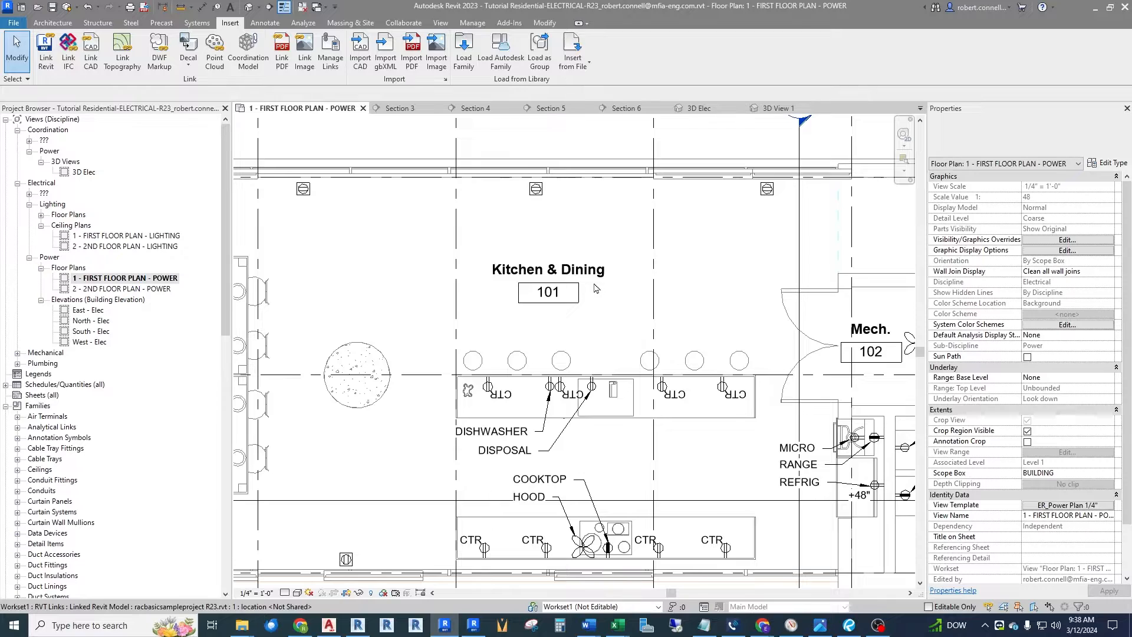
Move the Kitchen & Dining room tag slightly upward, farther from the kitchen island.
{"action": "left_click_drag", "start_coordinate": [574, 288], "coordinate": [638, 289]}
{"action": "left_click_drag", "start_coordinate": [735, 248], "coordinate": [558, 272]}
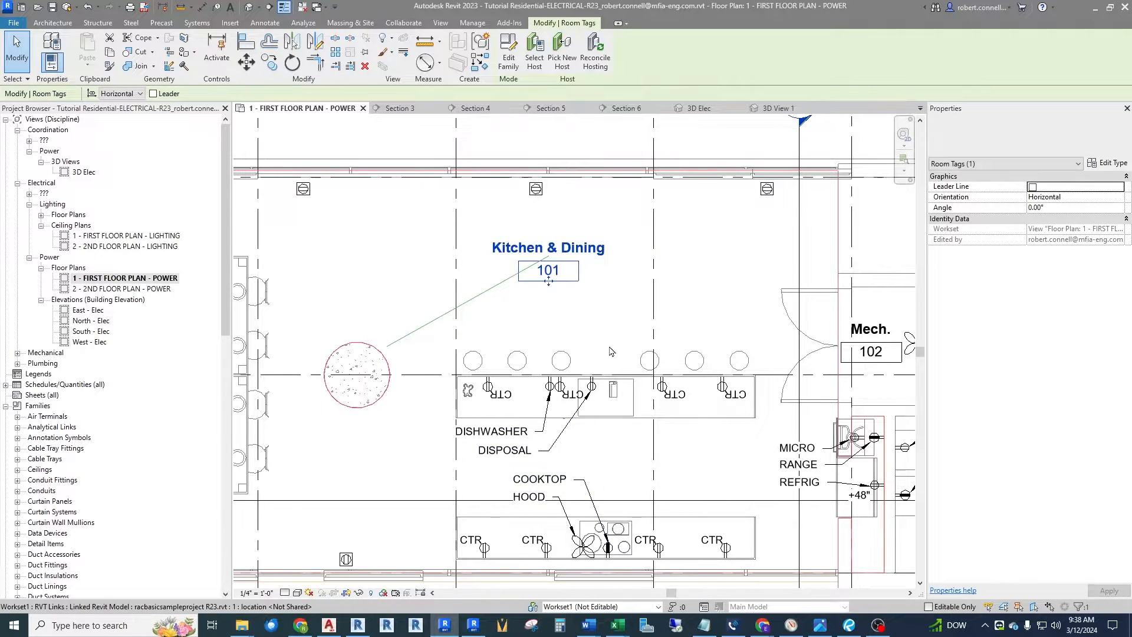
{"action": "scroll", "coordinate": [762, 346], "scroll_direction": "down", "scroll_amount": 2}
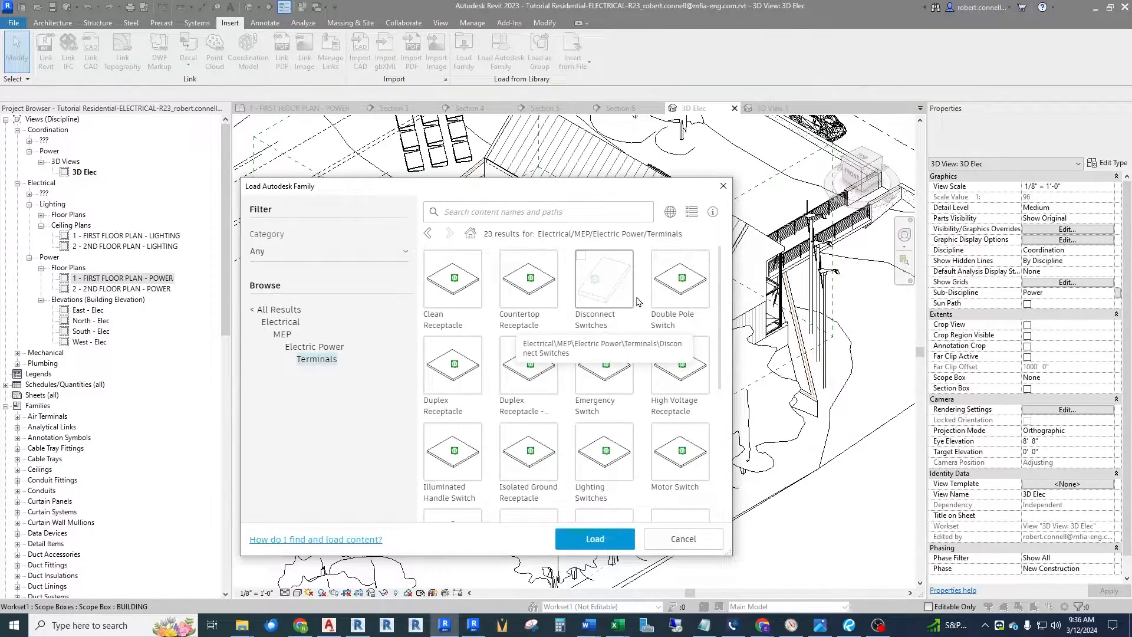
Examine the Terminals families and review the electrical devices in the first floor power plan and the 3D Elec view.
{"action": "left_click_drag", "start_coordinate": [725, 294], "coordinate": [717, 385]}
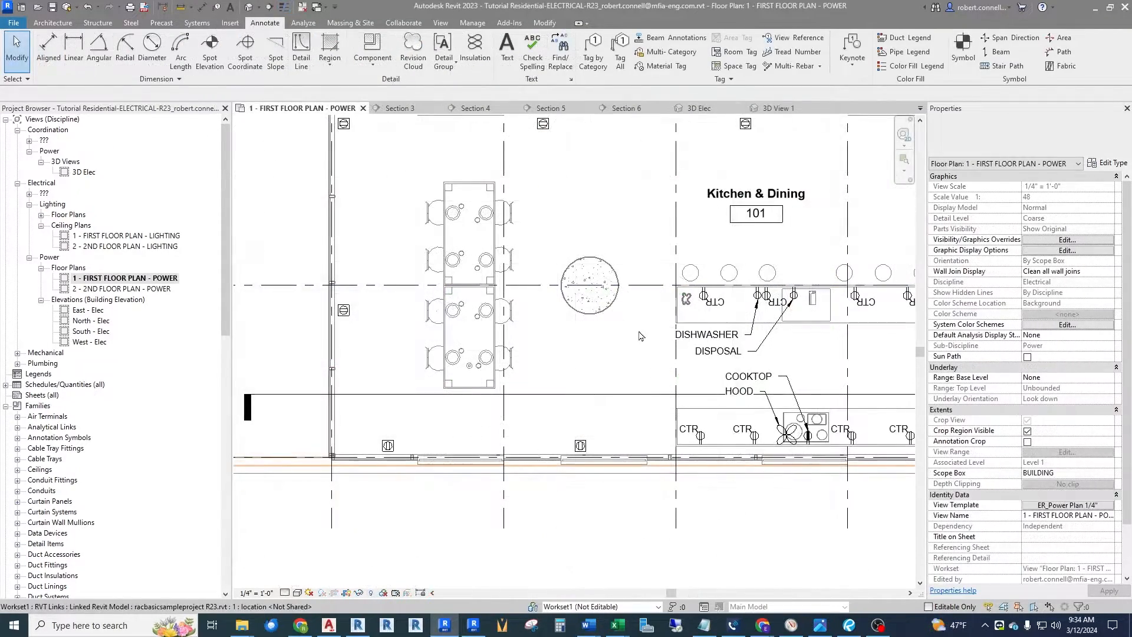
{"action": "middle_click_drag", "start_coordinate": [616, 400], "coordinate": [421, 303]}
{"action": "scroll", "coordinate": [421, 303], "scroll_direction": "up", "scroll_amount": 3}
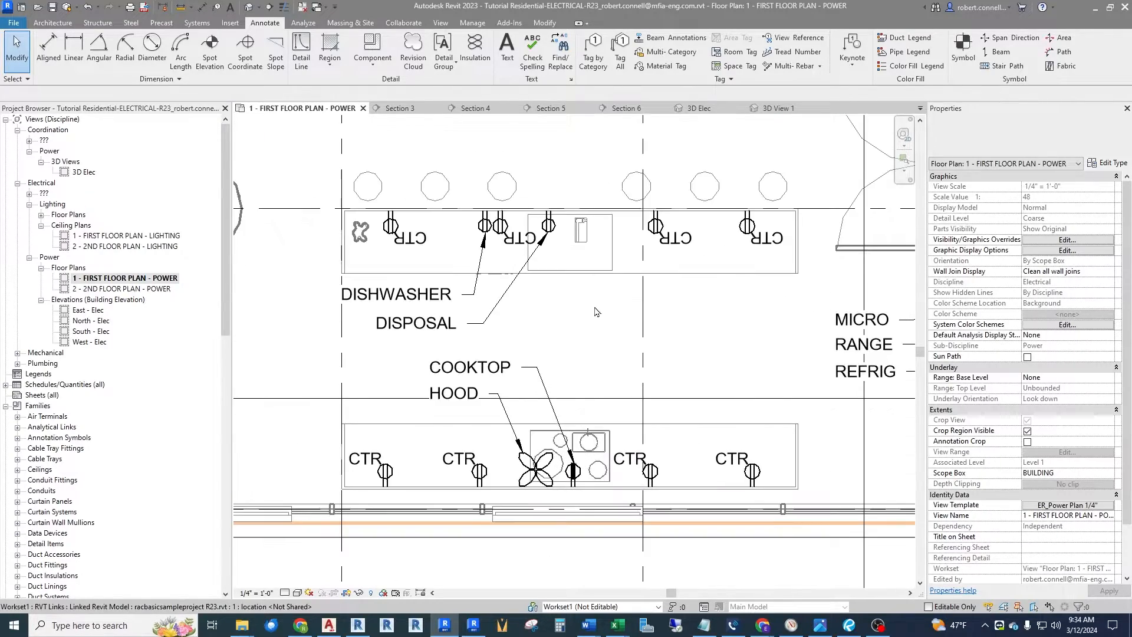
{"action": "middle_click_drag", "start_coordinate": [888, 426], "coordinate": [686, 346]}
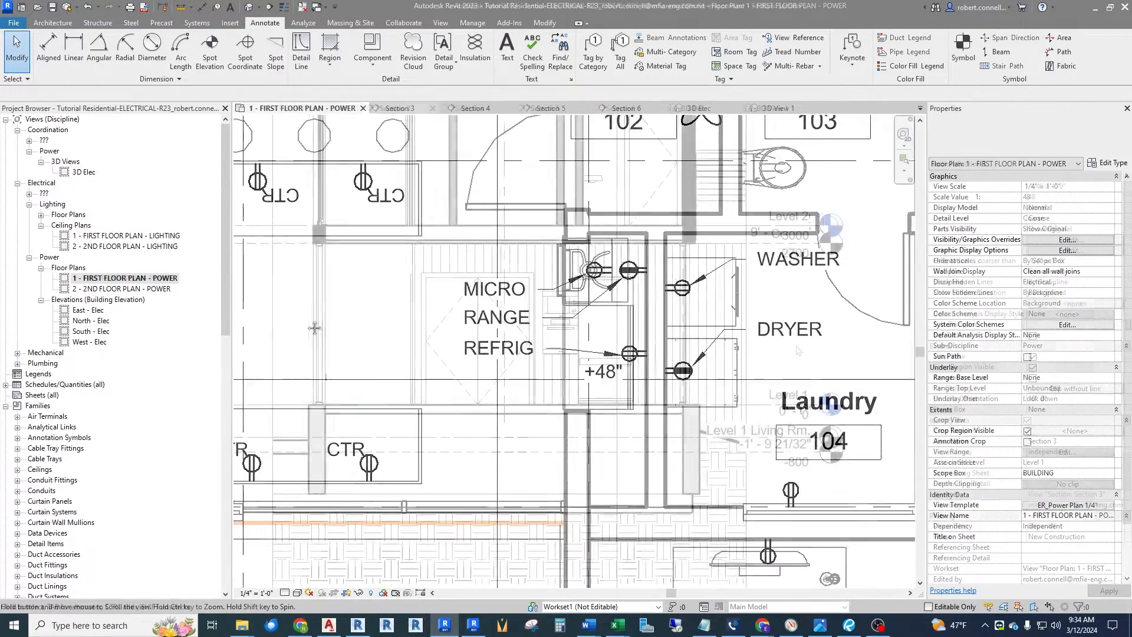
{"action": "double_click", "coordinate": [687, 346]}
{"action": "scroll", "coordinate": [602, 351], "scroll_direction": "up", "scroll_amount": 5}
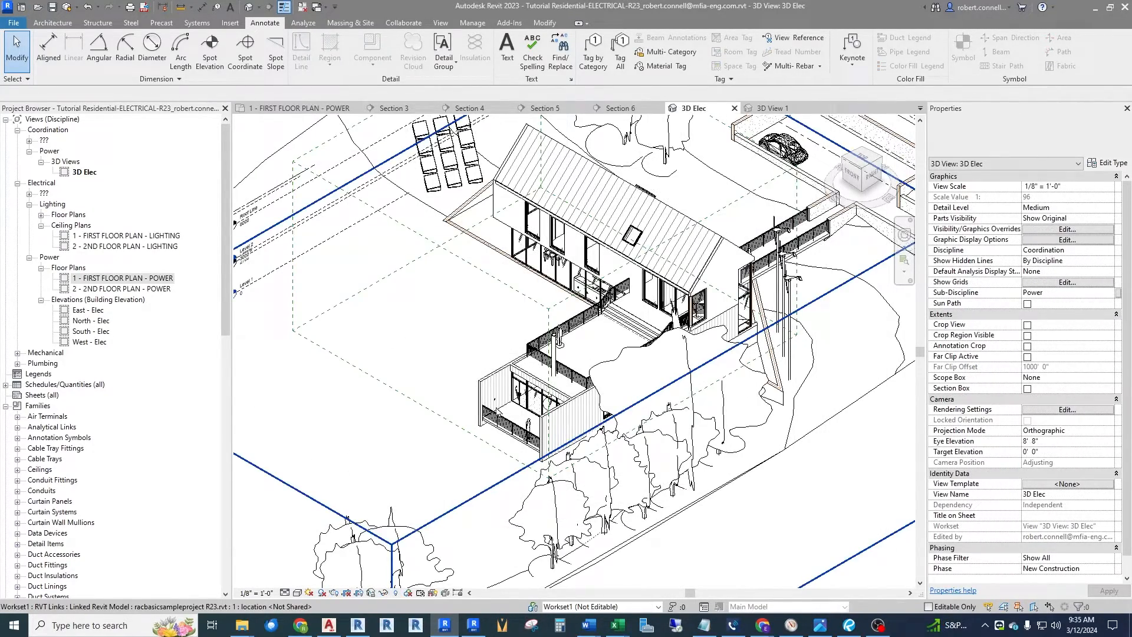
{"action": "scroll", "coordinate": [506, 407], "scroll_direction": "up", "scroll_amount": 10}
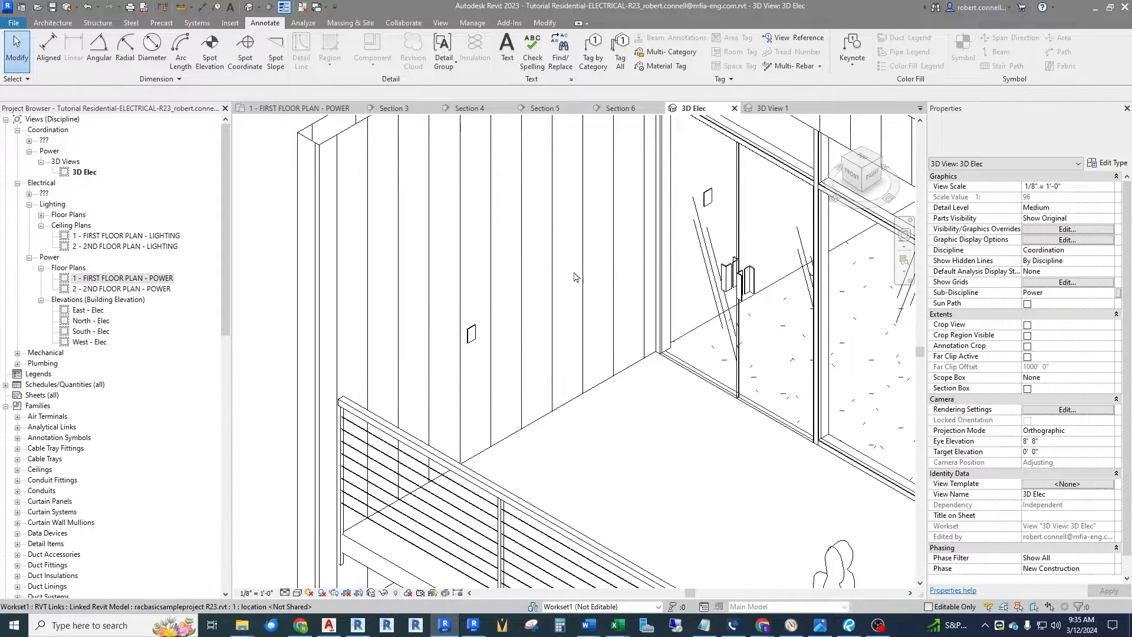
{"action": "scroll", "coordinate": [574, 277], "scroll_direction": "down", "scroll_amount": 10}
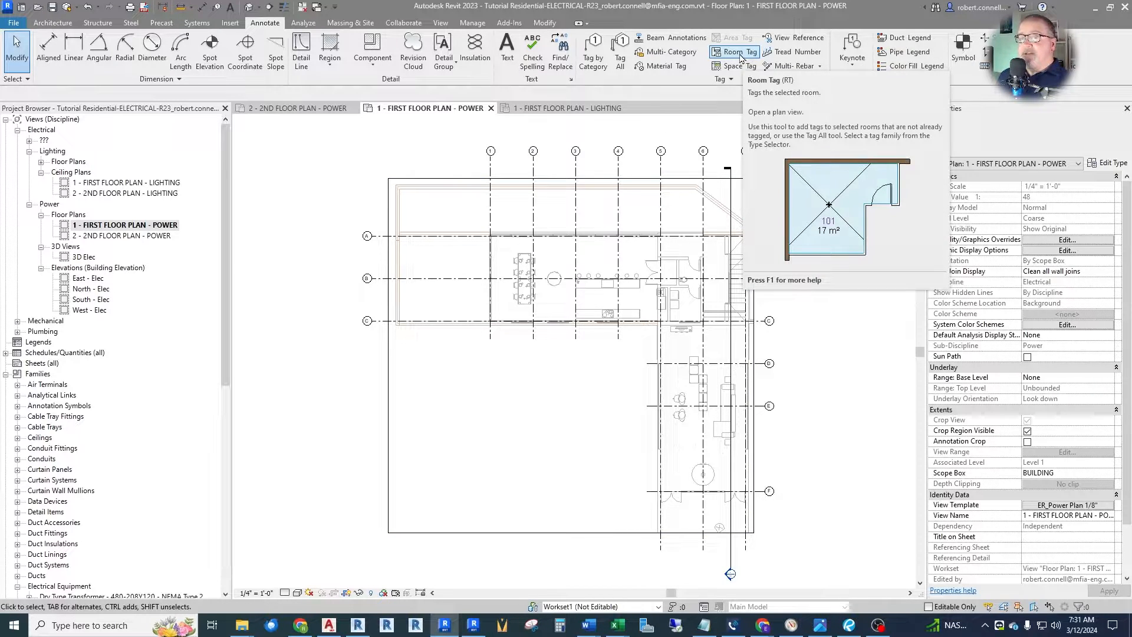
Start the Room Tag command and make the Rooms model category visible in the ER_Power Plan 1/8" view template.
{"action": "left_click", "coordinate": [741, 55]}
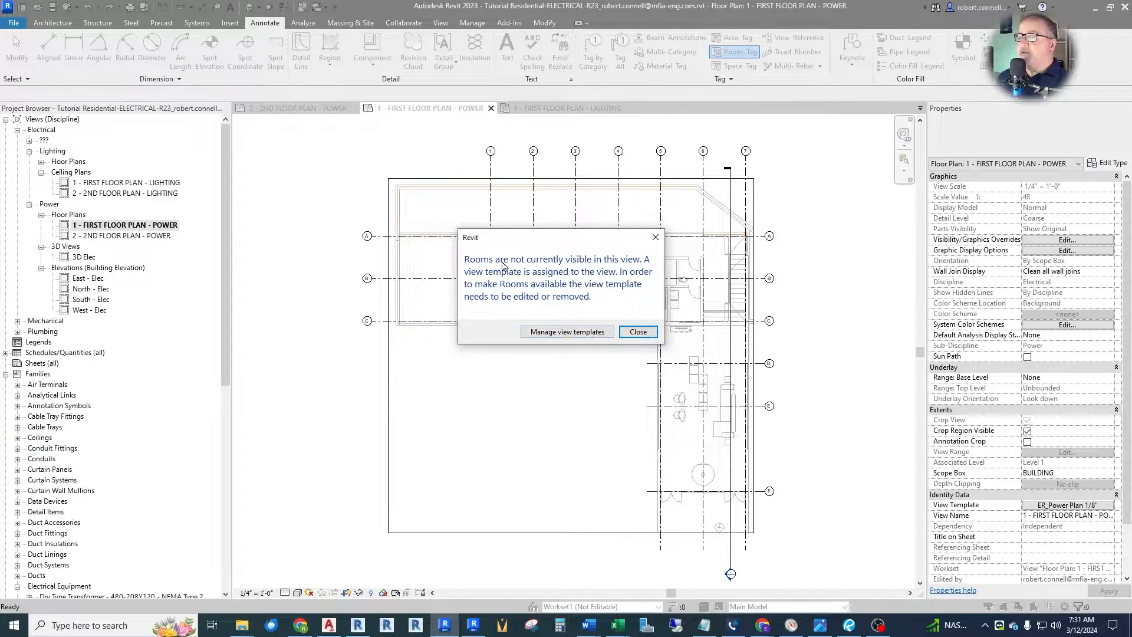
{"action": "left_click", "coordinate": [557, 333]}
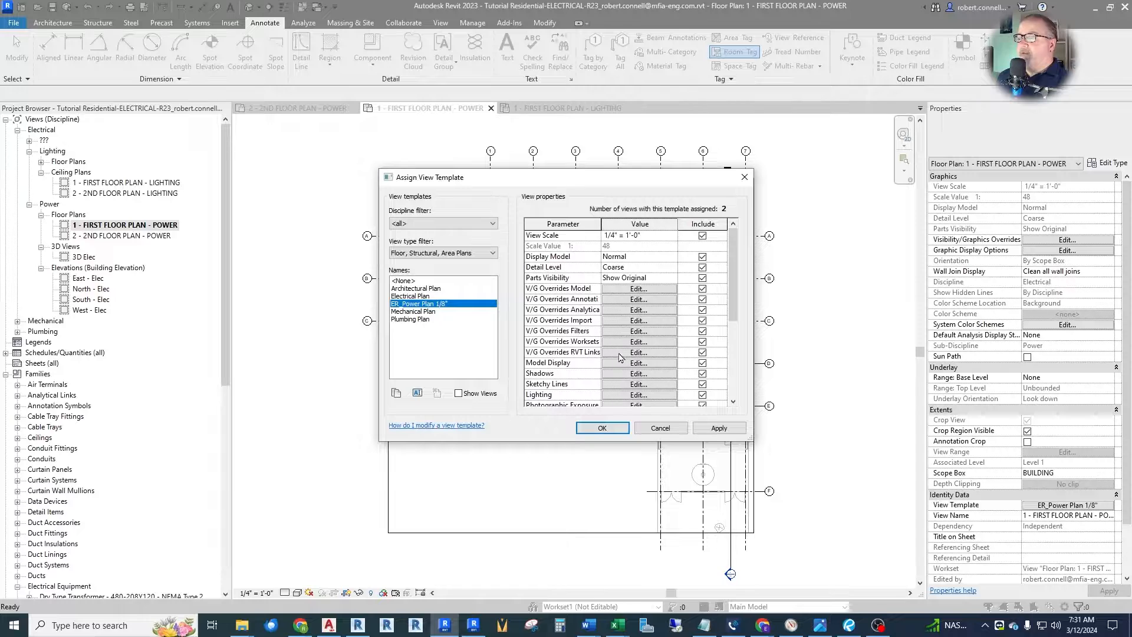
{"action": "left_click", "coordinate": [627, 289]}
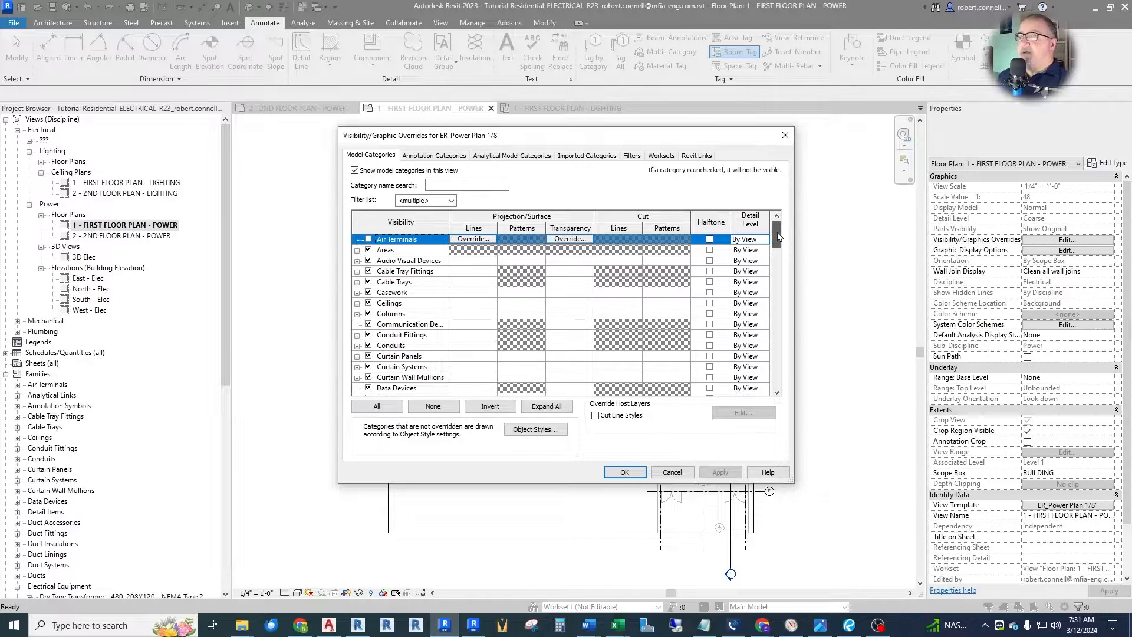
{"action": "left_click_drag", "start_coordinate": [778, 237], "coordinate": [785, 336]}
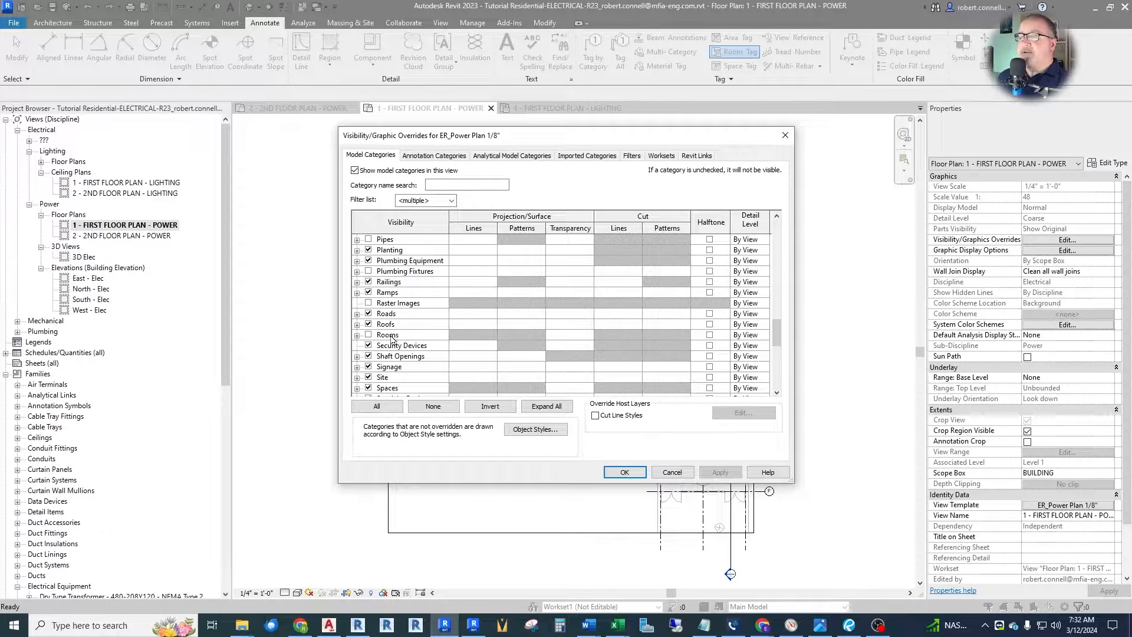
{"action": "left_click", "coordinate": [369, 334]}
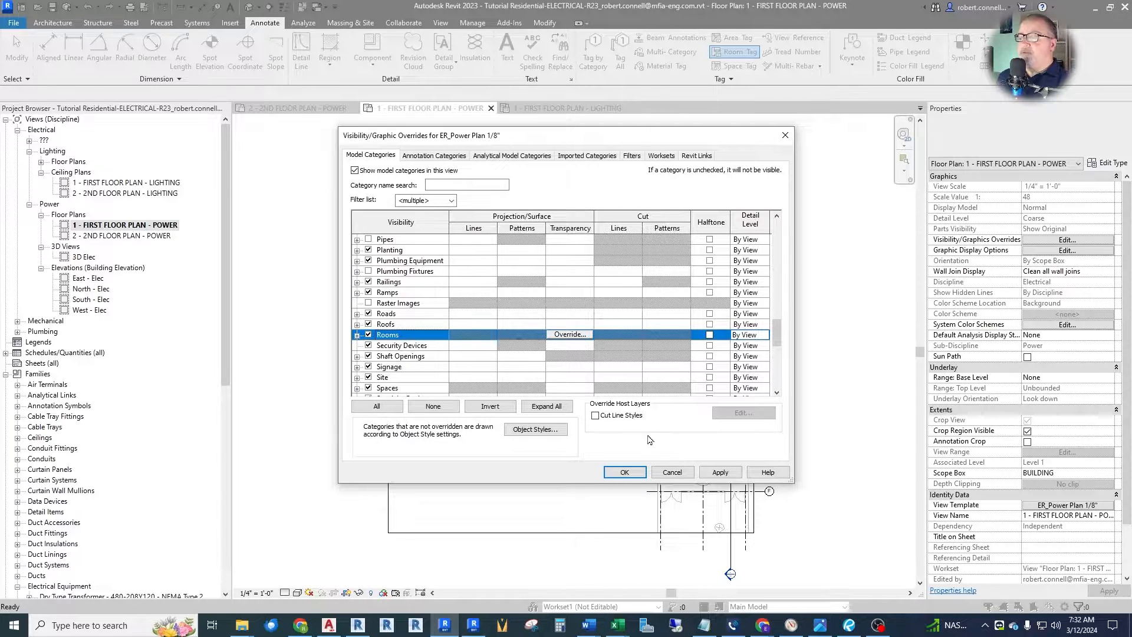
{"action": "left_click", "coordinate": [624, 472]}
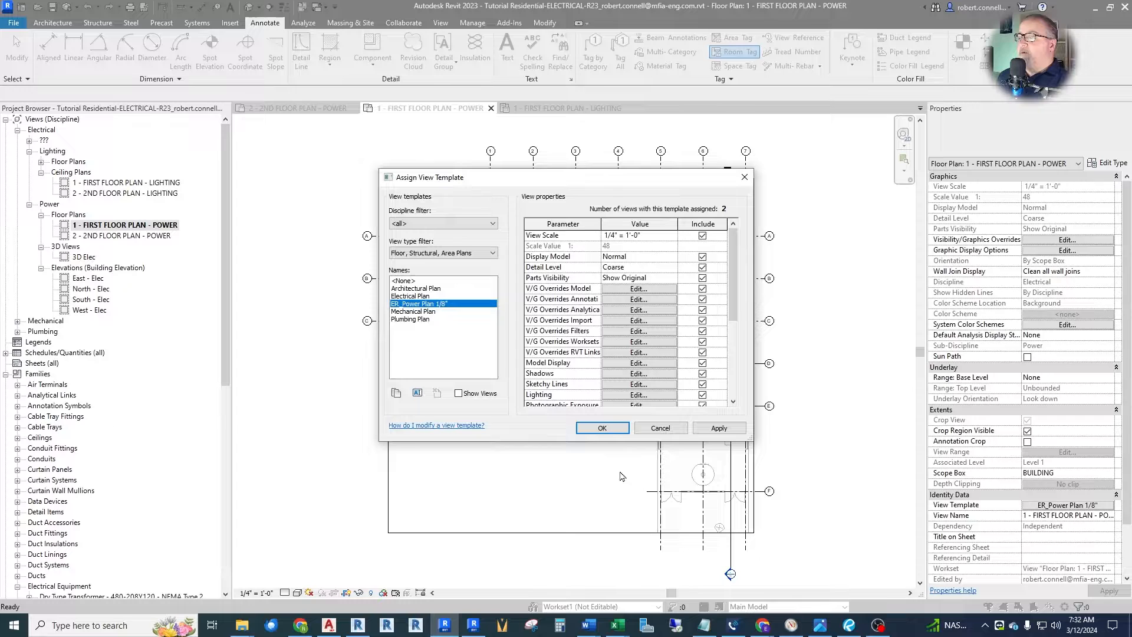
{"action": "left_click", "coordinate": [607, 432]}
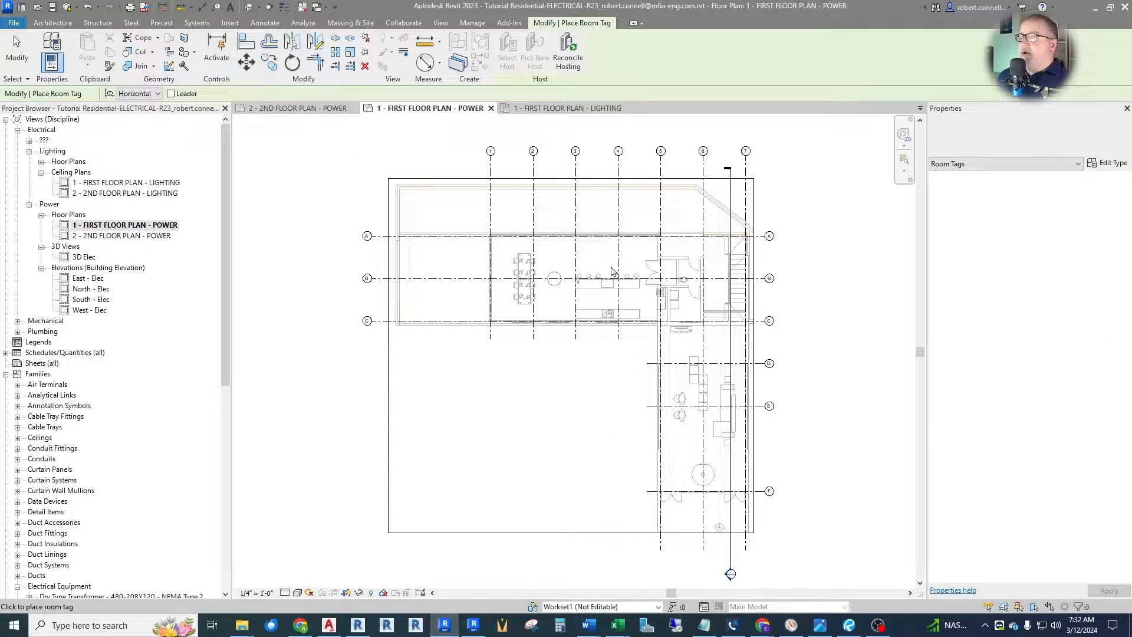
{"action": "key", "text": "Escape"}
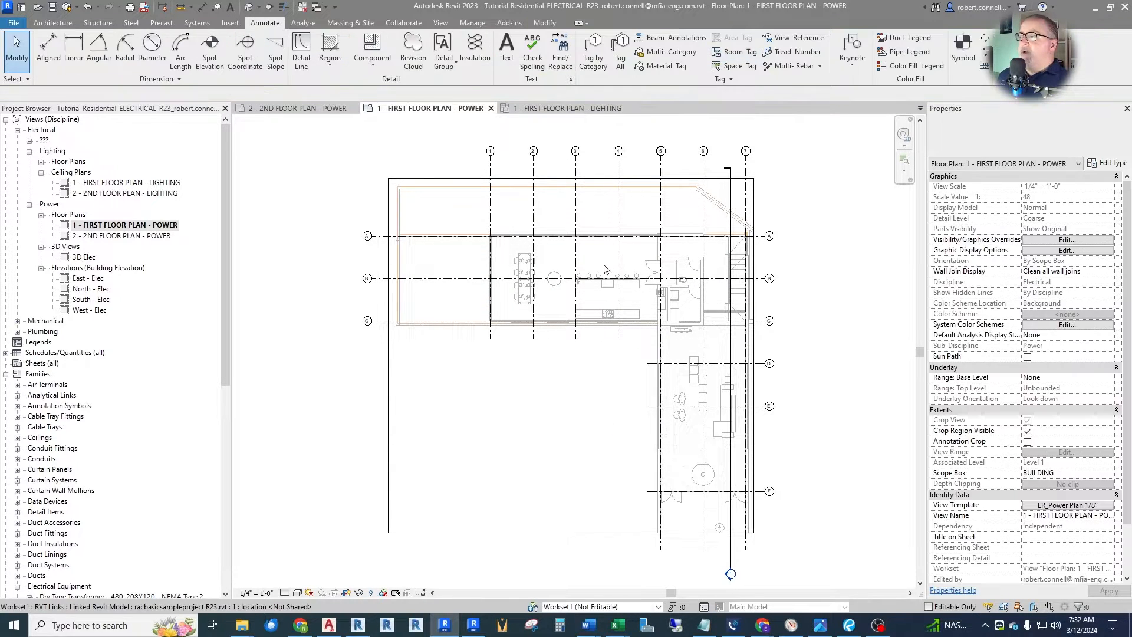
Try to place room tags in the rooms of the first floor power plan.
{"action": "left_click", "coordinate": [737, 54]}
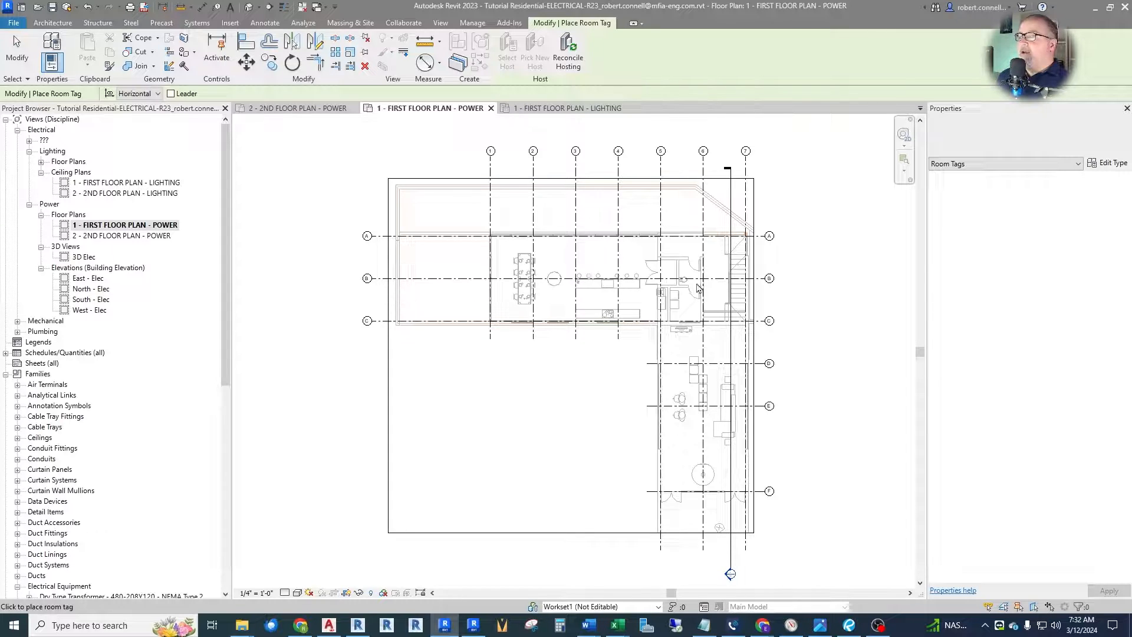
{"action": "scroll", "coordinate": [697, 287], "scroll_direction": "up", "scroll_amount": 3}
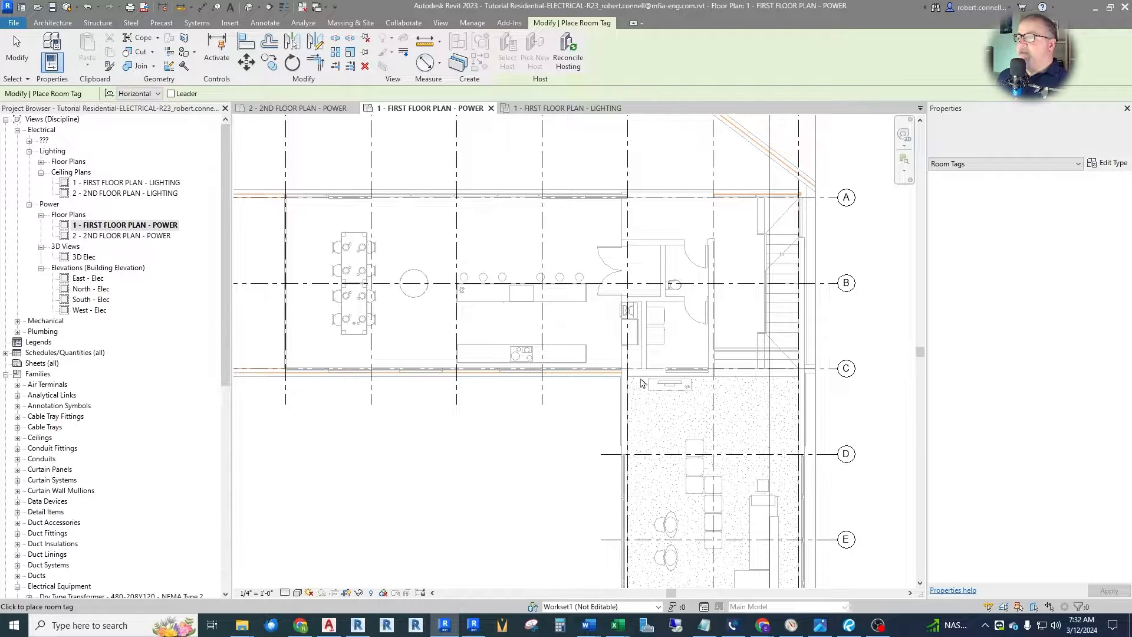
{"action": "scroll", "coordinate": [579, 289], "scroll_direction": "down", "scroll_amount": 5}
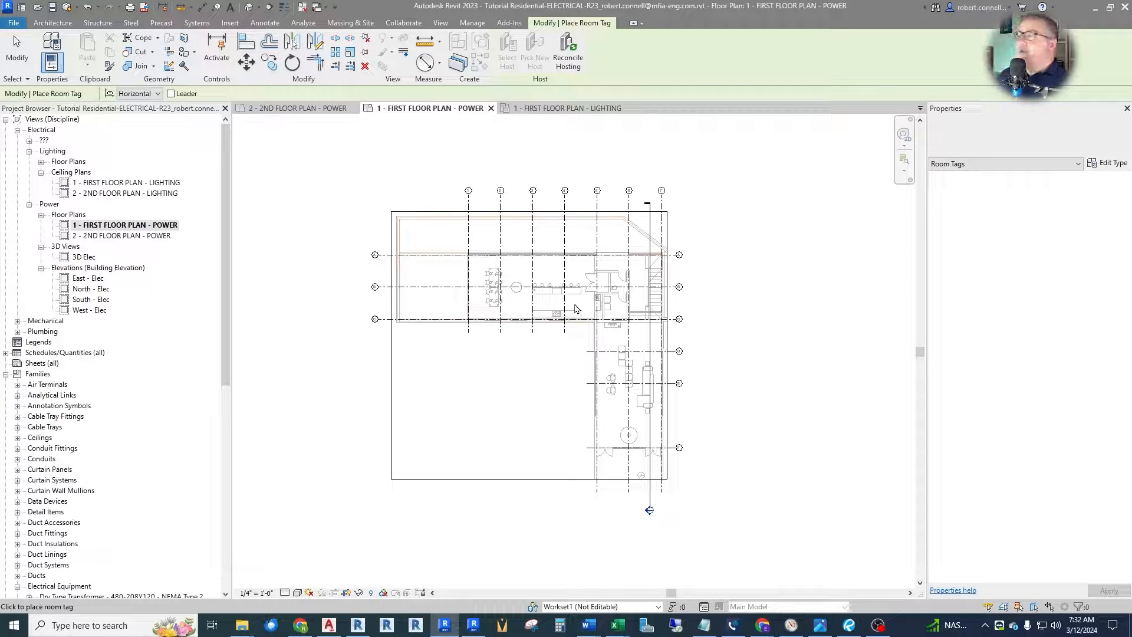
{"action": "key", "text": "Escape"}
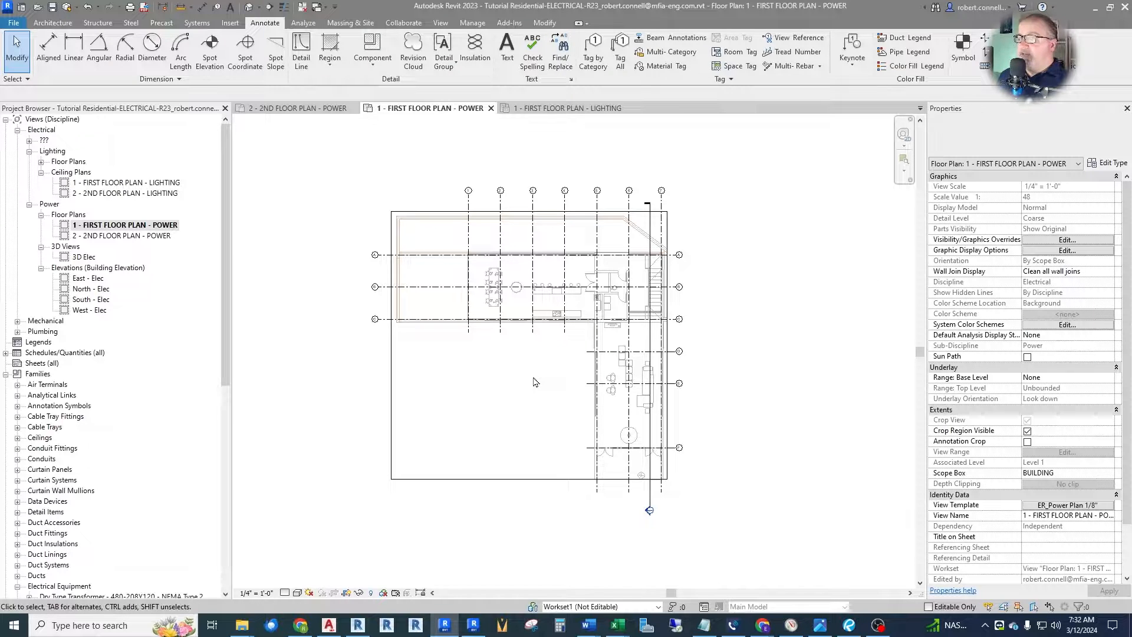
Check the visibility of Room Tags in the annotation overrides of the ER_Power Plan 1/8" view template.
{"action": "left_click", "coordinate": [1050, 241]}
{"action": "key", "text": "Escape"}
{"action": "left_click", "coordinate": [1060, 506]}
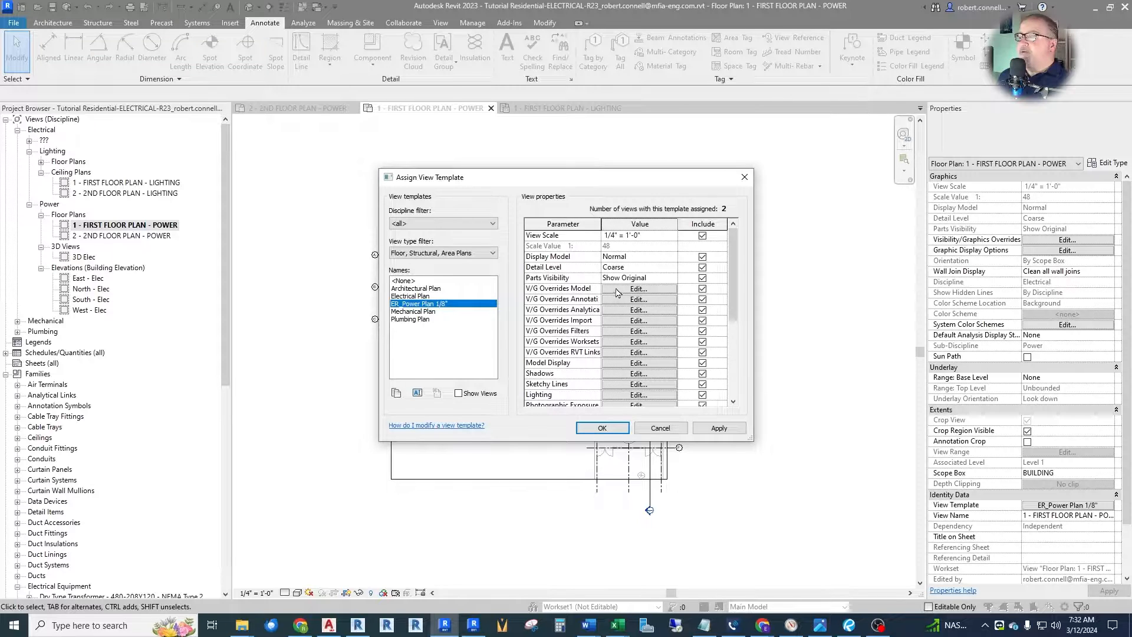
{"action": "left_click", "coordinate": [624, 302]}
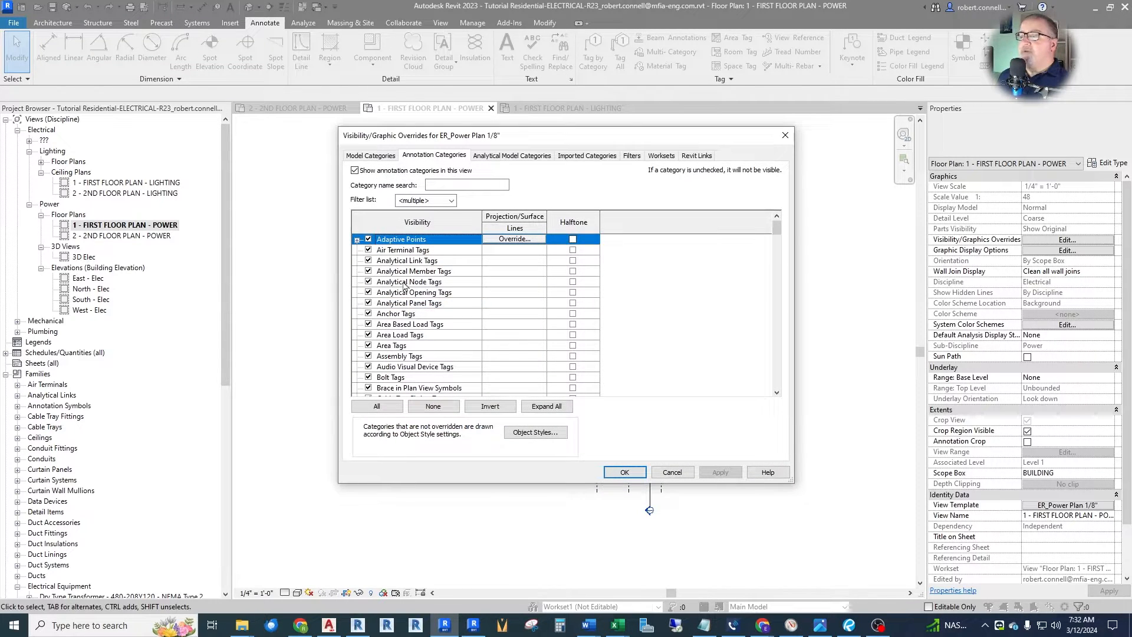
{"action": "scroll", "coordinate": [477, 295], "scroll_direction": "down", "scroll_amount": 5}
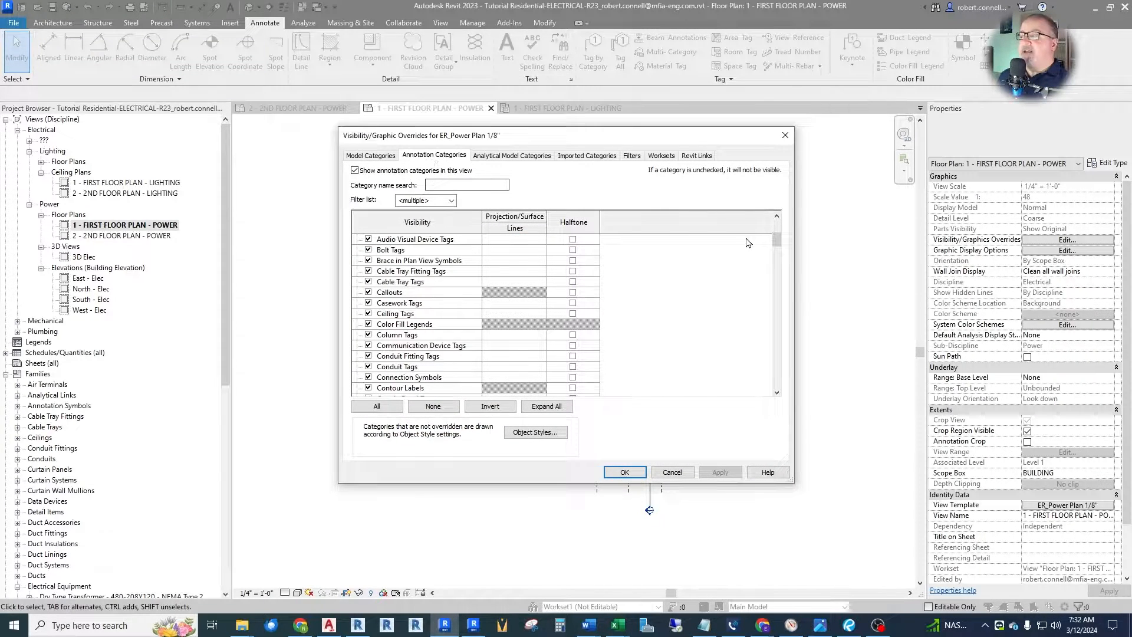
{"action": "left_click_drag", "start_coordinate": [776, 246], "coordinate": [776, 340]}
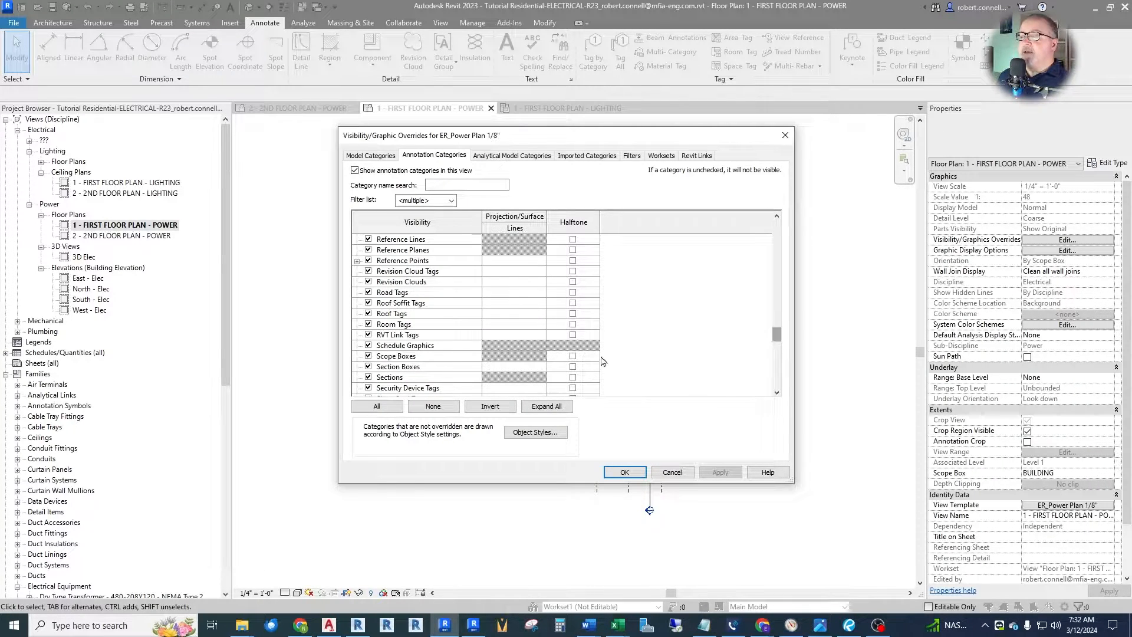
{"action": "left_click", "coordinate": [672, 471]}
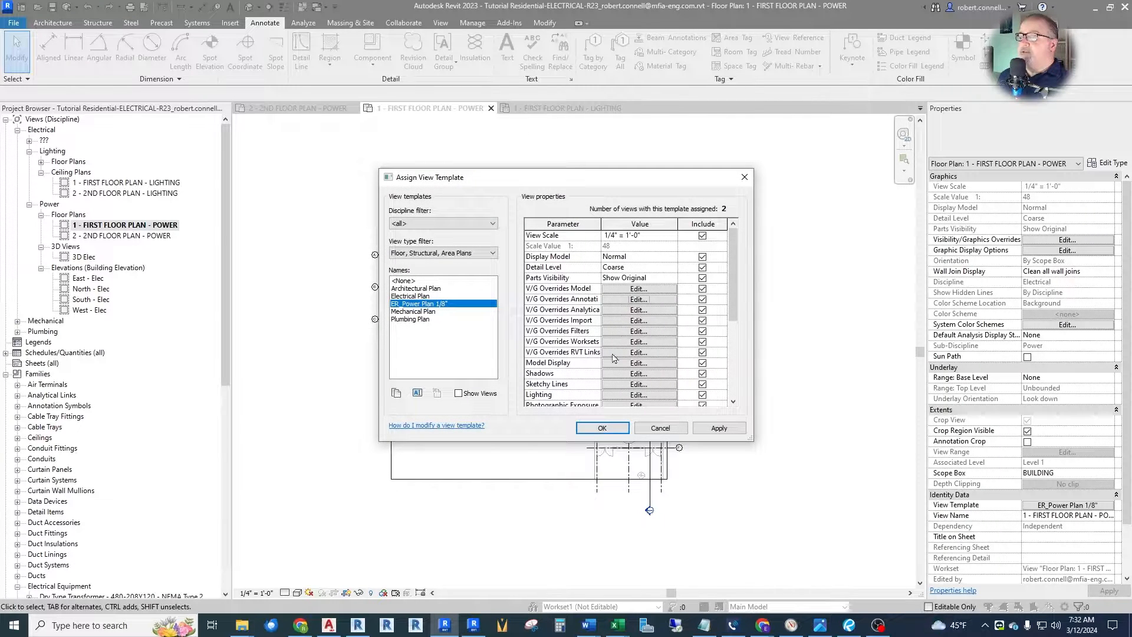
Check the Rooms model category in the template's custom display settings for the linked racbasicsampleproject R23.rvt.
{"action": "left_click", "coordinate": [632, 353]}
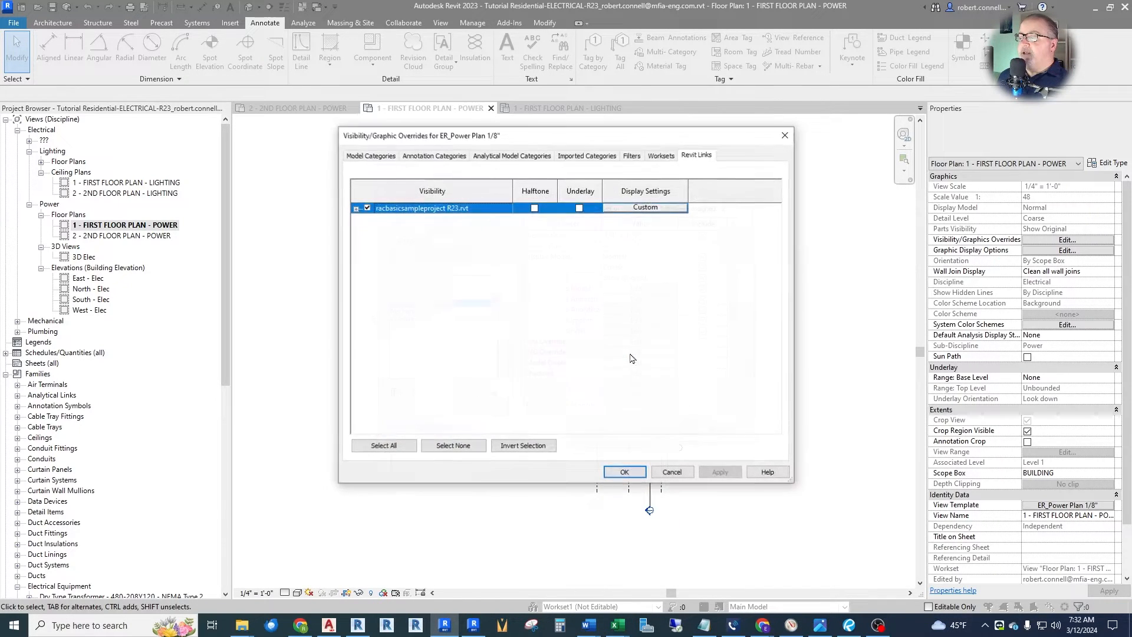
{"action": "left_click", "coordinate": [626, 209]}
{"action": "left_click", "coordinate": [399, 147]}
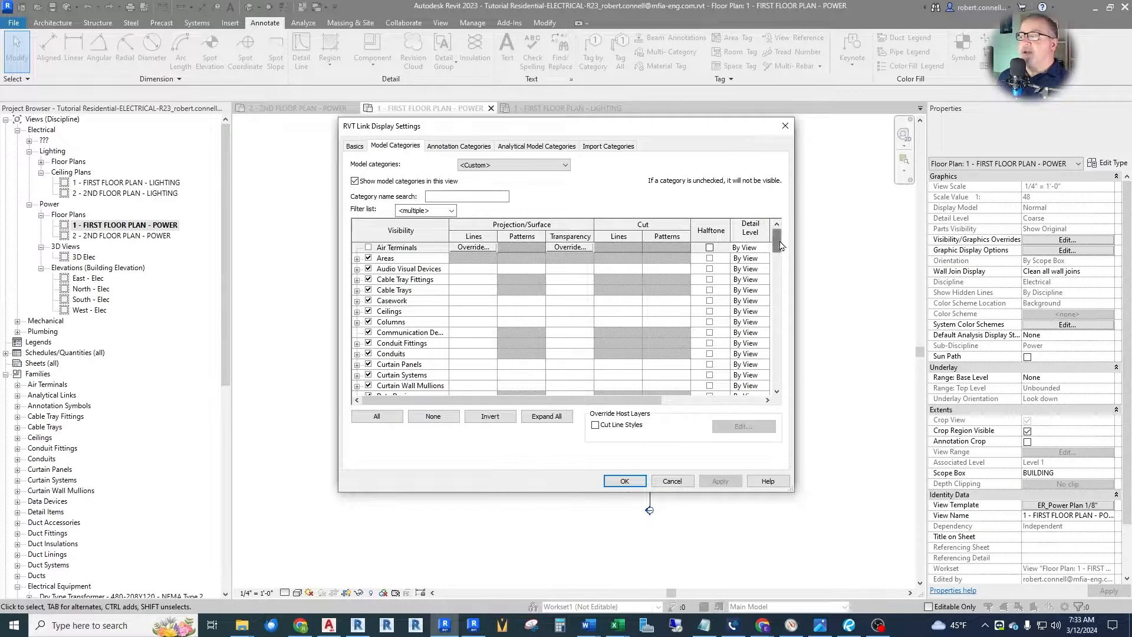
{"action": "left_click_drag", "start_coordinate": [780, 245], "coordinate": [770, 346]}
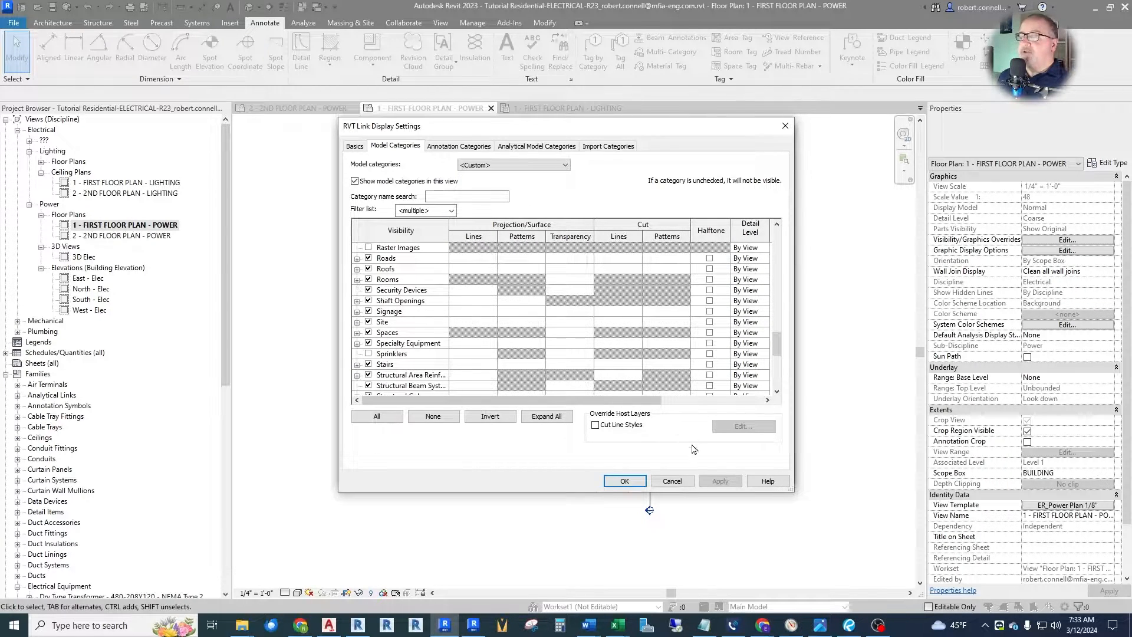
{"action": "left_click", "coordinate": [625, 480]}
Review the Room Tags annotation category in the template overrides again and discard the dialogs.
{"action": "left_click", "coordinate": [445, 156]}
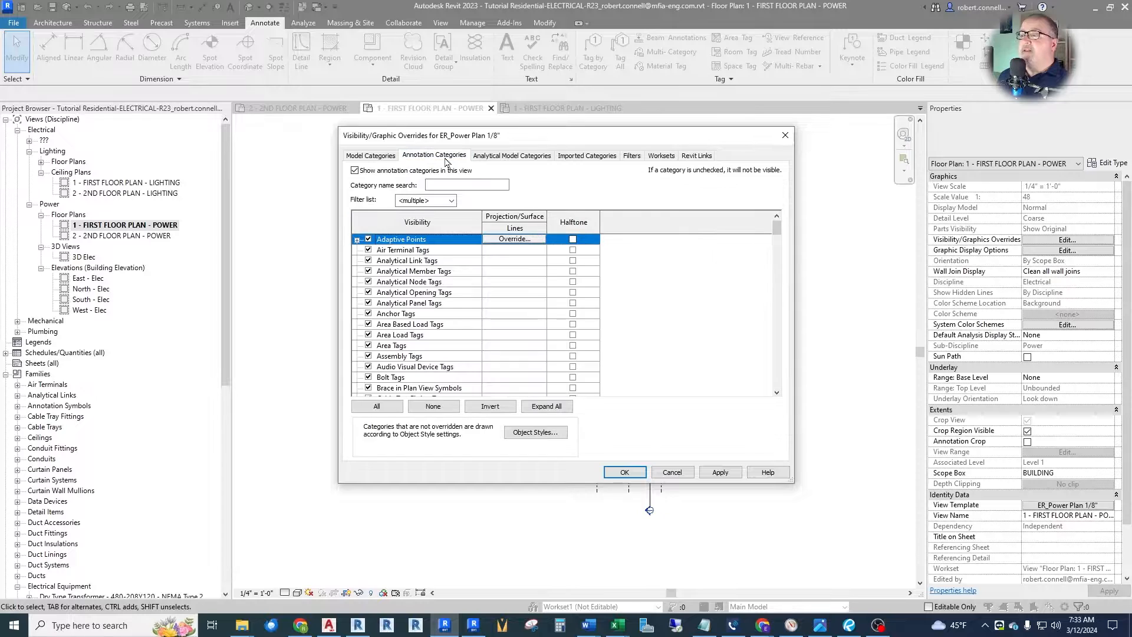
{"action": "left_click_drag", "start_coordinate": [776, 227], "coordinate": [775, 339]}
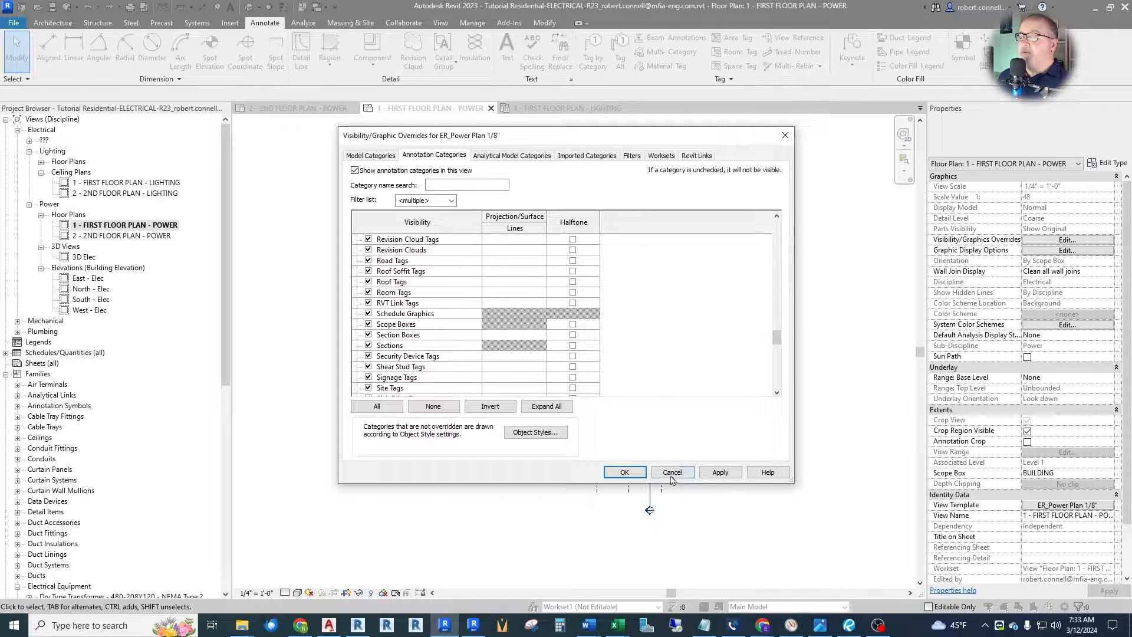
{"action": "left_click", "coordinate": [671, 475]}
{"action": "left_click", "coordinate": [651, 433]}
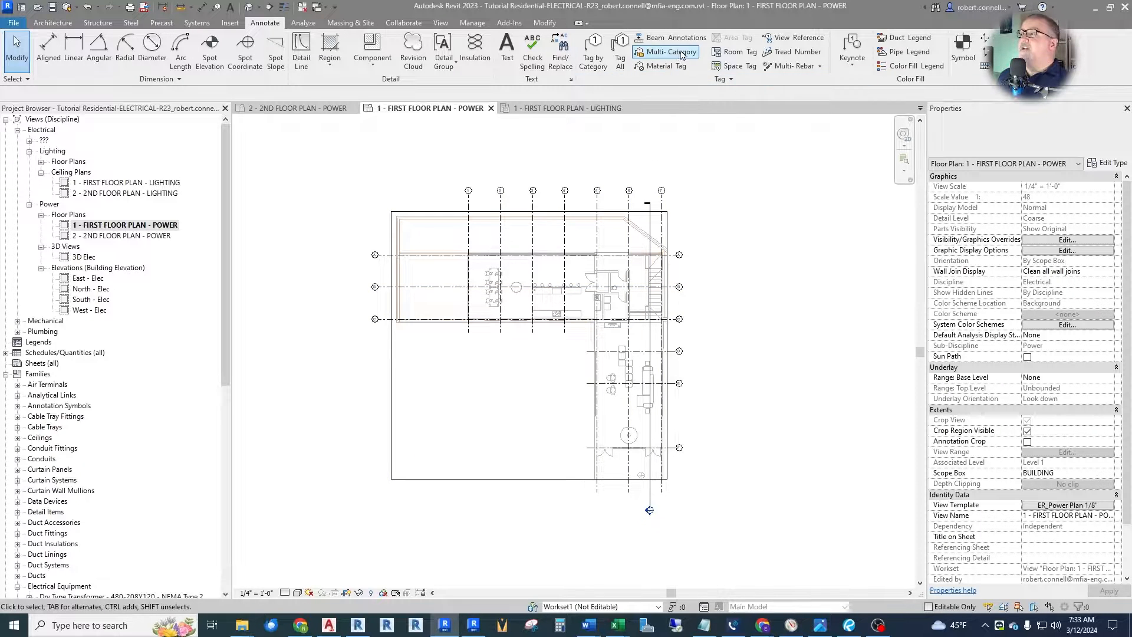
Try the Room Tag command again and check the phasing properties of the first floor power plan.
{"action": "left_click", "coordinate": [732, 52]}
{"action": "key", "text": "Escape"}
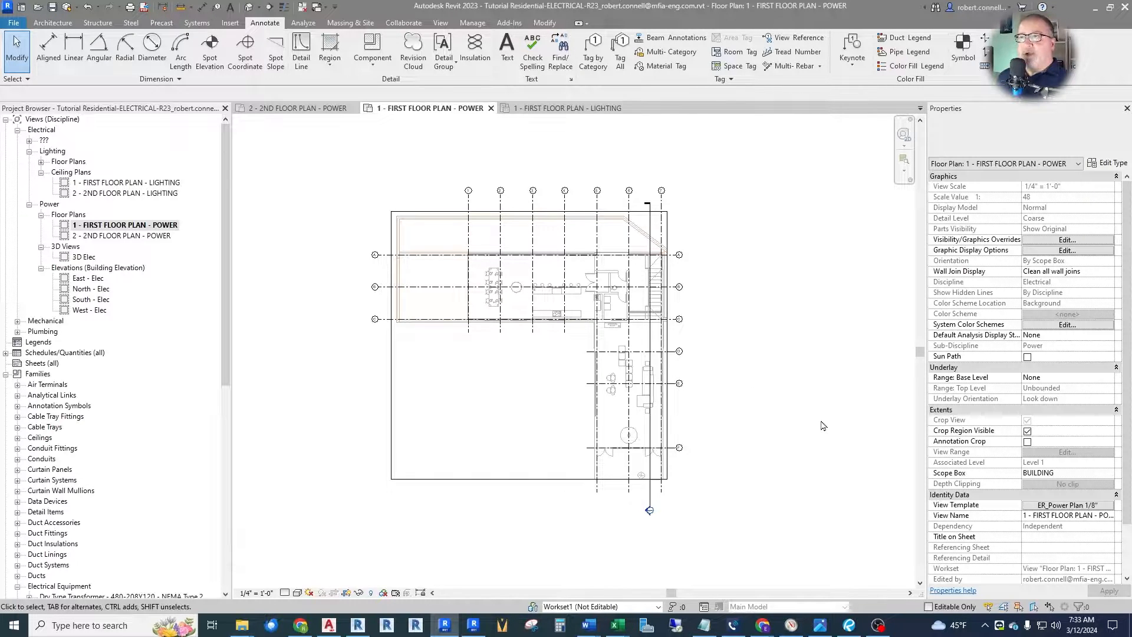
{"action": "scroll", "coordinate": [1107, 479], "scroll_direction": "down", "scroll_amount": 3}
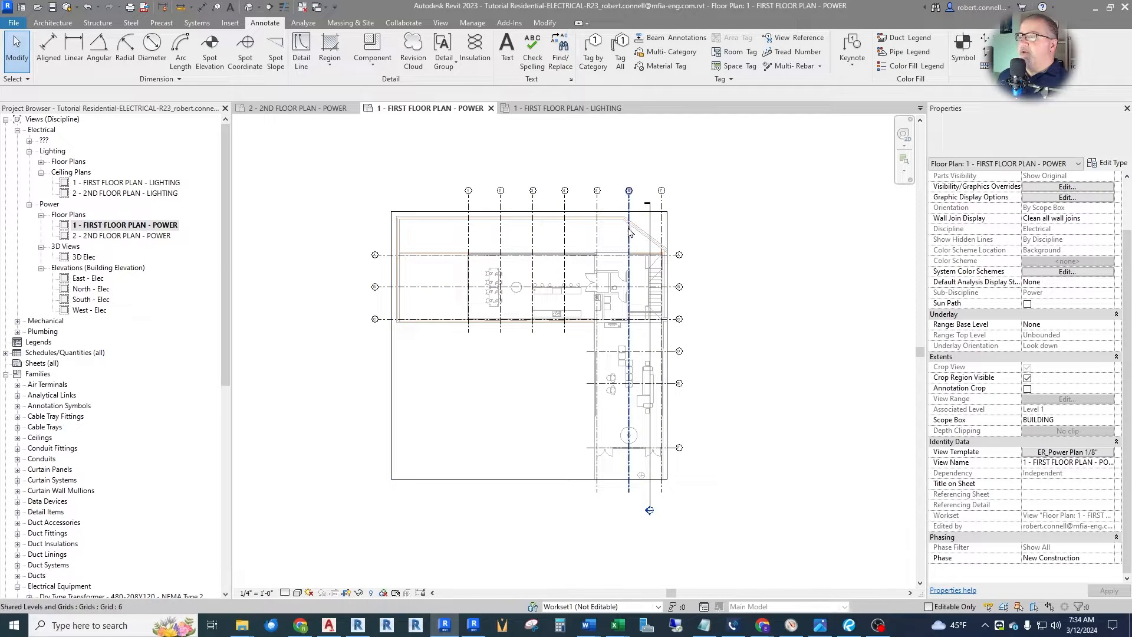
Review the element selection options with the linked architectural model selected on the first floor power plan.
{"action": "left_click", "coordinate": [613, 273]}
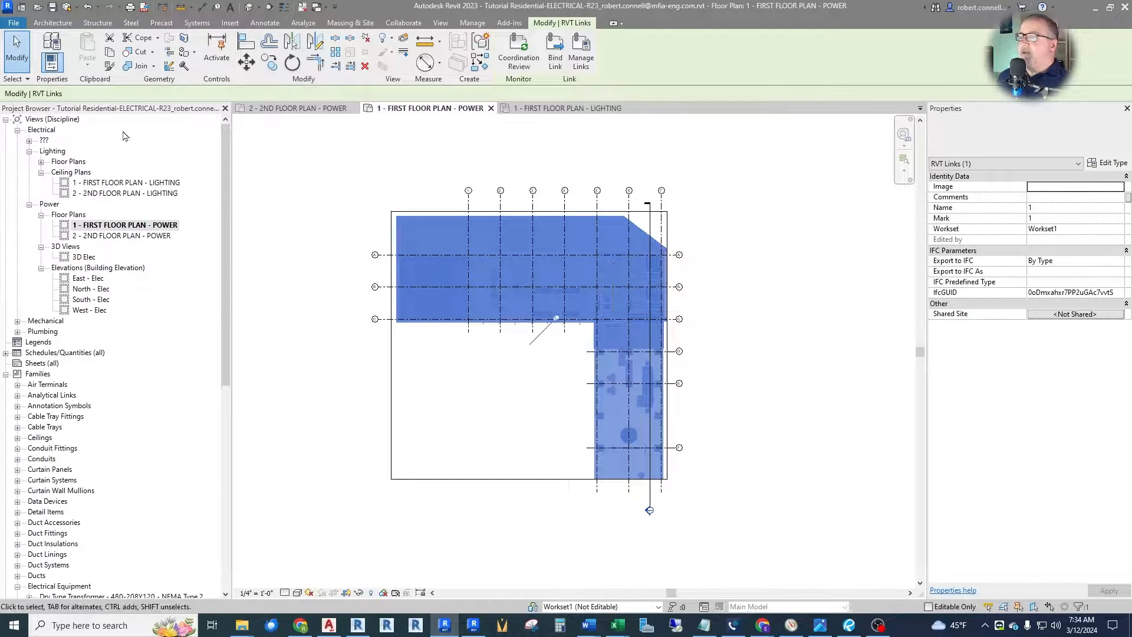
{"action": "left_click", "coordinate": [24, 79]}
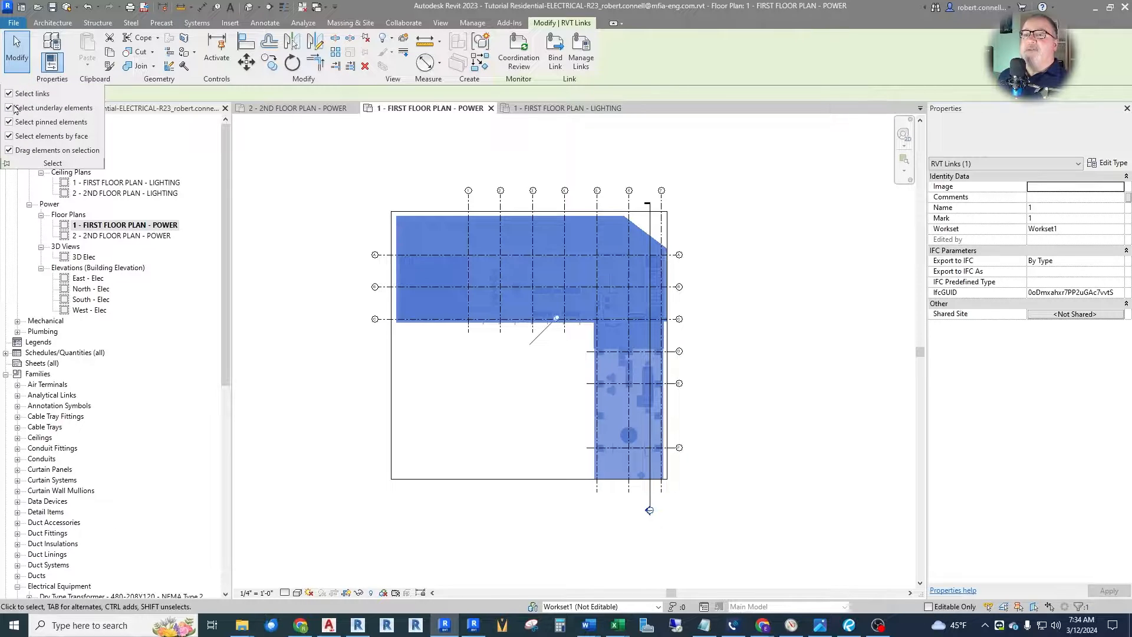
{"action": "left_click", "coordinate": [353, 236]}
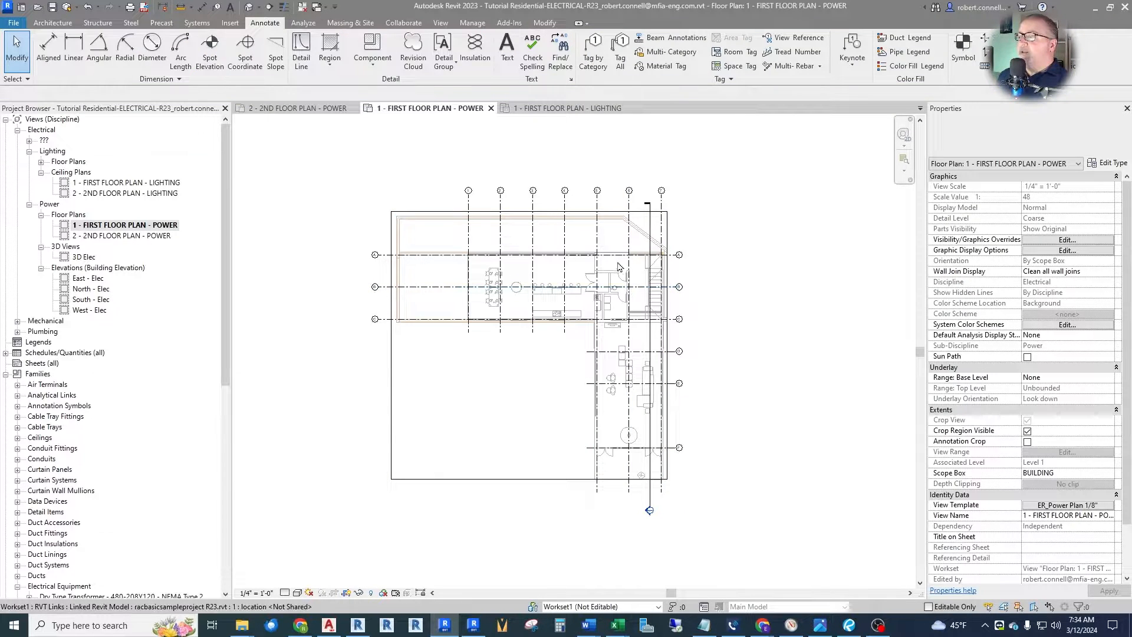
Map the New Construction phase to the Working Drawings phase in the phase mapping of the linked racbasicsampleproject R23.rvt.
{"action": "left_click", "coordinate": [618, 267]}
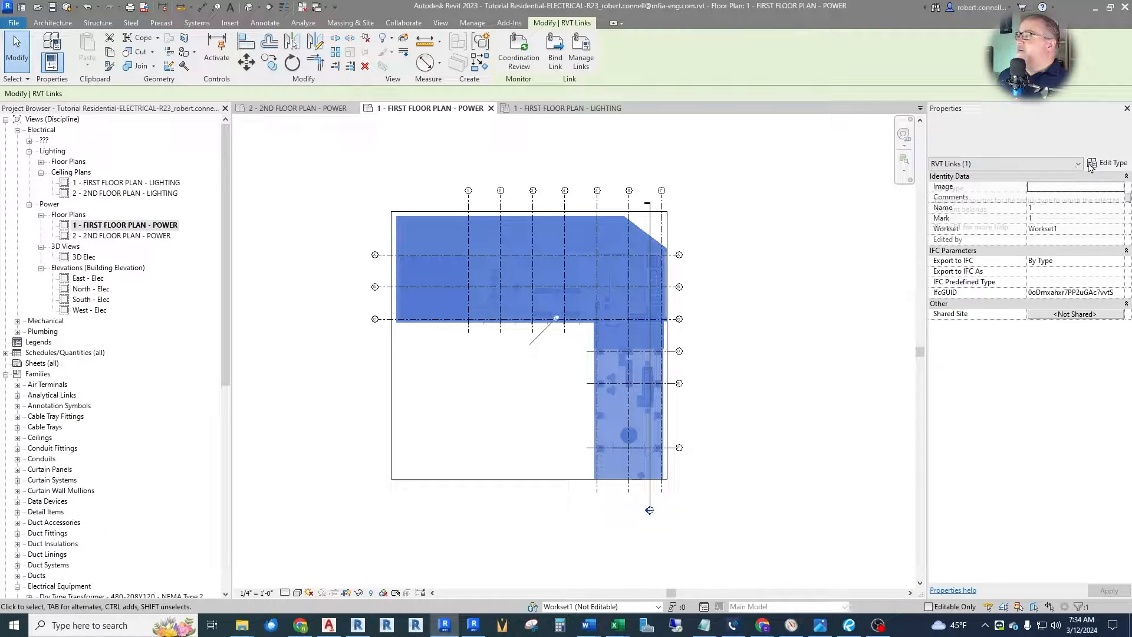
{"action": "left_click", "coordinate": [1110, 163]}
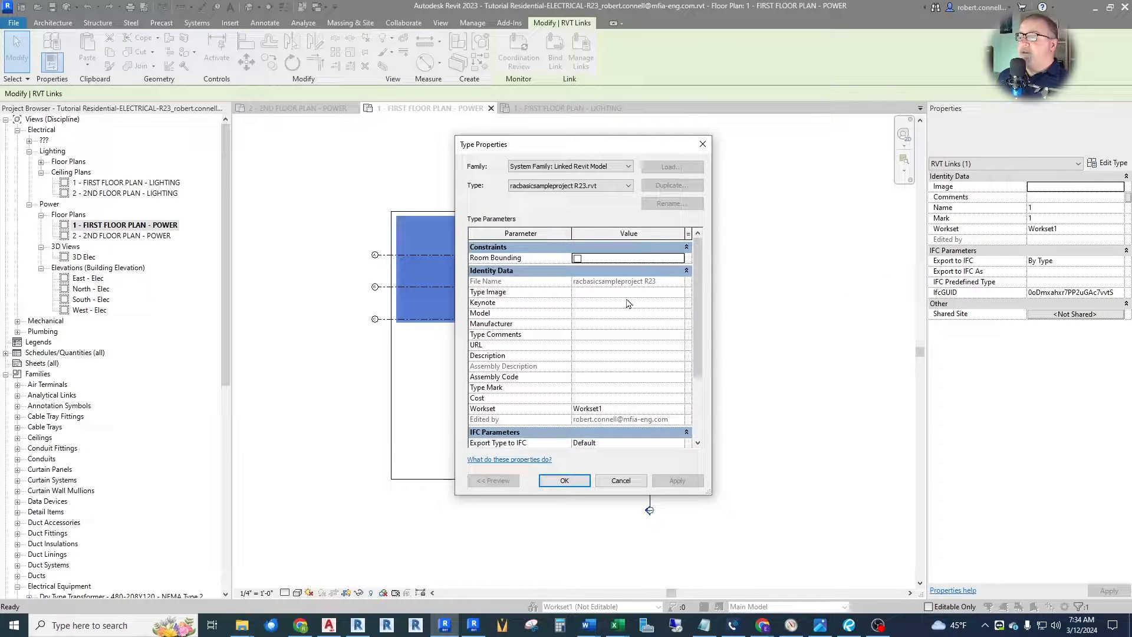
{"action": "scroll", "coordinate": [628, 307], "scroll_direction": "down", "scroll_amount": 3}
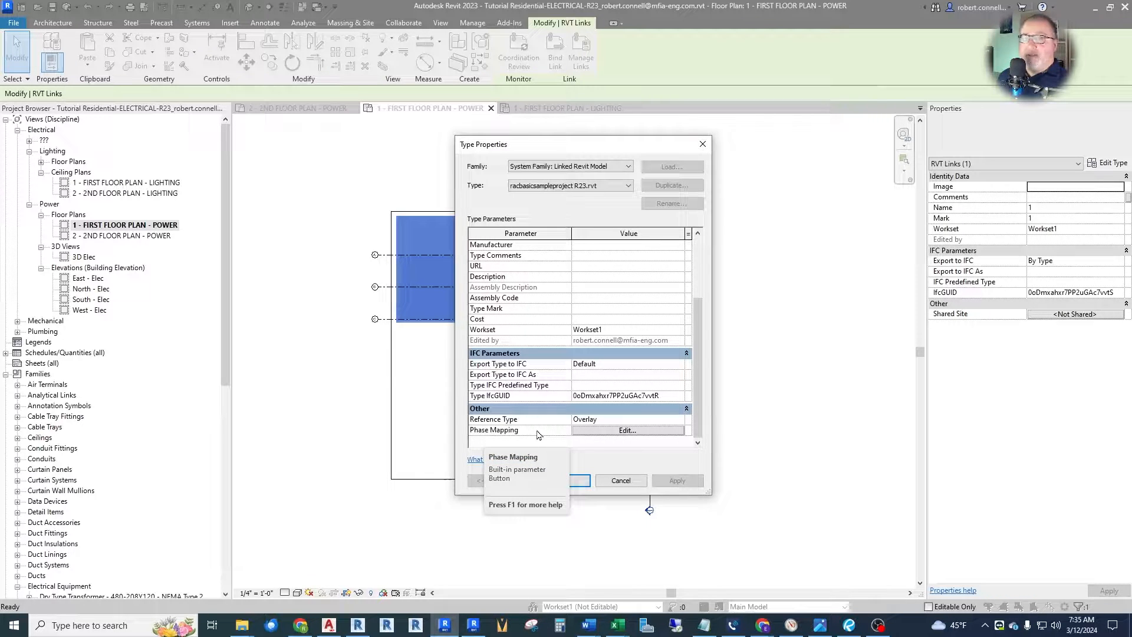
{"action": "left_click", "coordinate": [606, 432]}
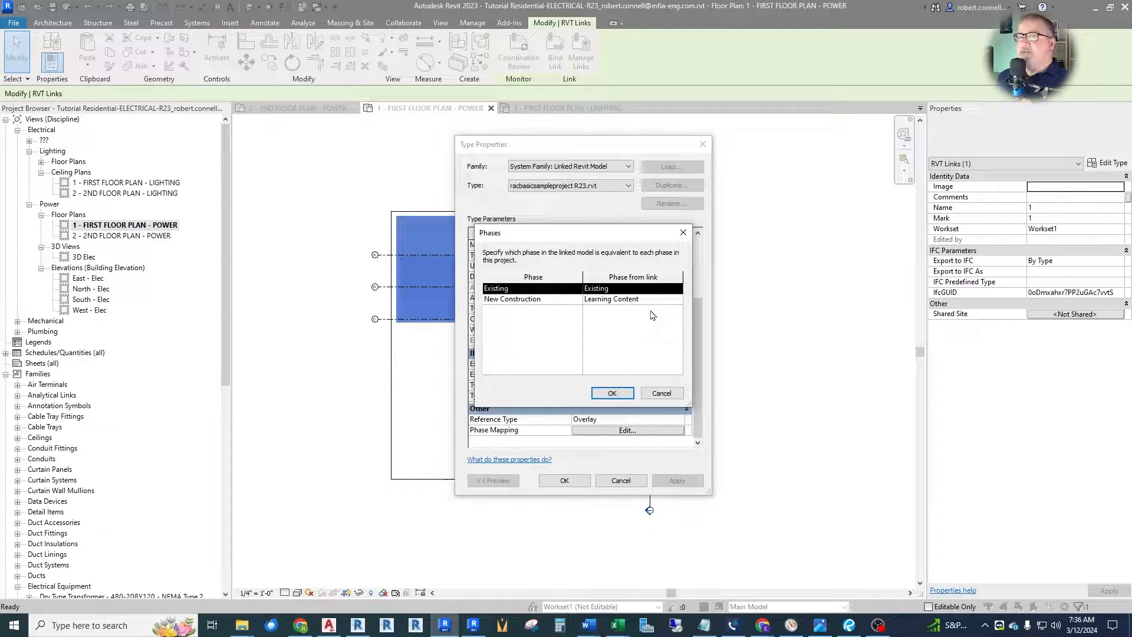
{"action": "left_click", "coordinate": [672, 301]}
{"action": "left_click", "coordinate": [677, 299]}
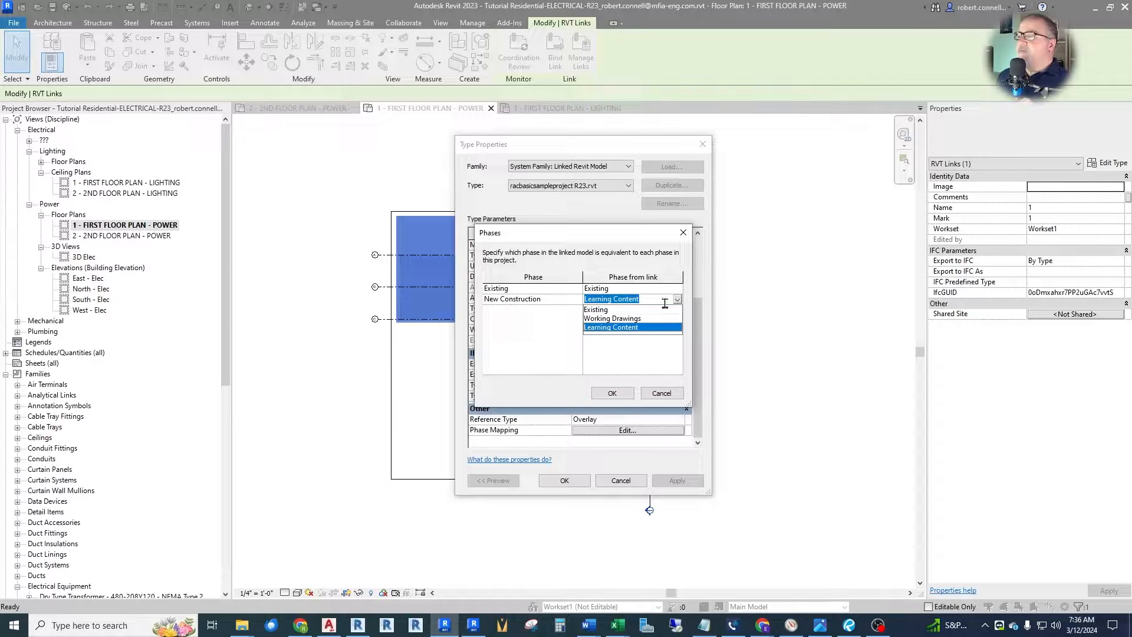
{"action": "left_click", "coordinate": [608, 319]}
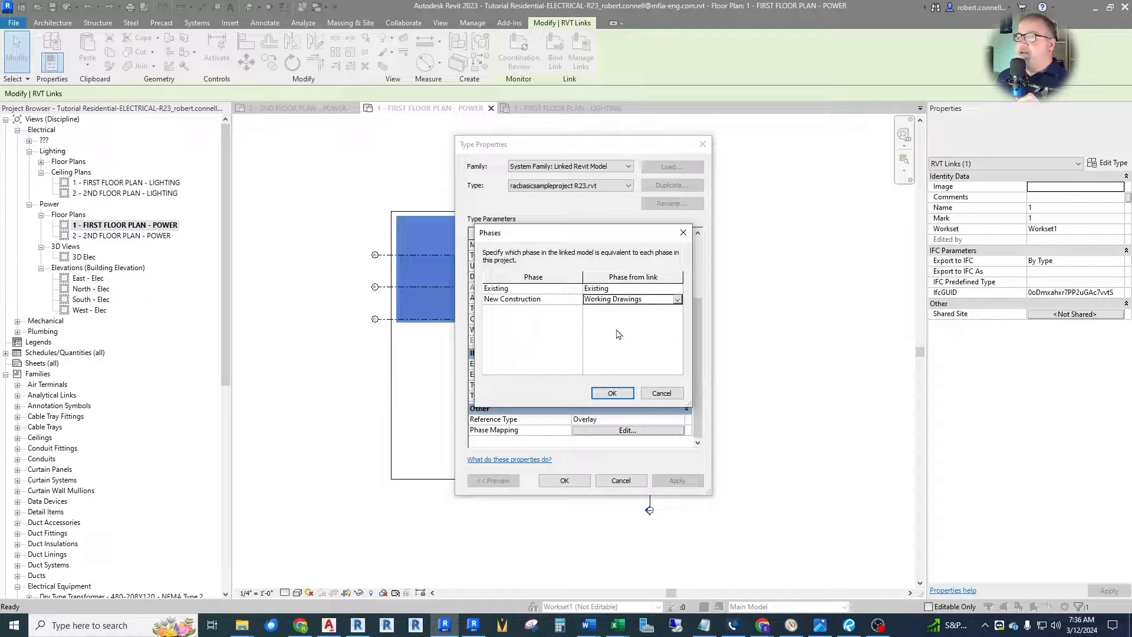
{"action": "left_click", "coordinate": [611, 393]}
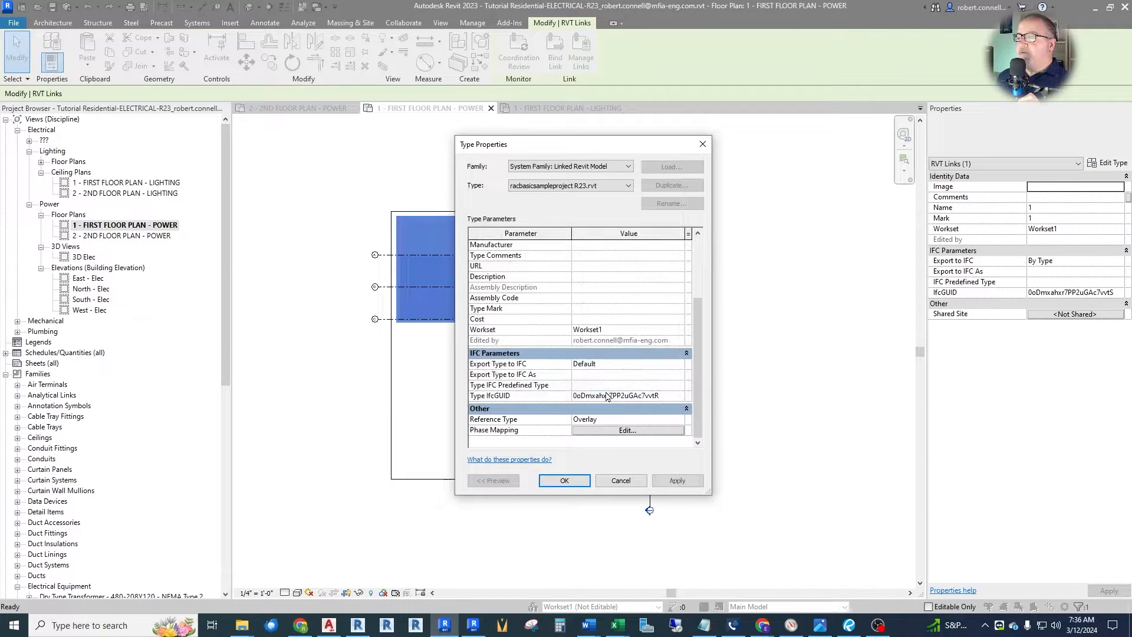
{"action": "left_click", "coordinate": [575, 482]}
{"action": "key", "text": "Escape"}
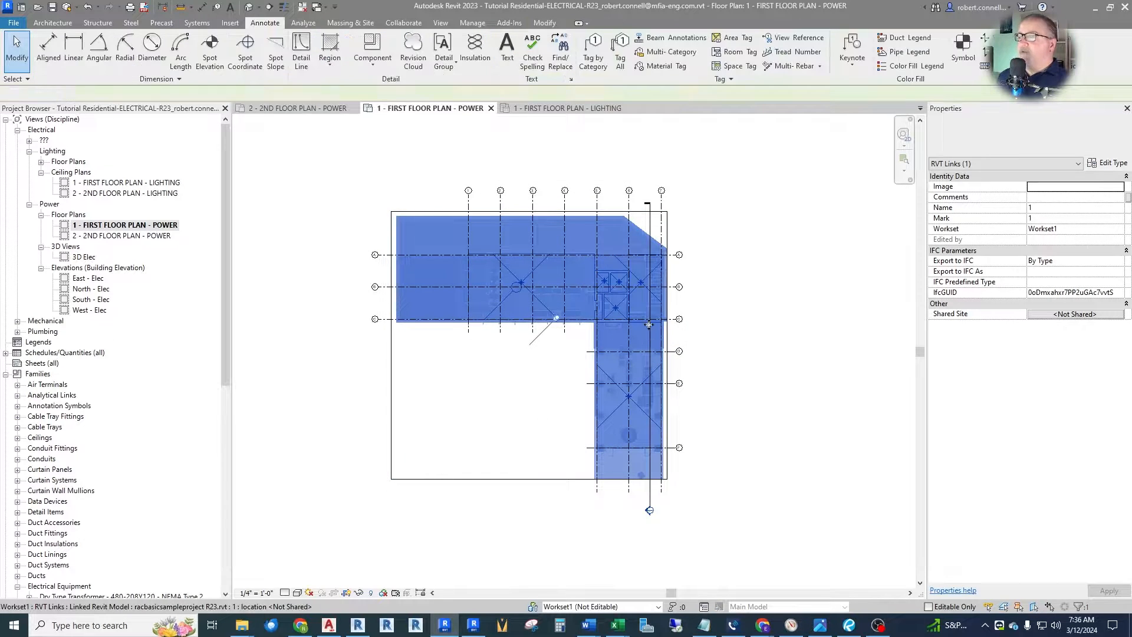
Inspect the linked model on the first floor power plan and select it to check its room boundaries.
{"action": "scroll", "coordinate": [628, 301], "scroll_direction": "up", "scroll_amount": 6}
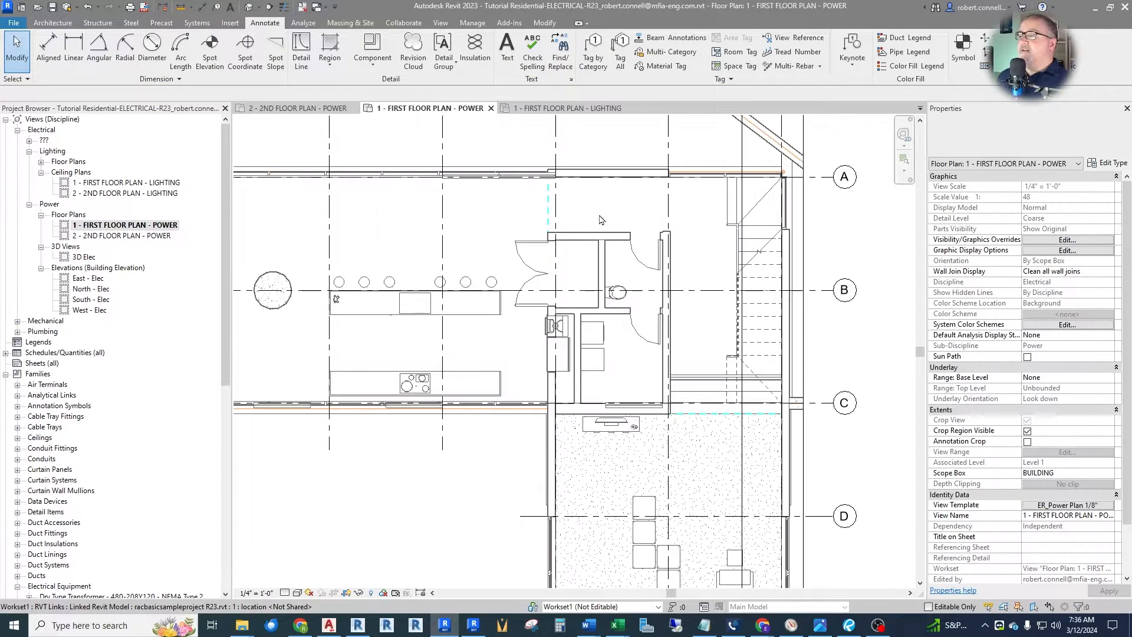
{"action": "scroll", "coordinate": [587, 237], "scroll_direction": "down", "scroll_amount": 6}
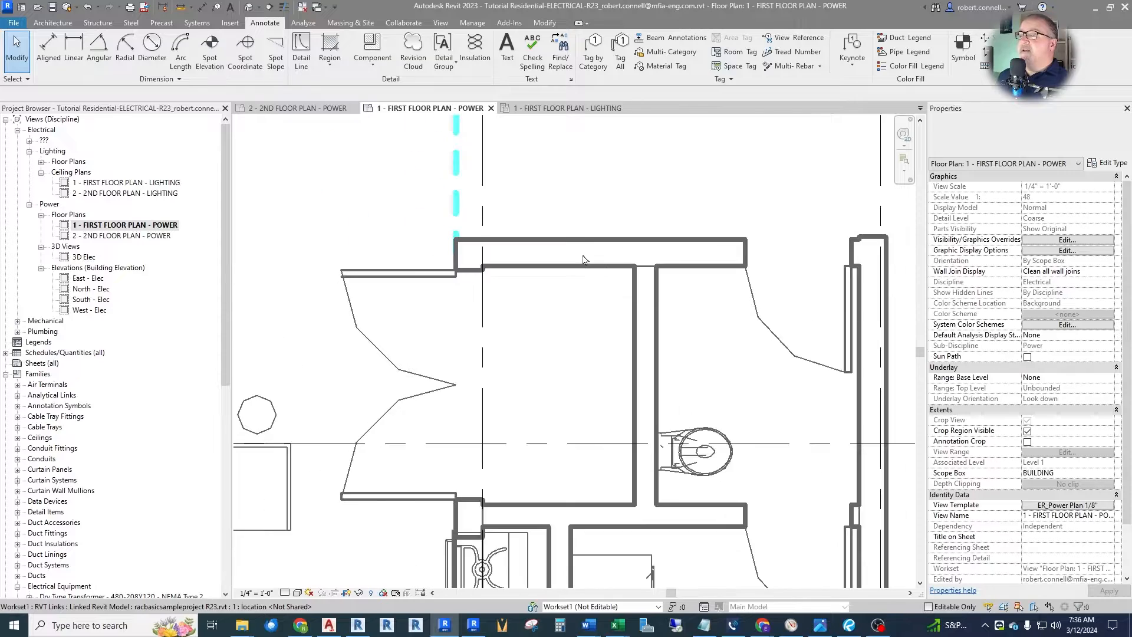
{"action": "scroll", "coordinate": [578, 271], "scroll_direction": "down", "scroll_amount": 4}
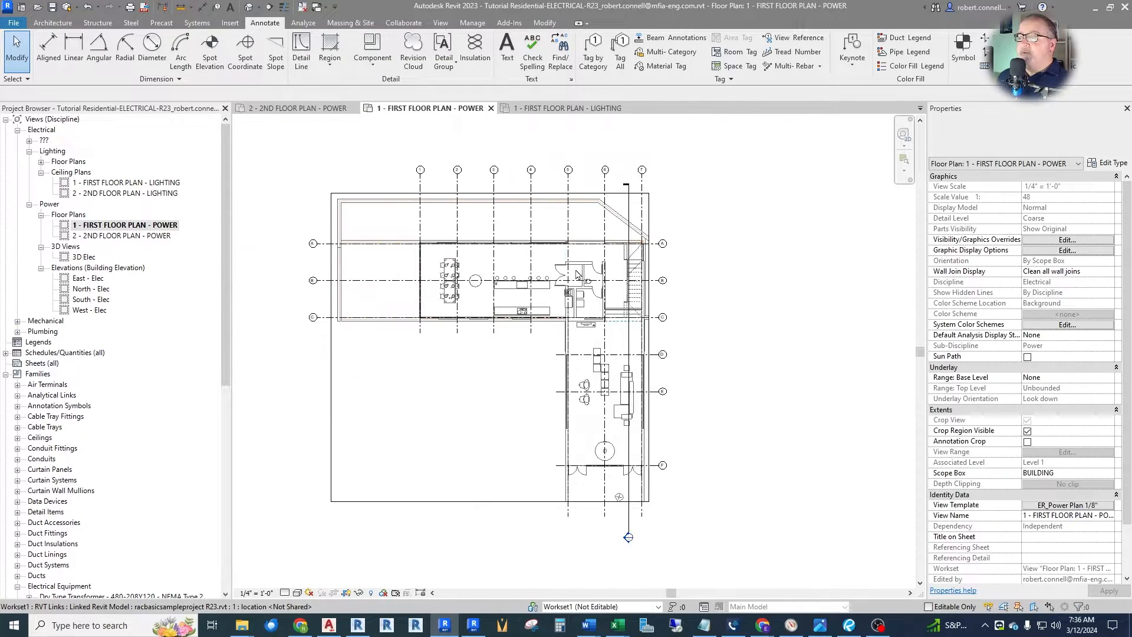
{"action": "scroll", "coordinate": [586, 268], "scroll_direction": "up", "scroll_amount": 2}
{"action": "scroll", "coordinate": [592, 266], "scroll_direction": "down", "scroll_amount": 2}
{"action": "scroll", "coordinate": [592, 268], "scroll_direction": "up", "scroll_amount": 1}
{"action": "scroll", "coordinate": [596, 277], "scroll_direction": "down", "scroll_amount": 1}
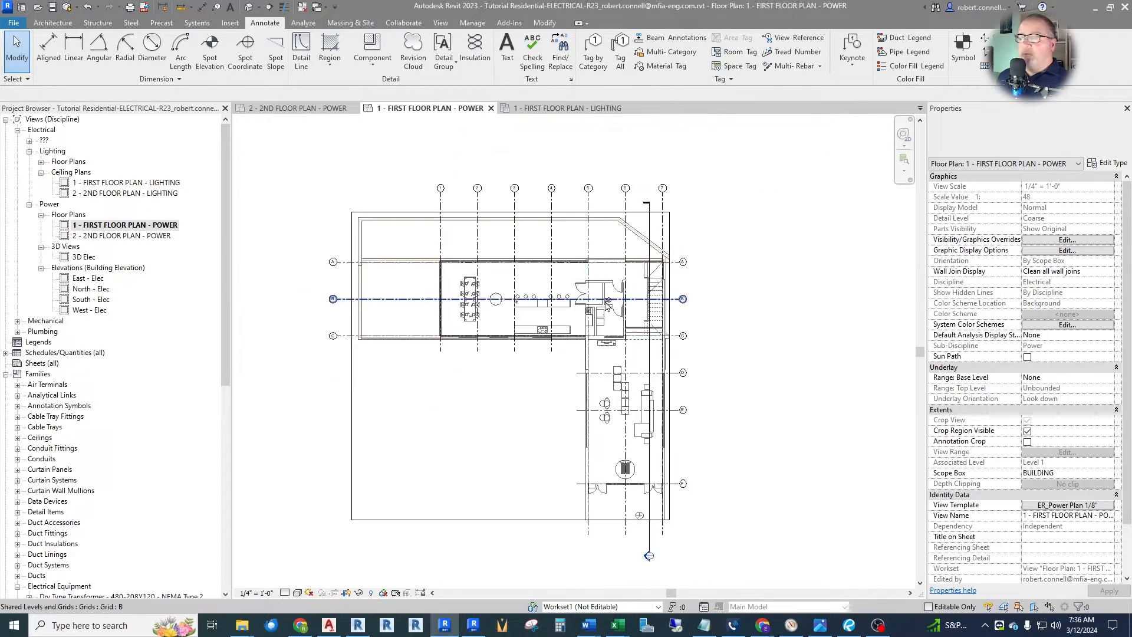
{"action": "scroll", "coordinate": [598, 291], "scroll_direction": "up", "scroll_amount": 1}
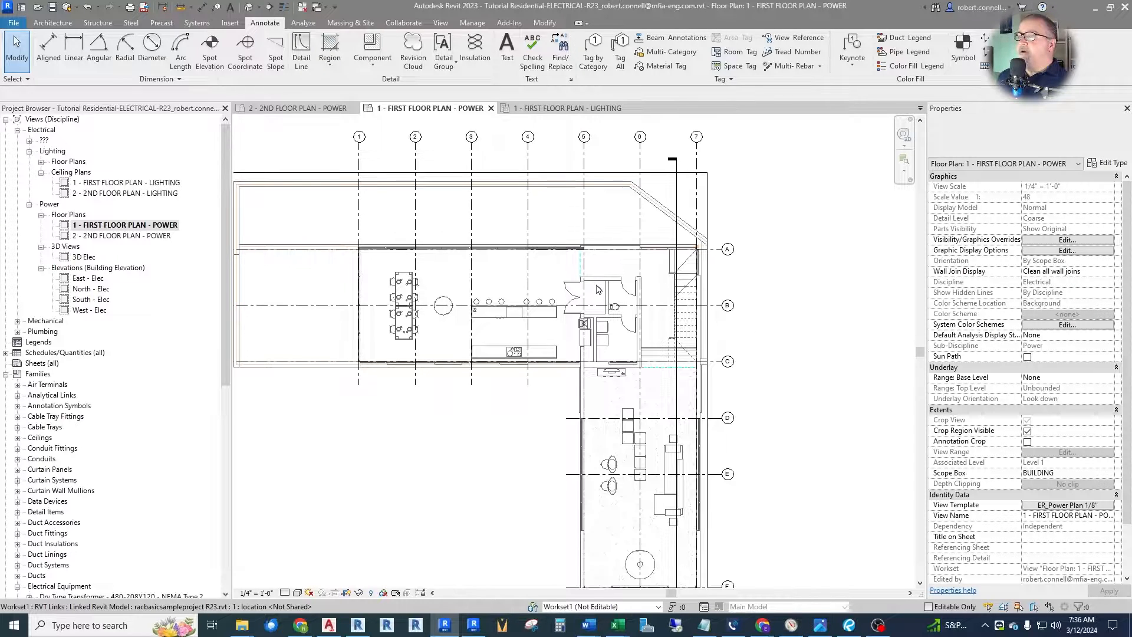
{"action": "scroll", "coordinate": [598, 292], "scroll_direction": "down", "scroll_amount": 1}
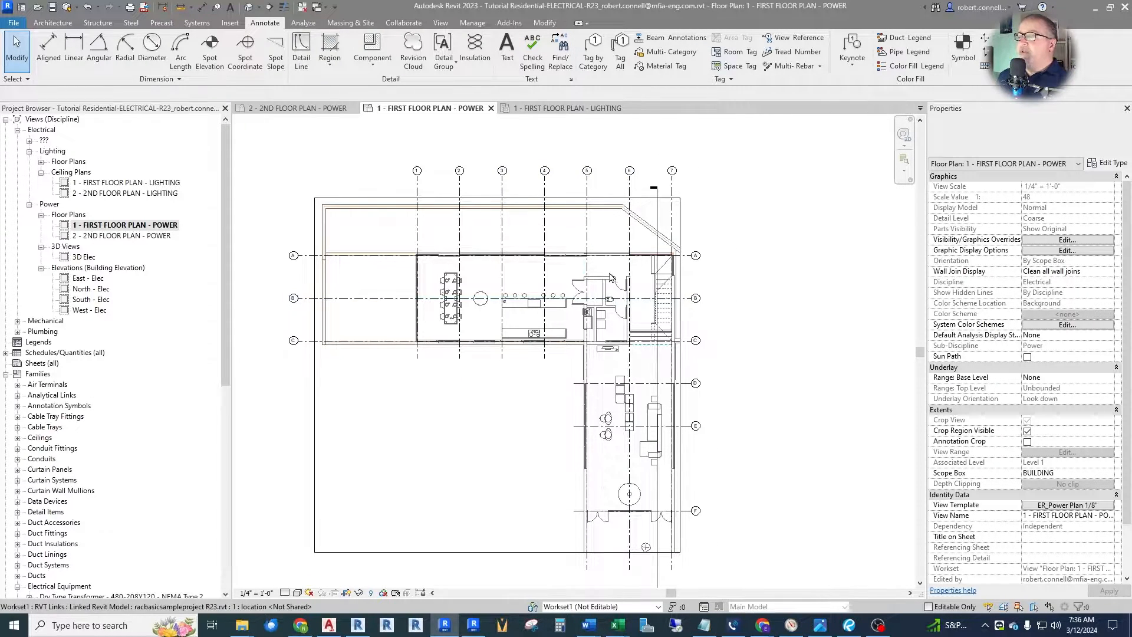
{"action": "left_click", "coordinate": [581, 287]}
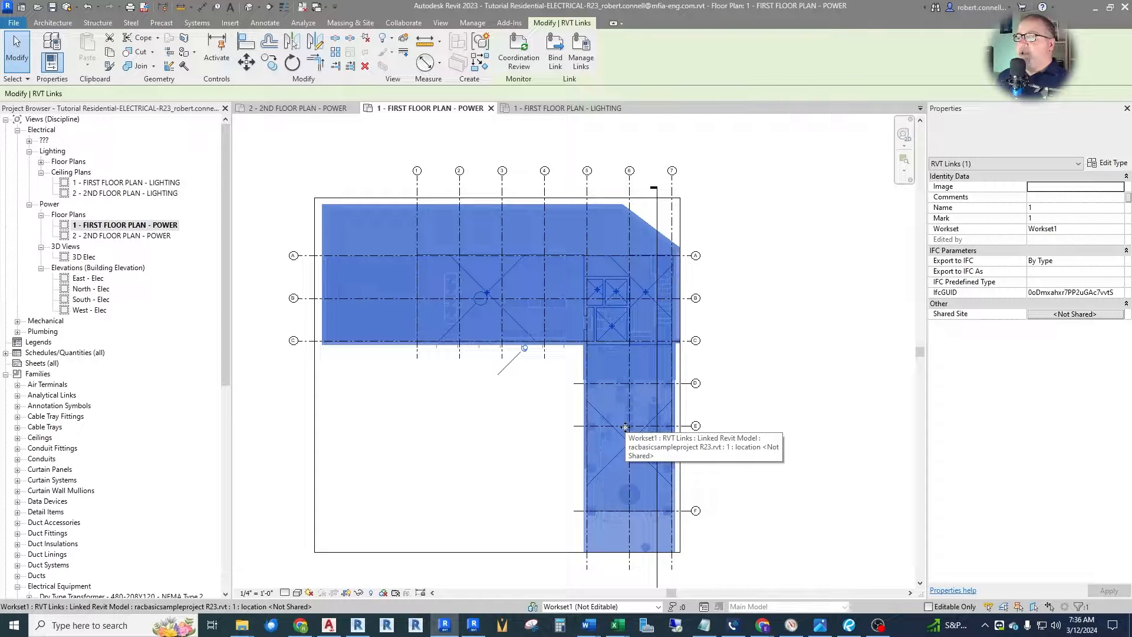
{"action": "key", "text": "Escape"}
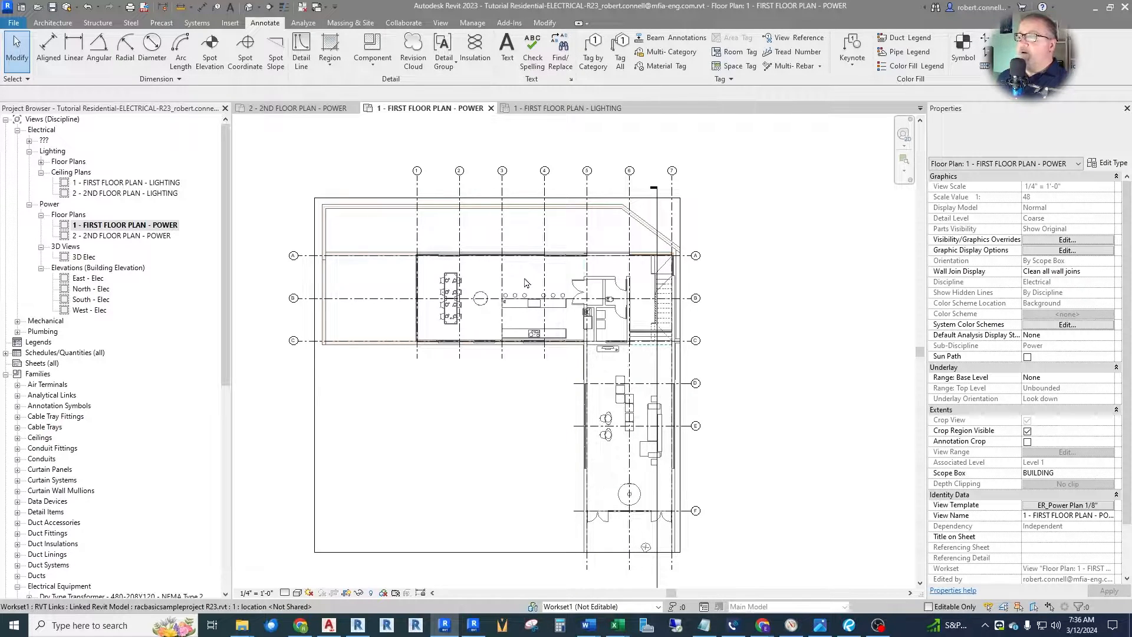
{"action": "left_click", "coordinate": [518, 291]}
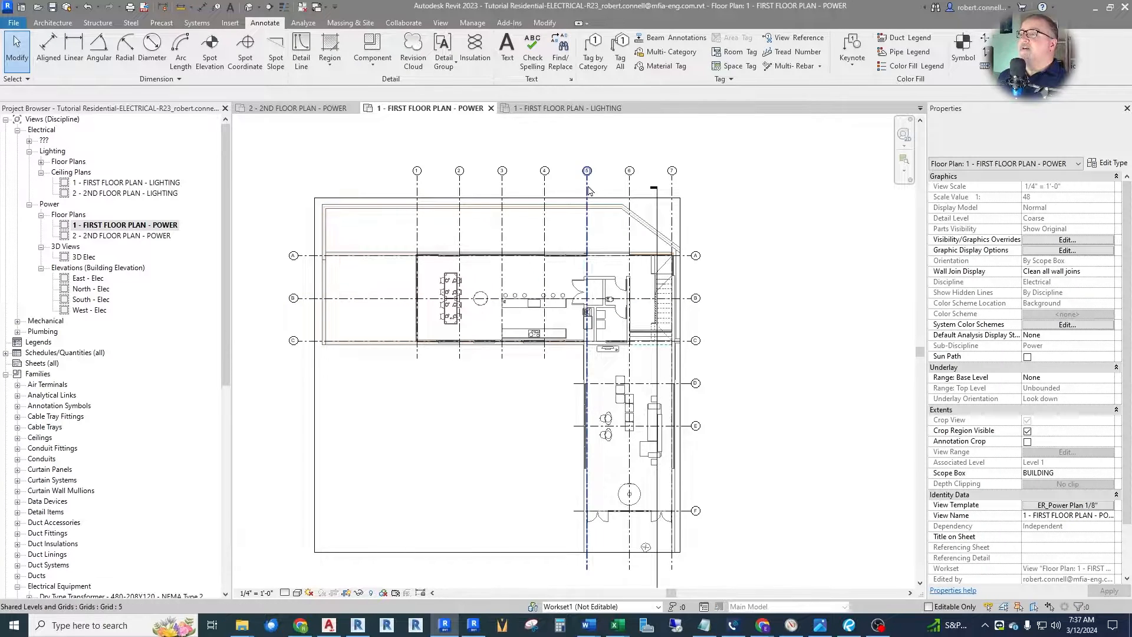
Place a horizontal room tag without a leader in the Kitchen & Dining room, above the kitchen island.
{"action": "left_click", "coordinate": [735, 51]}
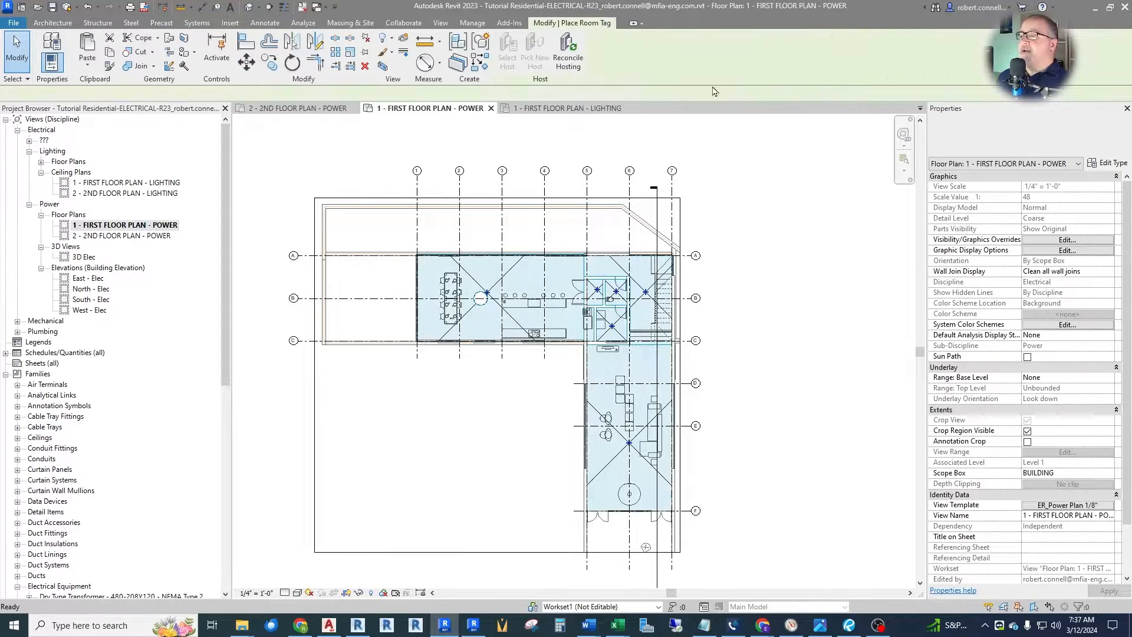
{"action": "scroll", "coordinate": [498, 285], "scroll_direction": "up", "scroll_amount": 5}
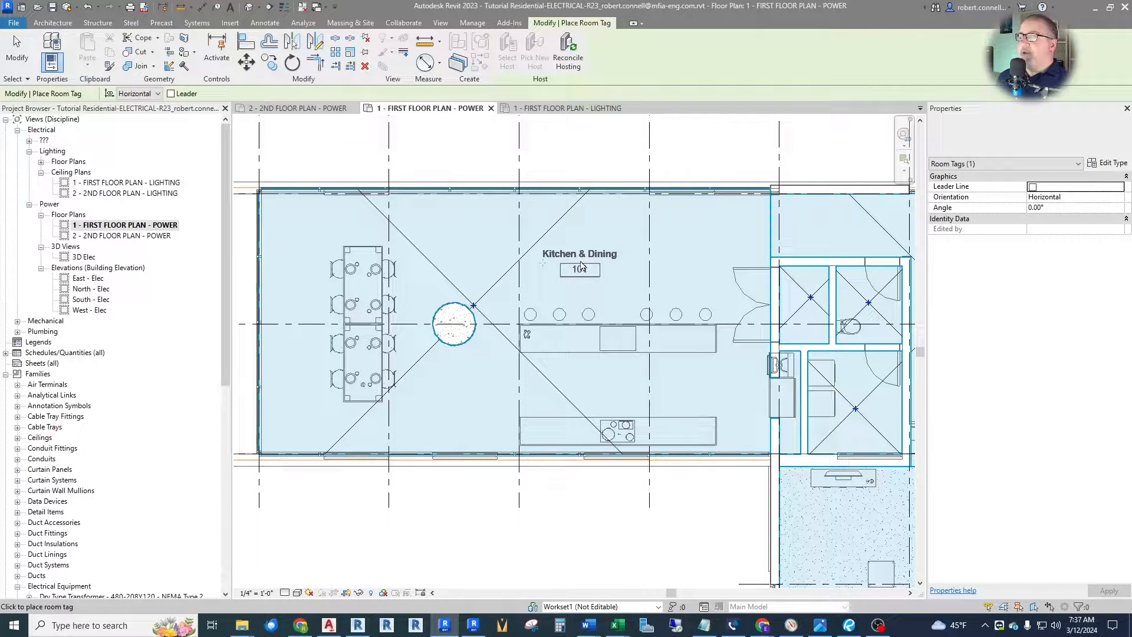
{"action": "left_click", "coordinate": [581, 265]}
{"action": "scroll", "coordinate": [493, 260], "scroll_direction": "down", "scroll_amount": 2}
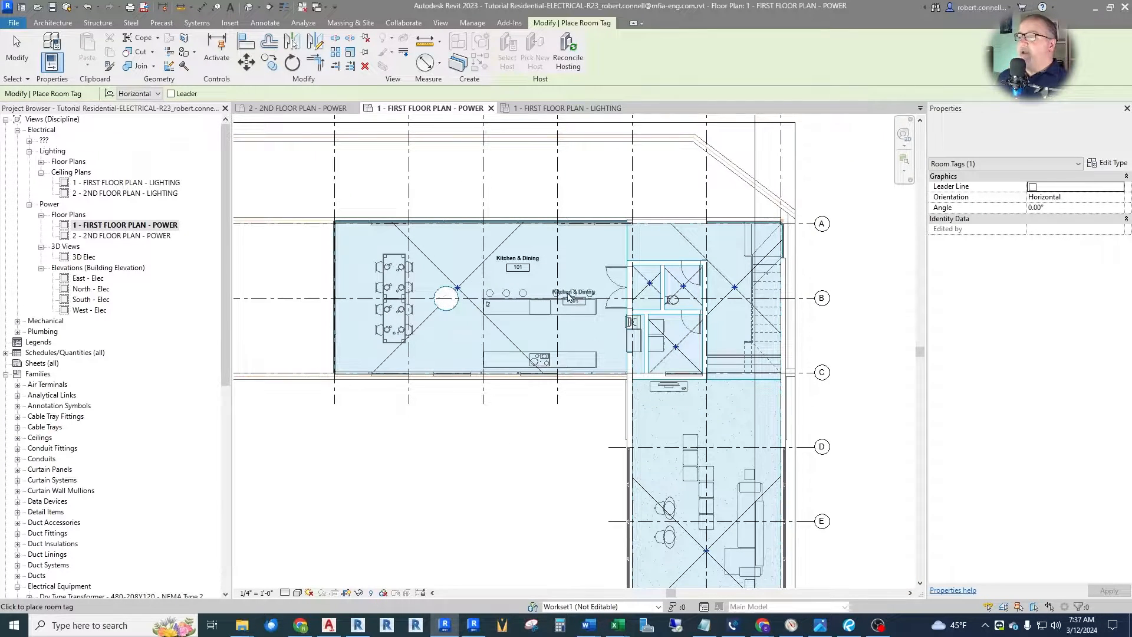
Place room tags in the Mech. and Bath rooms and end the tagging command.
{"action": "scroll", "coordinate": [517, 269], "scroll_direction": "up", "scroll_amount": 2}
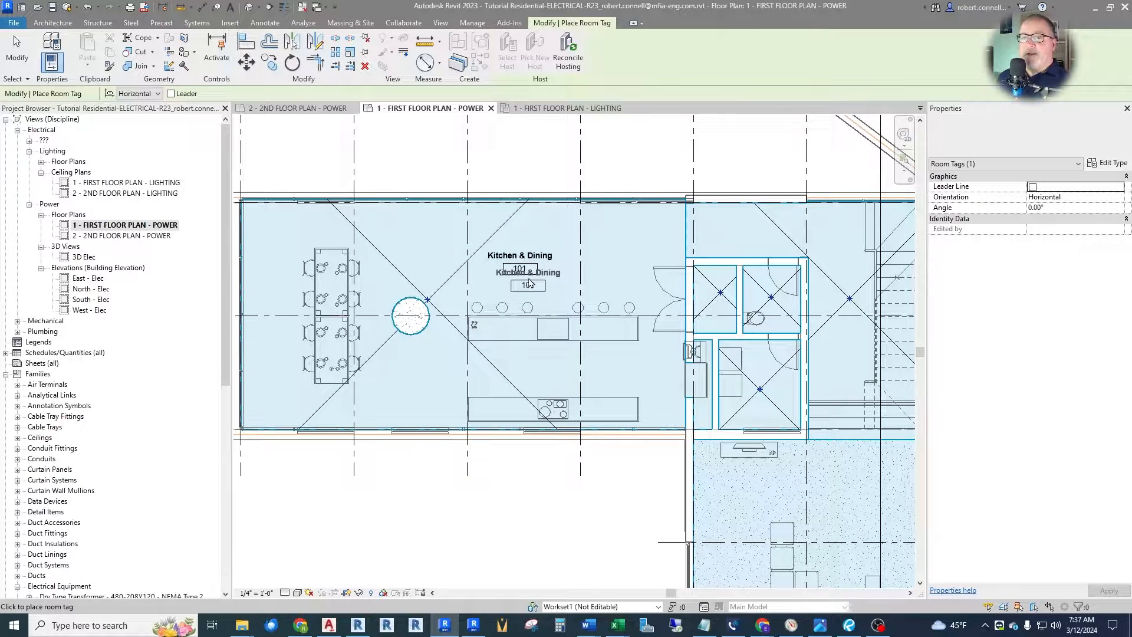
{"action": "scroll", "coordinate": [458, 278], "scroll_direction": "down", "scroll_amount": 2}
{"action": "scroll", "coordinate": [644, 305], "scroll_direction": "up", "scroll_amount": 3}
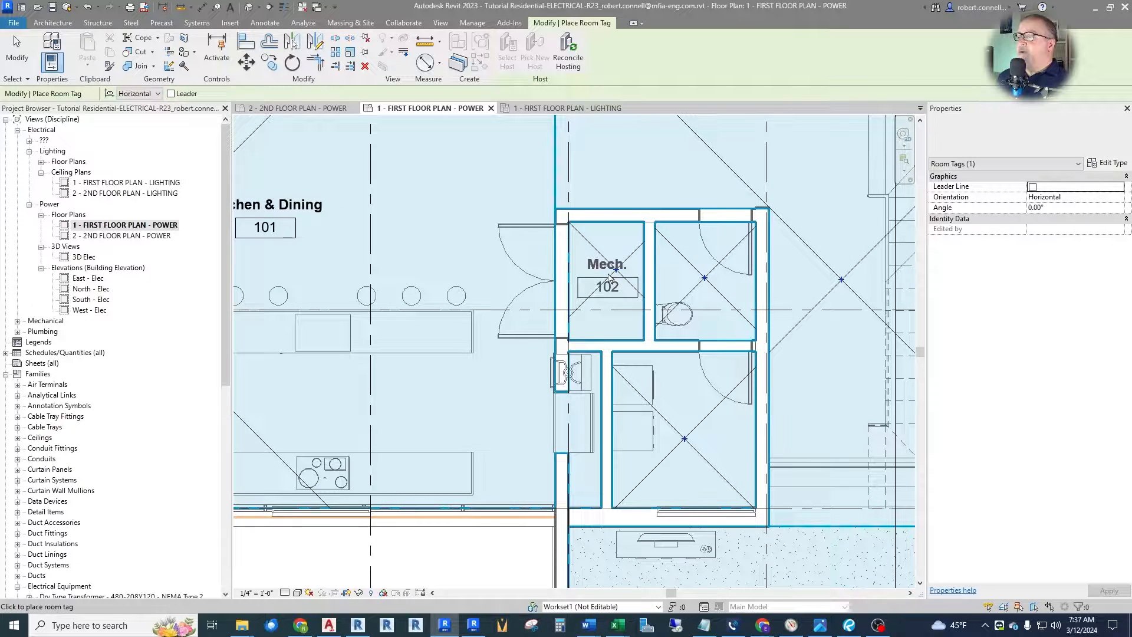
{"action": "left_click", "coordinate": [609, 277]}
{"action": "left_click", "coordinate": [700, 276]}
{"action": "key", "text": "Escape"}
{"action": "key", "text": "Escape"}
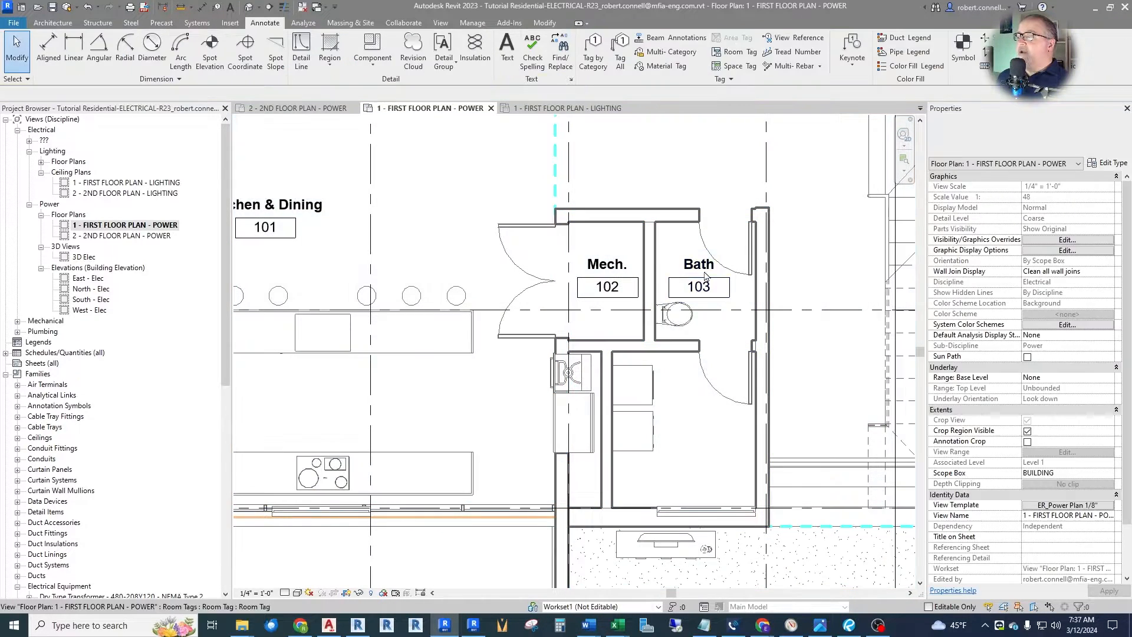
Check which room tag types are available for the Bath room's tag, keeping the current type.
{"action": "left_click", "coordinate": [705, 277]}
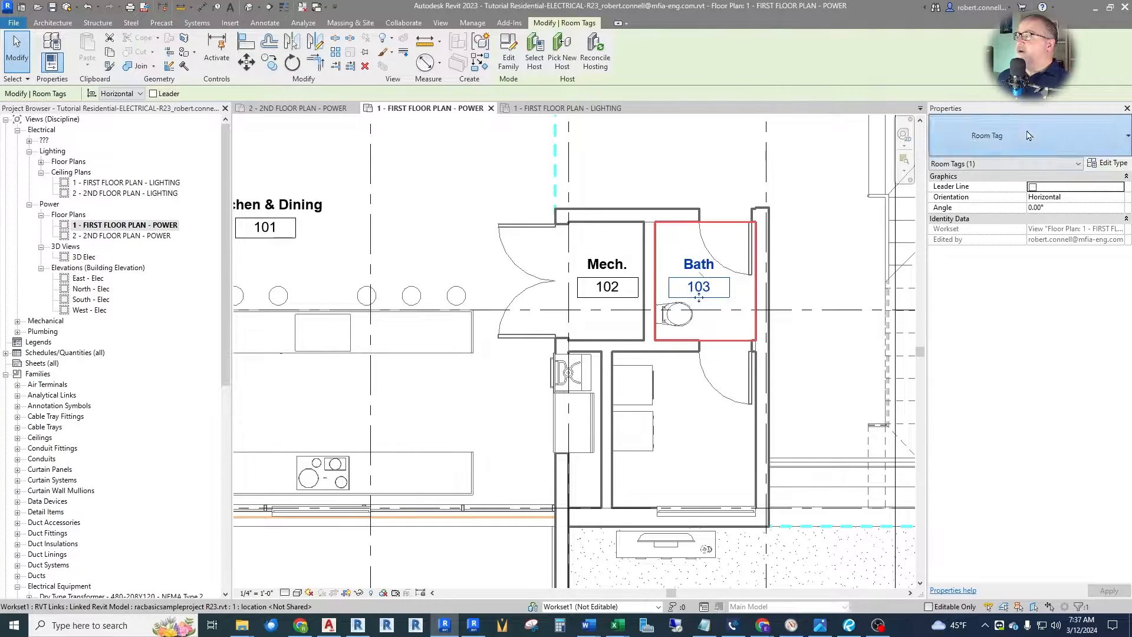
{"action": "left_click", "coordinate": [1028, 136]}
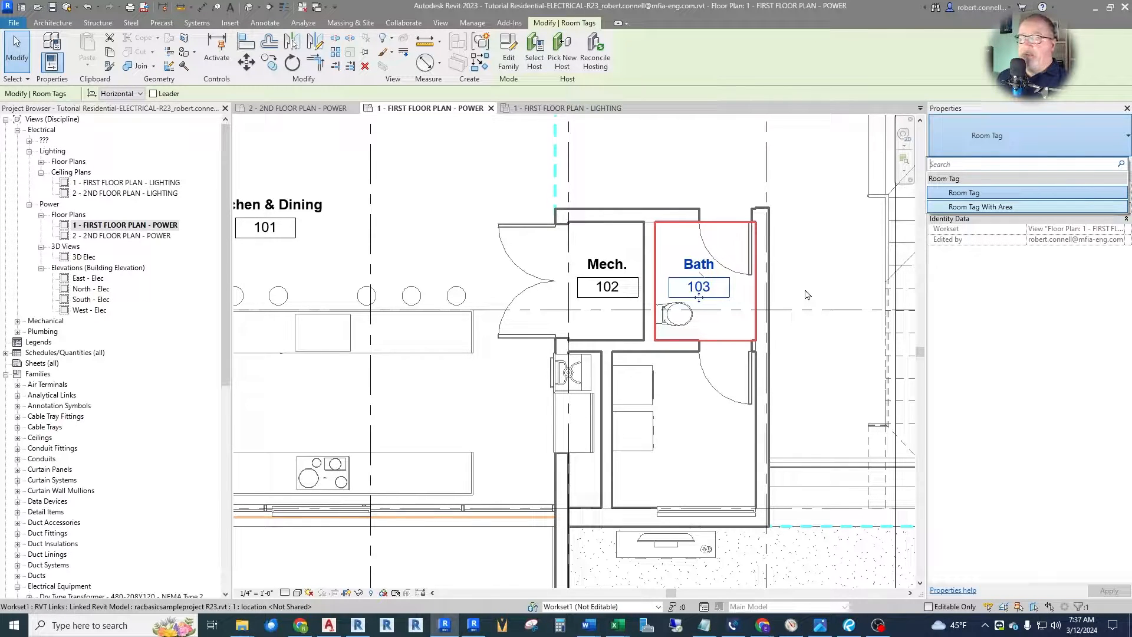
{"action": "left_click", "coordinate": [840, 270]}
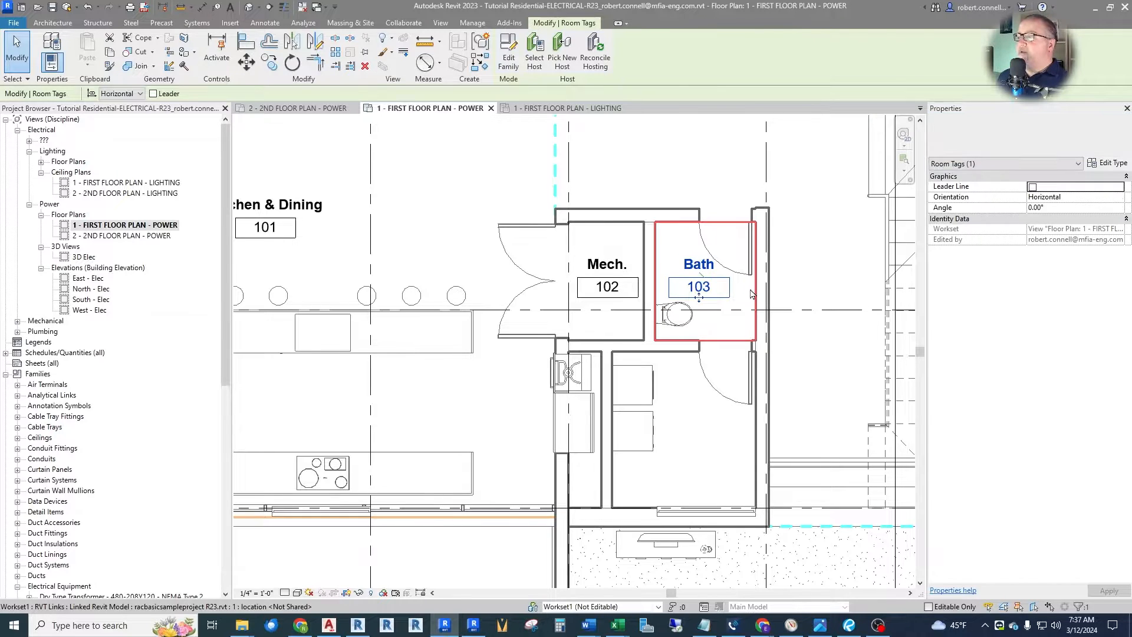
Place room tags in the Laundry room and in the Hall beside the stairs.
{"action": "left_click", "coordinate": [733, 51]}
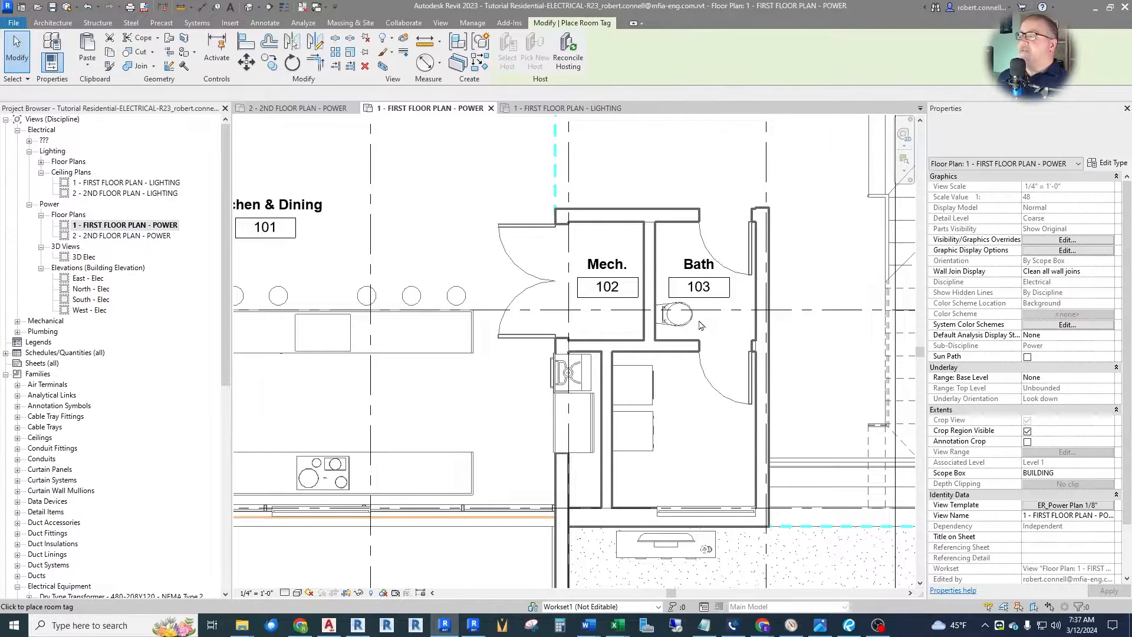
{"action": "left_click", "coordinate": [692, 425]}
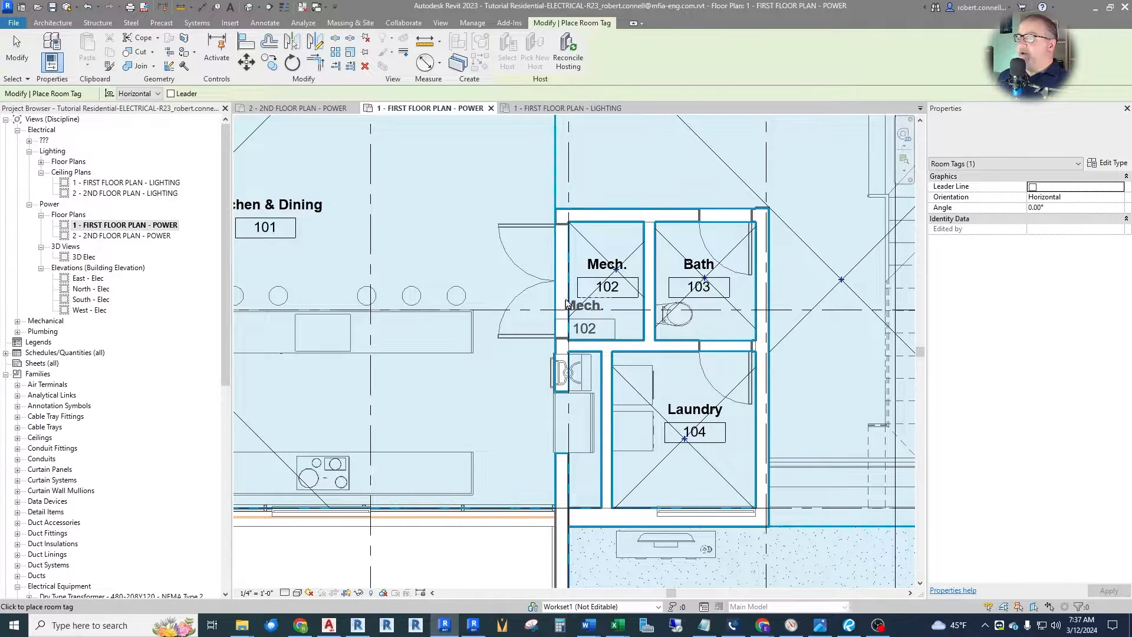
{"action": "scroll", "coordinate": [563, 297], "scroll_direction": "down", "scroll_amount": 4}
{"action": "scroll", "coordinate": [634, 325], "scroll_direction": "up", "scroll_amount": 3}
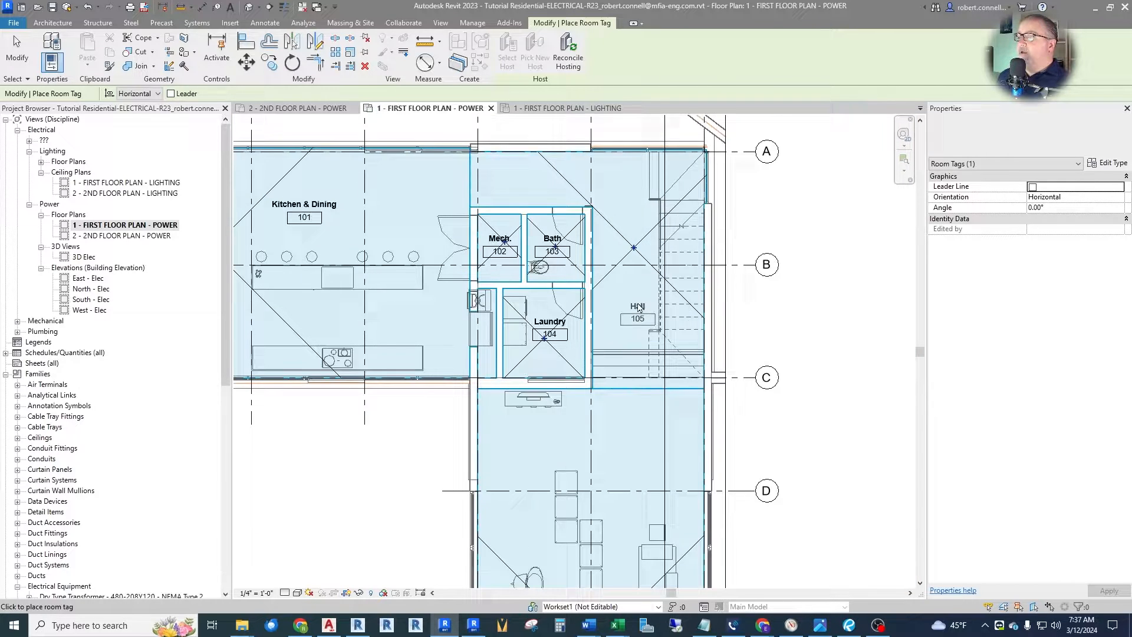
{"action": "scroll", "coordinate": [636, 304], "scroll_direction": "up", "scroll_amount": 2}
{"action": "left_click", "coordinate": [628, 226]}
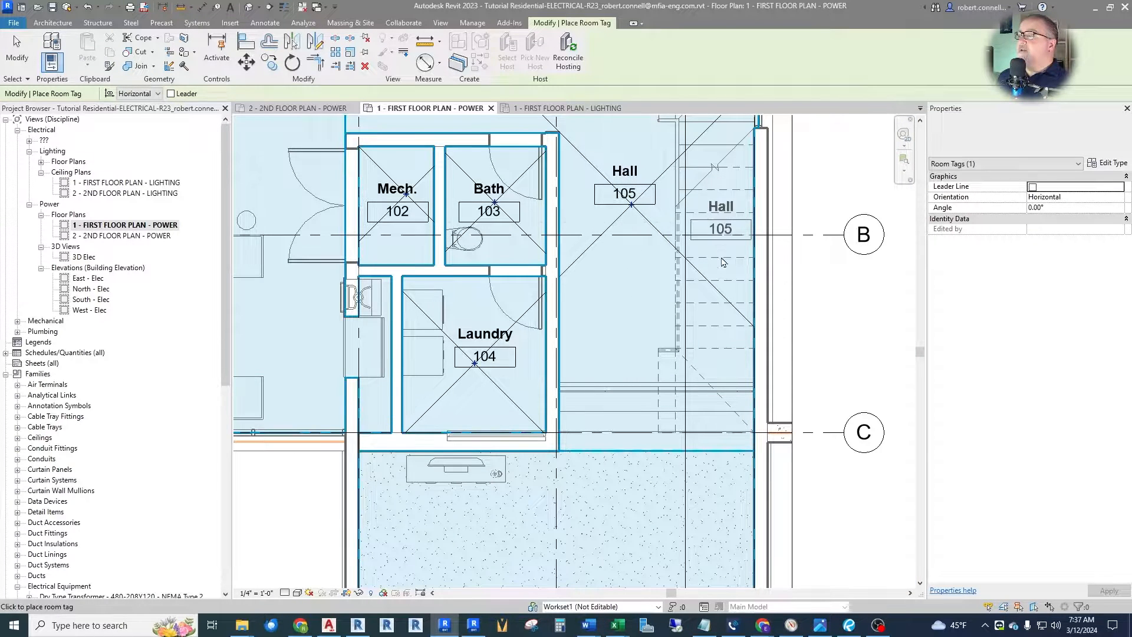
Place a room tag in the Living room near grid line E and end the tagging command.
{"action": "scroll", "coordinate": [676, 277], "scroll_direction": "down", "scroll_amount": 4}
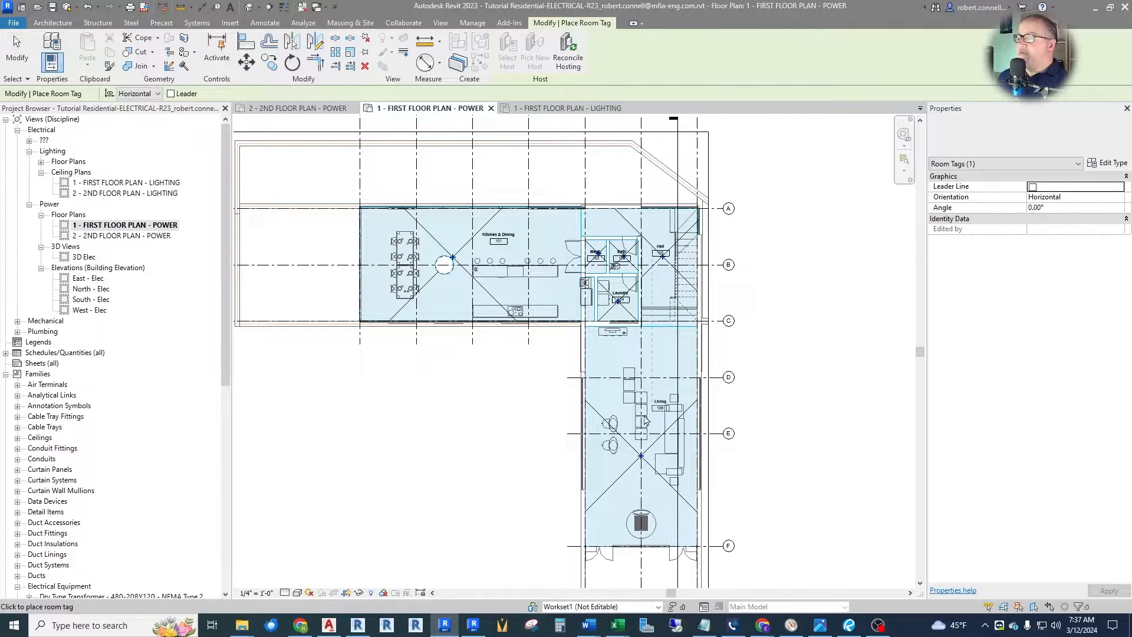
{"action": "scroll", "coordinate": [644, 420], "scroll_direction": "up", "scroll_amount": 2}
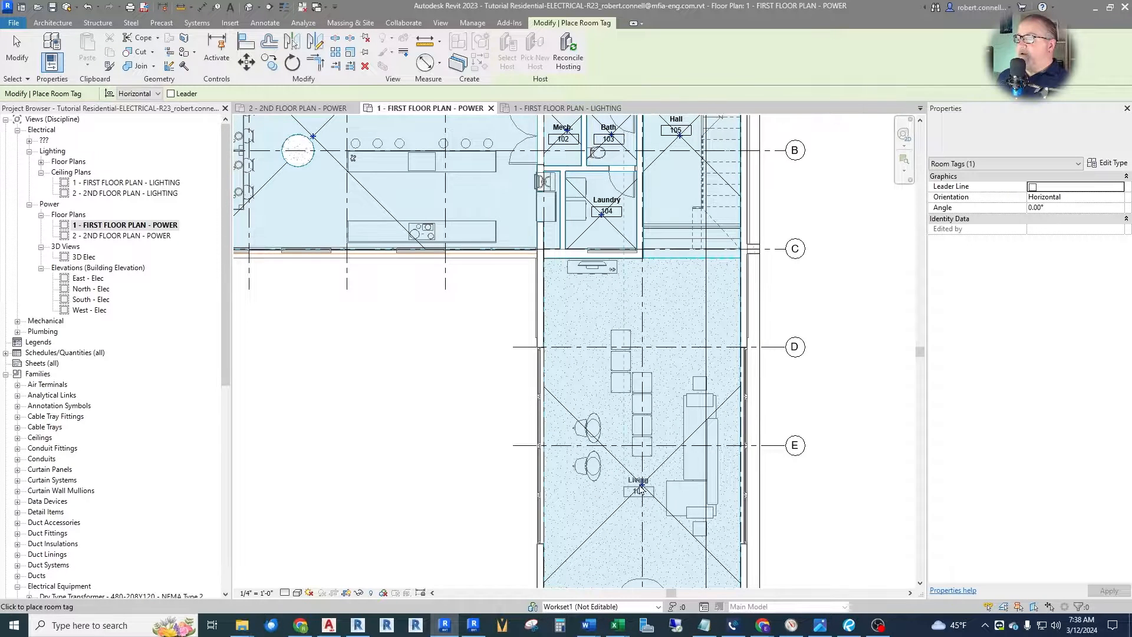
{"action": "left_click", "coordinate": [626, 493]}
{"action": "scroll", "coordinate": [624, 488], "scroll_direction": "down", "scroll_amount": 2}
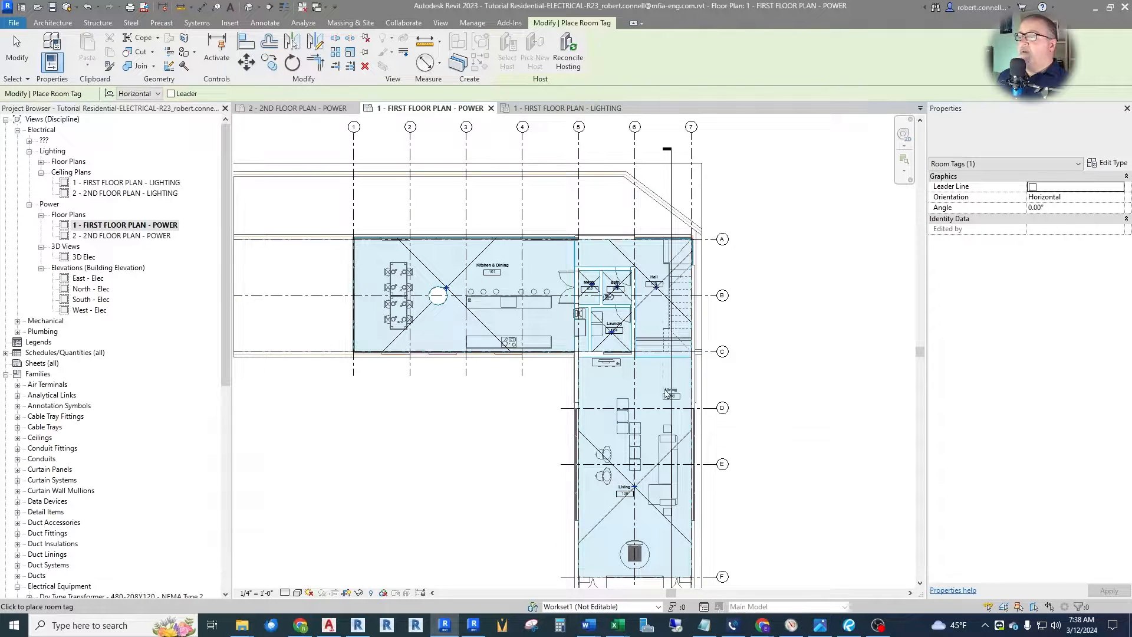
{"action": "key", "text": "Escape"}
{"action": "key", "text": "Escape"}
Open the second floor power plan and tag all its untagged rooms, including those from linked files, with the Room Tag.
{"action": "double_click", "coordinate": [154, 235]}
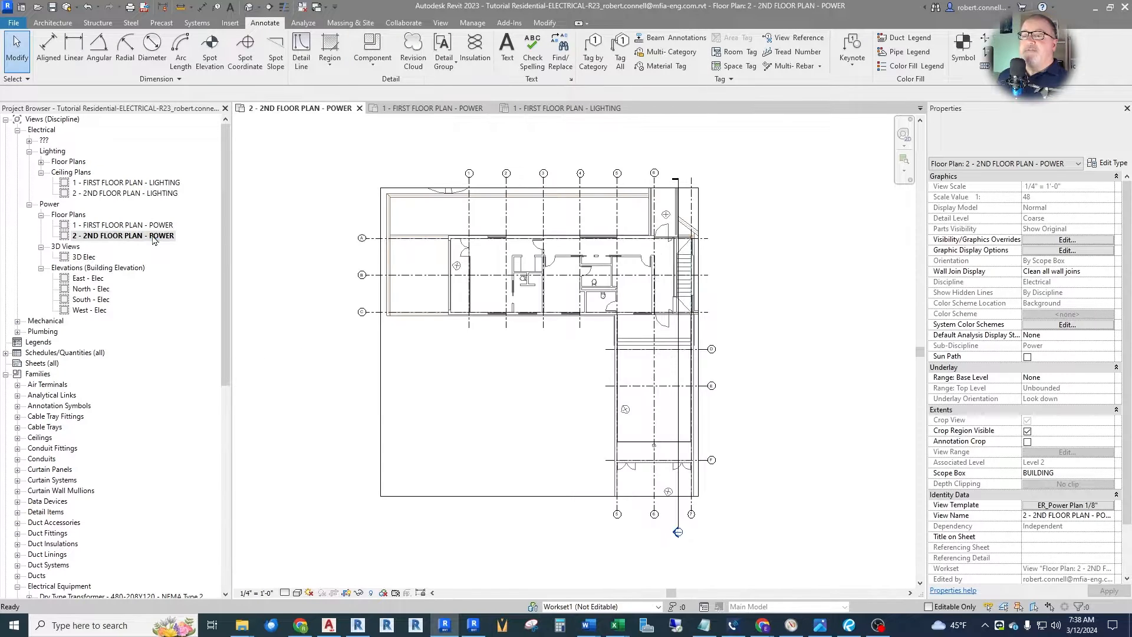
{"action": "scroll", "coordinate": [537, 270], "scroll_direction": "up", "scroll_amount": 3}
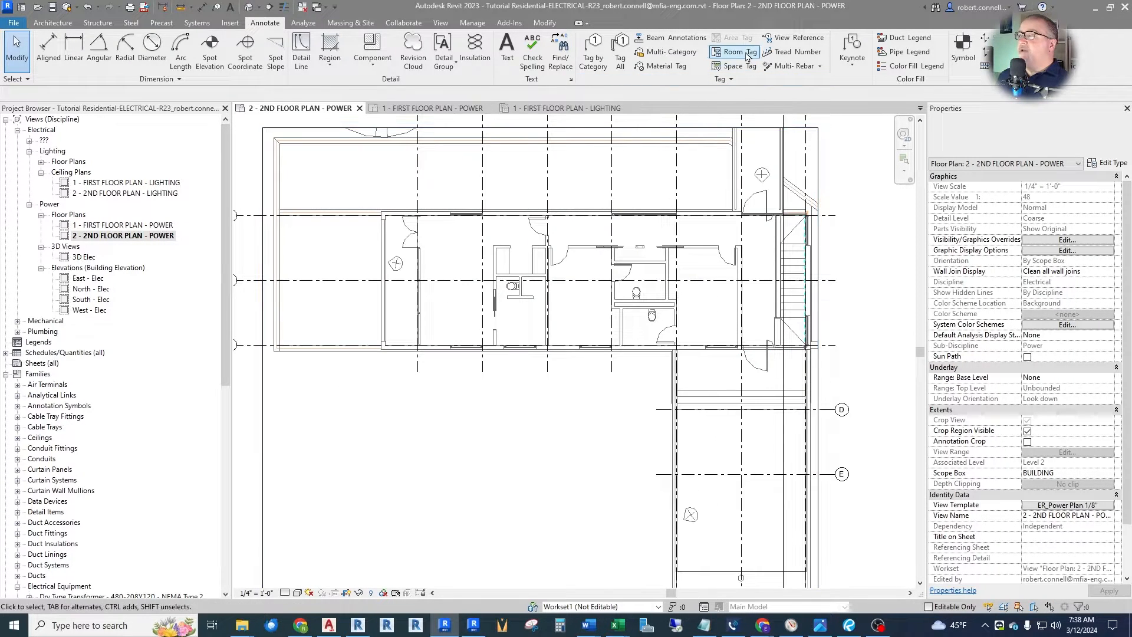
{"action": "left_click", "coordinate": [622, 52]}
{"action": "scroll", "coordinate": [486, 349], "scroll_direction": "down", "scroll_amount": 7}
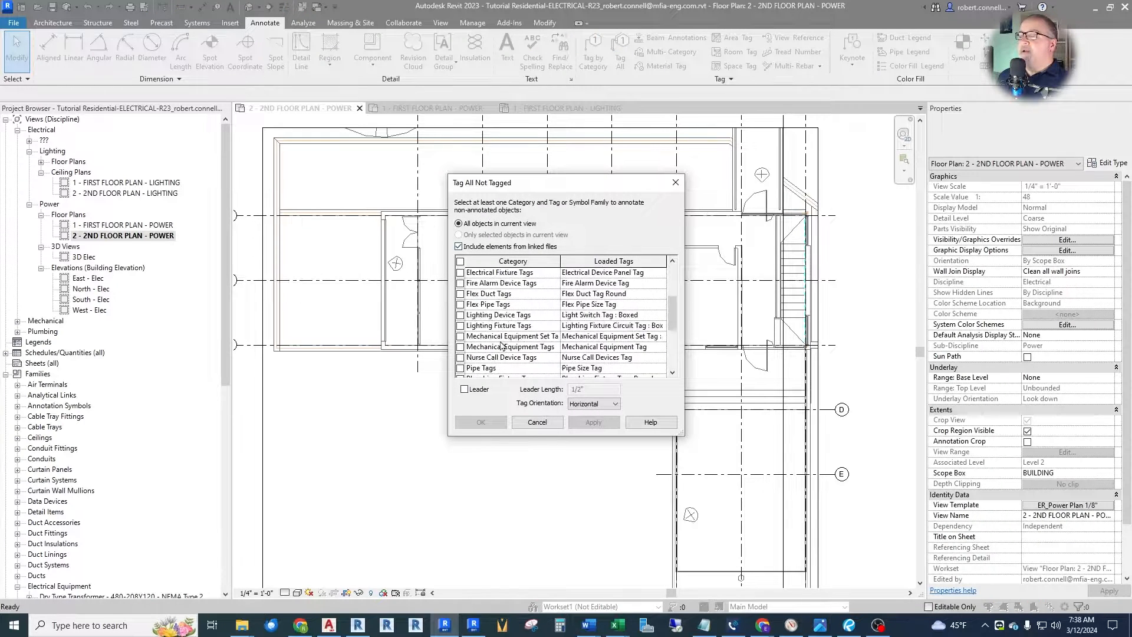
{"action": "scroll", "coordinate": [464, 314], "scroll_direction": "up", "scroll_amount": 2}
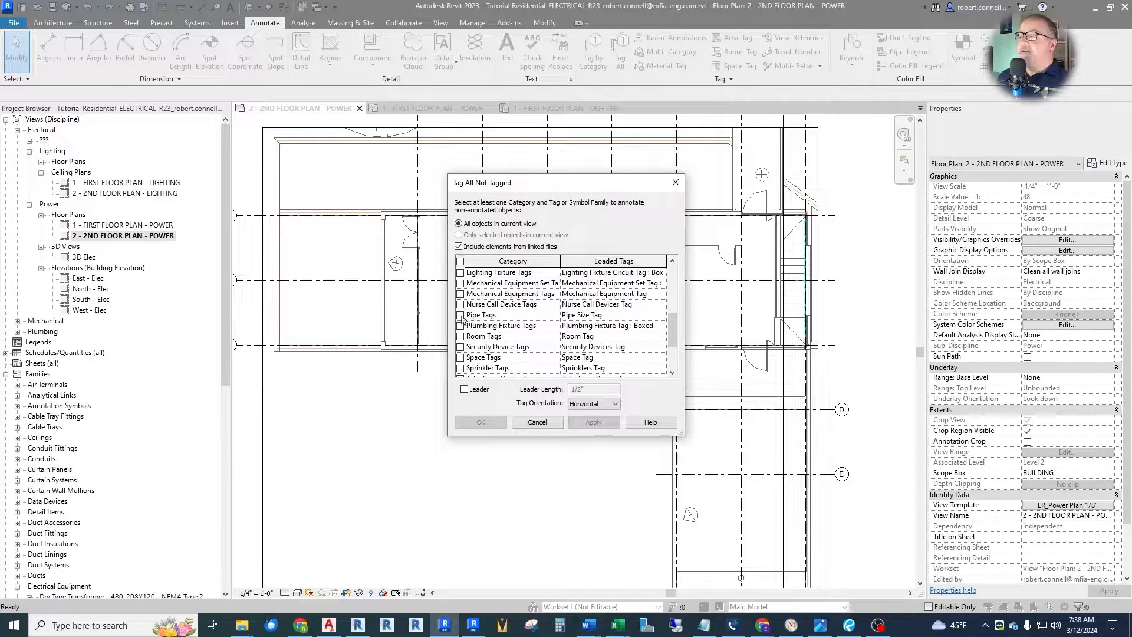
{"action": "left_click", "coordinate": [460, 336]}
{"action": "left_click", "coordinate": [481, 422]}
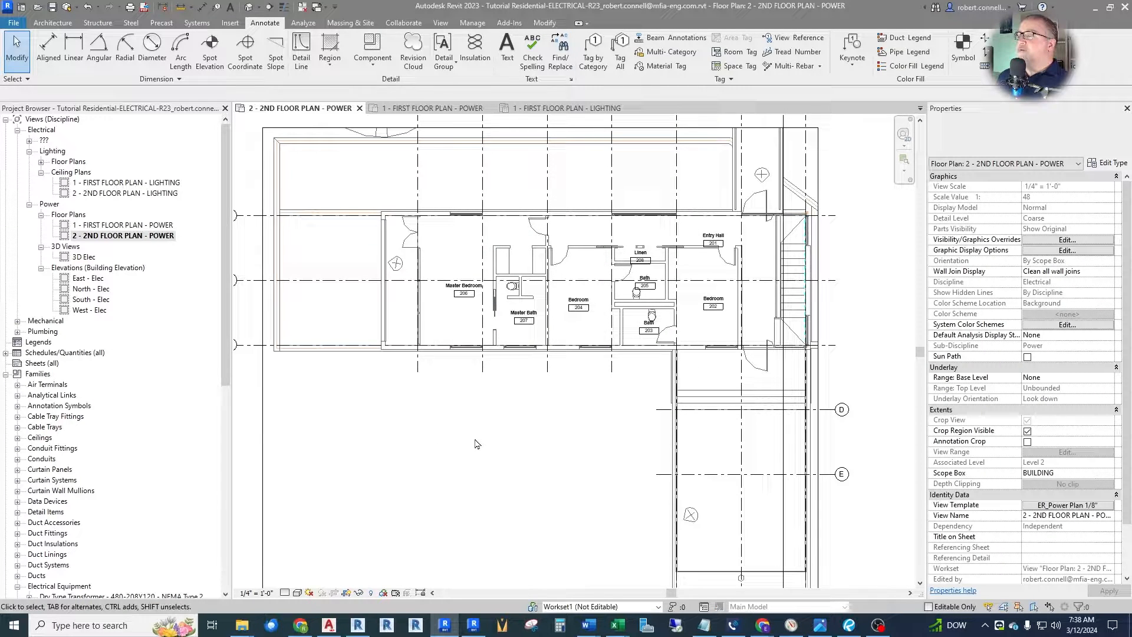
Examine the room tags placed across the second floor power plan for coverage and position.
{"action": "scroll", "coordinate": [684, 260], "scroll_direction": "up", "scroll_amount": 5}
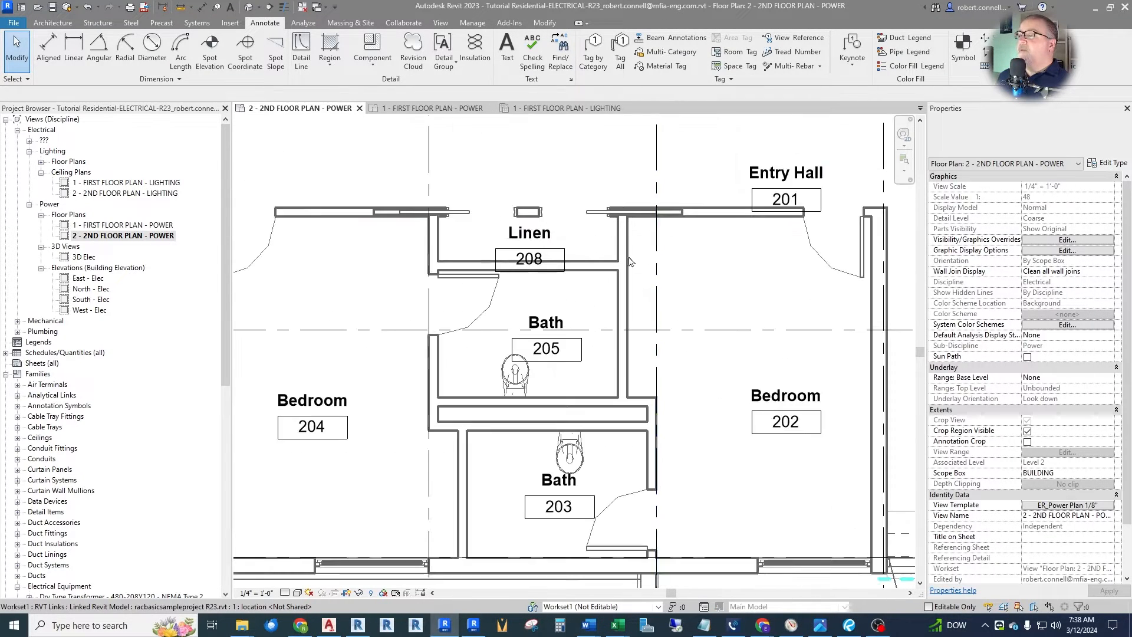
{"action": "scroll", "coordinate": [702, 272], "scroll_direction": "down", "scroll_amount": 2}
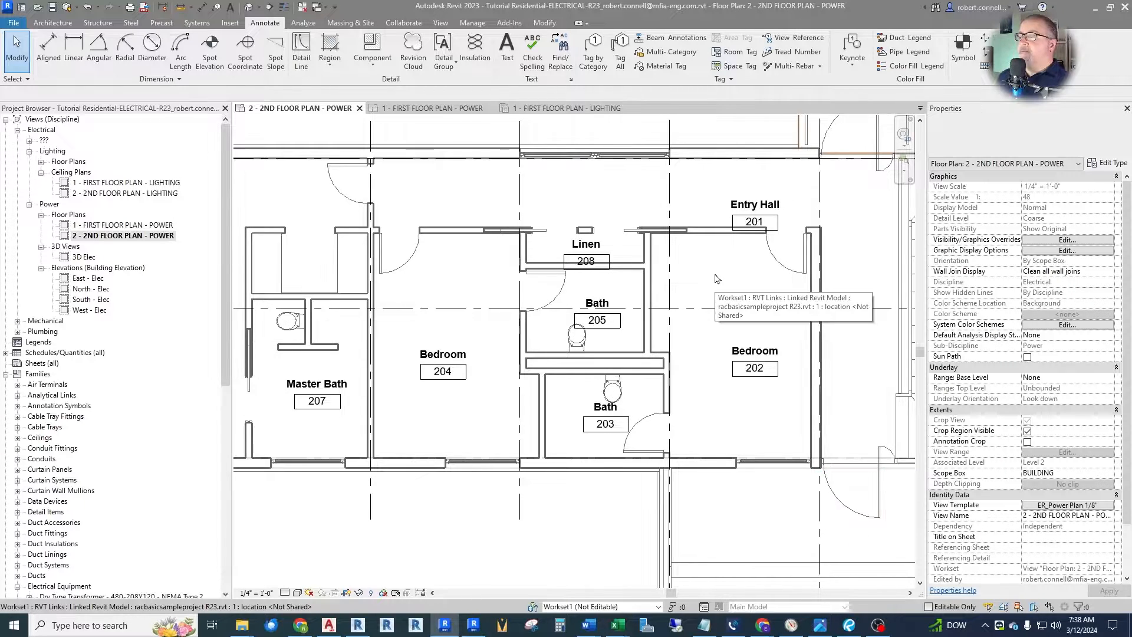
{"action": "scroll", "coordinate": [731, 288], "scroll_direction": "down", "scroll_amount": 1}
{"action": "scroll", "coordinate": [565, 333], "scroll_direction": "down", "scroll_amount": 4}
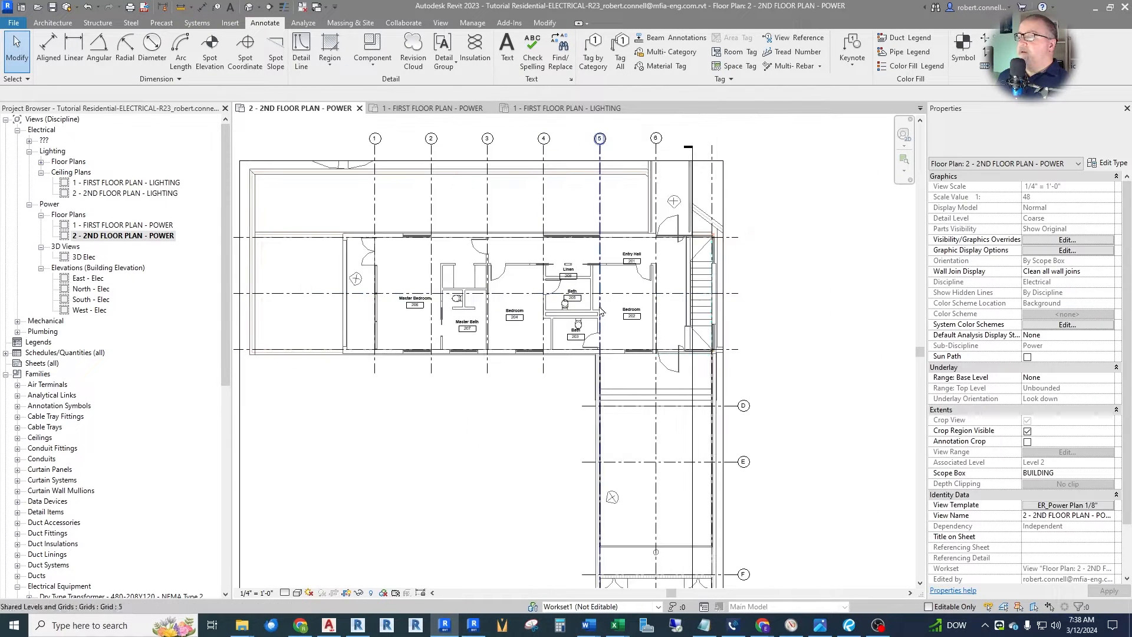
{"action": "scroll", "coordinate": [638, 409], "scroll_direction": "down", "scroll_amount": 1}
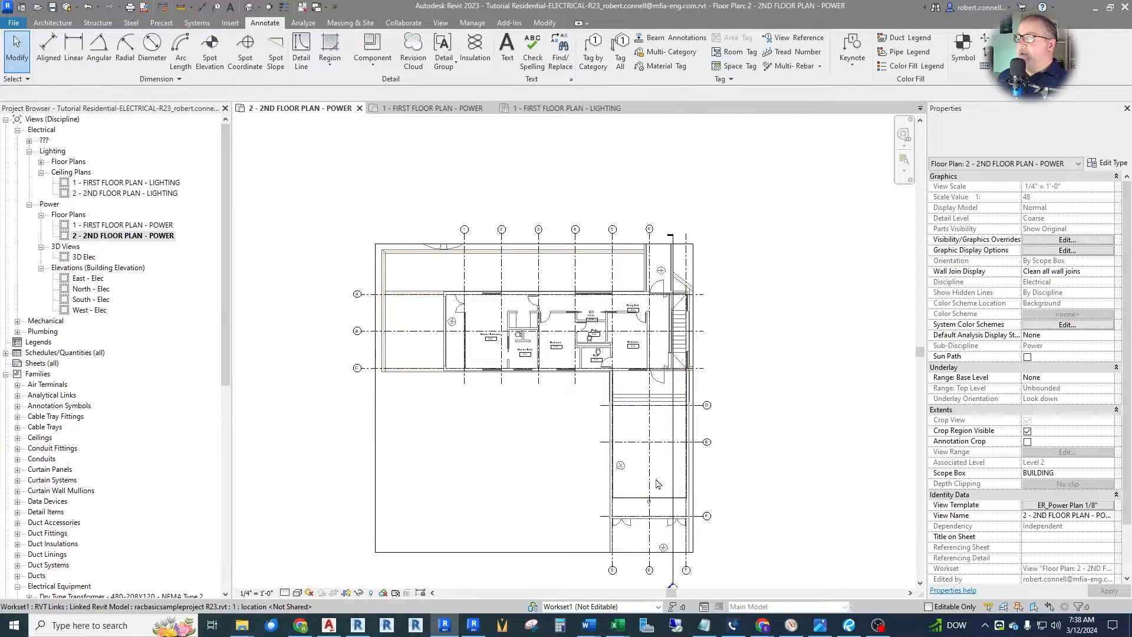
{"action": "scroll", "coordinate": [657, 483], "scroll_direction": "up", "scroll_amount": 2}
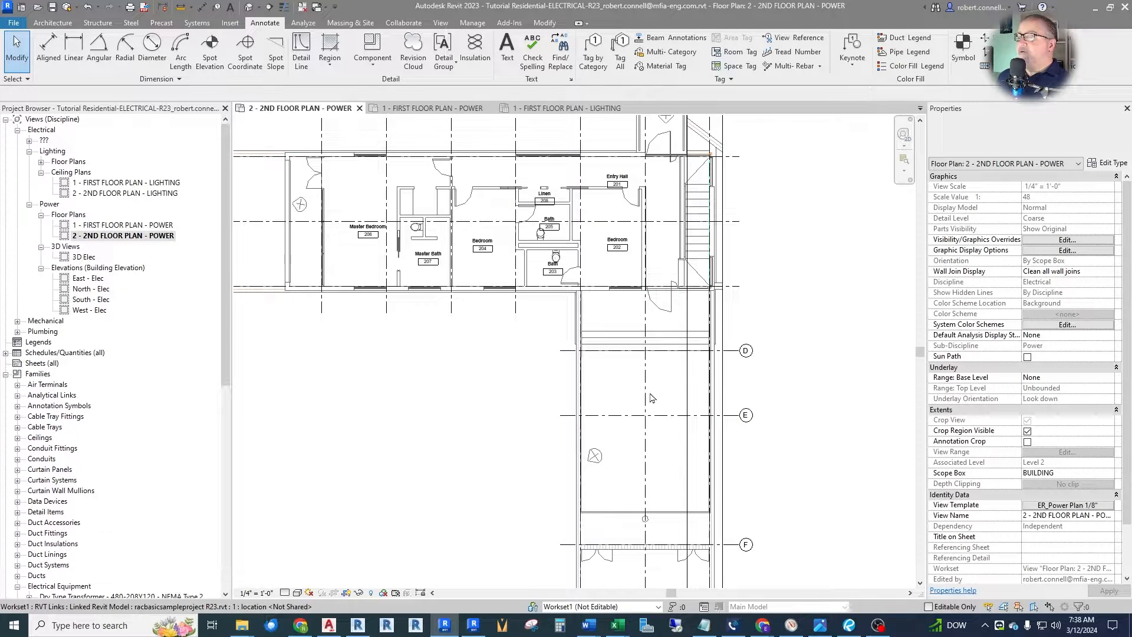
{"action": "scroll", "coordinate": [678, 447], "scroll_direction": "down", "scroll_amount": 1}
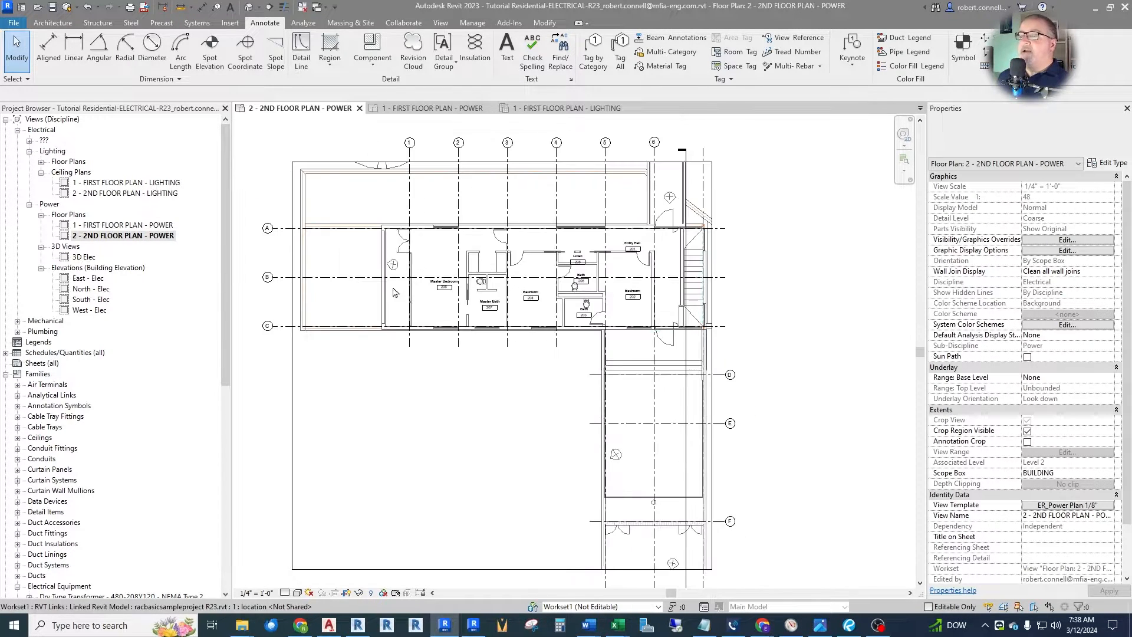
{"action": "scroll", "coordinate": [343, 266], "scroll_direction": "down", "scroll_amount": 3}
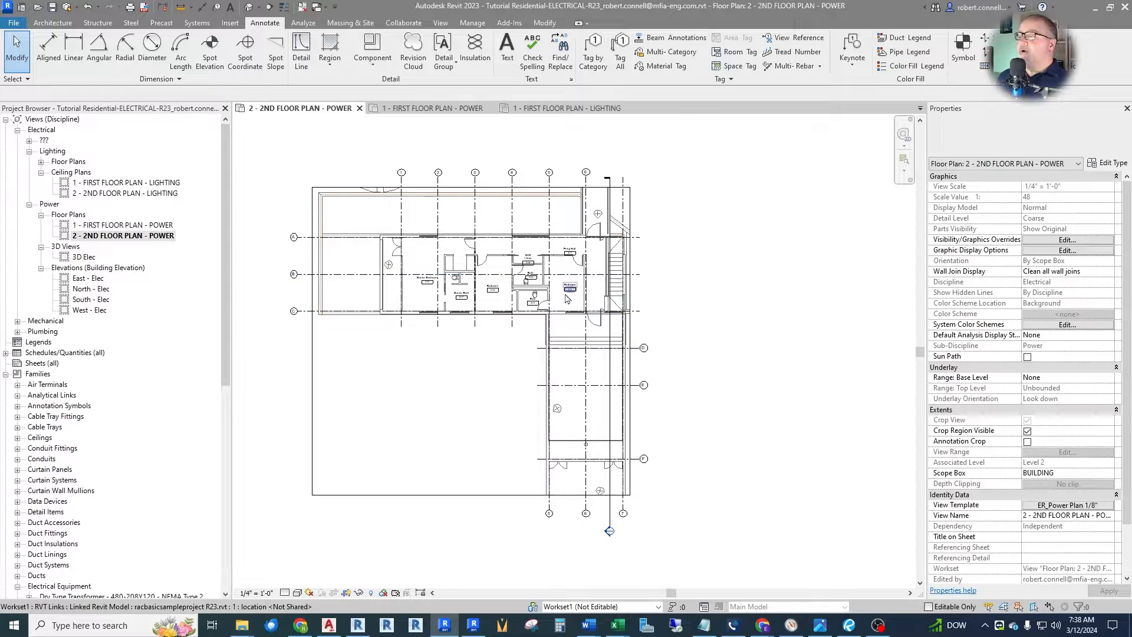
{"action": "scroll", "coordinate": [473, 388], "scroll_direction": "up", "scroll_amount": 2}
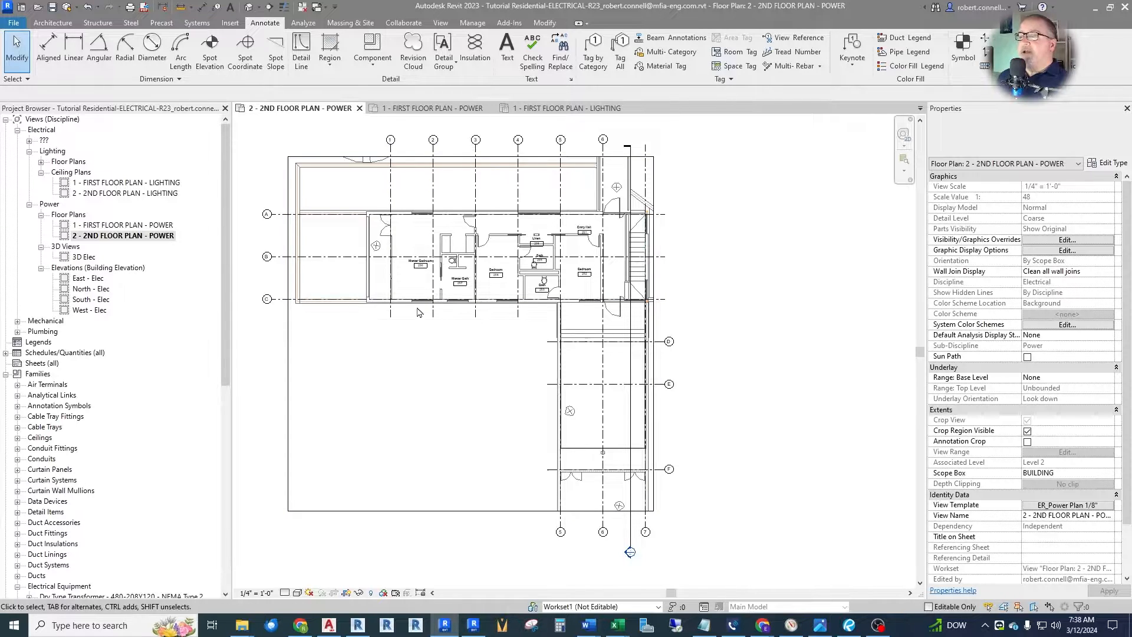
From the first floor power plan, set the racbasicsampleproject R23.rvt link to halftone and underlay in the ER_Power Plan 1/8" view template.
{"action": "double_click", "coordinate": [122, 225]}
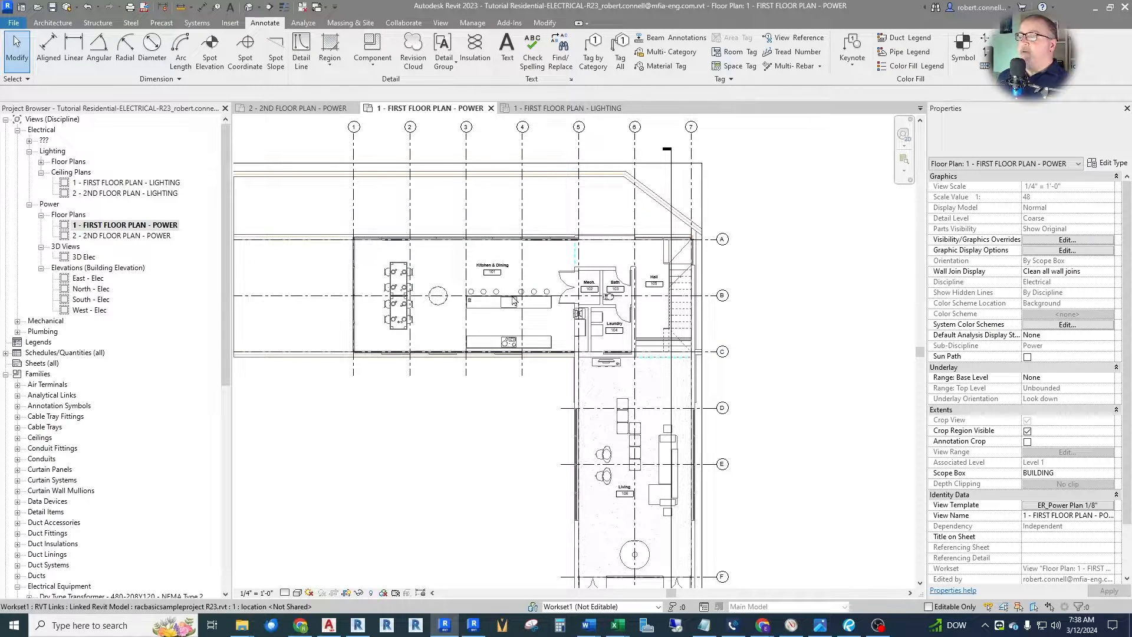
{"action": "scroll", "coordinate": [607, 257], "scroll_direction": "up", "scroll_amount": 10}
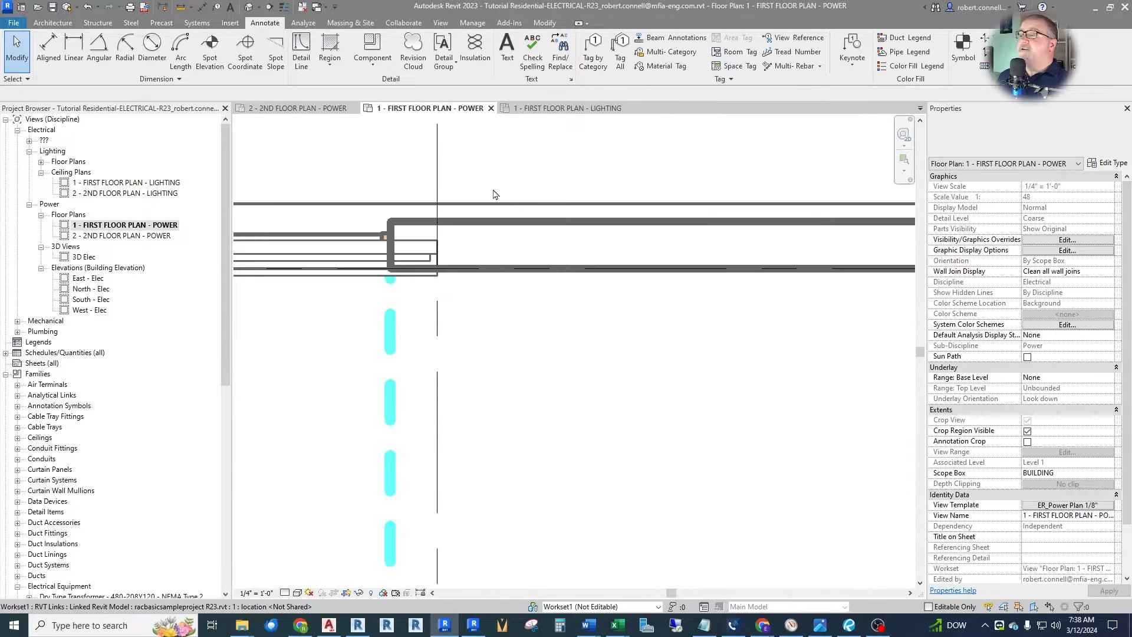
{"action": "scroll", "coordinate": [507, 215], "scroll_direction": "down", "scroll_amount": 5}
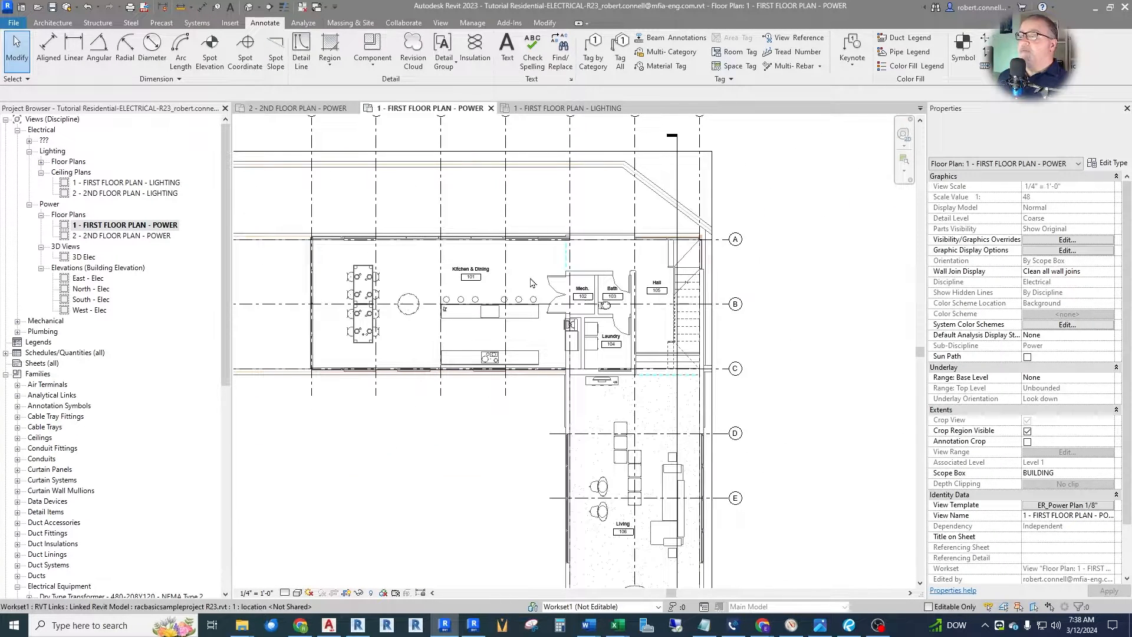
{"action": "left_click", "coordinate": [1060, 506]}
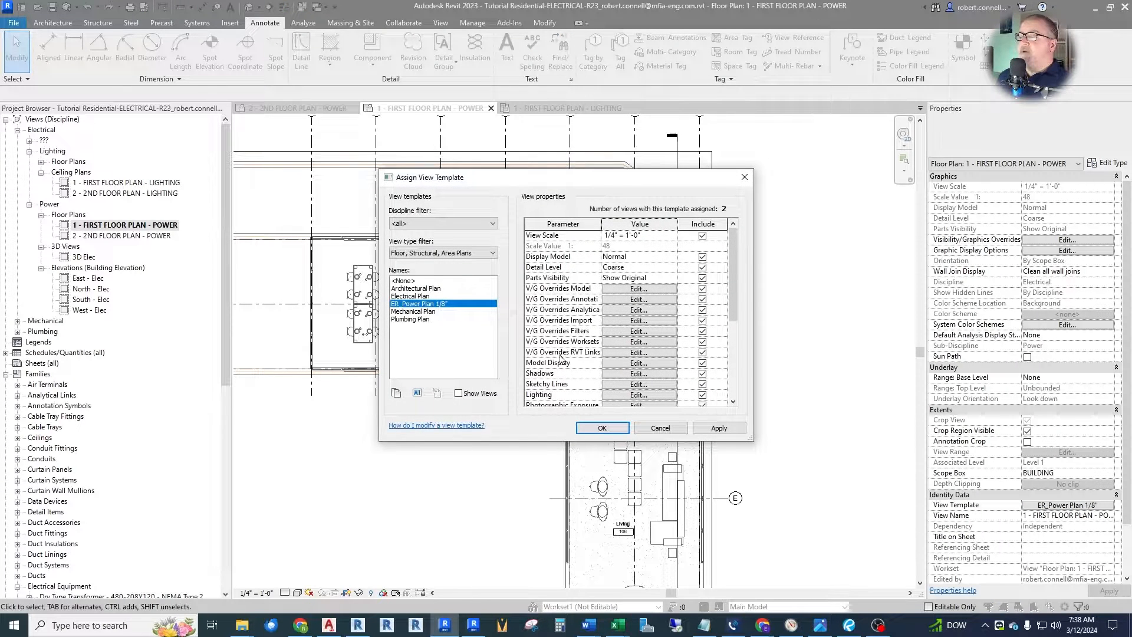
{"action": "left_click", "coordinate": [622, 353]}
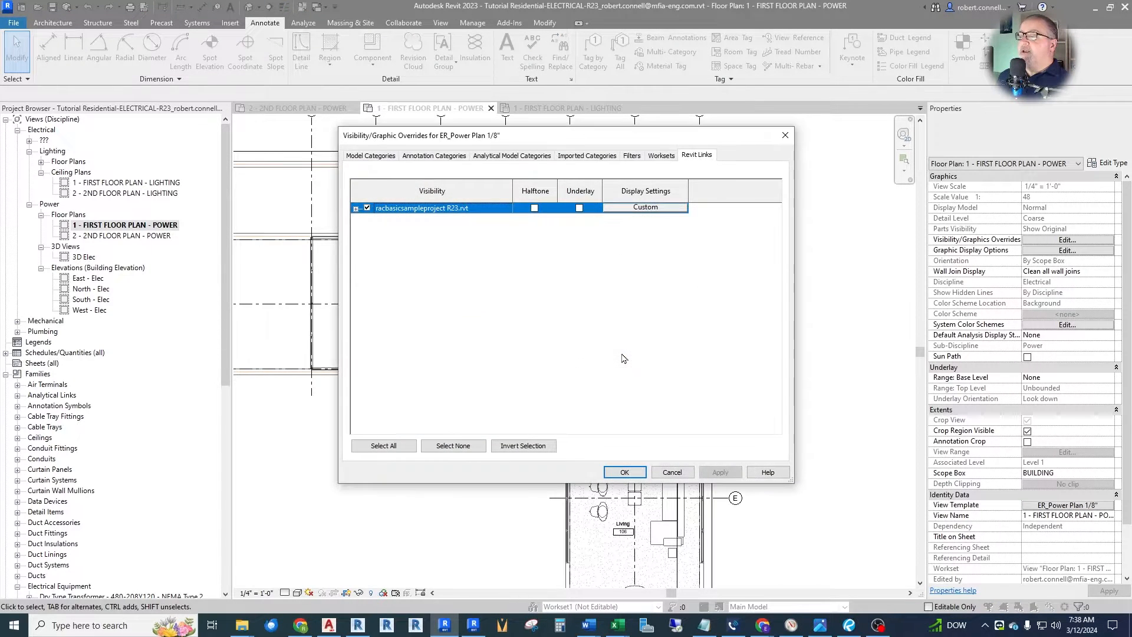
{"action": "left_click", "coordinate": [535, 209]}
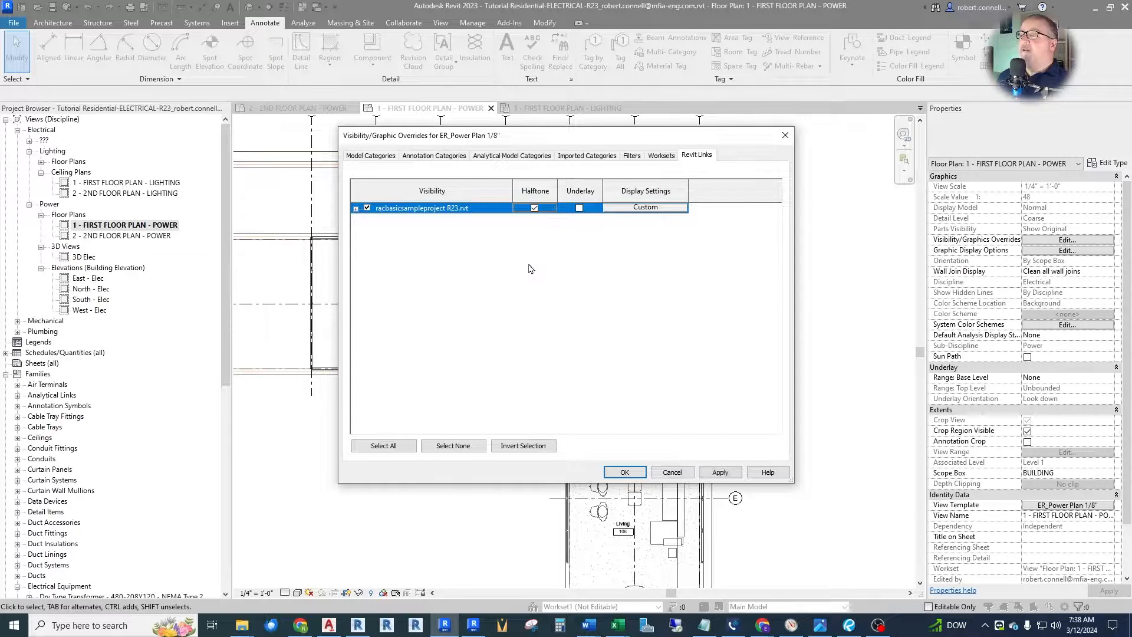
{"action": "left_click", "coordinate": [579, 209]}
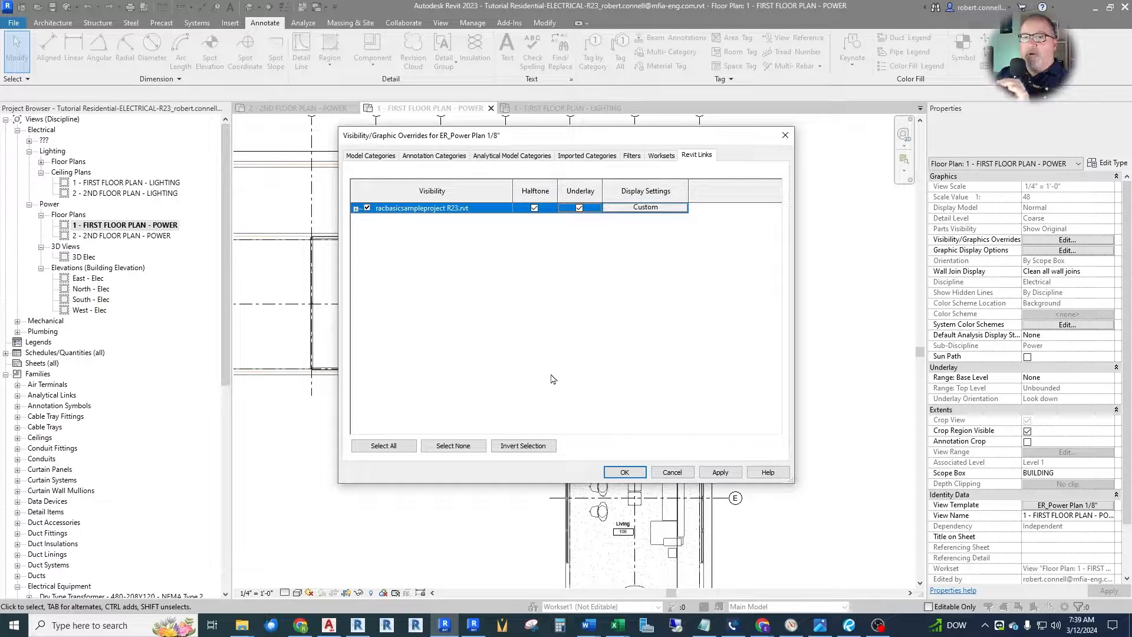
{"action": "left_click", "coordinate": [625, 472]}
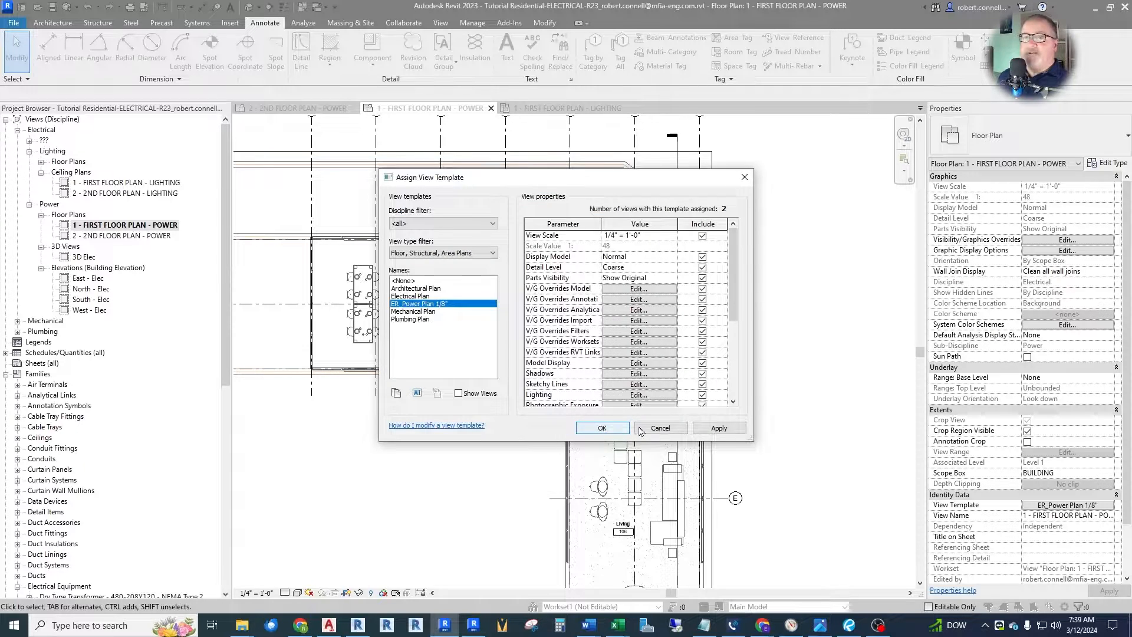
{"action": "left_click", "coordinate": [606, 428]}
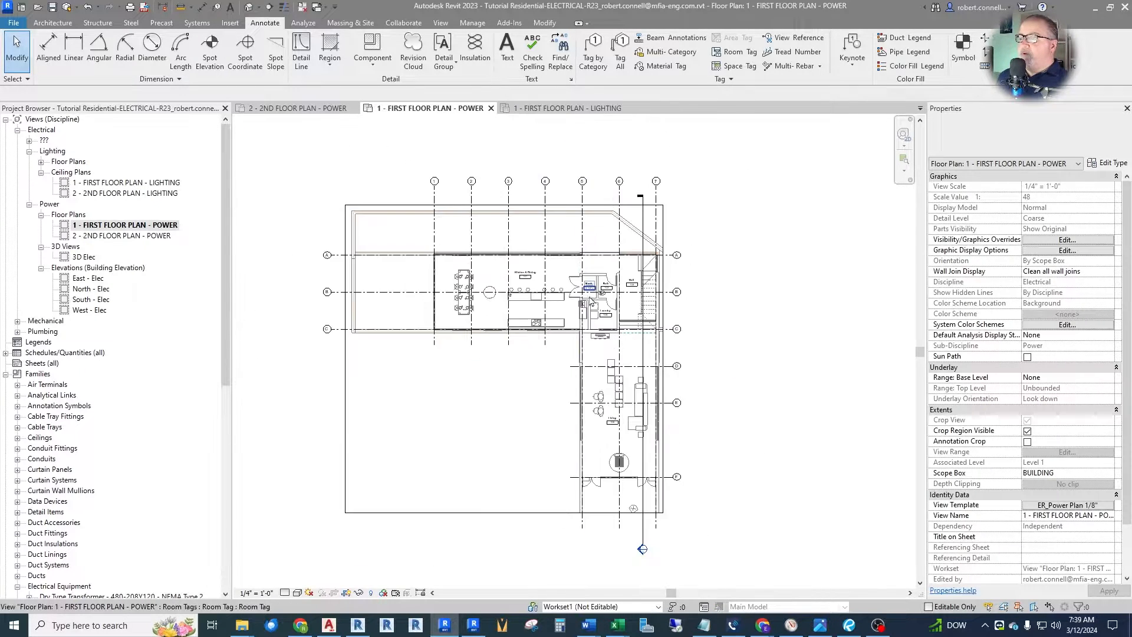
{"action": "scroll", "coordinate": [548, 341], "scroll_direction": "up", "scroll_amount": 3}
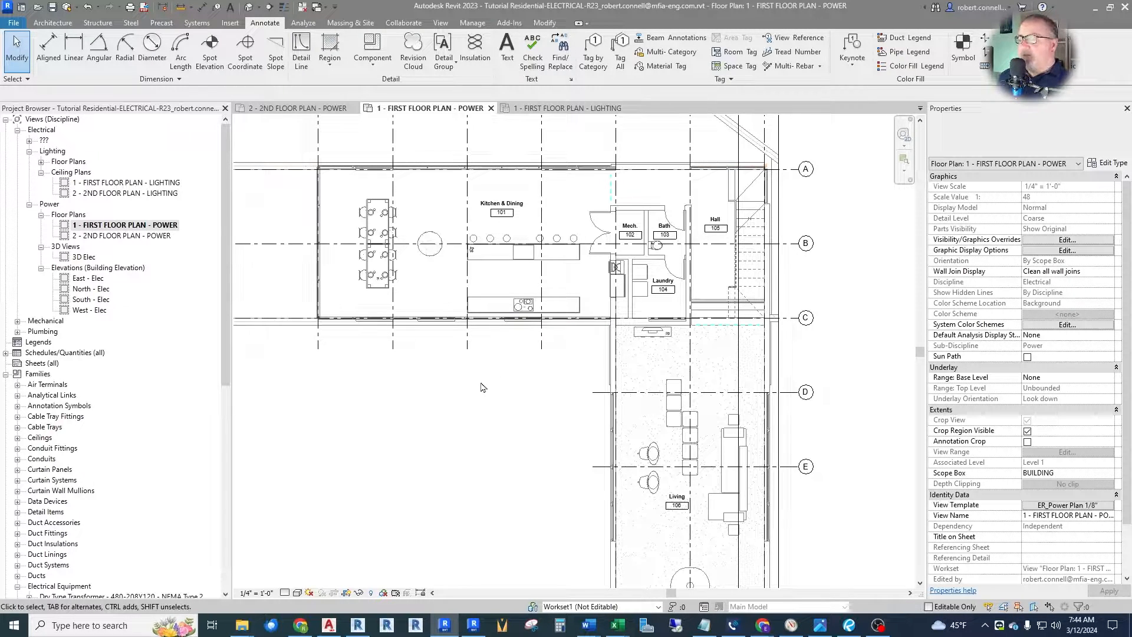
Collapse the Electrical Equipment families and list the Duplex Receptacle types under Electrical Fixtures to review the loaded receptacles.
{"action": "left_click_drag", "start_coordinate": [226, 339], "coordinate": [226, 494]}
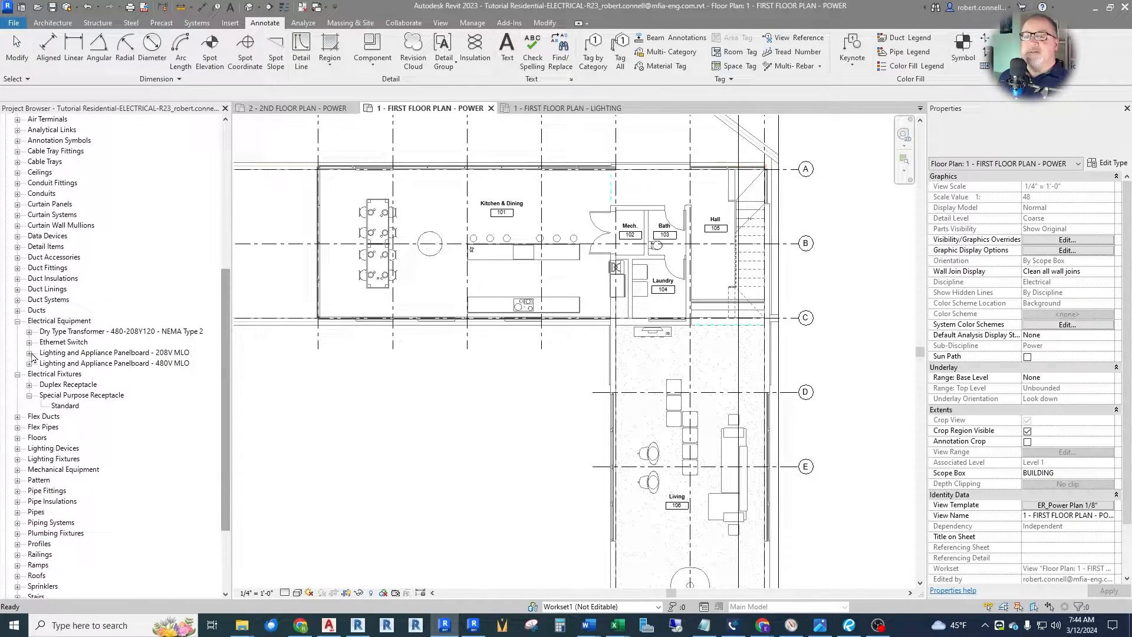
{"action": "left_click", "coordinate": [17, 320]}
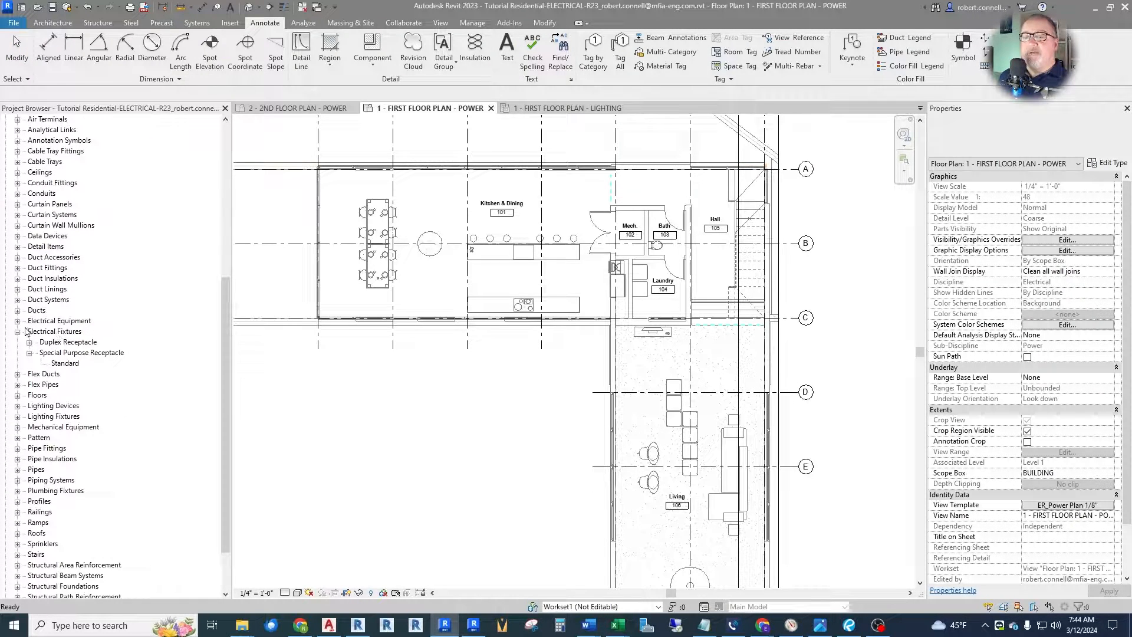
{"action": "scroll", "coordinate": [47, 283], "scroll_direction": "up", "scroll_amount": 2}
{"action": "scroll", "coordinate": [64, 295], "scroll_direction": "down", "scroll_amount": 3}
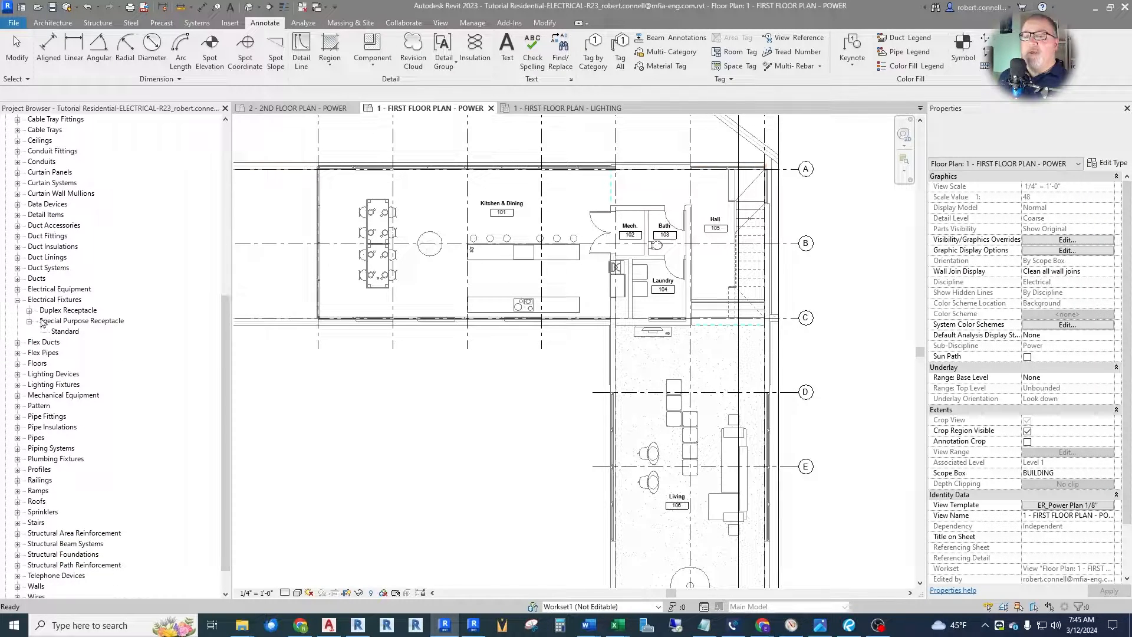
{"action": "left_click", "coordinate": [29, 311]}
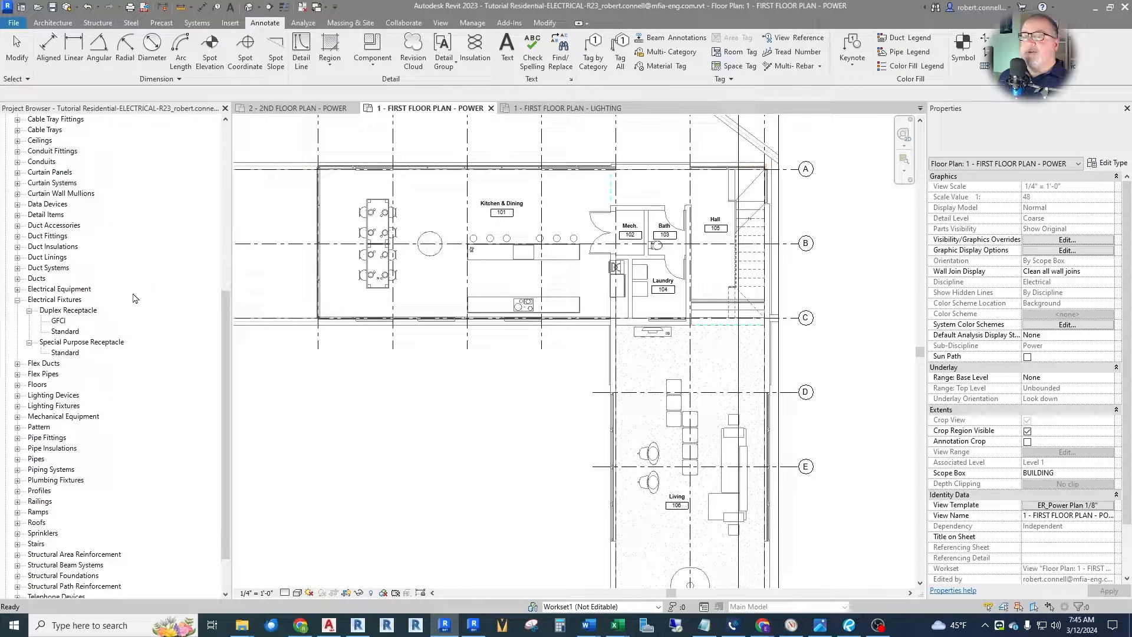
{"action": "scroll", "coordinate": [77, 326], "scroll_direction": "up", "scroll_amount": 2}
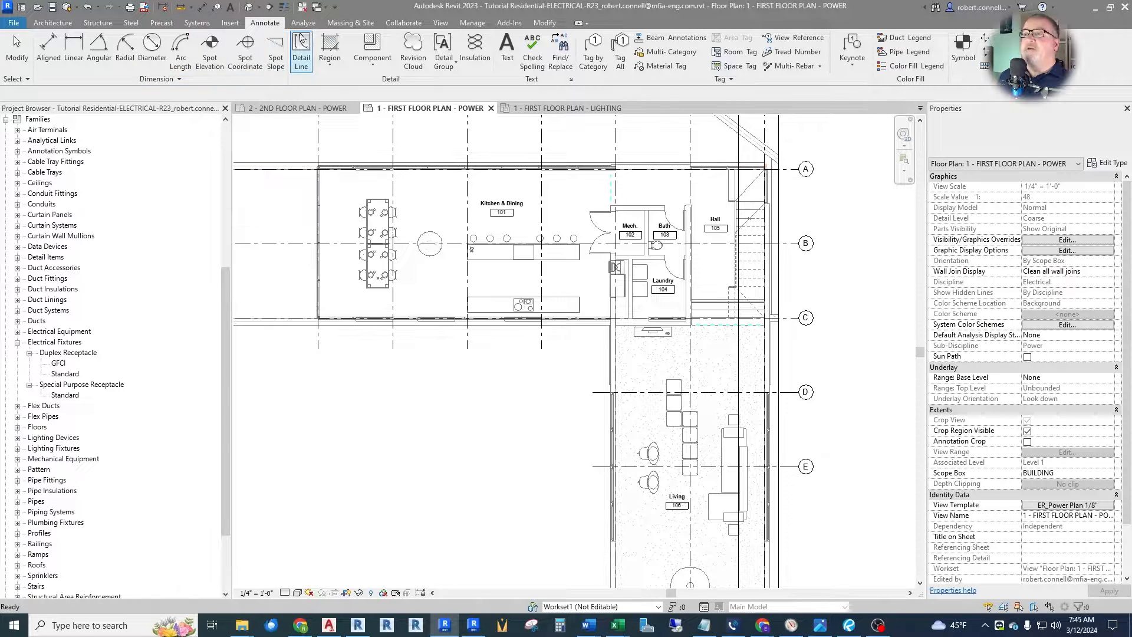
Start placing an electrical fixture device and list the available receptacle types.
{"action": "left_click", "coordinate": [198, 24]}
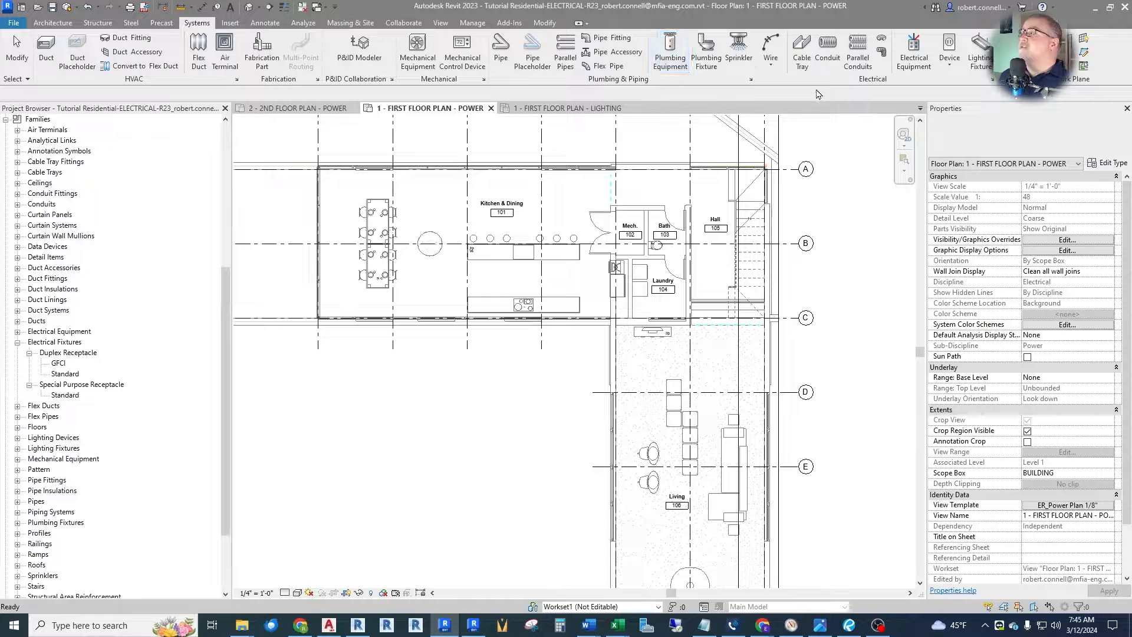
{"action": "left_click", "coordinate": [951, 69]}
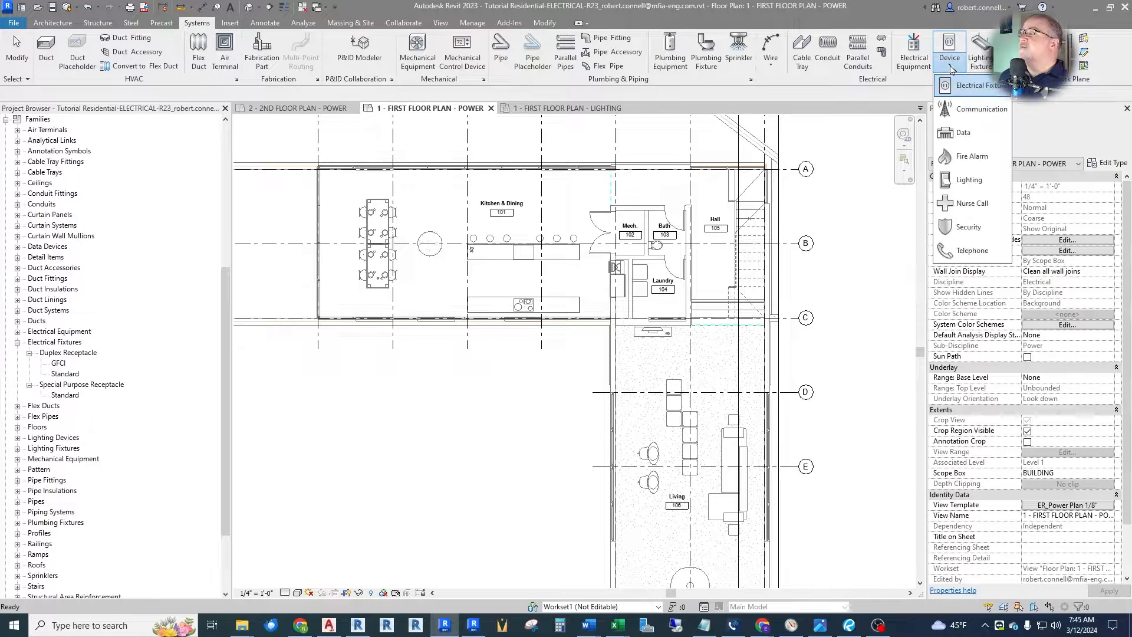
{"action": "left_click", "coordinate": [978, 86]}
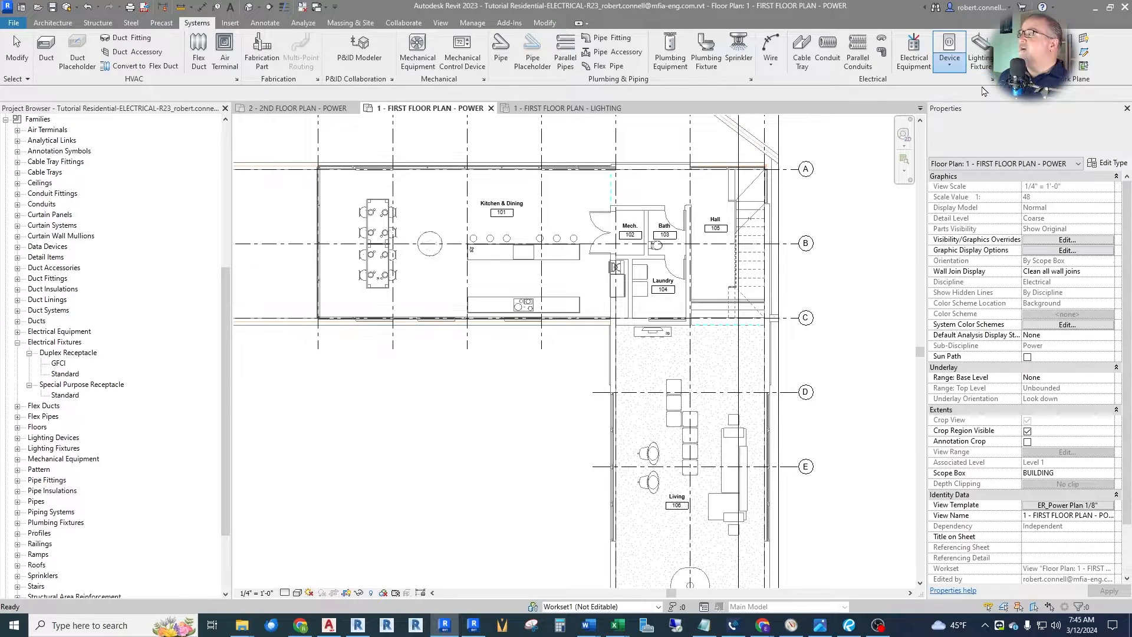
{"action": "left_click", "coordinate": [1030, 138]}
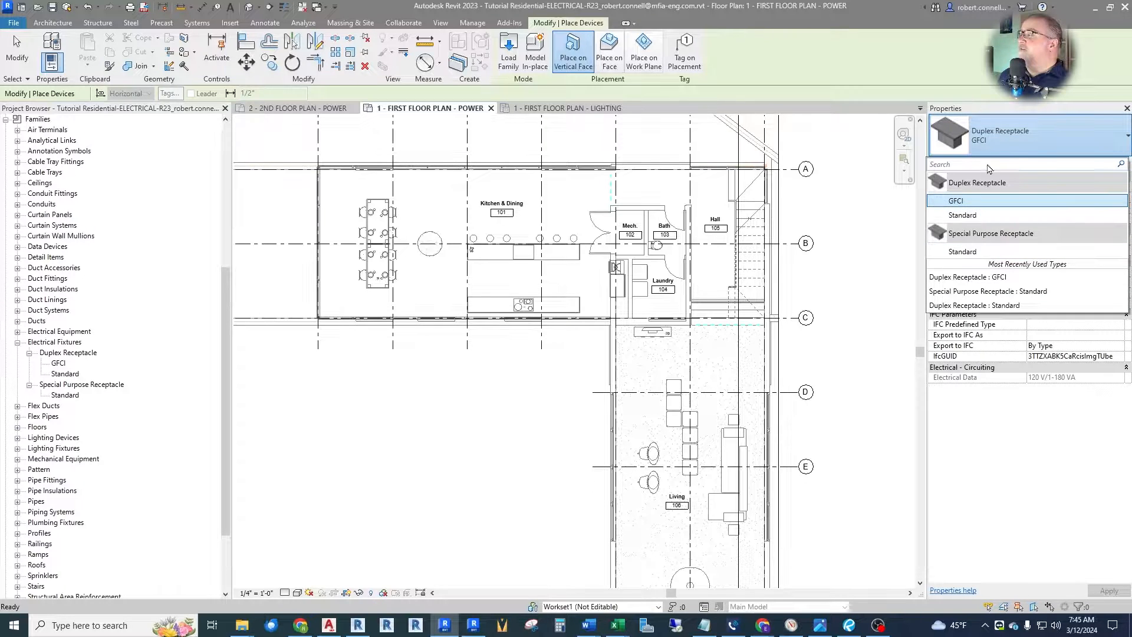
{"action": "key", "text": "Escape"}
{"action": "key", "text": "Escape"}
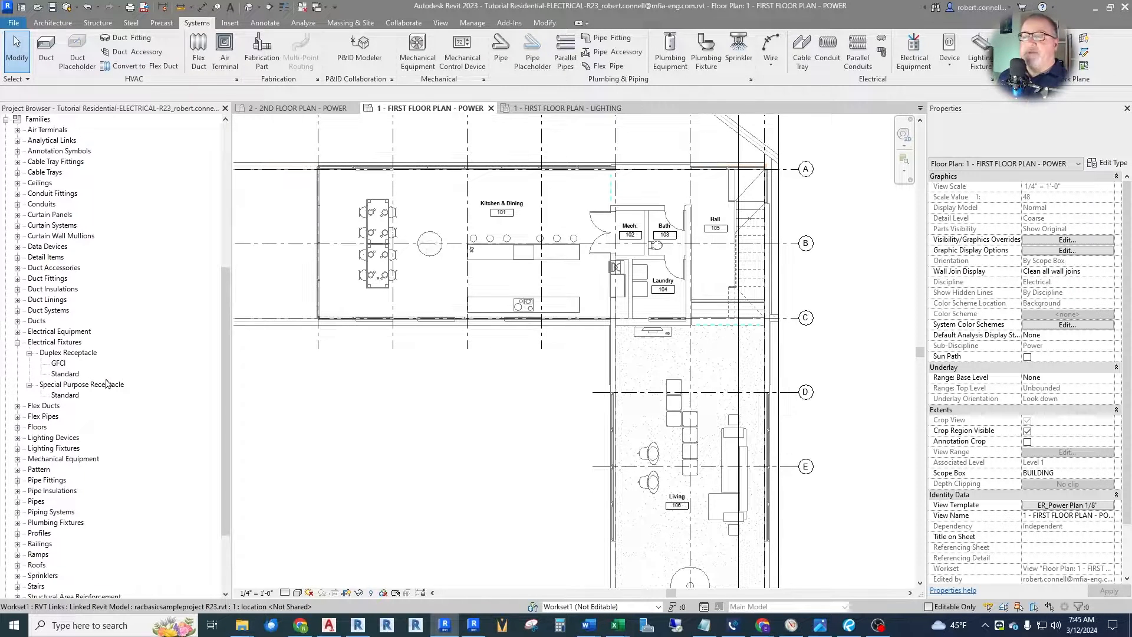
Place a Standard Duplex Receptacle on the inner face of the Kitchen & Dining wall along grid C, about 1' 7" from the gridline beside the dining table.
{"action": "left_click_drag", "start_coordinate": [58, 375], "coordinate": [364, 382]}
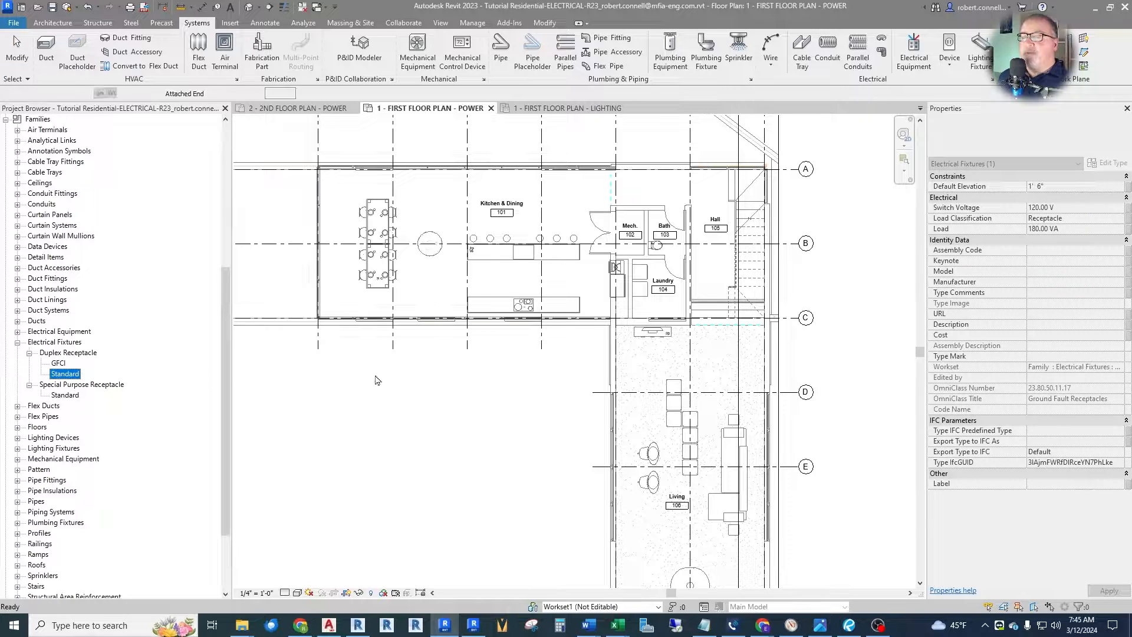
{"action": "key", "text": "Escape"}
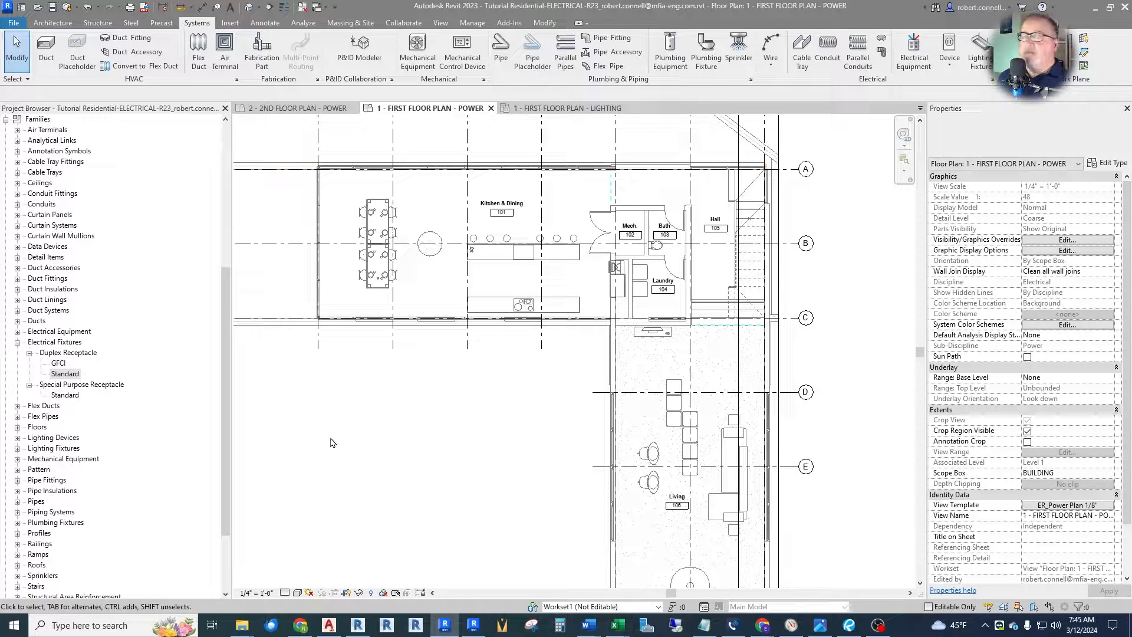
{"action": "left_click_drag", "start_coordinate": [64, 374], "coordinate": [433, 276]}
{"action": "scroll", "coordinate": [466, 288], "scroll_direction": "up", "scroll_amount": 5}
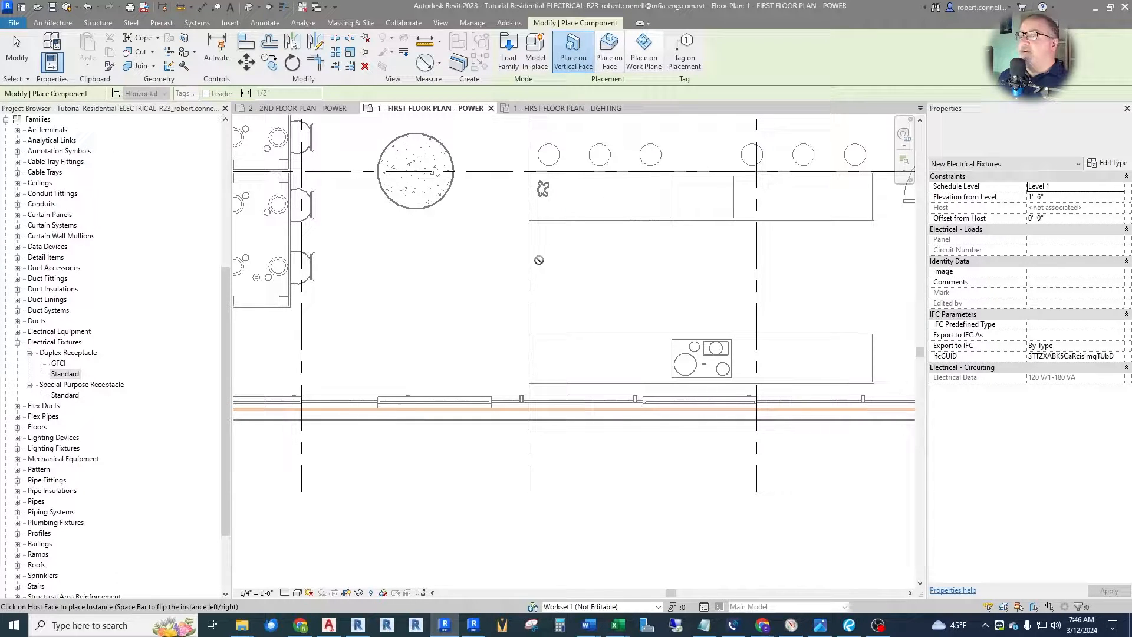
{"action": "scroll", "coordinate": [542, 254], "scroll_direction": "up", "scroll_amount": 2}
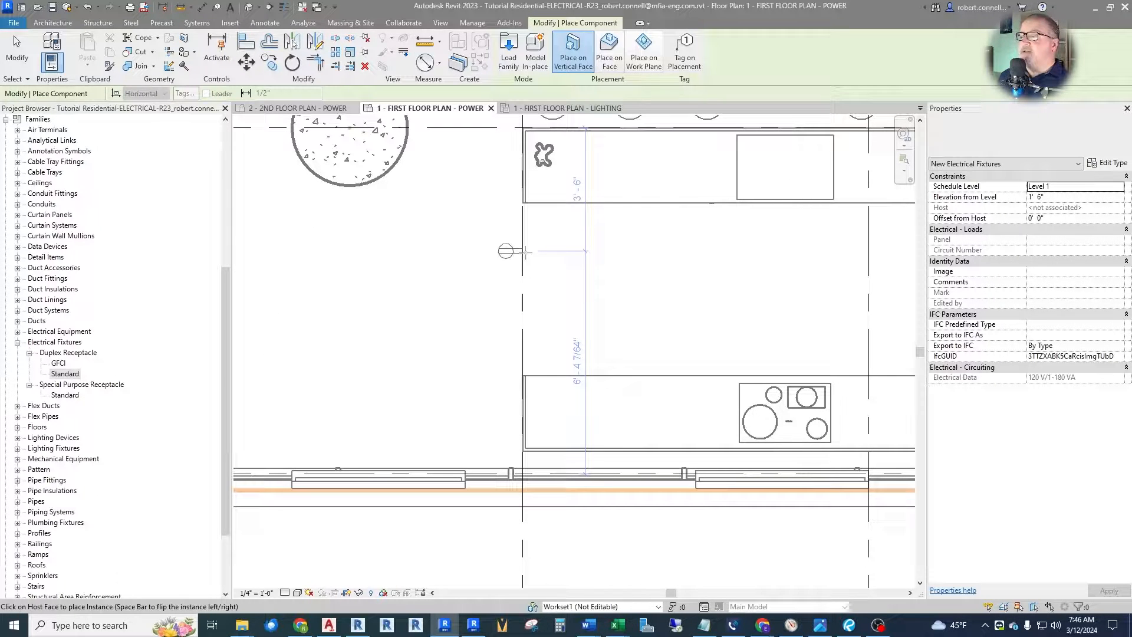
{"action": "scroll", "coordinate": [460, 271], "scroll_direction": "down", "scroll_amount": 3}
{"action": "scroll", "coordinate": [512, 203], "scroll_direction": "up", "scroll_amount": 5}
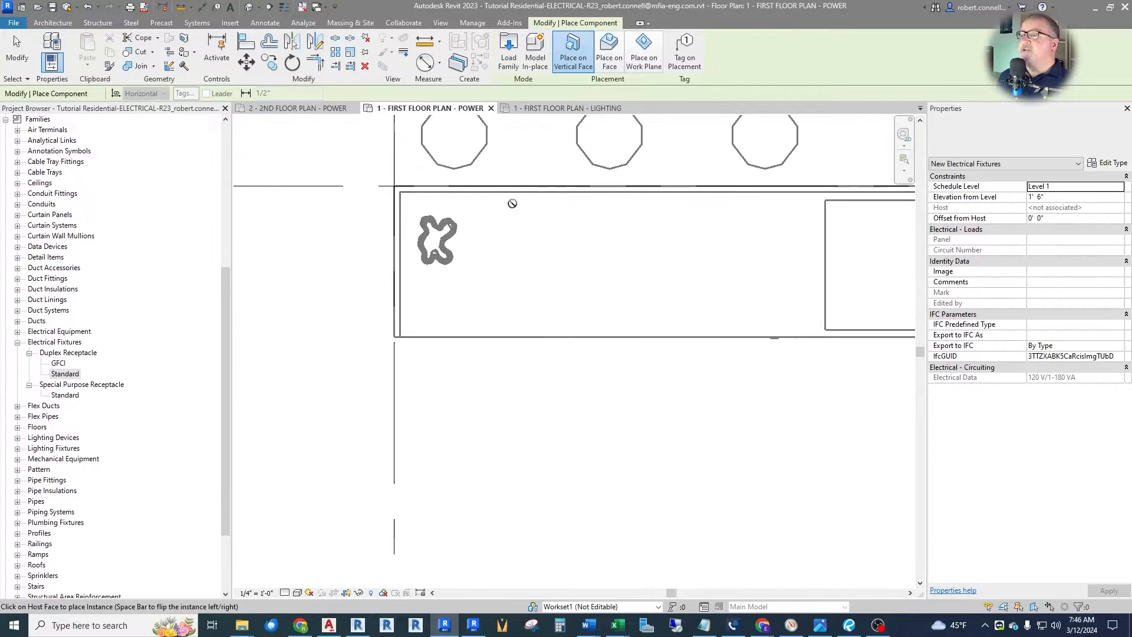
{"action": "scroll", "coordinate": [383, 177], "scroll_direction": "up", "scroll_amount": 4}
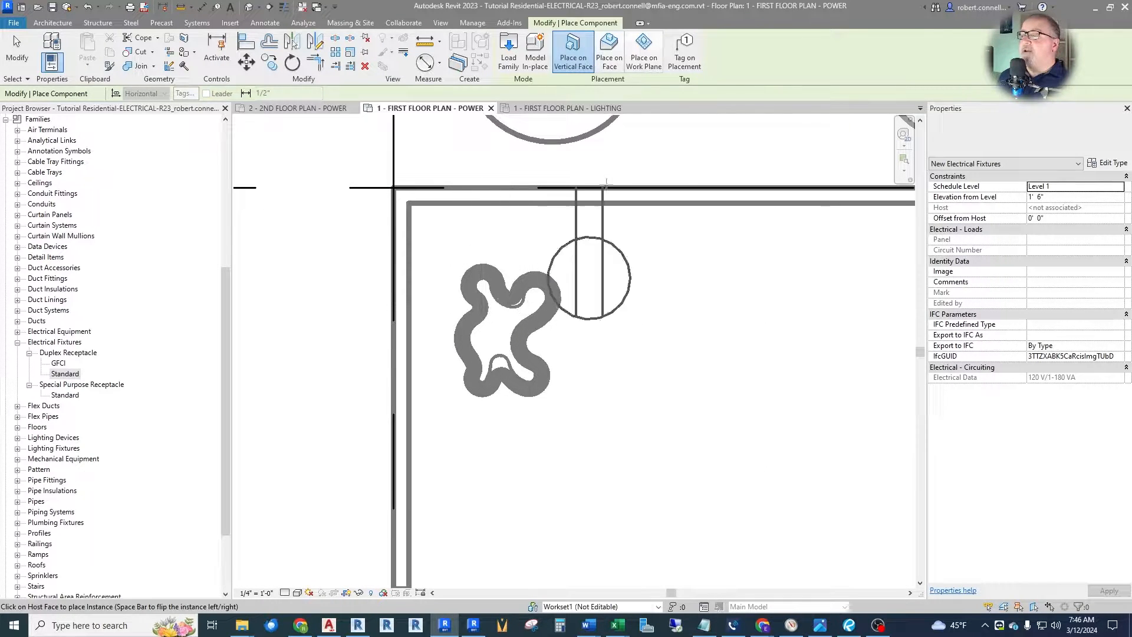
{"action": "scroll", "coordinate": [570, 179], "scroll_direction": "down", "scroll_amount": 4}
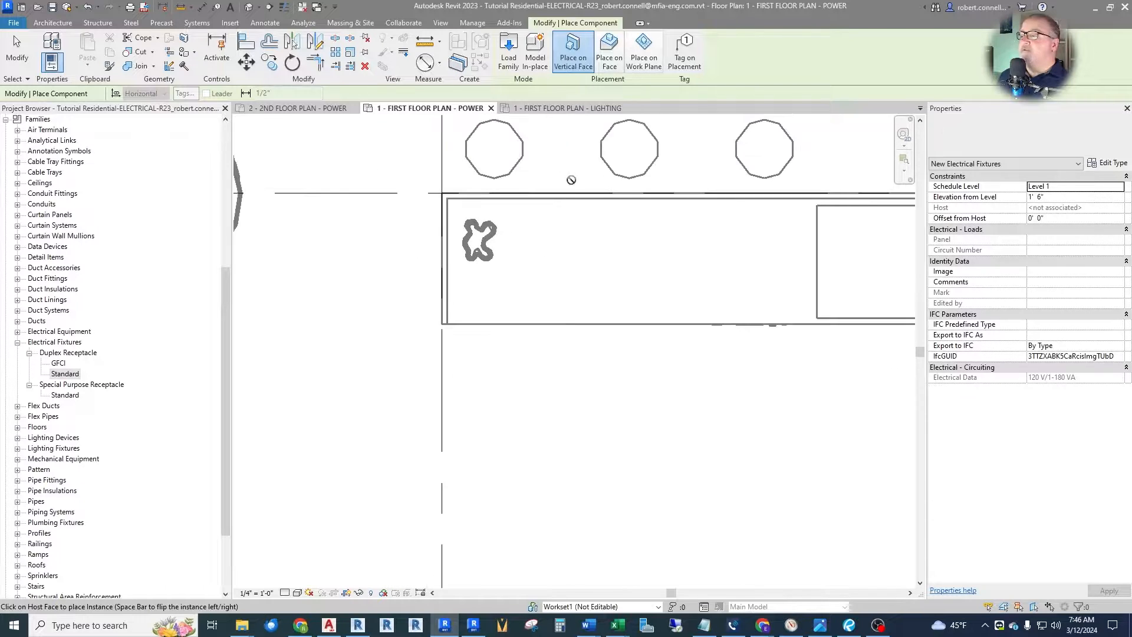
{"action": "scroll", "coordinate": [570, 180], "scroll_direction": "down", "scroll_amount": 6}
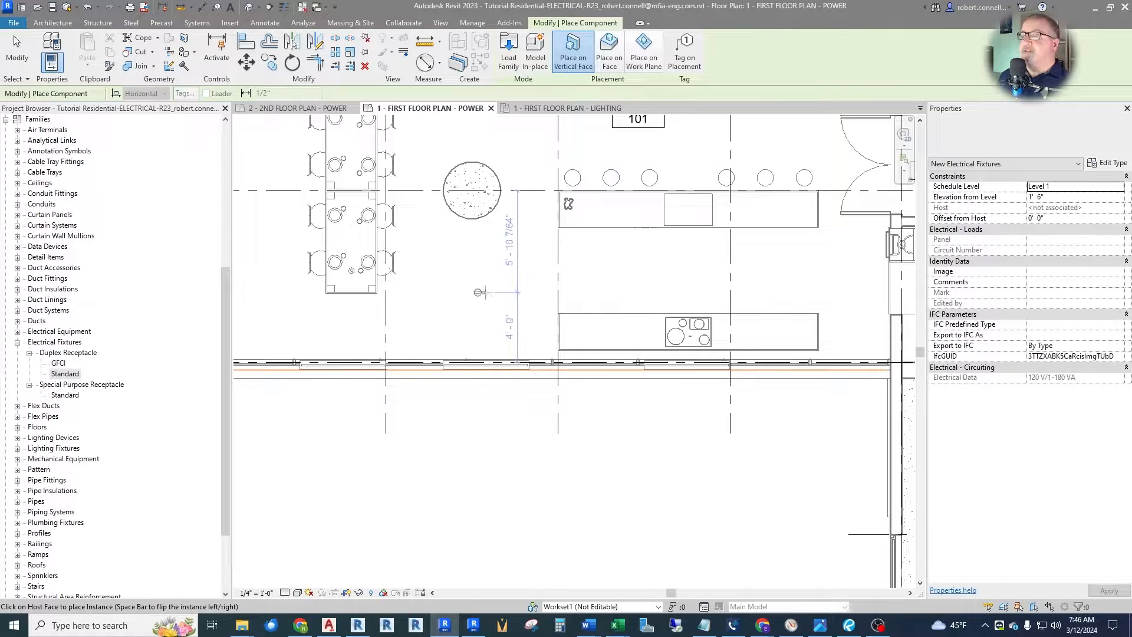
{"action": "scroll", "coordinate": [399, 346], "scroll_direction": "up", "scroll_amount": 5}
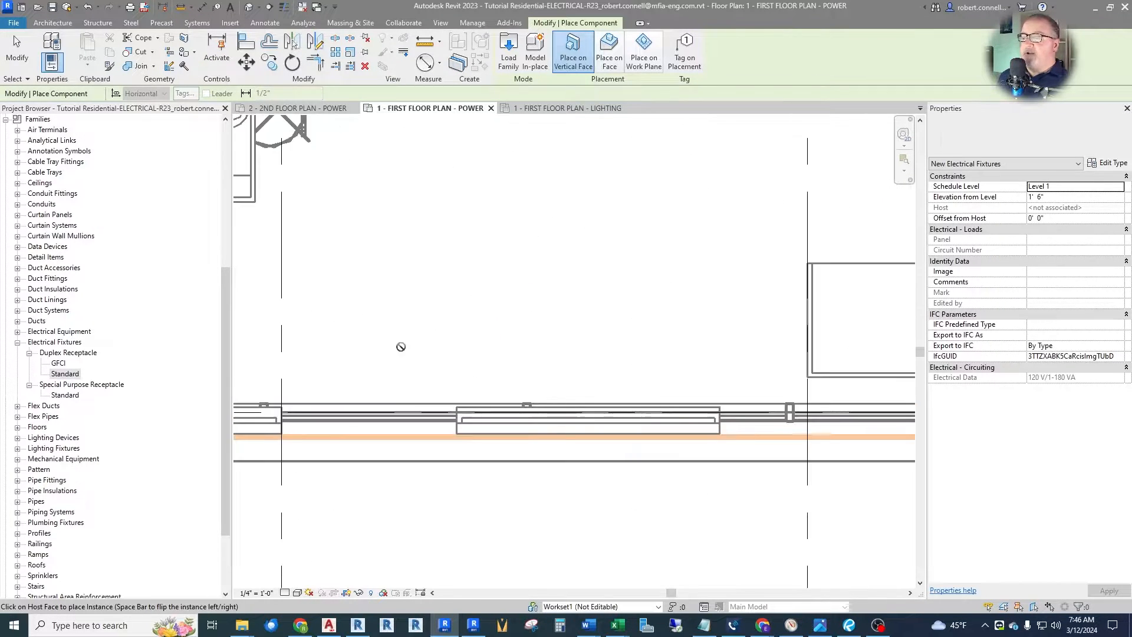
{"action": "scroll", "coordinate": [488, 327], "scroll_direction": "down", "scroll_amount": 3}
{"action": "scroll", "coordinate": [409, 366], "scroll_direction": "up", "scroll_amount": 4}
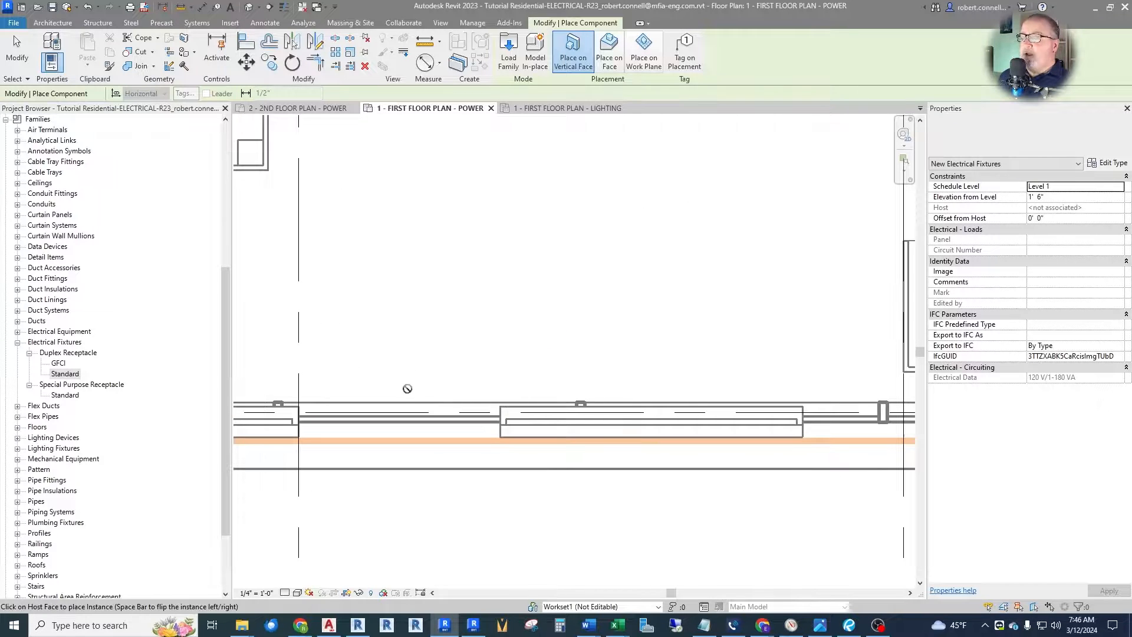
{"action": "scroll", "coordinate": [404, 402], "scroll_direction": "up", "scroll_amount": 2}
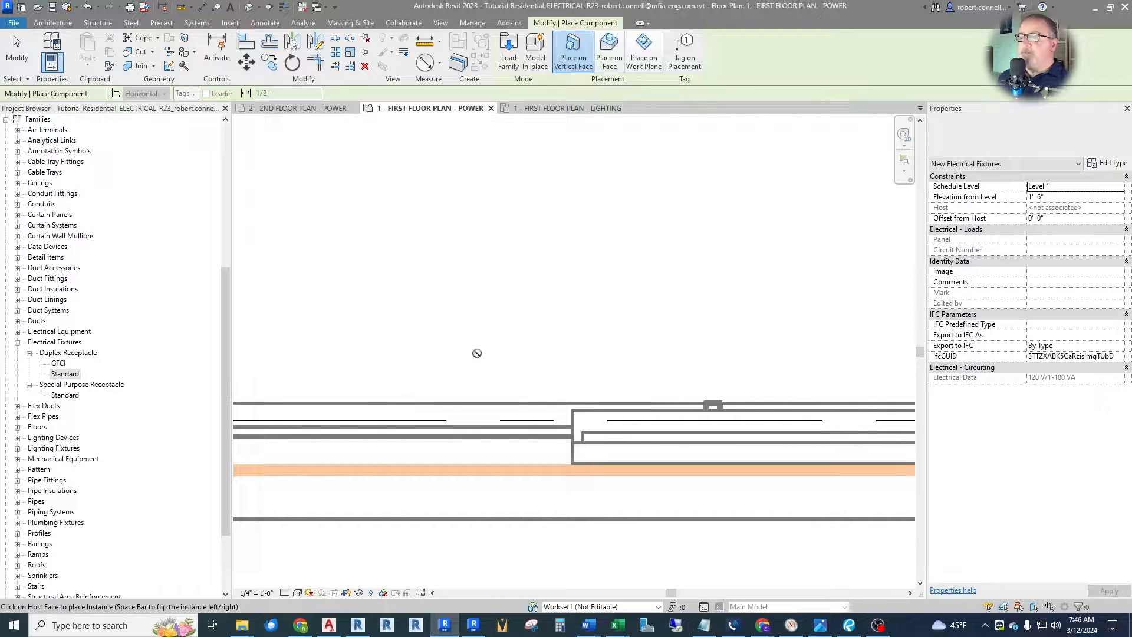
{"action": "scroll", "coordinate": [528, 372], "scroll_direction": "down", "scroll_amount": 2}
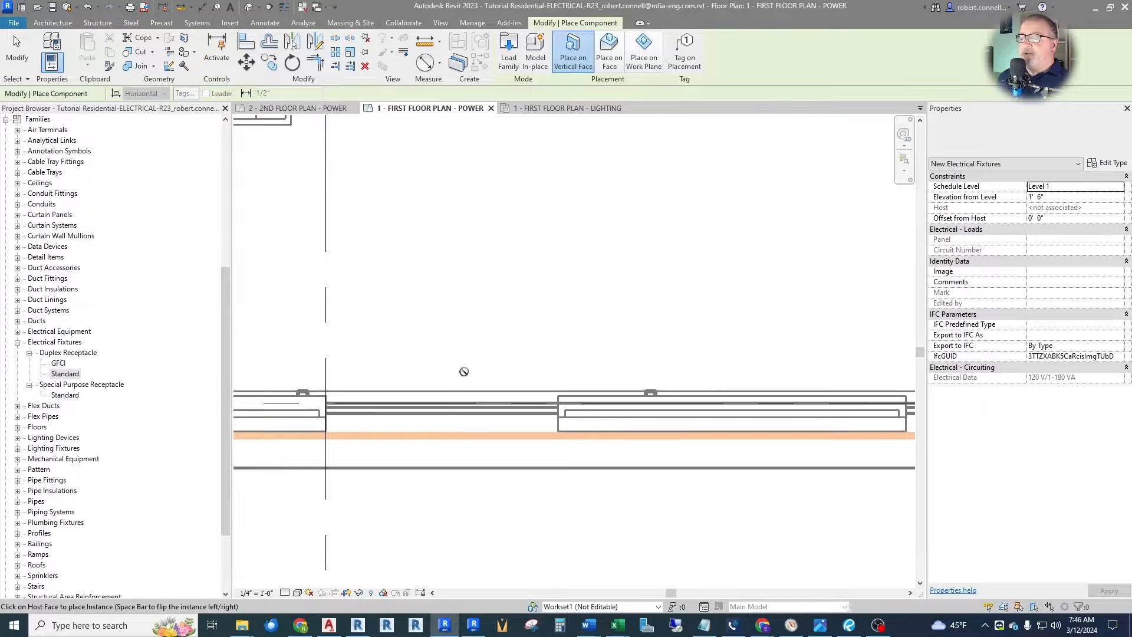
{"action": "scroll", "coordinate": [449, 393], "scroll_direction": "up", "scroll_amount": 3}
{"action": "scroll", "coordinate": [443, 398], "scroll_direction": "down", "scroll_amount": 2}
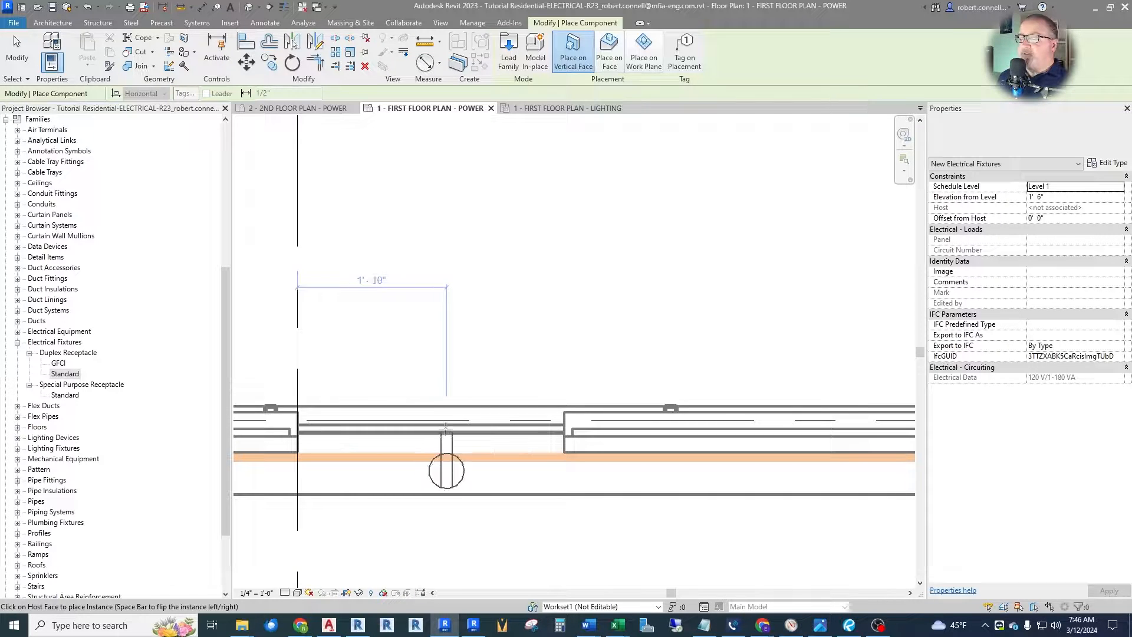
{"action": "scroll", "coordinate": [447, 392], "scroll_direction": "up", "scroll_amount": 2}
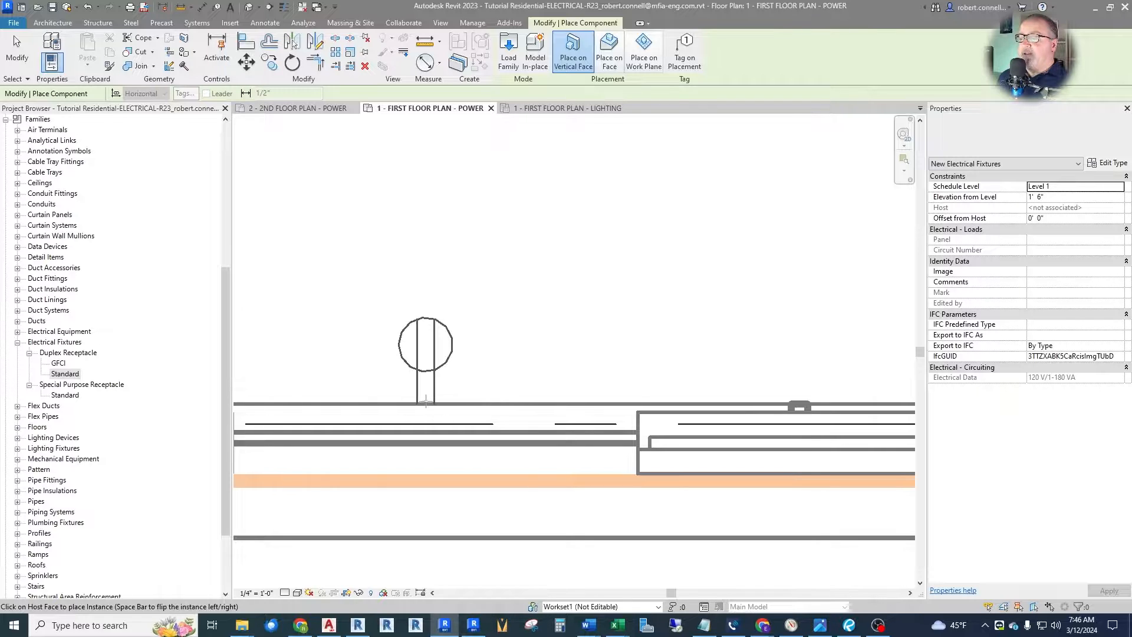
{"action": "left_click", "coordinate": [425, 403]}
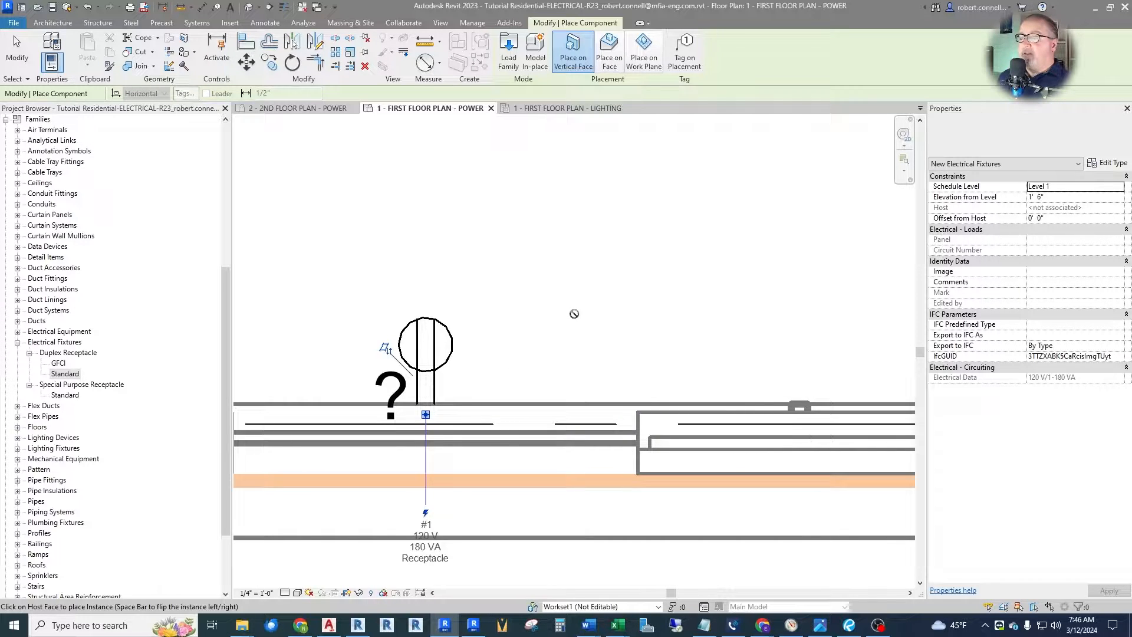
{"action": "scroll", "coordinate": [575, 314], "scroll_direction": "down", "scroll_amount": 1}
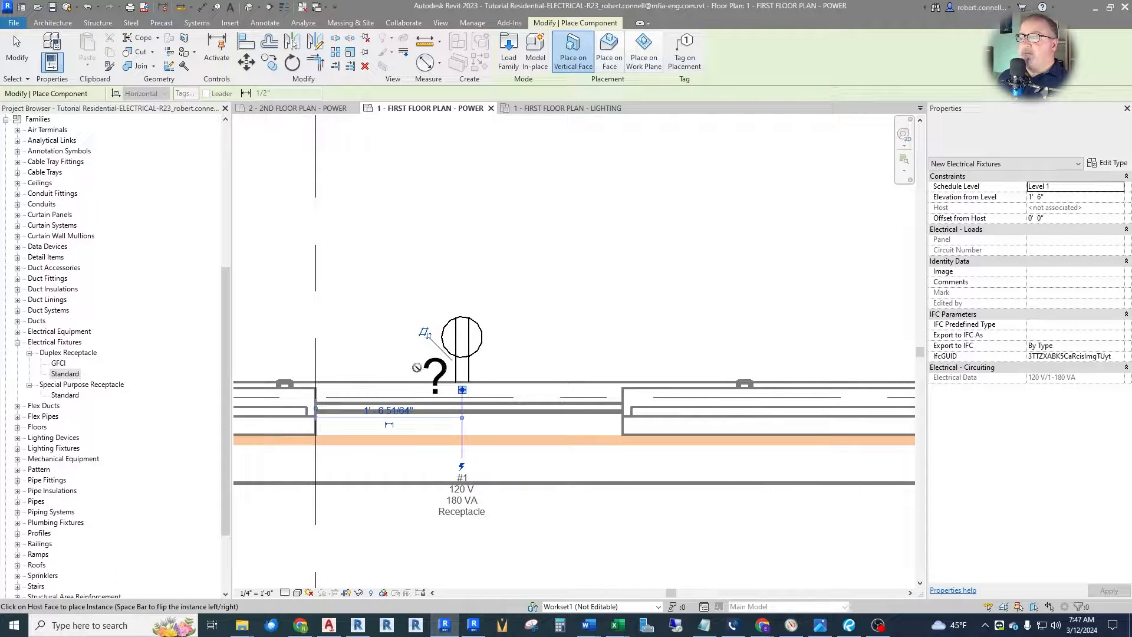
{"action": "key", "text": "Escape"}
{"action": "key", "text": "Escape"}
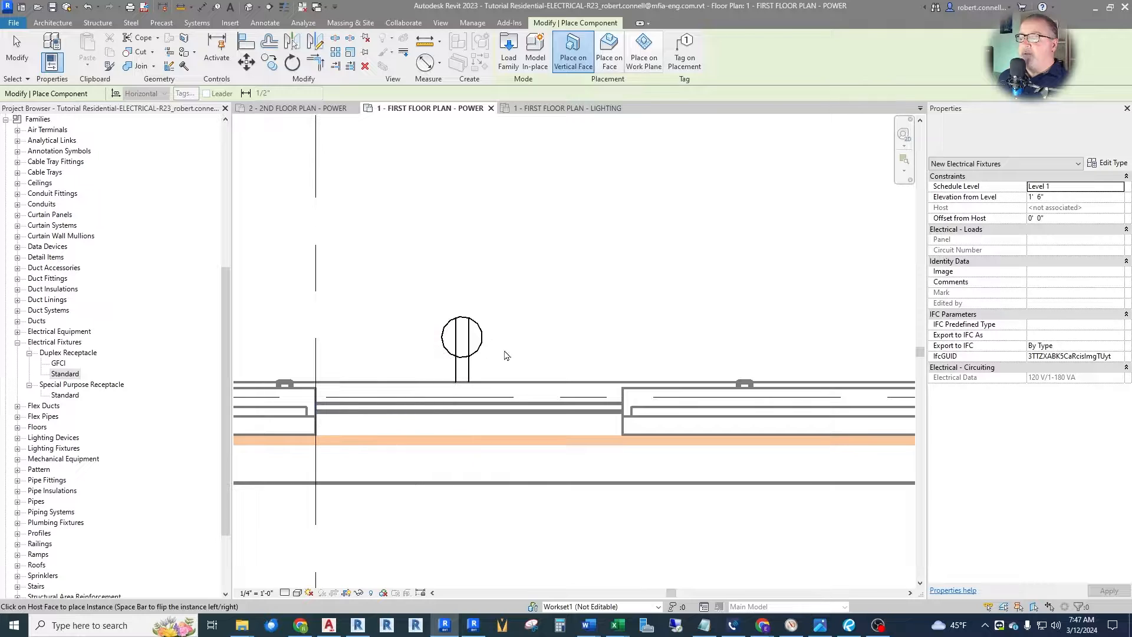
Open the type properties of the placed Standard Duplex Receptacle to review its electrical parameters.
{"action": "scroll", "coordinate": [459, 470], "scroll_direction": "down", "scroll_amount": 4}
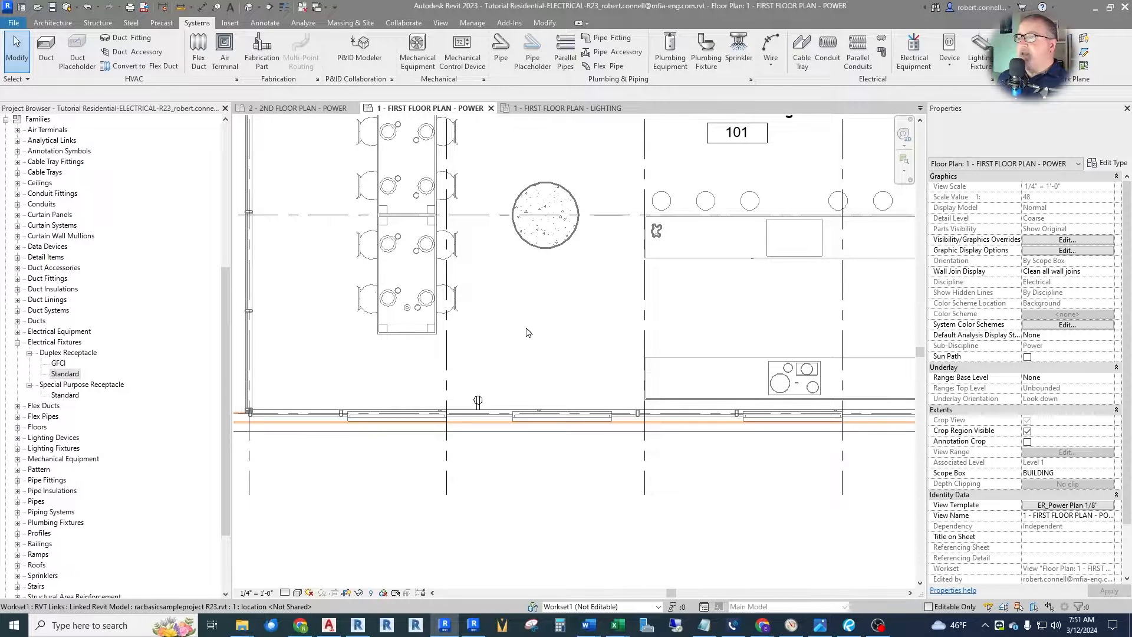
{"action": "scroll", "coordinate": [519, 334], "scroll_direction": "down", "scroll_amount": 2}
{"action": "scroll", "coordinate": [548, 264], "scroll_direction": "up", "scroll_amount": 3}
{"action": "scroll", "coordinate": [448, 353], "scroll_direction": "down", "scroll_amount": 2}
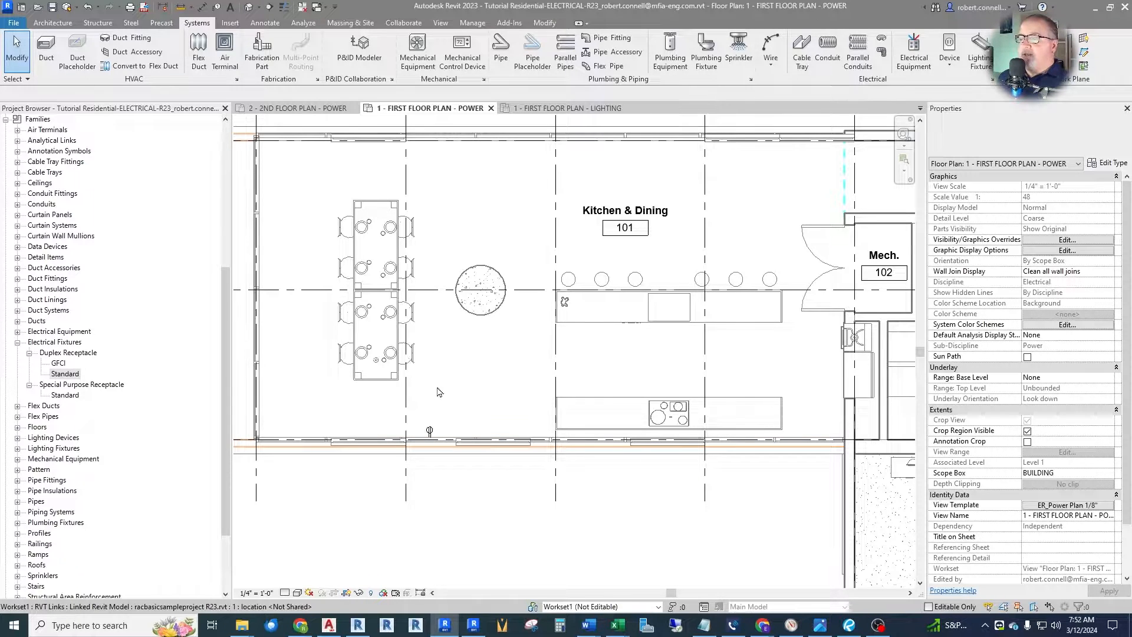
{"action": "scroll", "coordinate": [431, 434], "scroll_direction": "up", "scroll_amount": 2}
{"action": "scroll", "coordinate": [431, 434], "scroll_direction": "up", "scroll_amount": 2}
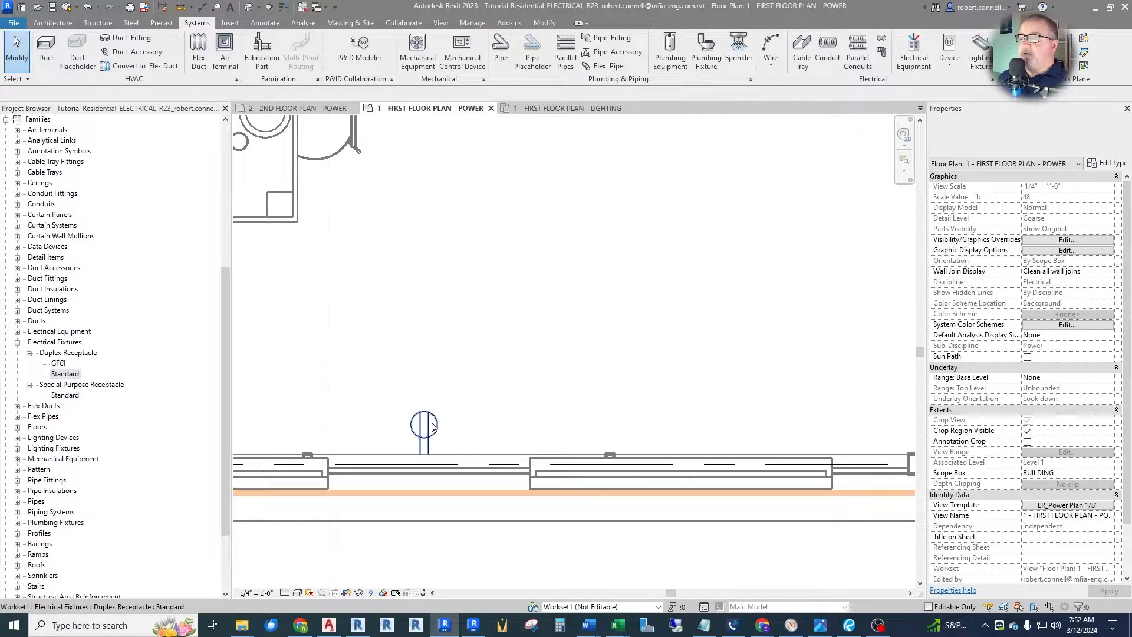
{"action": "left_click", "coordinate": [424, 425]}
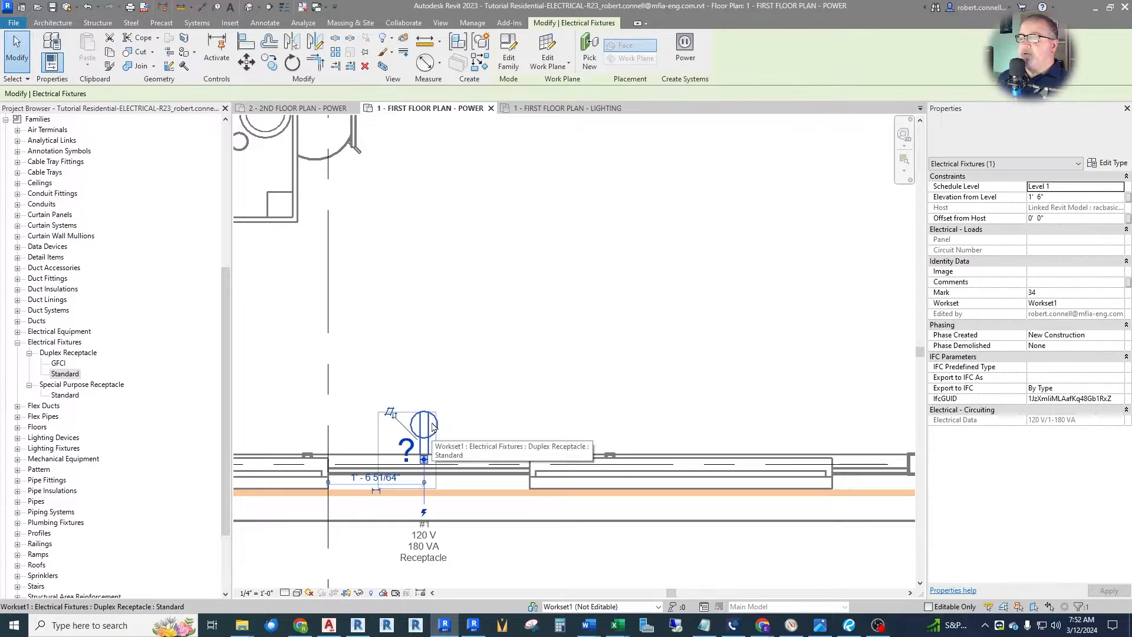
{"action": "left_click", "coordinate": [1106, 163]}
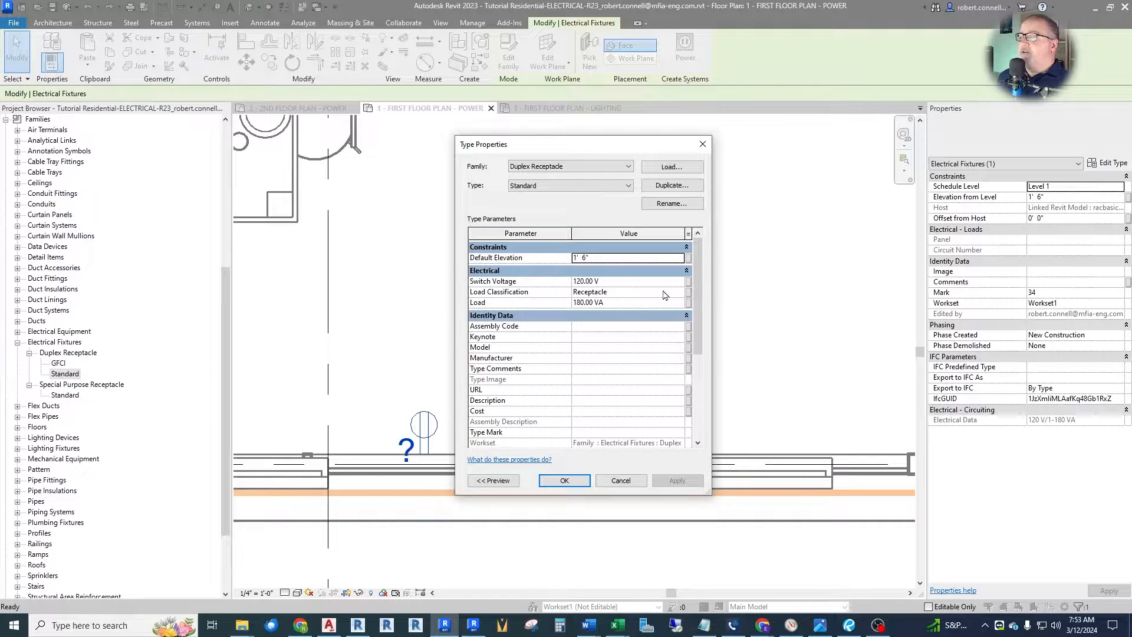
{"action": "left_click", "coordinate": [688, 291]}
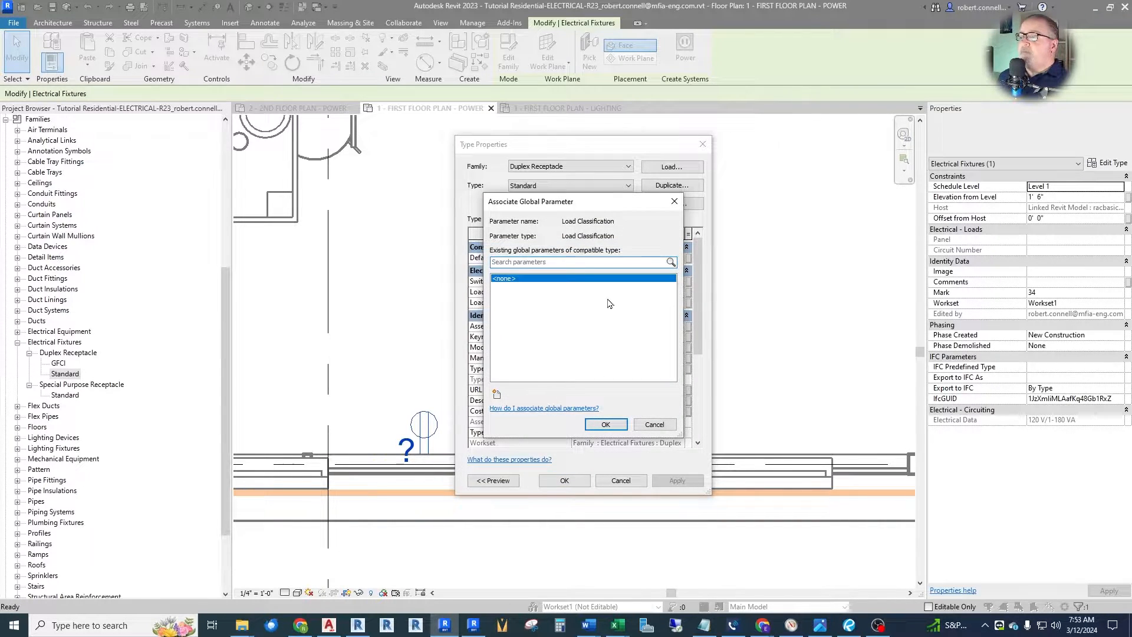
{"action": "left_click", "coordinate": [654, 425]}
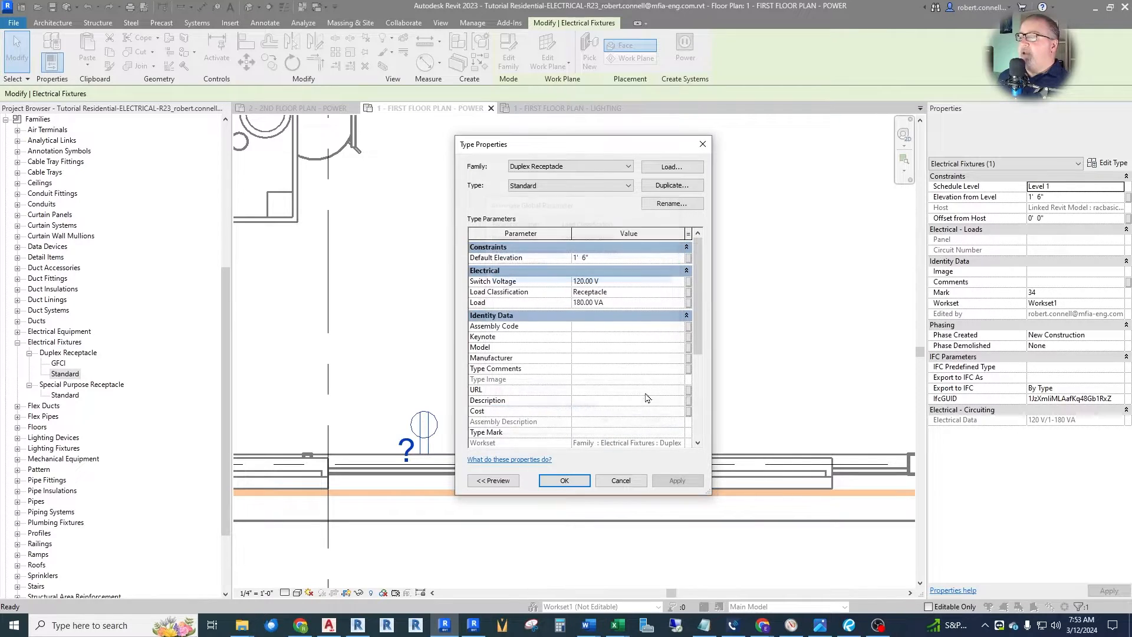
Open the load classification settings of the Standard Duplex Receptacle type and look through the available load classification types.
{"action": "left_click", "coordinate": [680, 292]}
{"action": "left_click", "coordinate": [680, 292]}
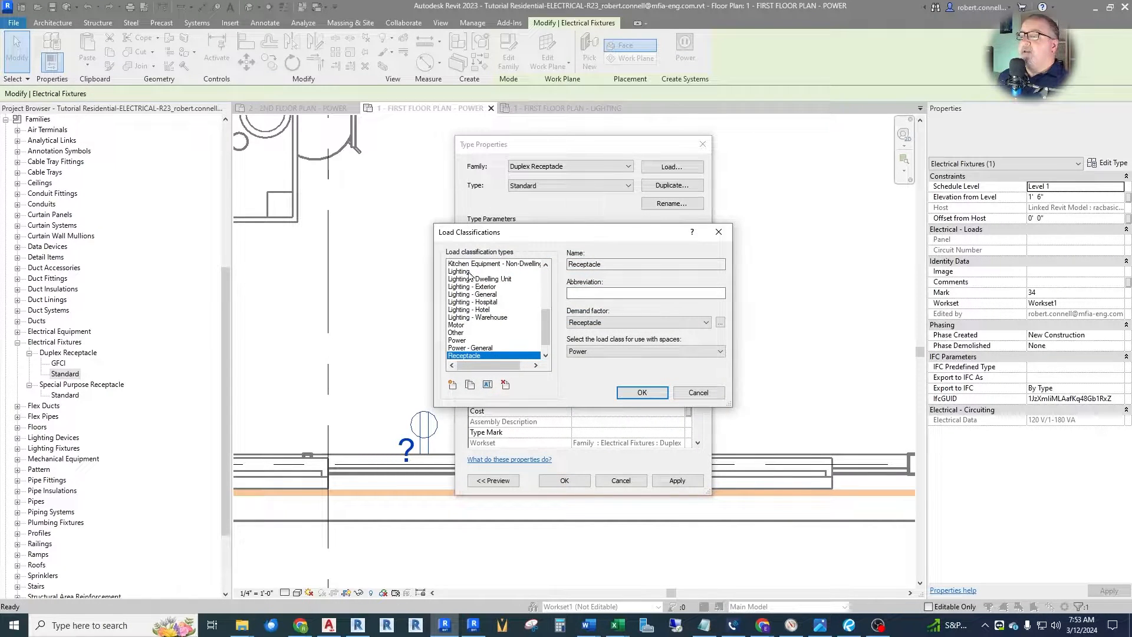
{"action": "left_click_drag", "start_coordinate": [545, 329], "coordinate": [553, 287]}
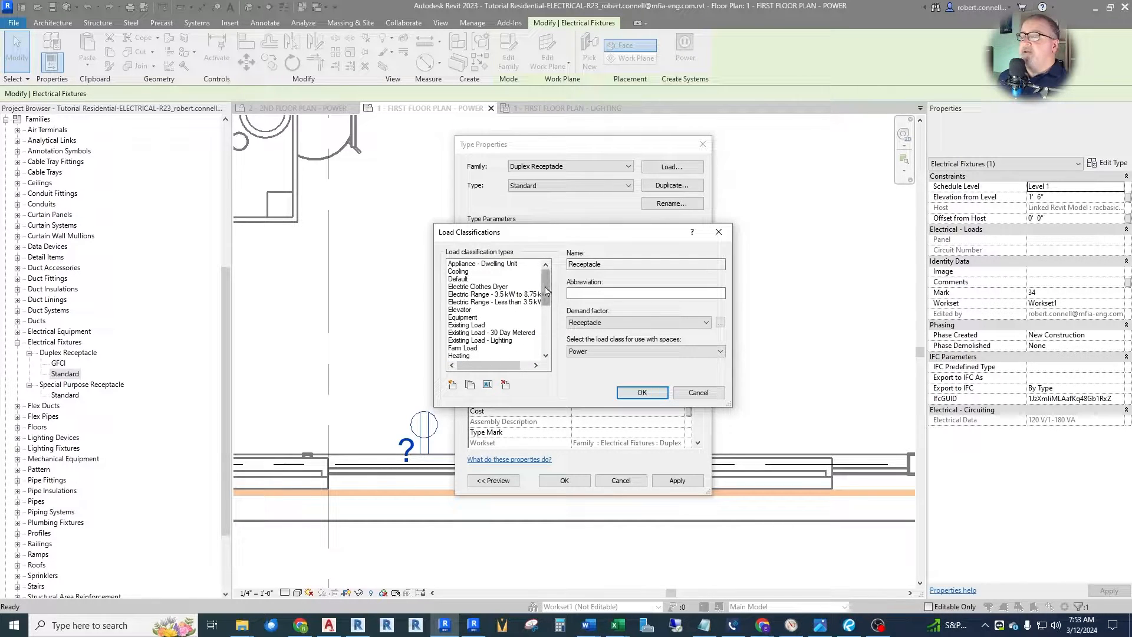
{"action": "scroll", "coordinate": [478, 289], "scroll_direction": "down", "scroll_amount": 1}
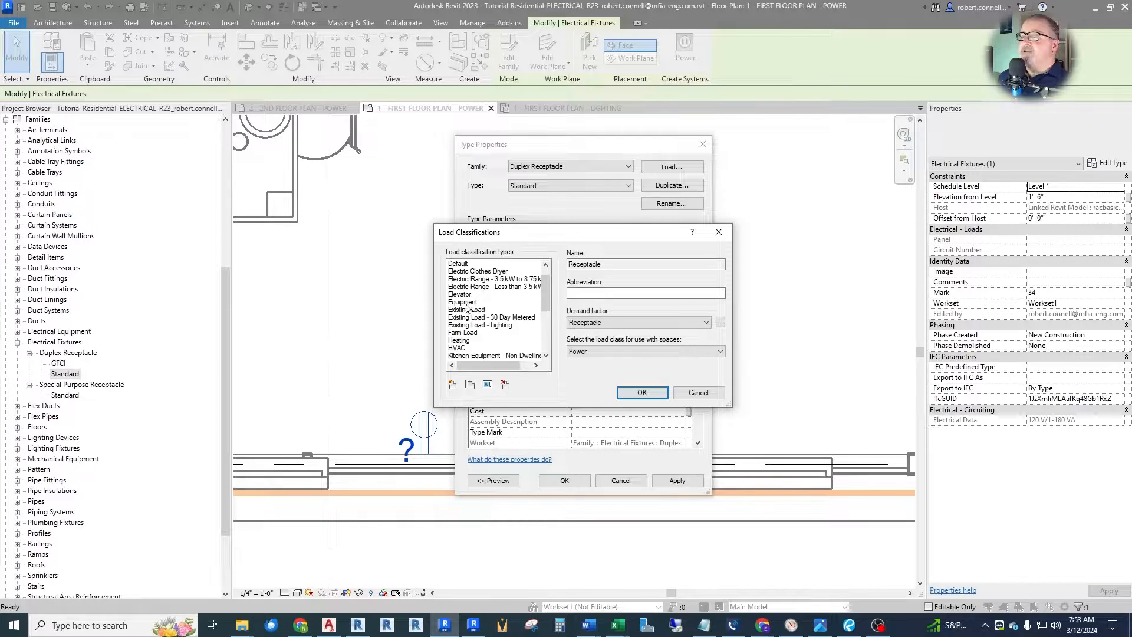
{"action": "left_click_drag", "start_coordinate": [543, 297], "coordinate": [543, 321]}
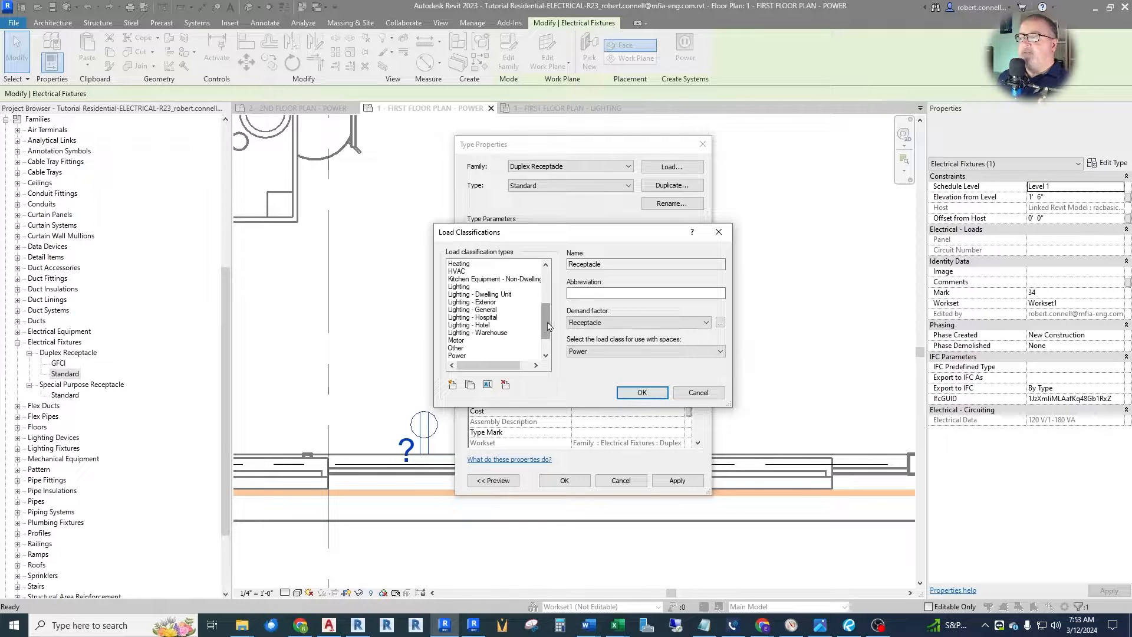
{"action": "left_click_drag", "start_coordinate": [547, 323], "coordinate": [546, 334]}
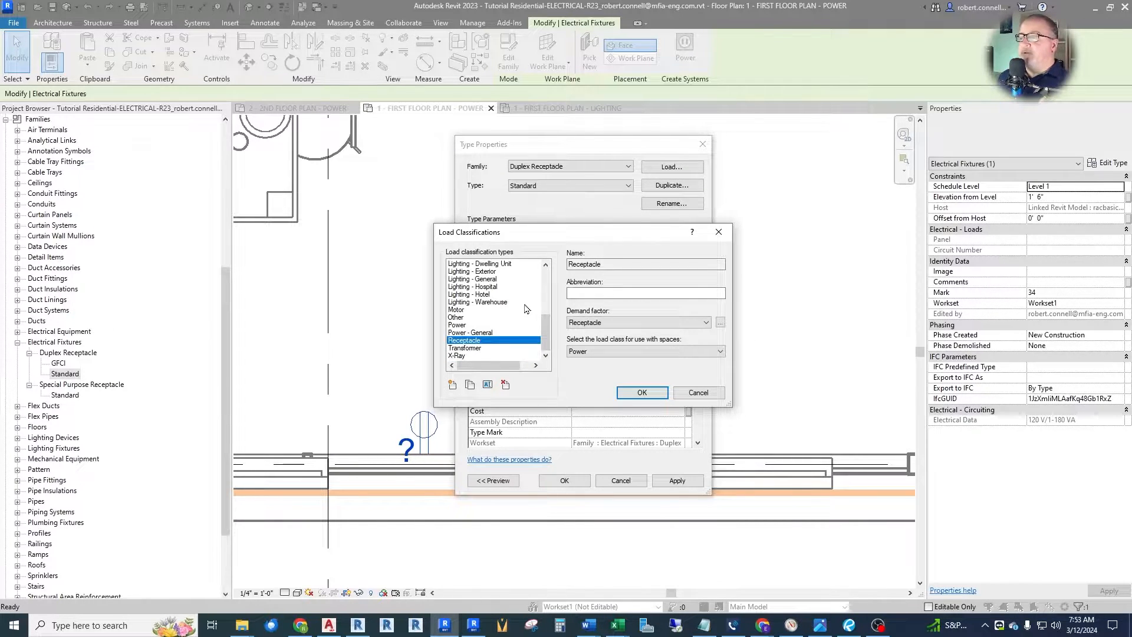
{"action": "mouse_move", "coordinate": [547, 335]}
{"action": "left_mouse_down"}
{"action": "mouse_move", "coordinate": [547, 307]}
{"action": "mouse_move", "coordinate": [547, 334]}
{"action": "left_mouse_up"}
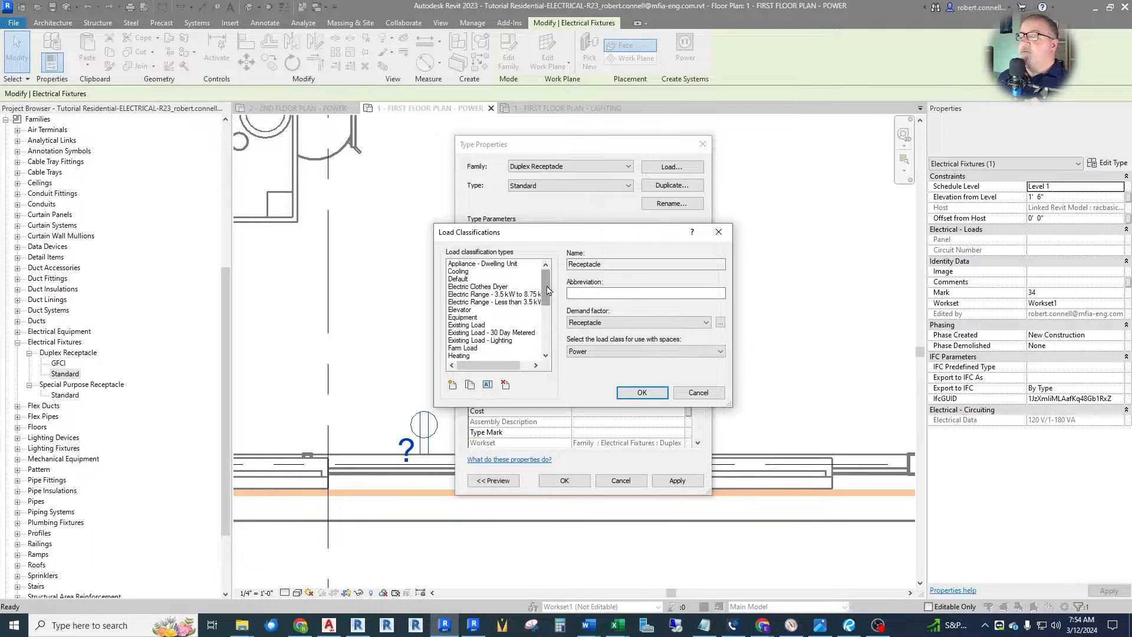
{"action": "left_click", "coordinate": [506, 341]}
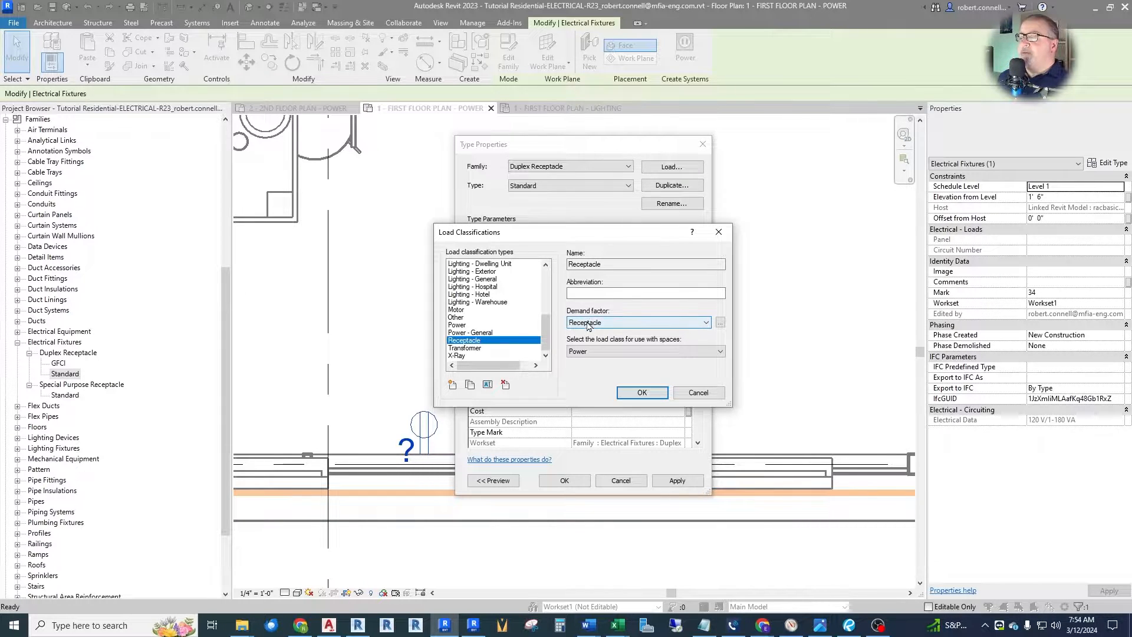
Review the Receptacle classification's demand factor choices and calculation methods, then close the type settings and deselect the receptacle.
{"action": "left_click", "coordinate": [705, 323]}
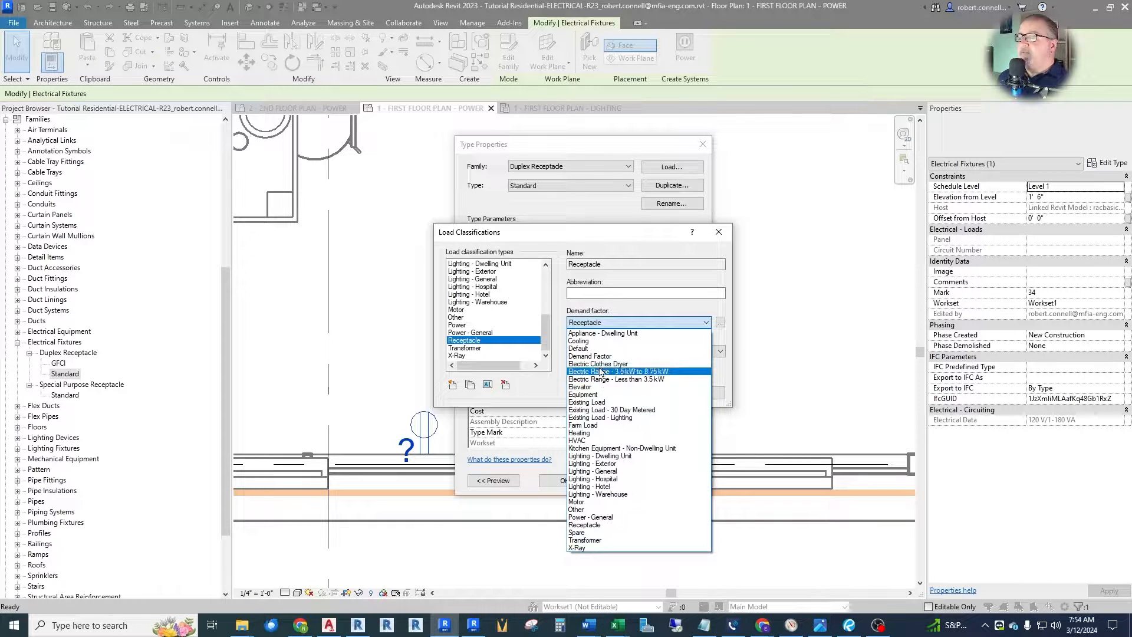
{"action": "left_click", "coordinate": [585, 524]}
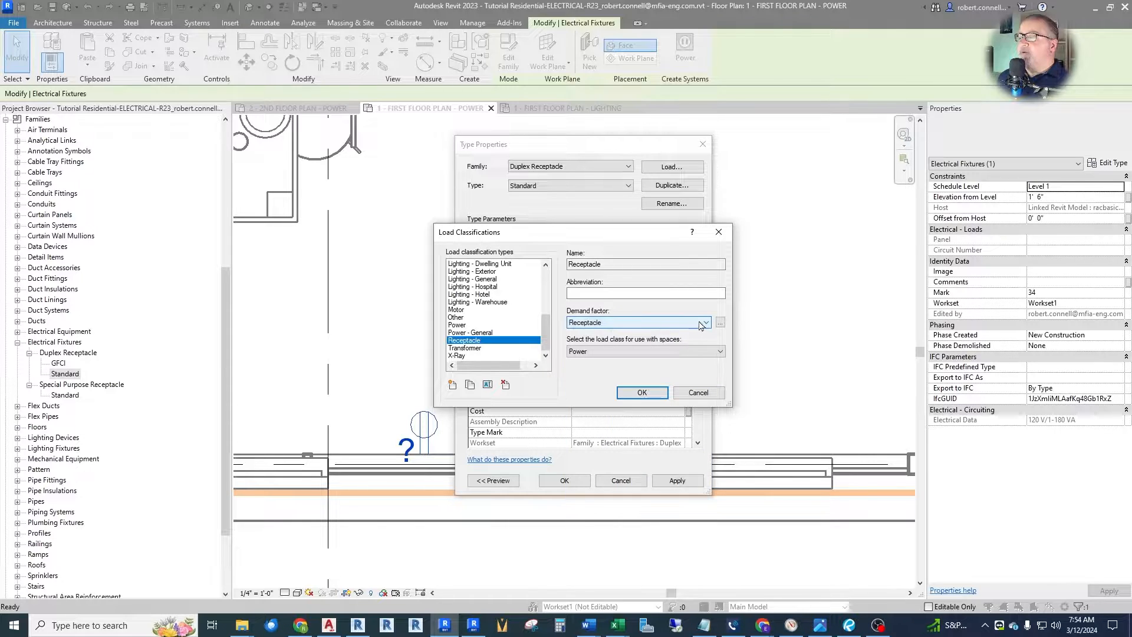
{"action": "left_click", "coordinate": [721, 322]}
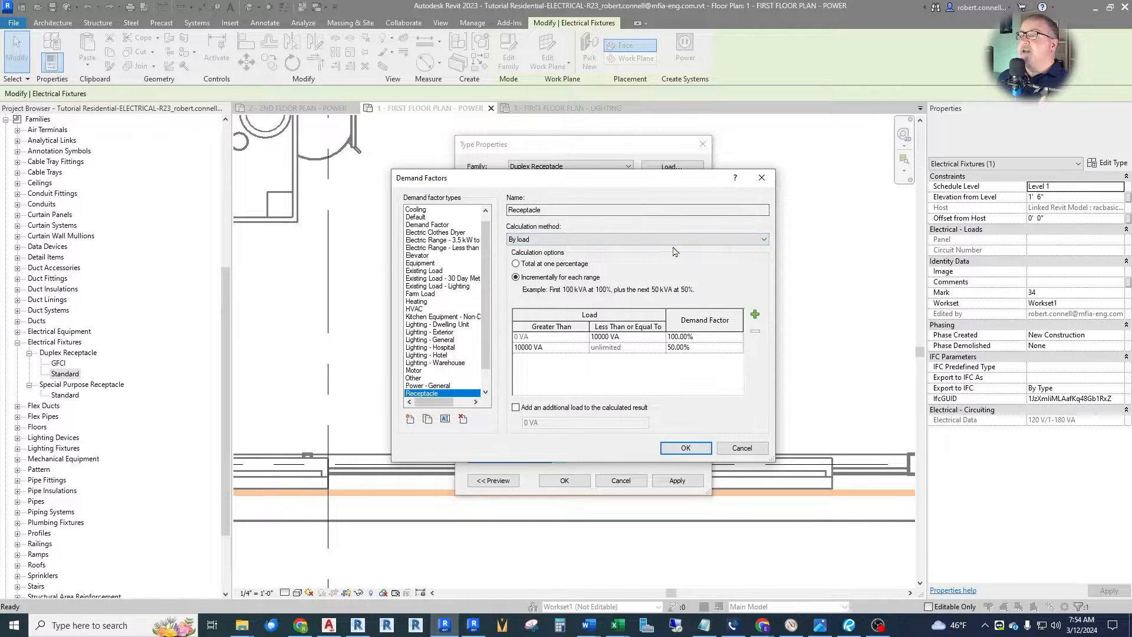
{"action": "left_click", "coordinate": [762, 241]}
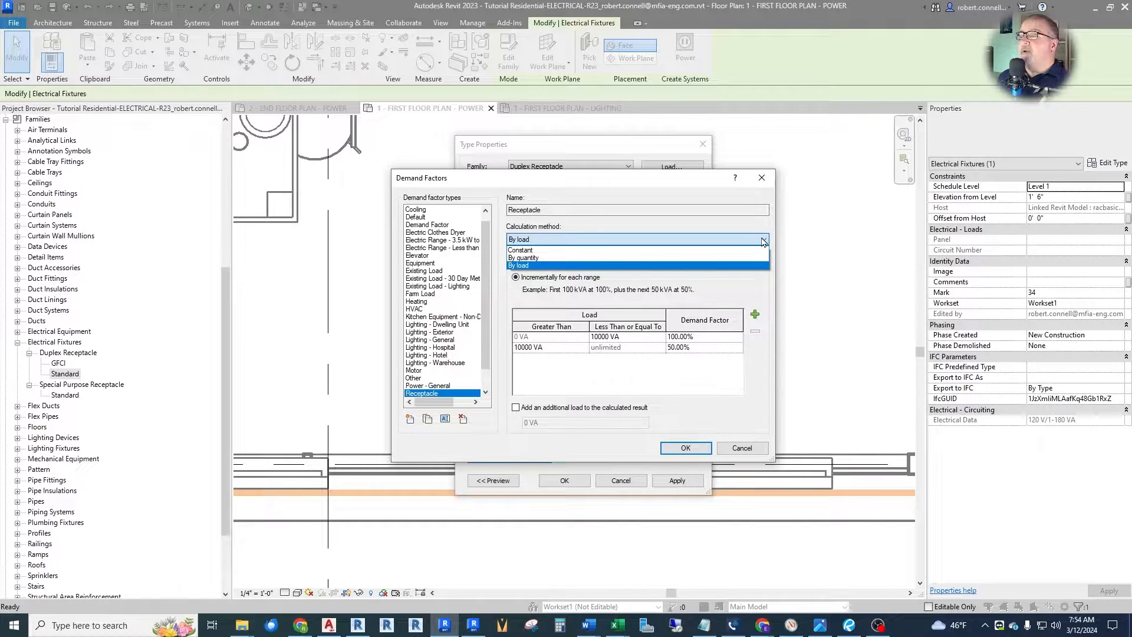
{"action": "left_click", "coordinate": [763, 241]}
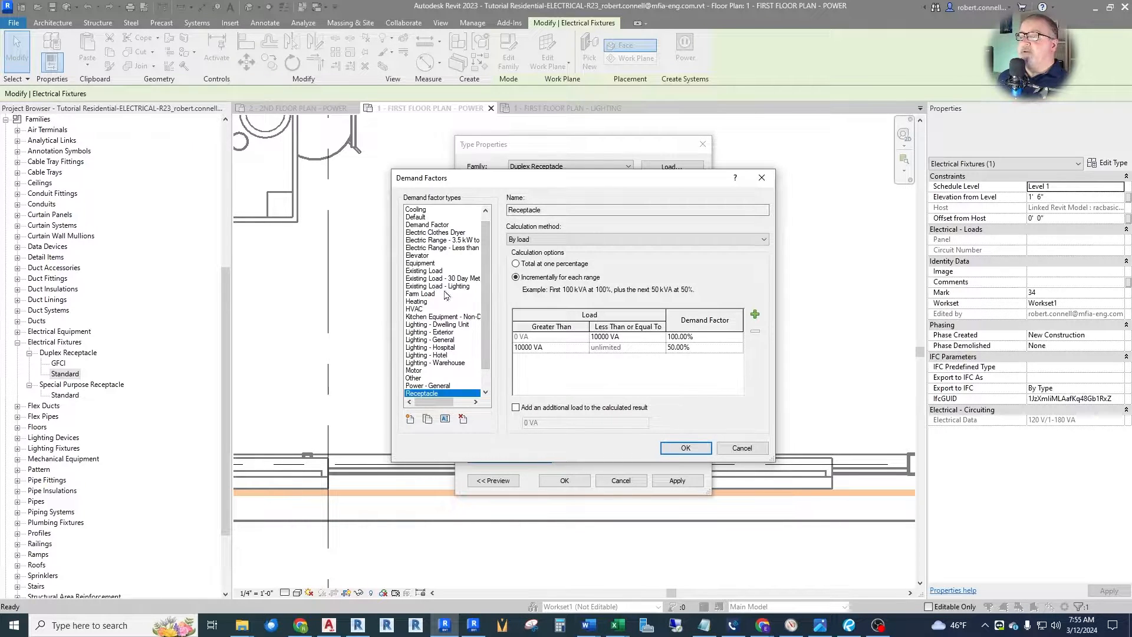
{"action": "left_click", "coordinate": [737, 449]}
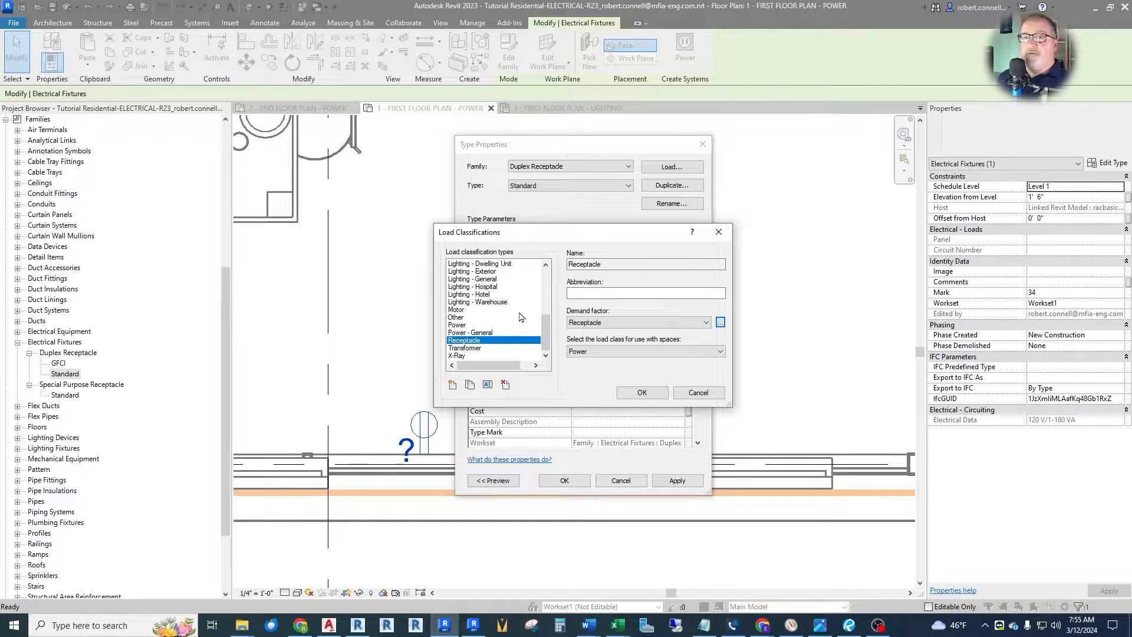
{"action": "scroll", "coordinate": [519, 327], "scroll_direction": "up", "scroll_amount": 1}
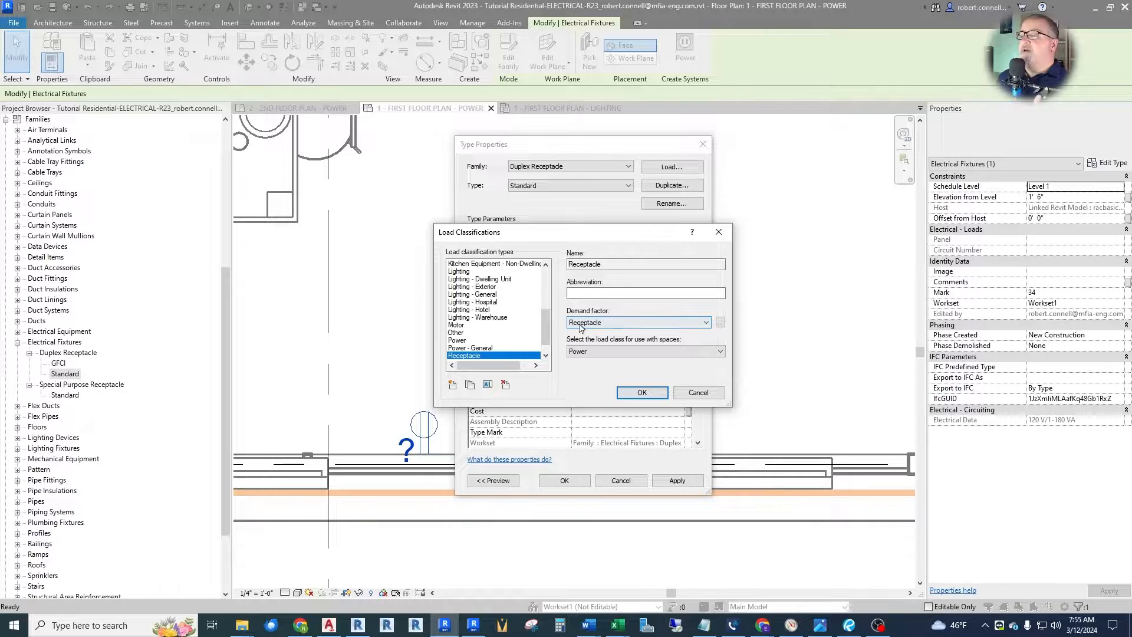
{"action": "left_click", "coordinate": [637, 393]}
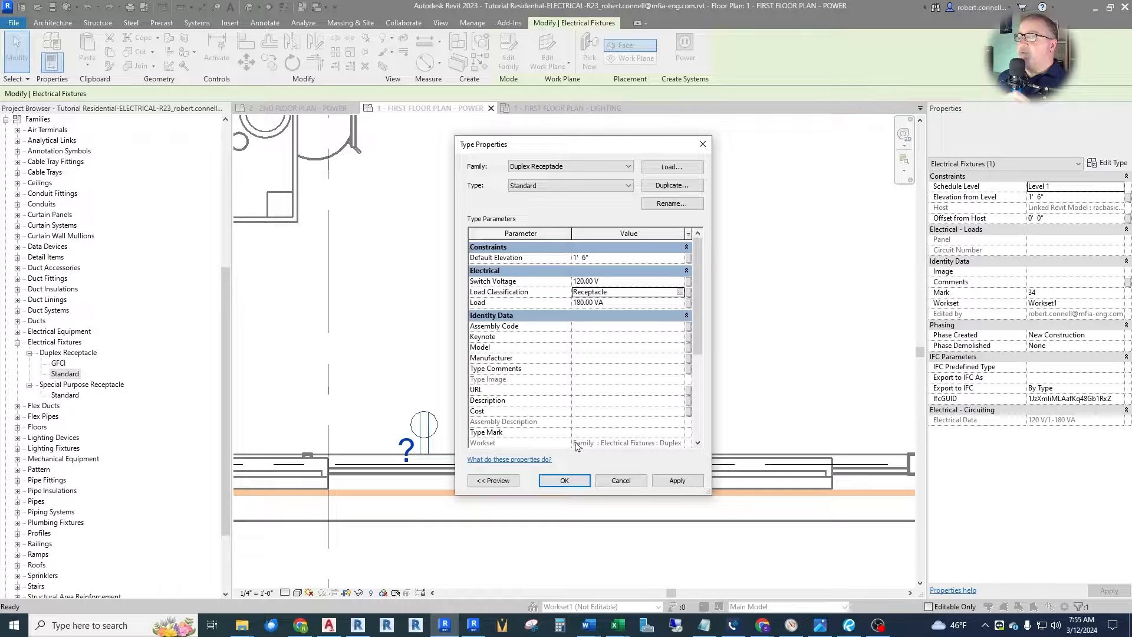
{"action": "left_click", "coordinate": [569, 481]}
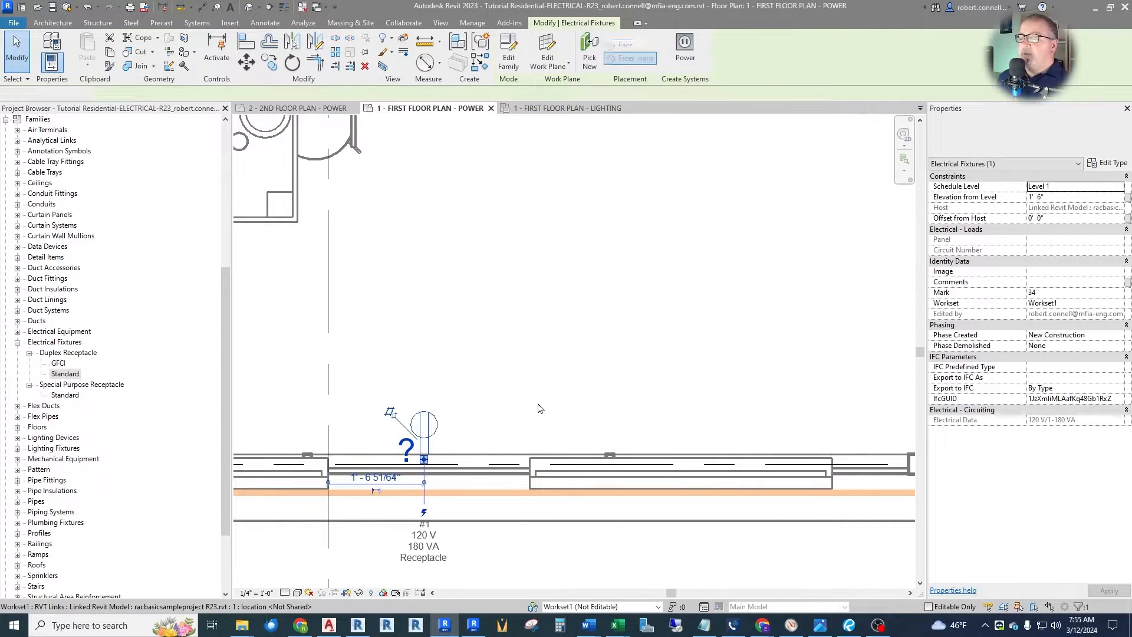
{"action": "left_click", "coordinate": [557, 389]}
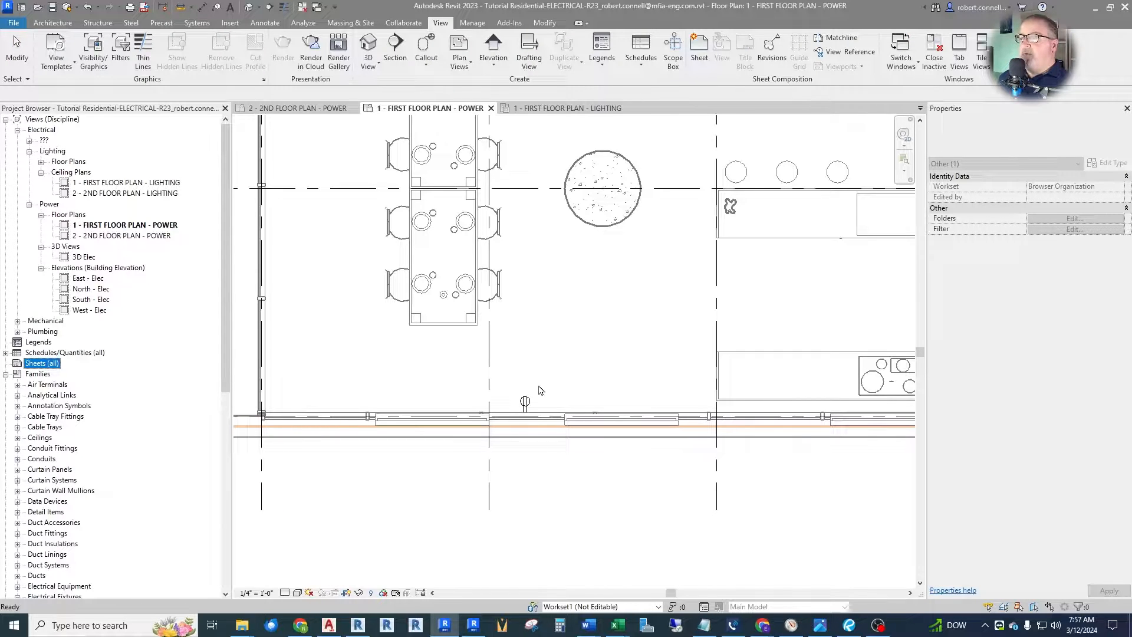
Open the view template assigned to the first floor power plan and check its view scale.
{"action": "scroll", "coordinate": [538, 390], "scroll_direction": "down", "scroll_amount": 8}
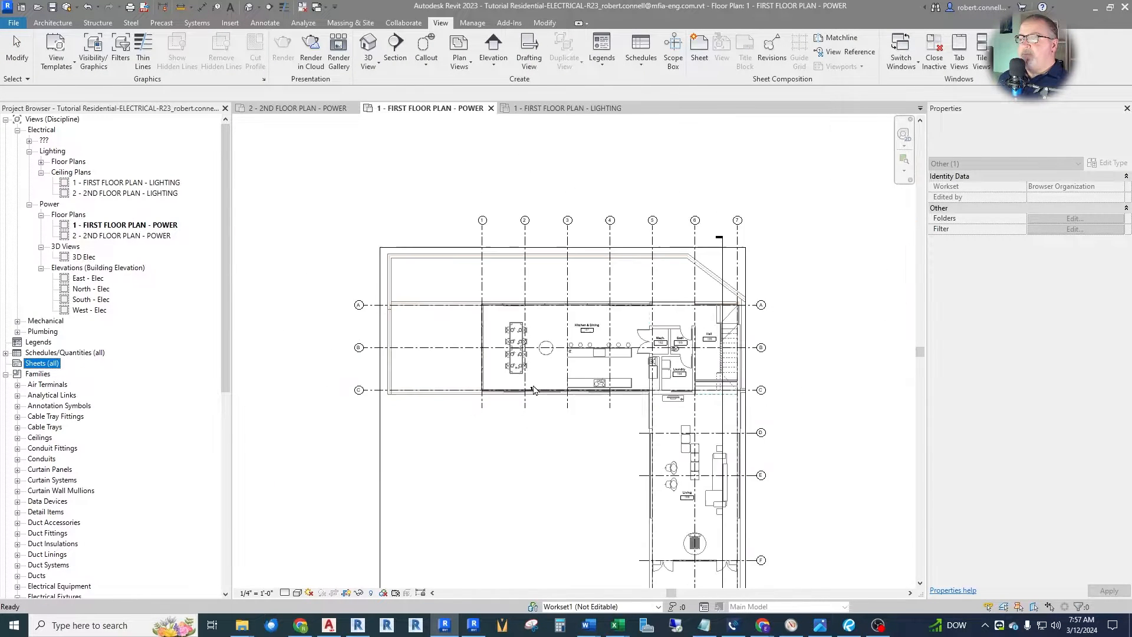
{"action": "scroll", "coordinate": [534, 389], "scroll_direction": "up", "scroll_amount": 3}
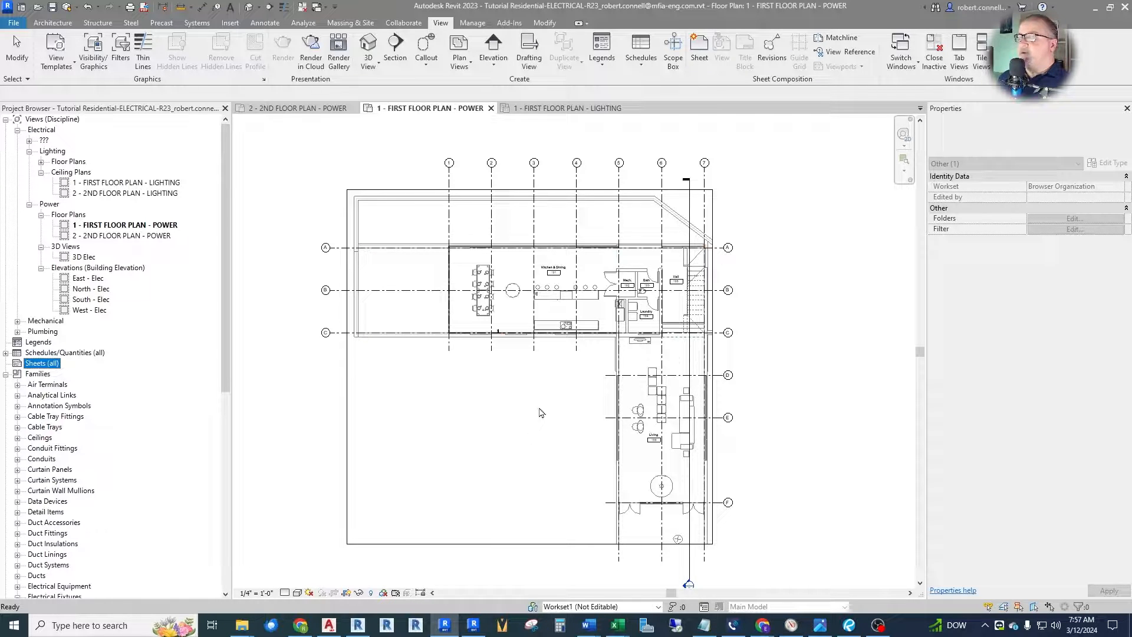
{"action": "scroll", "coordinate": [619, 327], "scroll_direction": "up", "scroll_amount": 3}
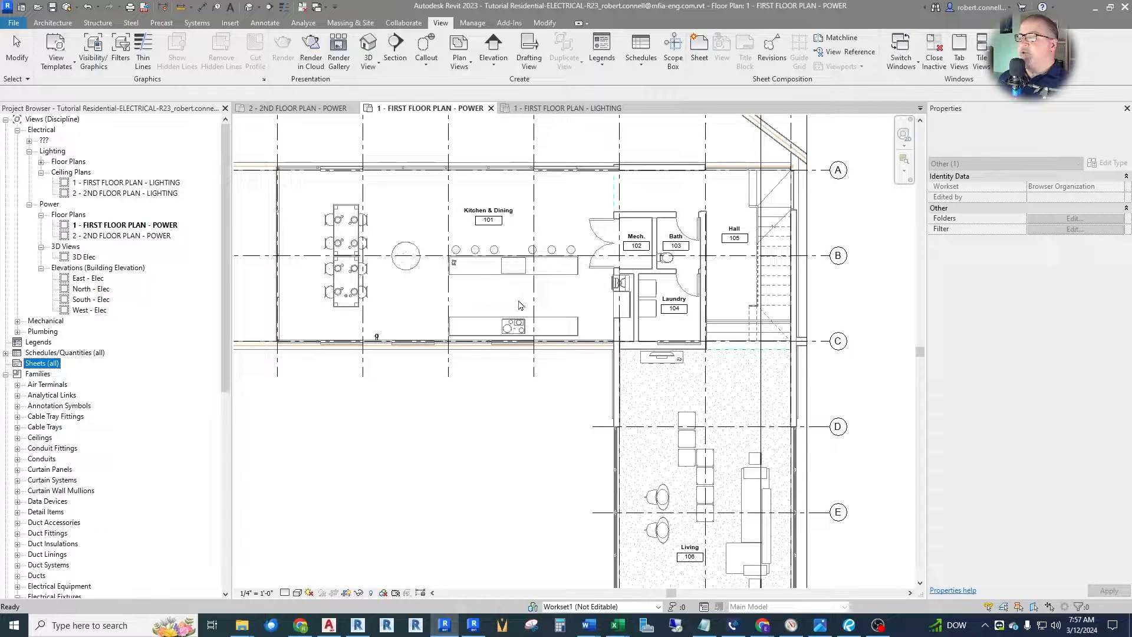
{"action": "scroll", "coordinate": [519, 305], "scroll_direction": "down", "scroll_amount": 4}
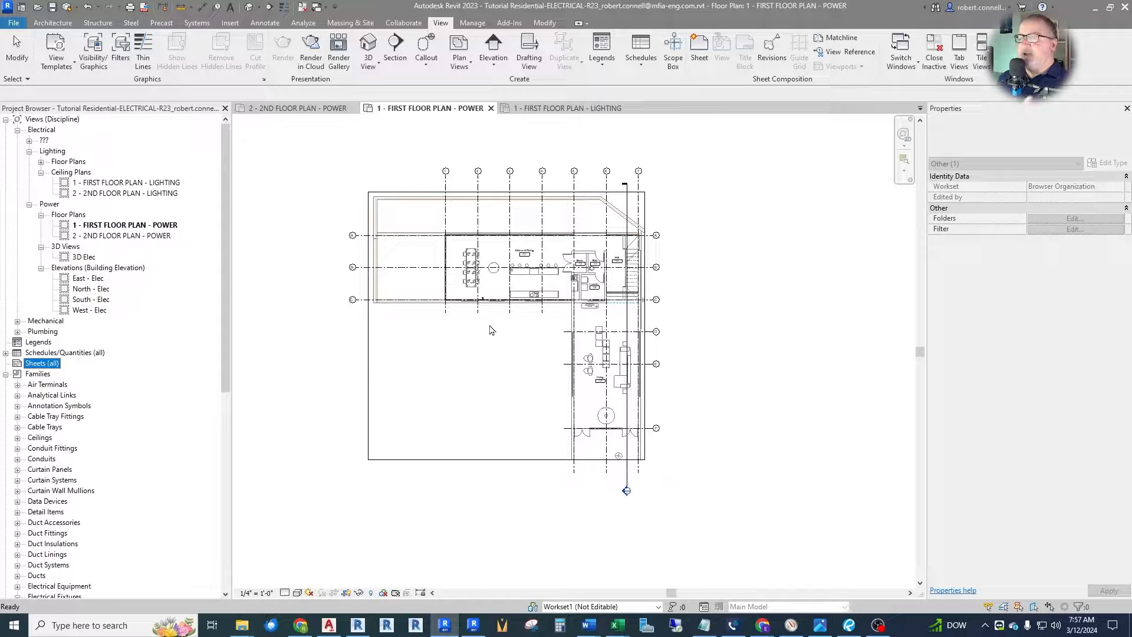
{"action": "scroll", "coordinate": [486, 374], "scroll_direction": "up", "scroll_amount": 1}
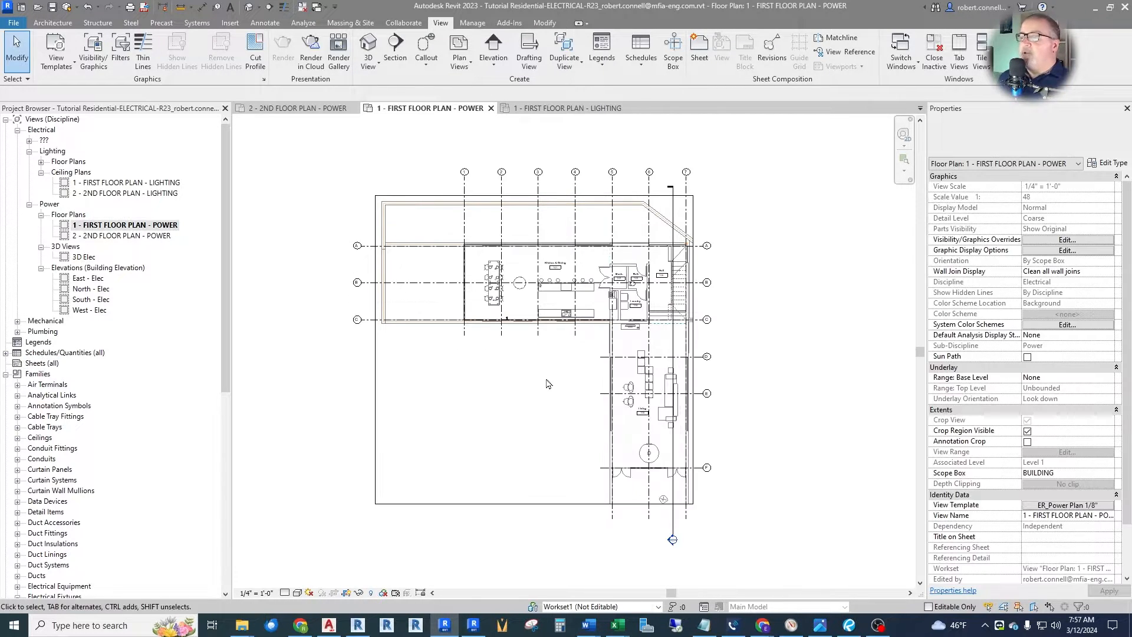
{"action": "left_click", "coordinate": [1060, 505]}
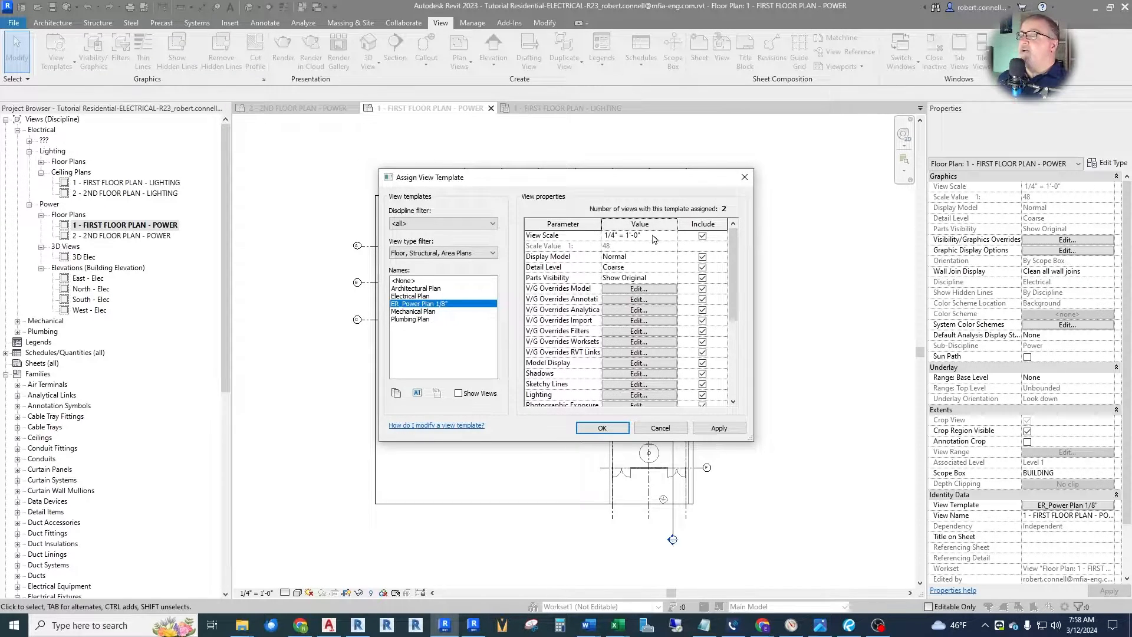
{"action": "left_click", "coordinate": [675, 237]}
{"action": "left_click", "coordinate": [633, 259]}
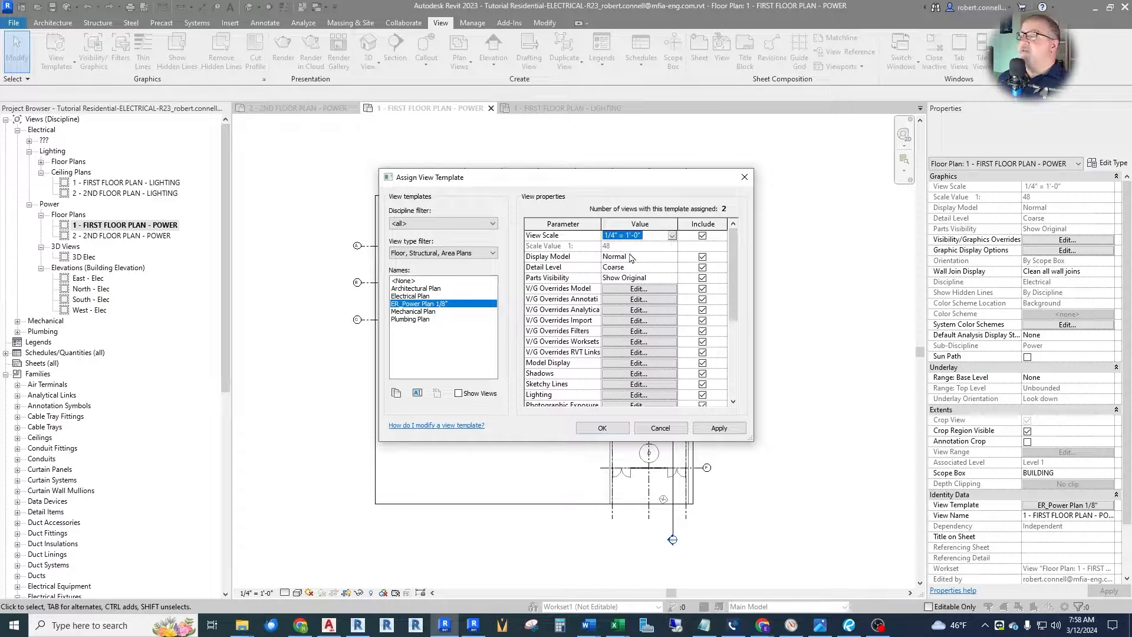
Rename the power plan view template to ER_Power Plan 1/4" and accept the template settings.
{"action": "left_click", "coordinate": [417, 393]}
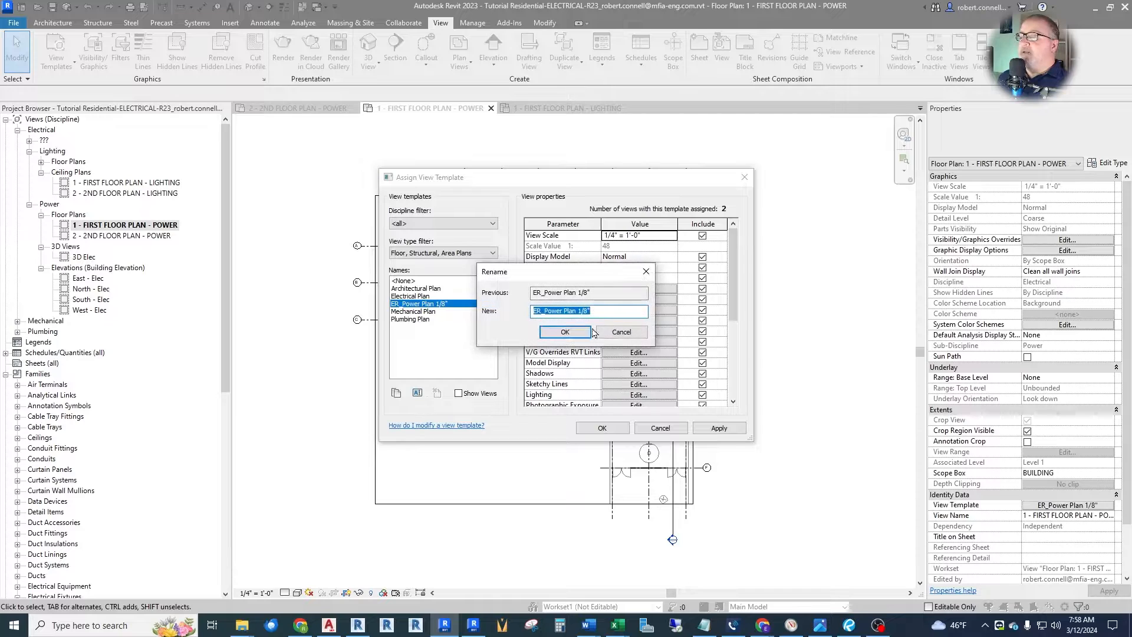
{"action": "left_click", "coordinate": [604, 313]}
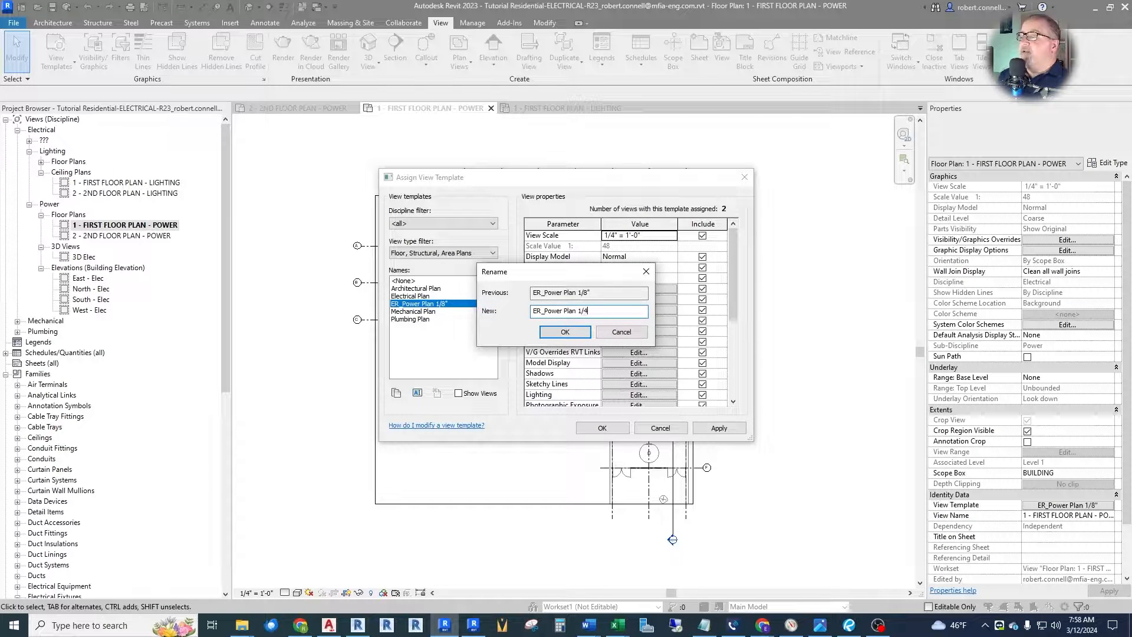
{"action": "key", "text": "BackSpace"}
{"action": "key", "text": "BackSpace"}
{"action": "type", "text": "4\""}
{"action": "key", "text": "Return"}
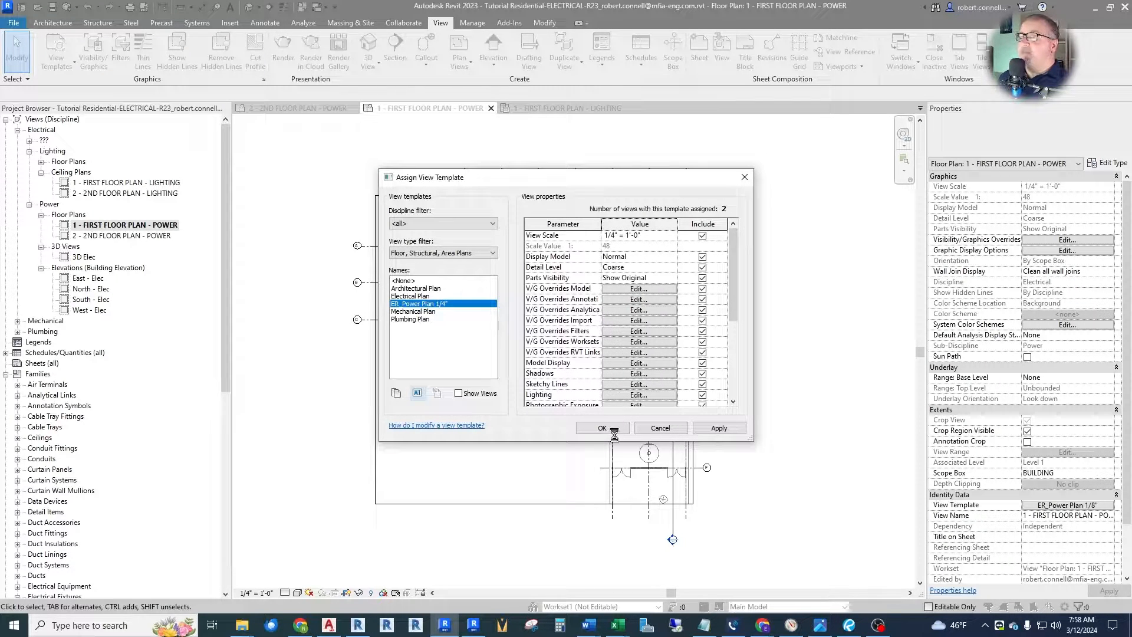
{"action": "left_click", "coordinate": [617, 433]}
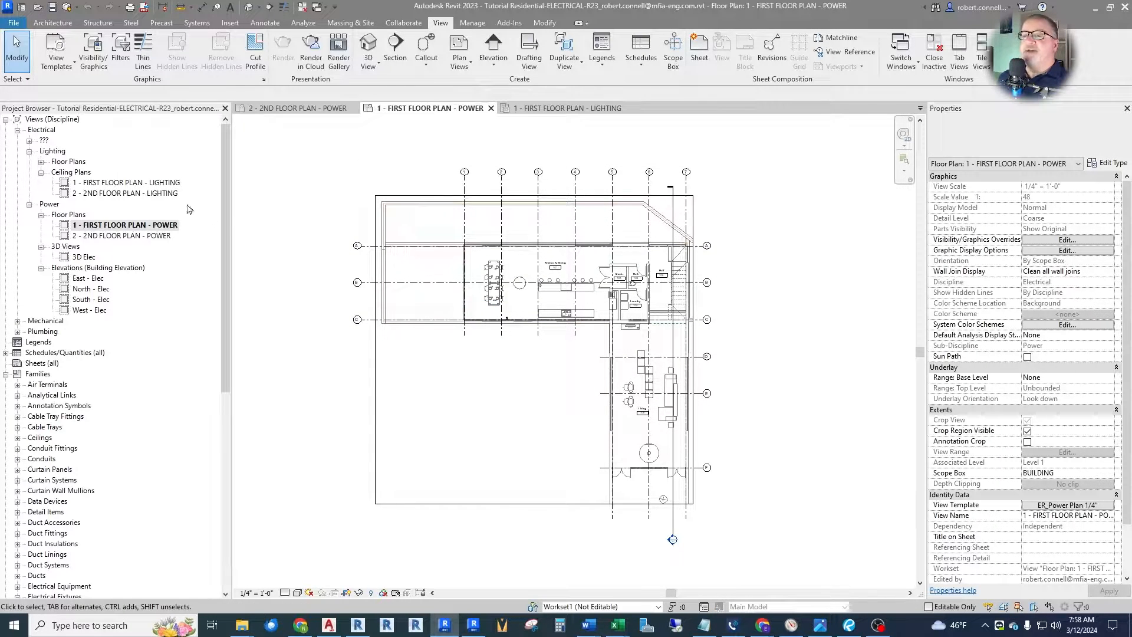
Set the view scale in the first floor lighting ceiling plan's view template to 1/4" = 1'-0" and apply it.
{"action": "double_click", "coordinate": [155, 184]}
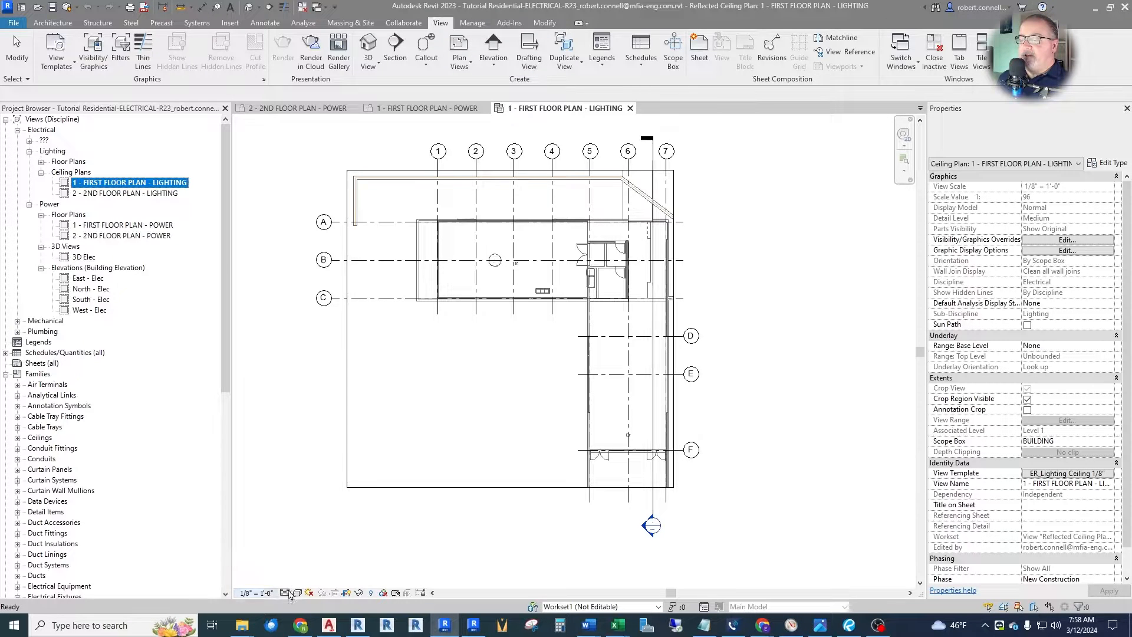
{"action": "left_click", "coordinate": [1061, 474]}
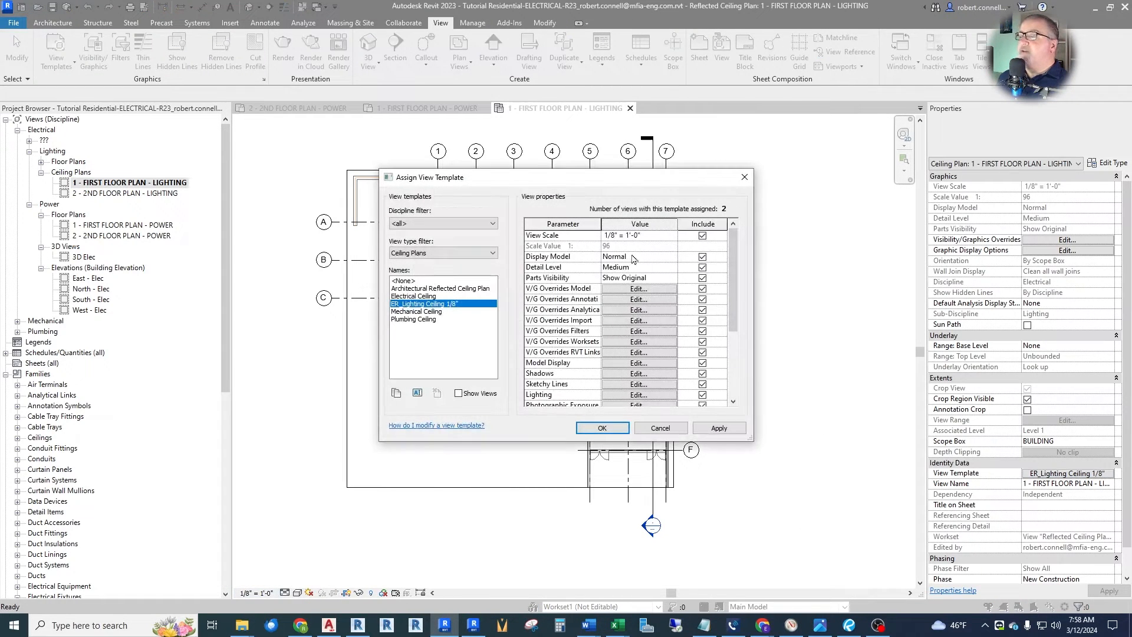
{"action": "left_click", "coordinate": [669, 235]}
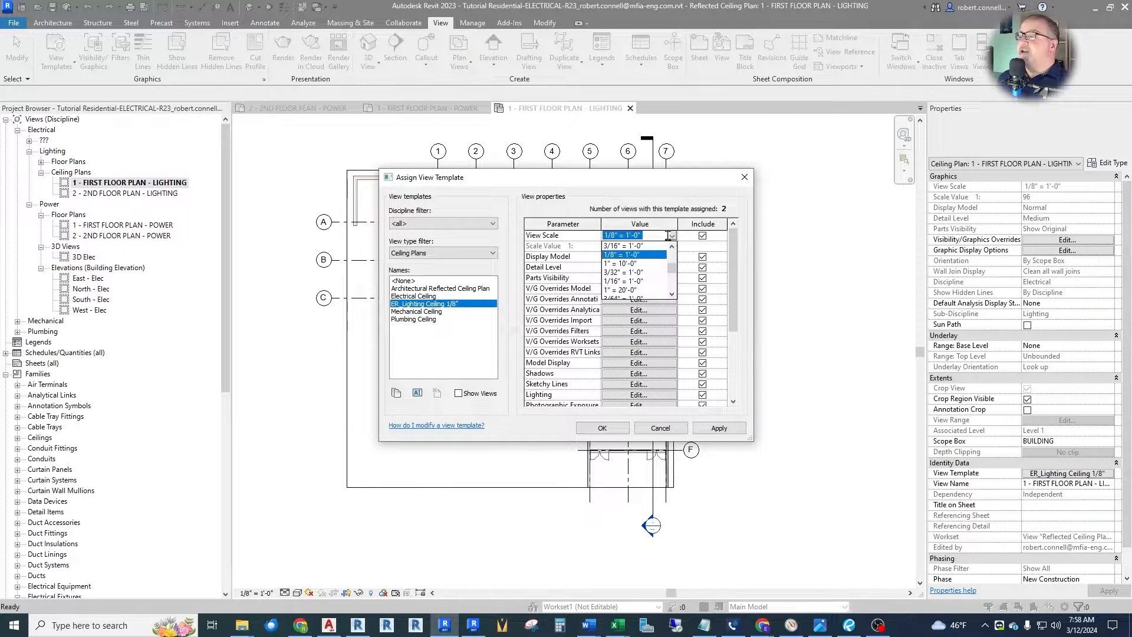
{"action": "scroll", "coordinate": [625, 283], "scroll_direction": "up", "scroll_amount": 2}
{"action": "left_click", "coordinate": [621, 267]}
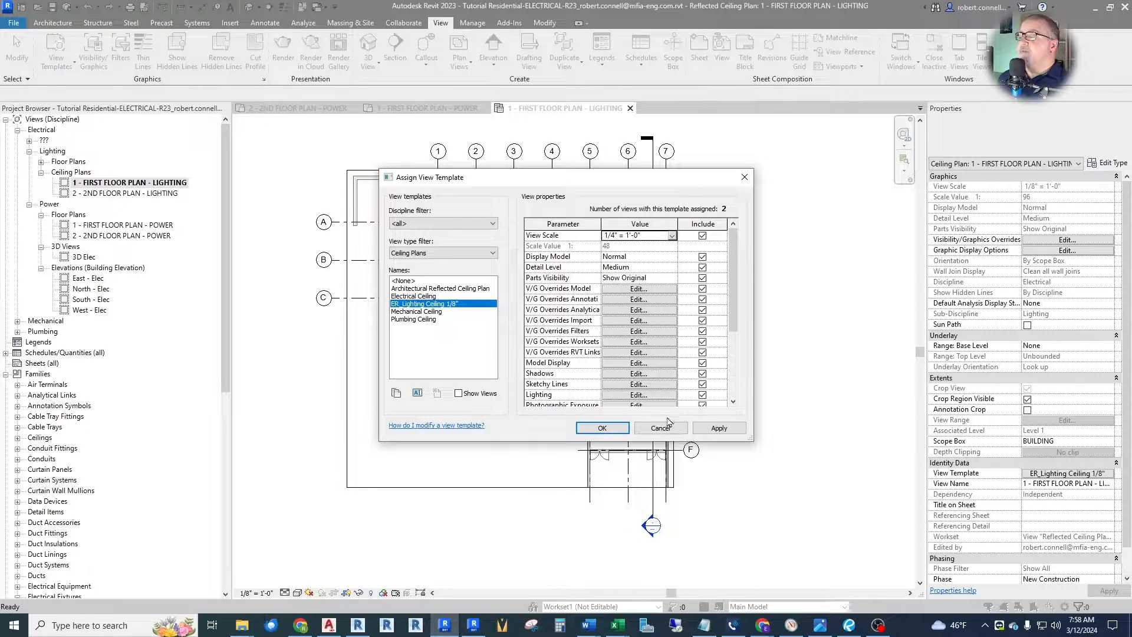
{"action": "left_click", "coordinate": [718, 428]}
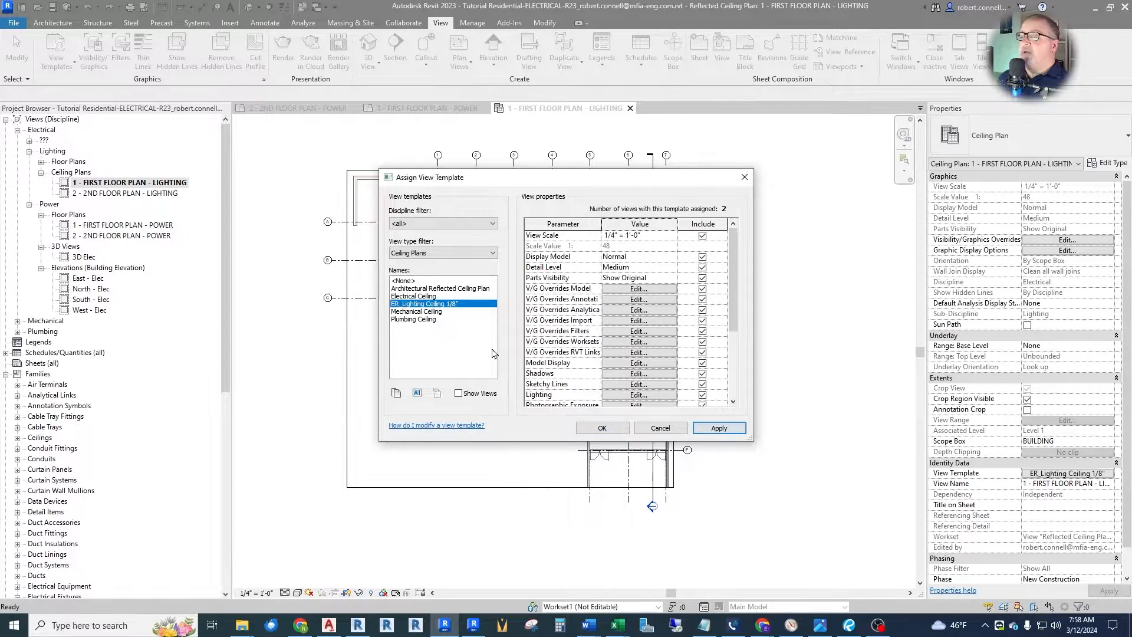
Rename the lighting ceiling plan's view template to ER_Lighting Ceiling 1/4" and accept the template settings.
{"action": "left_click", "coordinate": [417, 393]}
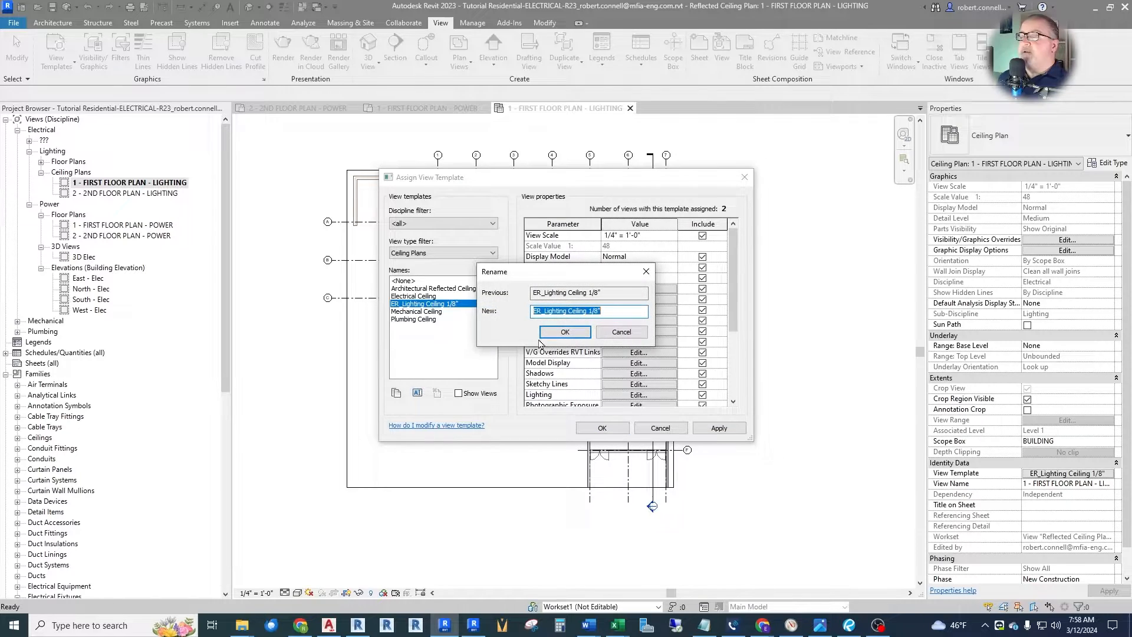
{"action": "left_click", "coordinate": [593, 310]}
{"action": "key", "text": "BackSpace"}
{"action": "type", "text": "4"}
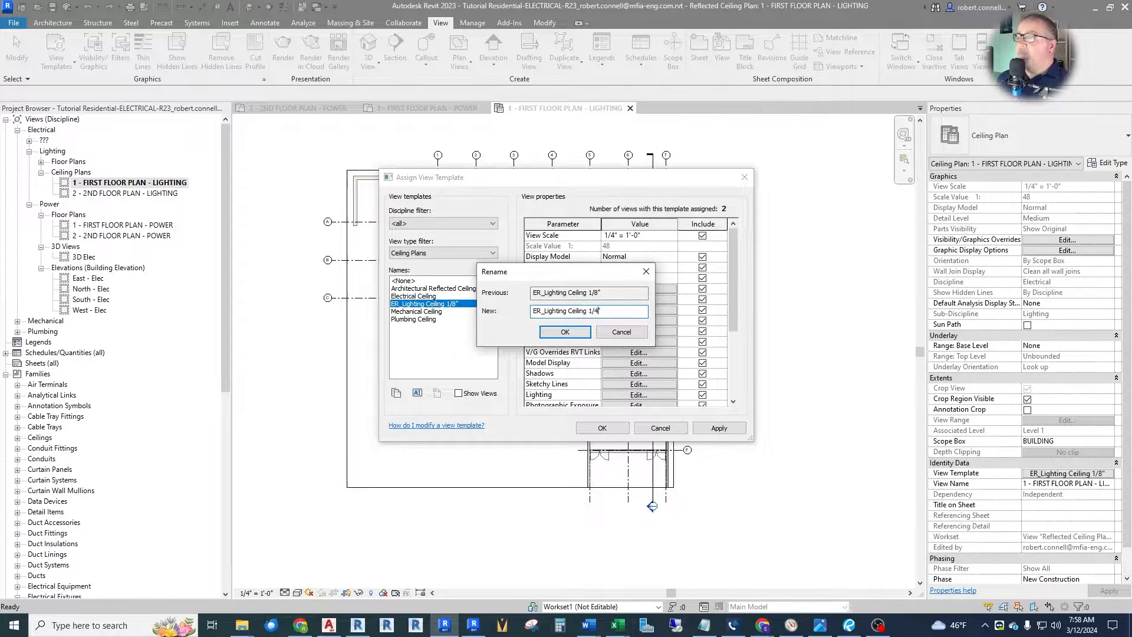
{"action": "left_click", "coordinate": [581, 334]}
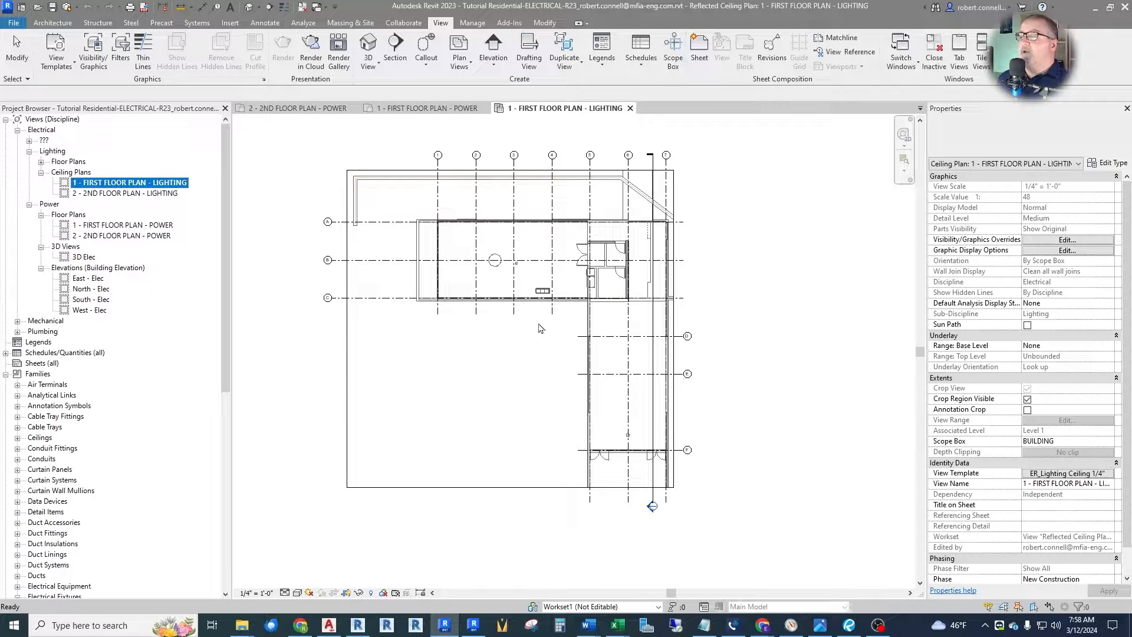
Open the first floor power plan and examine the size and line thickness of the duplex receptacle symbol on the Kitchen & Dining wall.
{"action": "double_click", "coordinate": [128, 227]}
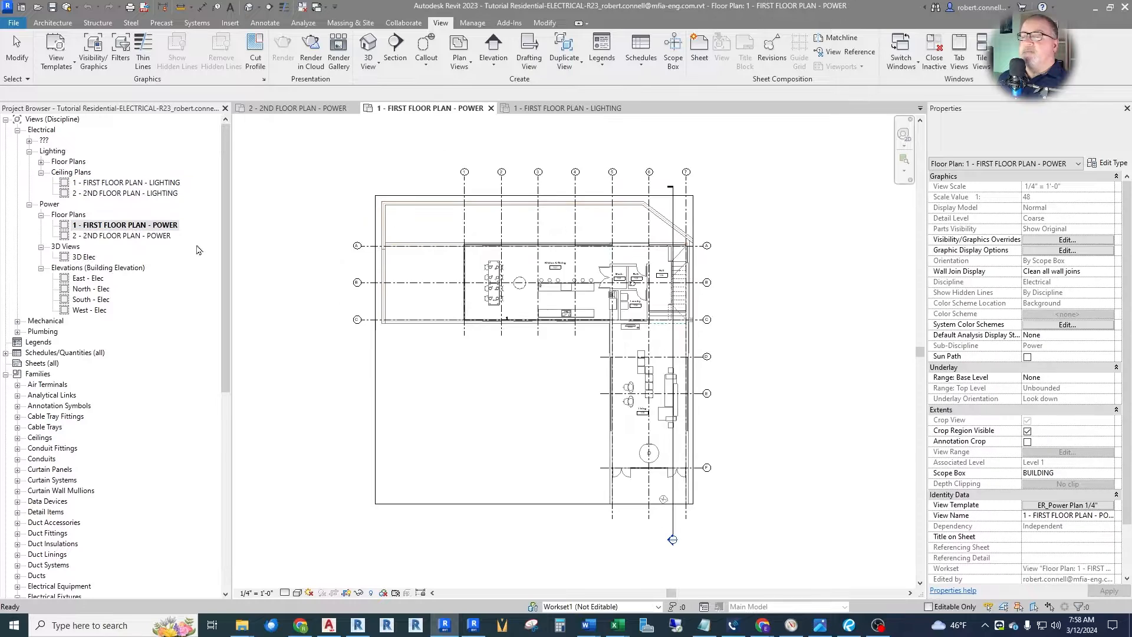
{"action": "scroll", "coordinate": [446, 366], "scroll_direction": "up", "scroll_amount": 5}
{"action": "scroll", "coordinate": [446, 366], "scroll_direction": "up", "scroll_amount": 2}
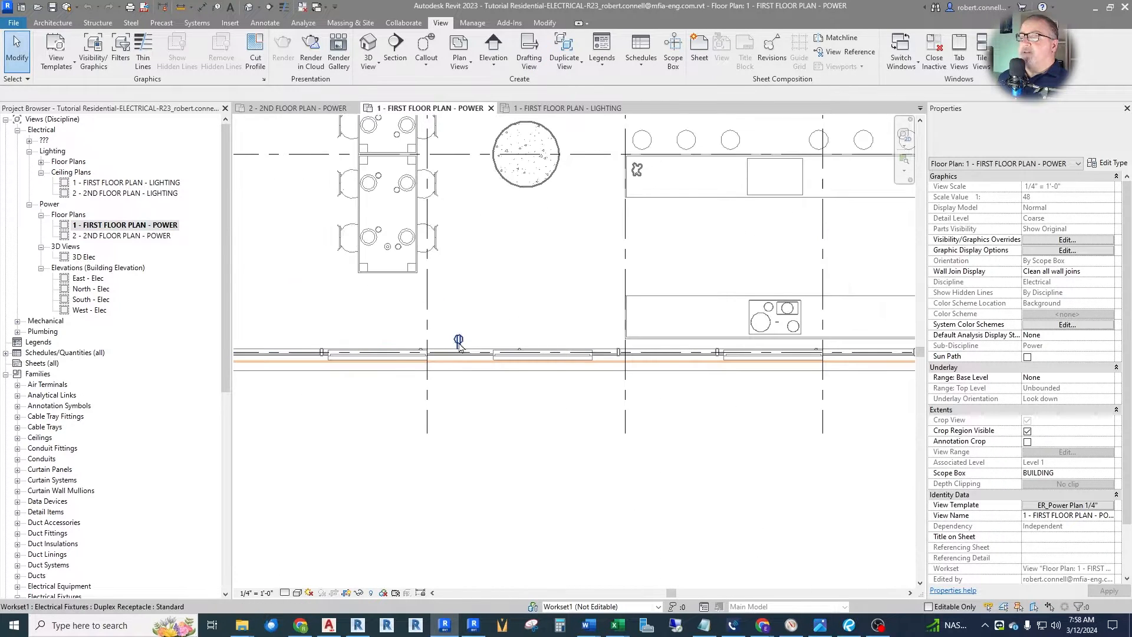
{"action": "scroll", "coordinate": [461, 343], "scroll_direction": "up", "scroll_amount": 3}
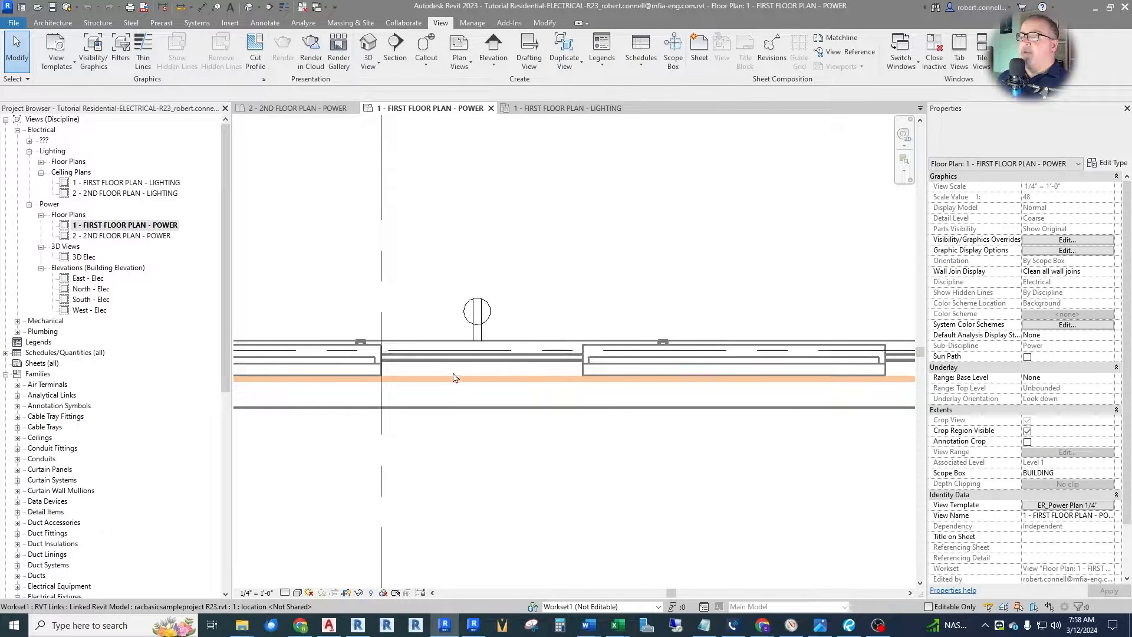
{"action": "scroll", "coordinate": [497, 353], "scroll_direction": "up", "scroll_amount": 2}
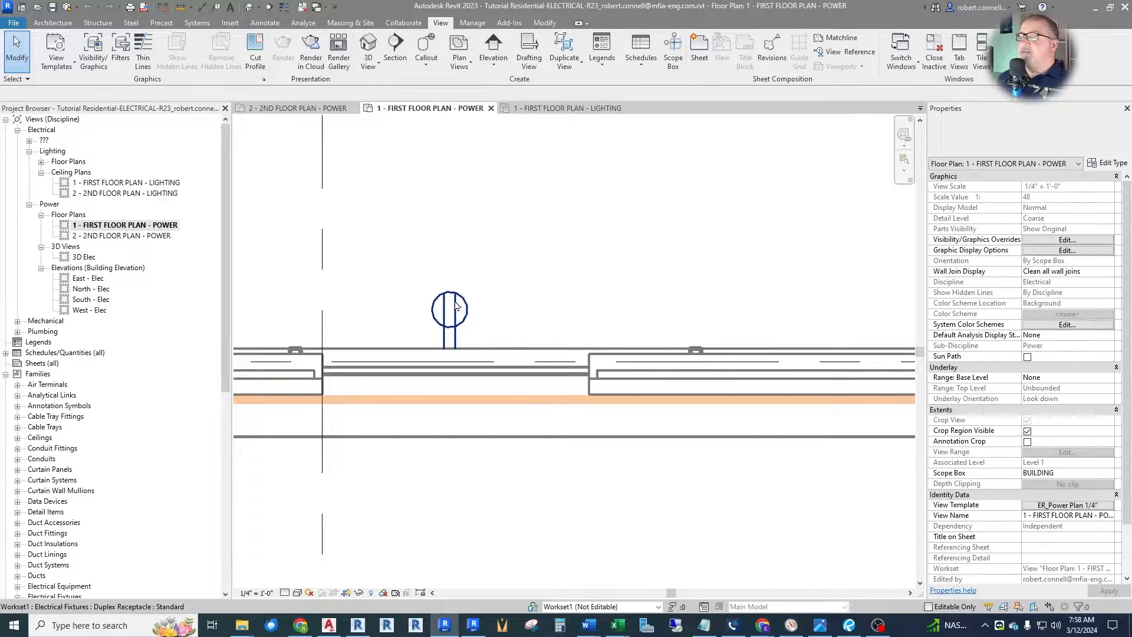
{"action": "scroll", "coordinate": [455, 305], "scroll_direction": "down", "scroll_amount": 5}
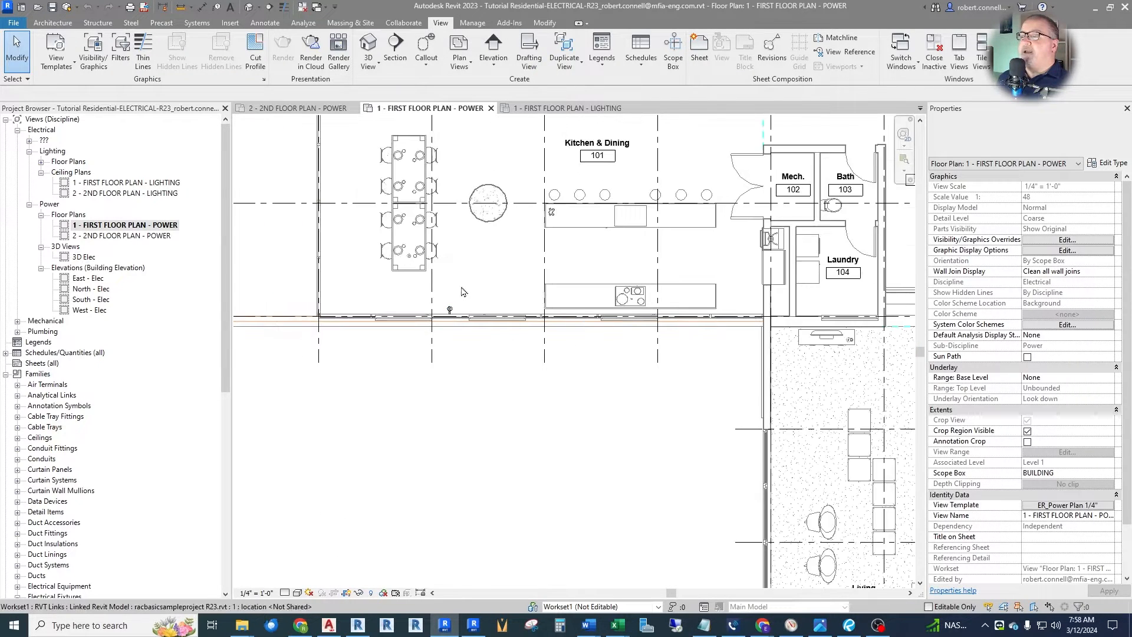
{"action": "scroll", "coordinate": [462, 291], "scroll_direction": "down", "scroll_amount": 3}
{"action": "scroll", "coordinate": [452, 324], "scroll_direction": "up", "scroll_amount": 6}
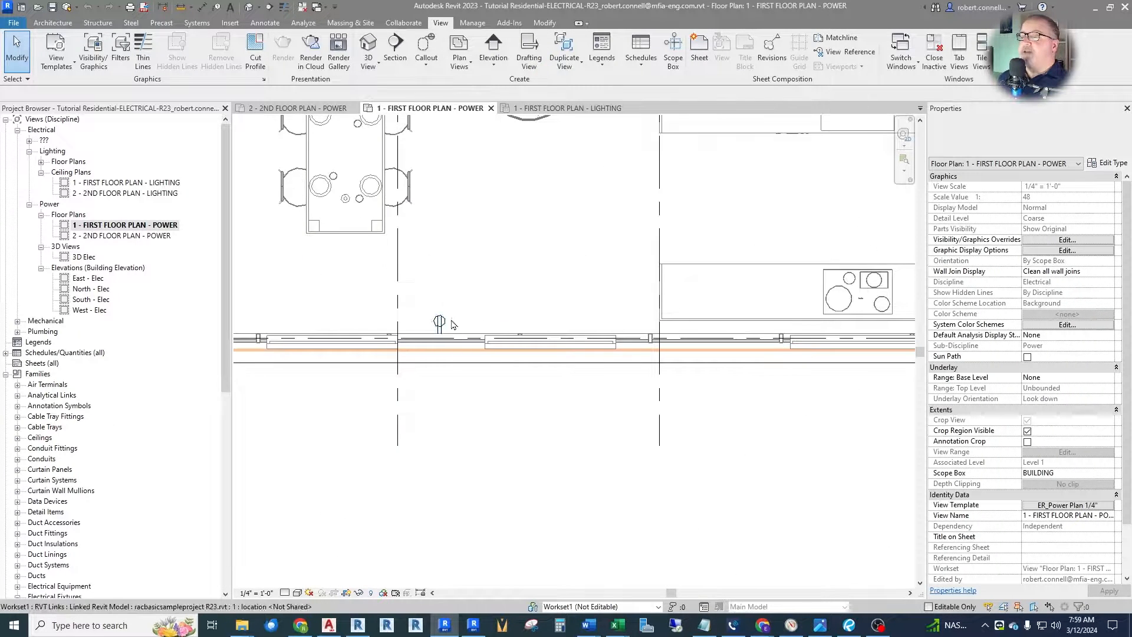
{"action": "scroll", "coordinate": [452, 323], "scroll_direction": "up", "scroll_amount": 1}
{"action": "scroll", "coordinate": [439, 317], "scroll_direction": "up", "scroll_amount": 3}
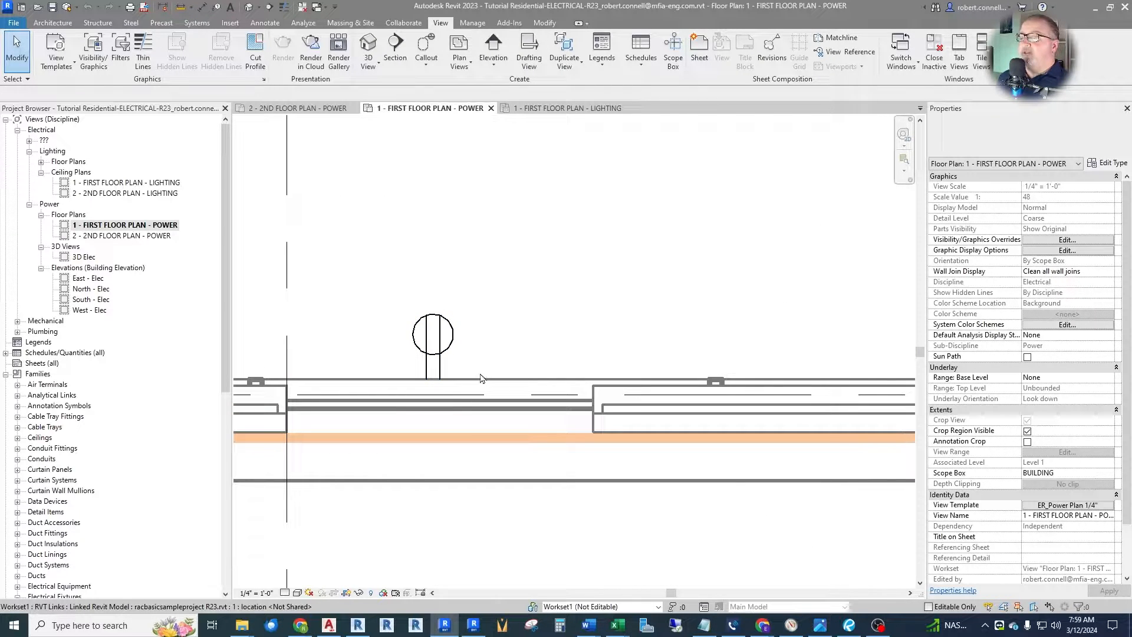
{"action": "scroll", "coordinate": [481, 378], "scroll_direction": "down", "scroll_amount": 3}
{"action": "scroll", "coordinate": [465, 351], "scroll_direction": "up", "scroll_amount": 3}
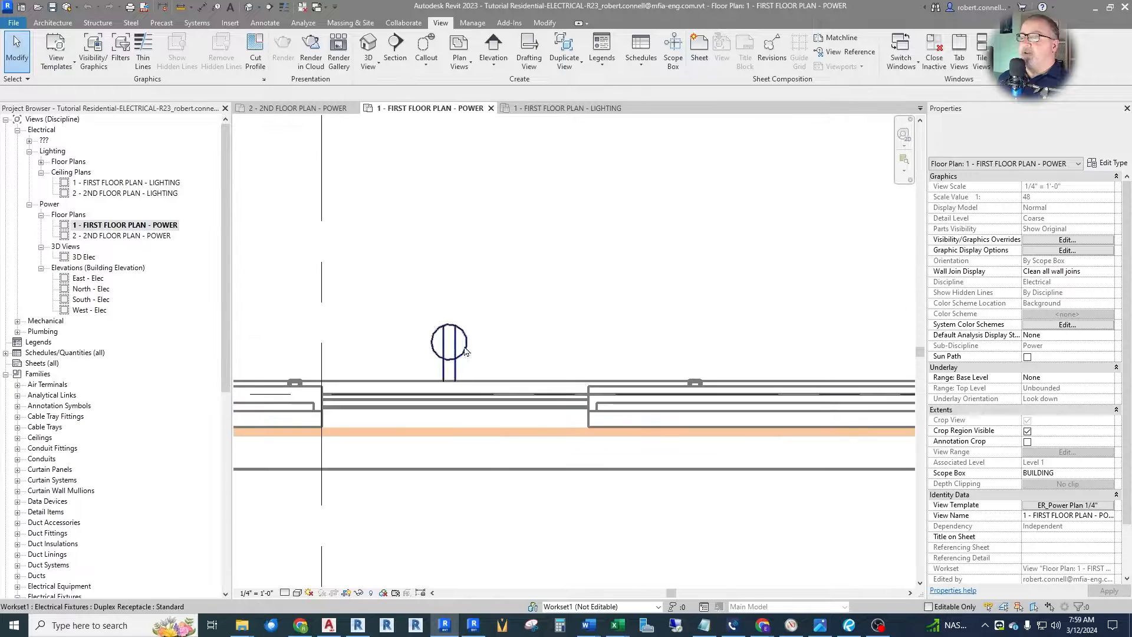
{"action": "scroll", "coordinate": [465, 351], "scroll_direction": "down", "scroll_amount": 3}
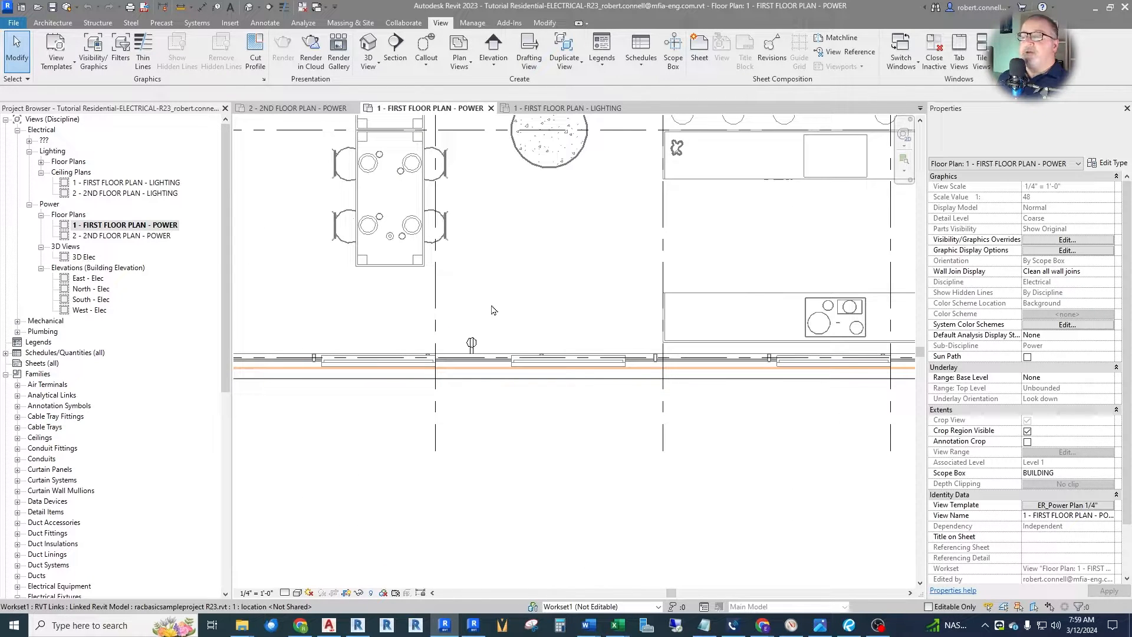
{"action": "scroll", "coordinate": [475, 337], "scroll_direction": "up", "scroll_amount": 2}
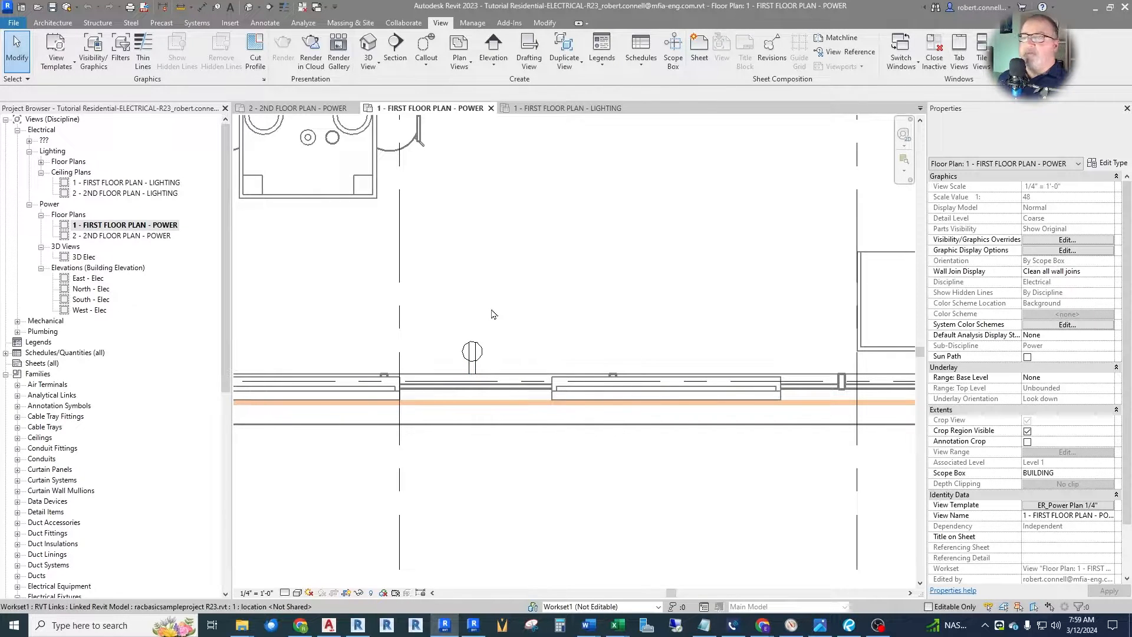
{"action": "scroll", "coordinate": [529, 332], "scroll_direction": "down", "scroll_amount": 4}
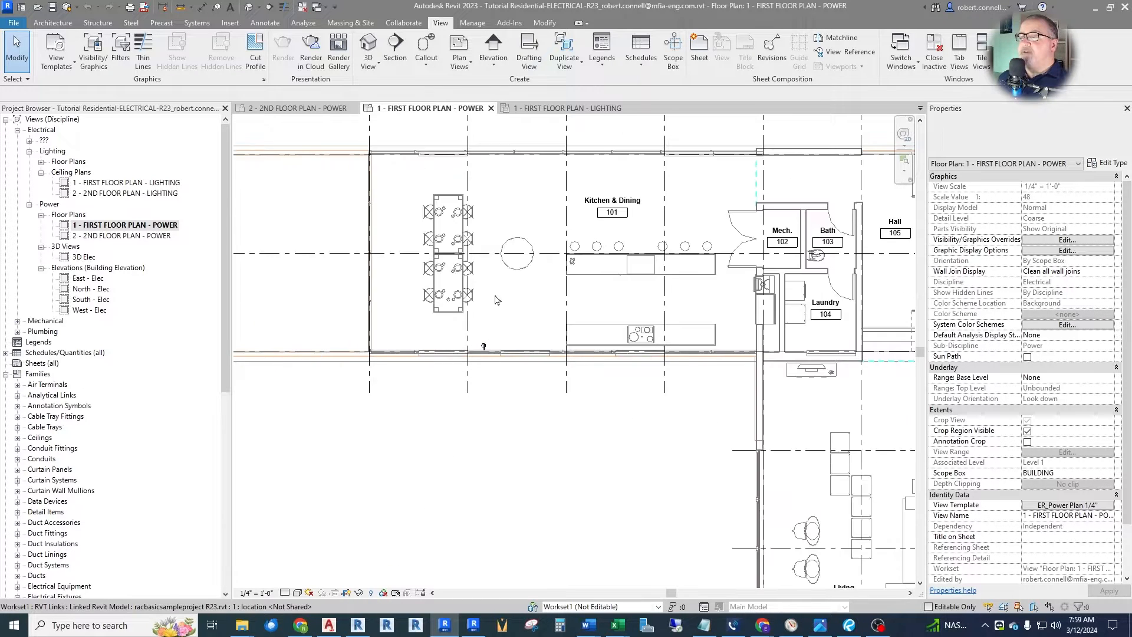
{"action": "scroll", "coordinate": [475, 337], "scroll_direction": "down", "scroll_amount": 2}
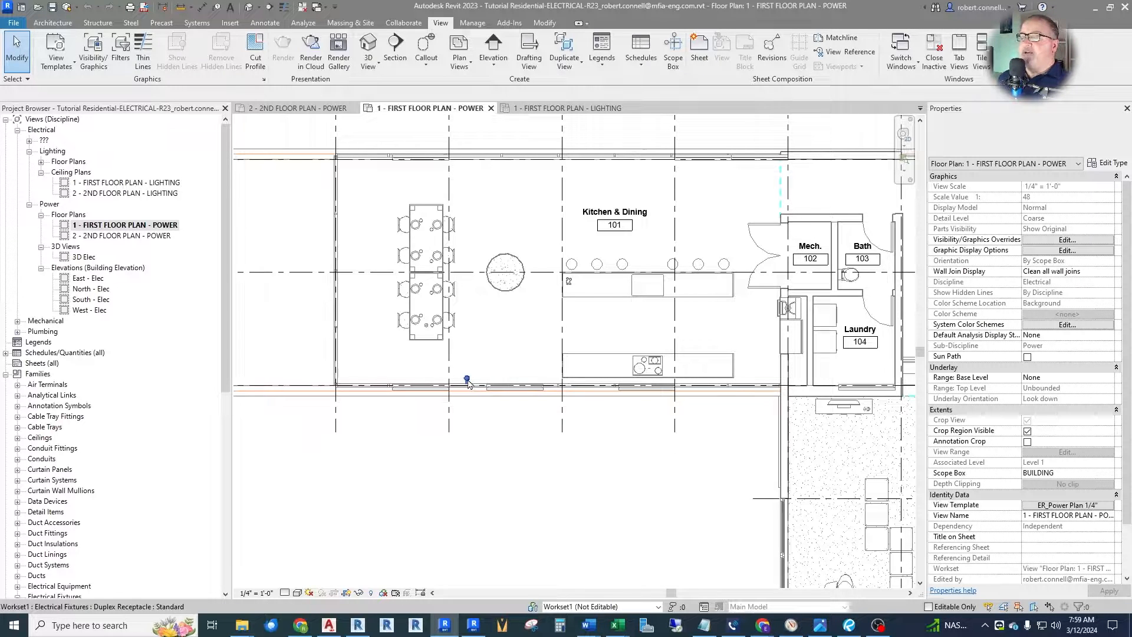
{"action": "scroll", "coordinate": [467, 381], "scroll_direction": "up", "scroll_amount": 3}
{"action": "scroll", "coordinate": [467, 380], "scroll_direction": "up", "scroll_amount": 4}
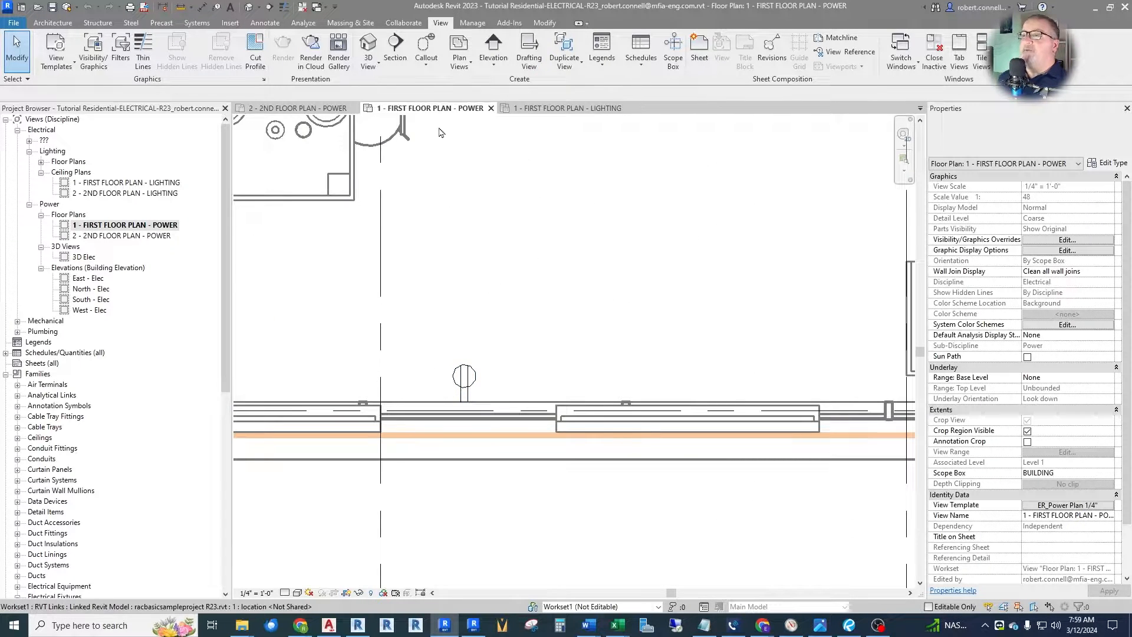
Set the projection line weight of the Generic Annotations category to 4 in the annotation object styles and apply it.
{"action": "left_click", "coordinate": [472, 24]}
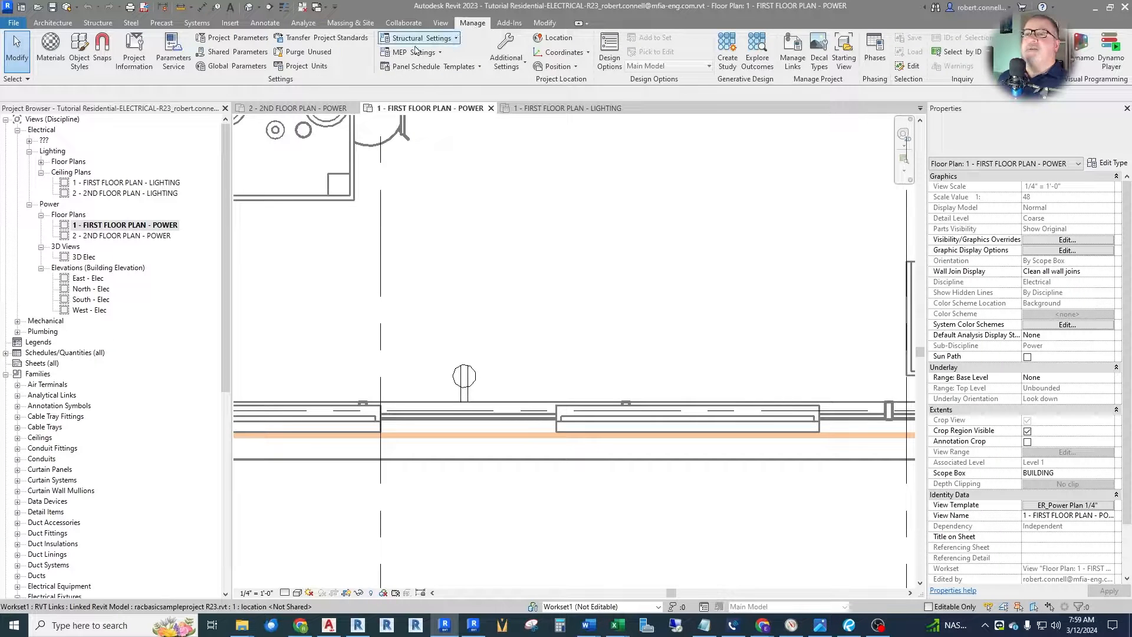
{"action": "left_click", "coordinate": [80, 49]}
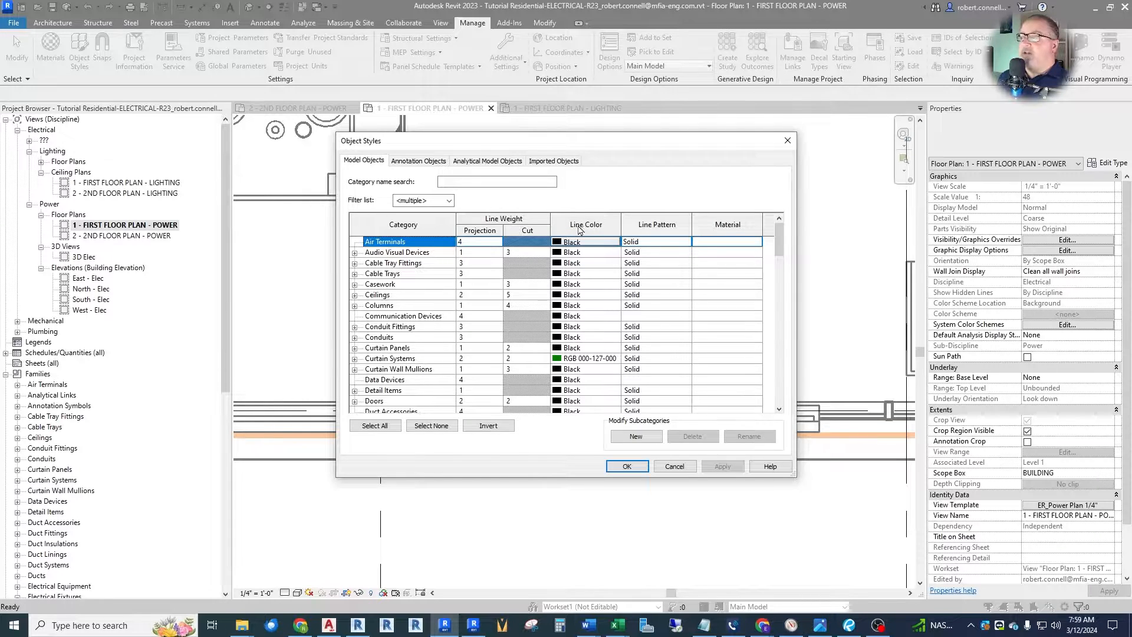
{"action": "left_click", "coordinate": [426, 167]}
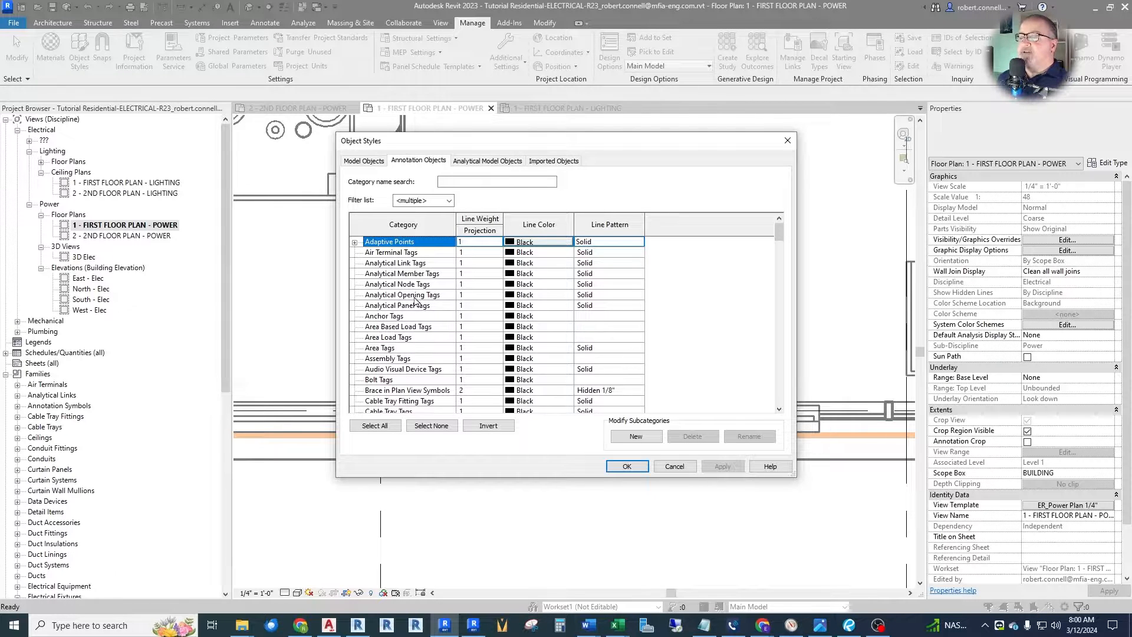
{"action": "scroll", "coordinate": [428, 306], "scroll_direction": "down", "scroll_amount": 7}
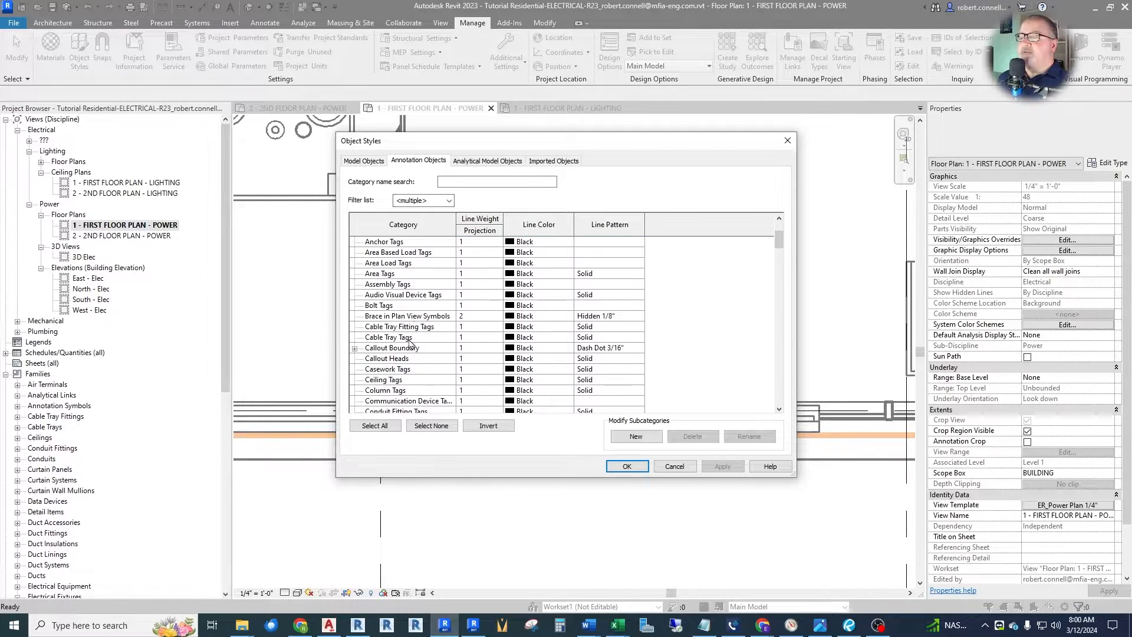
{"action": "scroll", "coordinate": [423, 352], "scroll_direction": "down", "scroll_amount": 10}
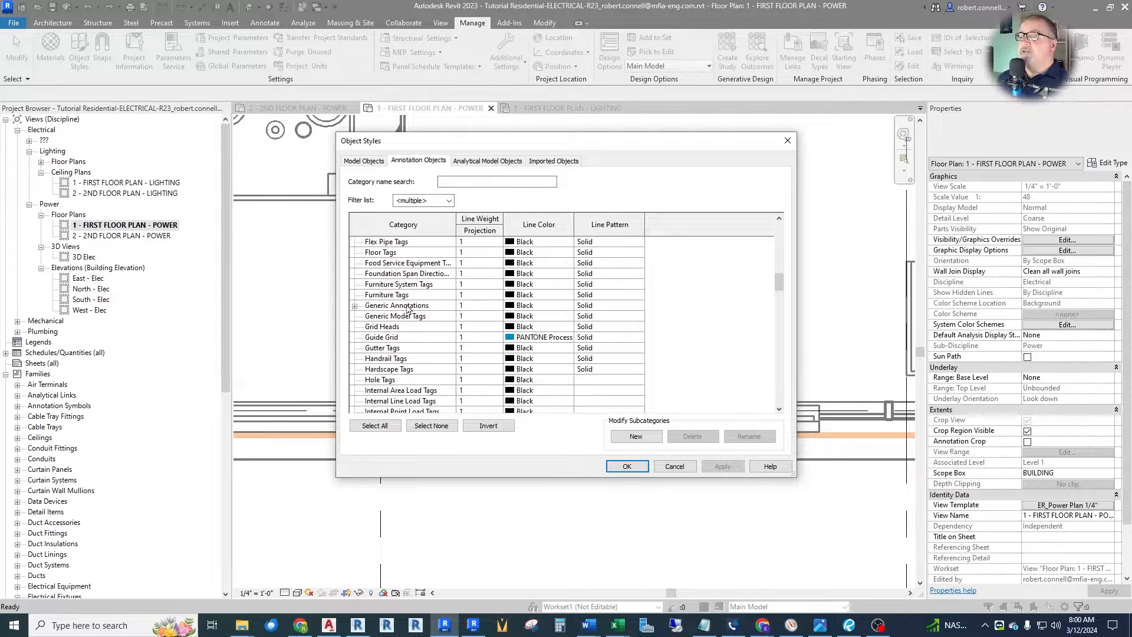
{"action": "left_click", "coordinate": [498, 310]}
{"action": "left_click", "coordinate": [497, 307]}
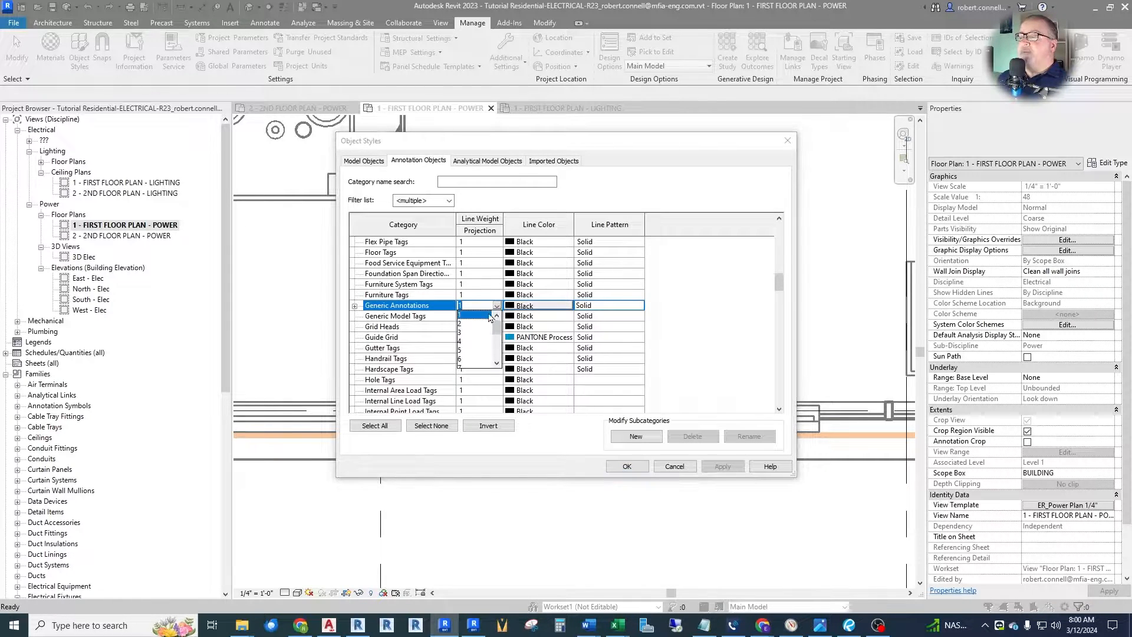
{"action": "left_click", "coordinate": [465, 342]}
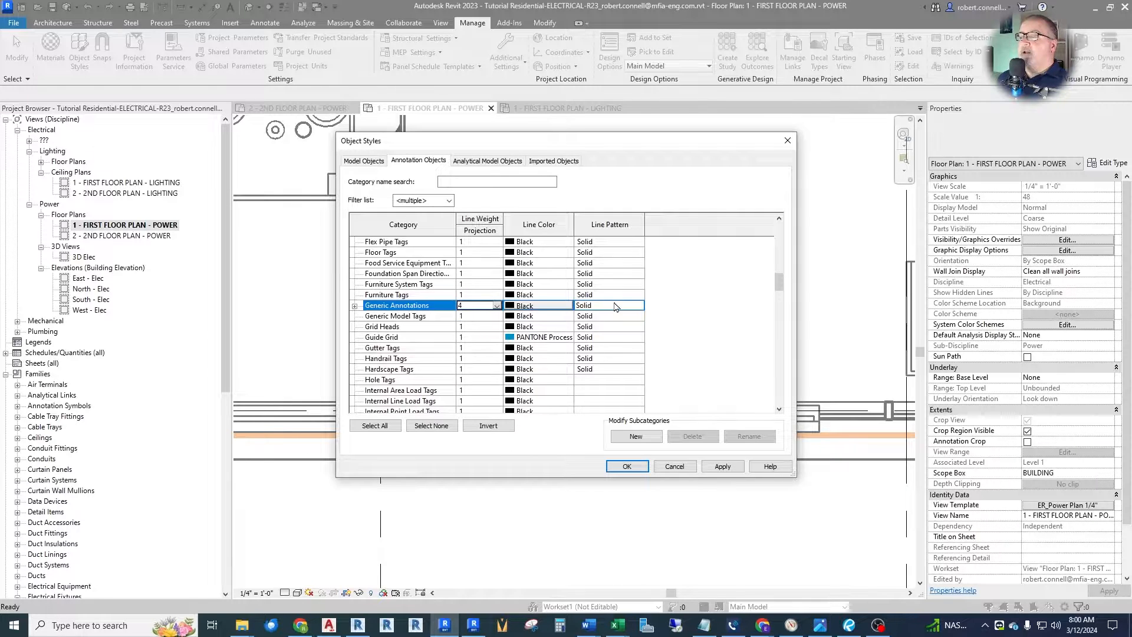
{"action": "left_click", "coordinate": [723, 466]}
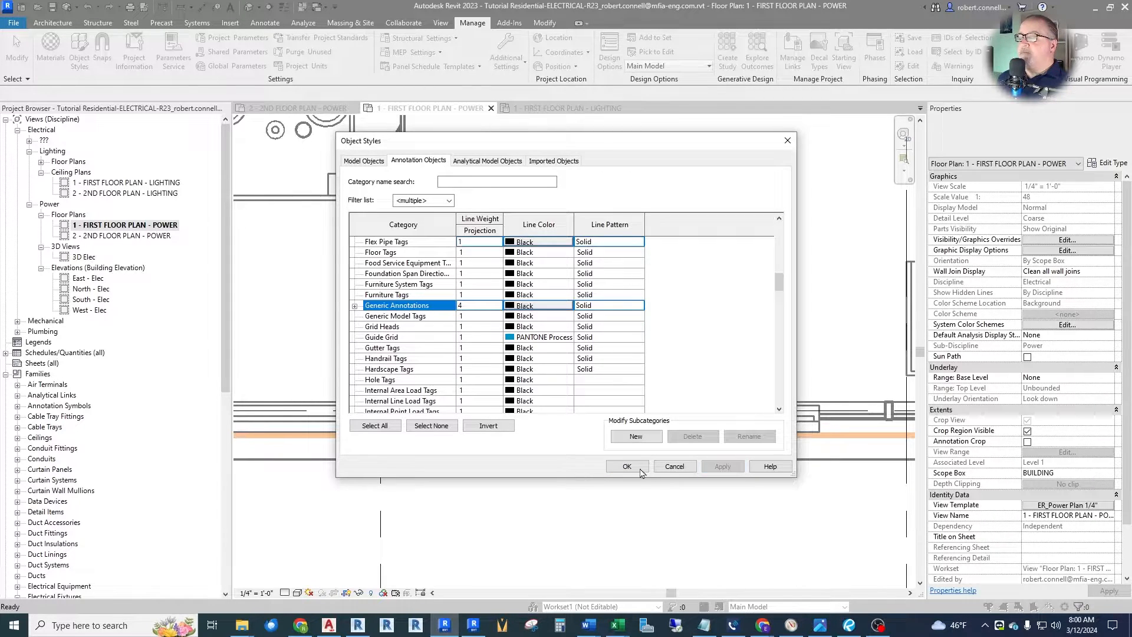
{"action": "left_click", "coordinate": [644, 466]}
Examine the duplex receptacle symbol's line weight against the linked background, and look over the Kitchen & Dining island and cooktop counter.
{"action": "scroll", "coordinate": [469, 385], "scroll_direction": "up", "scroll_amount": 5}
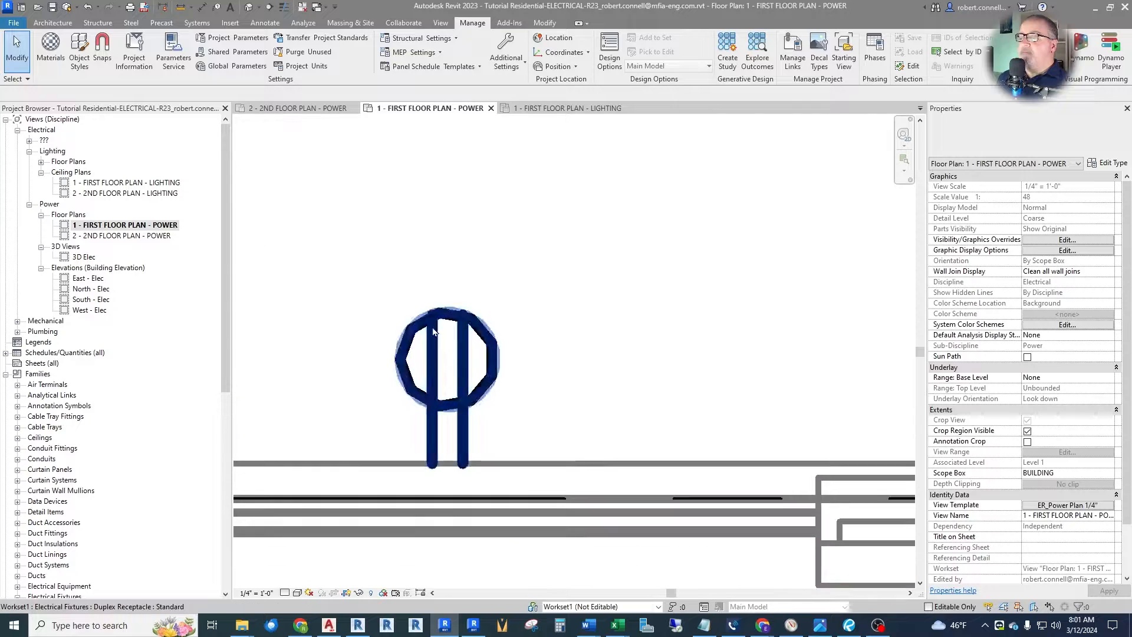
{"action": "scroll", "coordinate": [499, 338], "scroll_direction": "down", "scroll_amount": 6}
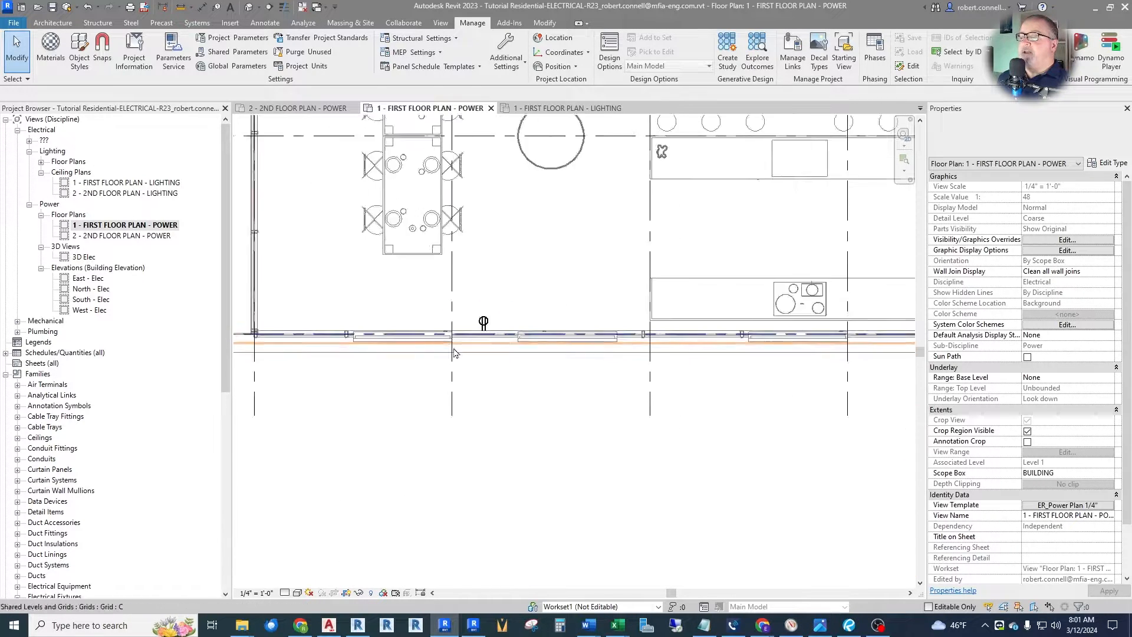
{"action": "scroll", "coordinate": [488, 409], "scroll_direction": "up", "scroll_amount": 4}
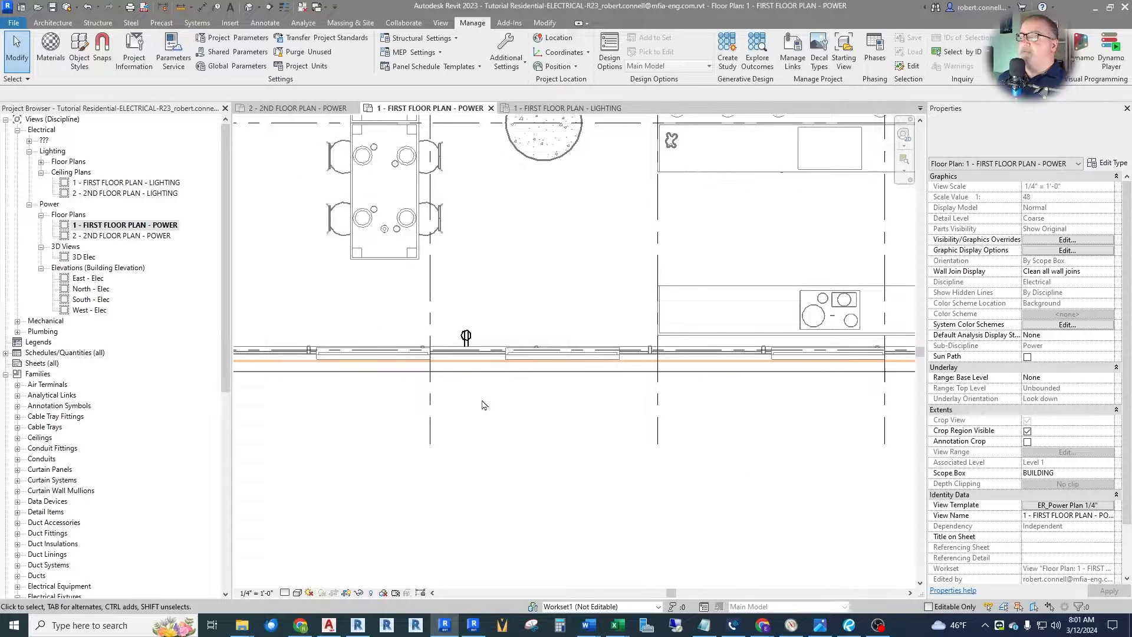
{"action": "scroll", "coordinate": [470, 370], "scroll_direction": "down", "scroll_amount": 2}
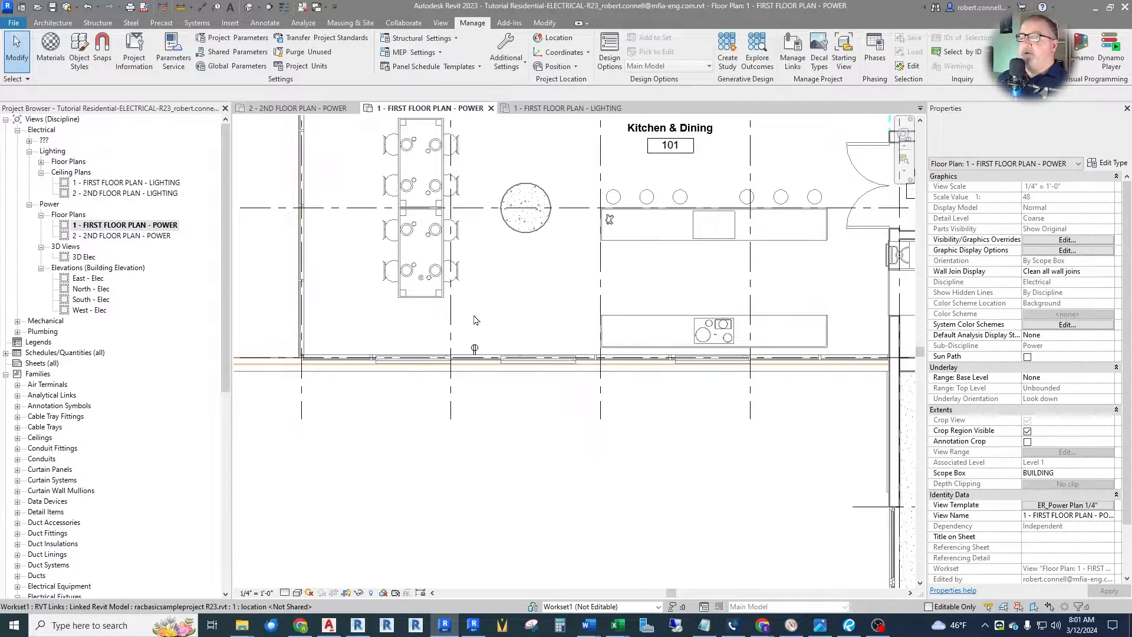
{"action": "scroll", "coordinate": [547, 342], "scroll_direction": "up", "scroll_amount": 2}
{"action": "scroll", "coordinate": [527, 338], "scroll_direction": "down", "scroll_amount": 2}
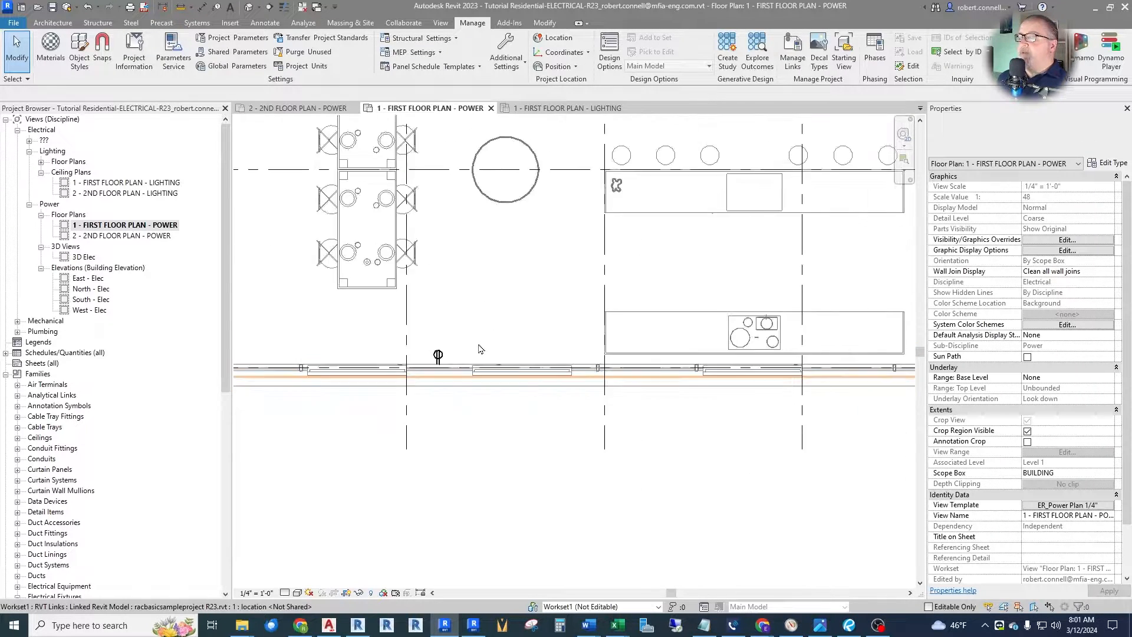
{"action": "scroll", "coordinate": [520, 370], "scroll_direction": "down", "scroll_amount": 2}
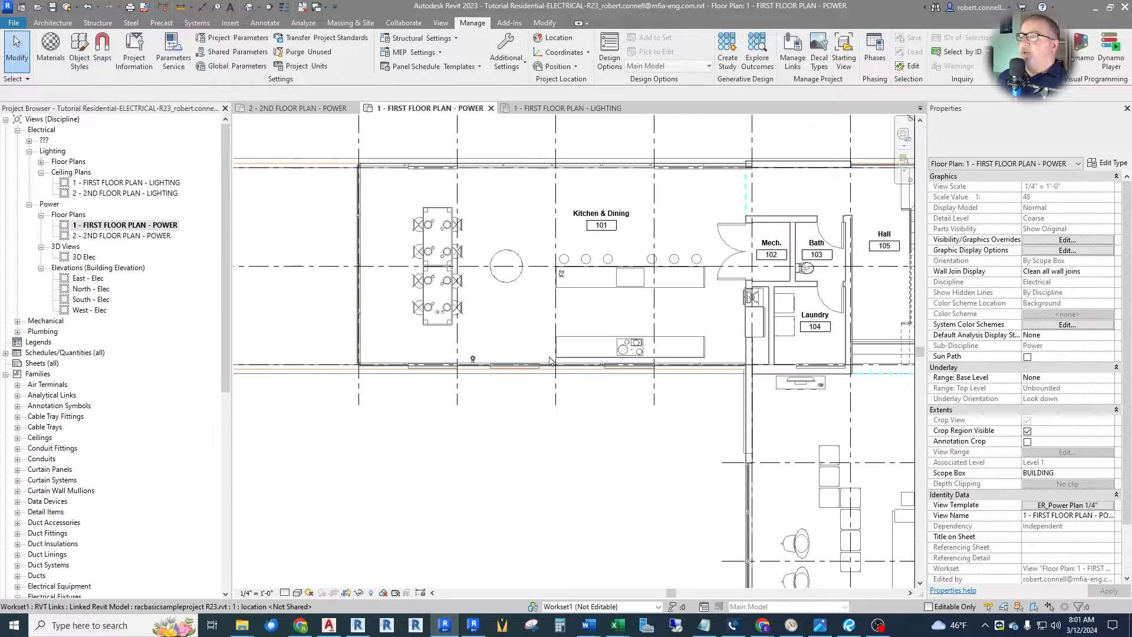
{"action": "scroll", "coordinate": [587, 219], "scroll_direction": "up", "scroll_amount": 2}
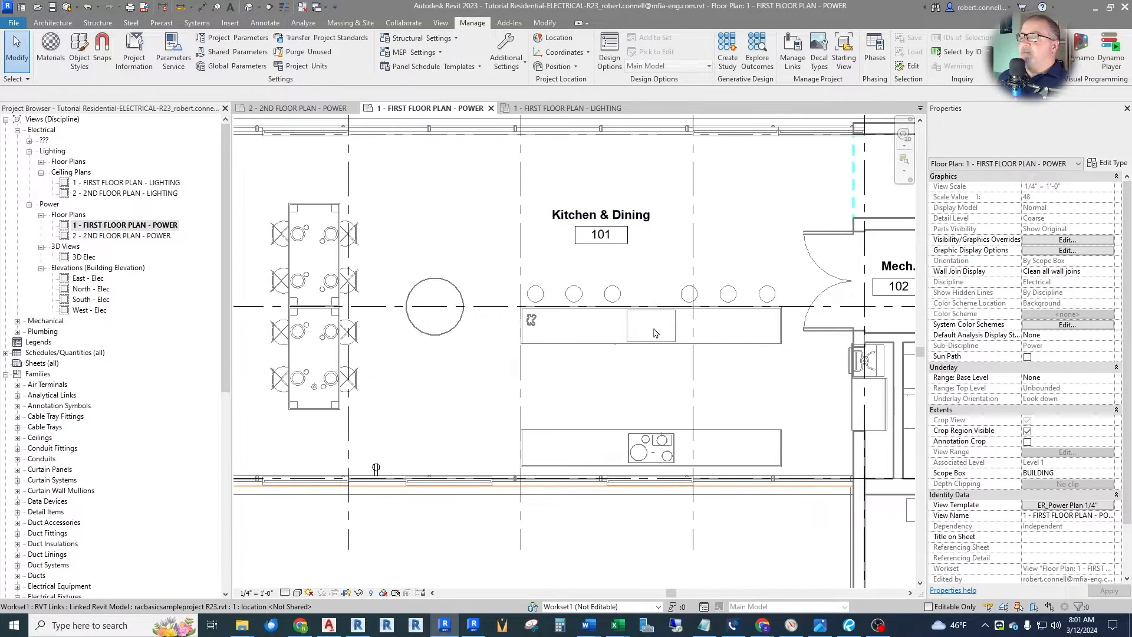
{"action": "scroll", "coordinate": [644, 177], "scroll_direction": "down", "scroll_amount": 1}
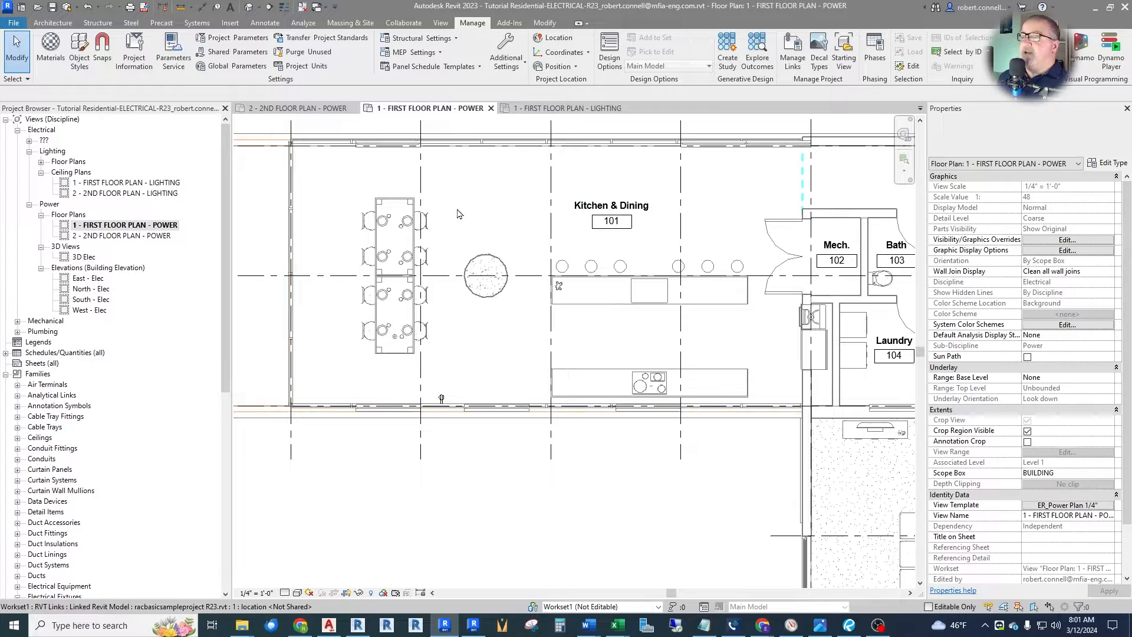
{"action": "scroll", "coordinate": [526, 397], "scroll_direction": "up", "scroll_amount": 2}
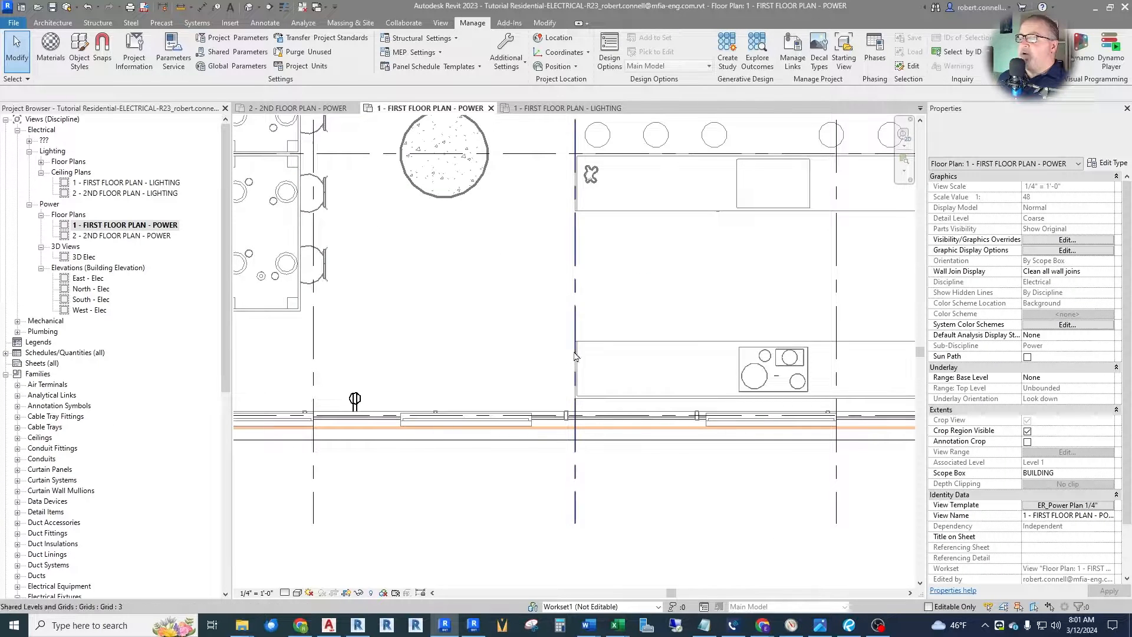
{"action": "scroll", "coordinate": [578, 353], "scroll_direction": "down", "scroll_amount": 1}
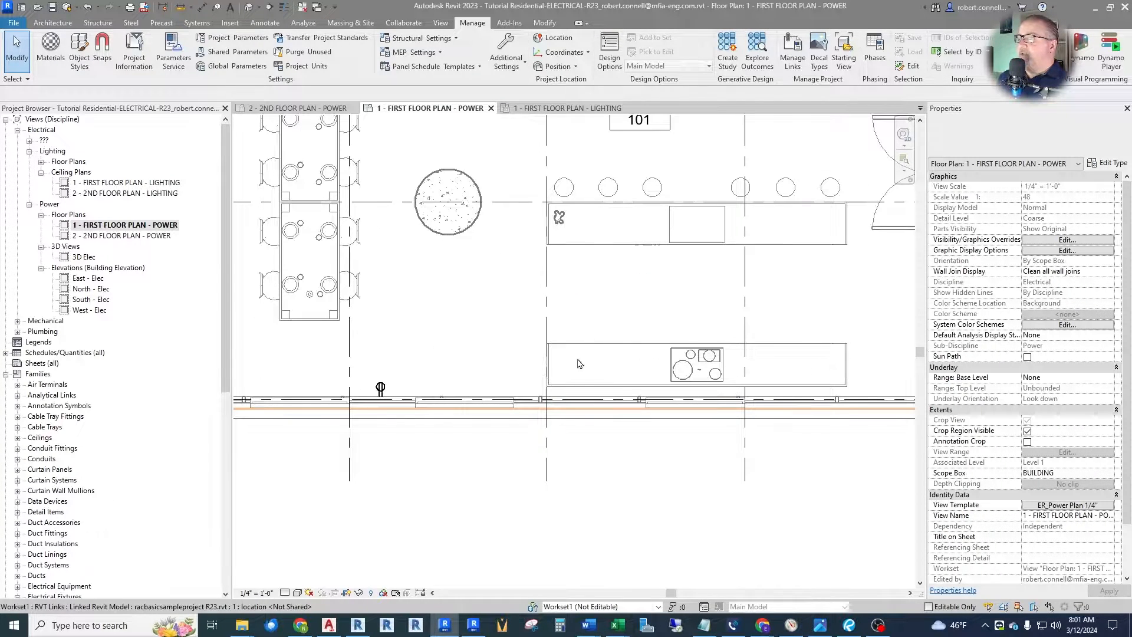
{"action": "scroll", "coordinate": [604, 389], "scroll_direction": "up", "scroll_amount": 2}
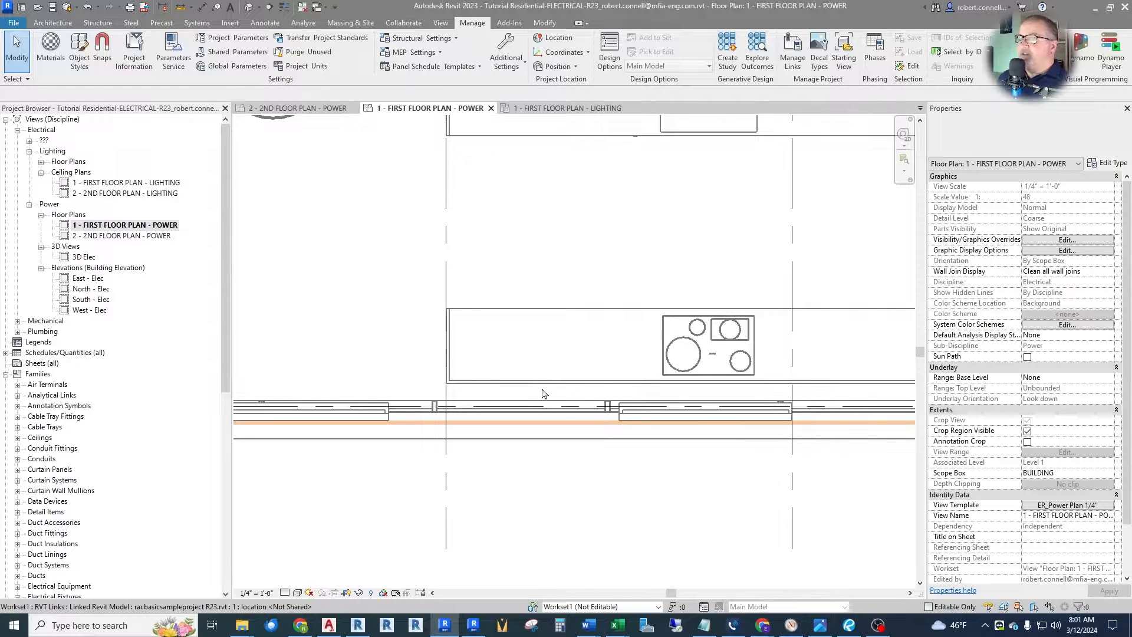
Look over the Kitchen & Dining cooktop counter and the window wall behind it, including the duplex receptacle's spot on that wall.
{"action": "scroll", "coordinate": [502, 385], "scroll_direction": "down", "scroll_amount": 3}
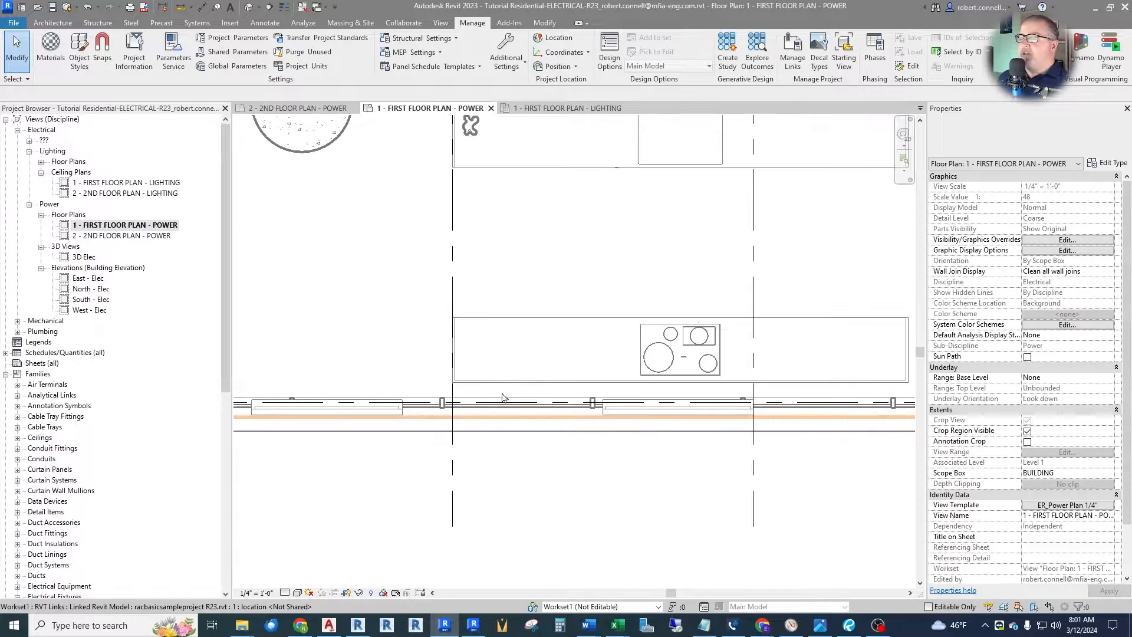
{"action": "scroll", "coordinate": [649, 374], "scroll_direction": "up", "scroll_amount": 1}
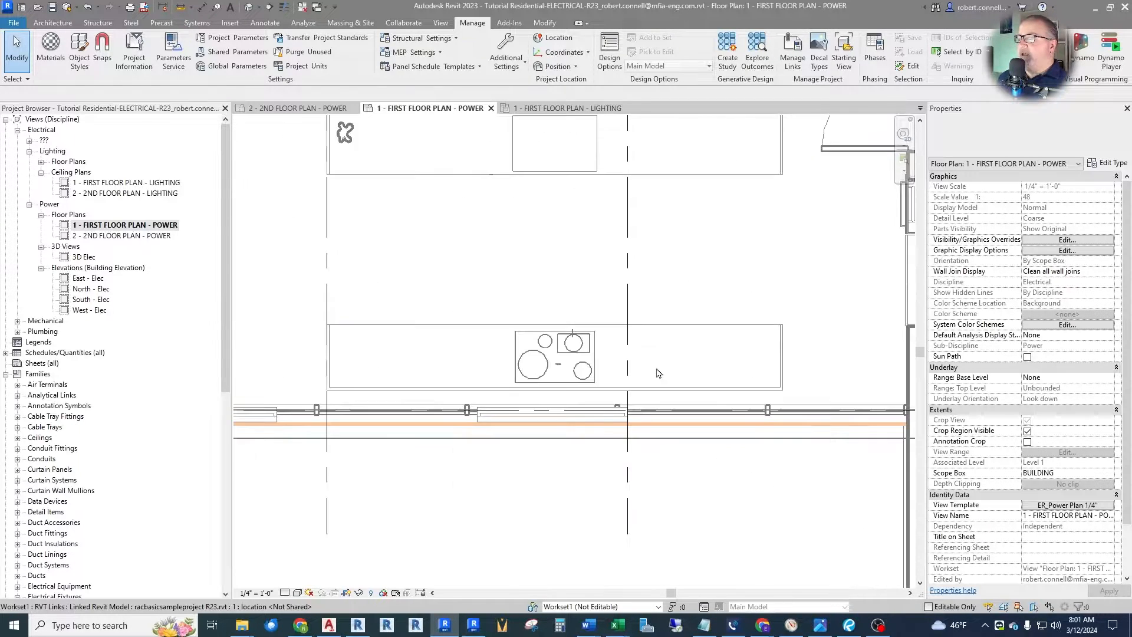
{"action": "scroll", "coordinate": [634, 374], "scroll_direction": "down", "scroll_amount": 1}
{"action": "scroll", "coordinate": [511, 366], "scroll_direction": "up", "scroll_amount": 1}
{"action": "scroll", "coordinate": [510, 366], "scroll_direction": "down", "scroll_amount": 1}
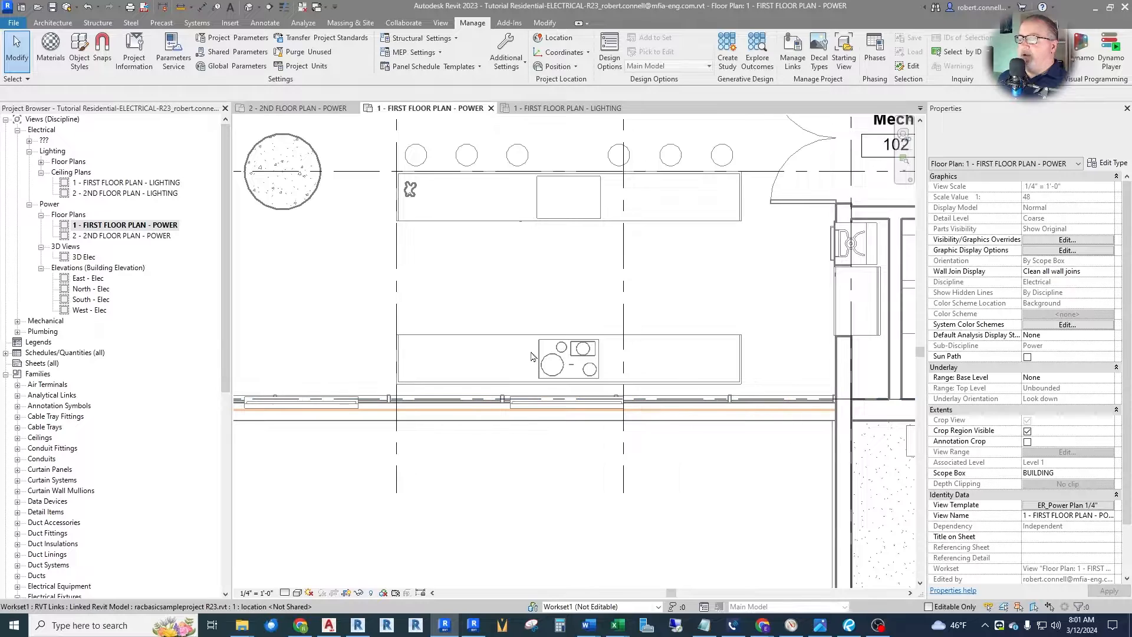
{"action": "scroll", "coordinate": [495, 360], "scroll_direction": "down", "scroll_amount": 3}
{"action": "scroll", "coordinate": [499, 355], "scroll_direction": "up", "scroll_amount": 4}
{"action": "scroll", "coordinate": [499, 355], "scroll_direction": "down", "scroll_amount": 2}
{"action": "scroll", "coordinate": [457, 351], "scroll_direction": "up", "scroll_amount": 2}
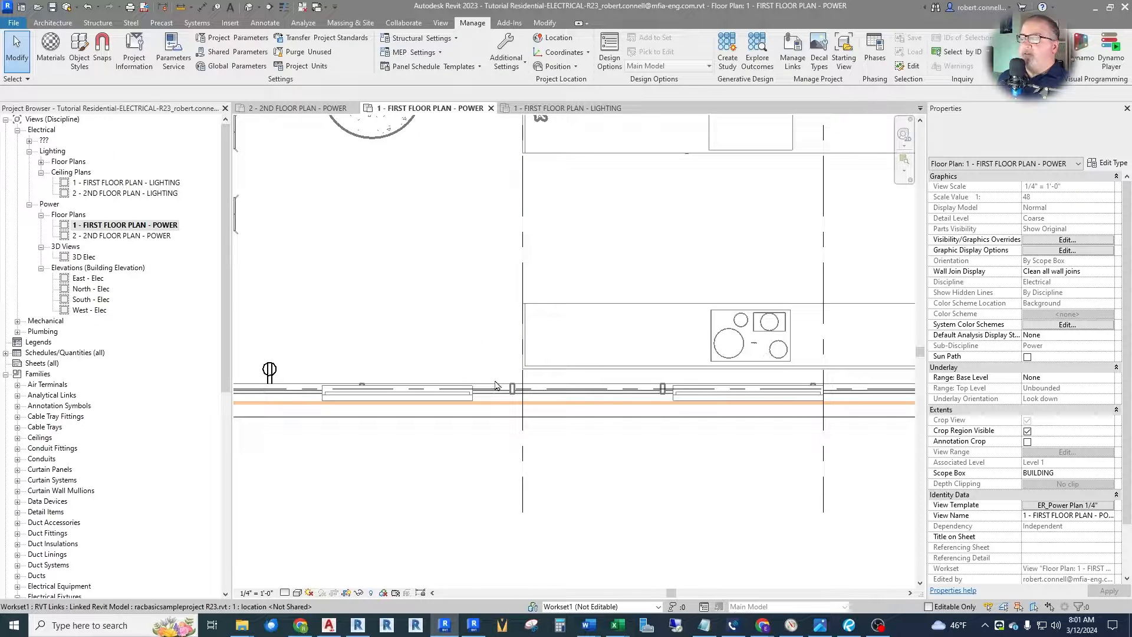
Add an aligned dimension between grid 3 at the counter's end and the duplex receptacle on the window wall.
{"action": "left_click", "coordinate": [202, 6]}
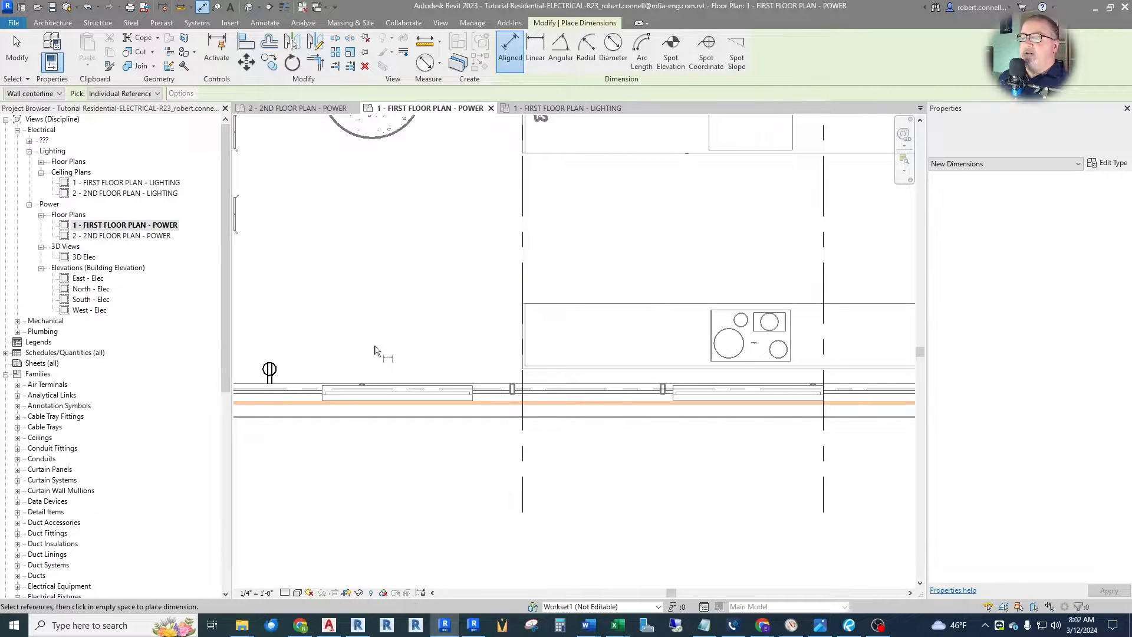
{"action": "left_click", "coordinate": [522, 359]}
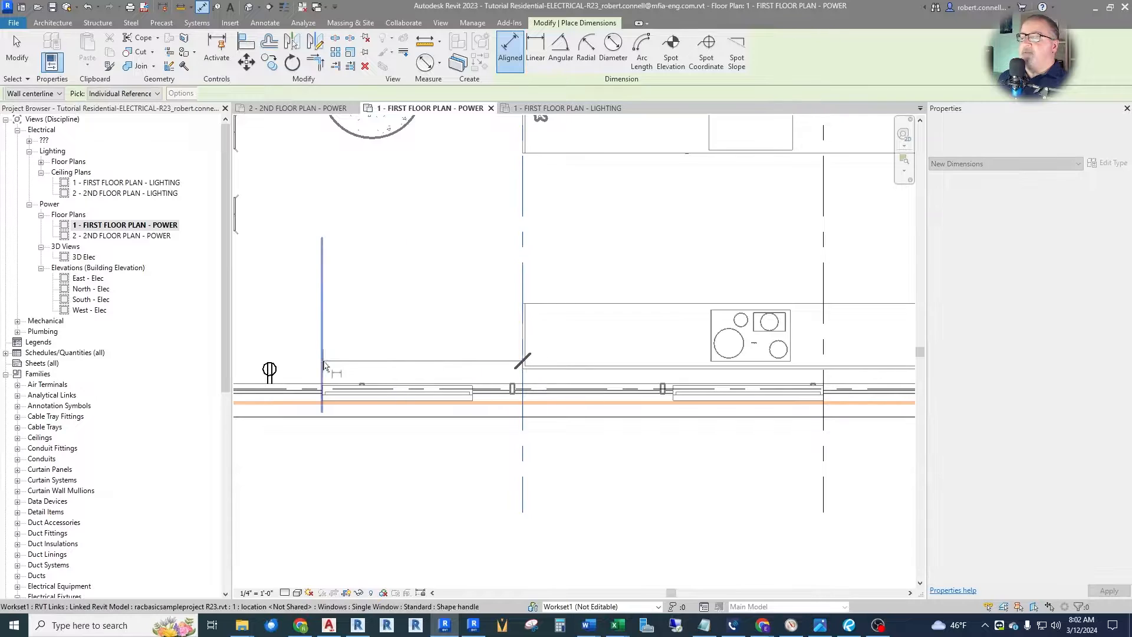
{"action": "left_click", "coordinate": [269, 369]}
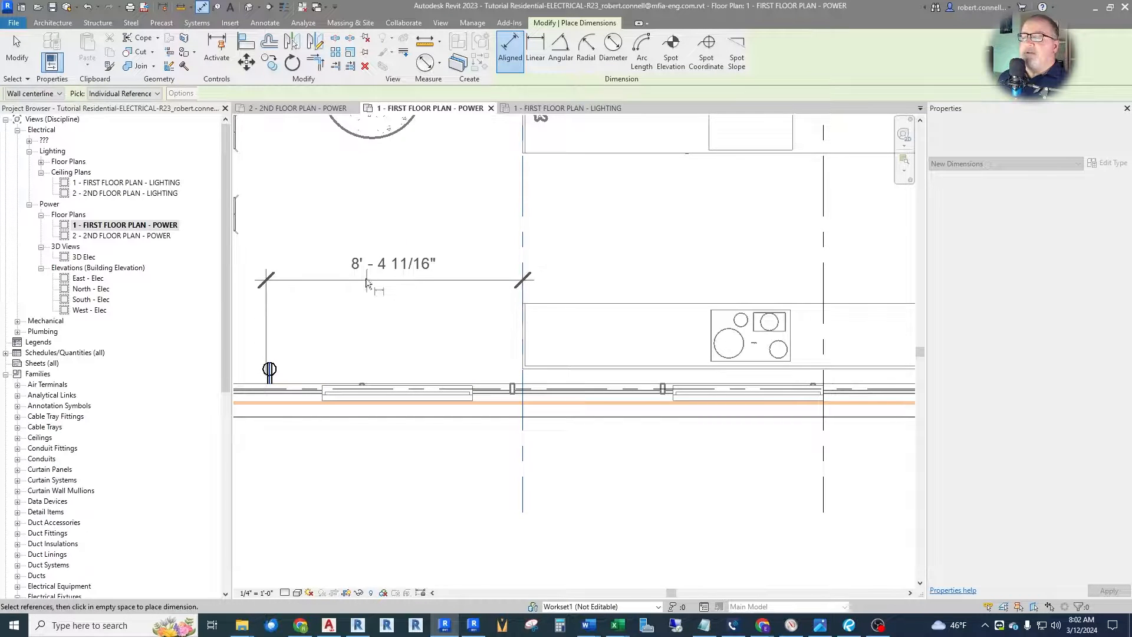
{"action": "left_click", "coordinate": [389, 278]}
{"action": "key", "text": "Escape"}
{"action": "key", "text": "Escape"}
Move the duplex receptacle along the window wall to about 5' 8" from grid 3 and delete the dimension.
{"action": "left_click_drag", "start_coordinate": [272, 372], "coordinate": [355, 375]}
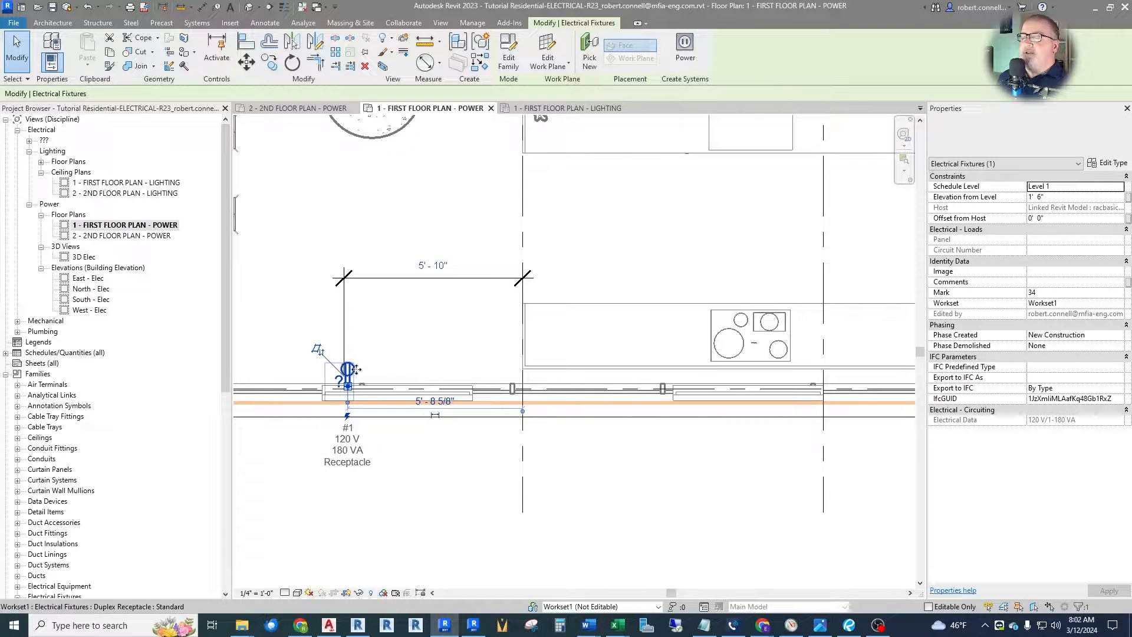
{"action": "left_click_drag", "start_coordinate": [362, 369], "coordinate": [368, 369]}
{"action": "key", "text": "Escape"}
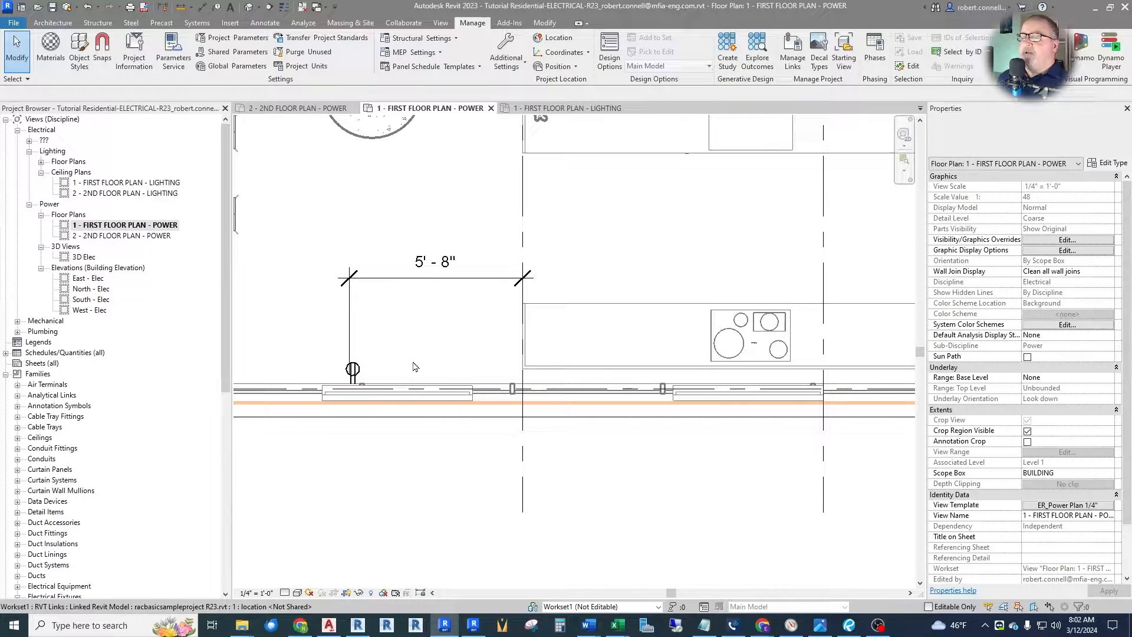
{"action": "left_click", "coordinate": [443, 293]}
{"action": "key", "text": "Delete"}
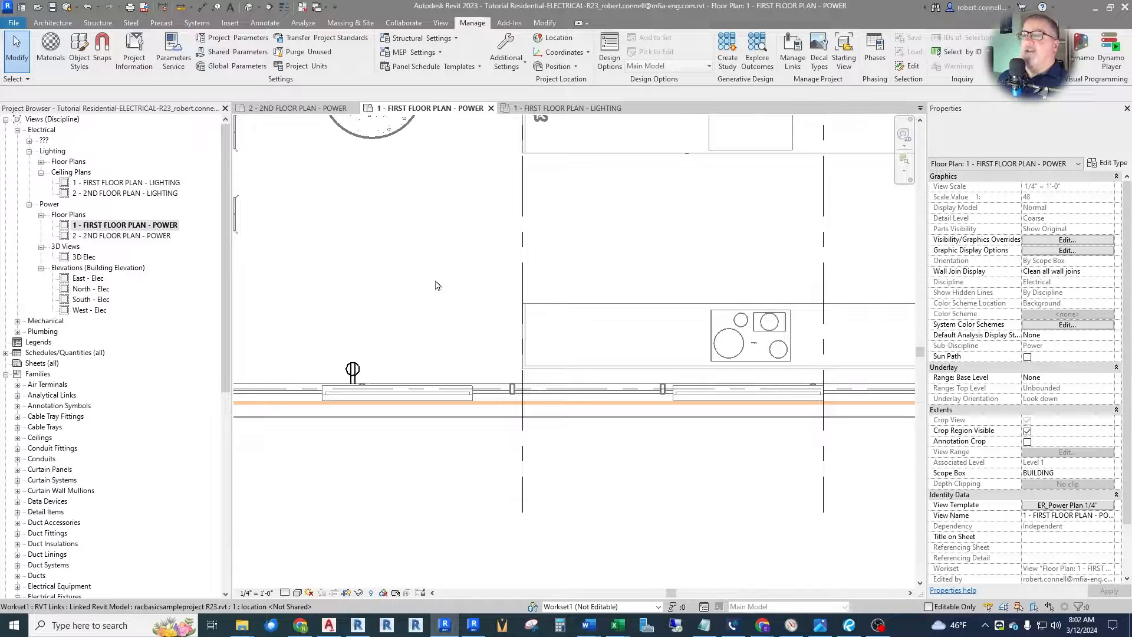
Draw a horizontal thin-line detail line from the cooktop counter's end to a point above the duplex receptacle.
{"action": "left_click", "coordinate": [265, 22]}
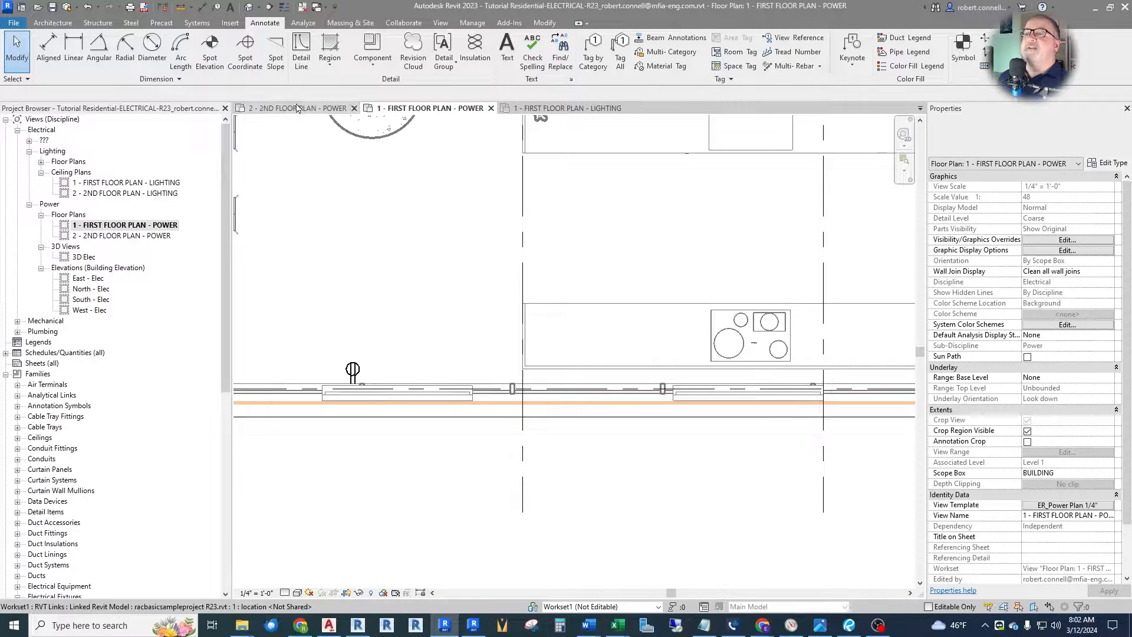
{"action": "left_click", "coordinate": [300, 50]}
{"action": "left_click", "coordinate": [468, 358]}
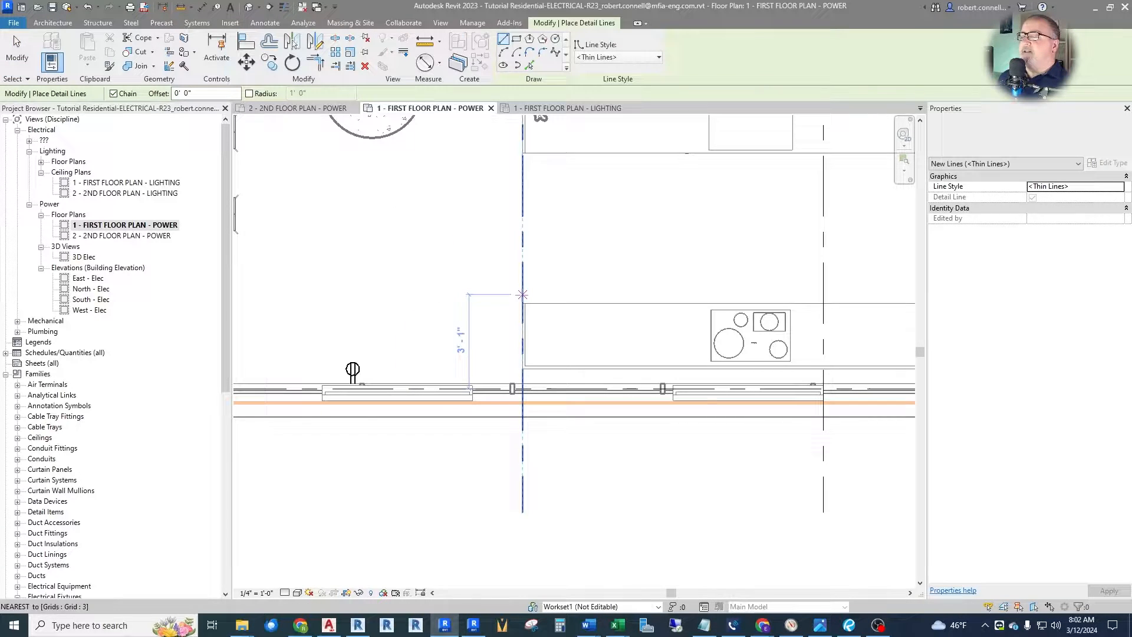
{"action": "left_click", "coordinate": [522, 358]}
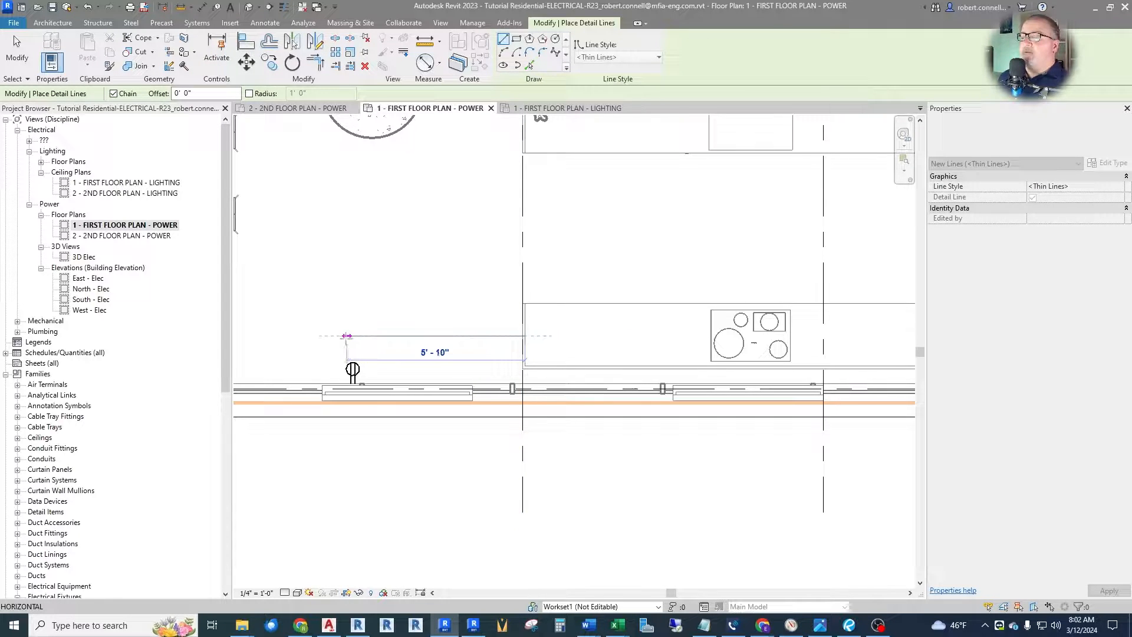
{"action": "left_click", "coordinate": [352, 335]}
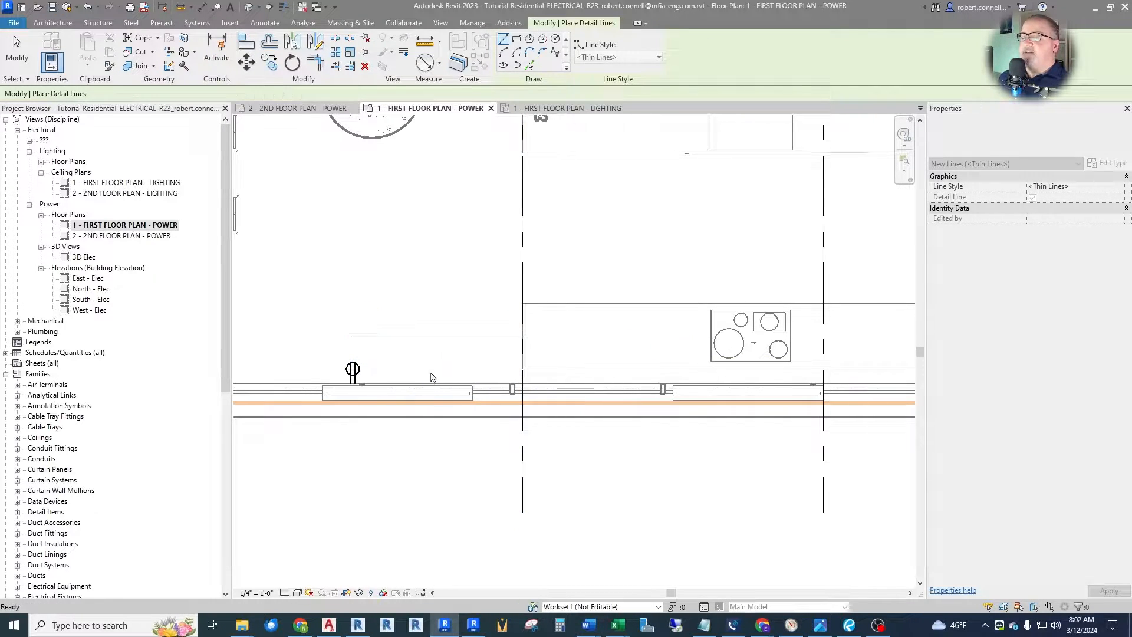
{"action": "key", "text": "Escape"}
{"action": "key", "text": "Escape"}
Examine how the duplex receptacle symbol lines up with the end of the detail line, and select the line.
{"action": "scroll", "coordinate": [305, 381], "scroll_direction": "up", "scroll_amount": 2}
{"action": "scroll", "coordinate": [306, 381], "scroll_direction": "up", "scroll_amount": 1}
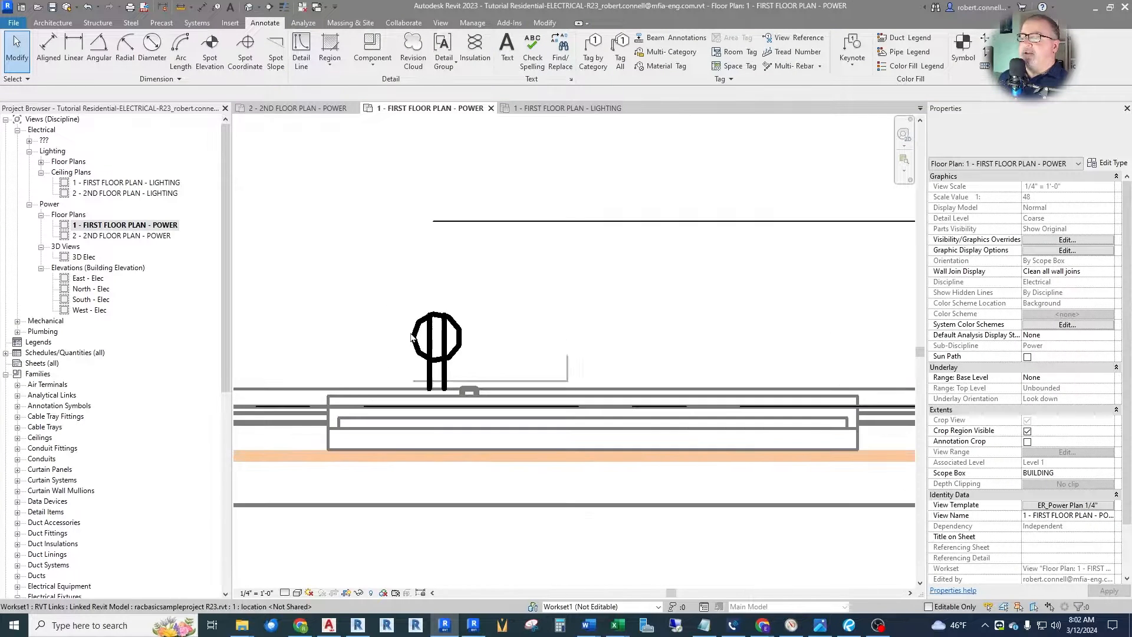
{"action": "scroll", "coordinate": [442, 339], "scroll_direction": "down", "scroll_amount": 3}
{"action": "scroll", "coordinate": [479, 352], "scroll_direction": "down", "scroll_amount": 1}
{"action": "scroll", "coordinate": [480, 360], "scroll_direction": "up", "scroll_amount": 1}
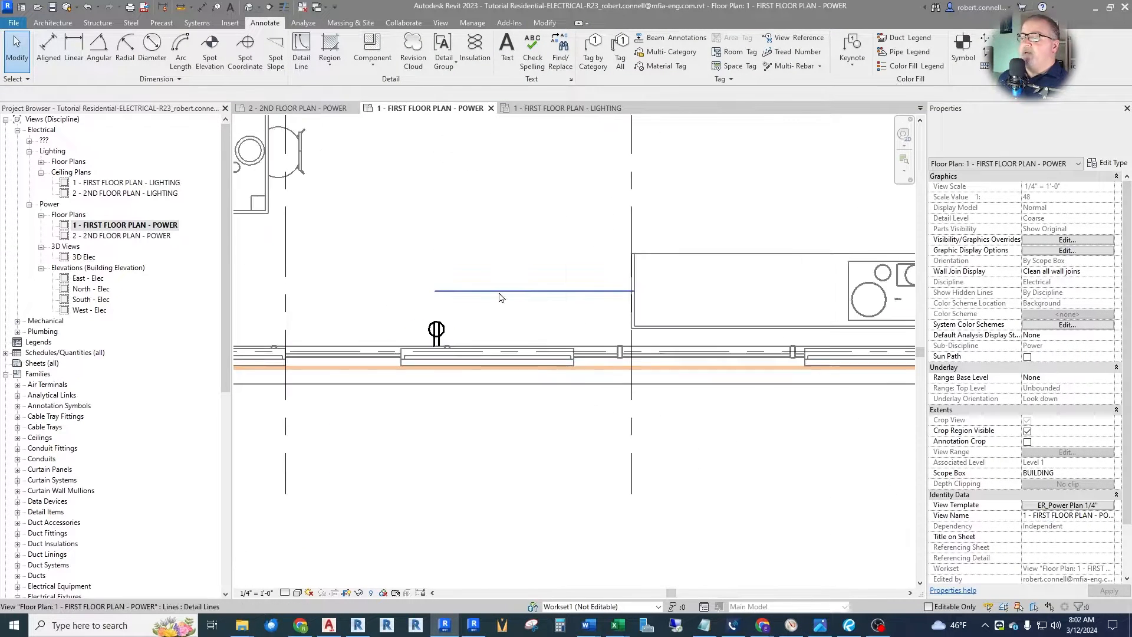
{"action": "left_click", "coordinate": [500, 291]}
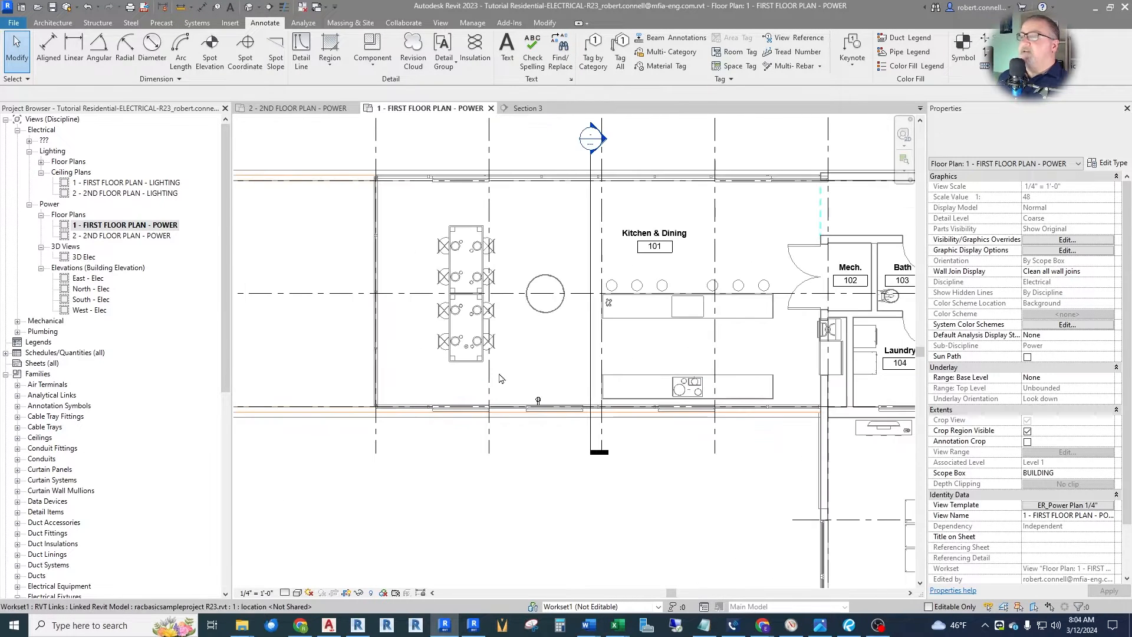
Cut a horizontal section facing the Kitchen & Dining window wall, from beyond grid 7 to beyond grid 1, and open its view.
{"action": "left_click", "coordinate": [271, 10]}
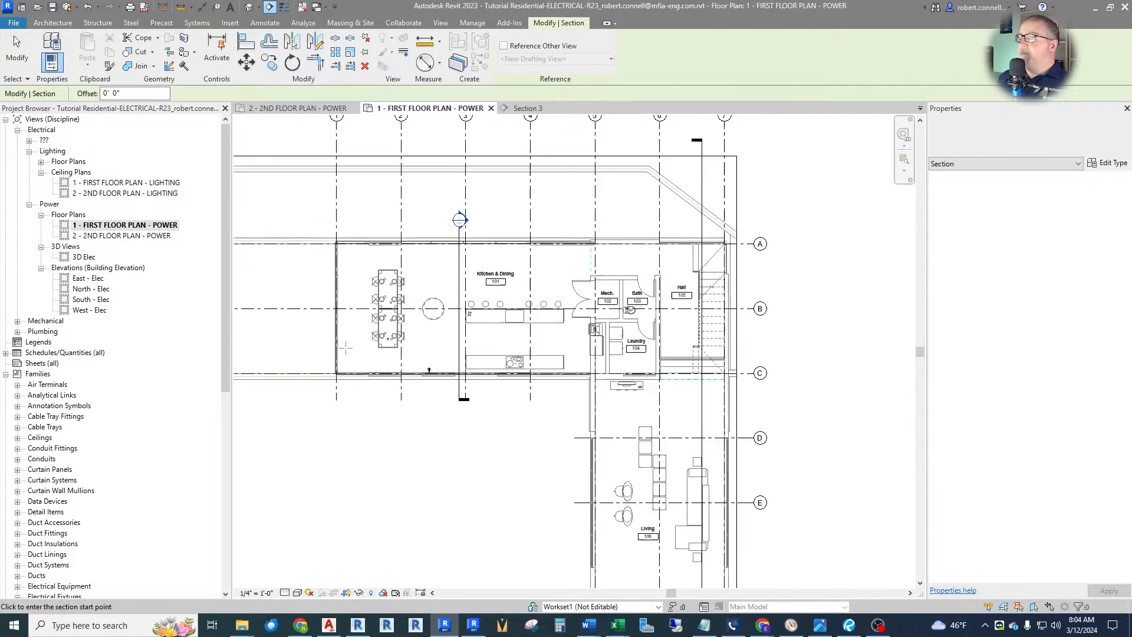
{"action": "left_click", "coordinate": [696, 362]}
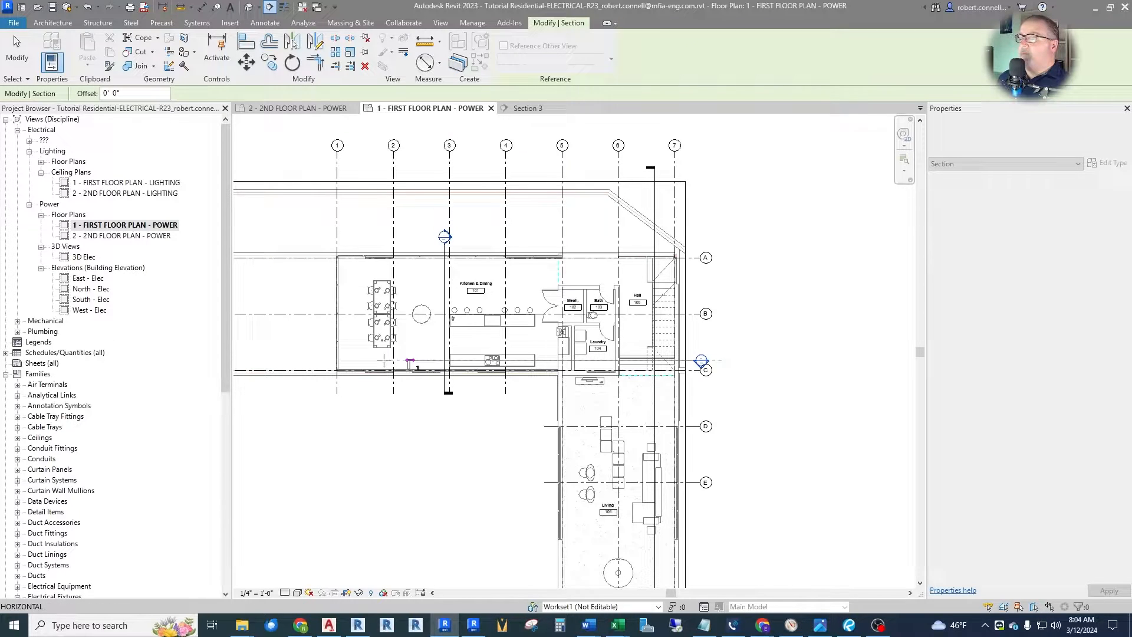
{"action": "left_click", "coordinate": [309, 363]}
{"action": "key", "text": "Escape"}
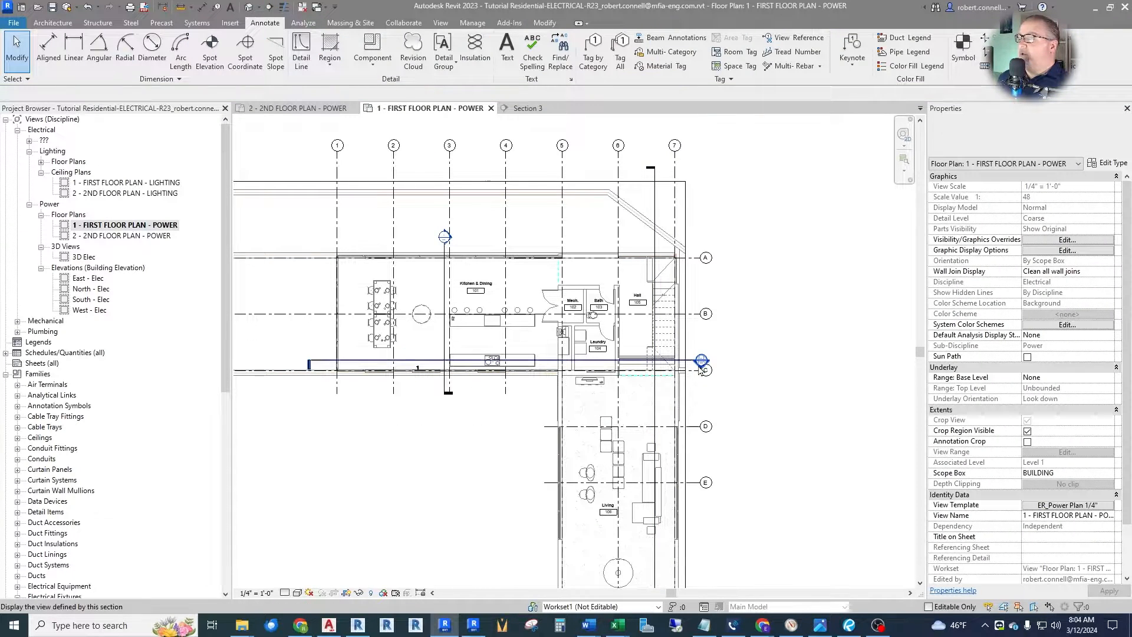
{"action": "double_click", "coordinate": [699, 363]}
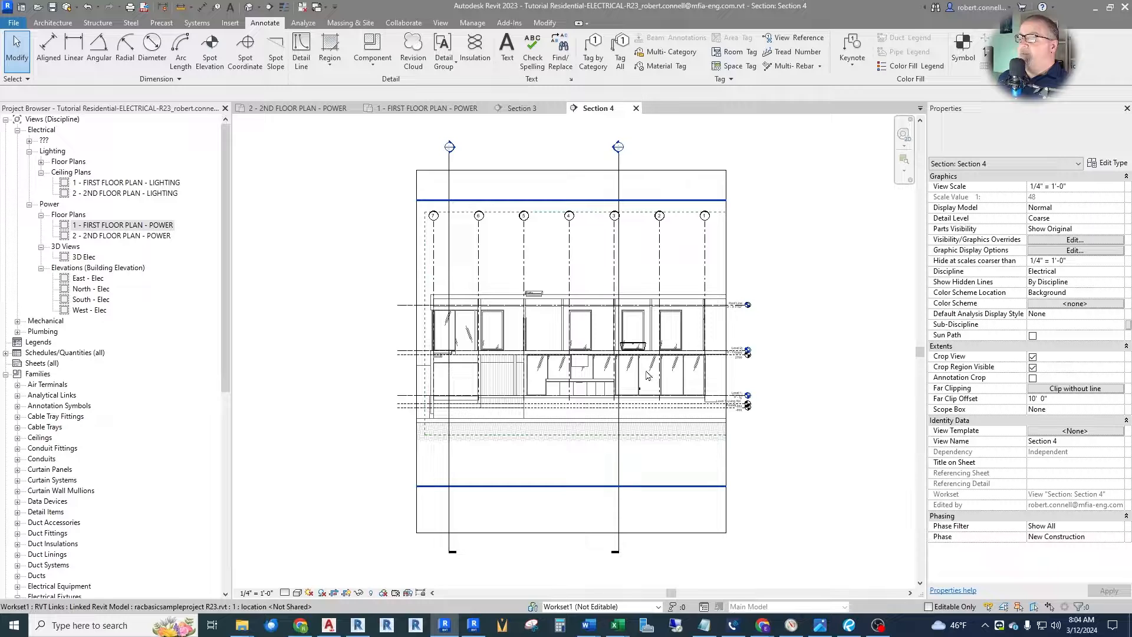
Set the discipline of Section 4 to Coordination and examine the receptacle's position against the Kitchen & Dining glazing mullions.
{"action": "key", "text": "ctrl+Tab"}
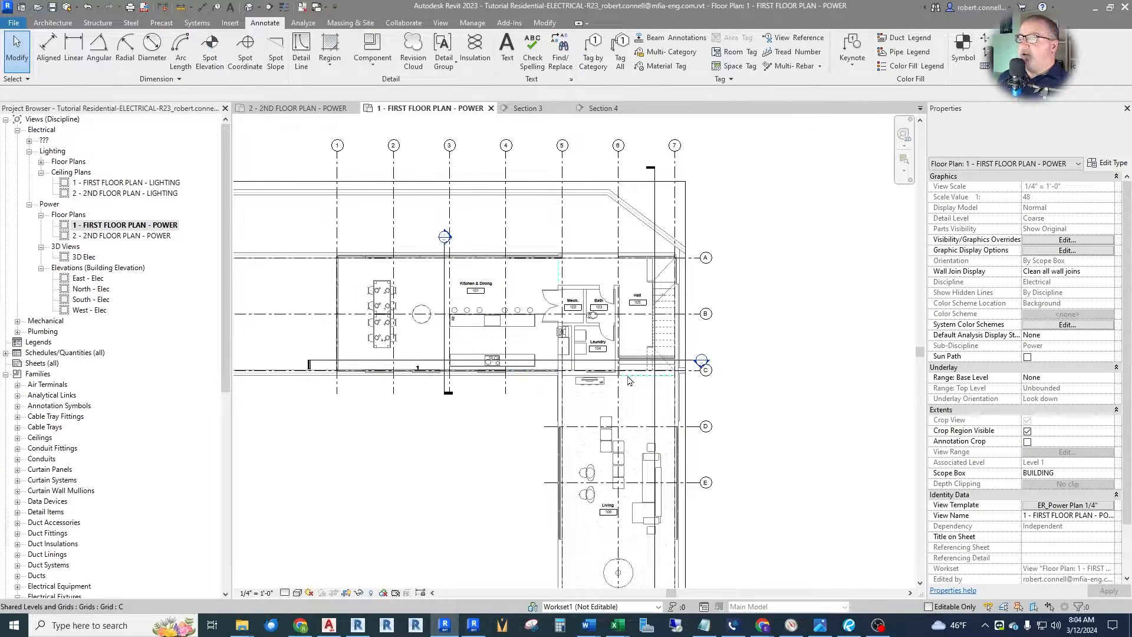
{"action": "left_click", "coordinate": [603, 108]}
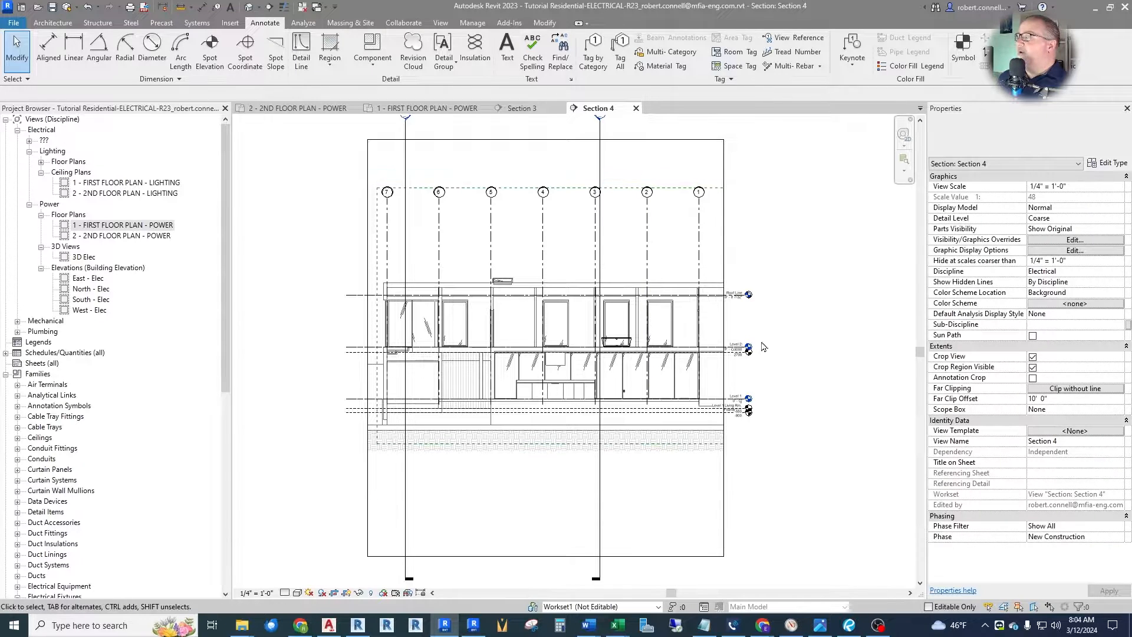
{"action": "left_click", "coordinate": [1120, 272]}
{"action": "left_click", "coordinate": [1052, 326]}
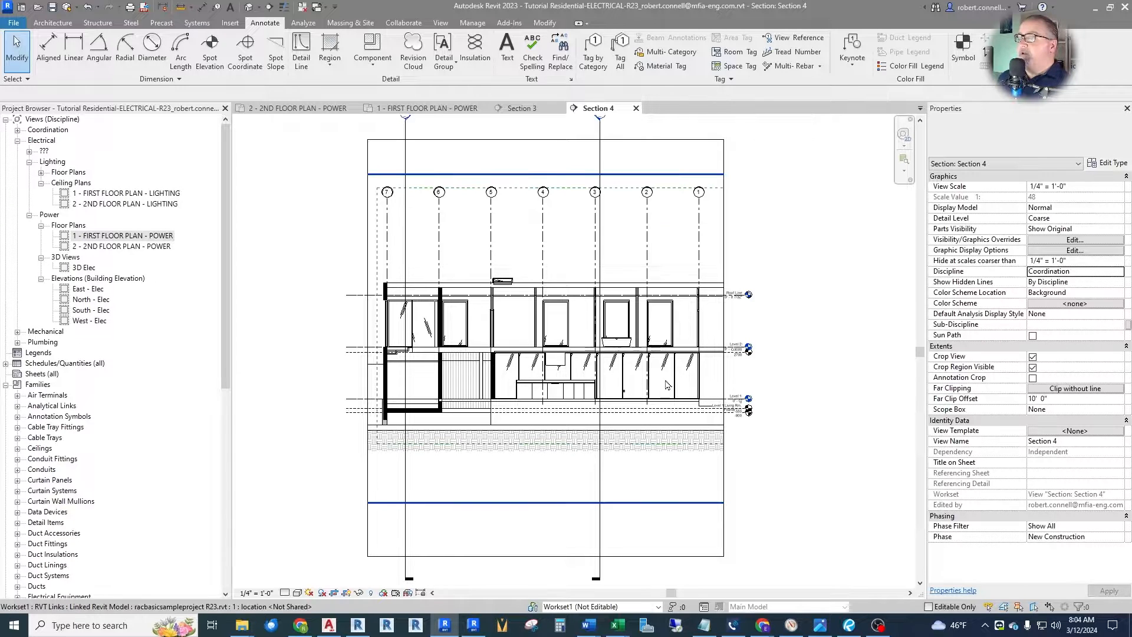
{"action": "scroll", "coordinate": [564, 315], "scroll_direction": "up", "scroll_amount": 5}
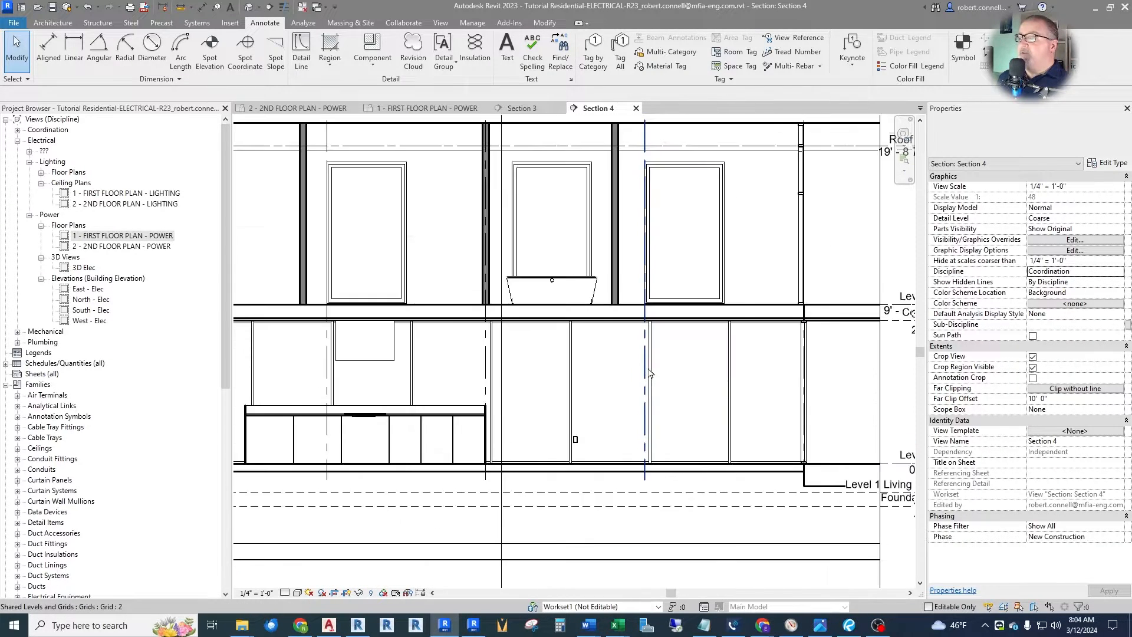
{"action": "scroll", "coordinate": [610, 394], "scroll_direction": "up", "scroll_amount": 2}
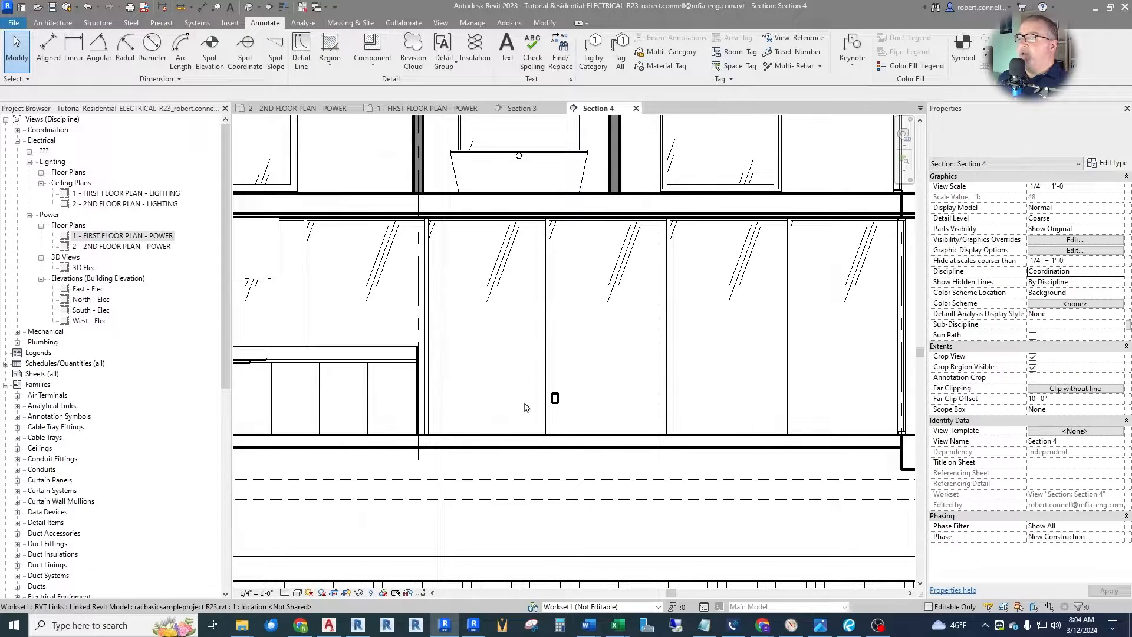
{"action": "scroll", "coordinate": [526, 407], "scroll_direction": "down", "scroll_amount": 1}
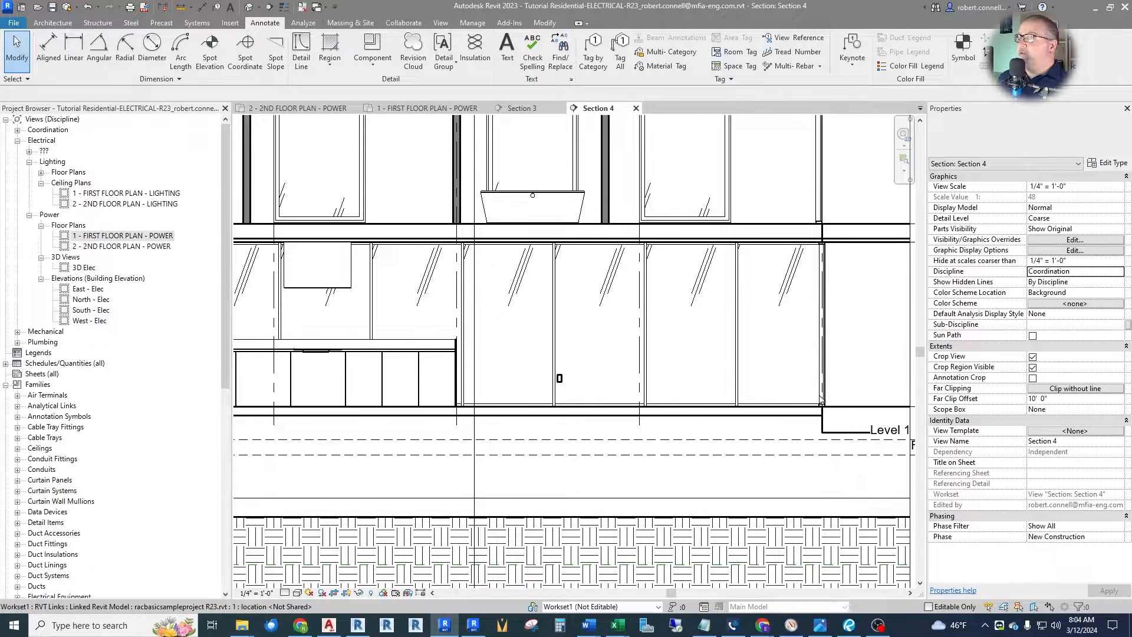
{"action": "scroll", "coordinate": [681, 313], "scroll_direction": "down", "scroll_amount": 2}
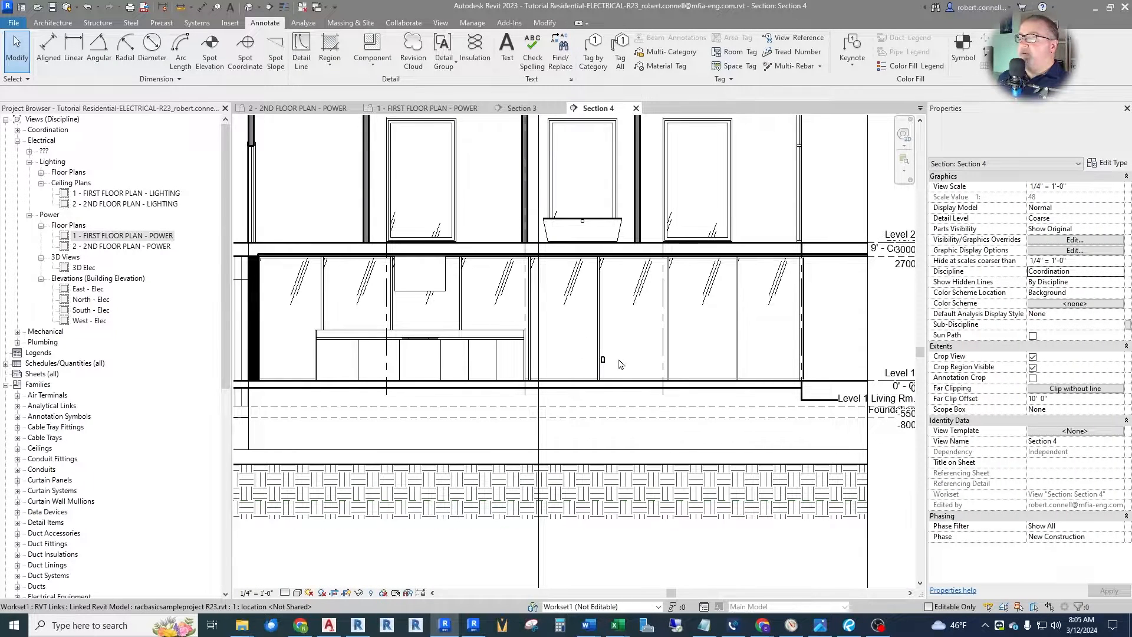
Return to the first floor power plan and examine the duplex receptacle's spot on the window wall and the surrounding rooms.
{"action": "left_click", "coordinate": [426, 108]}
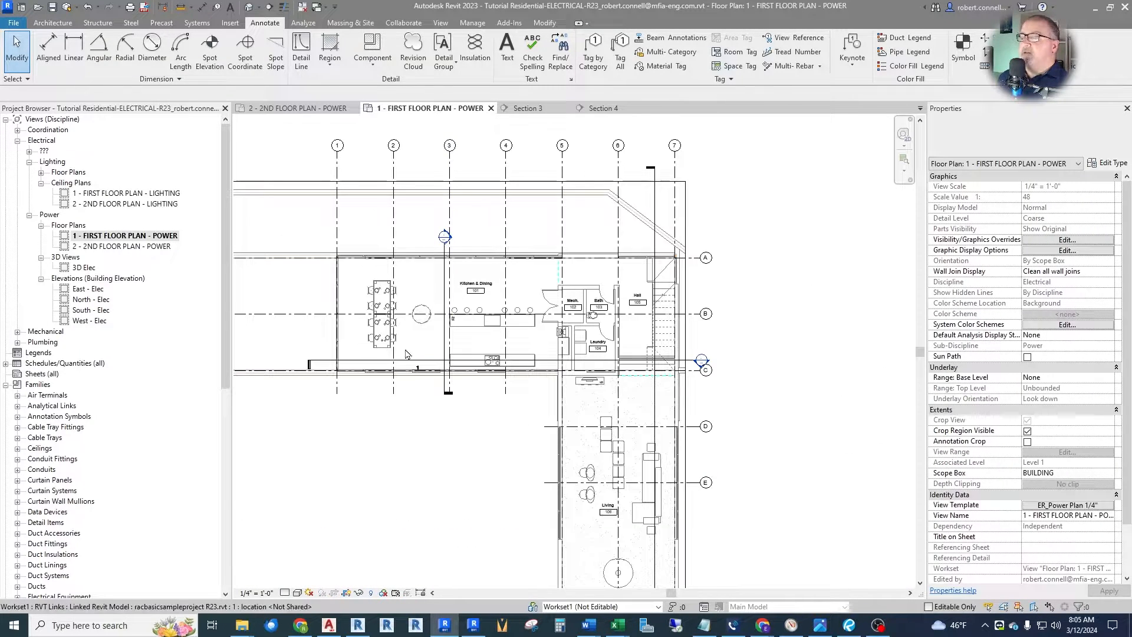
{"action": "scroll", "coordinate": [413, 368], "scroll_direction": "up", "scroll_amount": 5}
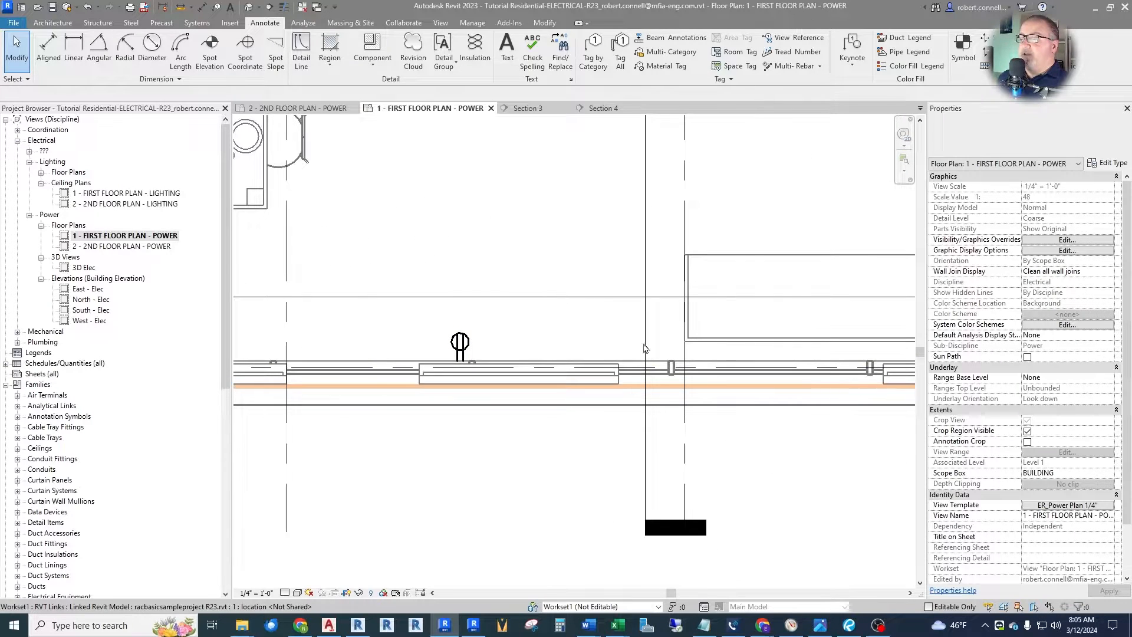
{"action": "scroll", "coordinate": [647, 364], "scroll_direction": "down", "scroll_amount": 2}
{"action": "scroll", "coordinate": [262, 249], "scroll_direction": "down", "scroll_amount": 4}
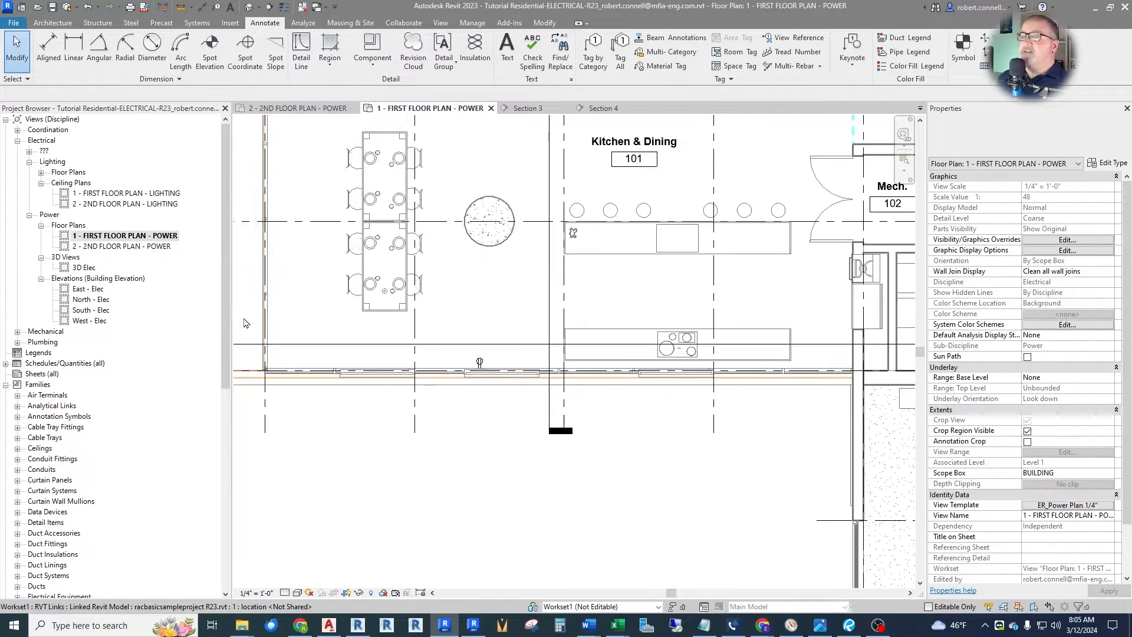
{"action": "scroll", "coordinate": [529, 254], "scroll_direction": "up", "scroll_amount": 2}
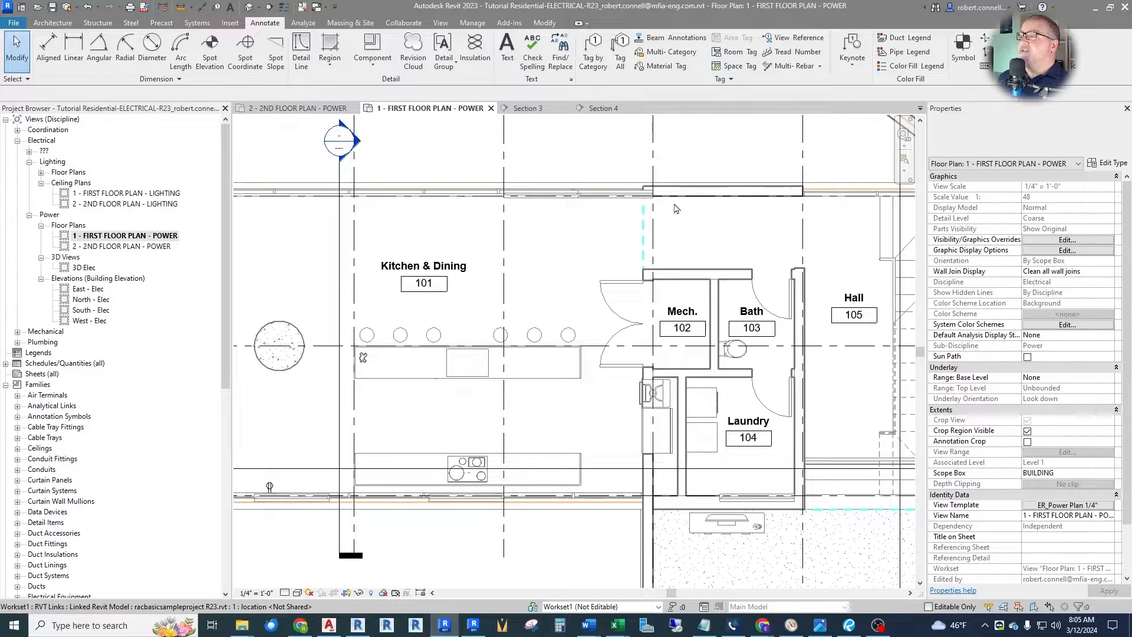
{"action": "scroll", "coordinate": [377, 384], "scroll_direction": "up", "scroll_amount": 3}
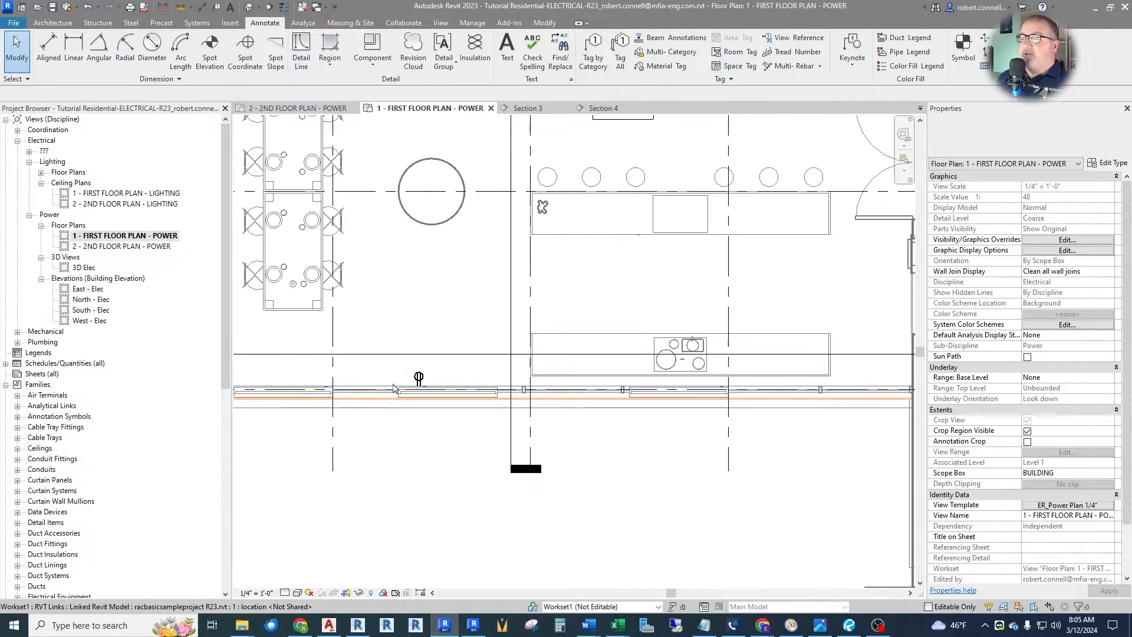
{"action": "scroll", "coordinate": [383, 379], "scroll_direction": "down", "scroll_amount": 2}
{"action": "scroll", "coordinate": [462, 364], "scroll_direction": "up", "scroll_amount": 3}
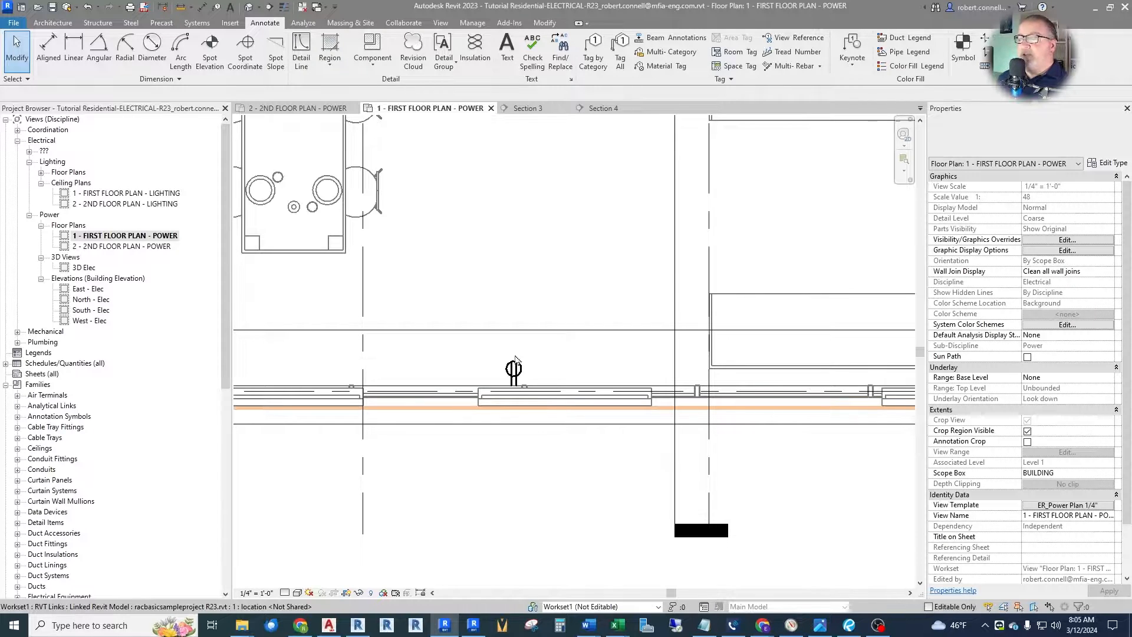
{"action": "scroll", "coordinate": [515, 358], "scroll_direction": "down", "scroll_amount": 2}
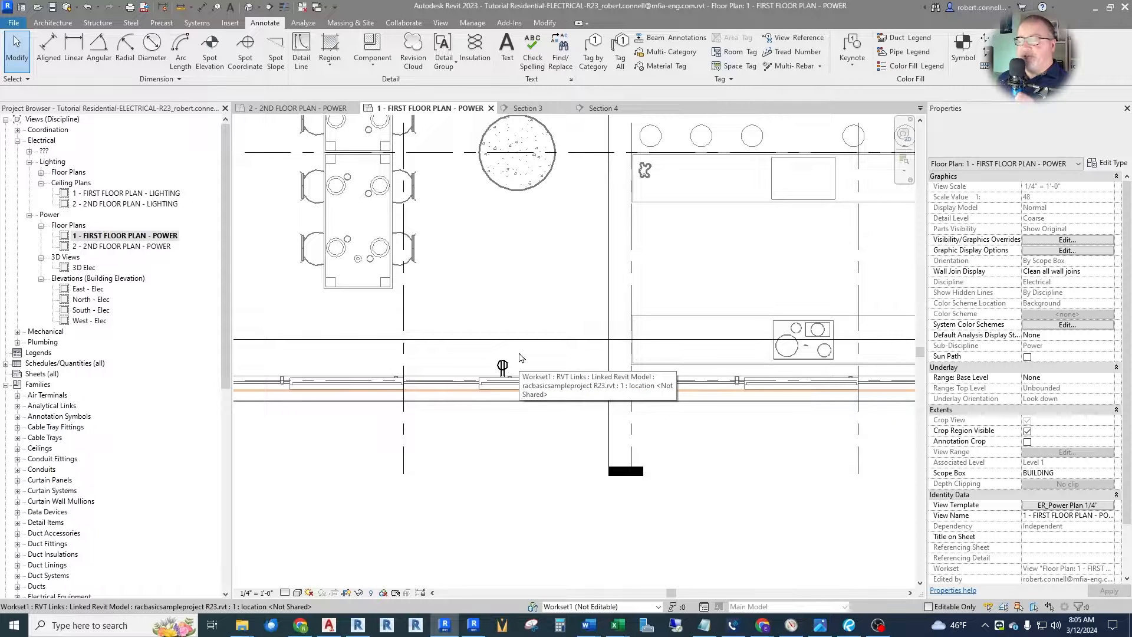
Open the Autodesk family library and look through the outlet and switch families under Electrical/Architectural.
{"action": "scroll", "coordinate": [521, 360], "scroll_direction": "up", "scroll_amount": 2}
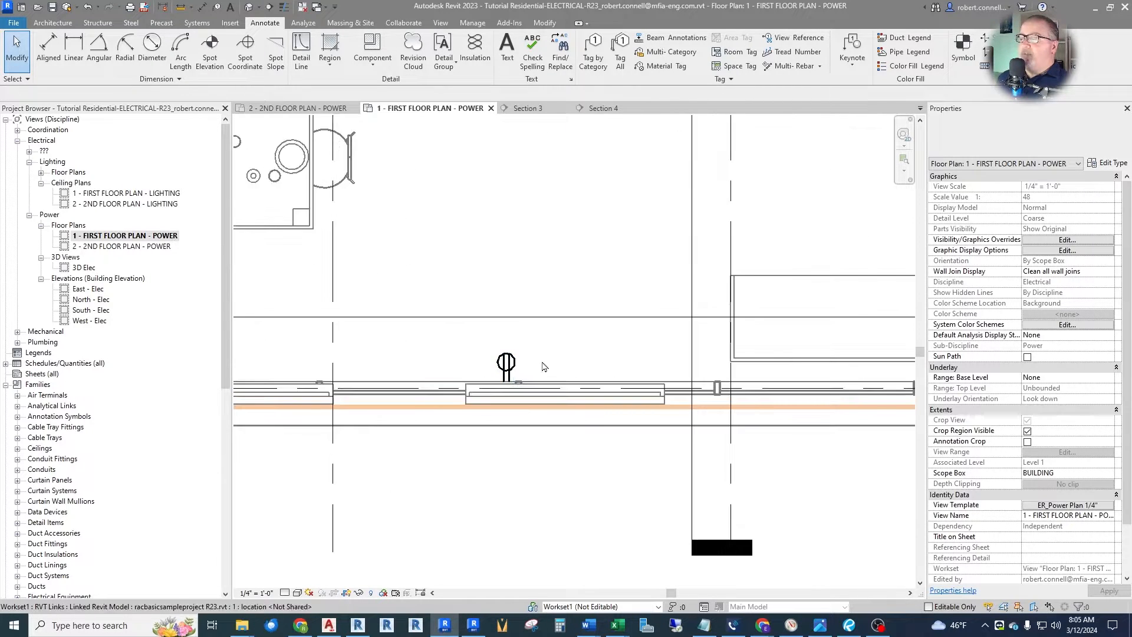
{"action": "scroll", "coordinate": [543, 366], "scroll_direction": "down", "scroll_amount": 5}
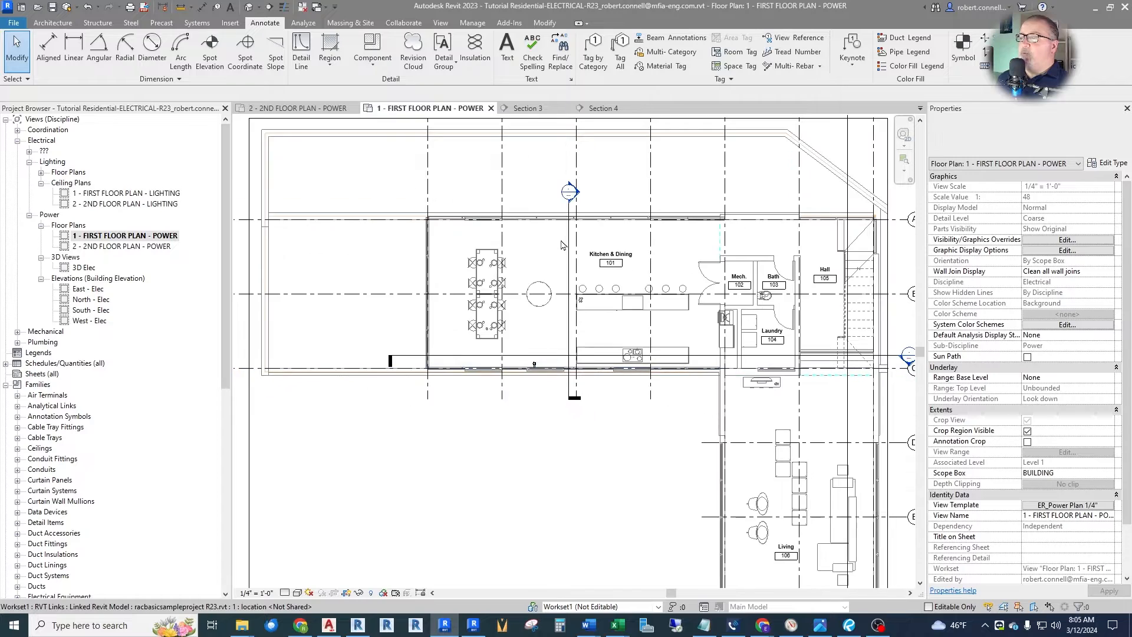
{"action": "scroll", "coordinate": [561, 245], "scroll_direction": "up", "scroll_amount": 2}
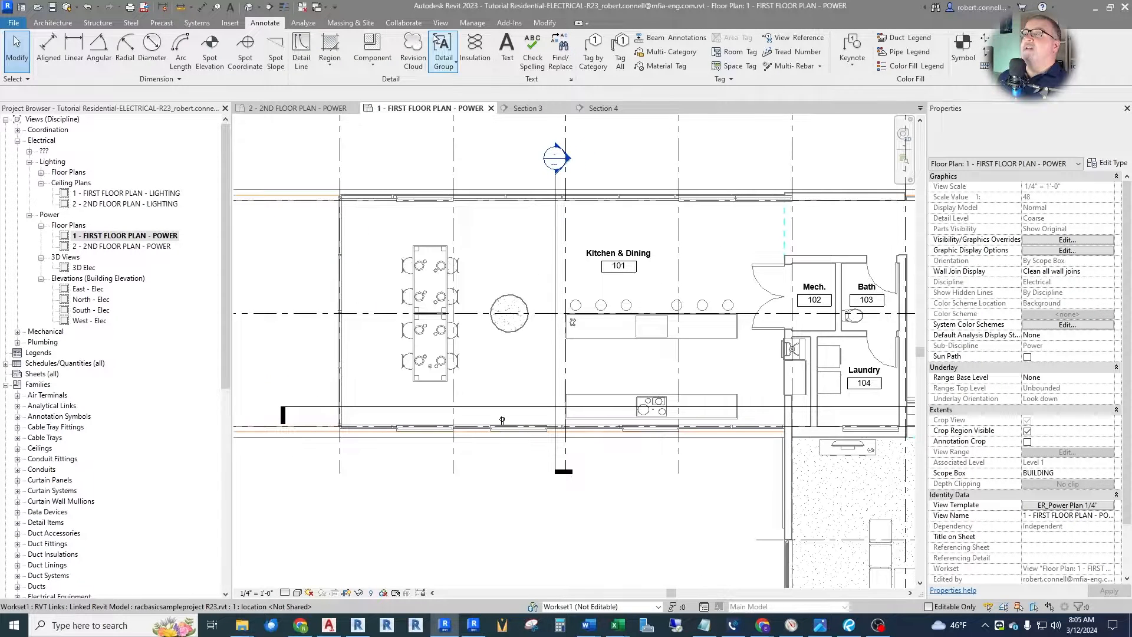
{"action": "left_click", "coordinate": [230, 23]}
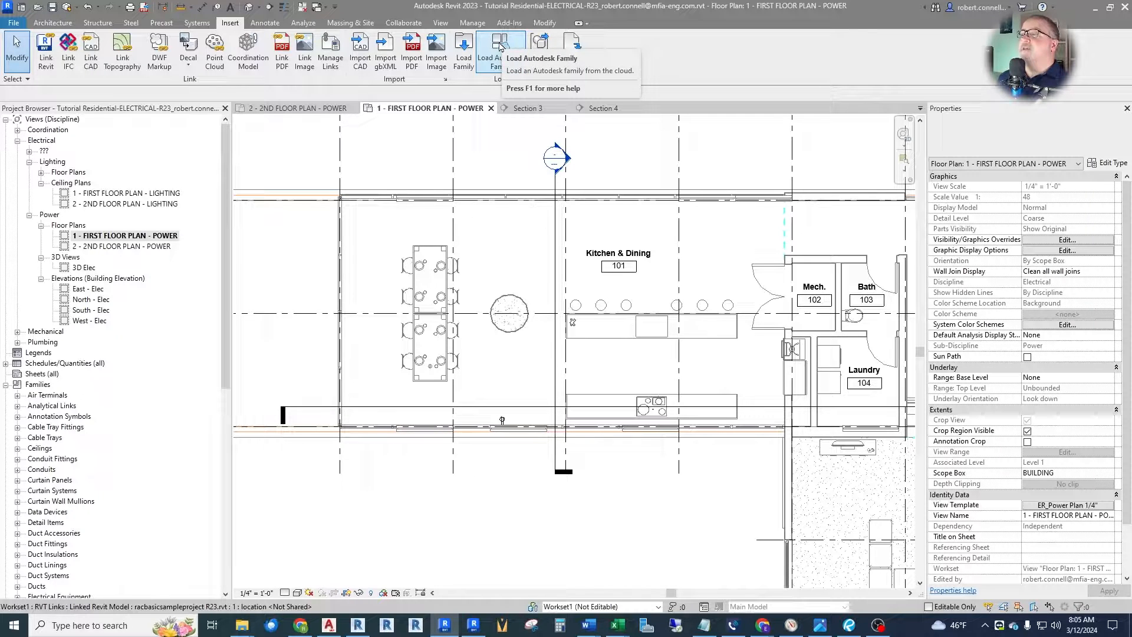
{"action": "left_click", "coordinate": [500, 52]}
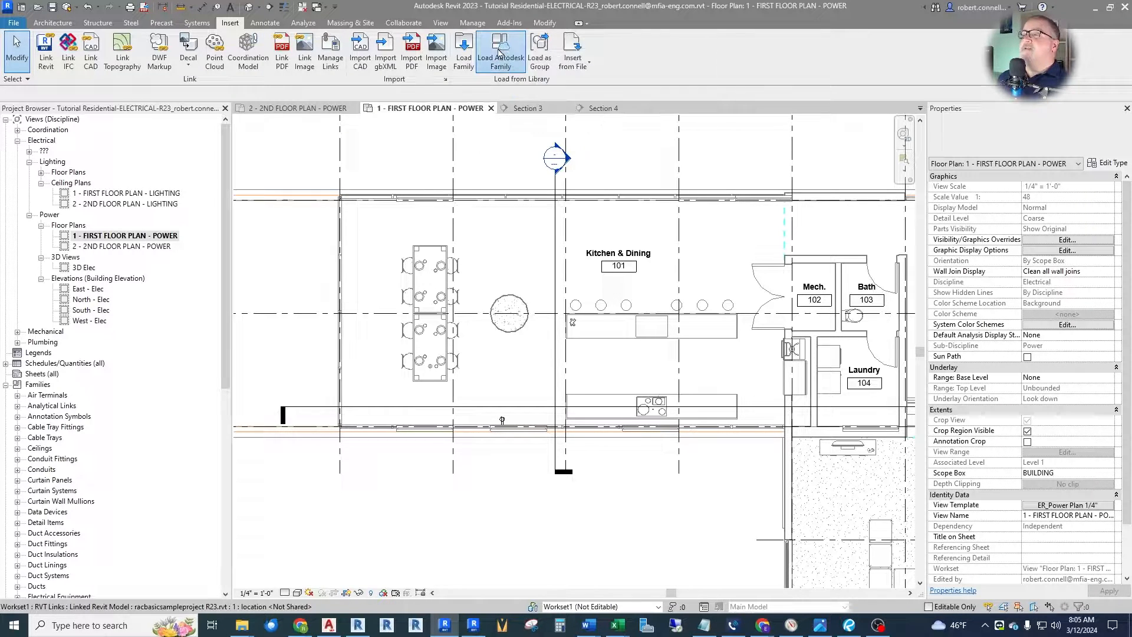
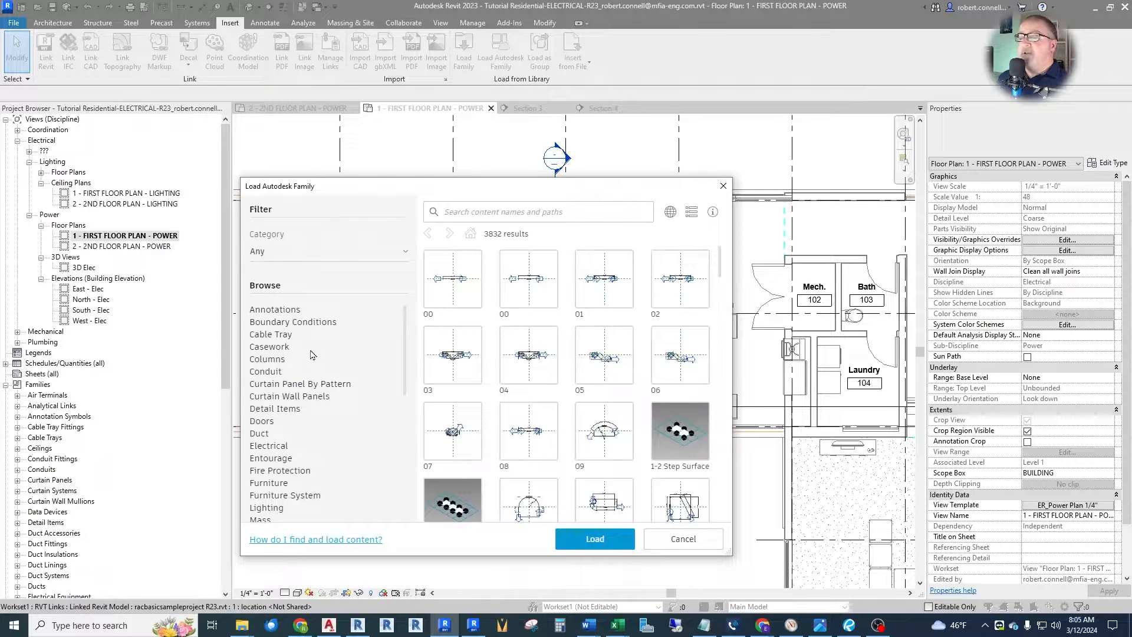
{"action": "left_click", "coordinate": [271, 446]}
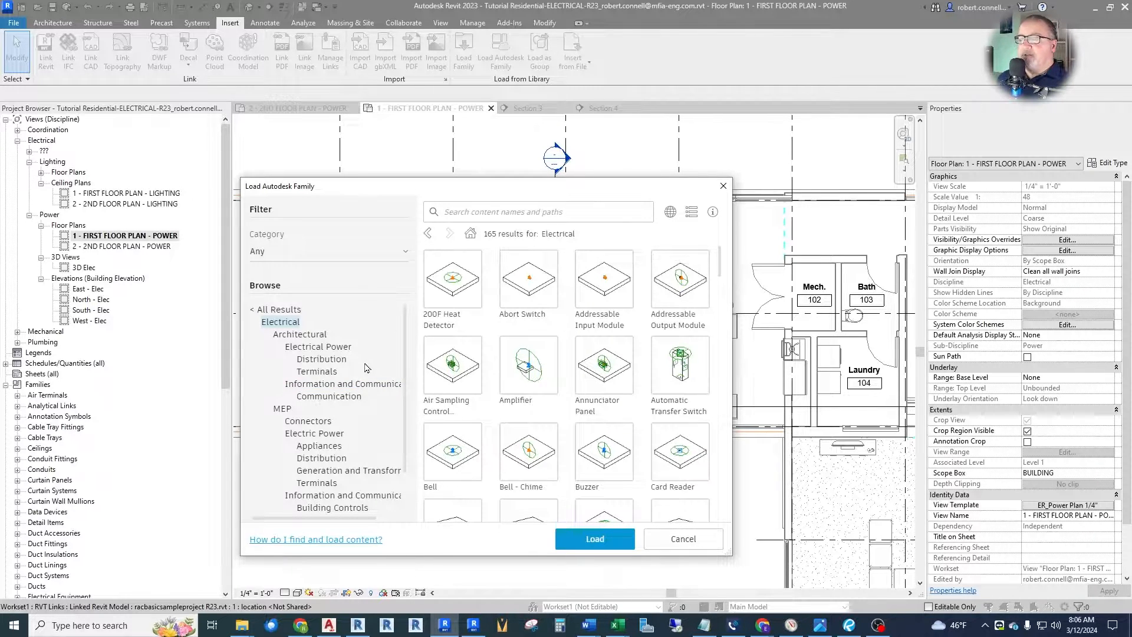
{"action": "left_click", "coordinate": [301, 334]}
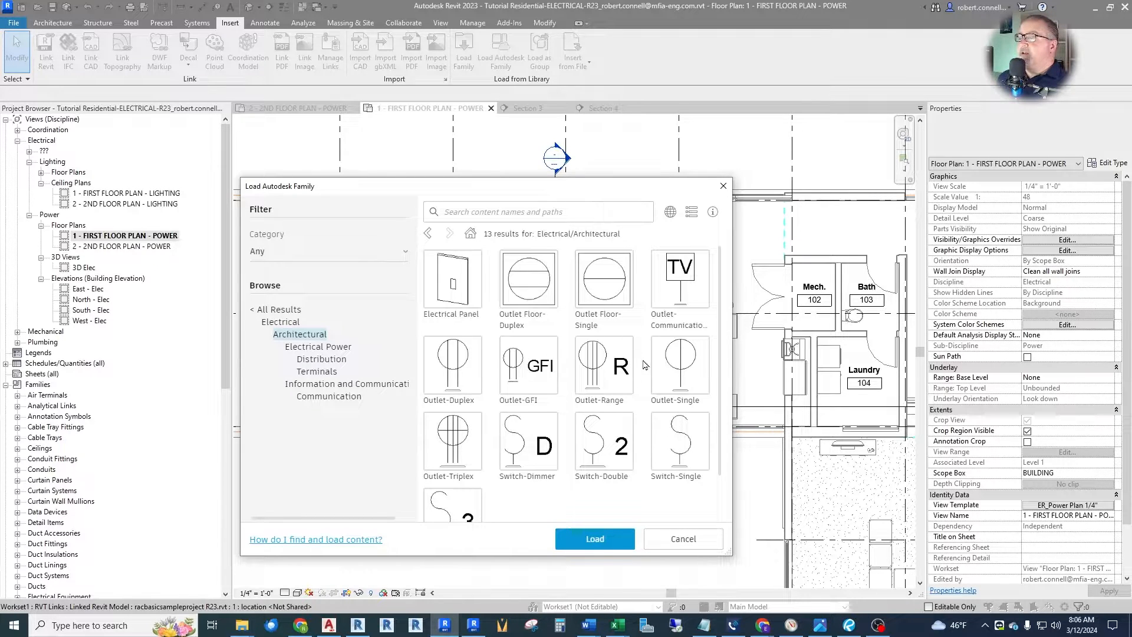
{"action": "scroll", "coordinate": [641, 384], "scroll_direction": "down", "scroll_amount": 1}
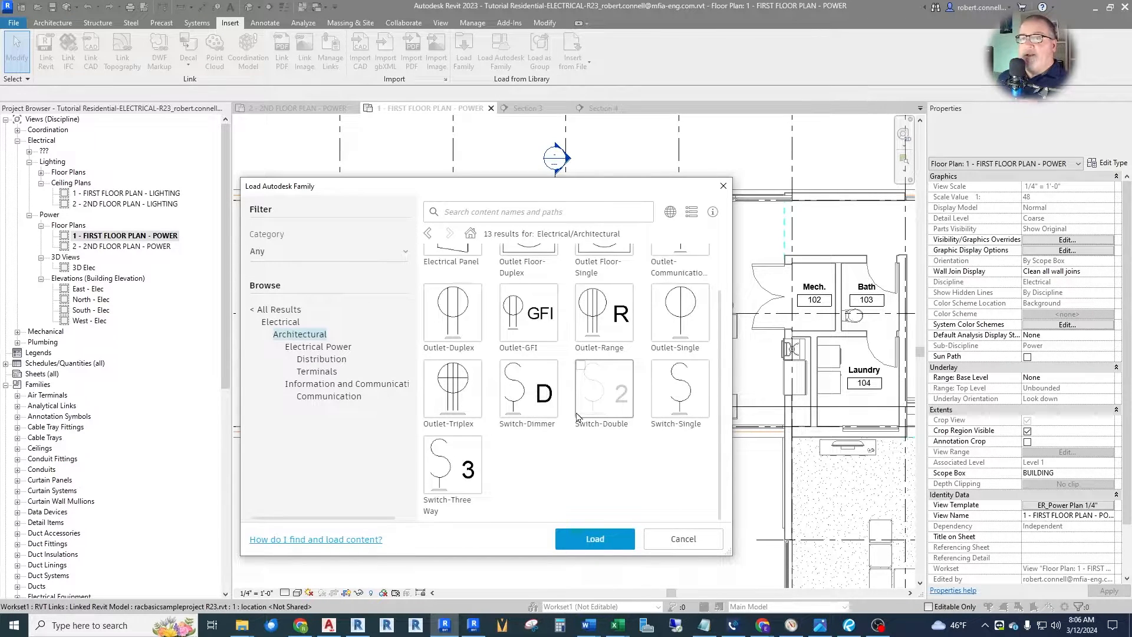
{"action": "scroll", "coordinate": [576, 414], "scroll_direction": "up", "scroll_amount": 1}
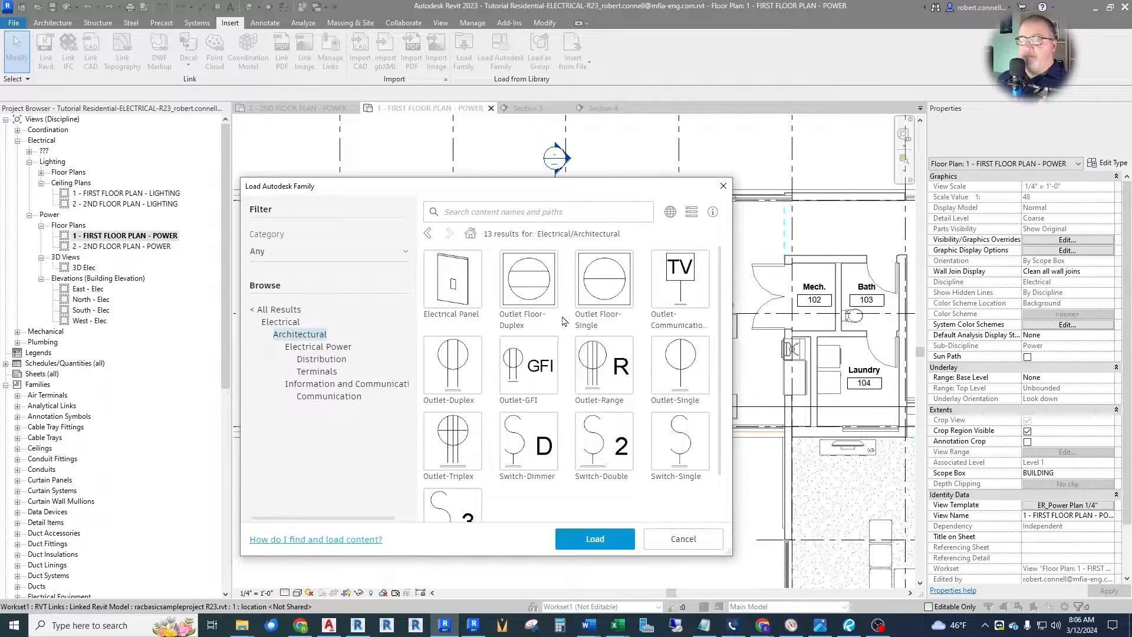
Browse the Electrical/MEP families, checking Connectors, Electric Power, Appliances and Terminals for a suitable floor receptacle.
{"action": "left_click", "coordinate": [281, 322]}
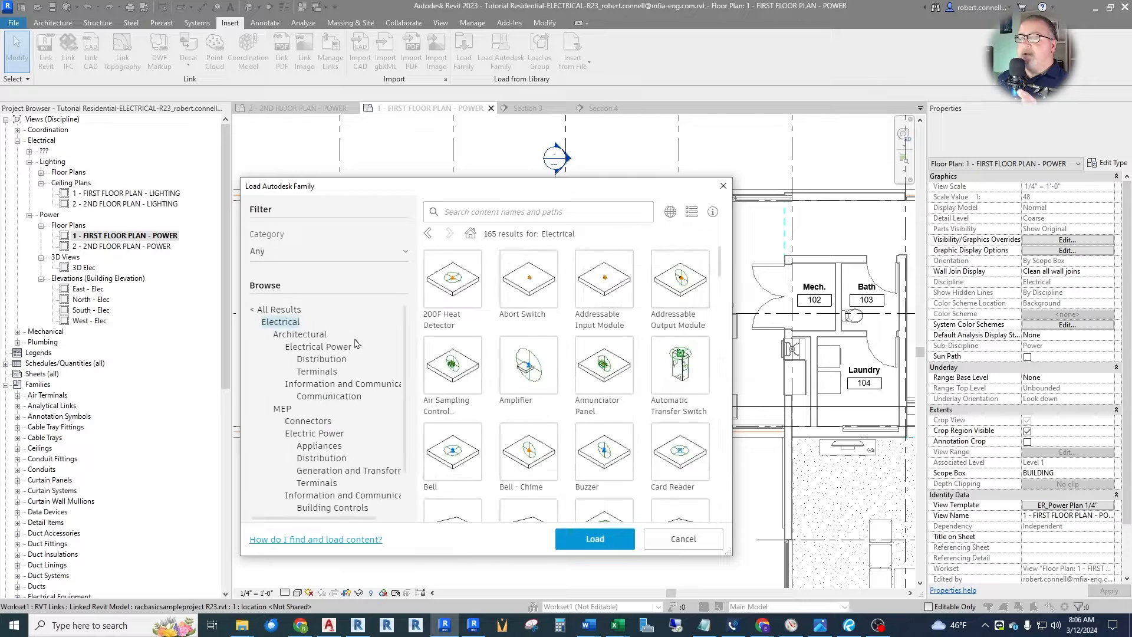
{"action": "left_click", "coordinate": [283, 409]}
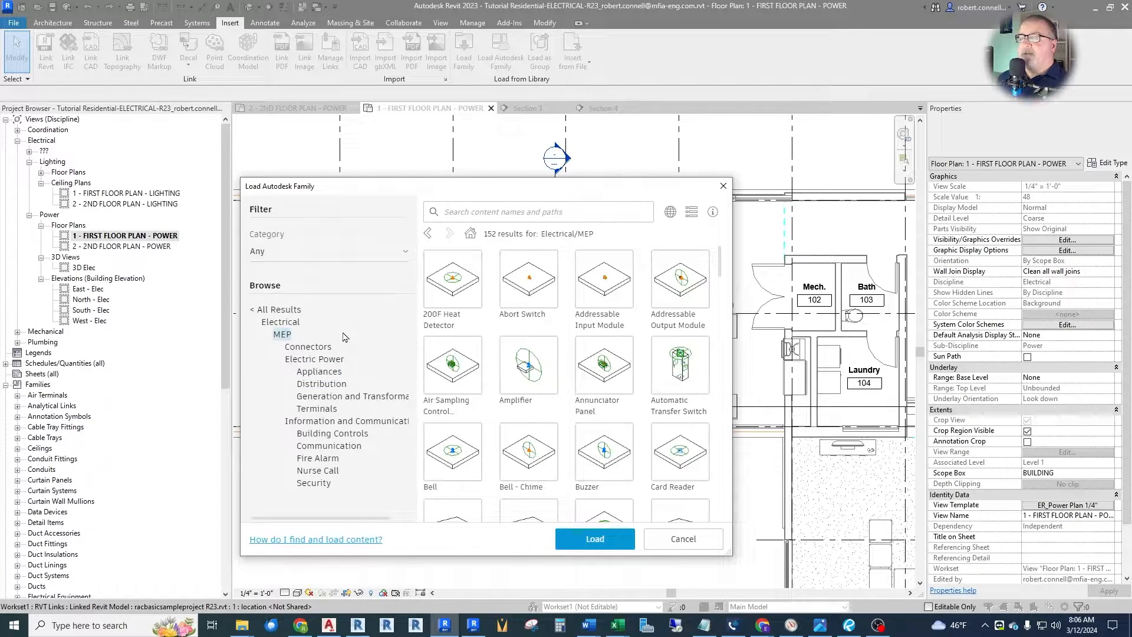
{"action": "left_click", "coordinate": [308, 346]}
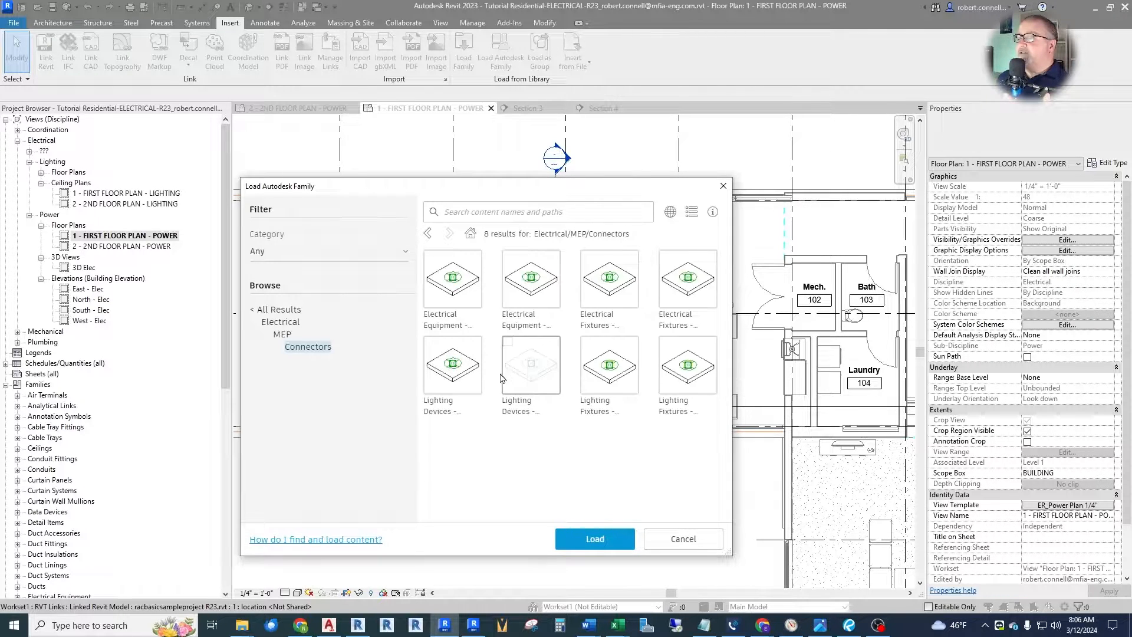
{"action": "left_click", "coordinate": [282, 334]}
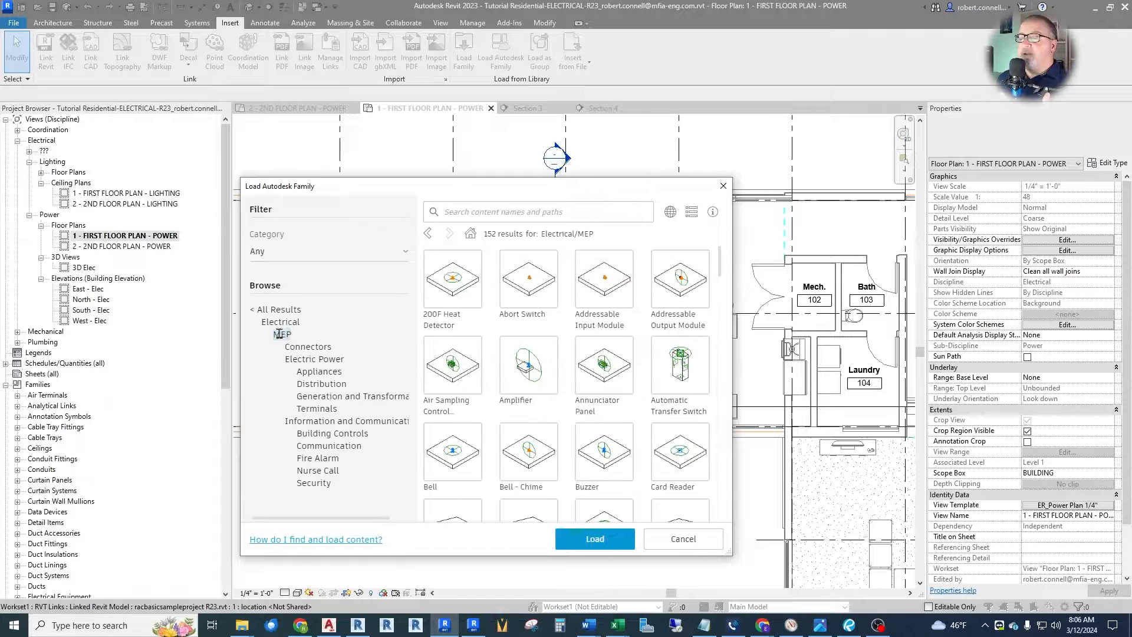
{"action": "left_click", "coordinate": [316, 360]}
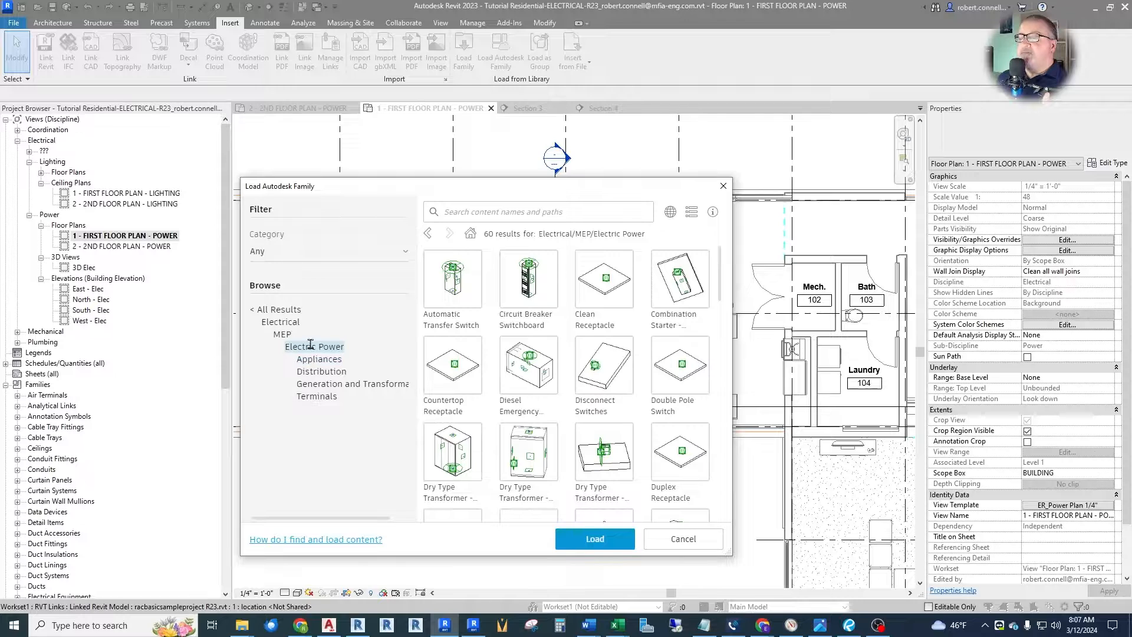
{"action": "left_click", "coordinate": [314, 358]}
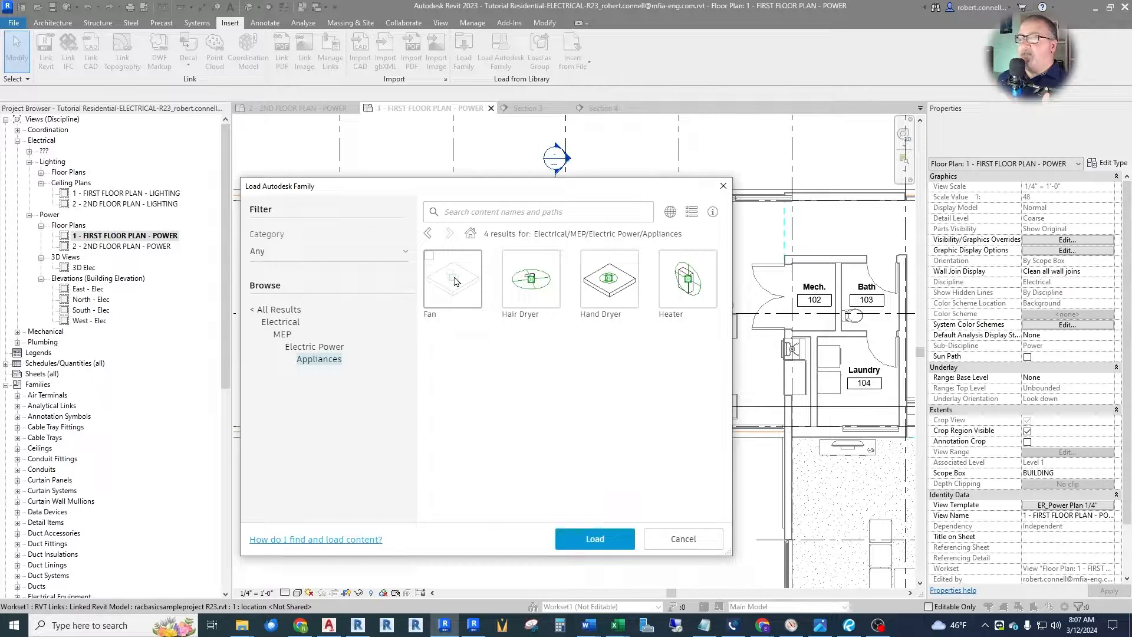
{"action": "left_click", "coordinate": [315, 349]}
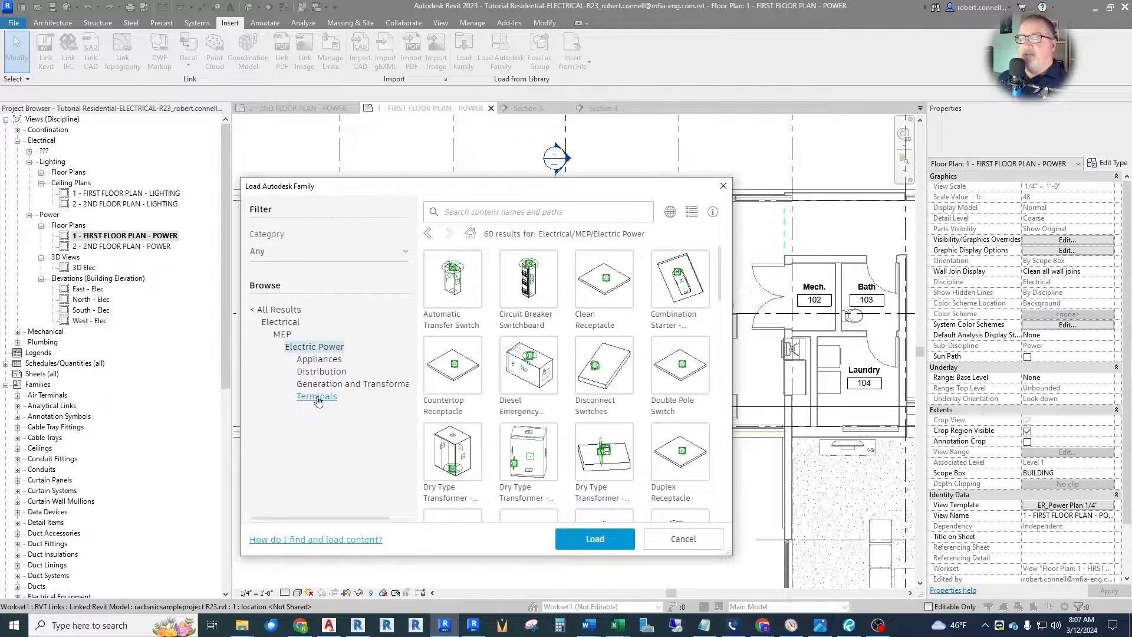
{"action": "left_click", "coordinate": [316, 397]}
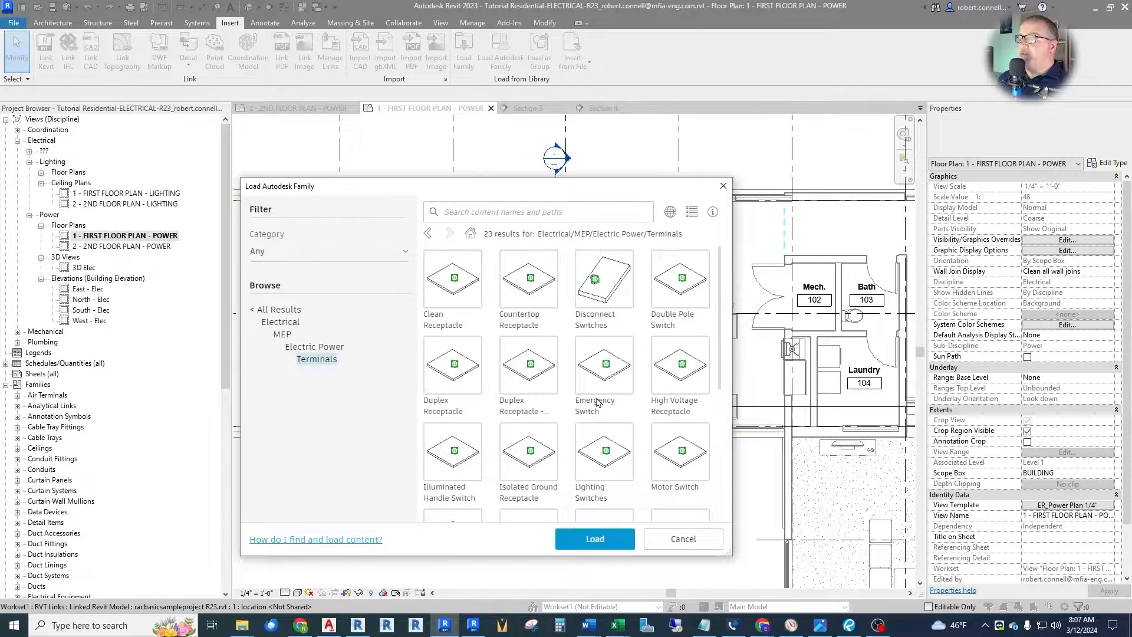
{"action": "scroll", "coordinate": [679, 404], "scroll_direction": "down", "scroll_amount": 3}
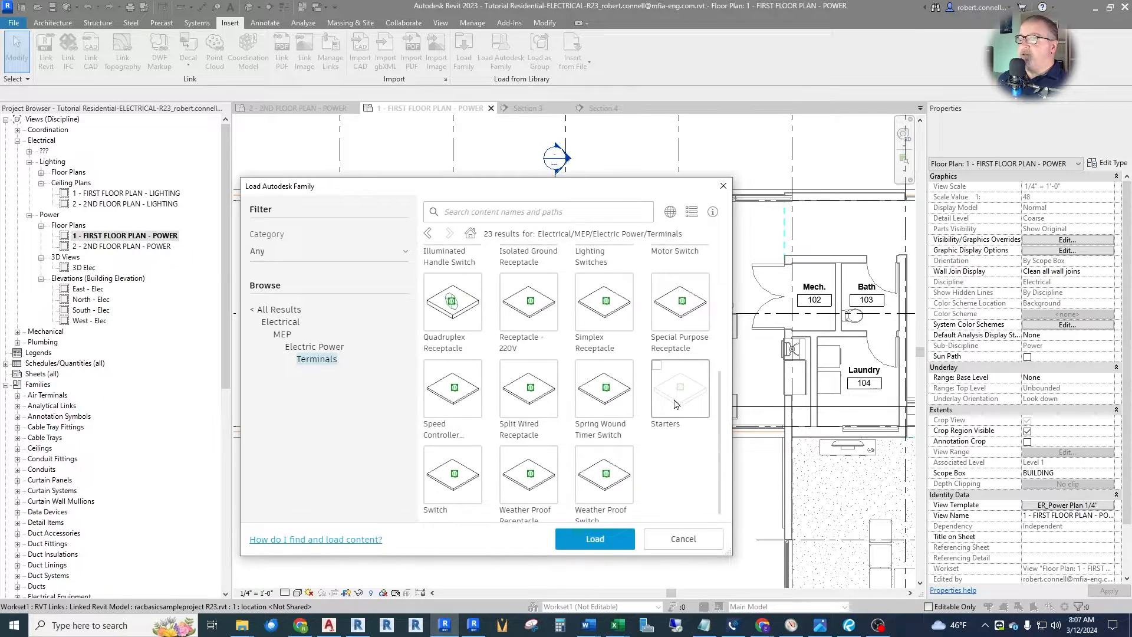
{"action": "scroll", "coordinate": [648, 383], "scroll_direction": "up", "scroll_amount": 3}
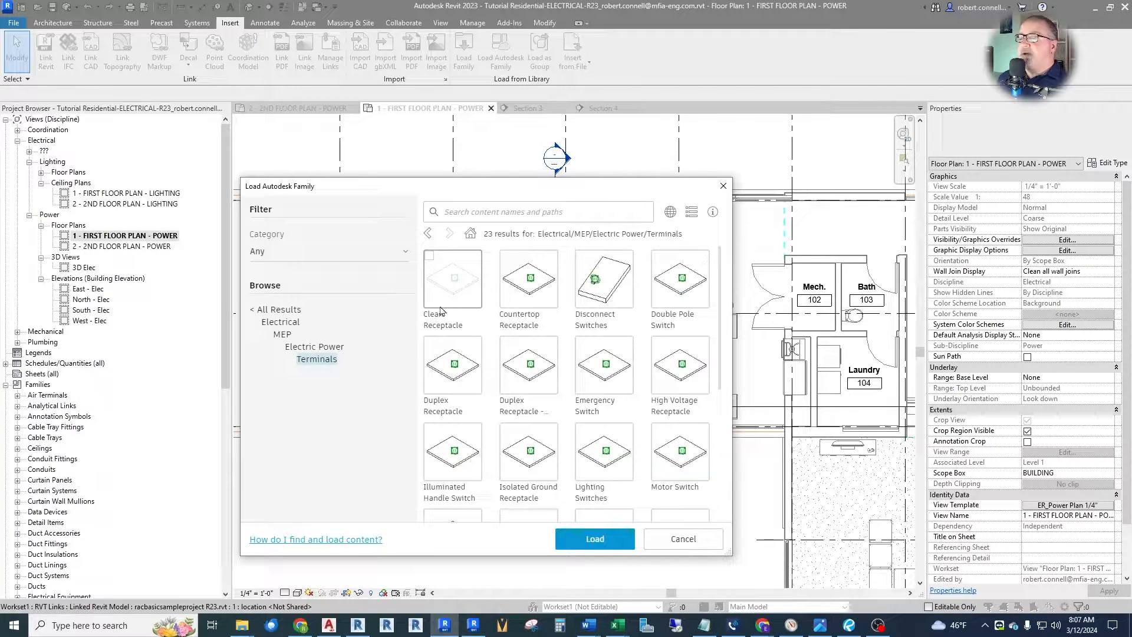
{"action": "scroll", "coordinate": [663, 331], "scroll_direction": "down", "scroll_amount": 3}
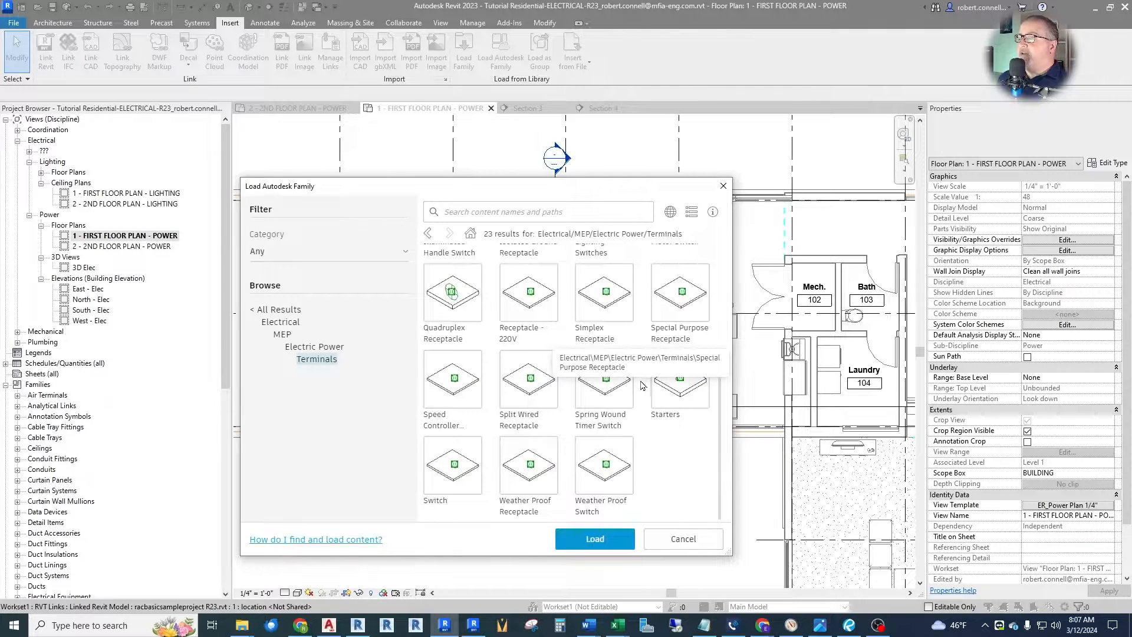
{"action": "scroll", "coordinate": [589, 371], "scroll_direction": "up", "scroll_amount": 1}
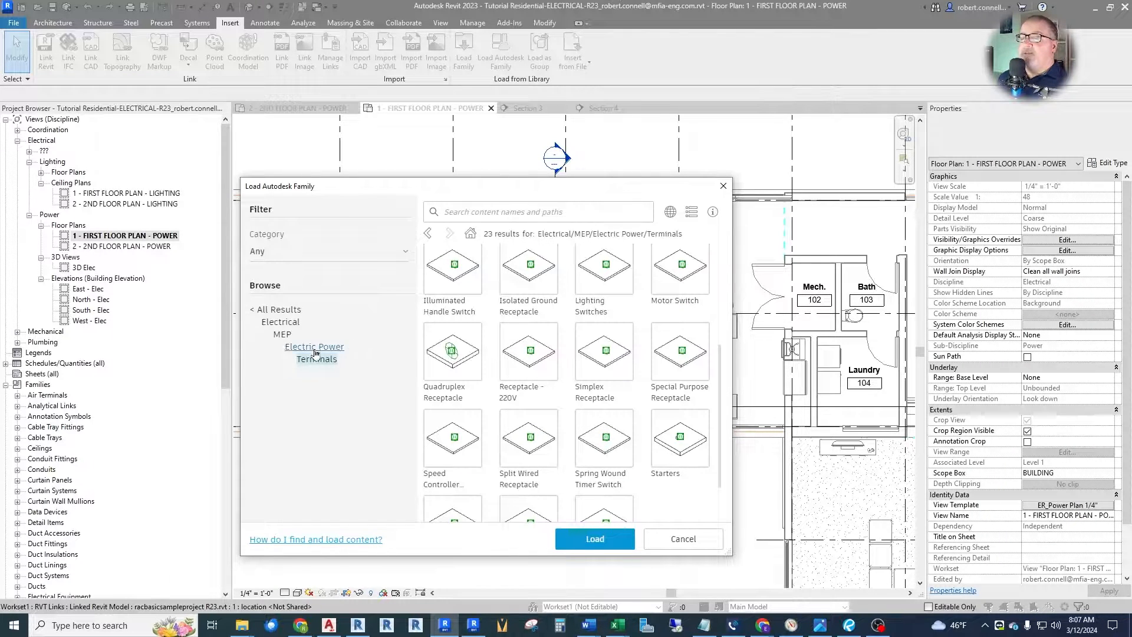
Load the Outlet Floor-Duplex family from Electrical/Architectural into the project.
{"action": "left_click", "coordinate": [283, 322]}
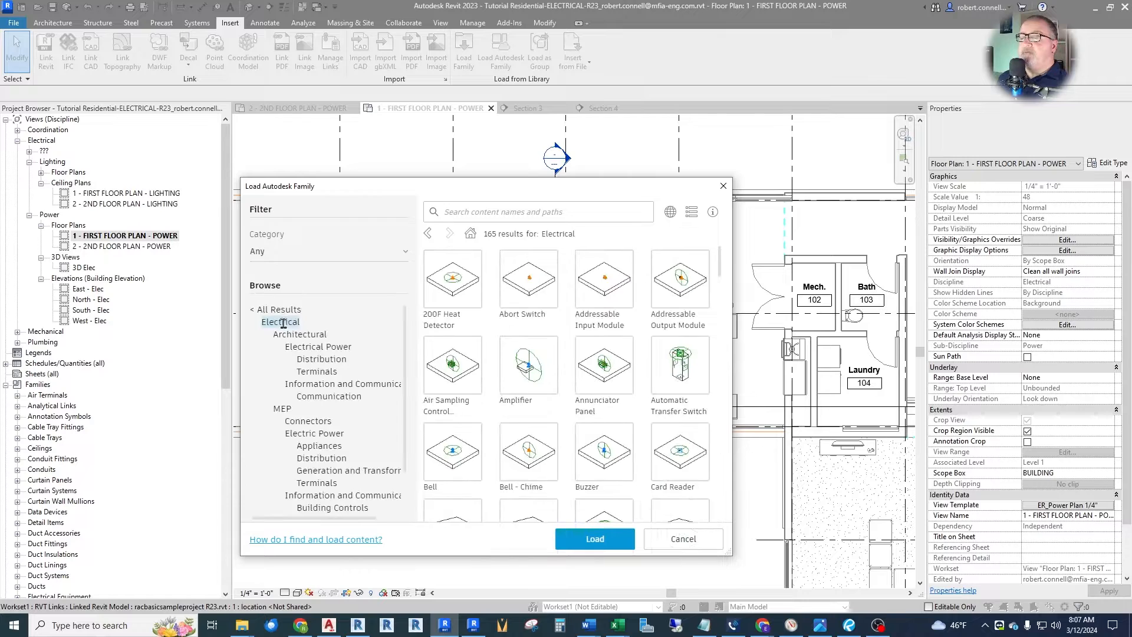
{"action": "left_click", "coordinate": [300, 334]}
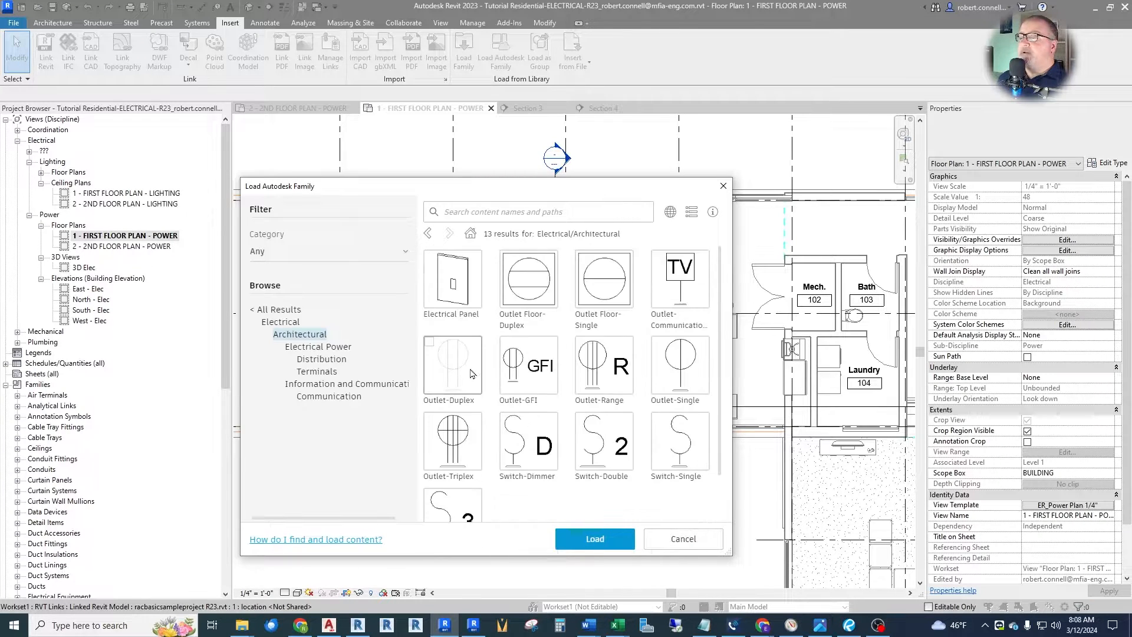
{"action": "left_click", "coordinate": [535, 301]}
{"action": "left_click", "coordinate": [579, 535]}
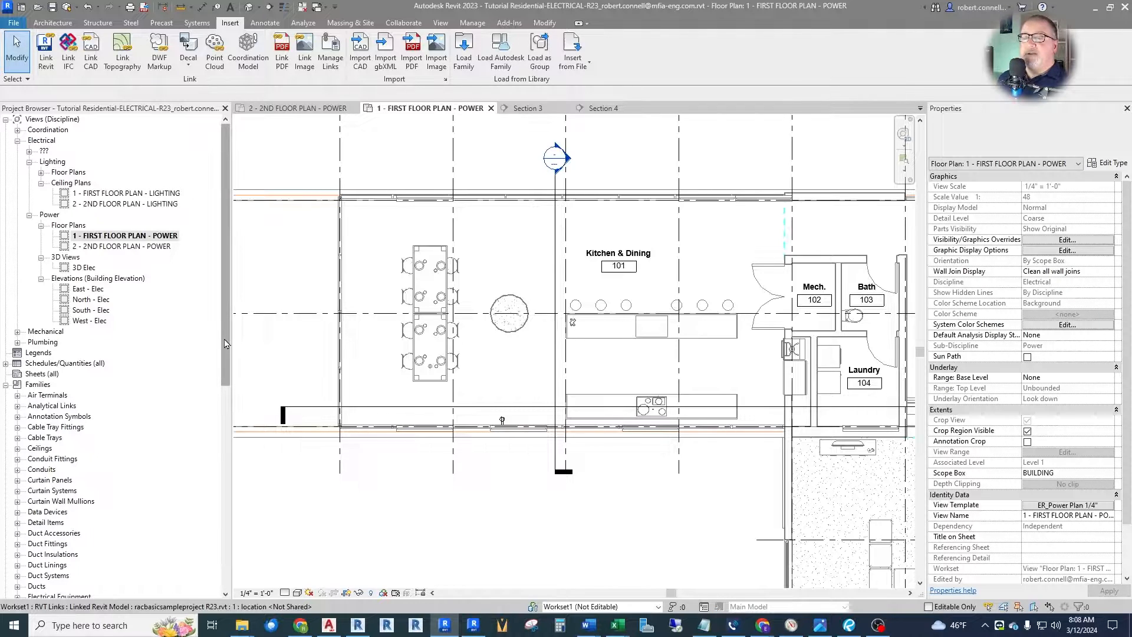
Place a Single type Outlet Floor-Duplex in Kitchen & Dining, in line with the wall duplex receptacle and about 3'-5" from the window wall.
{"action": "left_click_drag", "start_coordinate": [222, 352], "coordinate": [242, 484]}
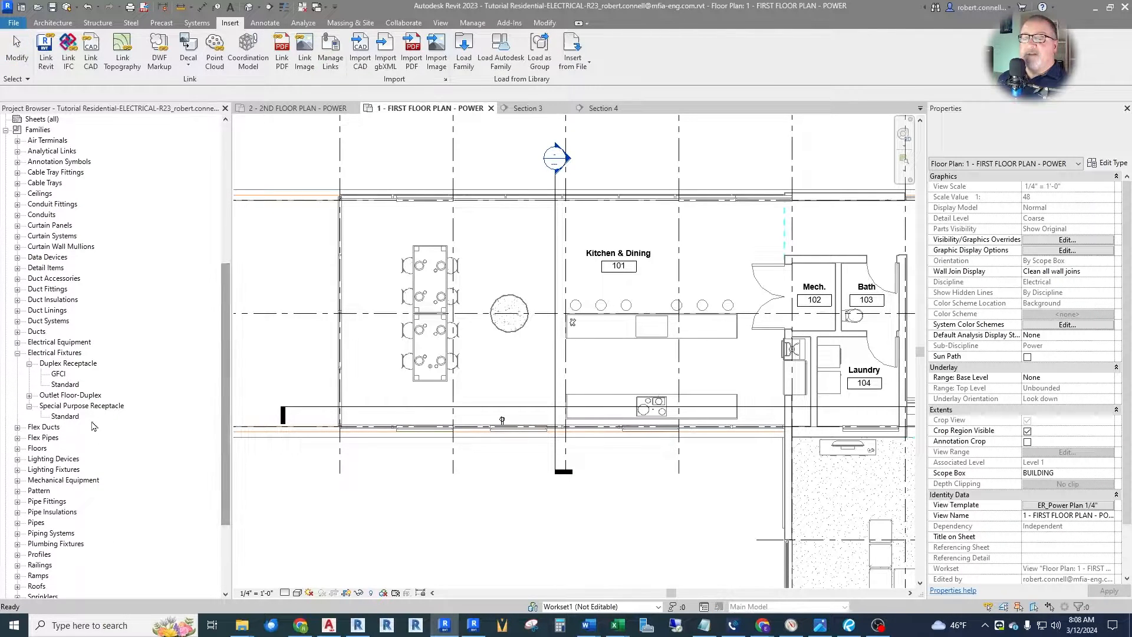
{"action": "left_click", "coordinate": [29, 396]}
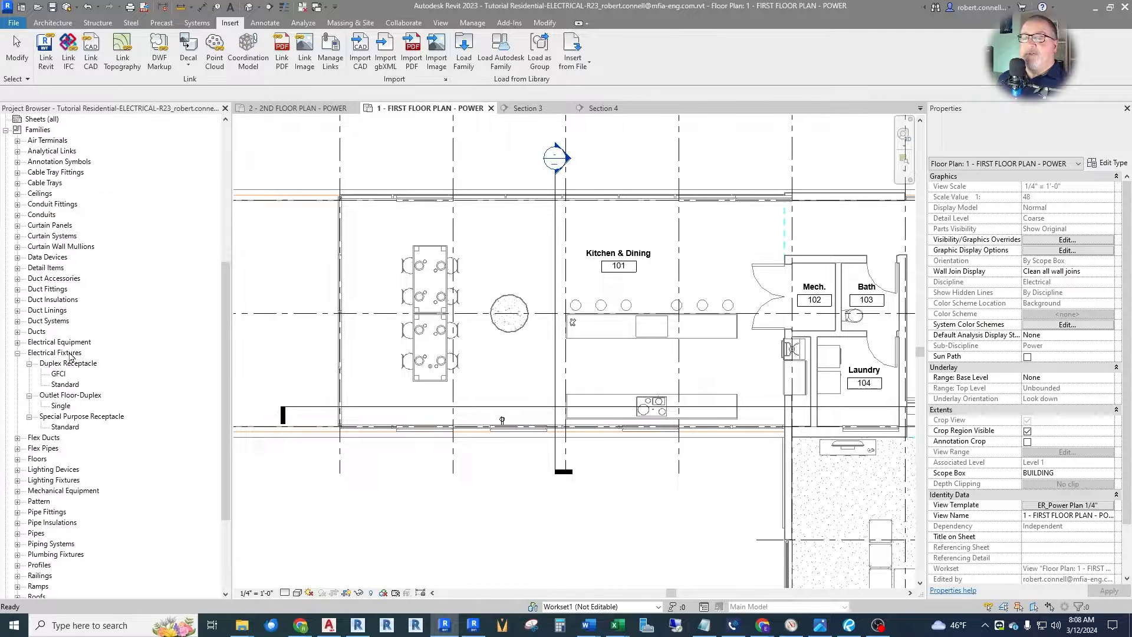
{"action": "left_click", "coordinate": [59, 406]}
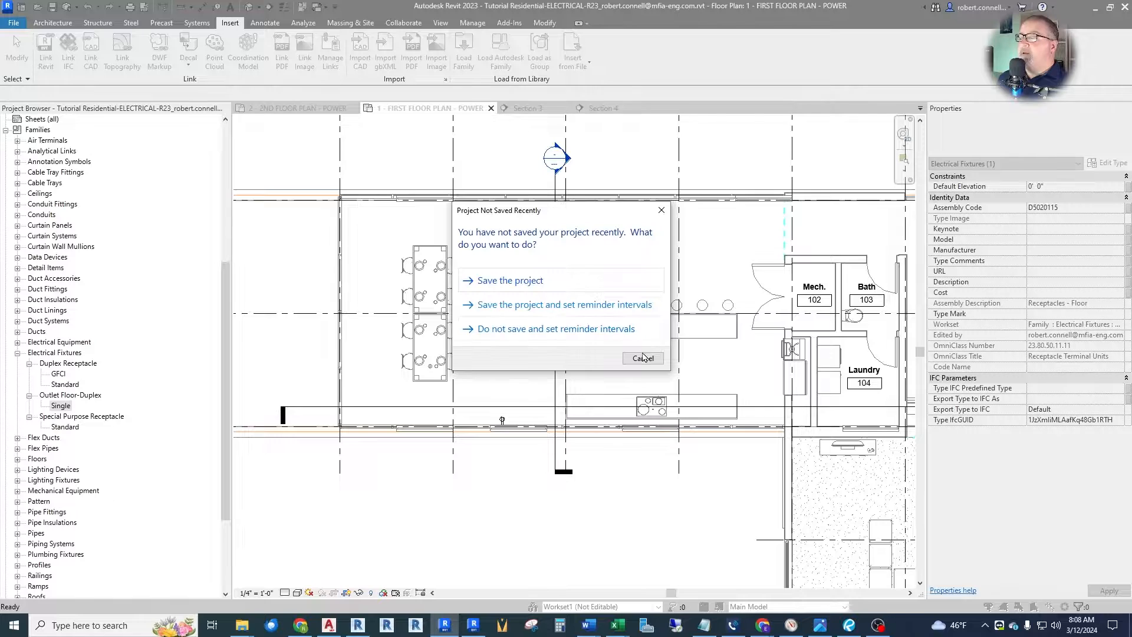
{"action": "left_click", "coordinate": [642, 358]}
{"action": "scroll", "coordinate": [486, 318], "scroll_direction": "up", "scroll_amount": 5}
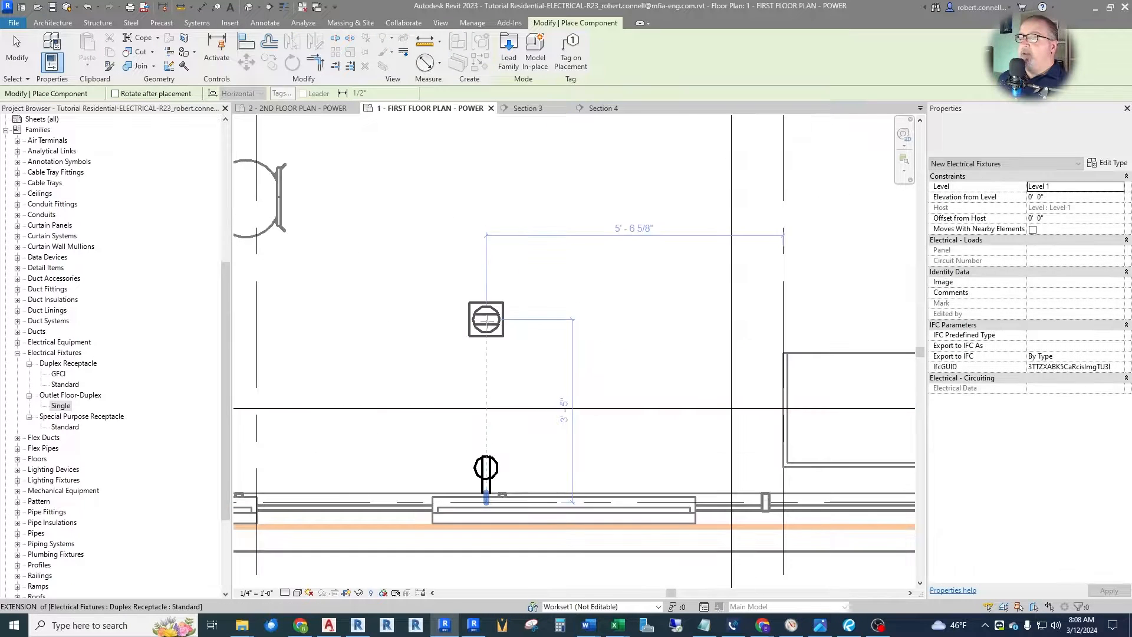
{"action": "left_click", "coordinate": [485, 319]}
{"action": "key", "text": "Escape"}
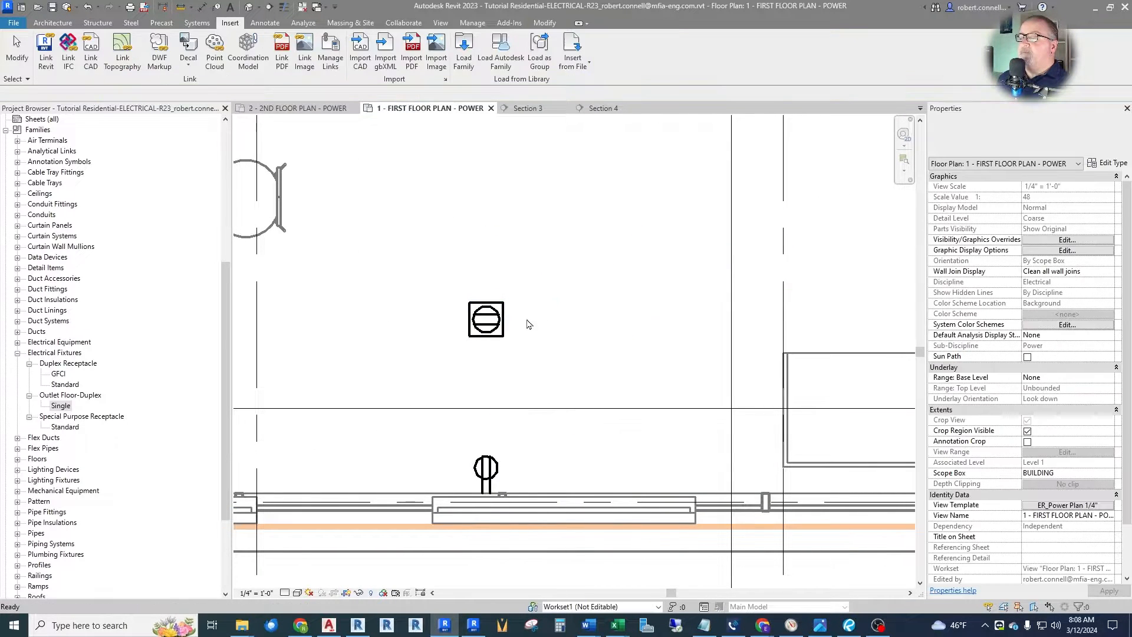
Examine the type properties of the placed floor outlet and its position in the plan.
{"action": "left_click", "coordinate": [498, 322]}
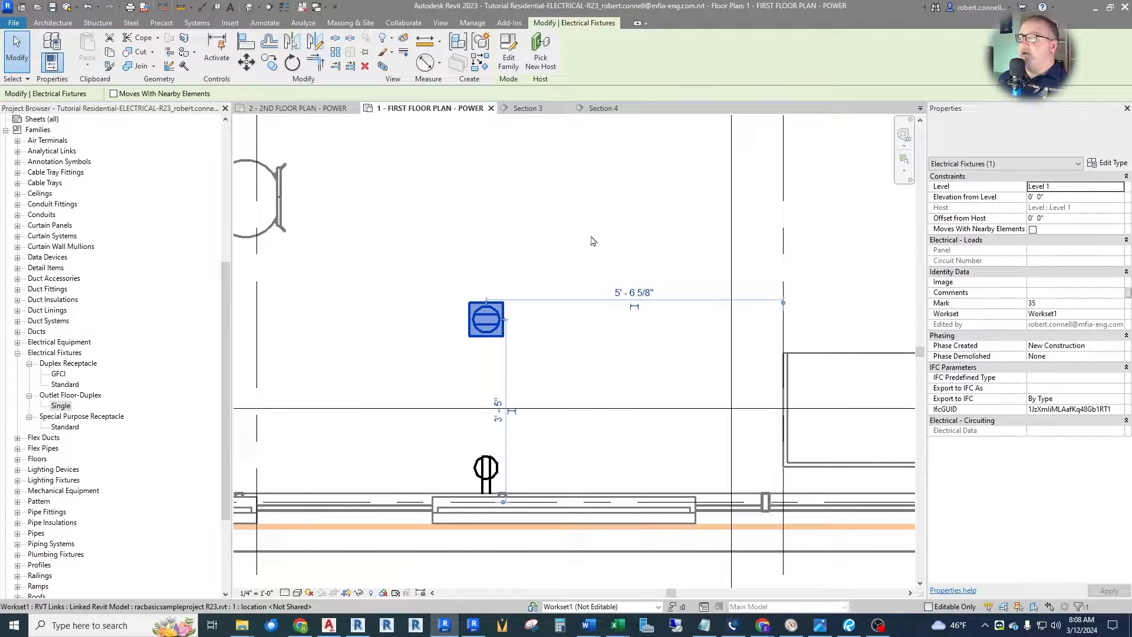
{"action": "left_click", "coordinate": [1108, 163]}
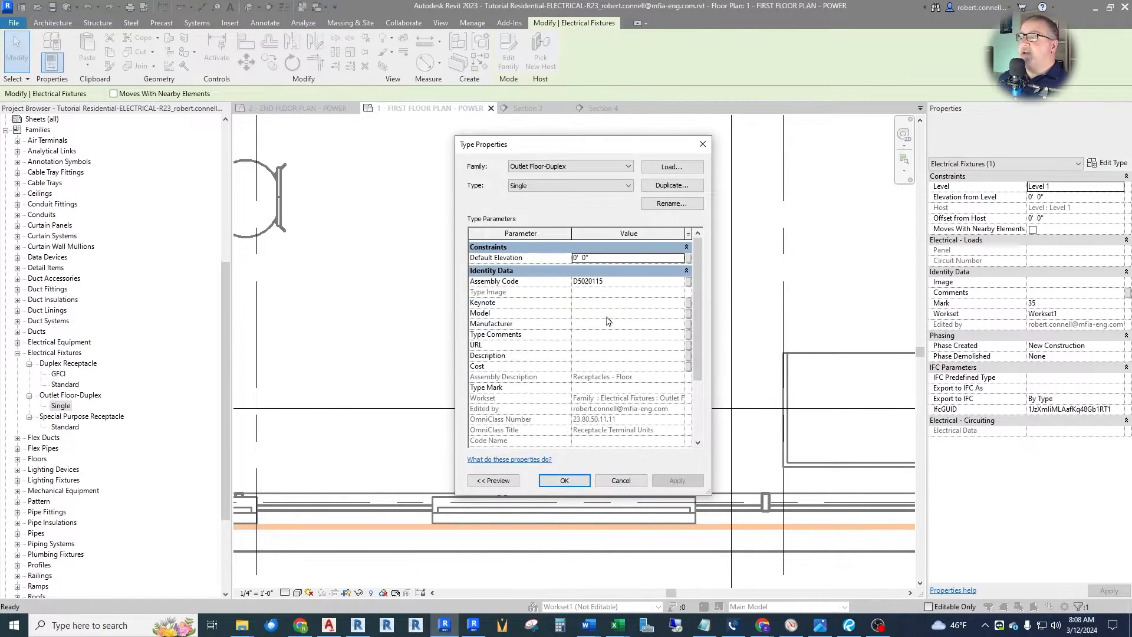
{"action": "scroll", "coordinate": [577, 320], "scroll_direction": "down", "scroll_amount": 2}
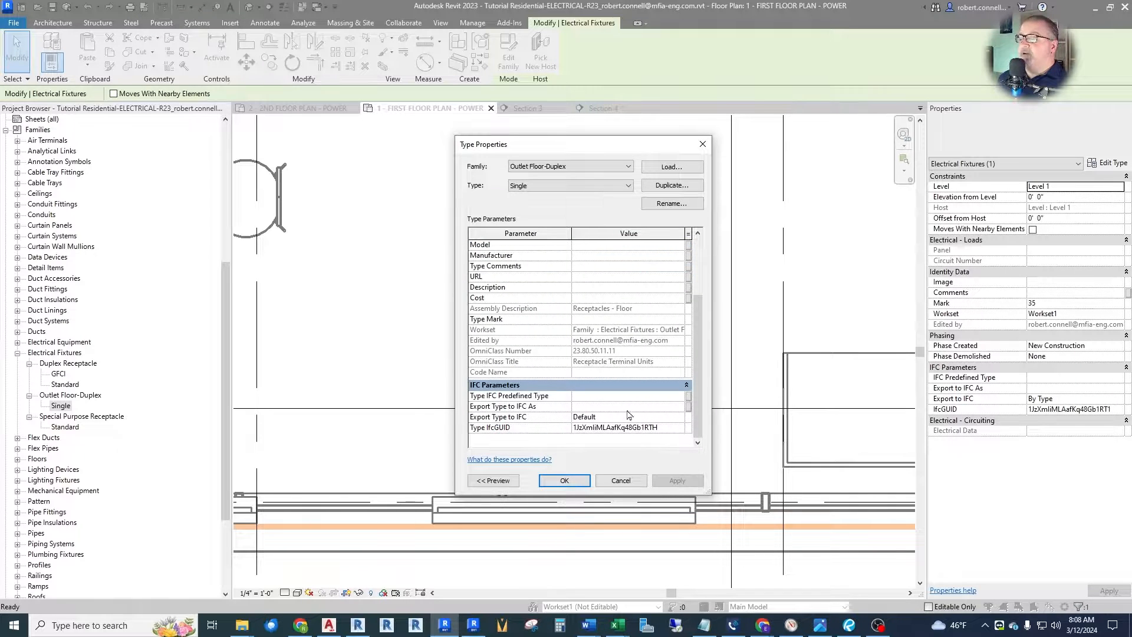
{"action": "left_click", "coordinate": [620, 480]}
{"action": "left_click", "coordinate": [547, 363]}
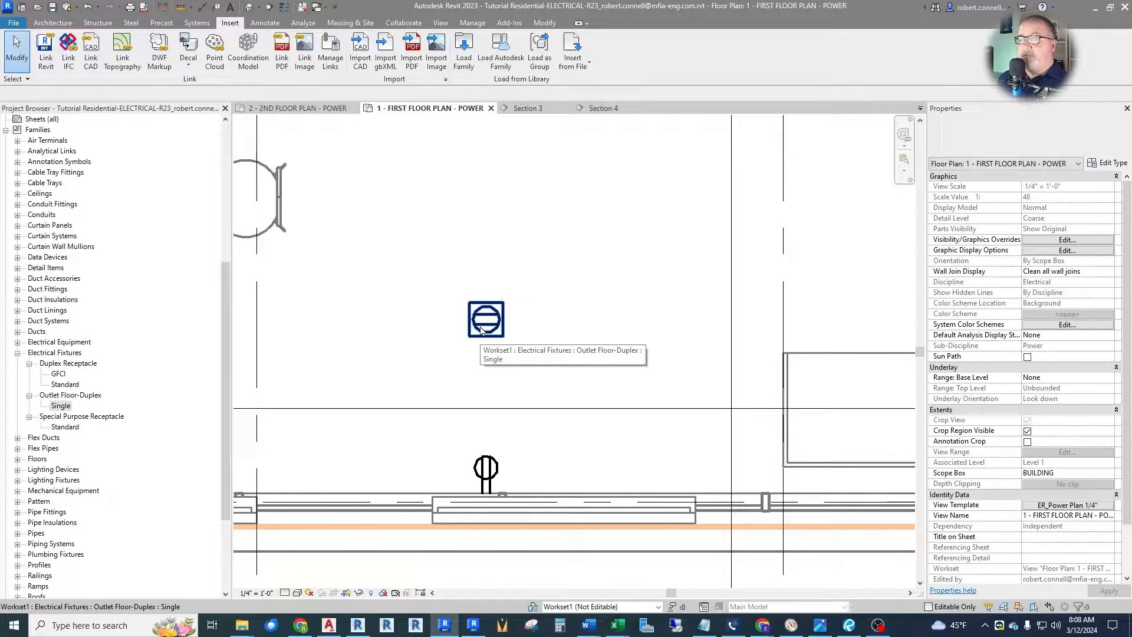
{"action": "scroll", "coordinate": [533, 366], "scroll_direction": "down", "scroll_amount": 2}
{"action": "scroll", "coordinate": [495, 375], "scroll_direction": "up", "scroll_amount": 2}
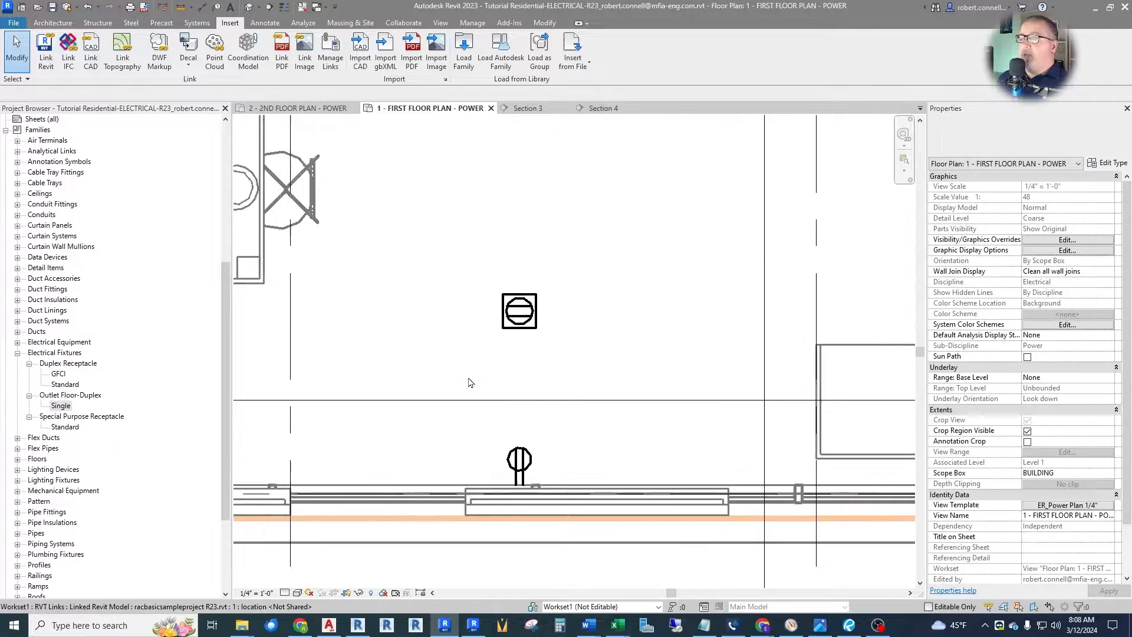
Delete the standard duplex receptacle on the Kitchen & Dining window wall, directly in line with the floor outlet.
{"action": "scroll", "coordinate": [469, 383], "scroll_direction": "up", "scroll_amount": 1}
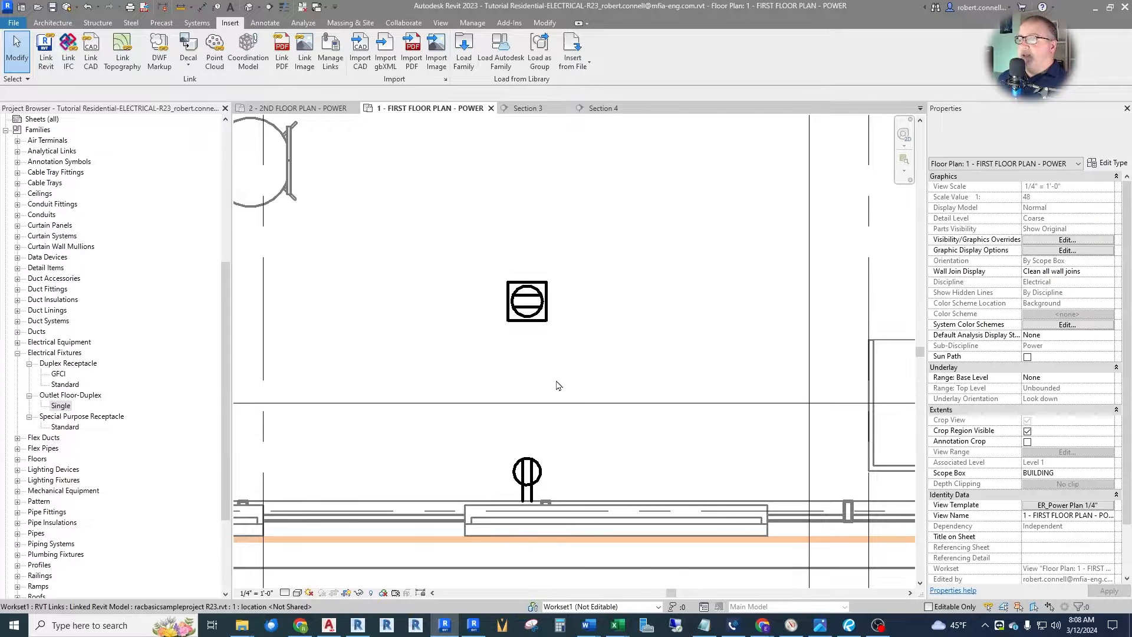
{"action": "scroll", "coordinate": [558, 385], "scroll_direction": "down", "scroll_amount": 5}
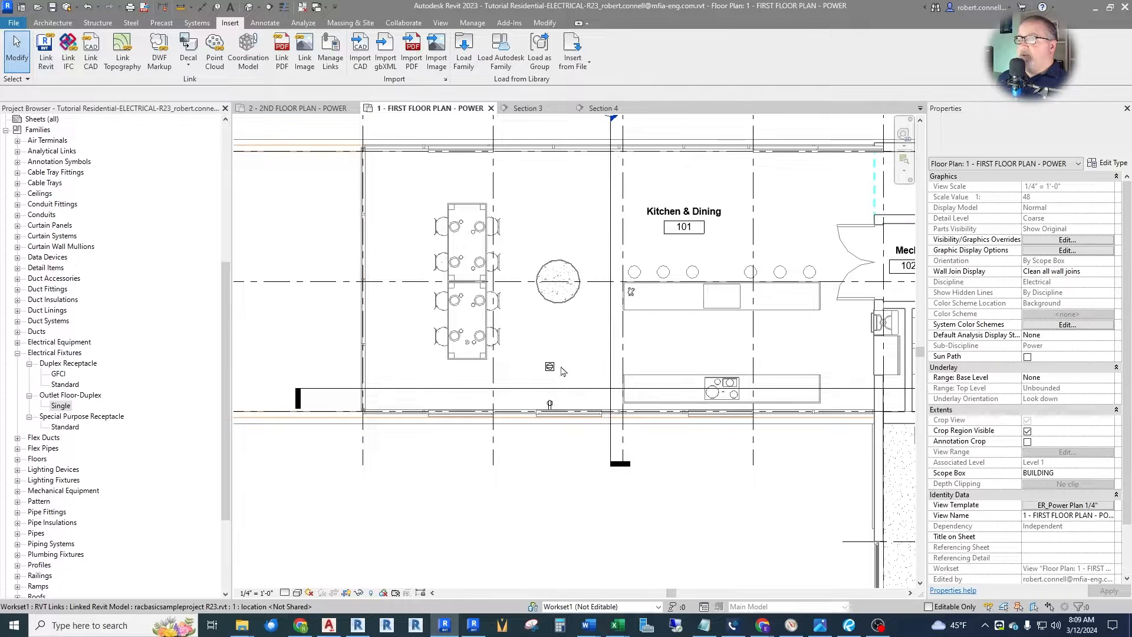
{"action": "scroll", "coordinate": [553, 378], "scroll_direction": "up", "scroll_amount": 3}
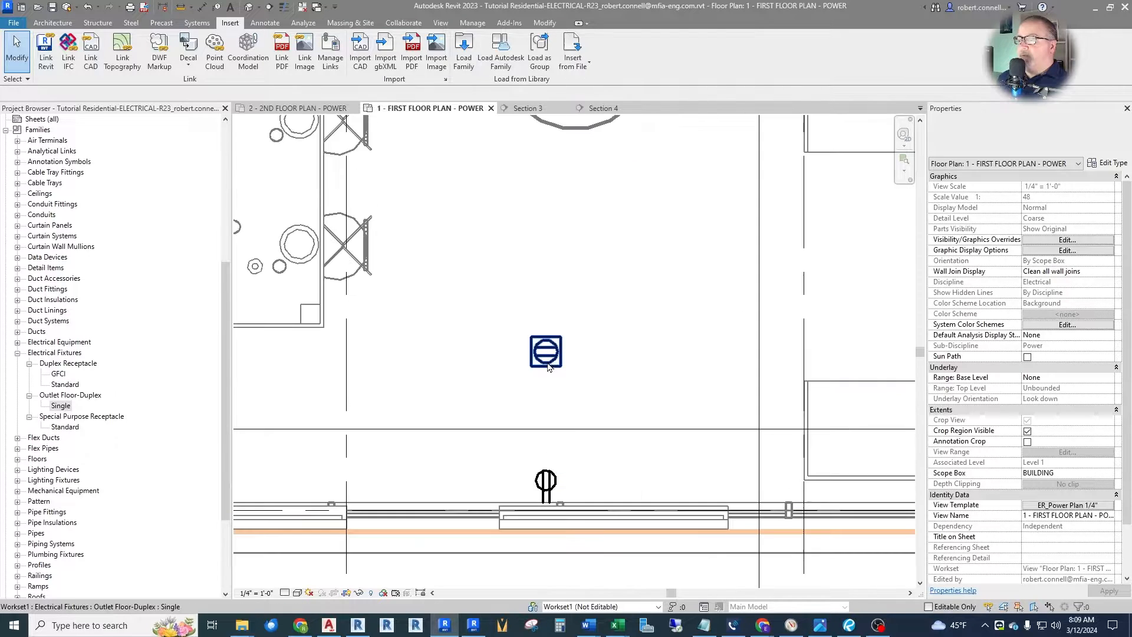
{"action": "scroll", "coordinate": [548, 368], "scroll_direction": "up", "scroll_amount": 2}
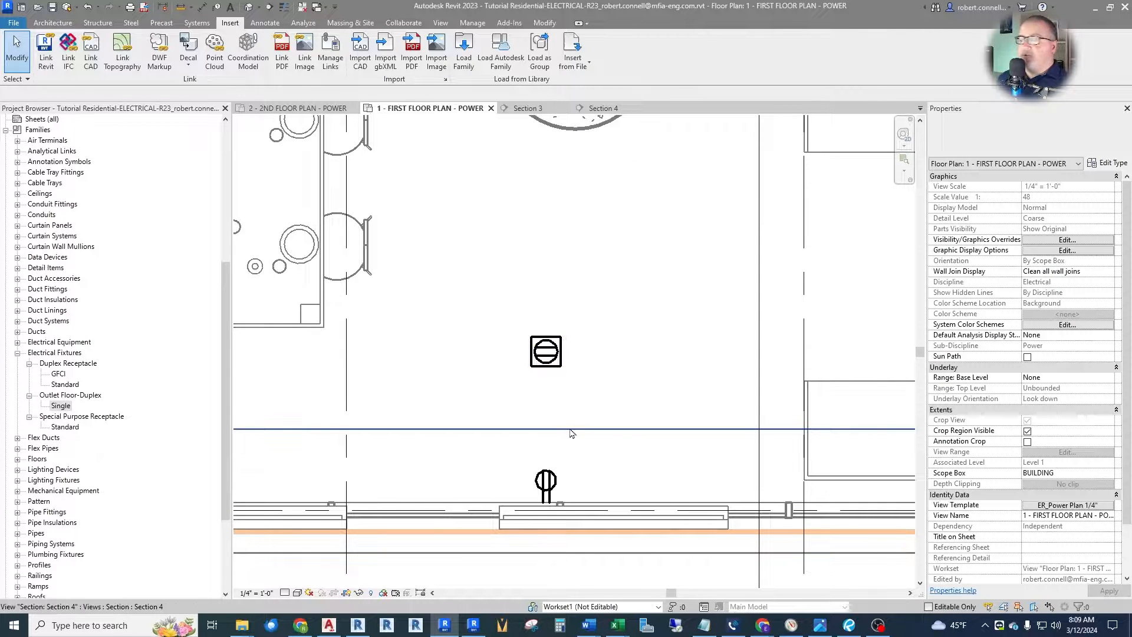
{"action": "scroll", "coordinate": [560, 378], "scroll_direction": "down", "scroll_amount": 1}
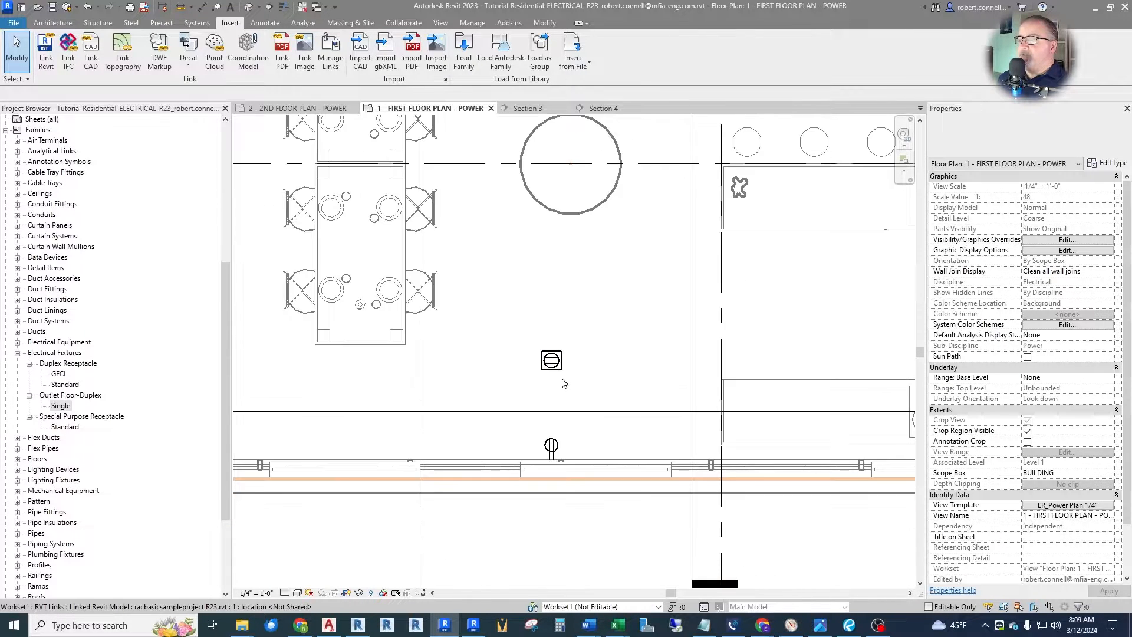
{"action": "scroll", "coordinate": [552, 407], "scroll_direction": "up", "scroll_amount": 2}
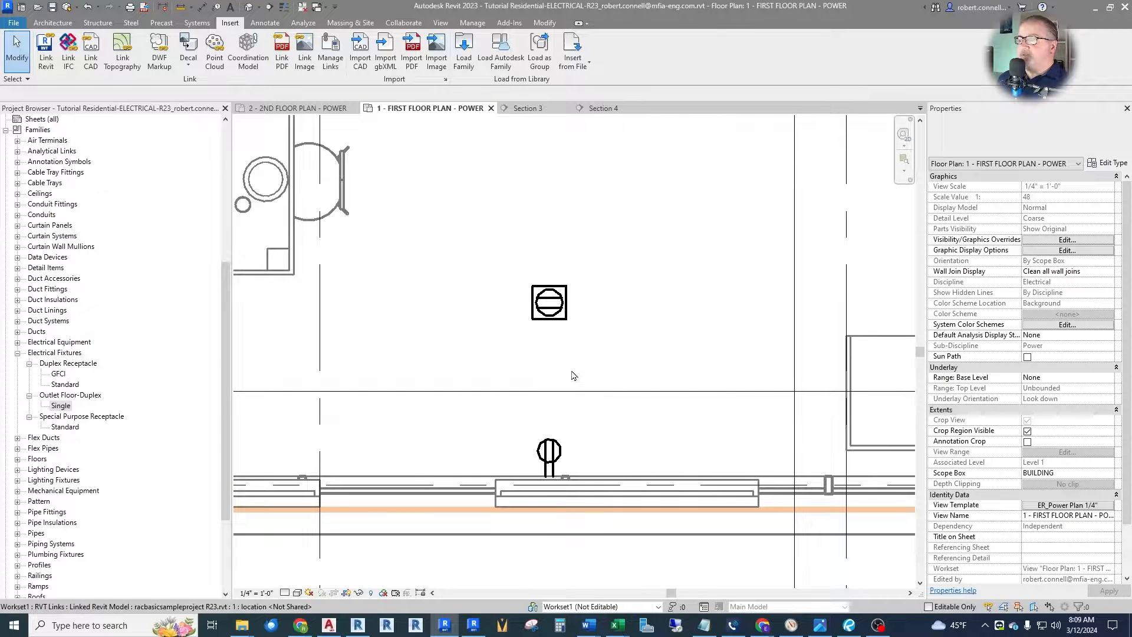
{"action": "scroll", "coordinate": [550, 452], "scroll_direction": "up", "scroll_amount": 1}
{"action": "left_click", "coordinate": [548, 439]}
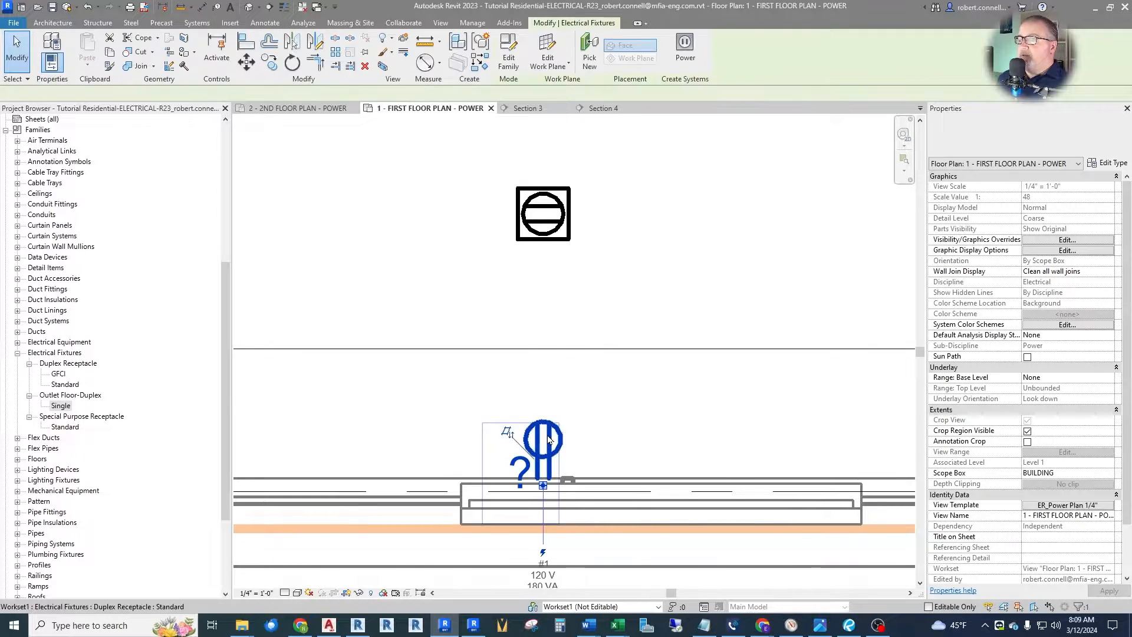
{"action": "key", "text": "Delete"}
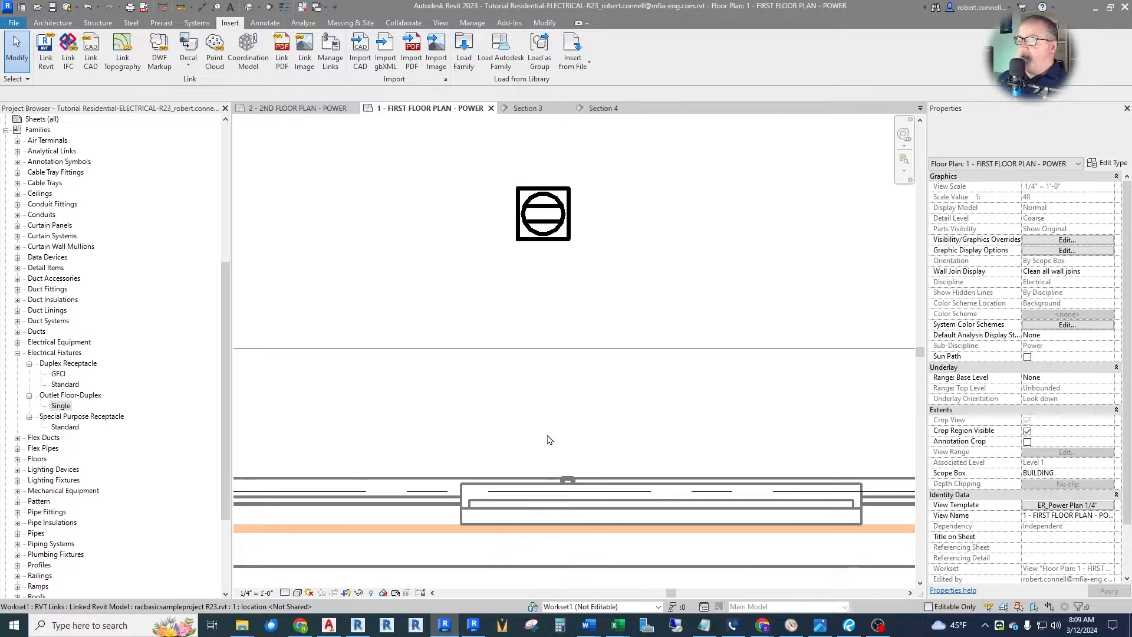
Move the duplex floor outlet close to the window wall where the wall receptacle was, rotated by 90 degrees.
{"action": "left_click", "coordinate": [550, 222]}
{"action": "left_click_drag", "start_coordinate": [550, 222], "coordinate": [557, 445], "text": "ctrl"}
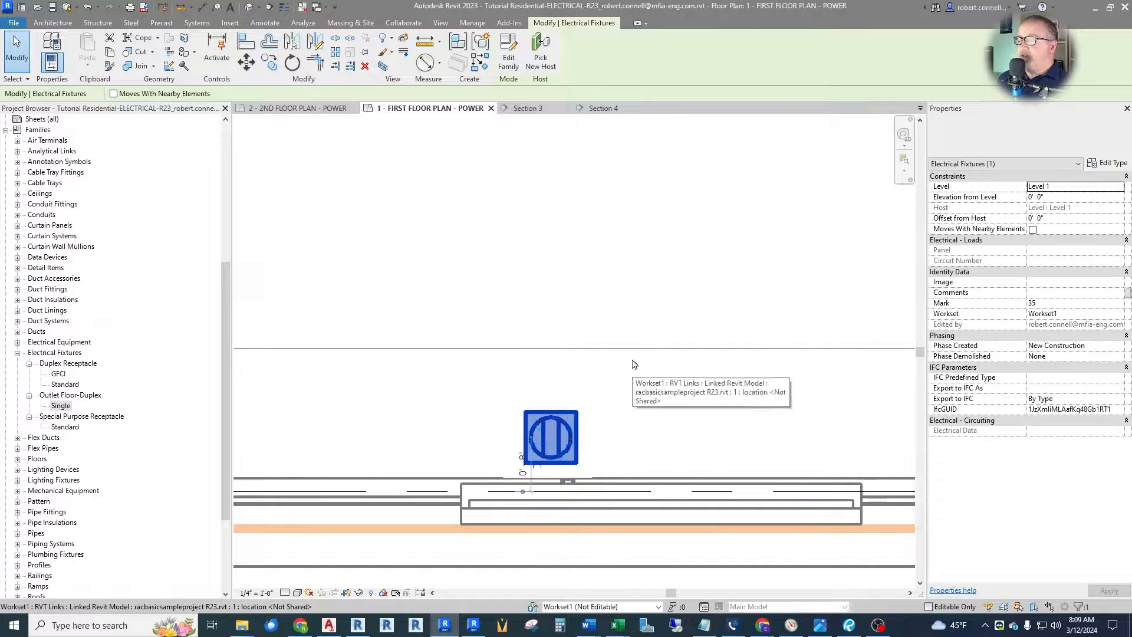
{"action": "left_click", "coordinate": [614, 299]}
Examine the relocated floor outlet and the window walls around Kitchen & Dining for further receptacle locations.
{"action": "scroll", "coordinate": [621, 258], "scroll_direction": "down", "scroll_amount": 3}
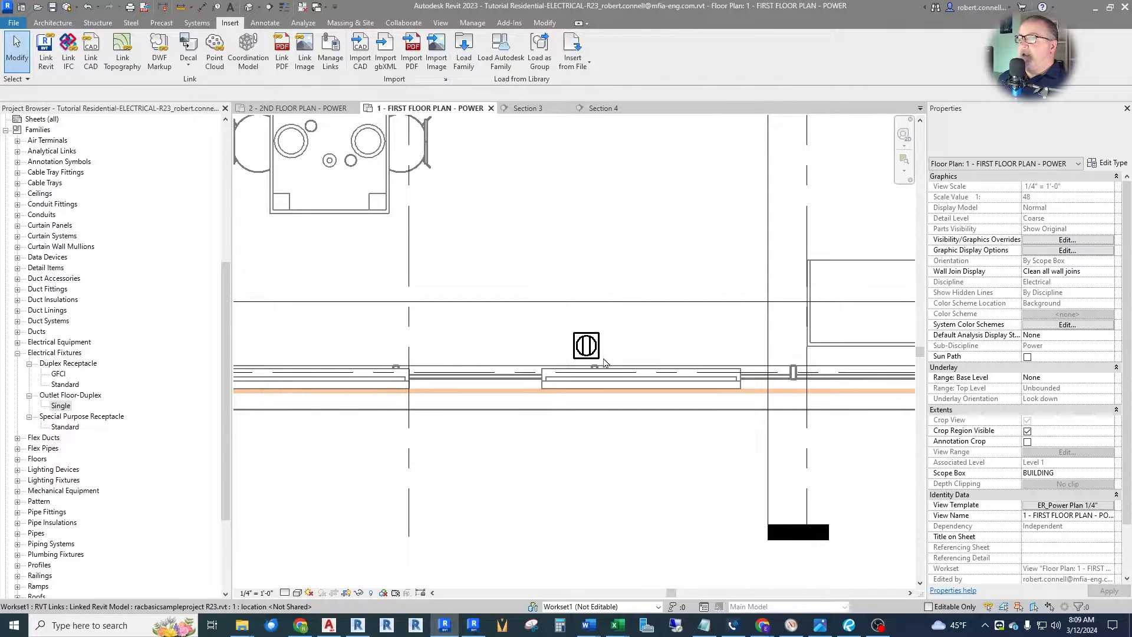
{"action": "scroll", "coordinate": [604, 370], "scroll_direction": "up", "scroll_amount": 2}
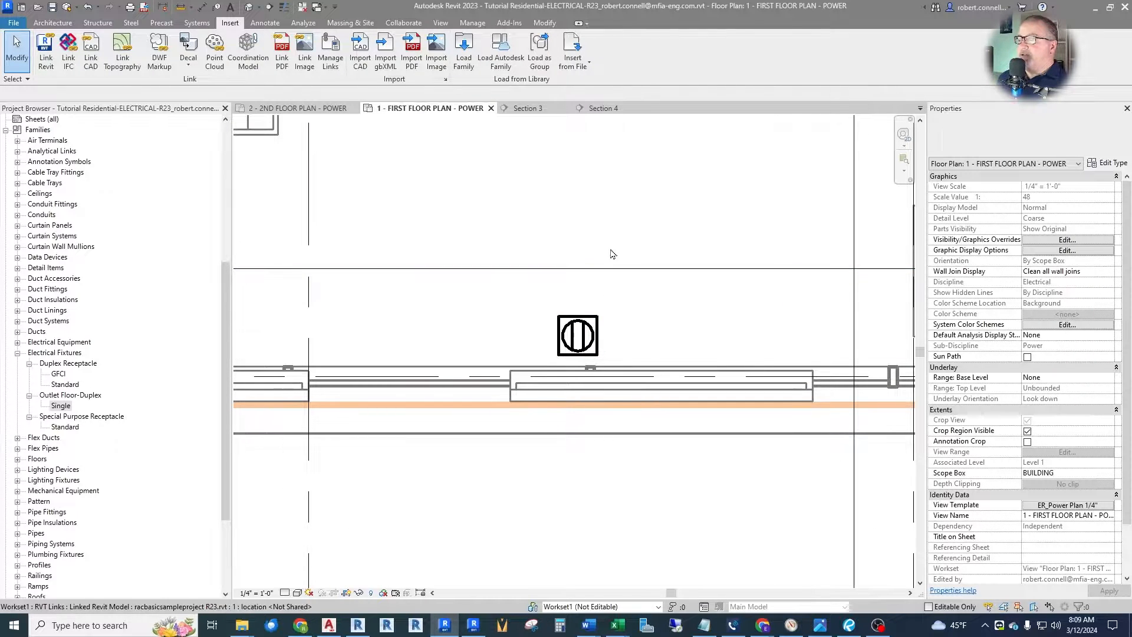
{"action": "scroll", "coordinate": [592, 339], "scroll_direction": "down", "scroll_amount": 4}
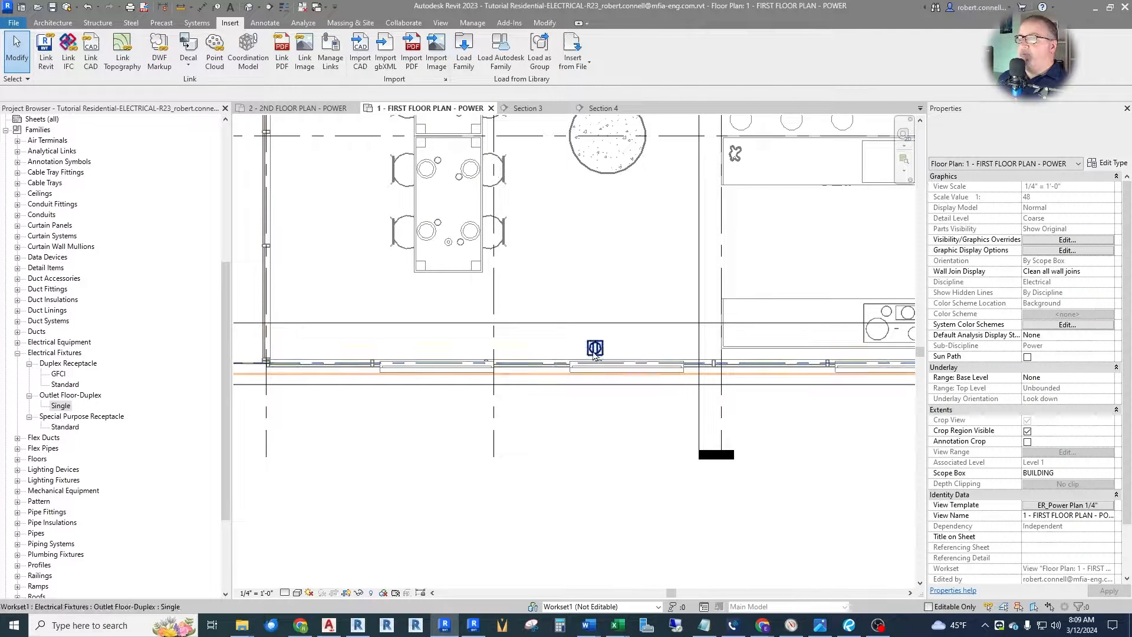
{"action": "scroll", "coordinate": [603, 283], "scroll_direction": "up", "scroll_amount": 2}
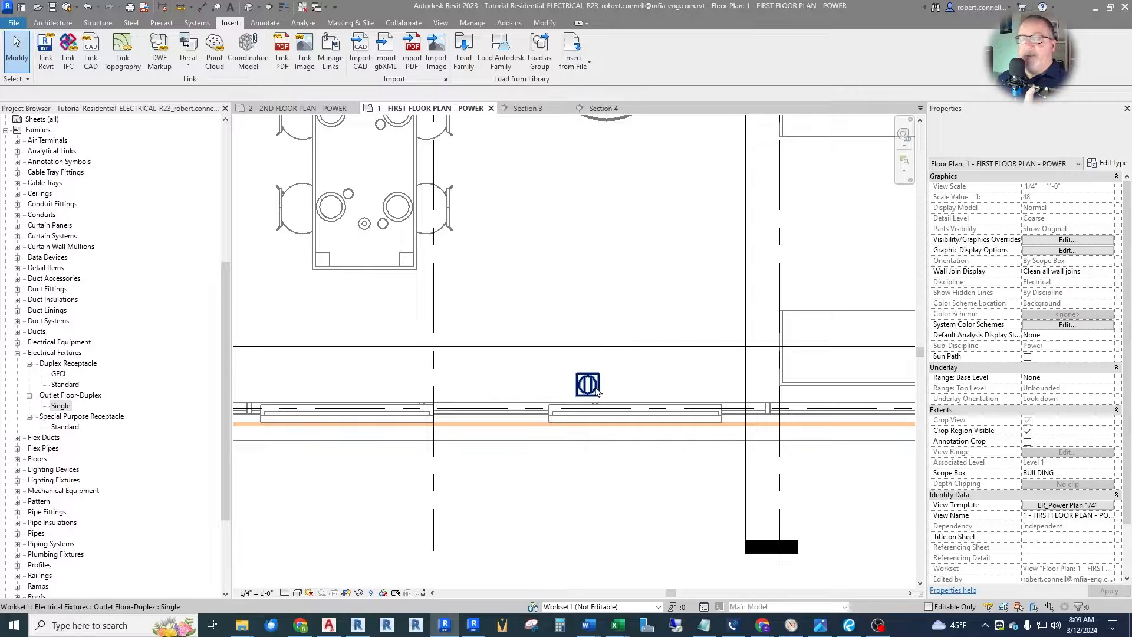
{"action": "scroll", "coordinate": [644, 389], "scroll_direction": "down", "scroll_amount": 3}
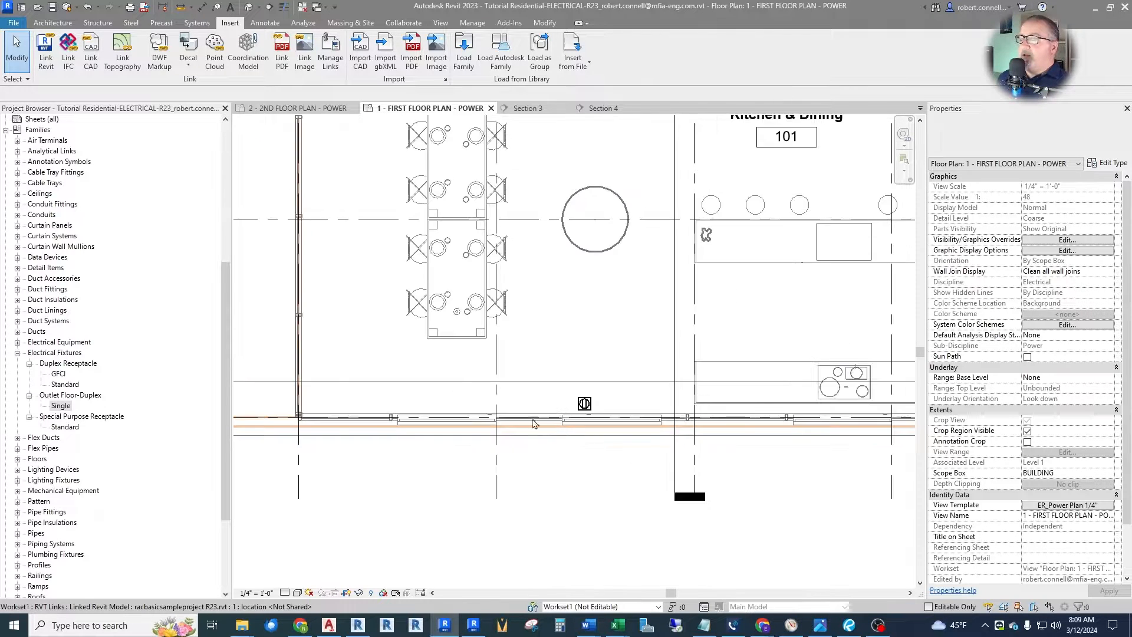
{"action": "scroll", "coordinate": [537, 392], "scroll_direction": "down", "scroll_amount": 2}
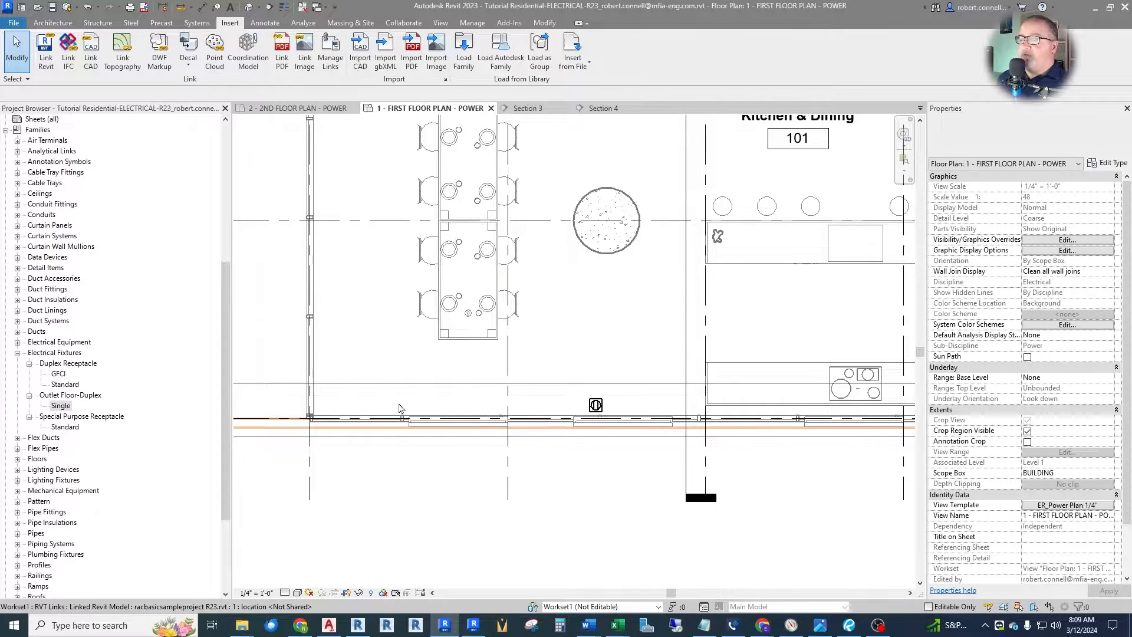
{"action": "scroll", "coordinate": [401, 408], "scroll_direction": "down", "scroll_amount": 2}
{"action": "scroll", "coordinate": [475, 190], "scroll_direction": "up", "scroll_amount": 2}
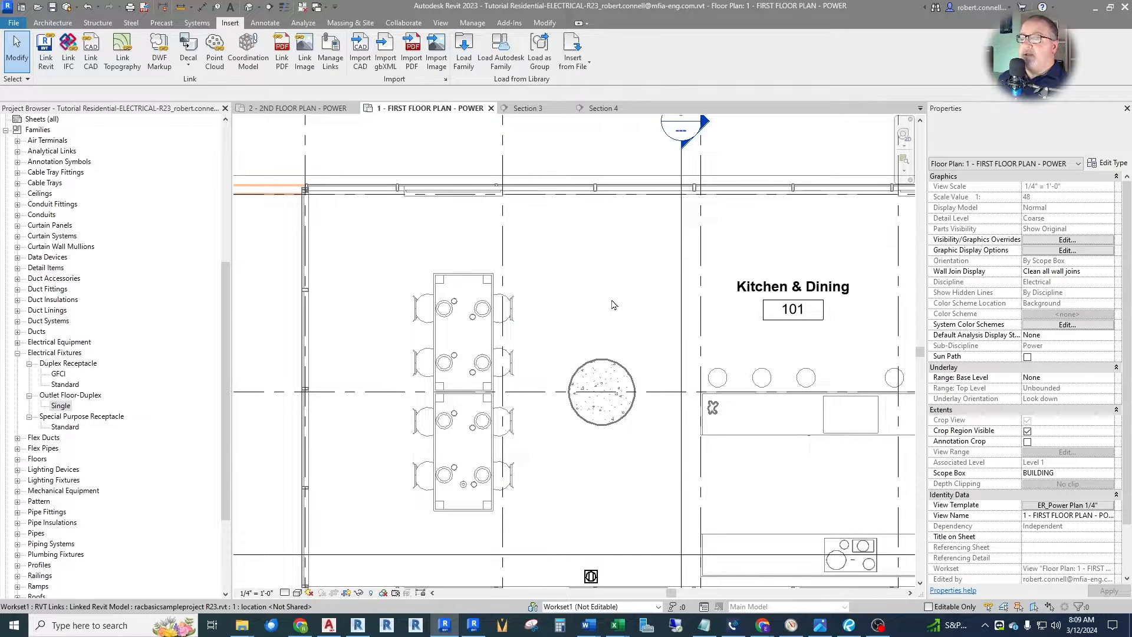
{"action": "scroll", "coordinate": [611, 304], "scroll_direction": "down", "scroll_amount": 4}
{"action": "scroll", "coordinate": [603, 305], "scroll_direction": "down", "scroll_amount": 2}
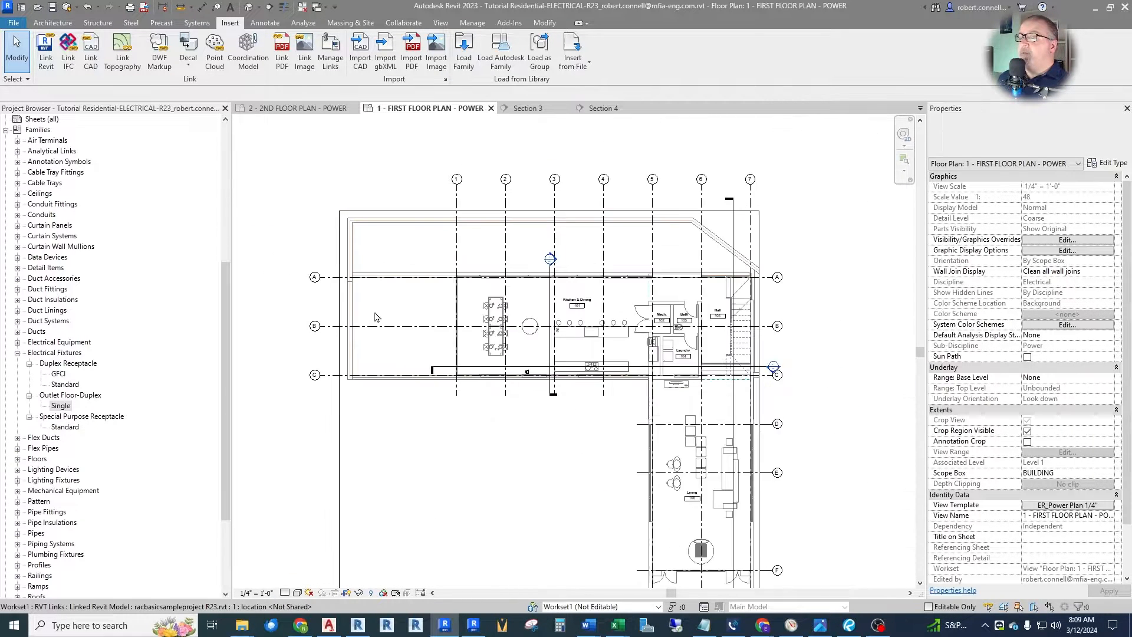
{"action": "scroll", "coordinate": [735, 254], "scroll_direction": "up", "scroll_amount": 6}
{"action": "scroll", "coordinate": [735, 255], "scroll_direction": "up", "scroll_amount": 3}
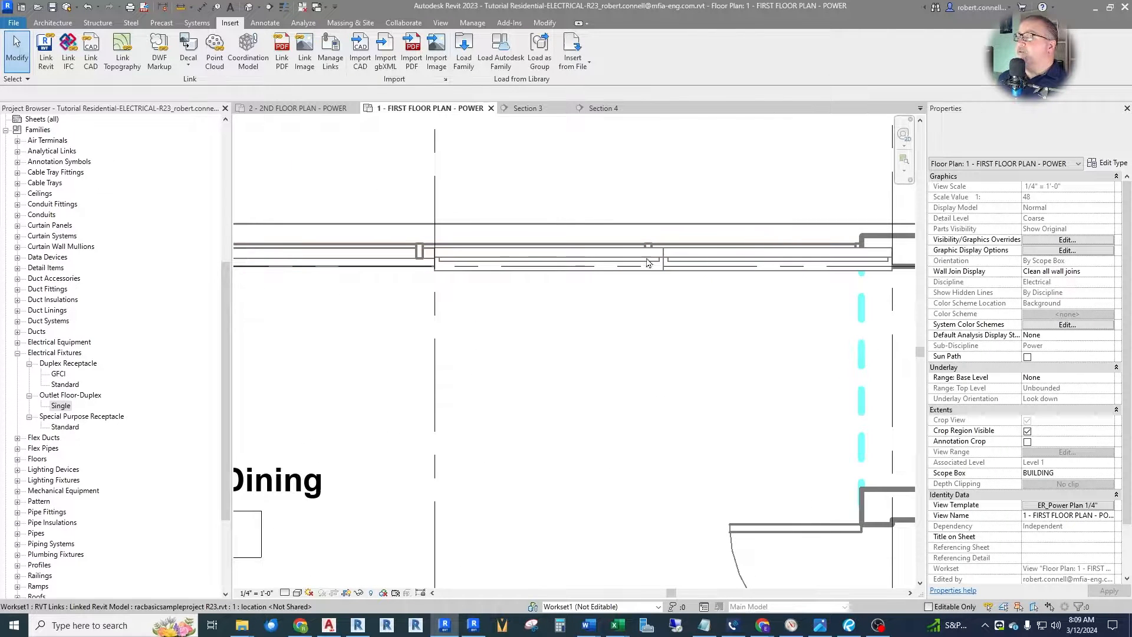
{"action": "scroll", "coordinate": [635, 286], "scroll_direction": "down", "scroll_amount": 5}
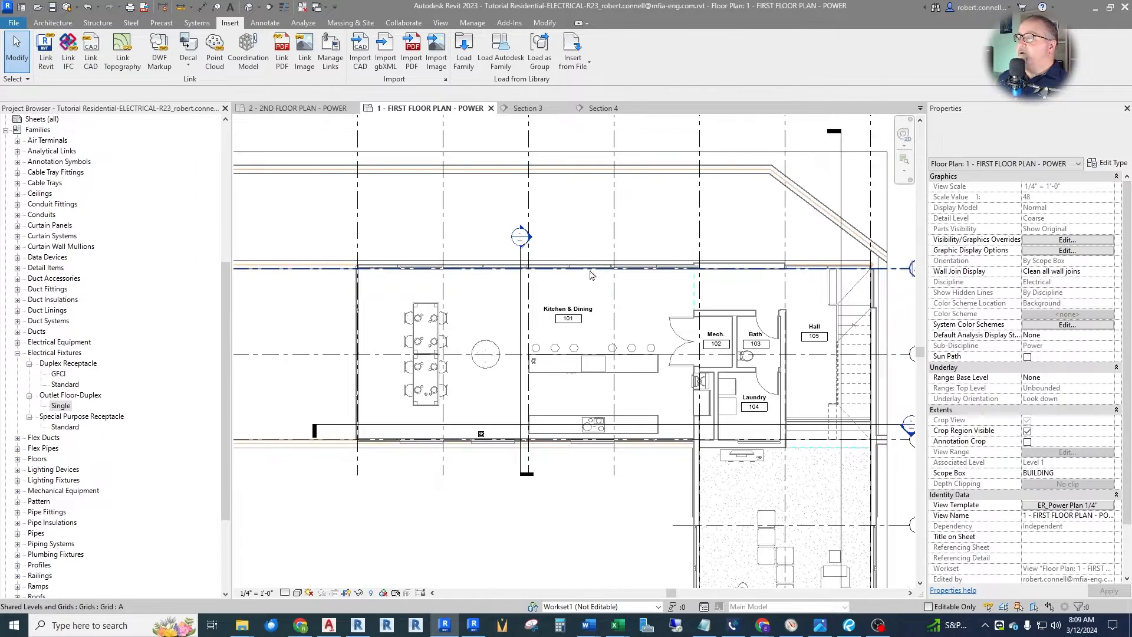
Draw a horizontal thin detail line 11'-0" long from just above the floor outlet towards the dining-end corner as a spacing guide.
{"action": "scroll", "coordinate": [412, 435], "scroll_direction": "up", "scroll_amount": 4}
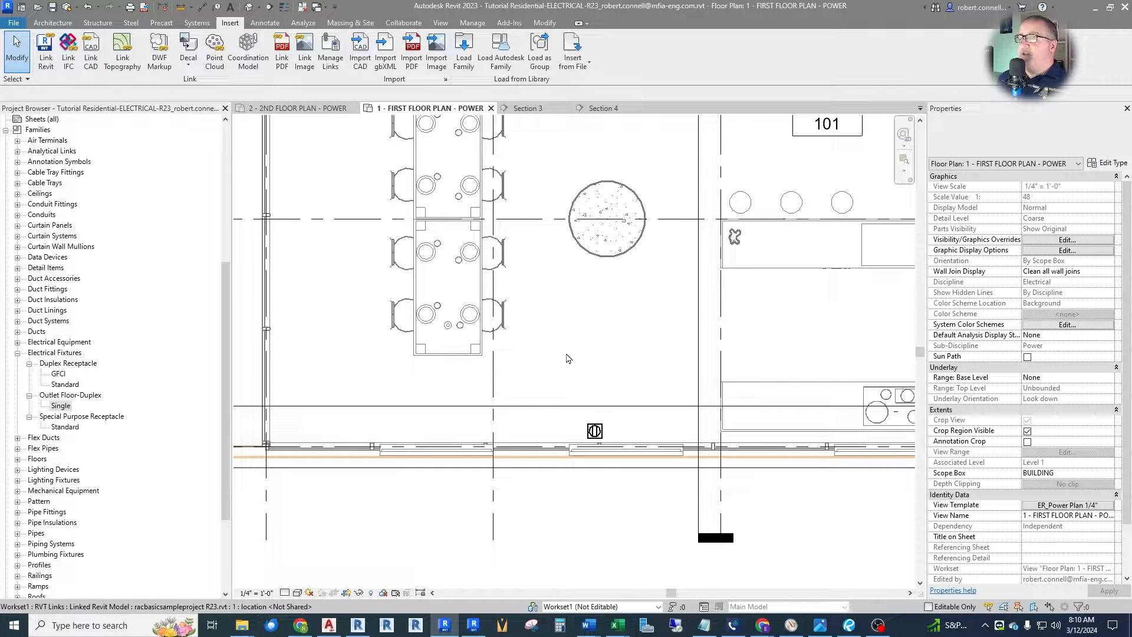
{"action": "mouse_move", "coordinate": [581, 413]}
{"action": "middle_mouse_down"}
{"action": "mouse_move", "coordinate": [624, 432]}
{"action": "mouse_move", "coordinate": [590, 432]}
{"action": "middle_mouse_up"}
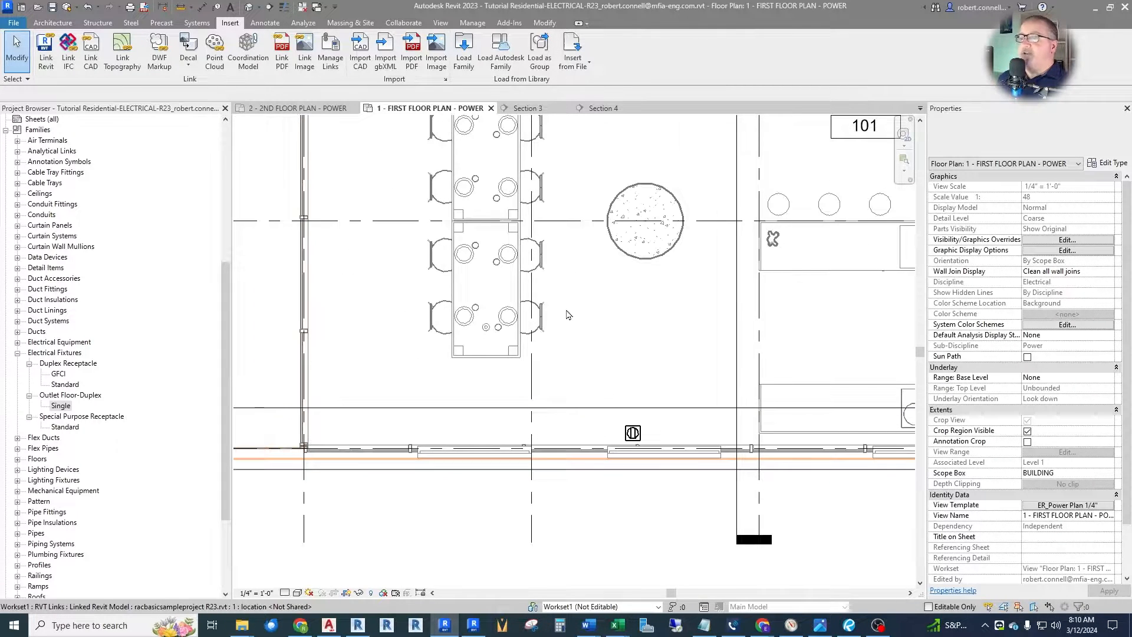
{"action": "left_click", "coordinate": [265, 22]}
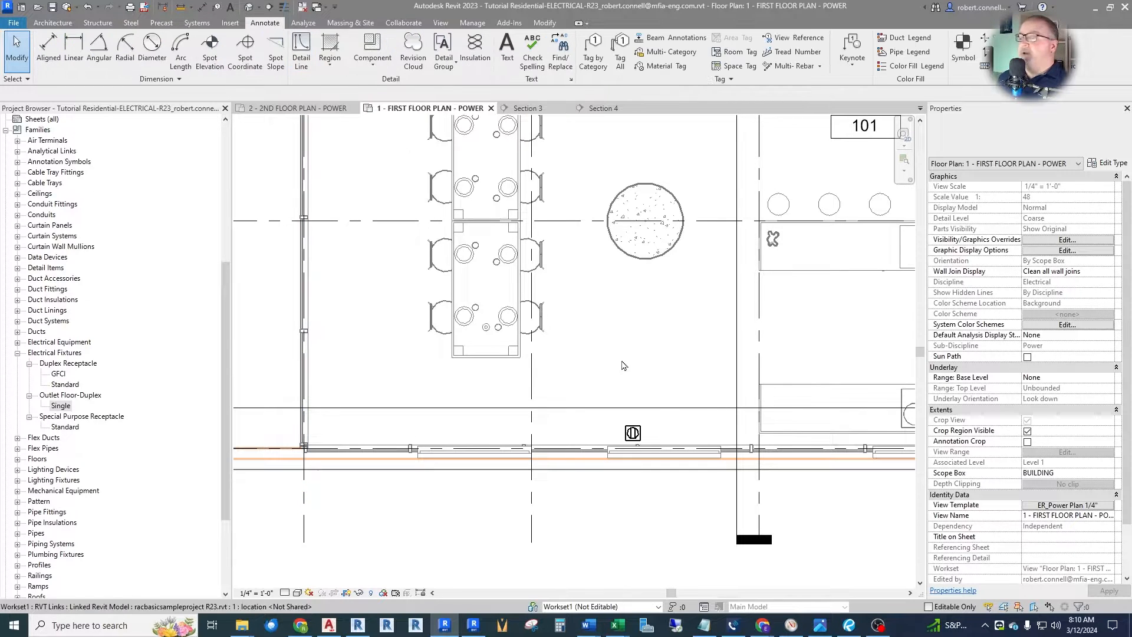
{"action": "left_click", "coordinate": [301, 50]}
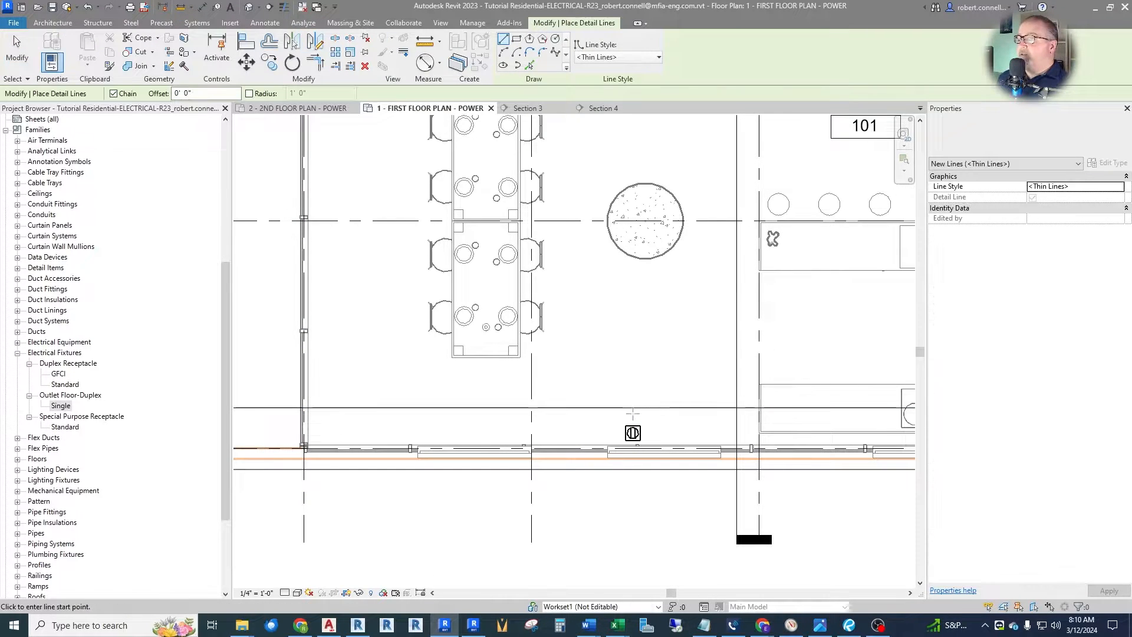
{"action": "left_click", "coordinate": [633, 413]}
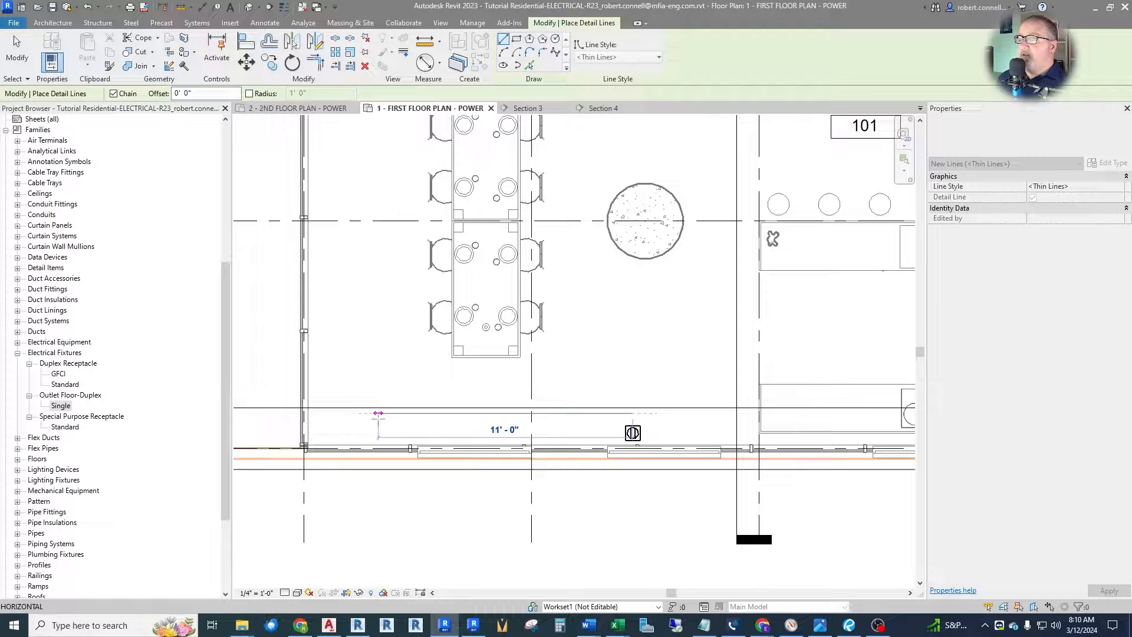
{"action": "left_click", "coordinate": [377, 413]}
{"action": "key", "text": "Escape"}
{"action": "key", "text": "Escape"}
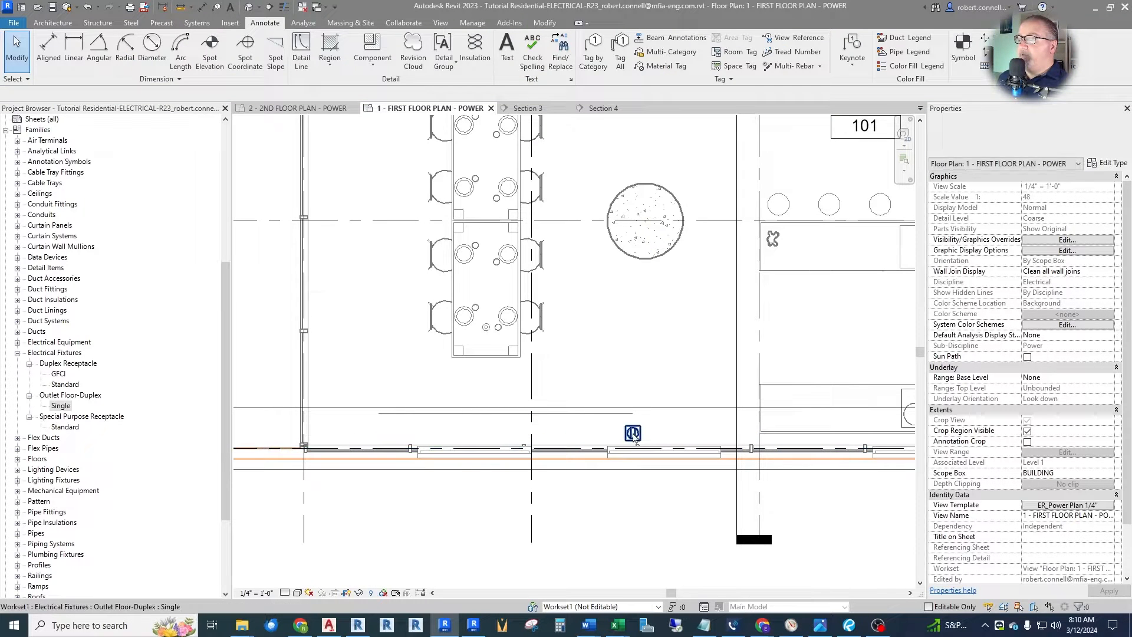
Copy the floor outlet along the window wall to the far end of the guide line, and delete the line.
{"action": "left_click", "coordinate": [632, 433]}
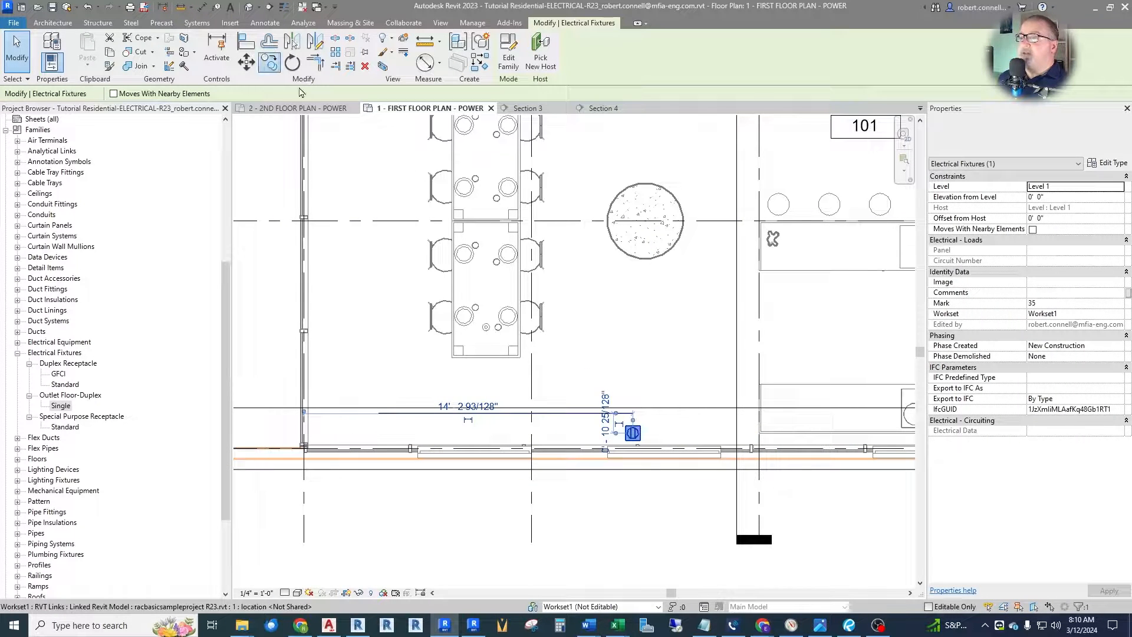
{"action": "key", "text": "m"}
{"action": "key", "text": "v"}
{"action": "left_click", "coordinate": [633, 433]}
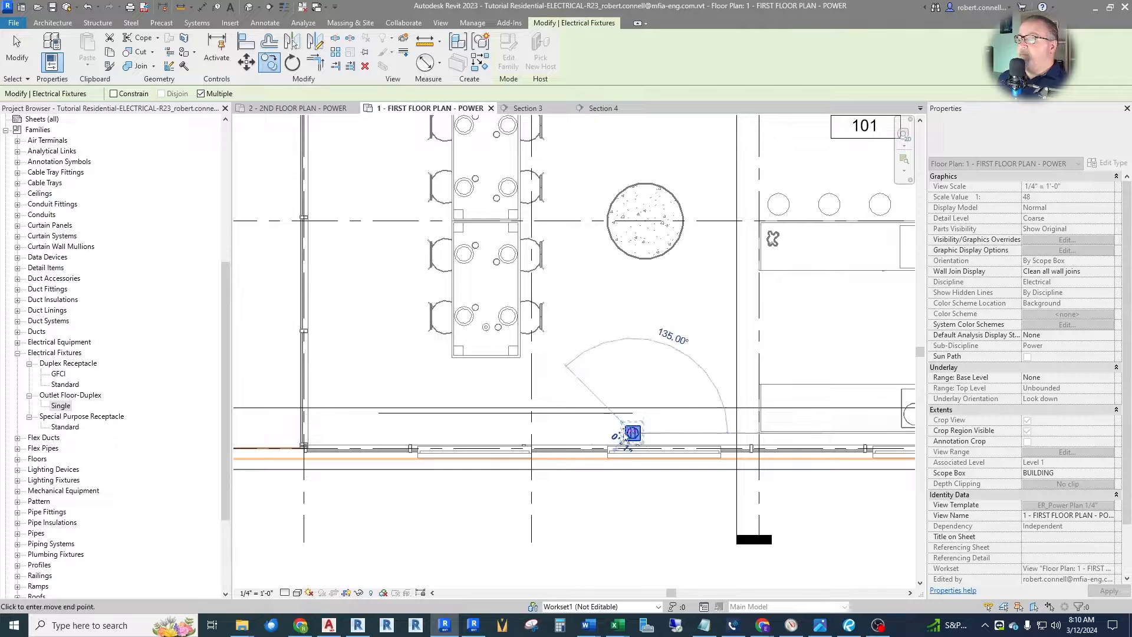
{"action": "left_click", "coordinate": [380, 436]}
{"action": "key", "text": "Escape"}
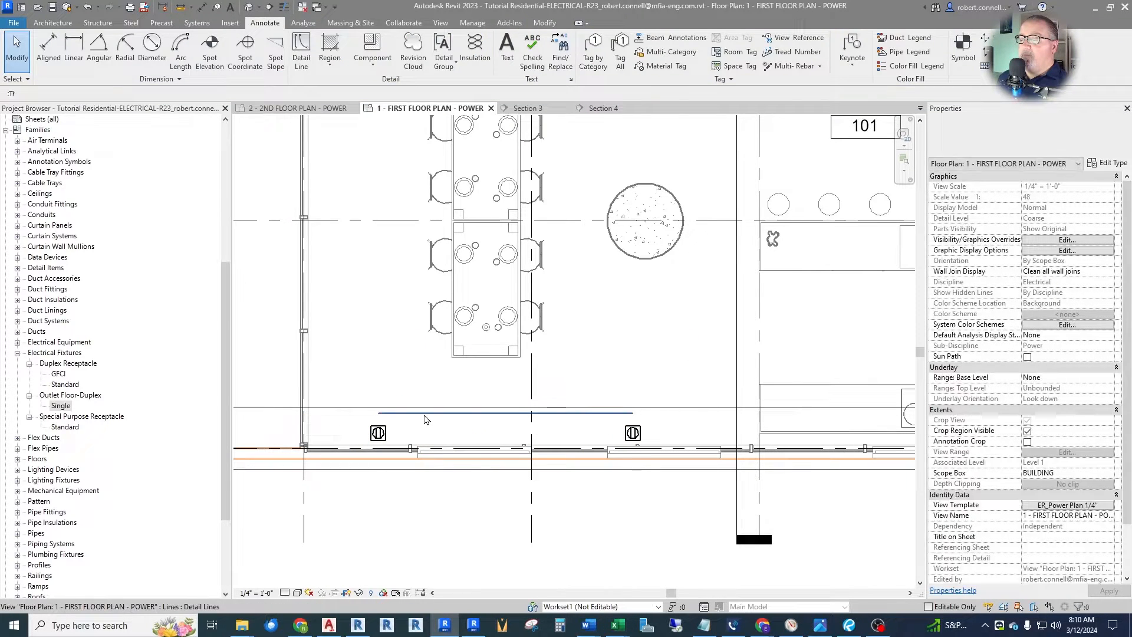
{"action": "left_click", "coordinate": [425, 415]}
{"action": "key", "text": "Delete"}
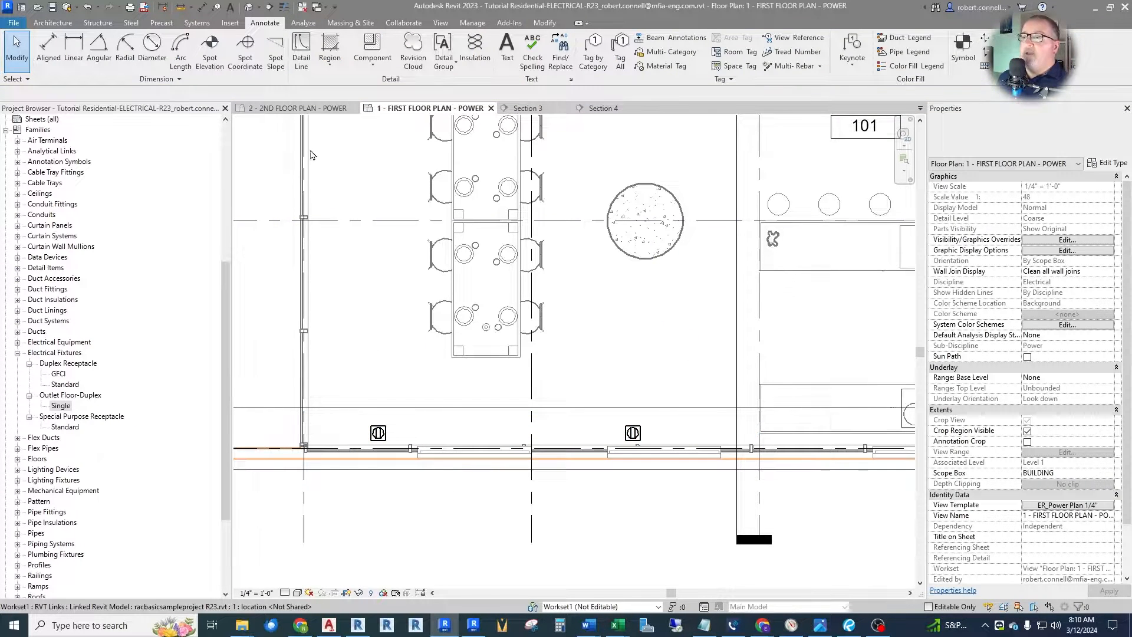
Draw chained detail lines from below the copied outlet along the window wall to the corner and up beside the dining-end wall.
{"action": "left_click", "coordinate": [302, 50]}
{"action": "left_click", "coordinate": [305, 446]}
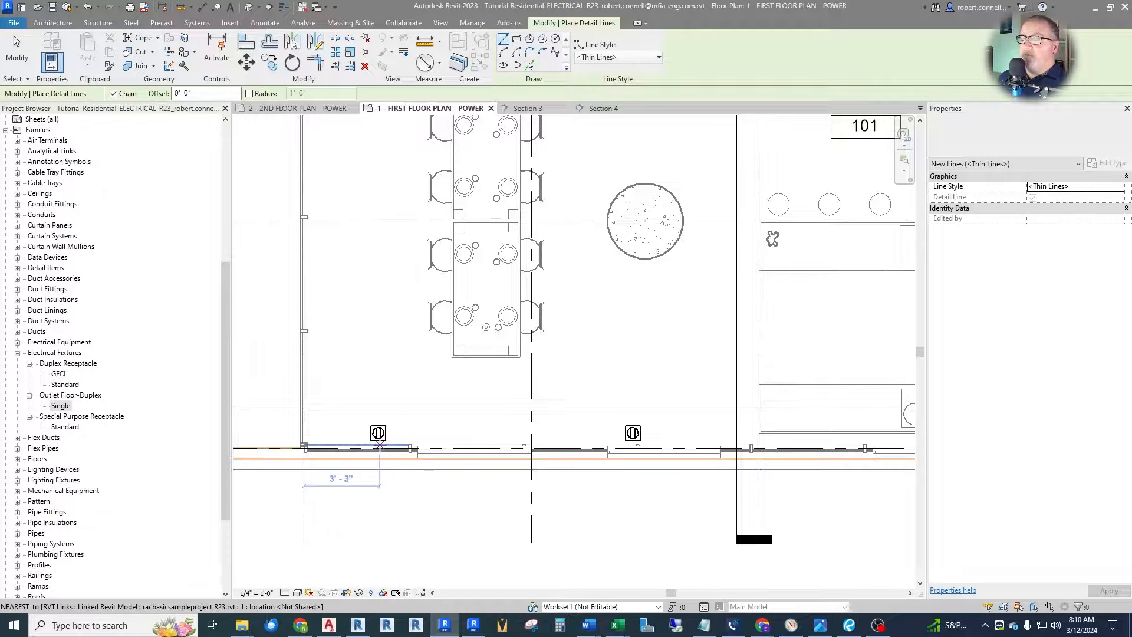
{"action": "left_click", "coordinate": [379, 446]}
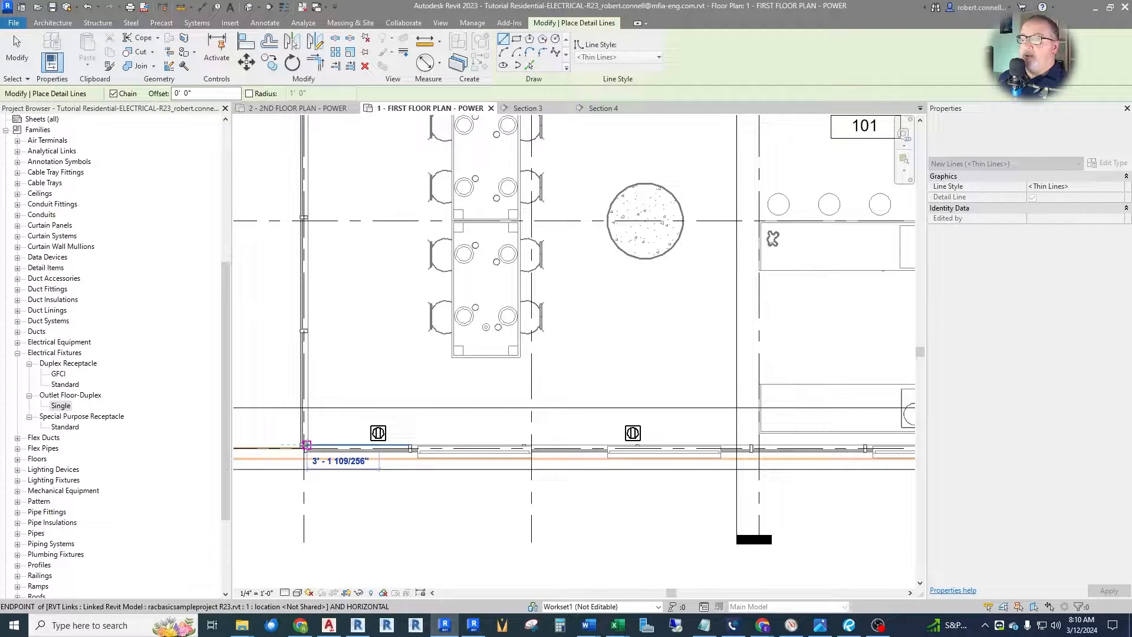
{"action": "left_click", "coordinate": [305, 447]}
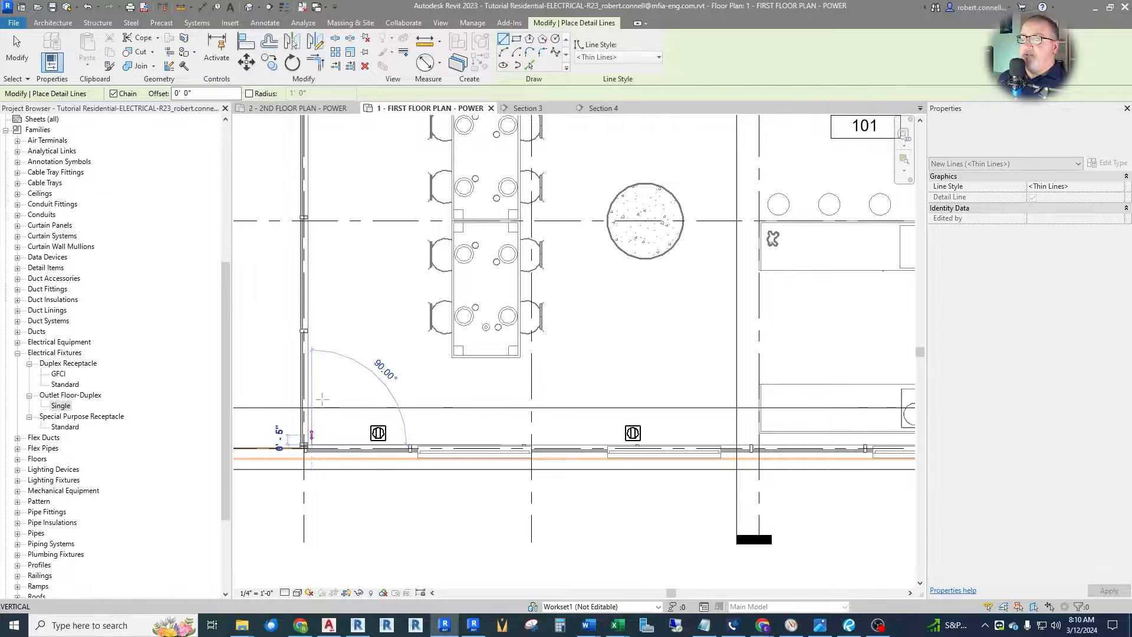
{"action": "key", "text": "Escape"}
{"action": "key", "text": "Escape"}
Create a similar Single floor outlet, rotated for the dining-end wall, at the upper end of the vertical guide line.
{"action": "right_click", "coordinate": [380, 433]}
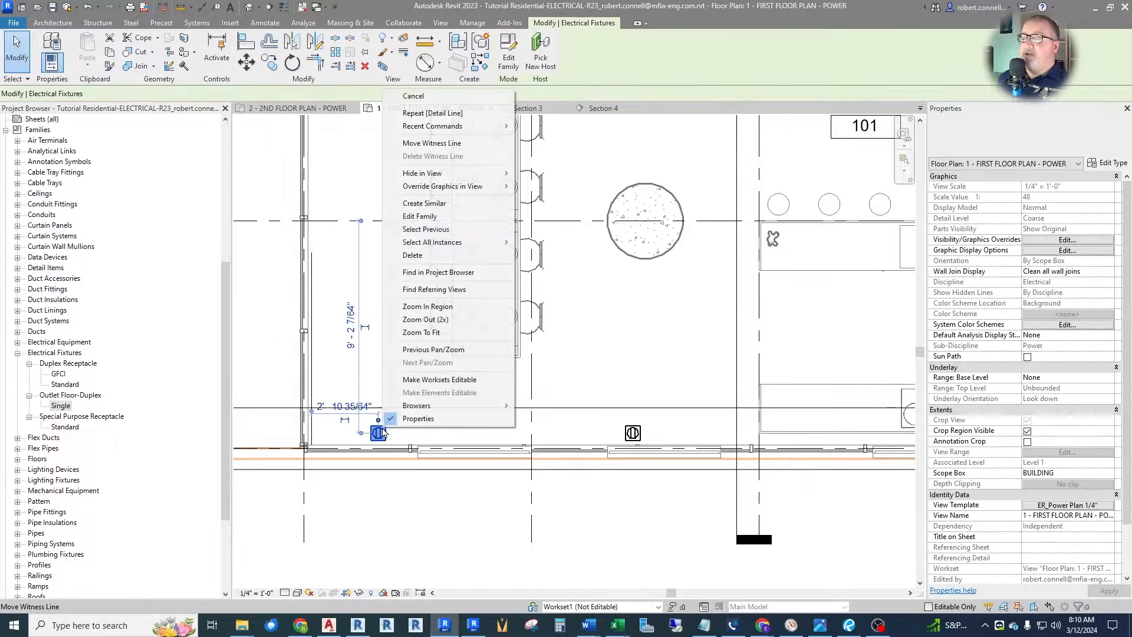
{"action": "left_click", "coordinate": [424, 203]}
{"action": "key", "text": "space"}
{"action": "scroll", "coordinate": [317, 253], "scroll_direction": "up", "scroll_amount": 2}
{"action": "left_click", "coordinate": [319, 253]}
{"action": "key", "text": "Escape"}
{"action": "key", "text": "Escape"}
Copy the dining-end wall floor outlet straight up the same wall to near the room's upper corner, with multiple copying enabled.
{"action": "scroll", "coordinate": [356, 425], "scroll_direction": "down", "scroll_amount": 3}
{"action": "scroll", "coordinate": [336, 190], "scroll_direction": "up", "scroll_amount": 1}
{"action": "left_click", "coordinate": [341, 409]}
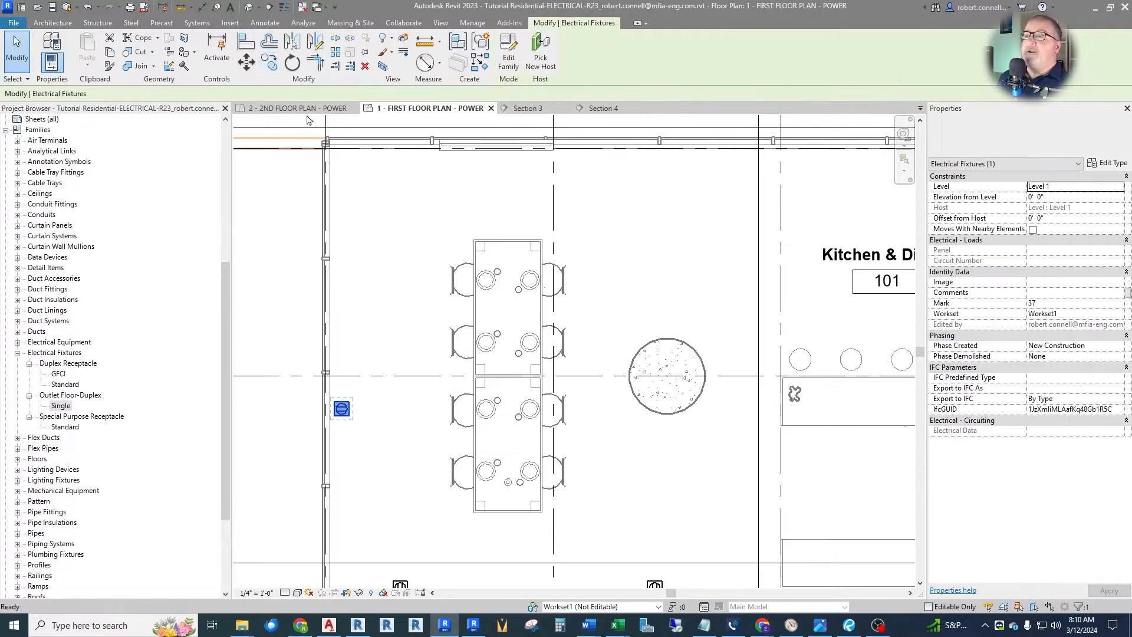
{"action": "key", "text": "c"}
{"action": "key", "text": "o"}
{"action": "left_click", "coordinate": [341, 409]}
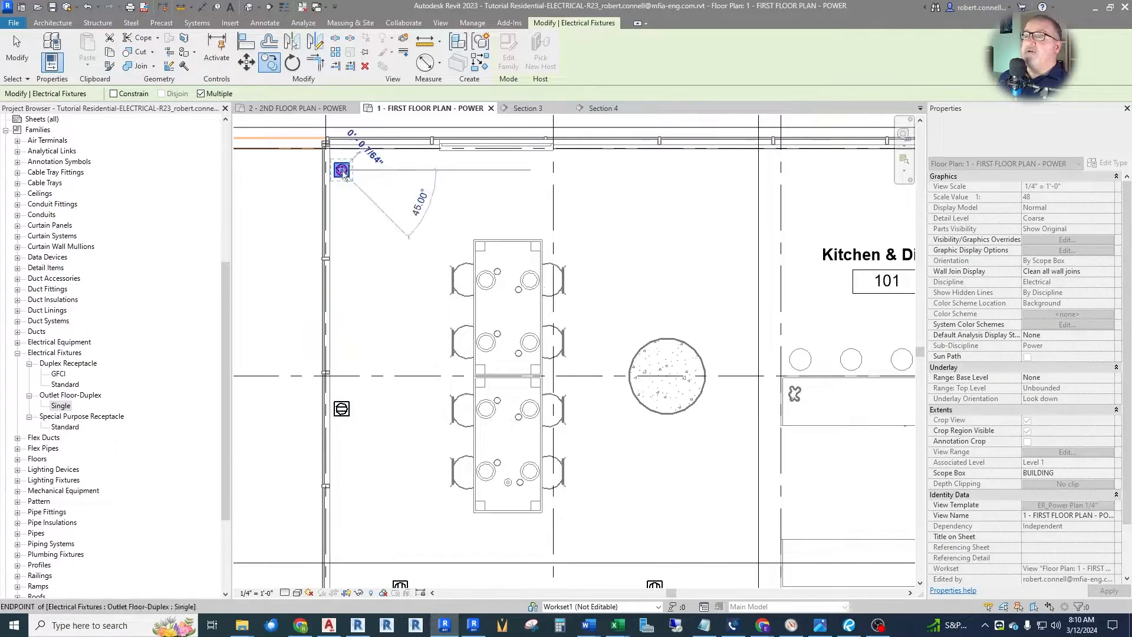
Copy the floor outlet from the room's upper corner horizontally along the upper window wall, placing three spaced copies in the Kitchen & Dining room.
{"action": "scroll", "coordinate": [343, 175], "scroll_direction": "up", "scroll_amount": 3}
{"action": "scroll", "coordinate": [353, 195], "scroll_direction": "down", "scroll_amount": 3}
{"action": "left_click", "coordinate": [354, 192]}
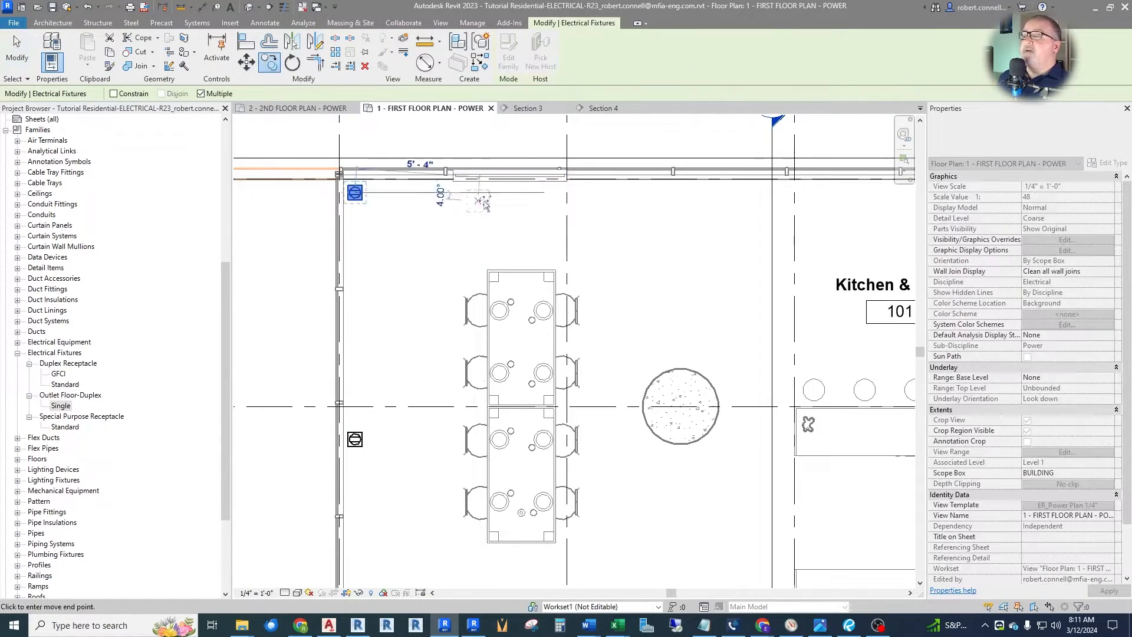
{"action": "left_click", "coordinate": [617, 190]}
{"action": "scroll", "coordinate": [617, 189], "scroll_direction": "down", "scroll_amount": 1}
{"action": "middle_click_drag", "start_coordinate": [795, 196], "coordinate": [567, 258]}
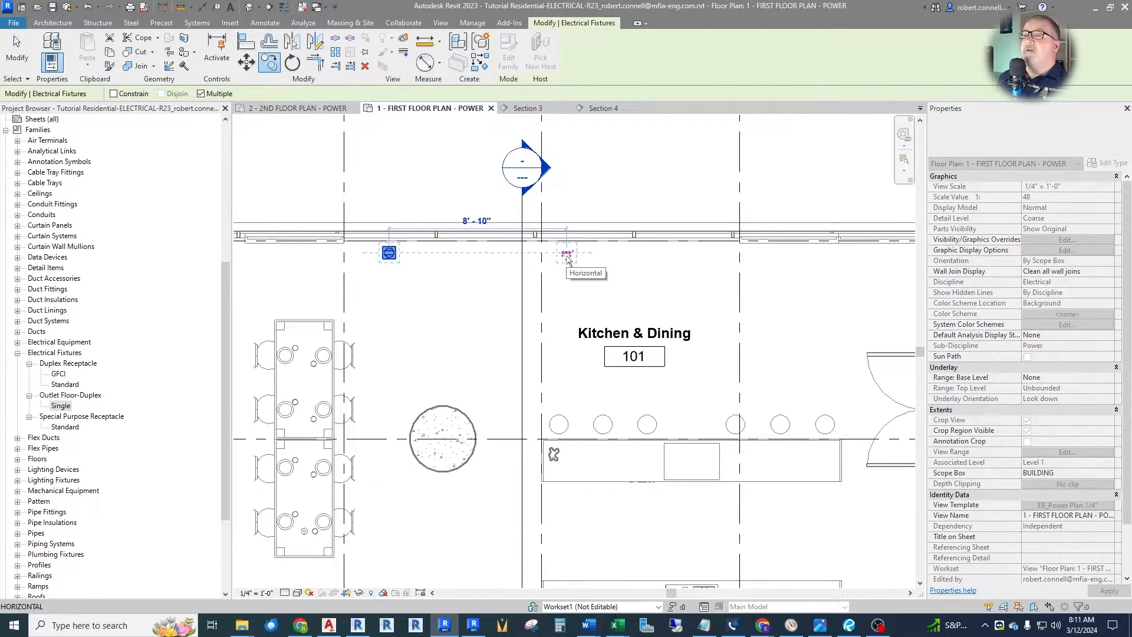
{"action": "left_click", "coordinate": [622, 255]}
{"action": "middle_click_drag", "start_coordinate": [817, 257], "coordinate": [670, 258]}
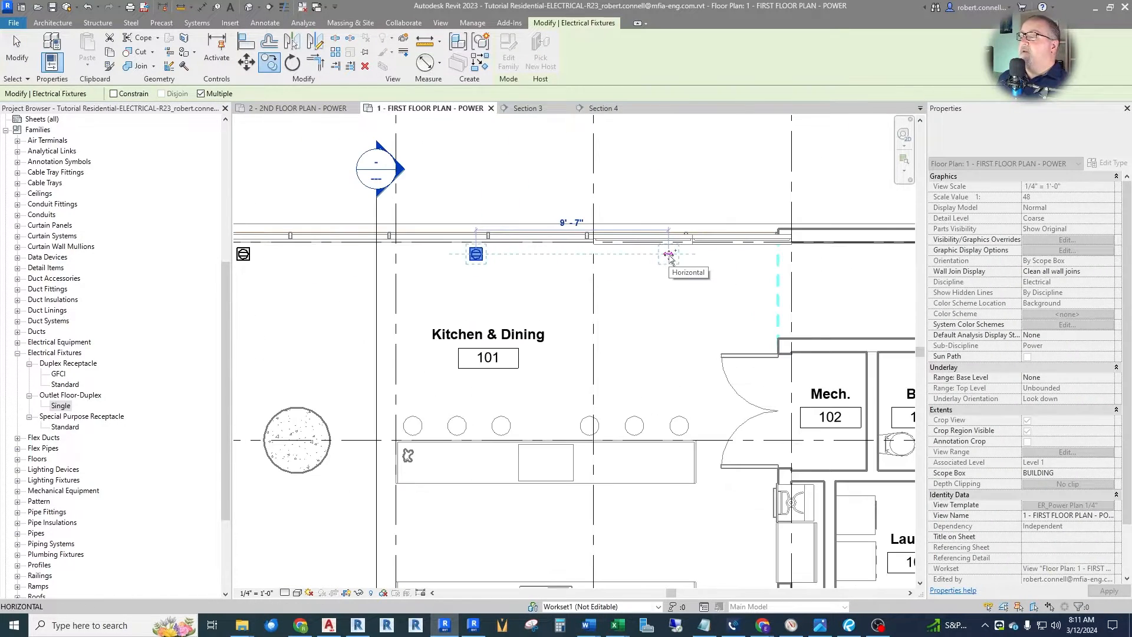
{"action": "left_click", "coordinate": [707, 254]}
{"action": "scroll", "coordinate": [531, 283], "scroll_direction": "down", "scroll_amount": 3}
{"action": "key", "text": "Escape"}
{"action": "scroll", "coordinate": [477, 289], "scroll_direction": "up", "scroll_amount": 2}
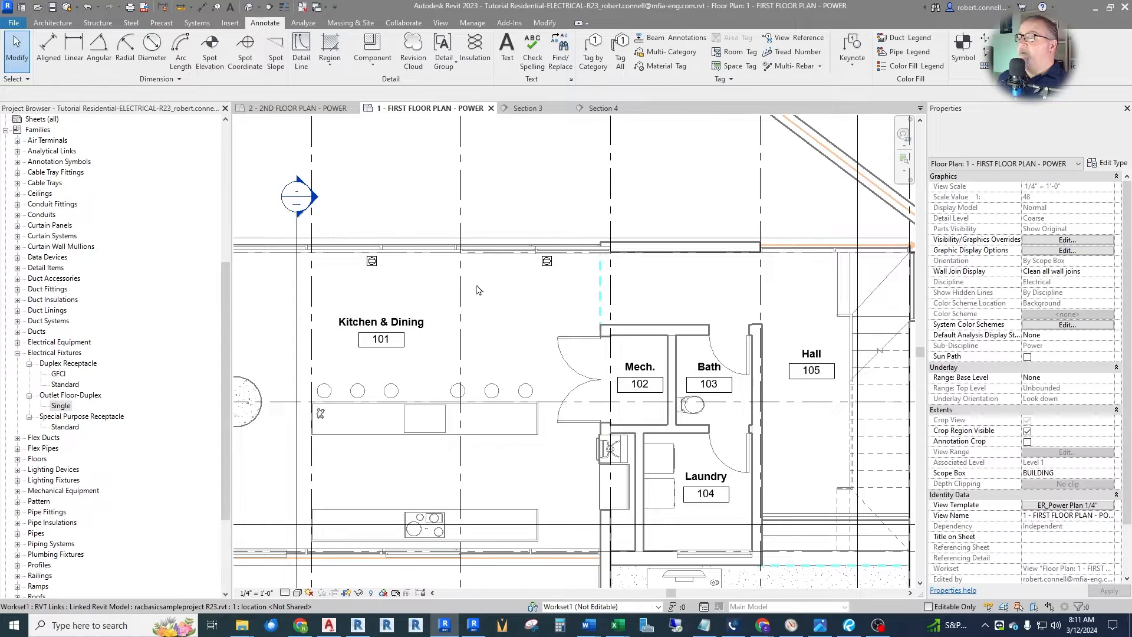
Copy the last upper-wall floor outlet straight along the wall to in front of the solid wall section above the Bath.
{"action": "scroll", "coordinate": [479, 290], "scroll_direction": "down", "scroll_amount": 2}
{"action": "scroll", "coordinate": [607, 290], "scroll_direction": "up", "scroll_amount": 4}
{"action": "scroll", "coordinate": [470, 277], "scroll_direction": "down", "scroll_amount": 1}
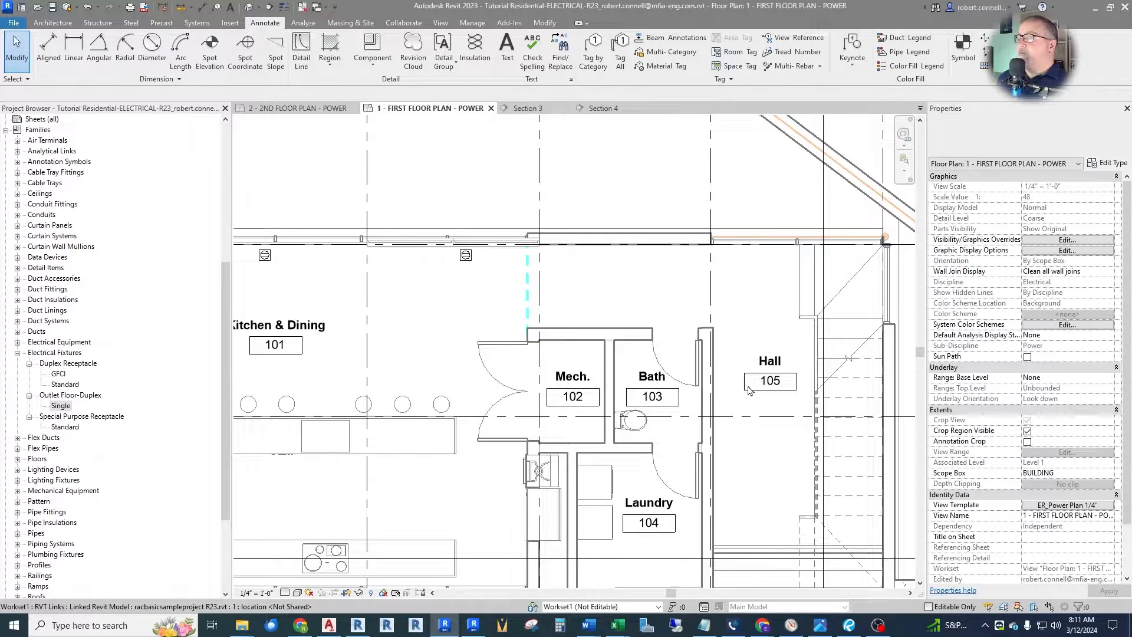
{"action": "scroll", "coordinate": [625, 281], "scroll_direction": "down", "scroll_amount": 3}
{"action": "scroll", "coordinate": [589, 283], "scroll_direction": "up", "scroll_amount": 4}
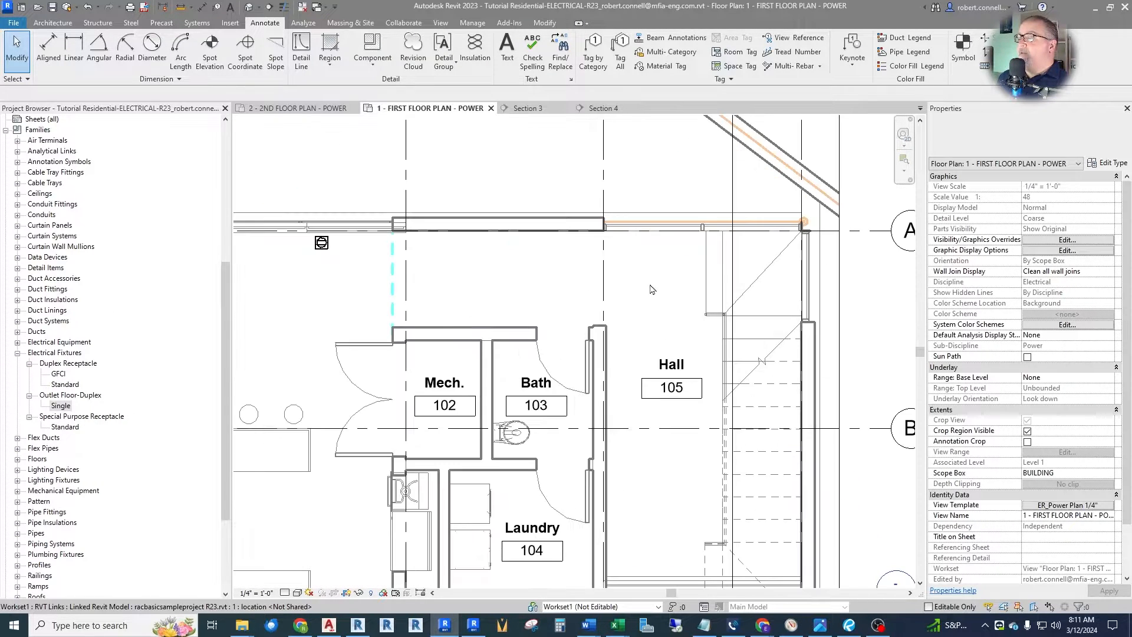
{"action": "scroll", "coordinate": [637, 283], "scroll_direction": "down", "scroll_amount": 3}
{"action": "scroll", "coordinate": [566, 285], "scroll_direction": "up", "scroll_amount": 2}
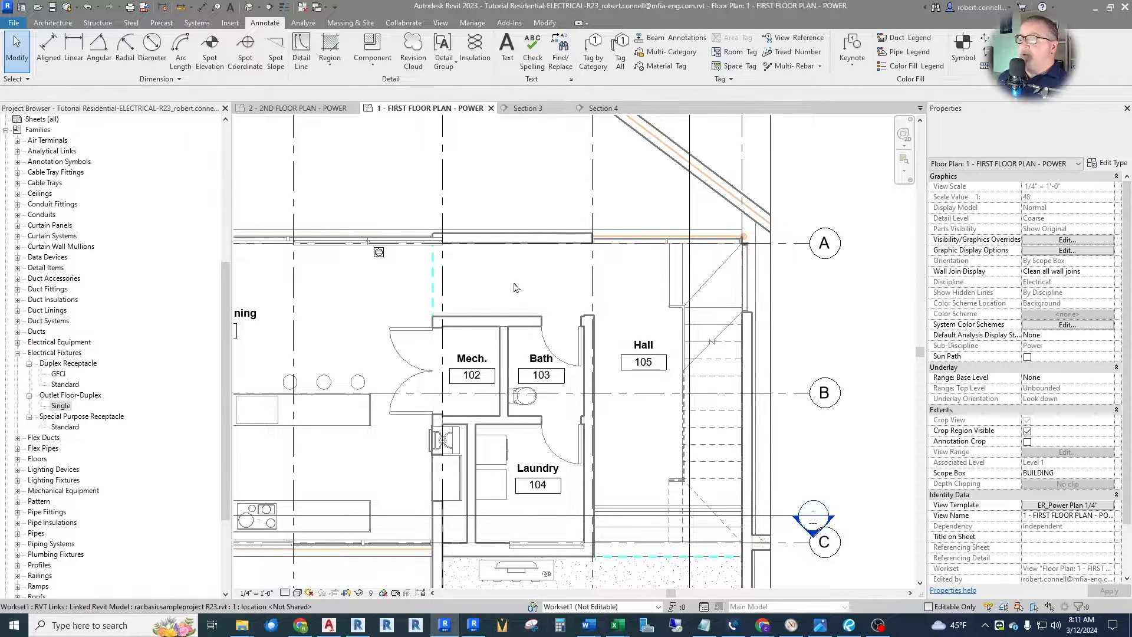
{"action": "scroll", "coordinate": [494, 283], "scroll_direction": "up", "scroll_amount": 2}
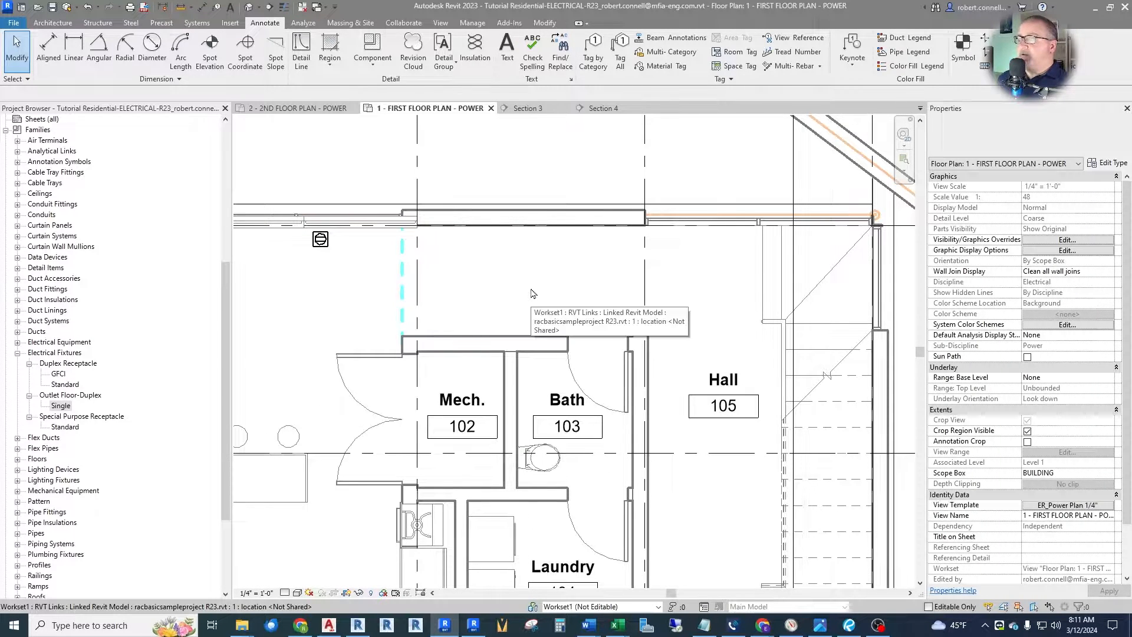
{"action": "left_click", "coordinate": [320, 239]}
{"action": "key", "text": "c"}
{"action": "key", "text": "o"}
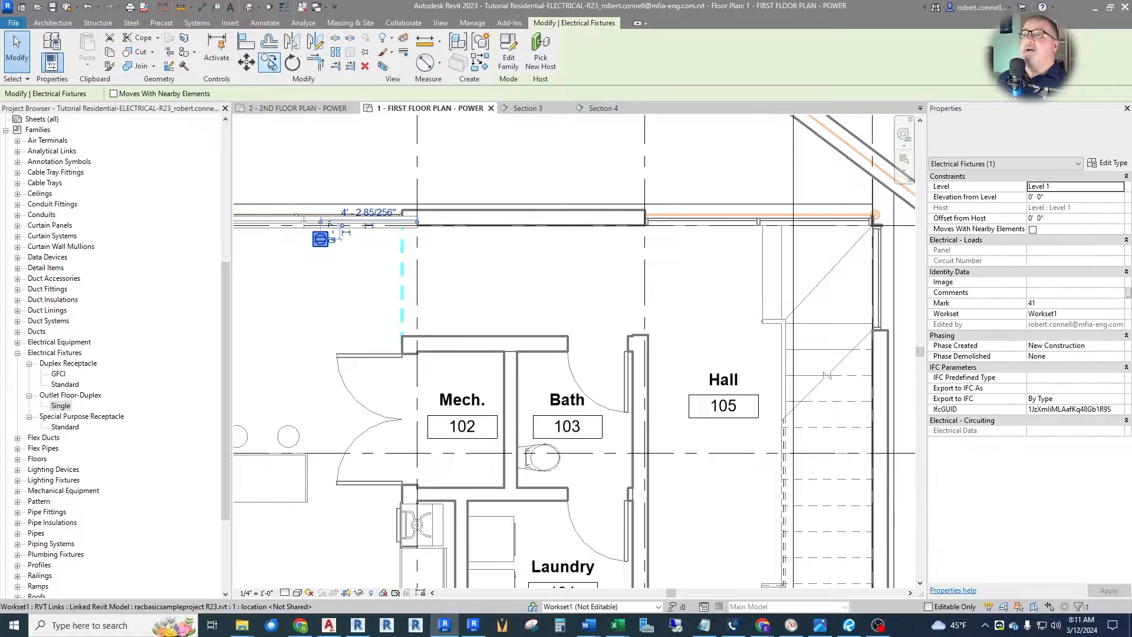
{"action": "left_click", "coordinate": [321, 239]}
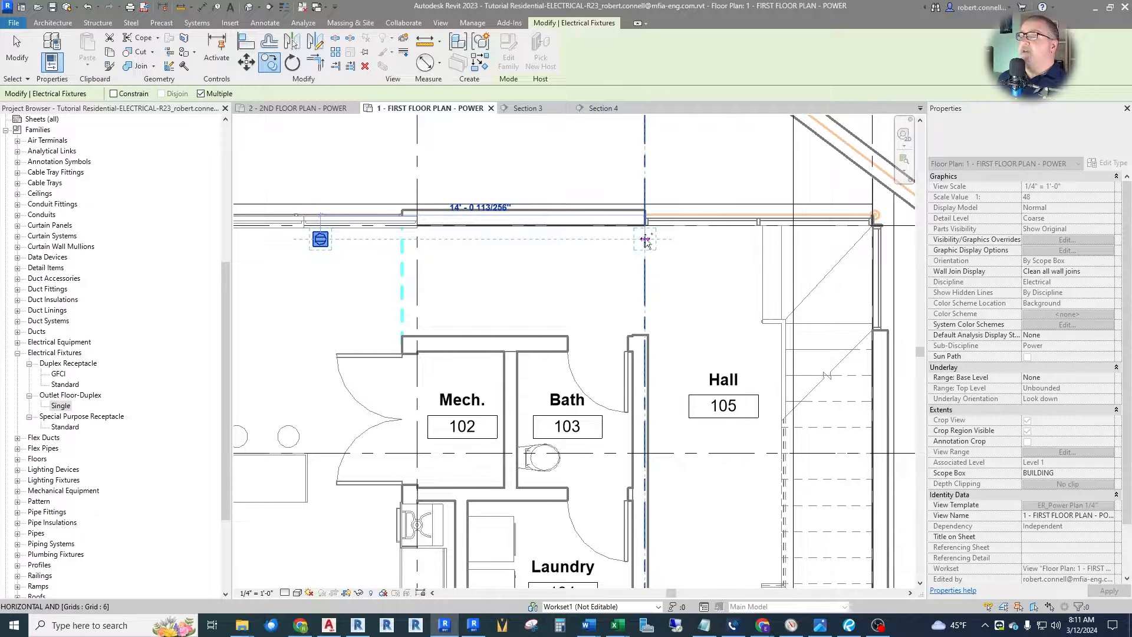
{"action": "left_click", "coordinate": [592, 238]}
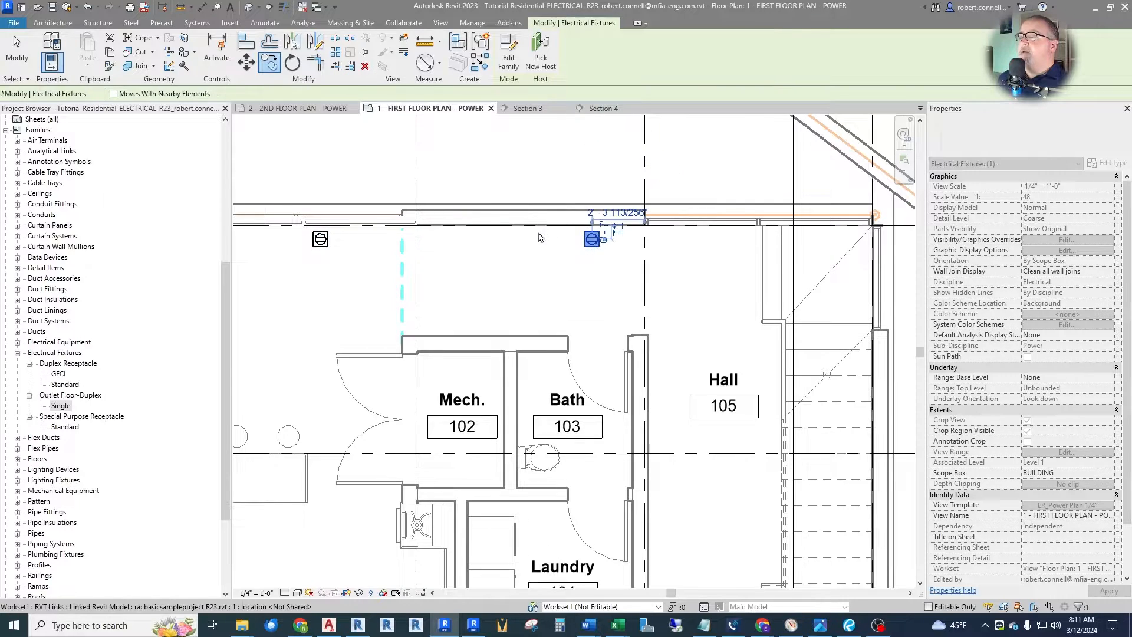
{"action": "key", "text": "Escape"}
{"action": "key", "text": "Escape"}
{"action": "scroll", "coordinate": [642, 214], "scroll_direction": "down", "scroll_amount": 4}
{"action": "scroll", "coordinate": [642, 214], "scroll_direction": "up", "scroll_amount": 2}
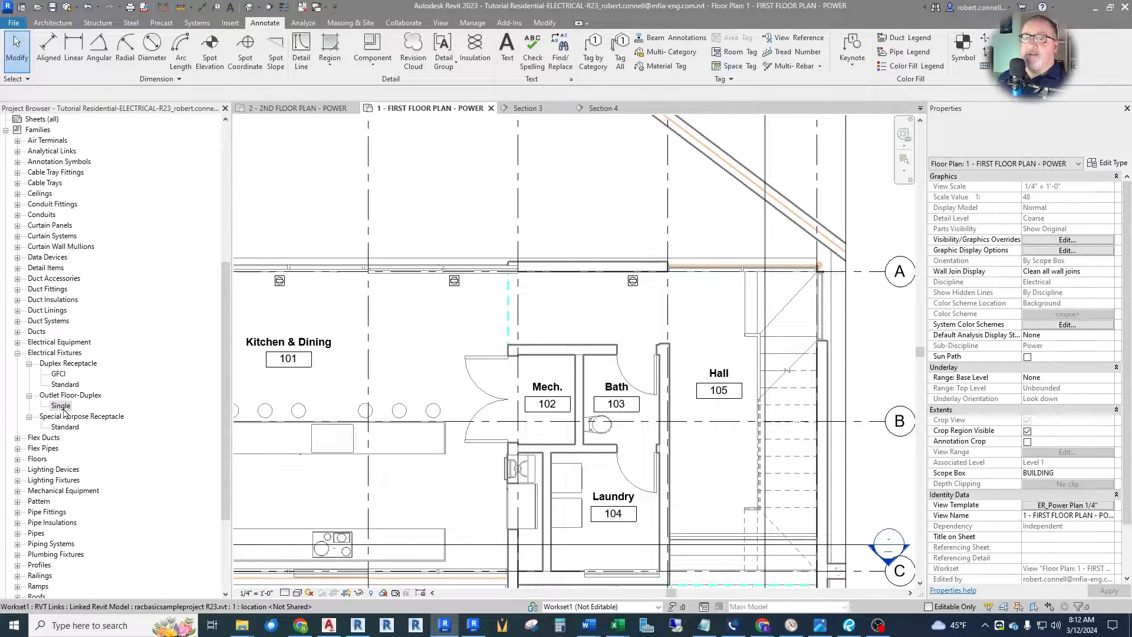
Place a Standard duplex receptacle on the solid wall section above the Bath, and delete the floor outlet copied beside it.
{"action": "left_click_drag", "start_coordinate": [63, 385], "coordinate": [608, 287]}
{"action": "scroll", "coordinate": [607, 287], "scroll_direction": "up", "scroll_amount": 3}
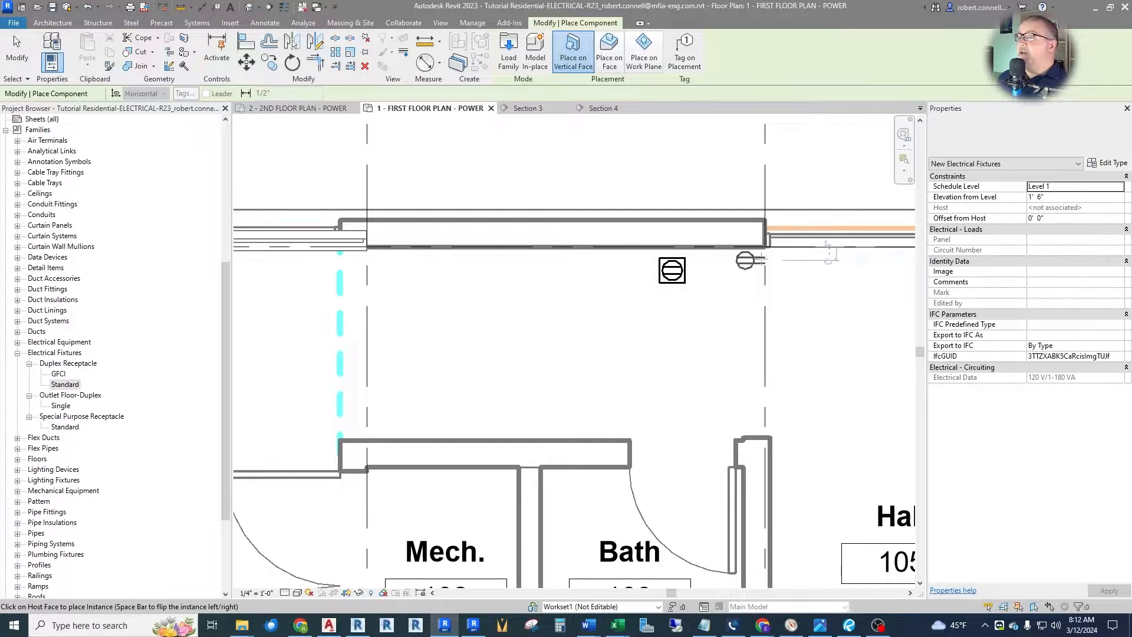
{"action": "scroll", "coordinate": [587, 271], "scroll_direction": "down", "scroll_amount": 2}
{"action": "left_click", "coordinate": [570, 266]}
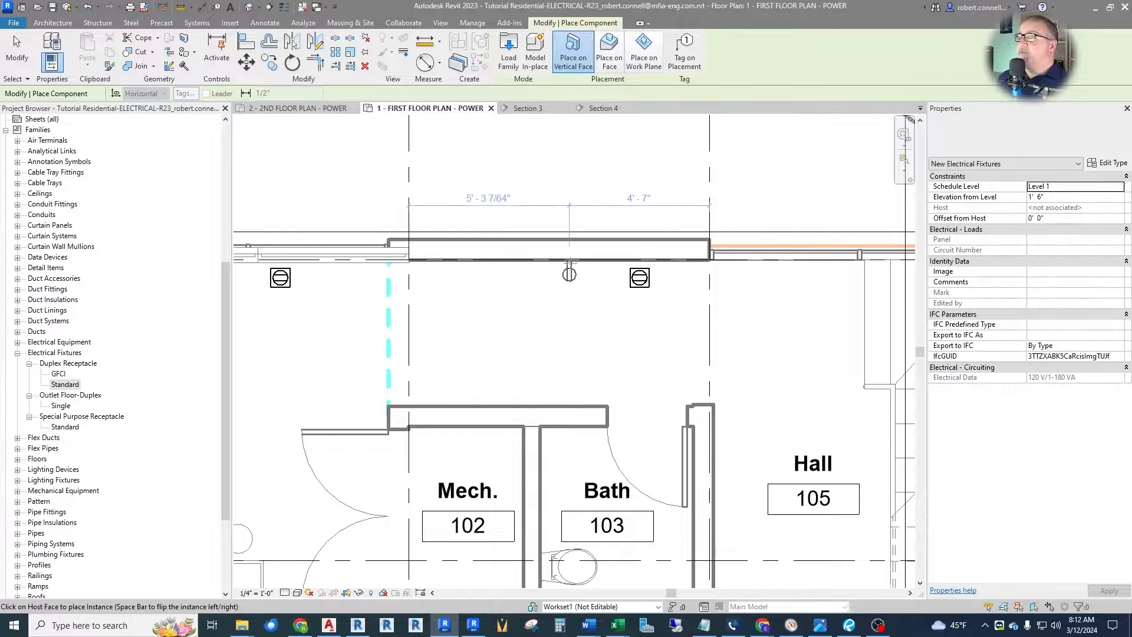
{"action": "key", "text": "Escape"}
{"action": "key", "text": "Escape"}
{"action": "left_click", "coordinate": [640, 284]}
{"action": "key", "text": "Escape"}
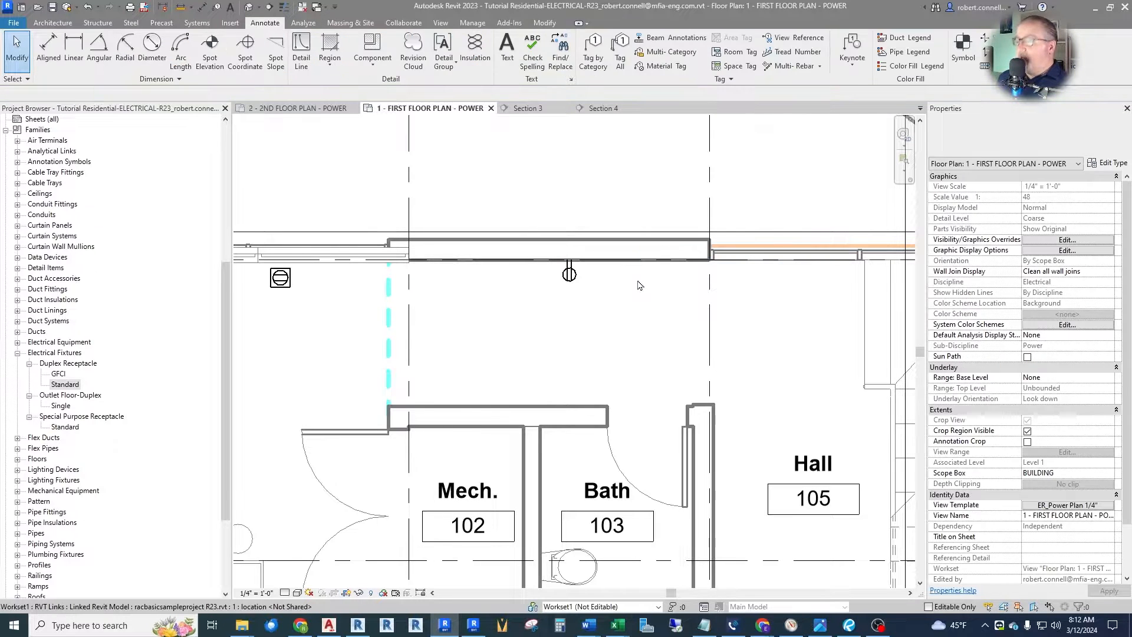
Create a similar Standard duplex receptacle on the hall side of the Bath and Laundry wall, about 1'-10" below grid B.
{"action": "scroll", "coordinate": [448, 280], "scroll_direction": "down", "scroll_amount": 3}
{"action": "scroll", "coordinate": [541, 287], "scroll_direction": "up", "scroll_amount": 3}
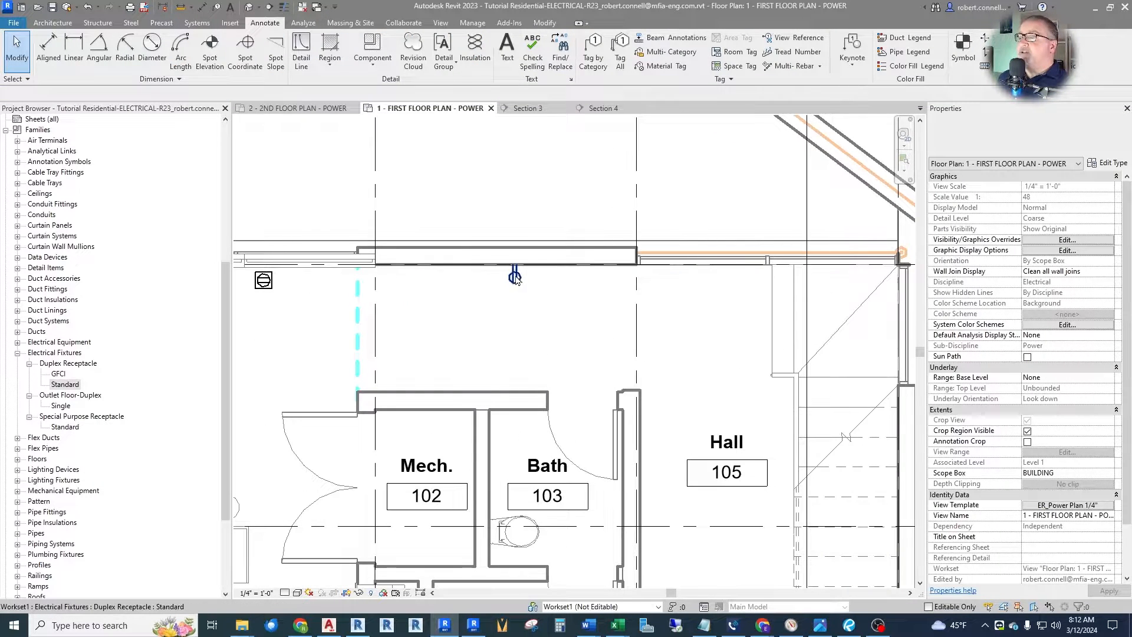
{"action": "left_click", "coordinate": [514, 264]}
{"action": "right_click", "coordinate": [516, 276]}
{"action": "left_click", "coordinate": [554, 361]}
{"action": "scroll", "coordinate": [554, 361], "scroll_direction": "down", "scroll_amount": 2}
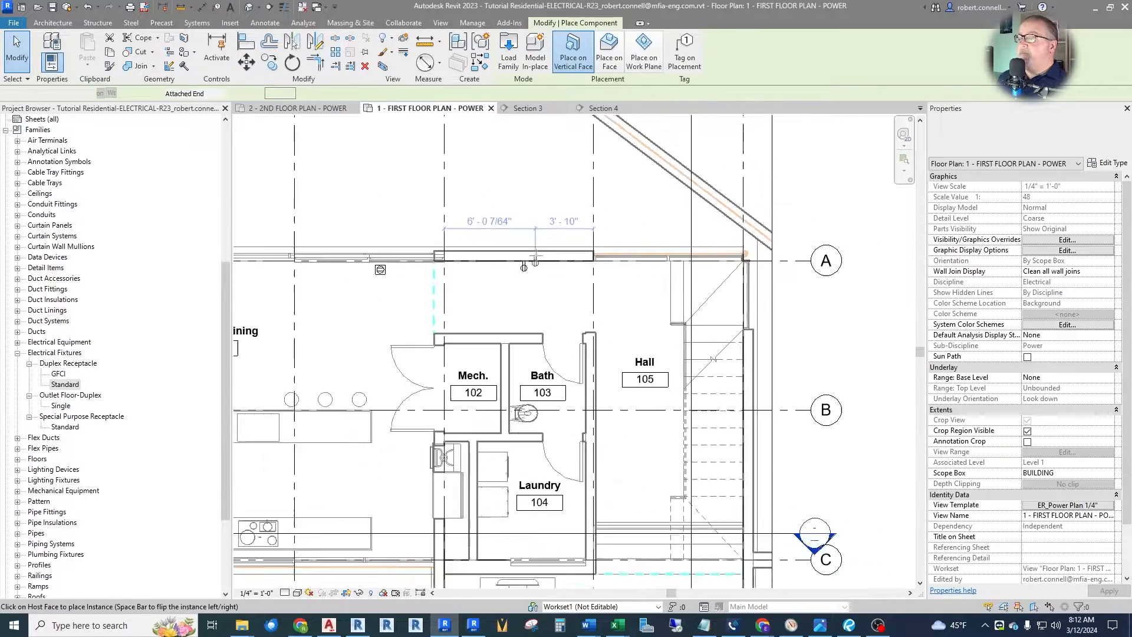
{"action": "scroll", "coordinate": [581, 413], "scroll_direction": "up", "scroll_amount": 4}
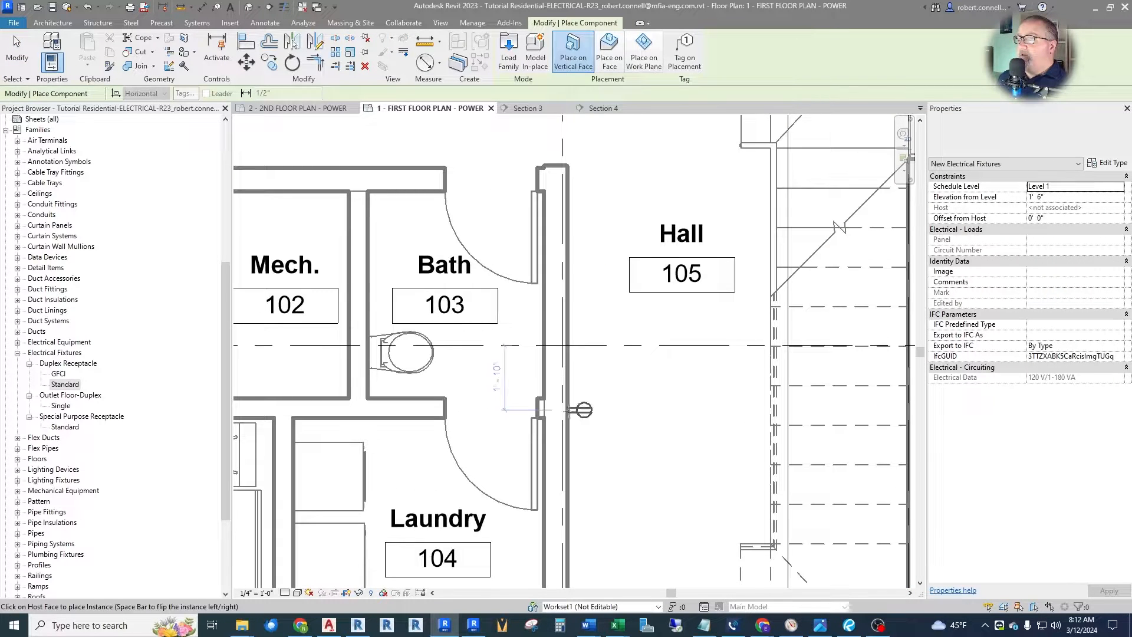
{"action": "scroll", "coordinate": [567, 409], "scroll_direction": "down", "scroll_amount": 2}
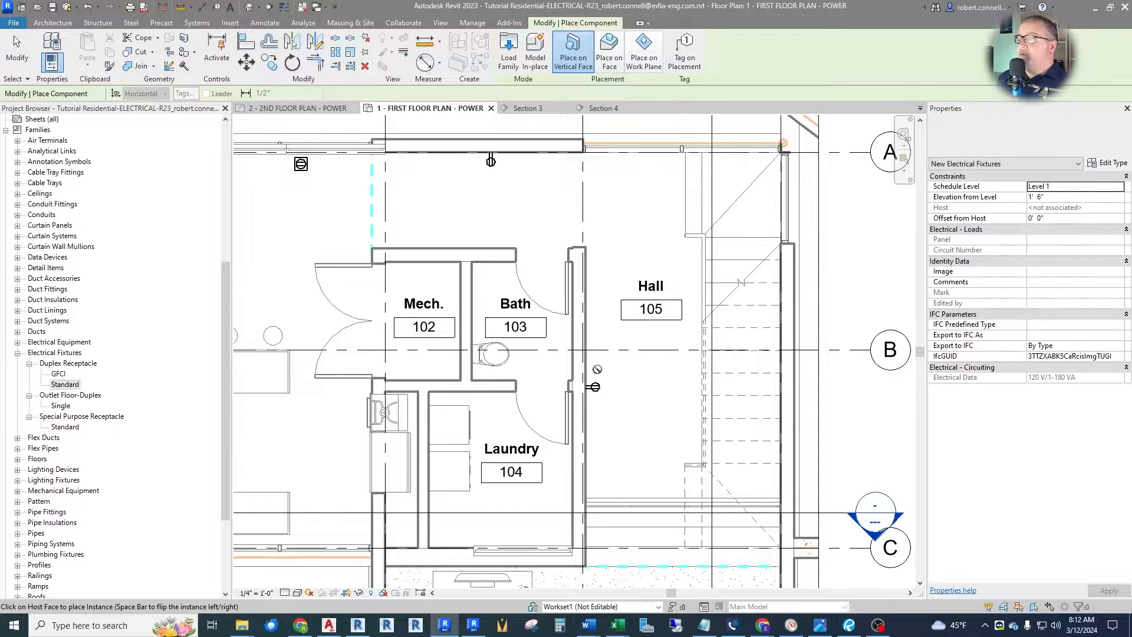
{"action": "key", "text": "Escape"}
{"action": "key", "text": "Escape"}
Review the receptacle layout around the Kitchen & Dining room, and inspect the upper dining table in the linked model.
{"action": "scroll", "coordinate": [529, 210], "scroll_direction": "down", "scroll_amount": 2}
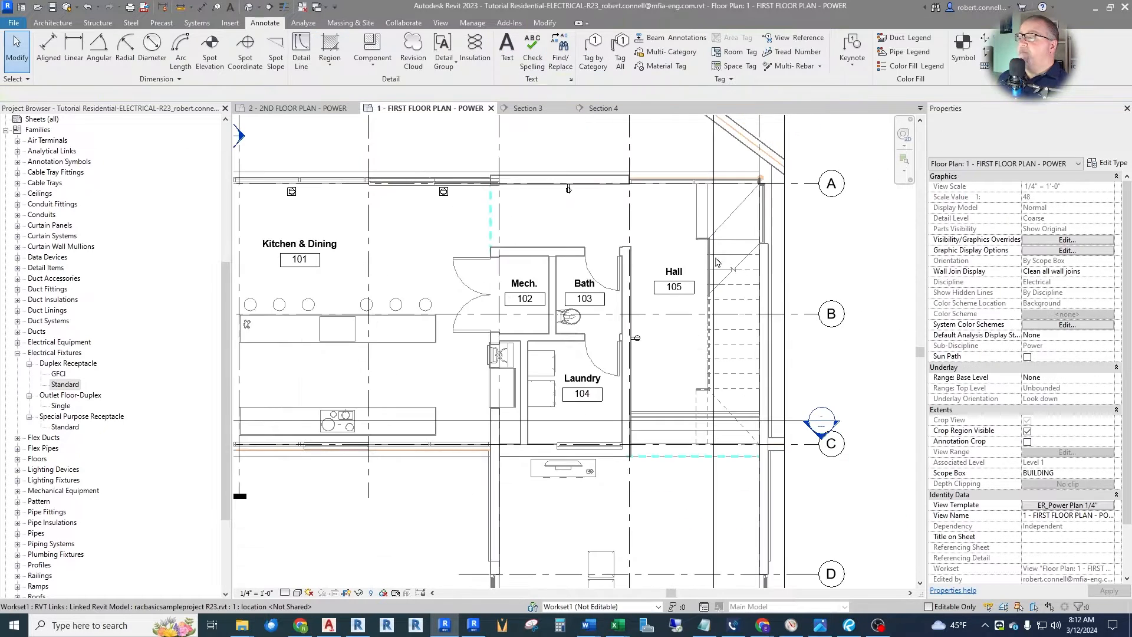
{"action": "scroll", "coordinate": [529, 210], "scroll_direction": "up", "scroll_amount": 1}
{"action": "scroll", "coordinate": [529, 210], "scroll_direction": "down", "scroll_amount": 1}
{"action": "scroll", "coordinate": [530, 211], "scroll_direction": "down", "scroll_amount": 3}
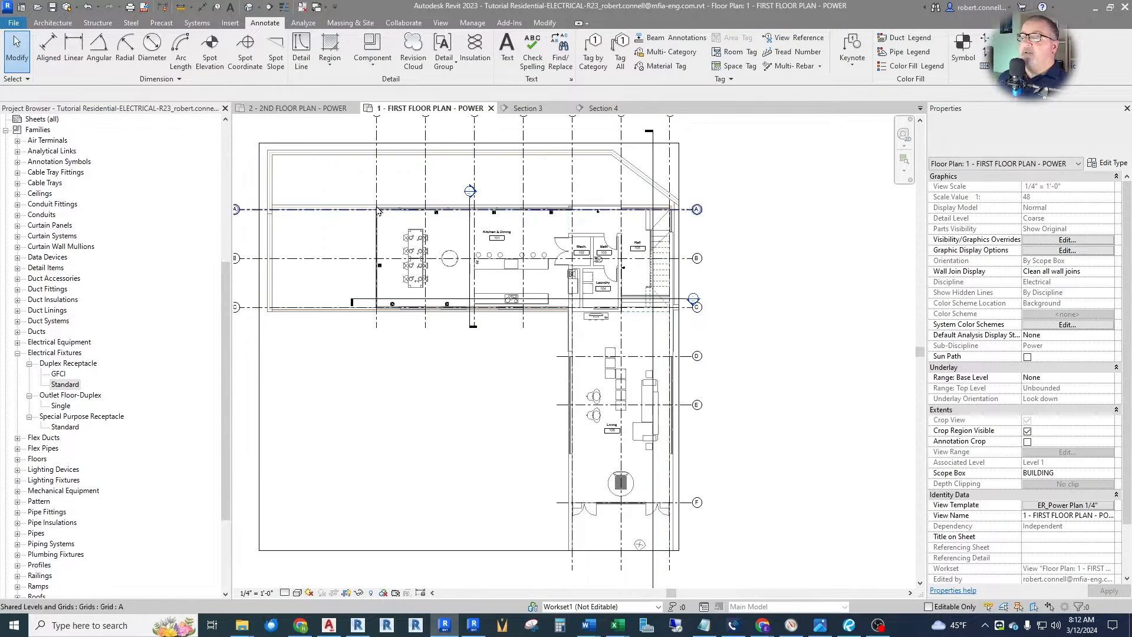
{"action": "scroll", "coordinate": [451, 220], "scroll_direction": "up", "scroll_amount": 2}
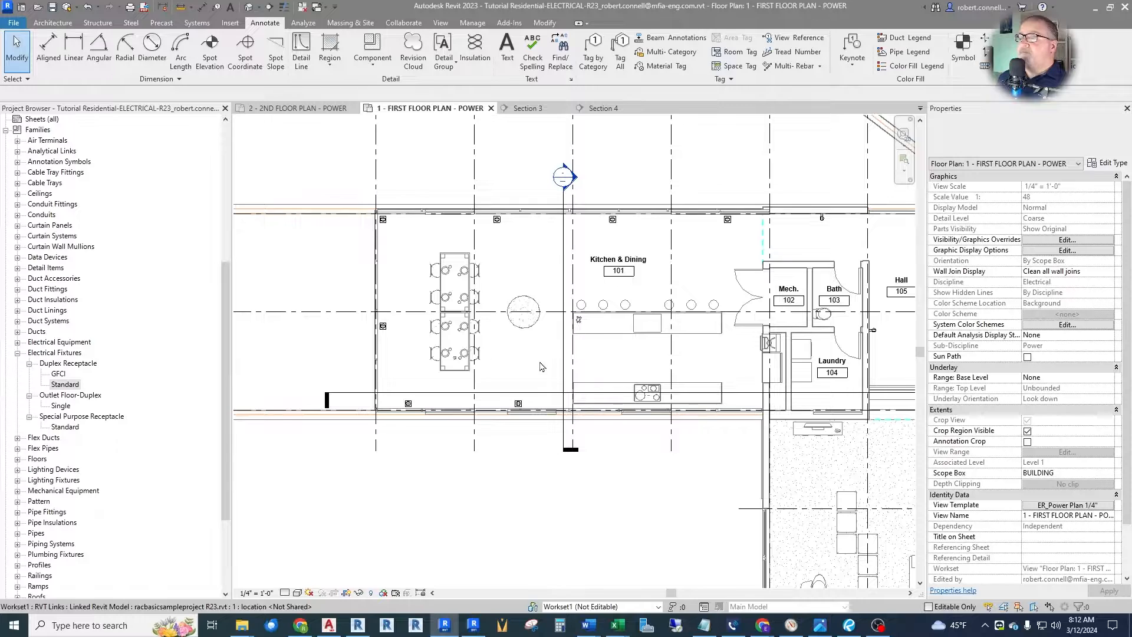
{"action": "scroll", "coordinate": [504, 347], "scroll_direction": "up", "scroll_amount": 2}
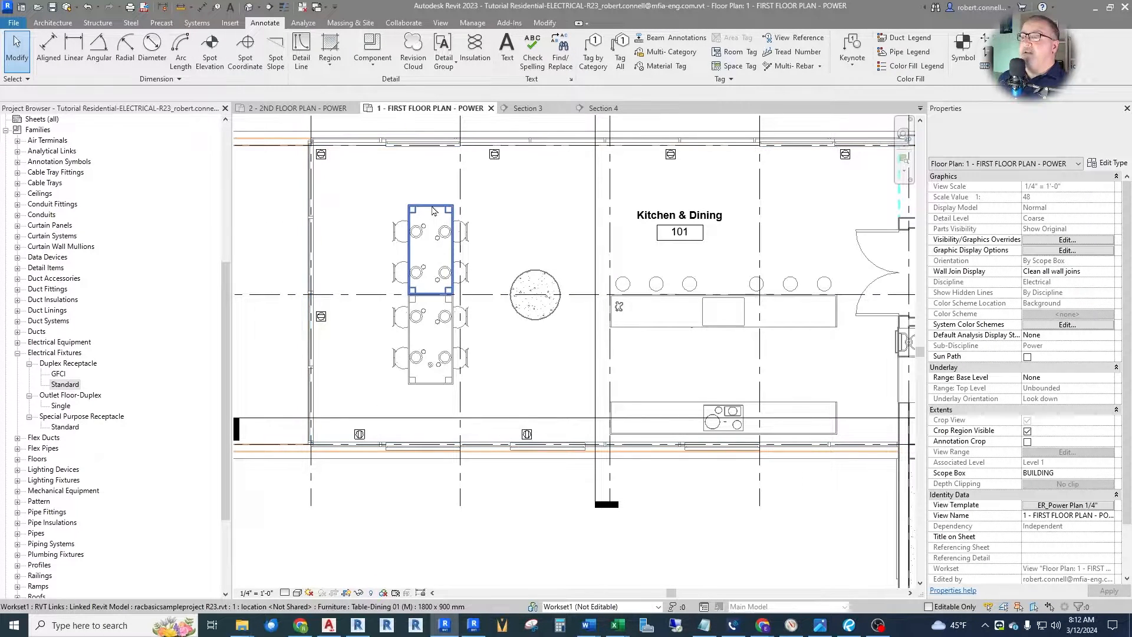
{"action": "left_click", "coordinate": [432, 210]}
{"action": "key", "text": "Escape"}
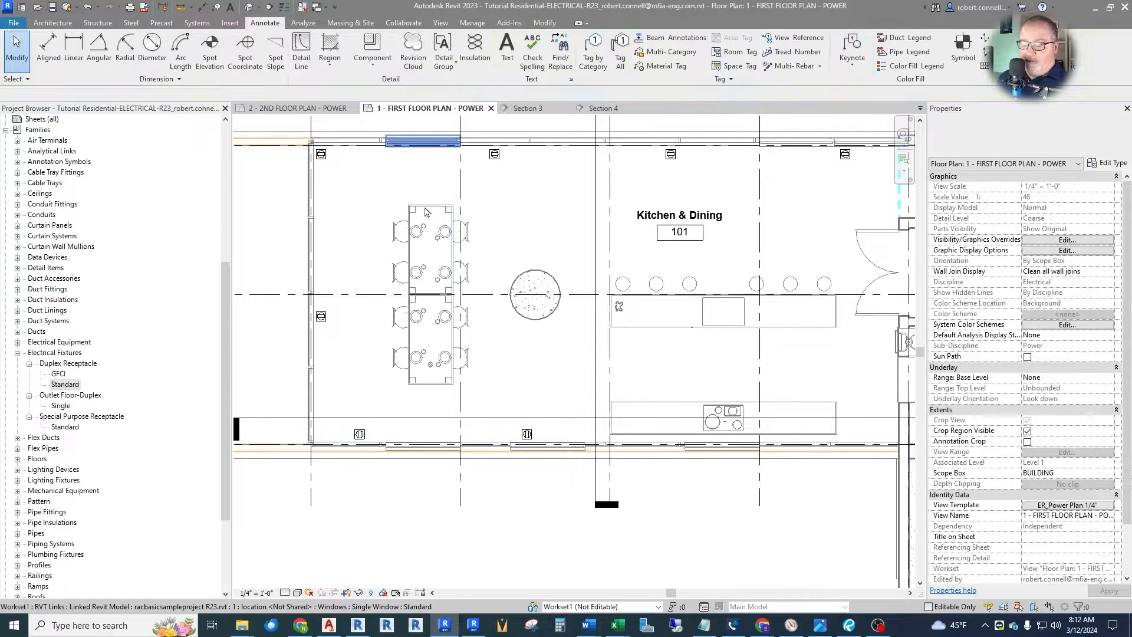
{"action": "scroll", "coordinate": [427, 213], "scroll_direction": "up", "scroll_amount": 2}
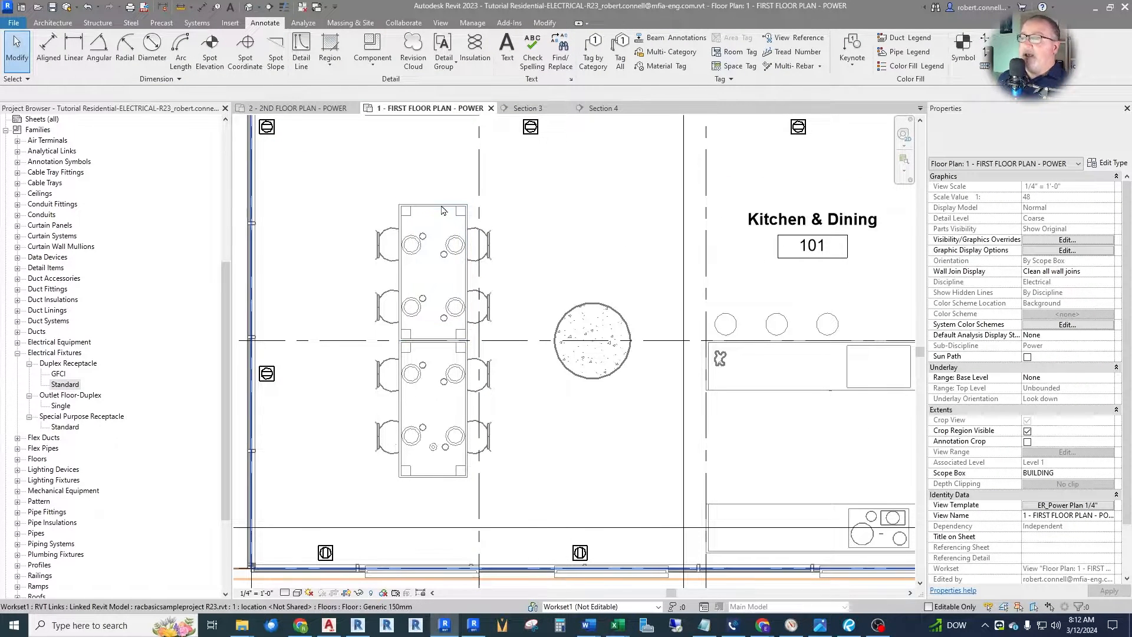
{"action": "left_click", "coordinate": [443, 211]}
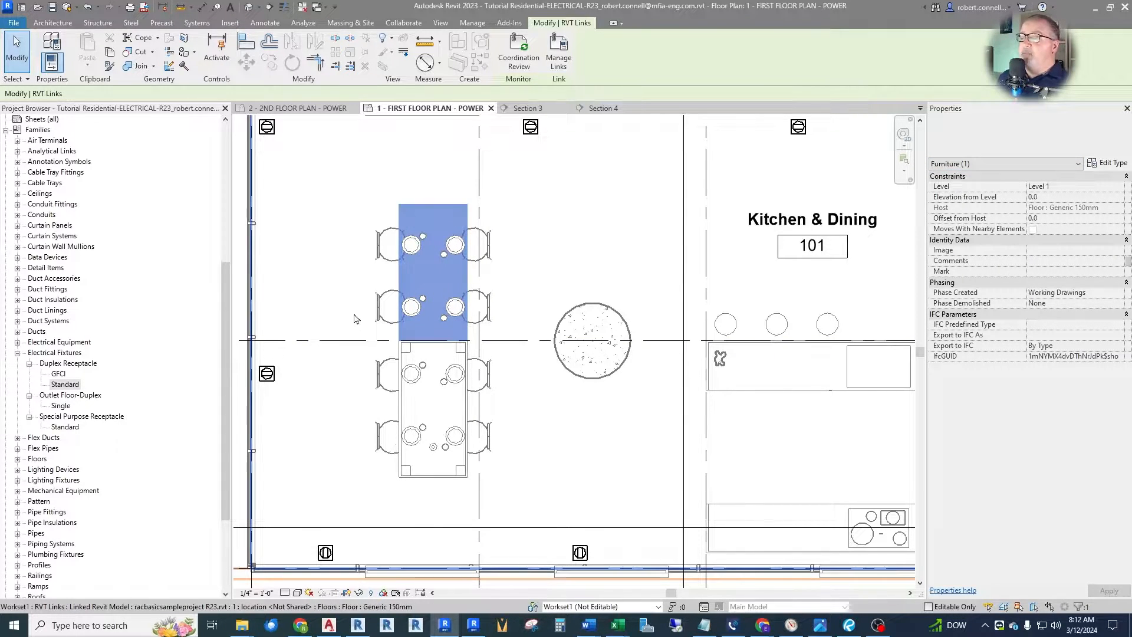
{"action": "key", "text": "Escape"}
{"action": "scroll", "coordinate": [282, 328], "scroll_direction": "down", "scroll_amount": 2}
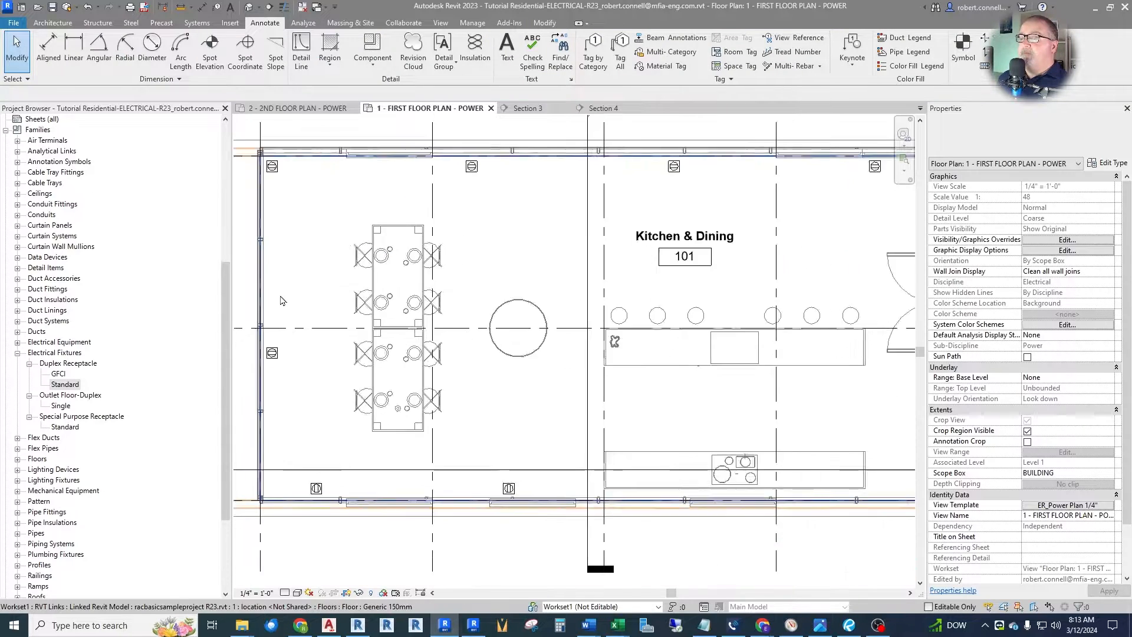
Examine the kitchen island, the counter along the window wall and its cooktop for receptacle placement.
{"action": "middle_click_drag", "start_coordinate": [857, 370], "coordinate": [678, 363]}
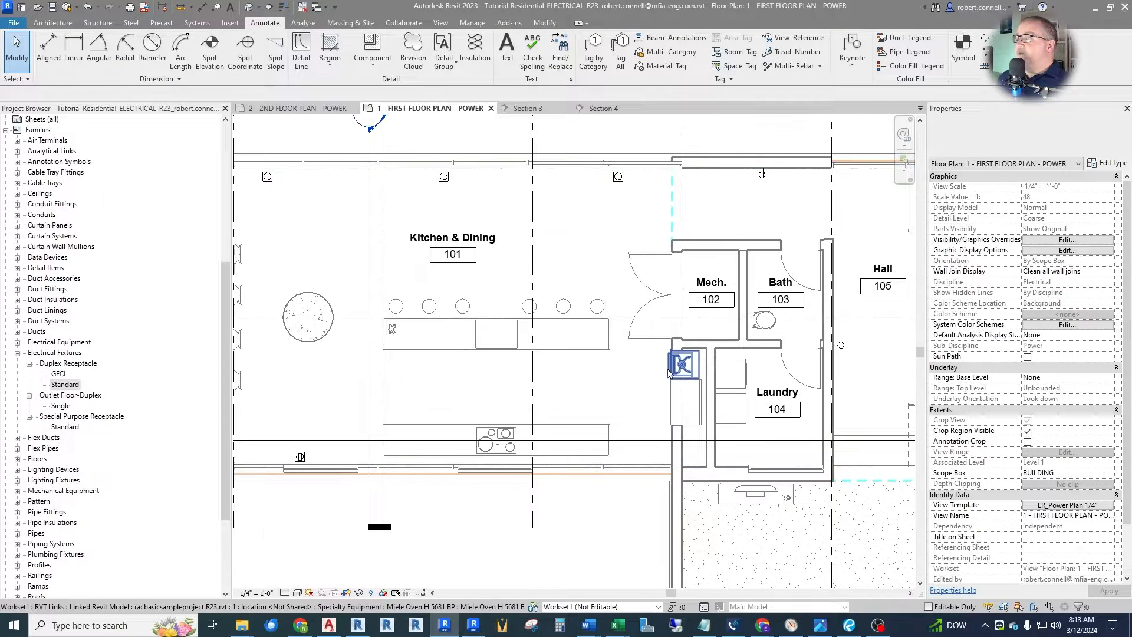
{"action": "scroll", "coordinate": [390, 394], "scroll_direction": "up", "scroll_amount": 2}
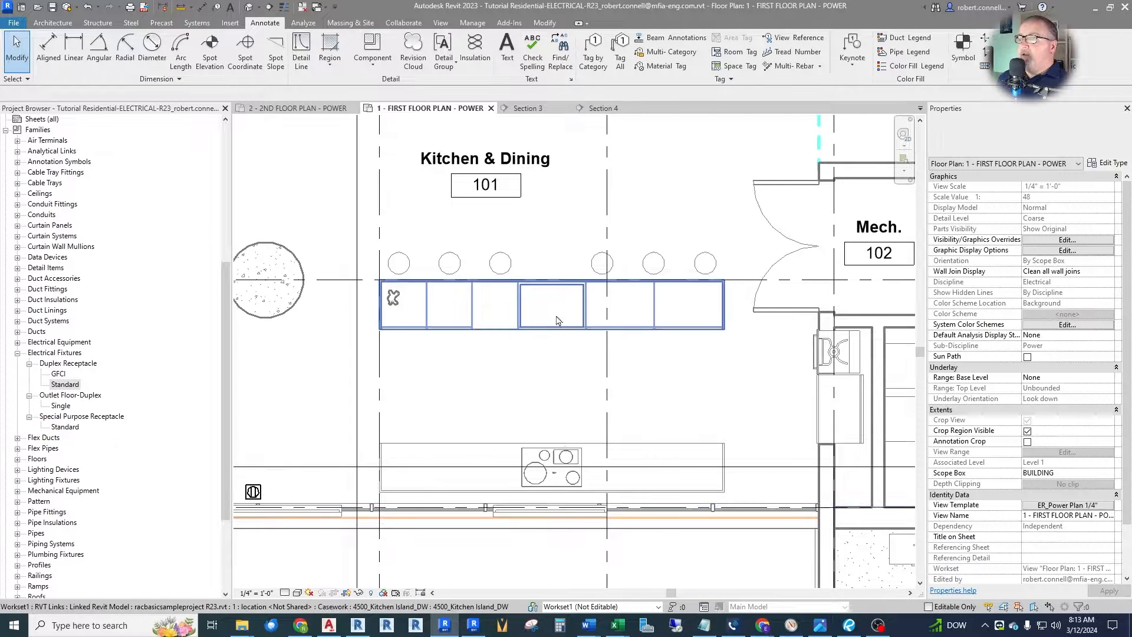
{"action": "scroll", "coordinate": [562, 305], "scroll_direction": "down", "scroll_amount": 2}
{"action": "scroll", "coordinate": [533, 363], "scroll_direction": "up", "scroll_amount": 3}
{"action": "scroll", "coordinate": [522, 362], "scroll_direction": "down", "scroll_amount": 1}
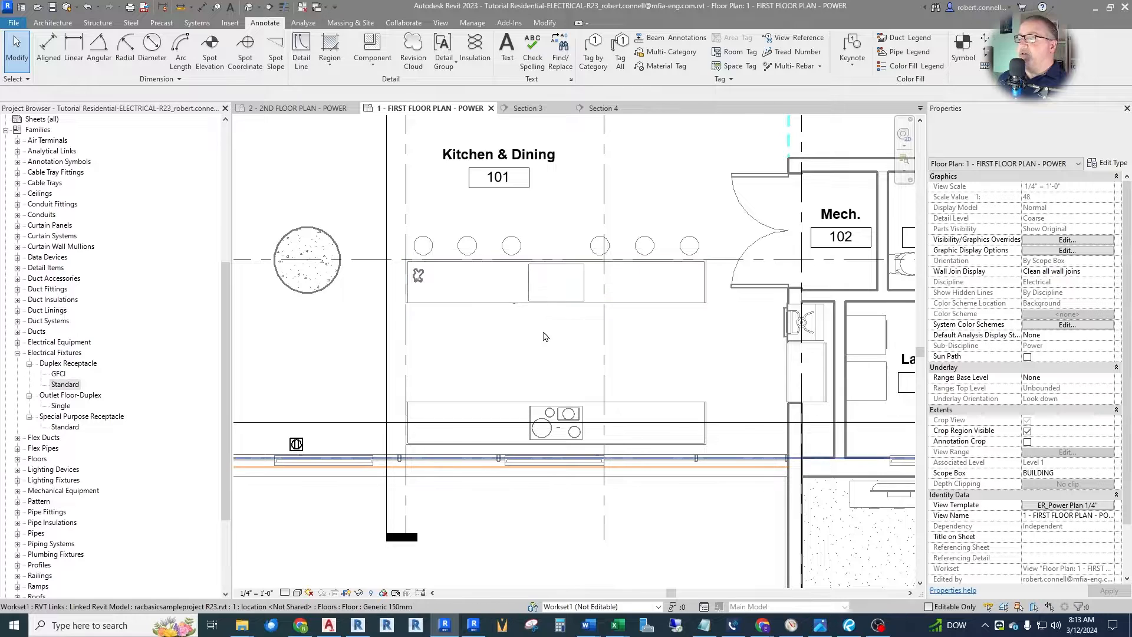
{"action": "scroll", "coordinate": [565, 361], "scroll_direction": "down", "scroll_amount": 1}
{"action": "scroll", "coordinate": [566, 362], "scroll_direction": "up", "scroll_amount": 2}
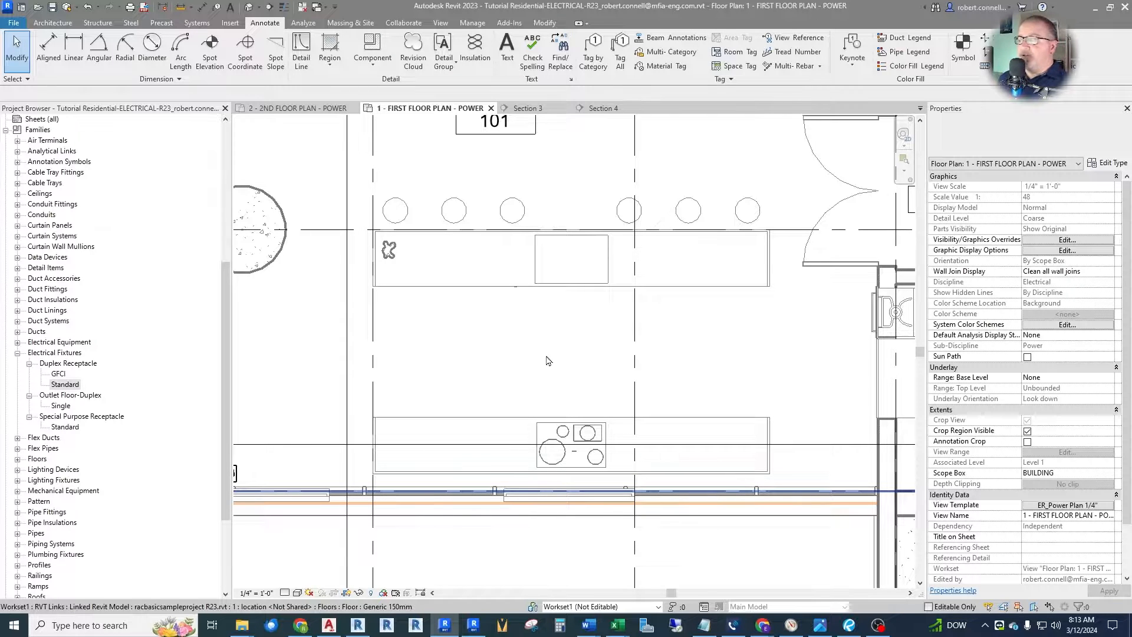
{"action": "scroll", "coordinate": [548, 362], "scroll_direction": "down", "scroll_amount": 1}
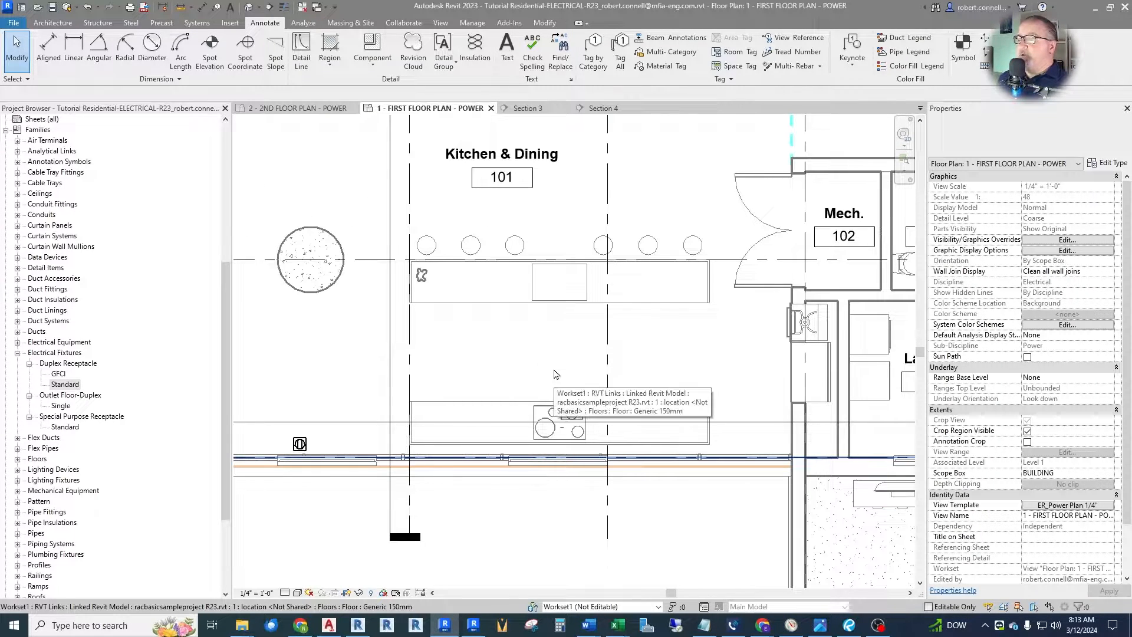
{"action": "scroll", "coordinate": [548, 413], "scroll_direction": "up", "scroll_amount": 1}
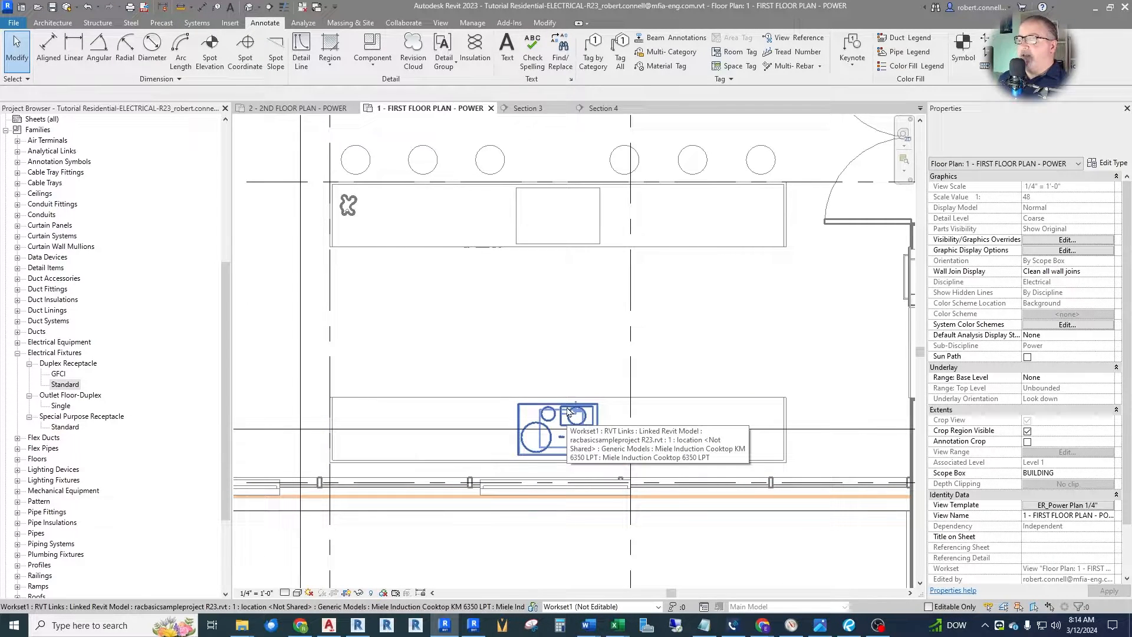
{"action": "key", "text": "Tab"}
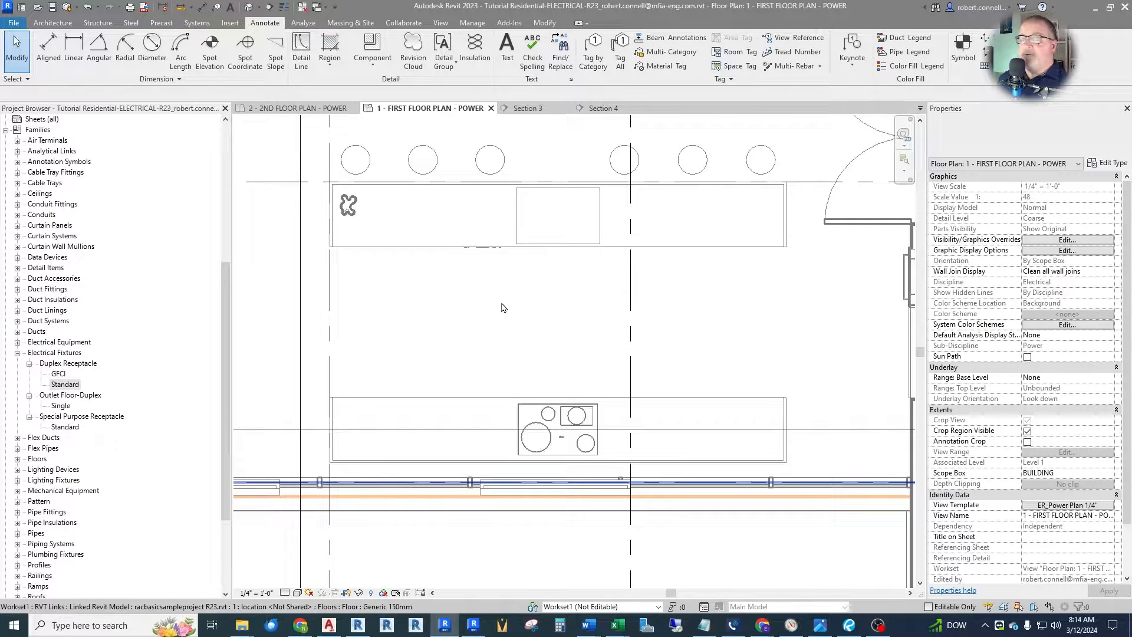
{"action": "left_click", "coordinate": [62, 384]}
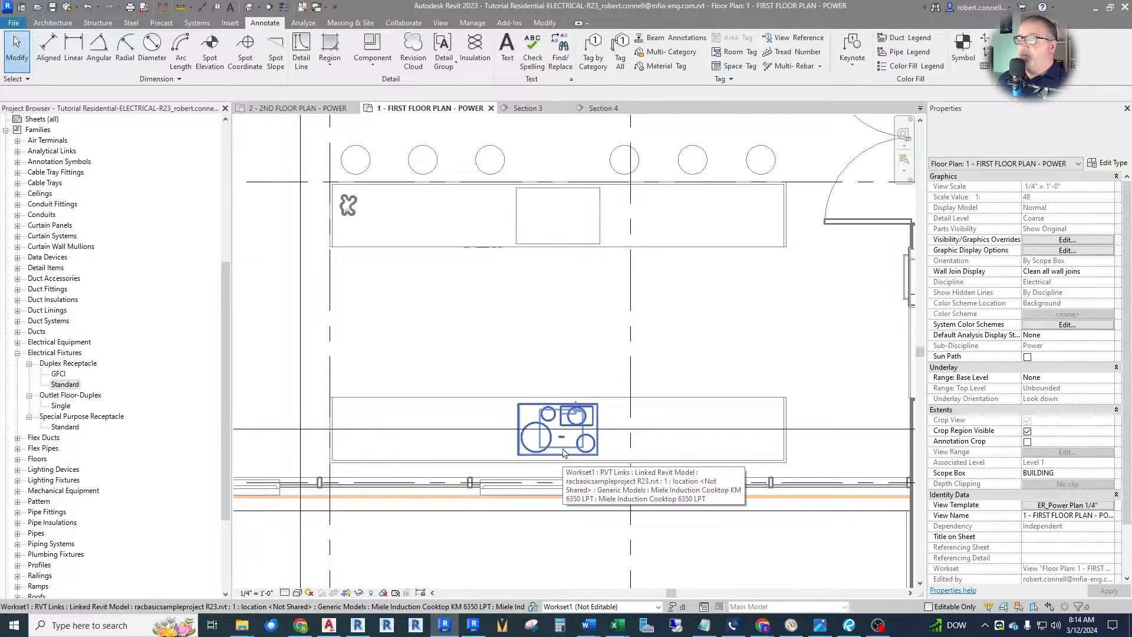
Place a Standard Special Purpose Receptacle on the counter's back edge, centered at the induction cooktop.
{"action": "left_click", "coordinate": [83, 416]}
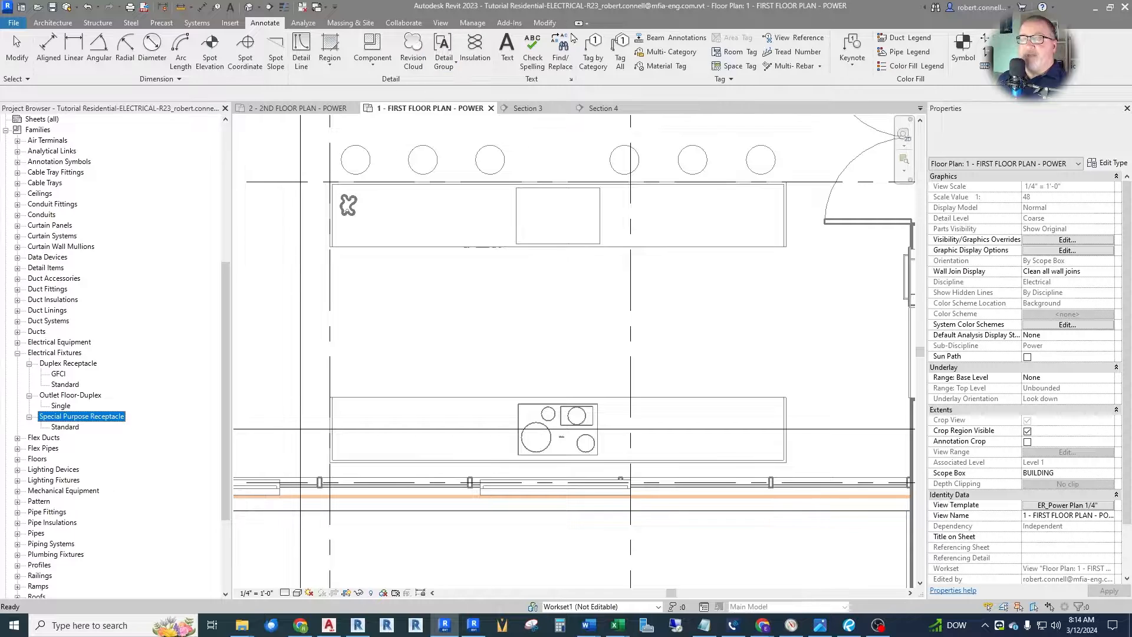
{"action": "left_click_drag", "start_coordinate": [64, 426], "coordinate": [450, 381]}
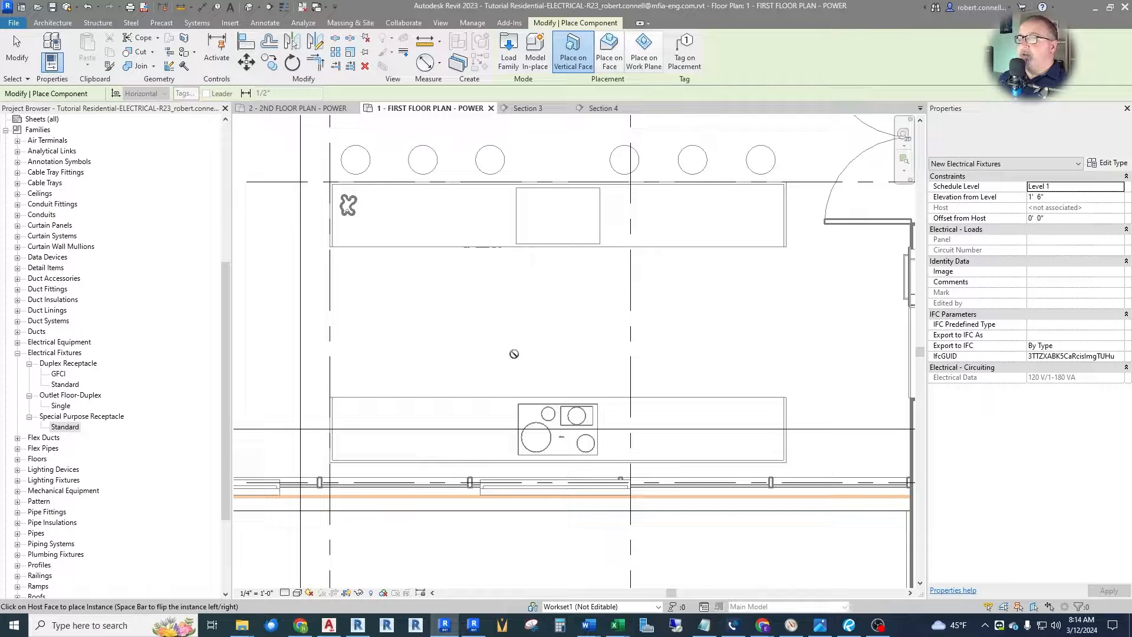
{"action": "scroll", "coordinate": [551, 457], "scroll_direction": "up", "scroll_amount": 1}
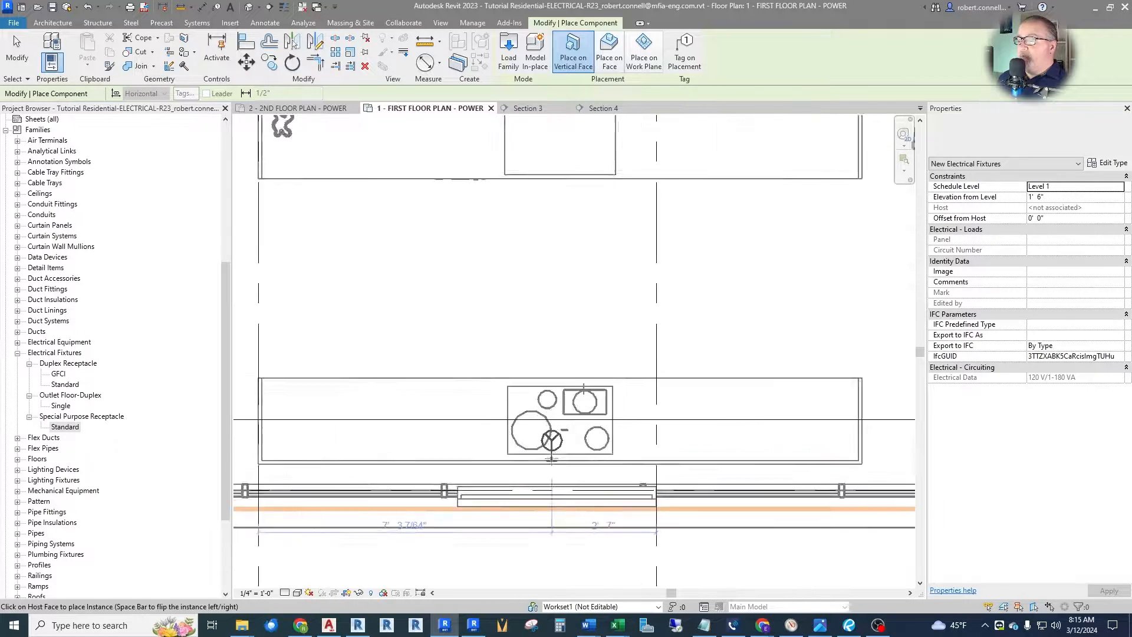
{"action": "scroll", "coordinate": [551, 457], "scroll_direction": "up", "scroll_amount": 1}
{"action": "scroll", "coordinate": [556, 459], "scroll_direction": "up", "scroll_amount": 1}
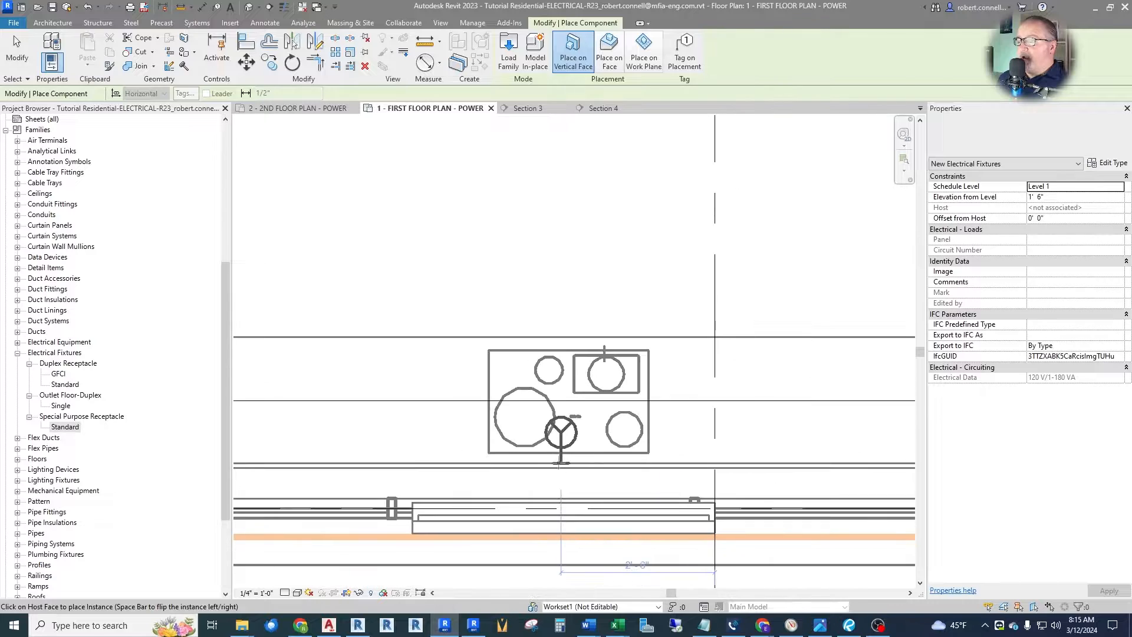
{"action": "scroll", "coordinate": [448, 448], "scroll_direction": "down", "scroll_amount": 2}
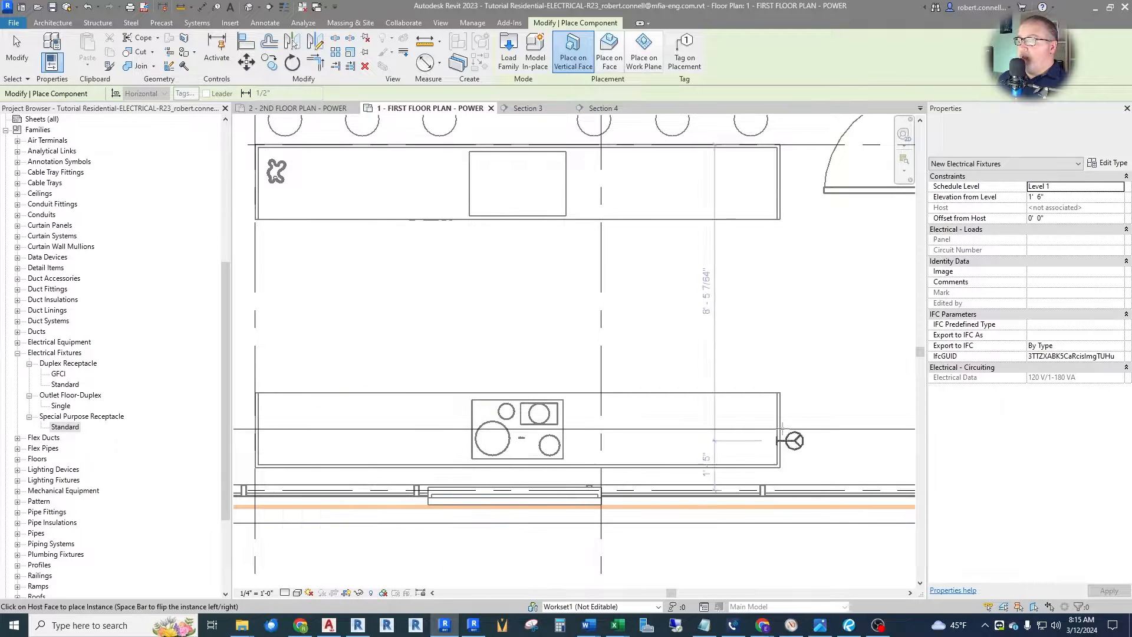
{"action": "scroll", "coordinate": [507, 466], "scroll_direction": "up", "scroll_amount": 3}
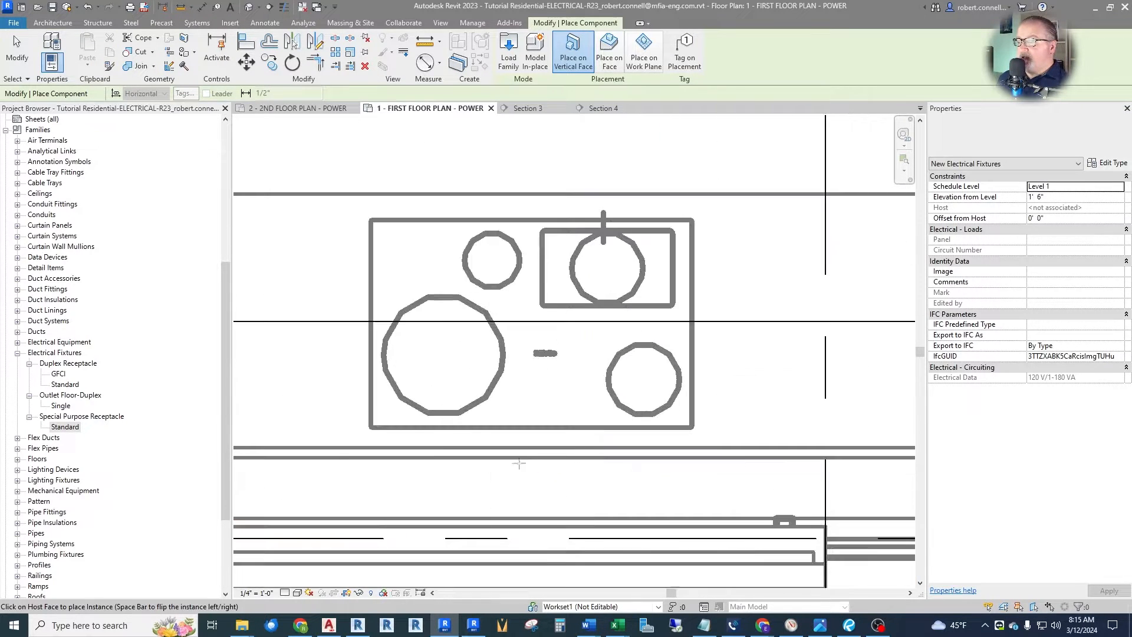
{"action": "scroll", "coordinate": [520, 462], "scroll_direction": "up", "scroll_amount": 2}
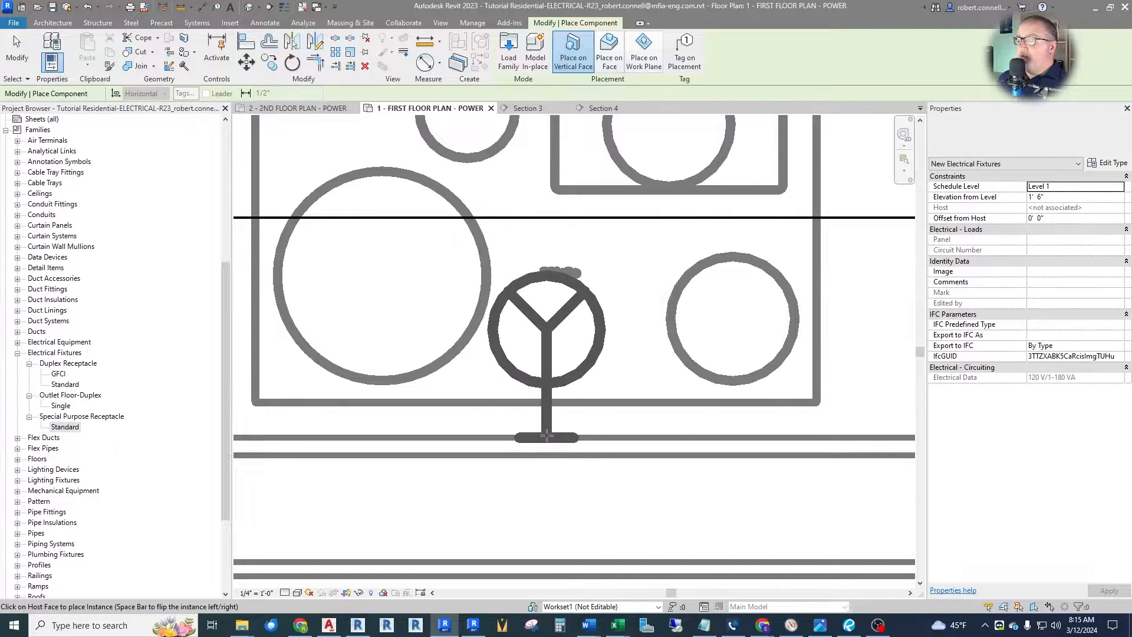
{"action": "left_click", "coordinate": [547, 435]}
{"action": "key", "text": "Escape"}
{"action": "key", "text": "Escape"}
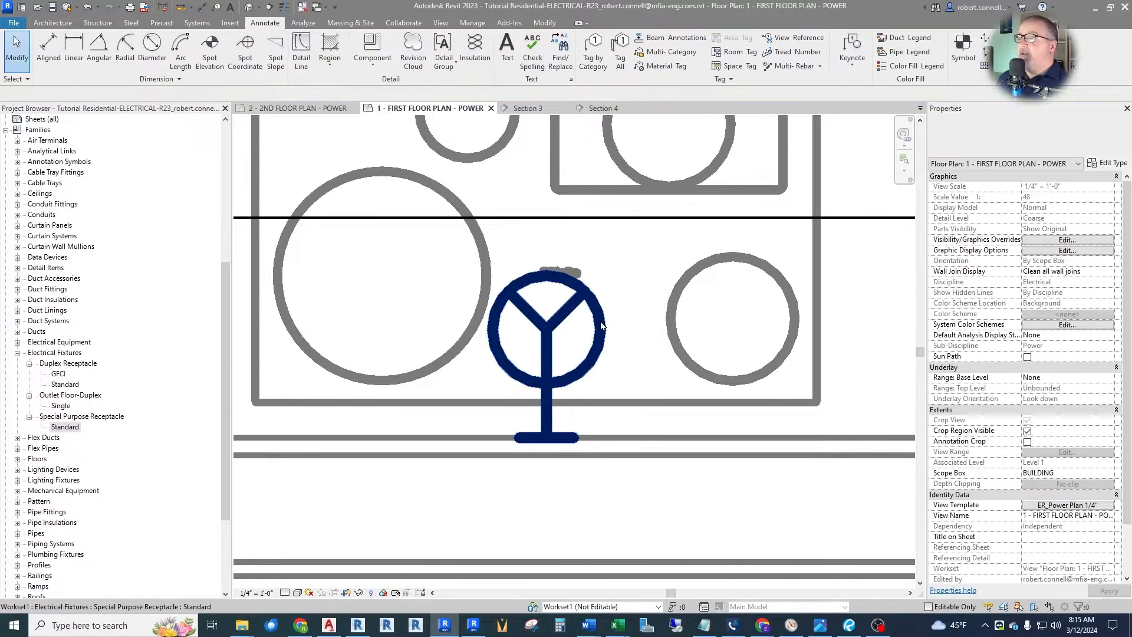
Check the type properties of the special purpose receptacle at the cooktop, and delete that receptacle.
{"action": "left_click", "coordinate": [594, 310]}
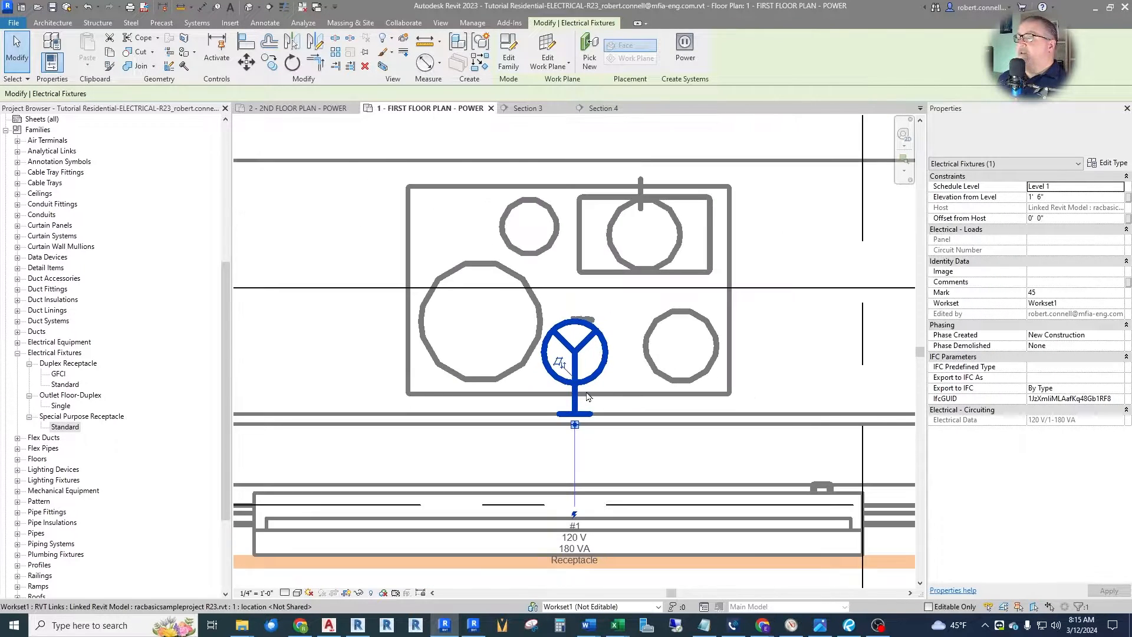
{"action": "scroll", "coordinate": [617, 386], "scroll_direction": "down", "scroll_amount": 2}
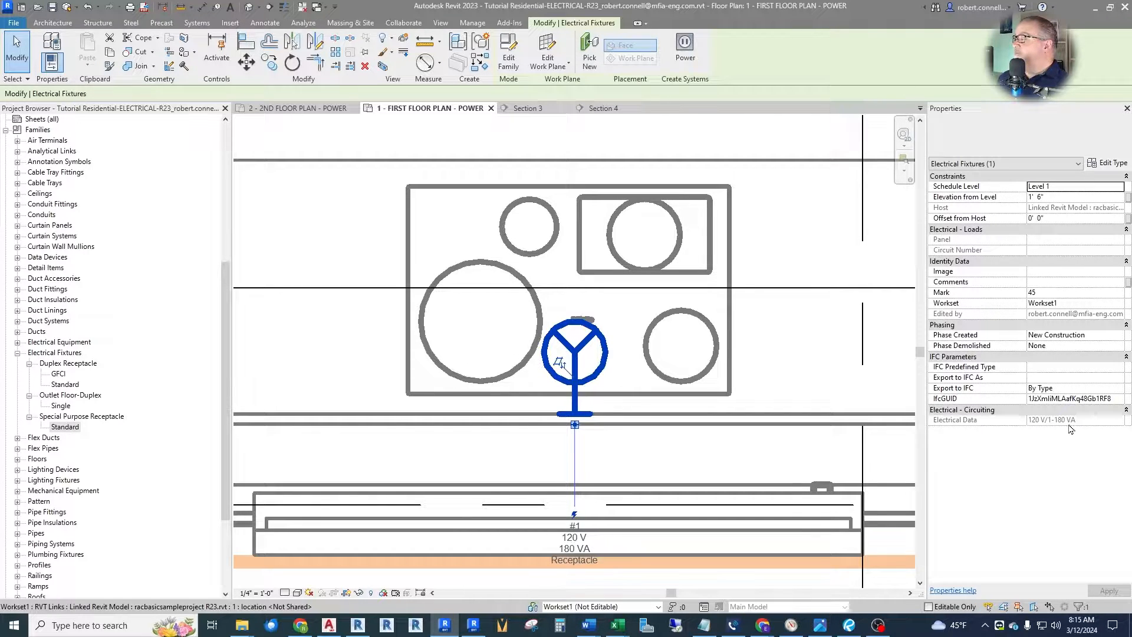
{"action": "left_click", "coordinate": [1106, 168]}
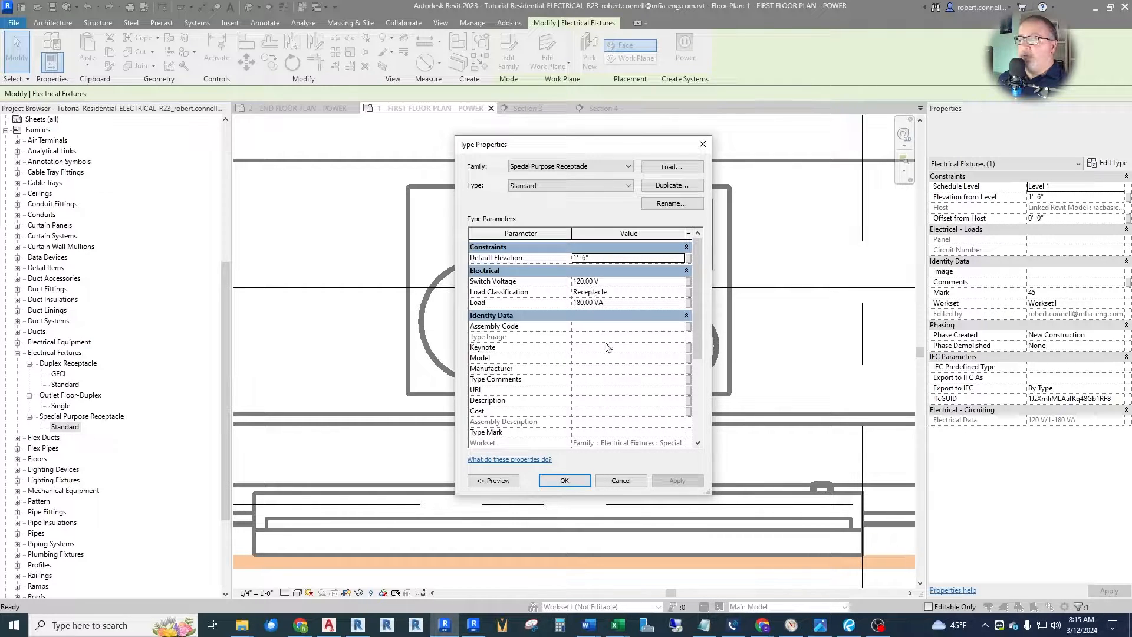
{"action": "left_click", "coordinate": [621, 480]}
{"action": "key", "text": "Escape"}
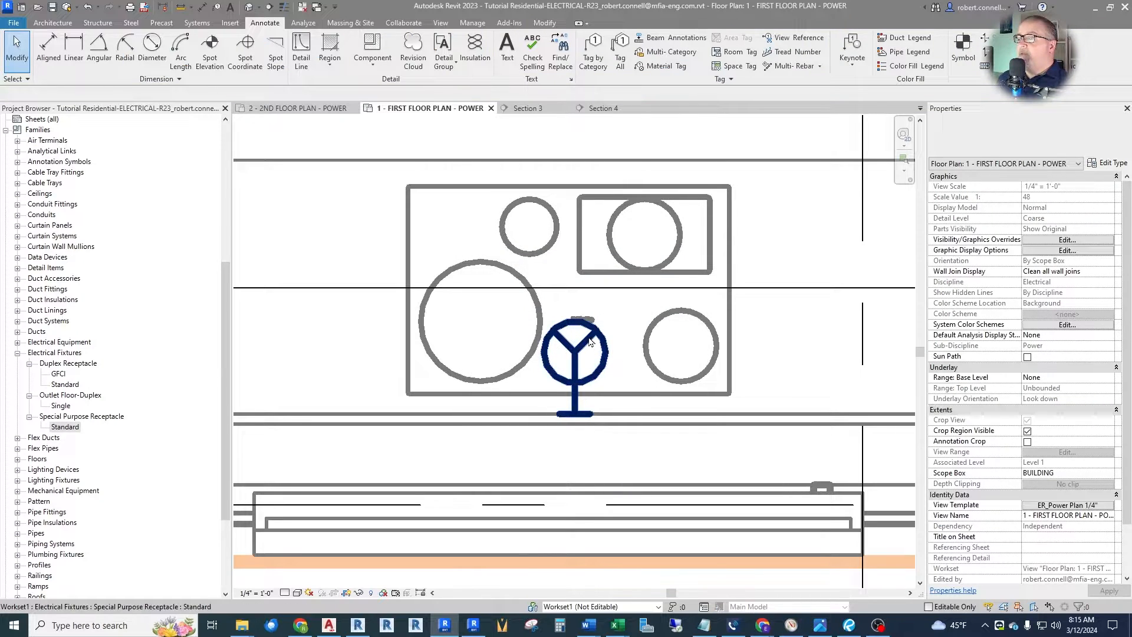
{"action": "left_click", "coordinate": [589, 341]}
{"action": "key", "text": "Delete"}
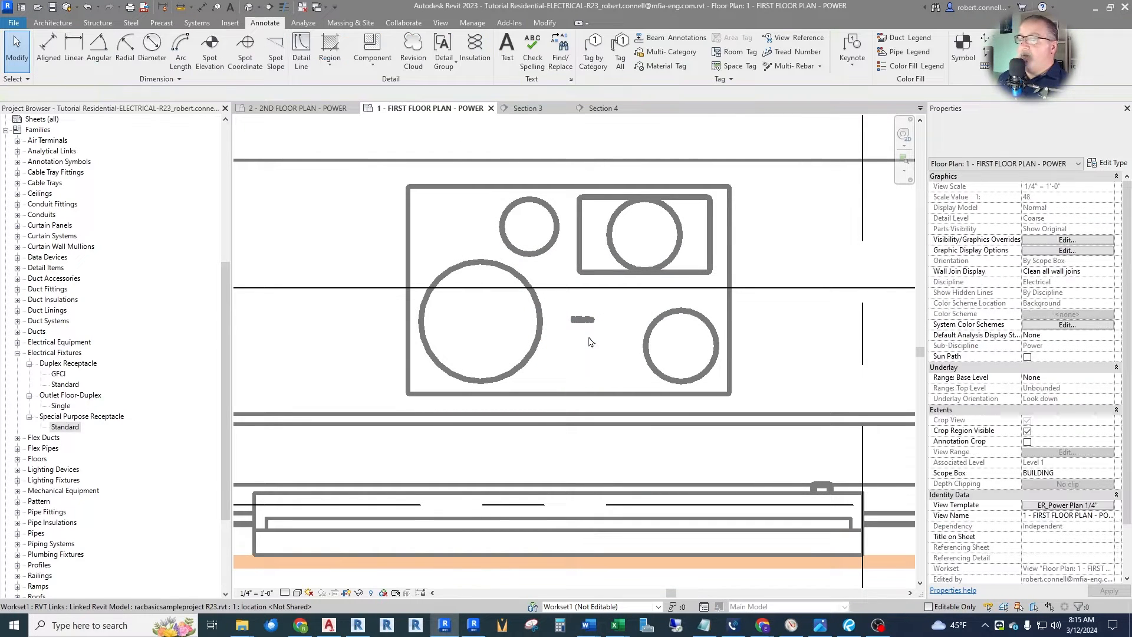
Browse the Autodesk family library to the Electrical/MEP/Electric Power/Terminals category.
{"action": "left_click", "coordinate": [230, 23]}
{"action": "left_click", "coordinate": [501, 53]}
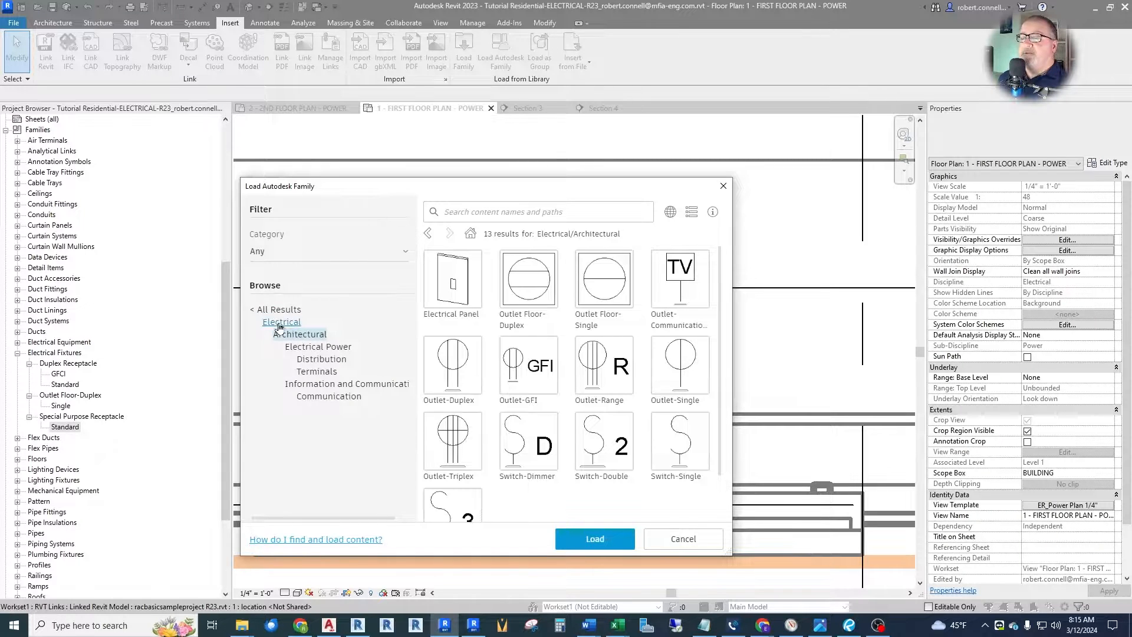
{"action": "left_click", "coordinate": [280, 322]}
{"action": "scroll", "coordinate": [266, 367], "scroll_direction": "down", "scroll_amount": 2}
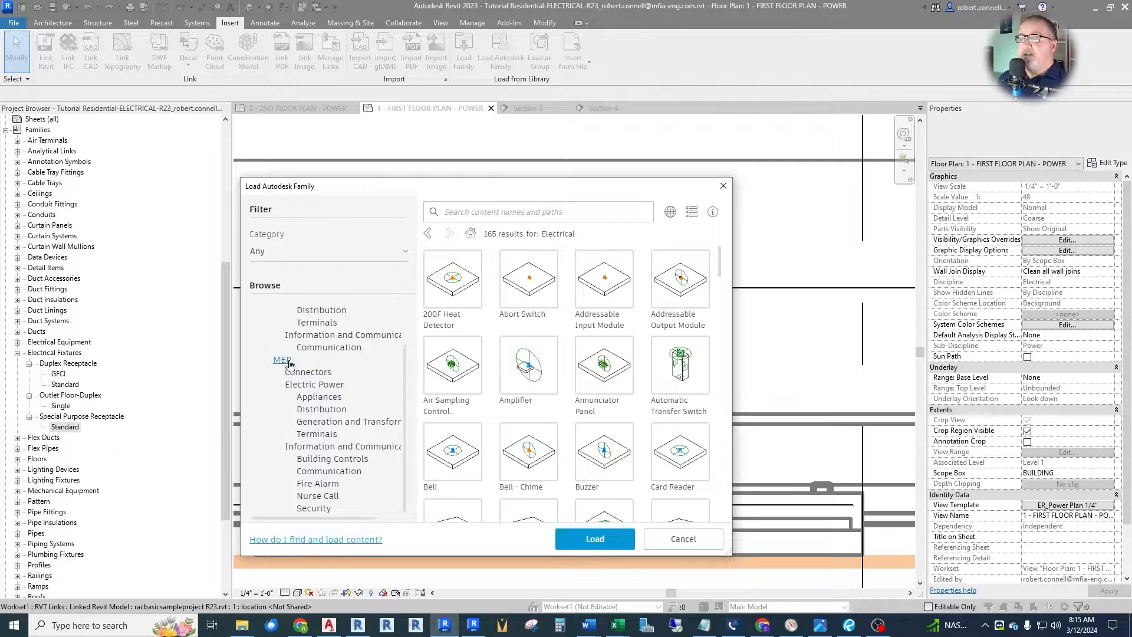
{"action": "left_click", "coordinate": [317, 434]}
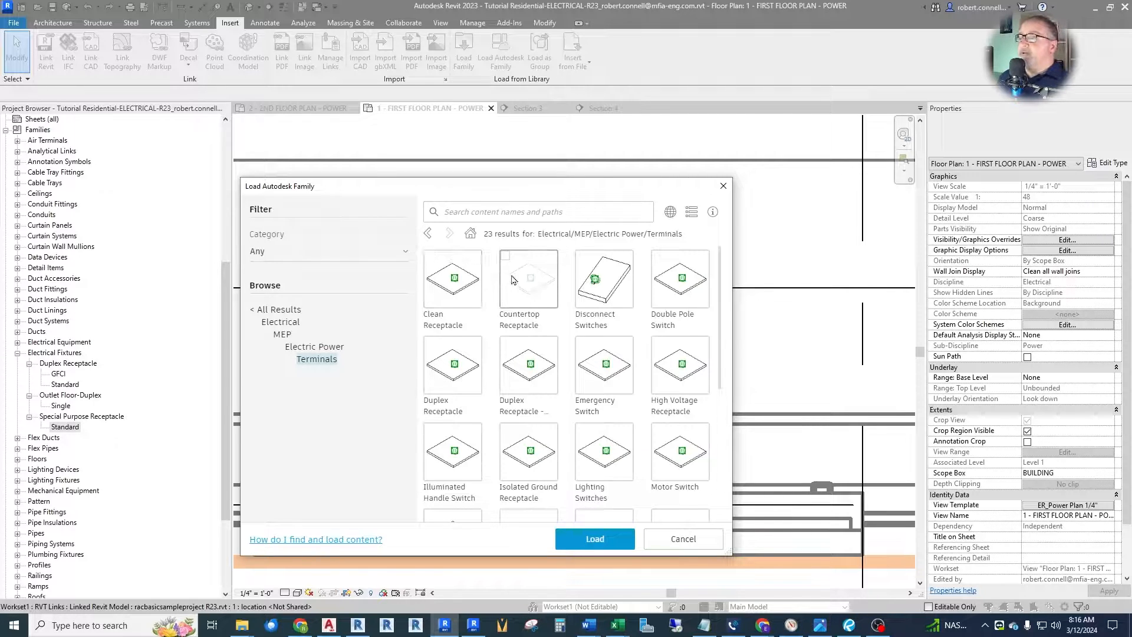
Load the Countertop Receptacle, High Voltage Receptacle and Receptacle - 220V families into the project.
{"action": "left_click", "coordinate": [531, 287]}
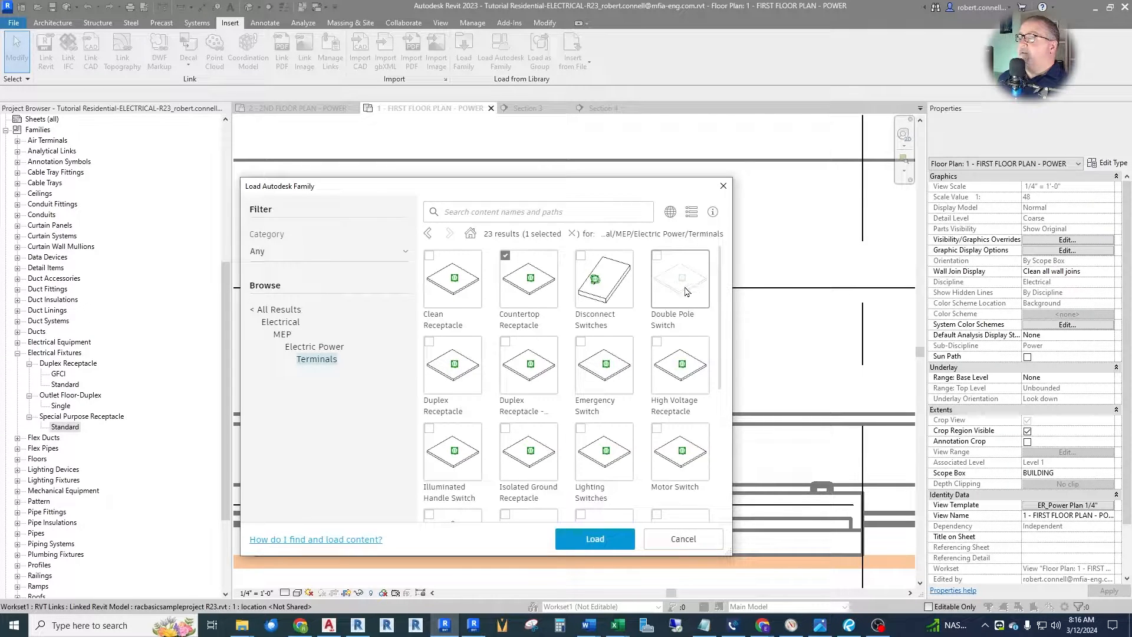
{"action": "scroll", "coordinate": [517, 303], "scroll_direction": "down", "scroll_amount": 3}
{"action": "scroll", "coordinate": [516, 306], "scroll_direction": "up", "scroll_amount": 2}
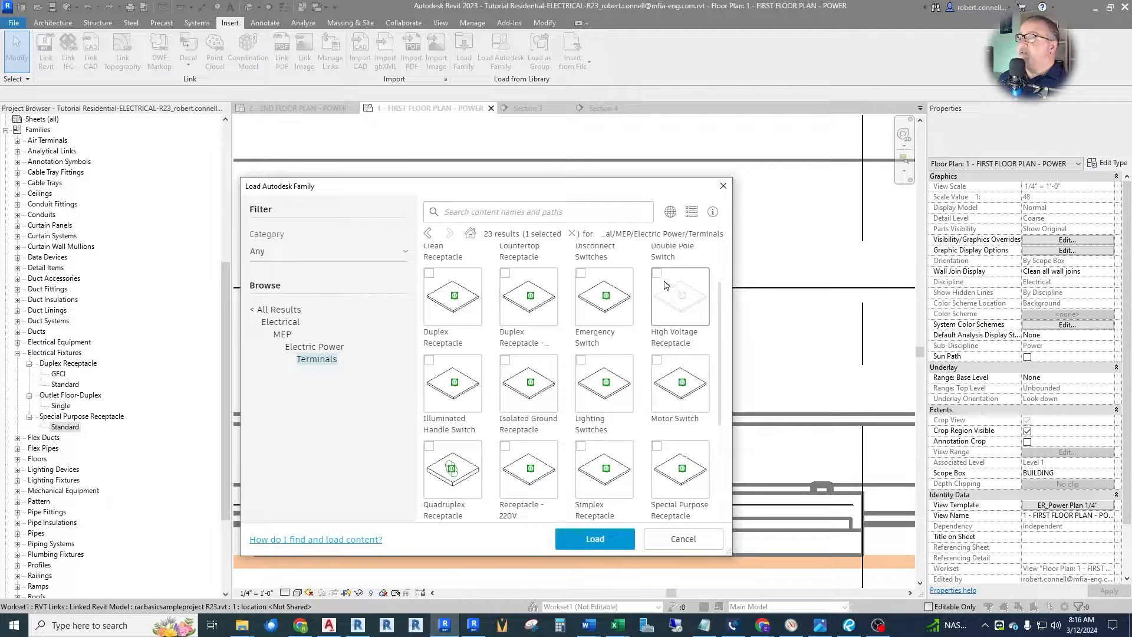
{"action": "left_click", "coordinate": [675, 297]}
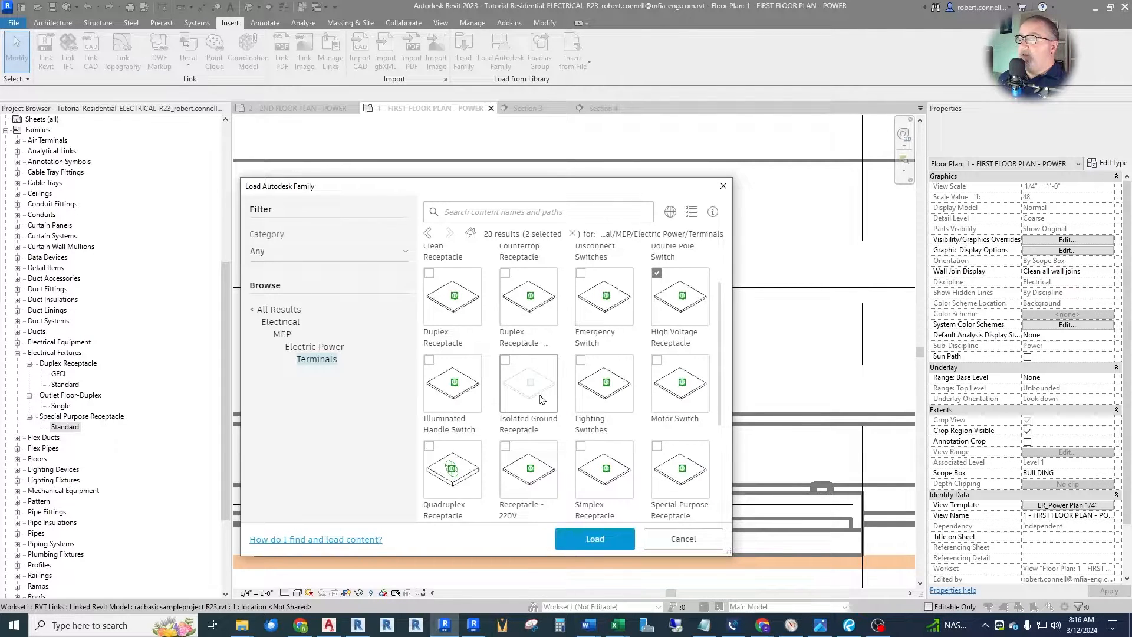
{"action": "scroll", "coordinate": [613, 391], "scroll_direction": "down", "scroll_amount": 2}
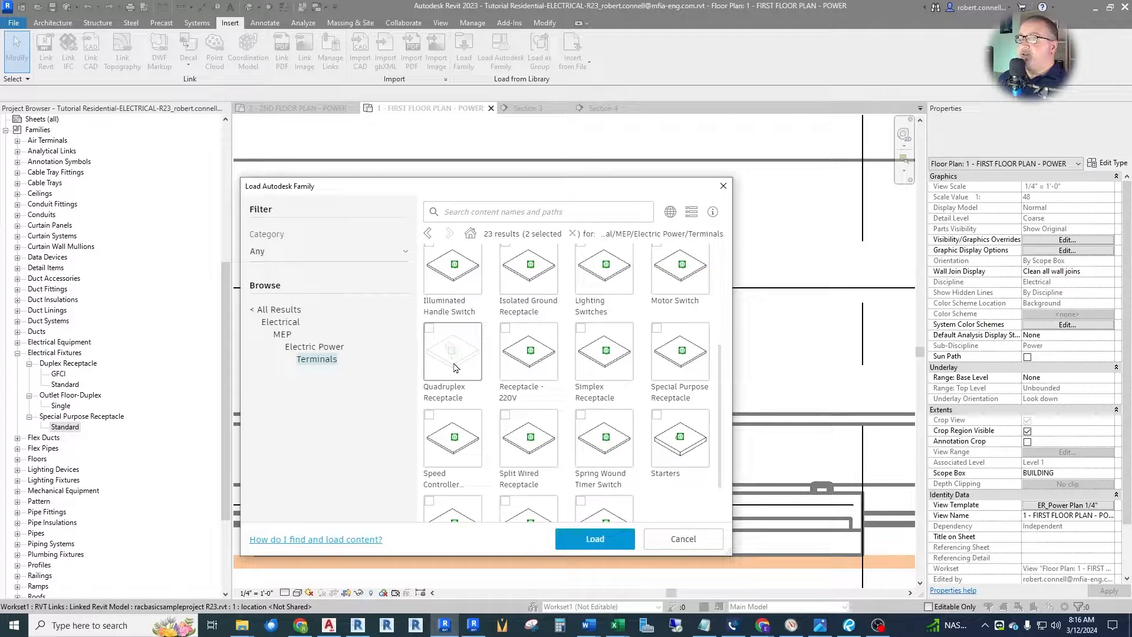
{"action": "left_click", "coordinate": [528, 354]}
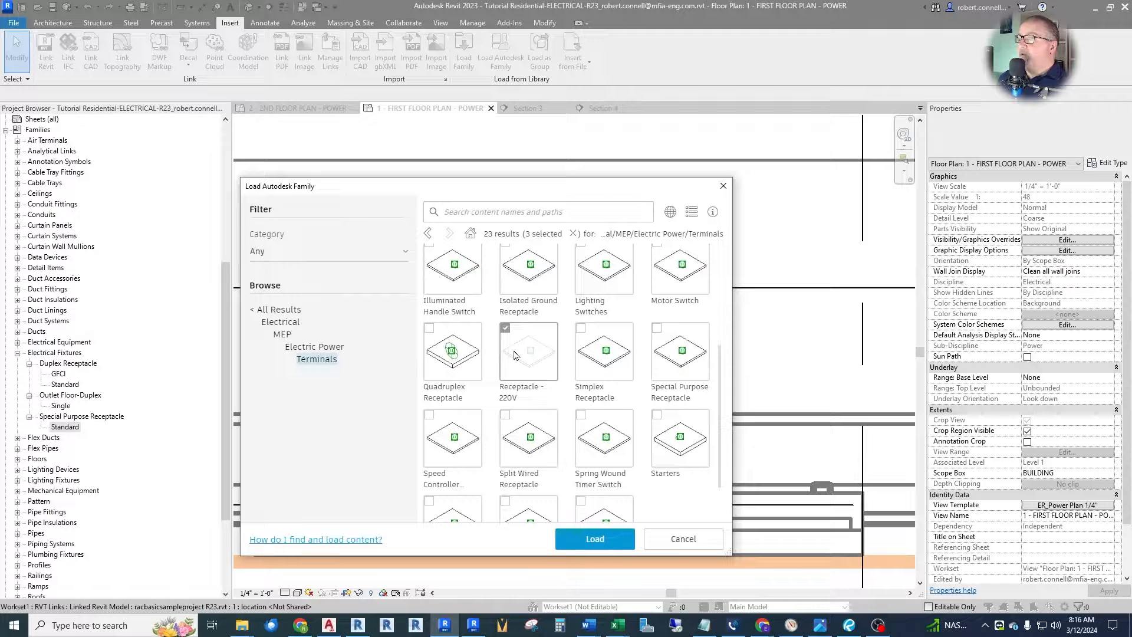
{"action": "scroll", "coordinate": [514, 354], "scroll_direction": "down", "scroll_amount": 2}
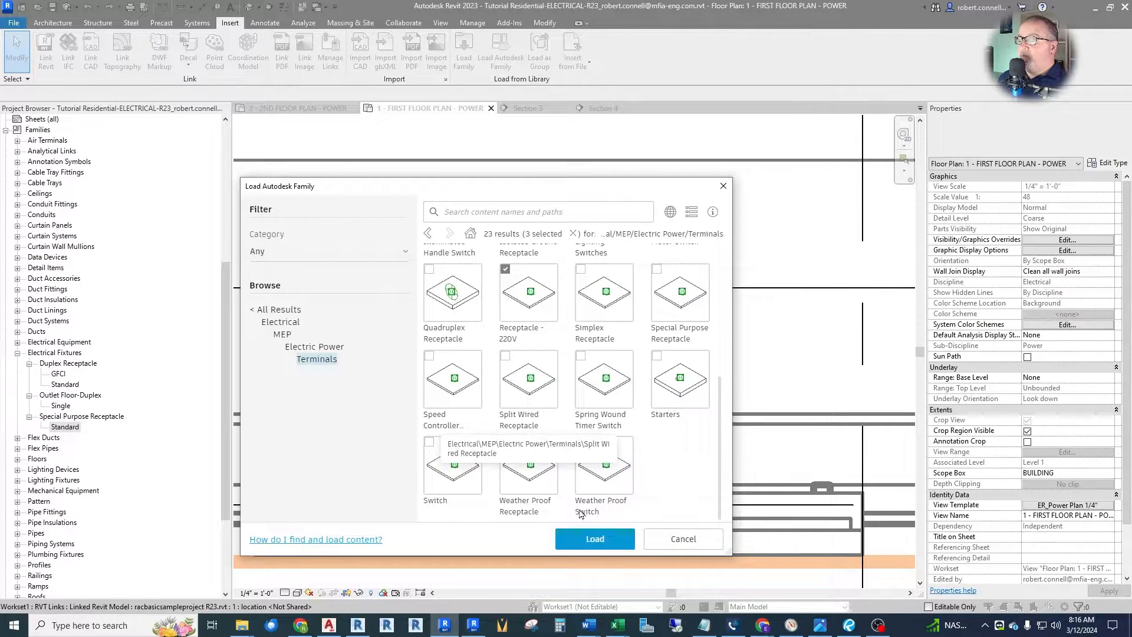
{"action": "left_click", "coordinate": [583, 538]}
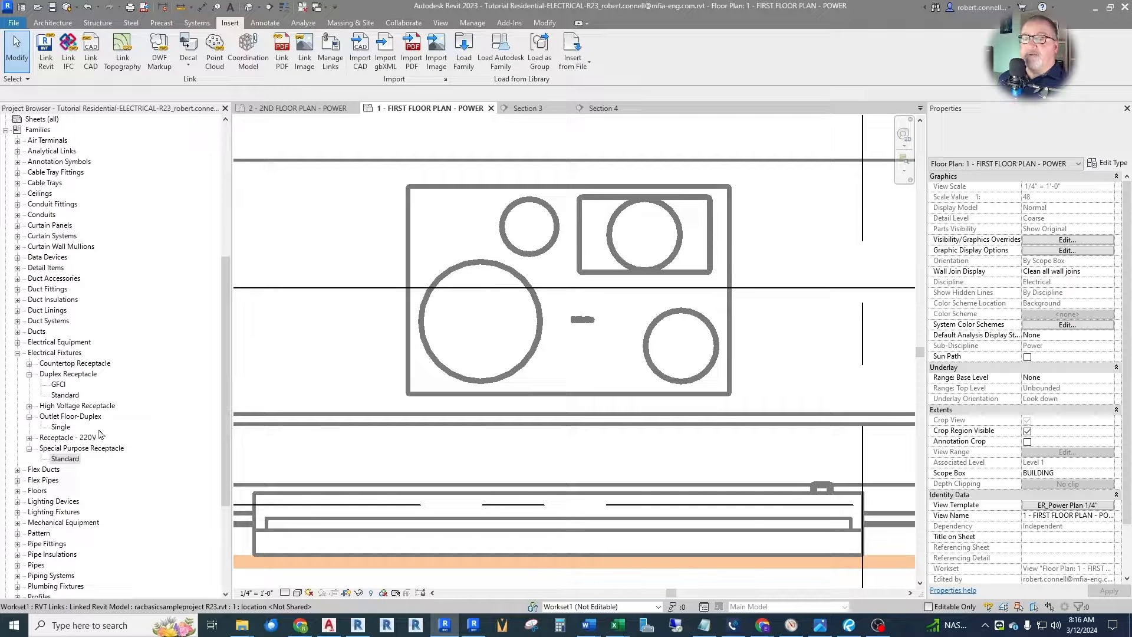
Place a Standard Receptacle - 220V on the counter's back edge, centered at the cooktop.
{"action": "left_click", "coordinate": [29, 437]}
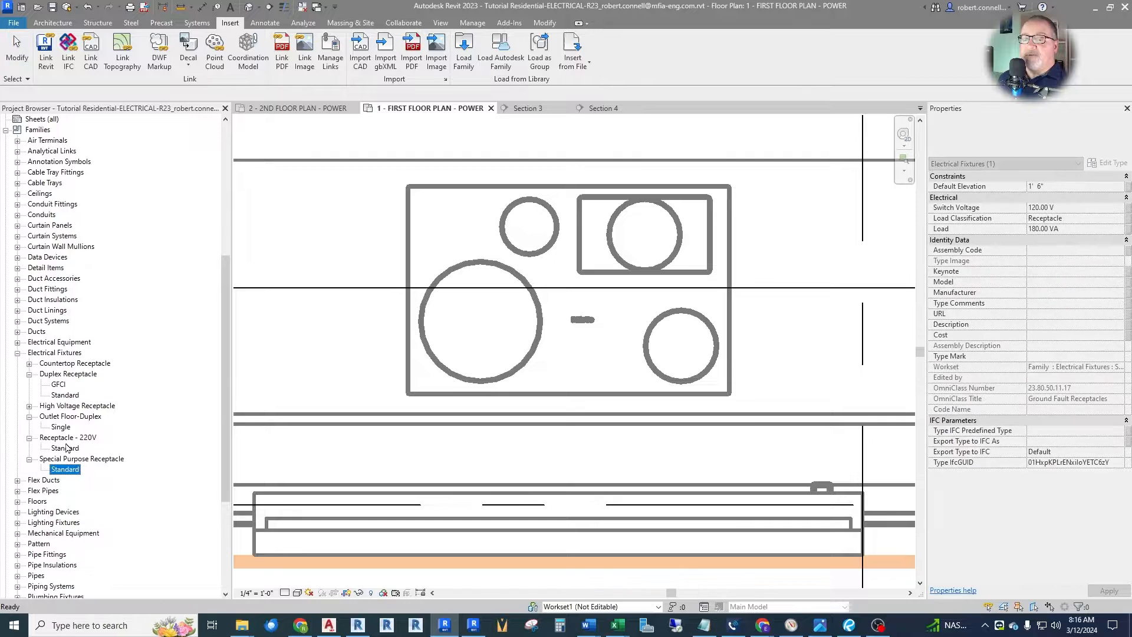
{"action": "left_click_drag", "start_coordinate": [64, 448], "coordinate": [548, 392]}
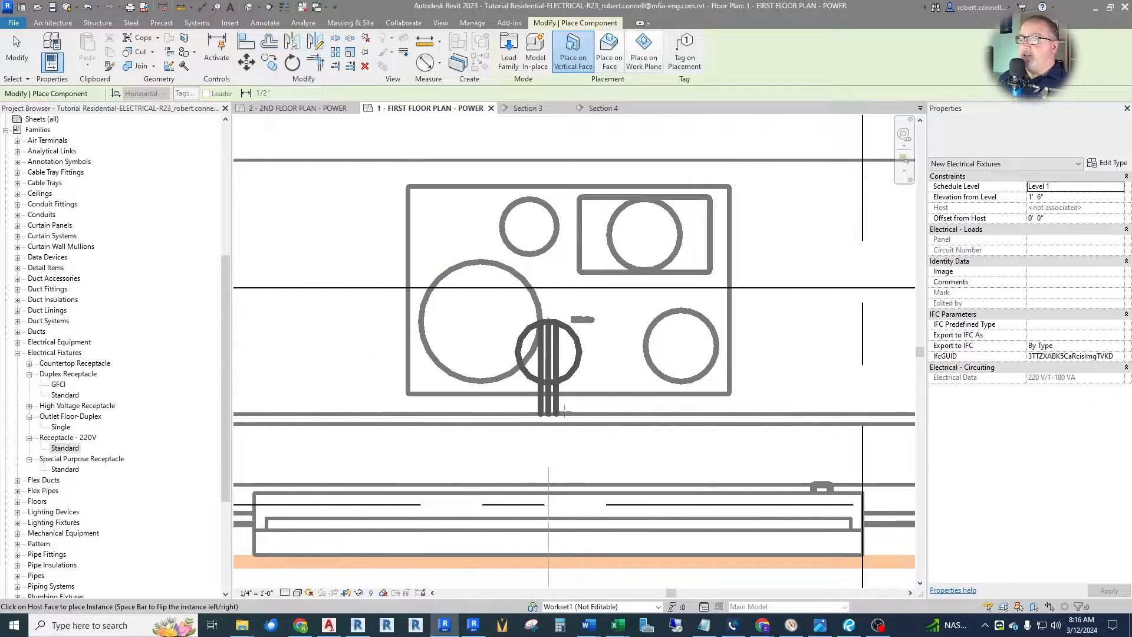
{"action": "left_click", "coordinate": [321, 414]}
{"action": "key", "text": "Escape"}
{"action": "key", "text": "Escape"}
{"action": "left_click_drag", "start_coordinate": [326, 373], "coordinate": [572, 373]}
{"action": "key", "text": "Escape"}
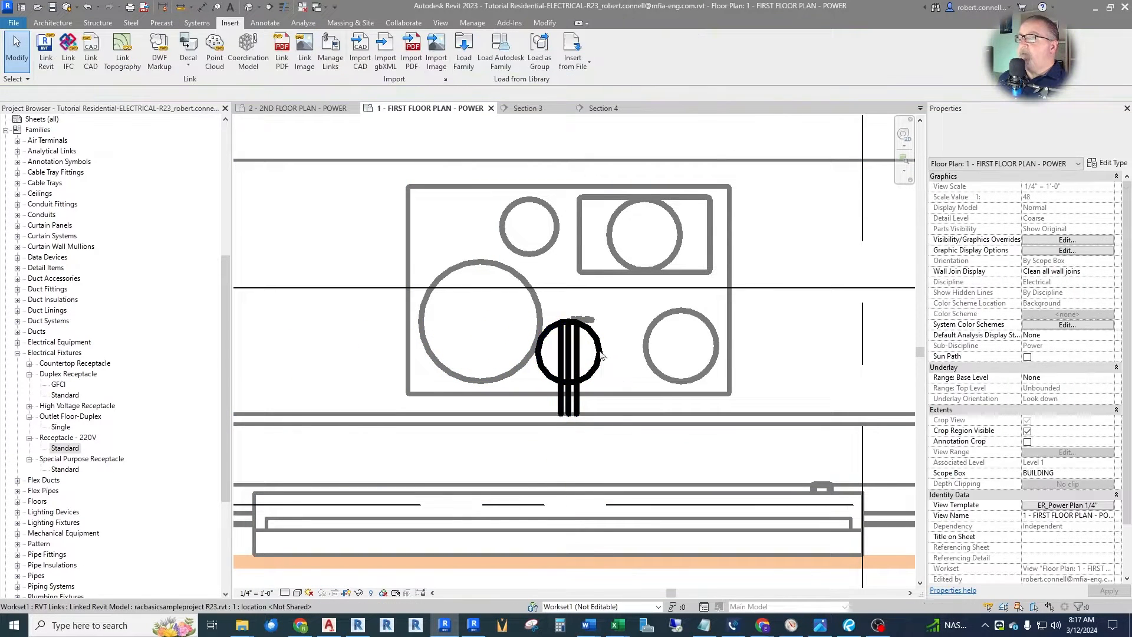
Examine the voltage and load in the type properties of the 220V receptacle at the cooktop.
{"action": "left_click", "coordinate": [579, 348]}
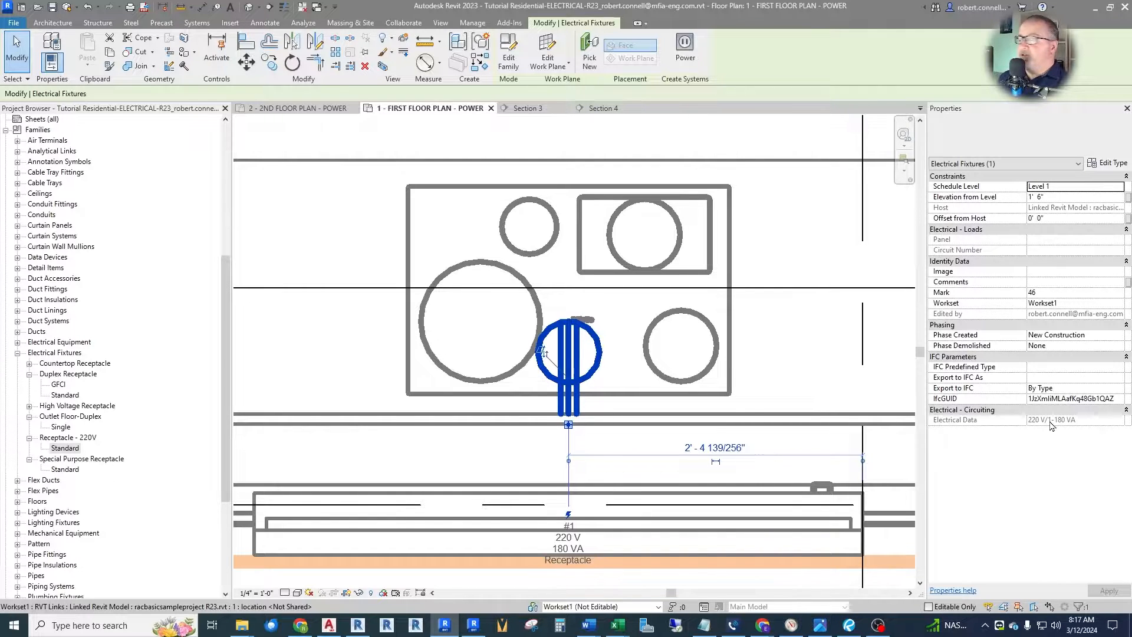
{"action": "left_click", "coordinate": [1108, 164]}
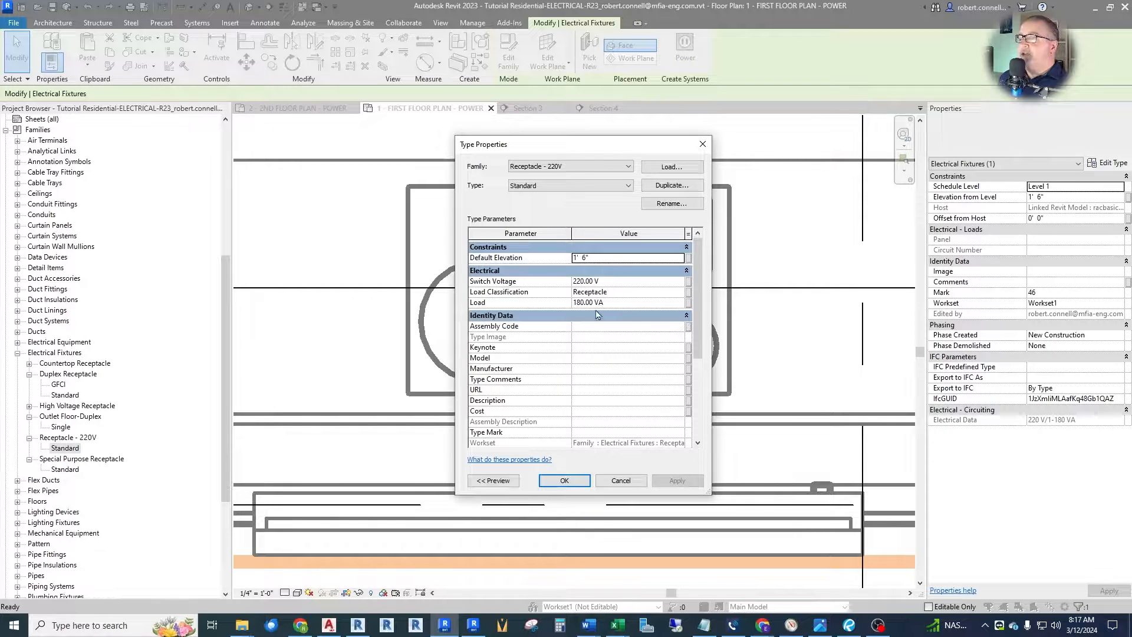
{"action": "scroll", "coordinate": [598, 336], "scroll_direction": "down", "scroll_amount": 4}
{"action": "scroll", "coordinate": [593, 362], "scroll_direction": "up", "scroll_amount": 4}
{"action": "left_click", "coordinate": [621, 480]}
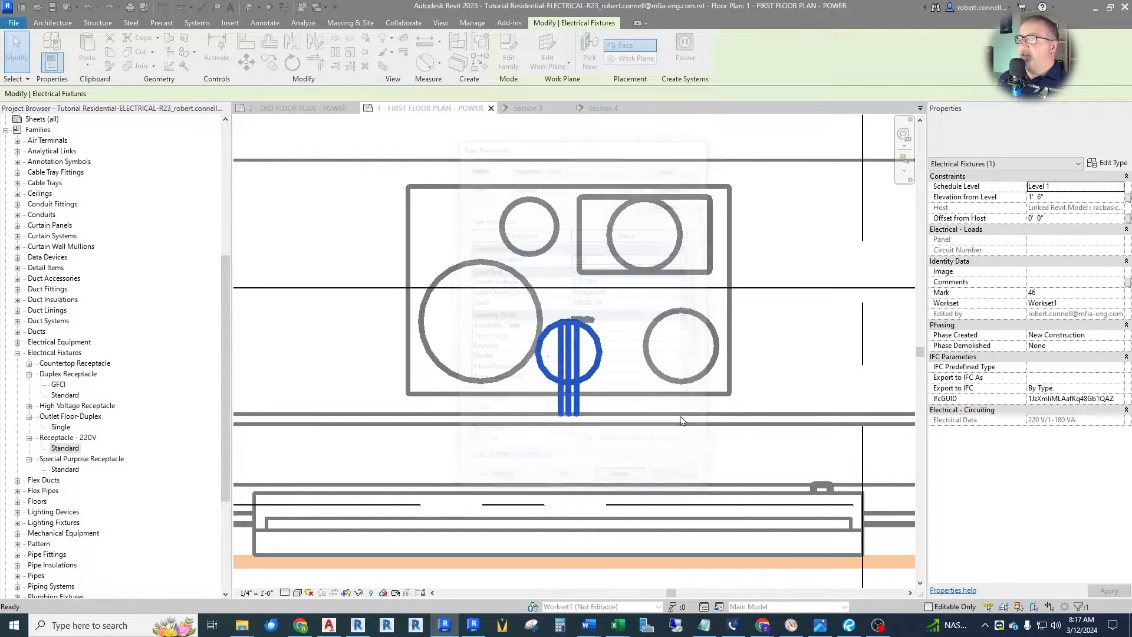
Delete the 220V receptacle at the cooktop.
{"action": "key", "text": "Escape"}
{"action": "left_click", "coordinate": [581, 358]}
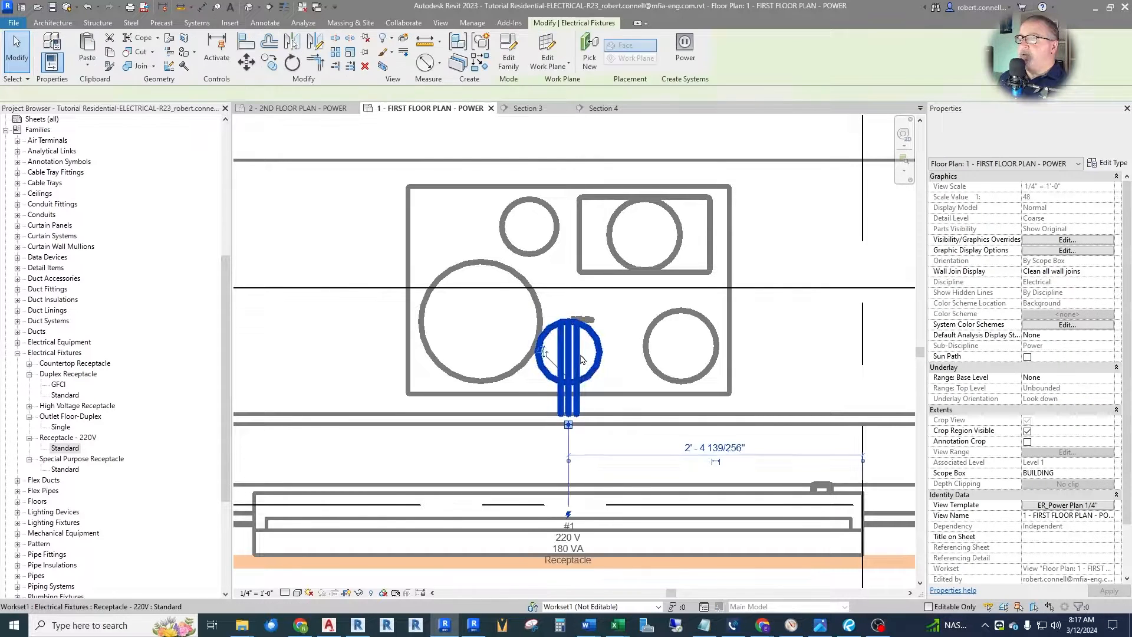
{"action": "key", "text": "Delete"}
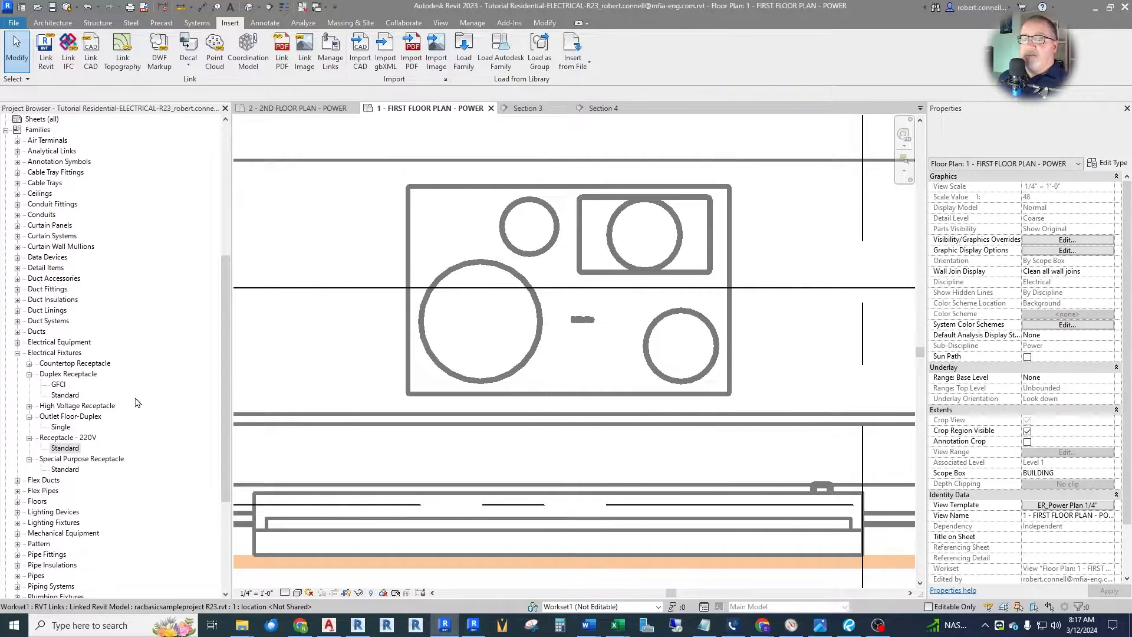
Place a Standard High Voltage Receptacle on the counter's lower edge at the cooktop.
{"action": "left_click", "coordinate": [29, 406]}
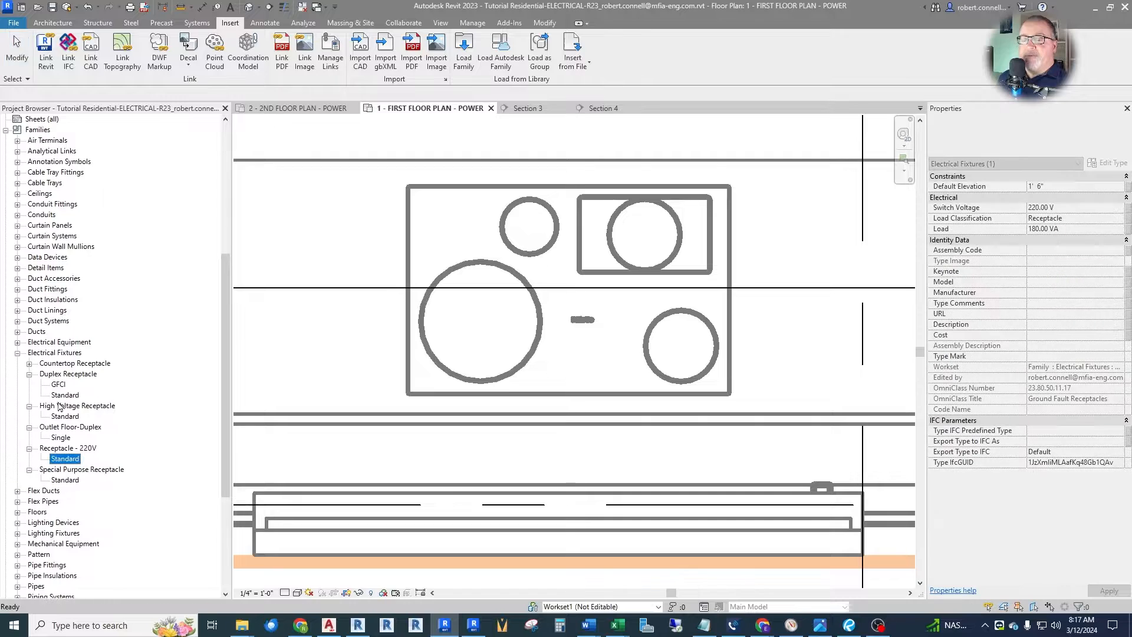
{"action": "left_click", "coordinate": [65, 416]}
{"action": "left_click_drag", "start_coordinate": [477, 408], "coordinate": [484, 409]}
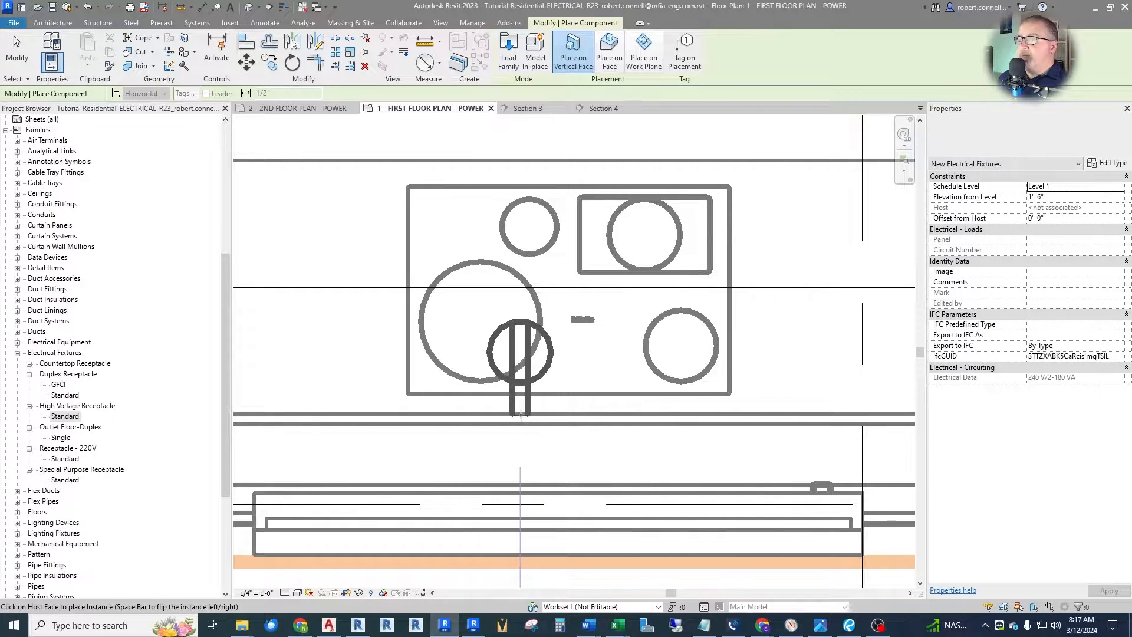
{"action": "key", "text": "Escape"}
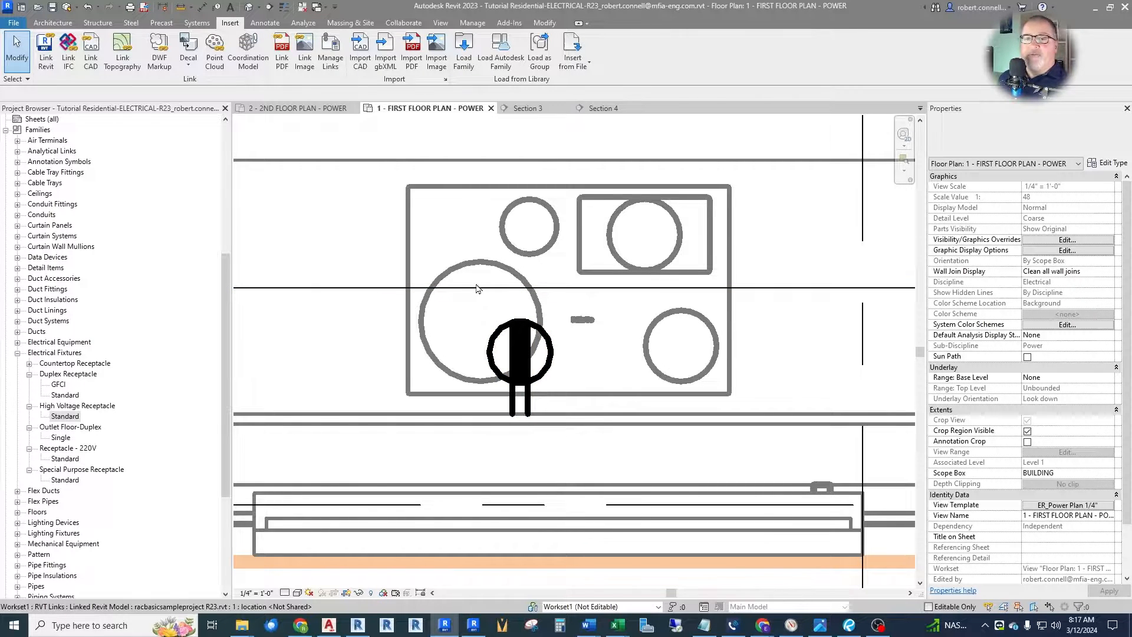
Set the Load of the placed High Voltage Receptacle's type to 5000 VA.
{"action": "left_click", "coordinate": [521, 326]}
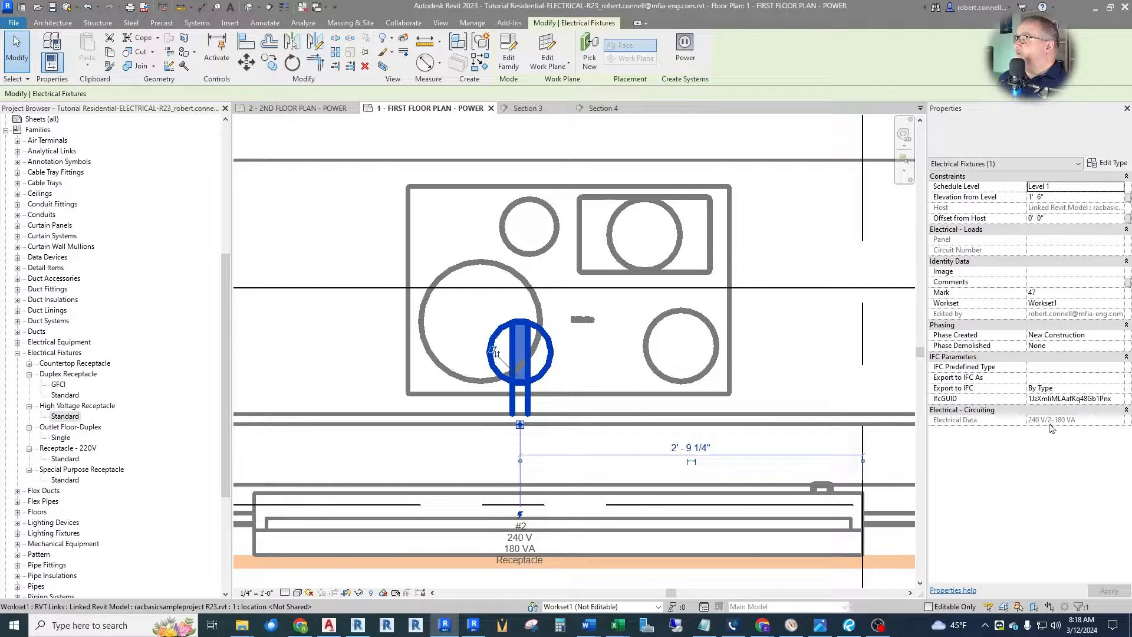
{"action": "left_click", "coordinate": [1106, 165]}
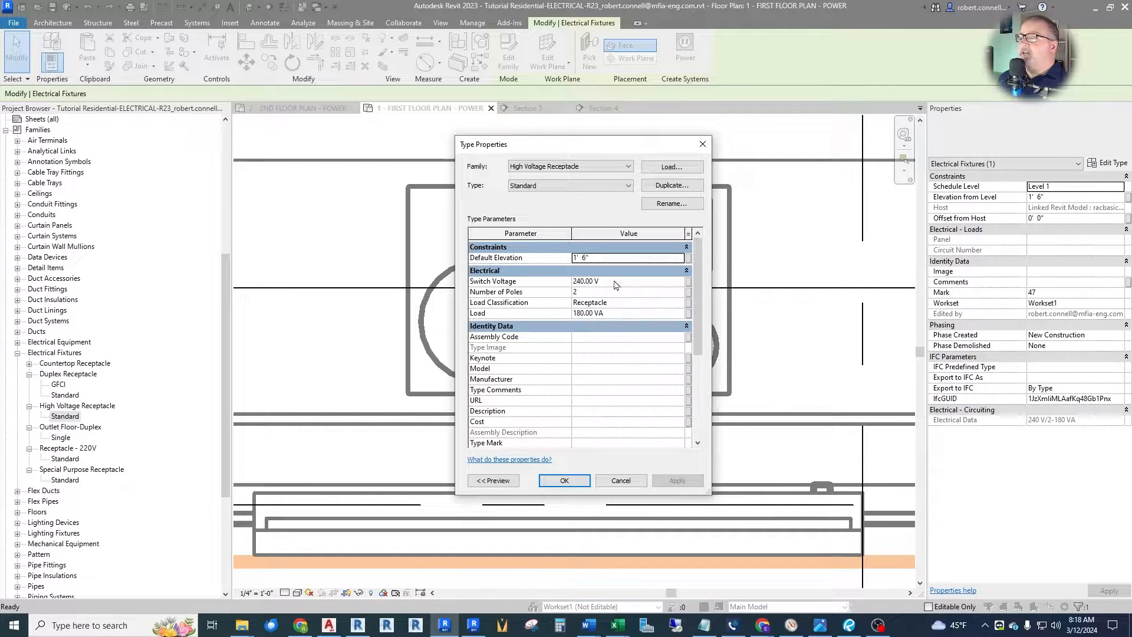
{"action": "left_click", "coordinate": [621, 313]}
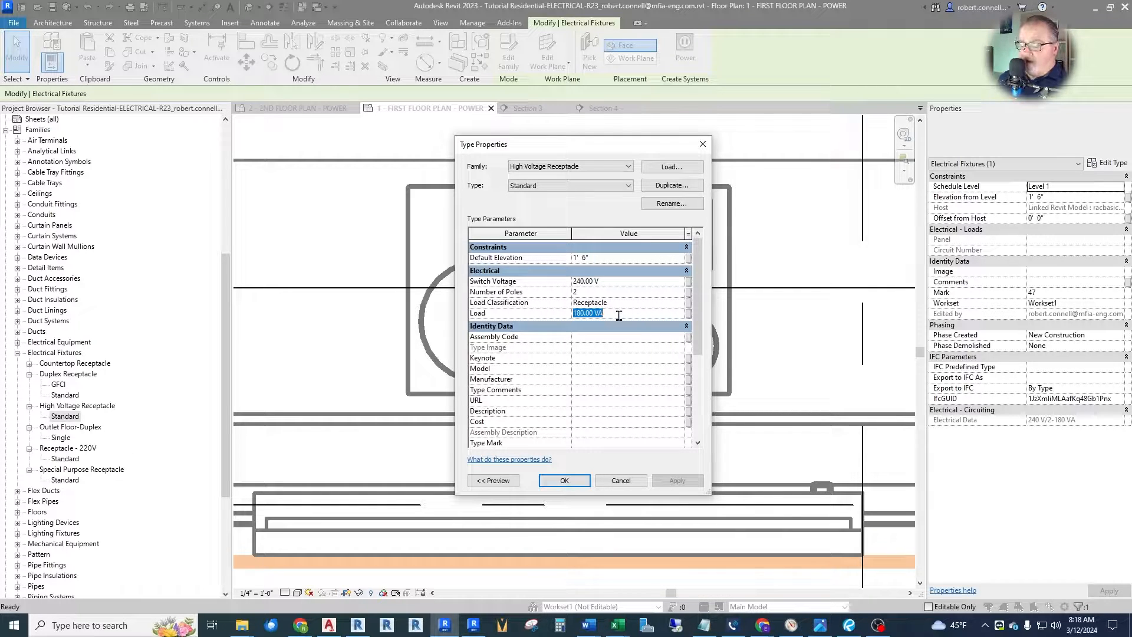
{"action": "type", "text": "5000"}
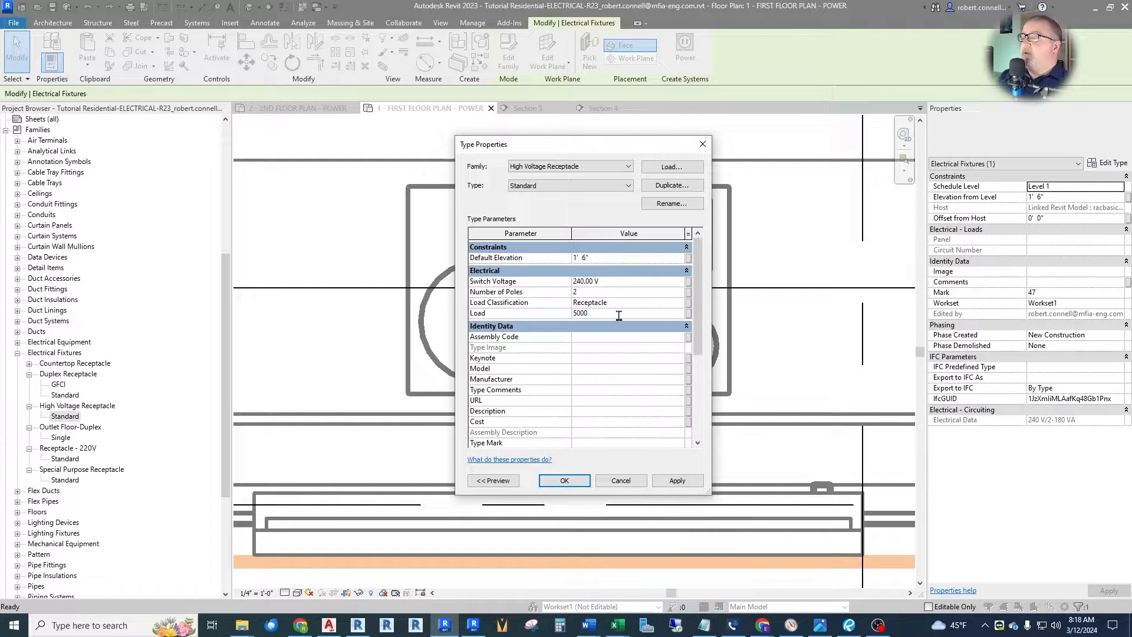
{"action": "key", "text": "Return"}
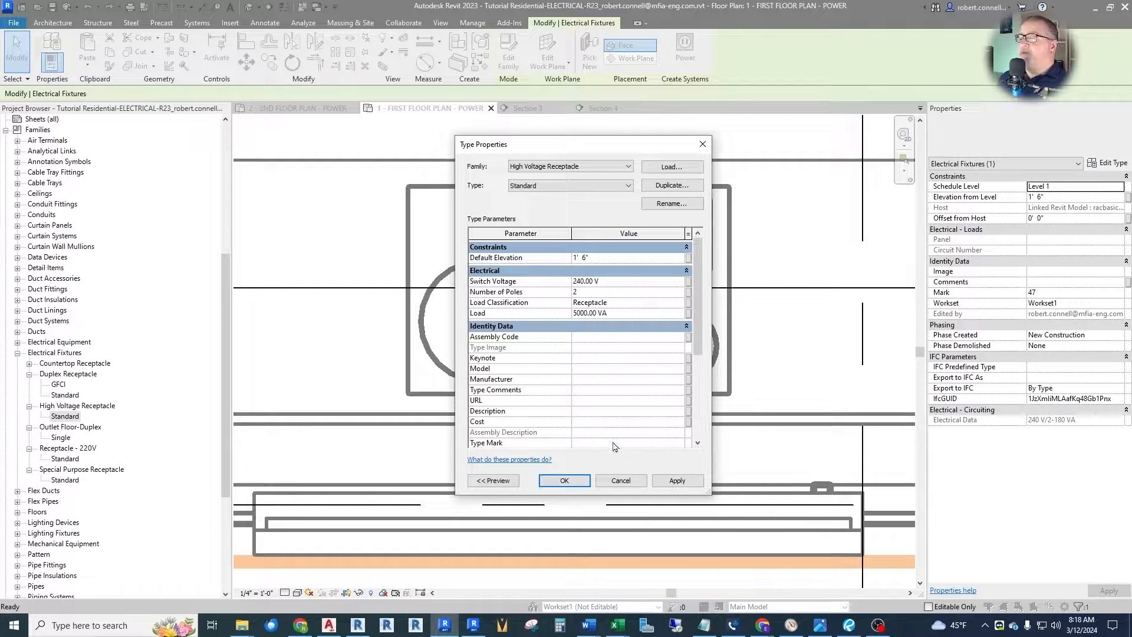
{"action": "left_click", "coordinate": [577, 485]}
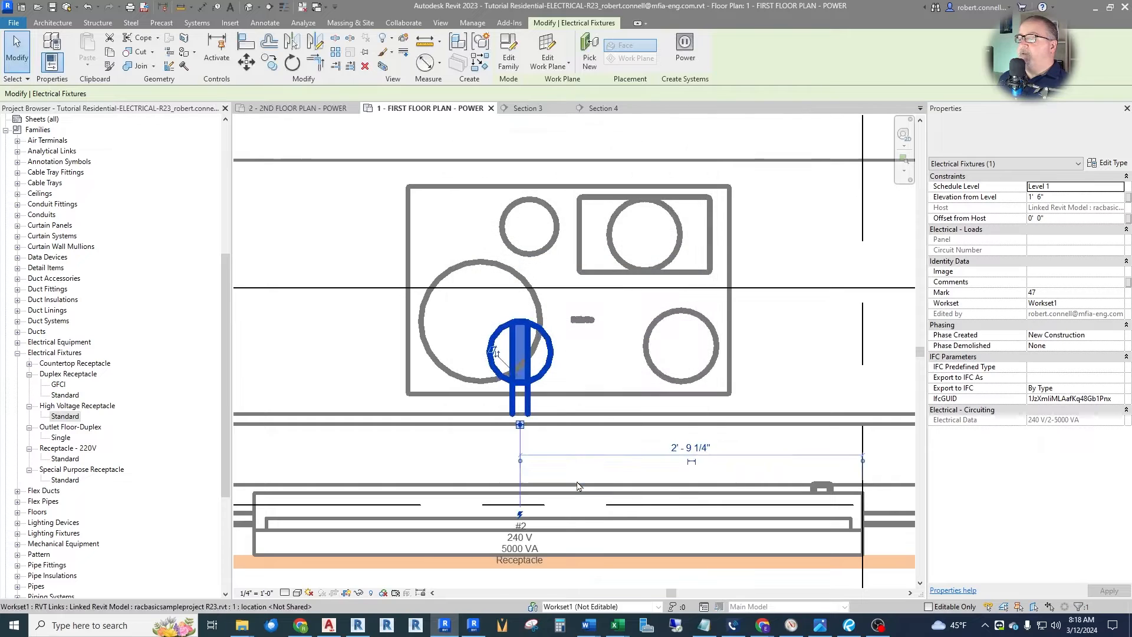
Move the high voltage receptacle along the counter edge to the cooktop's centre, about 2' 3" from the window's right end.
{"action": "left_click_drag", "start_coordinate": [537, 376], "coordinate": [599, 380]}
{"action": "key", "text": "Escape"}
{"action": "scroll", "coordinate": [578, 380], "scroll_direction": "down", "scroll_amount": 3}
{"action": "scroll", "coordinate": [578, 380], "scroll_direction": "up", "scroll_amount": 4}
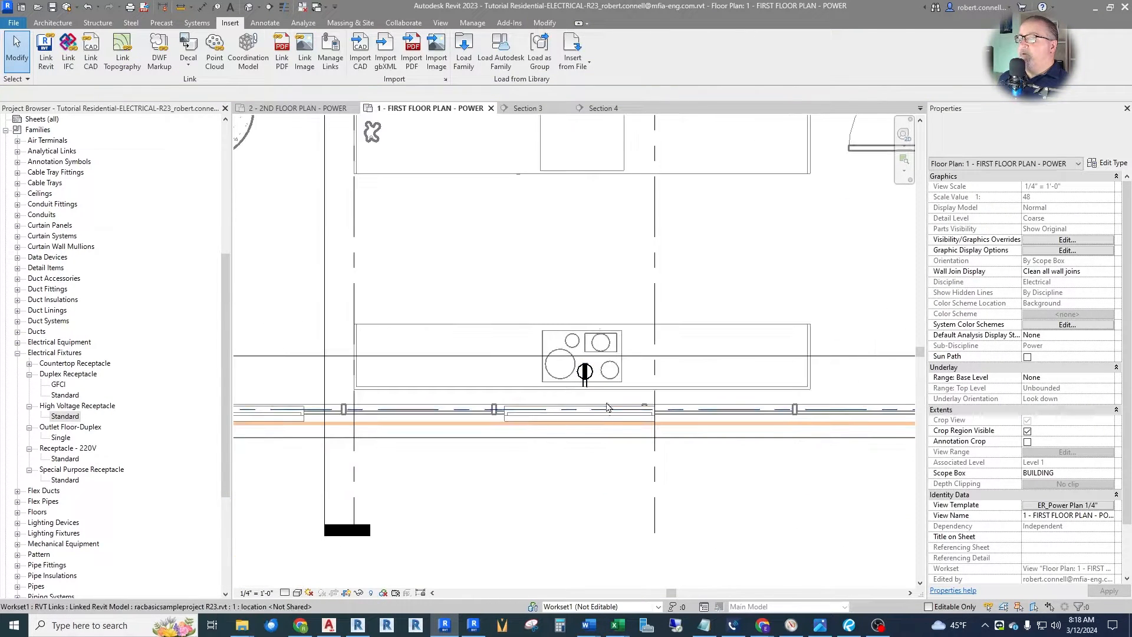
{"action": "left_click", "coordinate": [582, 368]}
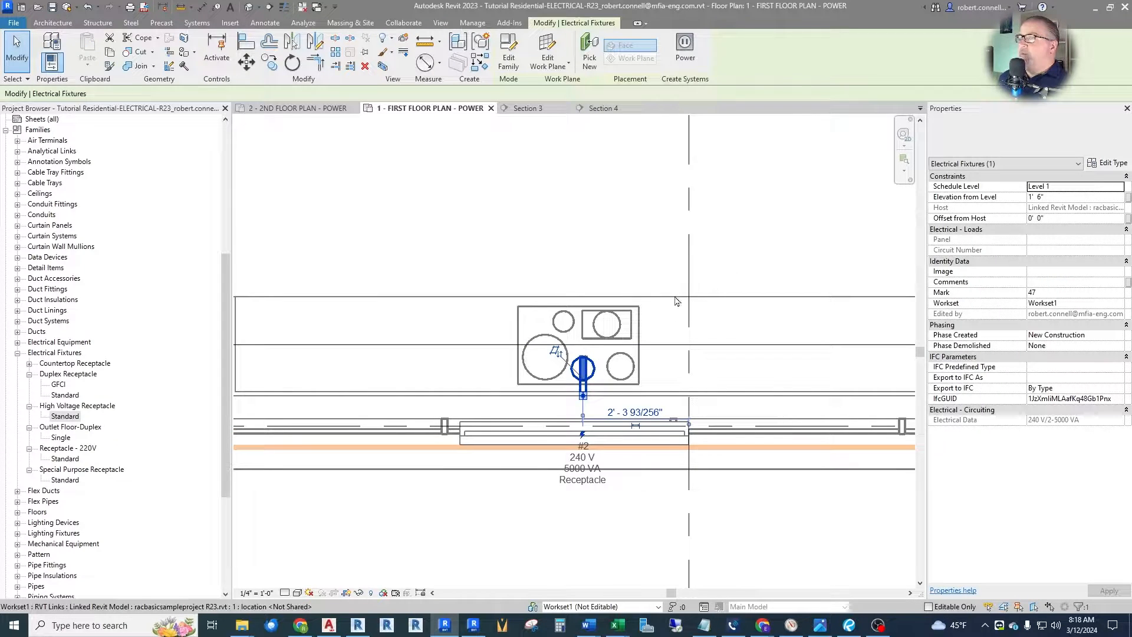
{"action": "key", "text": "Escape"}
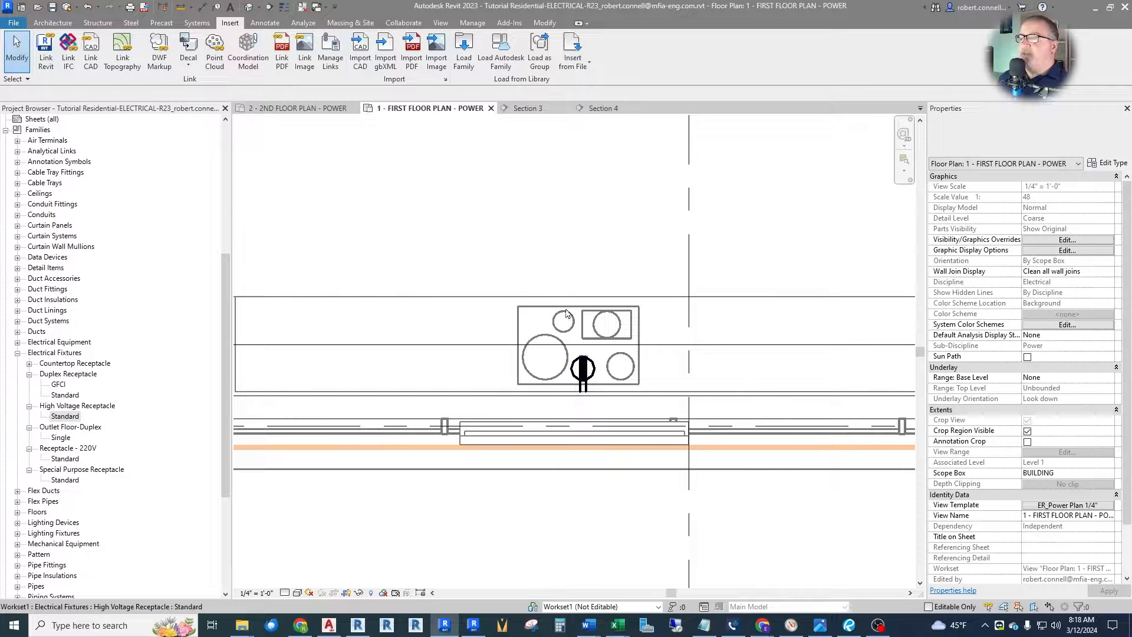
Tag the high voltage receptacle by category with a leader, putting the tag above the cooktop.
{"action": "left_click", "coordinate": [217, 7]}
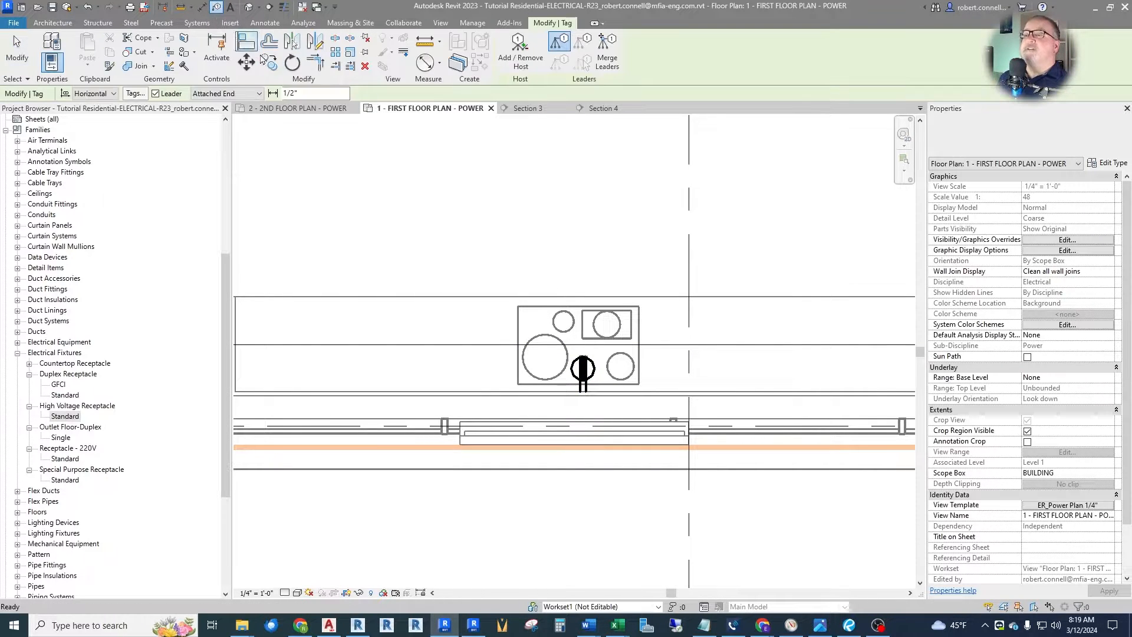
{"action": "left_click", "coordinate": [603, 356]}
{"action": "key", "text": "Escape"}
{"action": "key", "text": "Escape"}
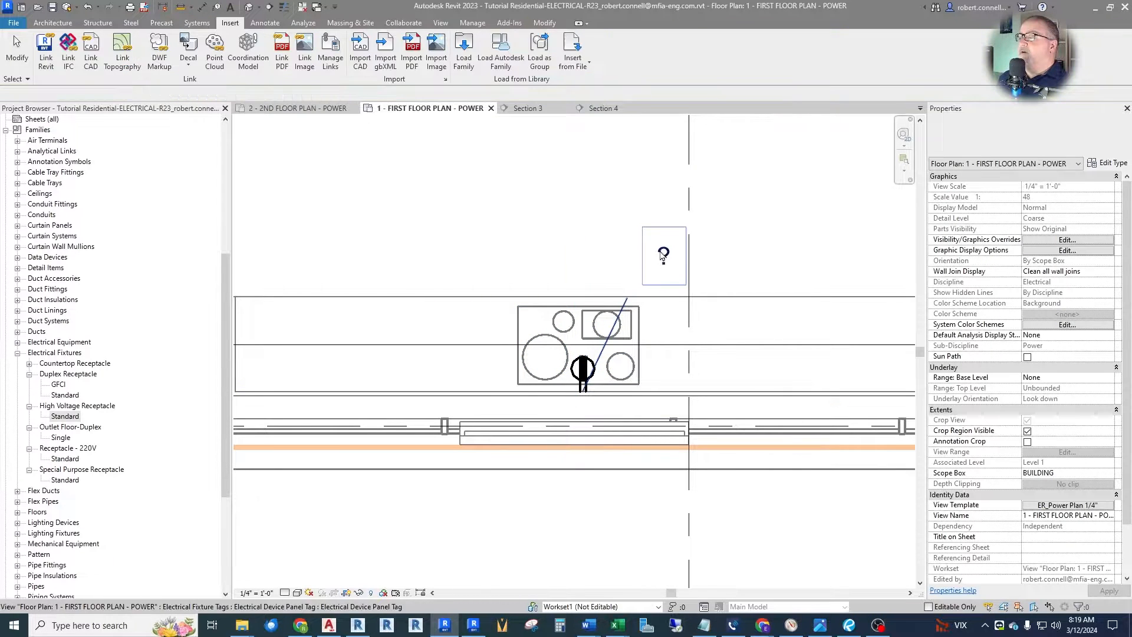
Try the Electrical Device Circuit Tag type on the receptacle's tag, and delete the tag.
{"action": "left_click", "coordinate": [663, 255]}
{"action": "left_click", "coordinate": [997, 163]}
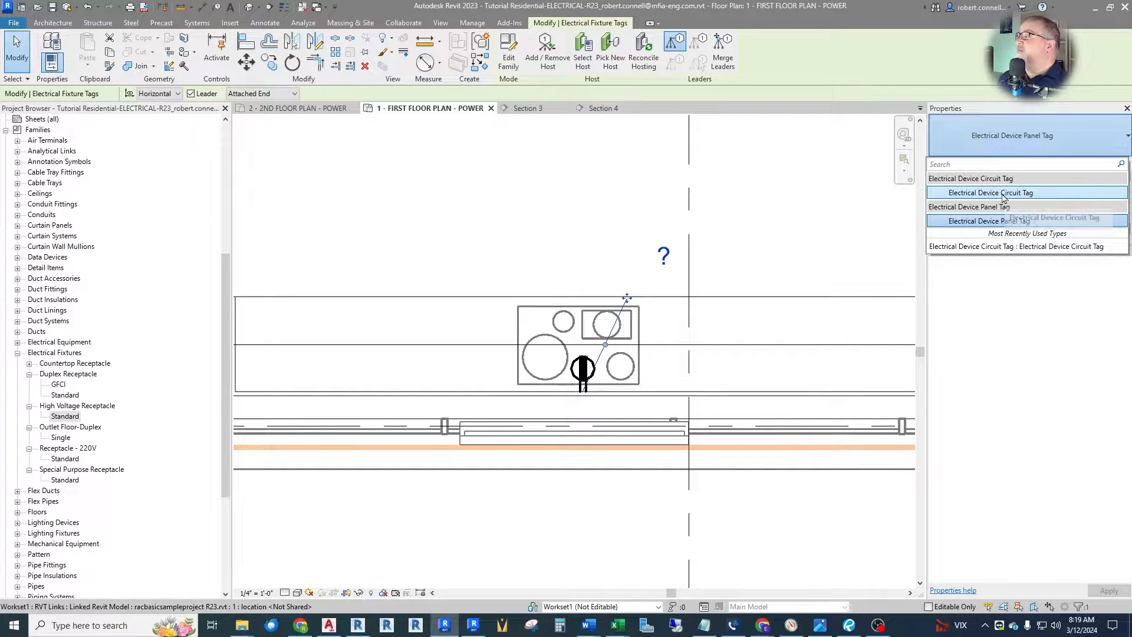
{"action": "left_click", "coordinate": [977, 140]}
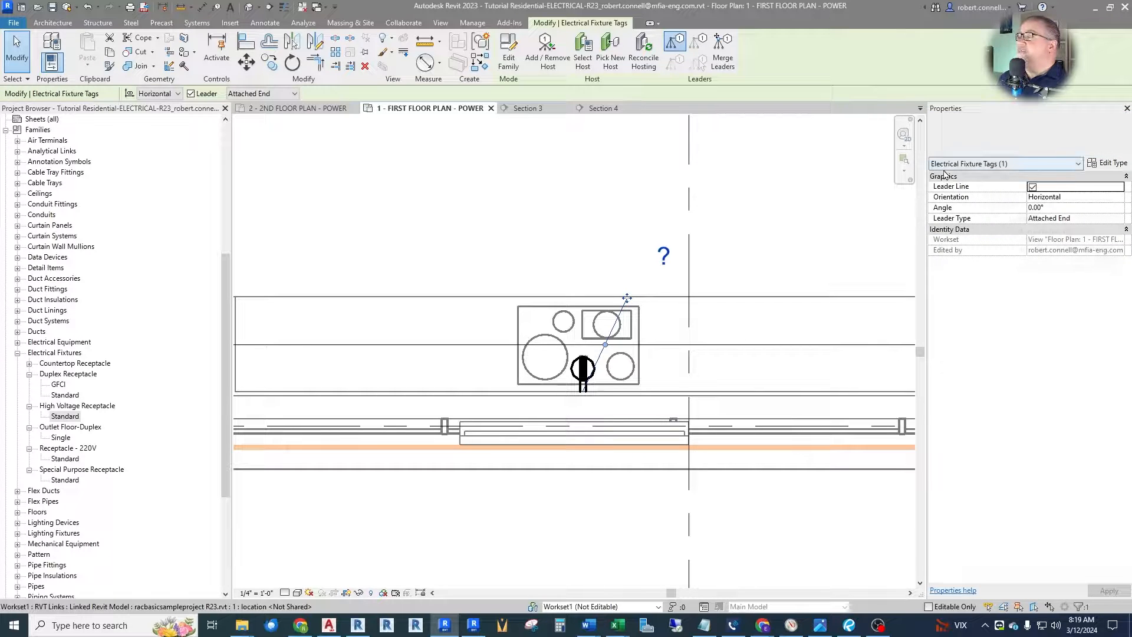
{"action": "left_click", "coordinate": [565, 281]}
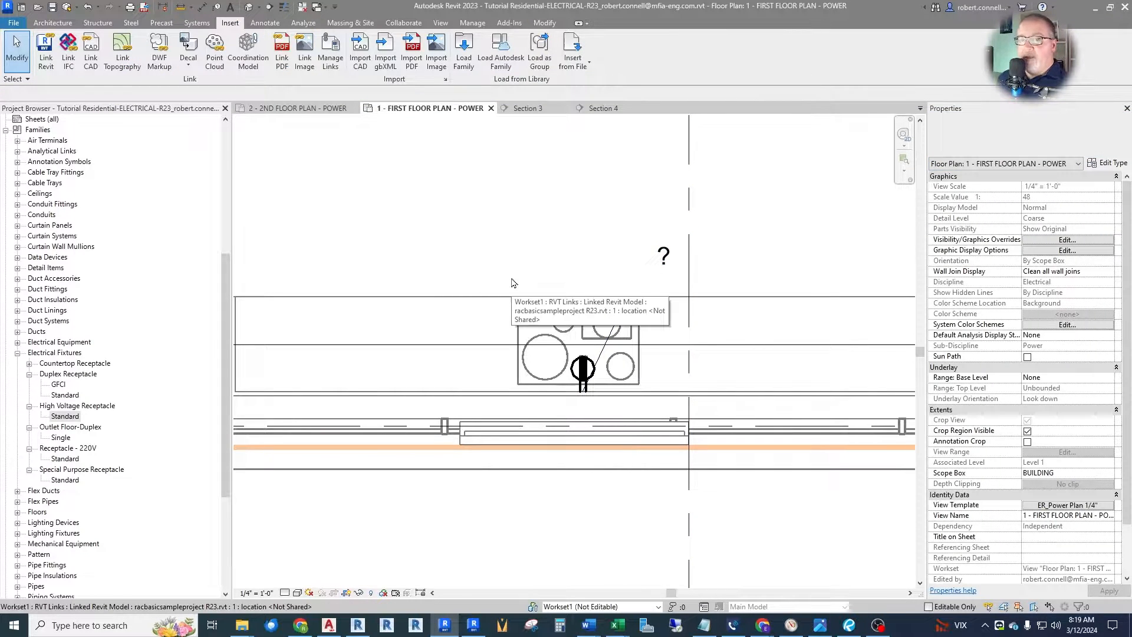
{"action": "left_click", "coordinate": [664, 258]}
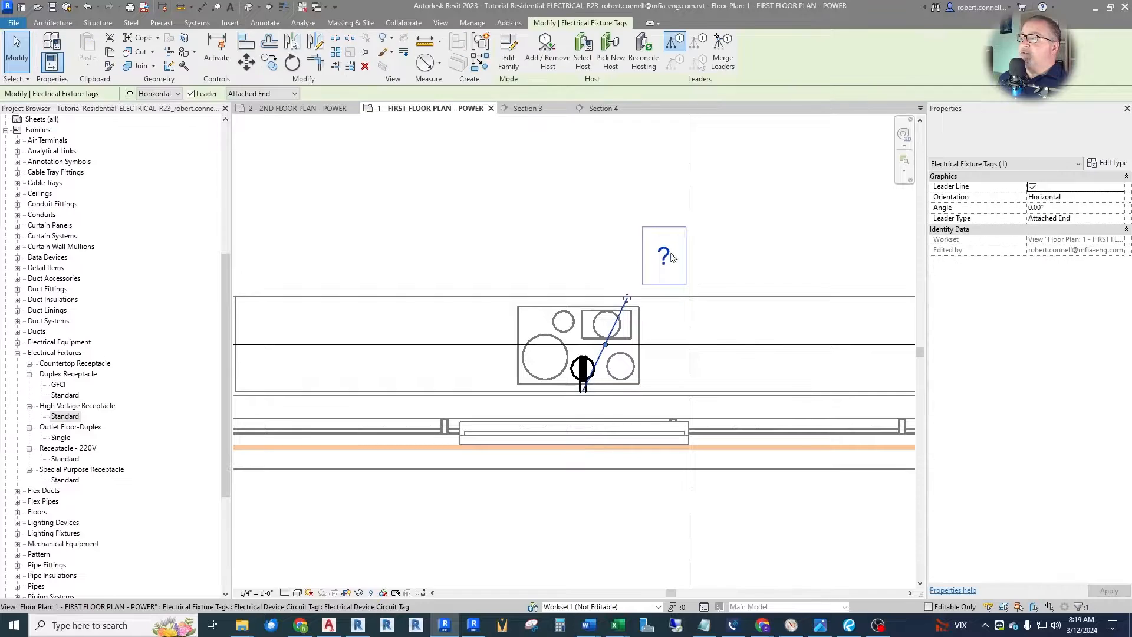
{"action": "key", "text": "Delete"}
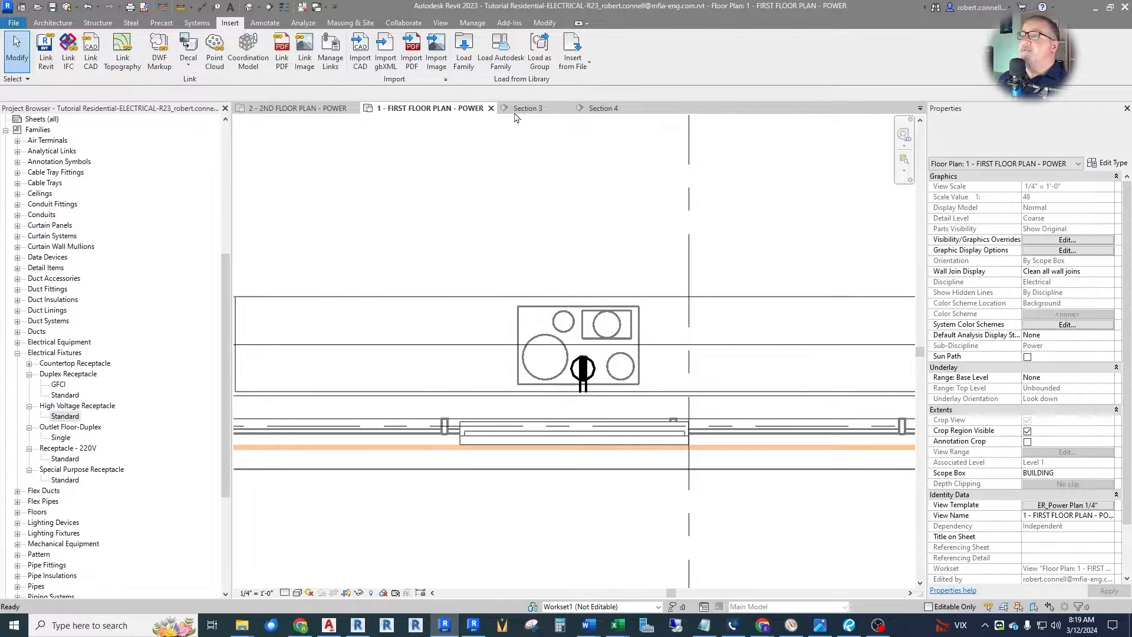
Load the Wire Tag_Panel family from the Annotations/Electrical category of the Autodesk family library.
{"action": "left_click", "coordinate": [500, 58]}
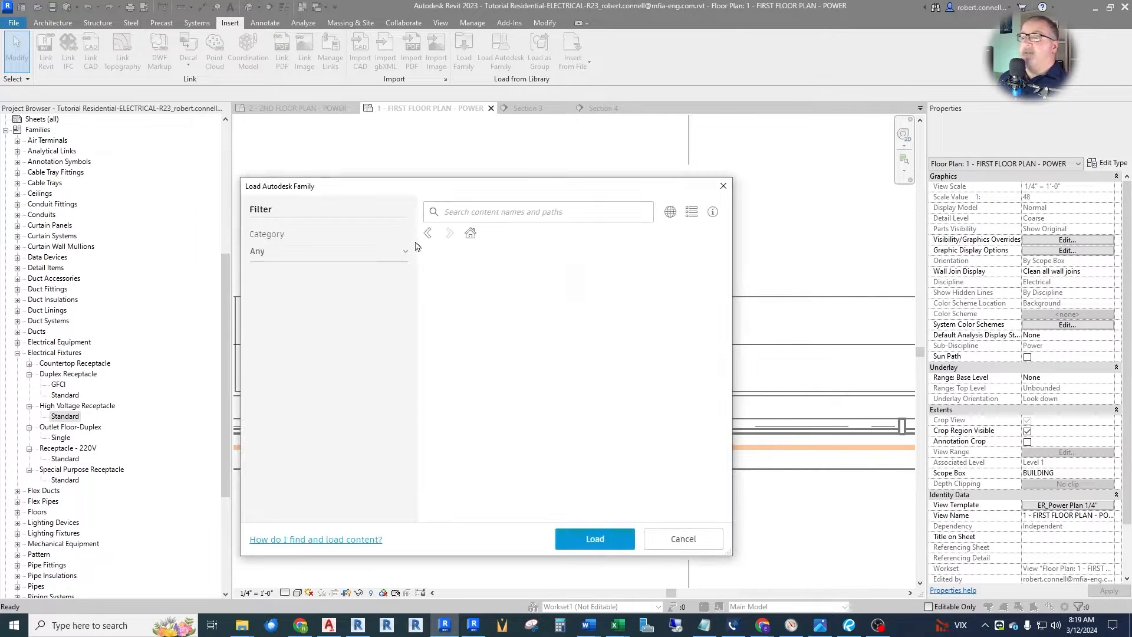
{"action": "left_click", "coordinate": [272, 310]}
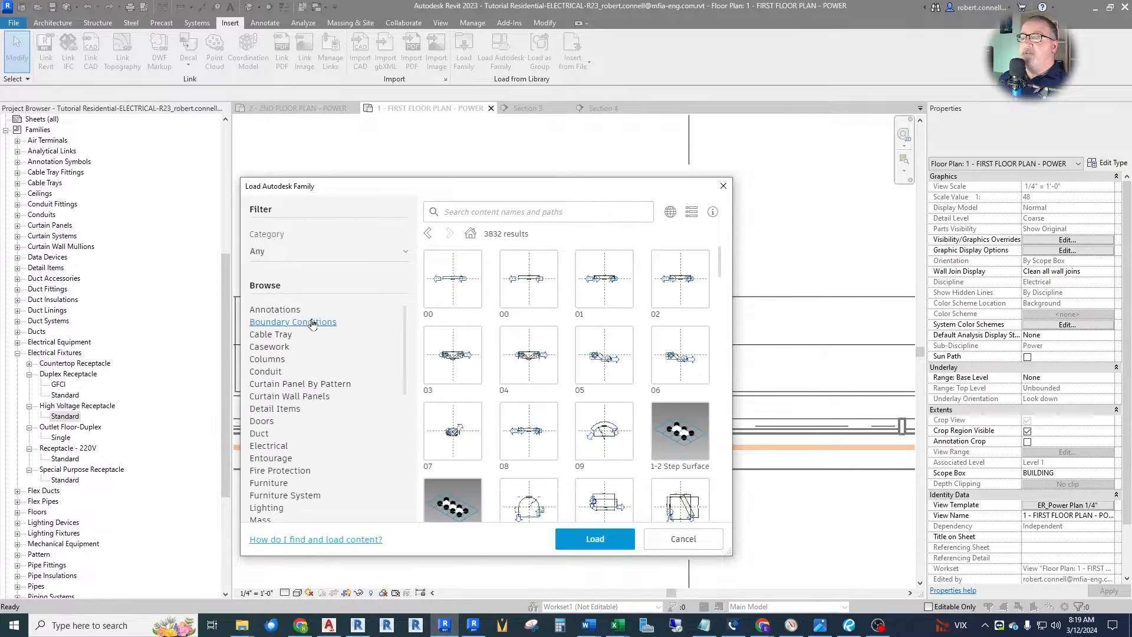
{"action": "left_click", "coordinate": [377, 322]}
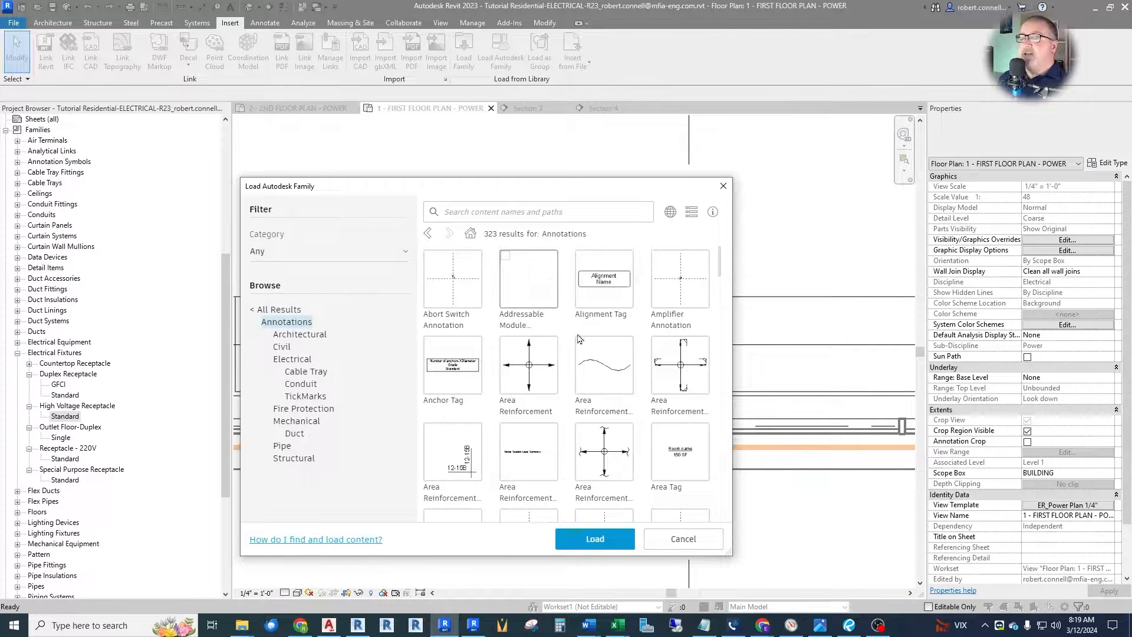
{"action": "left_click", "coordinate": [295, 360]}
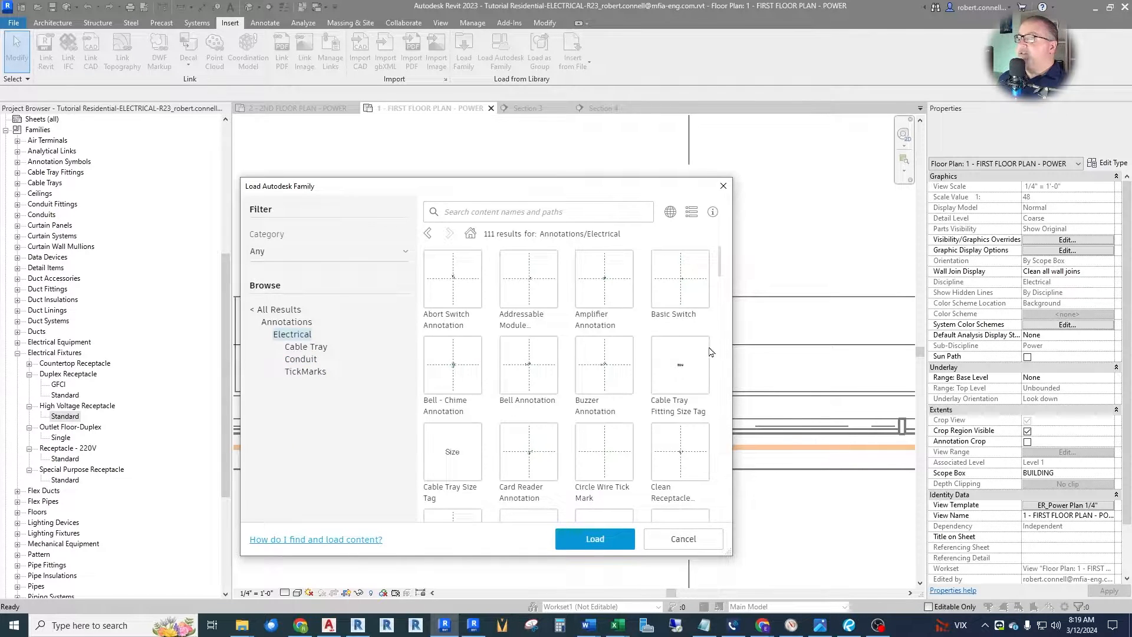
{"action": "scroll", "coordinate": [548, 455], "scroll_direction": "down", "scroll_amount": 5}
{"action": "scroll", "coordinate": [689, 480], "scroll_direction": "down", "scroll_amount": 10}
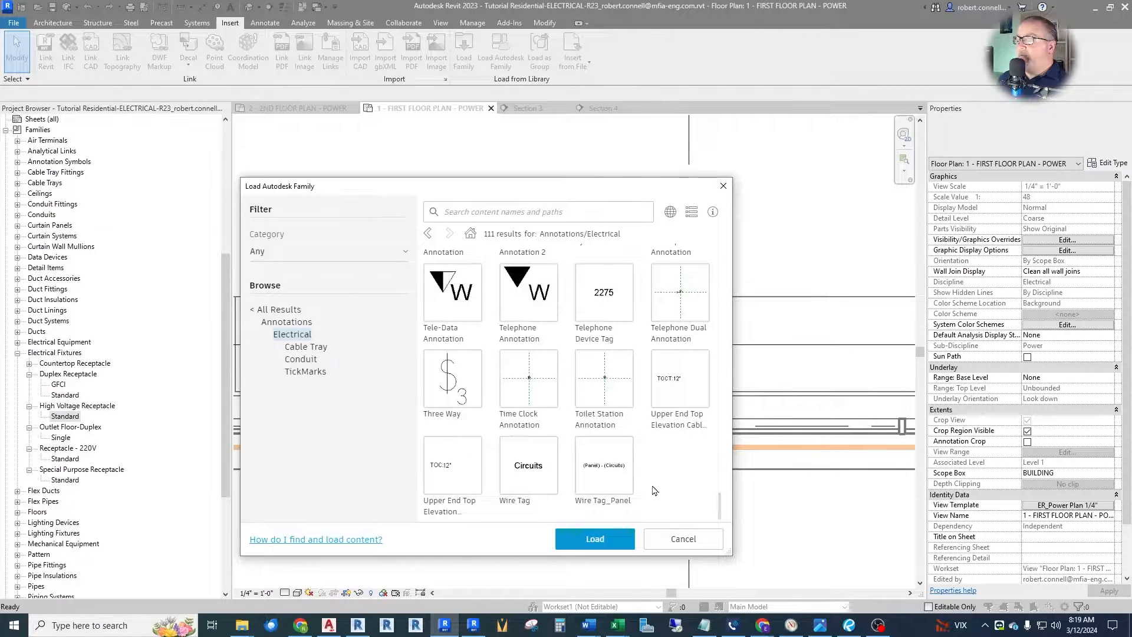
{"action": "left_click", "coordinate": [605, 464]}
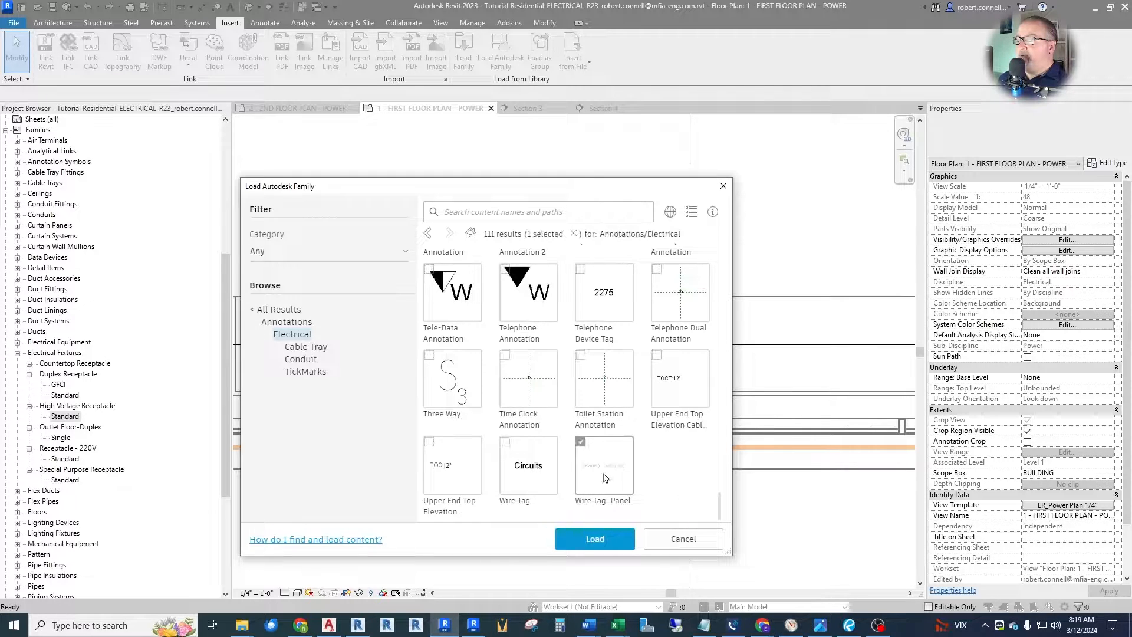
{"action": "left_click", "coordinate": [592, 540]}
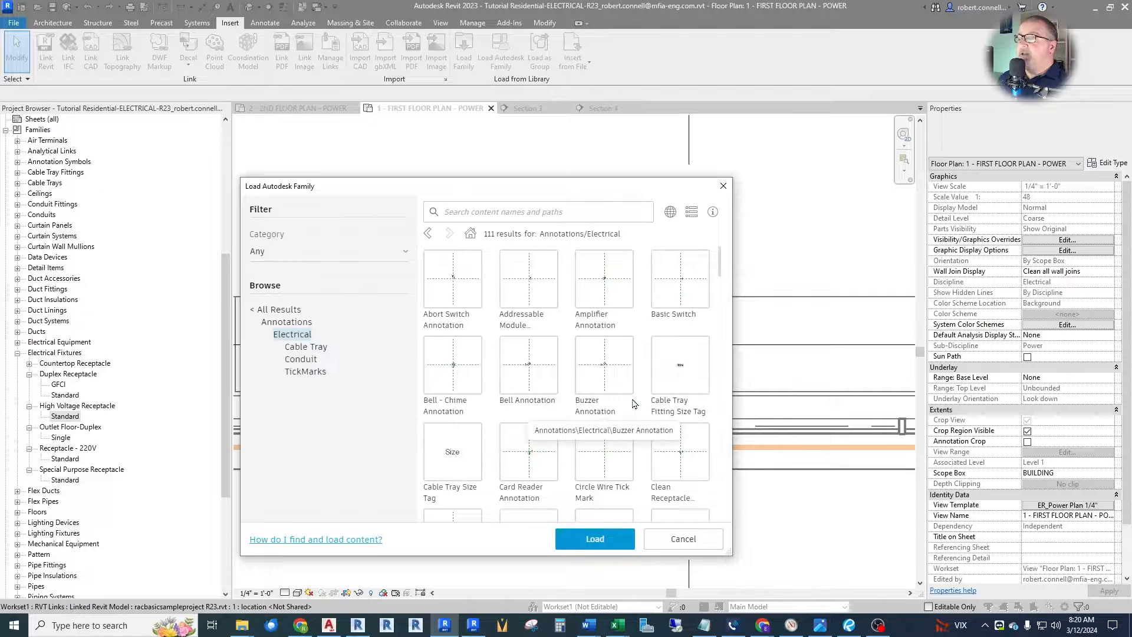
Look through the electrical annotation families for suitable device, equipment and fixture tags, and leave the library without loading any.
{"action": "left_click_drag", "start_coordinate": [719, 271], "coordinate": [719, 322]}
{"action": "scroll", "coordinate": [589, 342], "scroll_direction": "down", "scroll_amount": 1}
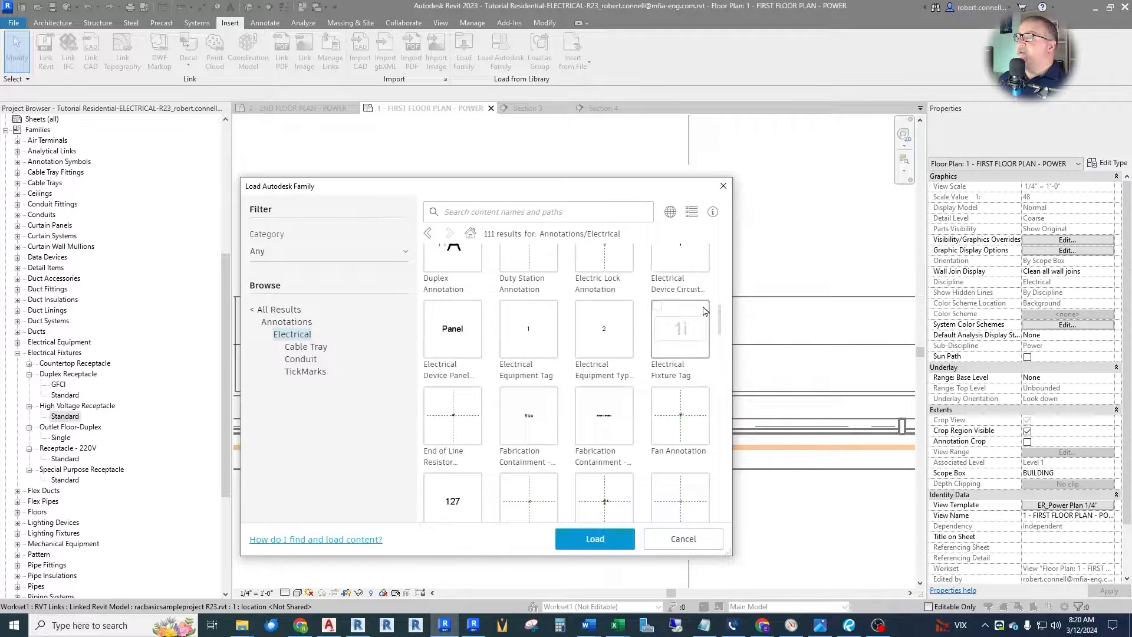
{"action": "scroll", "coordinate": [711, 307], "scroll_direction": "up", "scroll_amount": 2}
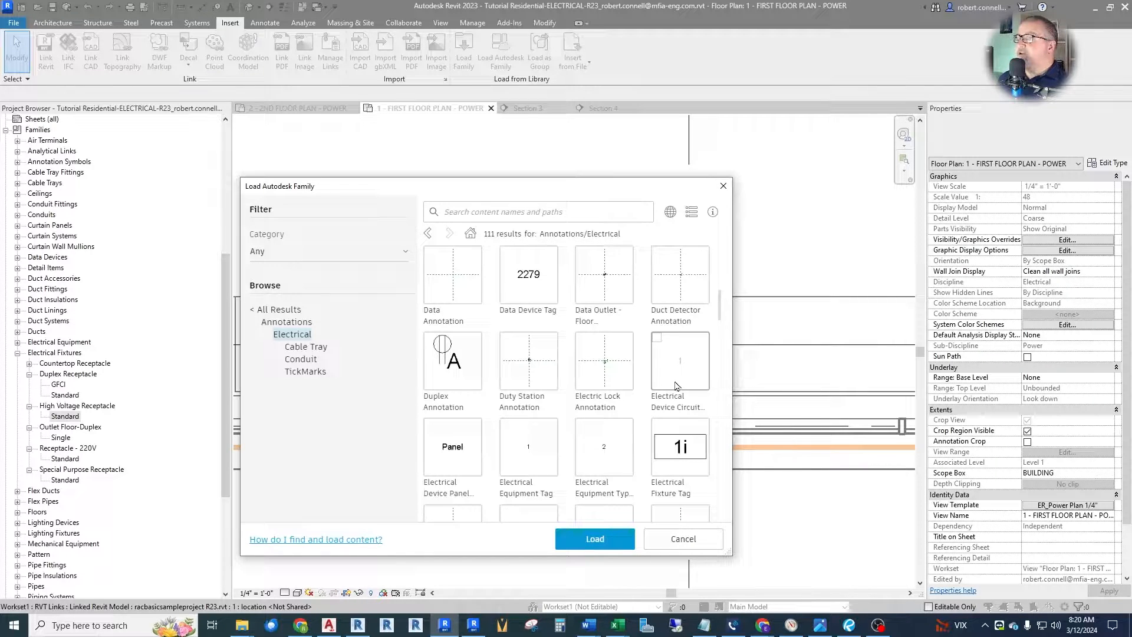
{"action": "scroll", "coordinate": [522, 389], "scroll_direction": "down", "scroll_amount": 2}
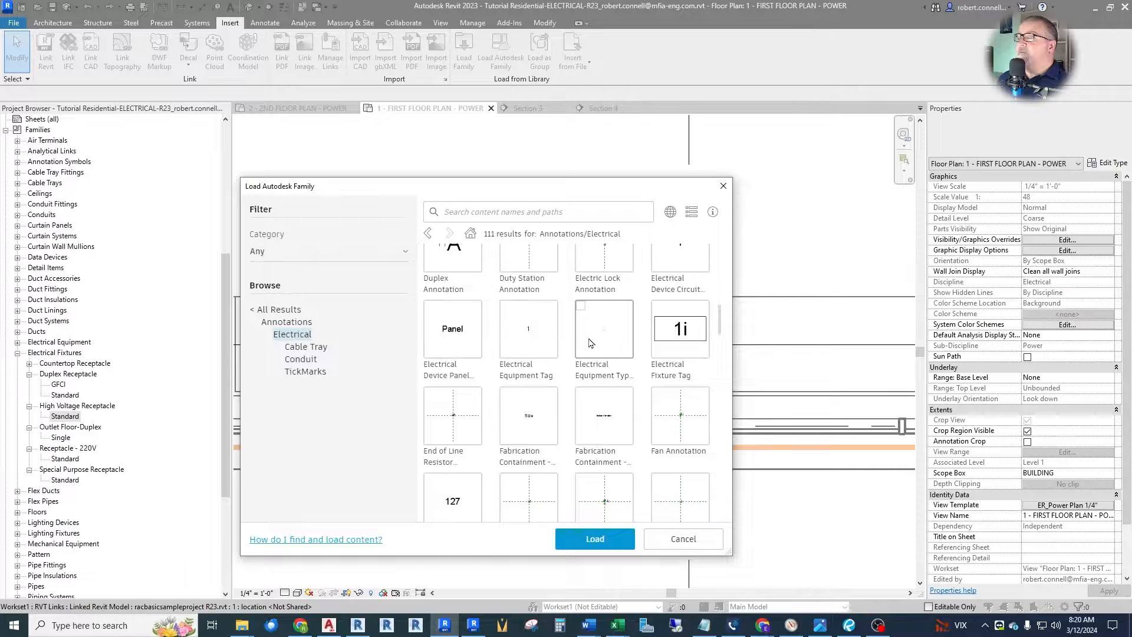
{"action": "scroll", "coordinate": [590, 343], "scroll_direction": "up", "scroll_amount": 1}
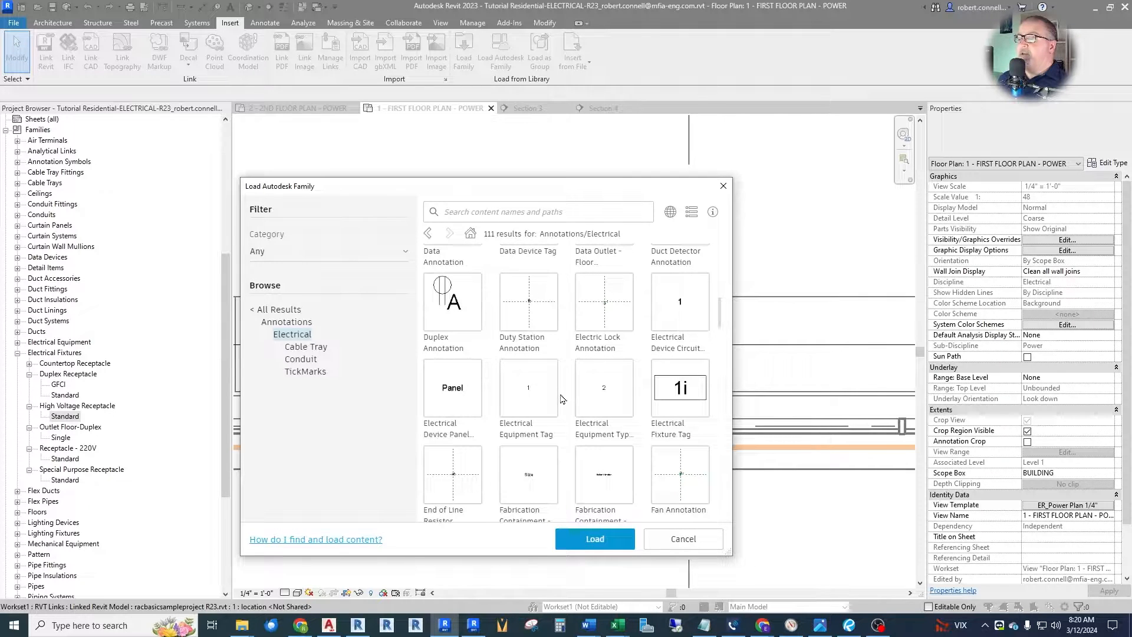
{"action": "key", "text": "Escape"}
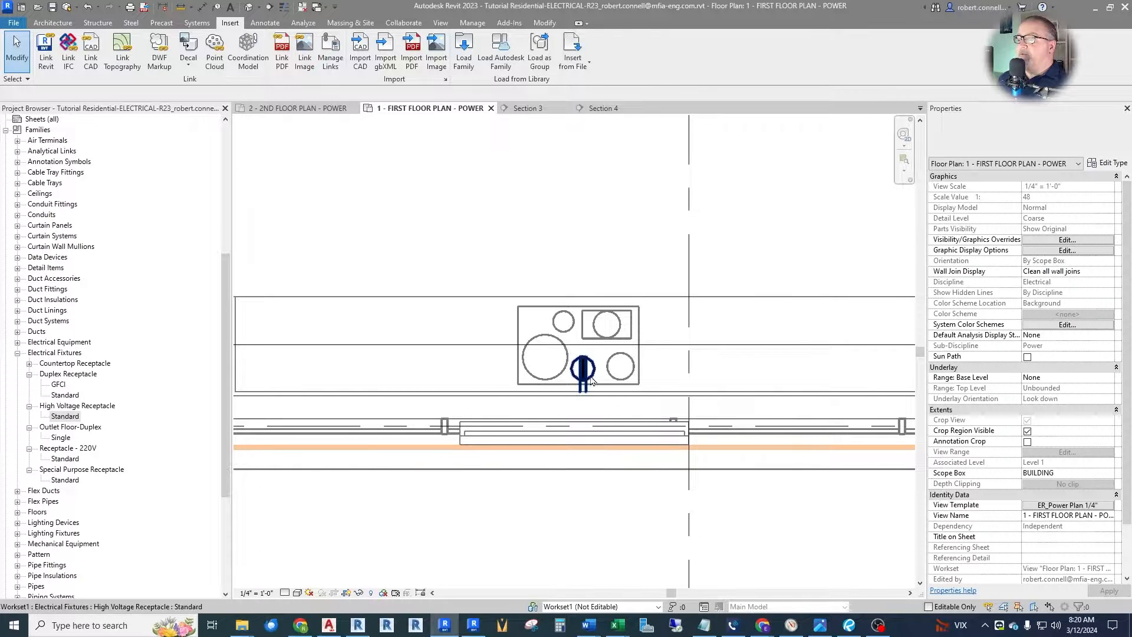
Place a text note reading COOKTOP above the cooktop on the plan and shift it slightly away from the receptacle.
{"action": "left_click", "coordinate": [229, 8]}
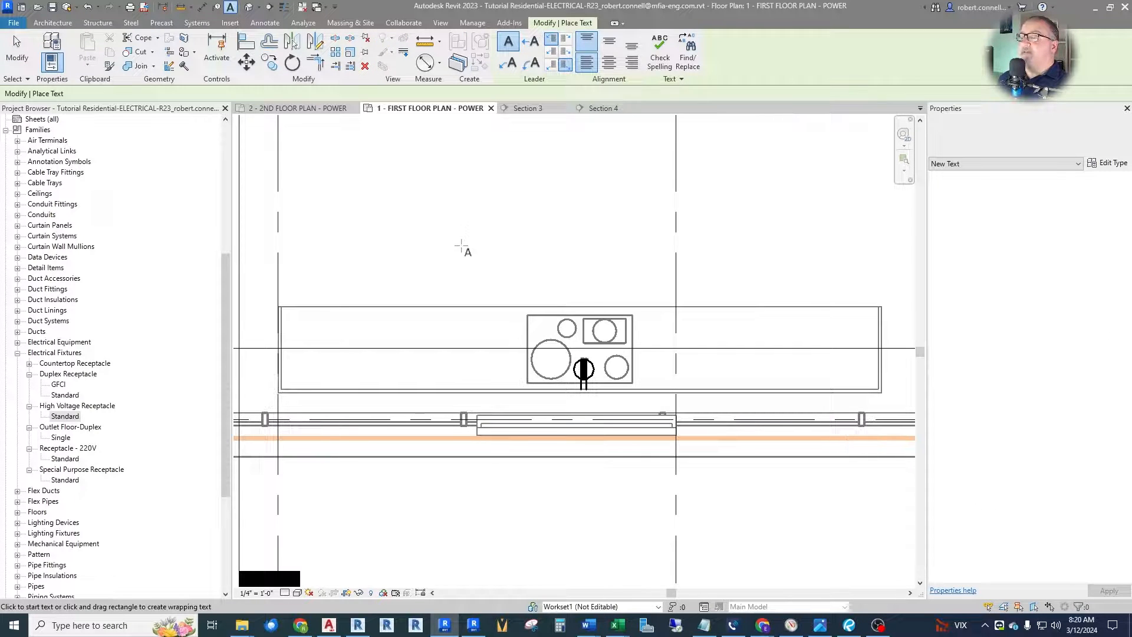
{"action": "left_click", "coordinate": [454, 225]}
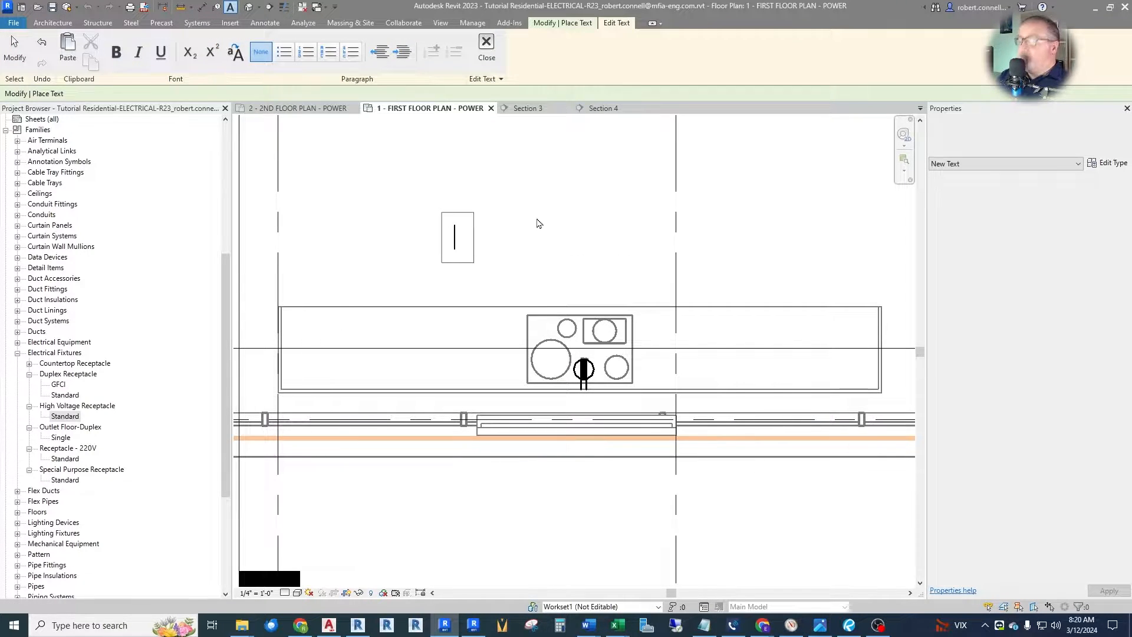
{"action": "type", "text": "COOKTOP"}
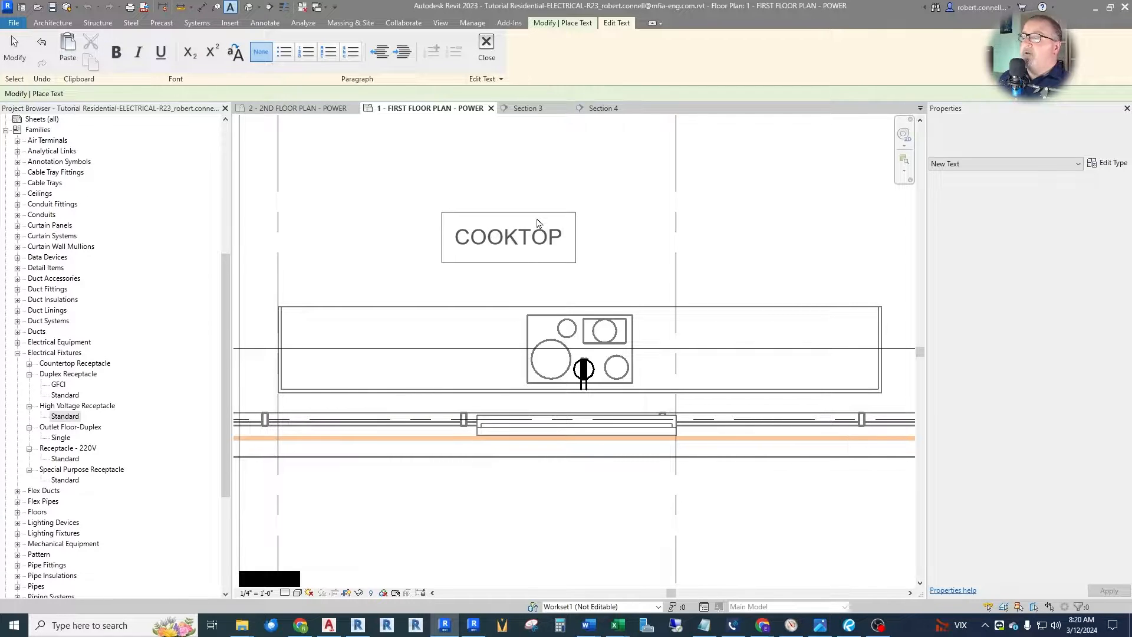
{"action": "left_click", "coordinate": [967, 134]}
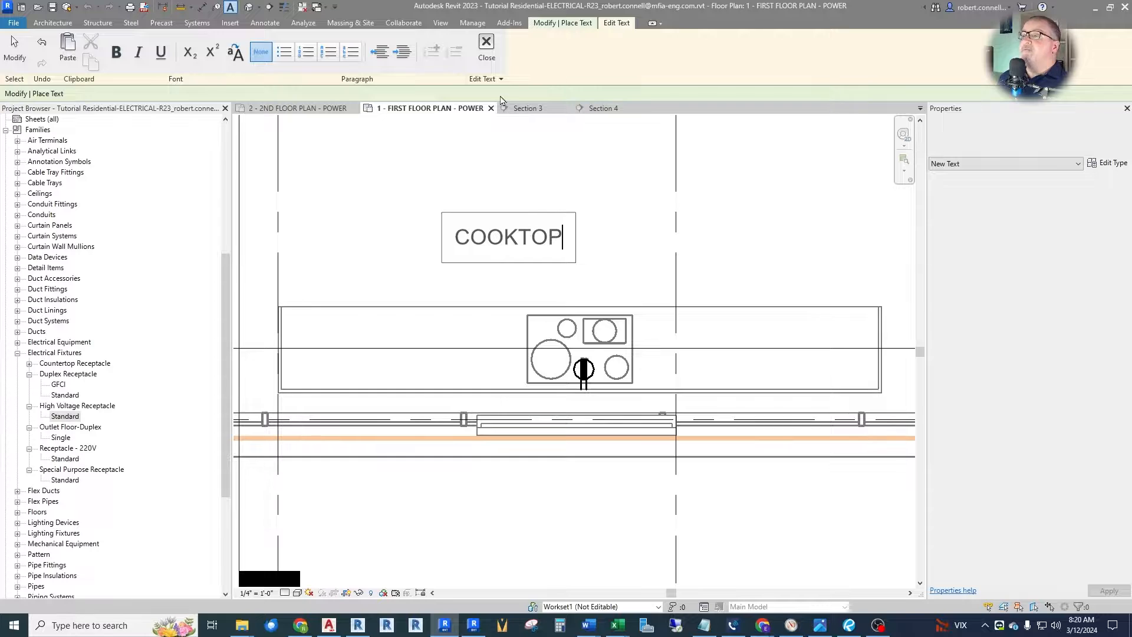
{"action": "left_click", "coordinate": [486, 48]}
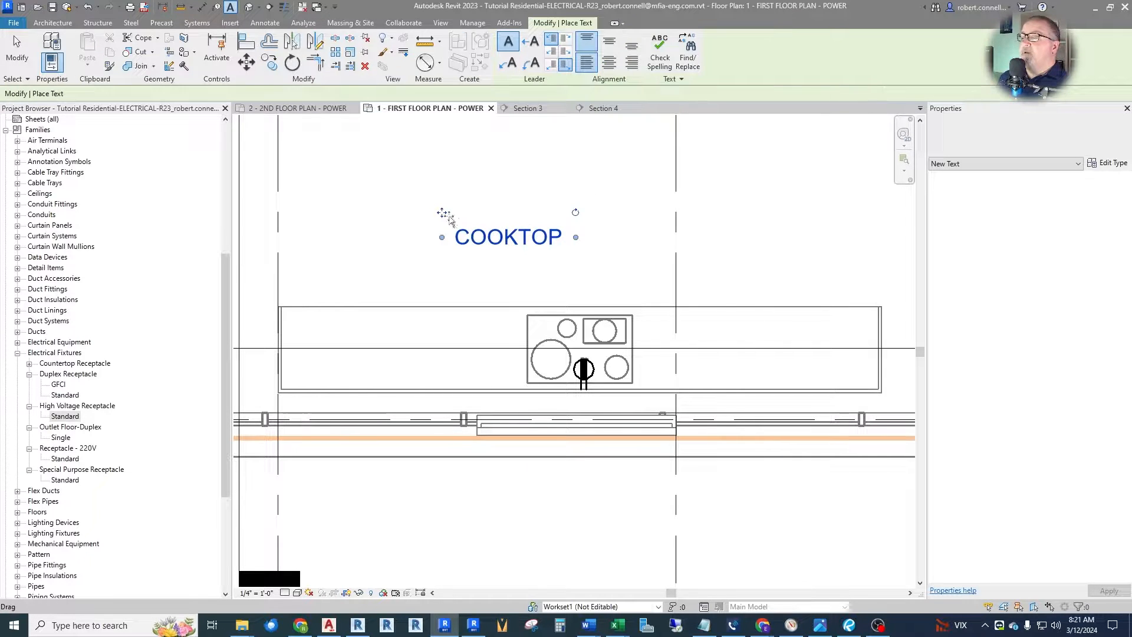
{"action": "left_click_drag", "start_coordinate": [447, 219], "coordinate": [387, 213]}
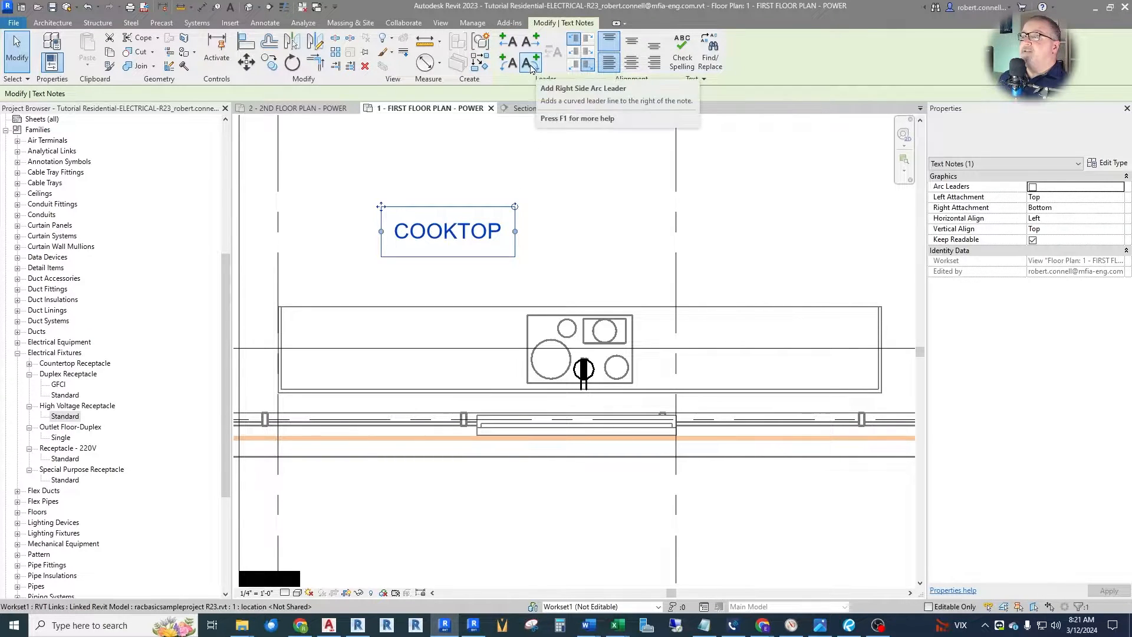
Add a straight right-side leader to the COOKTOP note, pointing at the high voltage receptacle with its elbow level with the text.
{"action": "left_click", "coordinate": [534, 44]}
{"action": "left_click_drag", "start_coordinate": [677, 231], "coordinate": [583, 357]}
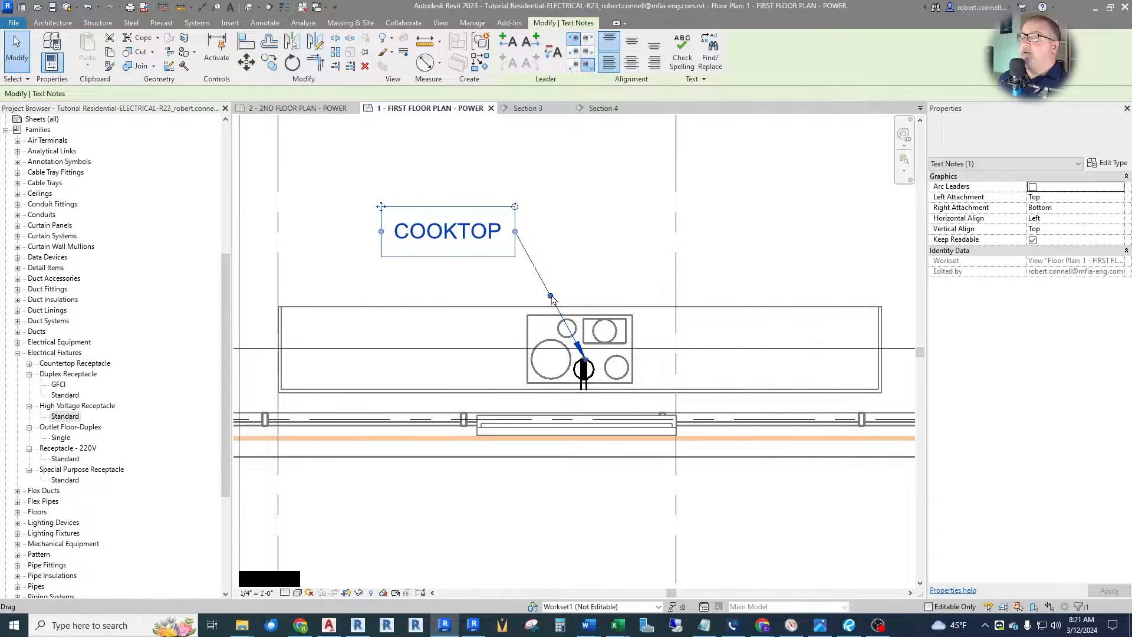
{"action": "left_click_drag", "start_coordinate": [550, 295], "coordinate": [535, 231]}
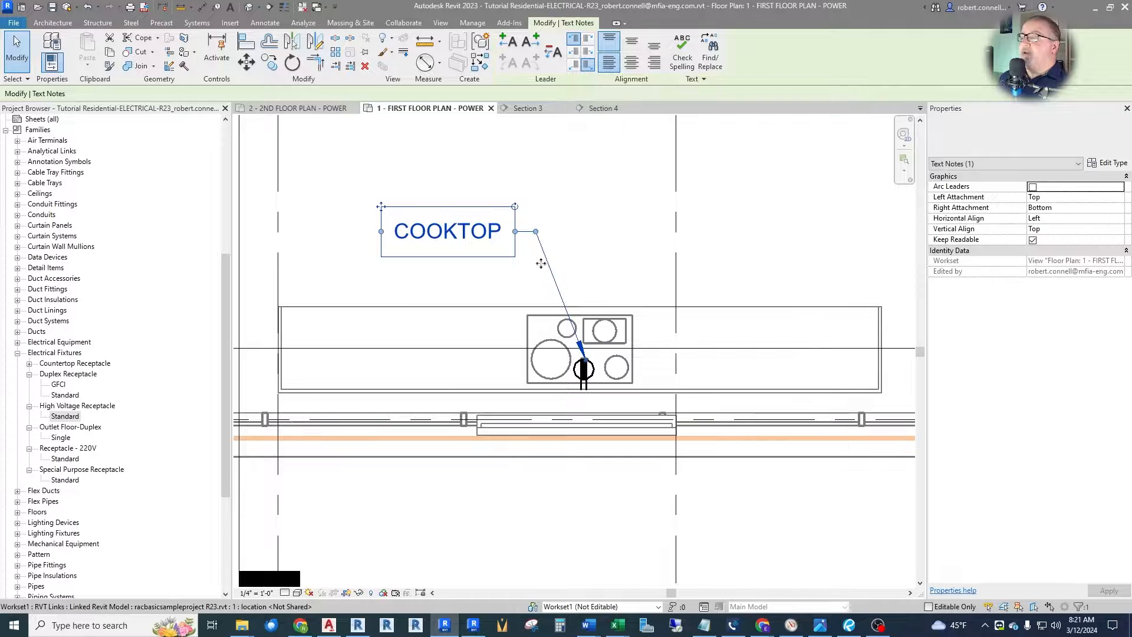
{"action": "key", "text": "Escape"}
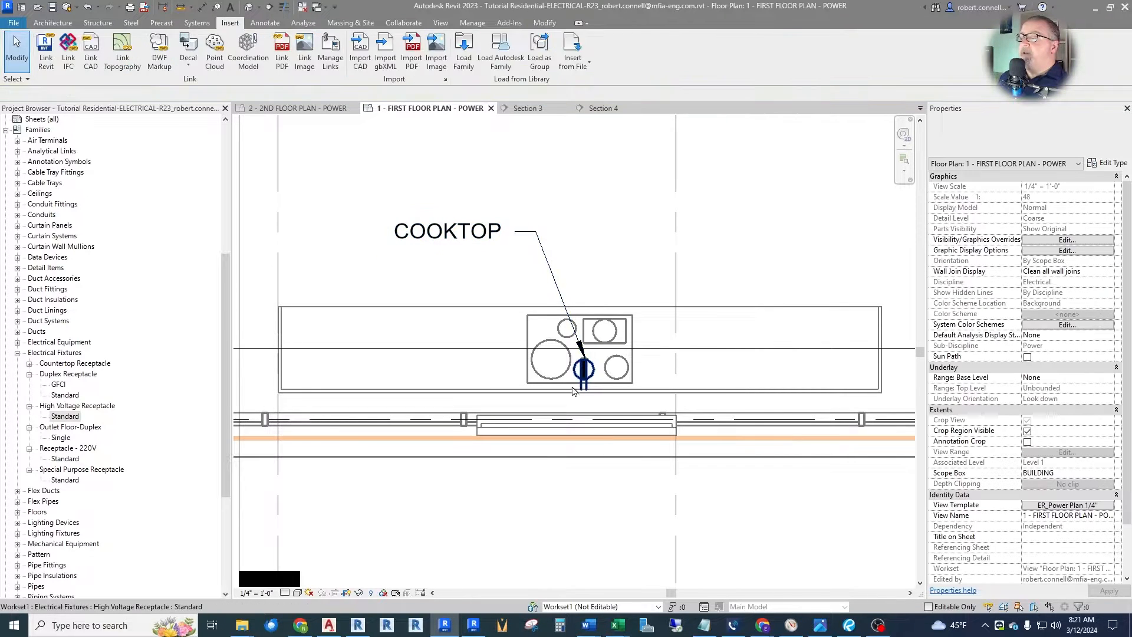
Move the Section 4 line off the cooktop into the aisle between the cooktop counter and the island.
{"action": "scroll", "coordinate": [570, 242], "scroll_direction": "down", "scroll_amount": 2}
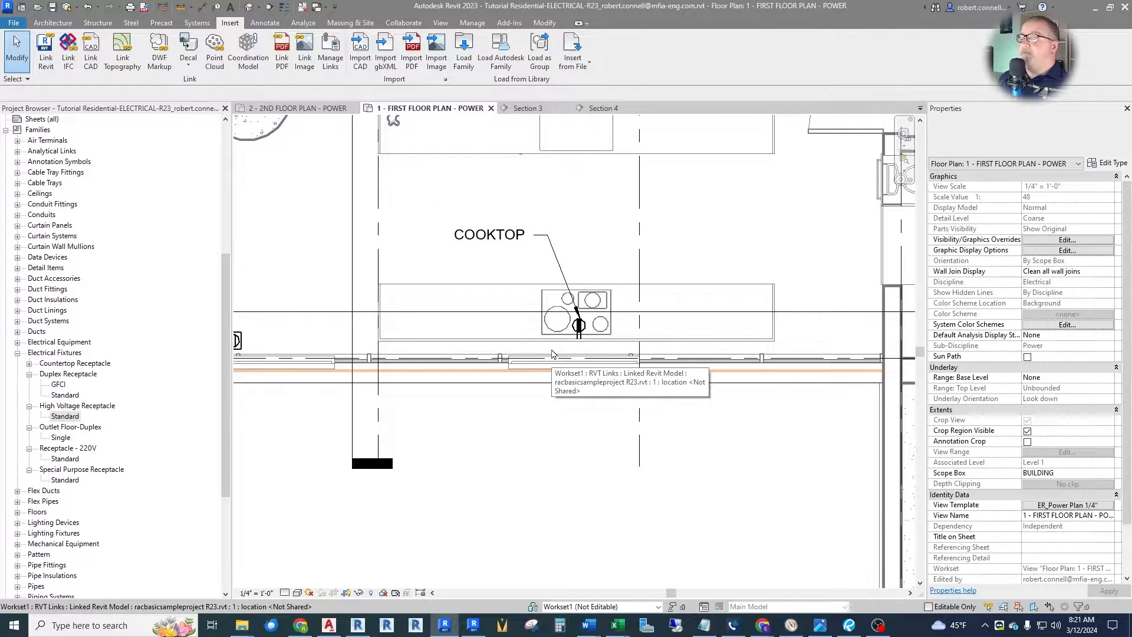
{"action": "scroll", "coordinate": [575, 354], "scroll_direction": "down", "scroll_amount": 2}
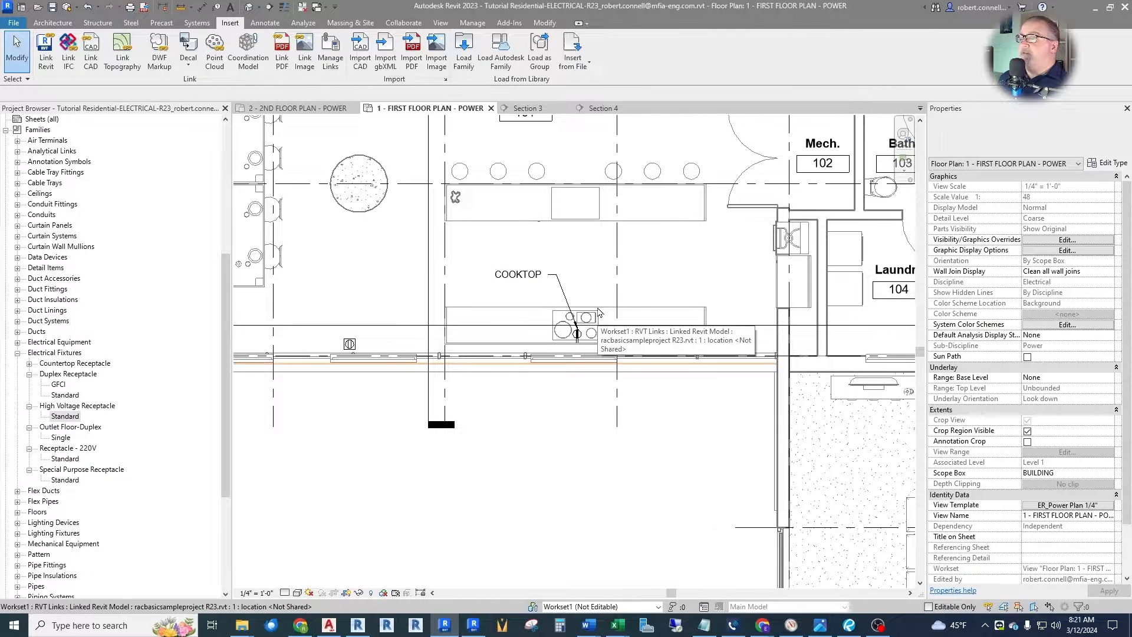
{"action": "scroll", "coordinate": [598, 307], "scroll_direction": "up", "scroll_amount": 2}
{"action": "scroll", "coordinate": [581, 305], "scroll_direction": "down", "scroll_amount": 2}
{"action": "scroll", "coordinate": [575, 260], "scroll_direction": "down", "scroll_amount": 1}
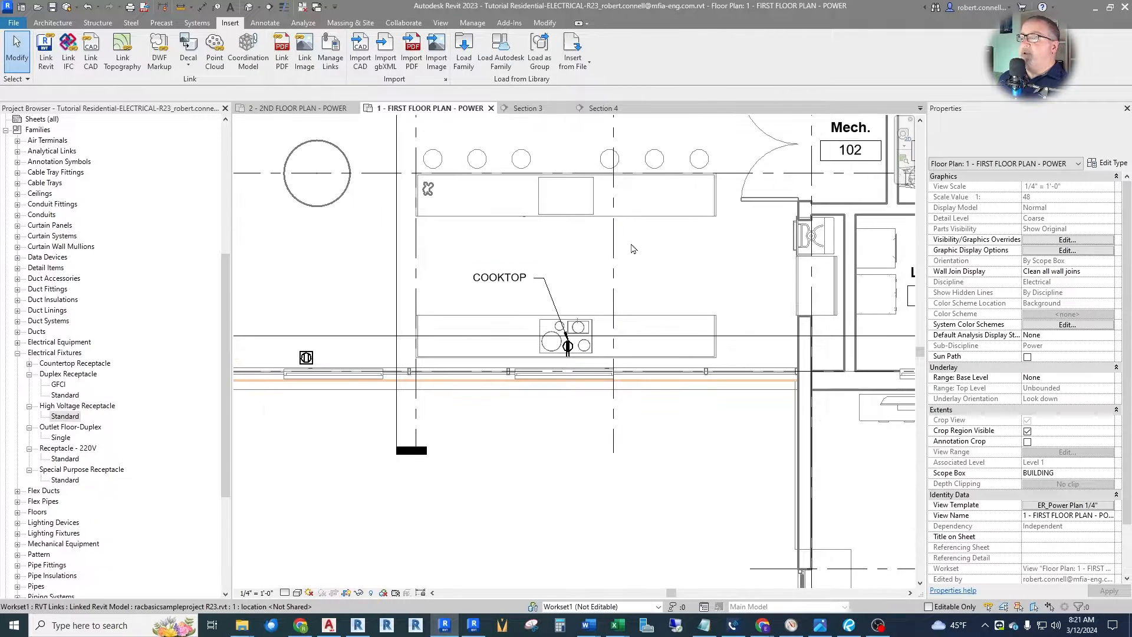
{"action": "scroll", "coordinate": [660, 367], "scroll_direction": "up", "scroll_amount": 1}
{"action": "scroll", "coordinate": [659, 366], "scroll_direction": "down", "scroll_amount": 3}
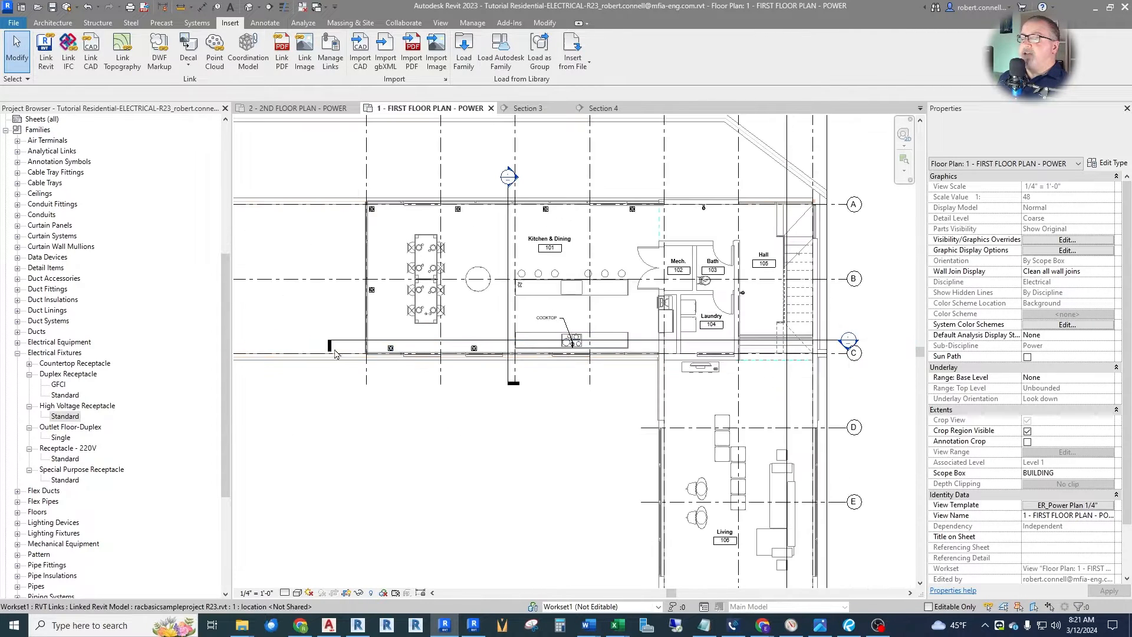
{"action": "scroll", "coordinate": [701, 349], "scroll_direction": "up", "scroll_amount": 4}
{"action": "left_click", "coordinate": [702, 347]}
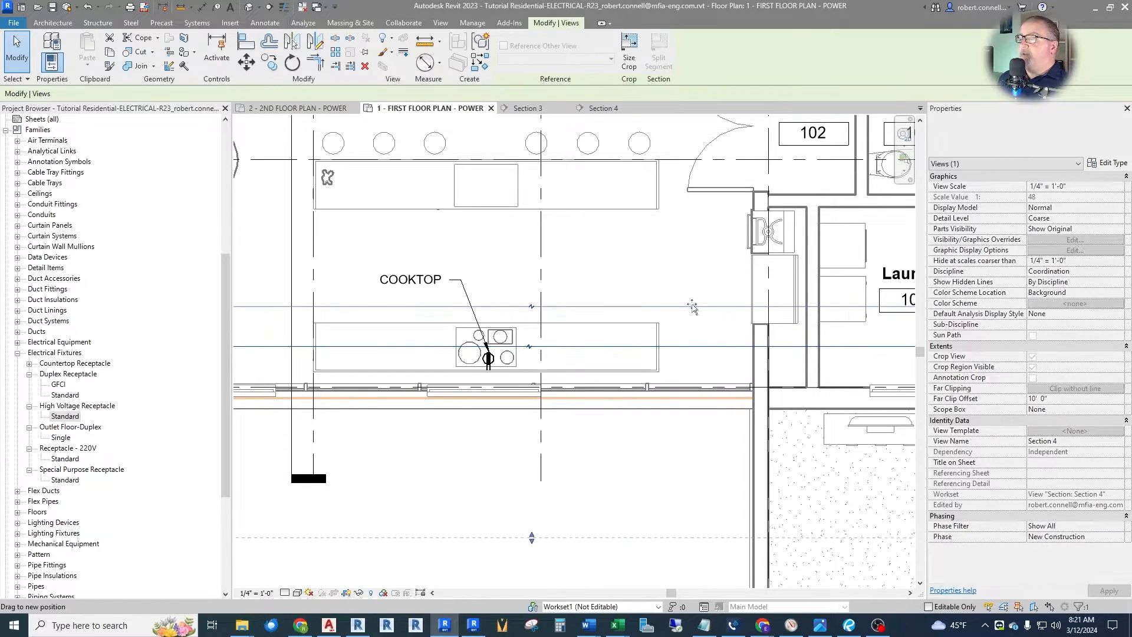
{"action": "left_click_drag", "start_coordinate": [530, 347], "coordinate": [530, 303]}
Pull in Section 4's far clip boundary to the wall behind the cooktop counter, for an offset of about 3' 3".
{"action": "scroll", "coordinate": [534, 336], "scroll_direction": "down", "scroll_amount": 2}
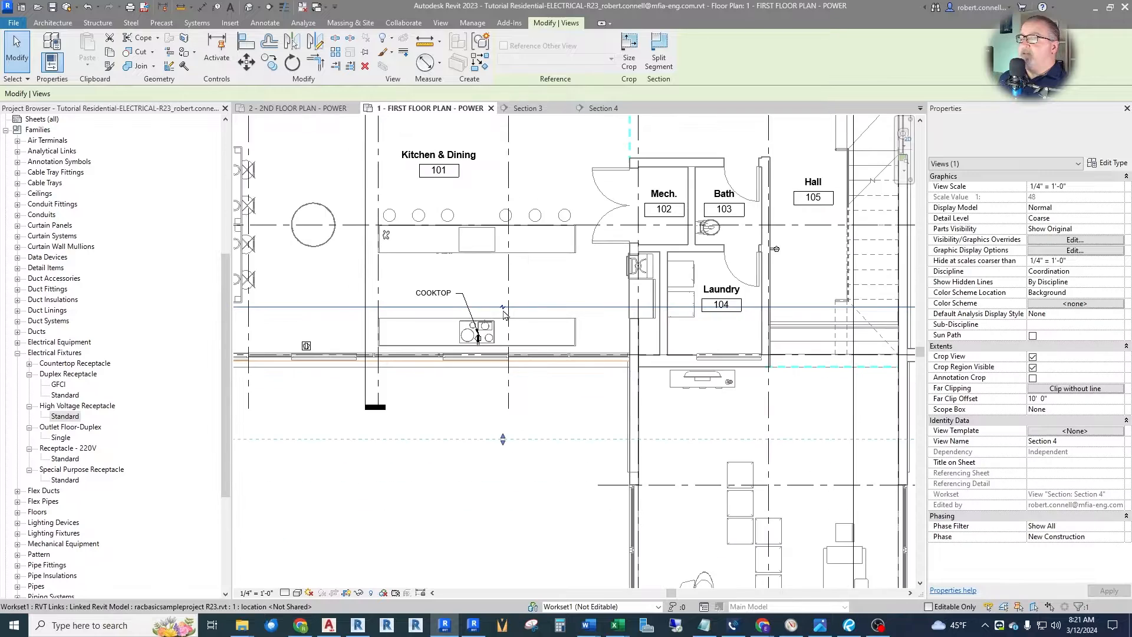
{"action": "scroll", "coordinate": [541, 319], "scroll_direction": "down", "scroll_amount": 1}
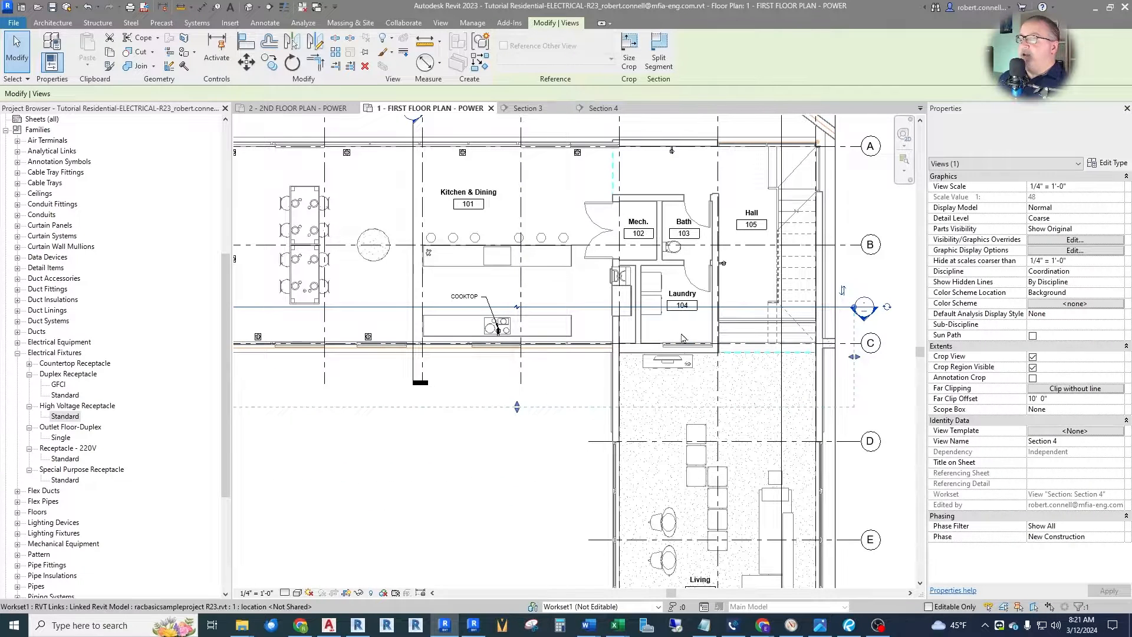
{"action": "scroll", "coordinate": [607, 343], "scroll_direction": "down", "scroll_amount": 1}
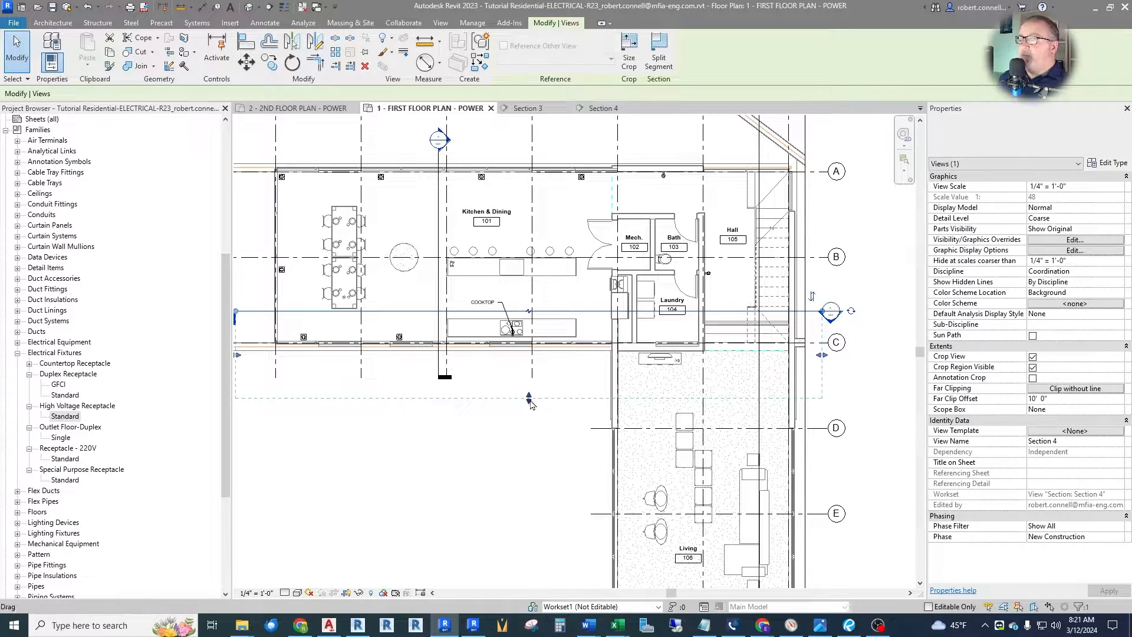
{"action": "scroll", "coordinate": [529, 401], "scroll_direction": "up", "scroll_amount": 2}
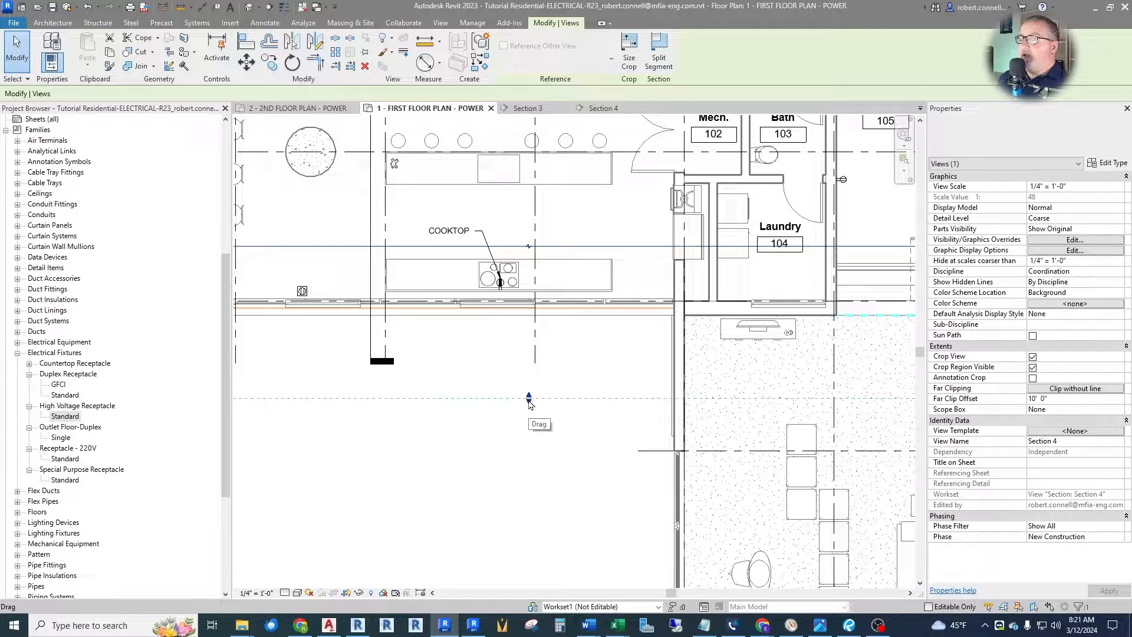
{"action": "left_click_drag", "start_coordinate": [530, 397], "coordinate": [537, 298]}
{"action": "left_click", "coordinate": [589, 318]}
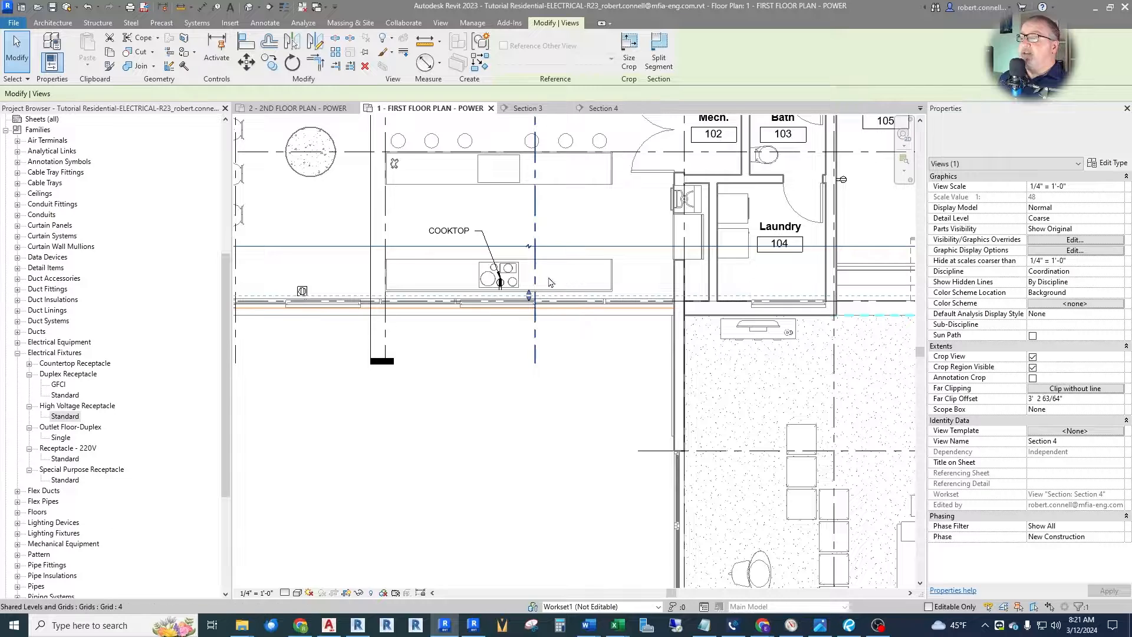
Open the Section 4 view from its plan marker and examine the hood hanging above the cooktop counter.
{"action": "scroll", "coordinate": [470, 322], "scroll_direction": "down", "scroll_amount": 2}
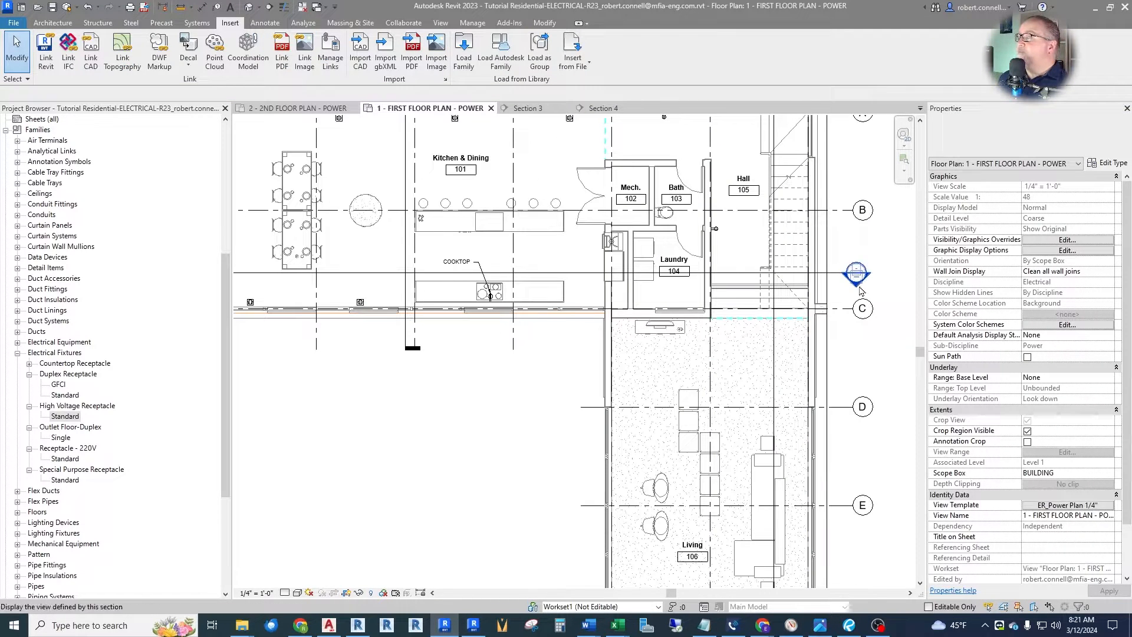
{"action": "double_click", "coordinate": [858, 287]}
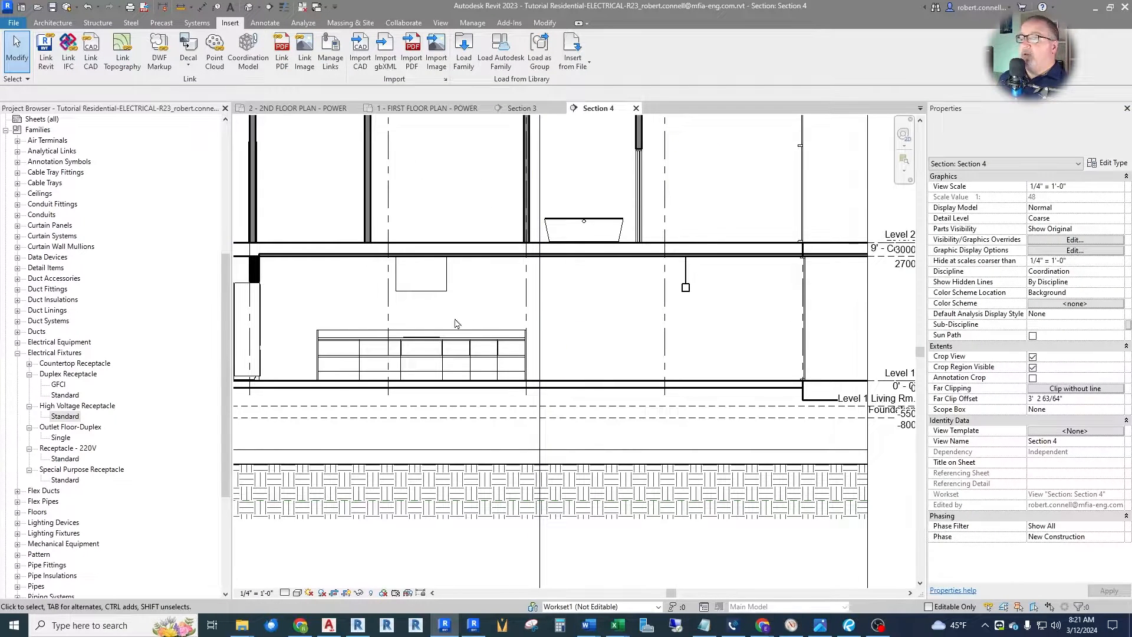
{"action": "scroll", "coordinate": [299, 333], "scroll_direction": "up", "scroll_amount": 3}
{"action": "scroll", "coordinate": [566, 345], "scroll_direction": "down", "scroll_amount": 1}
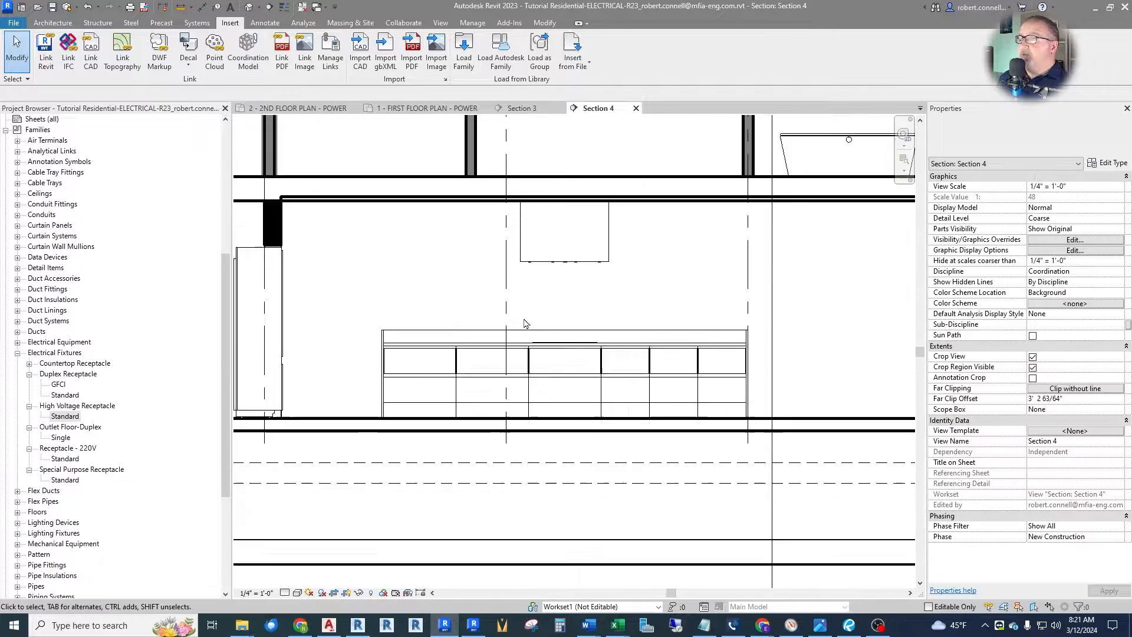
{"action": "scroll", "coordinate": [591, 269], "scroll_direction": "up", "scroll_amount": 2}
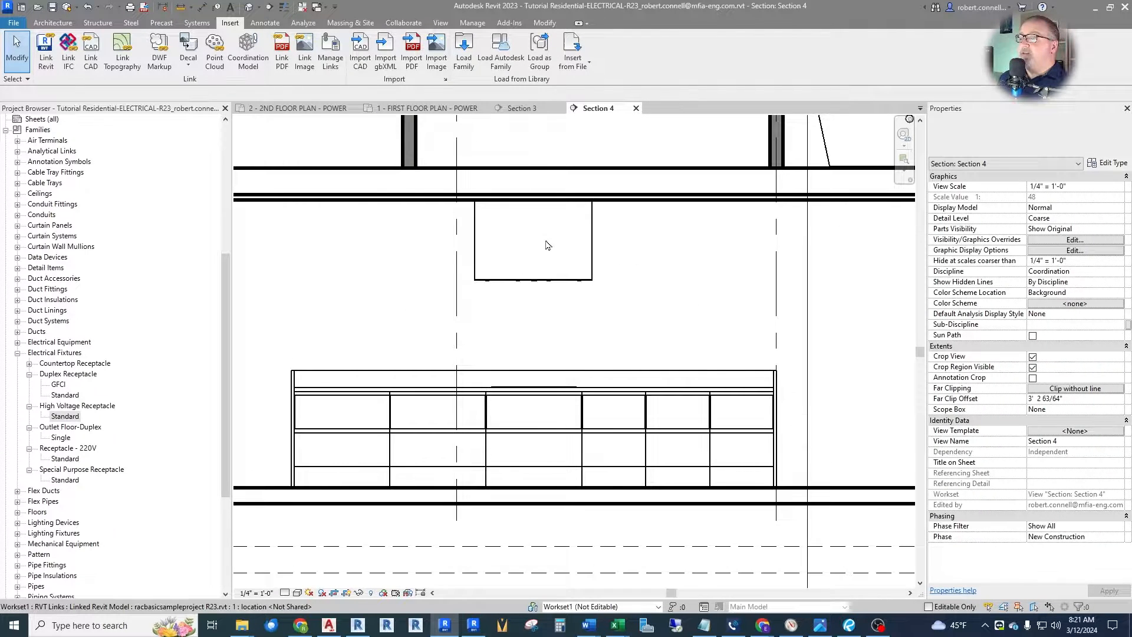
{"action": "left_click", "coordinate": [543, 289]}
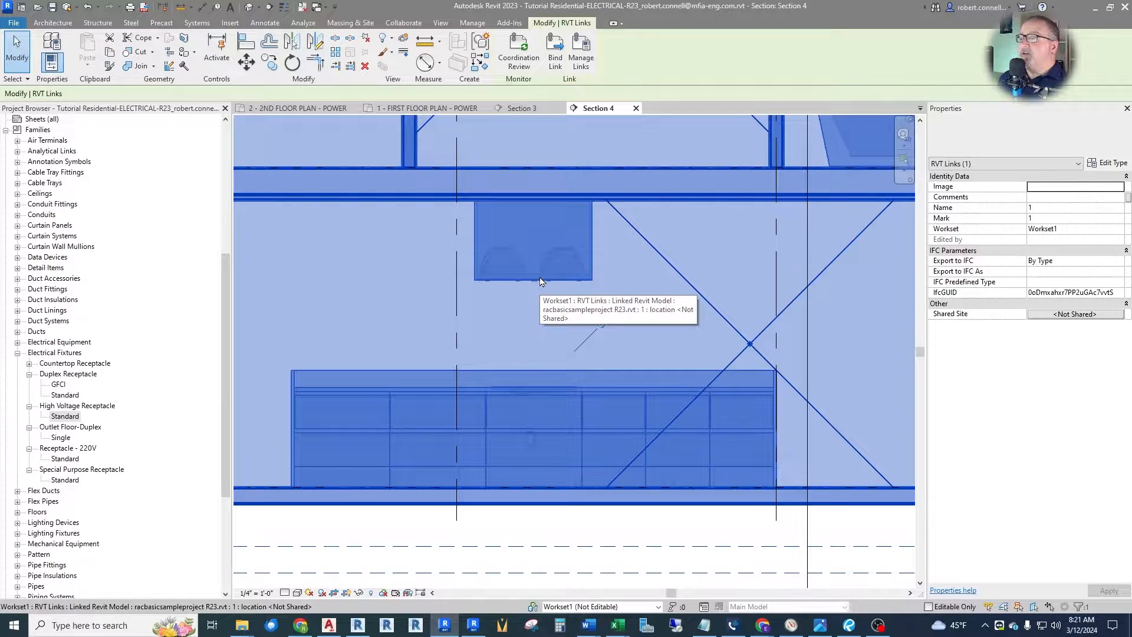
{"action": "key", "text": "Escape"}
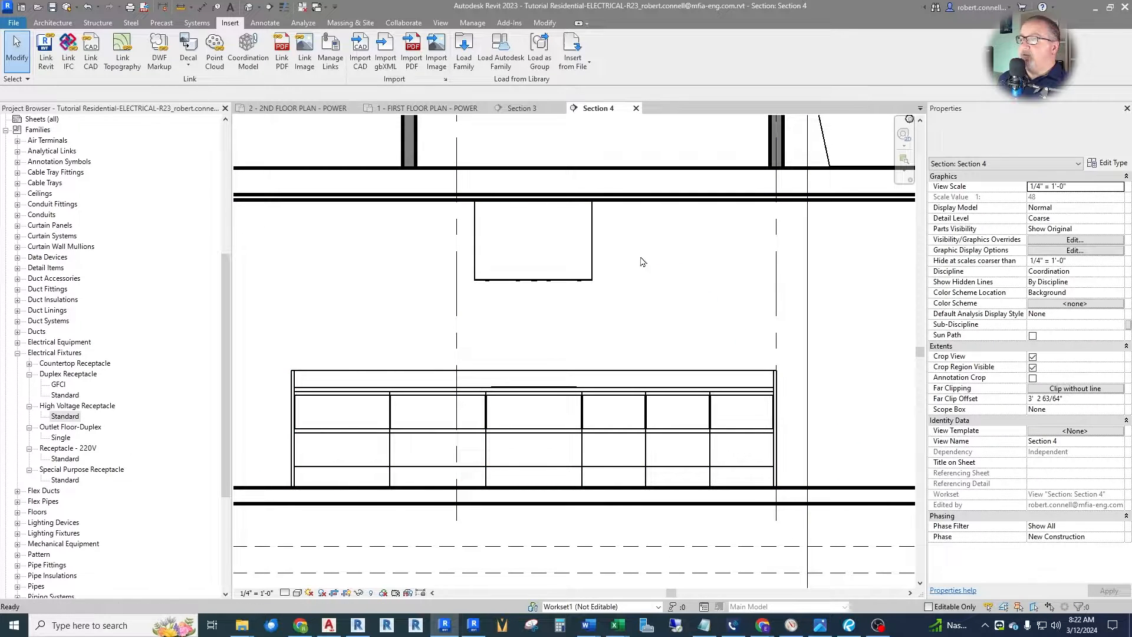
Return to the first floor power plan at the cooktop and list the Countertop Receptacle family's types.
{"action": "left_click", "coordinate": [427, 108]}
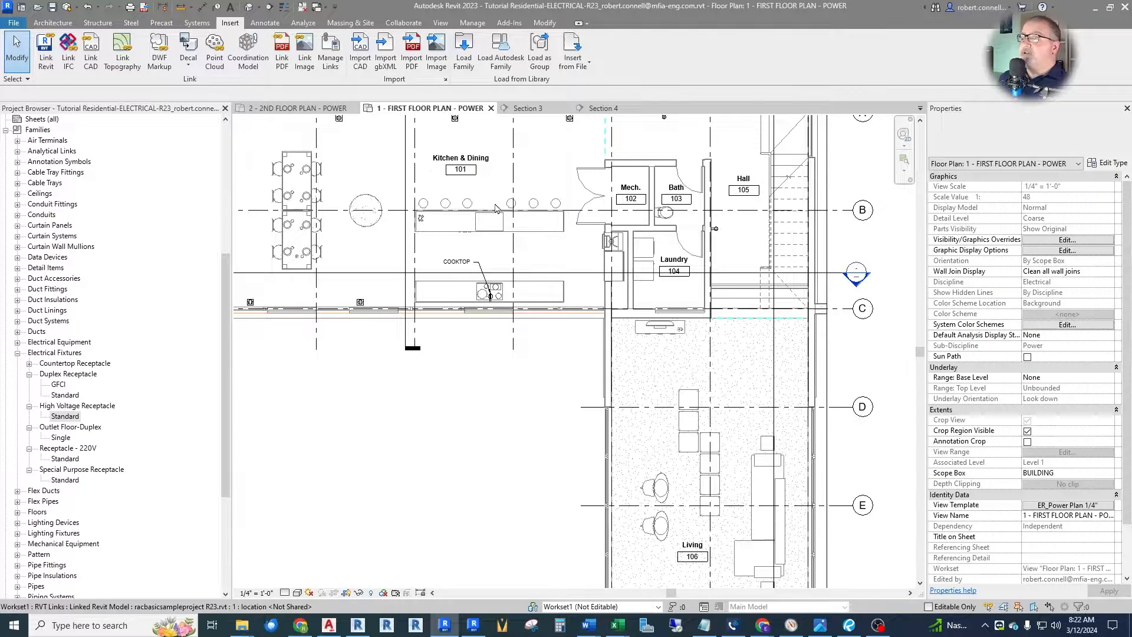
{"action": "scroll", "coordinate": [474, 287], "scroll_direction": "up", "scroll_amount": 5}
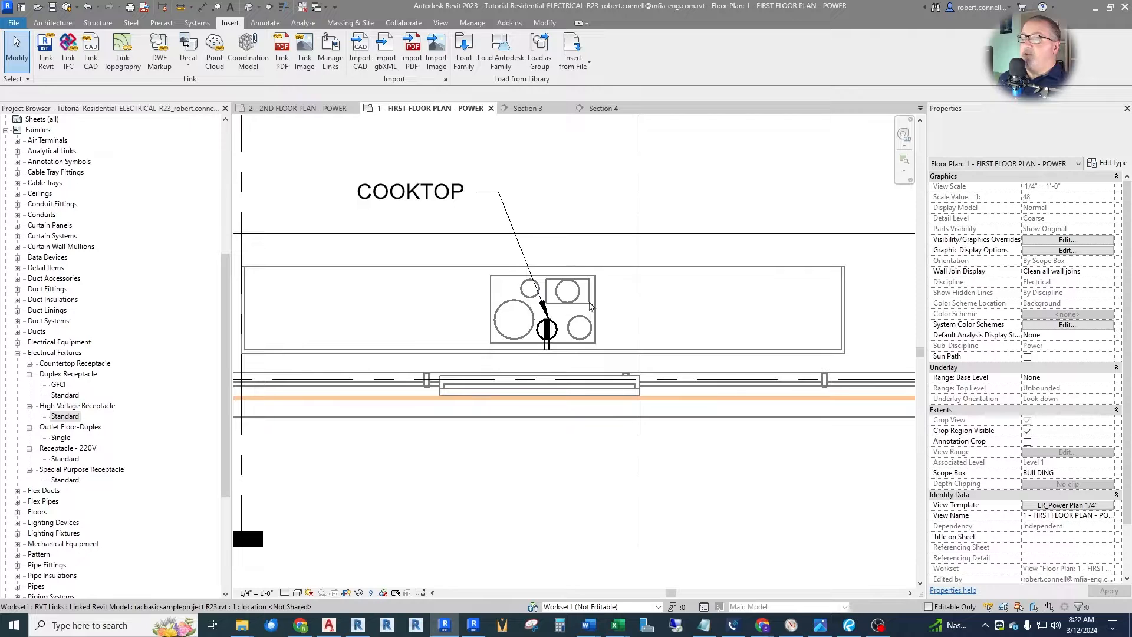
{"action": "scroll", "coordinate": [591, 306], "scroll_direction": "down", "scroll_amount": 2}
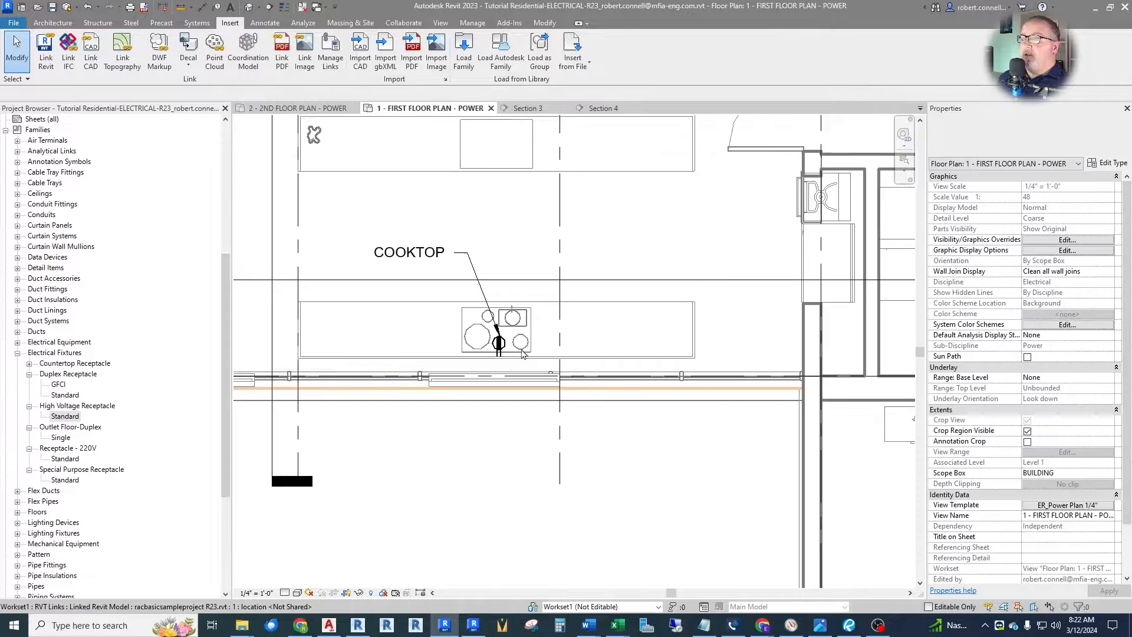
{"action": "scroll", "coordinate": [485, 252], "scroll_direction": "up", "scroll_amount": 2}
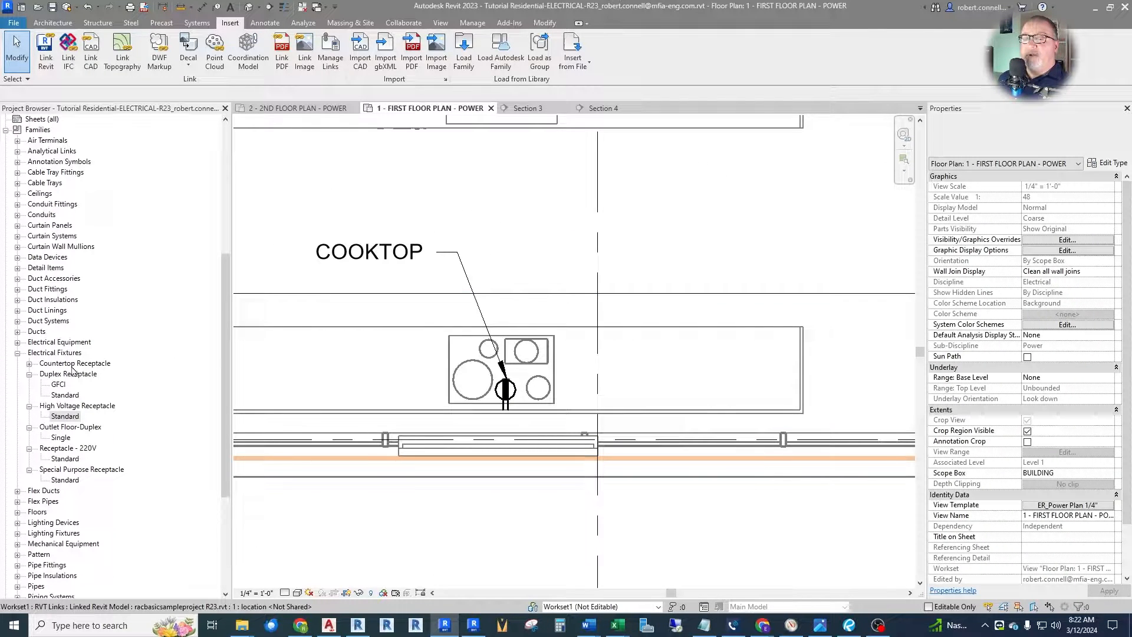
{"action": "left_click", "coordinate": [29, 364]}
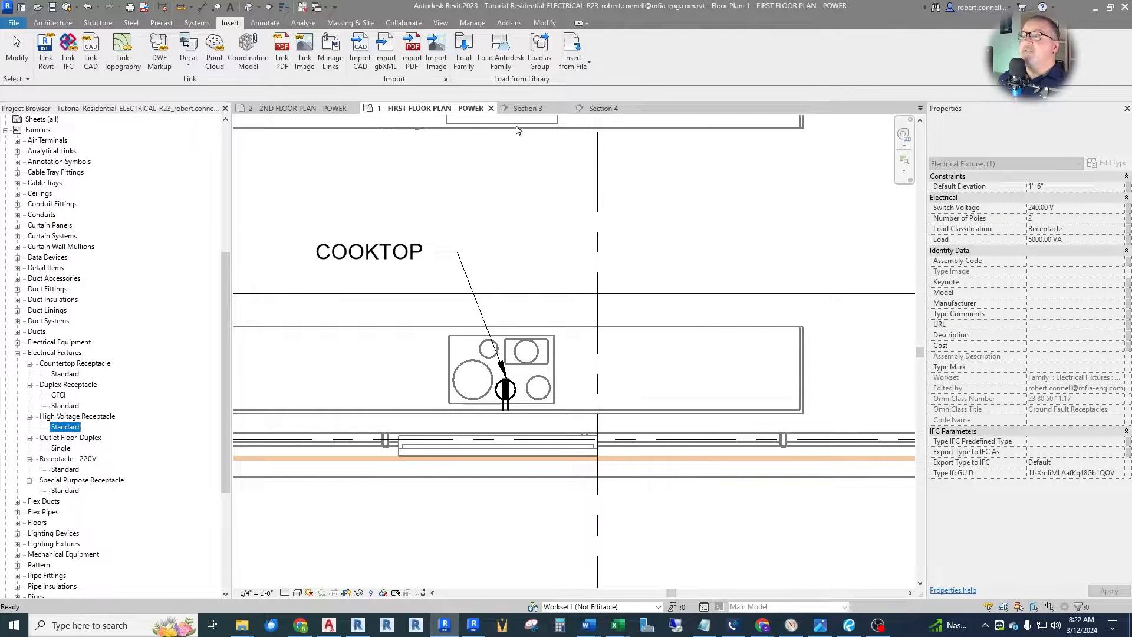
Load the Fan family from the Autodesk library's Electrical/MEP/Electric Power/Appliances category.
{"action": "left_click", "coordinate": [500, 54]}
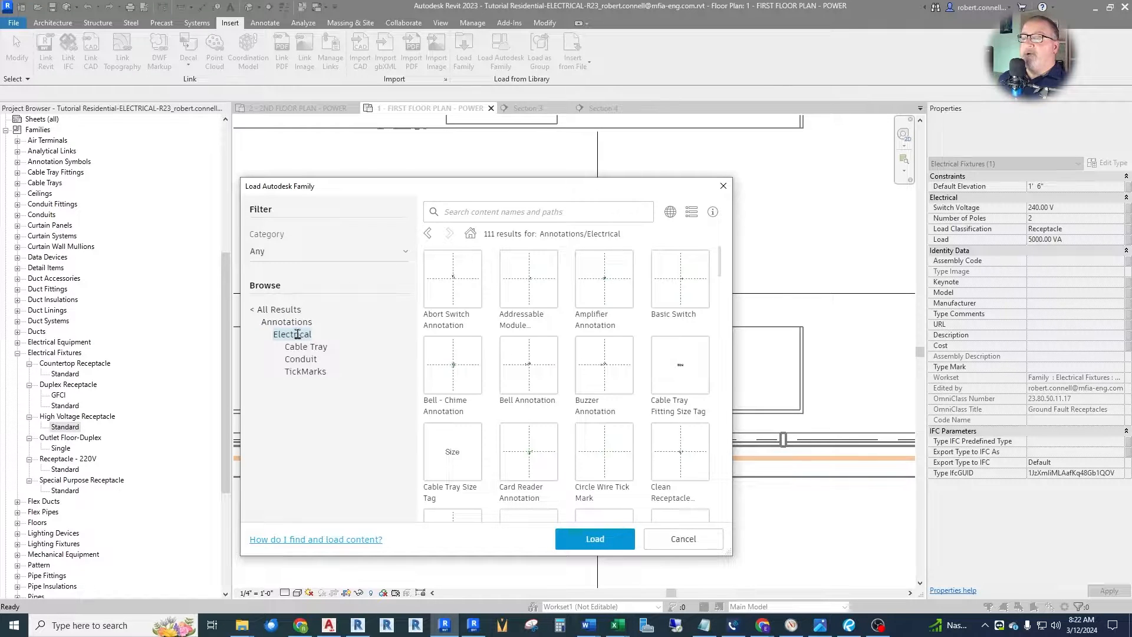
{"action": "left_click", "coordinate": [278, 310]}
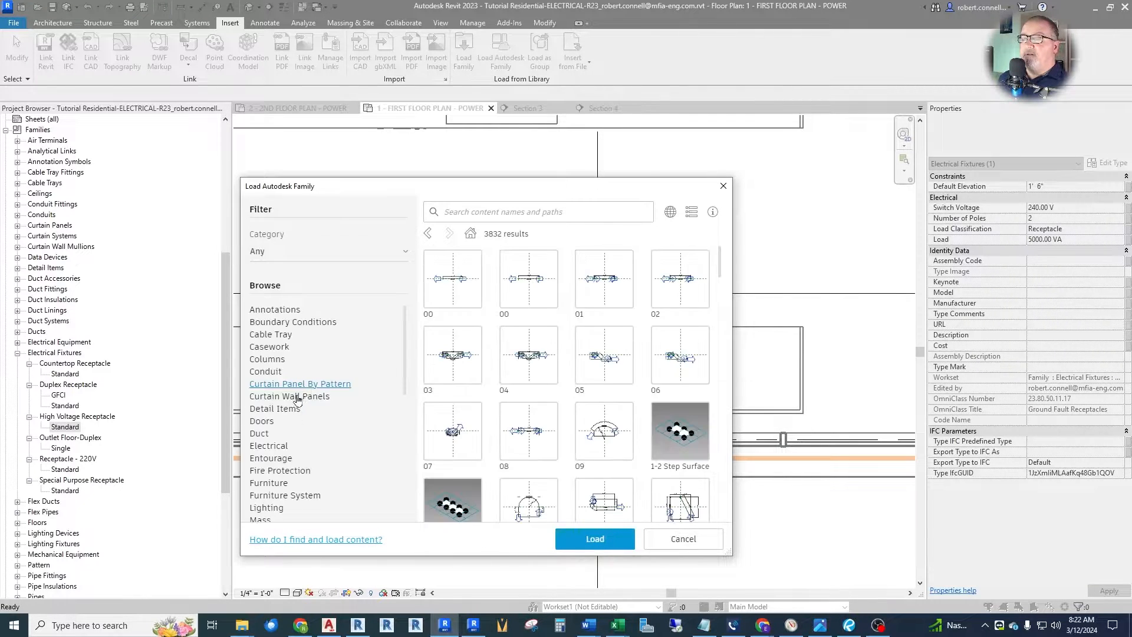
{"action": "left_click", "coordinate": [272, 446]}
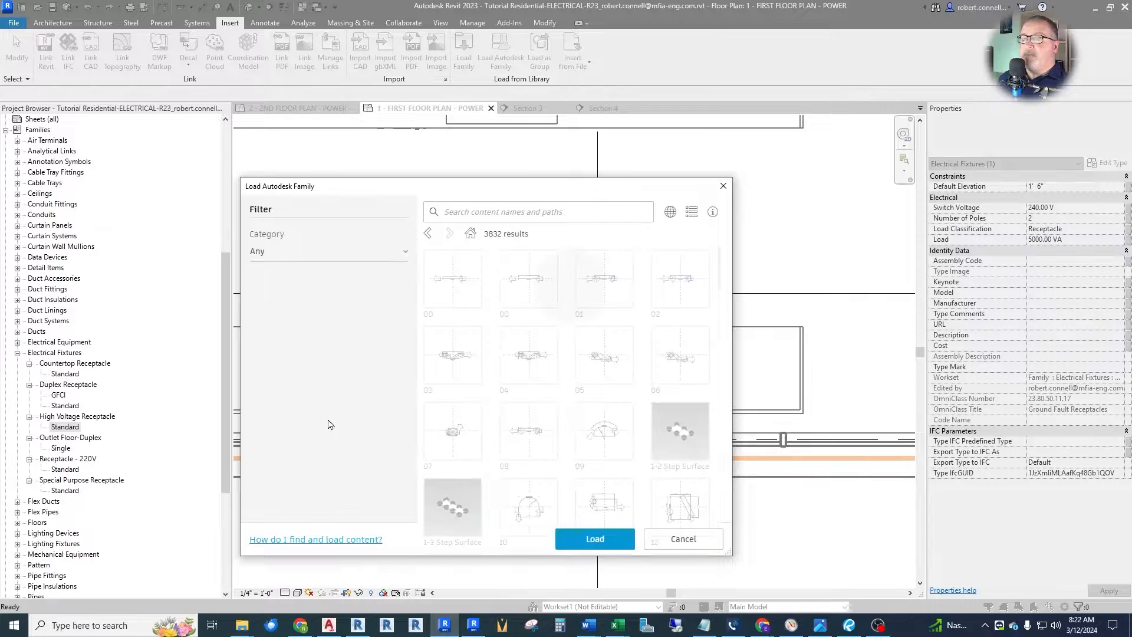
{"action": "left_click", "coordinate": [343, 411]}
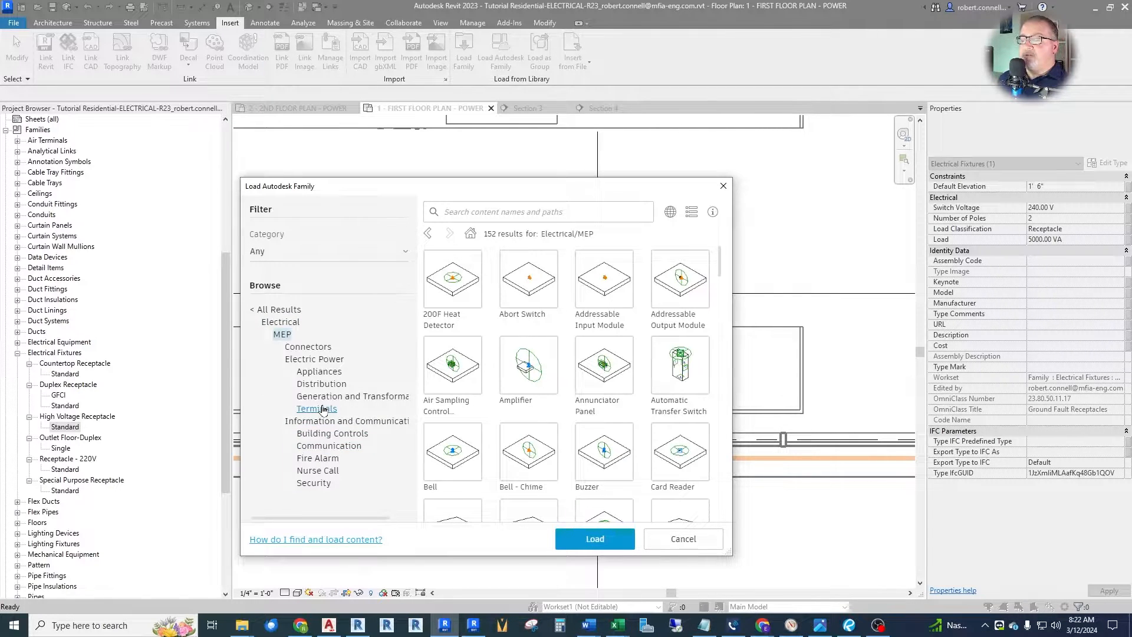
{"action": "left_click", "coordinate": [318, 372]}
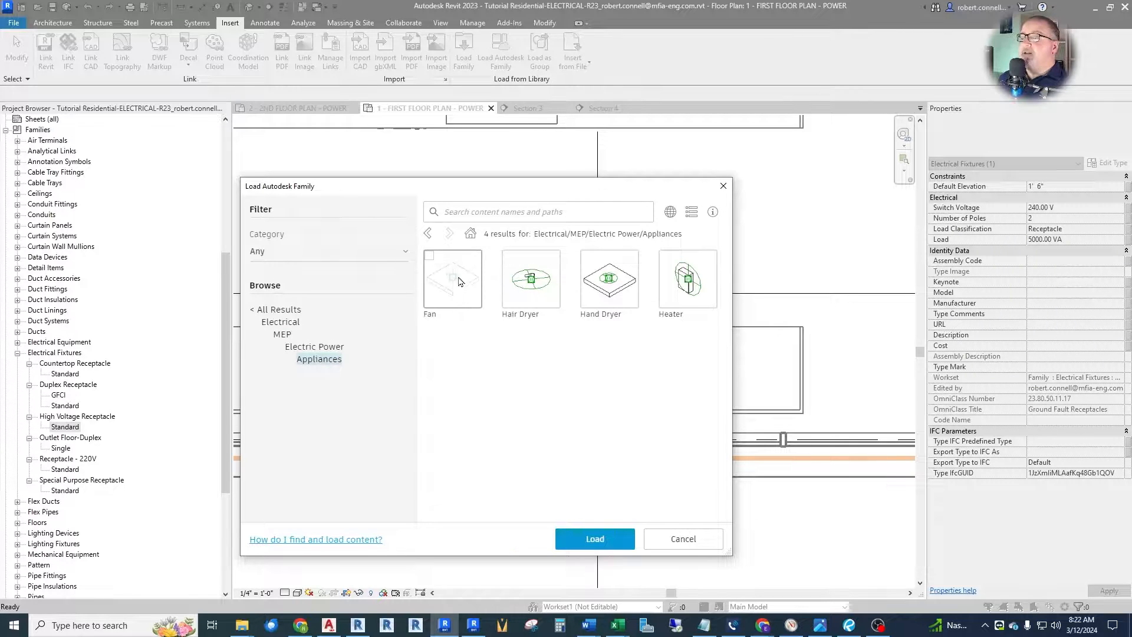
{"action": "left_click", "coordinate": [459, 281]}
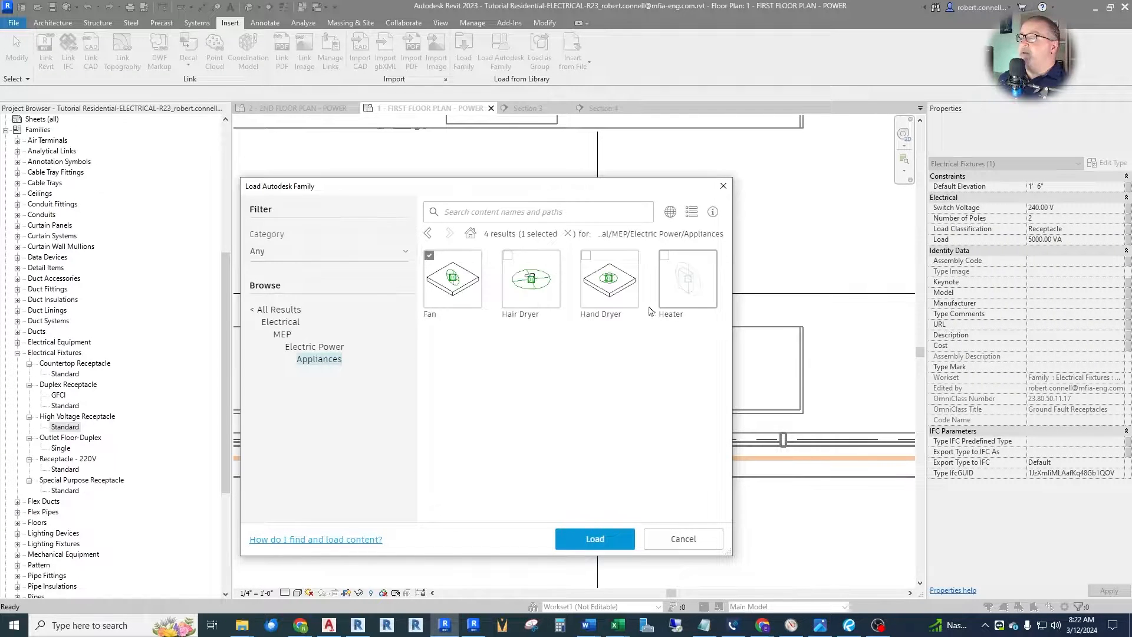
{"action": "left_click", "coordinate": [582, 539]}
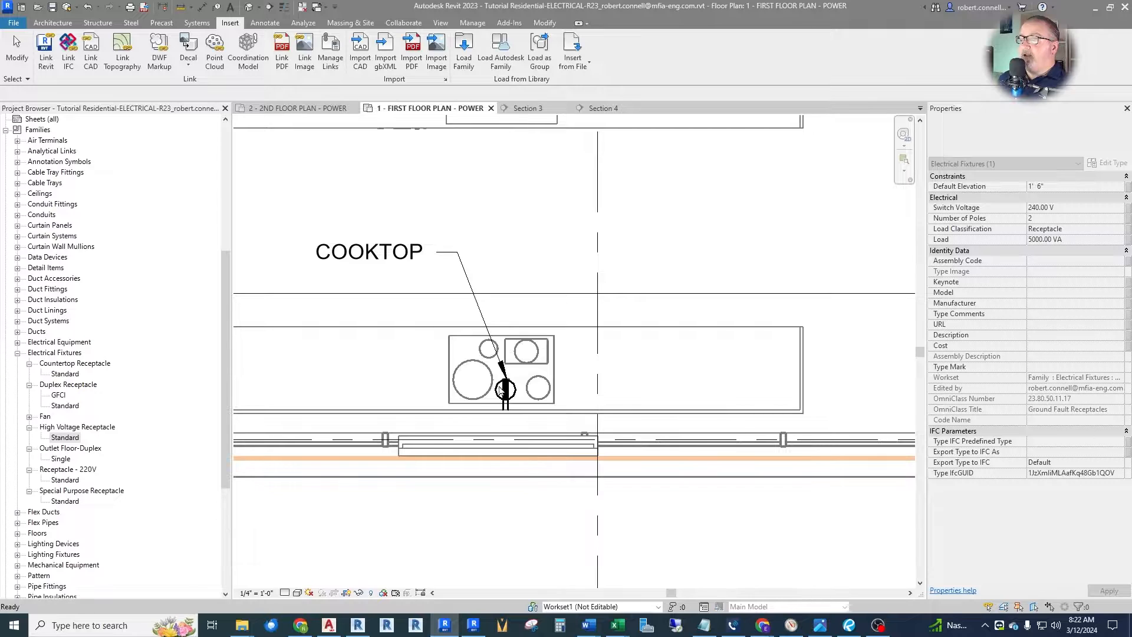
Place a Standard Fan on the vertical face at the counter's wall-side edge, over the cooktop's large burner beside the receptacle.
{"action": "left_click", "coordinate": [29, 416]}
{"action": "left_click_drag", "start_coordinate": [64, 427], "coordinate": [376, 370]}
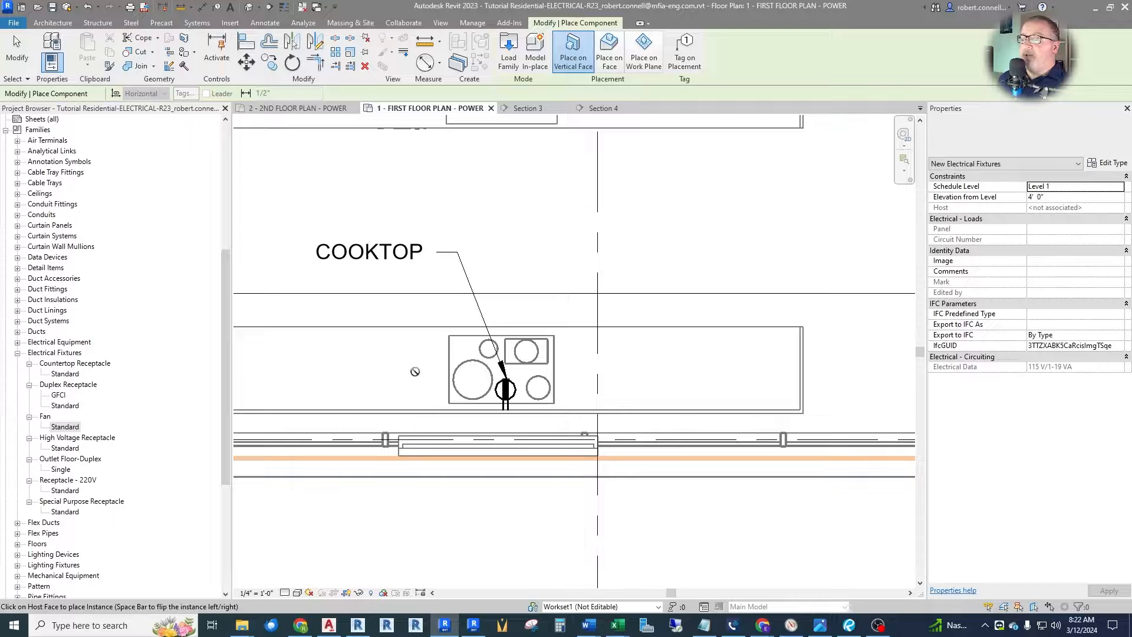
{"action": "scroll", "coordinate": [415, 371], "scroll_direction": "up", "scroll_amount": 3}
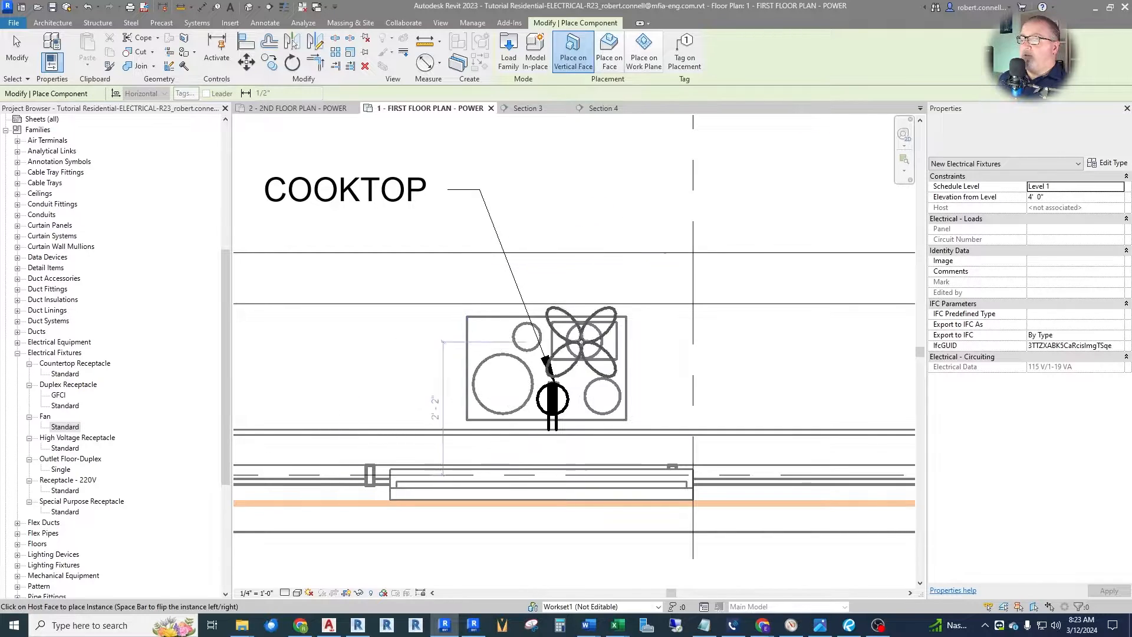
{"action": "scroll", "coordinate": [597, 324], "scroll_direction": "down", "scroll_amount": 3}
{"action": "scroll", "coordinate": [595, 324], "scroll_direction": "up", "scroll_amount": 1}
{"action": "scroll", "coordinate": [594, 323], "scroll_direction": "up", "scroll_amount": 2}
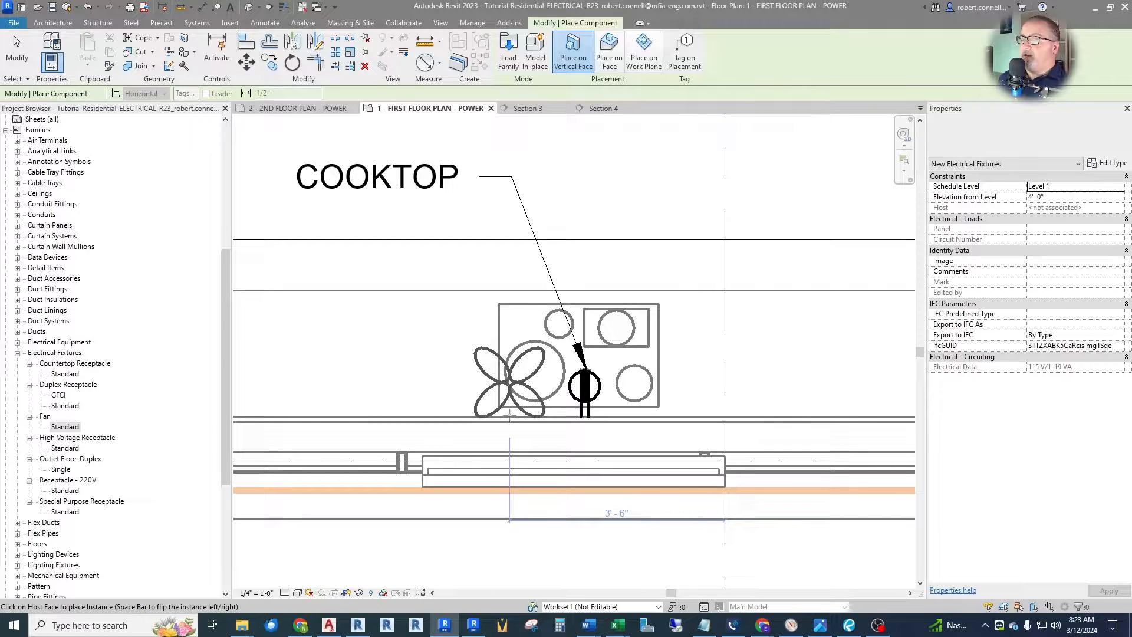
{"action": "left_click", "coordinate": [509, 416]}
{"action": "key", "text": "Escape"}
{"action": "key", "text": "Escape"}
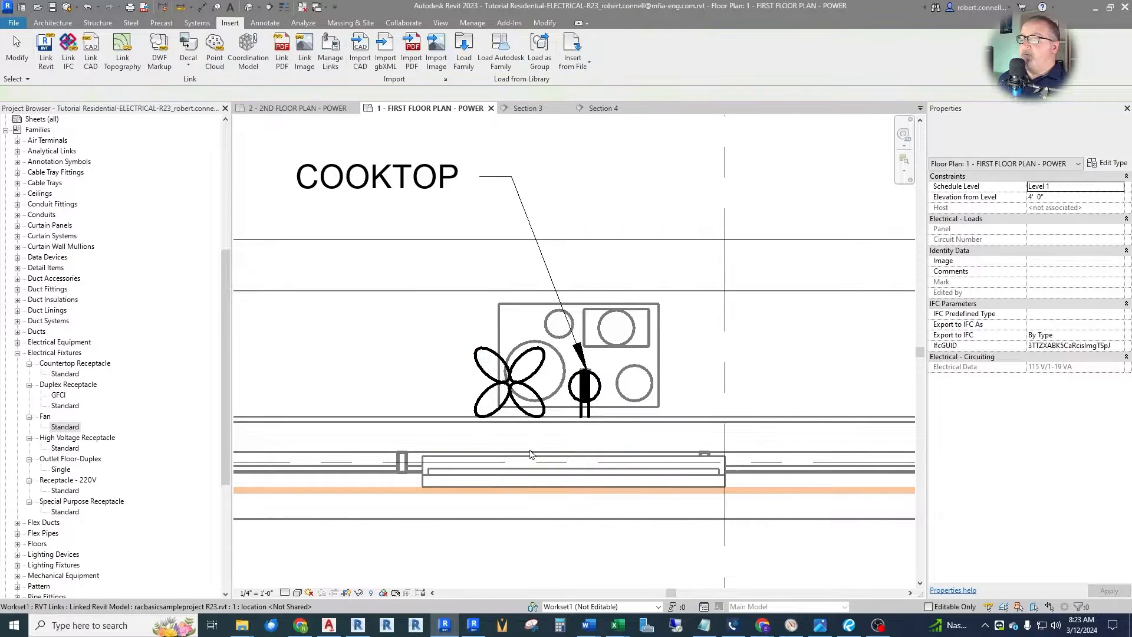
{"action": "key", "text": "Escape"}
{"action": "scroll", "coordinate": [530, 454], "scroll_direction": "up", "scroll_amount": 4}
{"action": "scroll", "coordinate": [530, 454], "scroll_direction": "down", "scroll_amount": 3}
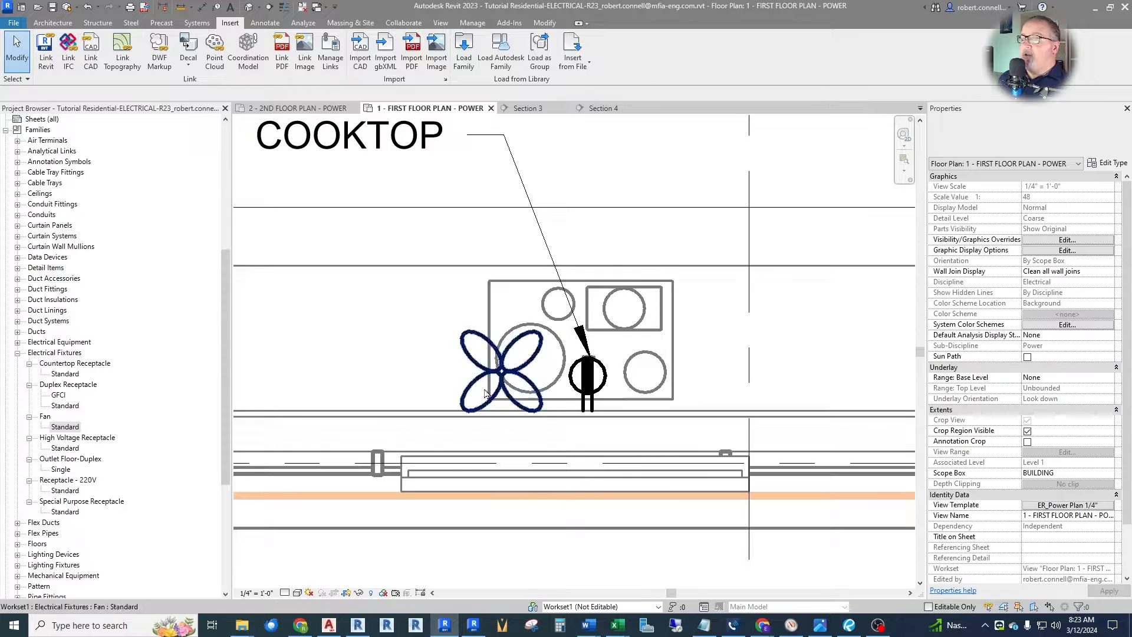
{"action": "scroll", "coordinate": [485, 393], "scroll_direction": "down", "scroll_amount": 2}
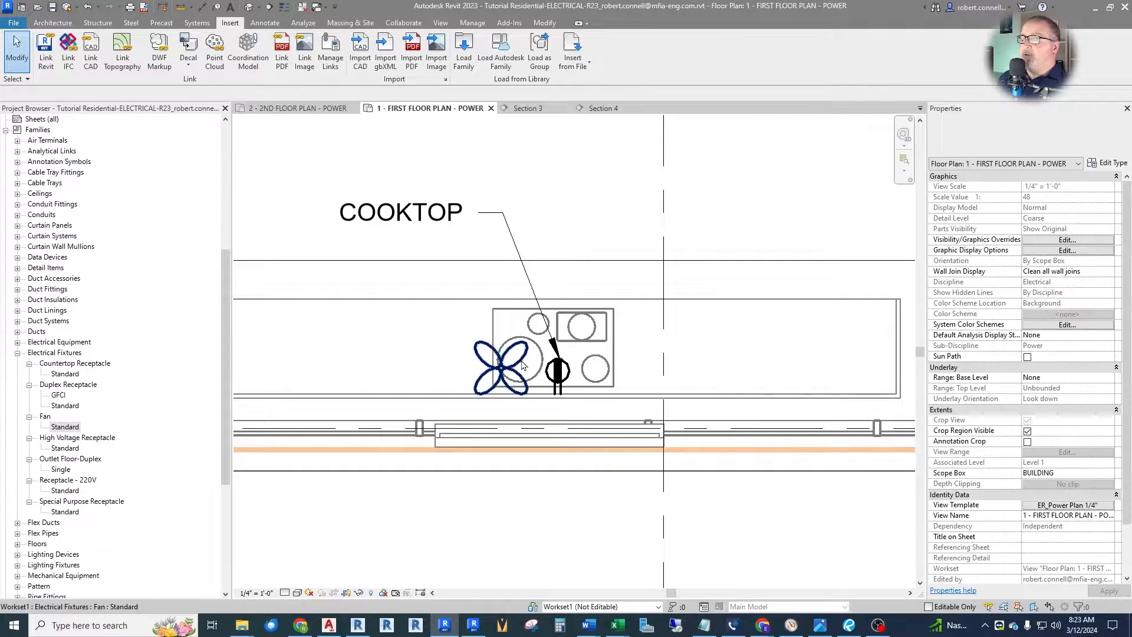
Set the rating voltage of the placed fan's Standard type to 120 V.
{"action": "left_click", "coordinate": [485, 346]}
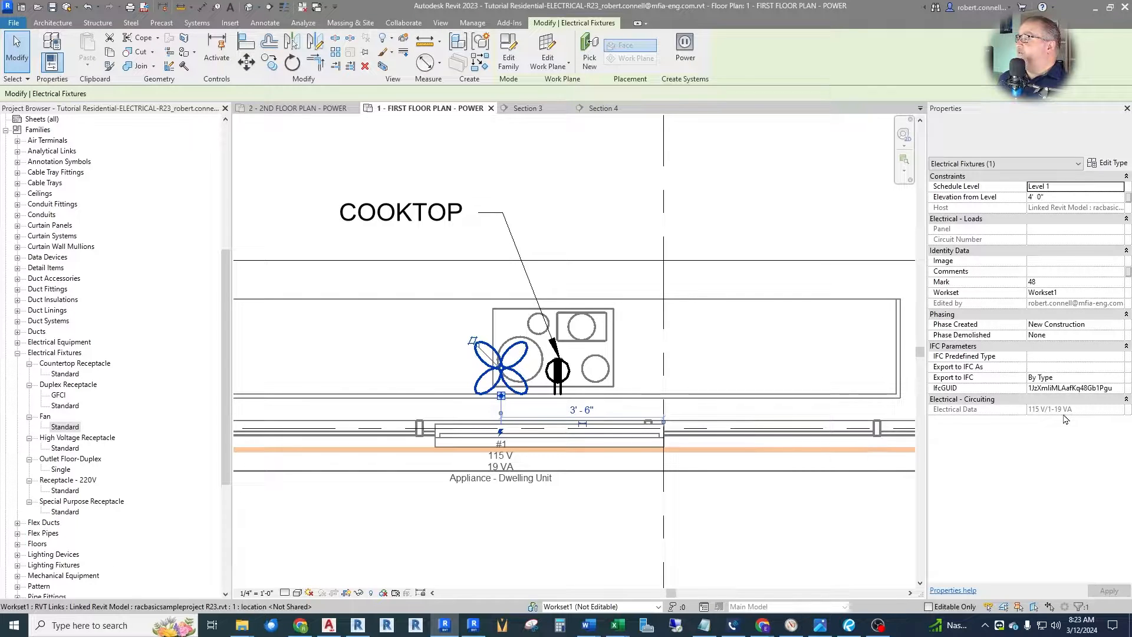
{"action": "left_click", "coordinate": [1111, 164]}
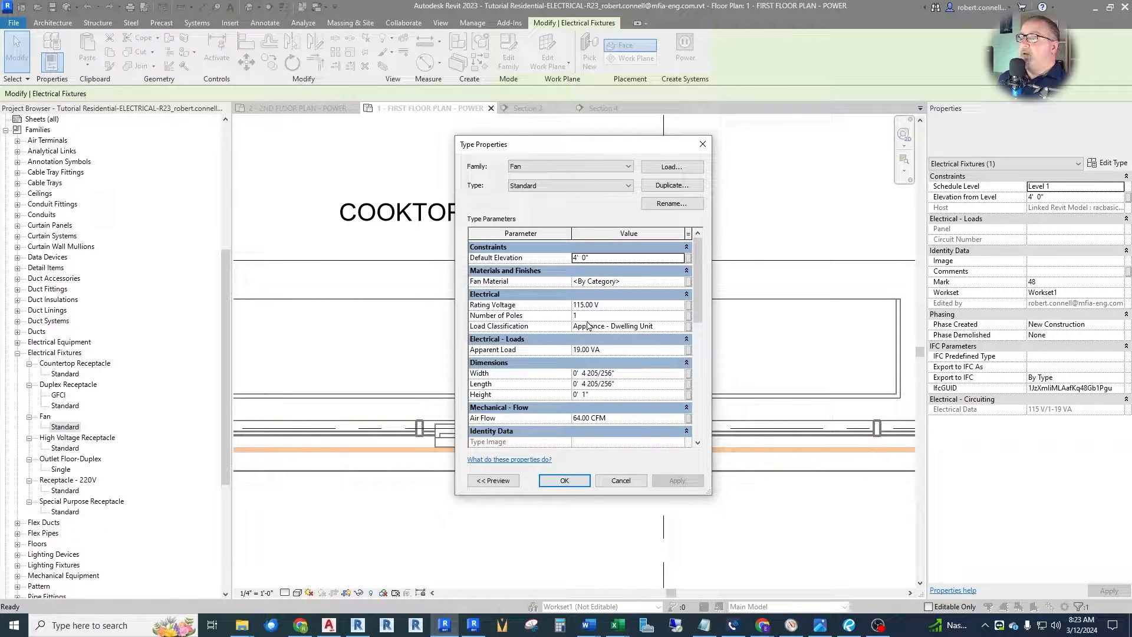
{"action": "left_click", "coordinate": [606, 294]}
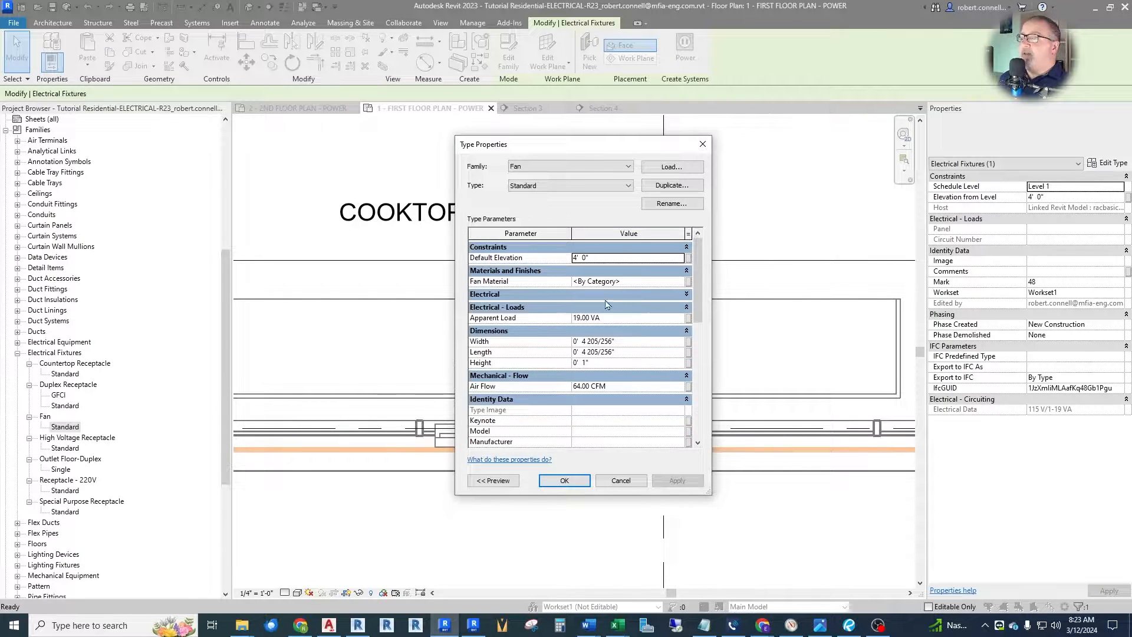
{"action": "left_click", "coordinate": [646, 295]}
{"action": "left_click", "coordinate": [626, 306]}
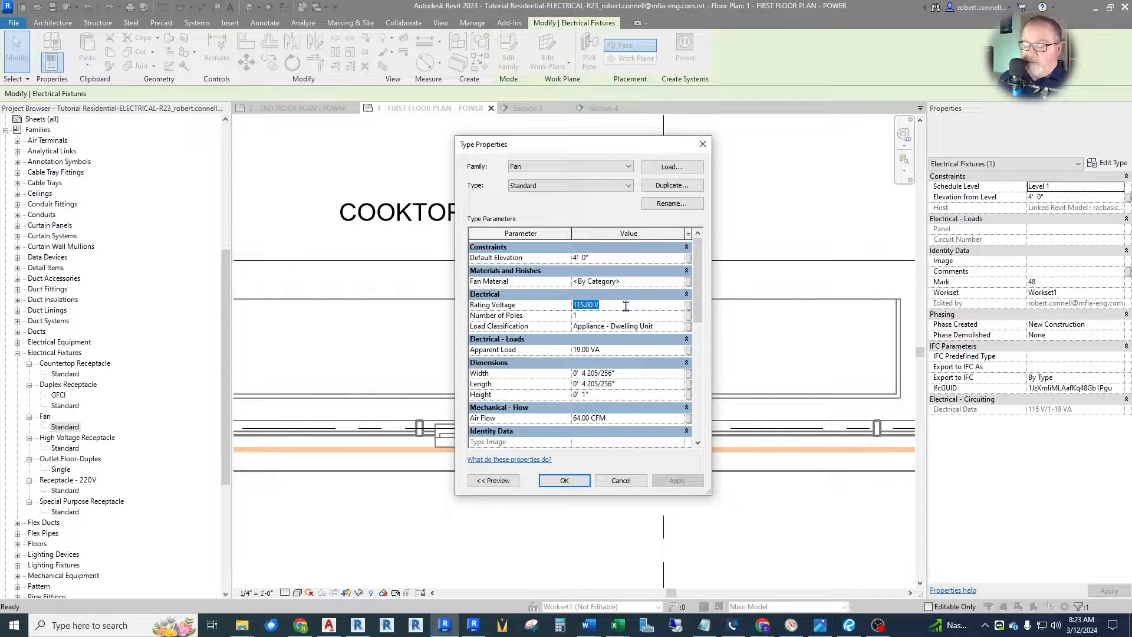
{"action": "type", "text": "120"}
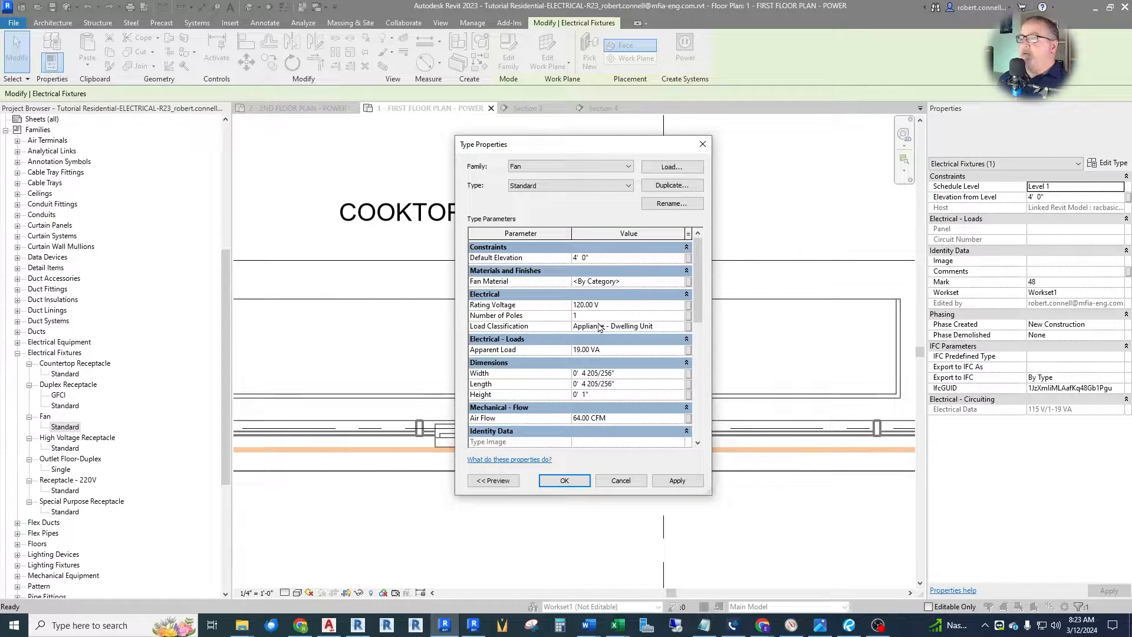
Assign the Motor load classification to the fan type and check that classification's demand factor settings.
{"action": "left_click", "coordinate": [682, 331]}
{"action": "left_click", "coordinate": [687, 326]}
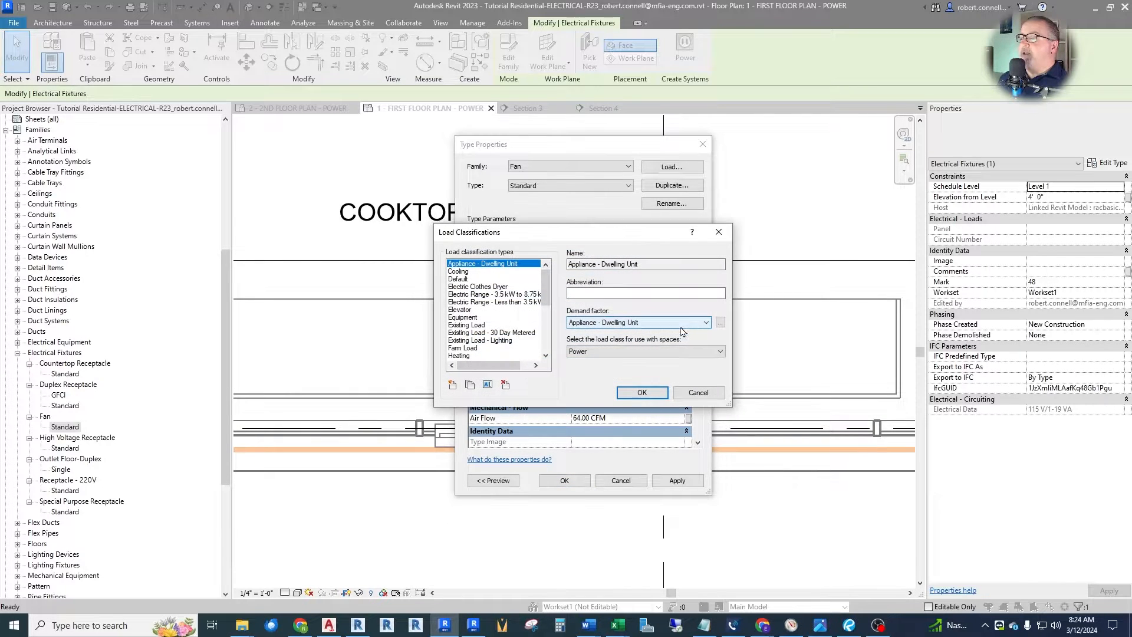
{"action": "left_click_drag", "start_coordinate": [548, 295], "coordinate": [547, 348]}
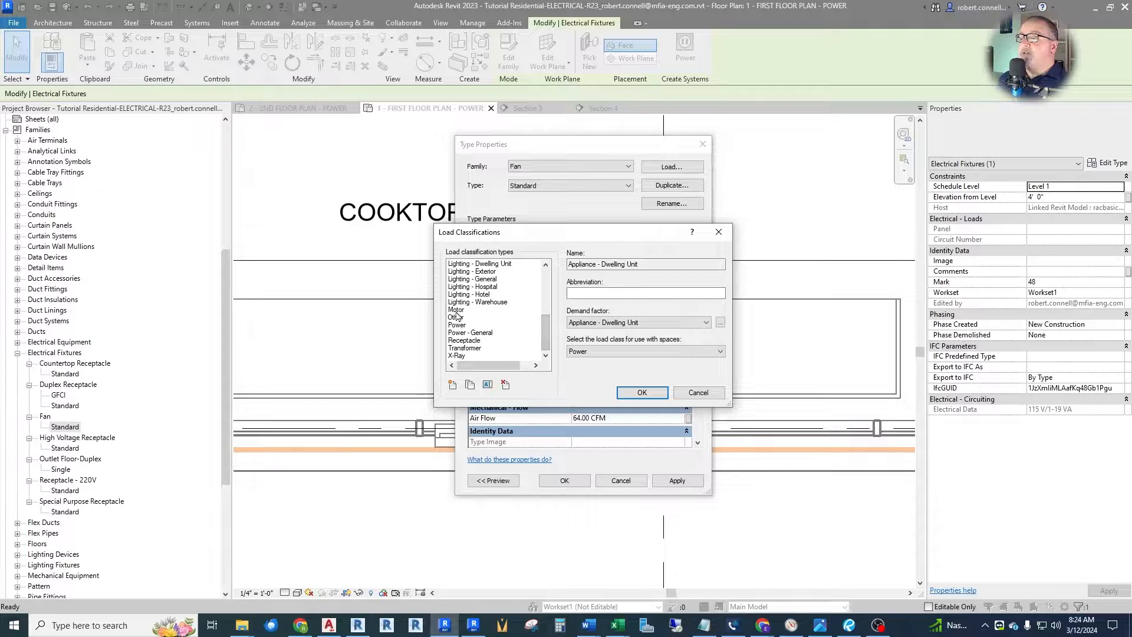
{"action": "scroll", "coordinate": [448, 337], "scroll_direction": "up", "scroll_amount": 4}
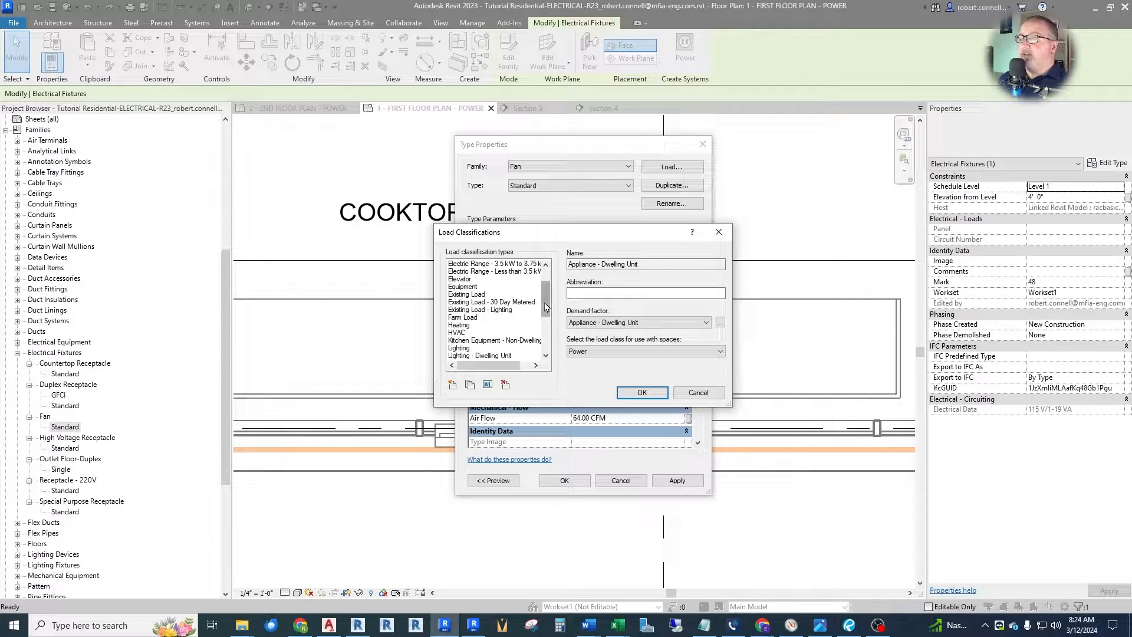
{"action": "left_click_drag", "start_coordinate": [545, 307], "coordinate": [545, 343]}
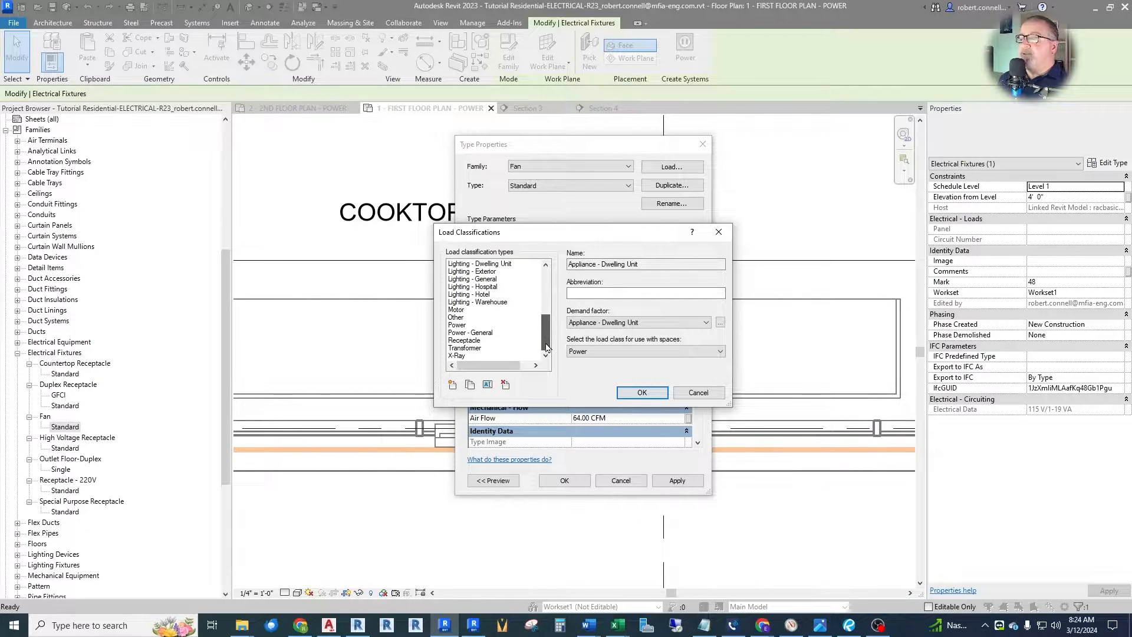
{"action": "left_click", "coordinate": [500, 310]}
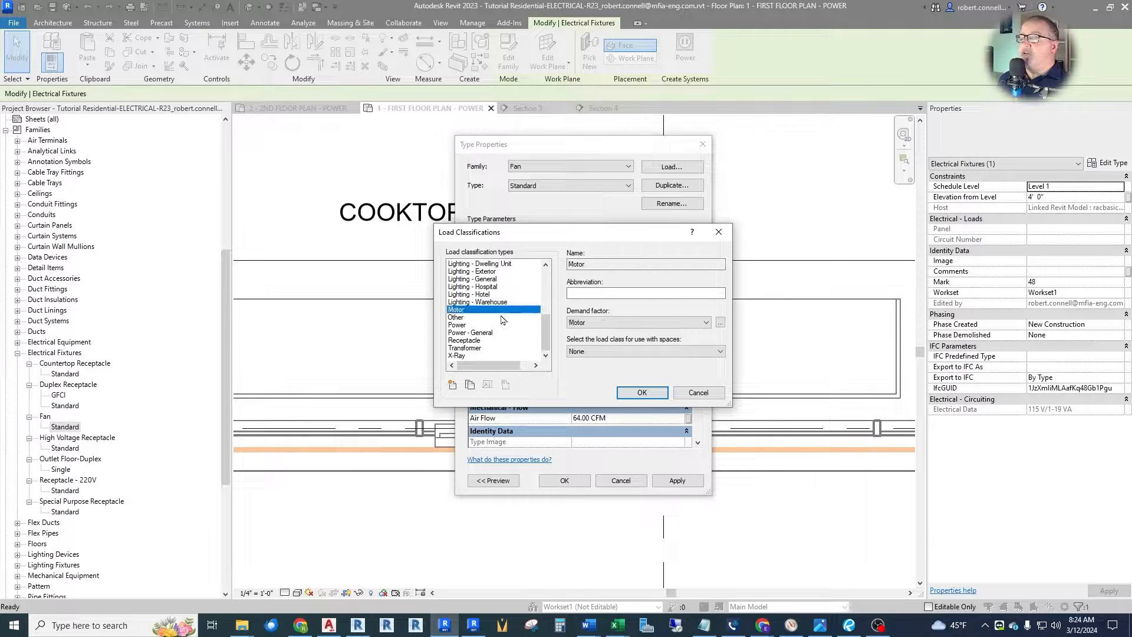
{"action": "left_click", "coordinate": [720, 322]}
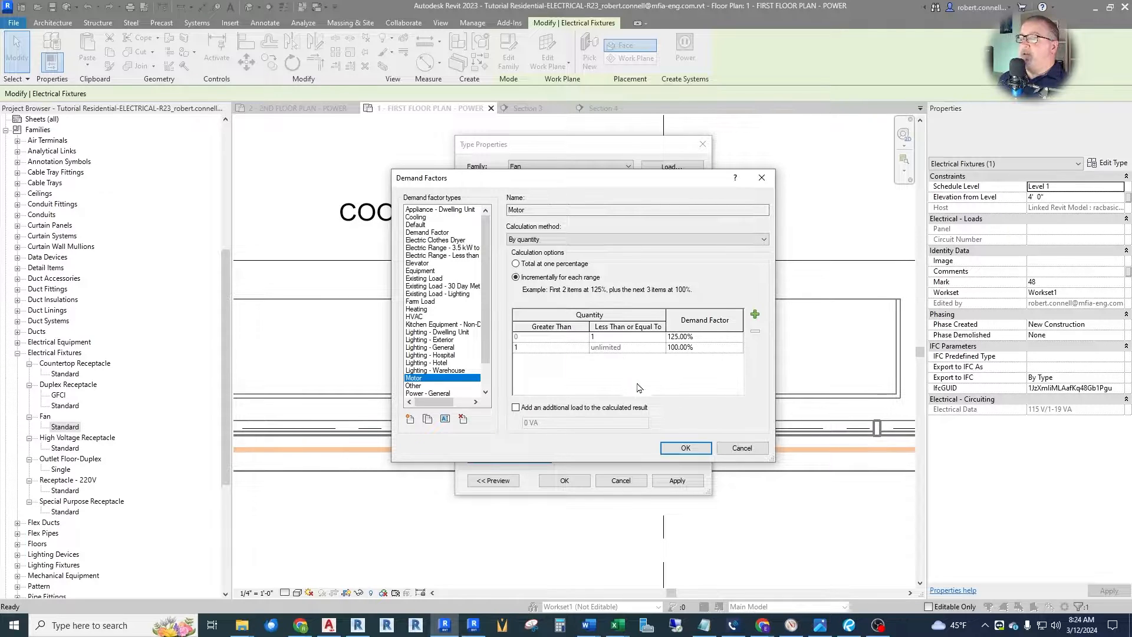
{"action": "left_click", "coordinate": [669, 451]}
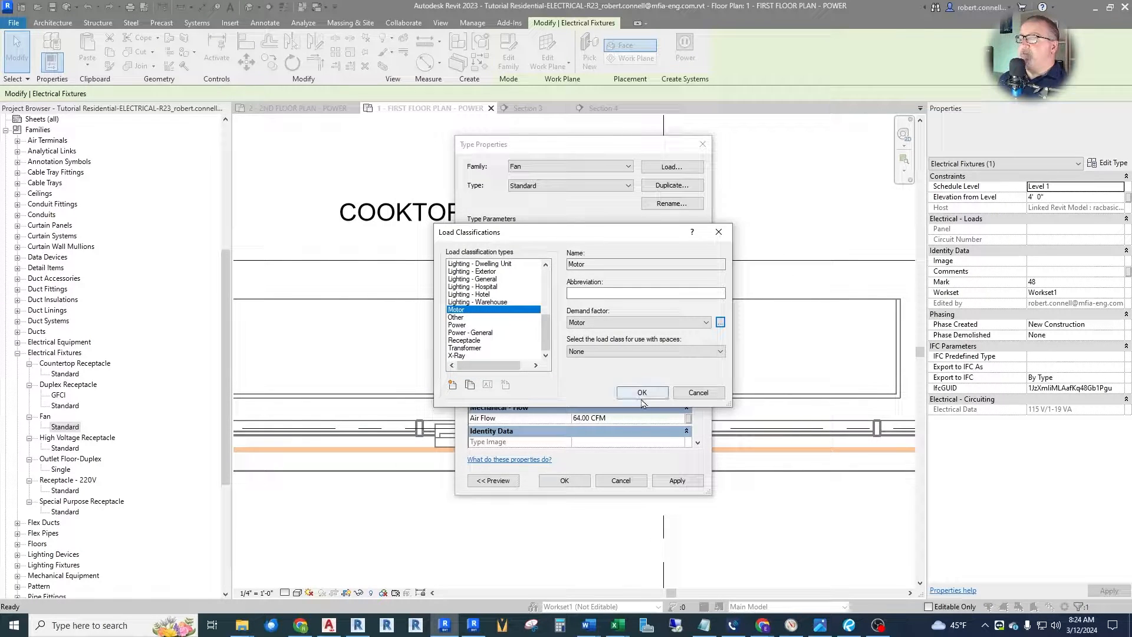
{"action": "left_click", "coordinate": [641, 394]}
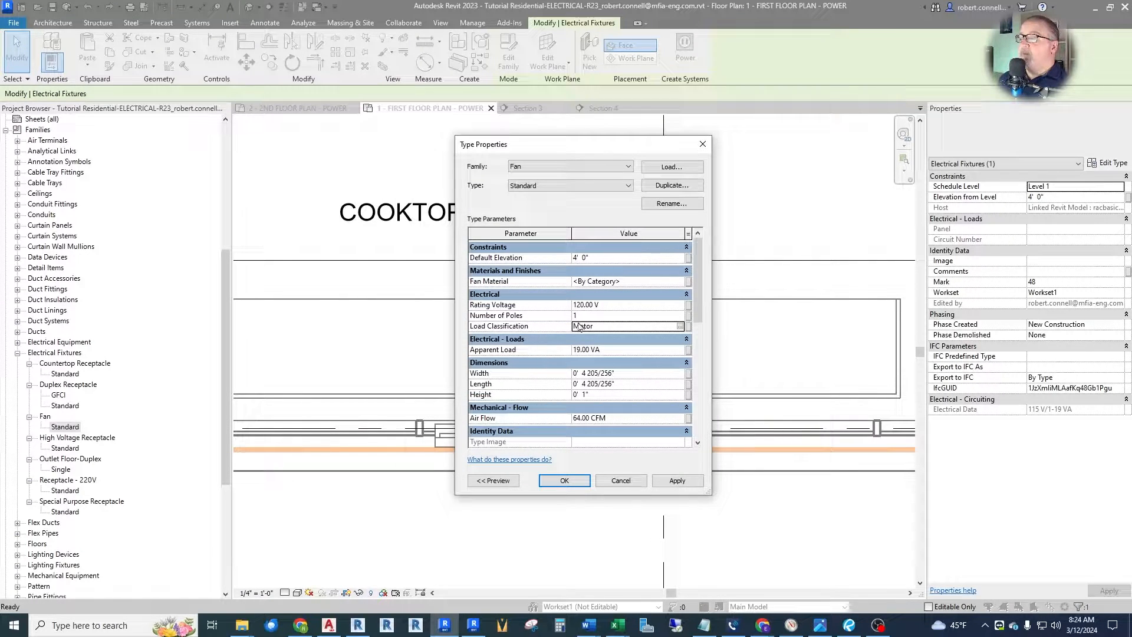
Set the fan type's apparent load to 100 VA and apply the type changes.
{"action": "left_click", "coordinate": [633, 350]}
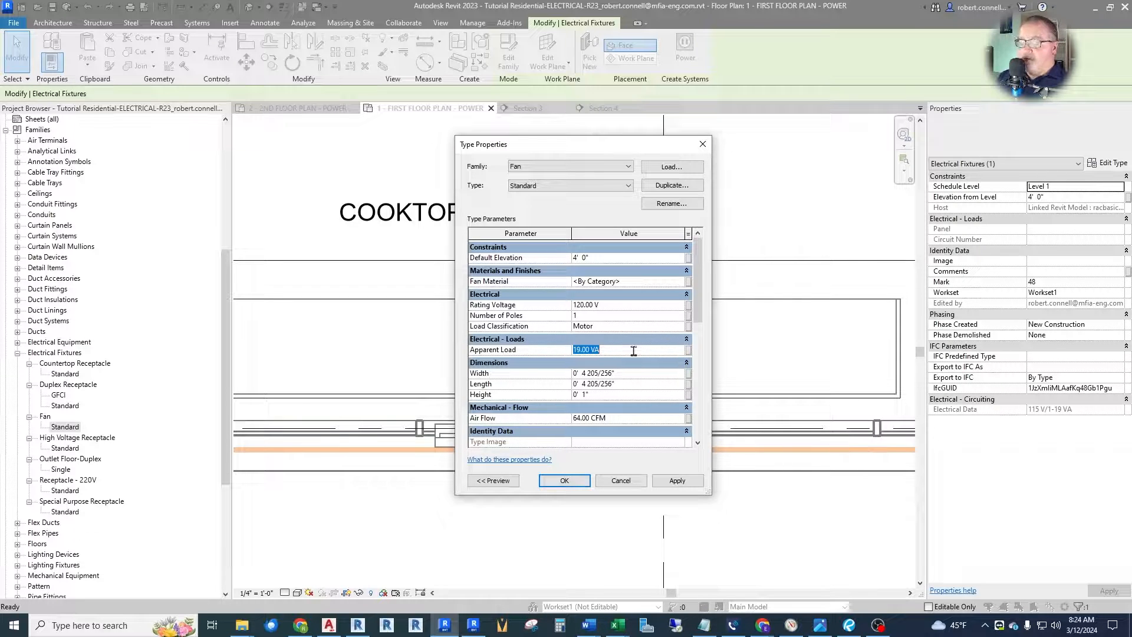
{"action": "type", "text": "100"}
{"action": "left_click", "coordinate": [569, 485]}
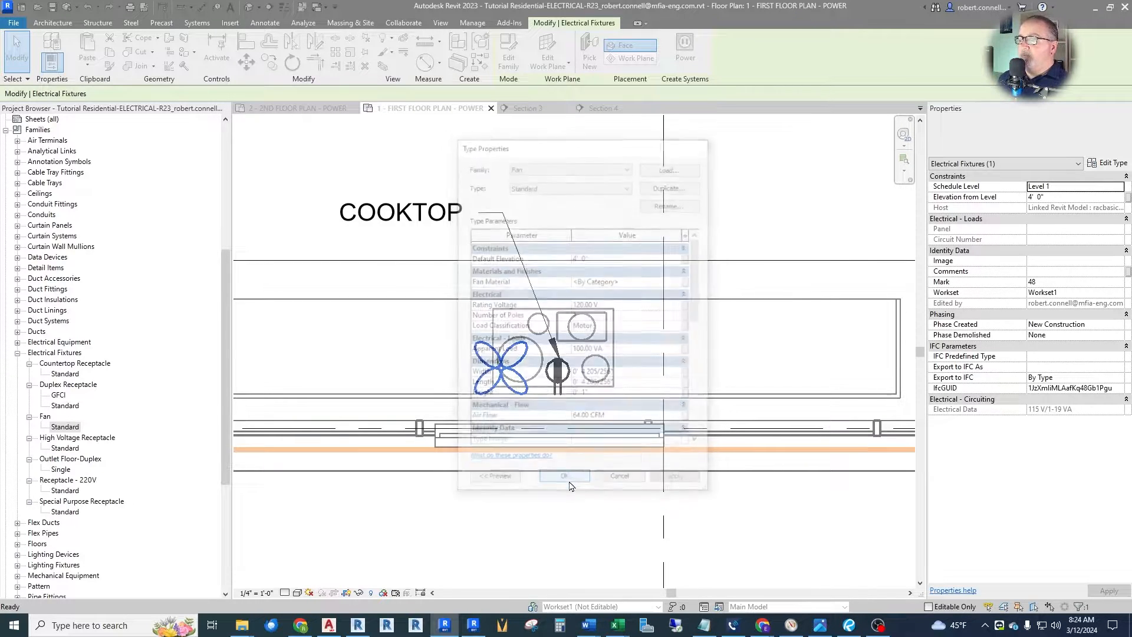
{"action": "key", "text": "Escape"}
{"action": "scroll", "coordinate": [635, 392], "scroll_direction": "down", "scroll_amount": 1}
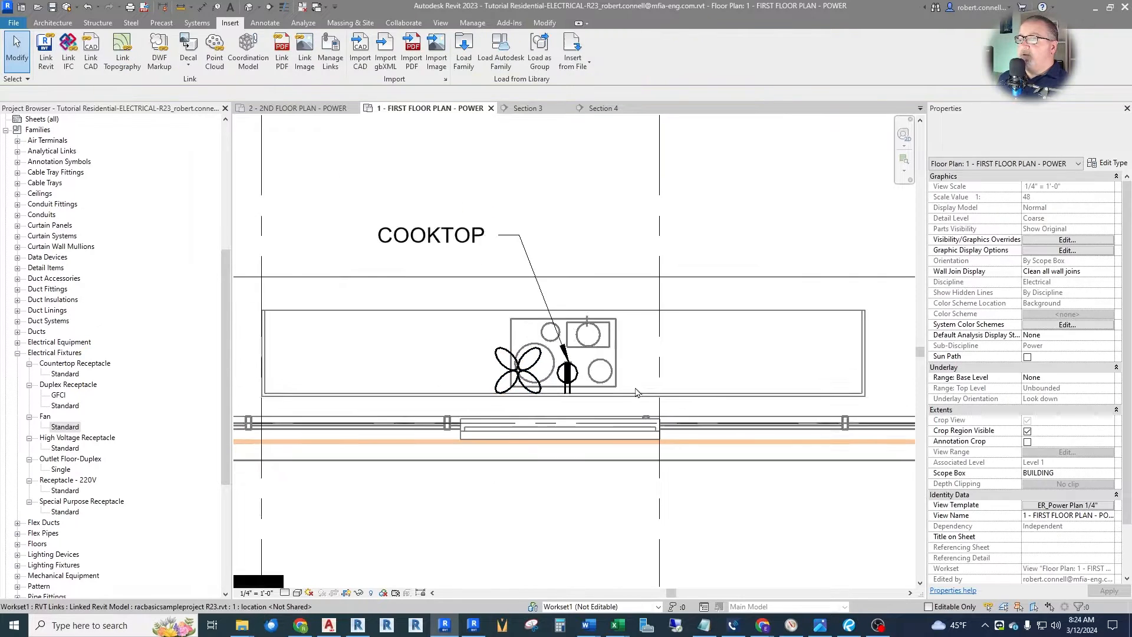
Add a text note reading HOOD directly below the COOKTOP label, aligned with its left edge.
{"action": "scroll", "coordinate": [378, 277], "scroll_direction": "up", "scroll_amount": 2}
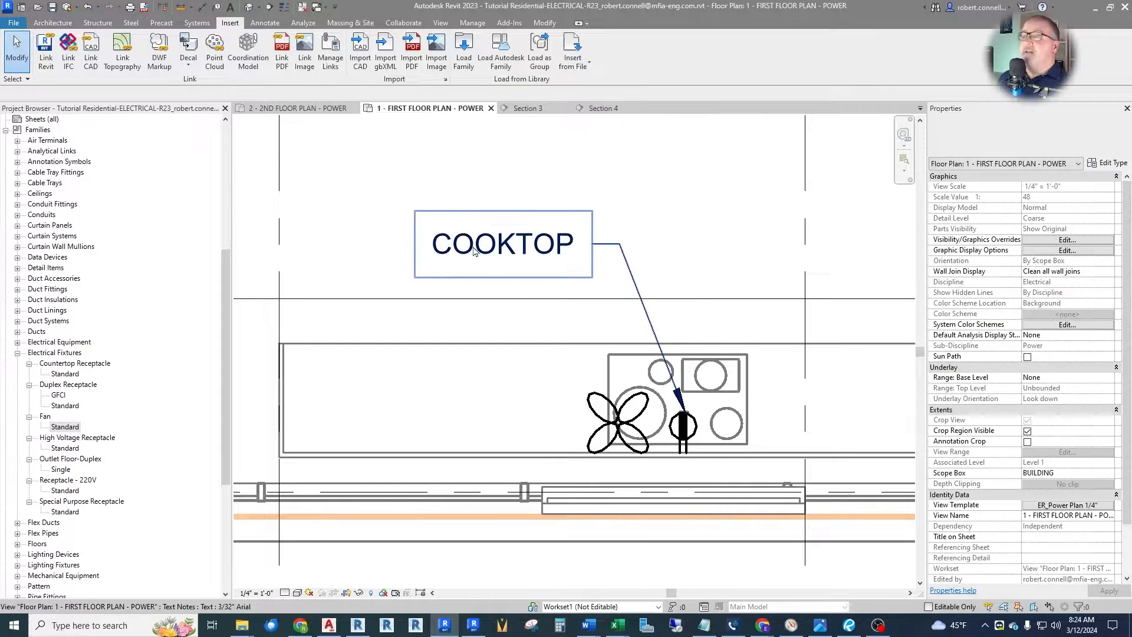
{"action": "left_click", "coordinate": [217, 7]}
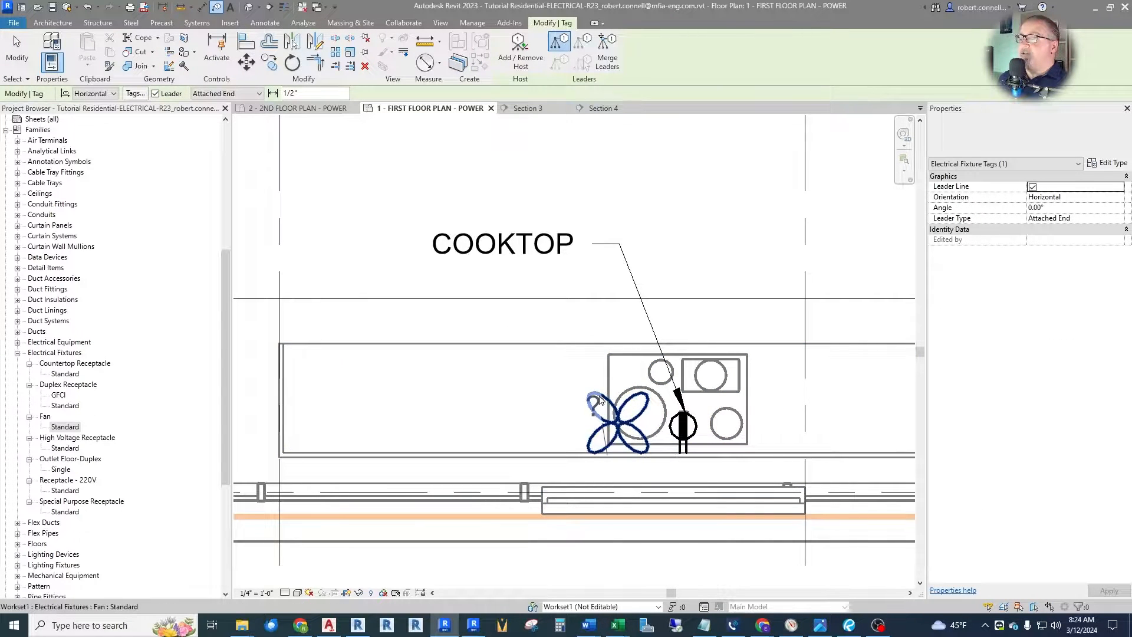
{"action": "left_click", "coordinate": [230, 22]}
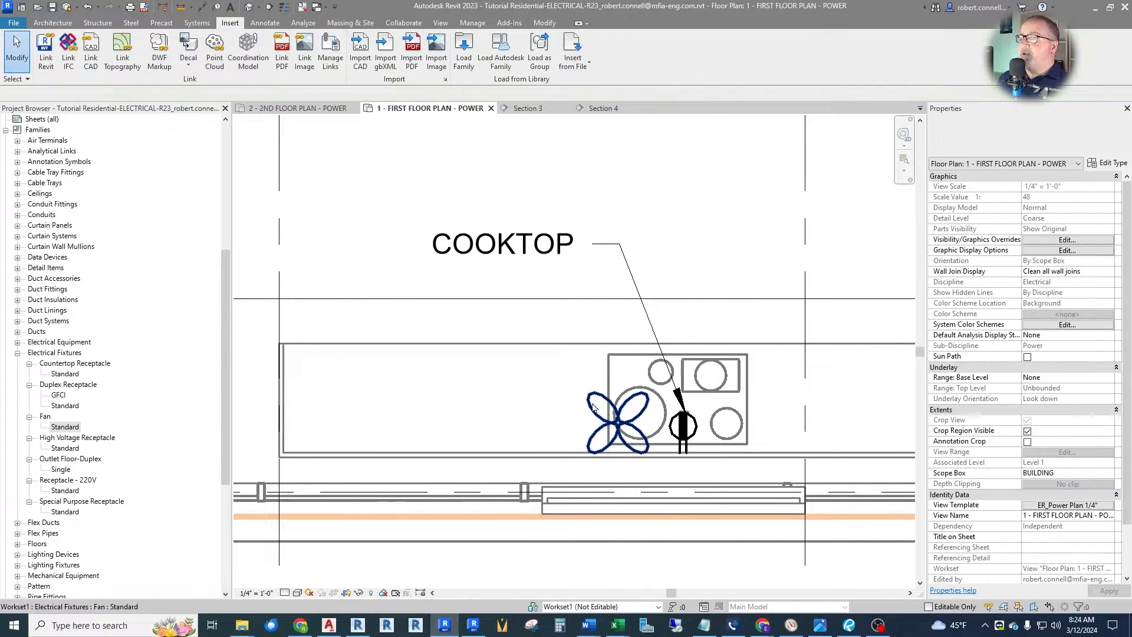
{"action": "left_click", "coordinate": [229, 10]}
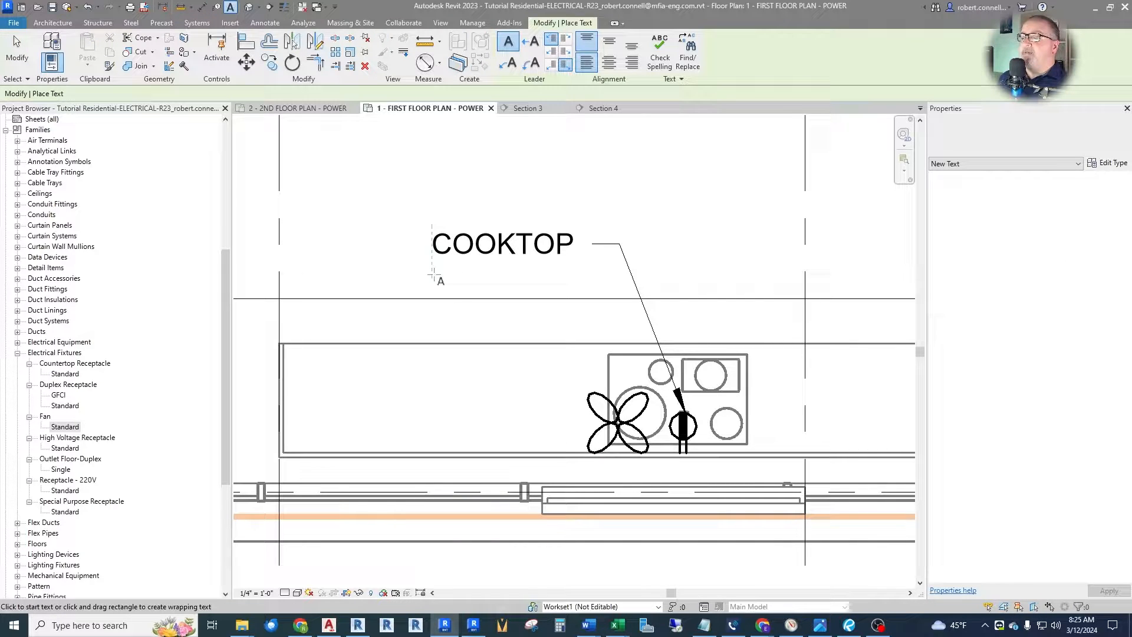
{"action": "left_click", "coordinate": [432, 275]}
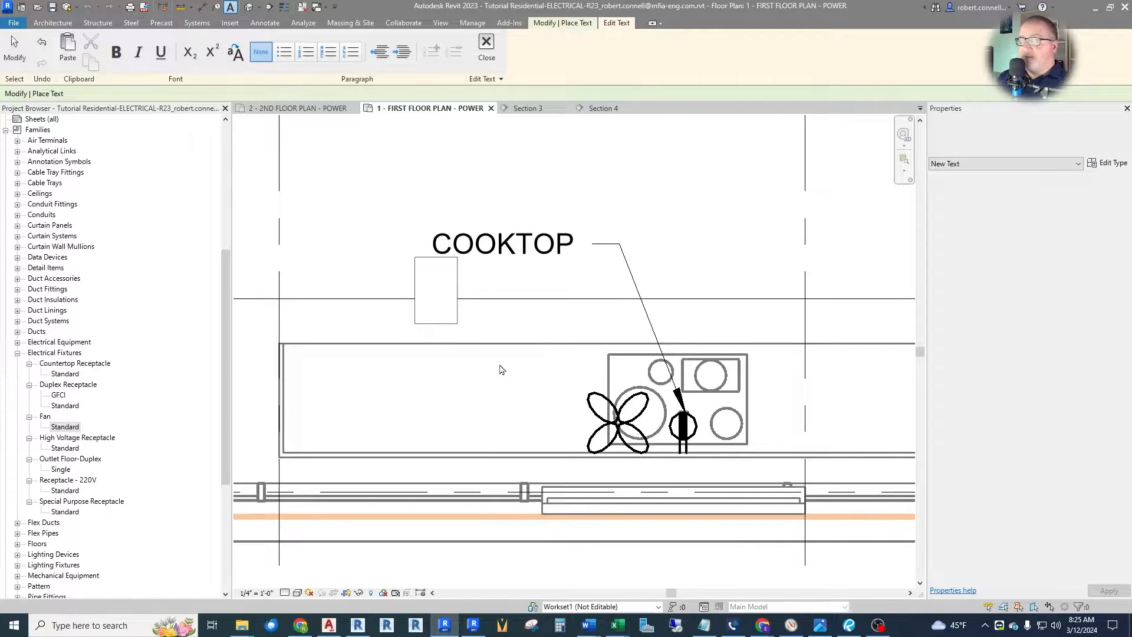
{"action": "type", "text": "HOOD"}
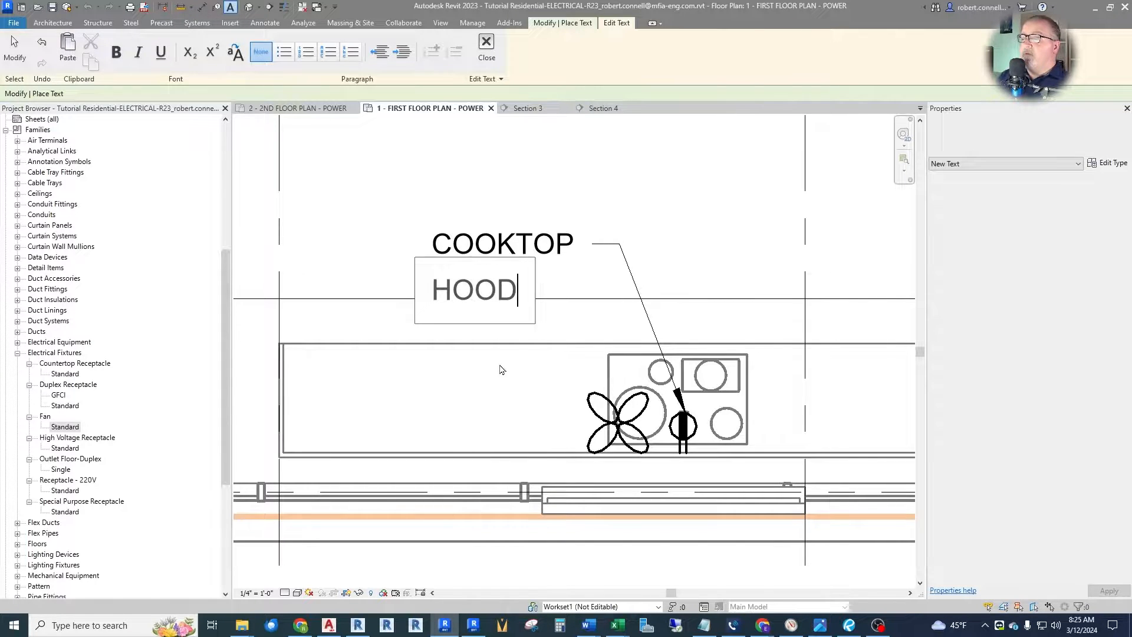
{"action": "key", "text": "Escape"}
{"action": "key", "text": "Escape"}
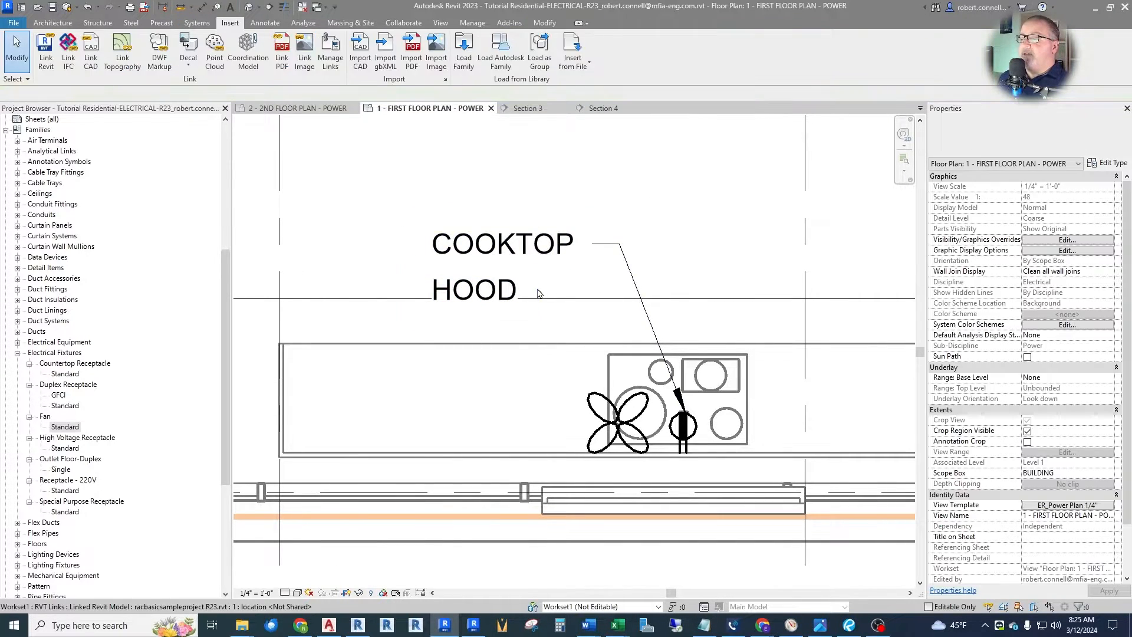
Add a leader from the HOOD note to the fan symbol at the cooktop and adjust its elbow near the text.
{"action": "left_click", "coordinate": [511, 298]}
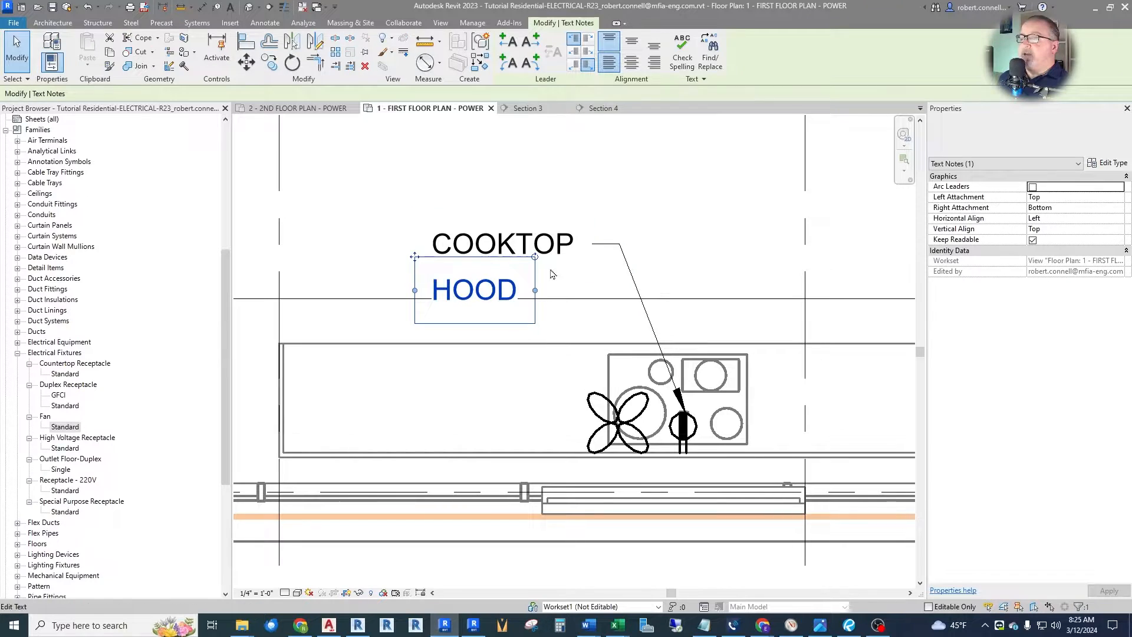
{"action": "left_click", "coordinate": [530, 41]}
{"action": "left_click_drag", "start_coordinate": [749, 290], "coordinate": [595, 393]}
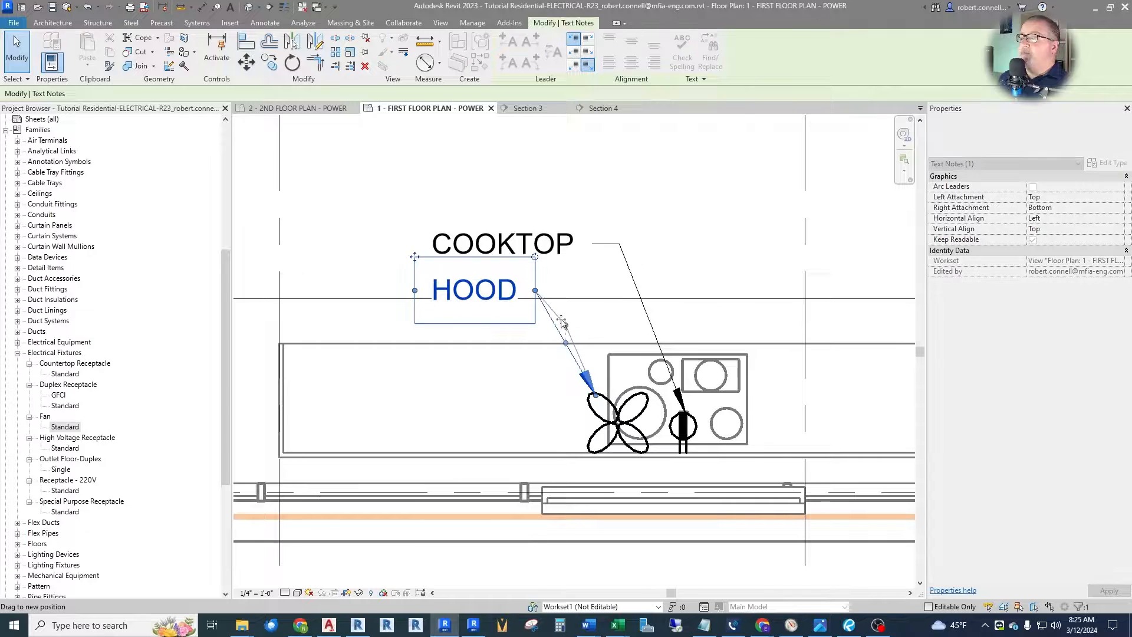
{"action": "left_click_drag", "start_coordinate": [565, 342], "coordinate": [545, 292]}
{"action": "left_click", "coordinate": [469, 371]}
Draw a horizontal section line between the kitchen island and the cooktop counter, looking toward the island.
{"action": "scroll", "coordinate": [407, 413], "scroll_direction": "down", "scroll_amount": 4}
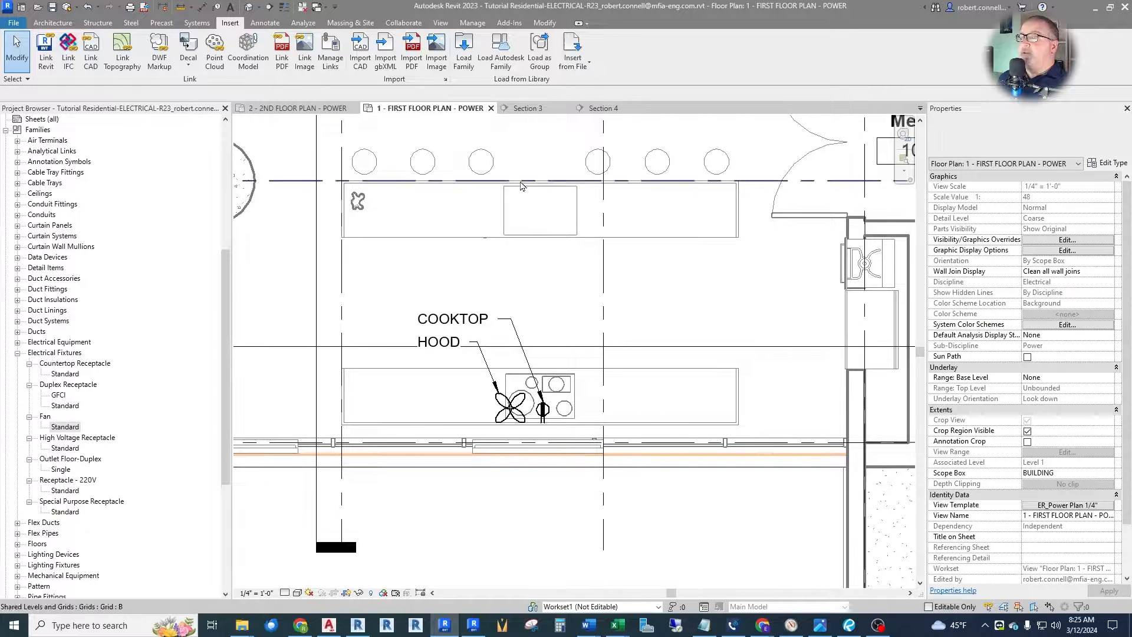
{"action": "scroll", "coordinate": [536, 203], "scroll_direction": "up", "scroll_amount": 2}
{"action": "scroll", "coordinate": [536, 220], "scroll_direction": "up", "scroll_amount": 1}
{"action": "scroll", "coordinate": [556, 268], "scroll_direction": "down", "scroll_amount": 1}
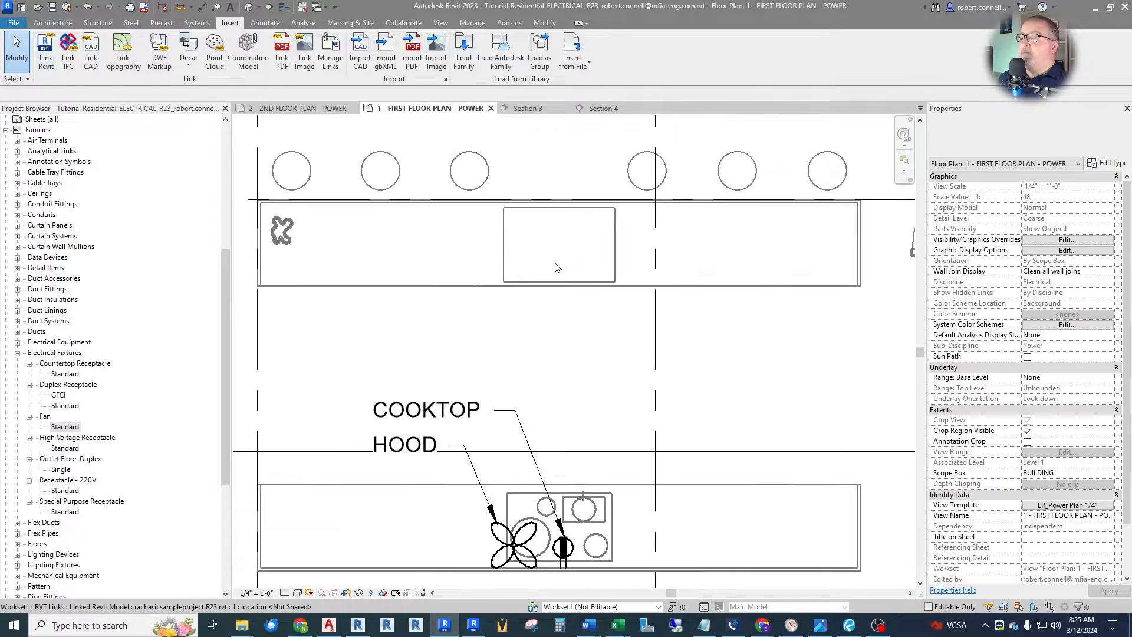
{"action": "scroll", "coordinate": [542, 239], "scroll_direction": "down", "scroll_amount": 2}
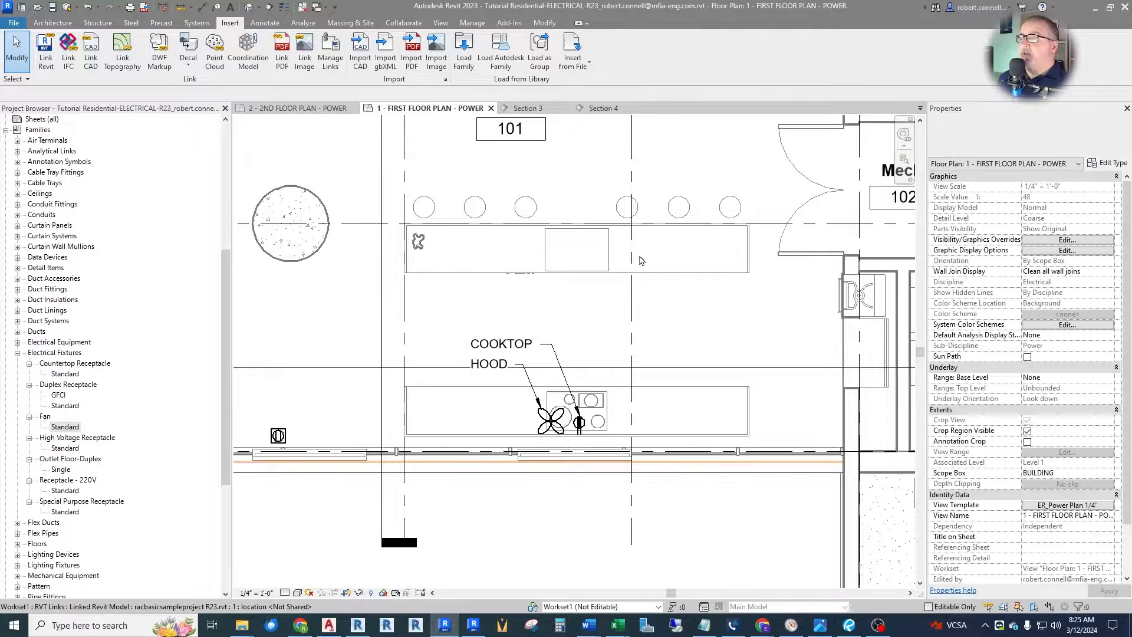
{"action": "scroll", "coordinate": [607, 266], "scroll_direction": "down", "scroll_amount": 1}
{"action": "scroll", "coordinate": [607, 265], "scroll_direction": "up", "scroll_amount": 1}
{"action": "scroll", "coordinate": [601, 268], "scroll_direction": "down", "scroll_amount": 1}
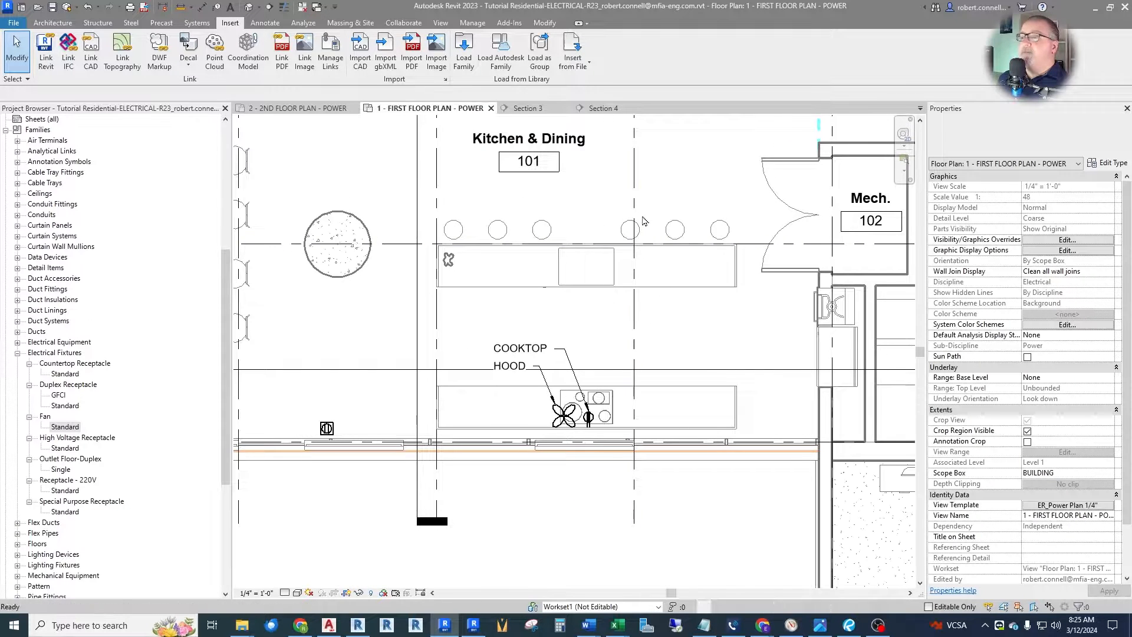
{"action": "left_click", "coordinate": [270, 7]}
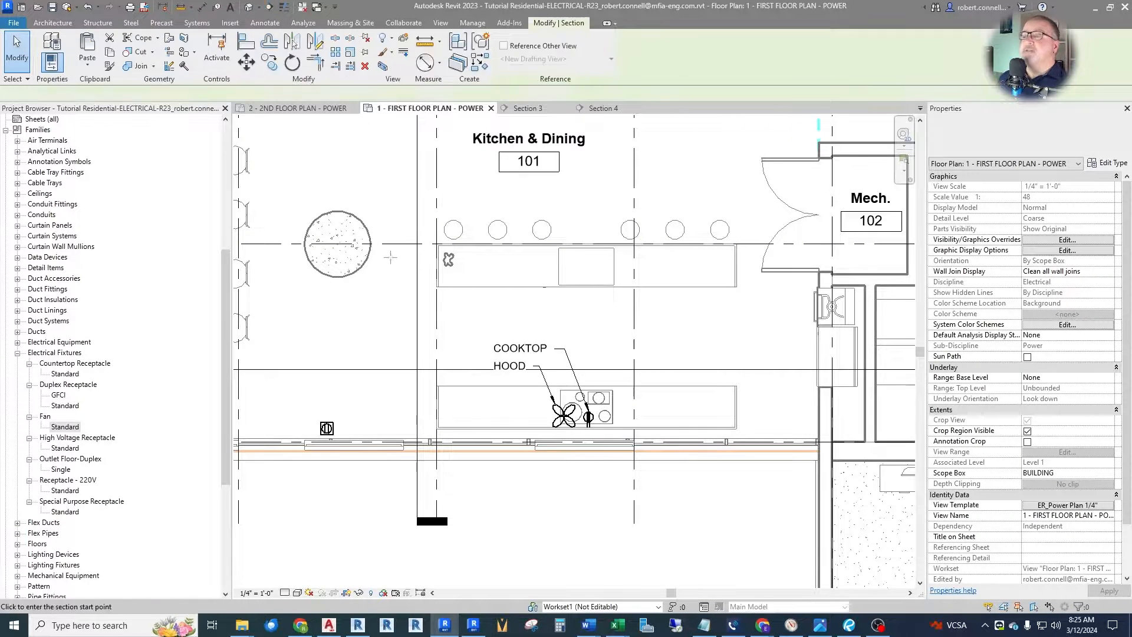
{"action": "left_click", "coordinate": [399, 308]}
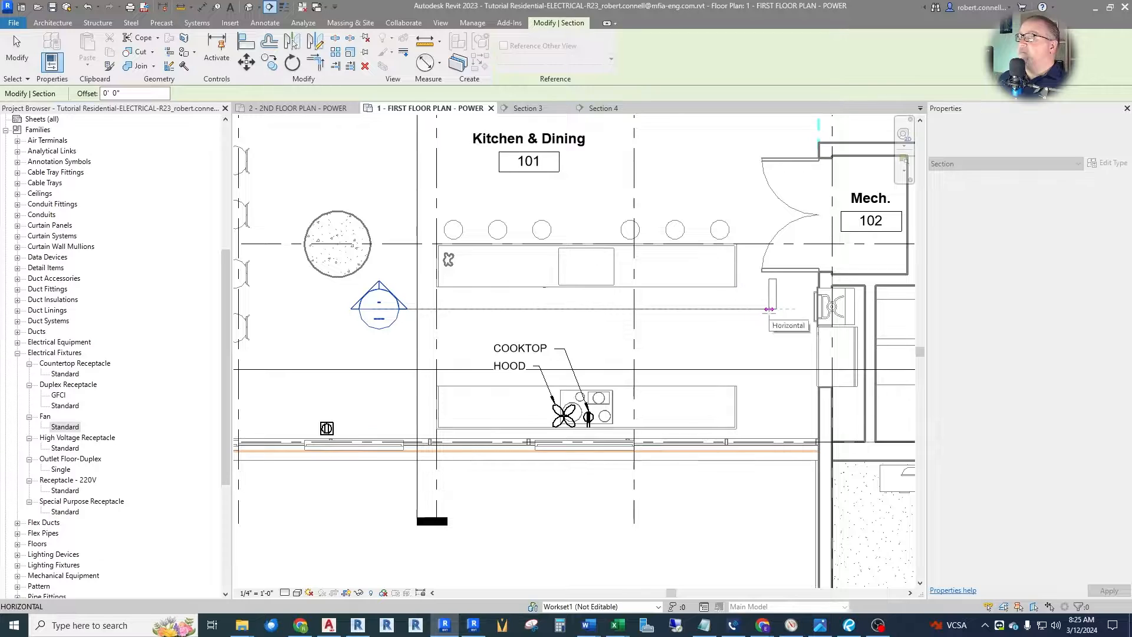
{"action": "left_click", "coordinate": [769, 308]}
{"action": "key", "text": "Escape"}
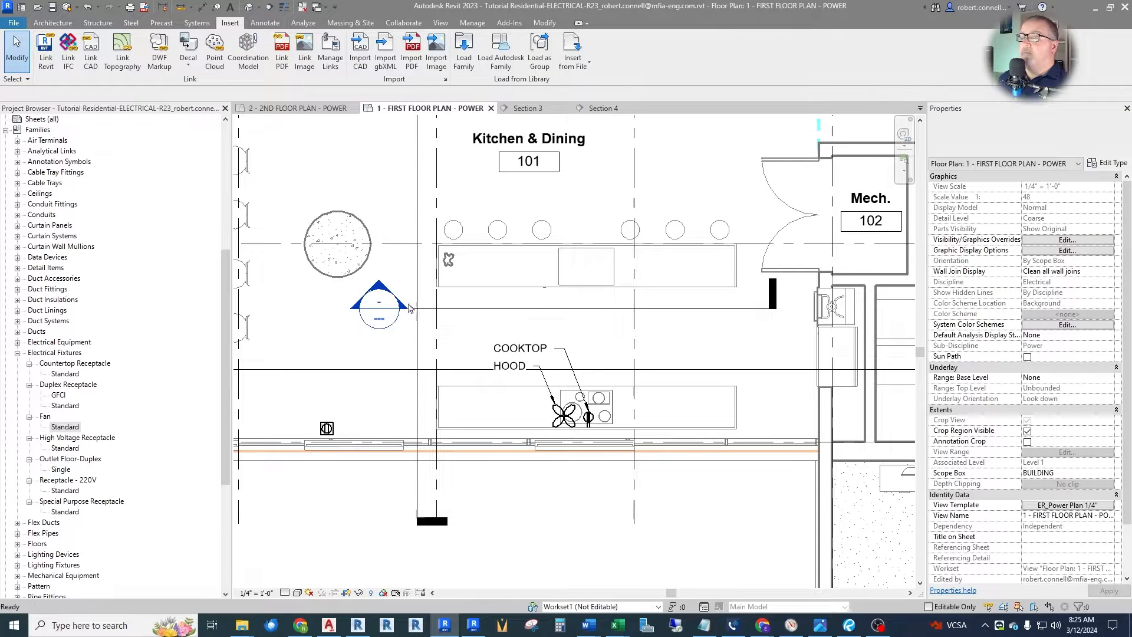
Open the new section view and examine the appliance and sink in the kitchen island's cabinet front.
{"action": "double_click", "coordinate": [380, 290]}
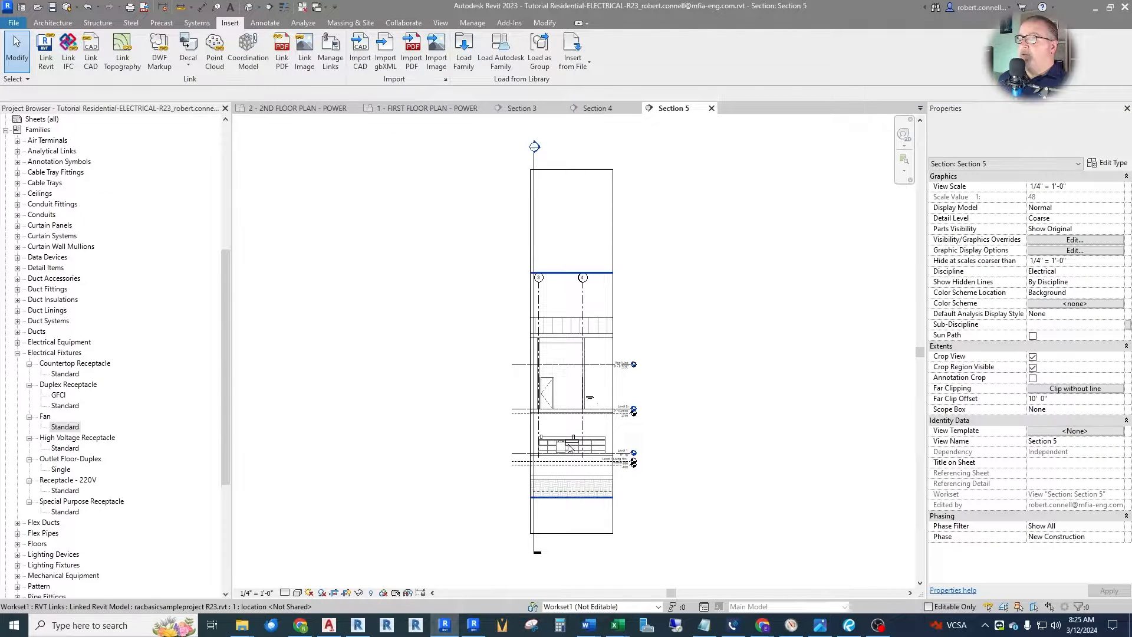
{"action": "scroll", "coordinate": [572, 457], "scroll_direction": "up", "scroll_amount": 5}
{"action": "scroll", "coordinate": [579, 469], "scroll_direction": "up", "scroll_amount": 3}
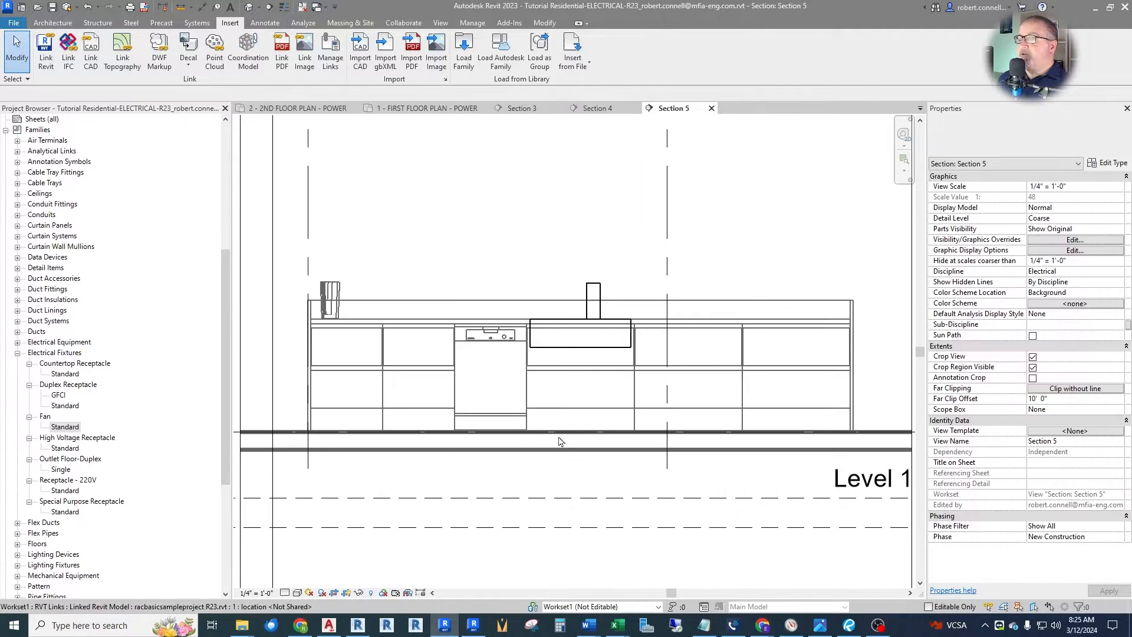
{"action": "scroll", "coordinate": [540, 380], "scroll_direction": "down", "scroll_amount": 2}
{"action": "scroll", "coordinate": [537, 384], "scroll_direction": "up", "scroll_amount": 2}
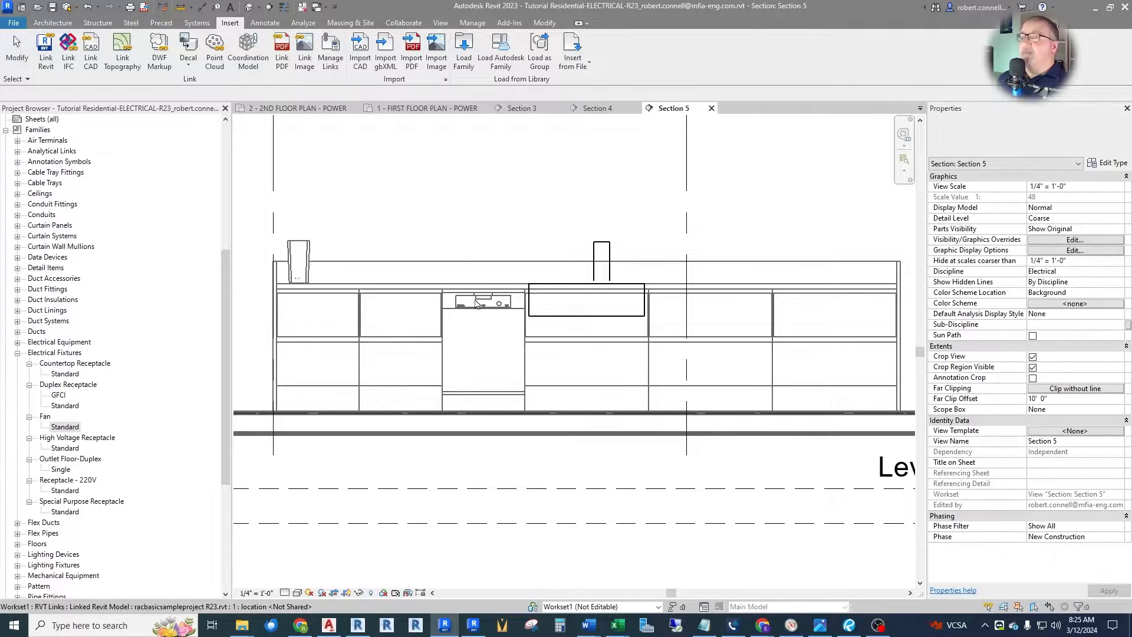
{"action": "key", "text": "Tab"}
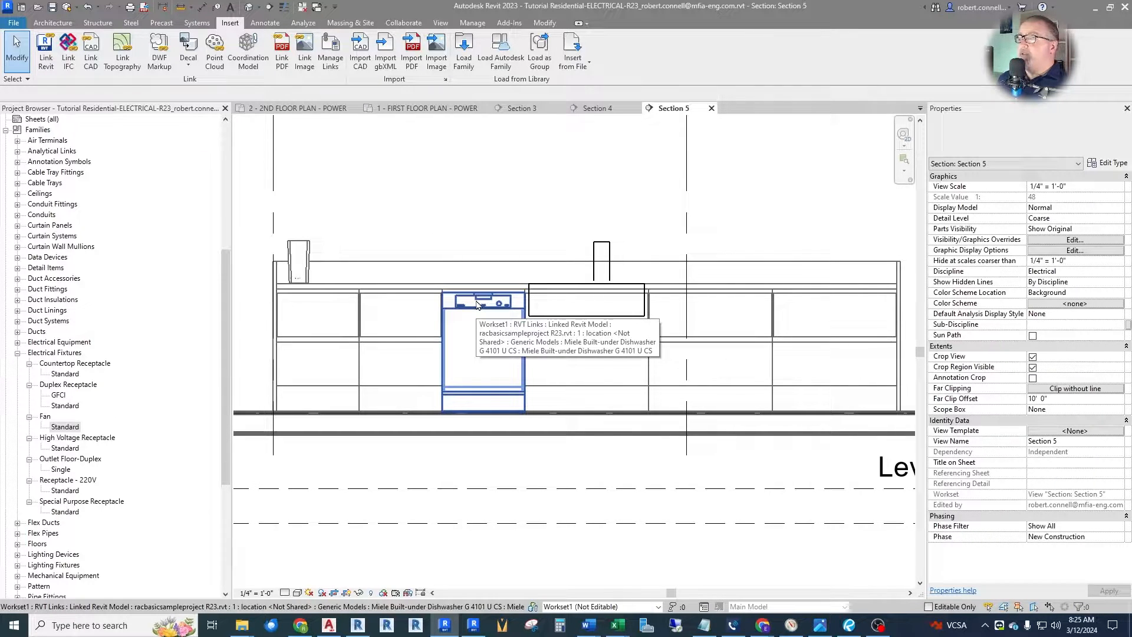
{"action": "key", "text": "Tab"}
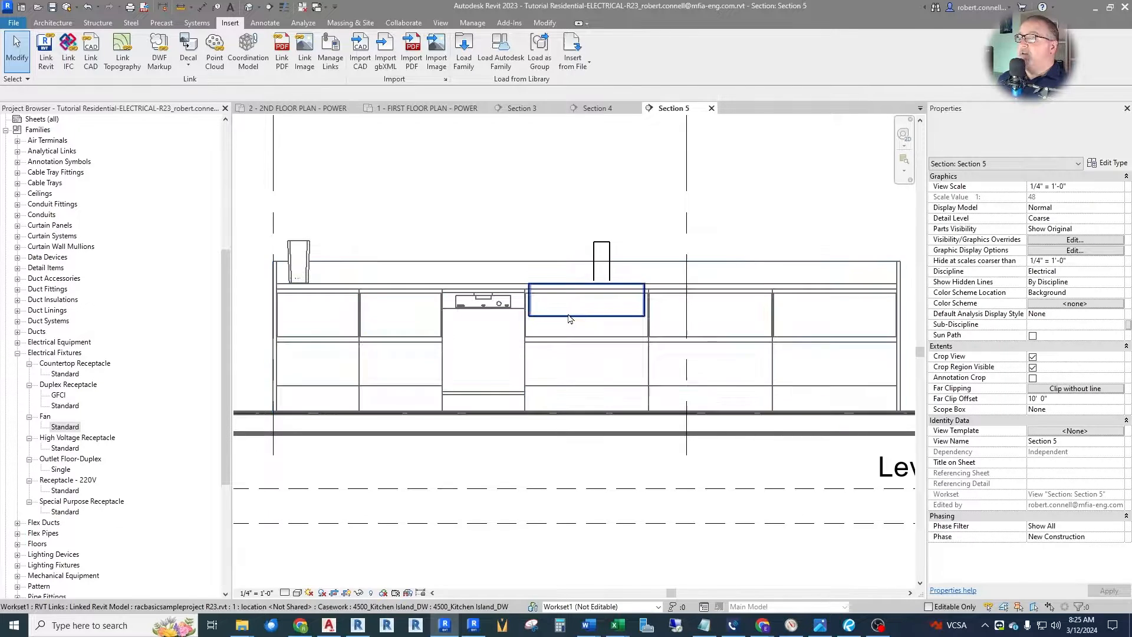
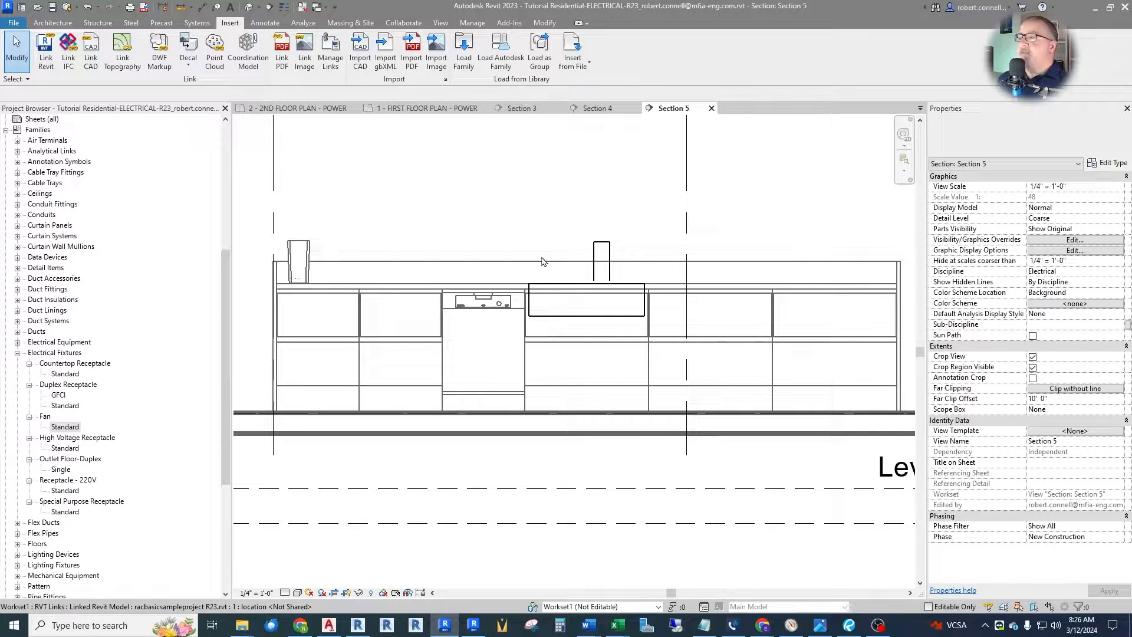
Return to the first floor power plan and examine where the dishwasher front sits along the island's edge.
{"action": "left_click", "coordinate": [443, 110]}
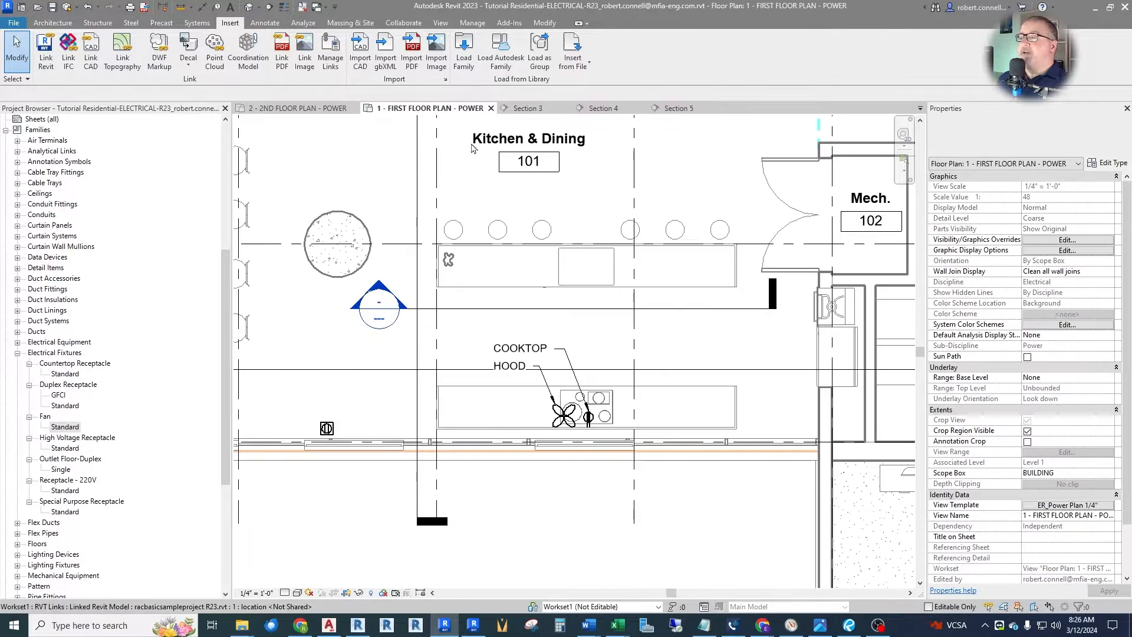
{"action": "scroll", "coordinate": [566, 322], "scroll_direction": "up", "scroll_amount": 5}
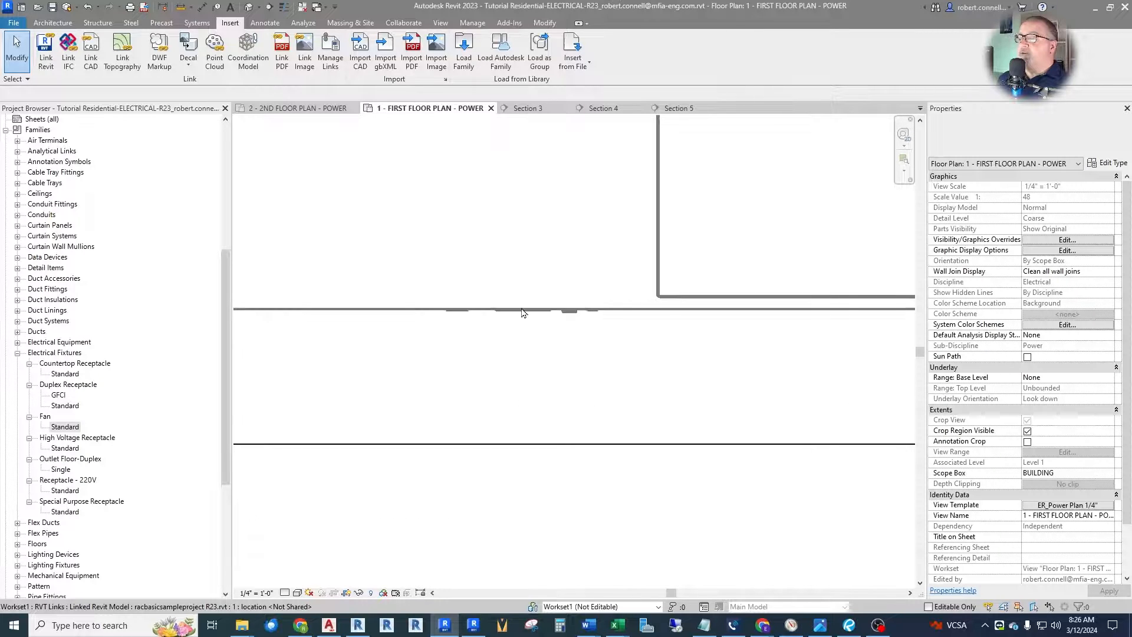
{"action": "scroll", "coordinate": [531, 307], "scroll_direction": "down", "scroll_amount": 4}
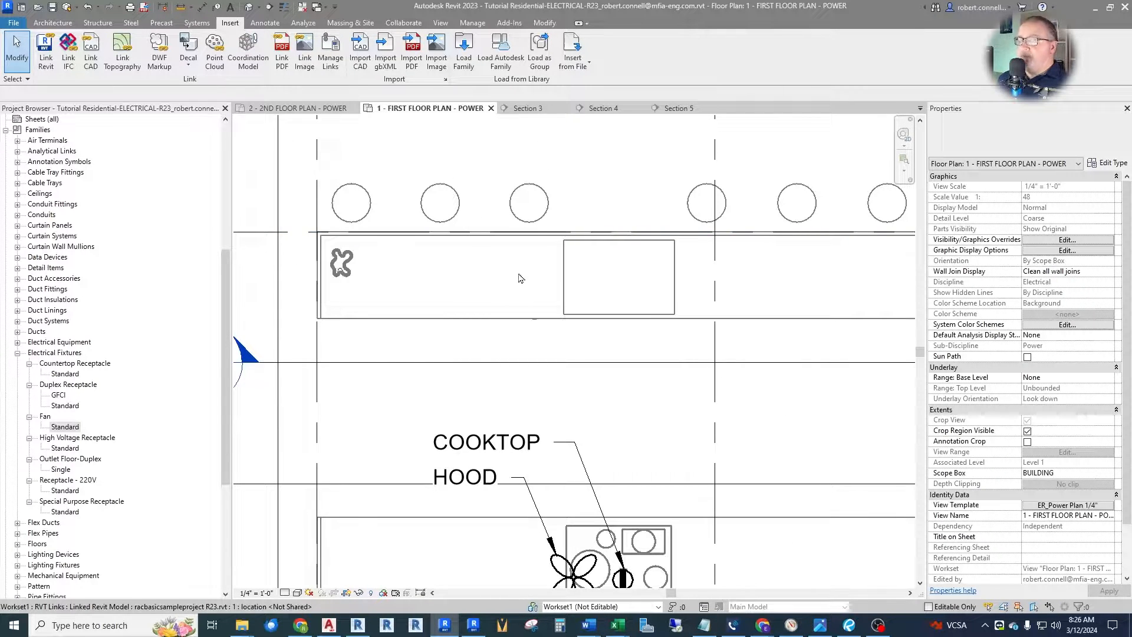
{"action": "scroll", "coordinate": [513, 274], "scroll_direction": "down", "scroll_amount": 3}
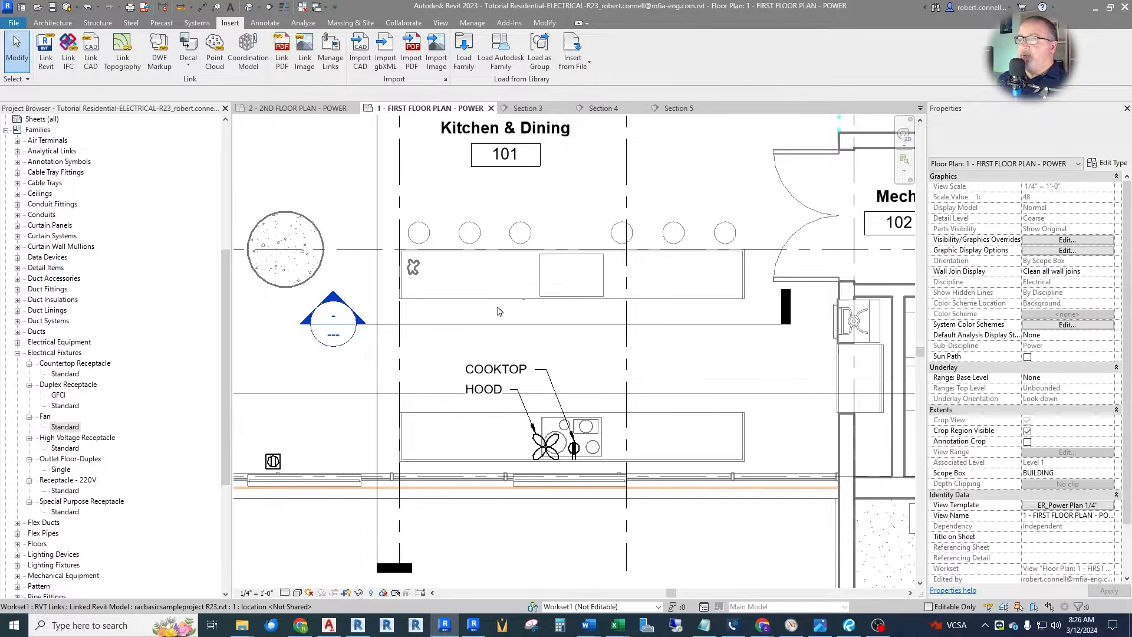
{"action": "scroll", "coordinate": [491, 300], "scroll_direction": "down", "scroll_amount": 1}
{"action": "scroll", "coordinate": [492, 300], "scroll_direction": "up", "scroll_amount": 1}
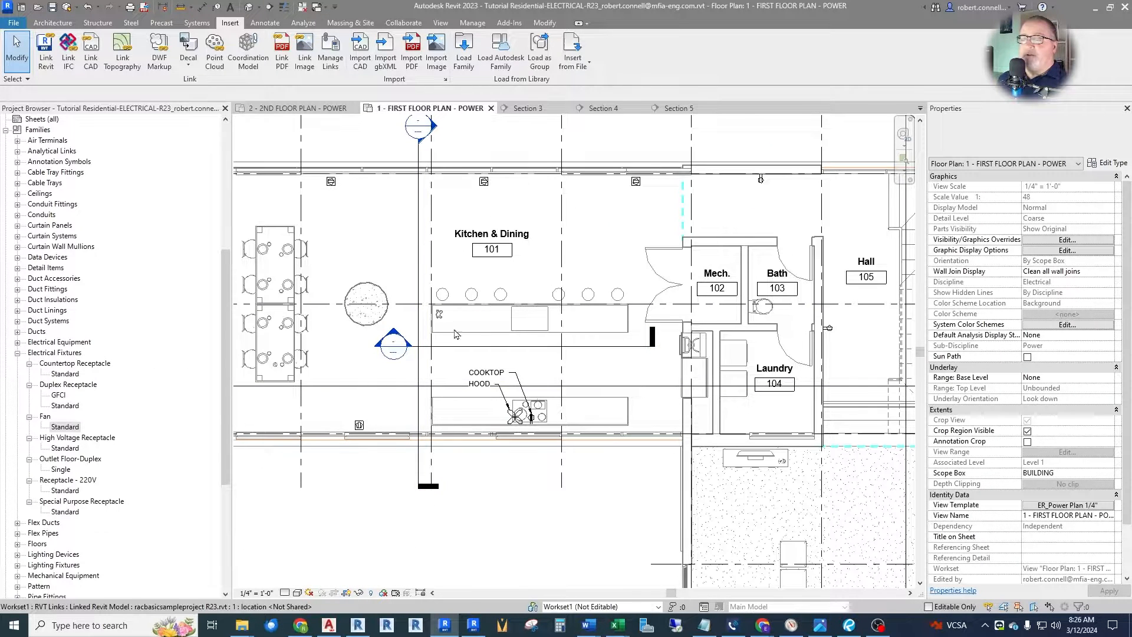
Create a similar Standard duplex receptacle from the one above Bath 103 and place it on the island's stool-side vertical face behind the dishwasher.
{"action": "scroll", "coordinate": [768, 177], "scroll_direction": "up", "scroll_amount": 3}
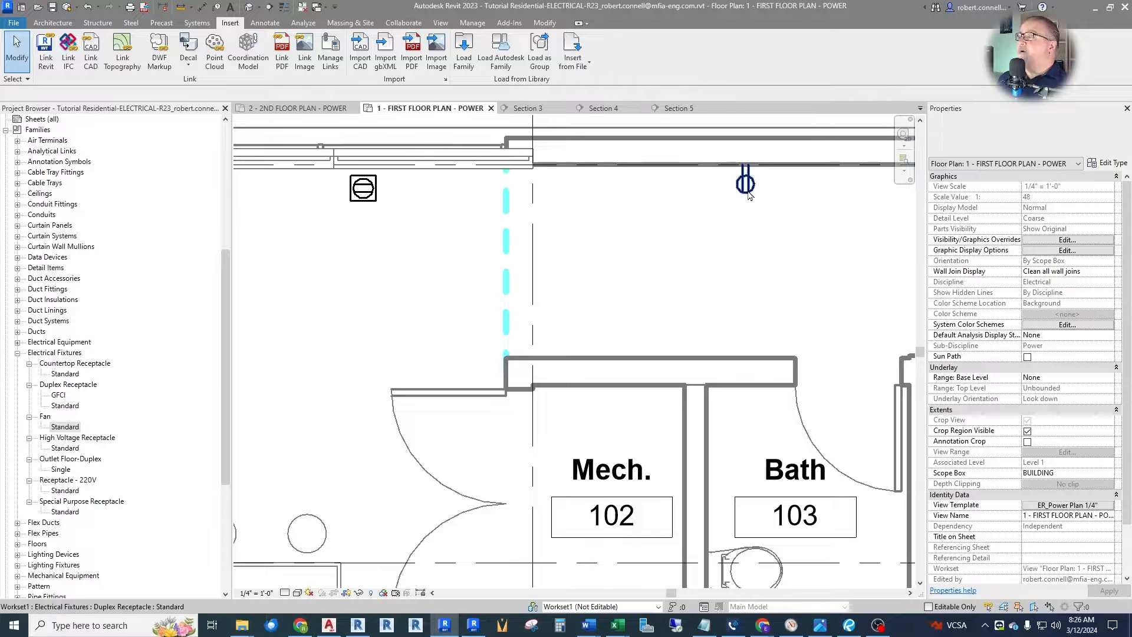
{"action": "right_click", "coordinate": [748, 195]}
{"action": "left_click", "coordinate": [772, 276]}
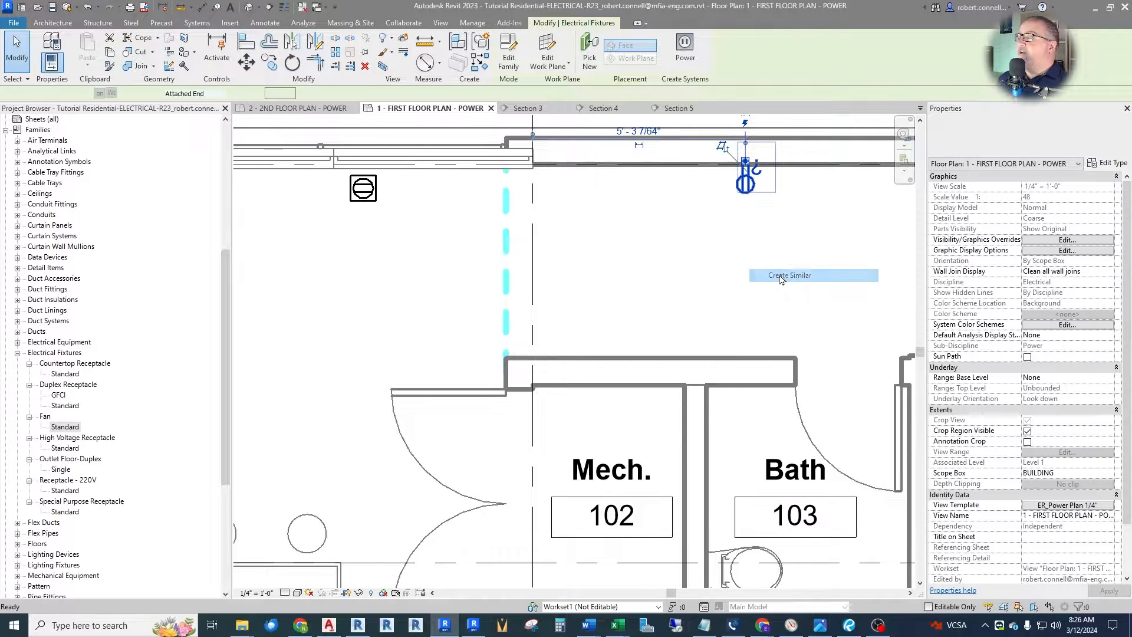
{"action": "scroll", "coordinate": [706, 212], "scroll_direction": "down", "scroll_amount": 3}
{"action": "scroll", "coordinate": [370, 369], "scroll_direction": "up", "scroll_amount": 5}
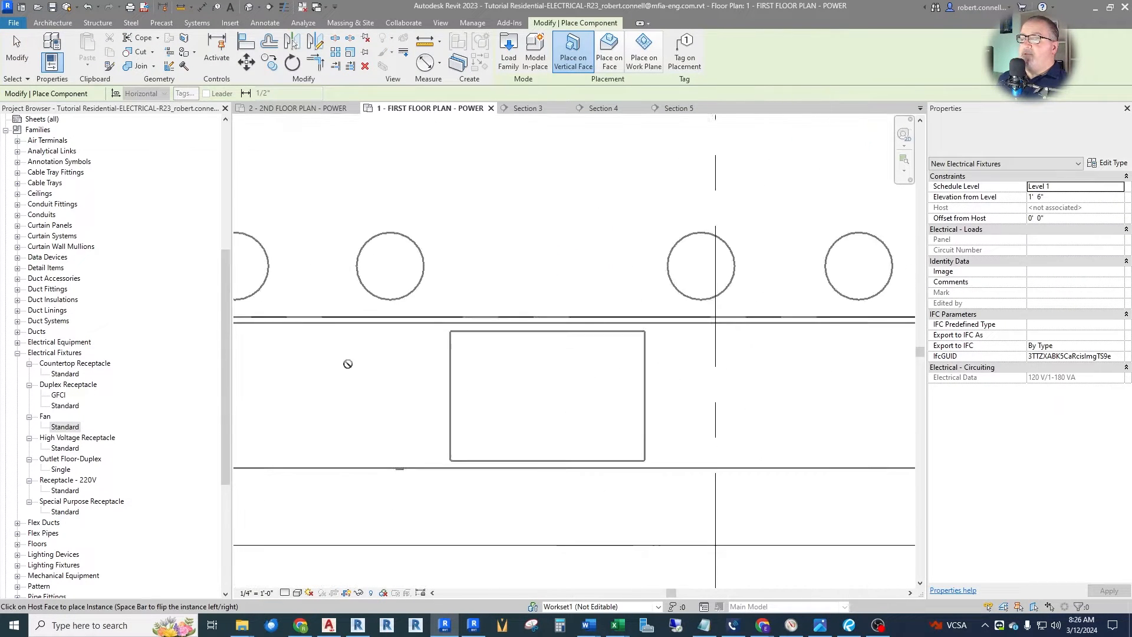
{"action": "scroll", "coordinate": [354, 330], "scroll_direction": "up", "scroll_amount": 4}
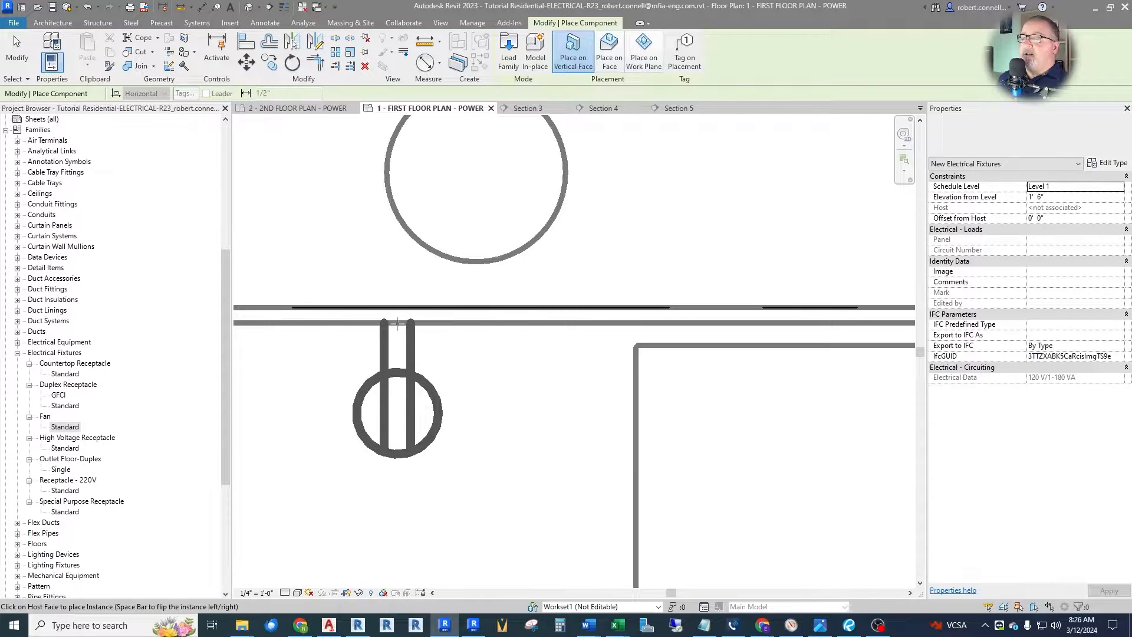
{"action": "scroll", "coordinate": [448, 312], "scroll_direction": "down", "scroll_amount": 2}
{"action": "scroll", "coordinate": [407, 312], "scroll_direction": "up", "scroll_amount": 2}
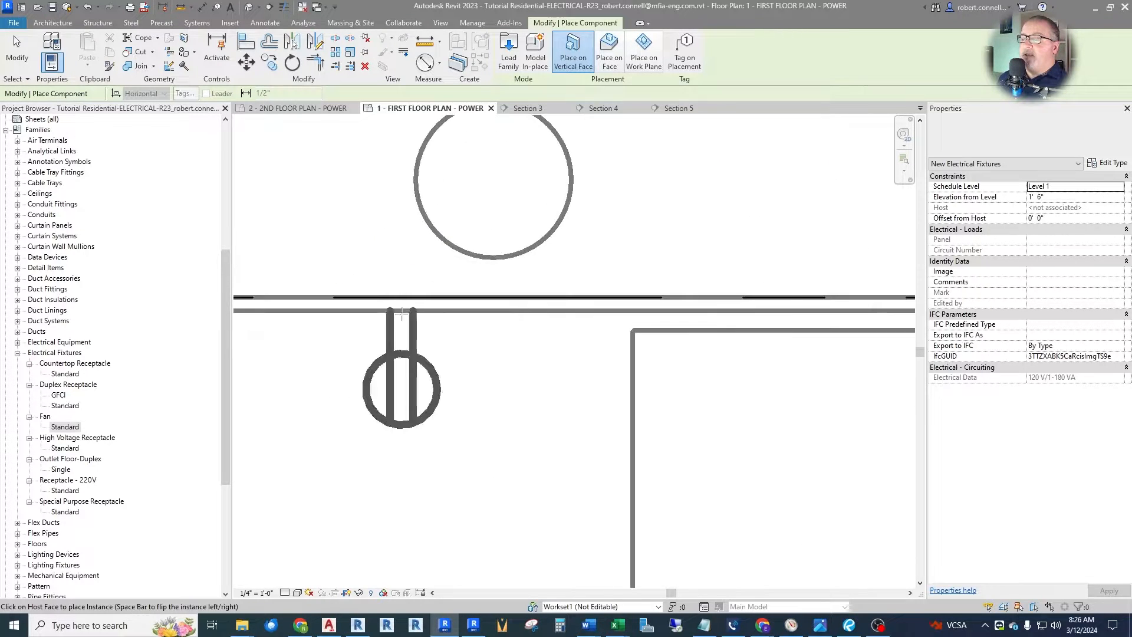
{"action": "scroll", "coordinate": [413, 312], "scroll_direction": "down", "scroll_amount": 5}
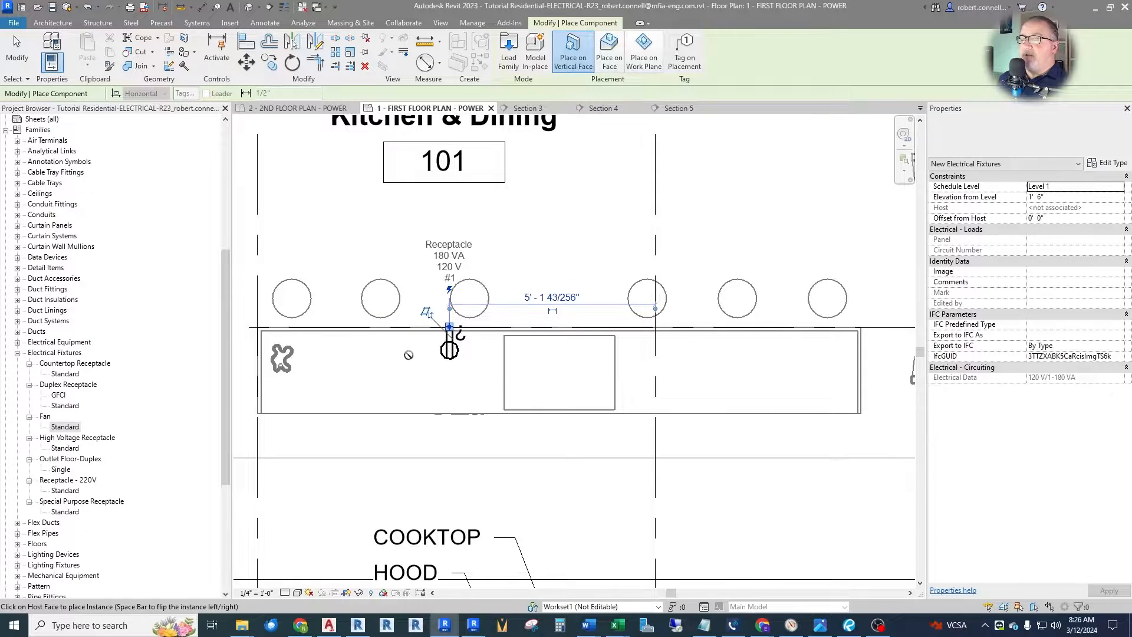
{"action": "scroll", "coordinate": [449, 326], "scroll_direction": "up", "scroll_amount": 2}
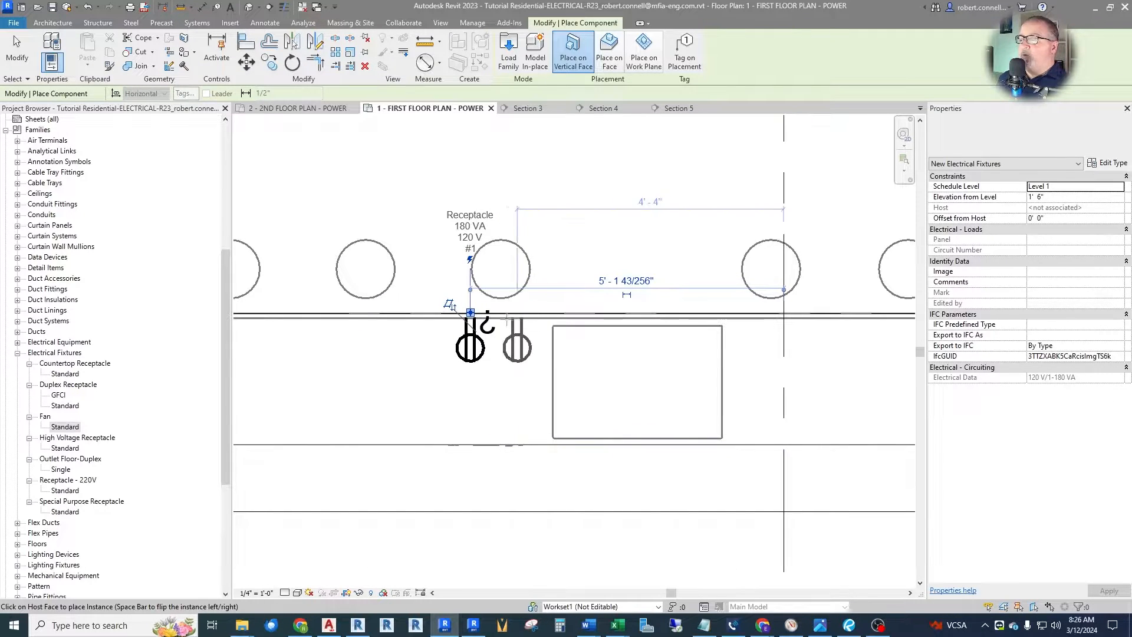
{"action": "scroll", "coordinate": [510, 321], "scroll_direction": "down", "scroll_amount": 2}
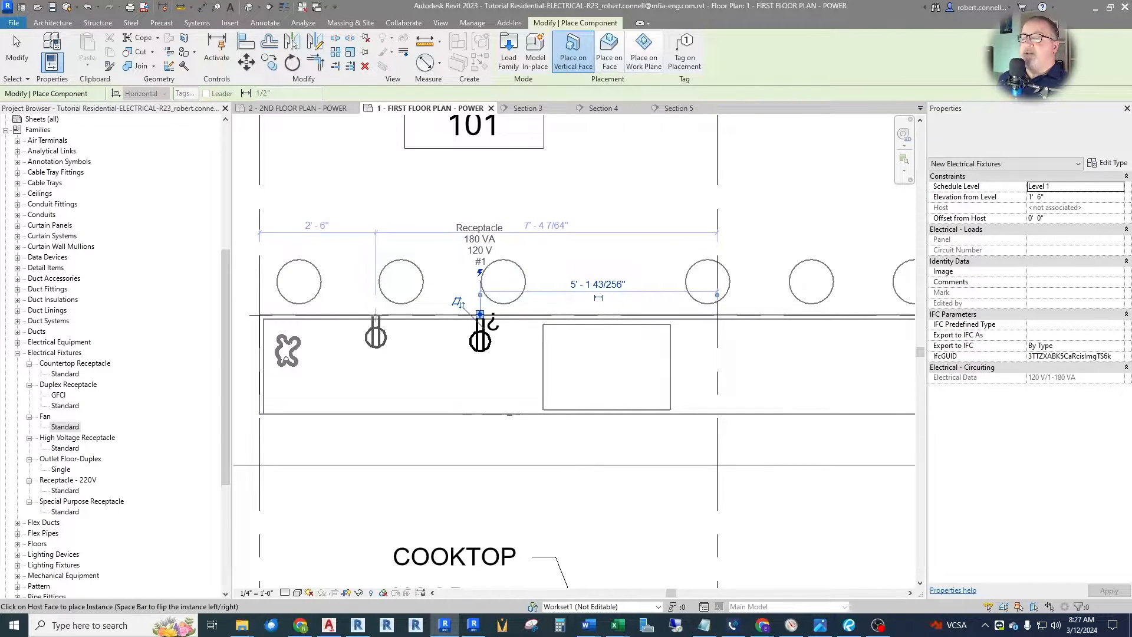
Duplicate the type of the new island duplex receptacle and name the new type Dishwasher.
{"action": "key", "text": "Escape"}
{"action": "scroll", "coordinate": [428, 354], "scroll_direction": "down", "scroll_amount": 1}
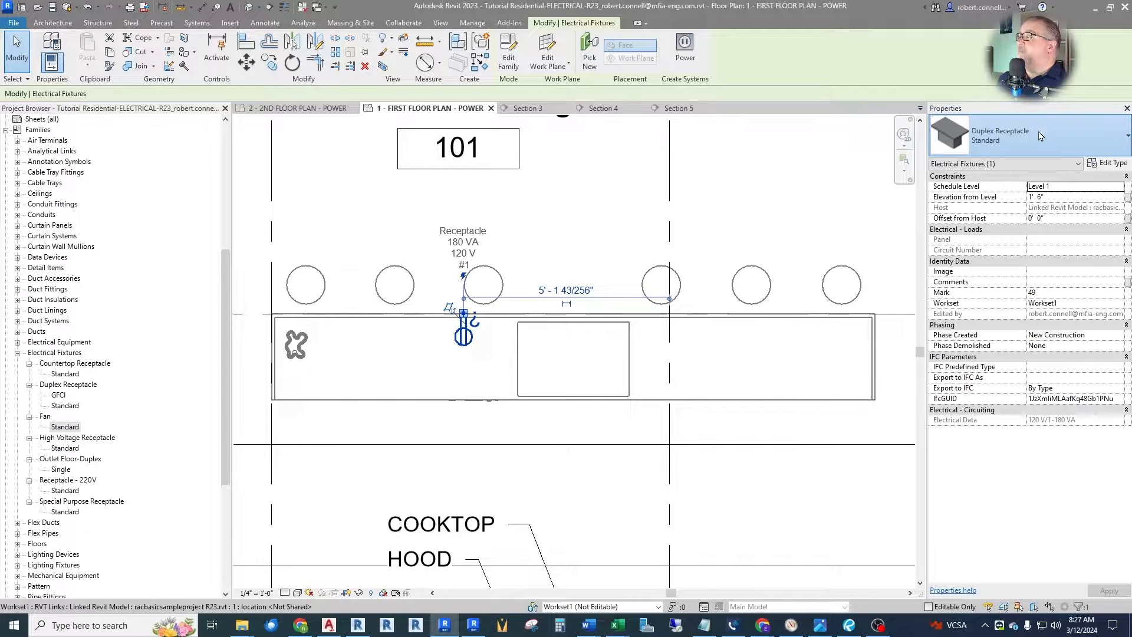
{"action": "left_click", "coordinate": [1002, 137]}
{"action": "scroll", "coordinate": [973, 207], "scroll_direction": "up", "scroll_amount": 2}
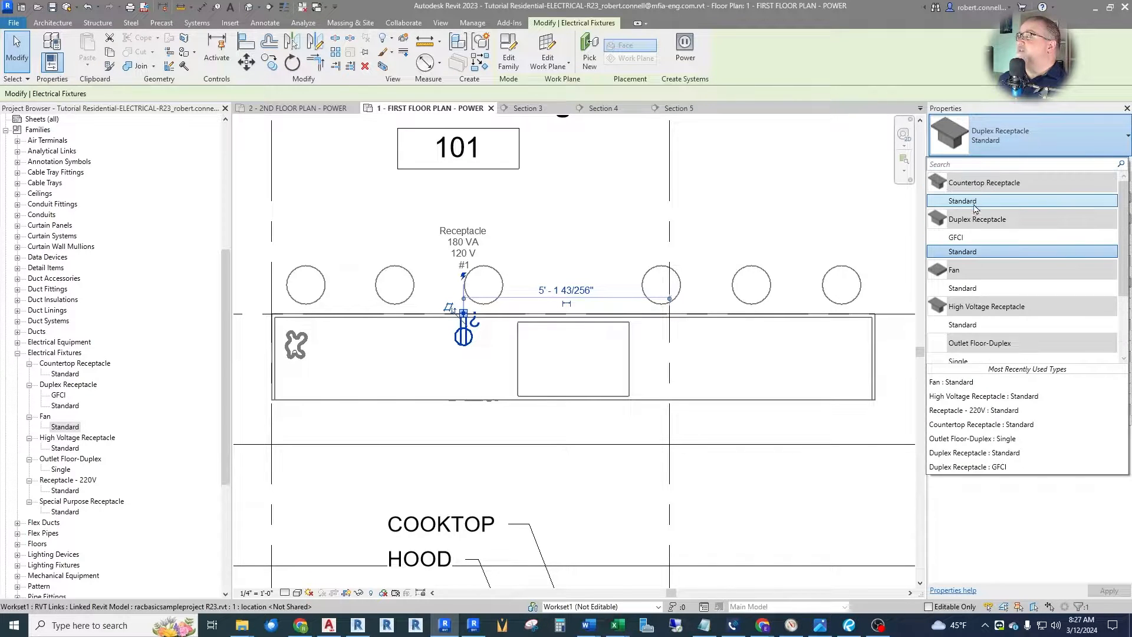
{"action": "left_click", "coordinate": [1052, 141]}
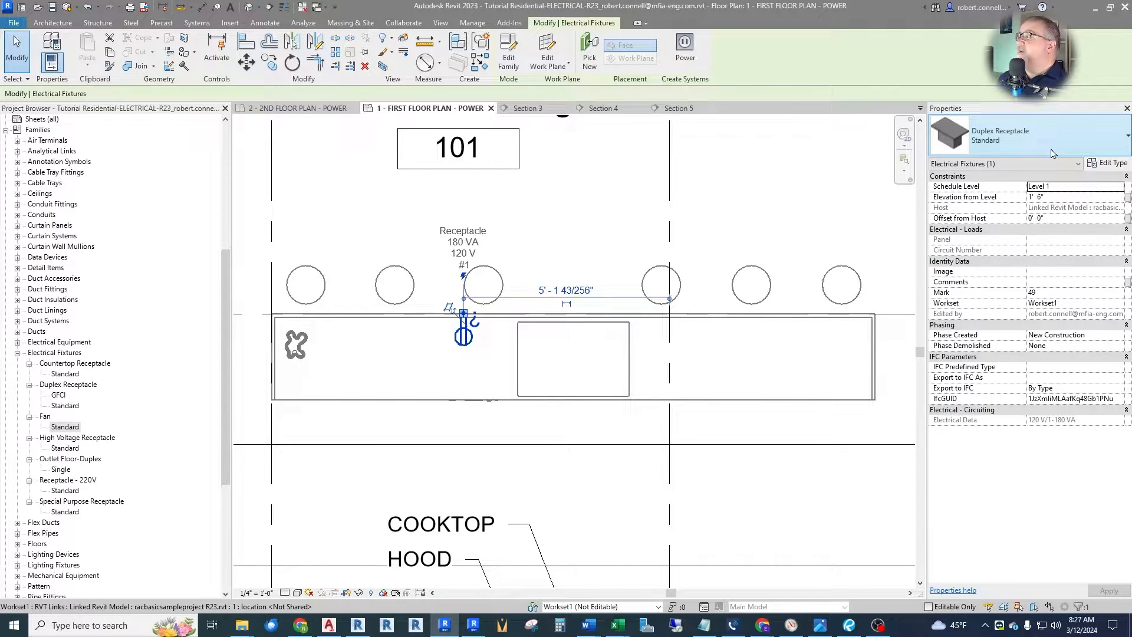
{"action": "left_click", "coordinate": [1108, 164]}
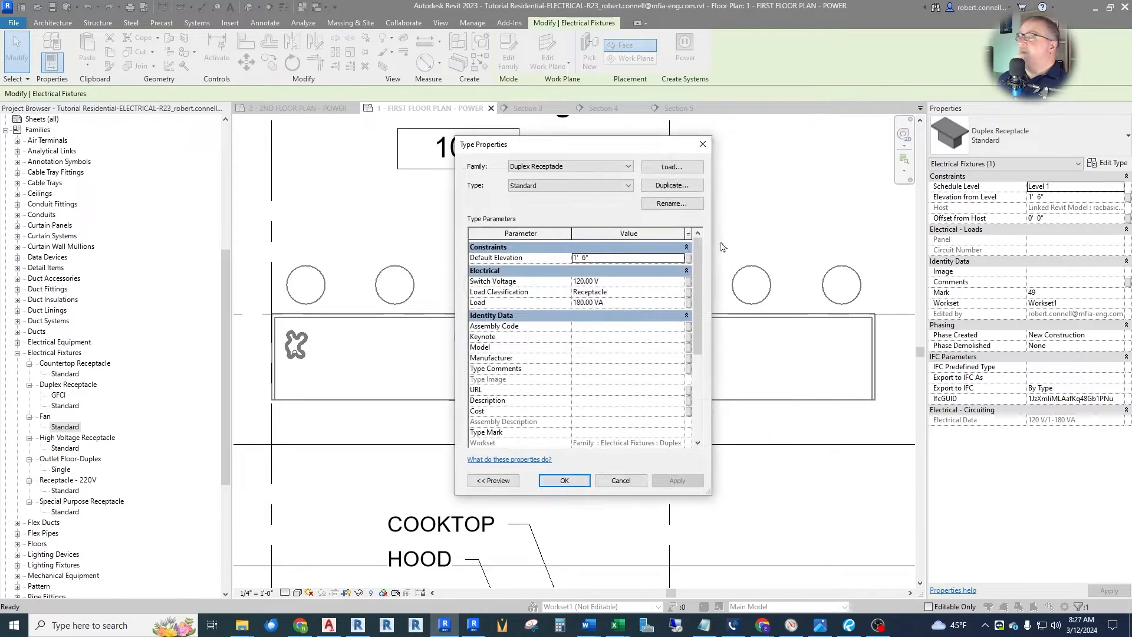
{"action": "left_click", "coordinate": [671, 185]}
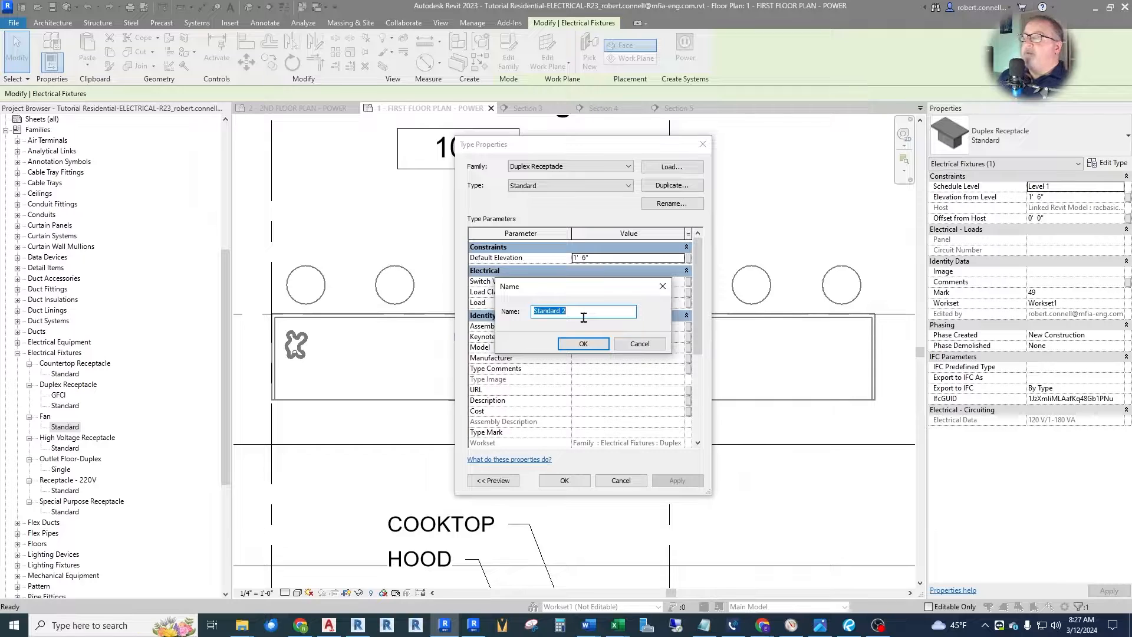
{"action": "type", "text": "Di"}
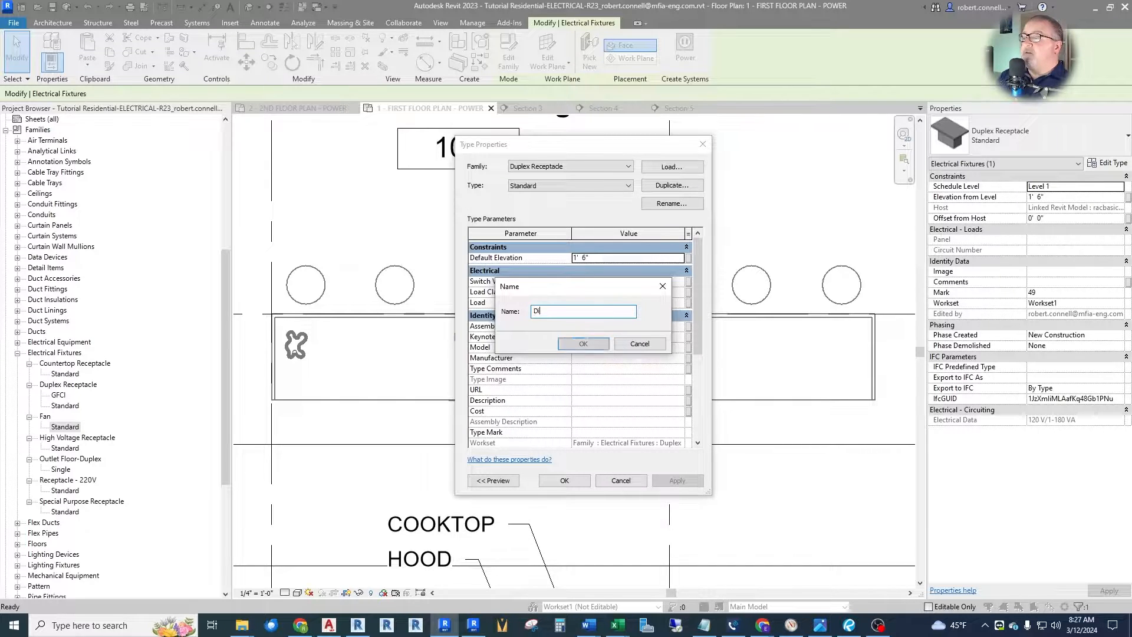
{"action": "type", "text": "shwasher"}
{"action": "key", "text": "Return"}
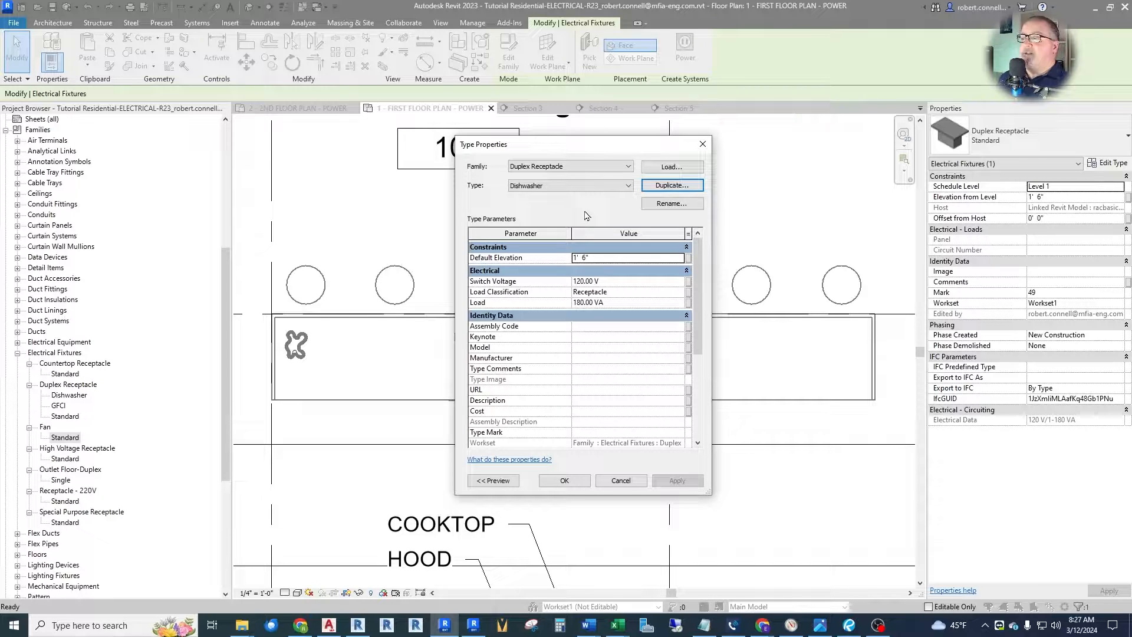
Set the Dishwasher receptacle type's load to 500 VA and its load classification to Equipment.
{"action": "left_click", "coordinate": [620, 303]}
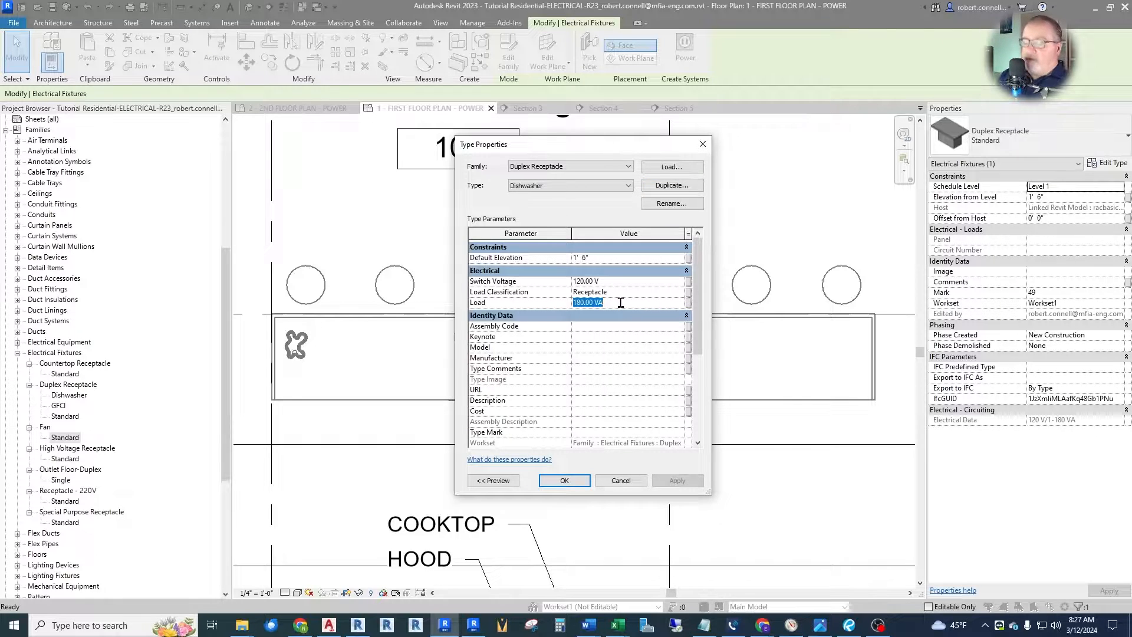
{"action": "type", "text": "500"}
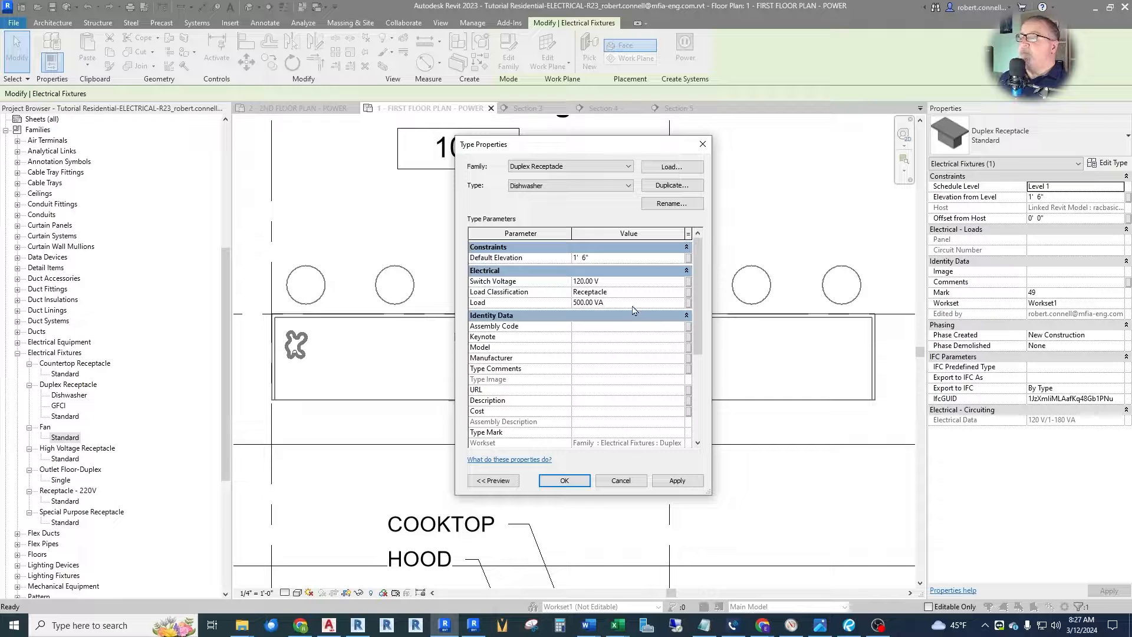
{"action": "left_click", "coordinate": [621, 291]}
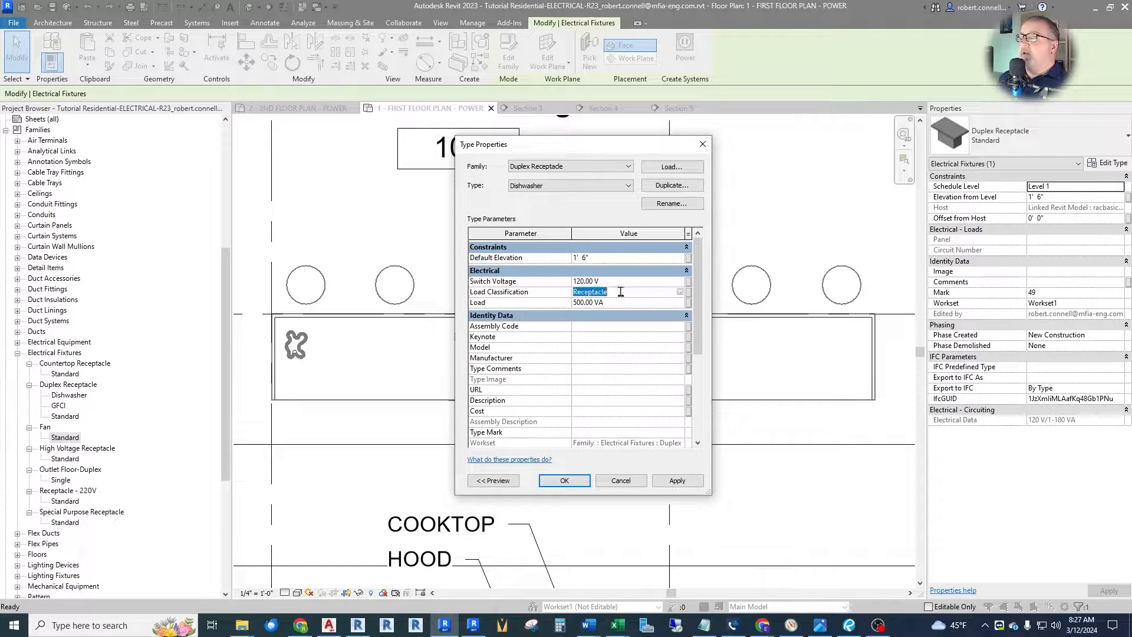
{"action": "left_click", "coordinate": [679, 293]}
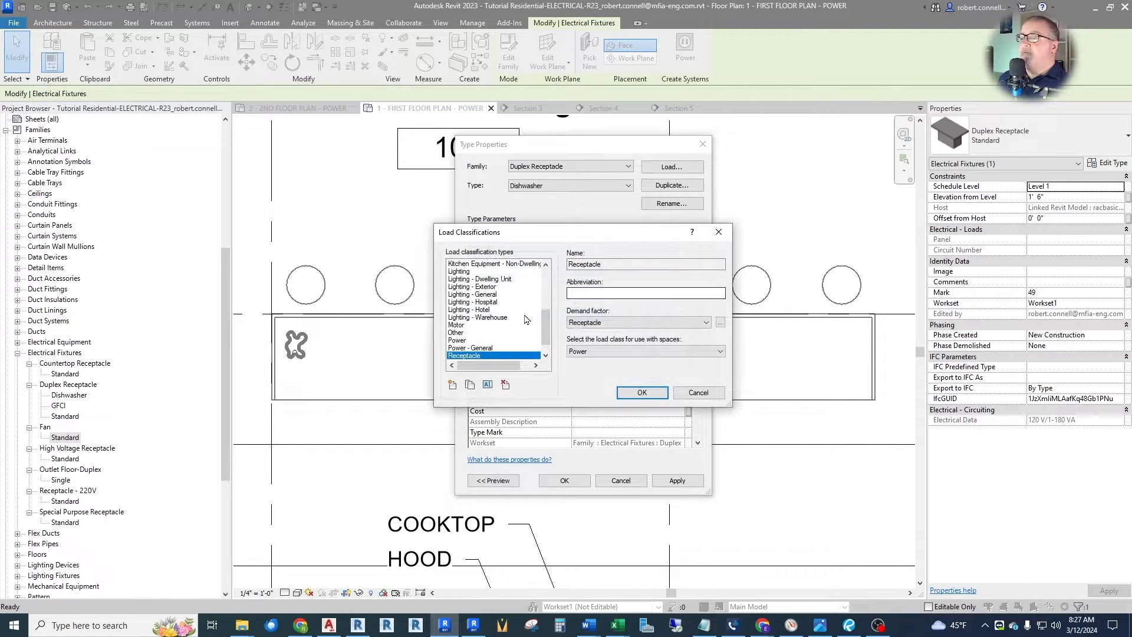
{"action": "left_click_drag", "start_coordinate": [545, 328], "coordinate": [557, 278]}
{"action": "left_click", "coordinate": [465, 317]}
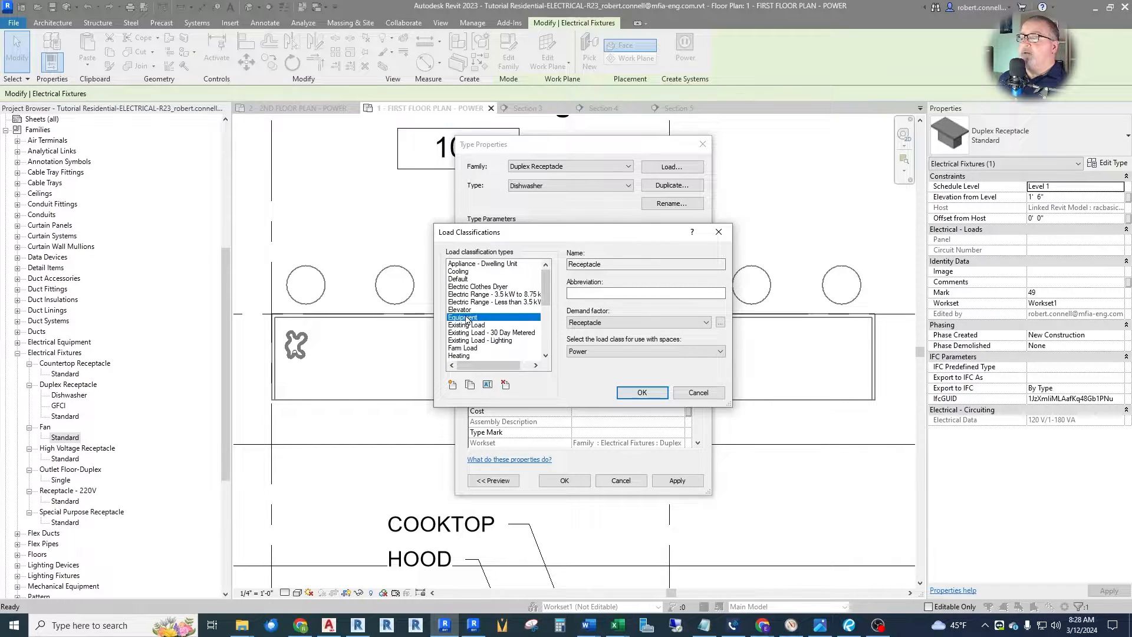
{"action": "left_click", "coordinate": [719, 324]}
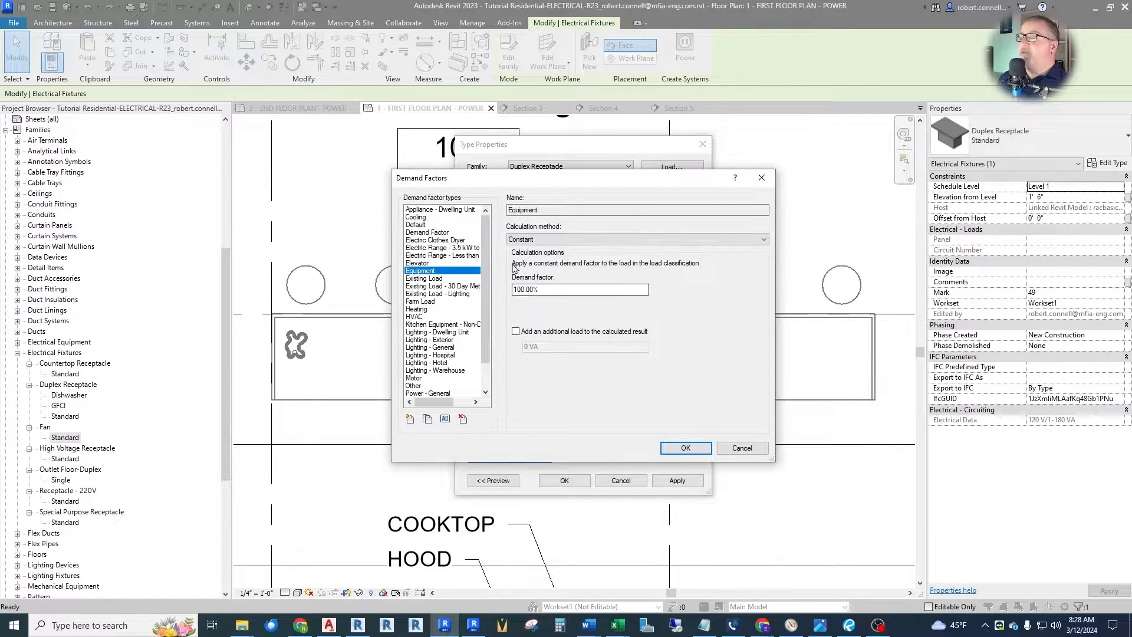
{"action": "left_click", "coordinate": [686, 448]}
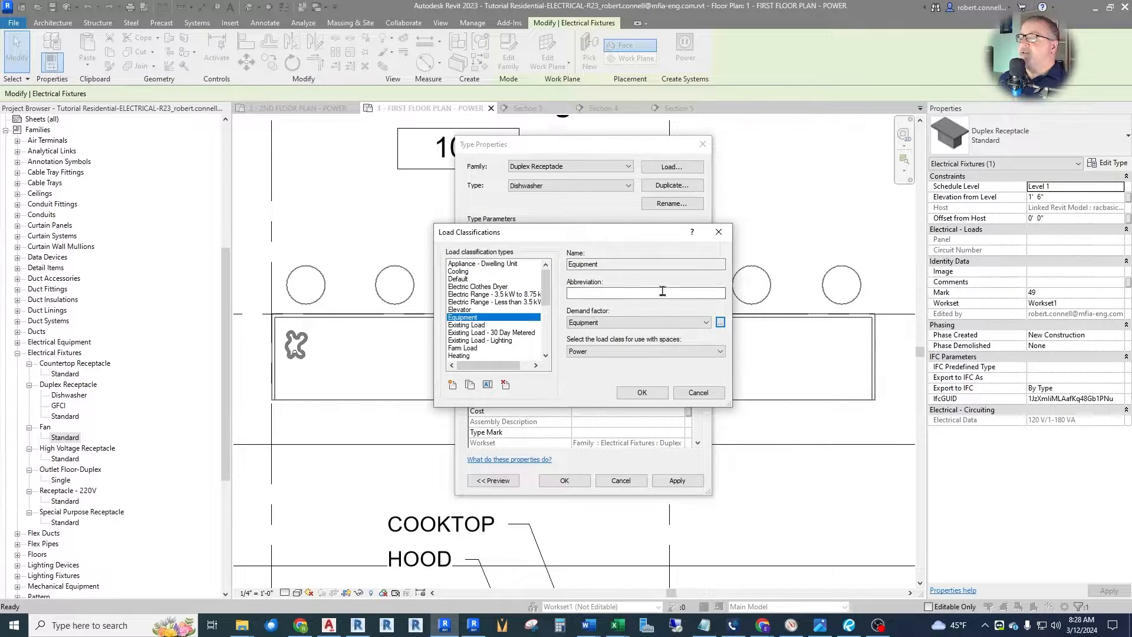
{"action": "left_click", "coordinate": [642, 392]}
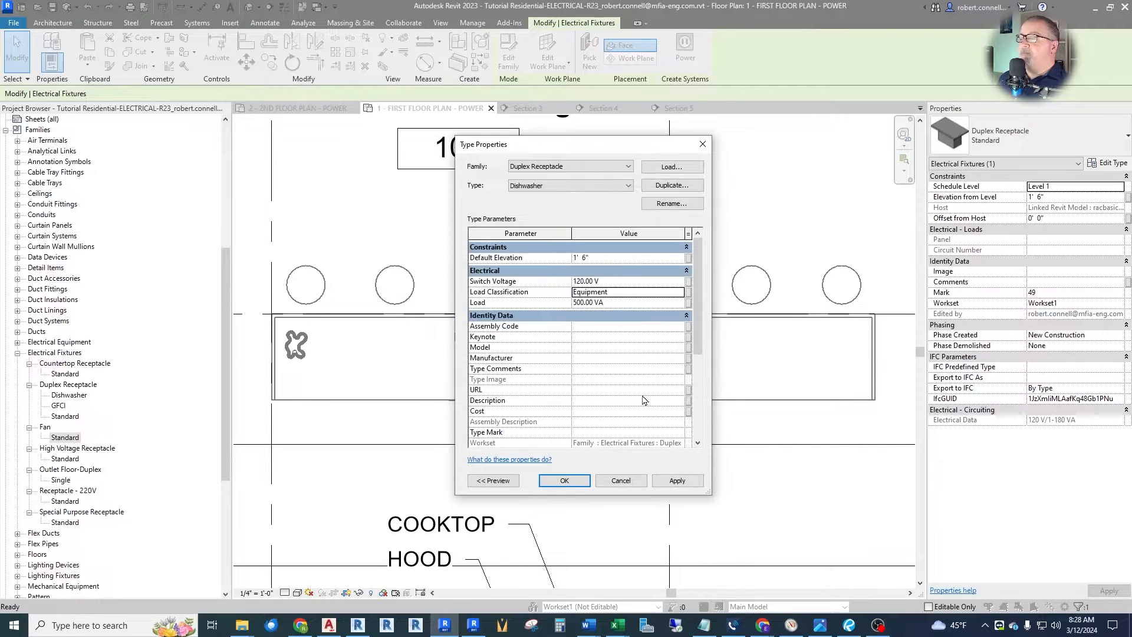
{"action": "left_click", "coordinate": [567, 480]}
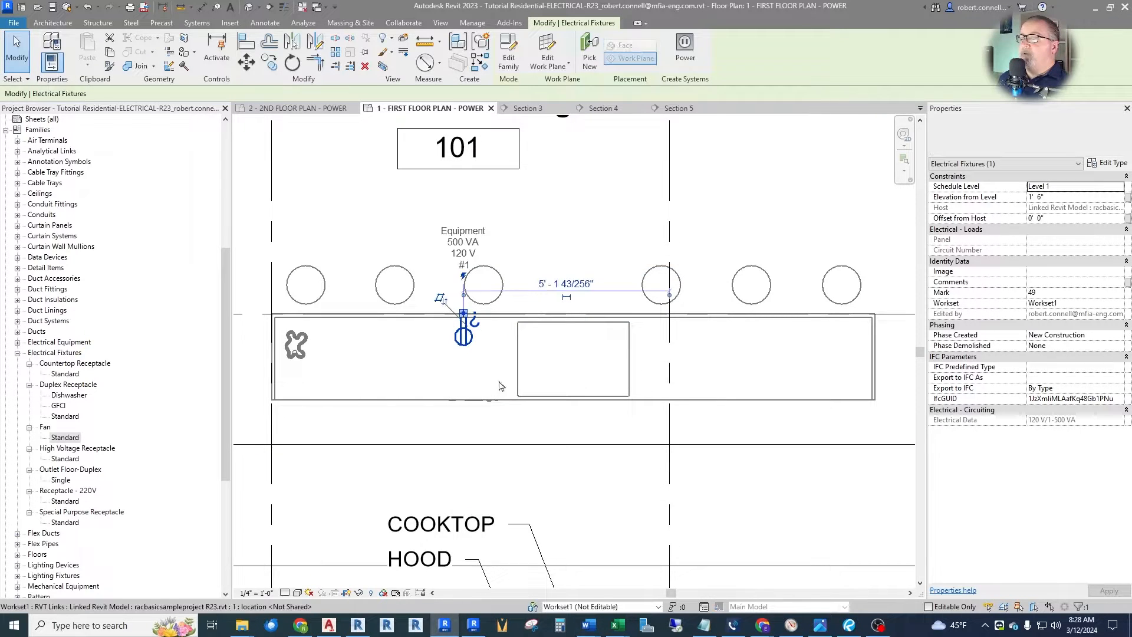
Examine the dishwasher receptacle's electrical data and its position on the kitchen island.
{"action": "left_click", "coordinate": [412, 364]}
{"action": "scroll", "coordinate": [408, 366], "scroll_direction": "up", "scroll_amount": 1}
{"action": "scroll", "coordinate": [408, 365], "scroll_direction": "up", "scroll_amount": 1}
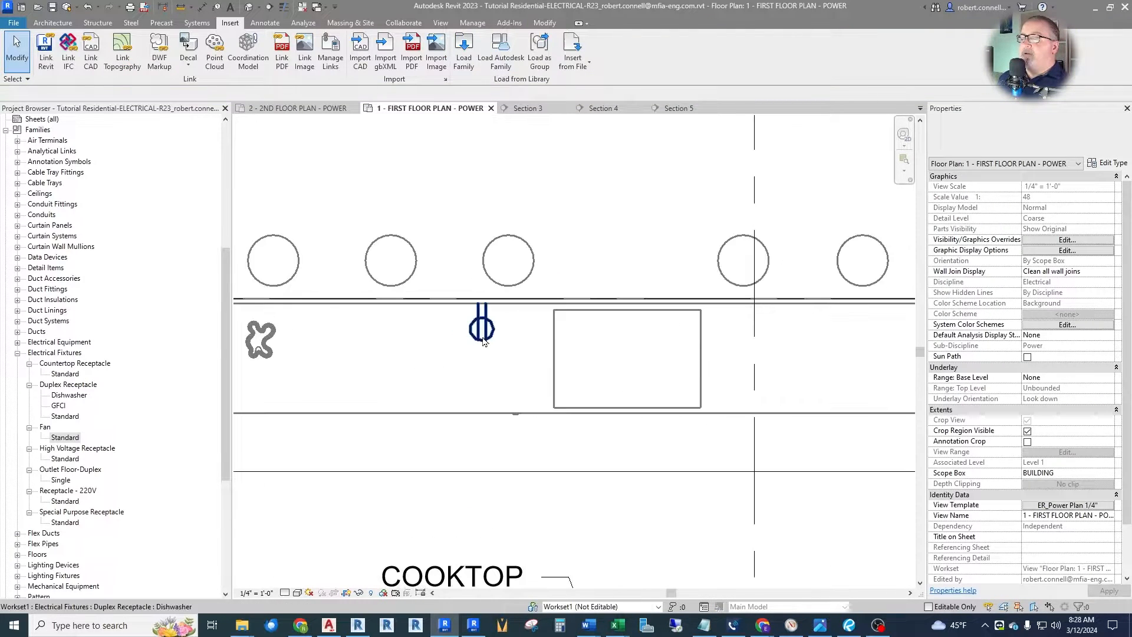
{"action": "left_click", "coordinate": [482, 339]}
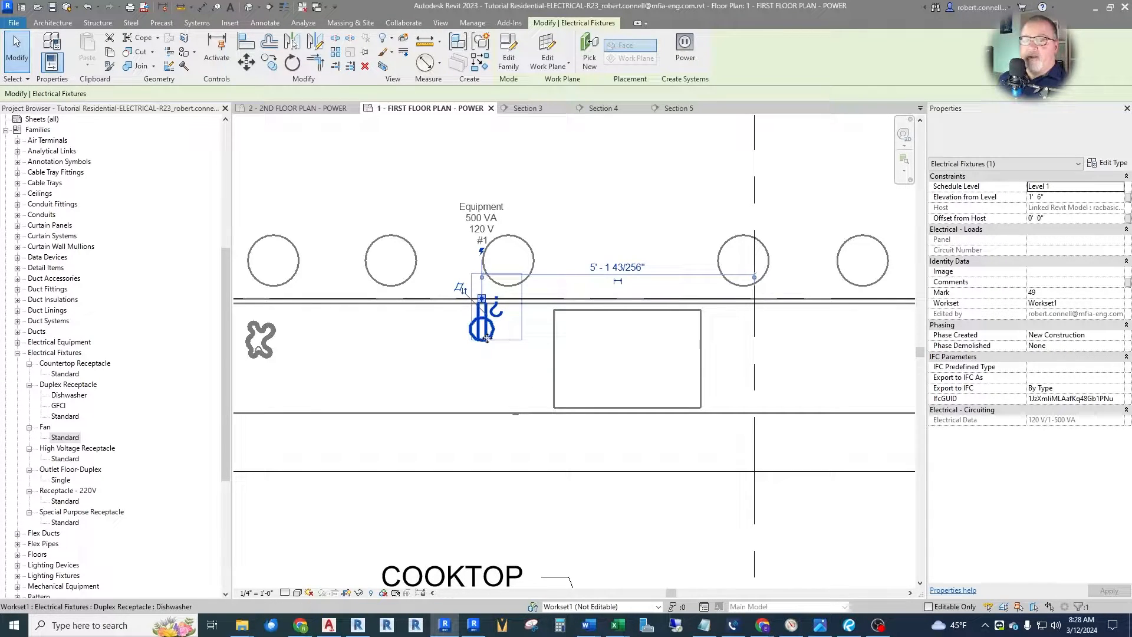
{"action": "scroll", "coordinate": [476, 329], "scroll_direction": "down", "scroll_amount": 2}
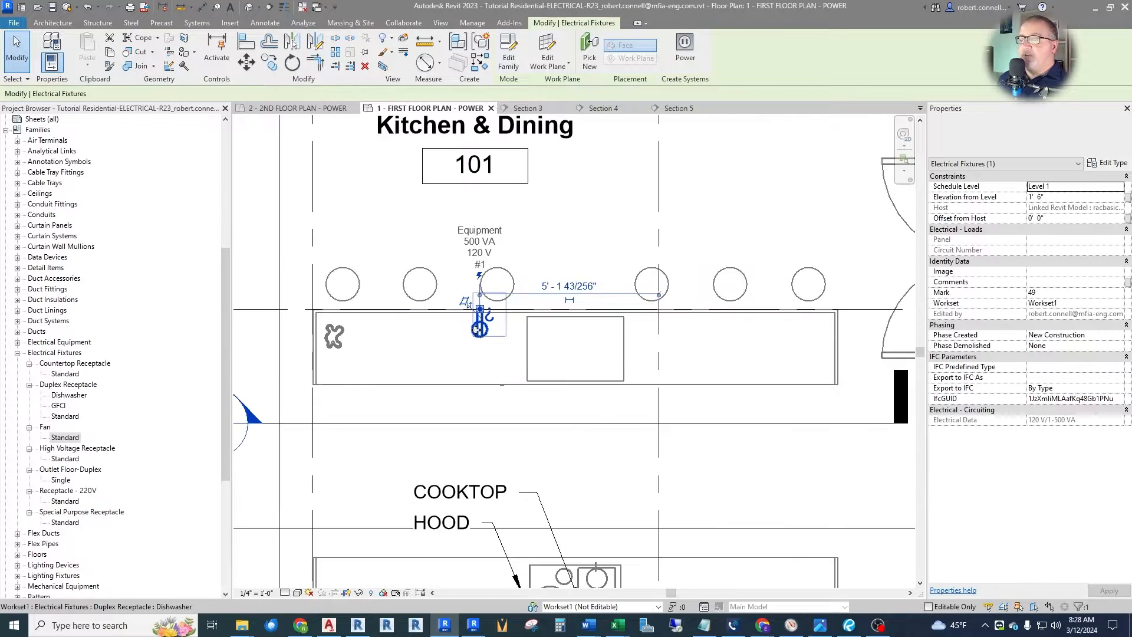
{"action": "key", "text": "Escape"}
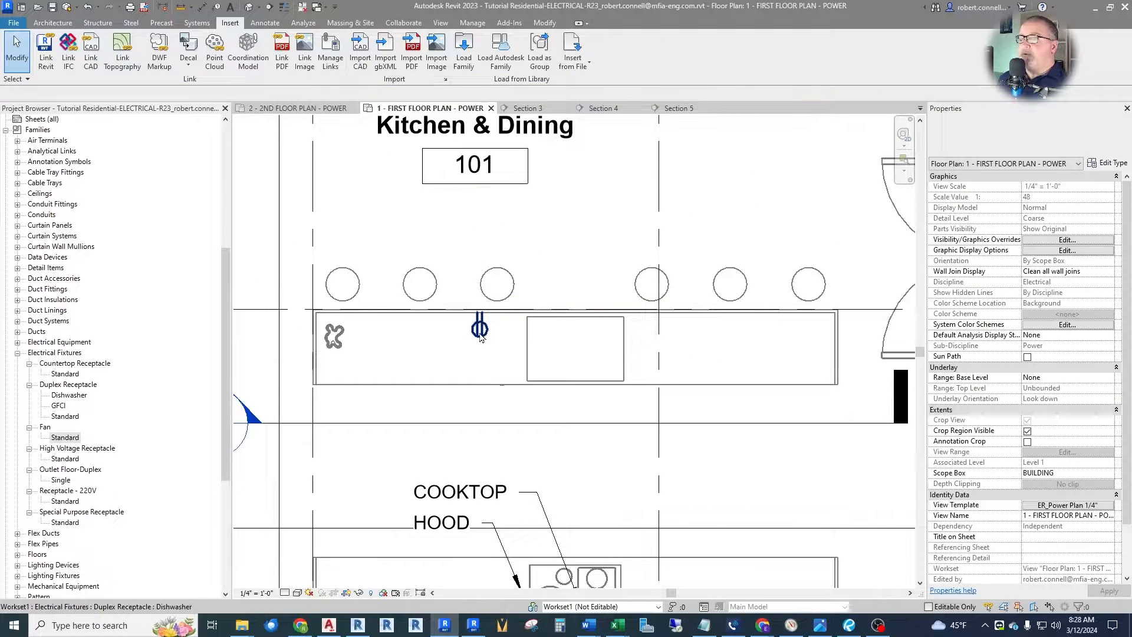
{"action": "scroll", "coordinate": [446, 380], "scroll_direction": "down", "scroll_amount": 2}
{"action": "scroll", "coordinate": [432, 378], "scroll_direction": "up", "scroll_amount": 2}
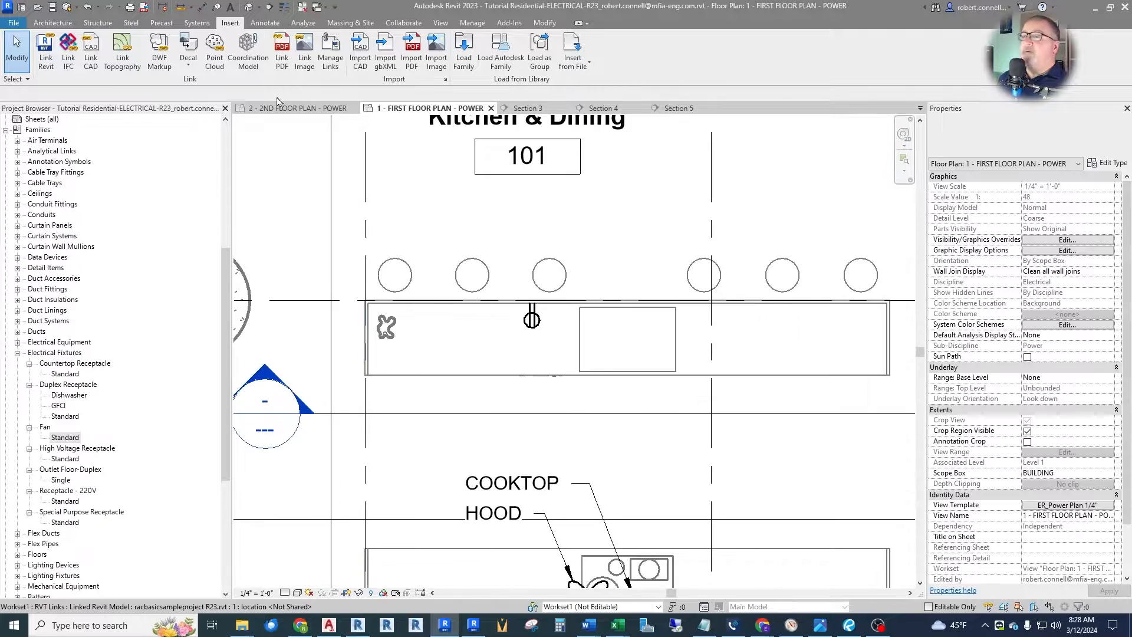
{"action": "key", "text": "t"}
{"action": "key", "text": "g"}
{"action": "scroll", "coordinate": [453, 350], "scroll_direction": "down", "scroll_amount": 1}
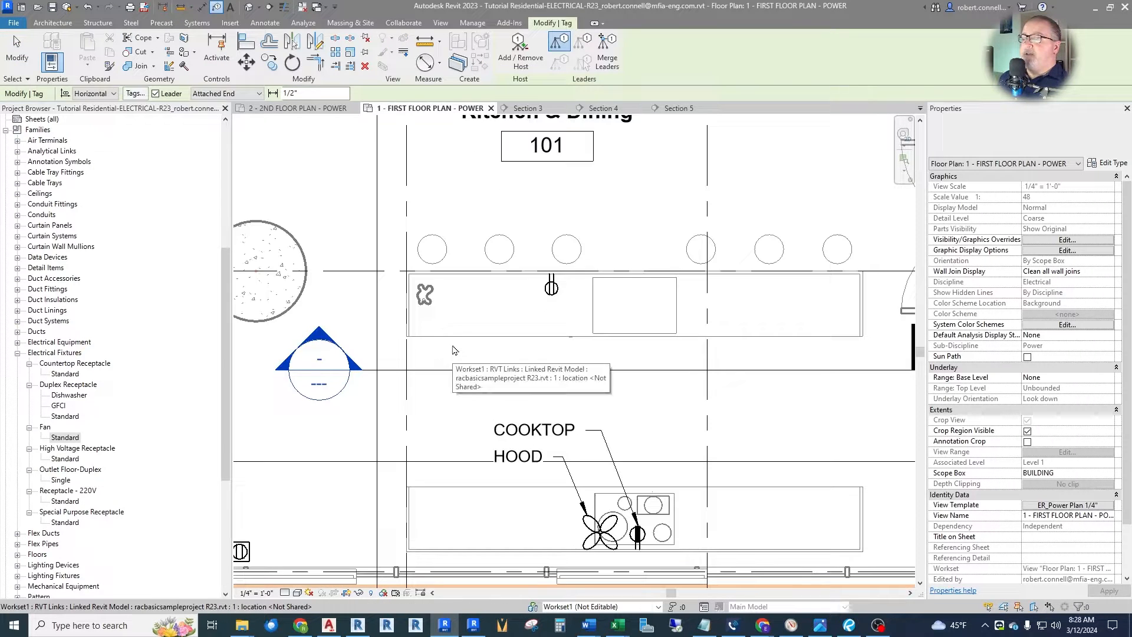
{"action": "key", "text": "Escape"}
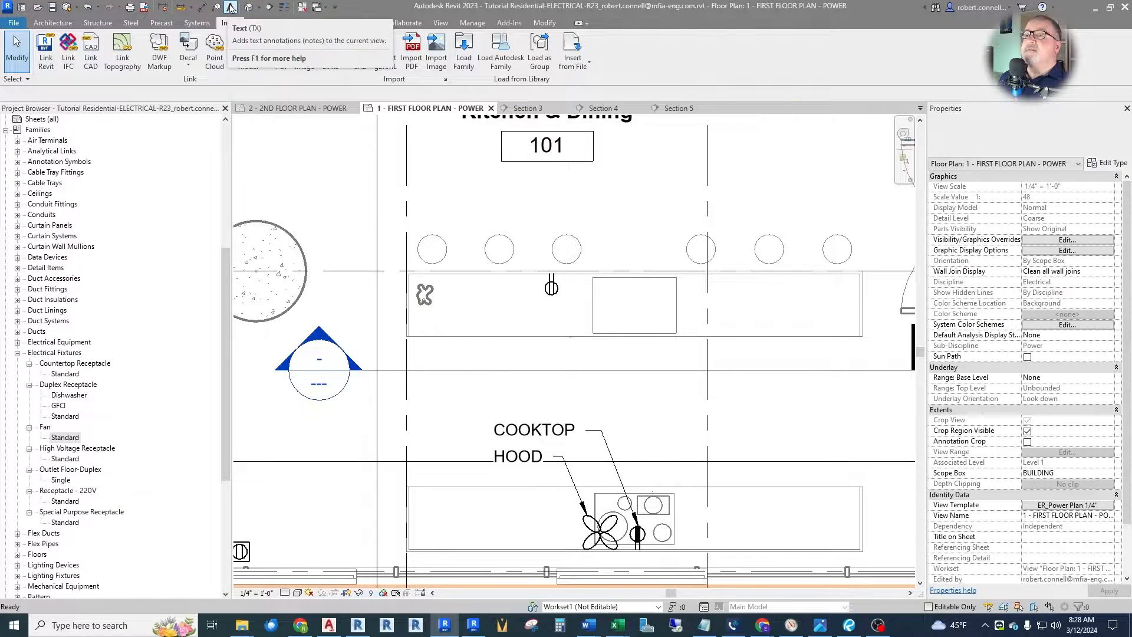
Add a text note reading DISHWASHER just below the kitchen island.
{"action": "left_click", "coordinate": [231, 7]}
{"action": "left_click", "coordinate": [452, 349]}
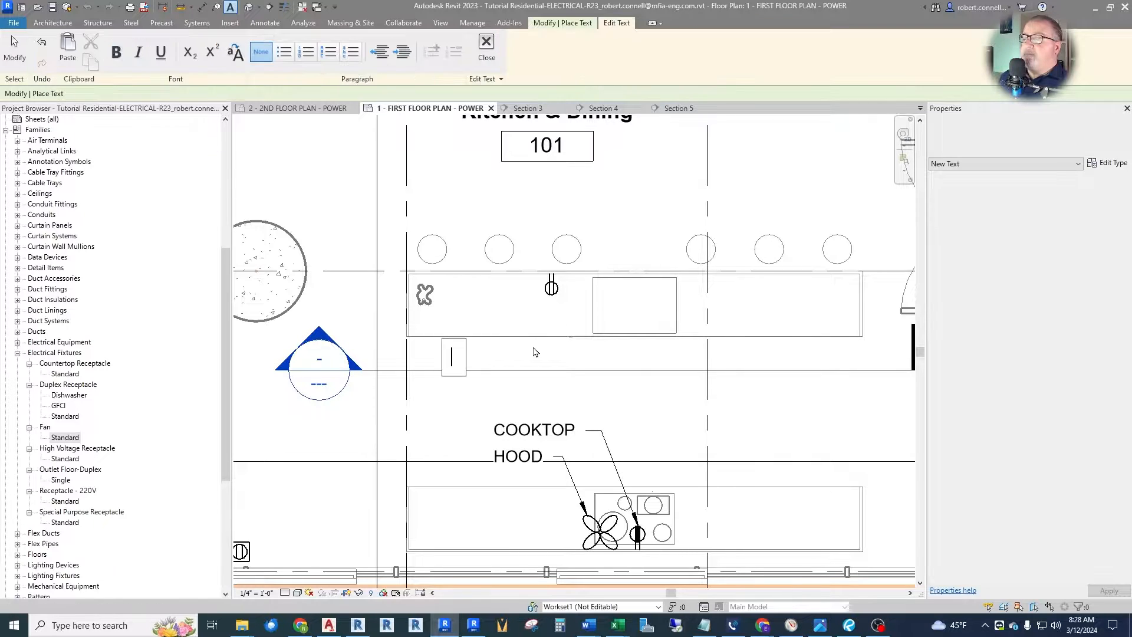
{"action": "type", "text": "DISHWA"}
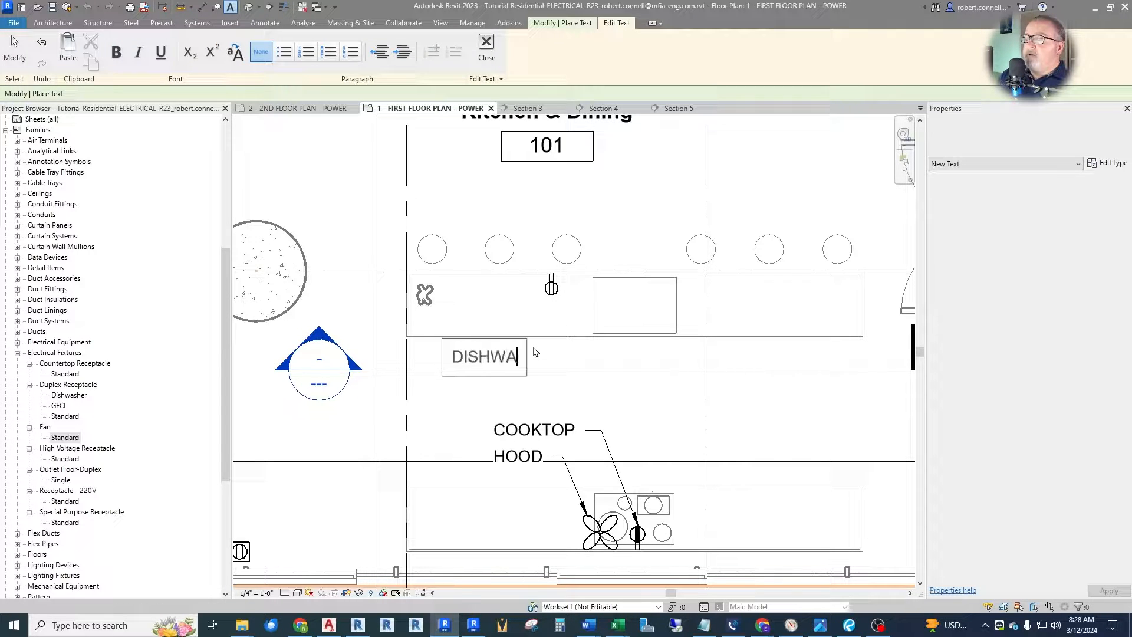
{"action": "type", "text": "SHER"}
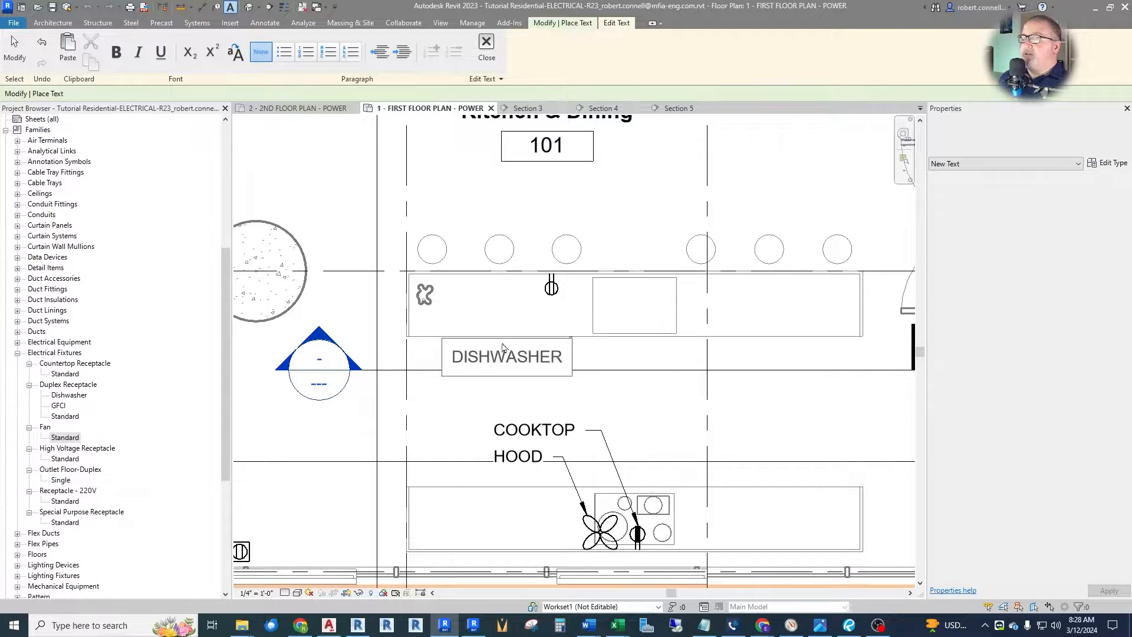
{"action": "left_click", "coordinate": [619, 362]}
Shift the DISHWASHER note toward the island's end and attach a leader pointing to the dishwasher receptacle.
{"action": "left_click_drag", "start_coordinate": [442, 339], "coordinate": [396, 338]}
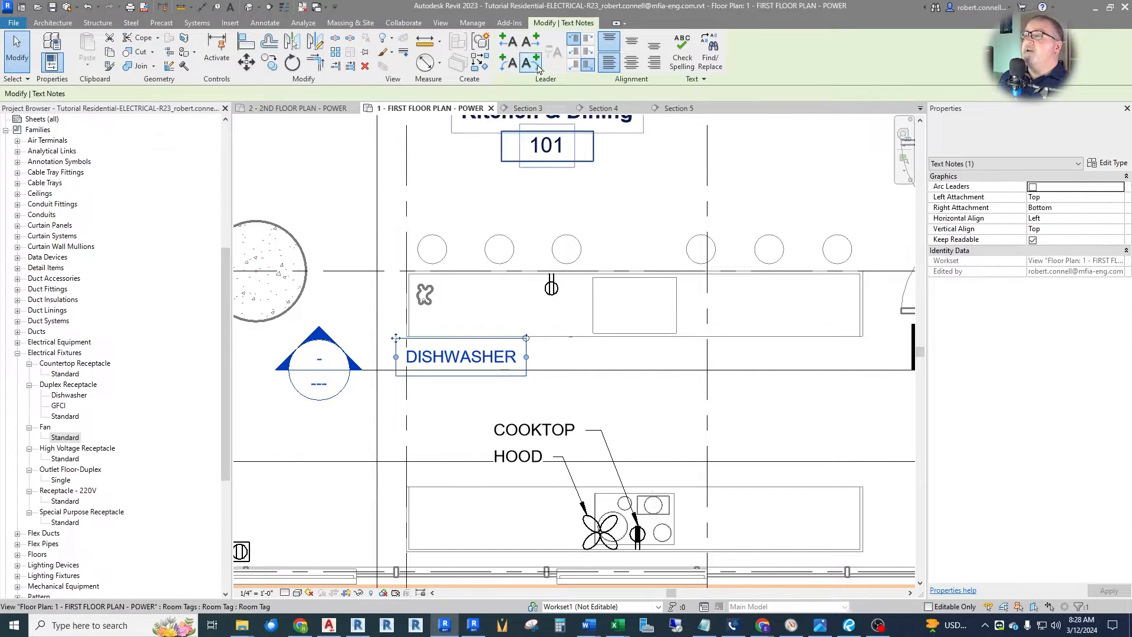
{"action": "left_click_drag", "start_coordinate": [648, 357], "coordinate": [538, 358]}
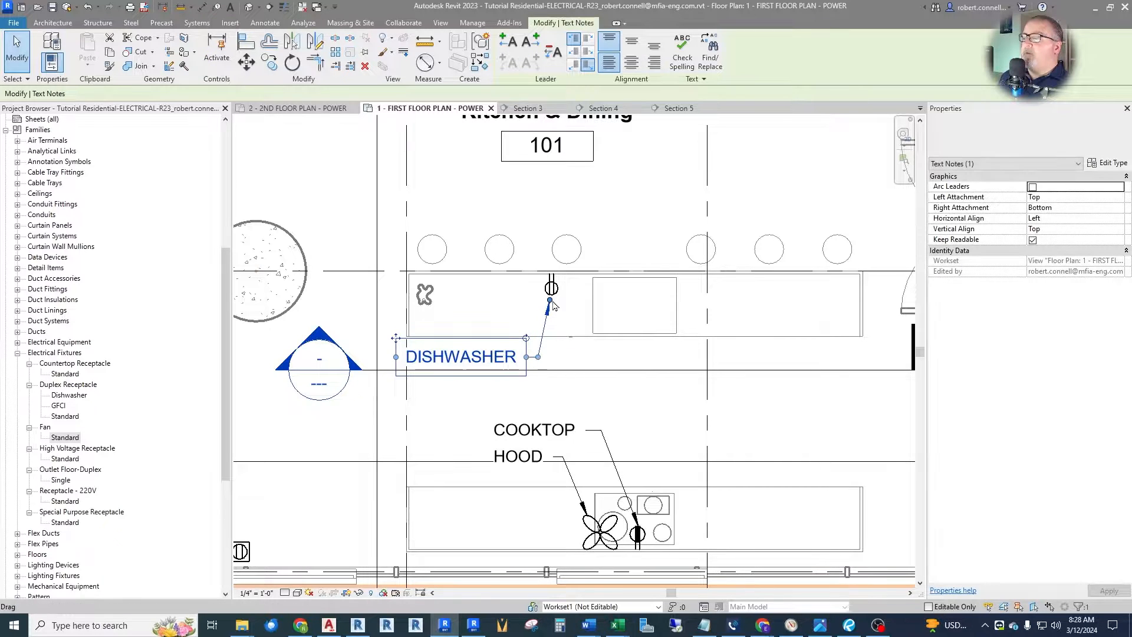
{"action": "left_click_drag", "start_coordinate": [550, 301], "coordinate": [549, 301]}
{"action": "key", "text": "Escape"}
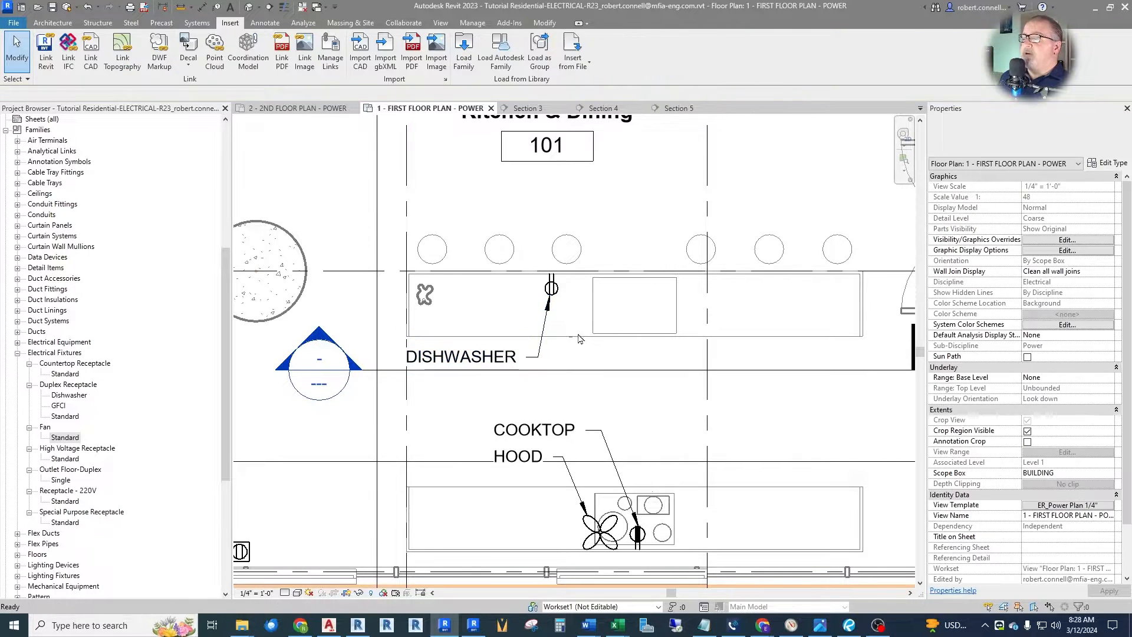
Create a similar Standard duplex receptacle from the one above Bath 103, place it on the island's stool-side vertical face behind the sink, and select it.
{"action": "scroll", "coordinate": [645, 308], "scroll_direction": "down", "scroll_amount": 5}
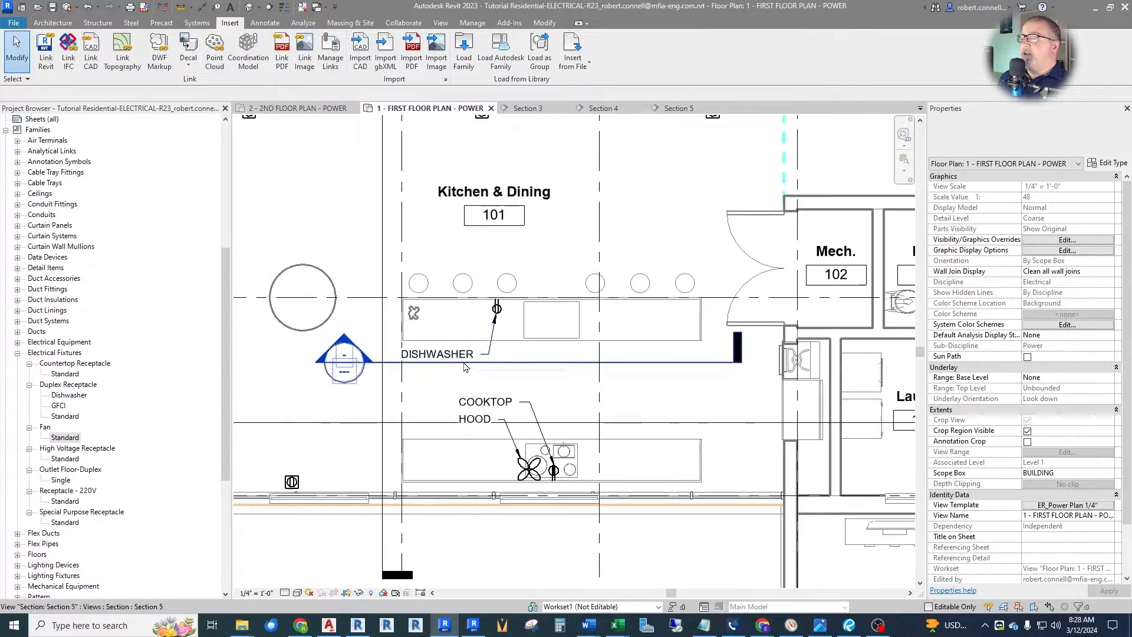
{"action": "scroll", "coordinate": [540, 284], "scroll_direction": "down", "scroll_amount": 3}
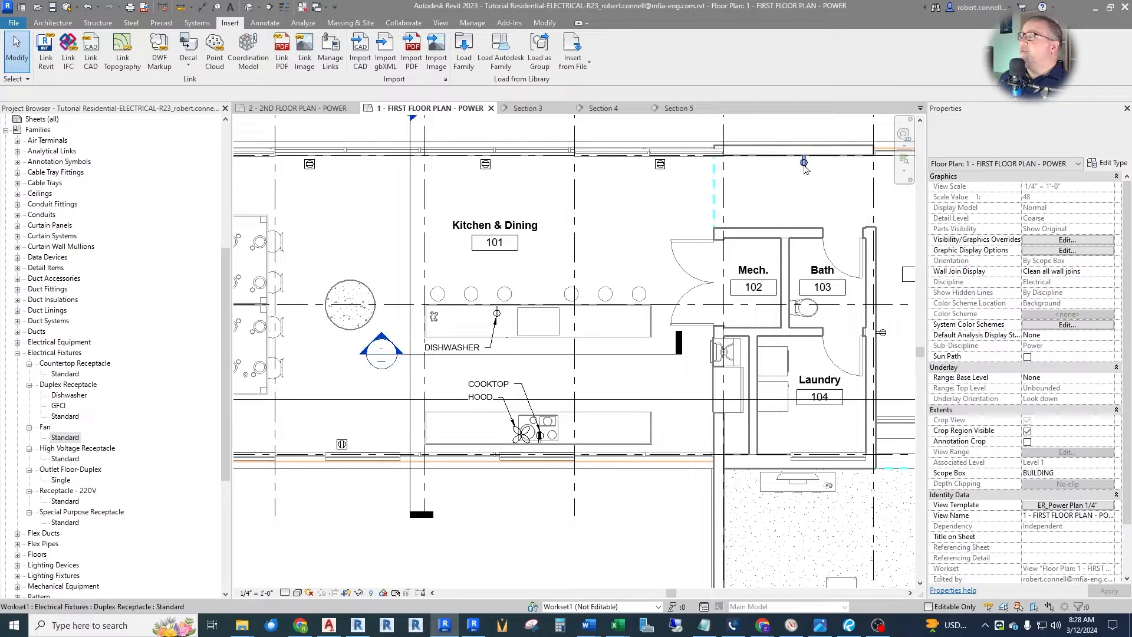
{"action": "left_click", "coordinate": [804, 155]}
{"action": "right_click", "coordinate": [809, 169]}
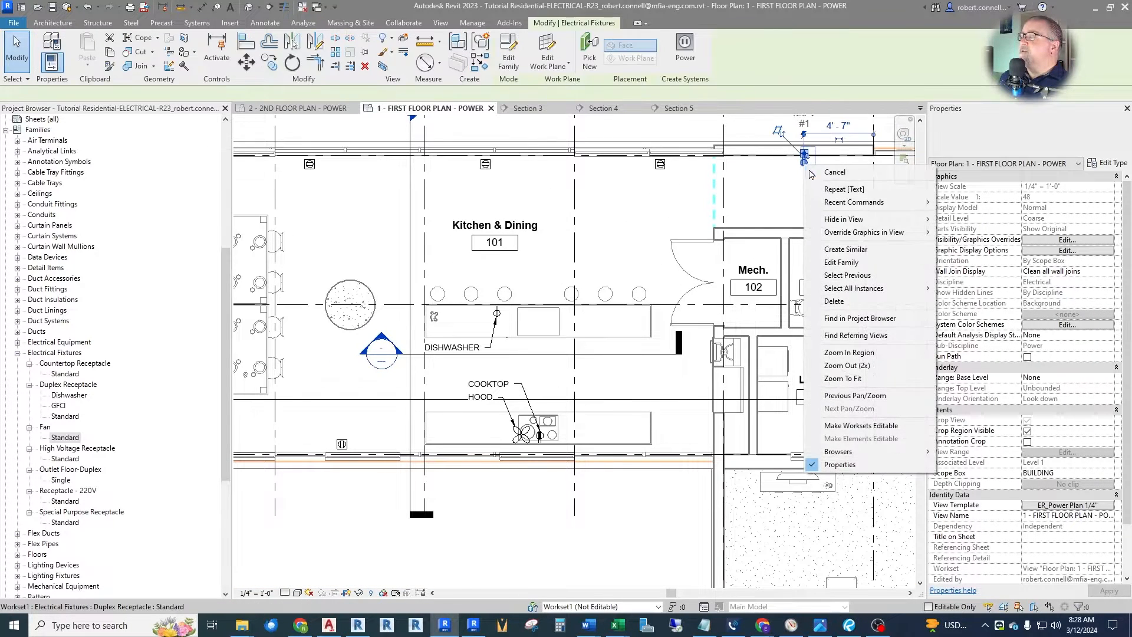
{"action": "left_click", "coordinate": [845, 249]}
{"action": "scroll", "coordinate": [535, 311], "scroll_direction": "up", "scroll_amount": 5}
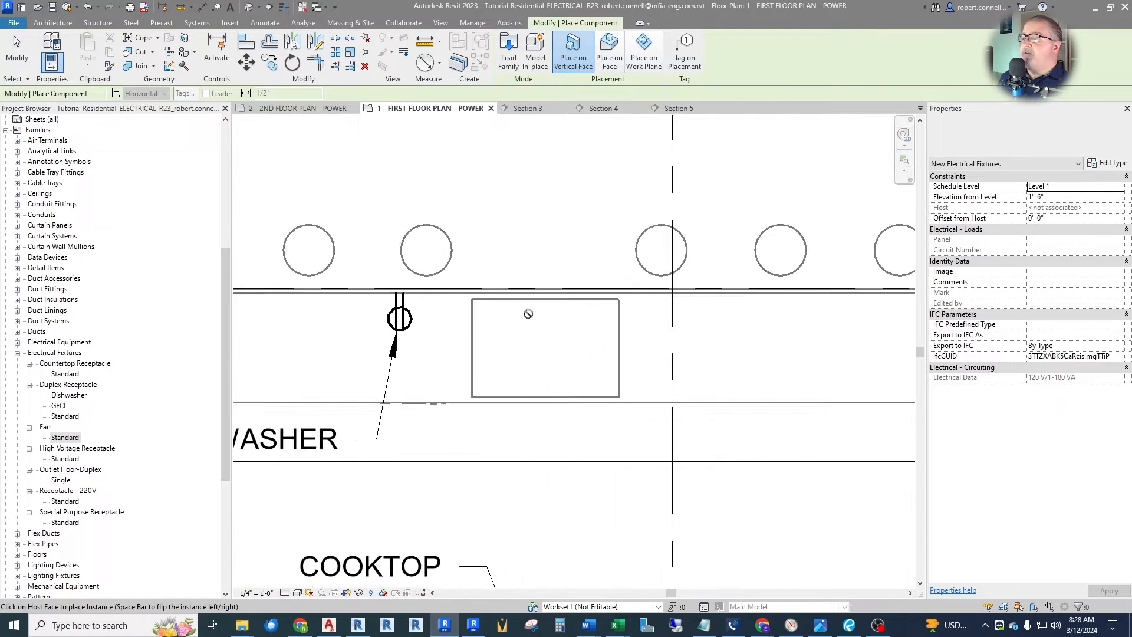
{"action": "left_click", "coordinate": [511, 295]}
{"action": "key", "text": "Escape"}
{"action": "key", "text": "Escape"}
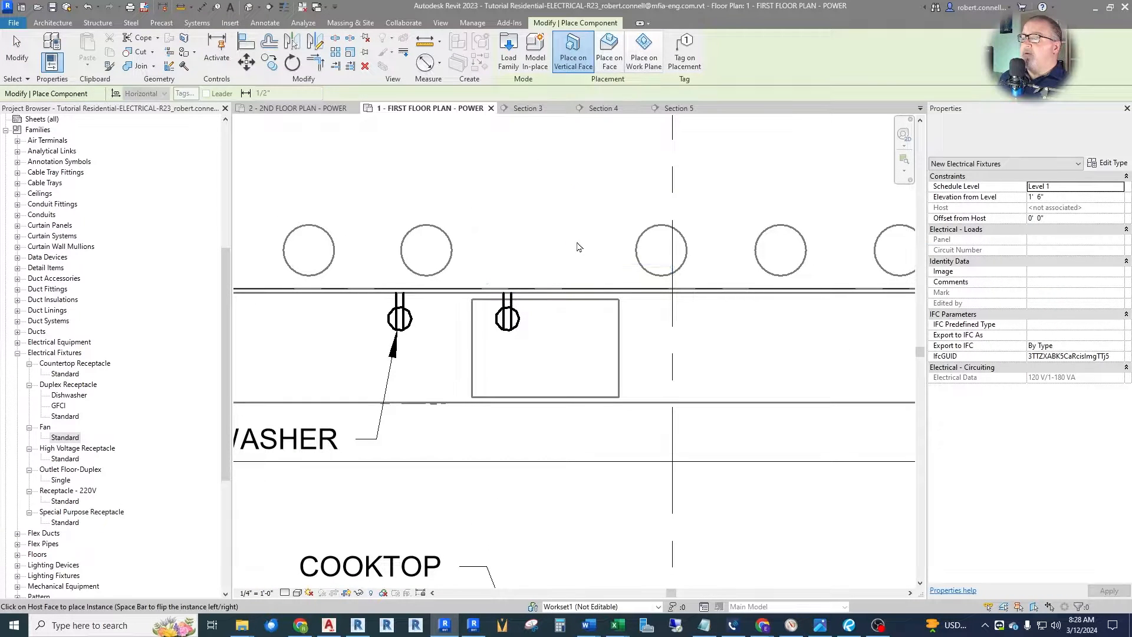
{"action": "scroll", "coordinate": [567, 262], "scroll_direction": "down", "scroll_amount": 2}
{"action": "left_click", "coordinate": [532, 290]}
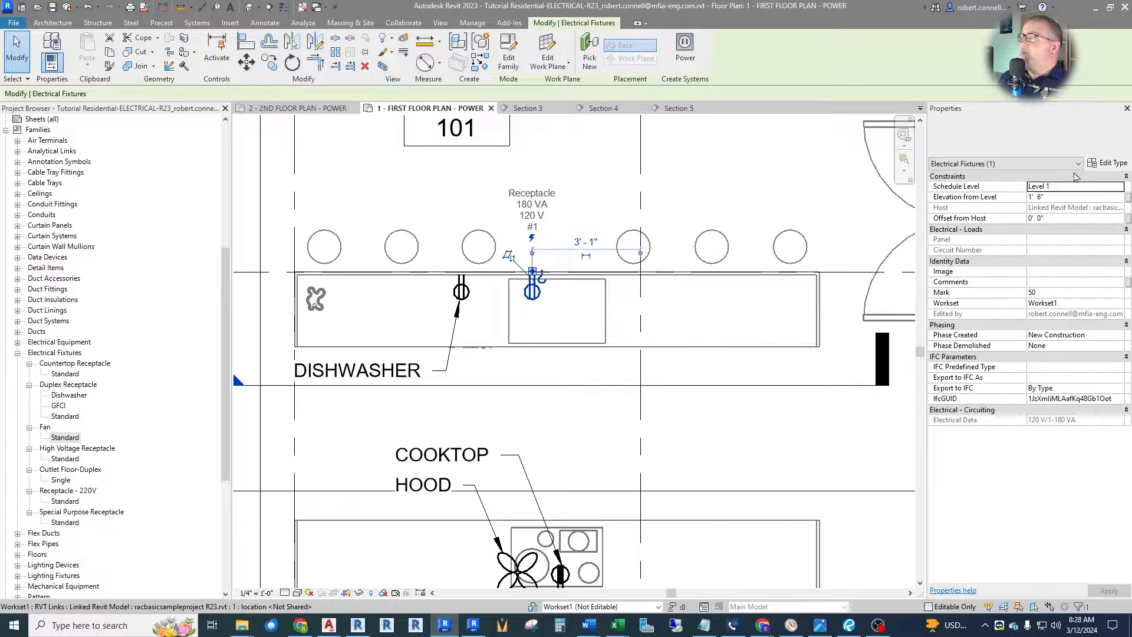
Duplicate the sink-side receptacle's Standard type as Disposal and set its load to 800 VA.
{"action": "left_click", "coordinate": [1121, 166]}
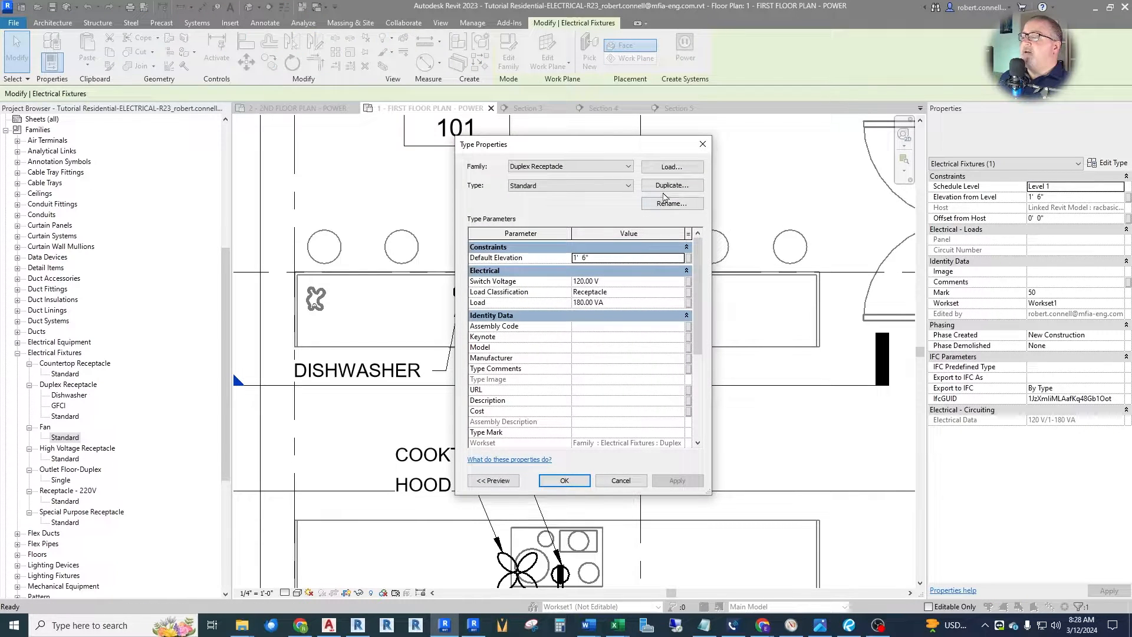
{"action": "left_click", "coordinate": [657, 185]}
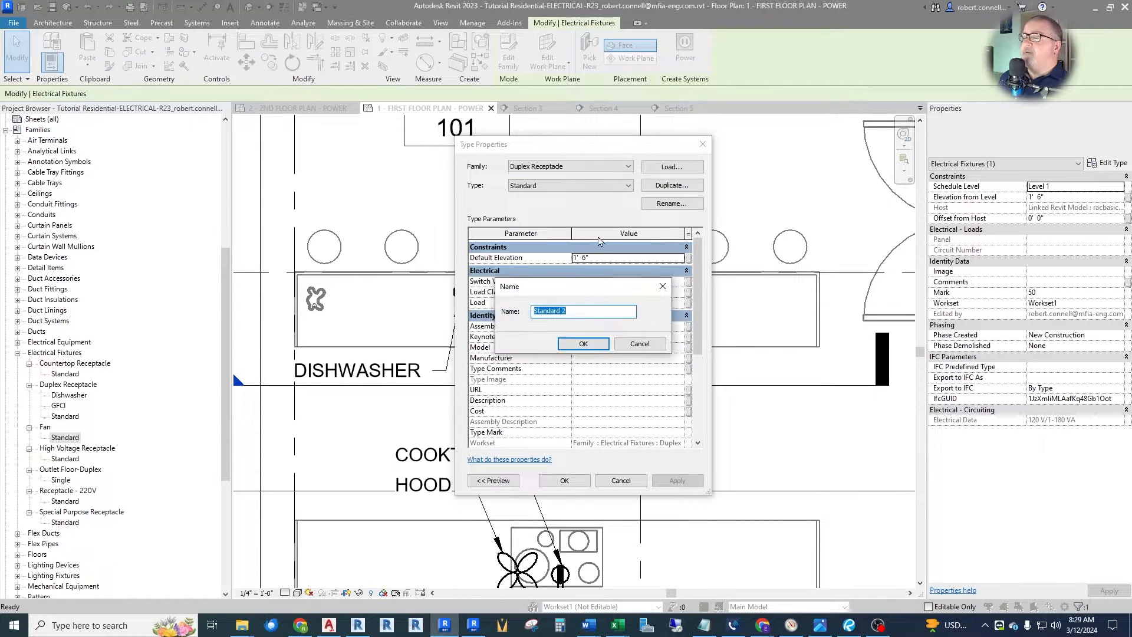
{"action": "type", "text": "Disposal"}
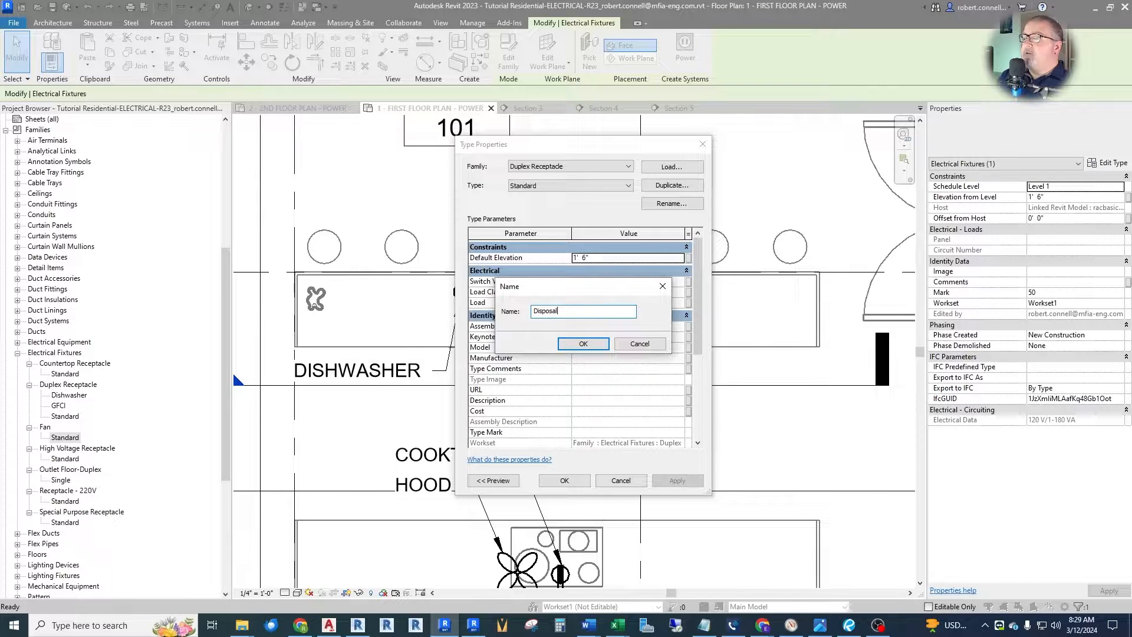
{"action": "key", "text": "Return"}
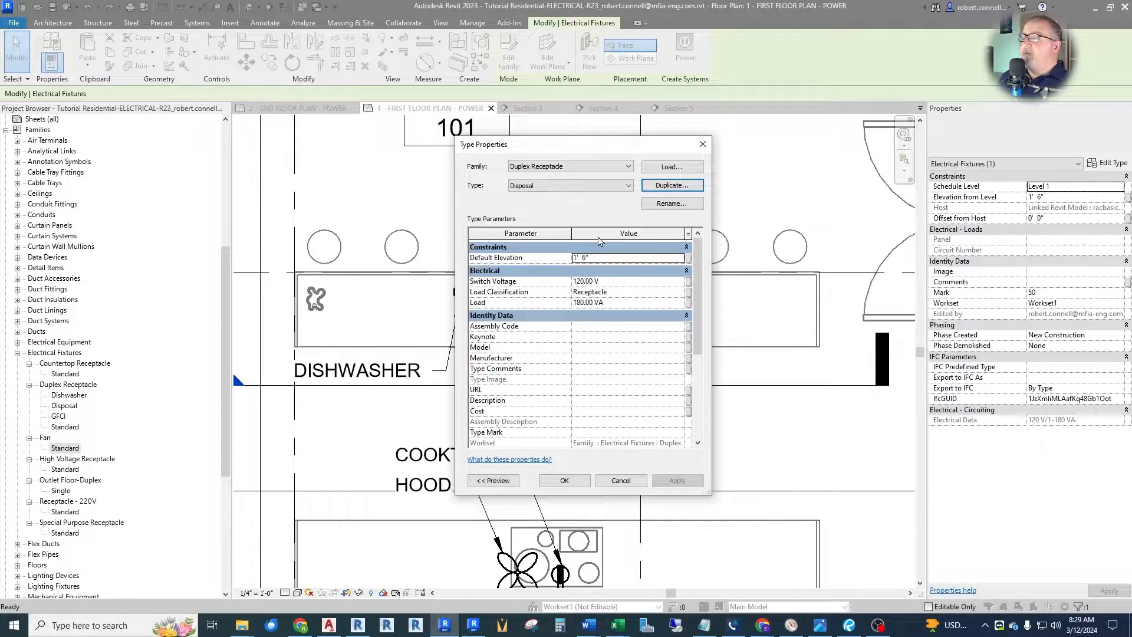
{"action": "left_click", "coordinate": [622, 303]}
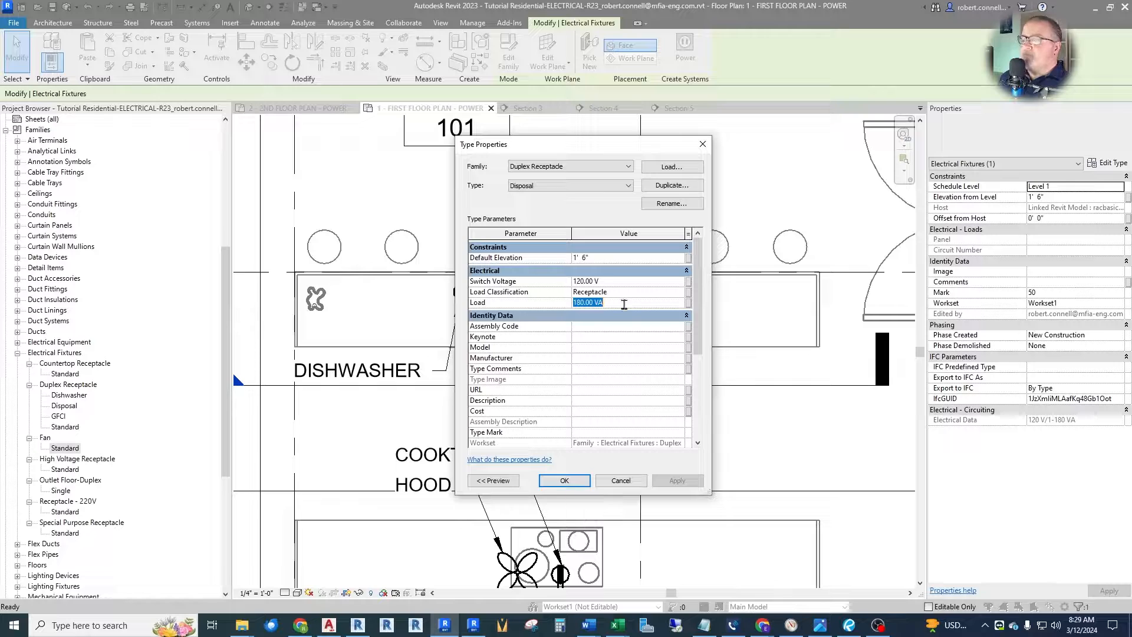
{"action": "type", "text": "800"}
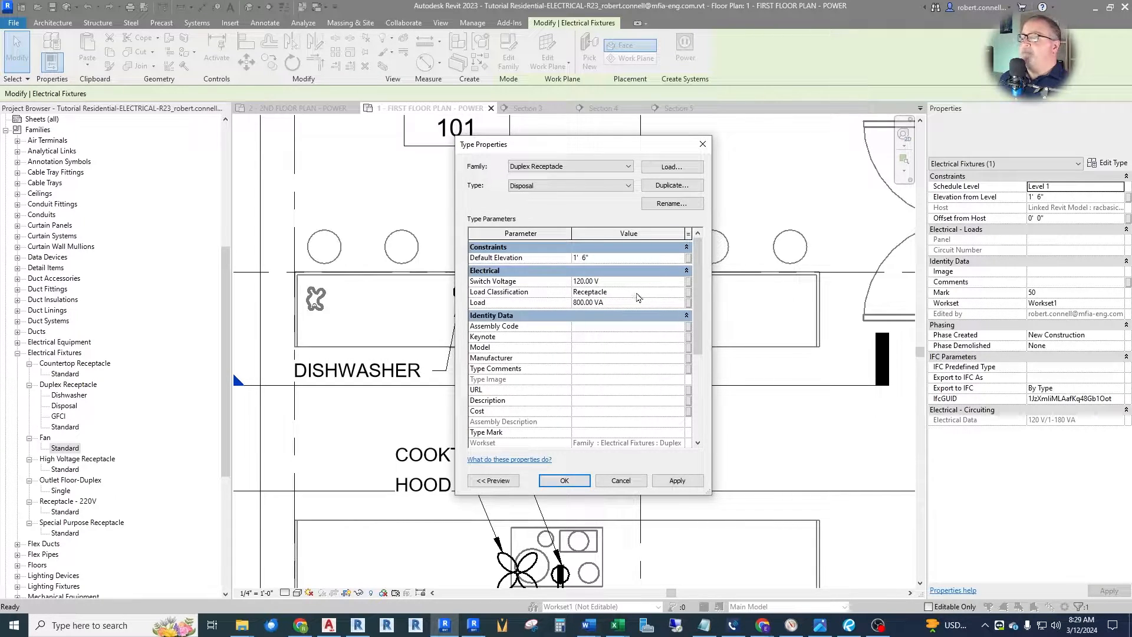
Set the Disposal type's load classification to Equipment and apply the type changes.
{"action": "left_click", "coordinate": [677, 292]}
{"action": "left_click", "coordinate": [682, 292]}
{"action": "scroll", "coordinate": [484, 315], "scroll_direction": "up", "scroll_amount": 3}
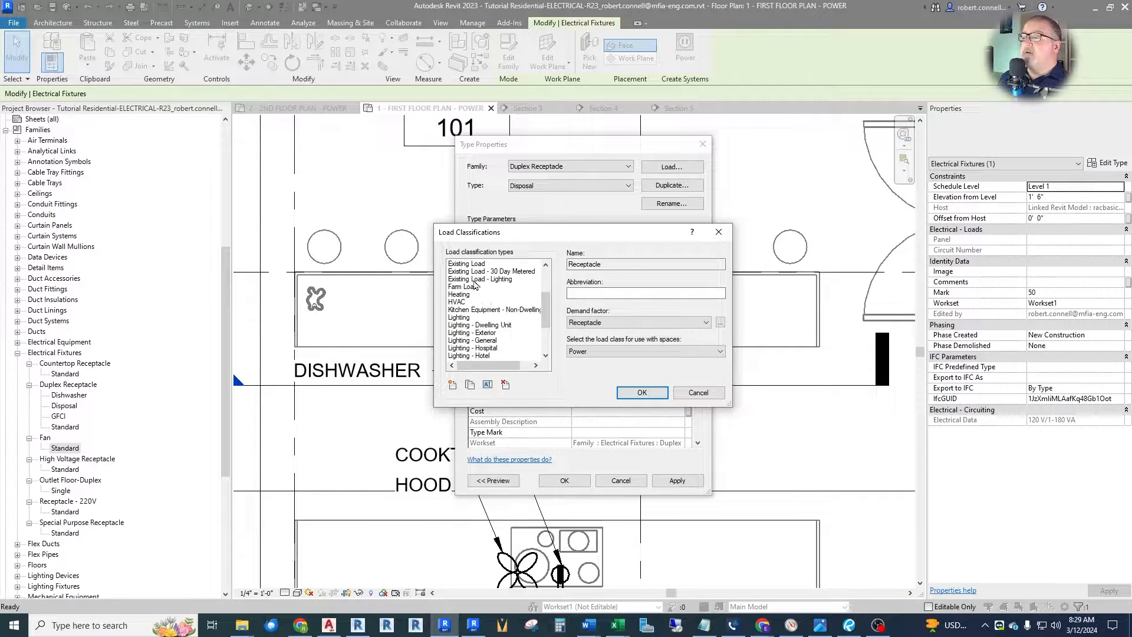
{"action": "scroll", "coordinate": [493, 295], "scroll_direction": "up", "scroll_amount": 1}
{"action": "left_click", "coordinate": [472, 280]}
{"action": "left_click", "coordinate": [641, 392]}
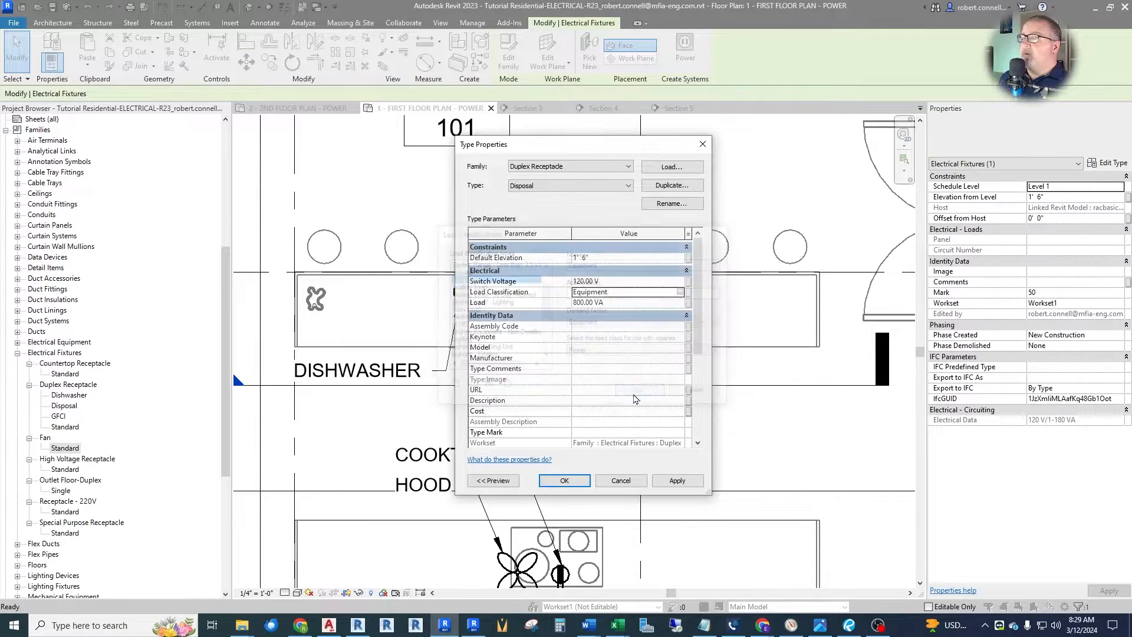
{"action": "left_click", "coordinate": [566, 480]}
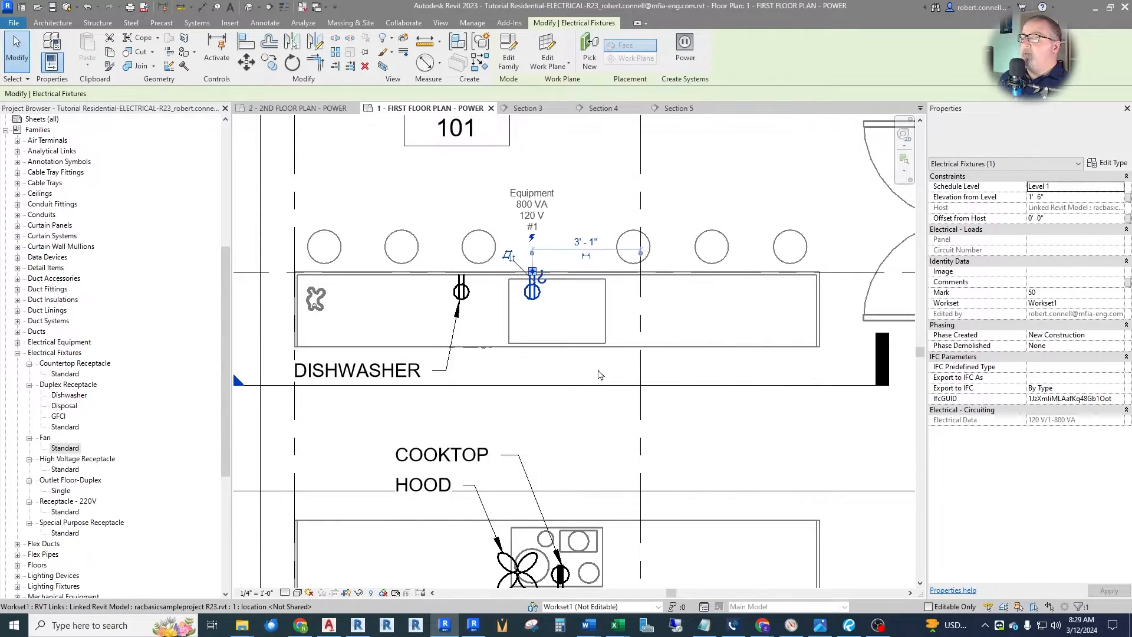
{"action": "key", "text": "Escape"}
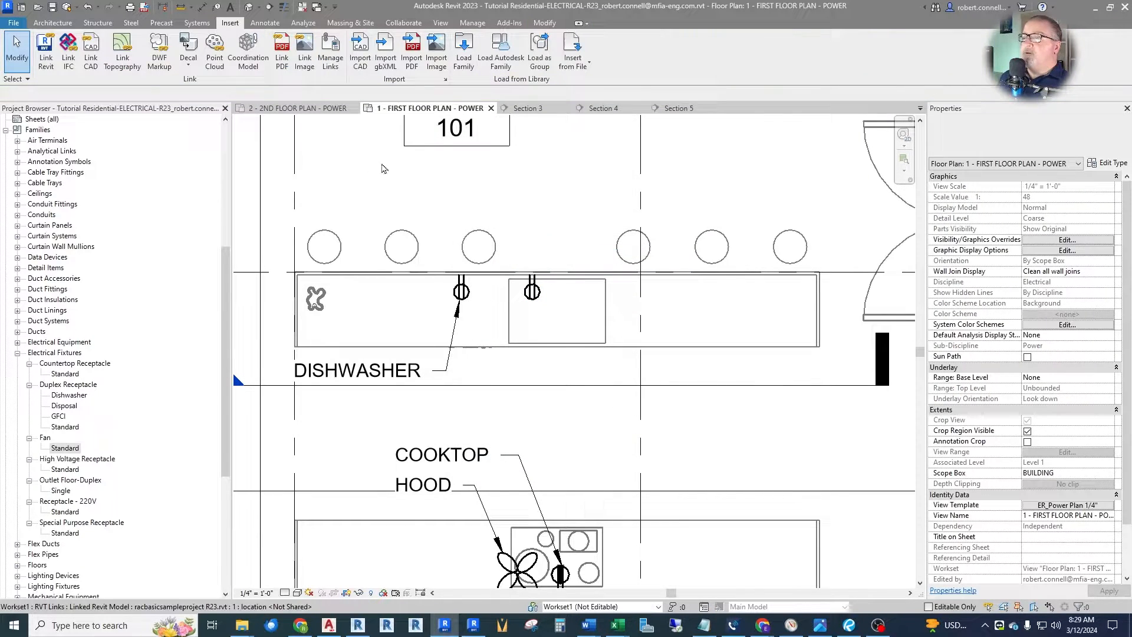
Add a text note reading DISPOSAL just below the DISHWASHER note.
{"action": "left_click", "coordinate": [229, 7]}
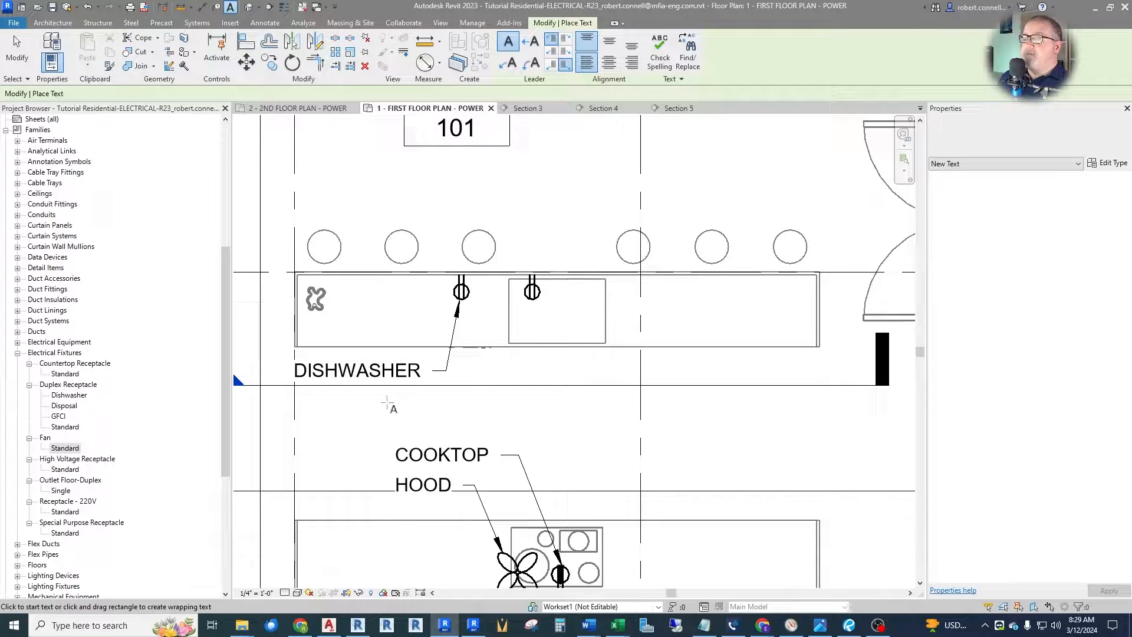
{"action": "scroll", "coordinate": [345, 398], "scroll_direction": "up", "scroll_amount": 1}
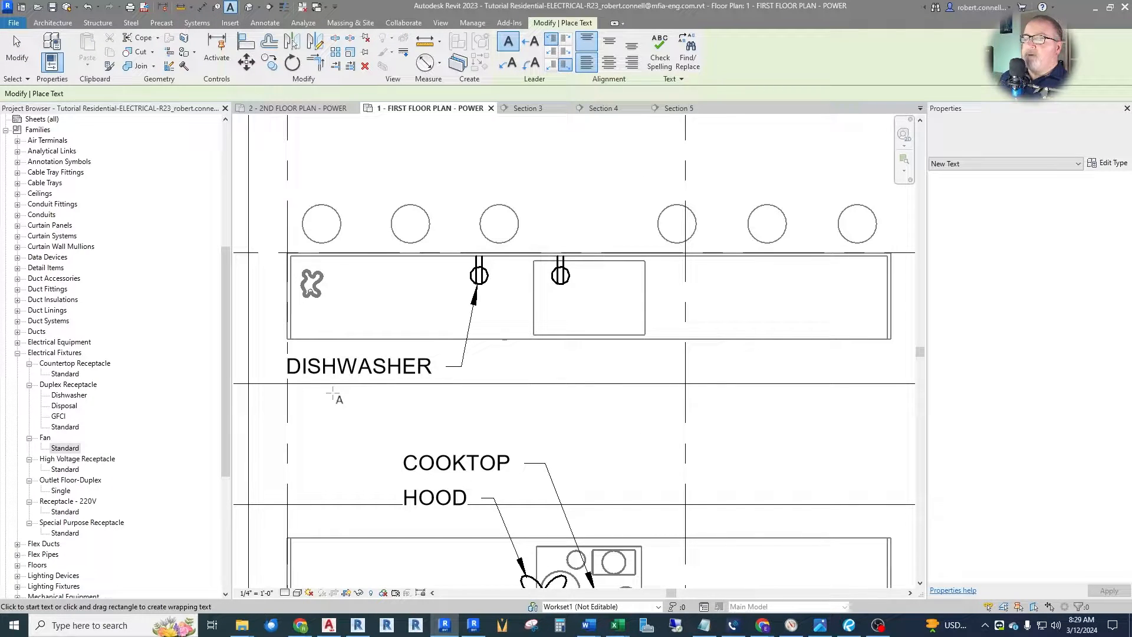
{"action": "left_click", "coordinate": [333, 395]}
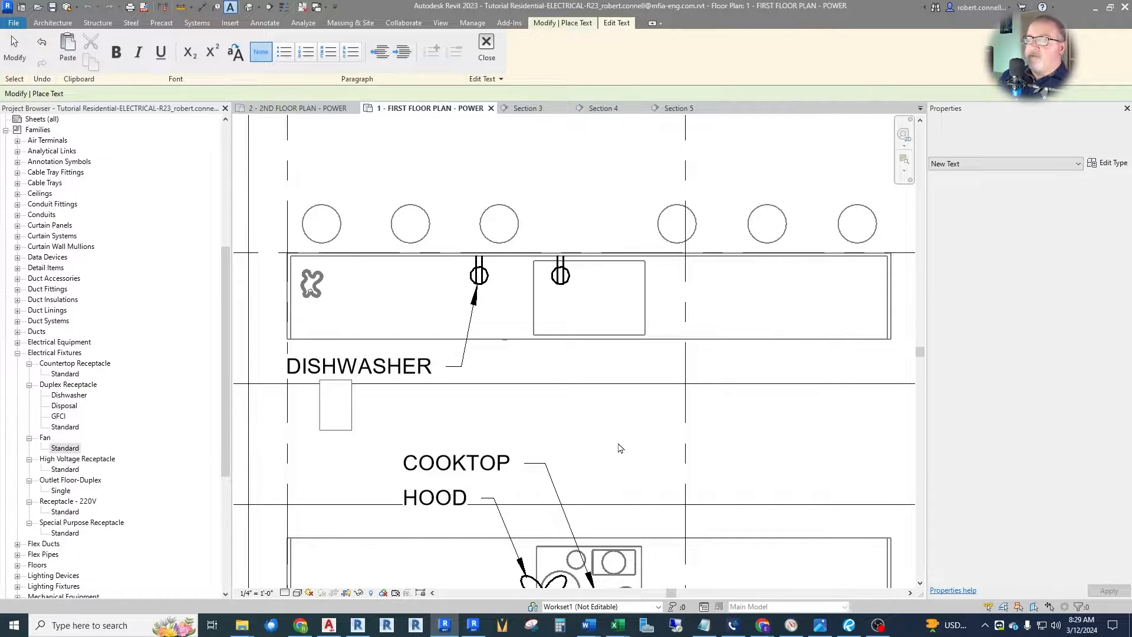
{"action": "type", "text": "D"}
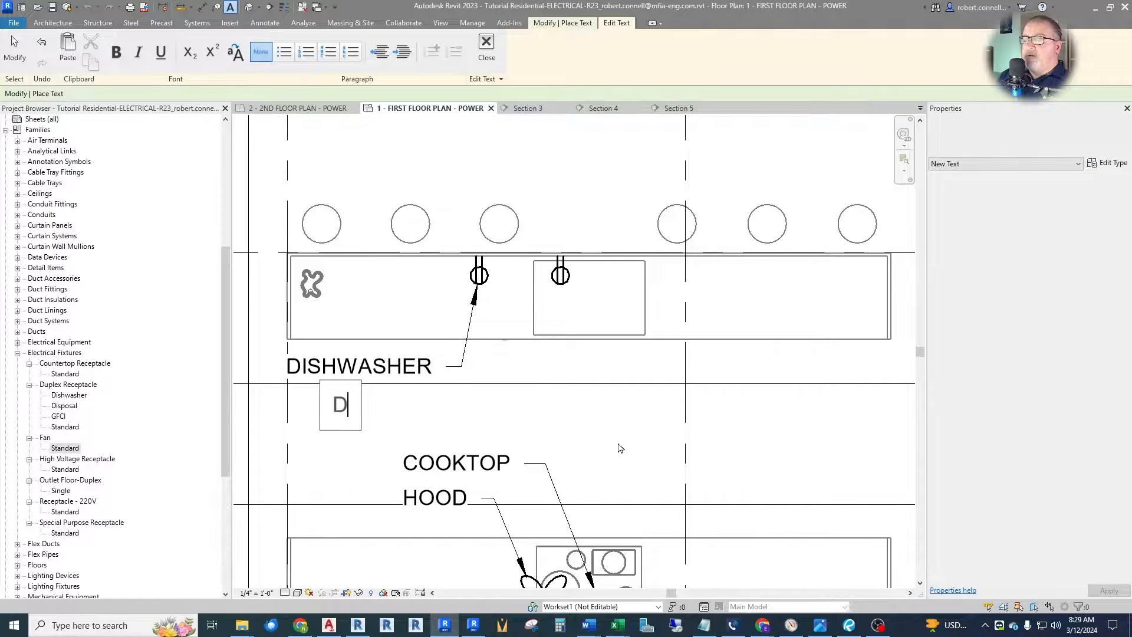
{"action": "type", "text": "ISPO"}
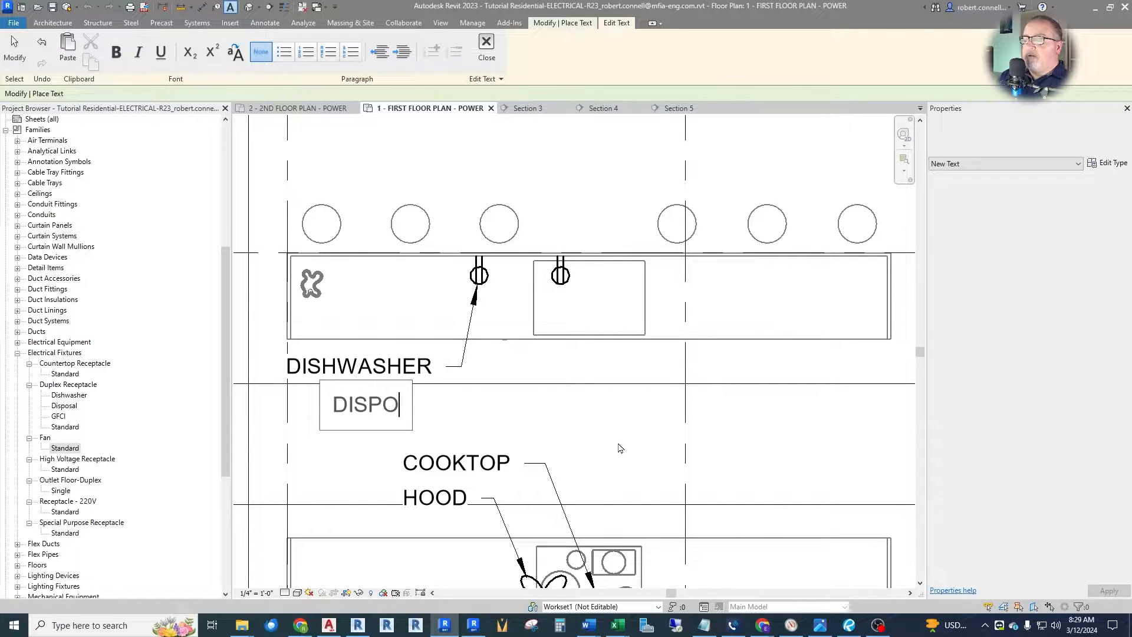
{"action": "type", "text": "SAL"}
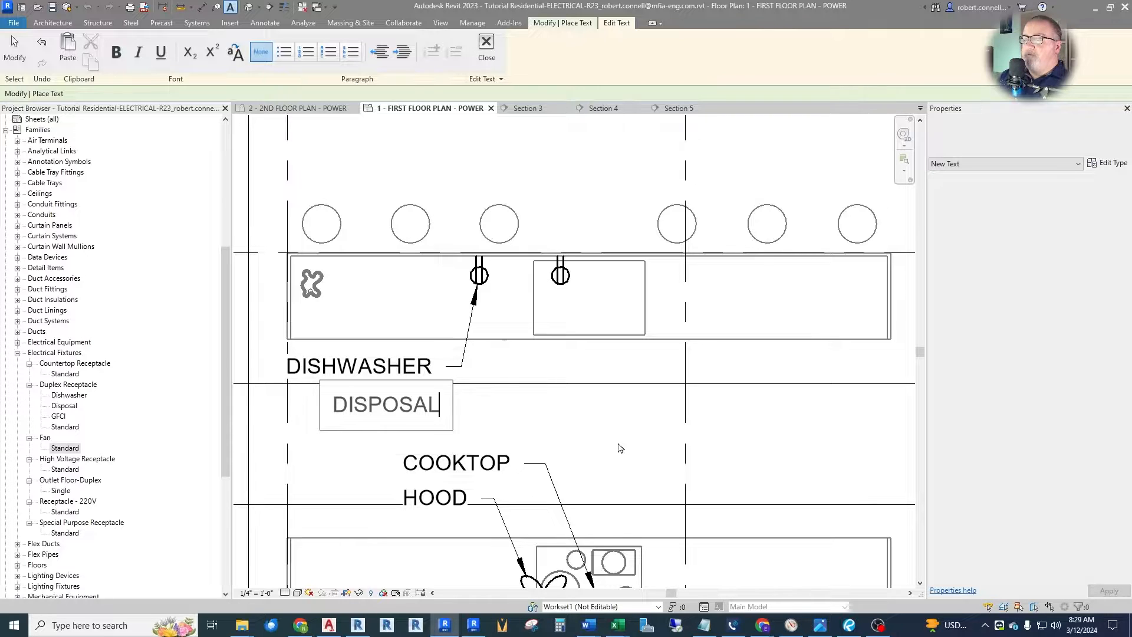
{"action": "left_click", "coordinate": [618, 448]}
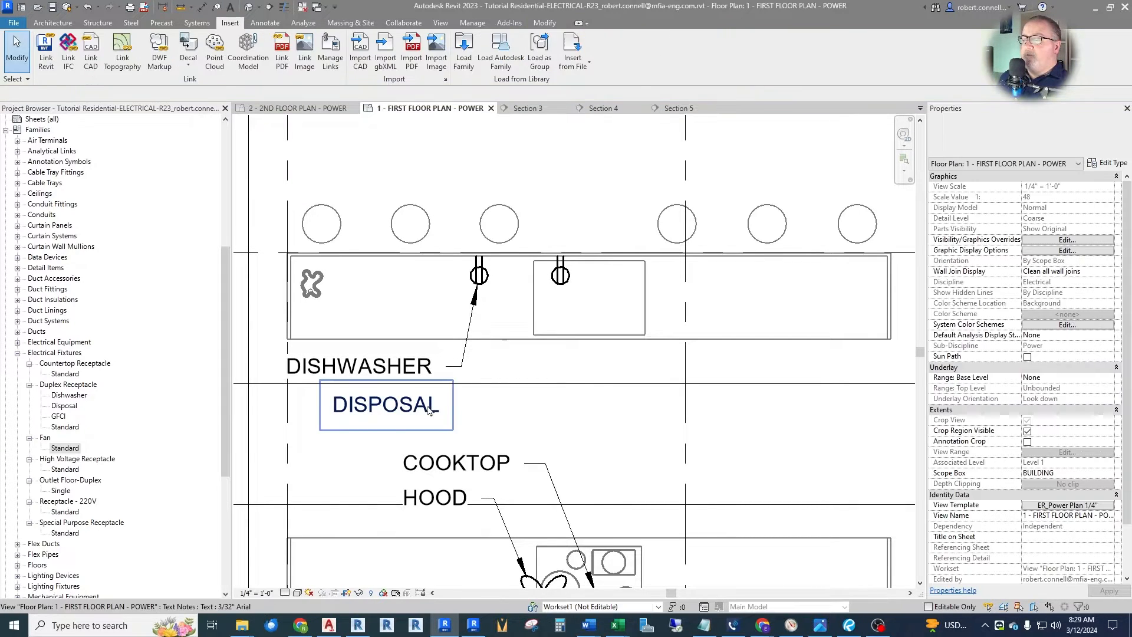
Attach a leader to the DISPOSAL note, pointing its arrow at the sink receptacle and placing its elbow beside the text.
{"action": "left_click", "coordinate": [531, 41]}
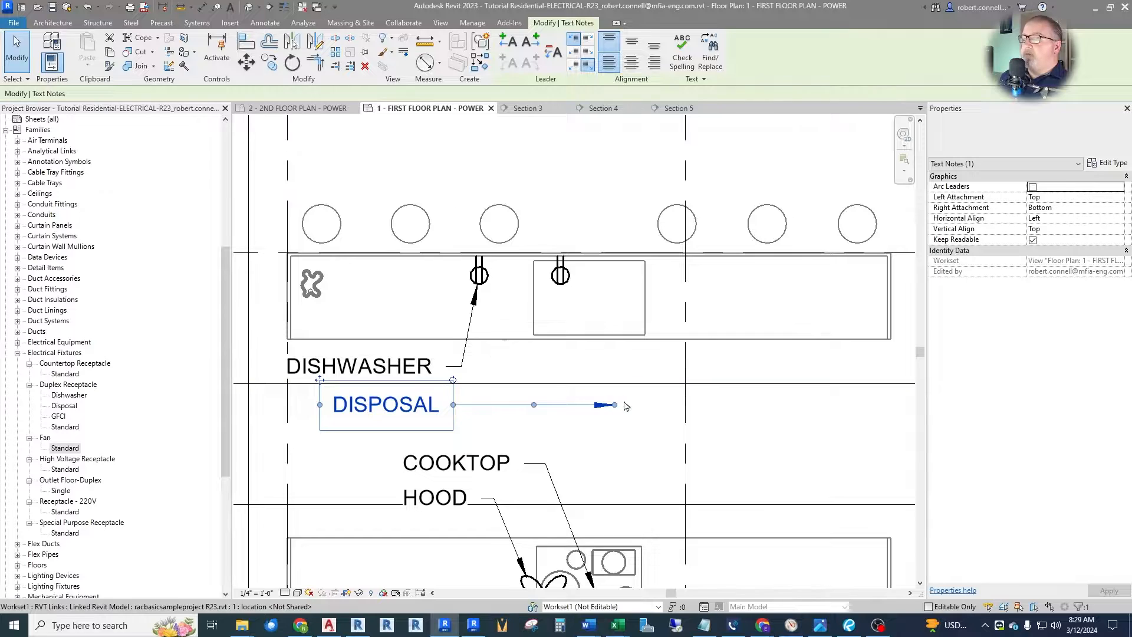
{"action": "left_click_drag", "start_coordinate": [615, 405], "coordinate": [559, 288]}
{"action": "left_click_drag", "start_coordinate": [506, 345], "coordinate": [475, 407]}
{"action": "left_click", "coordinate": [508, 396]}
Move the Section 3 line from the kitchen to just in front of the Mech. 102 doors and the built-in appliance wall.
{"action": "scroll", "coordinate": [505, 381], "scroll_direction": "down", "scroll_amount": 5}
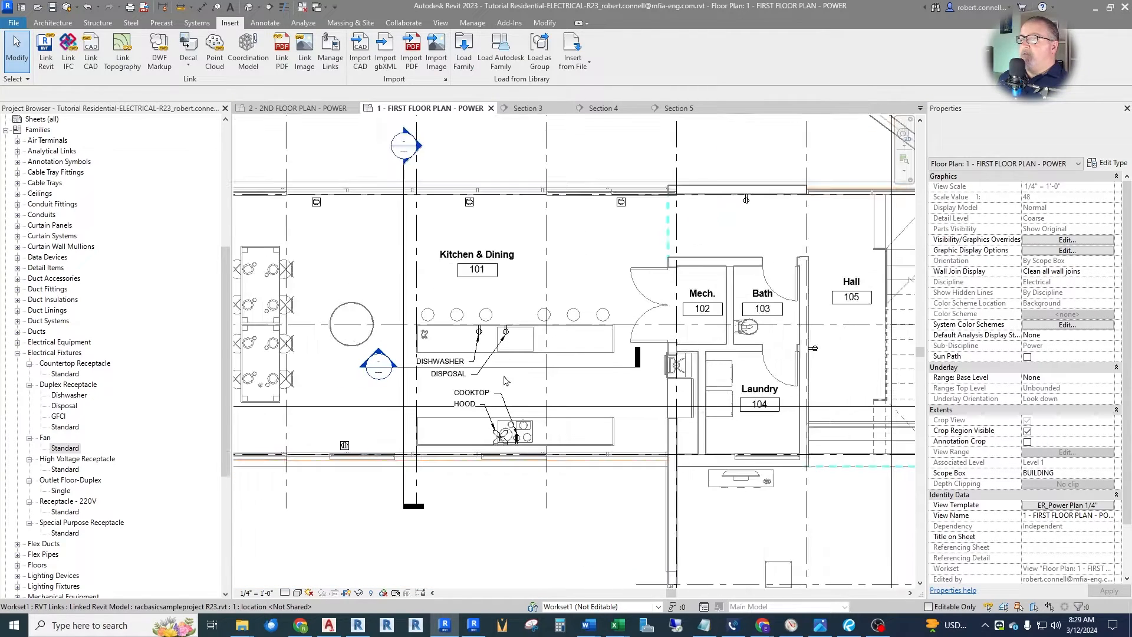
{"action": "scroll", "coordinate": [672, 389], "scroll_direction": "up", "scroll_amount": 5}
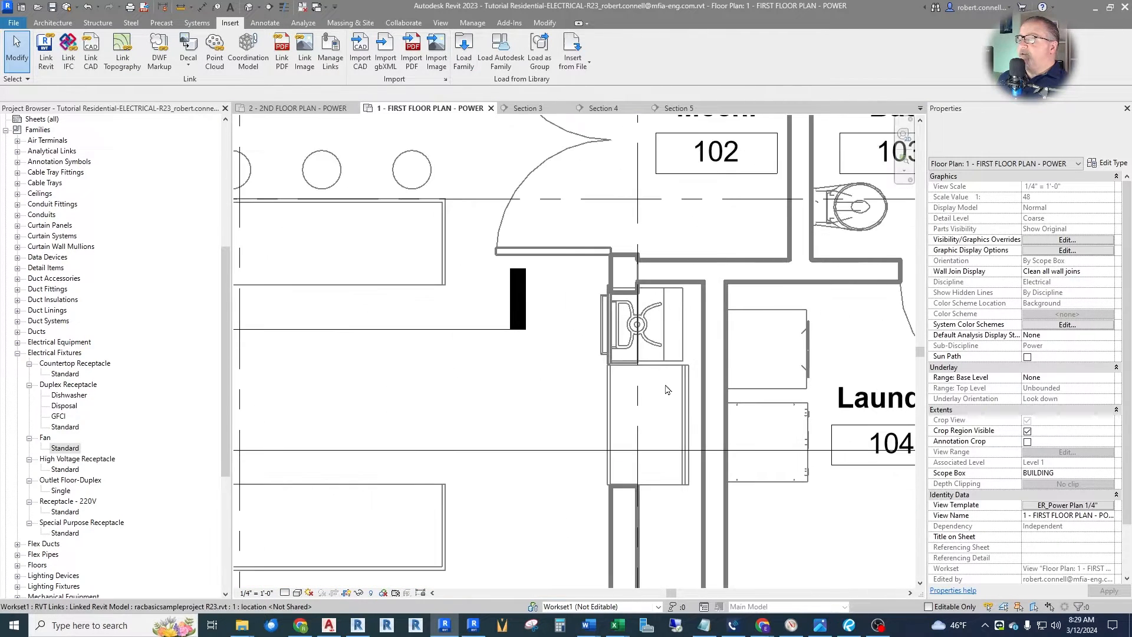
{"action": "scroll", "coordinate": [667, 390], "scroll_direction": "down", "scroll_amount": 4}
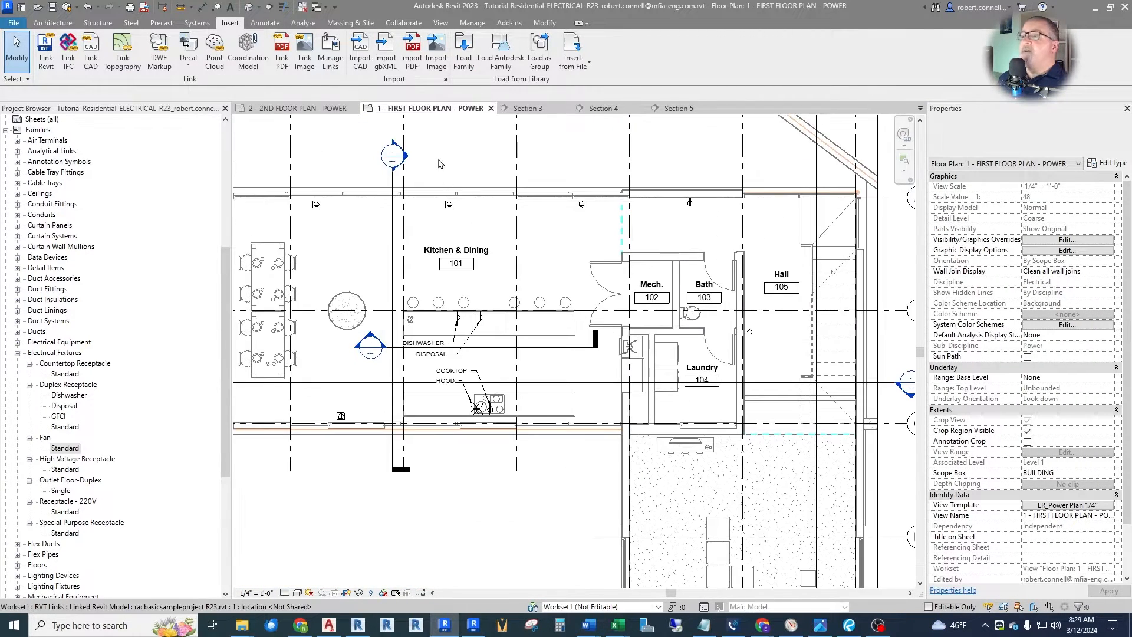
{"action": "scroll", "coordinate": [501, 325], "scroll_direction": "down", "scroll_amount": 1}
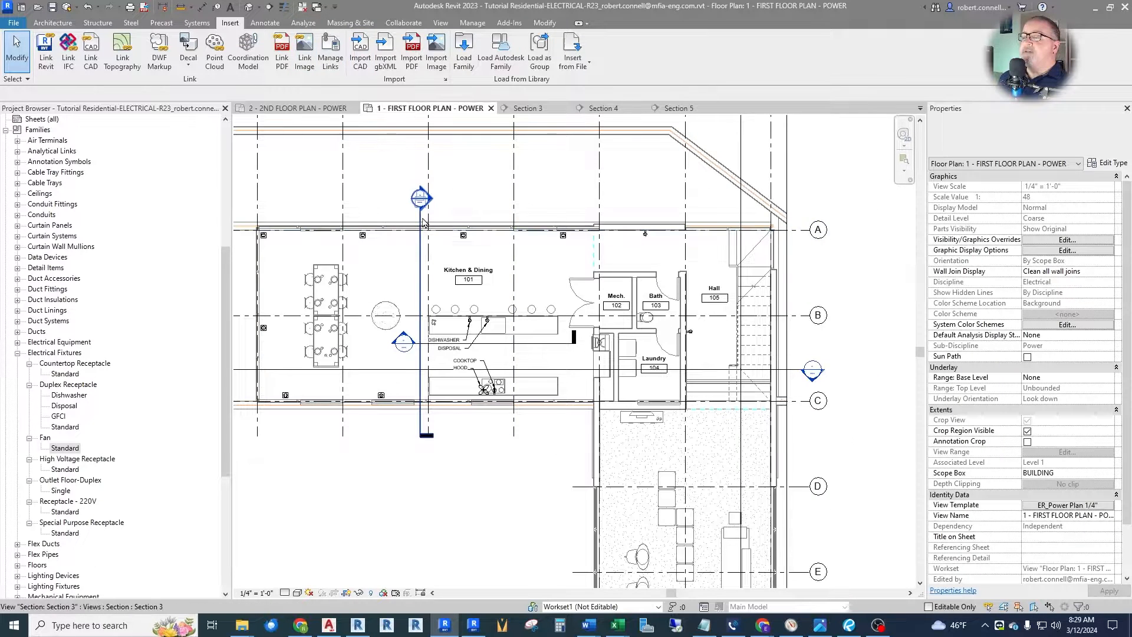
{"action": "left_click_drag", "start_coordinate": [423, 222], "coordinate": [580, 222]}
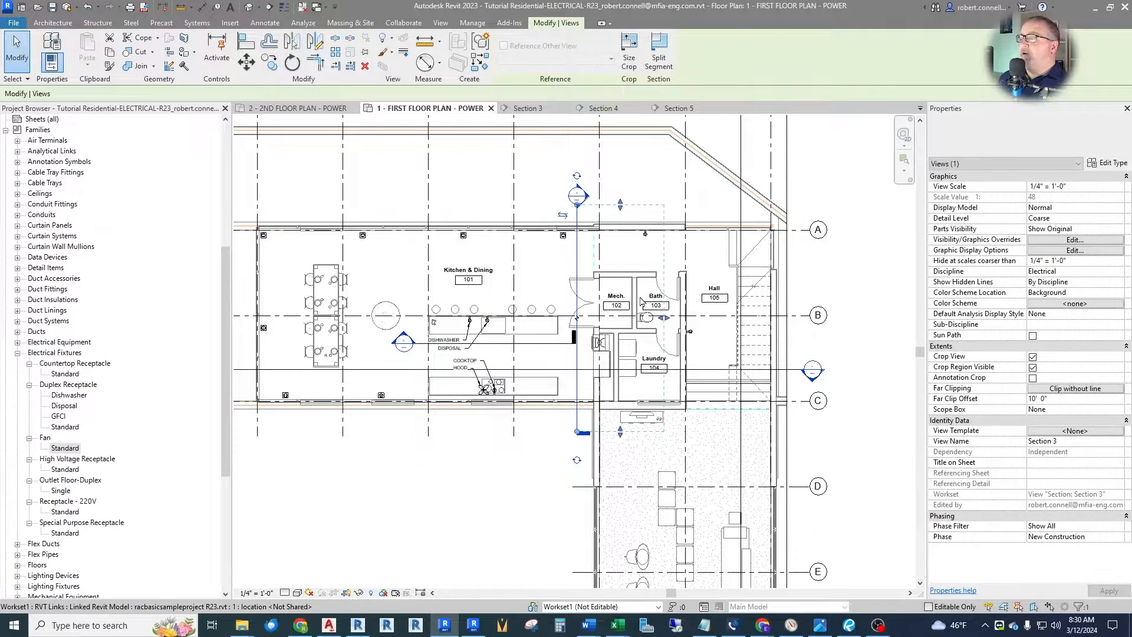
{"action": "scroll", "coordinate": [604, 316], "scroll_direction": "up", "scroll_amount": 1}
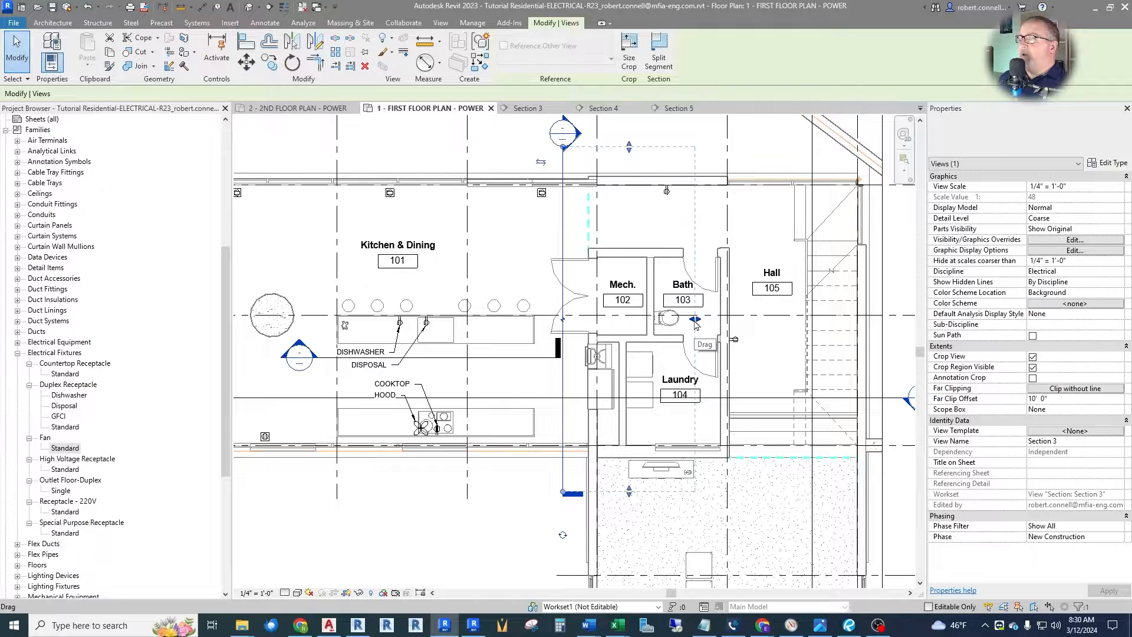
{"action": "key", "text": "Escape"}
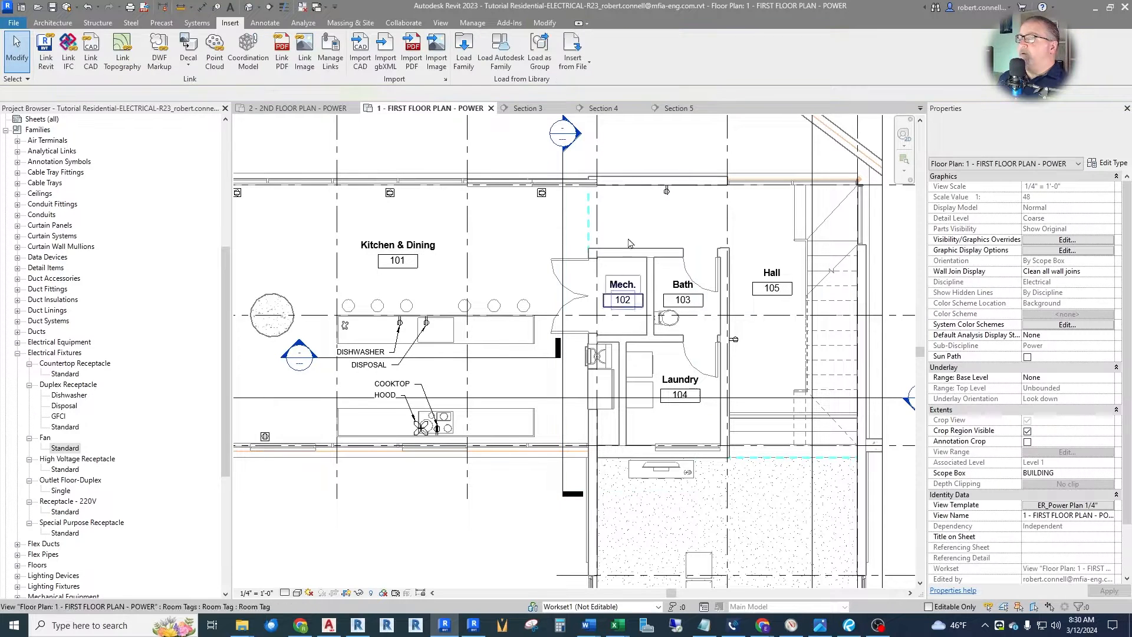
Open the Section 3 view, set its discipline to Coordination, and inspect the built-in microwave, oven and refrigerator.
{"action": "double_click", "coordinate": [576, 140]}
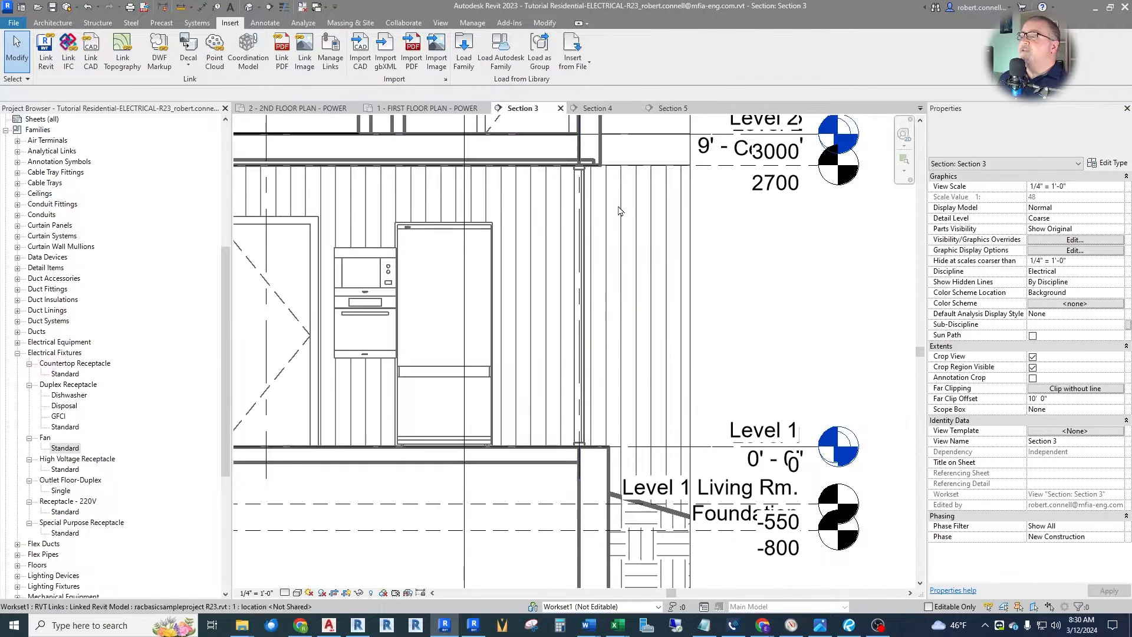
{"action": "left_click", "coordinate": [1096, 271]}
{"action": "left_click", "coordinate": [1118, 271]}
{"action": "left_click", "coordinate": [1048, 326]}
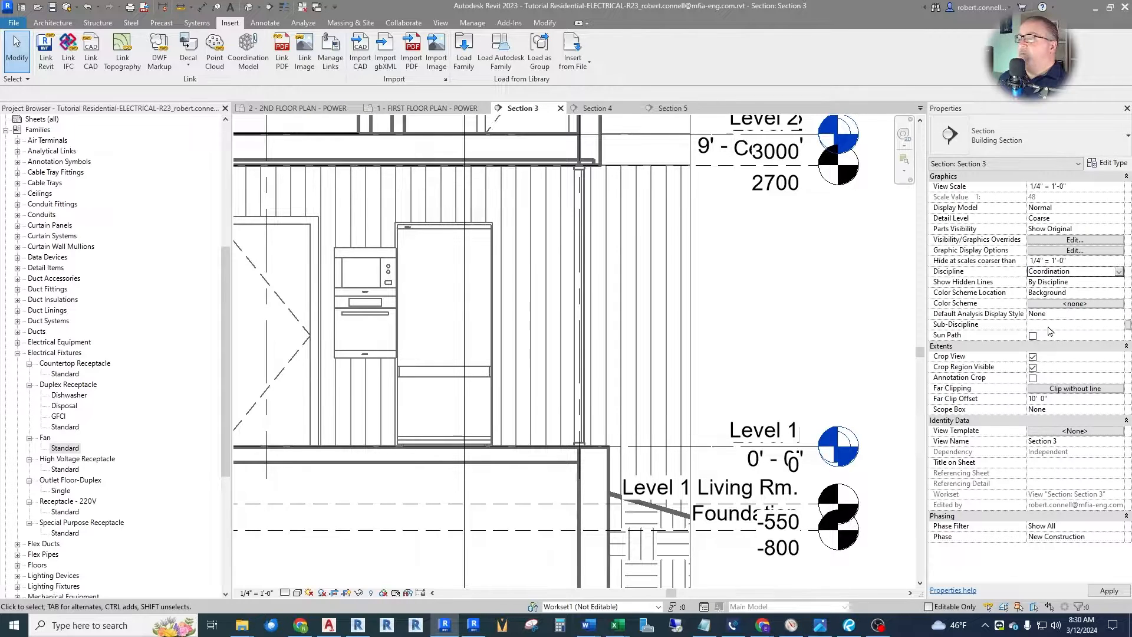
{"action": "scroll", "coordinate": [253, 348], "scroll_direction": "down", "scroll_amount": 1}
{"action": "middle_click_drag", "start_coordinate": [254, 348], "coordinate": [367, 349]}
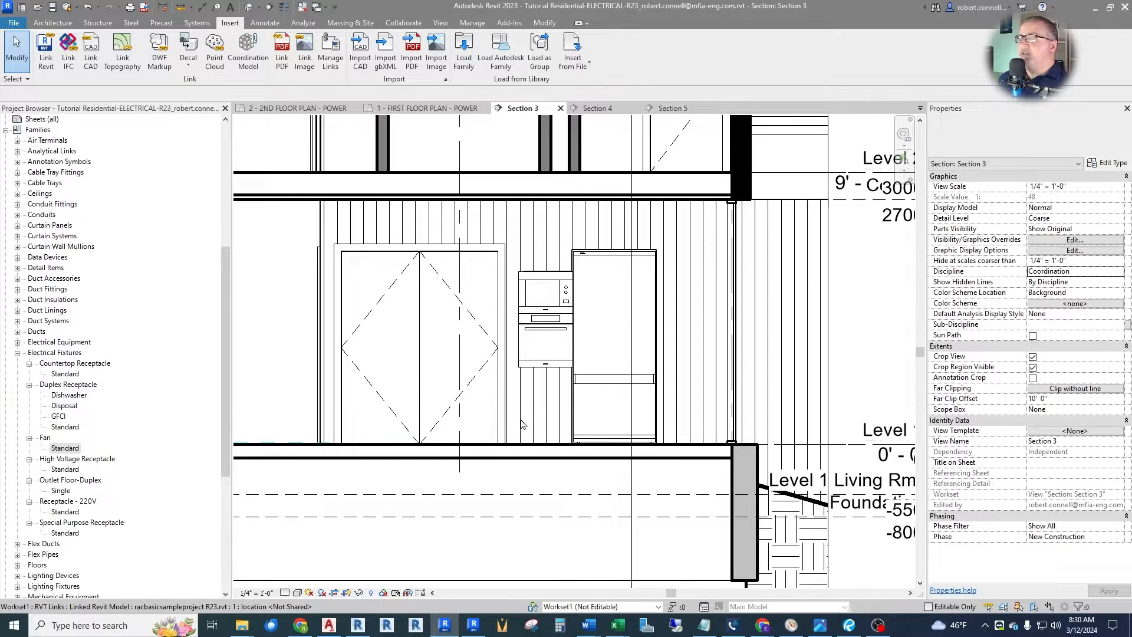
{"action": "scroll", "coordinate": [628, 351], "scroll_direction": "up", "scroll_amount": 2}
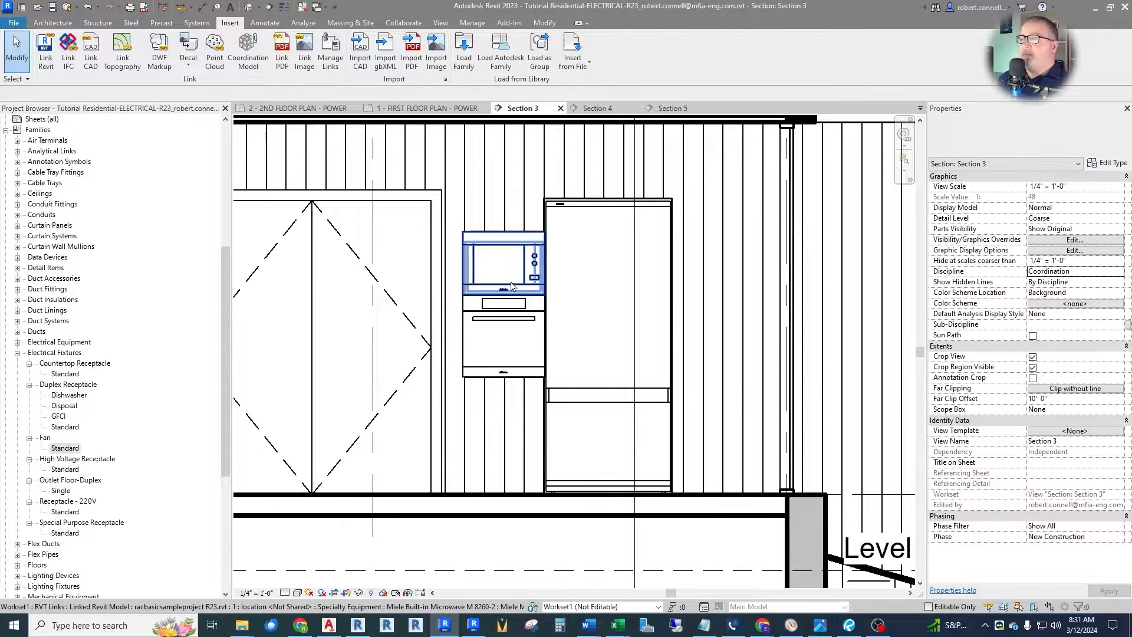
{"action": "scroll", "coordinate": [511, 278], "scroll_direction": "down", "scroll_amount": 2}
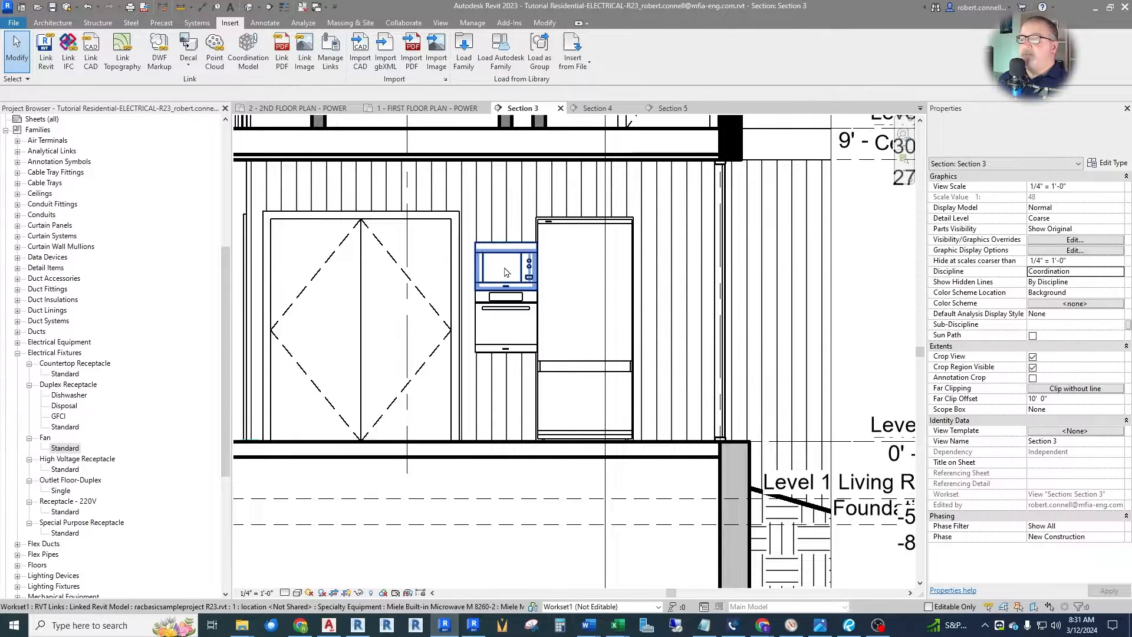
Return to the first floor power plan and place another Disposal duplex receptacle on the wall behind the refrigerator, matching the sink one.
{"action": "left_click", "coordinate": [431, 110]}
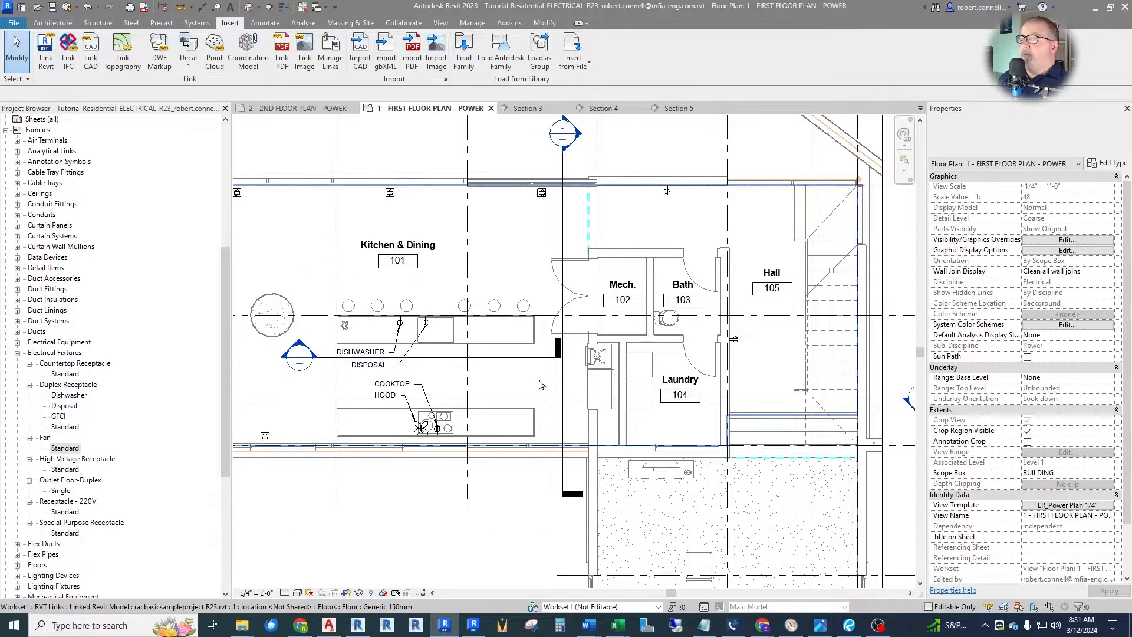
{"action": "scroll", "coordinate": [581, 361], "scroll_direction": "up", "scroll_amount": 2}
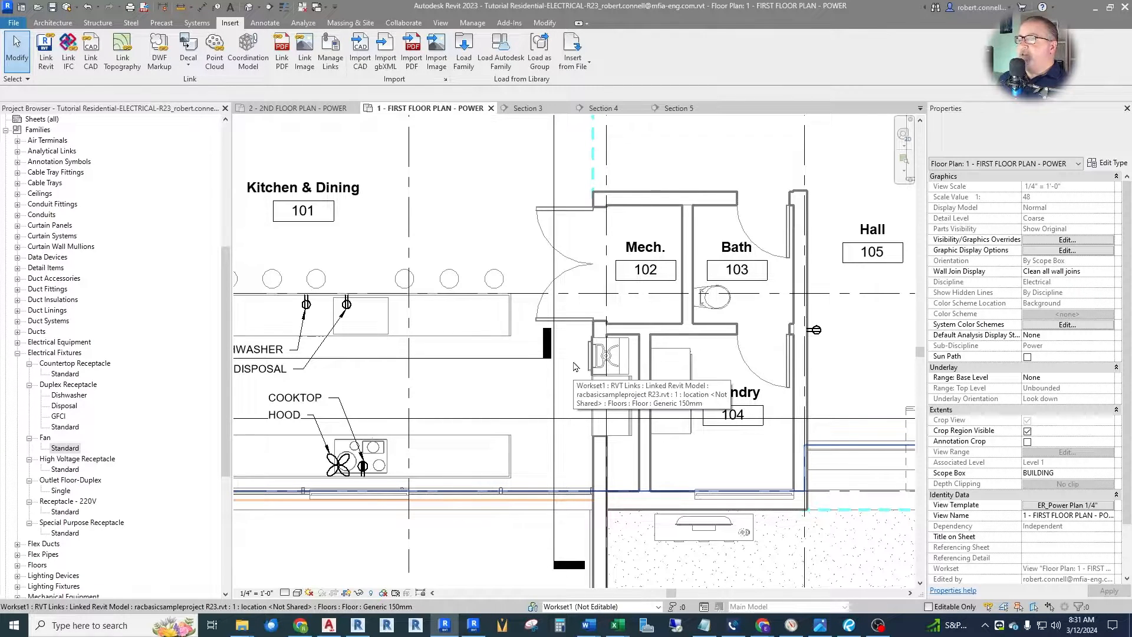
{"action": "scroll", "coordinate": [566, 366], "scroll_direction": "up", "scroll_amount": 2}
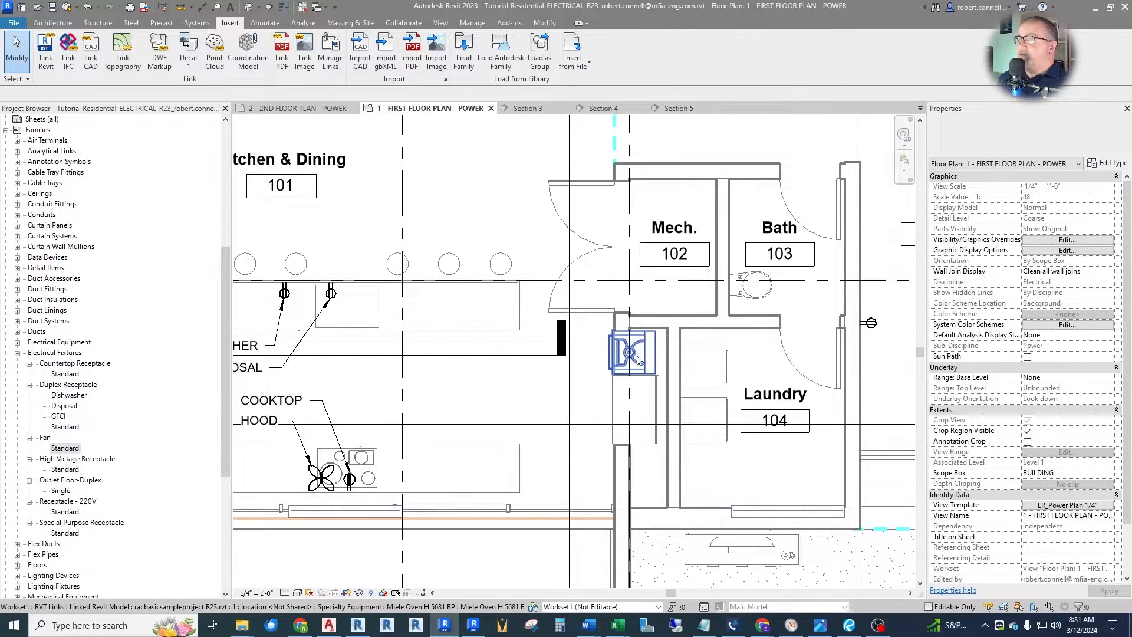
{"action": "scroll", "coordinate": [641, 357], "scroll_direction": "down", "scroll_amount": 1}
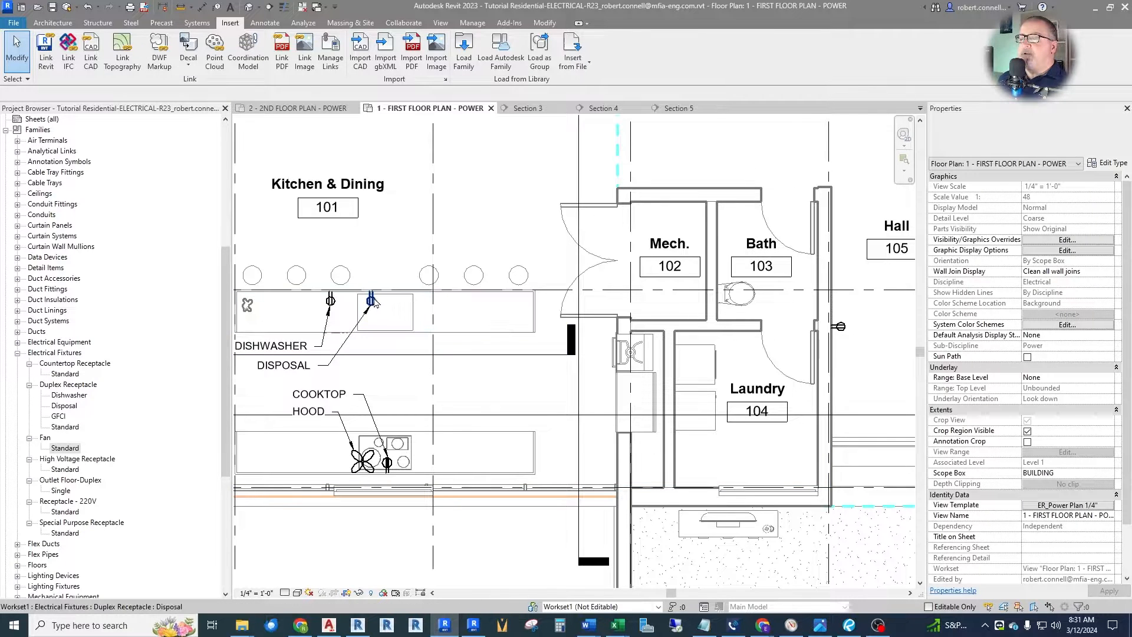
{"action": "right_click", "coordinate": [372, 265]}
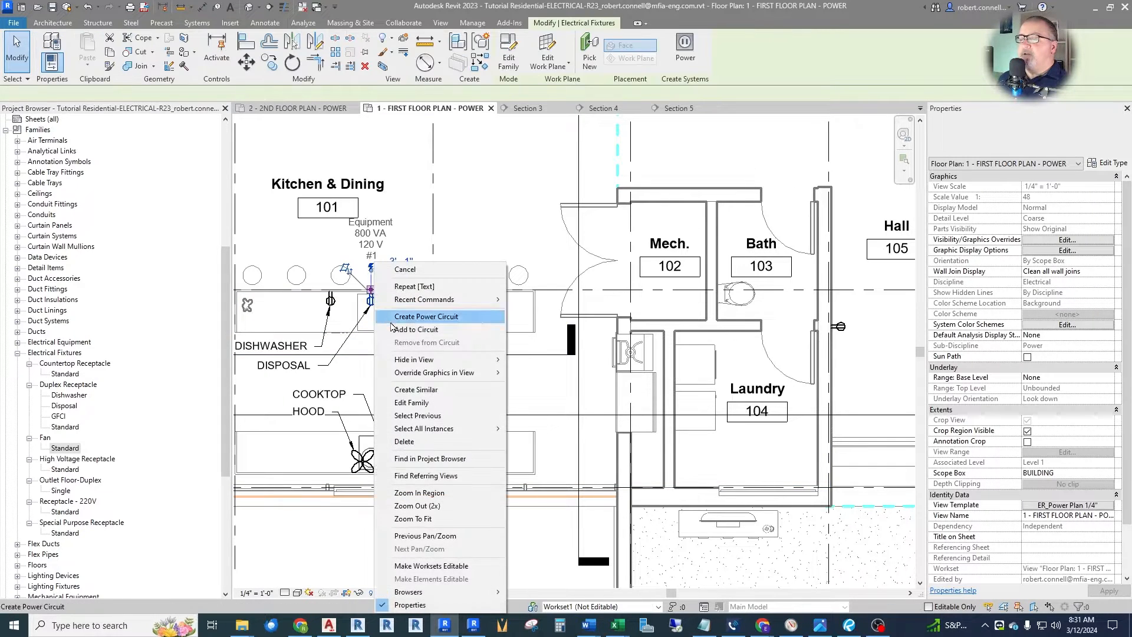
{"action": "left_click", "coordinate": [411, 389]}
{"action": "scroll", "coordinate": [661, 414], "scroll_direction": "up", "scroll_amount": 2}
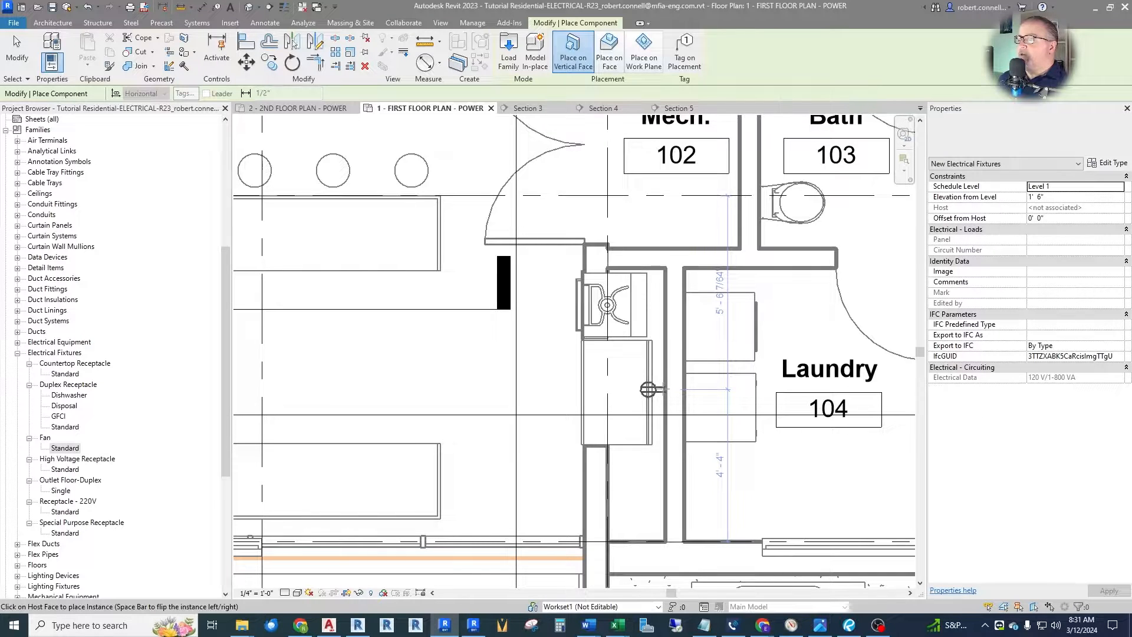
{"action": "scroll", "coordinate": [648, 389], "scroll_direction": "up", "scroll_amount": 3}
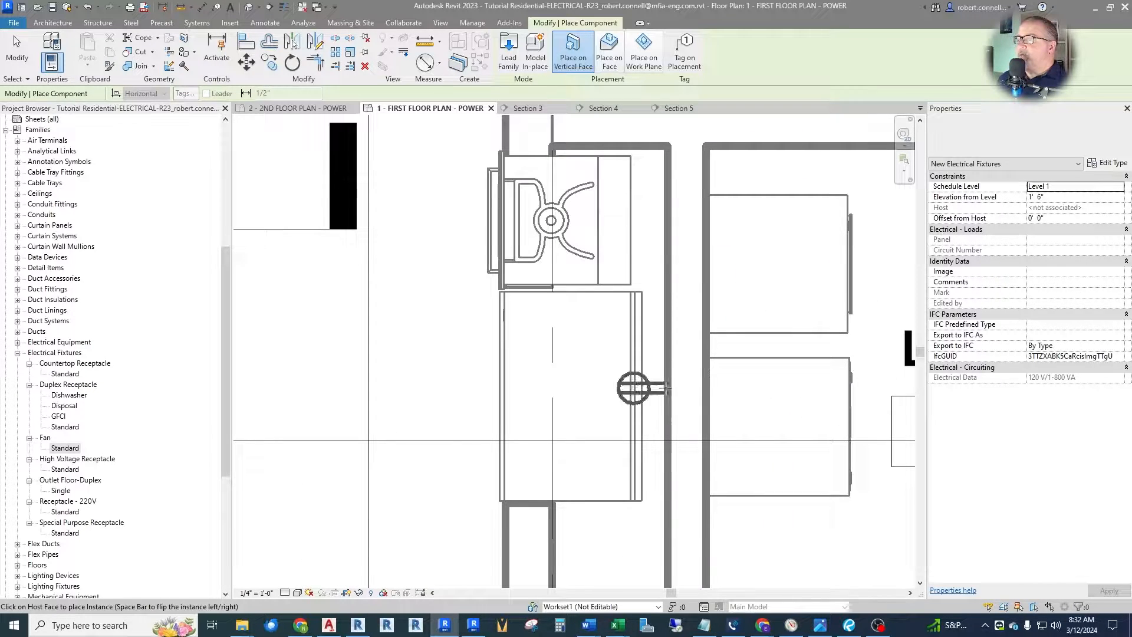
{"action": "left_click", "coordinate": [667, 388]}
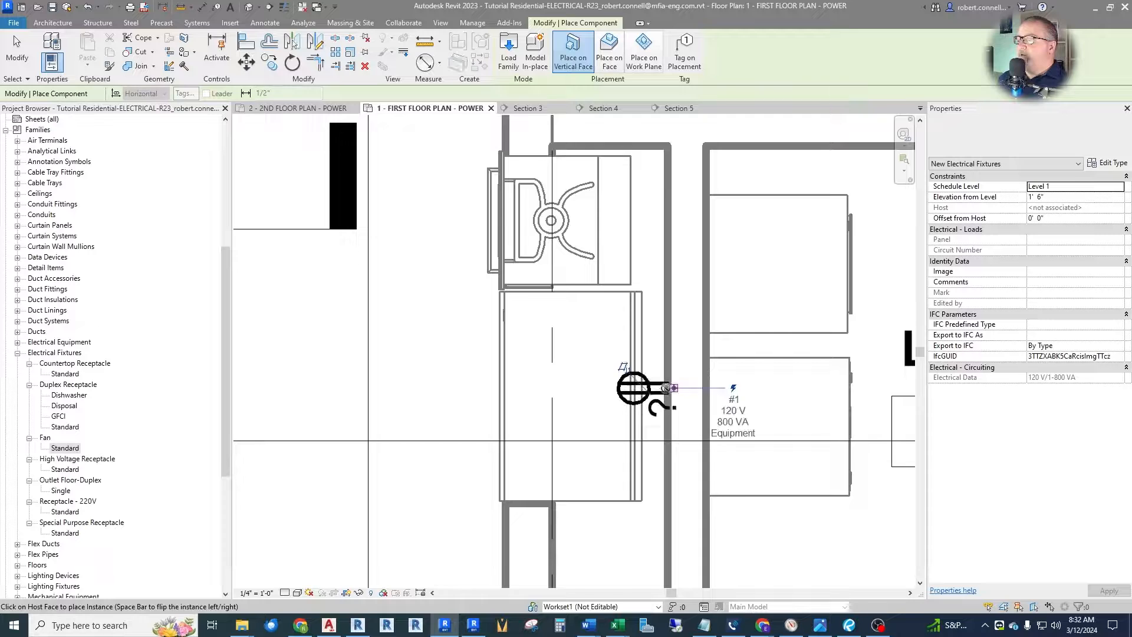
{"action": "scroll", "coordinate": [589, 372], "scroll_direction": "down", "scroll_amount": 3}
{"action": "key", "text": "Escape"}
{"action": "key", "text": "Escape"}
Add a text note reading +48" and position it just below the receptacle behind the refrigerator.
{"action": "scroll", "coordinate": [518, 391], "scroll_direction": "up", "scroll_amount": 2}
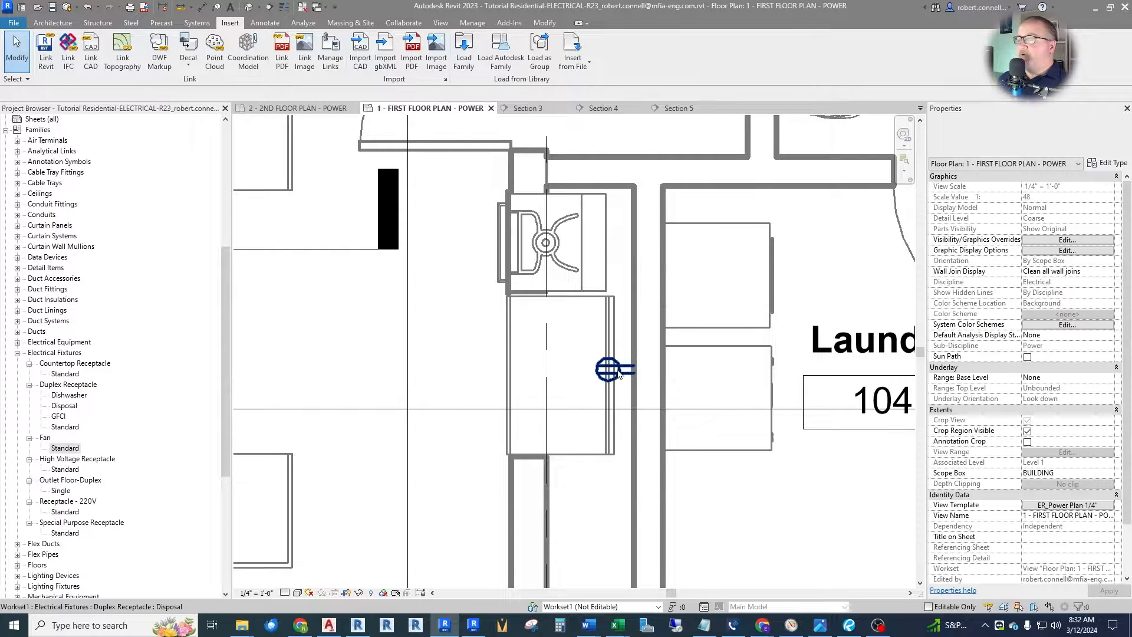
{"action": "scroll", "coordinate": [611, 372], "scroll_direction": "down", "scroll_amount": 3}
{"action": "scroll", "coordinate": [611, 372], "scroll_direction": "up", "scroll_amount": 3}
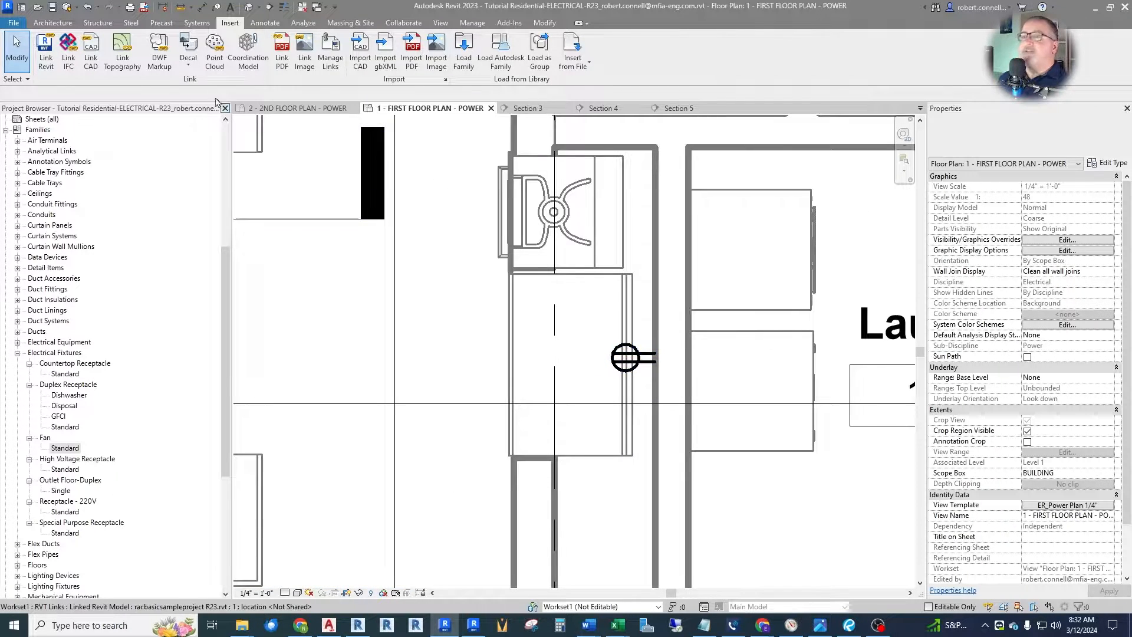
{"action": "left_click", "coordinate": [231, 9]}
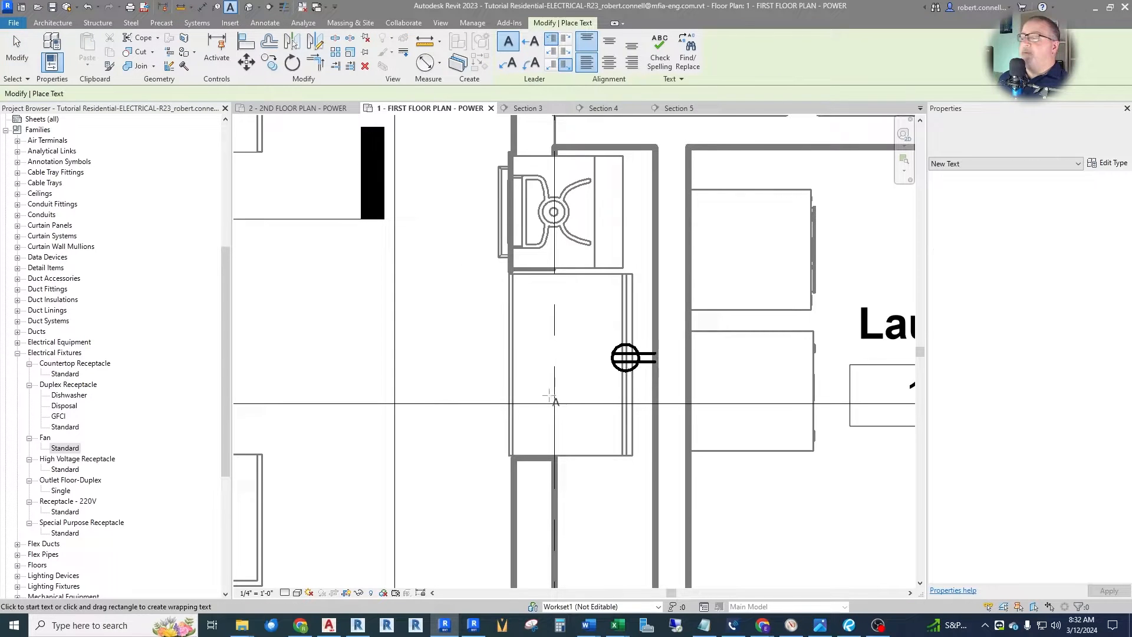
{"action": "left_click", "coordinate": [607, 382]}
{"action": "type", "text": "+"}
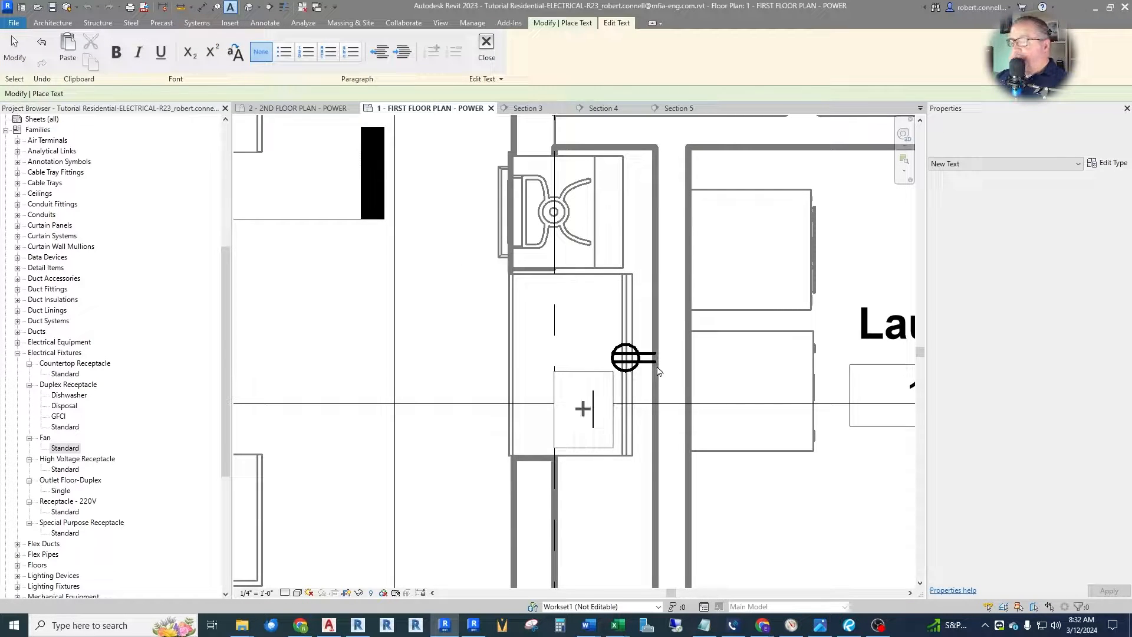
{"action": "type", "text": "48\""}
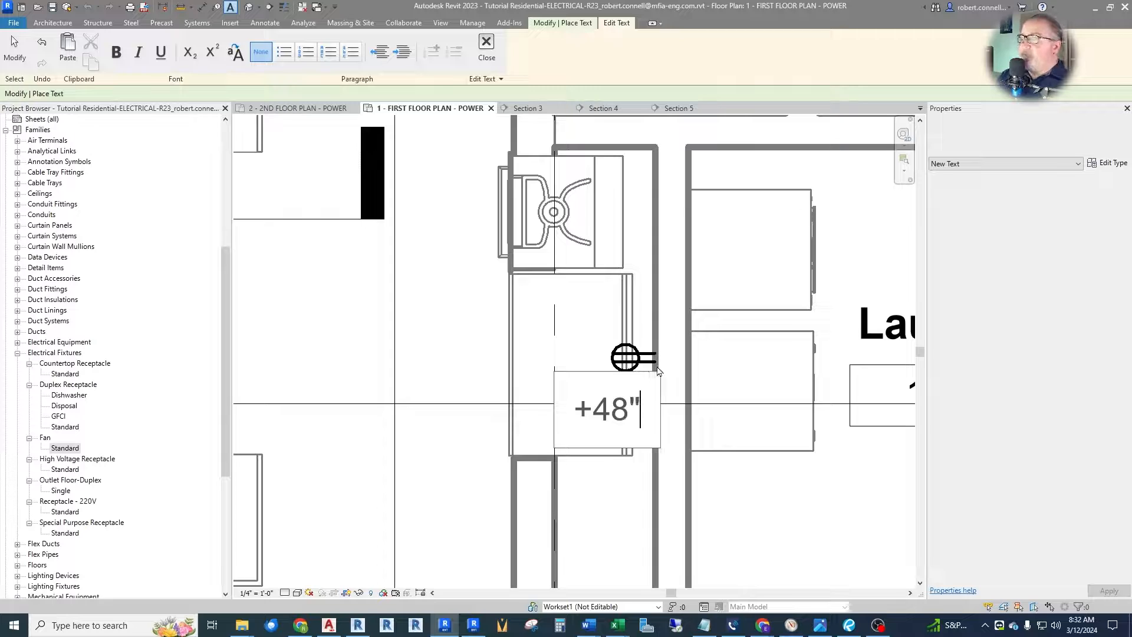
{"action": "left_click", "coordinate": [659, 370]}
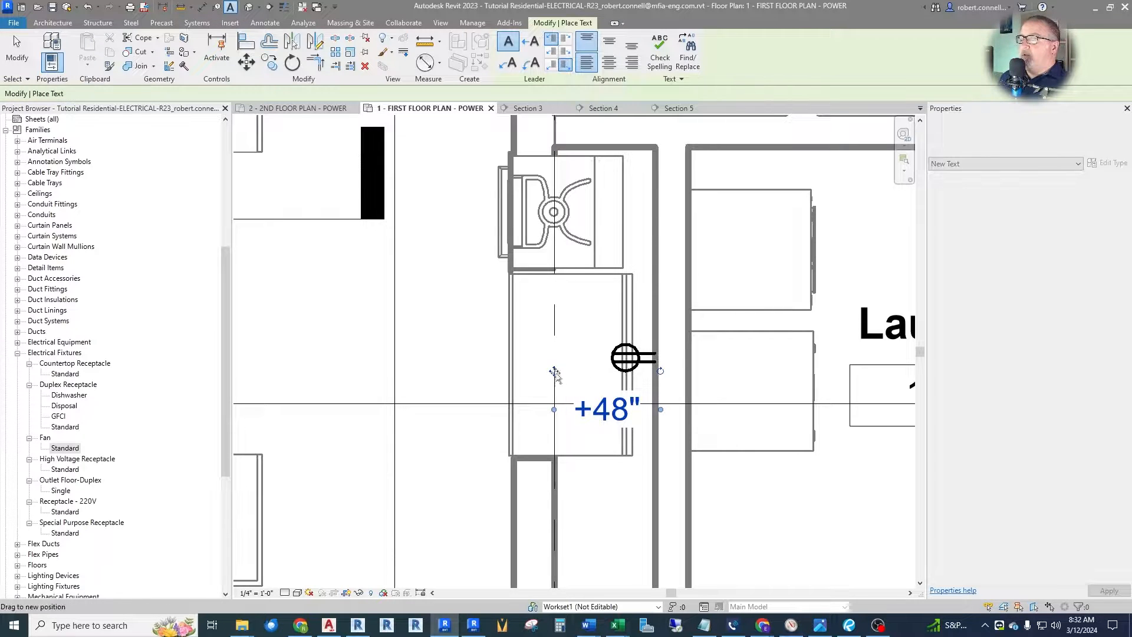
{"action": "left_click_drag", "start_coordinate": [555, 372], "coordinate": [526, 351]}
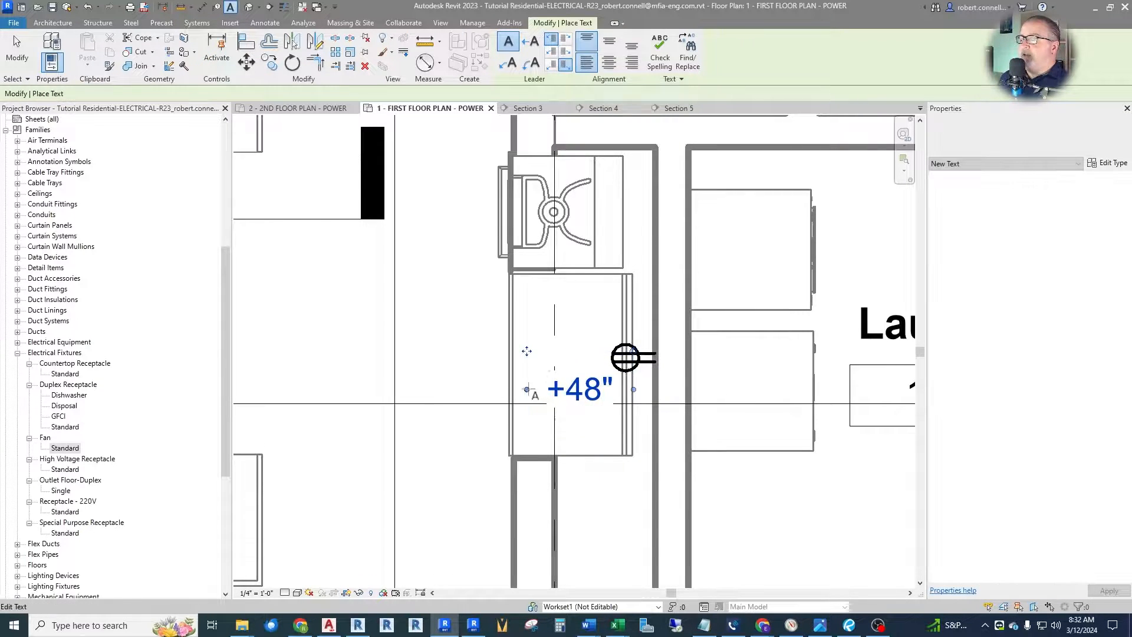
{"action": "key", "text": "Escape"}
Duplicate the refrigerator receptacle's type as Refrig and set the new type's load to 1200 VA.
{"action": "left_click", "coordinate": [639, 357]}
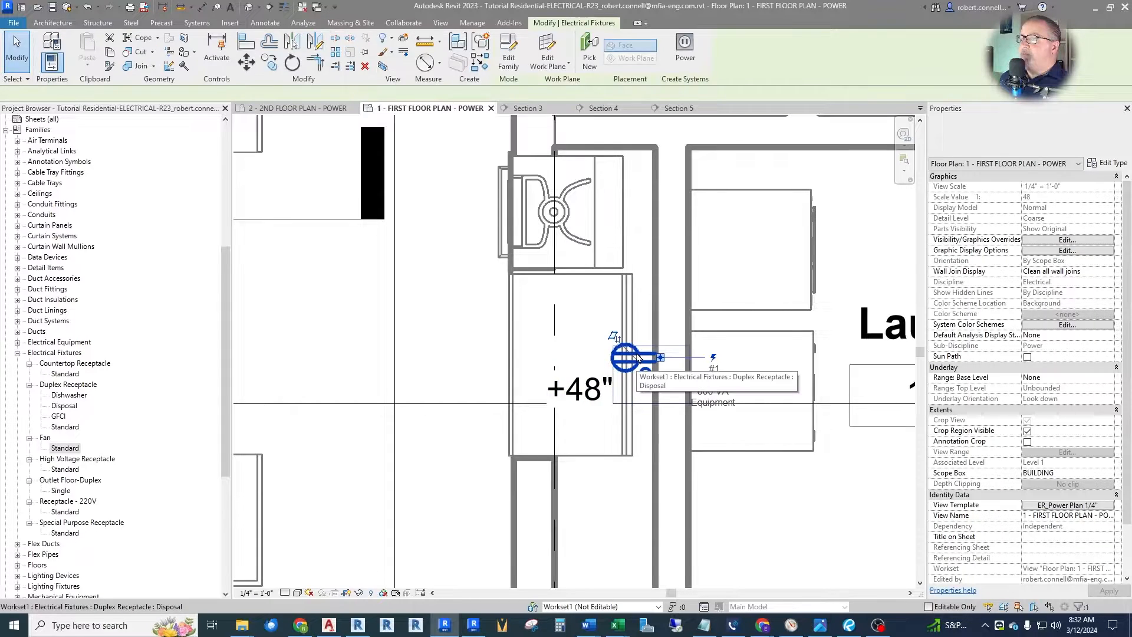
{"action": "left_click", "coordinate": [1111, 166]}
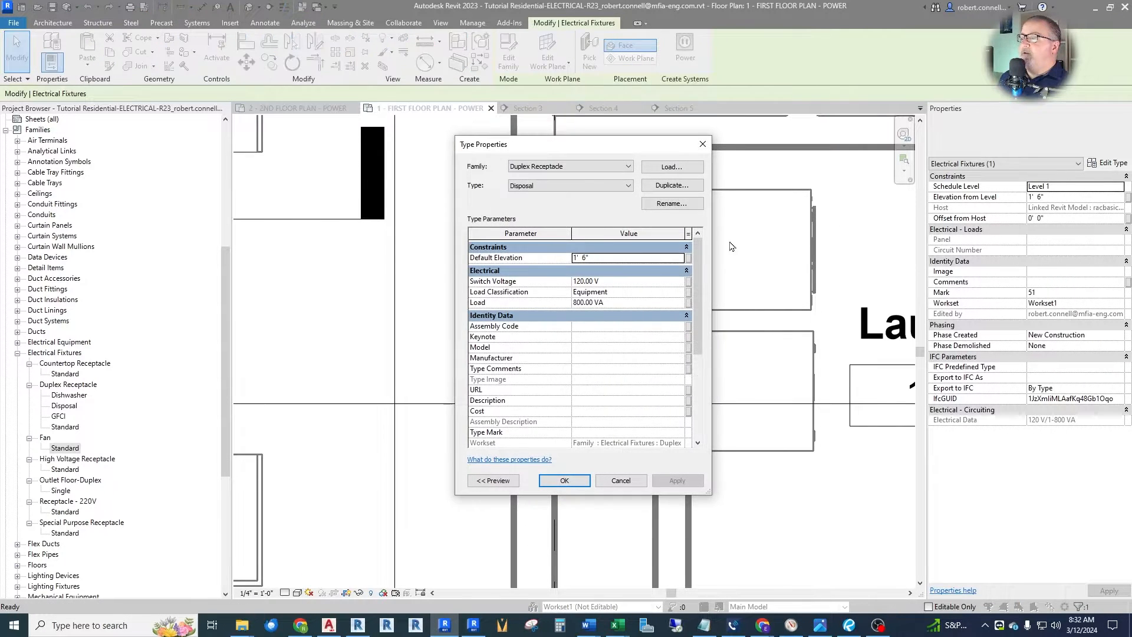
{"action": "left_click", "coordinate": [667, 186]}
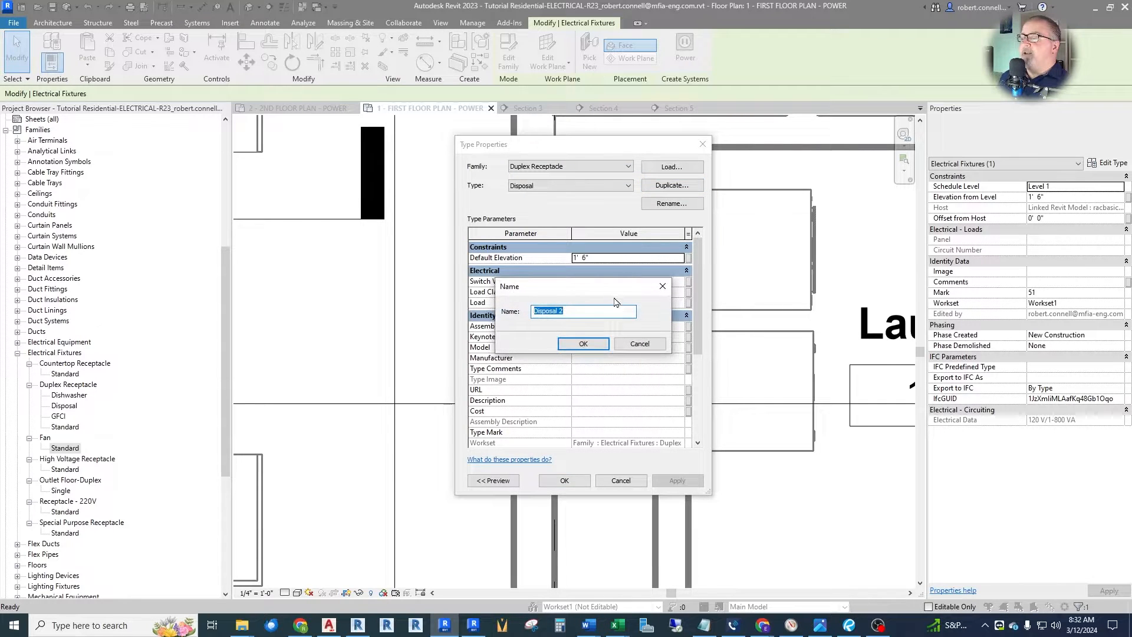
{"action": "type", "text": "Refrig"}
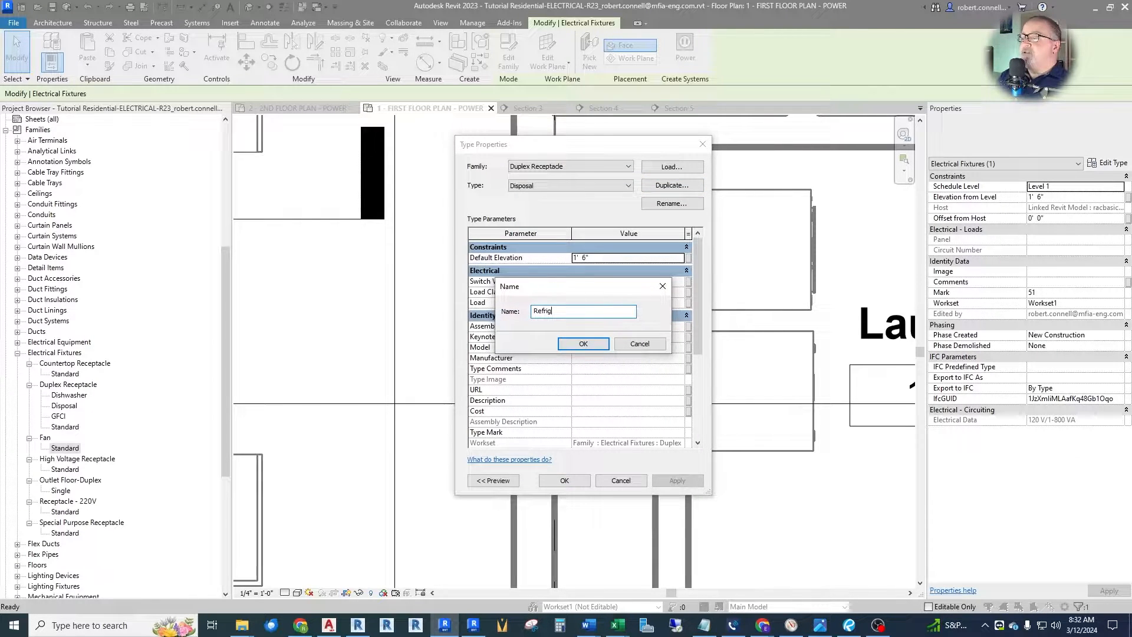
{"action": "key", "text": "Return"}
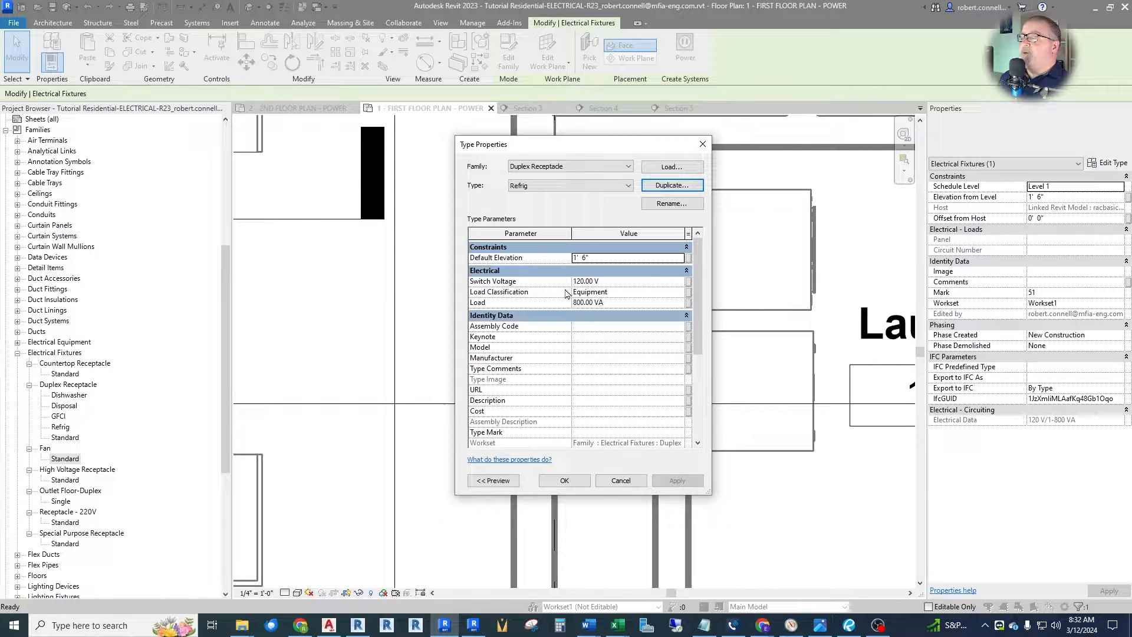
{"action": "left_click", "coordinate": [634, 303]}
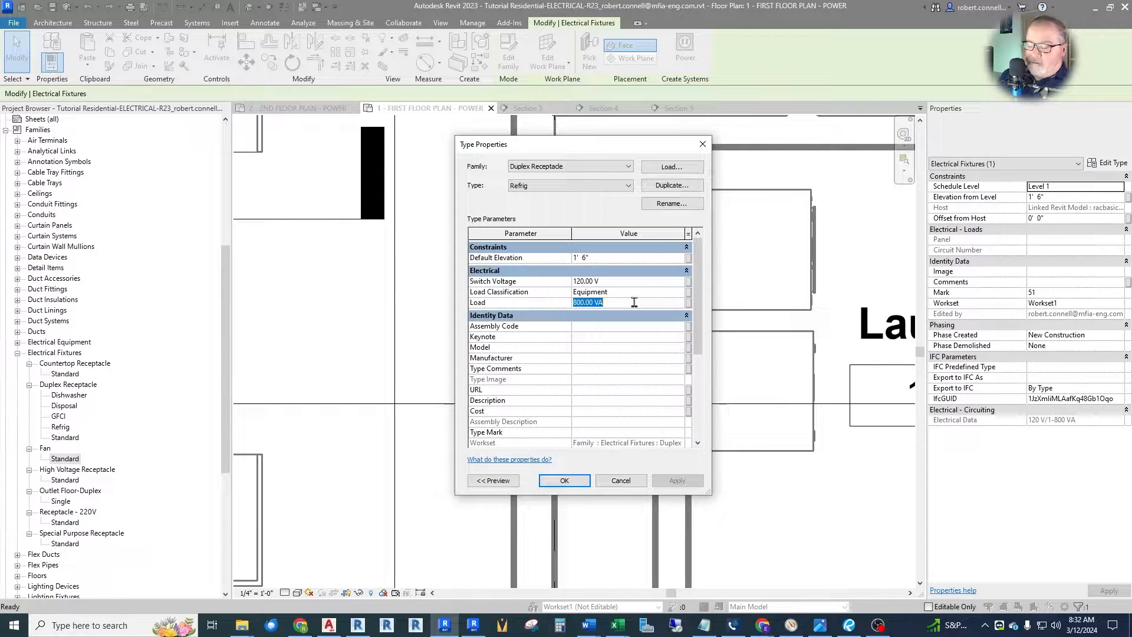
{"action": "type", "text": "120"}
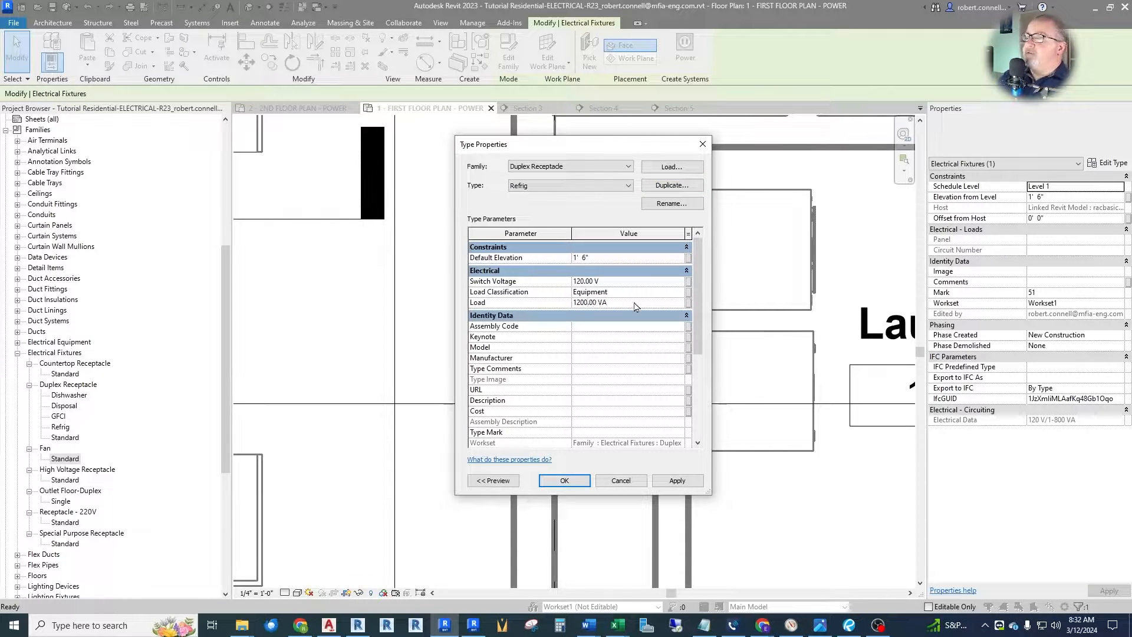
{"action": "left_click", "coordinate": [677, 480]}
{"action": "left_click", "coordinate": [564, 481]}
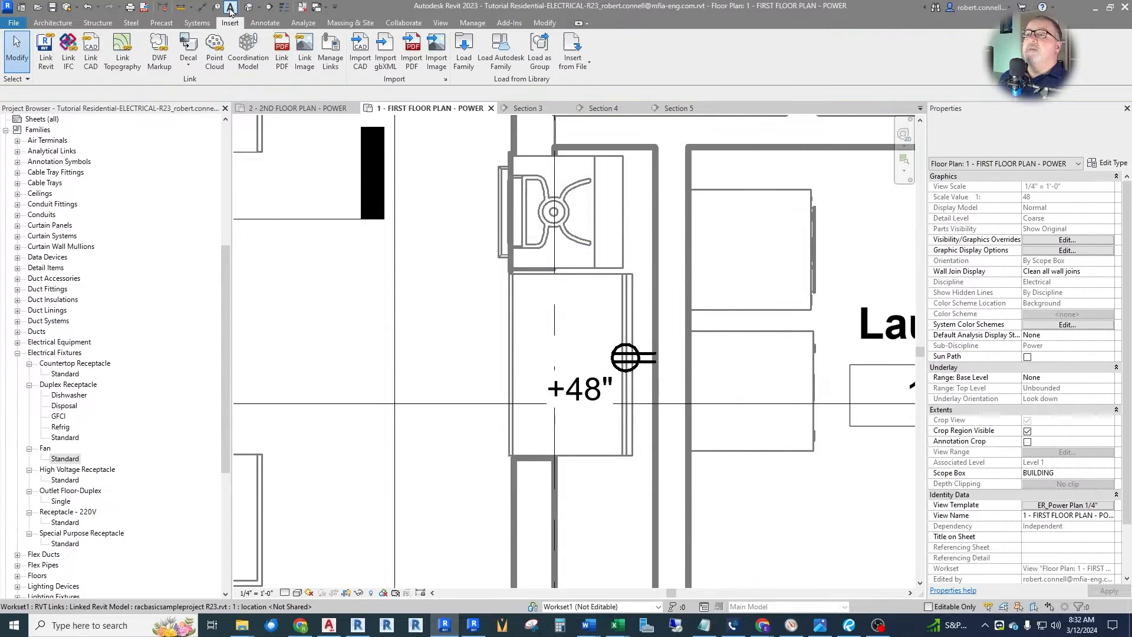
Add a text note reading REFRIG in the kitchen area in front of the refrigerator.
{"action": "left_click", "coordinate": [231, 7]}
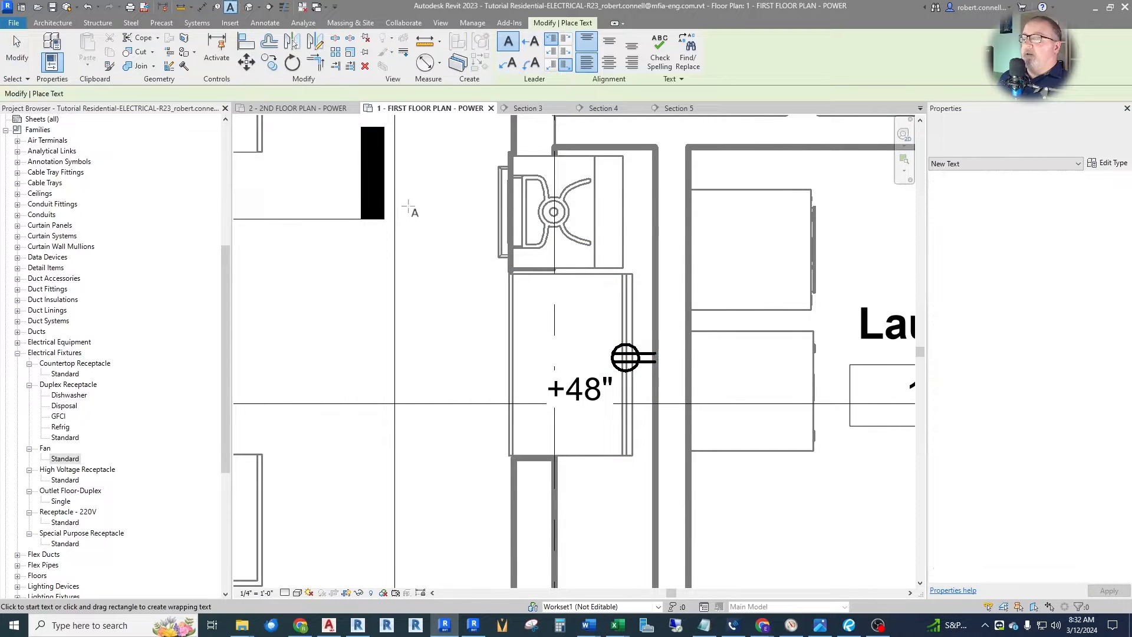
{"action": "left_click", "coordinate": [335, 331]}
{"action": "type", "text": "REFRIG"}
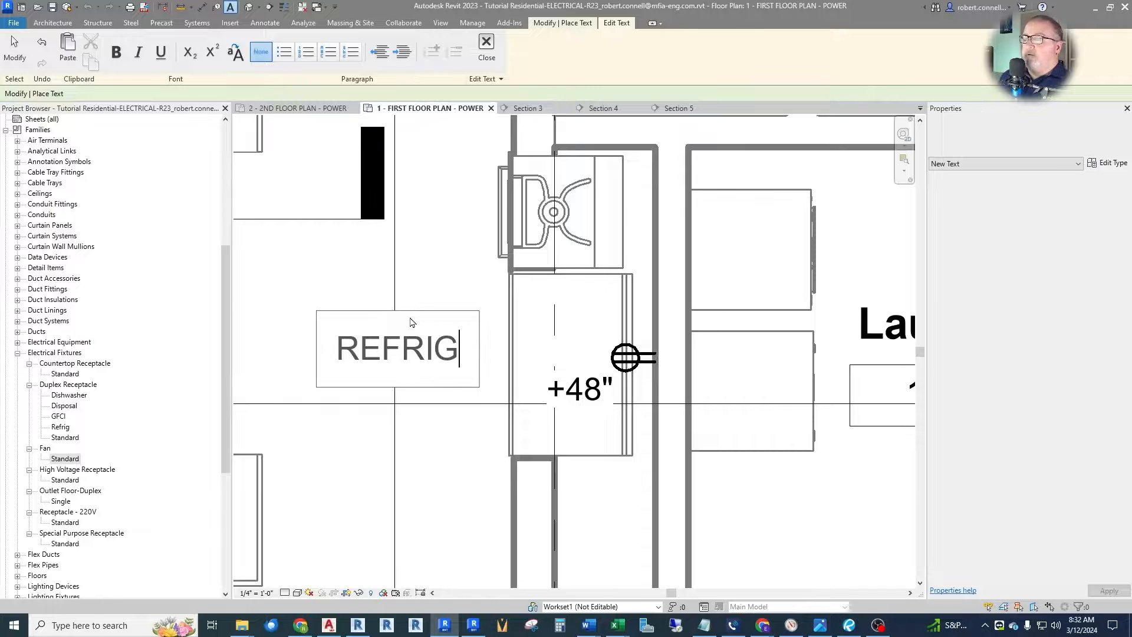
{"action": "left_click", "coordinate": [389, 253]}
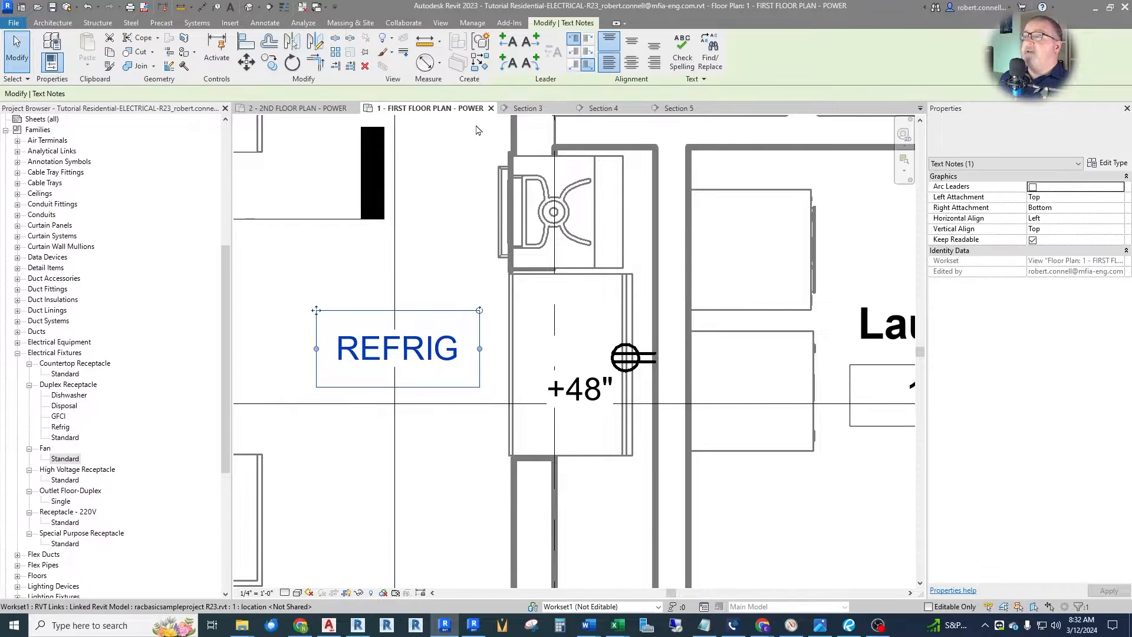
Attach a right-side leader to the REFRIG note, pointing its arrow at the refrigerator receptacle and placing its elbow beside the text.
{"action": "left_click", "coordinate": [530, 41]}
{"action": "left_click_drag", "start_coordinate": [725, 348], "coordinate": [613, 359]}
{"action": "left_click_drag", "start_coordinate": [545, 355], "coordinate": [504, 354]}
{"action": "key", "text": "Escape"}
Place another High Voltage Receptacle like the cooktop's on the wall behind the built-in oven and microwave.
{"action": "scroll", "coordinate": [512, 365], "scroll_direction": "down", "scroll_amount": 3}
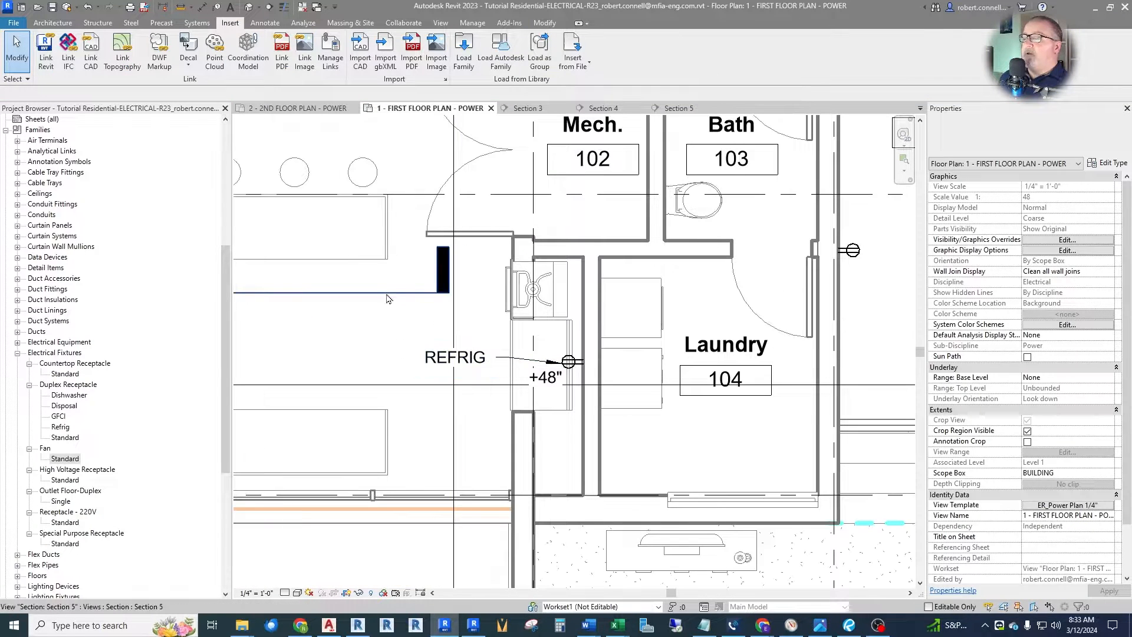
{"action": "scroll", "coordinate": [386, 298], "scroll_direction": "up", "scroll_amount": 2}
{"action": "scroll", "coordinate": [602, 292], "scroll_direction": "up", "scroll_amount": 1}
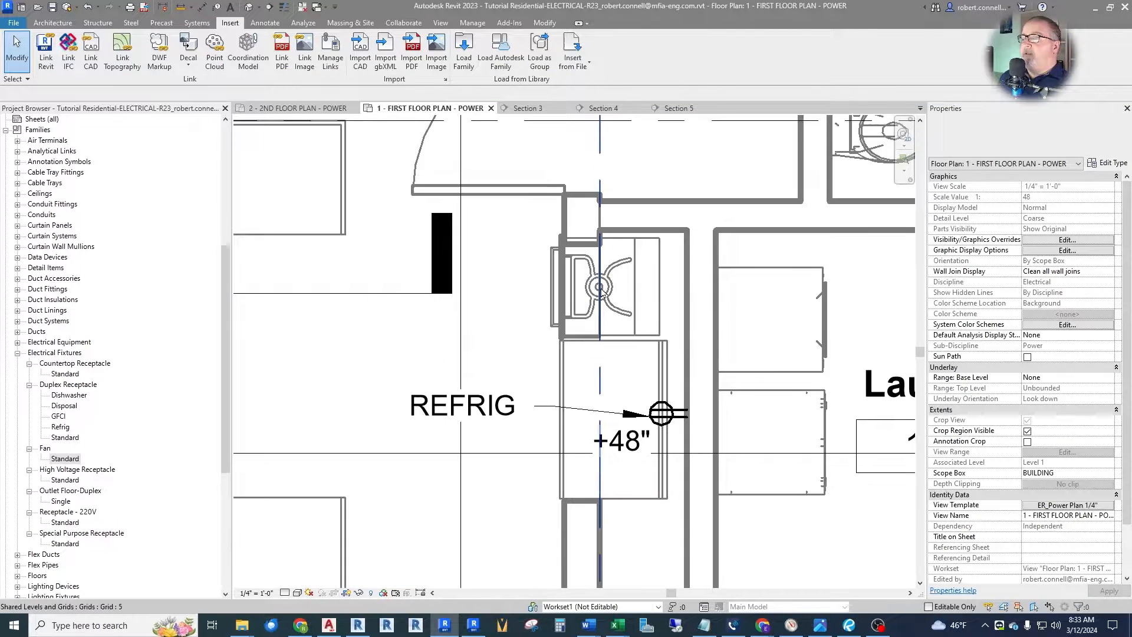
{"action": "scroll", "coordinate": [602, 291], "scroll_direction": "up", "scroll_amount": 1}
{"action": "scroll", "coordinate": [624, 277], "scroll_direction": "down", "scroll_amount": 1}
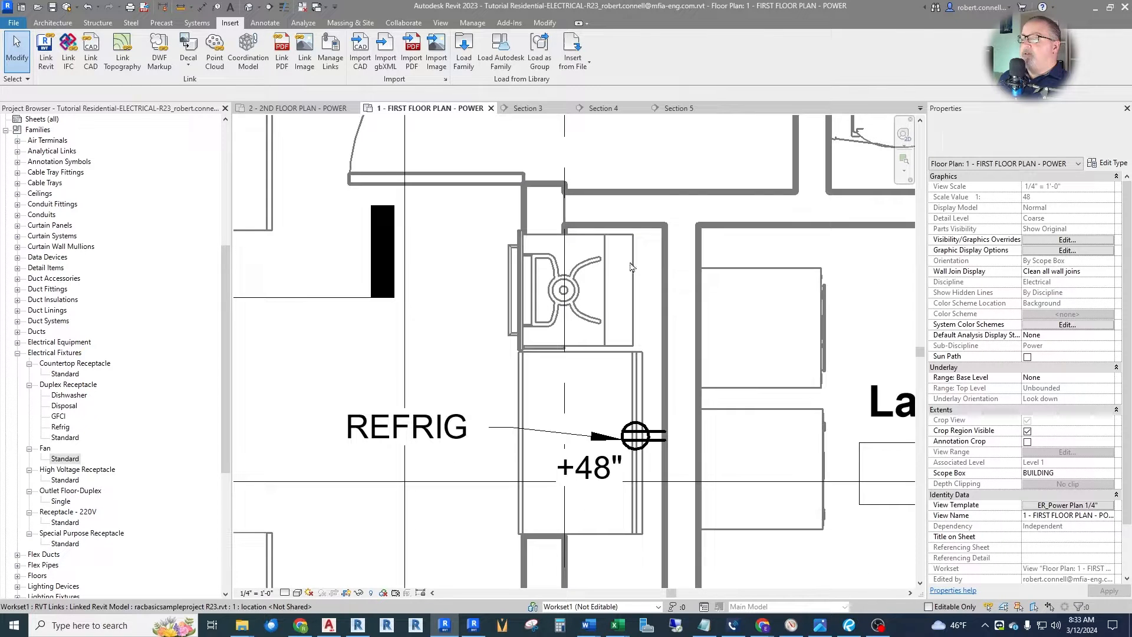
{"action": "scroll", "coordinate": [631, 267], "scroll_direction": "up", "scroll_amount": 1}
{"action": "scroll", "coordinate": [632, 271], "scroll_direction": "down", "scroll_amount": 4}
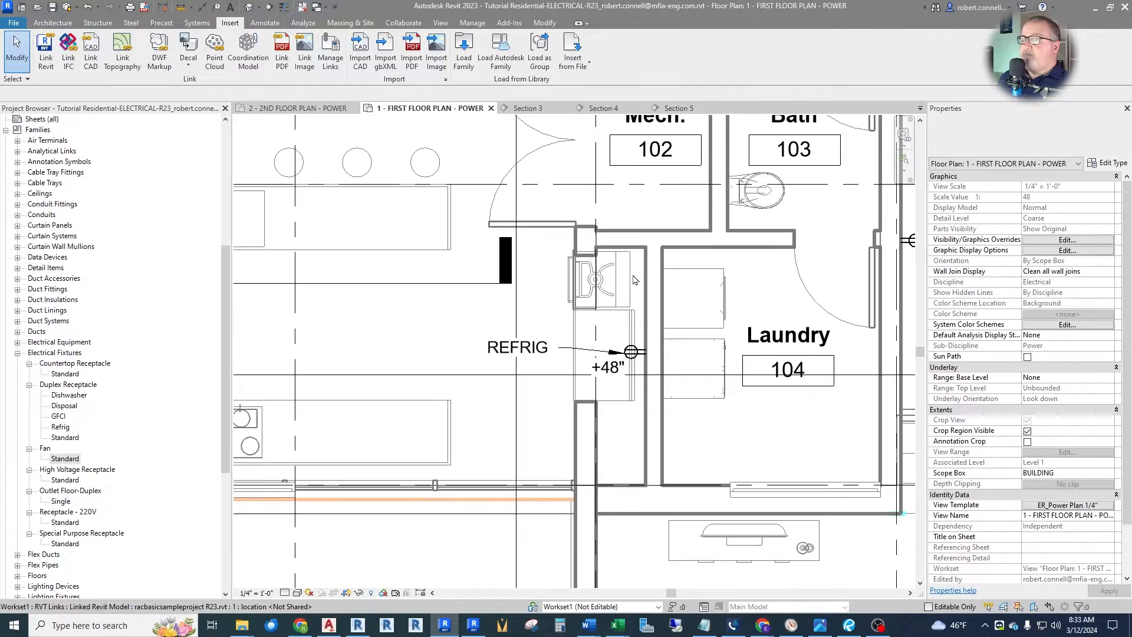
{"action": "scroll", "coordinate": [635, 279], "scroll_direction": "down", "scroll_amount": 2}
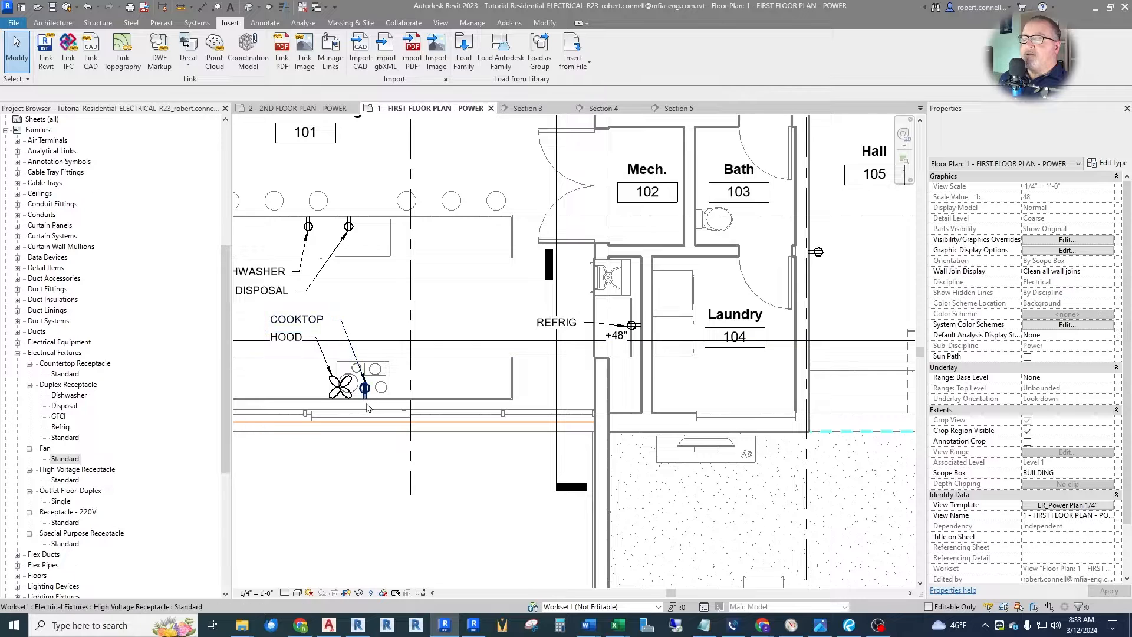
{"action": "scroll", "coordinate": [366, 405], "scroll_direction": "up", "scroll_amount": 4}
{"action": "right_click", "coordinate": [371, 373]}
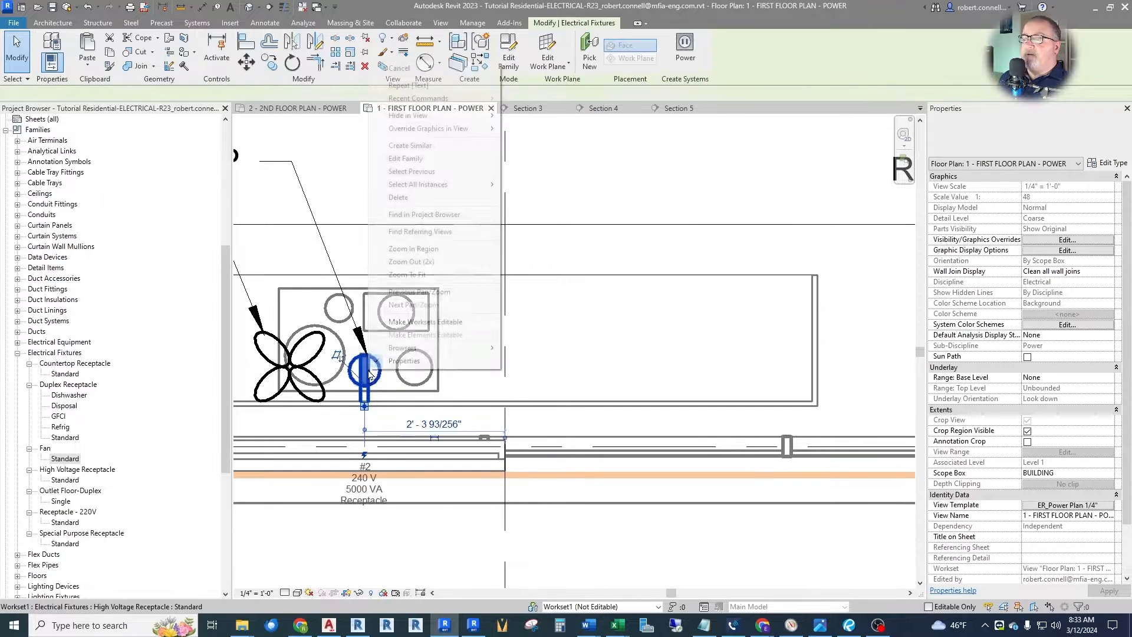
{"action": "left_click", "coordinate": [401, 145]}
{"action": "scroll", "coordinate": [339, 356], "scroll_direction": "down", "scroll_amount": 3}
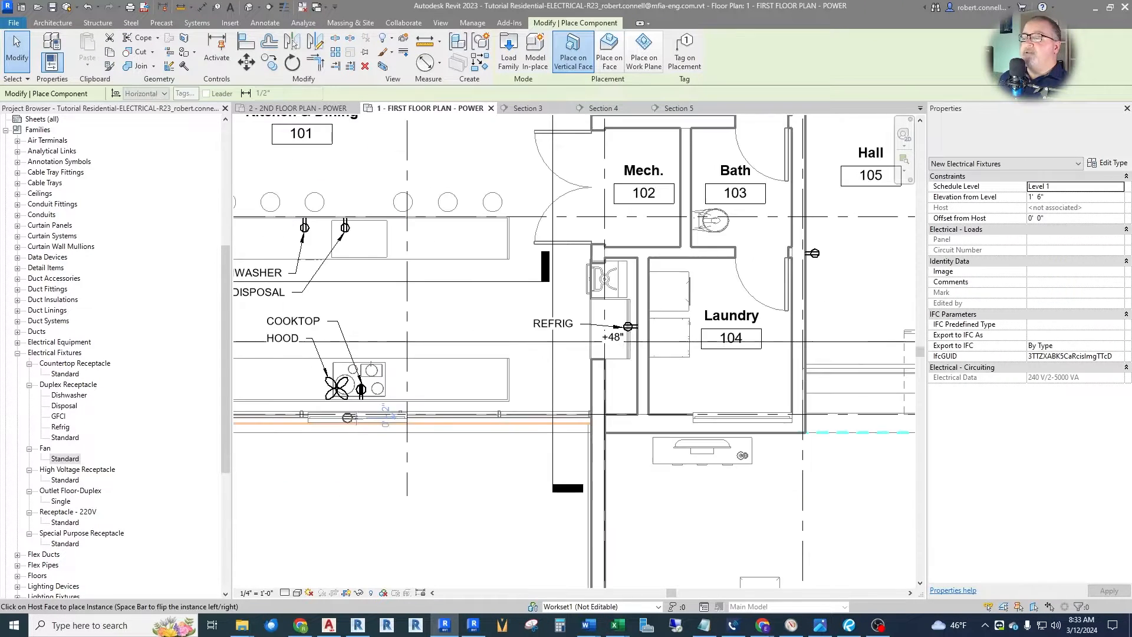
{"action": "scroll", "coordinate": [650, 283], "scroll_direction": "up", "scroll_amount": 4}
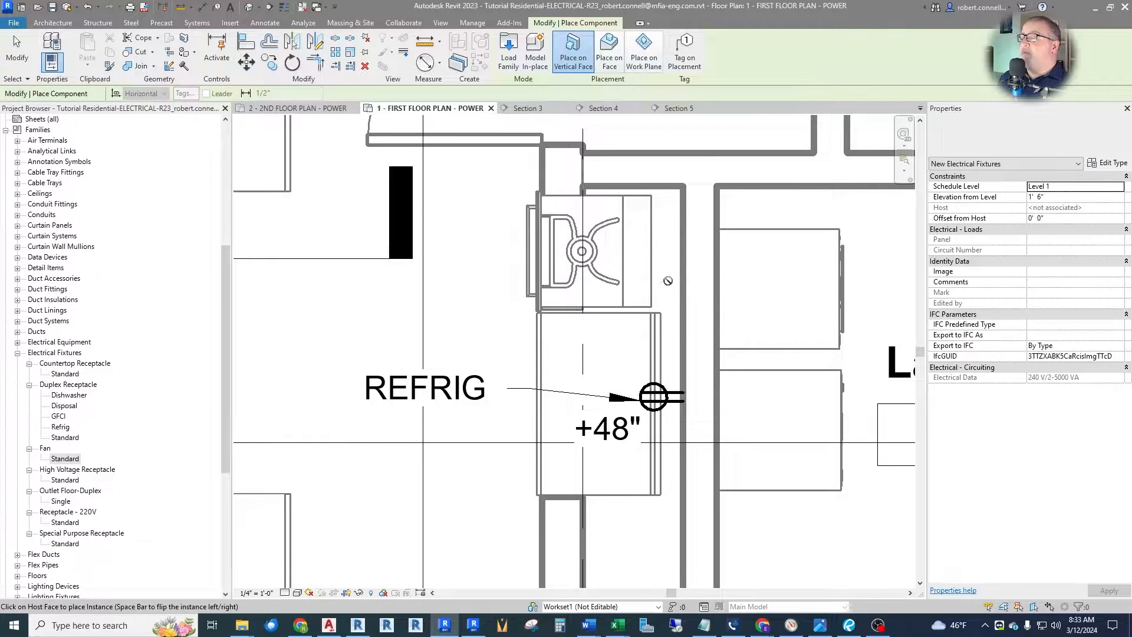
{"action": "left_click", "coordinate": [676, 276]}
{"action": "key", "text": "Escape"}
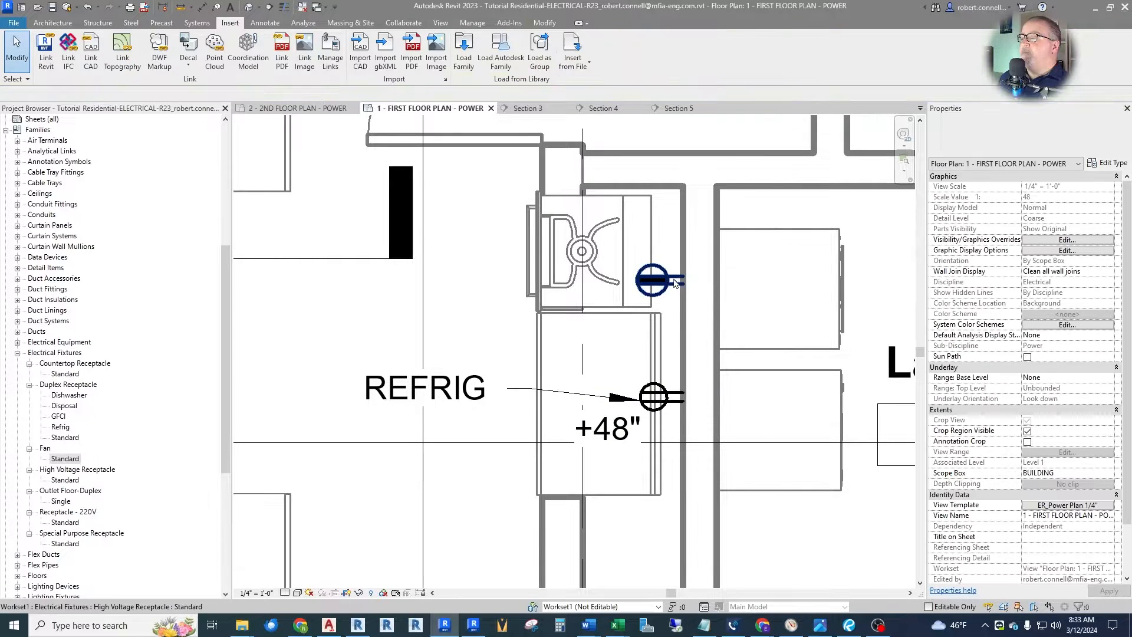
Duplicate the oven's High Voltage Receptacle type as RANGE and set the new type's load to 9000 VA.
{"action": "scroll", "coordinate": [671, 283], "scroll_direction": "up", "scroll_amount": 2}
{"action": "left_click", "coordinate": [1108, 165]}
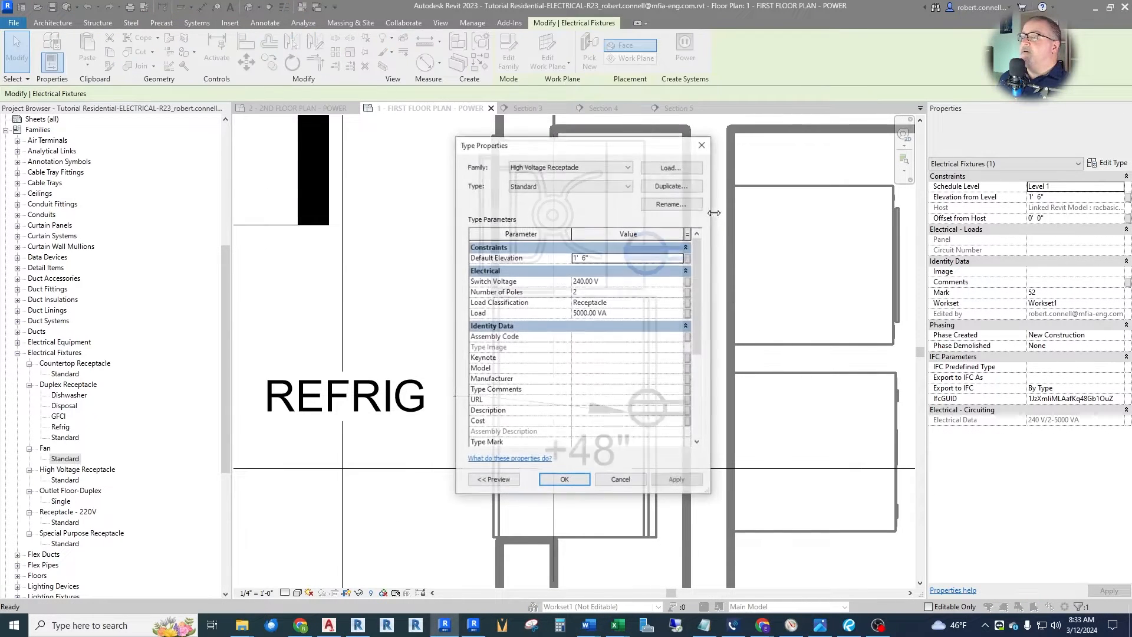
{"action": "left_click", "coordinate": [671, 185]}
{"action": "type", "text": "RE"}
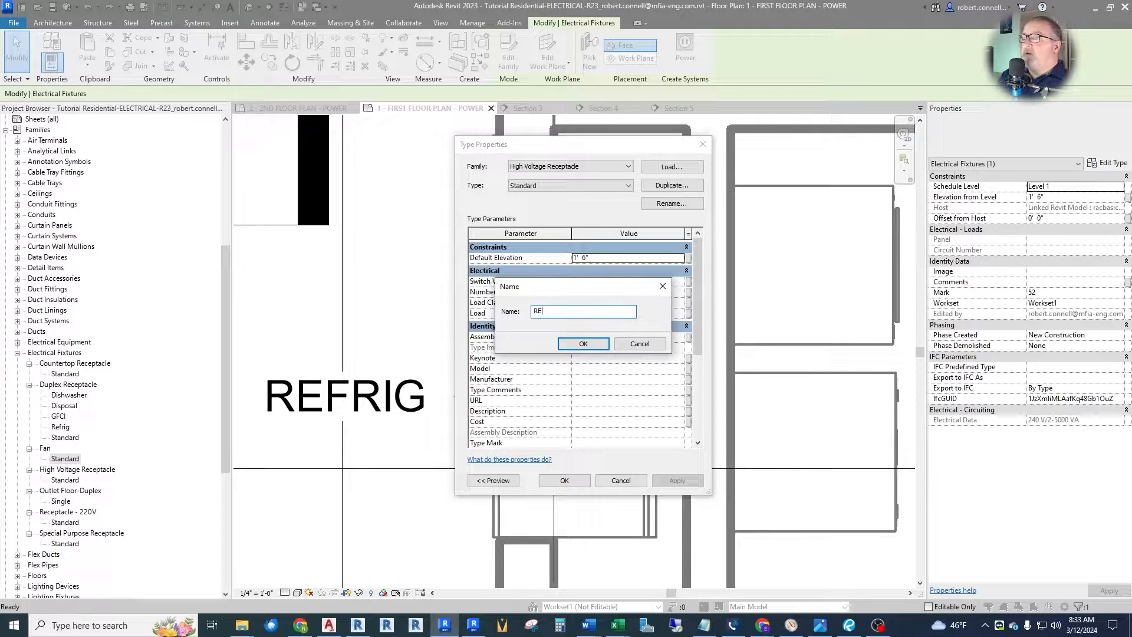
{"action": "key", "text": "Return"}
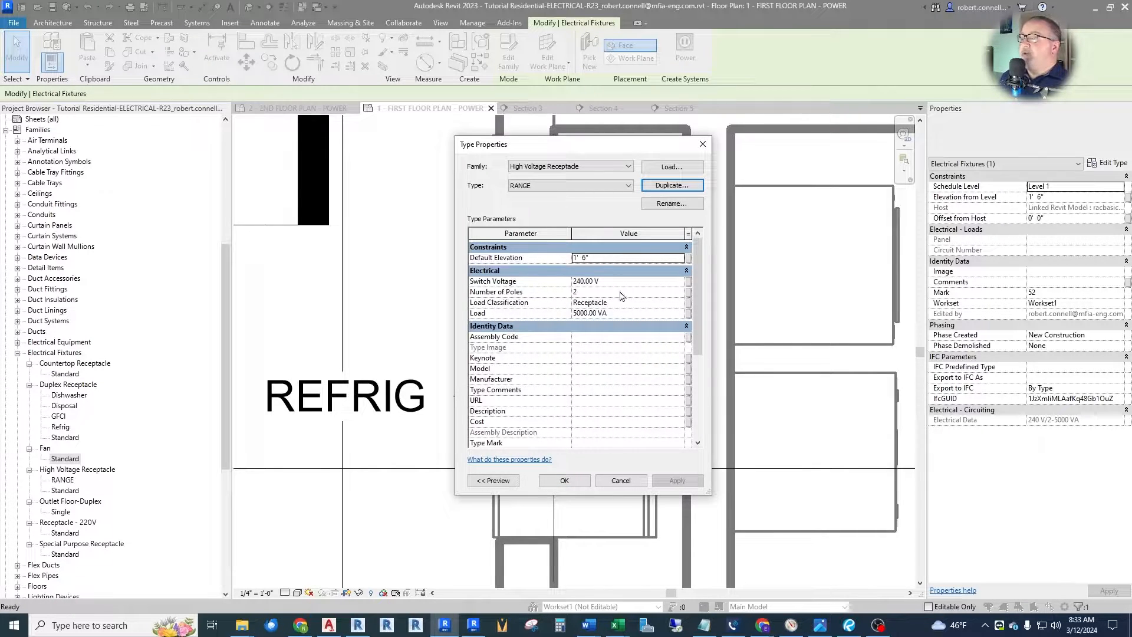
{"action": "left_click", "coordinate": [630, 311]}
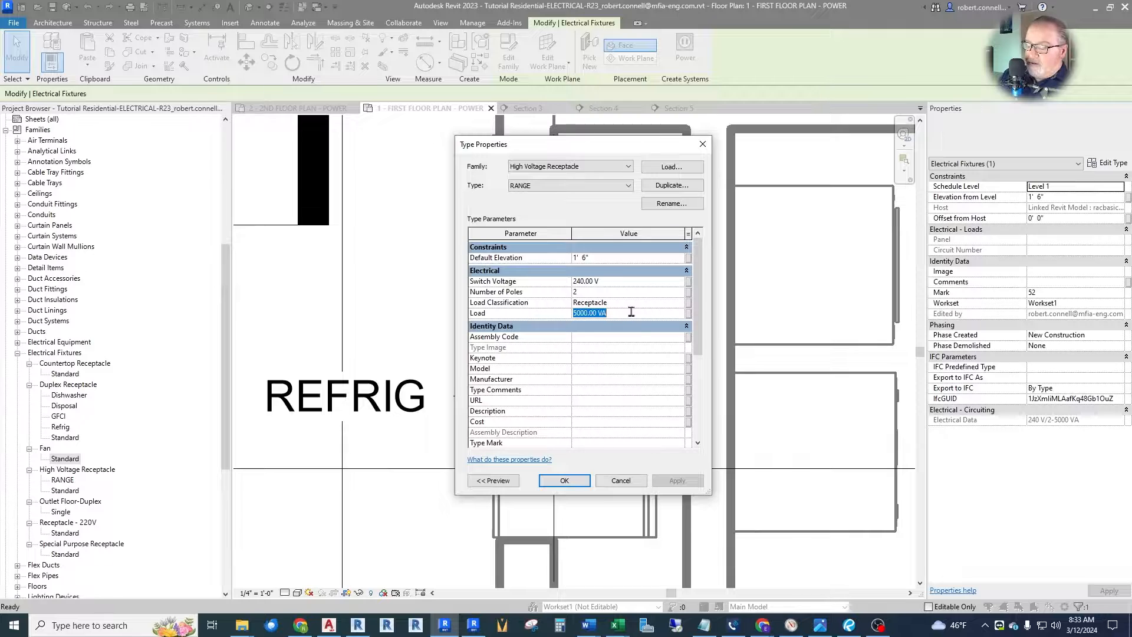
{"action": "type", "text": "9000"}
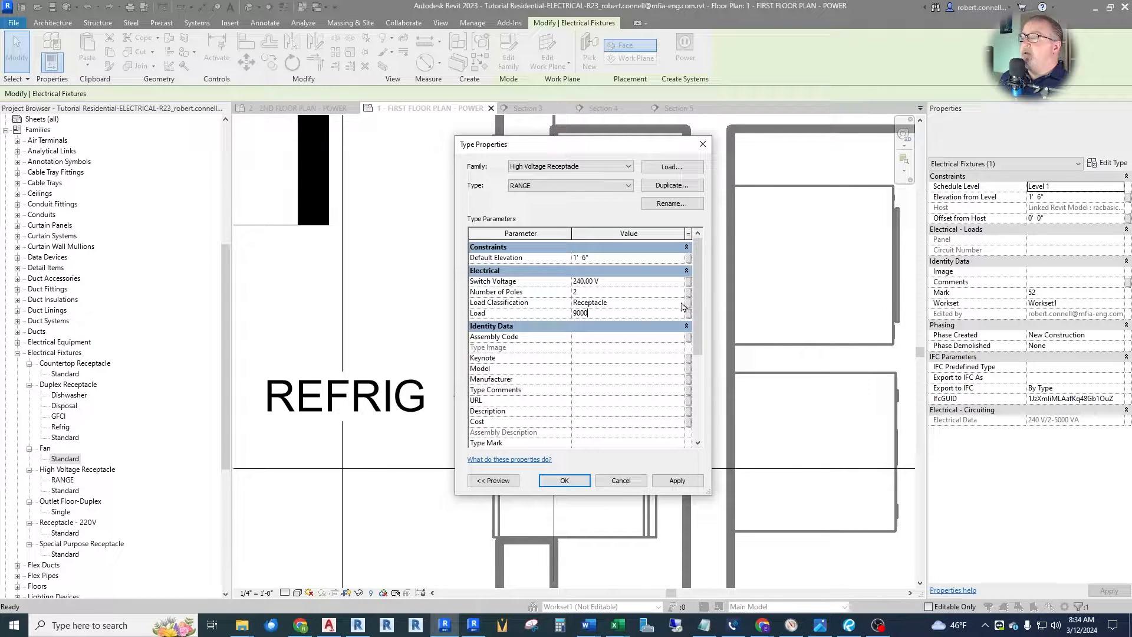
Examine the demand factors of the Electric Range - 3.5 kW to 8.75 kW load classification for the RANGE type.
{"action": "left_click", "coordinate": [682, 306]}
{"action": "scroll", "coordinate": [515, 307], "scroll_direction": "up", "scroll_amount": 7}
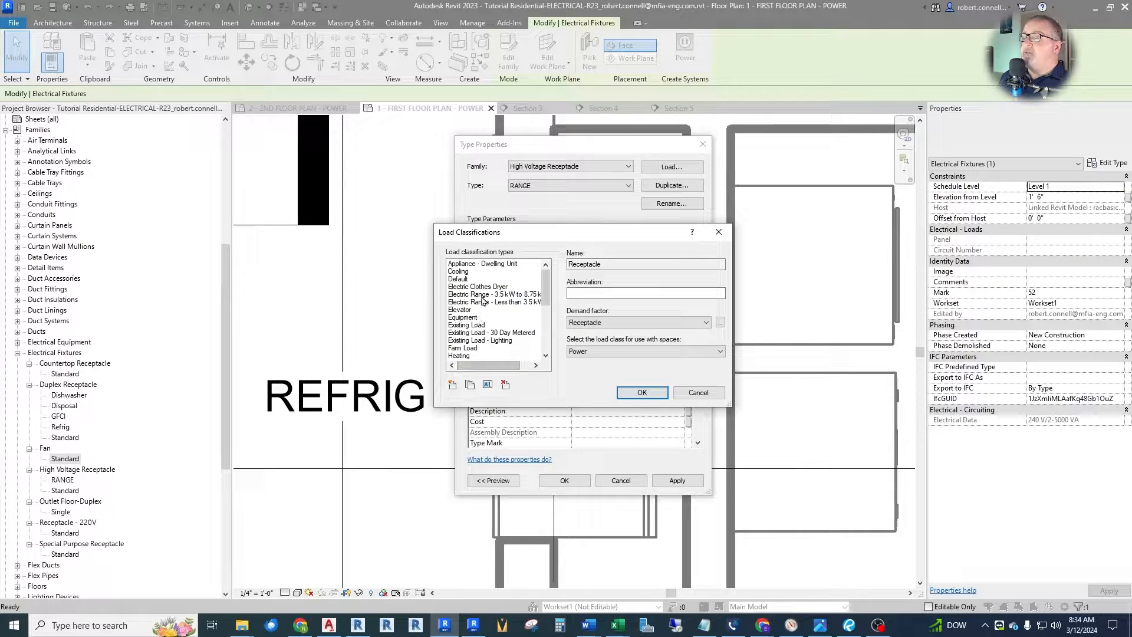
{"action": "left_click", "coordinate": [498, 295]}
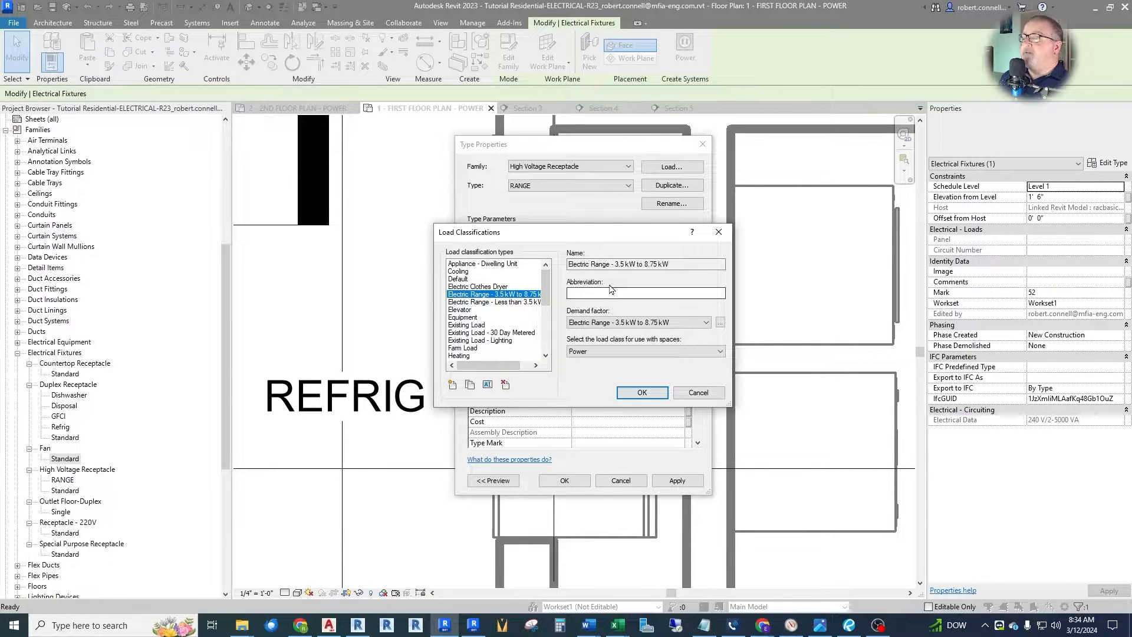
{"action": "left_click", "coordinate": [720, 322]}
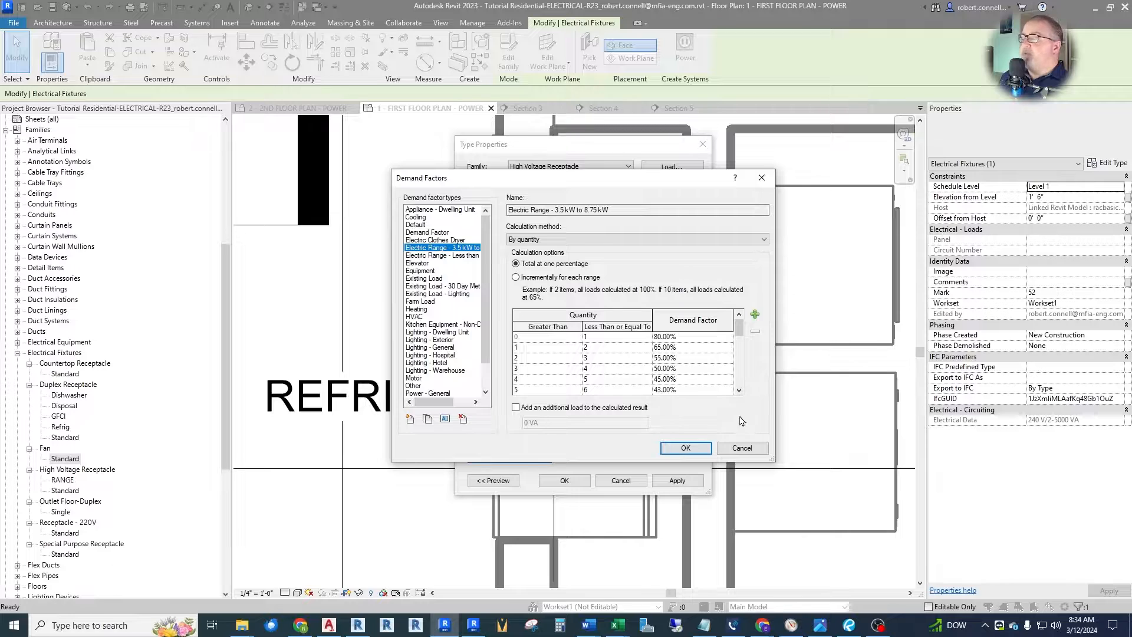
{"action": "left_click", "coordinate": [735, 450]}
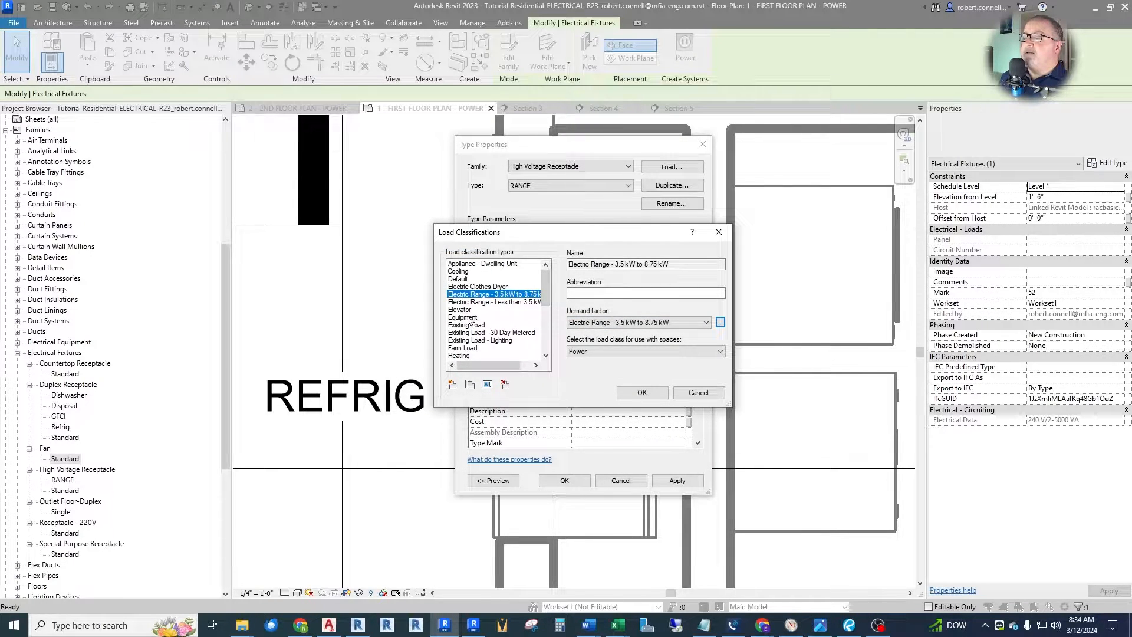
Set the RANGE type's load classification to Equipment and apply the type changes.
{"action": "left_click", "coordinate": [465, 318]}
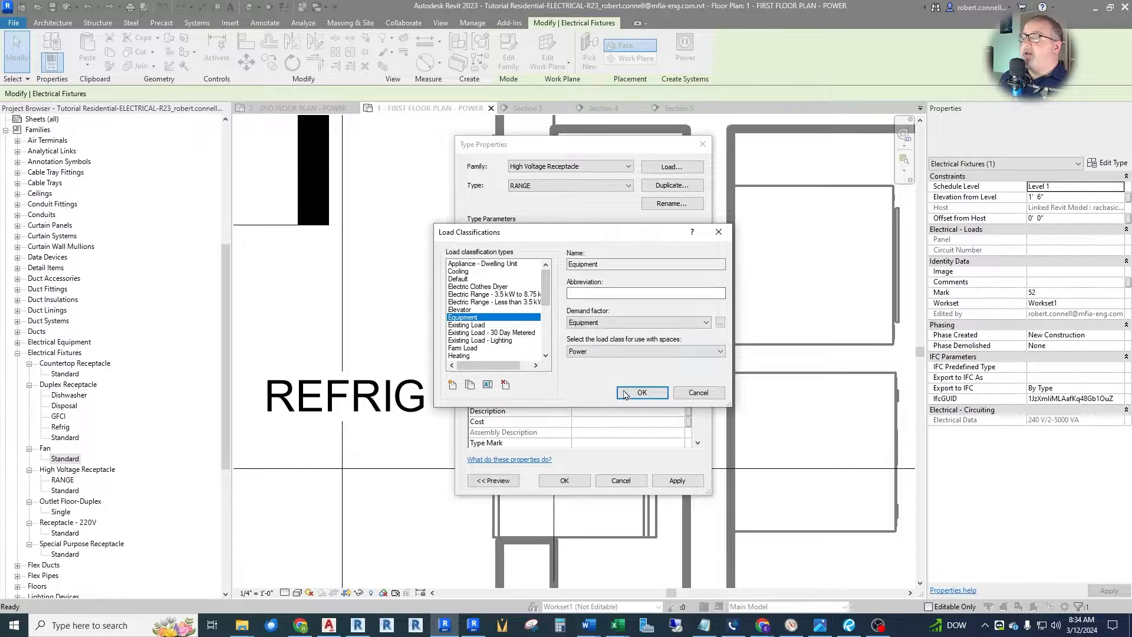
{"action": "left_click", "coordinate": [642, 392]}
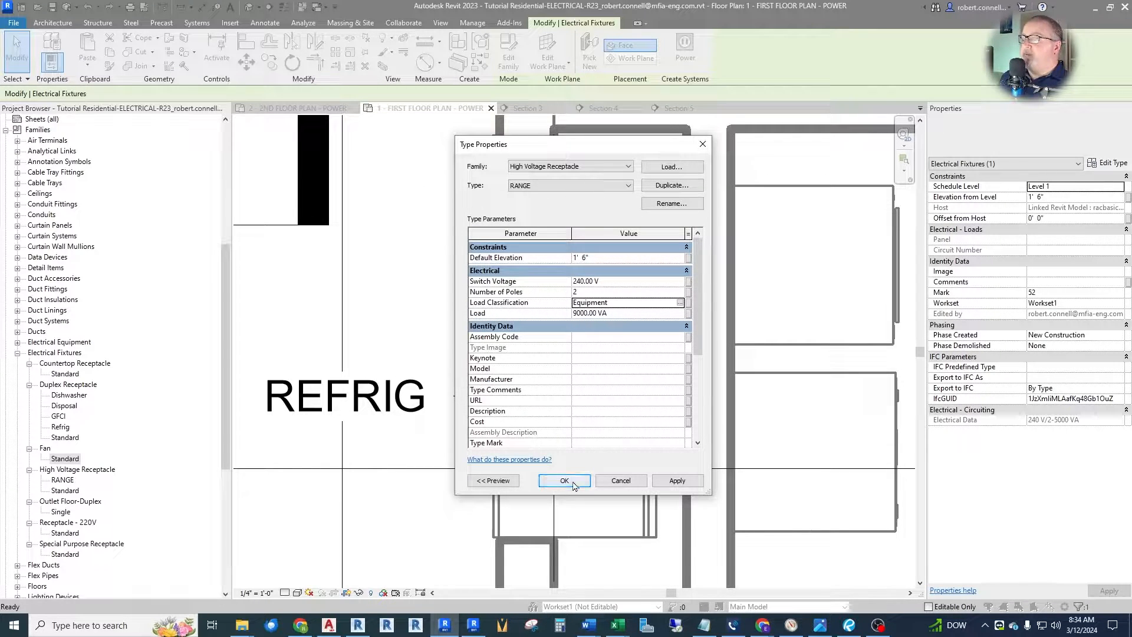
{"action": "left_click", "coordinate": [569, 481]}
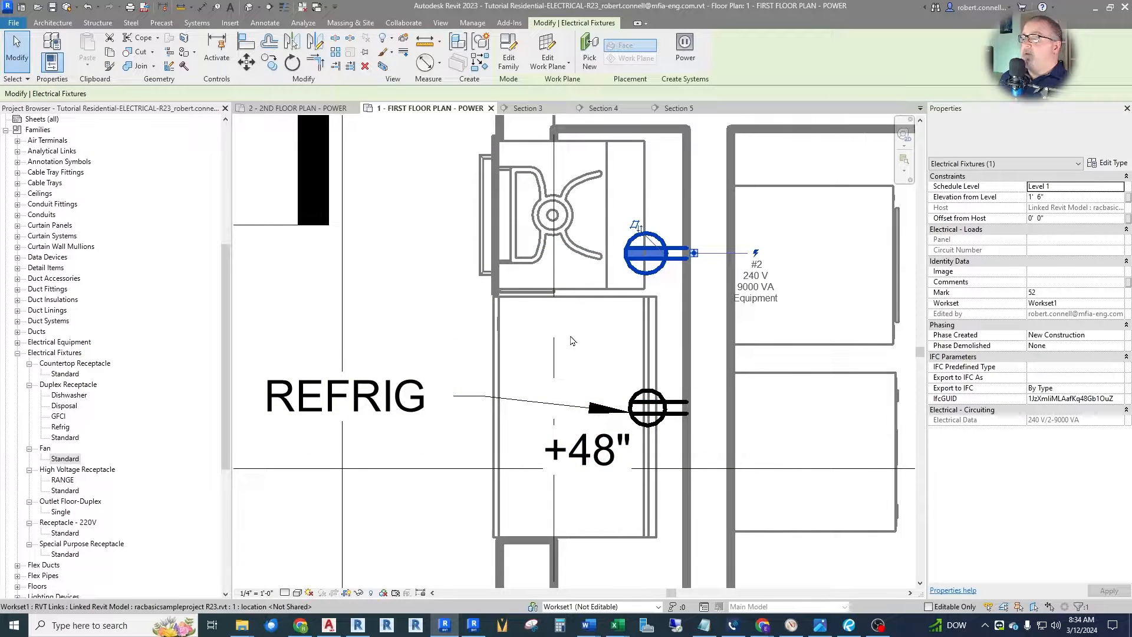
{"action": "key", "text": "Escape"}
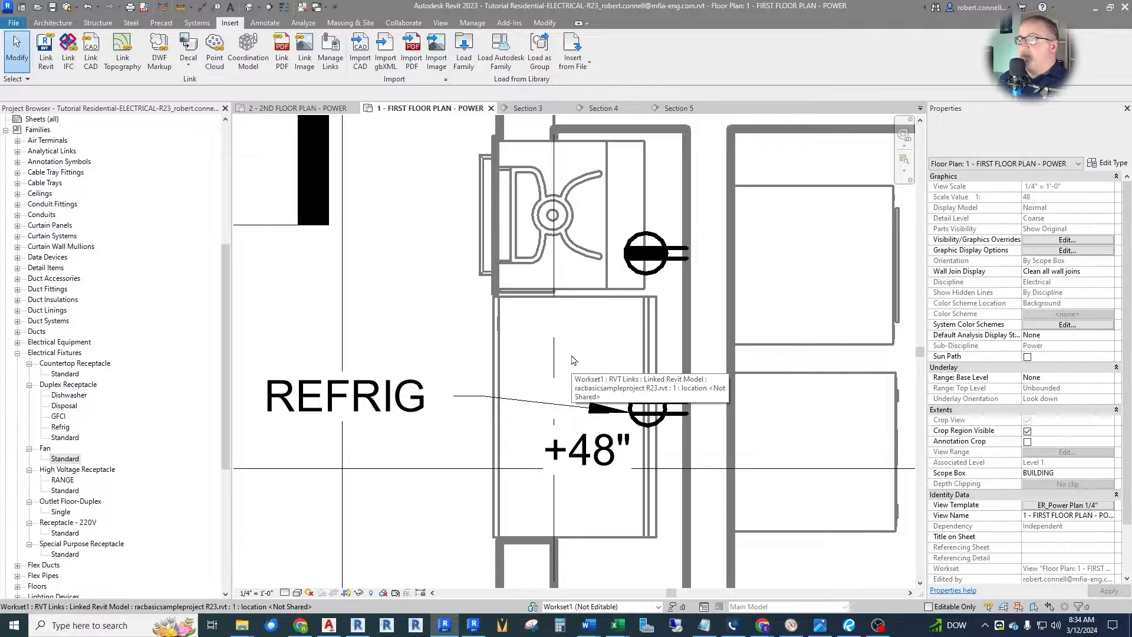
Add a text note reading RANGE directly above the REFRIG note in the kitchen.
{"action": "scroll", "coordinate": [580, 354], "scroll_direction": "down", "scroll_amount": 3}
{"action": "scroll", "coordinate": [471, 317], "scroll_direction": "up", "scroll_amount": 2}
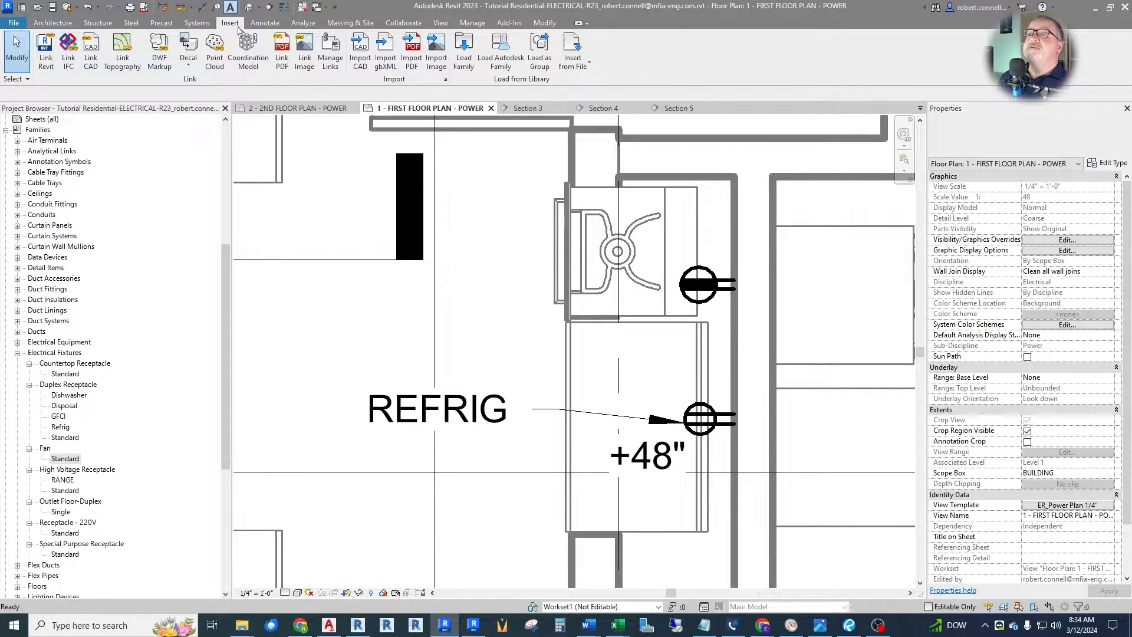
{"action": "key", "text": "t"}
{"action": "key", "text": "x"}
{"action": "left_click", "coordinate": [367, 324]}
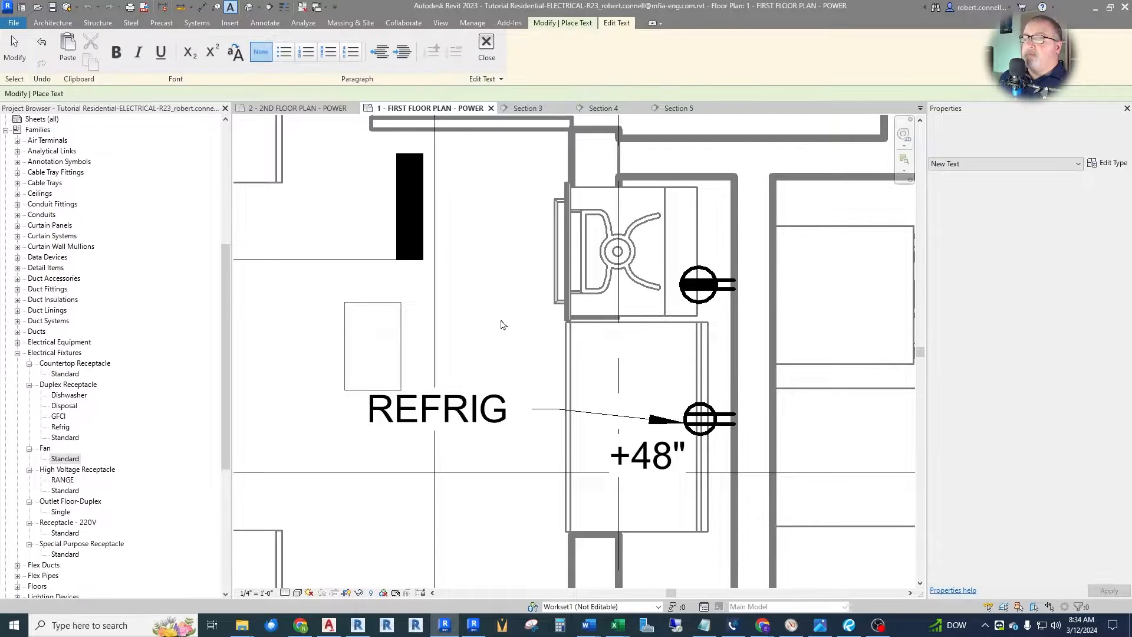
{"action": "type", "text": "RANGE"}
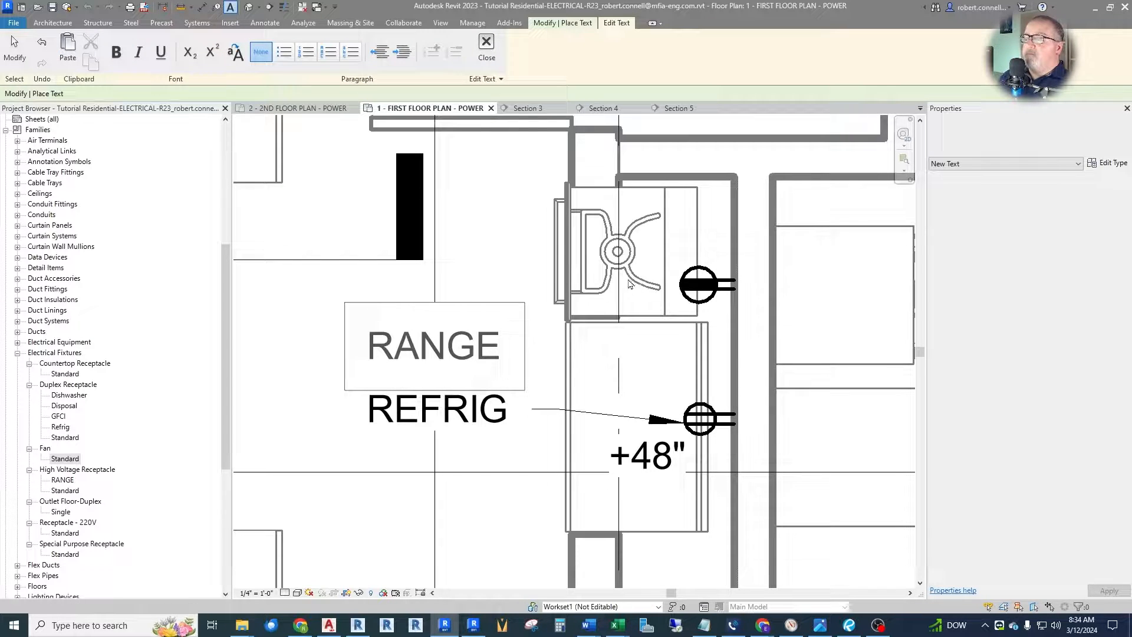
{"action": "left_click", "coordinate": [630, 284]}
{"action": "key", "text": "Escape"}
{"action": "key", "text": "Escape"}
Attach a right-side leader to the RANGE note, pointing its arrow at the high voltage receptacle behind the oven.
{"action": "left_click", "coordinate": [488, 350]}
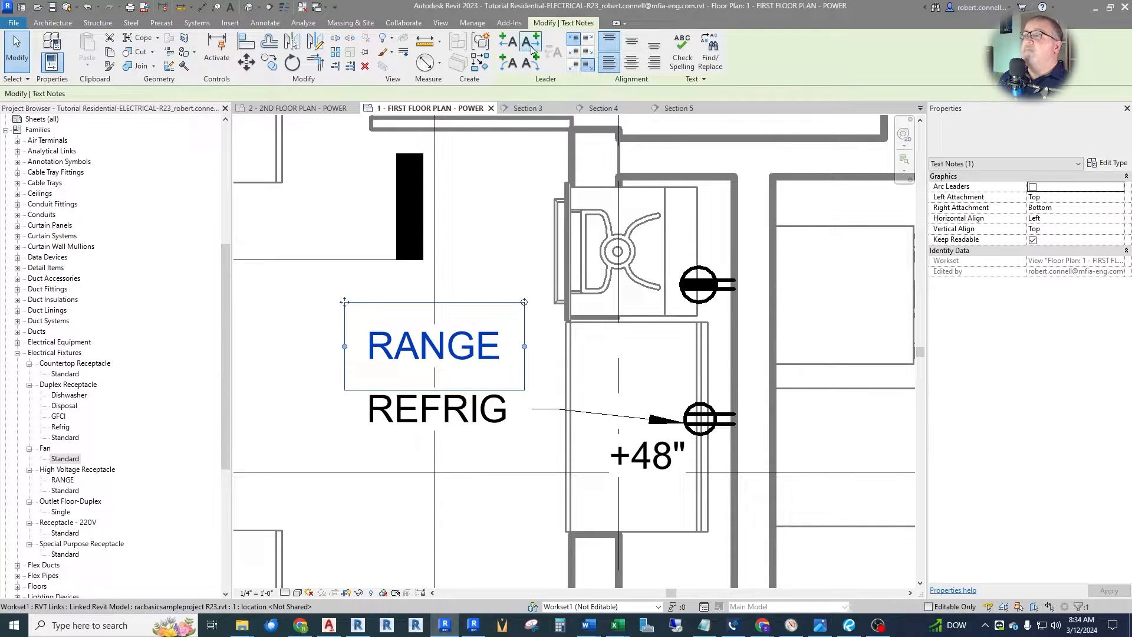
{"action": "left_click", "coordinate": [531, 50]}
{"action": "left_click_drag", "start_coordinate": [807, 346], "coordinate": [685, 294]}
Place another duplex receptacle like the refrigerator's on the wall behind the oven, just above the range receptacle.
{"action": "scroll", "coordinate": [745, 366], "scroll_direction": "down", "scroll_amount": 3}
{"action": "right_click", "coordinate": [734, 401]}
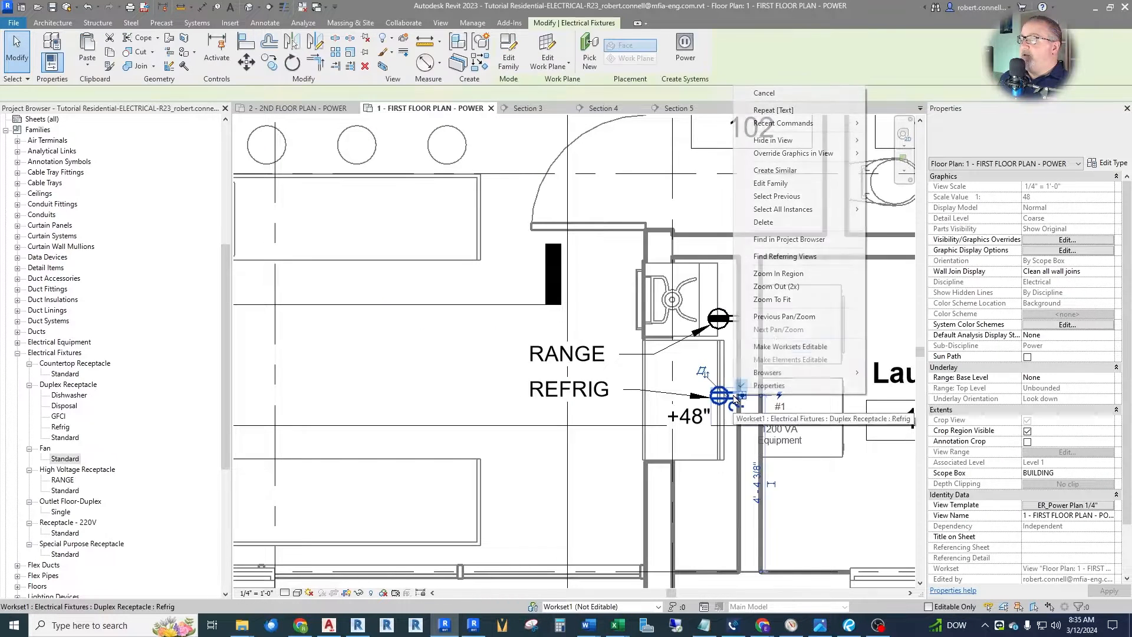
{"action": "left_click", "coordinate": [766, 170]}
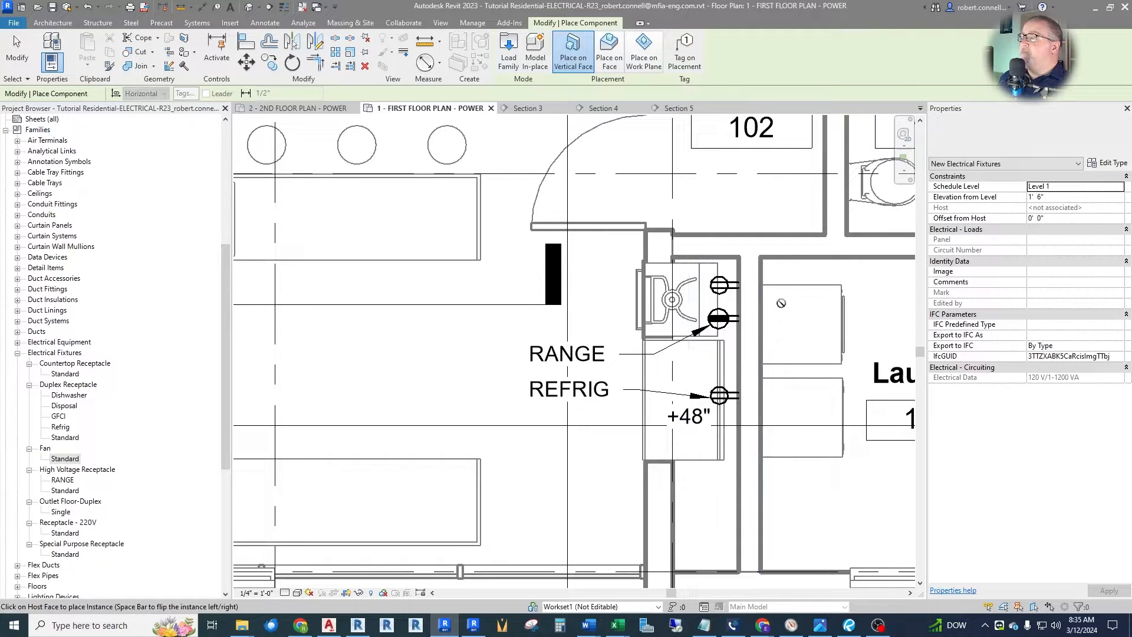
{"action": "scroll", "coordinate": [755, 291], "scroll_direction": "up", "scroll_amount": 4}
{"action": "key", "text": "Escape"}
{"action": "scroll", "coordinate": [718, 289], "scroll_direction": "down", "scroll_amount": 2}
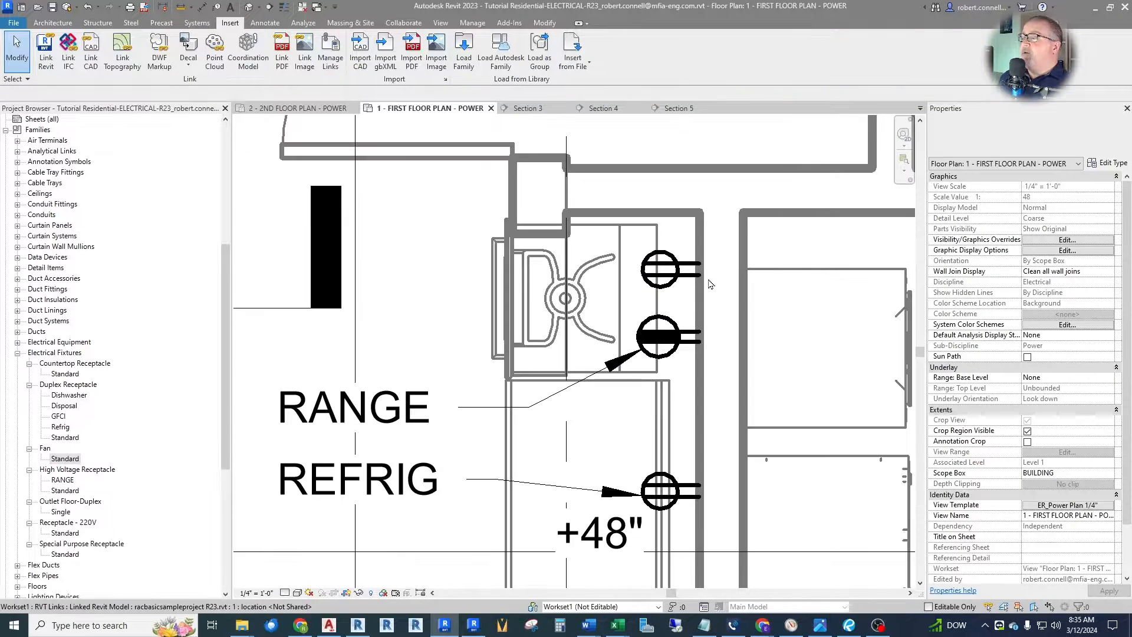
Try to set the new duplex receptacle's elevation from level to 5 feet.
{"action": "left_click", "coordinate": [672, 283]}
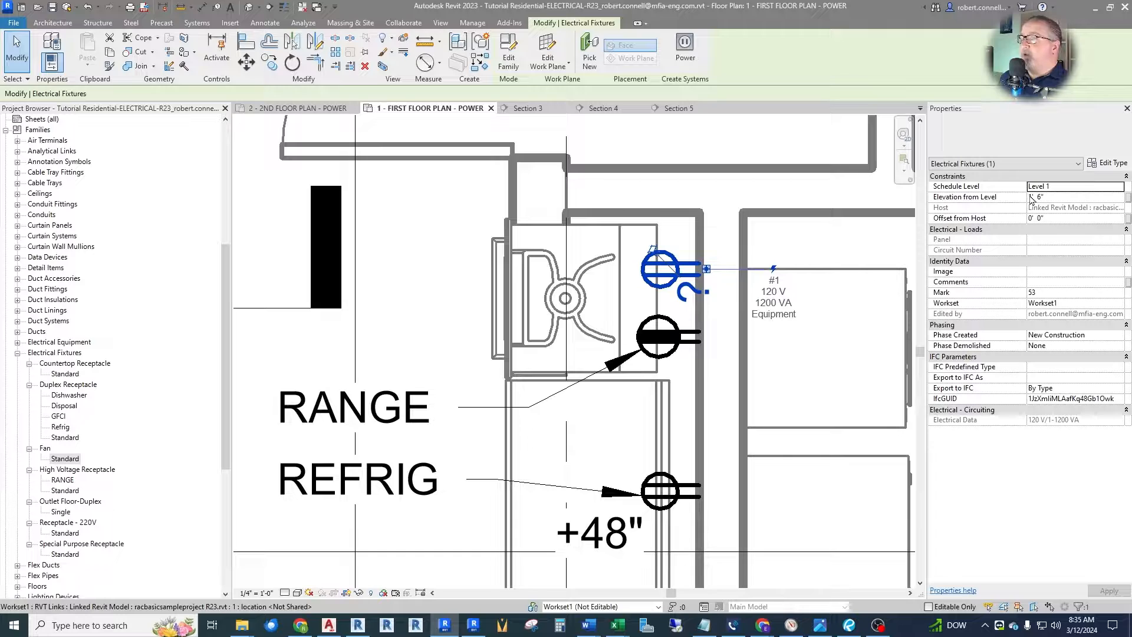
{"action": "left_click", "coordinate": [1061, 198]}
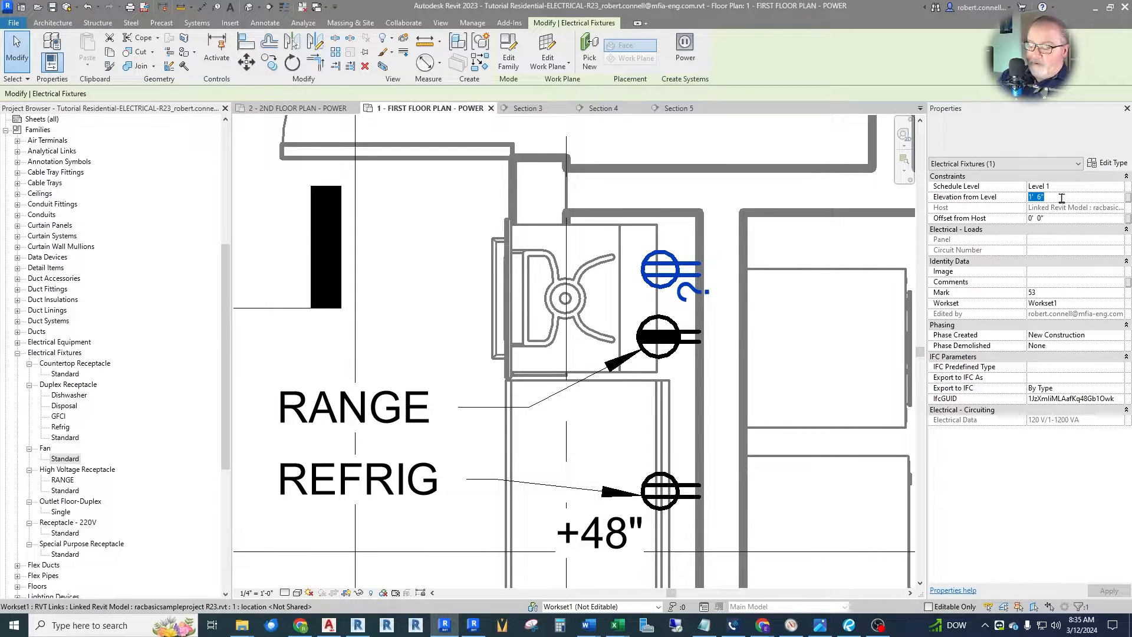
{"action": "type", "text": "5"}
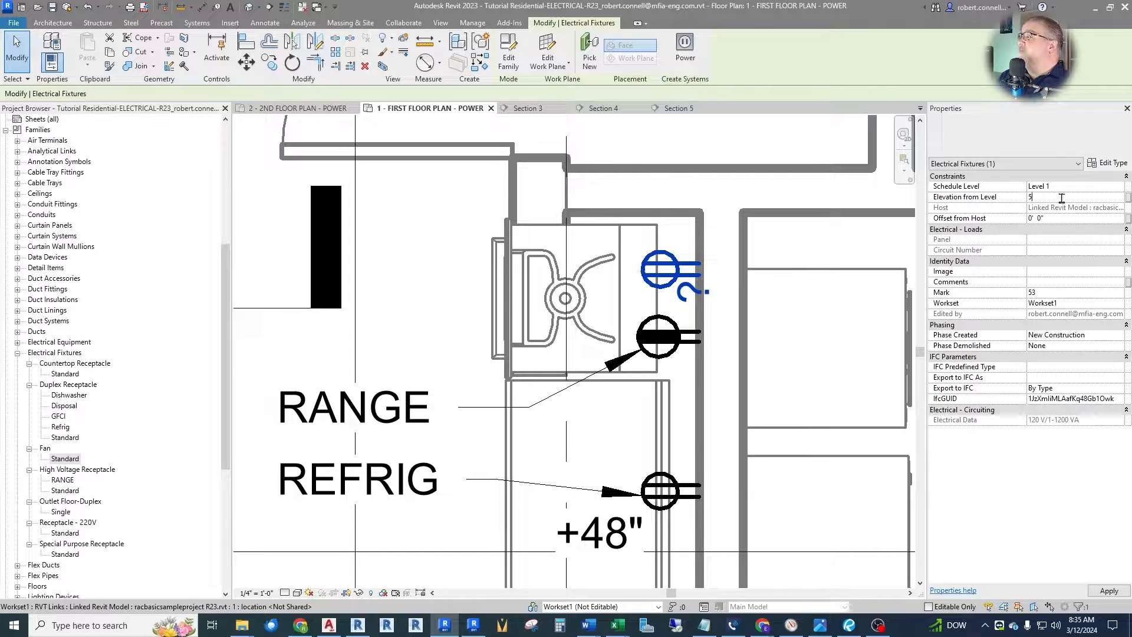
{"action": "key", "text": "Return"}
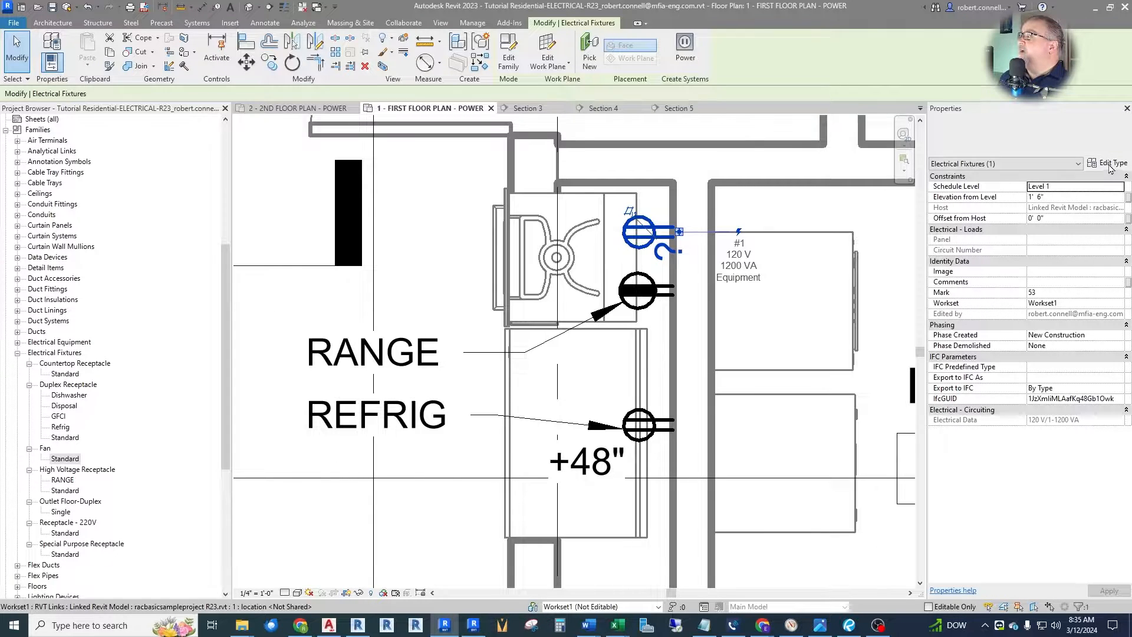
Duplicate the new duplex receptacle's type as Microwave and set the new type's load to 1500 VA.
{"action": "left_click", "coordinate": [1110, 167]}
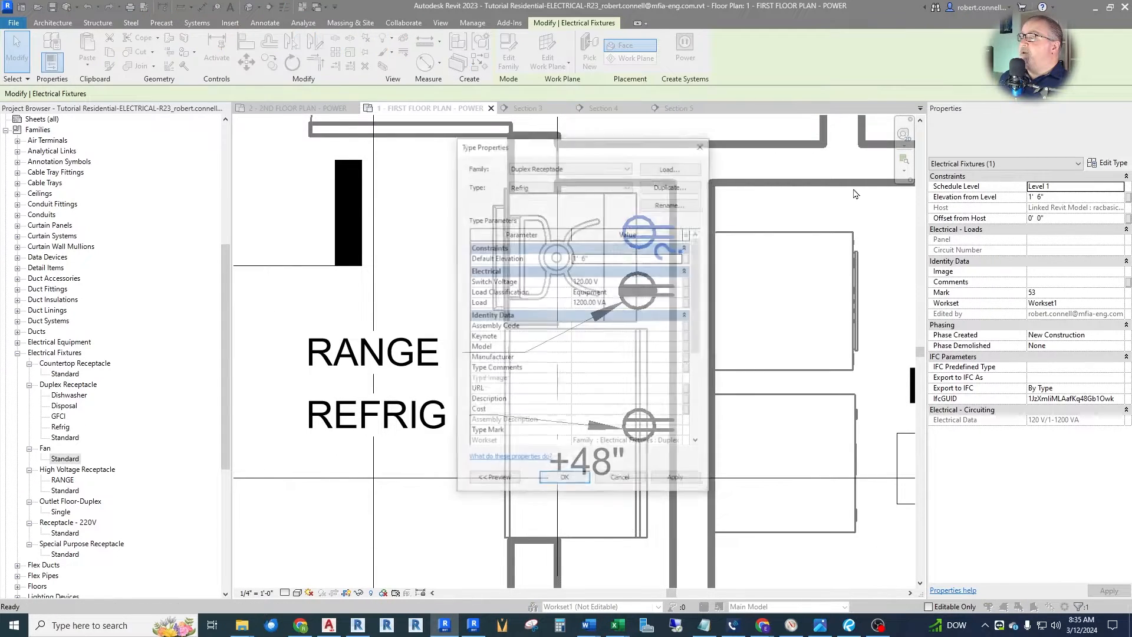
{"action": "left_click", "coordinate": [672, 186]}
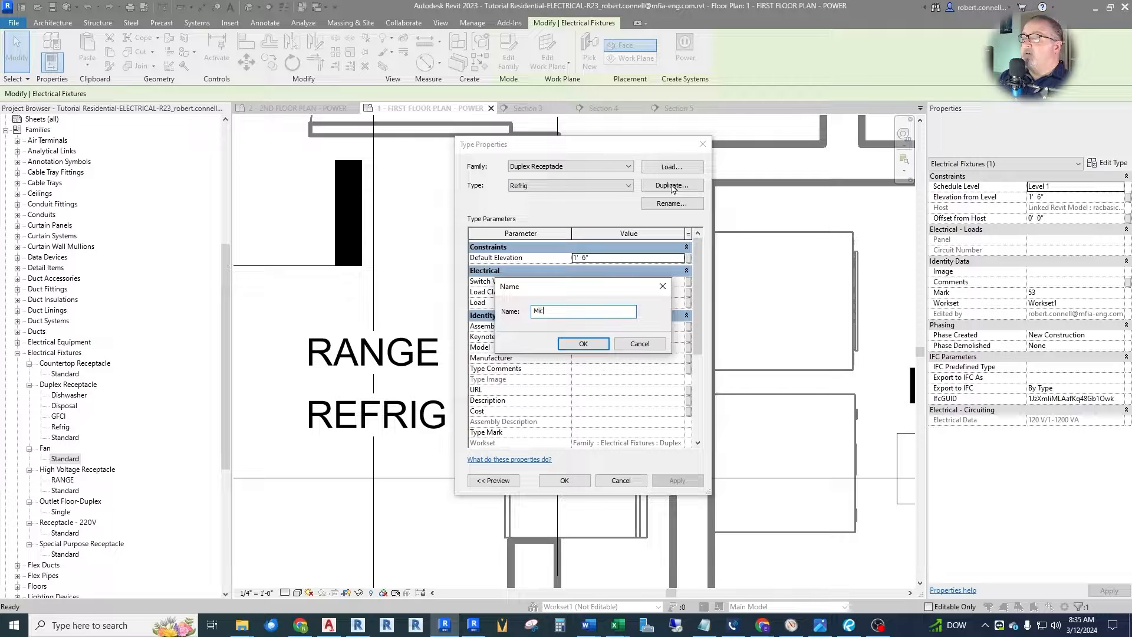
{"action": "type", "text": "Microwave"}
{"action": "key", "text": "Return"}
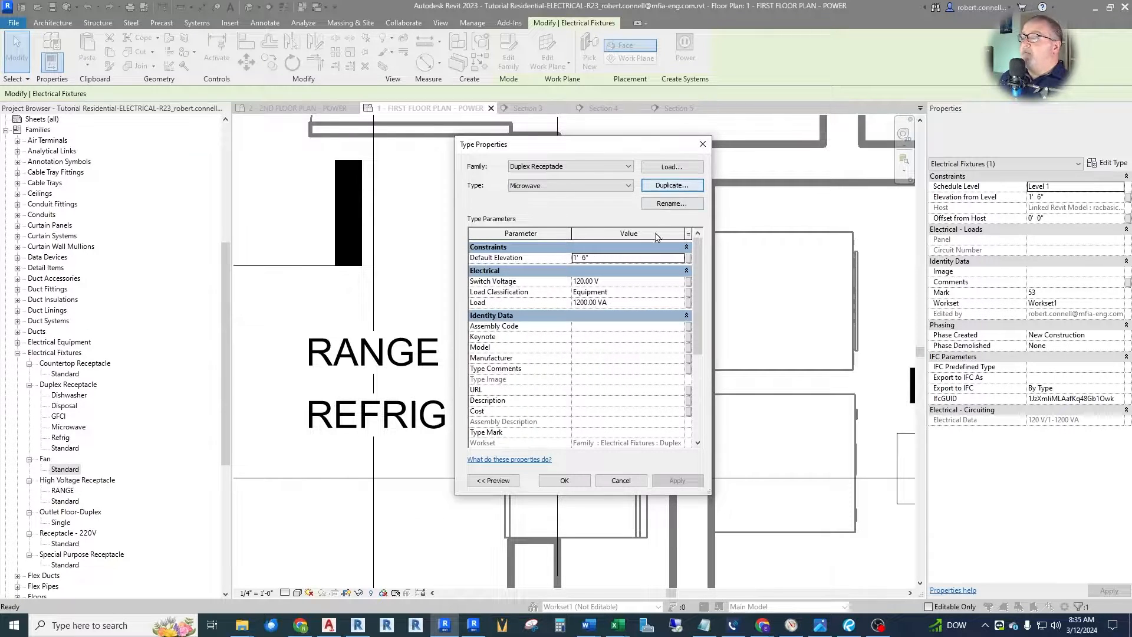
{"action": "left_click", "coordinate": [648, 295]}
{"action": "left_click", "coordinate": [648, 302]}
{"action": "type", "text": "15"}
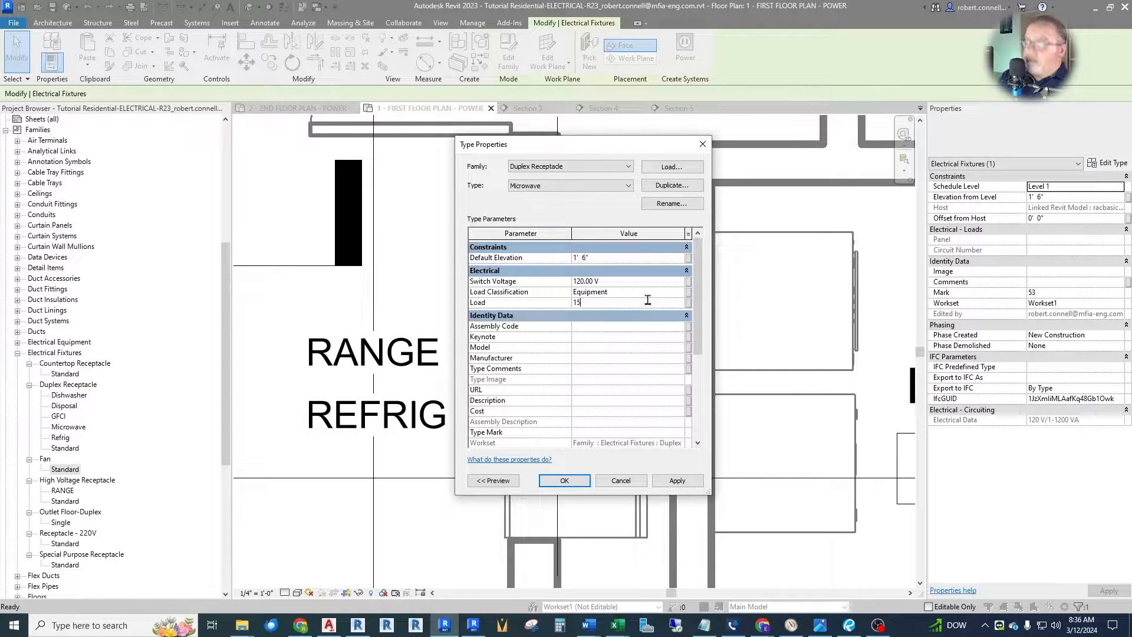
{"action": "type", "text": "9900.00 VA"}
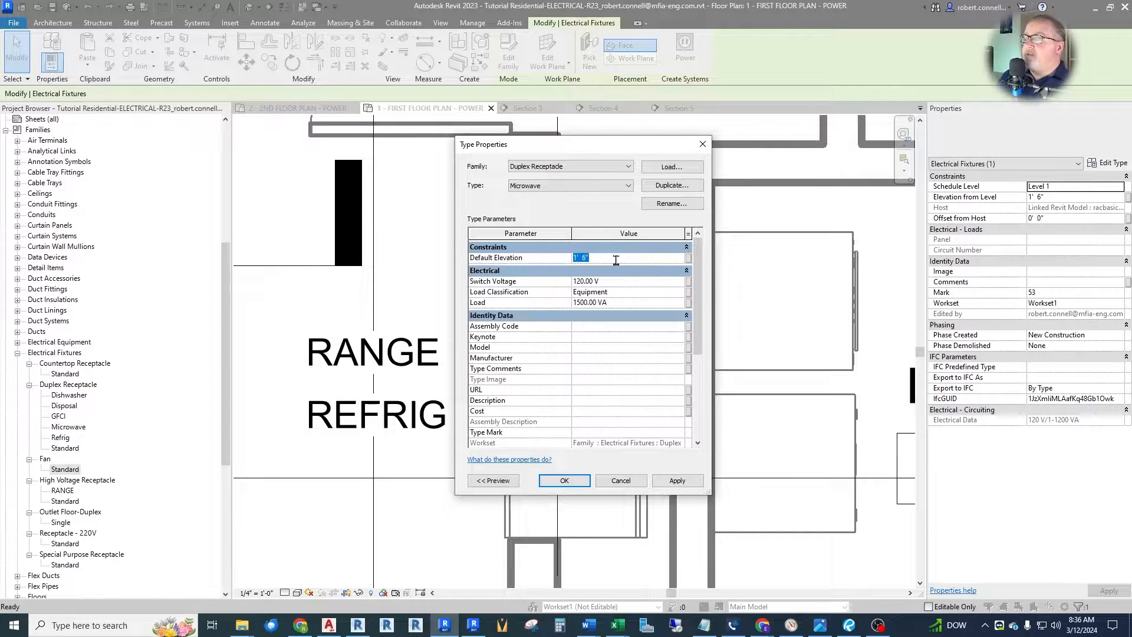
{"action": "left_click", "coordinate": [564, 480]}
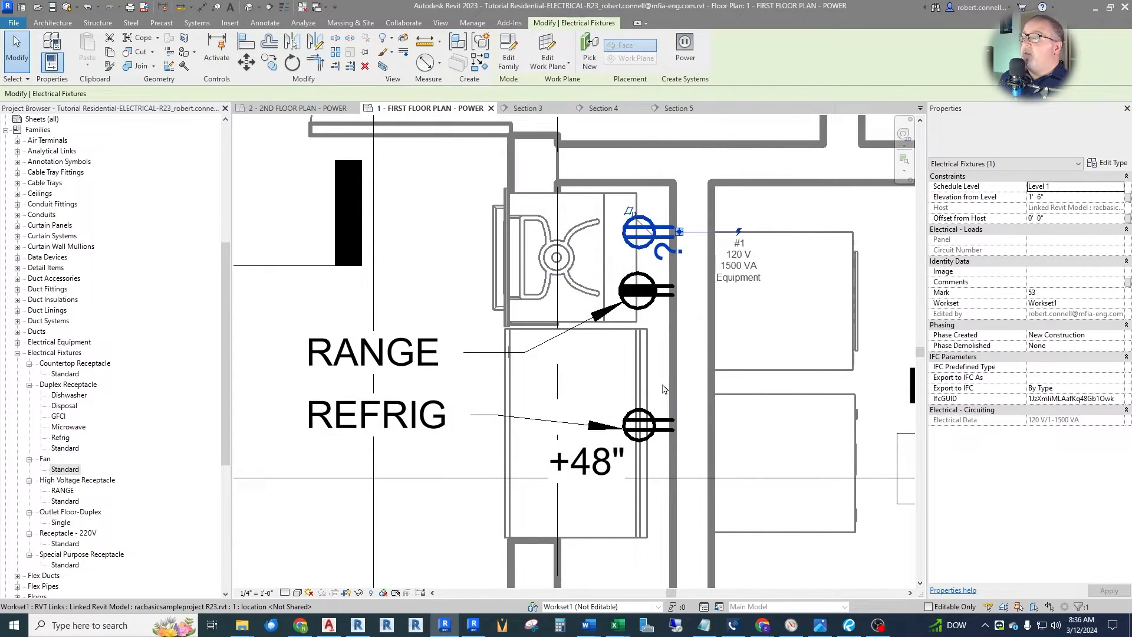
Set the microwave receptacle's elevation from level to 5' 0".
{"action": "left_click", "coordinate": [1085, 200]}
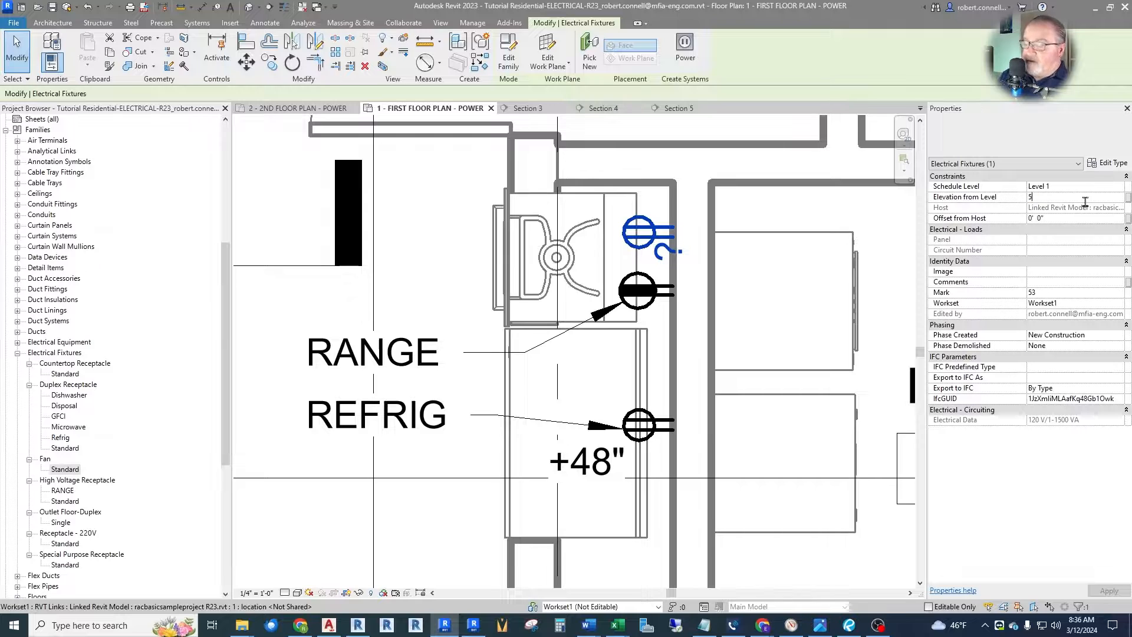
{"action": "key", "text": "Return"}
{"action": "left_click", "coordinate": [1112, 594]}
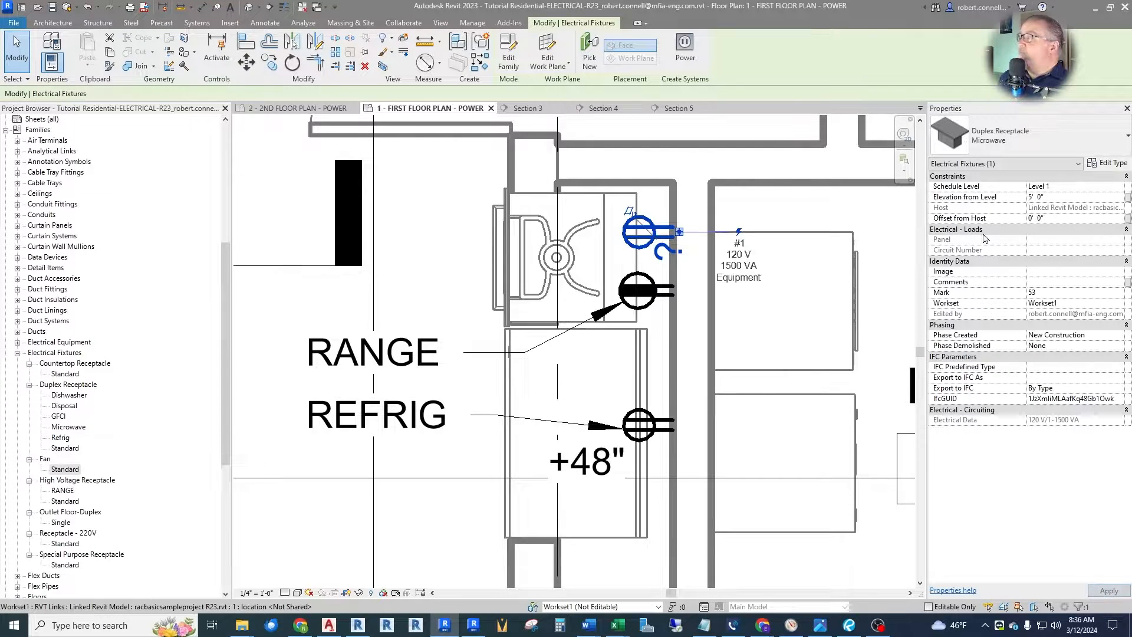
{"action": "left_click", "coordinate": [598, 169]}
Add a text note reading MICRO directly above the RANGE label, lined up with it.
{"action": "scroll", "coordinate": [766, 333], "scroll_direction": "down", "scroll_amount": 2}
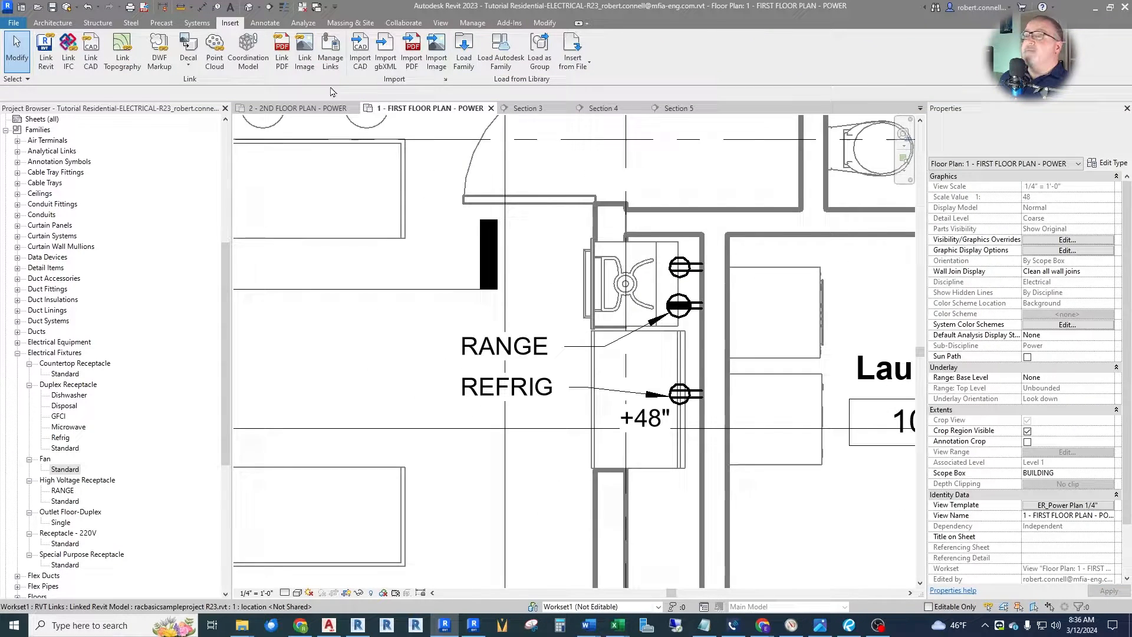
{"action": "left_click", "coordinate": [230, 7]}
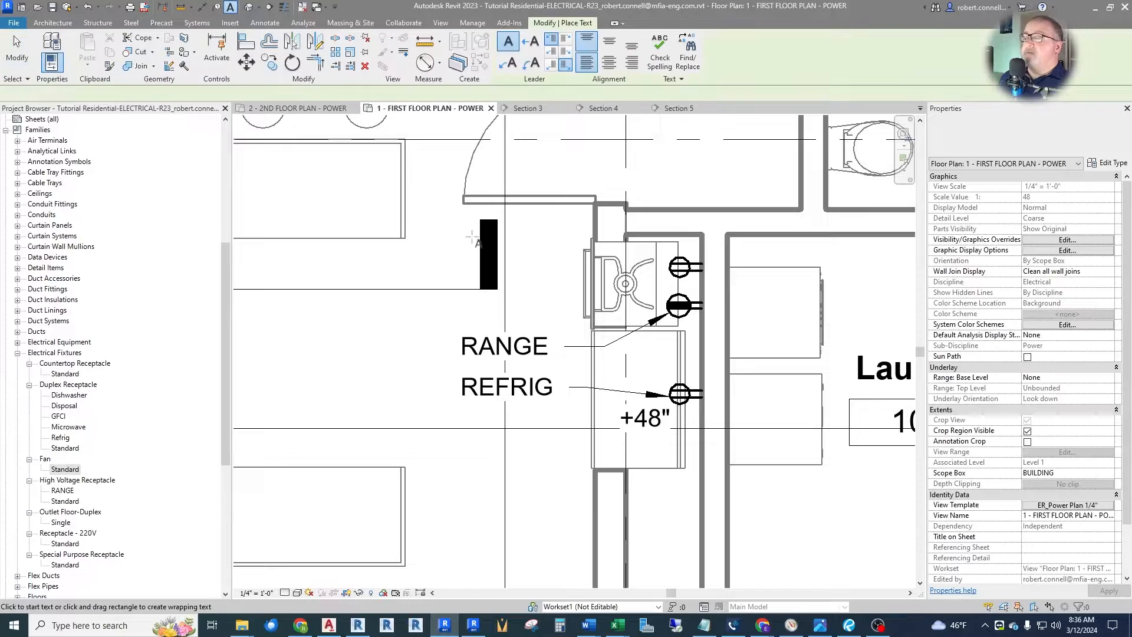
{"action": "left_click", "coordinate": [463, 293]}
{"action": "type", "text": "MICRO"}
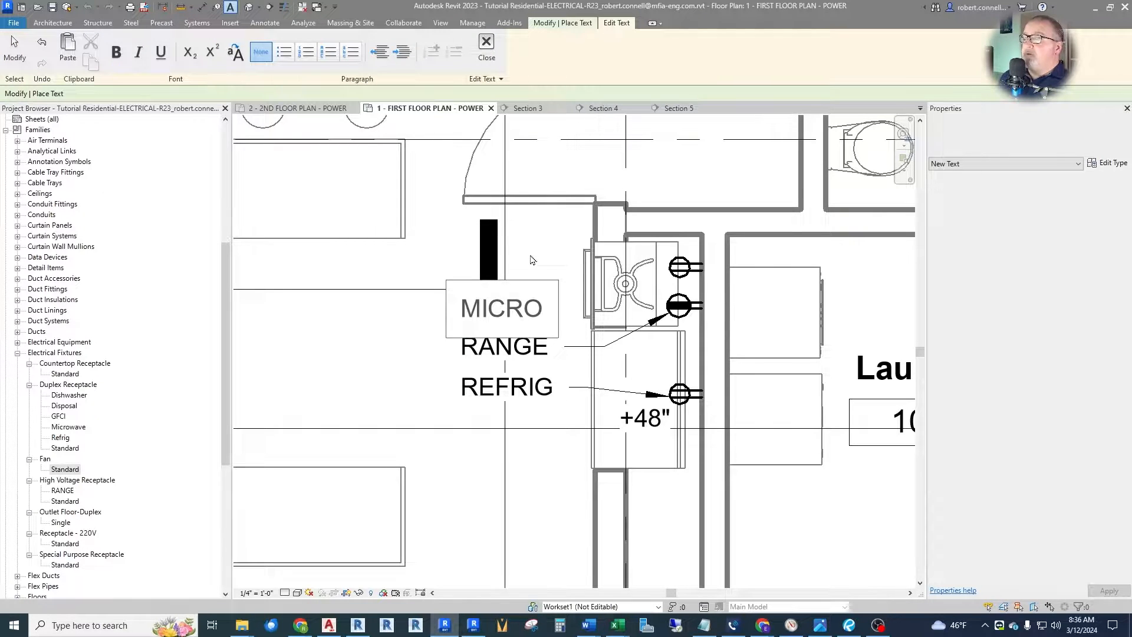
{"action": "left_click", "coordinate": [533, 260]}
{"action": "key", "text": "Escape"}
Give the MICRO note a bent leader whose arrow points to the microwave receptacle above the range receptacle.
{"action": "left_click", "coordinate": [536, 311]}
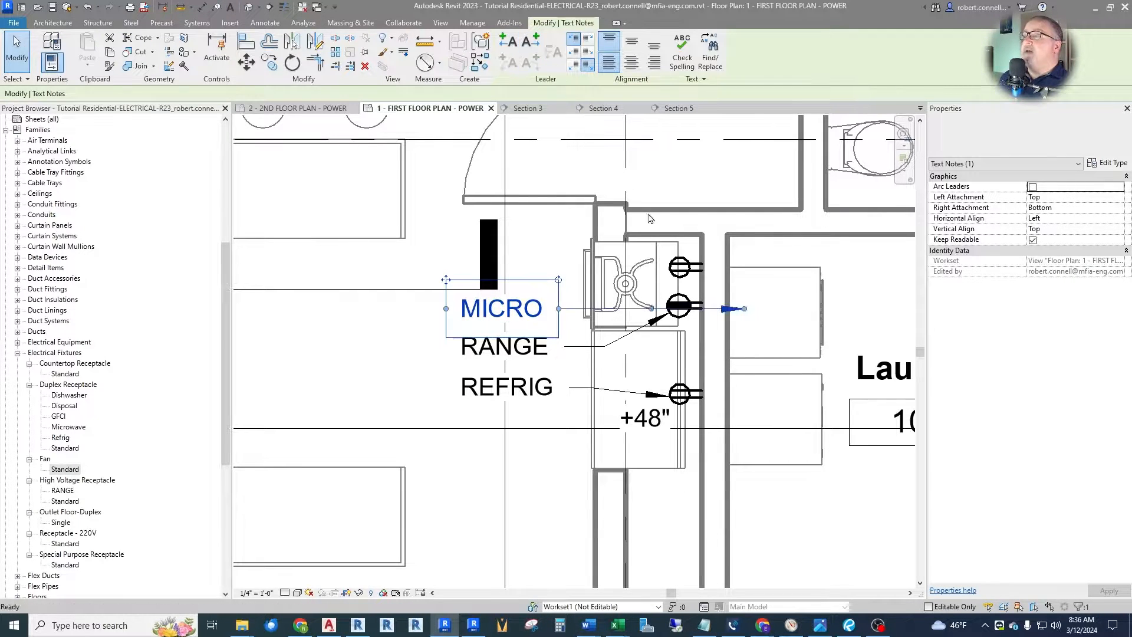
{"action": "left_click_drag", "start_coordinate": [744, 308], "coordinate": [579, 308]}
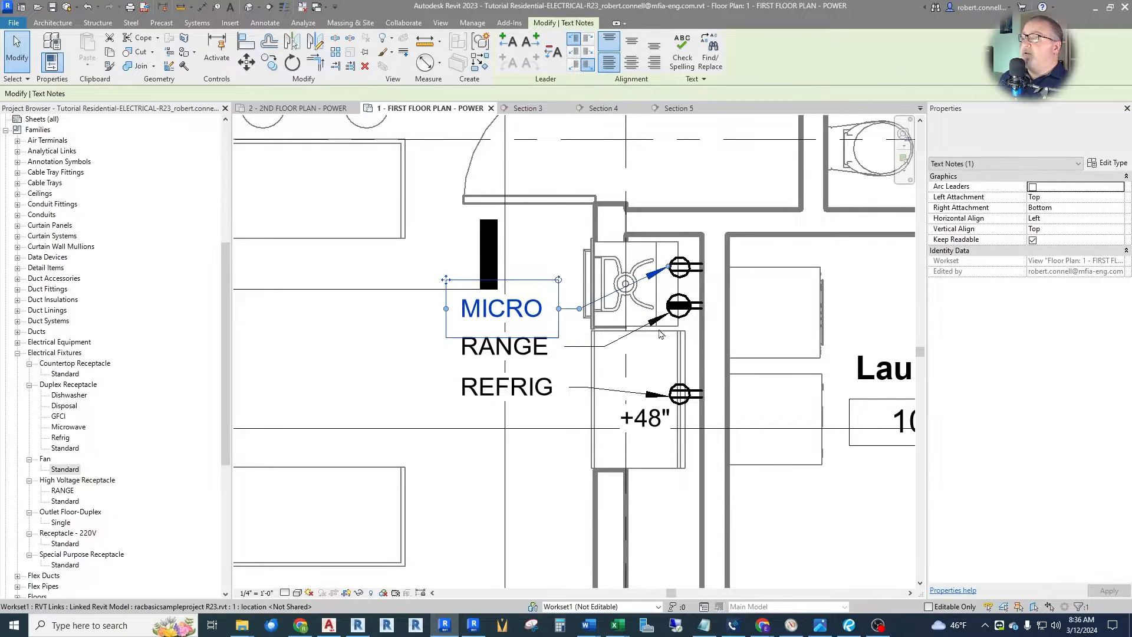
{"action": "key", "text": "Escape"}
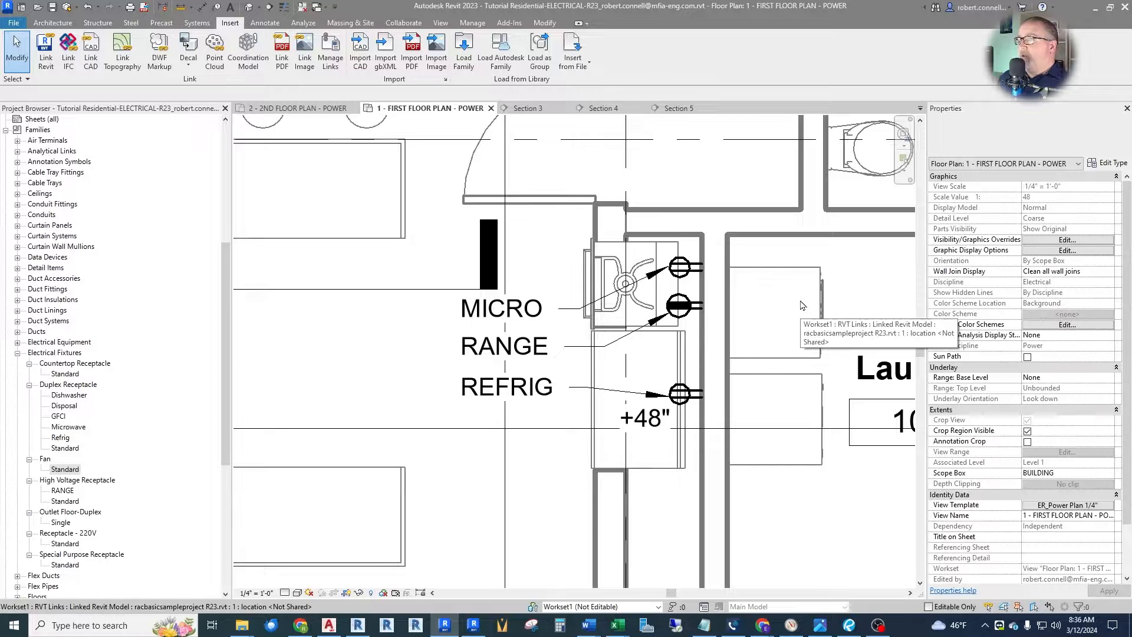
Rename the Standard type of the cooktop's high voltage receptacle as Cooktop.
{"action": "scroll", "coordinate": [800, 304], "scroll_direction": "down", "scroll_amount": 4}
{"action": "scroll", "coordinate": [545, 398], "scroll_direction": "up", "scroll_amount": 6}
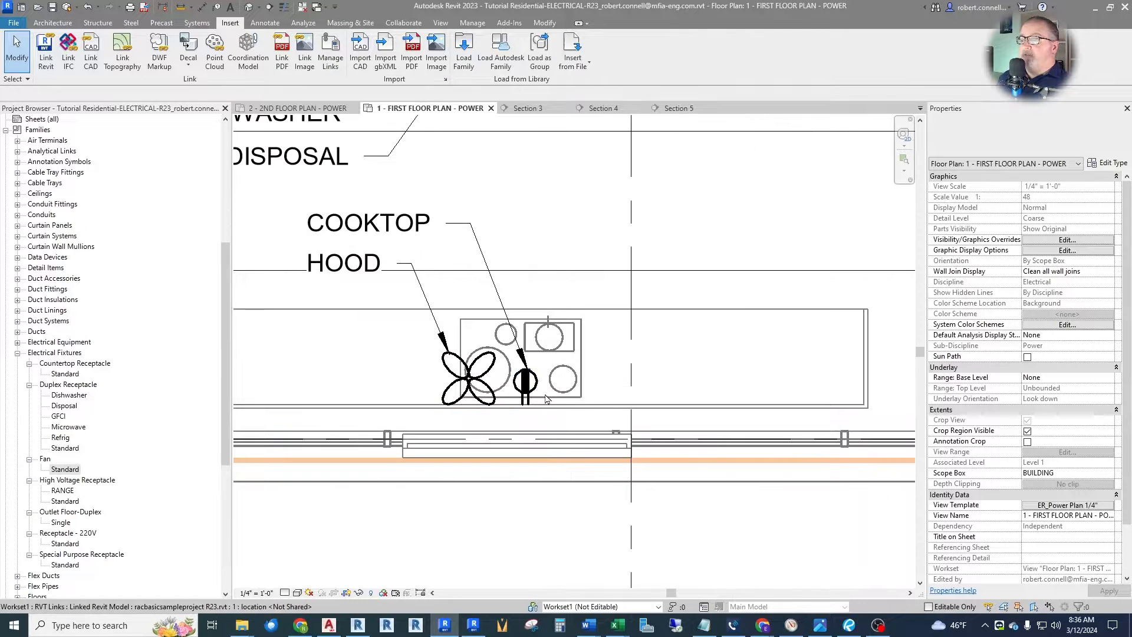
{"action": "left_click", "coordinate": [525, 389]}
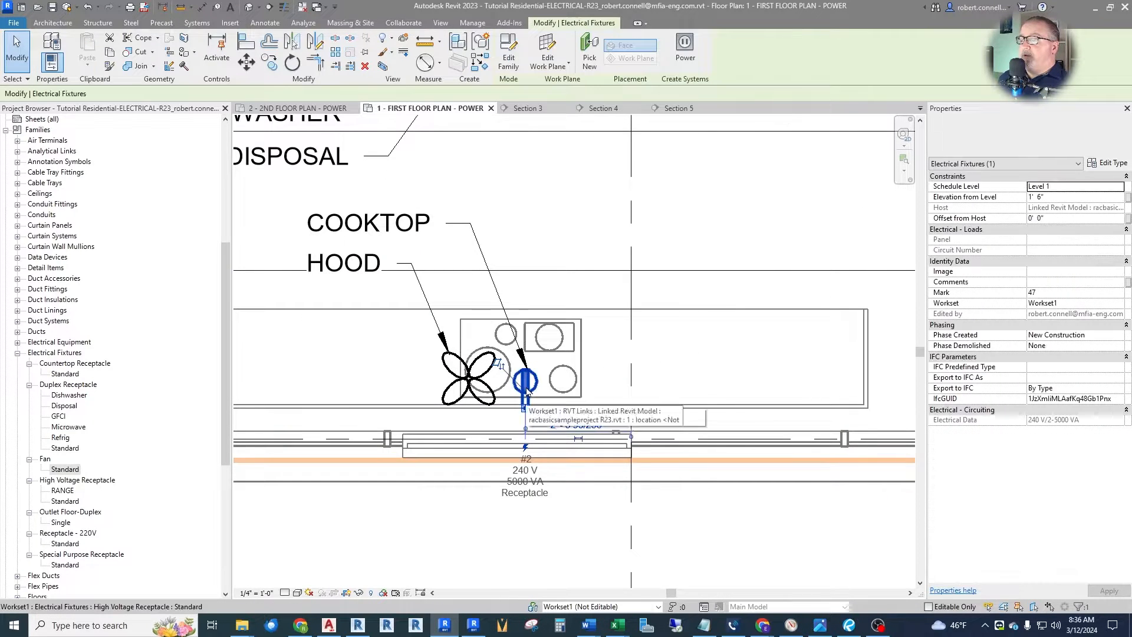
{"action": "left_click", "coordinate": [1109, 164]}
{"action": "left_click", "coordinate": [664, 206]}
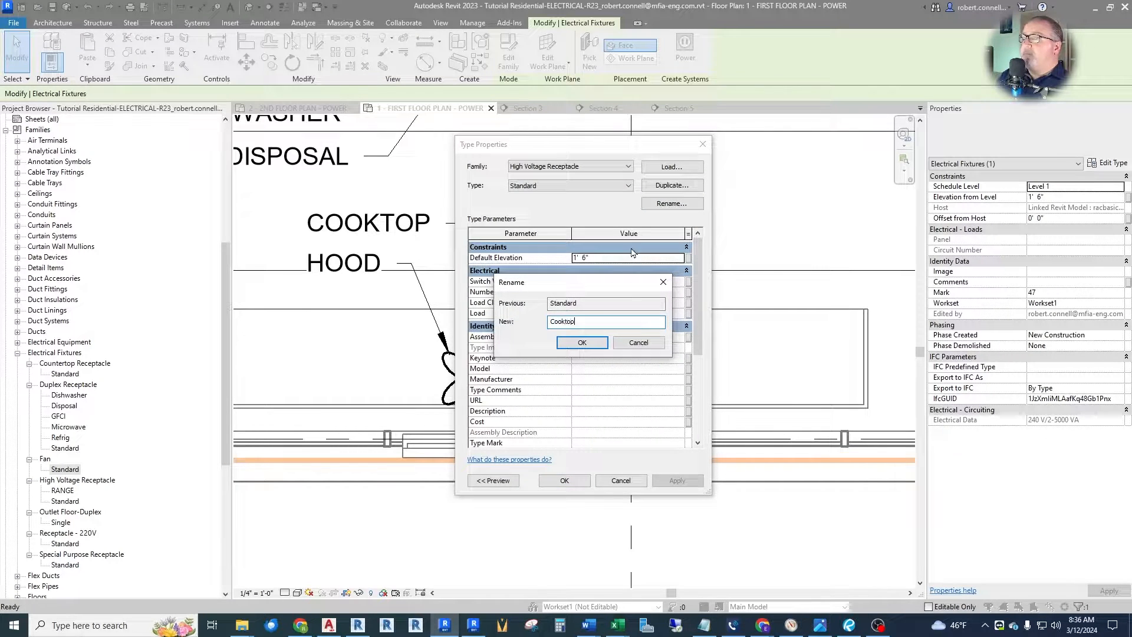
{"action": "key", "text": "Return"}
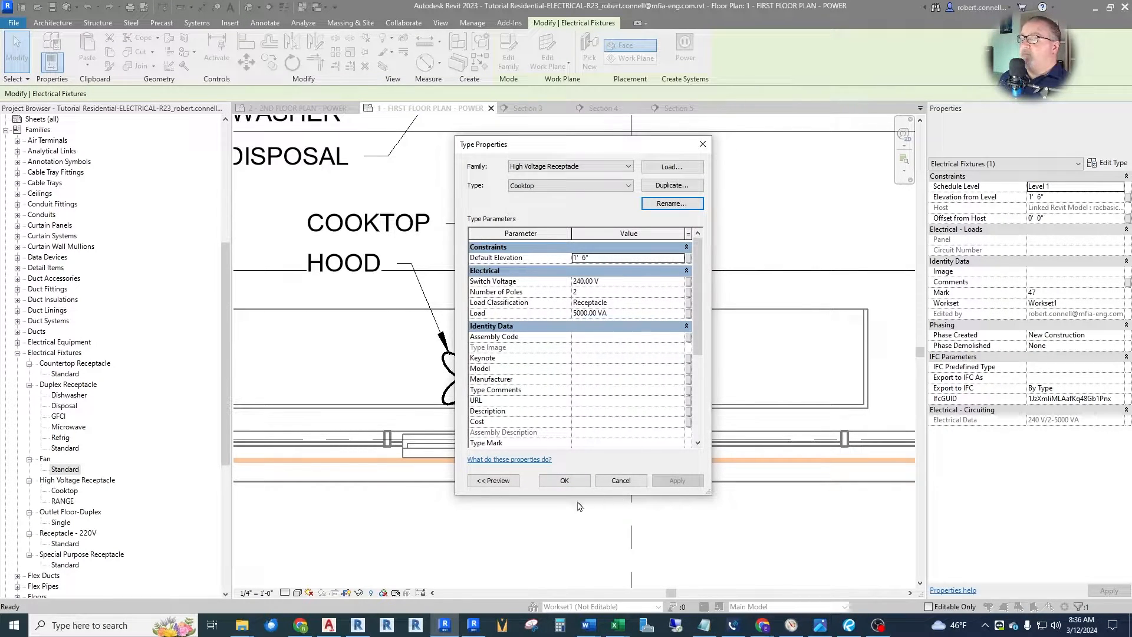
{"action": "left_click", "coordinate": [564, 481]}
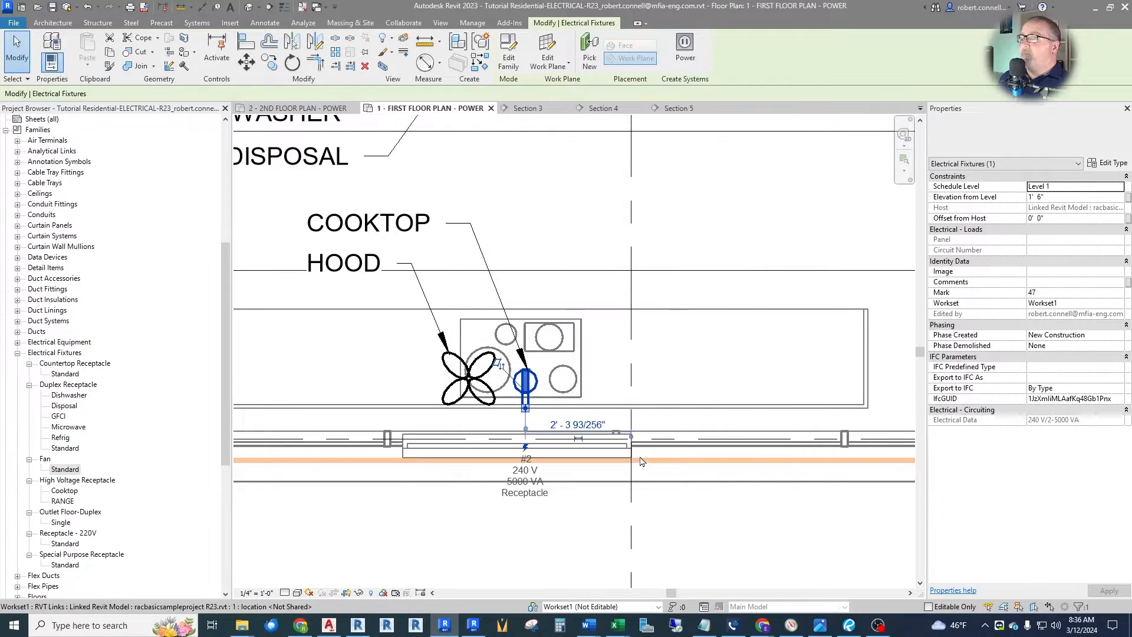
{"action": "key", "text": "Escape"}
Examine the kitchen island, the cooktop counter and the oven wall for countertop areas that still need receptacles.
{"action": "scroll", "coordinate": [604, 369], "scroll_direction": "down", "scroll_amount": 4}
{"action": "scroll", "coordinate": [603, 370], "scroll_direction": "up", "scroll_amount": 4}
{"action": "scroll", "coordinate": [595, 372], "scroll_direction": "down", "scroll_amount": 4}
{"action": "scroll", "coordinate": [566, 372], "scroll_direction": "up", "scroll_amount": 4}
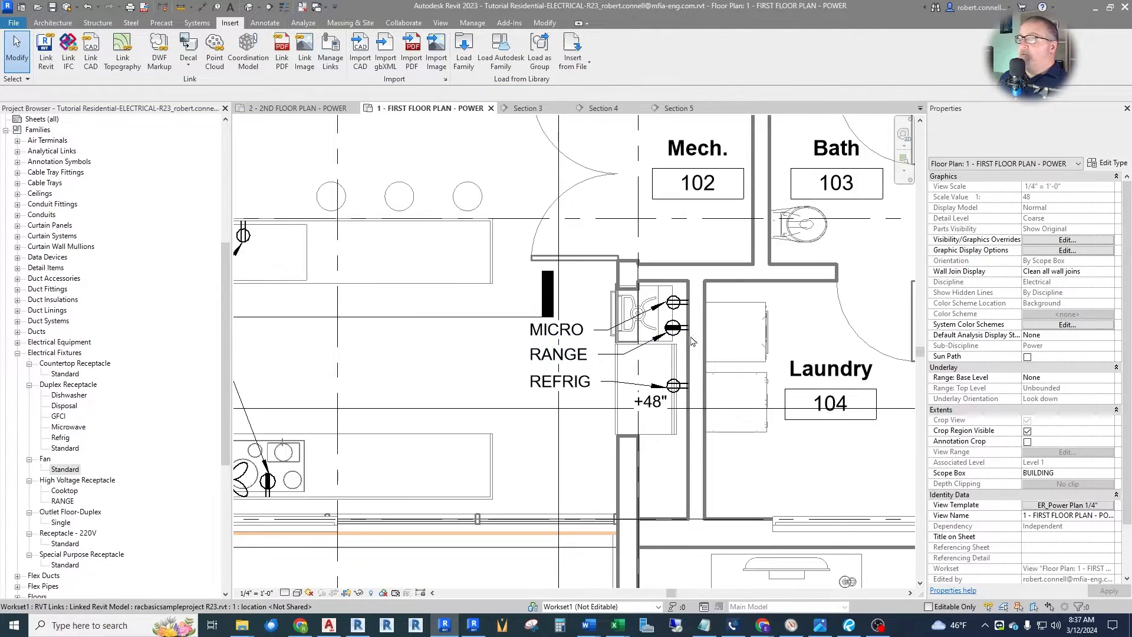
{"action": "scroll", "coordinate": [560, 365], "scroll_direction": "down", "scroll_amount": 4}
{"action": "scroll", "coordinate": [522, 355], "scroll_direction": "up", "scroll_amount": 3}
{"action": "middle_click_drag", "start_coordinate": [522, 355], "coordinate": [641, 353]}
{"action": "scroll", "coordinate": [642, 353], "scroll_direction": "down", "scroll_amount": 2}
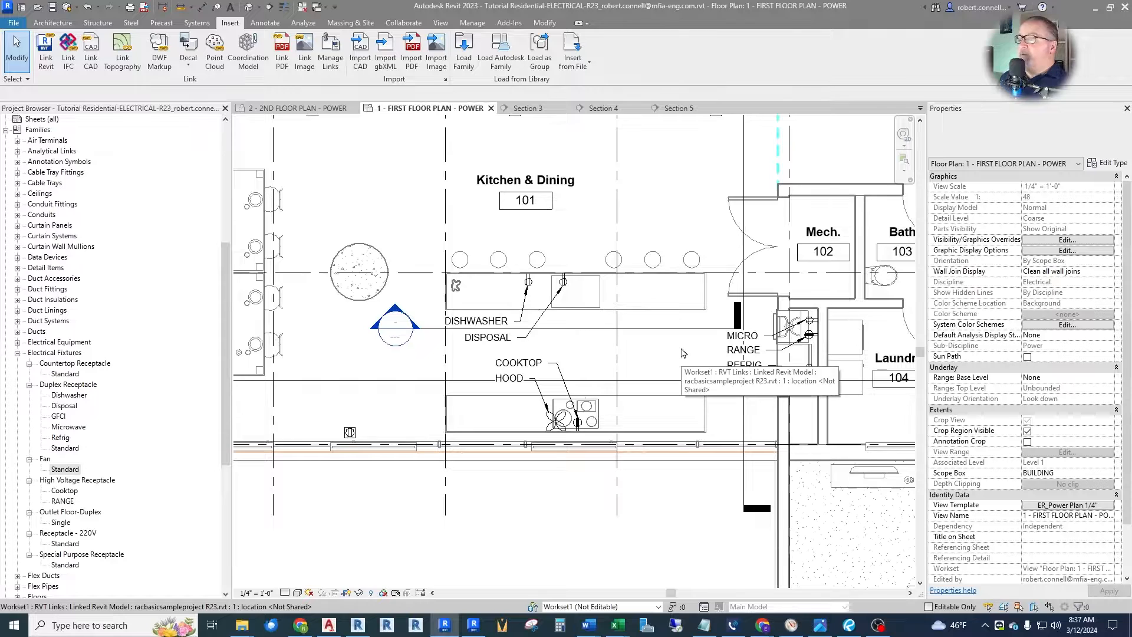
{"action": "scroll", "coordinate": [729, 377], "scroll_direction": "down", "scroll_amount": 1}
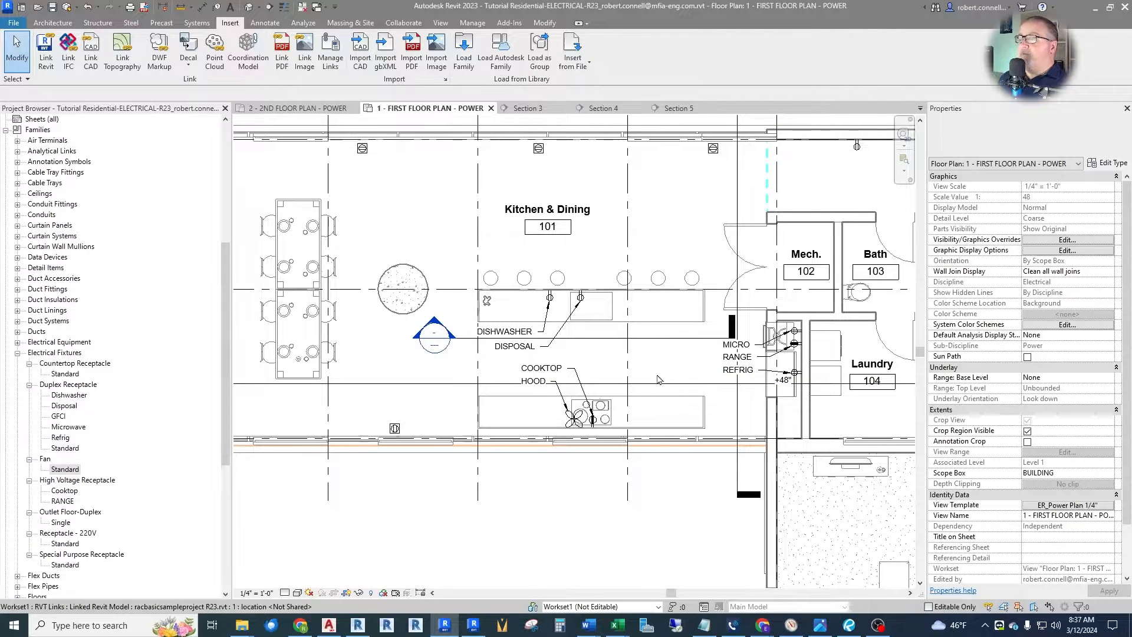
{"action": "scroll", "coordinate": [658, 379], "scroll_direction": "up", "scroll_amount": 2}
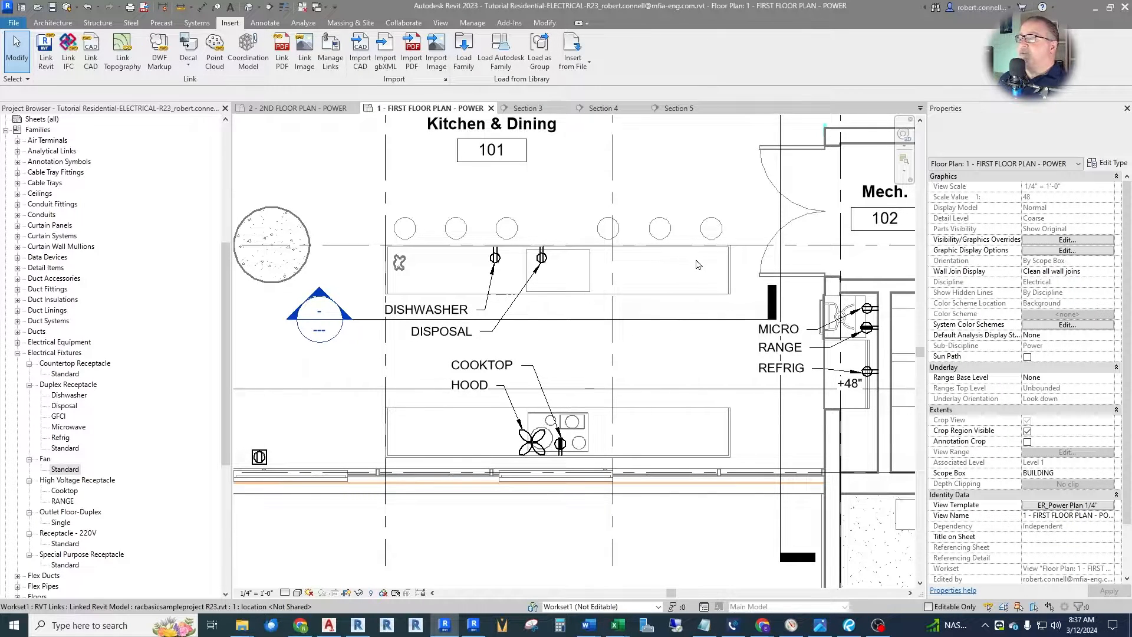
{"action": "scroll", "coordinate": [696, 283], "scroll_direction": "up", "scroll_amount": 4}
{"action": "scroll", "coordinate": [672, 293], "scroll_direction": "down", "scroll_amount": 3}
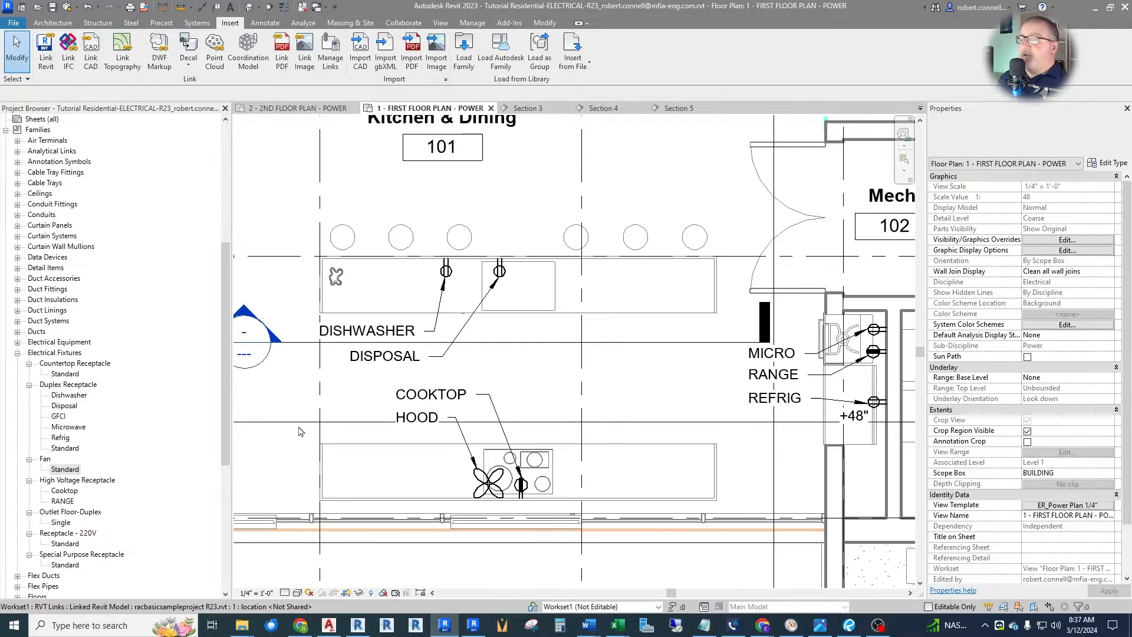
{"action": "scroll", "coordinate": [631, 272], "scroll_direction": "up", "scroll_amount": 3}
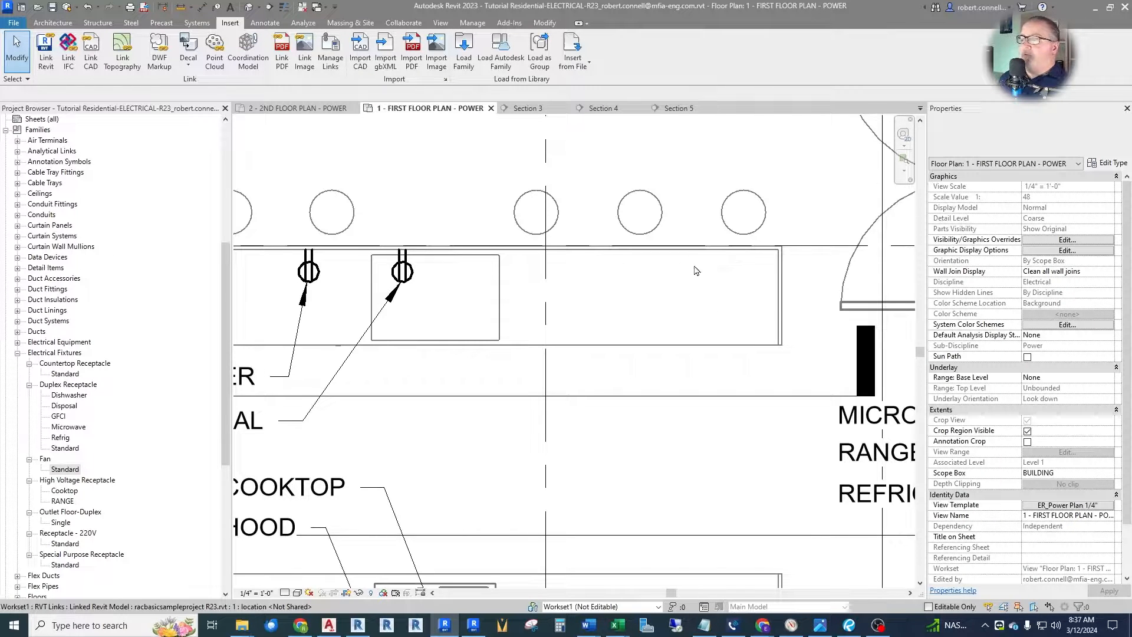
{"action": "scroll", "coordinate": [695, 270], "scroll_direction": "down", "scroll_amount": 3}
{"action": "scroll", "coordinate": [624, 253], "scroll_direction": "up", "scroll_amount": 2}
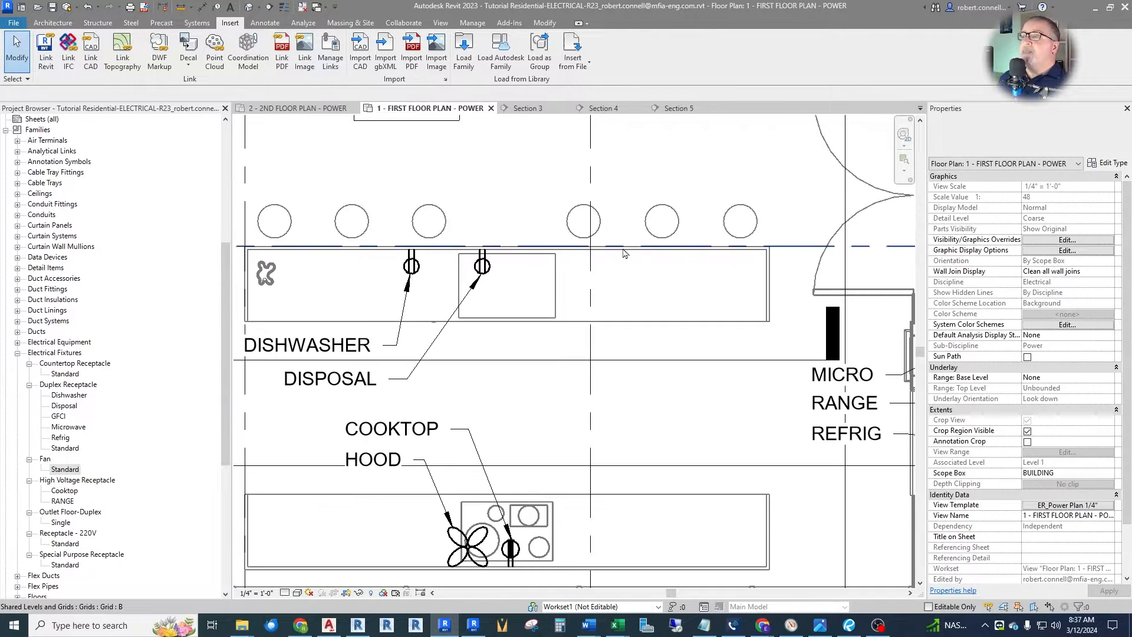
{"action": "scroll", "coordinate": [590, 274], "scroll_direction": "up", "scroll_amount": 1}
{"action": "scroll", "coordinate": [684, 255], "scroll_direction": "down", "scroll_amount": 3}
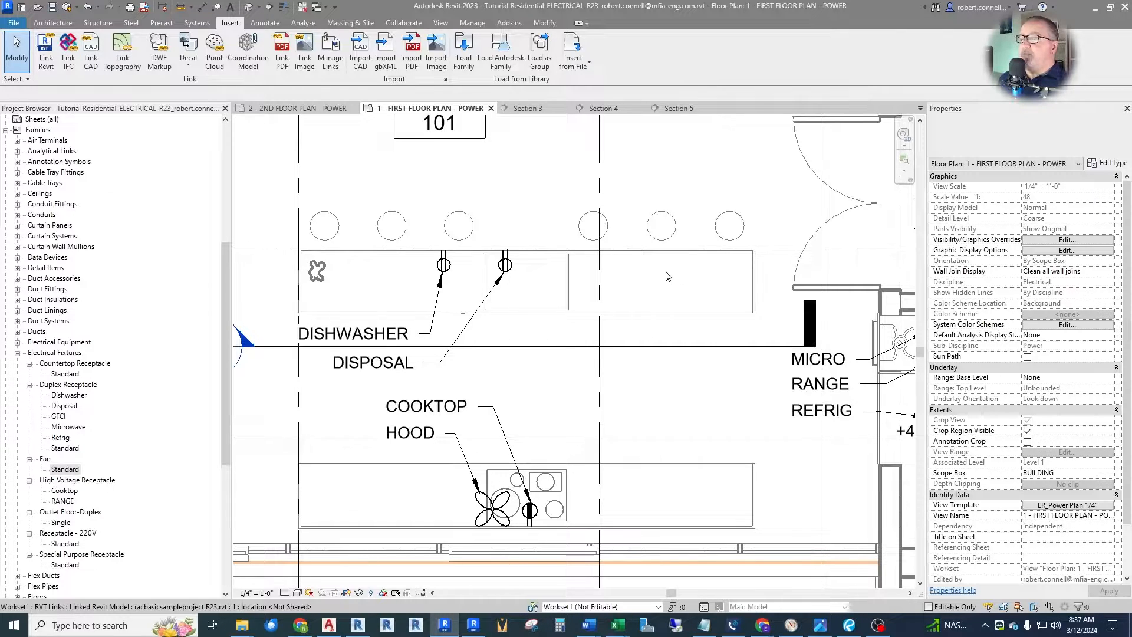
{"action": "scroll", "coordinate": [699, 283], "scroll_direction": "down", "scroll_amount": 2}
{"action": "scroll", "coordinate": [689, 284], "scroll_direction": "up", "scroll_amount": 3}
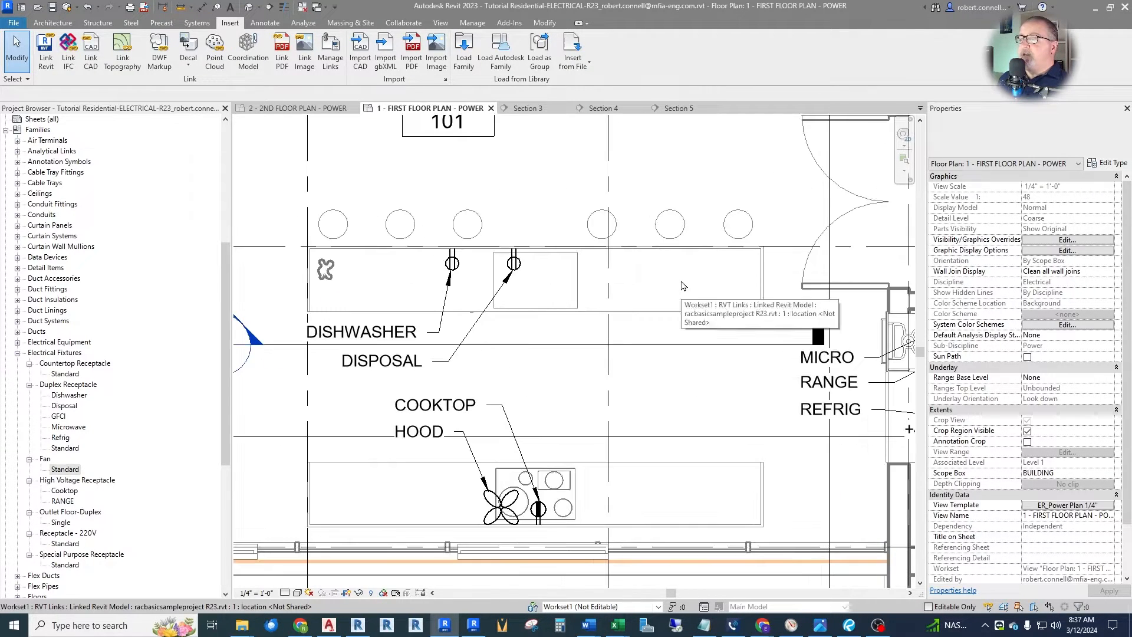
{"action": "scroll", "coordinate": [682, 285], "scroll_direction": "down", "scroll_amount": 4}
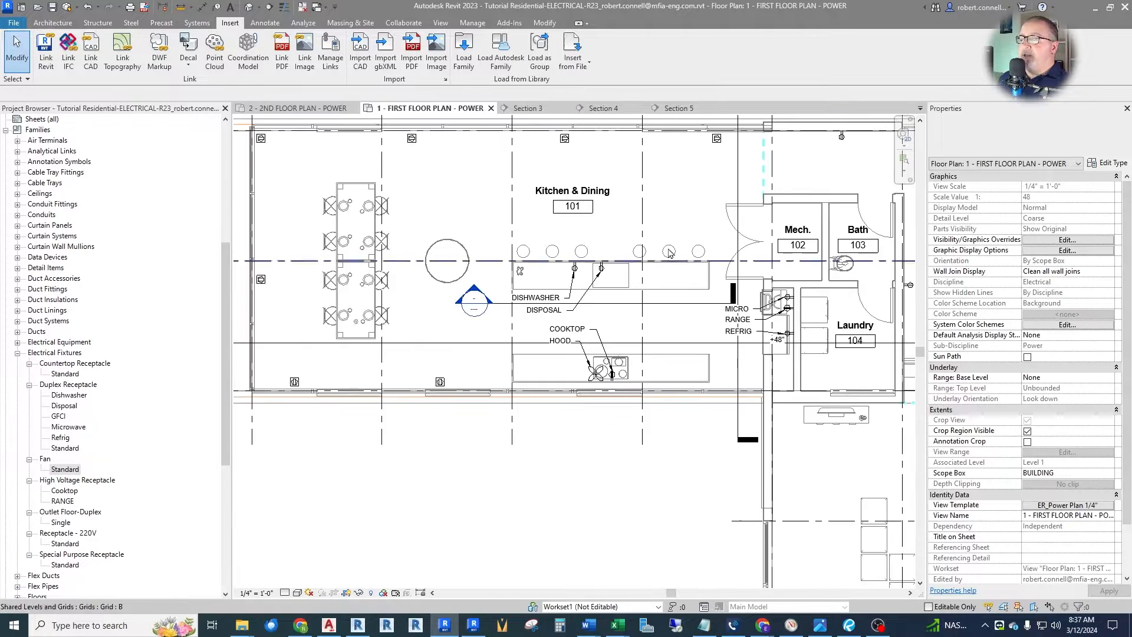
{"action": "scroll", "coordinate": [661, 296], "scroll_direction": "up", "scroll_amount": 3}
{"action": "scroll", "coordinate": [661, 296], "scroll_direction": "down", "scroll_amount": 2}
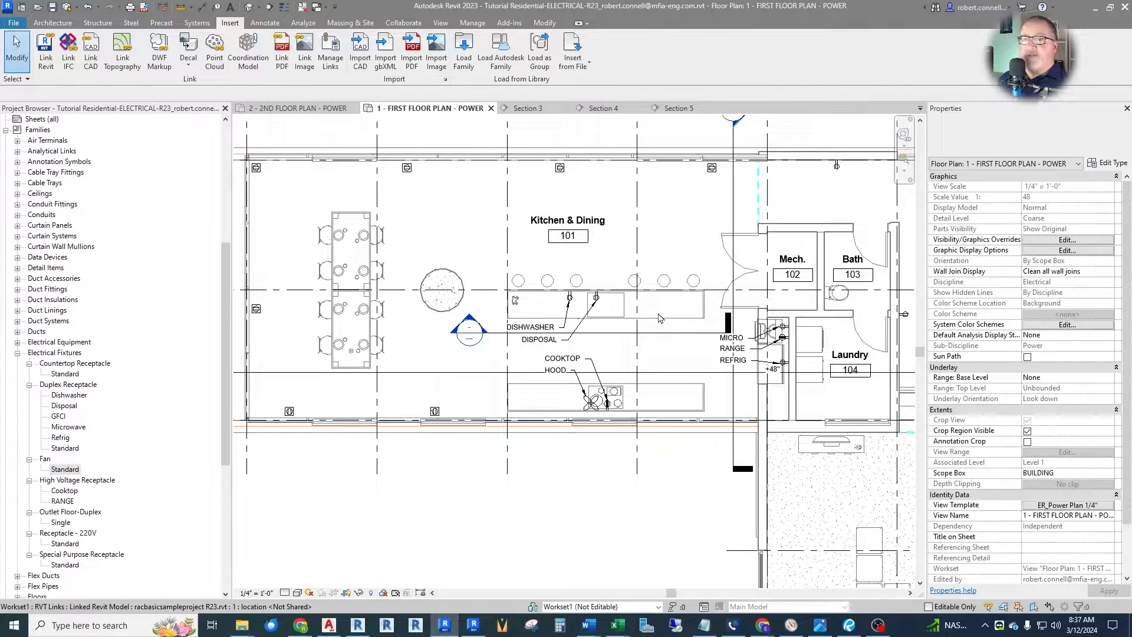
{"action": "scroll", "coordinate": [659, 317], "scroll_direction": "up", "scroll_amount": 3}
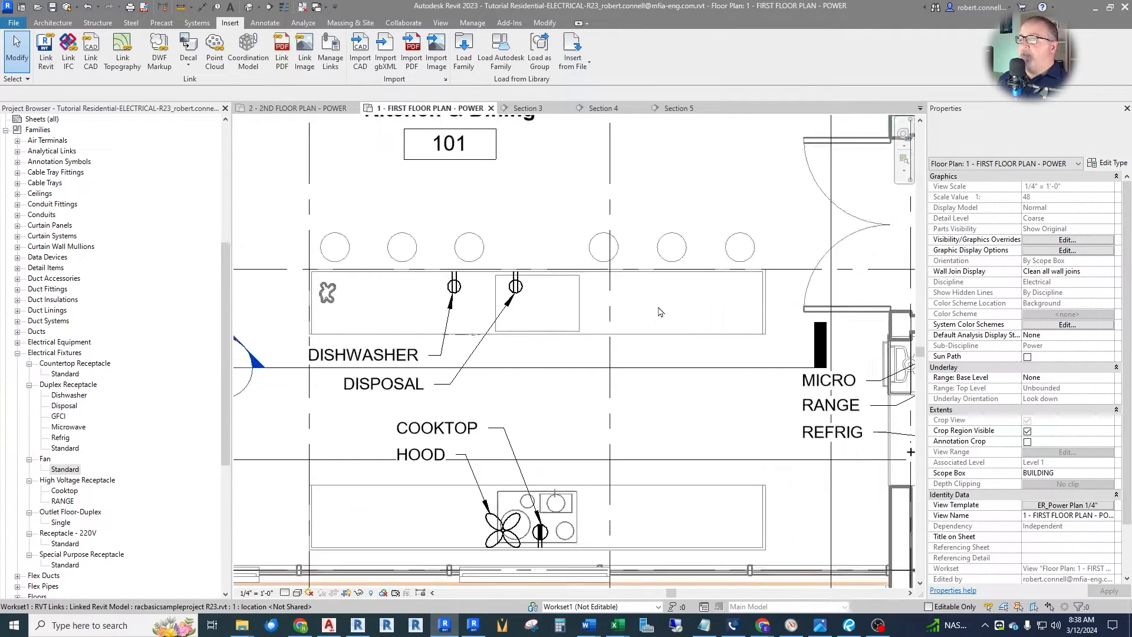
{"action": "scroll", "coordinate": [659, 313], "scroll_direction": "up", "scroll_amount": 1}
{"action": "scroll", "coordinate": [659, 313], "scroll_direction": "down", "scroll_amount": 2}
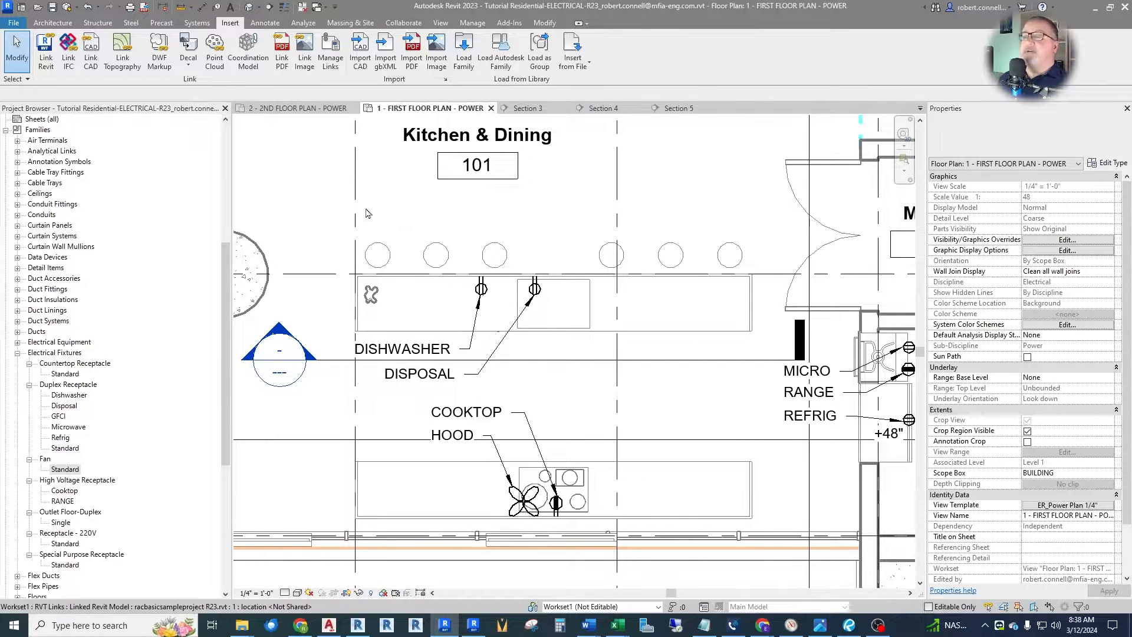
{"action": "scroll", "coordinate": [635, 243], "scroll_direction": "down", "scroll_amount": 2}
{"action": "scroll", "coordinate": [664, 283], "scroll_direction": "up", "scroll_amount": 3}
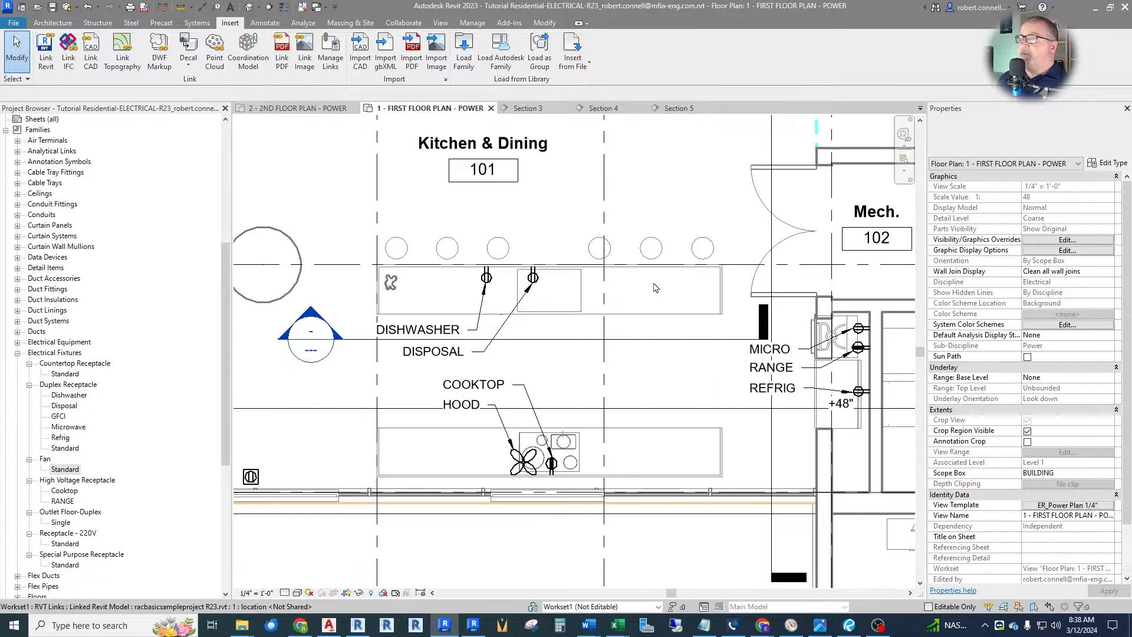
{"action": "scroll", "coordinate": [590, 330], "scroll_direction": "down", "scroll_amount": 2}
{"action": "scroll", "coordinate": [531, 508], "scroll_direction": "up", "scroll_amount": 1}
{"action": "scroll", "coordinate": [531, 508], "scroll_direction": "up", "scroll_amount": 2}
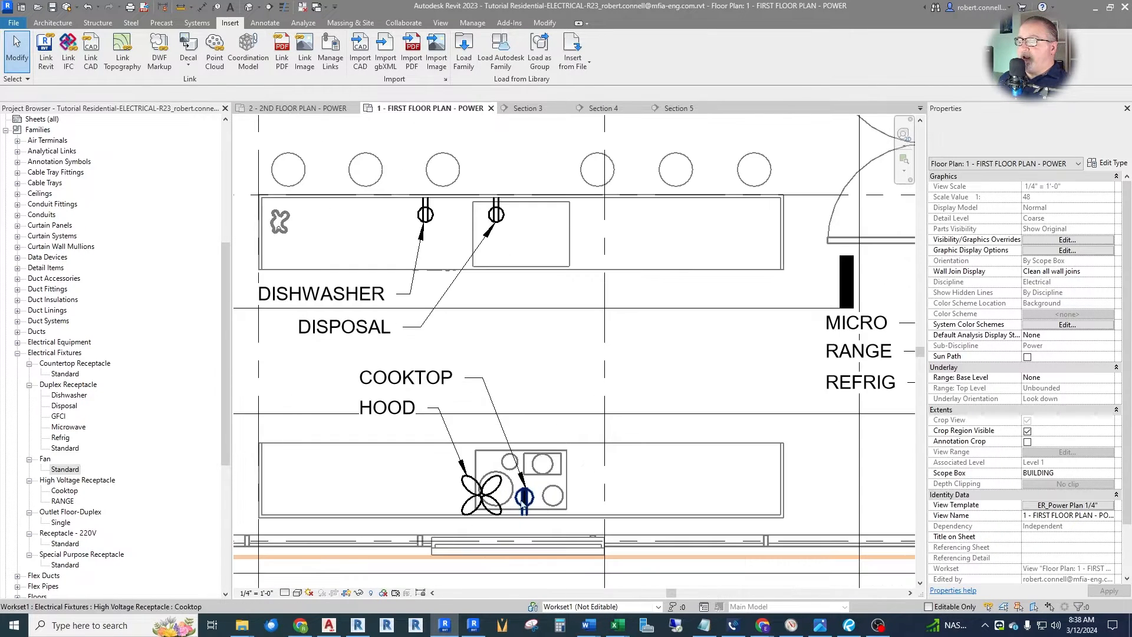
{"action": "scroll", "coordinate": [645, 264], "scroll_direction": "down", "scroll_amount": 1}
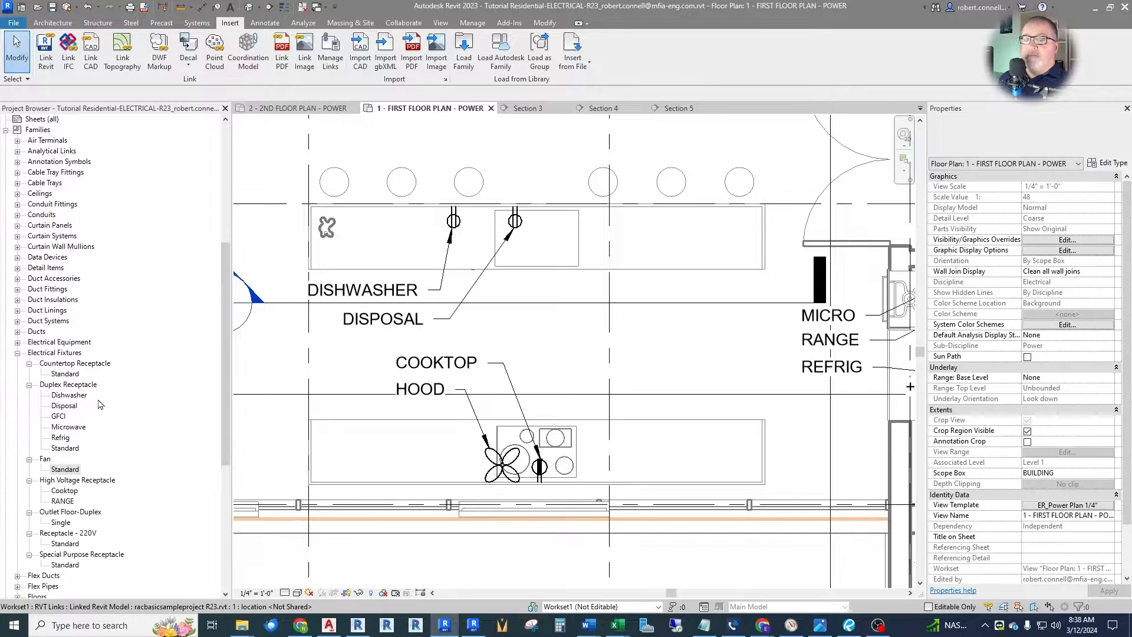
Place a Standard countertop receptacle on the island's stool-side face, near the end closest to the double doors.
{"action": "left_click_drag", "start_coordinate": [73, 376], "coordinate": [702, 264]}
{"action": "scroll", "coordinate": [691, 228], "scroll_direction": "up", "scroll_amount": 2}
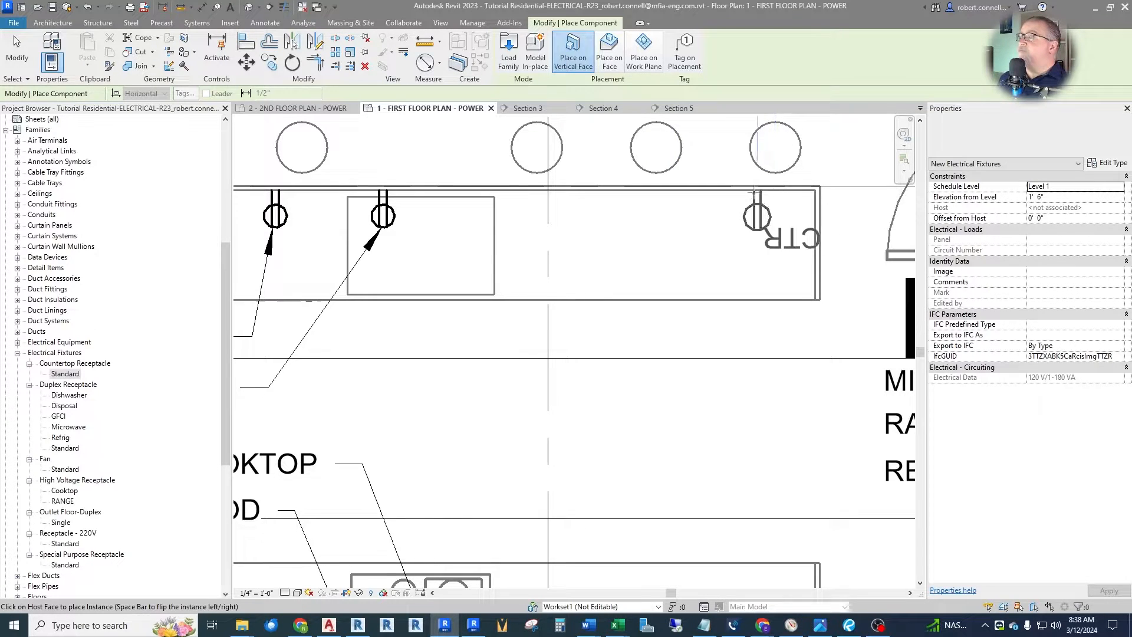
{"action": "left_click", "coordinate": [741, 189]}
{"action": "key", "text": "Escape"}
{"action": "key", "text": "Escape"}
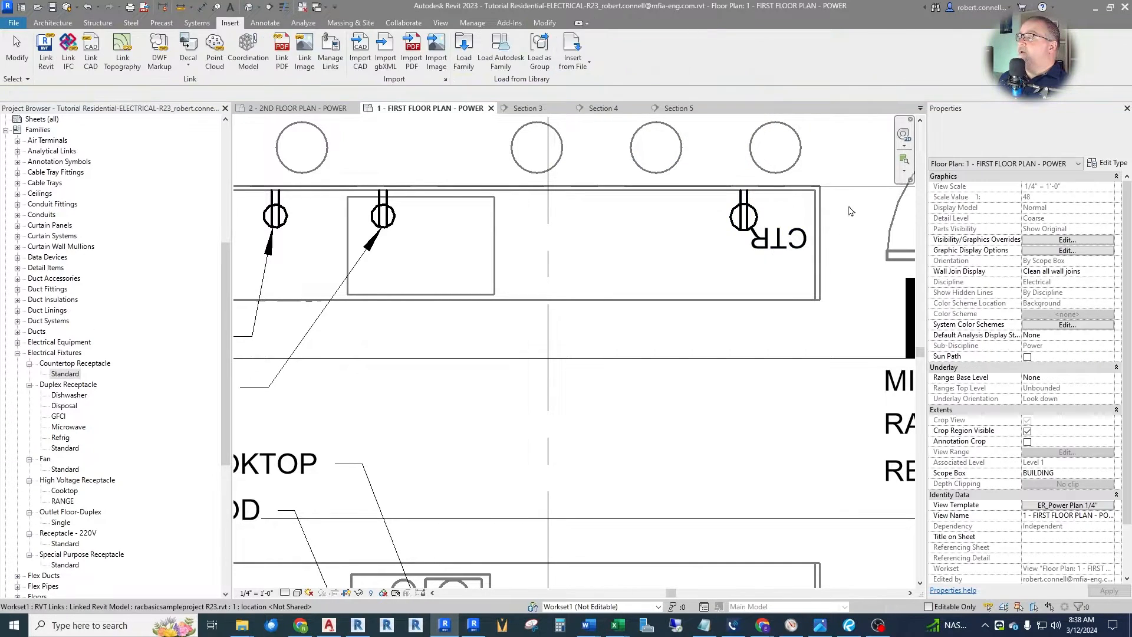
{"action": "scroll", "coordinate": [830, 207], "scroll_direction": "up", "scroll_amount": 2}
{"action": "scroll", "coordinate": [789, 214], "scroll_direction": "down", "scroll_amount": 3}
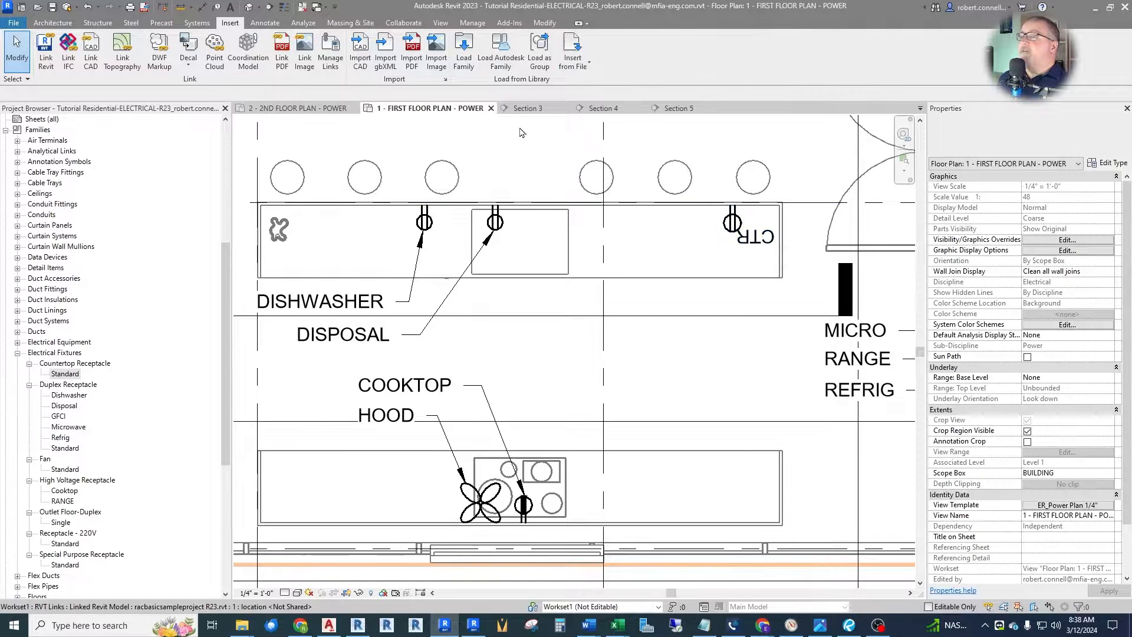
{"action": "left_click", "coordinate": [262, 23]}
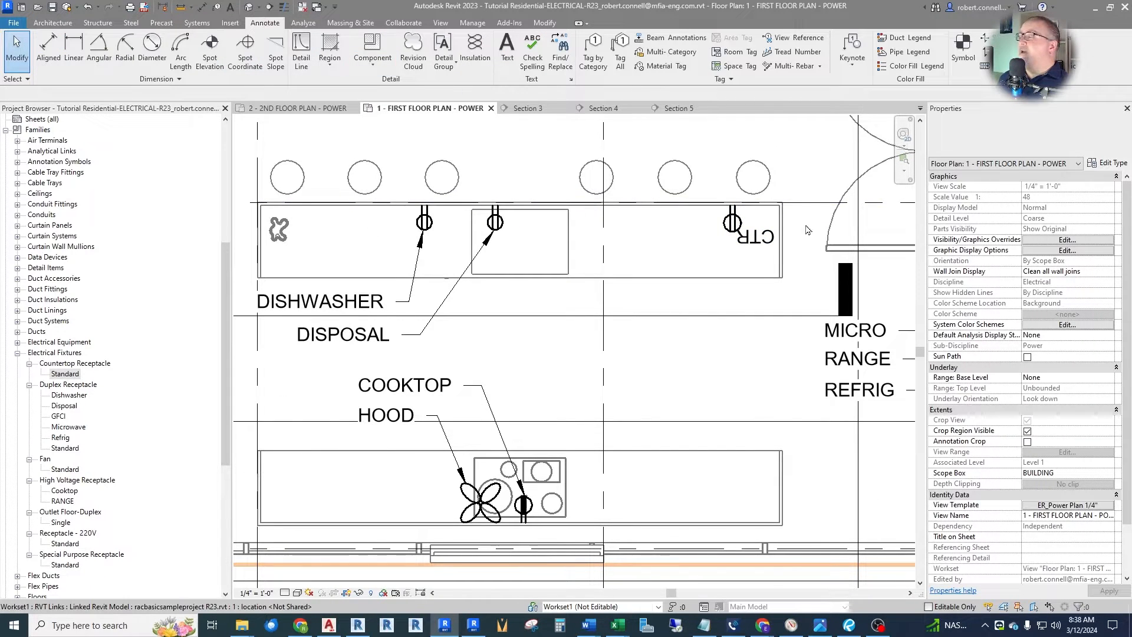
{"action": "scroll", "coordinate": [807, 230], "scroll_direction": "up", "scroll_amount": 1}
{"action": "left_click", "coordinate": [301, 56]}
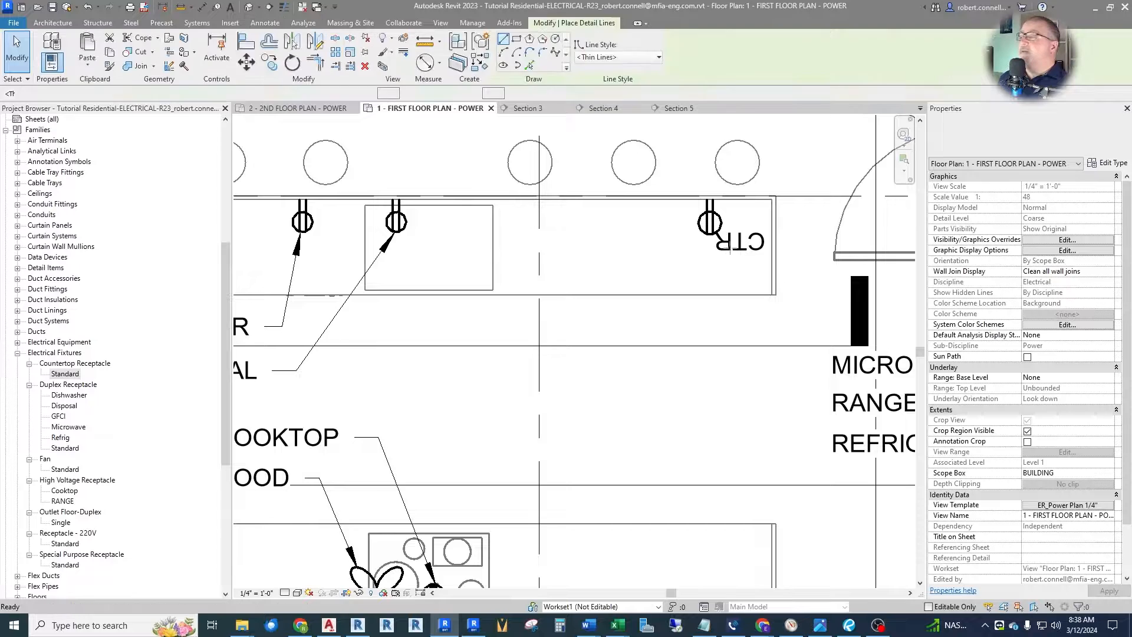
{"action": "left_click", "coordinate": [720, 223]}
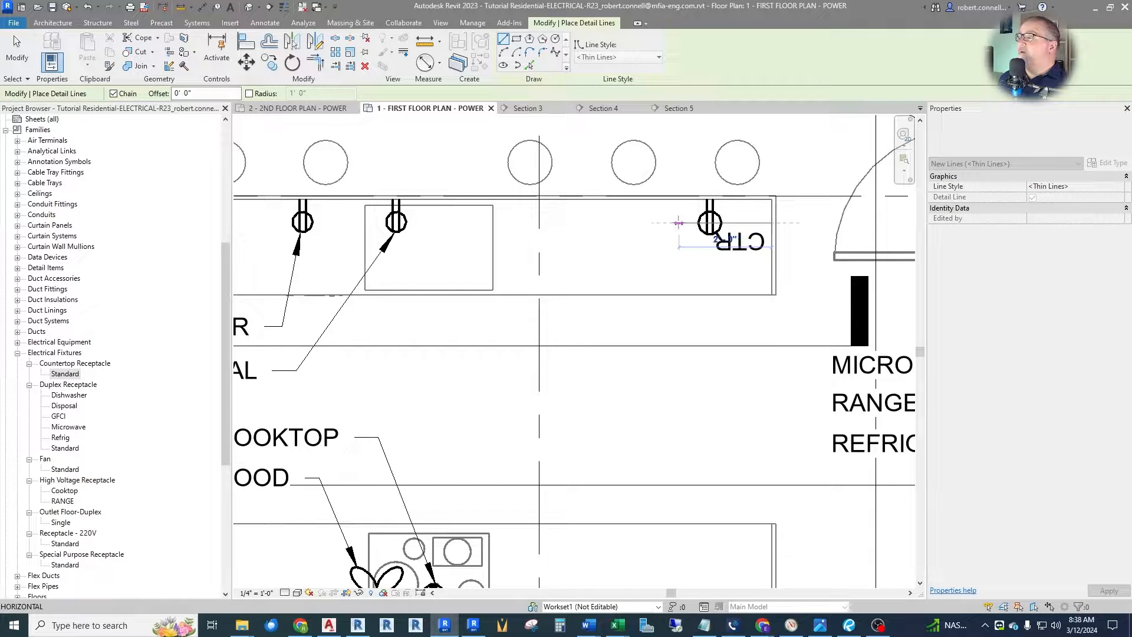
{"action": "key", "text": "Escape"}
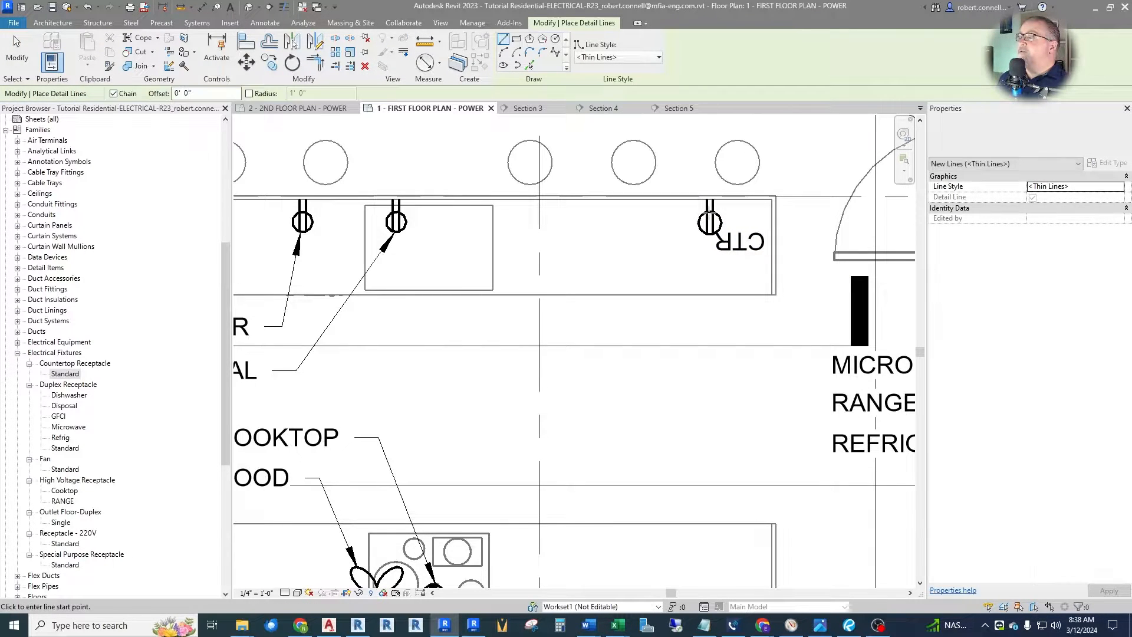
{"action": "key", "text": "Escape"}
Move the island's countertop receptacle slightly along its face toward the sink.
{"action": "left_click", "coordinate": [704, 219]}
{"action": "left_click_drag", "start_coordinate": [702, 217], "coordinate": [691, 217]}
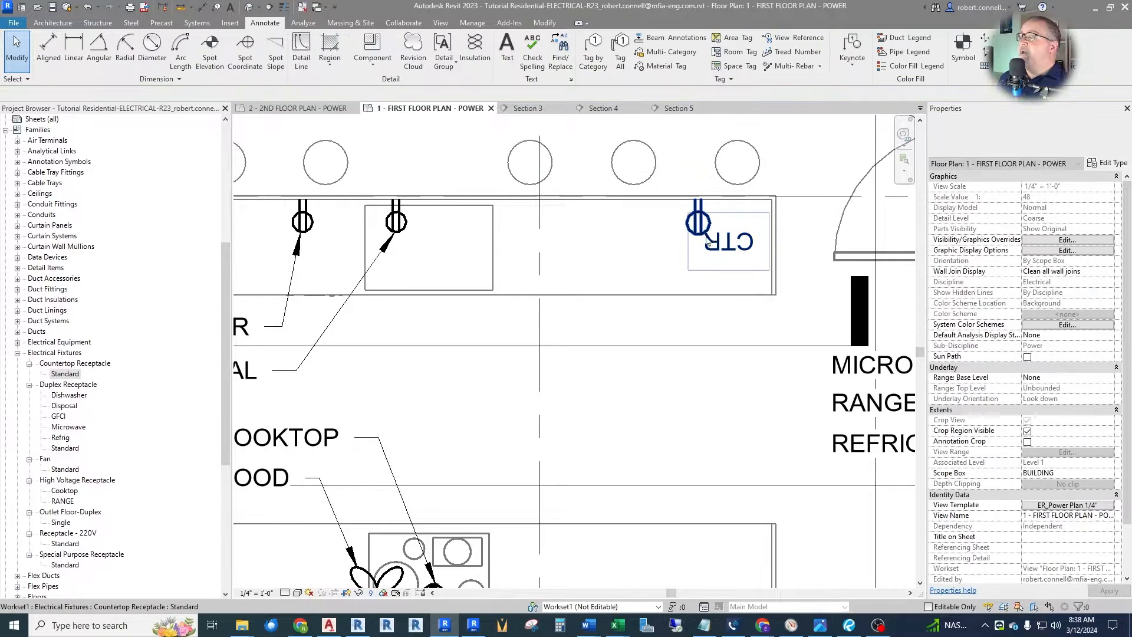
Copy the island's end countertop receptacle along the same face to a spot between it and the sink.
{"action": "left_click", "coordinate": [270, 62]}
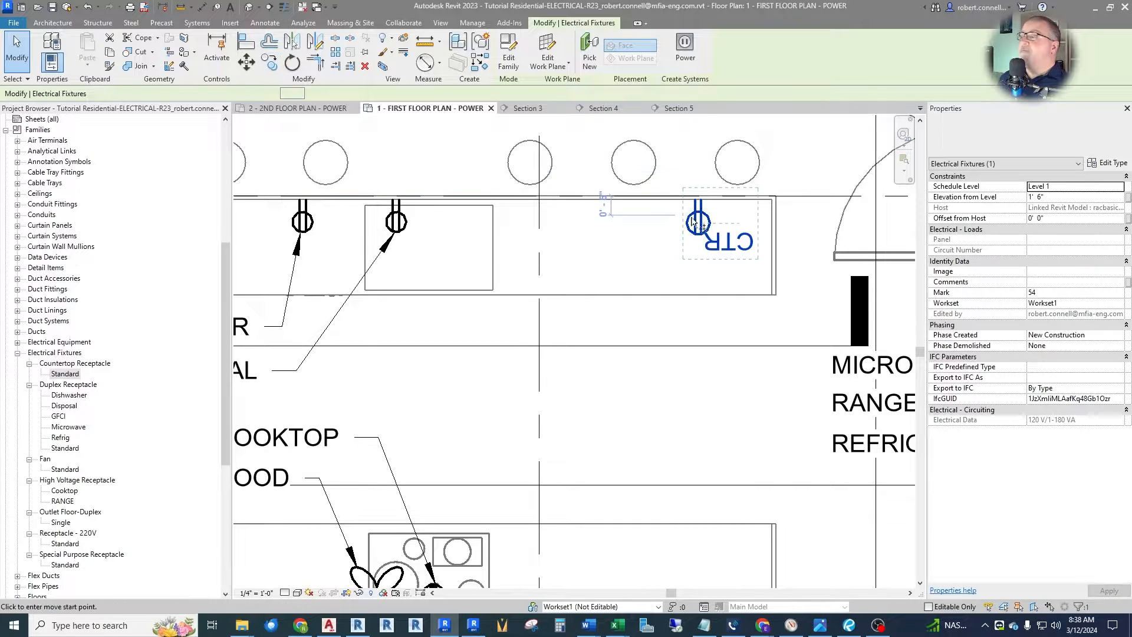
{"action": "left_click", "coordinate": [696, 222]}
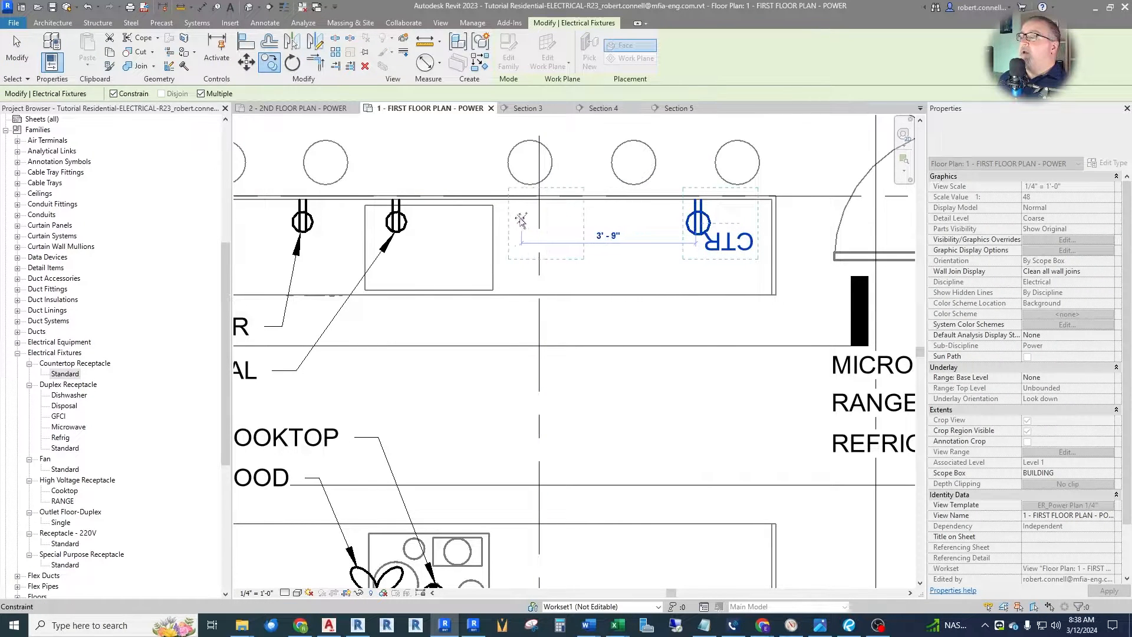
{"action": "left_click", "coordinate": [557, 219]}
{"action": "key", "text": "Escape"}
{"action": "key", "text": "Escape"}
{"action": "scroll", "coordinate": [543, 223], "scroll_direction": "down", "scroll_amount": 3}
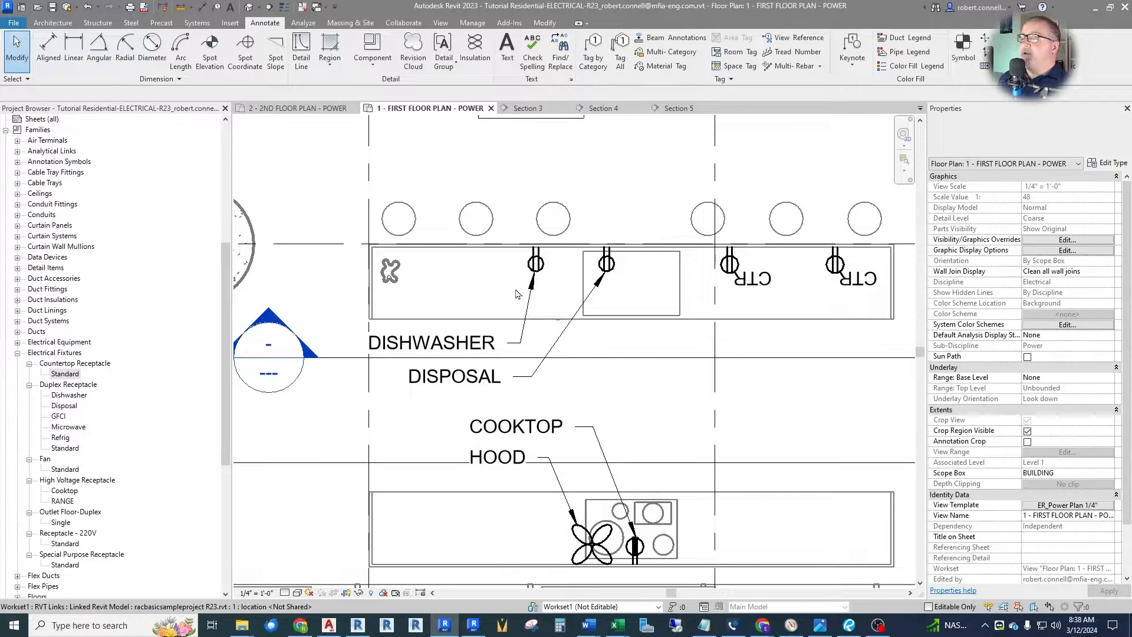
Copy the countertop receptacle to two spots beyond the sink, one beside the dishwasher receptacle and one near the island's plant end.
{"action": "scroll", "coordinate": [537, 265], "scroll_direction": "up", "scroll_amount": 1}
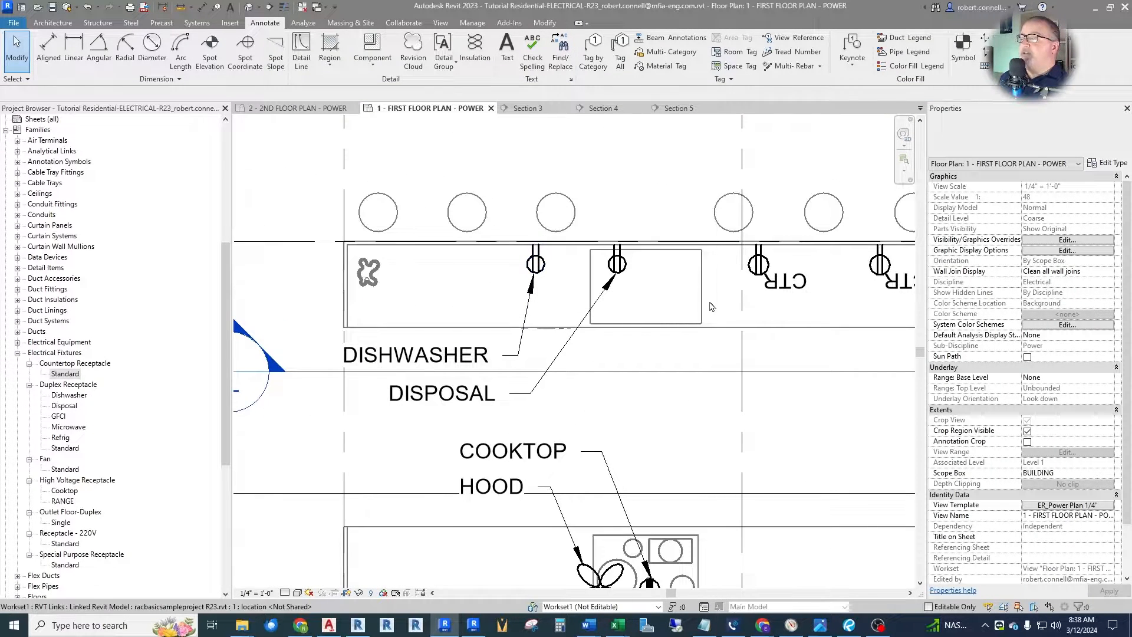
{"action": "left_click", "coordinate": [759, 265]}
{"action": "left_click", "coordinate": [270, 62]}
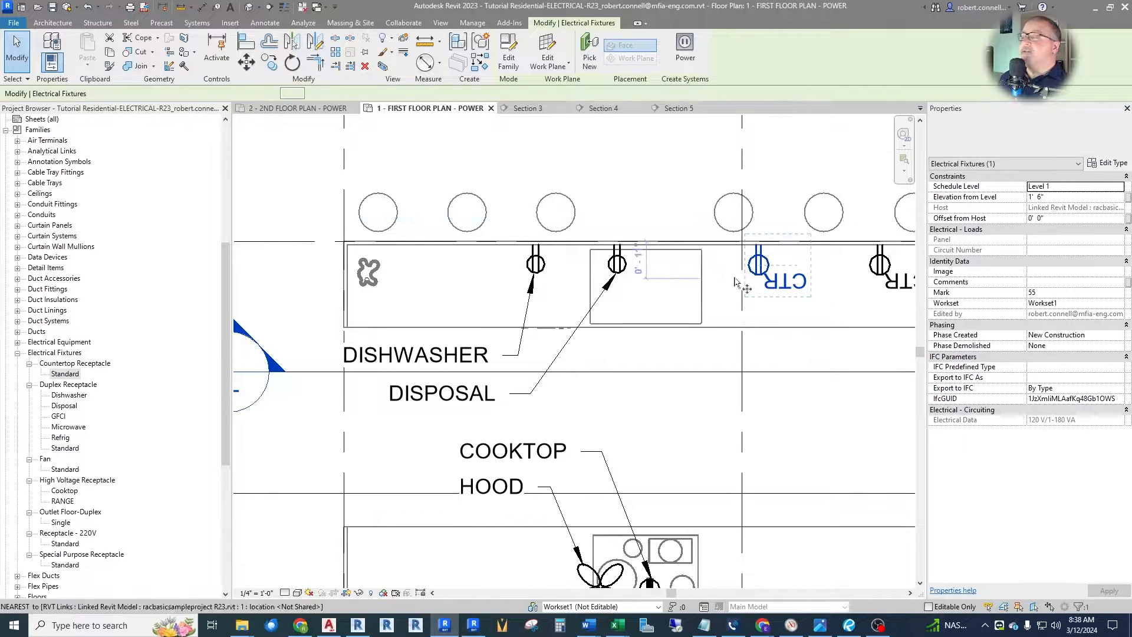
{"action": "left_click", "coordinate": [759, 265]}
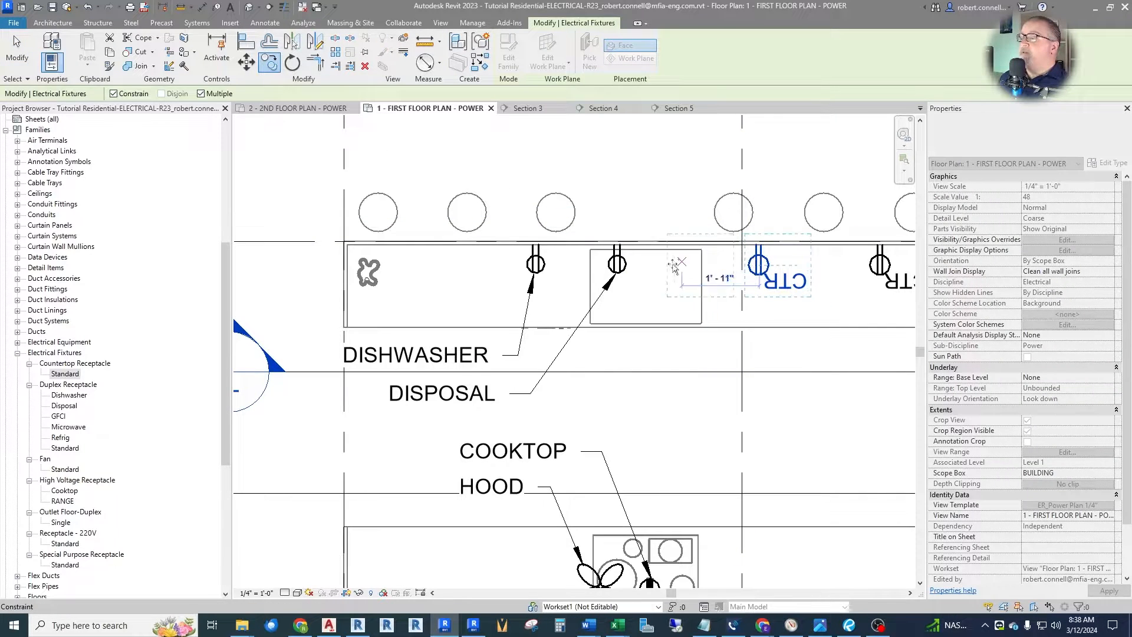
{"action": "left_click", "coordinate": [558, 266]}
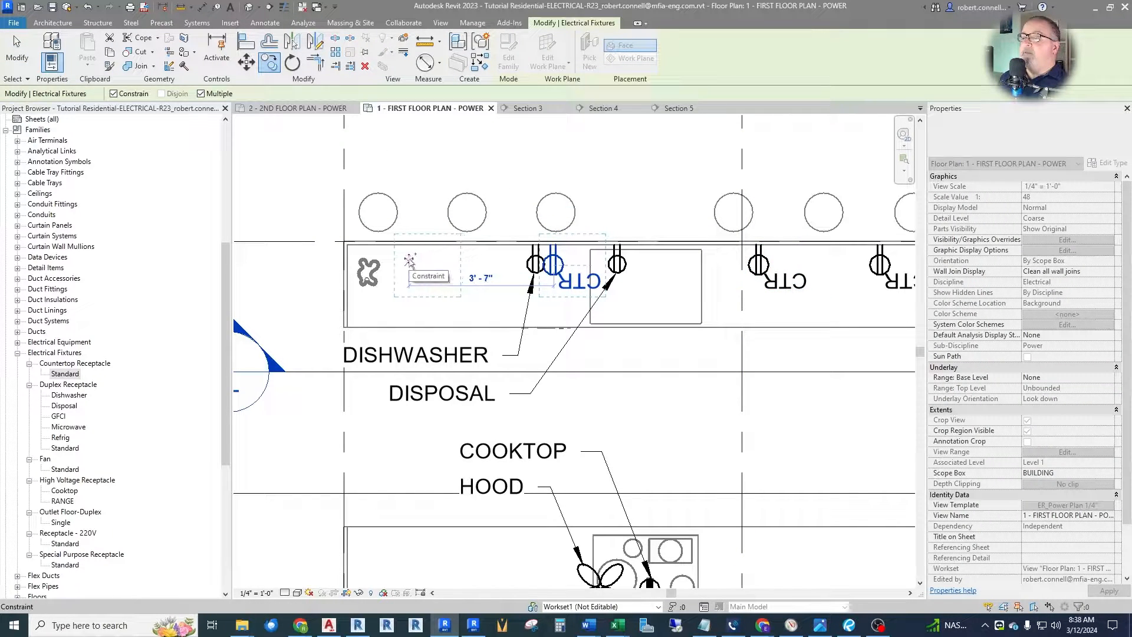
{"action": "left_click", "coordinate": [409, 259]}
{"action": "key", "text": "Escape"}
{"action": "key", "text": "Escape"}
Nudge the dishwasher receptacle slightly along the island face, away from the adjacent countertop receptacle.
{"action": "scroll", "coordinate": [535, 262], "scroll_direction": "up", "scroll_amount": 2}
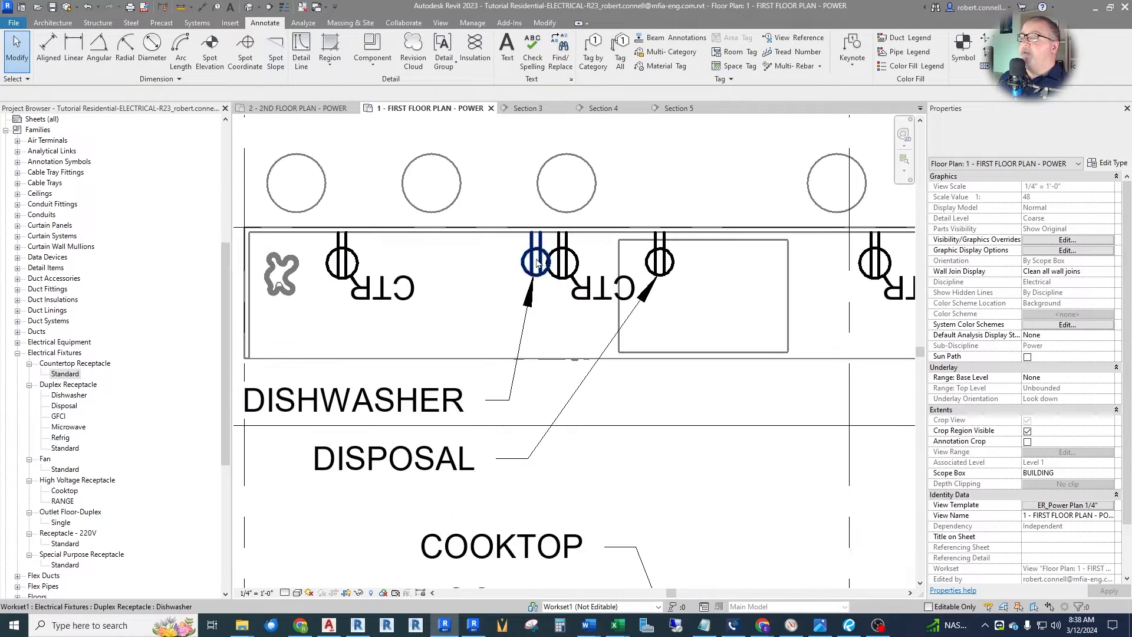
{"action": "left_click", "coordinate": [536, 262]}
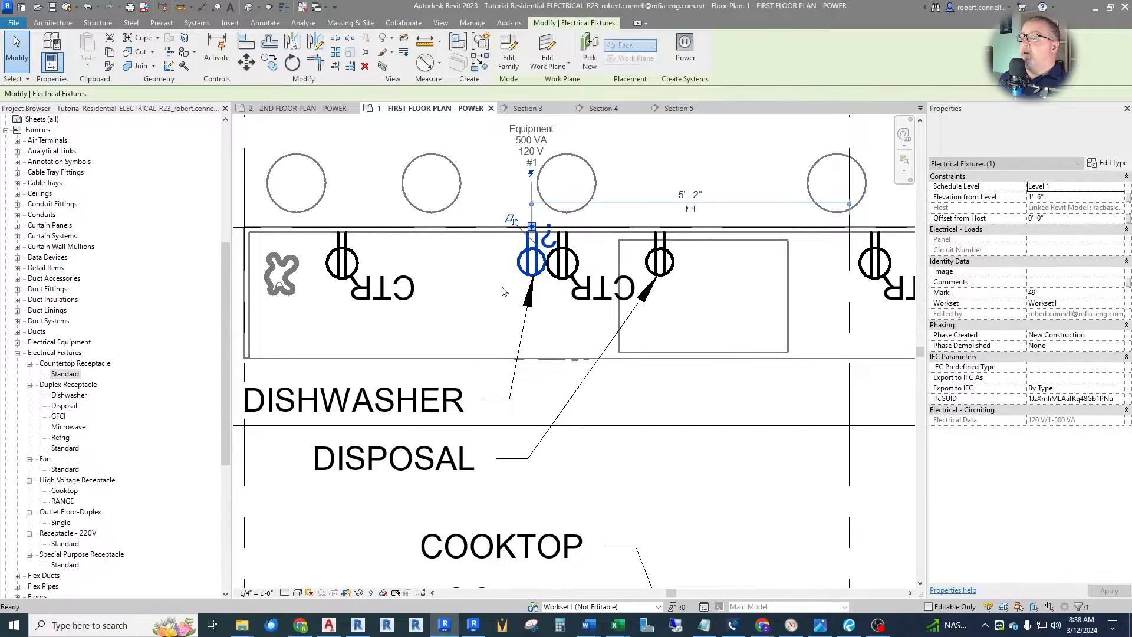
{"action": "key", "text": "Escape"}
Offset the microwave receptacle from its host wall, trying 2' 0" before settling on 1' 0".
{"action": "scroll", "coordinate": [502, 291], "scroll_direction": "down", "scroll_amount": 5}
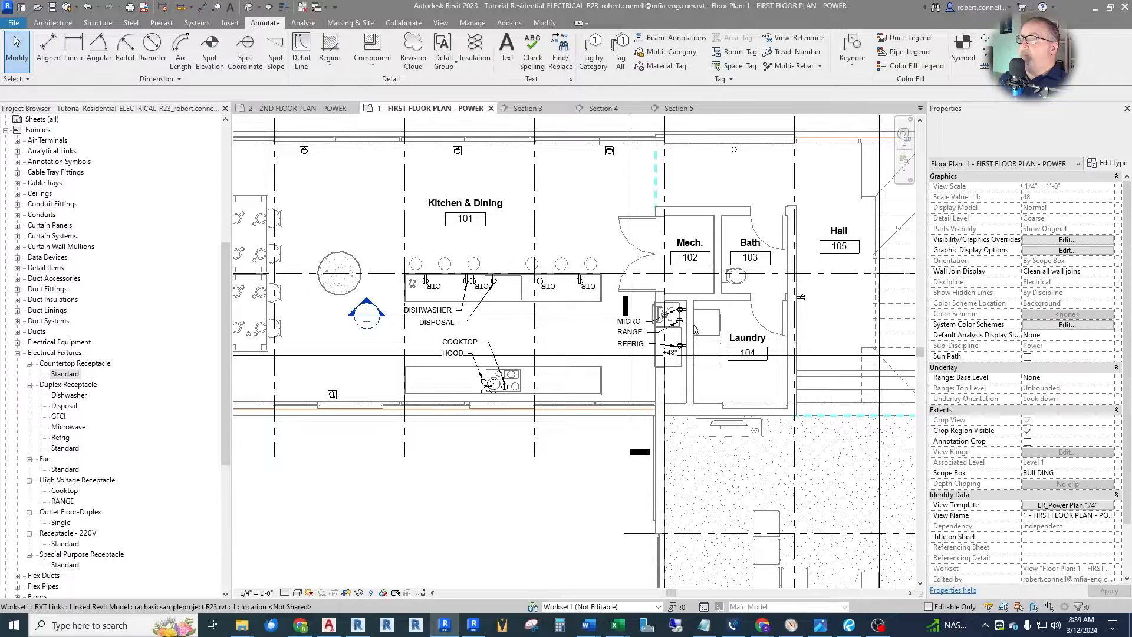
{"action": "scroll", "coordinate": [681, 316], "scroll_direction": "up", "scroll_amount": 8}
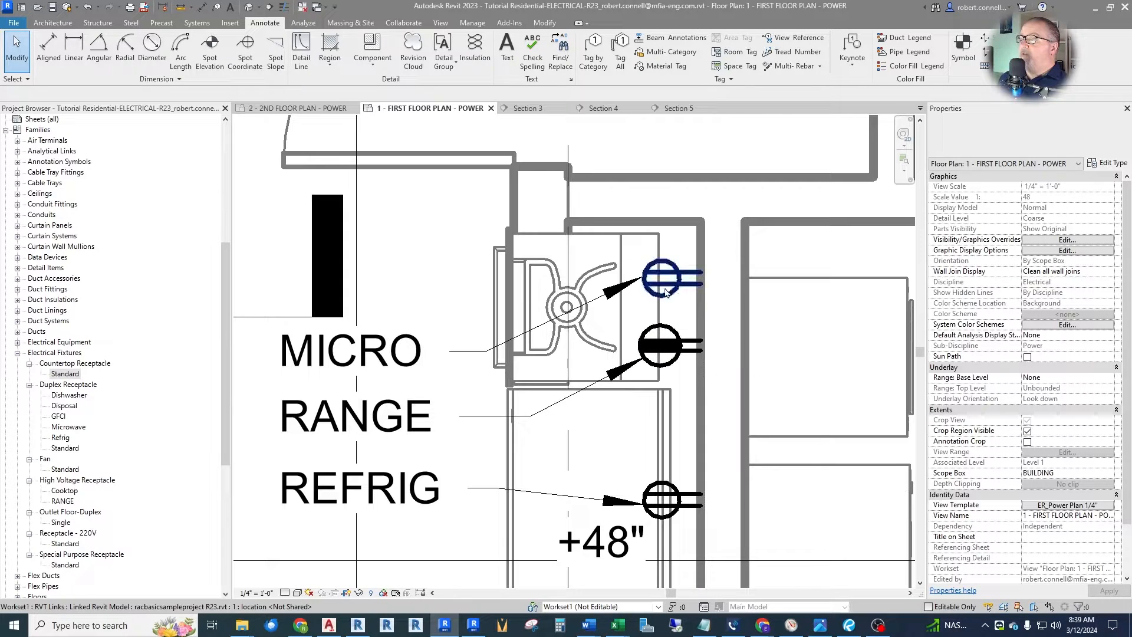
{"action": "left_click", "coordinate": [666, 293]}
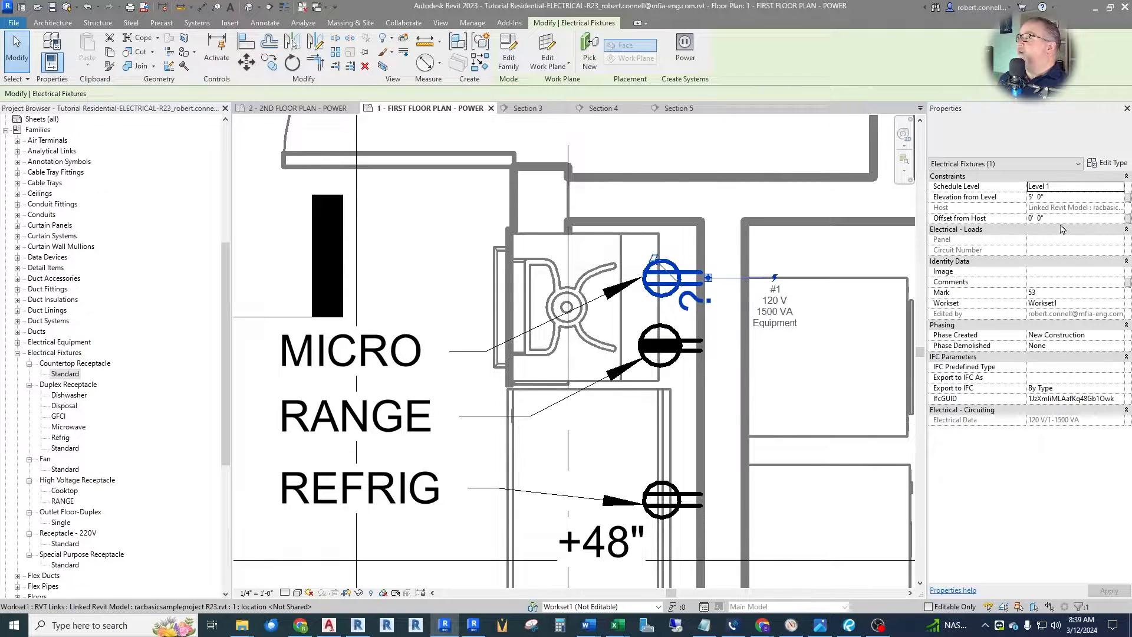
{"action": "left_click", "coordinate": [1061, 218]}
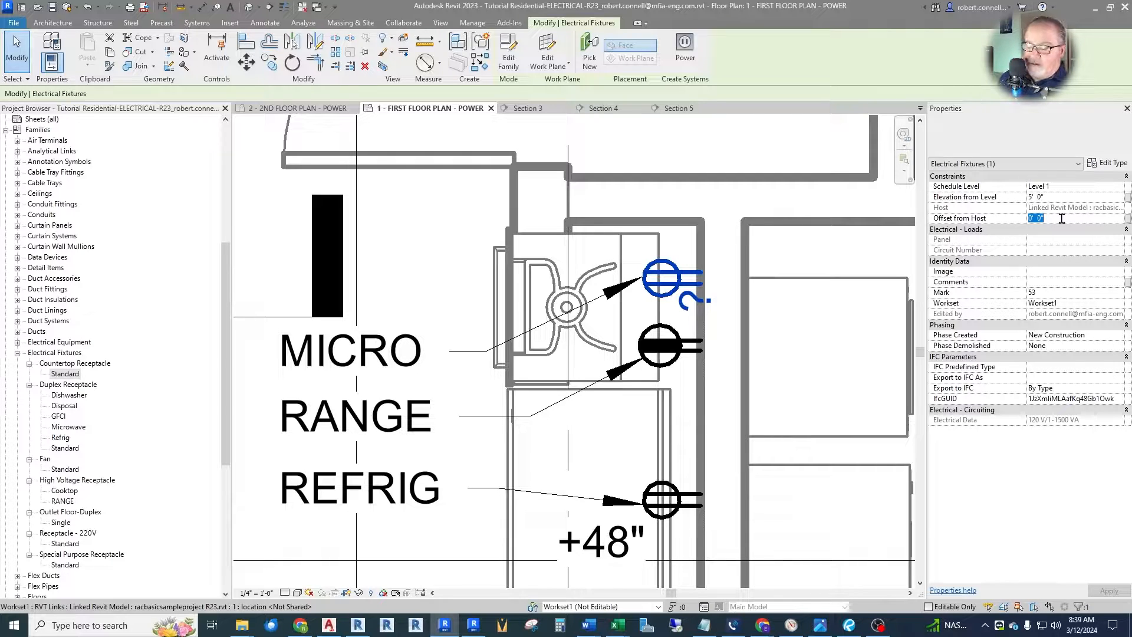
{"action": "type", "text": "2"}
{"action": "key", "text": "Return"}
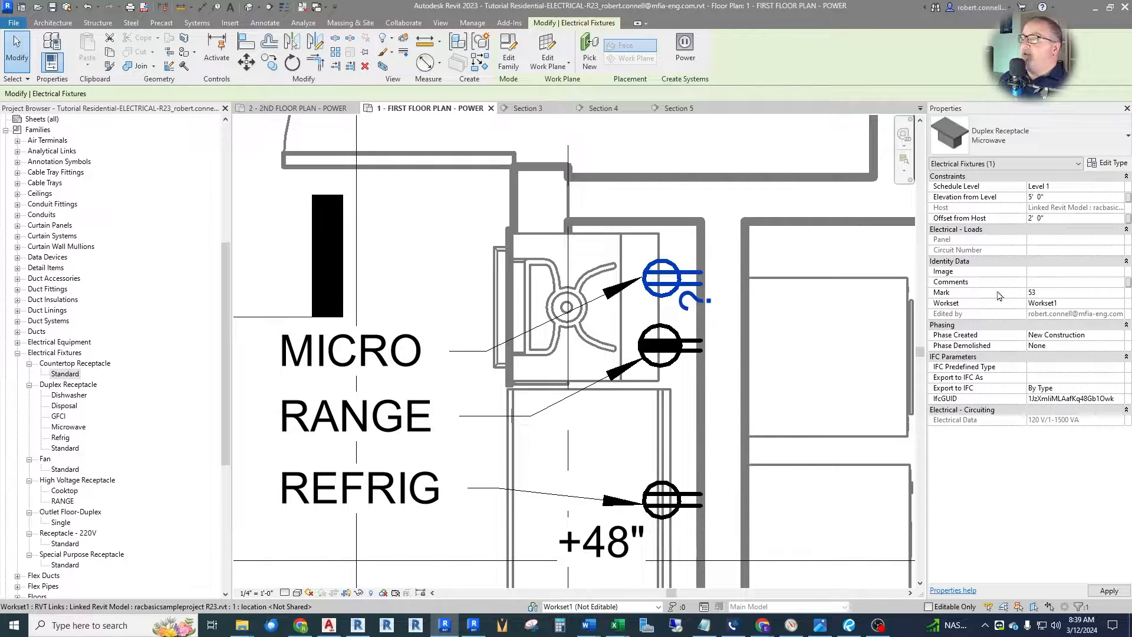
{"action": "left_click_drag", "start_coordinate": [706, 283], "coordinate": [545, 285]}
{"action": "left_click", "coordinate": [1067, 219]}
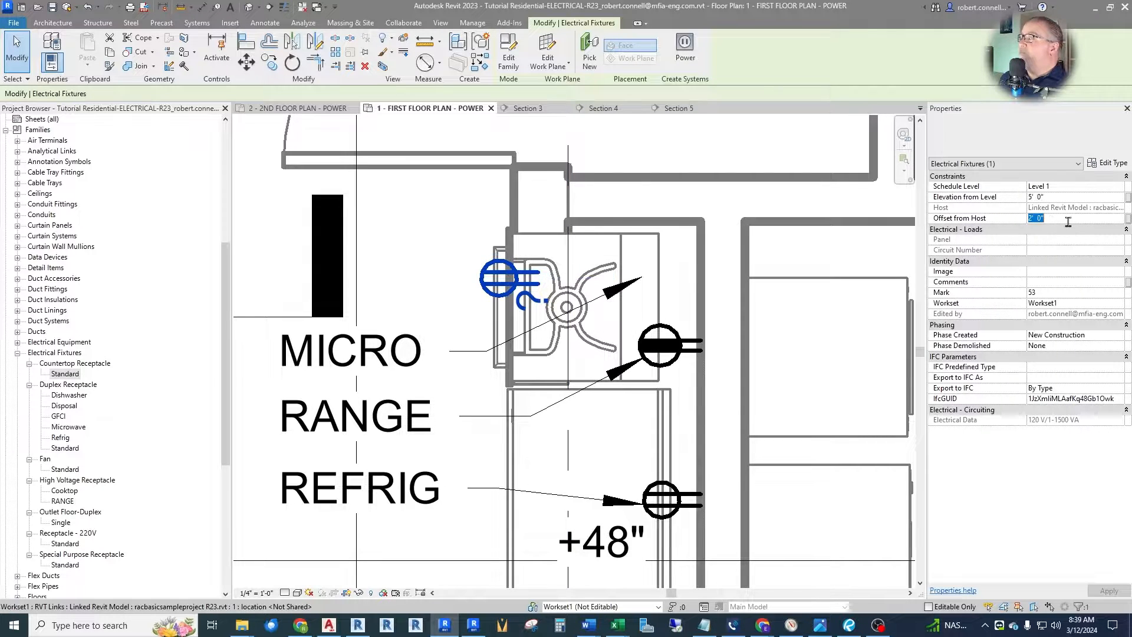
{"action": "type", "text": "1"}
{"action": "key", "text": "Return"}
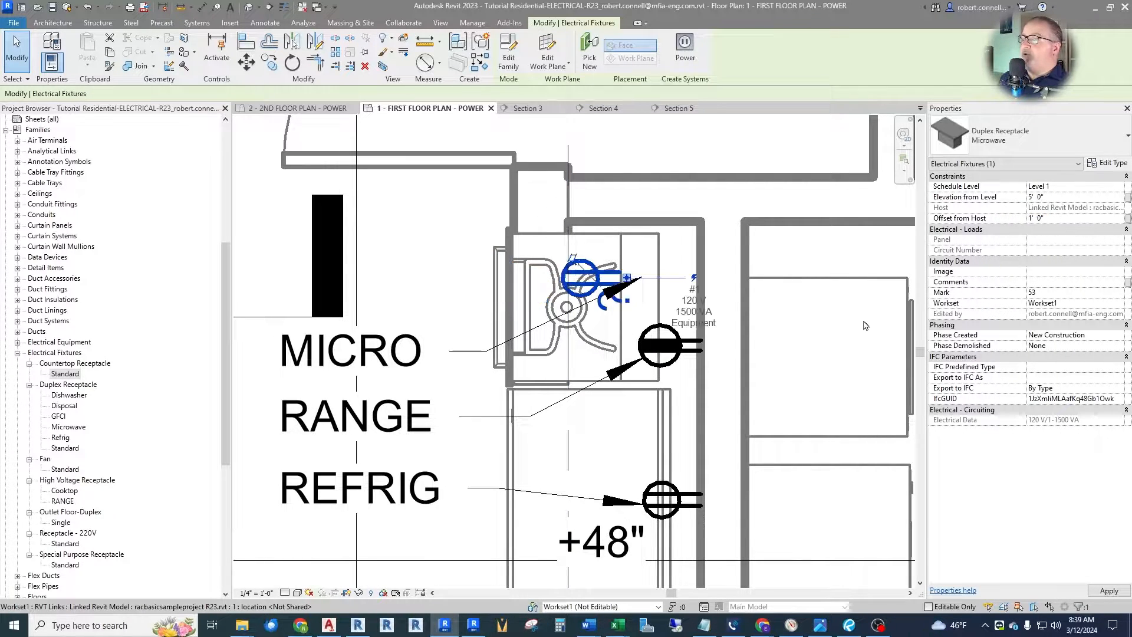
{"action": "key", "text": "Escape"}
Shift the microwave receptacle toward the oven's center and slide the range receptacle along the wall in line with it.
{"action": "scroll", "coordinate": [645, 277], "scroll_direction": "up", "scroll_amount": 2}
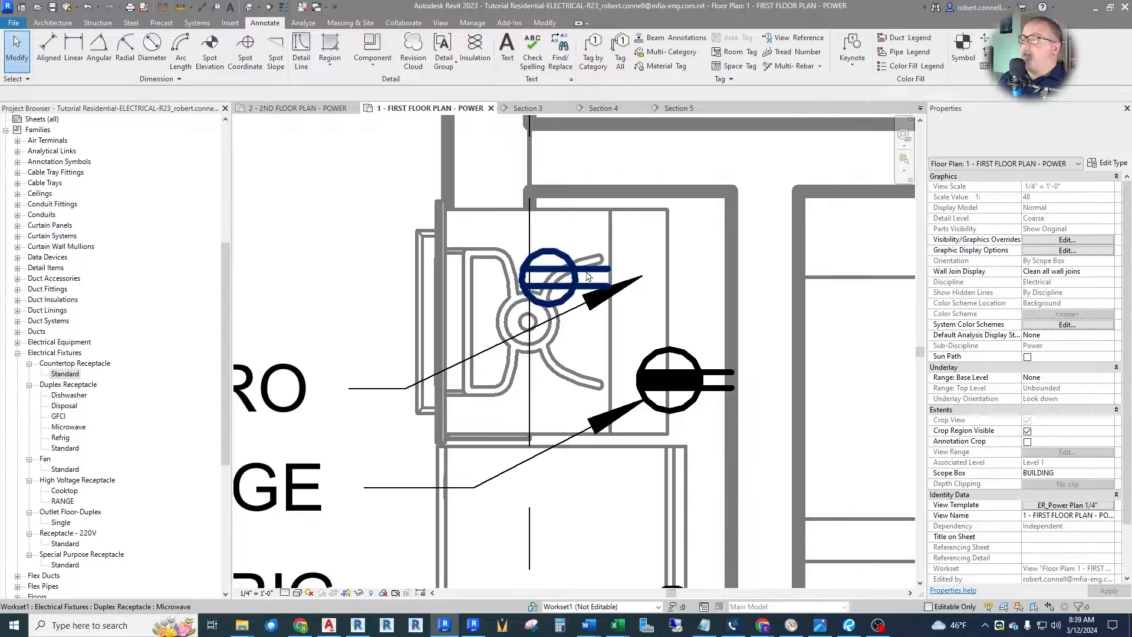
{"action": "mouse_move", "coordinate": [570, 285]}
{"action": "left_mouse_down"}
{"action": "mouse_move", "coordinate": [569, 328]}
{"action": "mouse_move", "coordinate": [680, 312]}
{"action": "left_mouse_up"}
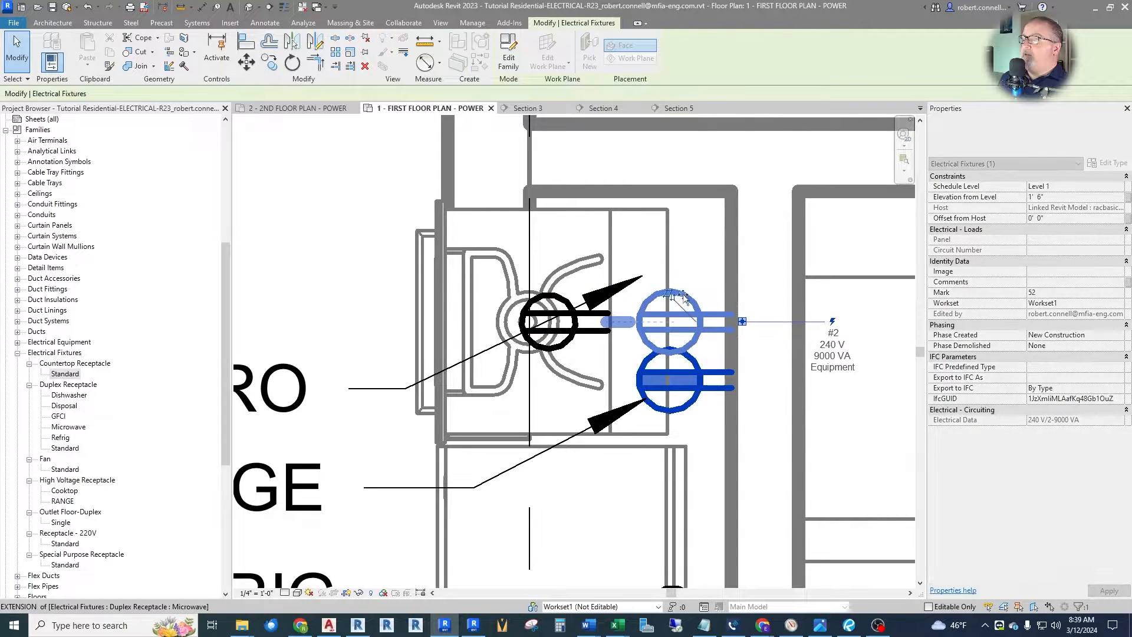
{"action": "key", "text": "ctrl+z"}
Move the leader arrowheads of the MICRO and RANGE notes onto their relocated receptacles.
{"action": "scroll", "coordinate": [596, 321], "scroll_direction": "down", "scroll_amount": 3}
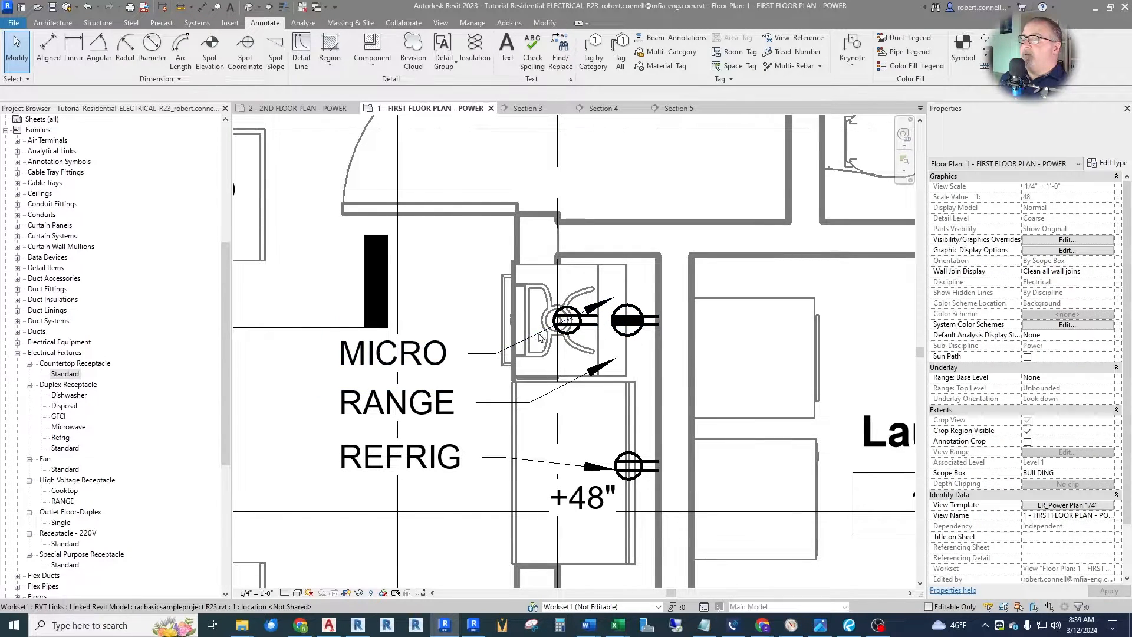
{"action": "left_click", "coordinate": [607, 305]}
{"action": "key", "text": "Escape"}
{"action": "left_click", "coordinate": [610, 302]}
{"action": "left_click_drag", "start_coordinate": [613, 297], "coordinate": [552, 327]}
{"action": "key", "text": "Escape"}
{"action": "left_click", "coordinate": [601, 368]}
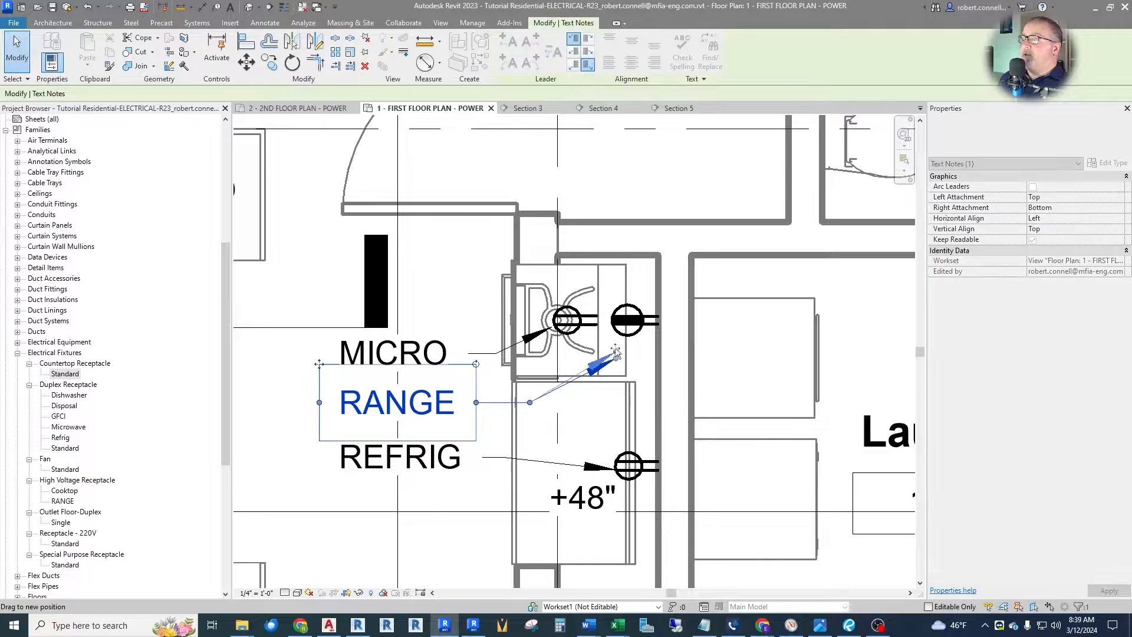
{"action": "left_click_drag", "start_coordinate": [601, 369], "coordinate": [613, 334]}
{"action": "key", "text": "Escape"}
Place four Standard countertop receptacles along the back of the cooktop counter, two on each side of the cooktop.
{"action": "scroll", "coordinate": [646, 309], "scroll_direction": "down", "scroll_amount": 1}
{"action": "scroll", "coordinate": [646, 309], "scroll_direction": "down", "scroll_amount": 2}
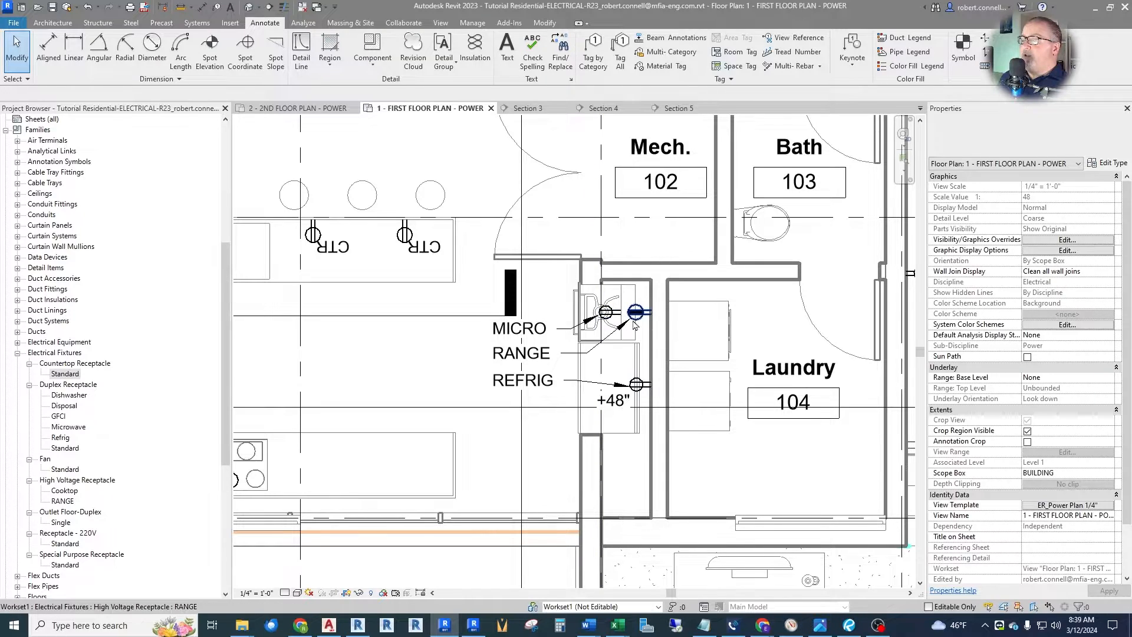
{"action": "scroll", "coordinate": [644, 320], "scroll_direction": "down", "scroll_amount": 5}
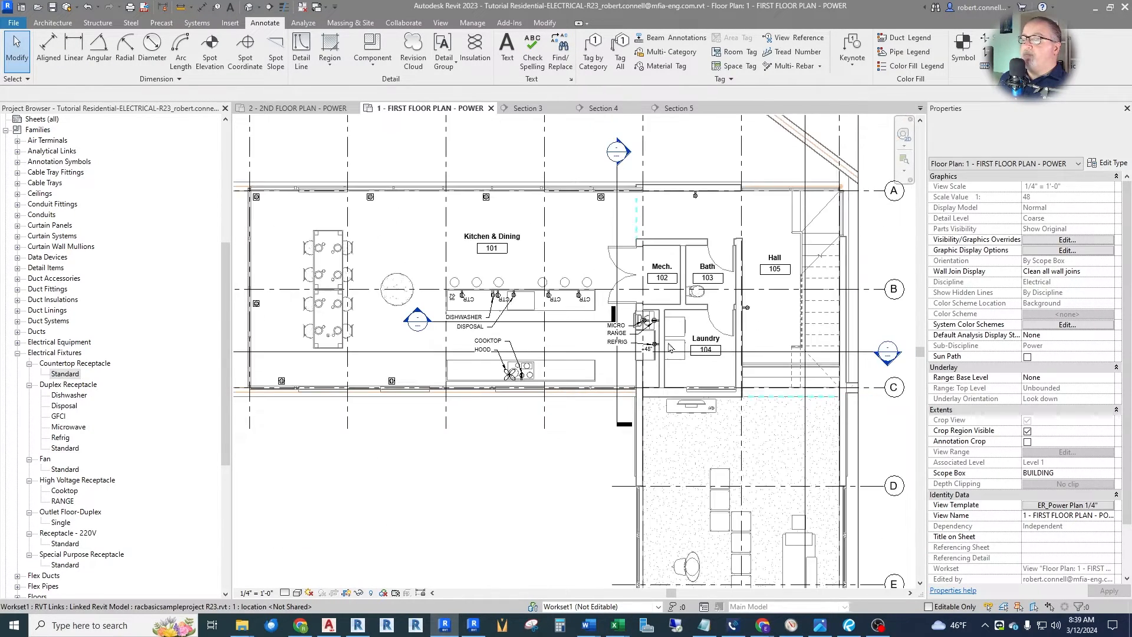
{"action": "scroll", "coordinate": [534, 340], "scroll_direction": "up", "scroll_amount": 4}
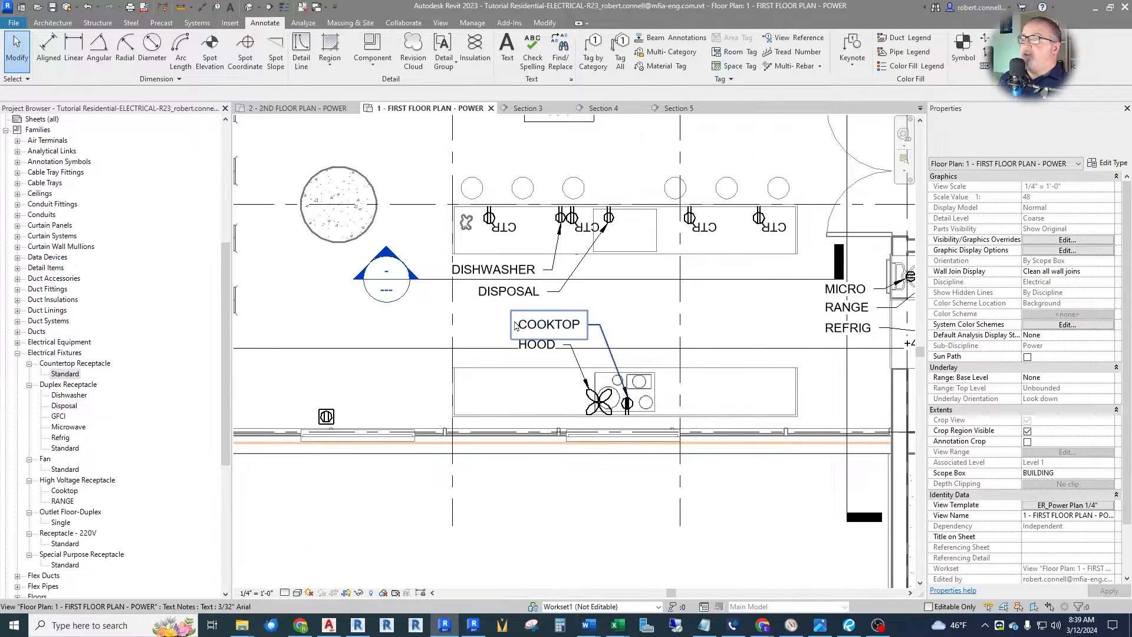
{"action": "scroll", "coordinate": [551, 255], "scroll_direction": "up", "scroll_amount": 2}
{"action": "right_click", "coordinate": [481, 179]}
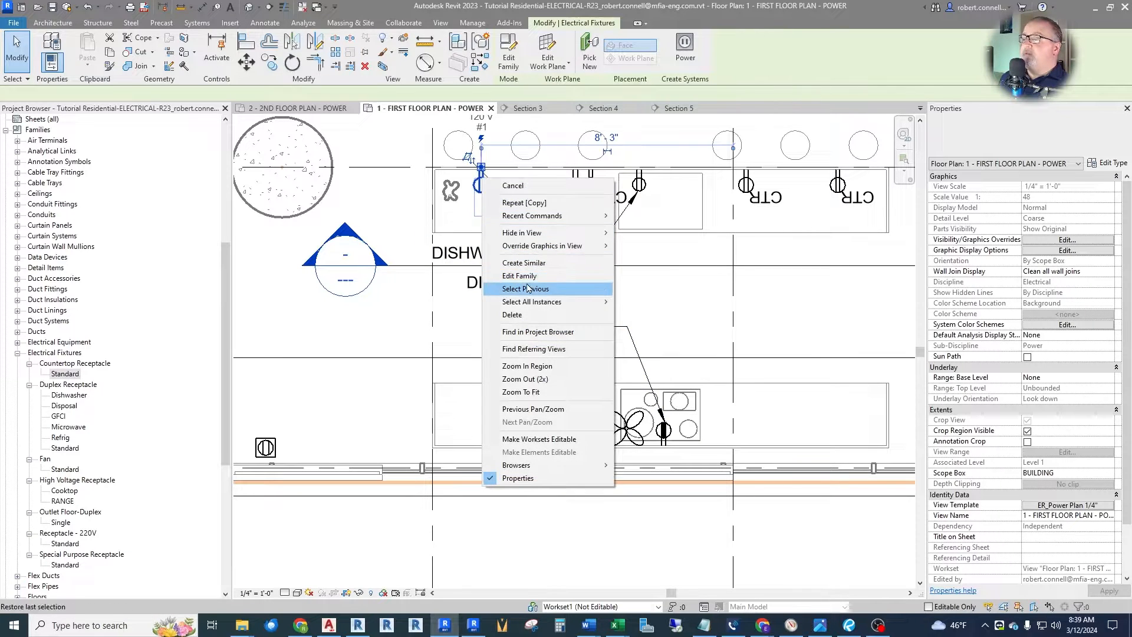
{"action": "left_click", "coordinate": [522, 267]}
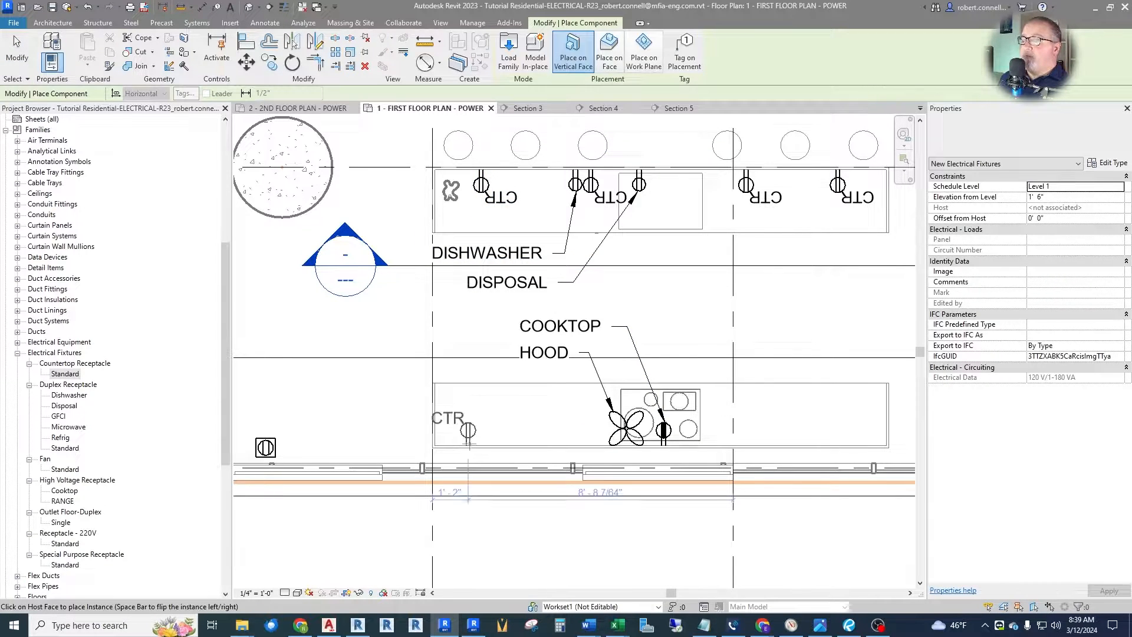
{"action": "left_click", "coordinate": [468, 448]}
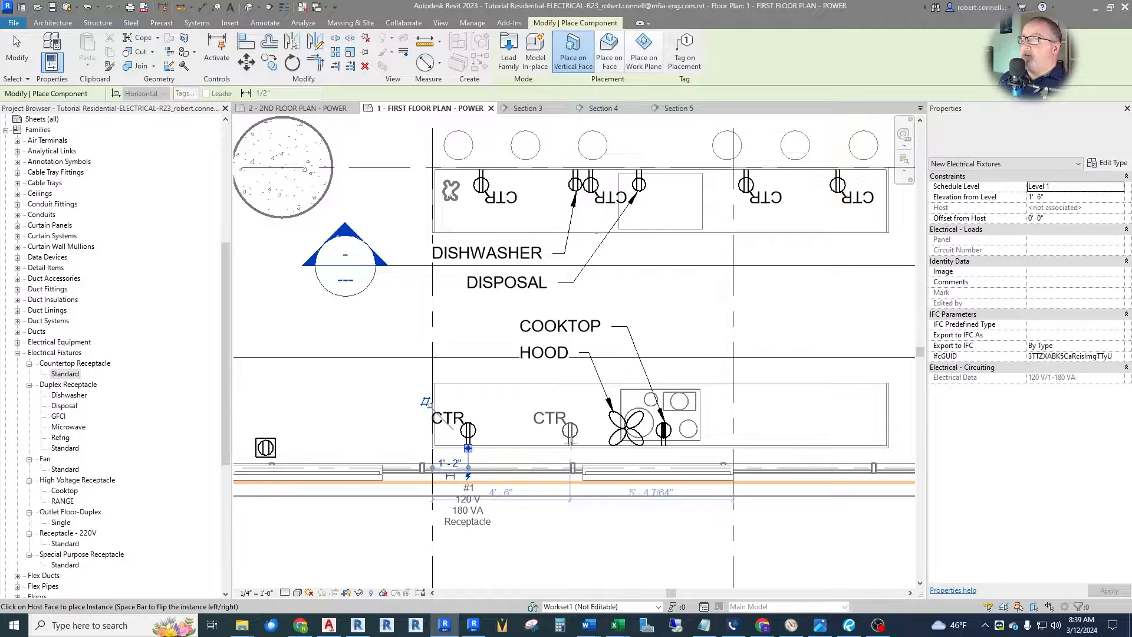
{"action": "left_click", "coordinate": [526, 402]}
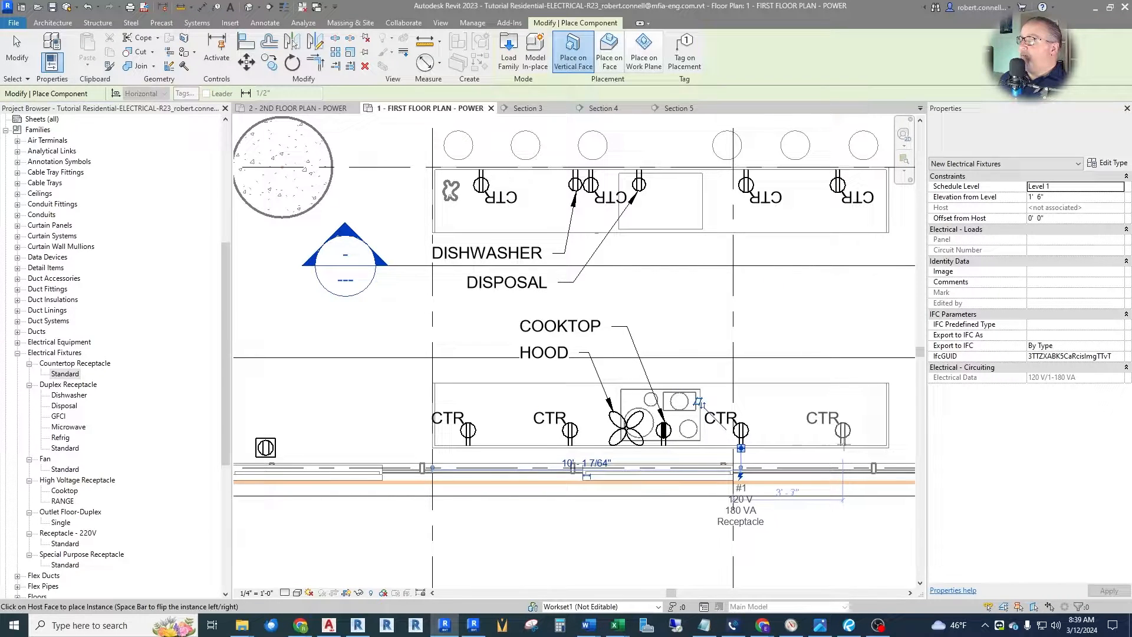
{"action": "left_click", "coordinate": [844, 439]}
{"action": "key", "text": "Escape"}
{"action": "key", "text": "Escape"}
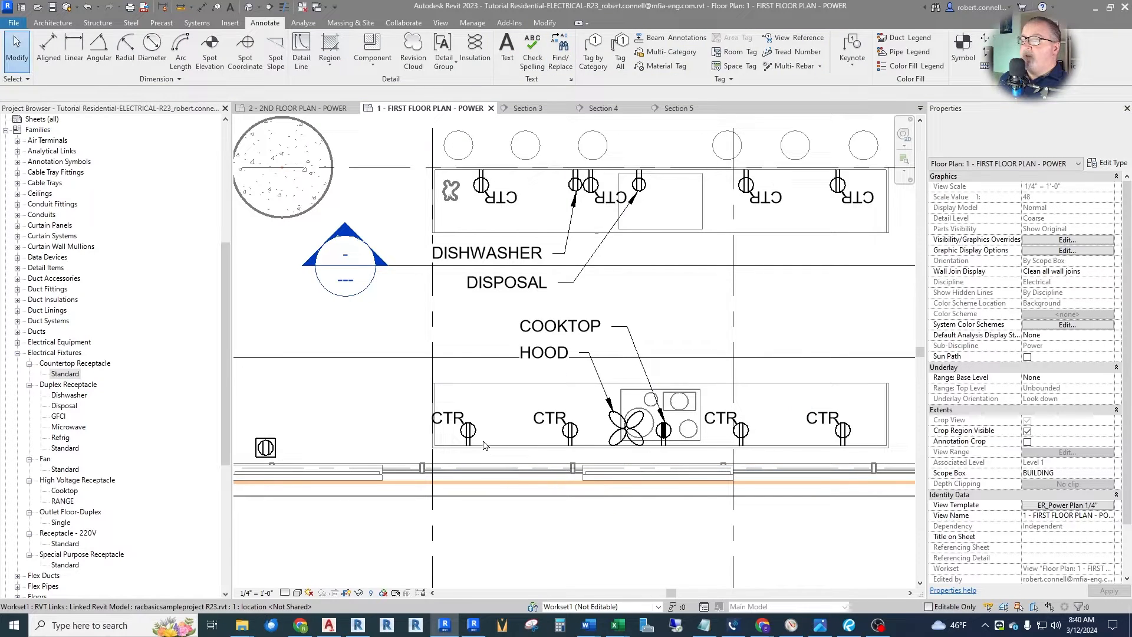
Move the cooktop counter's outermost receptacle nearest the dining table slightly inward, to about 1' - 5" from the grid line.
{"action": "scroll", "coordinate": [472, 442], "scroll_direction": "up", "scroll_amount": 1}
{"action": "left_click_drag", "start_coordinate": [469, 440], "coordinate": [494, 442]}
{"action": "left_click_drag", "start_coordinate": [472, 445], "coordinate": [471, 446]}
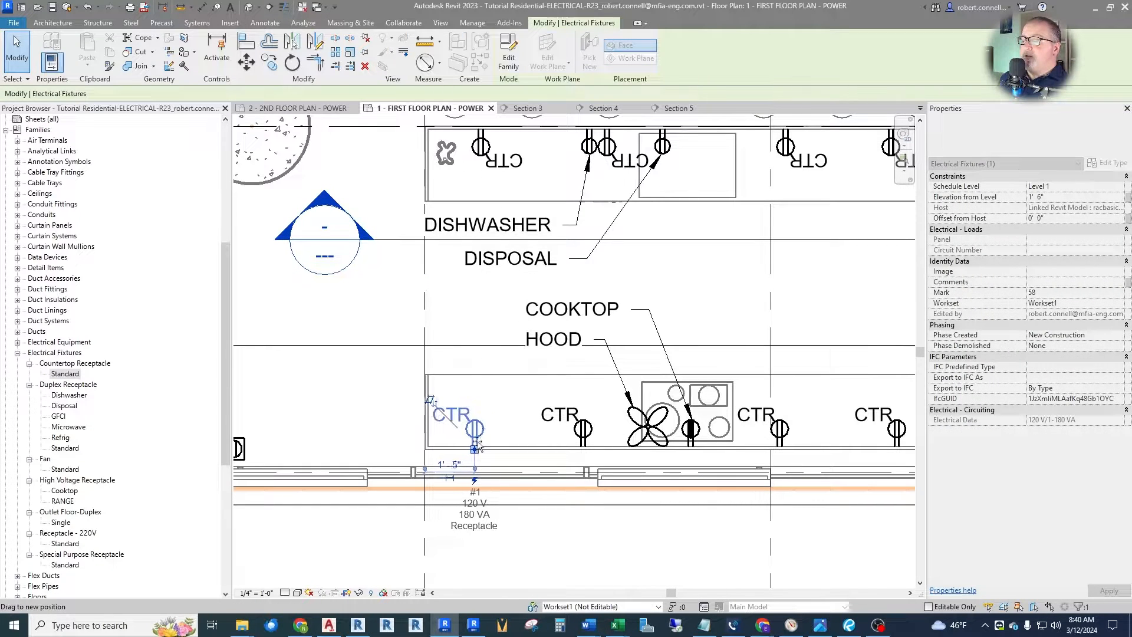
{"action": "key", "text": "Escape"}
Move the Mech. 102 room tag slightly toward the room's double doors.
{"action": "scroll", "coordinate": [460, 359], "scroll_direction": "down", "scroll_amount": 3}
{"action": "scroll", "coordinate": [560, 331], "scroll_direction": "down", "scroll_amount": 2}
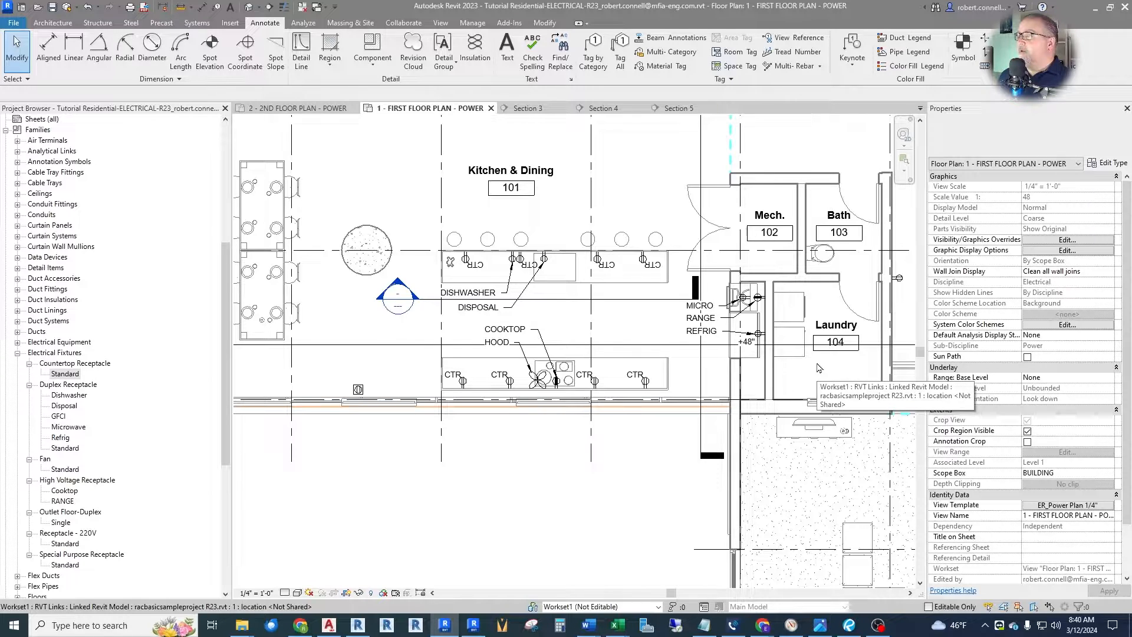
{"action": "scroll", "coordinate": [823, 330], "scroll_direction": "down", "scroll_amount": 2}
{"action": "scroll", "coordinate": [832, 250], "scroll_direction": "up", "scroll_amount": 1}
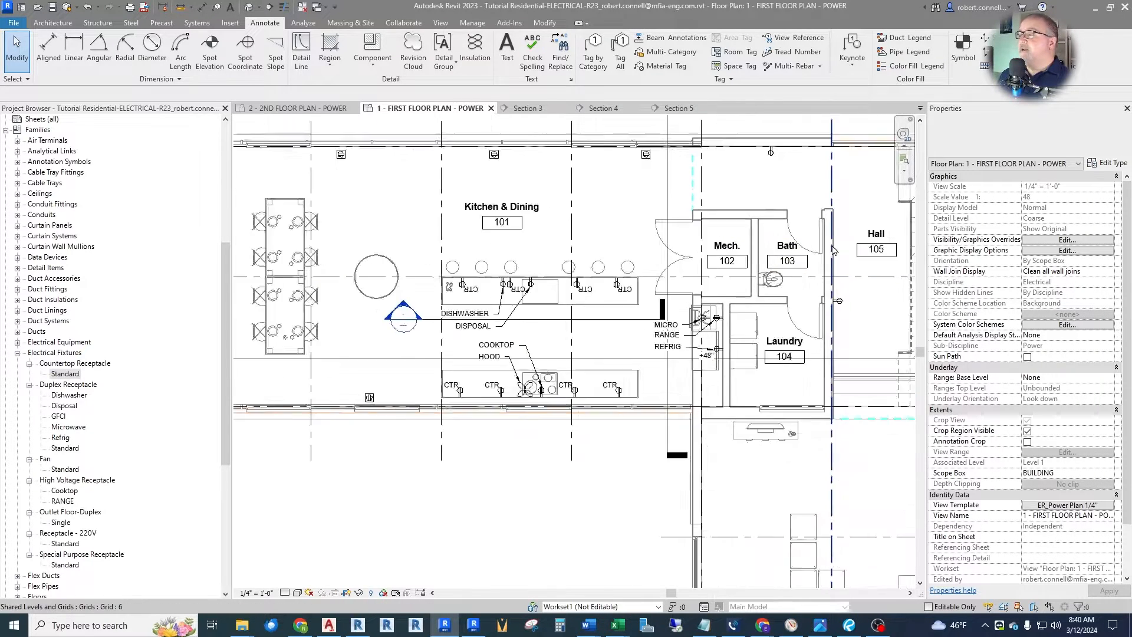
{"action": "scroll", "coordinate": [832, 250], "scroll_direction": "up", "scroll_amount": 1}
{"action": "scroll", "coordinate": [619, 277], "scroll_direction": "up", "scroll_amount": 1}
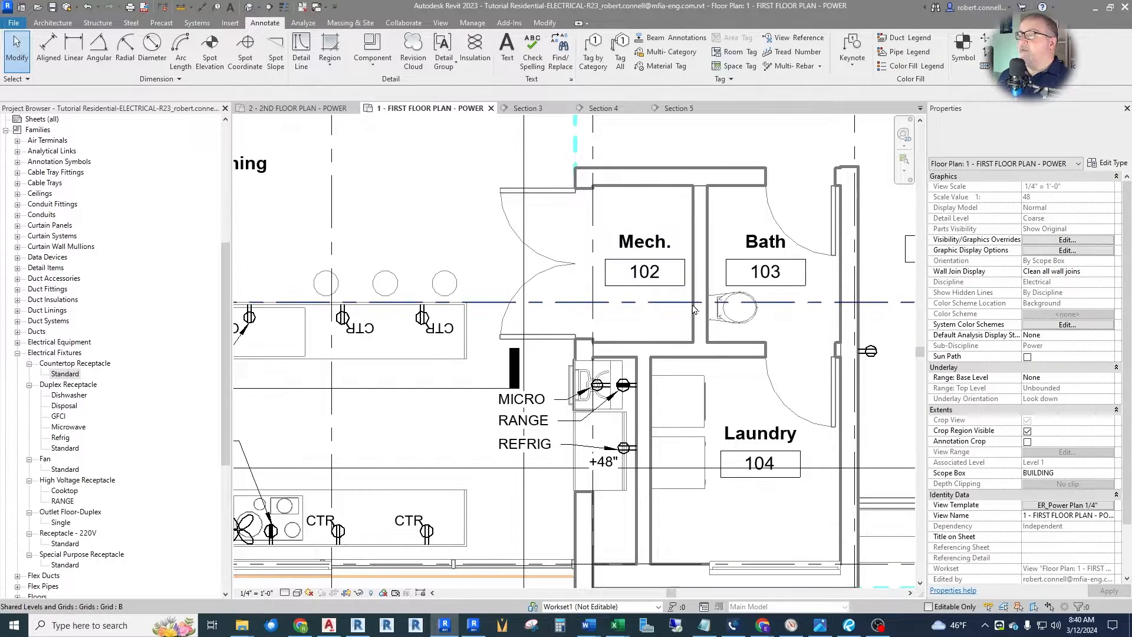
{"action": "scroll", "coordinate": [649, 283], "scroll_direction": "up", "scroll_amount": 1}
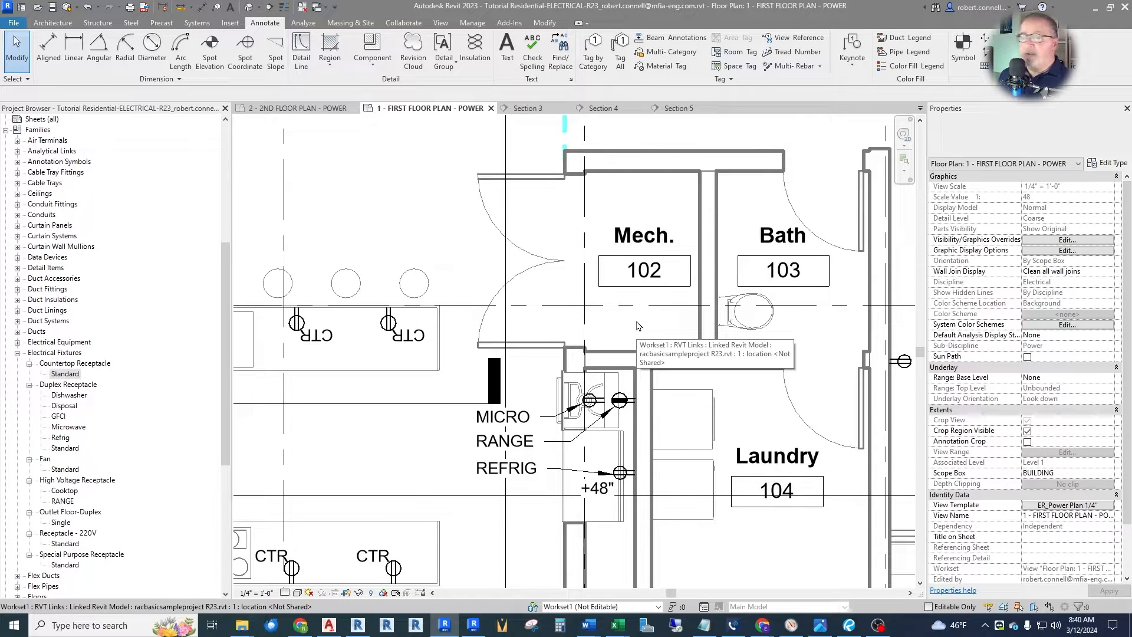
{"action": "left_click_drag", "start_coordinate": [653, 263], "coordinate": [624, 263]}
{"action": "key", "text": "Escape"}
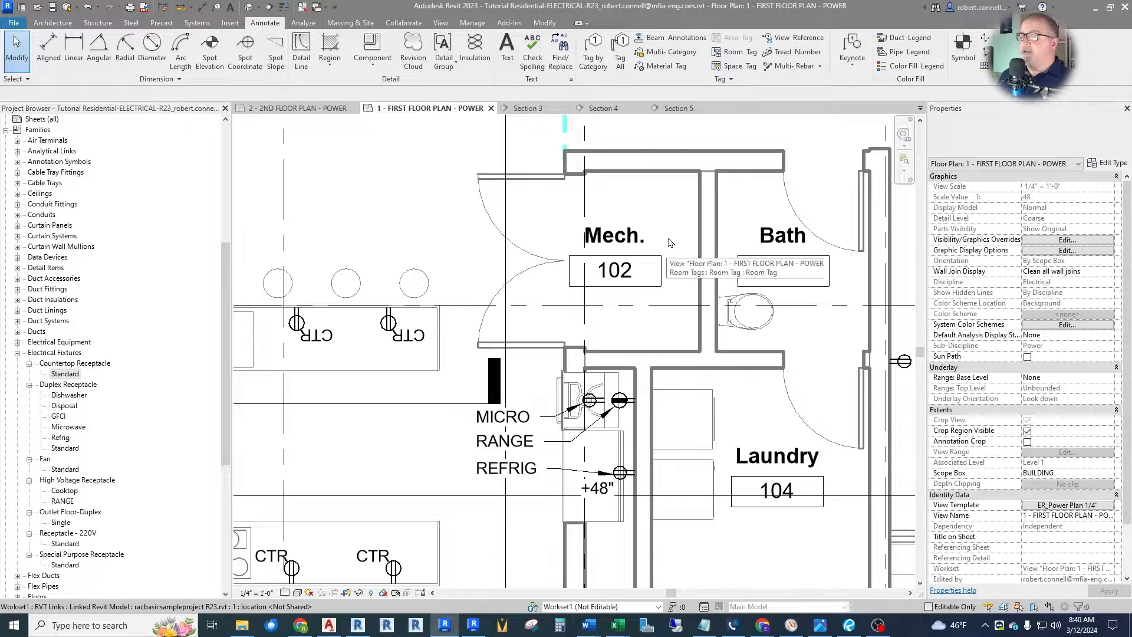
{"action": "scroll", "coordinate": [624, 264], "scroll_direction": "down", "scroll_amount": 2}
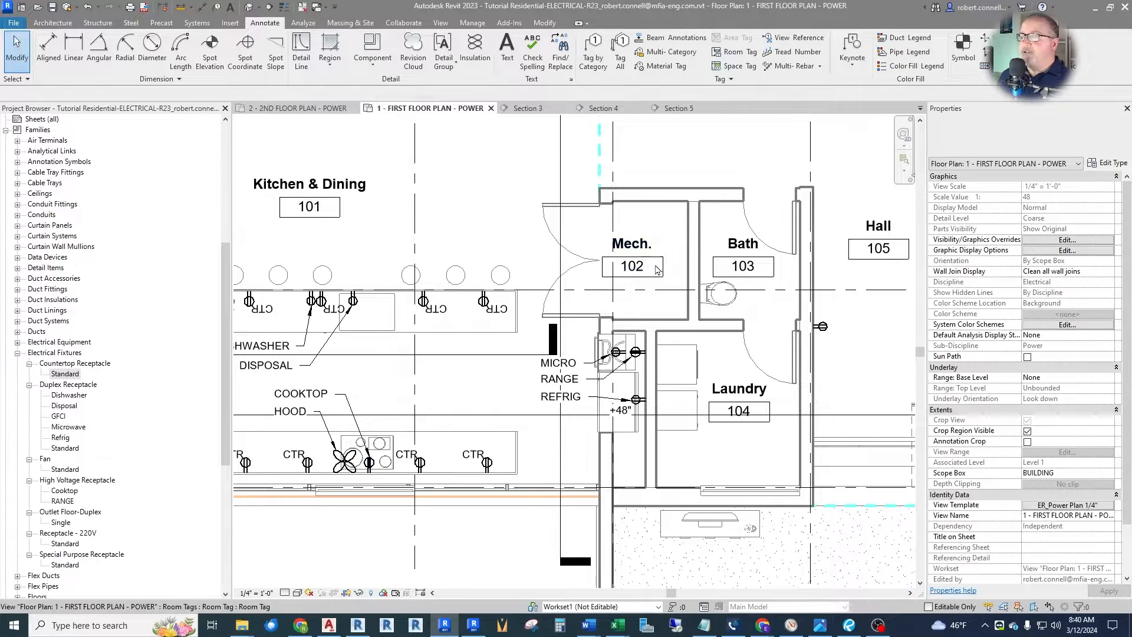
Place a copy of the cooktop hood's fan fixture on the Mech. 102 wall shared with the Bath, beside the room tag.
{"action": "left_click", "coordinate": [343, 466]}
{"action": "right_click", "coordinate": [344, 465]}
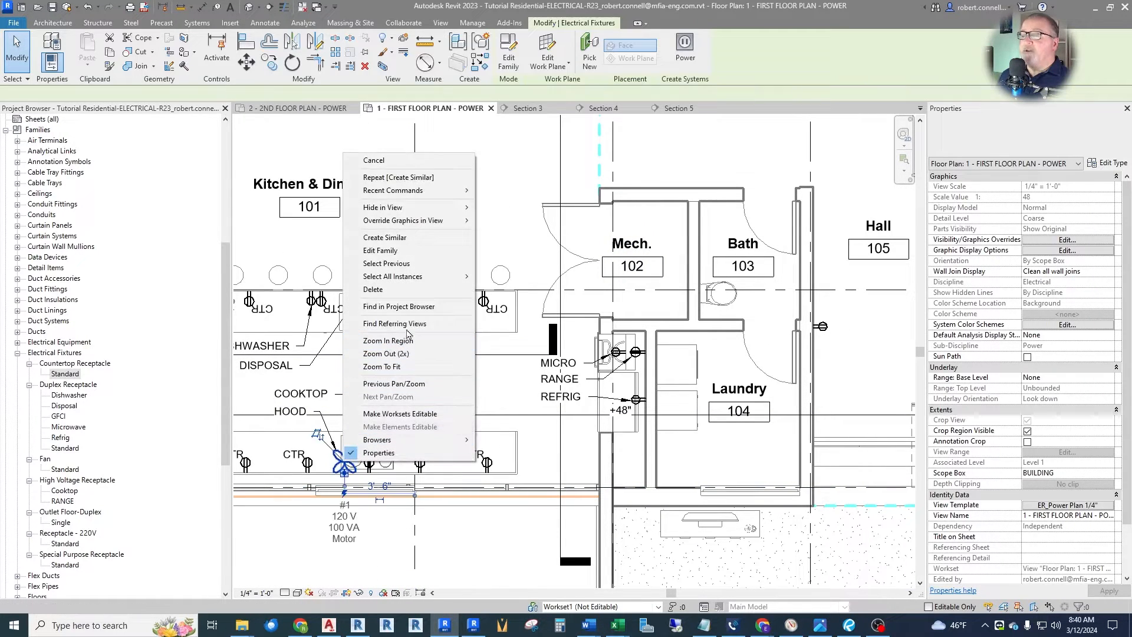
{"action": "left_click", "coordinate": [386, 238]}
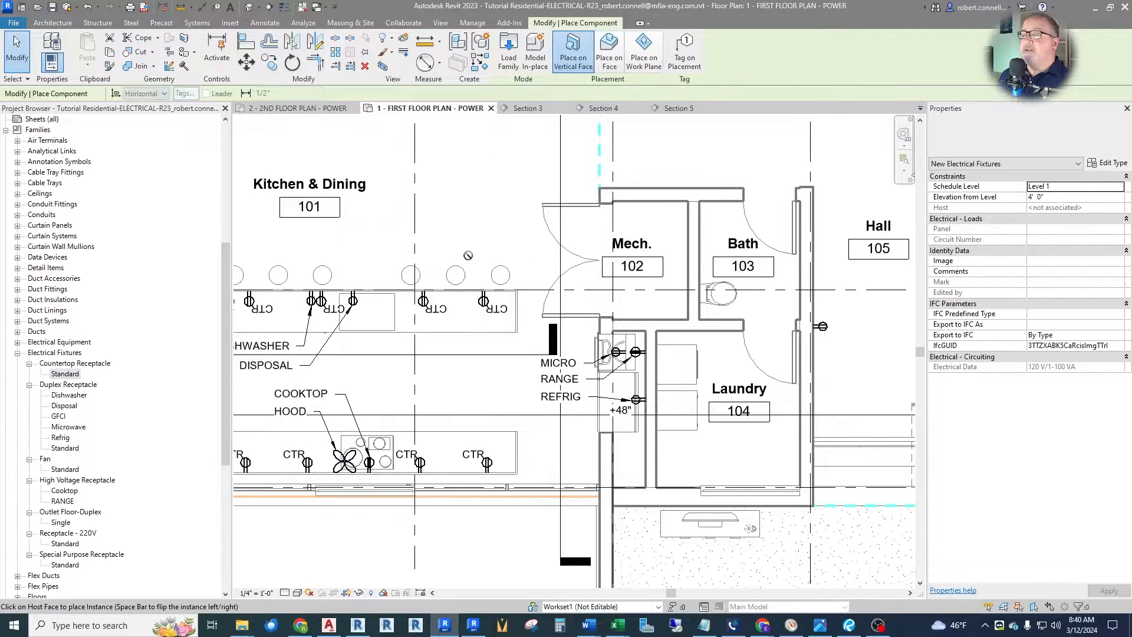
{"action": "scroll", "coordinate": [672, 254], "scroll_direction": "up", "scroll_amount": 3}
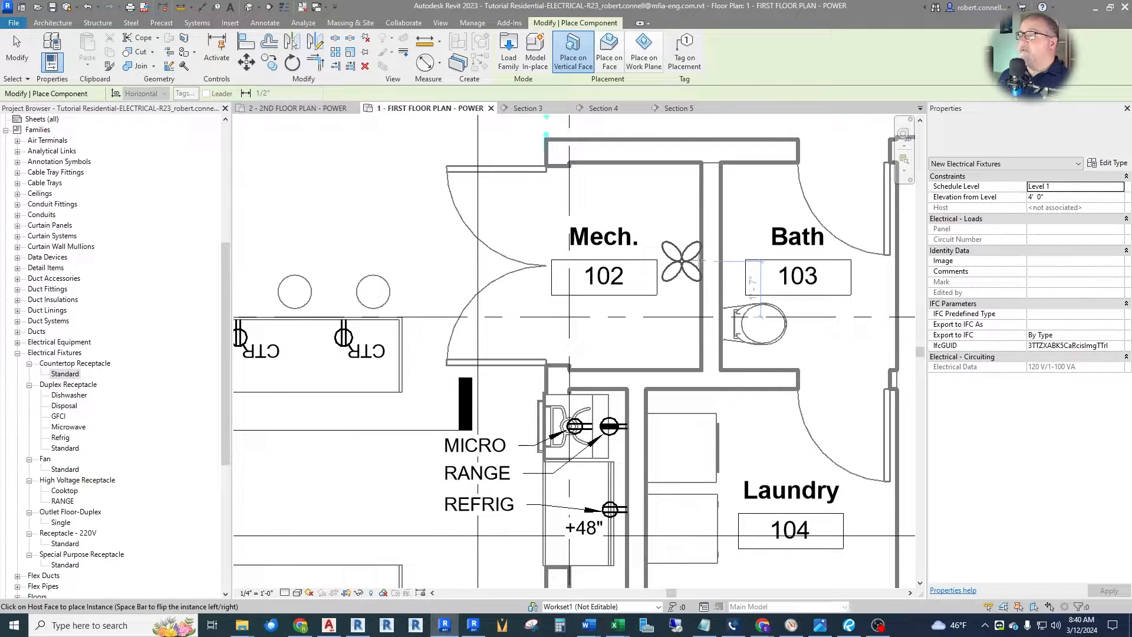
{"action": "left_click", "coordinate": [701, 261]}
{"action": "key", "text": "Escape"}
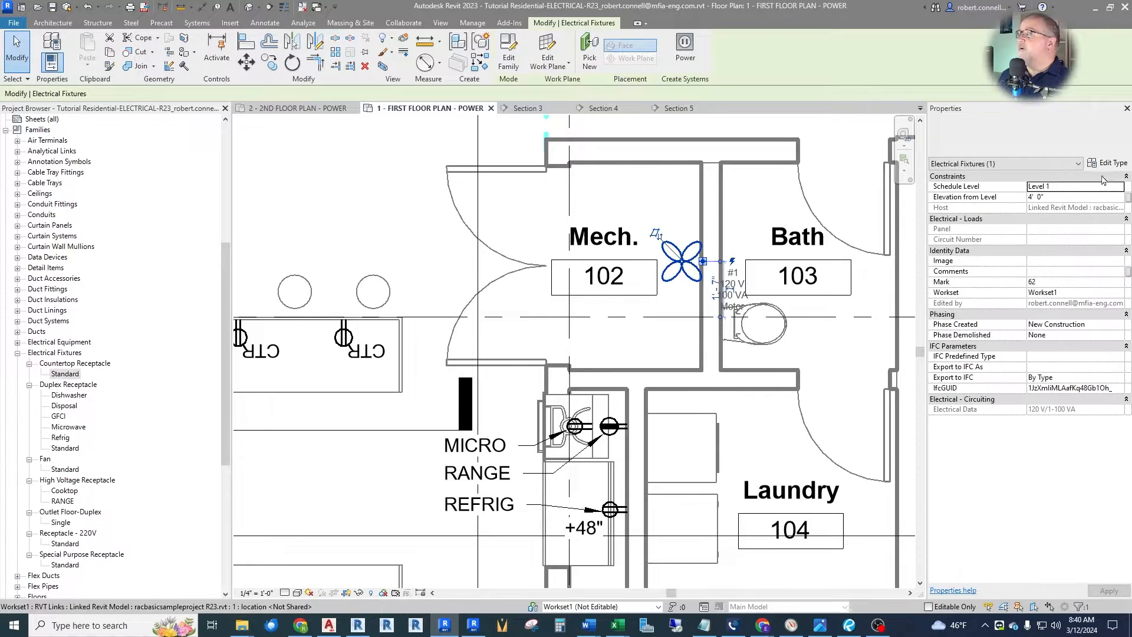
Duplicate the new Mech. room fan's type and name the copy Furnace.
{"action": "left_click", "coordinate": [1105, 167]}
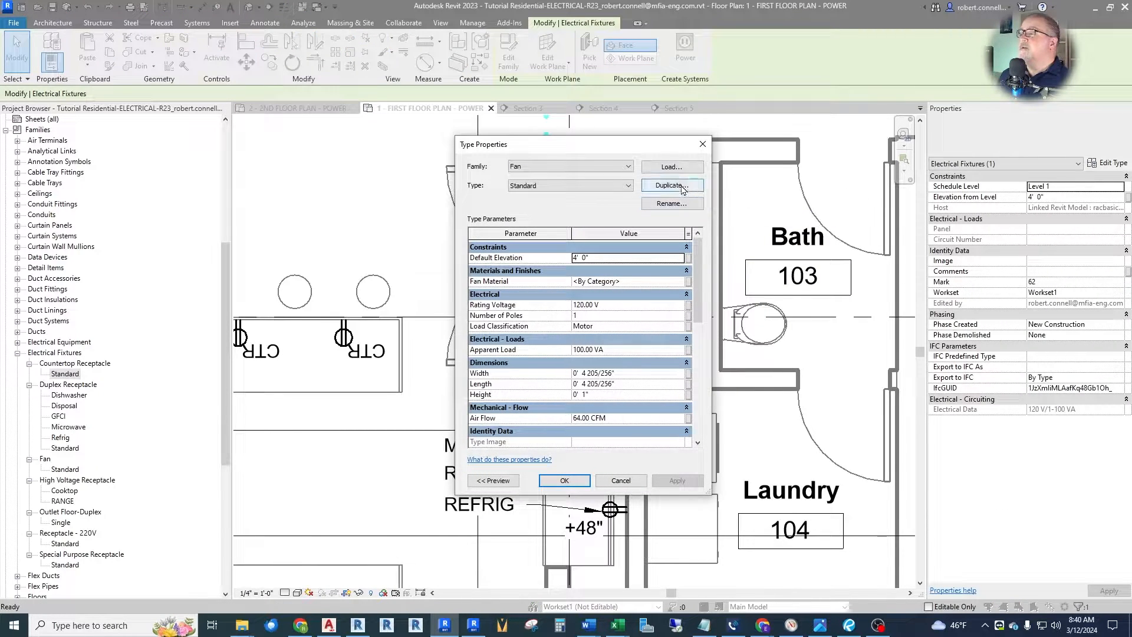
{"action": "left_click", "coordinate": [672, 185]}
{"action": "type", "text": "f"}
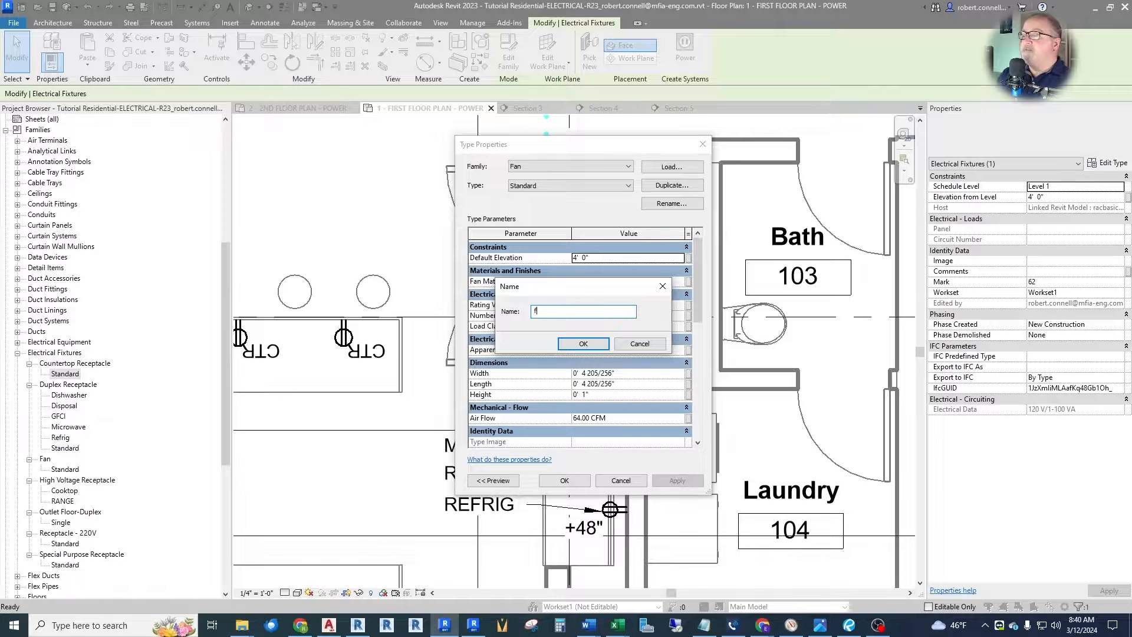
{"action": "type", "text": "Furnace"}
{"action": "key", "text": "Return"}
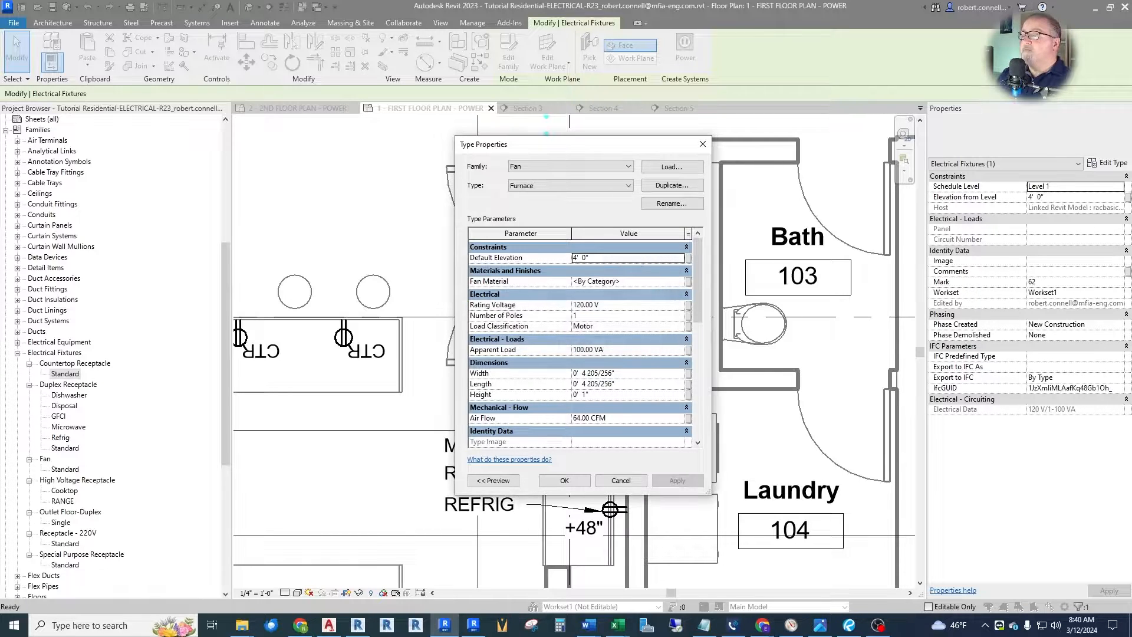
Set the Furnace type's load classification to HVAC.
{"action": "left_click", "coordinate": [679, 327]}
{"action": "left_click", "coordinate": [679, 327]}
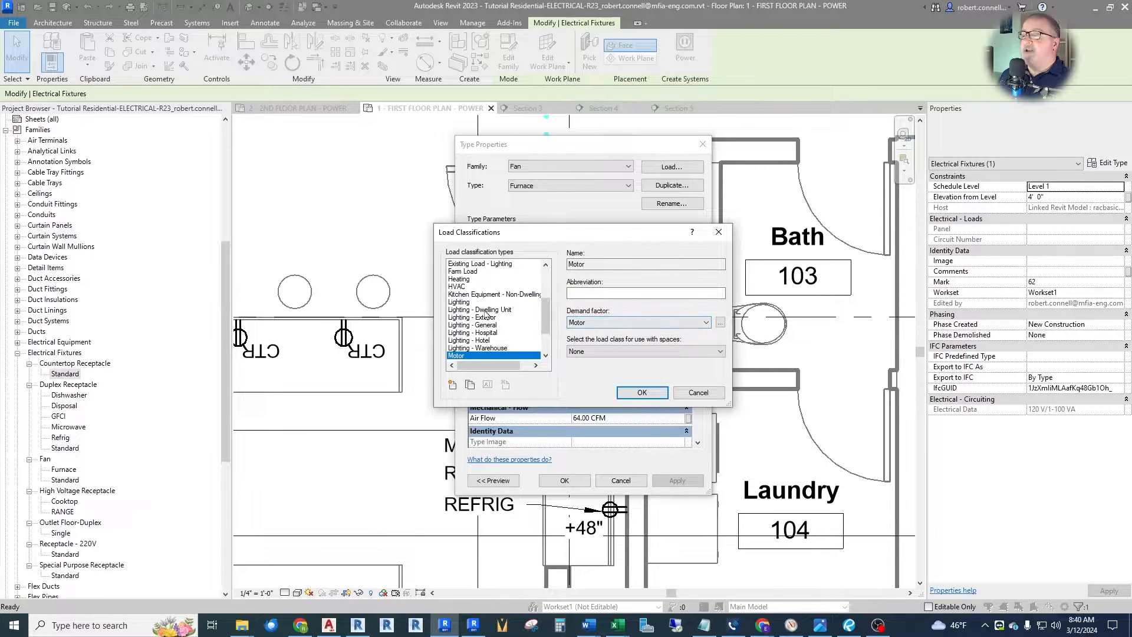
{"action": "left_click", "coordinate": [457, 287]}
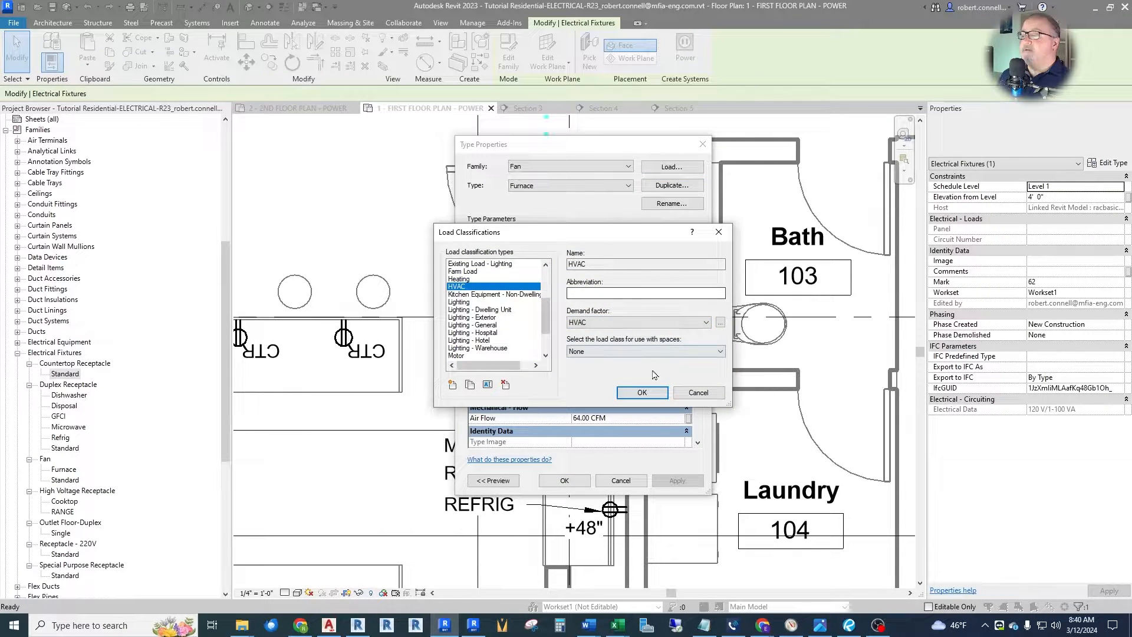
{"action": "left_click", "coordinate": [640, 393]}
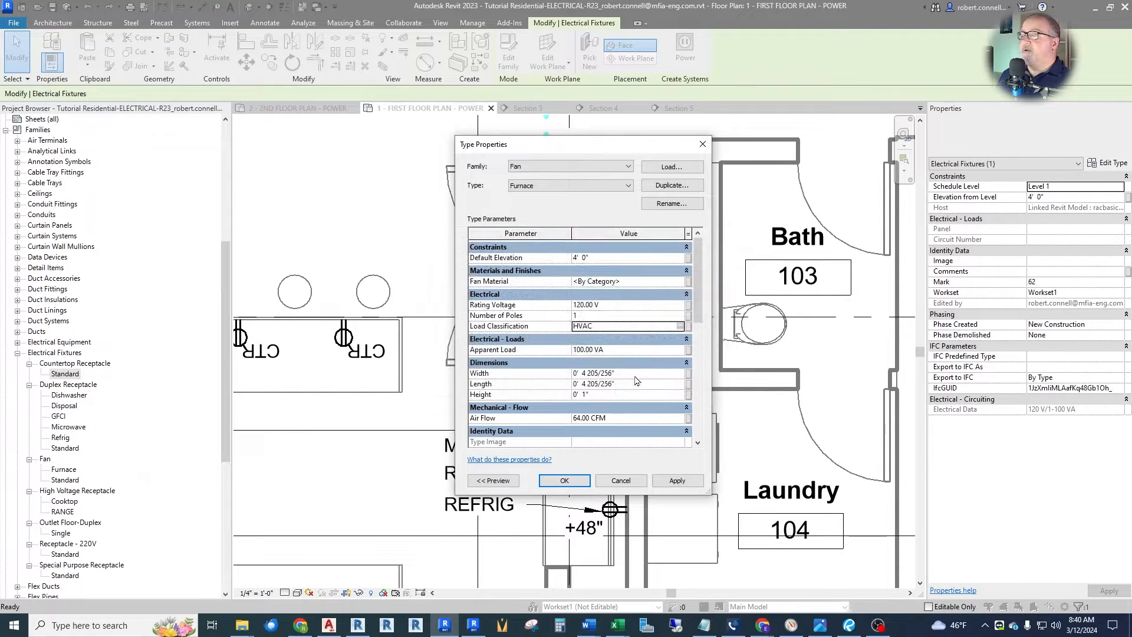
Set the Furnace type's apparent load to 1500 VA and apply the type changes.
{"action": "left_click", "coordinate": [607, 349]}
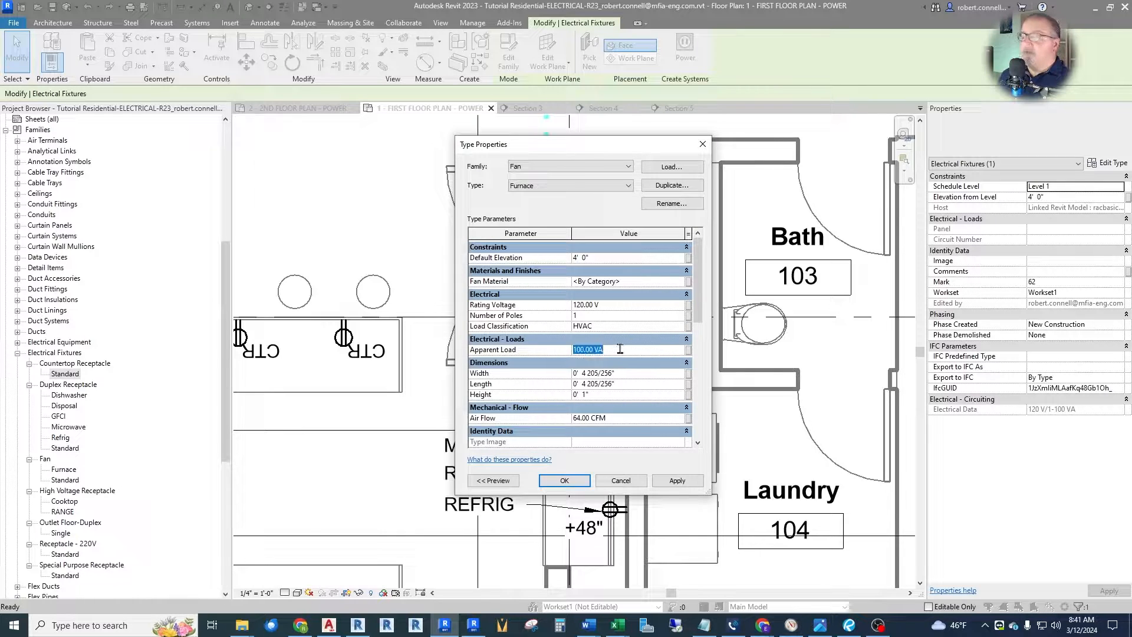
{"action": "type", "text": "1500"}
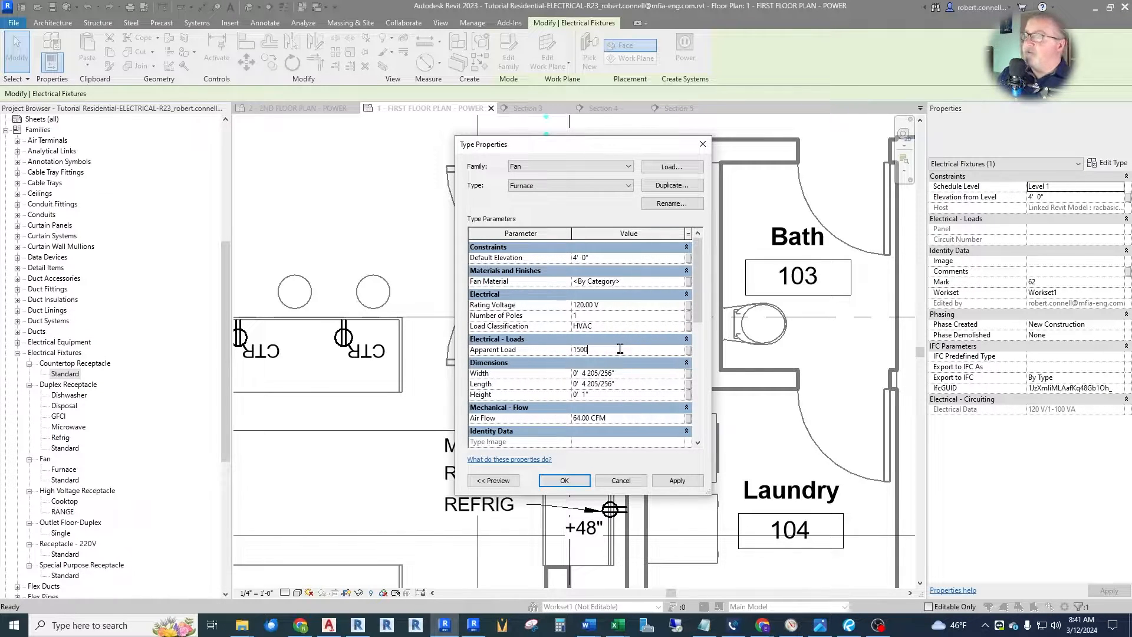
{"action": "key", "text": "Return"}
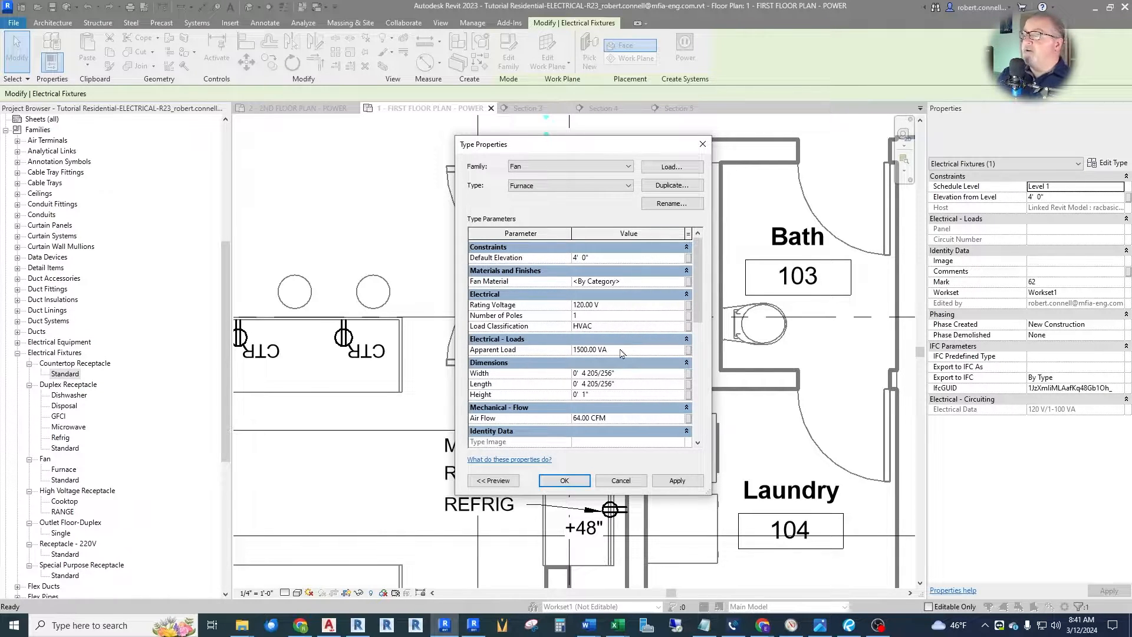
{"action": "left_click", "coordinate": [676, 481]}
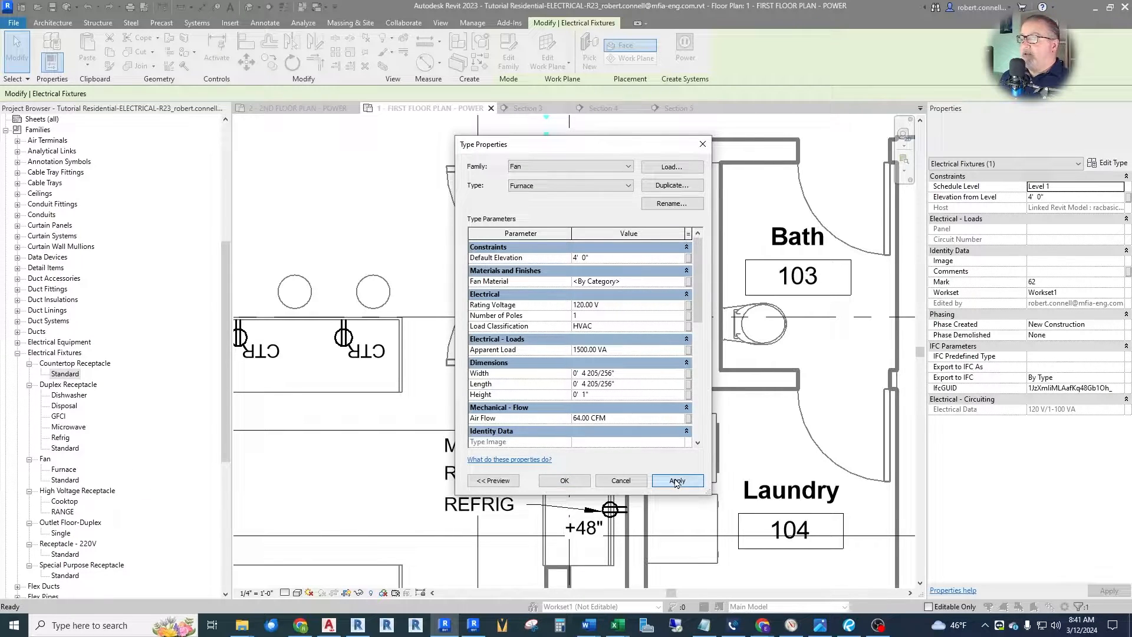
{"action": "left_click", "coordinate": [581, 481]}
{"action": "left_click", "coordinate": [630, 355]}
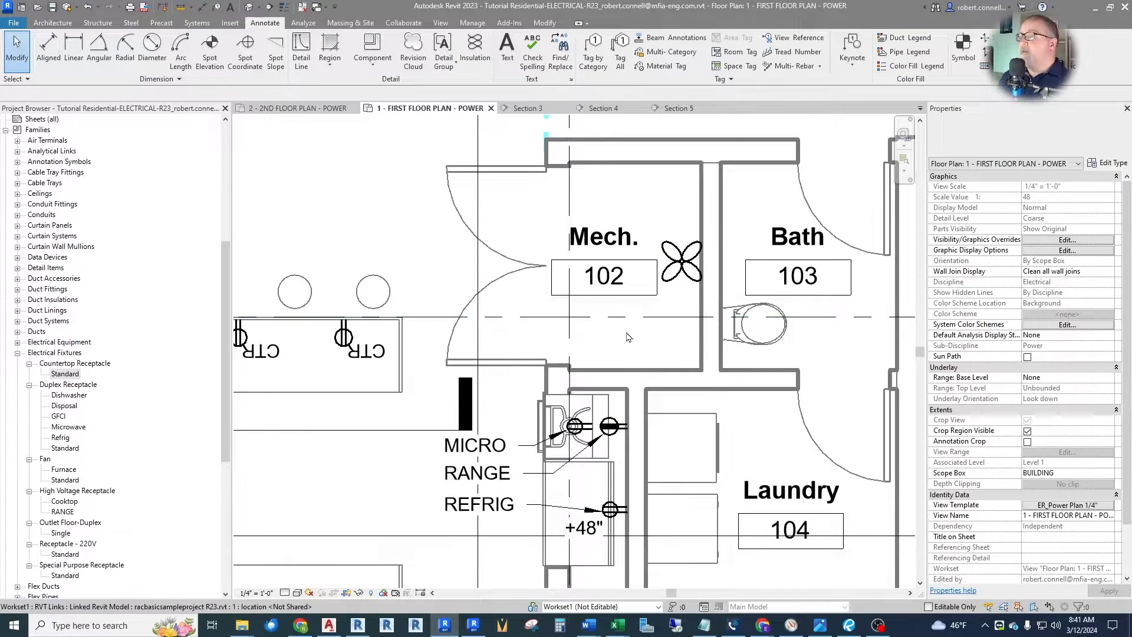
{"action": "scroll", "coordinate": [615, 337], "scroll_direction": "down", "scroll_amount": 2}
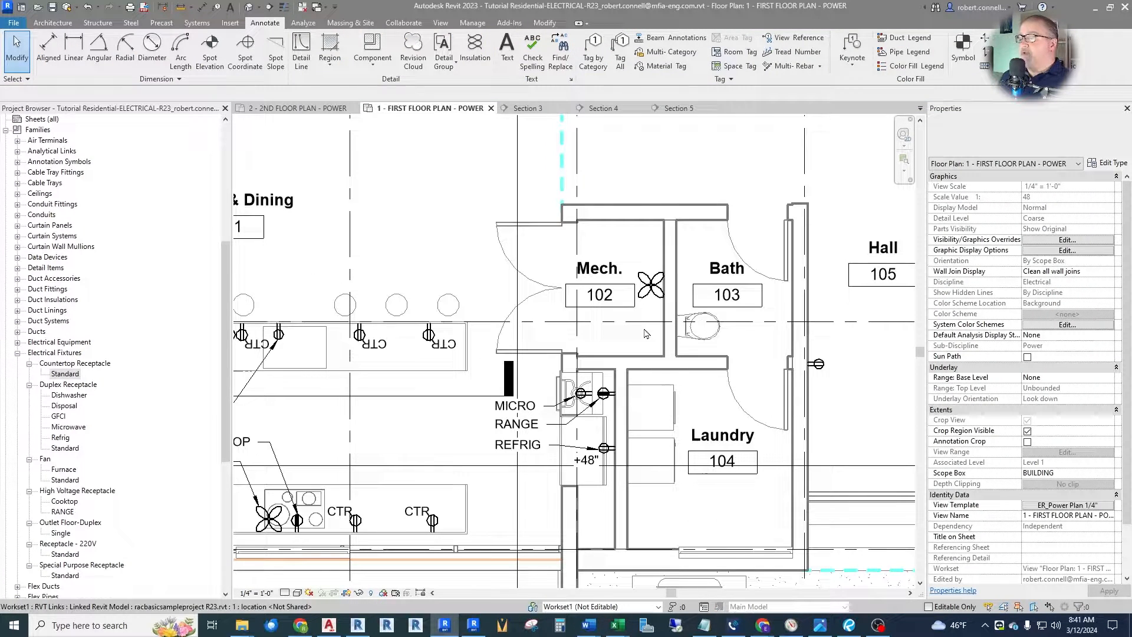
{"action": "scroll", "coordinate": [706, 337], "scroll_direction": "up", "scroll_amount": 2}
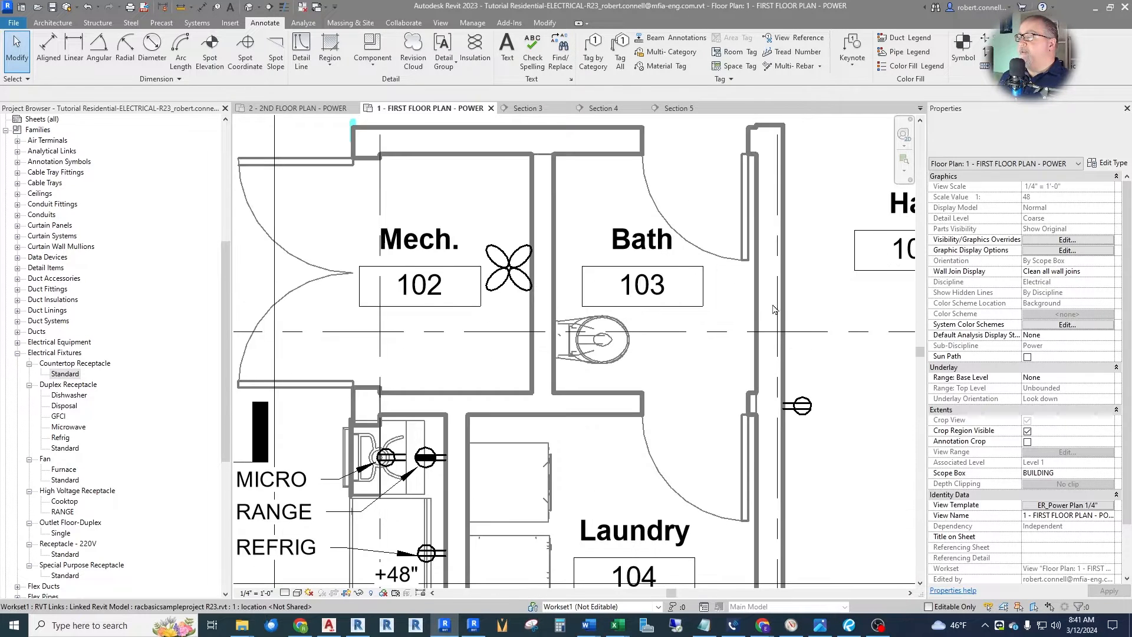
{"action": "scroll", "coordinate": [578, 204], "scroll_direction": "down", "scroll_amount": 2}
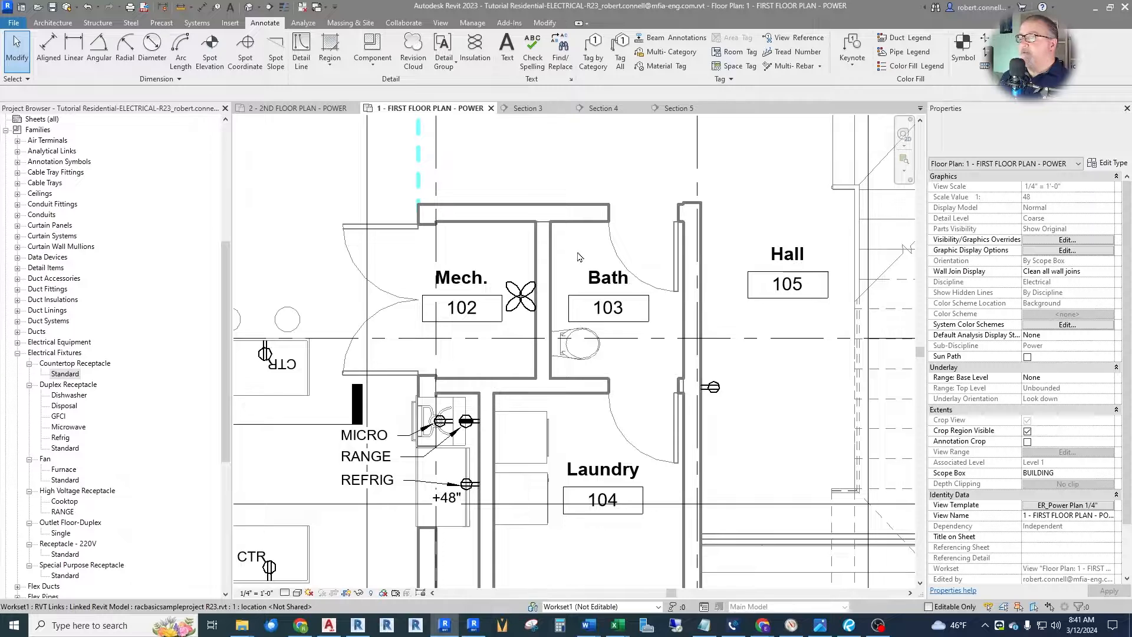
{"action": "scroll", "coordinate": [578, 257], "scroll_direction": "up", "scroll_amount": 1}
{"action": "scroll", "coordinate": [577, 257], "scroll_direction": "down", "scroll_amount": 1}
{"action": "scroll", "coordinate": [514, 345], "scroll_direction": "up", "scroll_amount": 2}
{"action": "scroll", "coordinate": [514, 345], "scroll_direction": "down", "scroll_amount": 2}
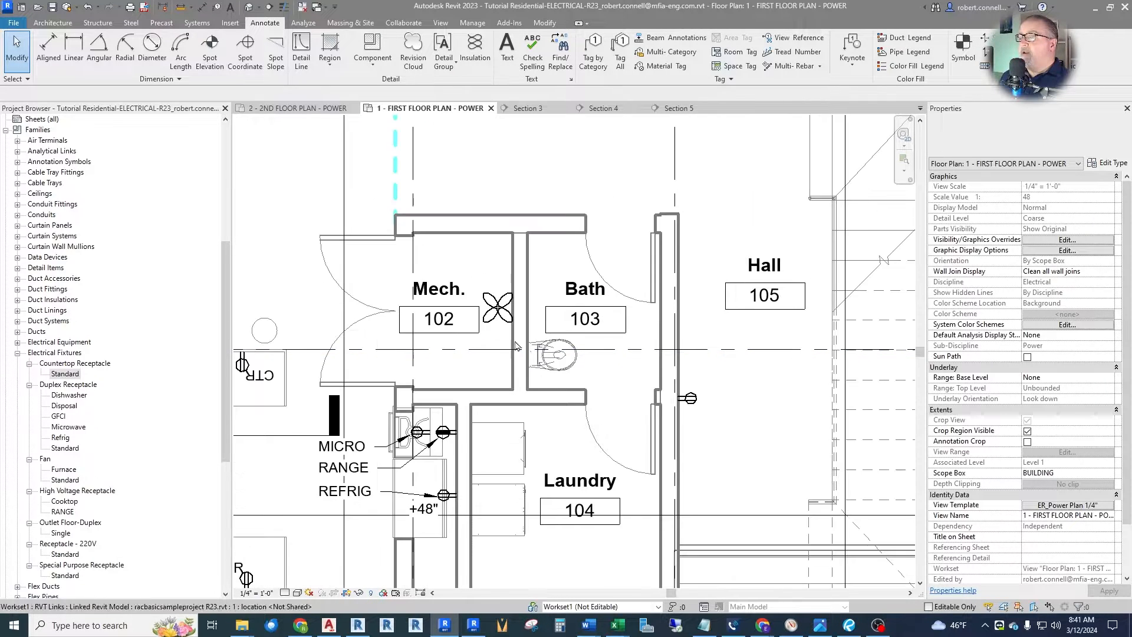
Turn on the Plumbing Fixtures category in the model overrides of the ER_Power Plan 1/4" view template.
{"action": "left_click", "coordinate": [1055, 506]}
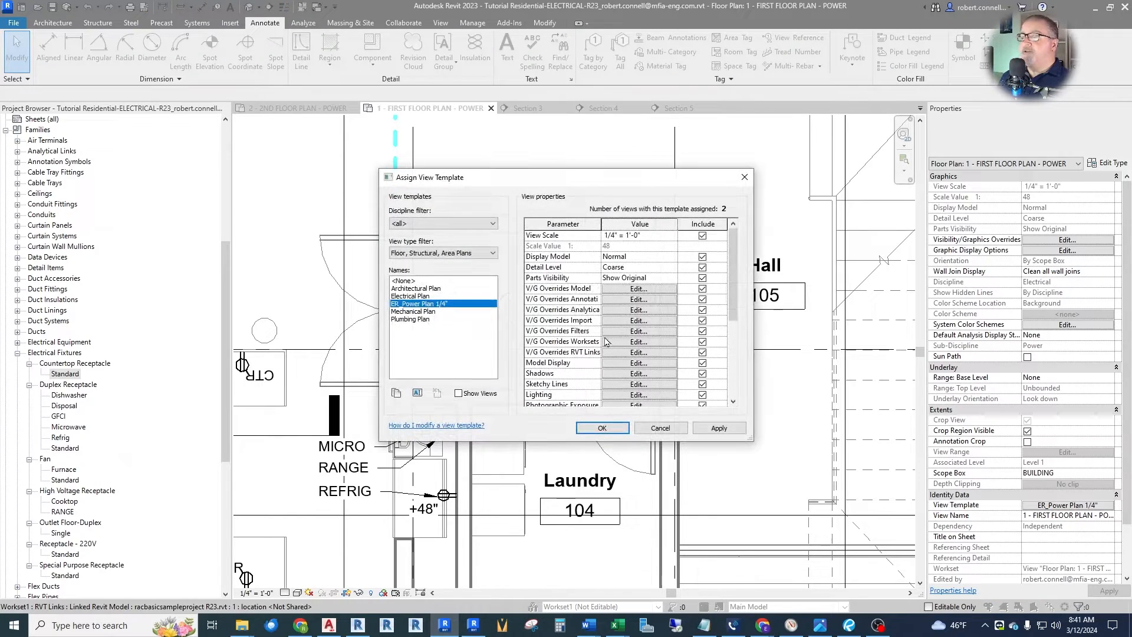
{"action": "left_click", "coordinate": [622, 290]}
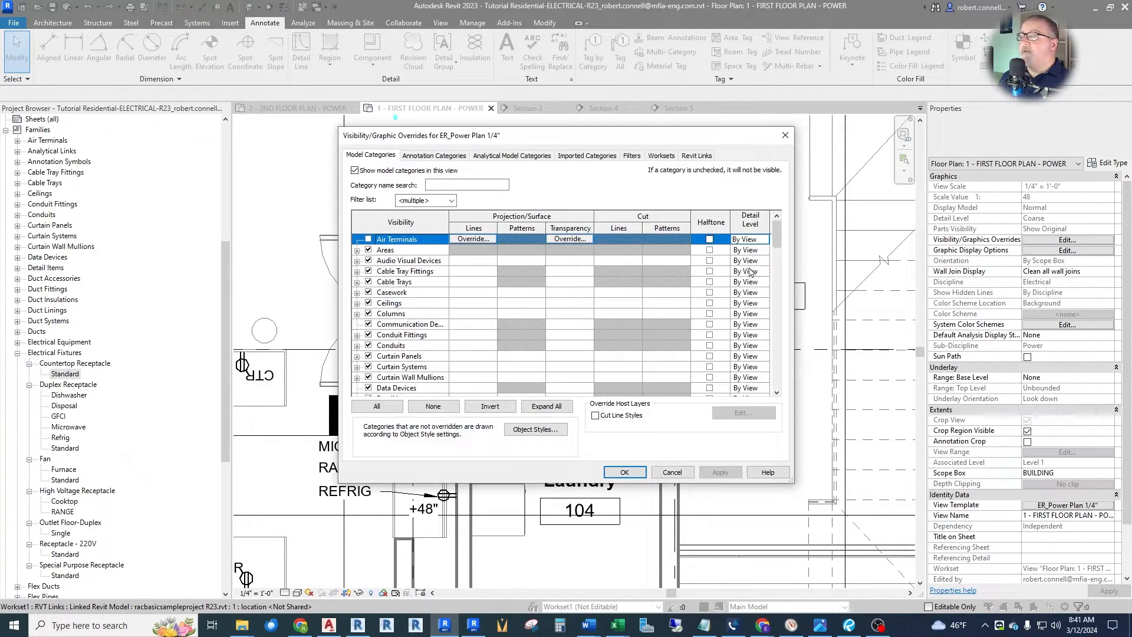
{"action": "left_click_drag", "start_coordinate": [778, 235], "coordinate": [778, 326]}
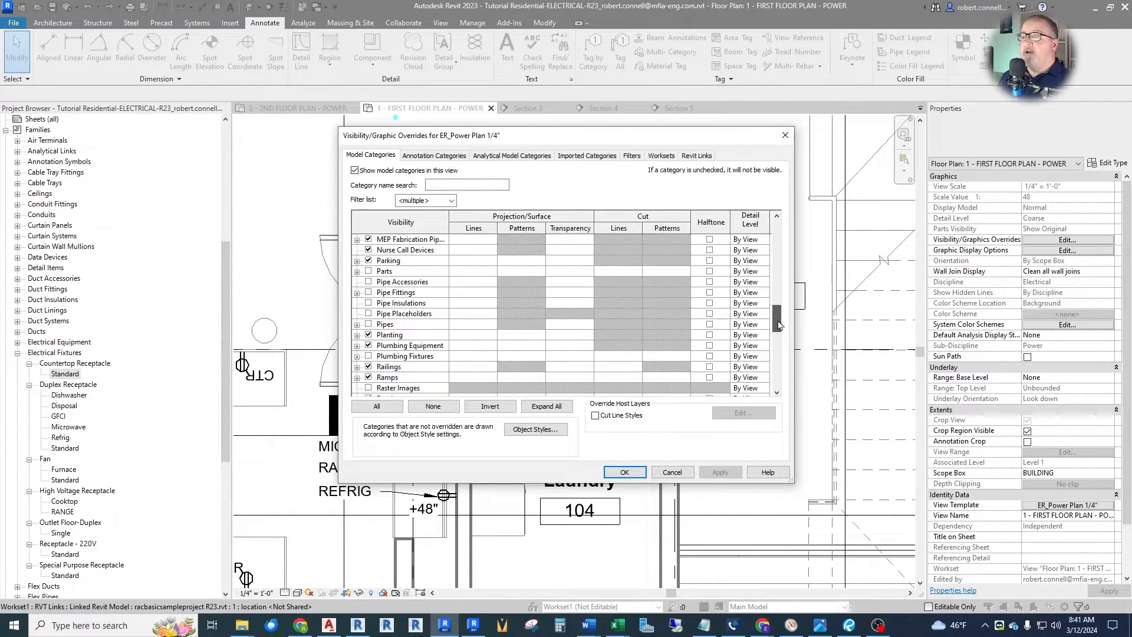
{"action": "left_click", "coordinate": [369, 357]}
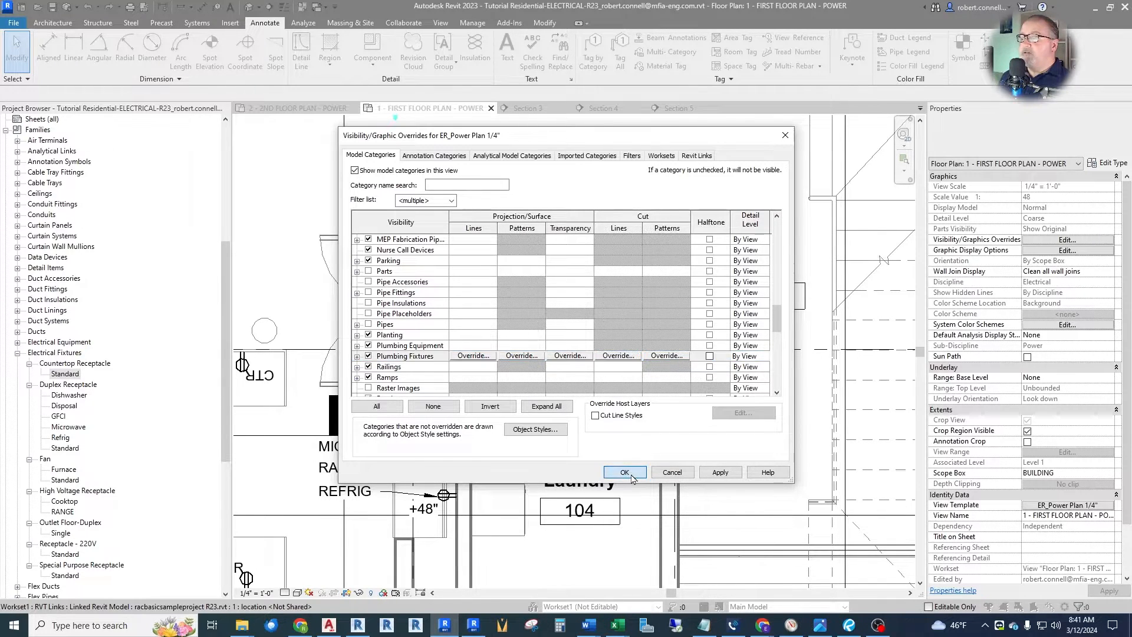
{"action": "left_click", "coordinate": [625, 472]}
{"action": "left_click", "coordinate": [602, 428]}
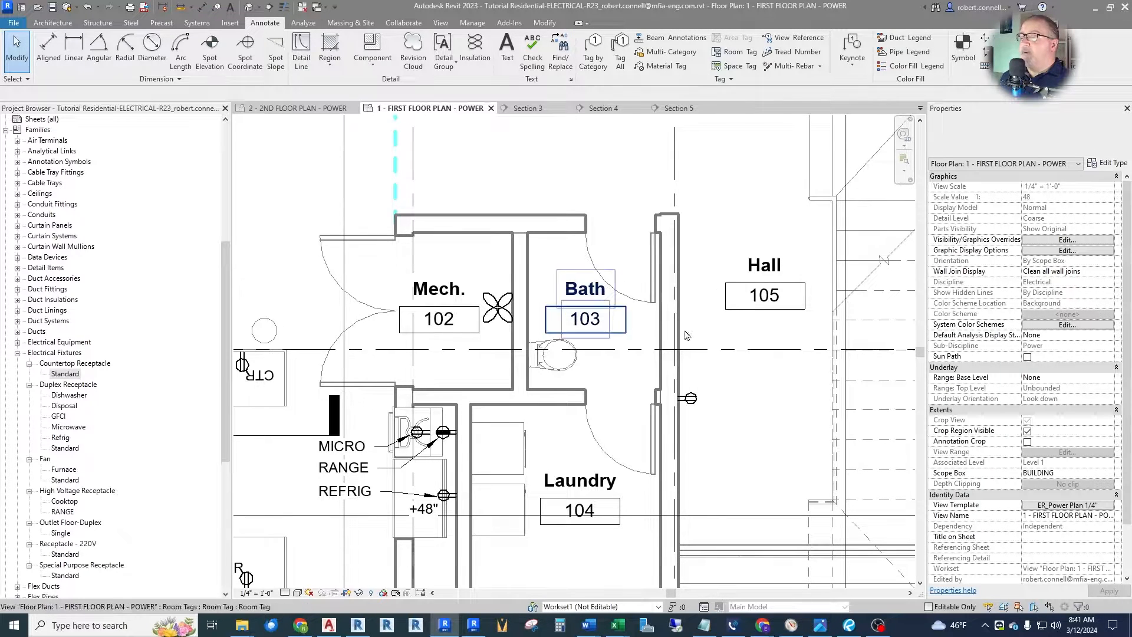
Turn on Plumbing Fixtures for the linked racbasicsampleproject R23.rvt model in the ER_Power Plan 1/4" view template's custom link display settings.
{"action": "left_click", "coordinate": [1067, 505]}
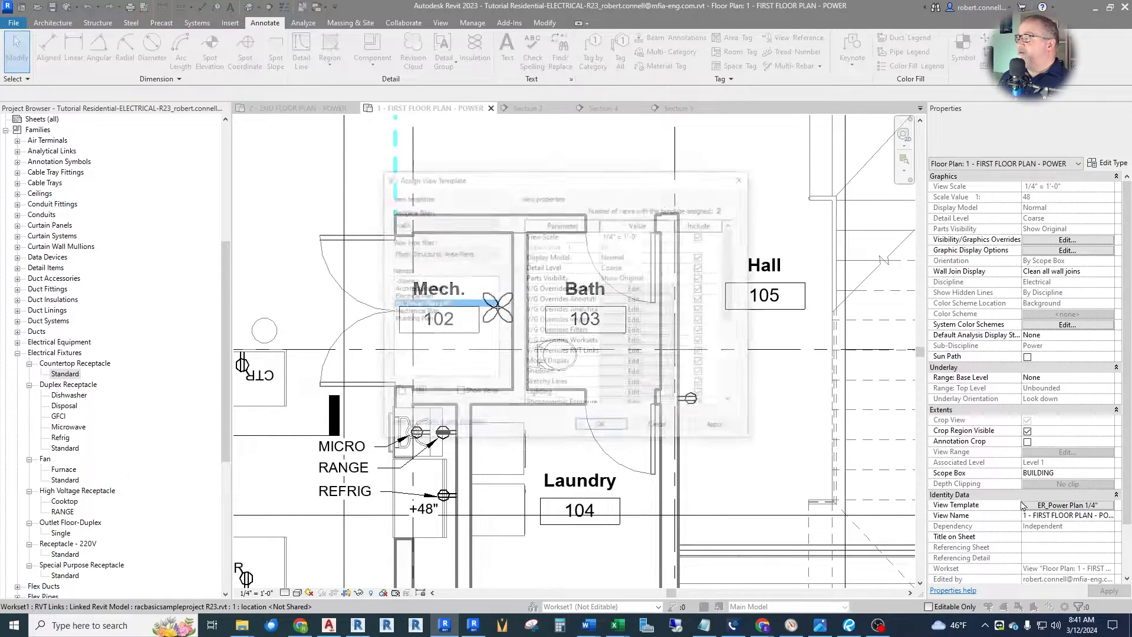
{"action": "left_click", "coordinate": [613, 353]}
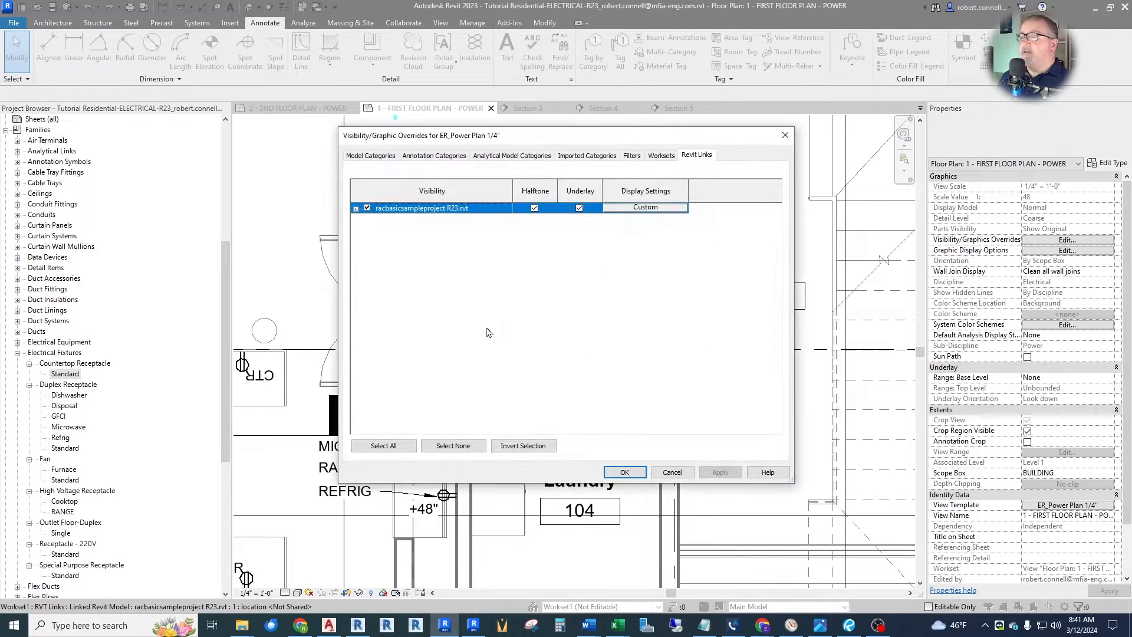
{"action": "left_click", "coordinate": [645, 208]}
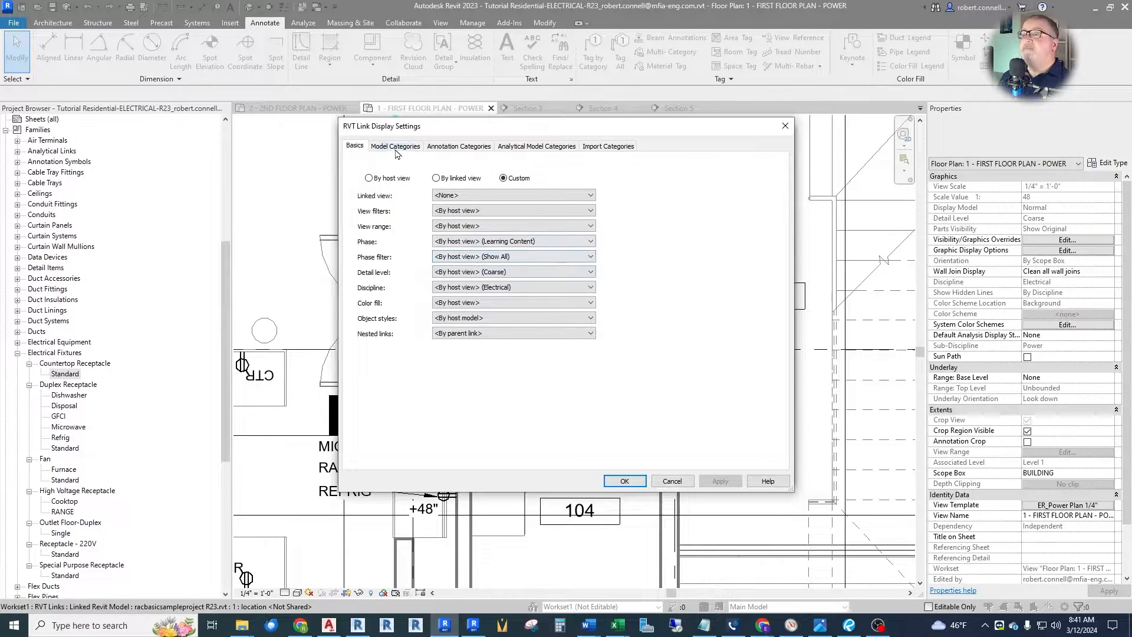
{"action": "left_click", "coordinate": [395, 147]}
{"action": "scroll", "coordinate": [420, 352], "scroll_direction": "down", "scroll_amount": 15}
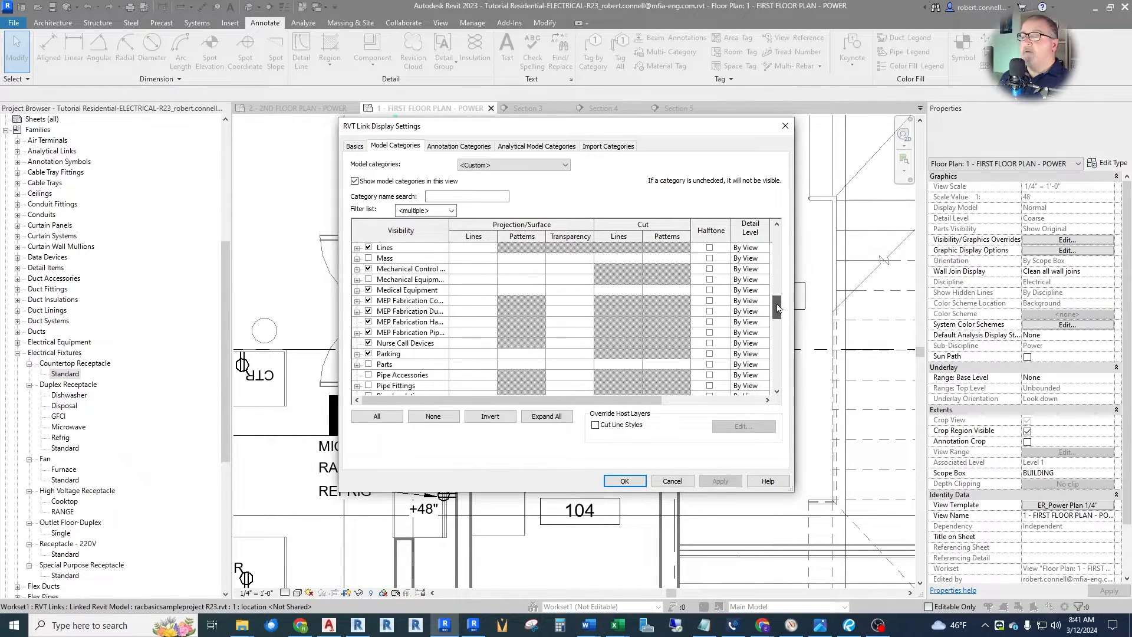
{"action": "left_click", "coordinate": [369, 343]}
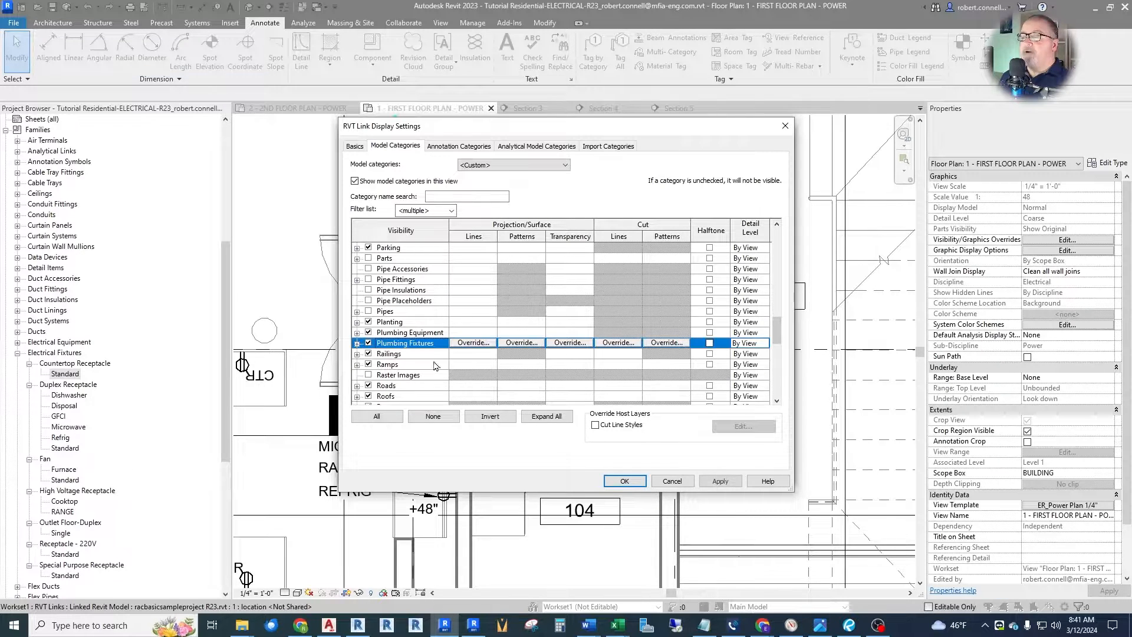
{"action": "left_click", "coordinate": [617, 480]}
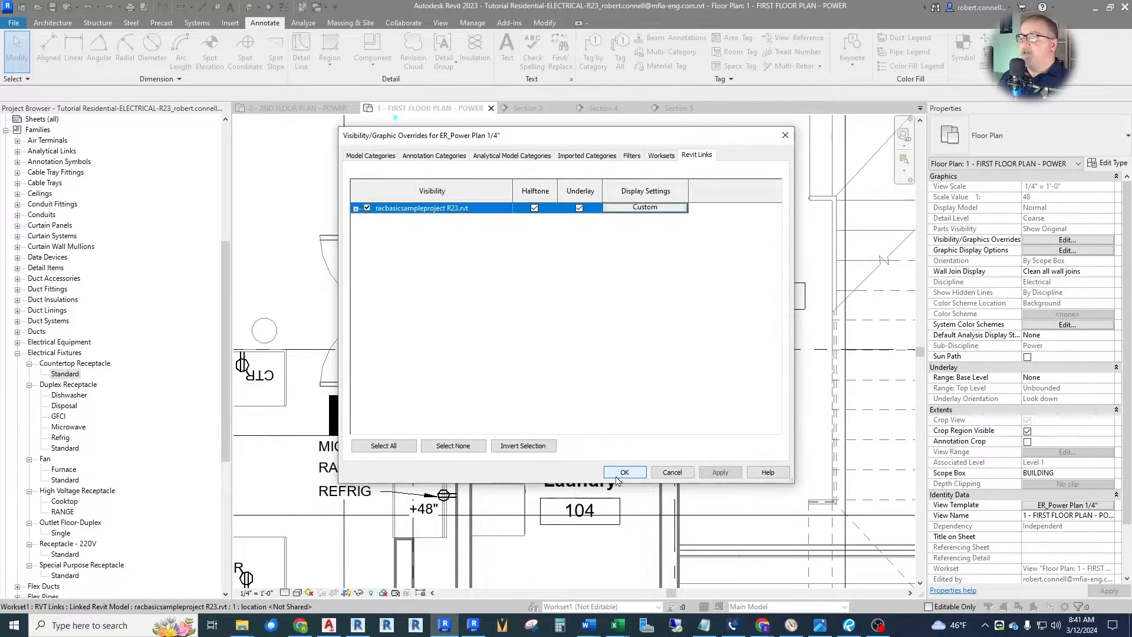
{"action": "left_click", "coordinate": [619, 472]}
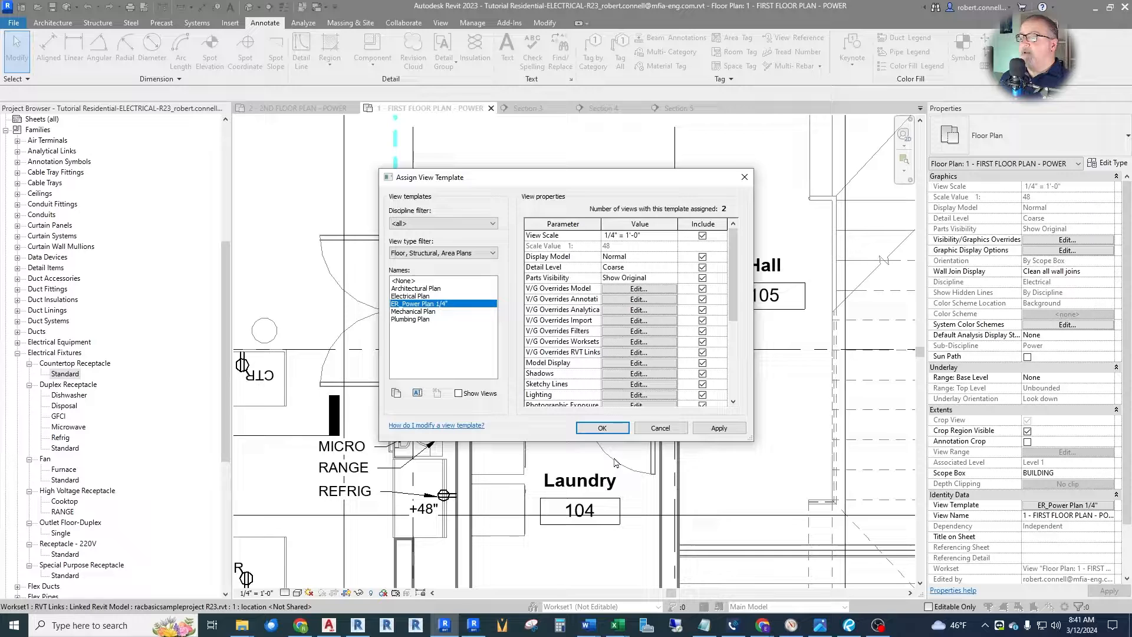
{"action": "left_click", "coordinate": [602, 427]}
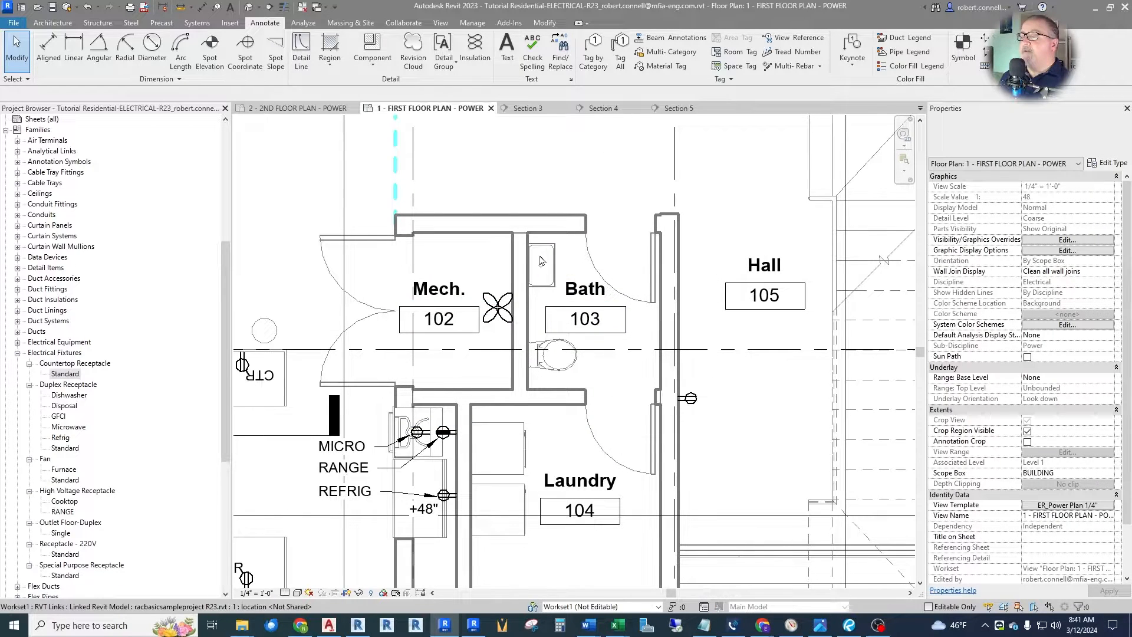
{"action": "scroll", "coordinate": [568, 357], "scroll_direction": "up", "scroll_amount": 3}
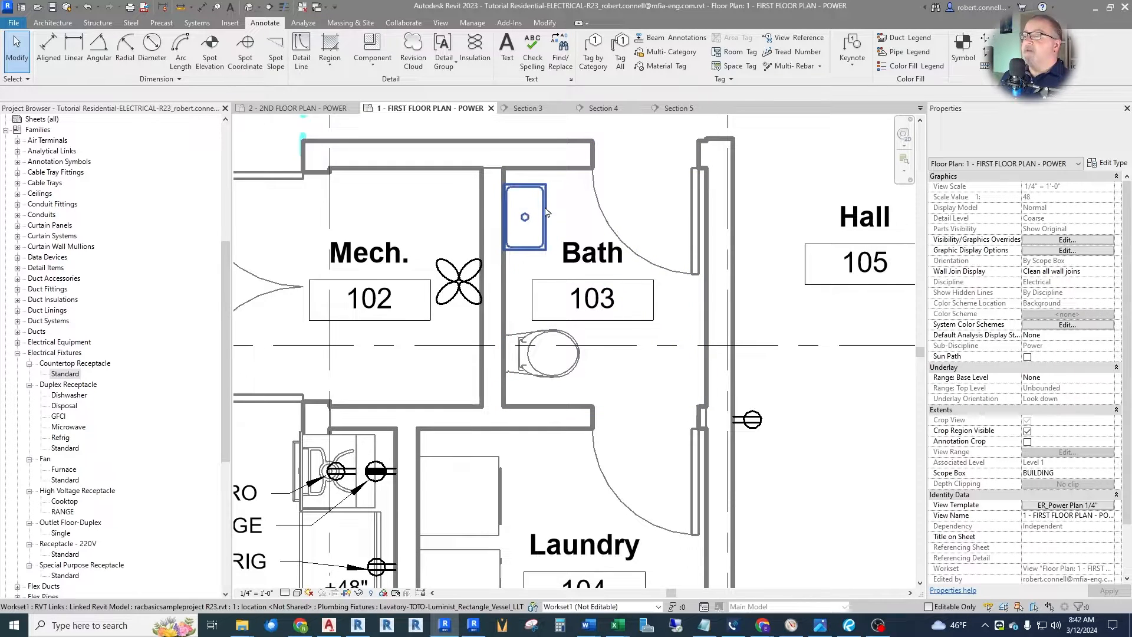
{"action": "scroll", "coordinate": [534, 174], "scroll_direction": "up", "scroll_amount": 2}
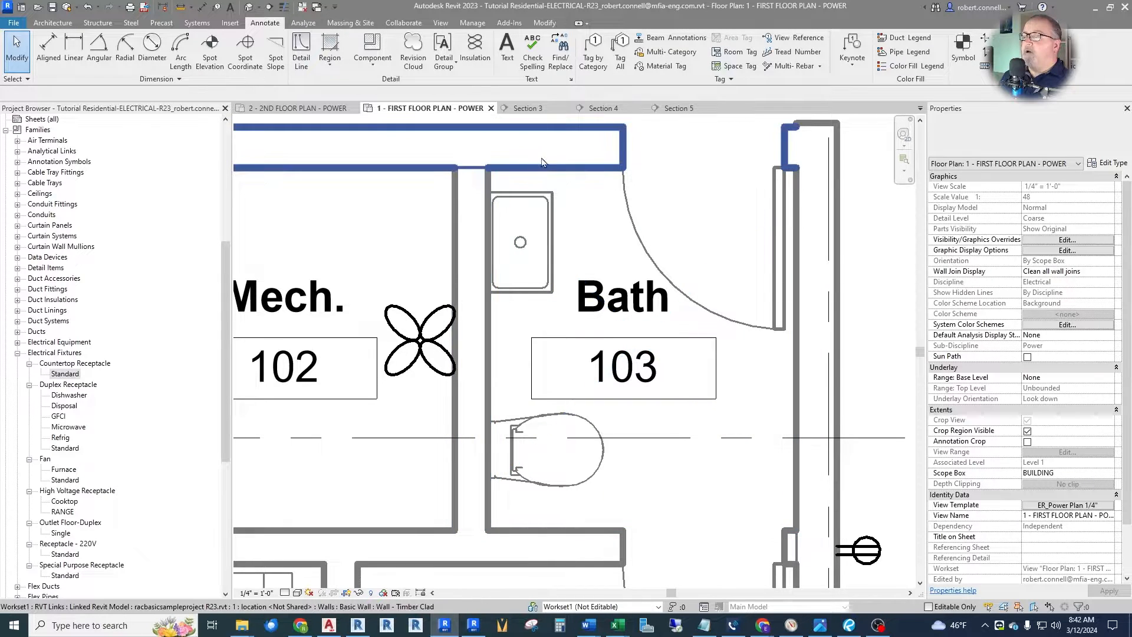
Place a countertop receptacle like the kitchen counter ones on the upper wall of Bath 103, at the sink.
{"action": "scroll", "coordinate": [541, 179], "scroll_direction": "down", "scroll_amount": 1}
{"action": "scroll", "coordinate": [536, 202], "scroll_direction": "up", "scroll_amount": 1}
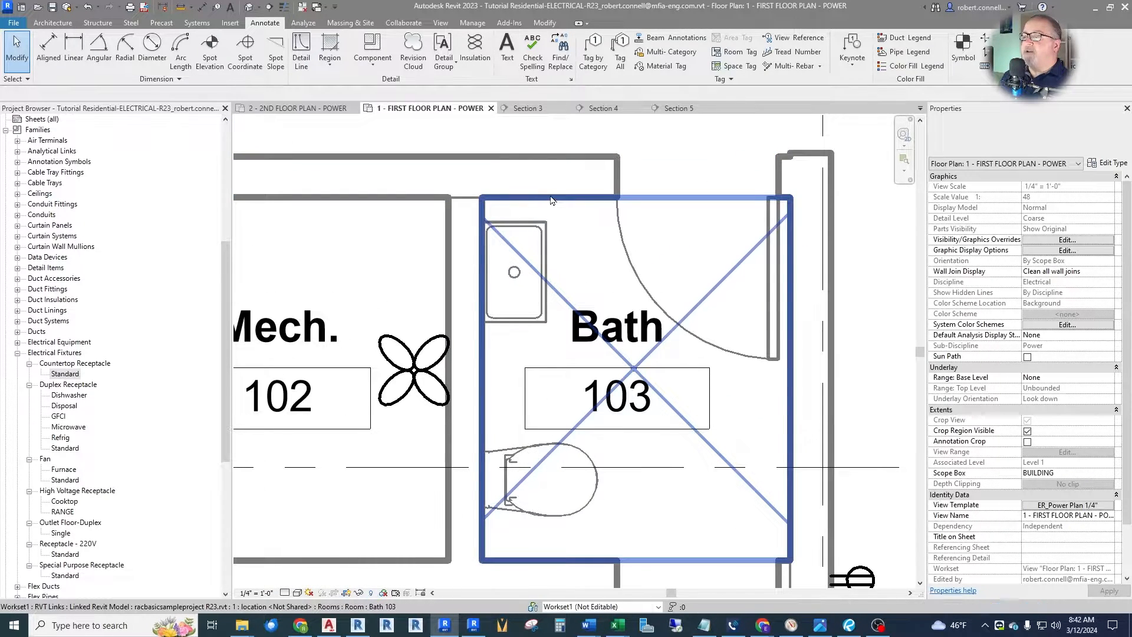
{"action": "scroll", "coordinate": [531, 171], "scroll_direction": "down", "scroll_amount": 3}
{"action": "scroll", "coordinate": [602, 245], "scroll_direction": "down", "scroll_amount": 2}
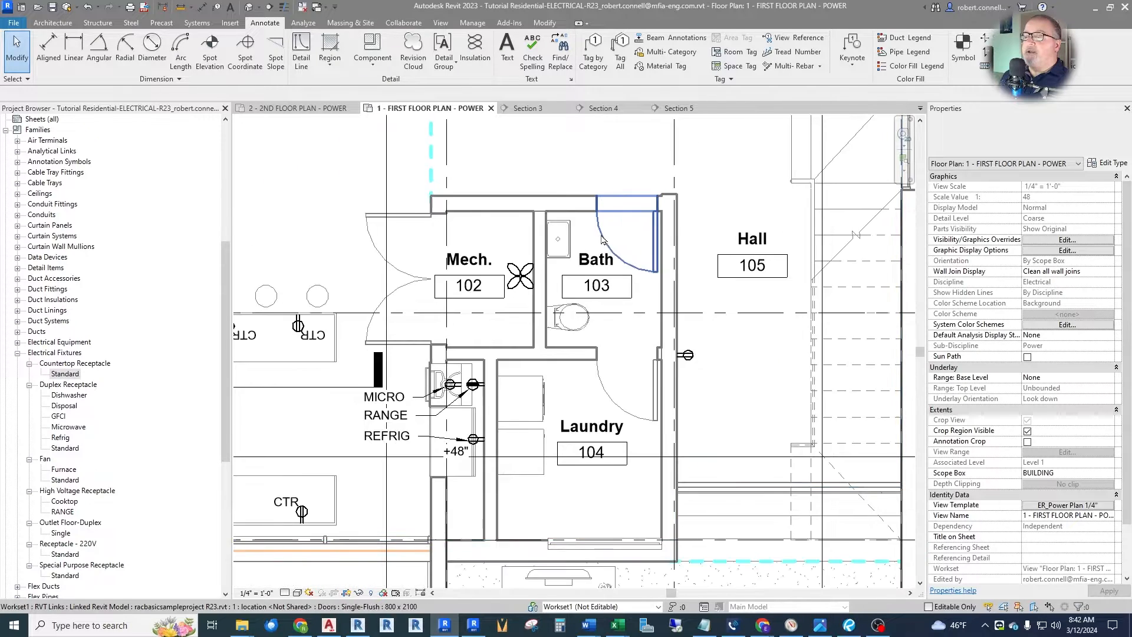
{"action": "scroll", "coordinate": [418, 242], "scroll_direction": "up", "scroll_amount": 2}
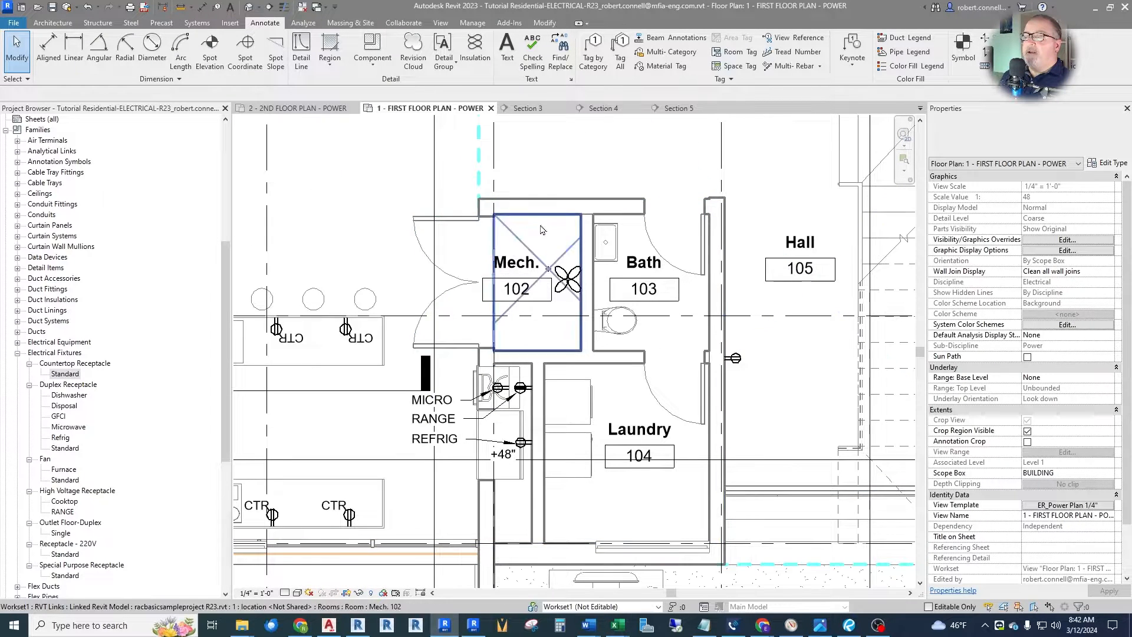
{"action": "right_click", "coordinate": [346, 328]}
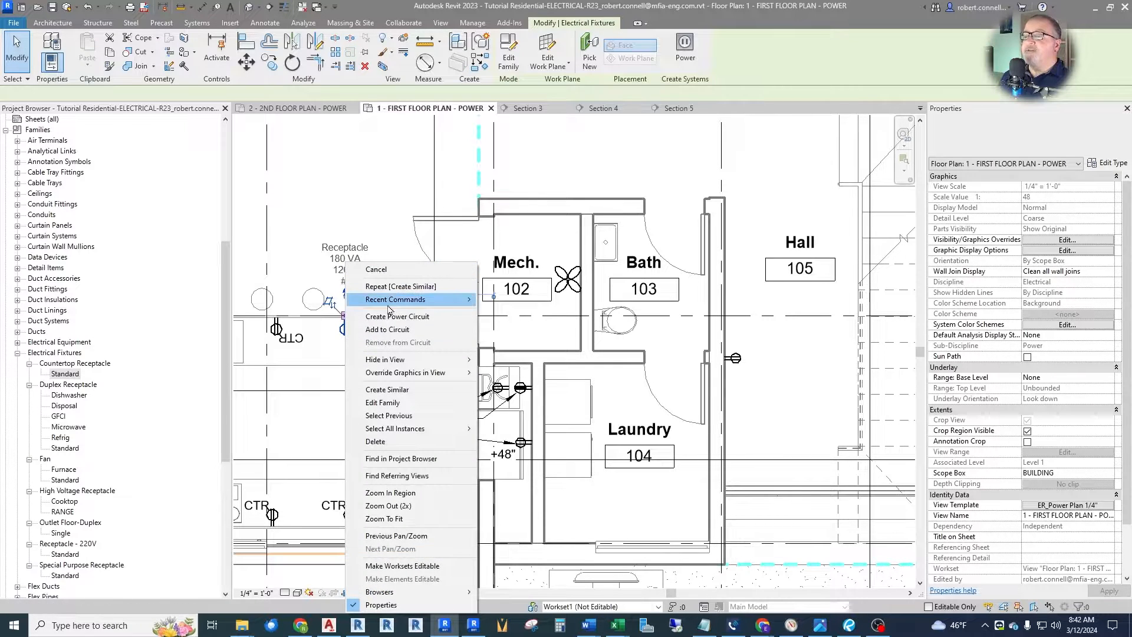
{"action": "left_click", "coordinate": [386, 390]}
{"action": "scroll", "coordinate": [630, 220], "scroll_direction": "up", "scroll_amount": 2}
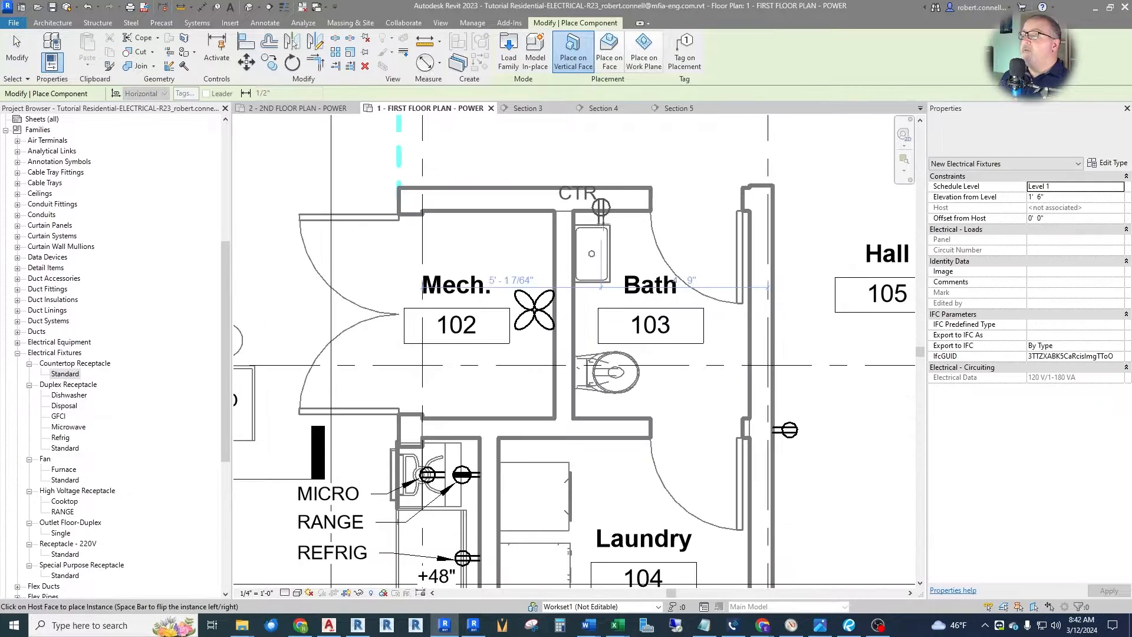
{"action": "left_click", "coordinate": [601, 213]}
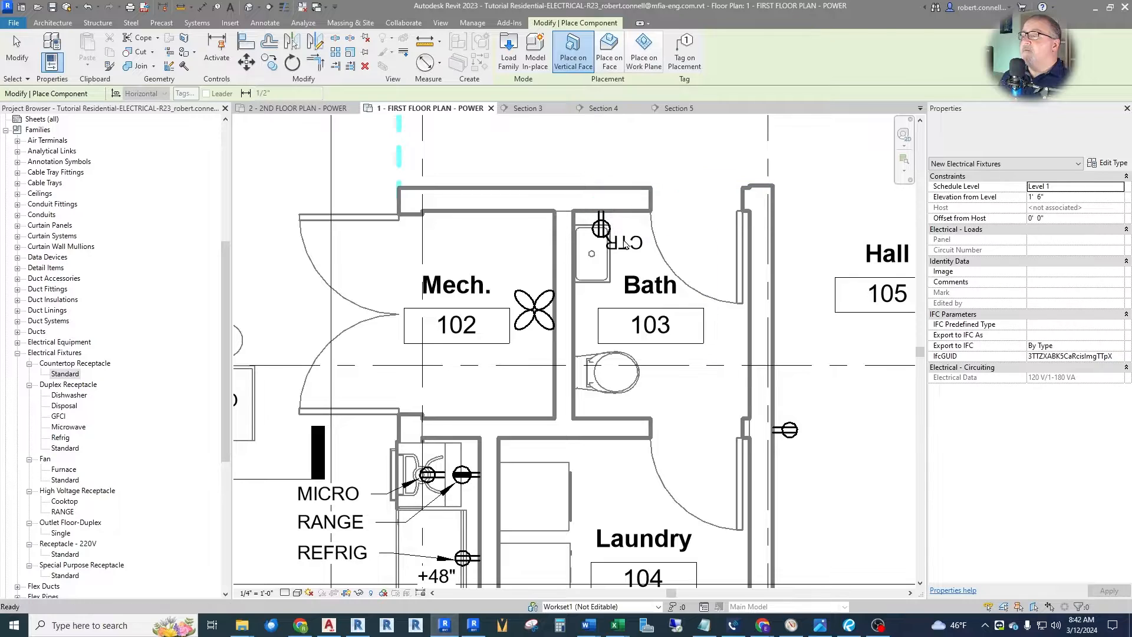
{"action": "key", "text": "Escape"}
{"action": "key", "text": "Escape"}
{"action": "scroll", "coordinate": [584, 216], "scroll_direction": "down", "scroll_amount": 2}
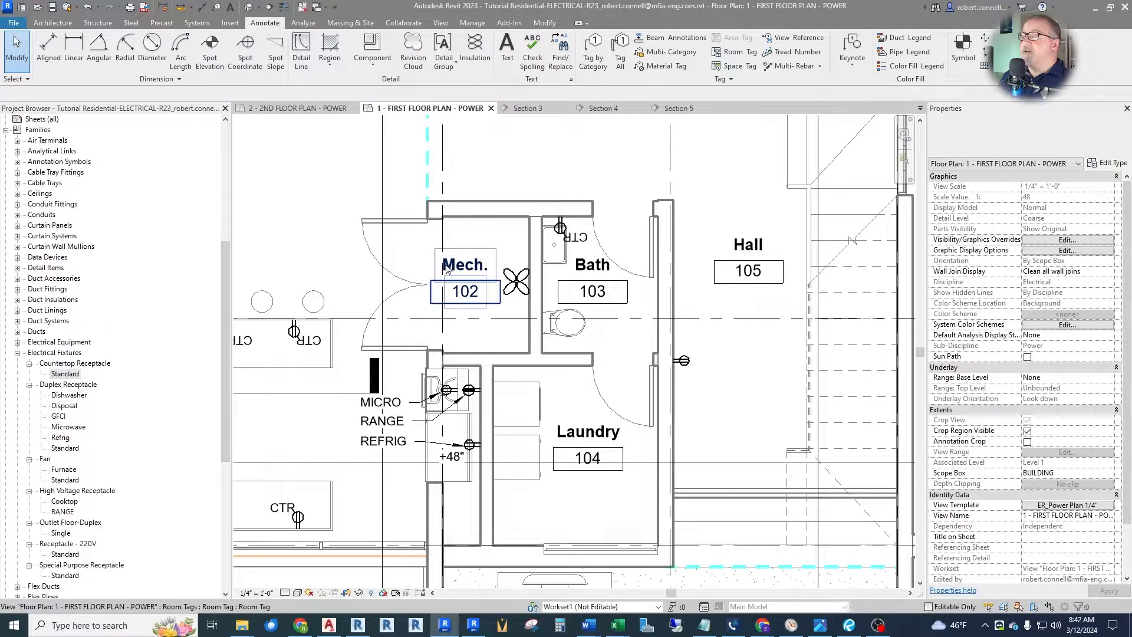
Examine the countertop receptacle in Bath 103 and the washer and dryer locations in Laundry 104.
{"action": "scroll", "coordinate": [579, 234], "scroll_direction": "up", "scroll_amount": 3}
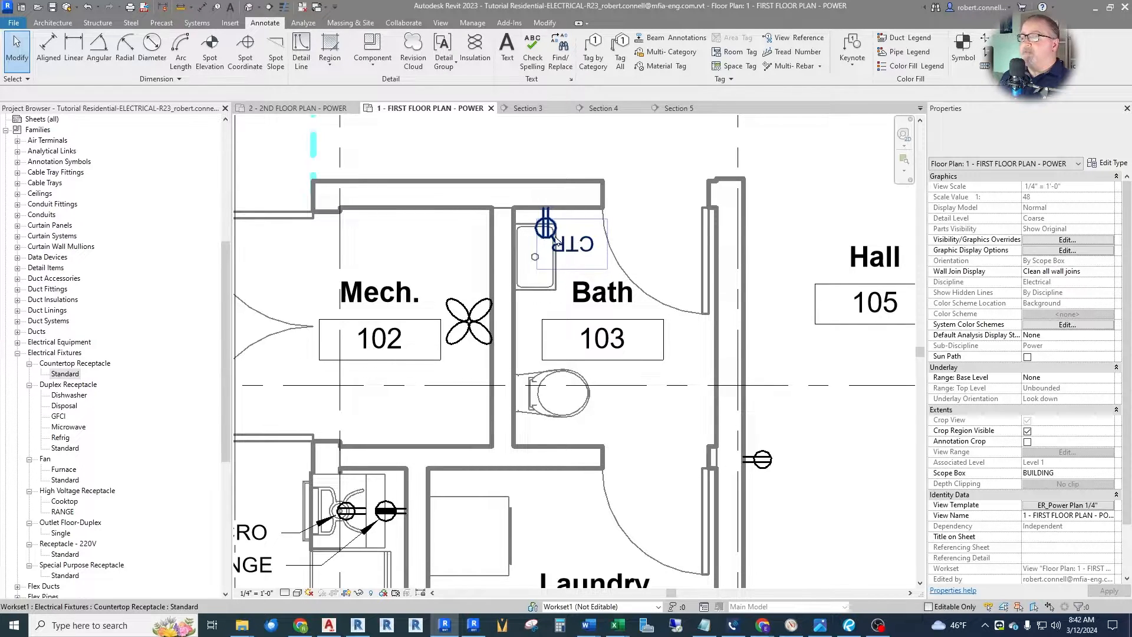
{"action": "scroll", "coordinate": [581, 251], "scroll_direction": "down", "scroll_amount": 3}
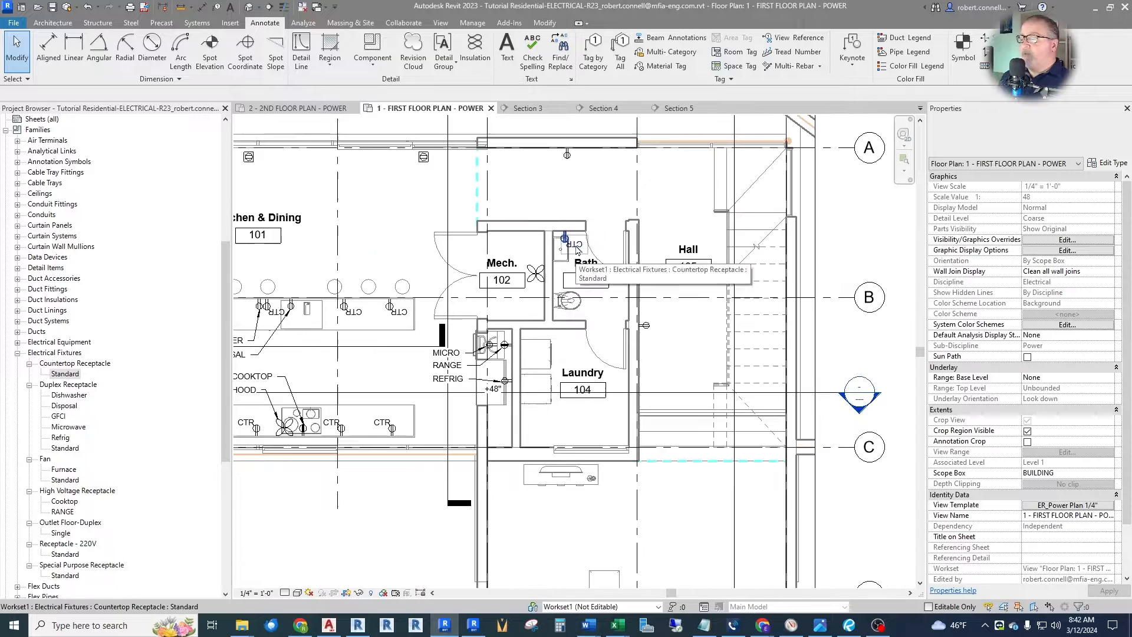
{"action": "scroll", "coordinate": [572, 298], "scroll_direction": "up", "scroll_amount": 3}
{"action": "scroll", "coordinate": [575, 289], "scroll_direction": "up", "scroll_amount": 2}
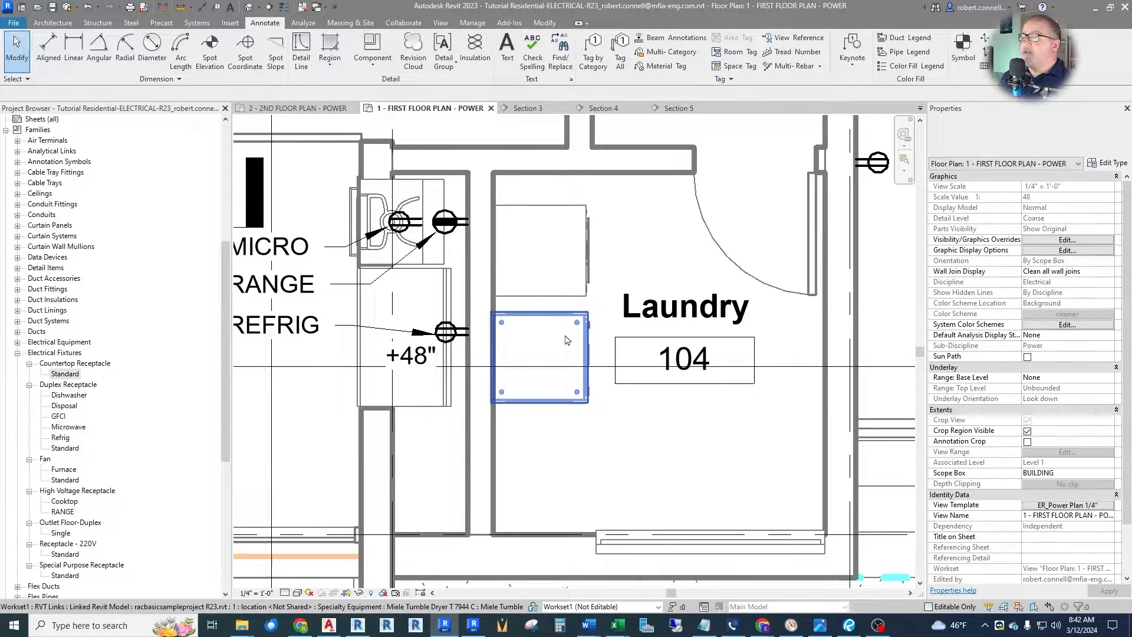
{"action": "scroll", "coordinate": [566, 340], "scroll_direction": "down", "scroll_amount": 2}
{"action": "scroll", "coordinate": [520, 404], "scroll_direction": "up", "scroll_amount": 2}
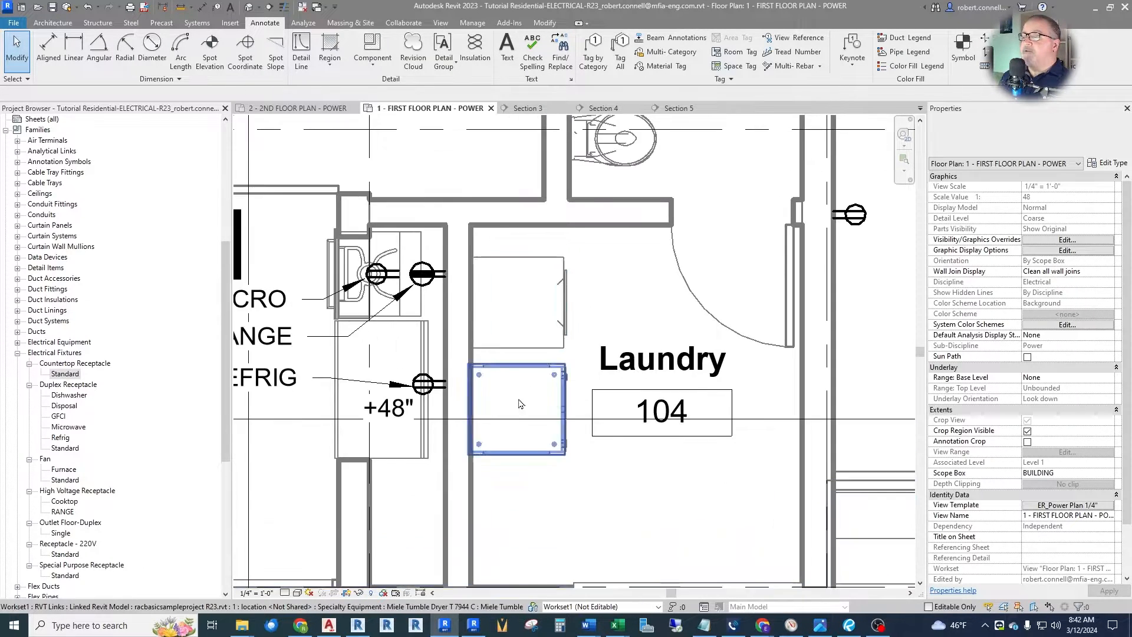
{"action": "scroll", "coordinate": [519, 404], "scroll_direction": "down", "scroll_amount": 3}
{"action": "scroll", "coordinate": [524, 344], "scroll_direction": "up", "scroll_amount": 3}
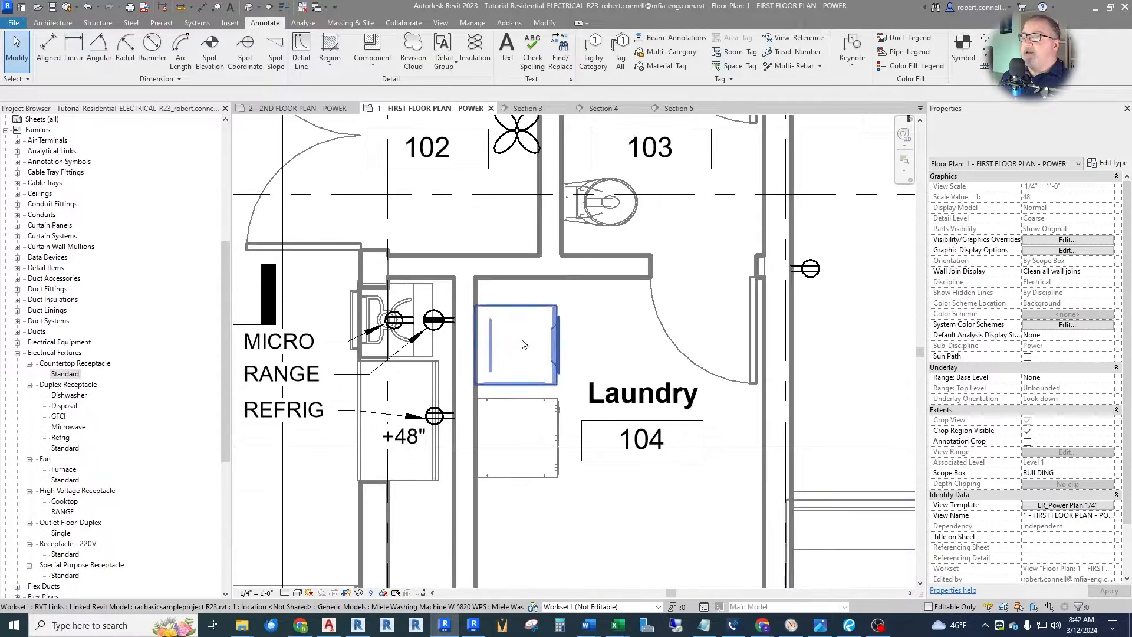
{"action": "scroll", "coordinate": [523, 344], "scroll_direction": "down", "scroll_amount": 2}
{"action": "scroll", "coordinate": [570, 336], "scroll_direction": "down", "scroll_amount": 2}
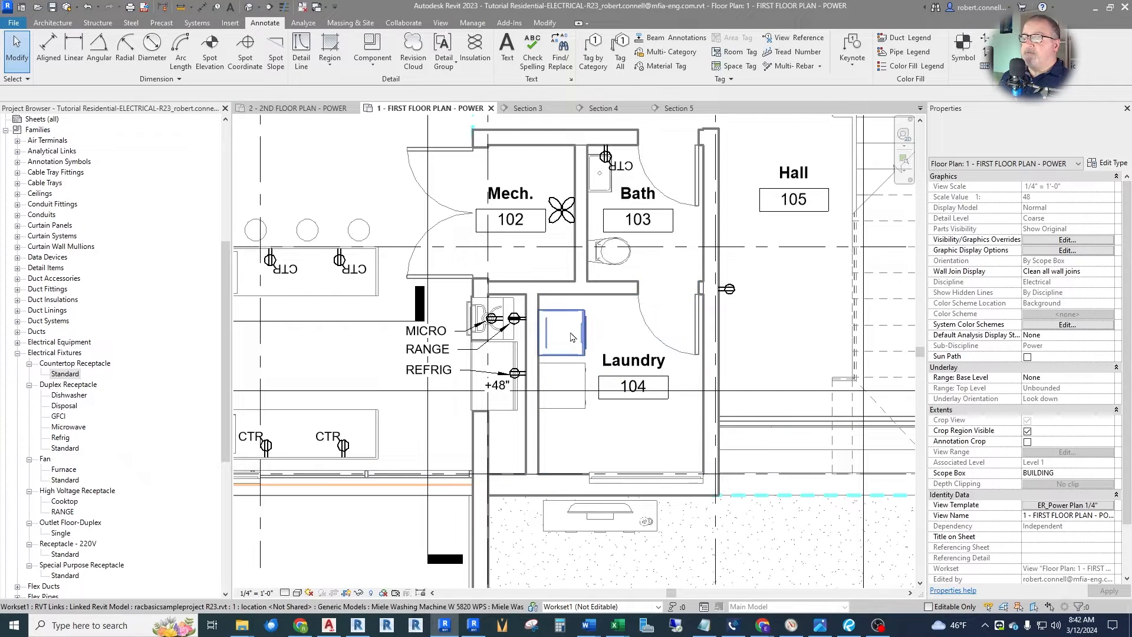
Place a Standard duplex receptacle like the one on the exterior wall onto Laundry 104's appliance wall, just above the washer.
{"action": "scroll", "coordinate": [571, 337], "scroll_direction": "down", "scroll_amount": 4}
{"action": "right_click", "coordinate": [587, 171]}
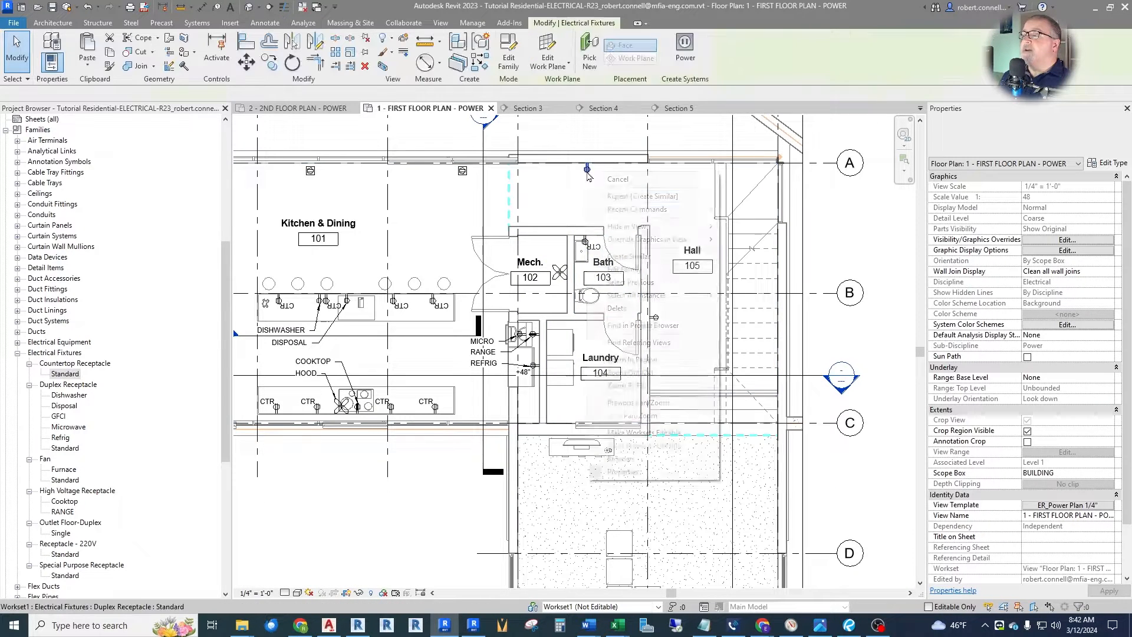
{"action": "left_click", "coordinate": [618, 253]}
{"action": "scroll", "coordinate": [554, 348], "scroll_direction": "up", "scroll_amount": 5}
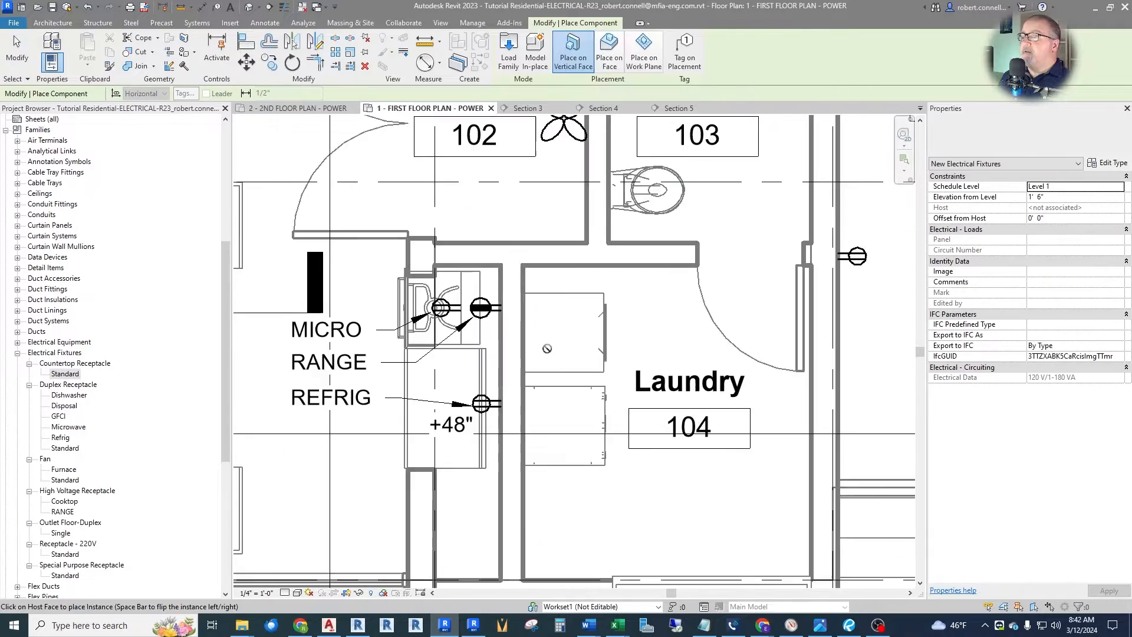
{"action": "scroll", "coordinate": [547, 348], "scroll_direction": "up", "scroll_amount": 2}
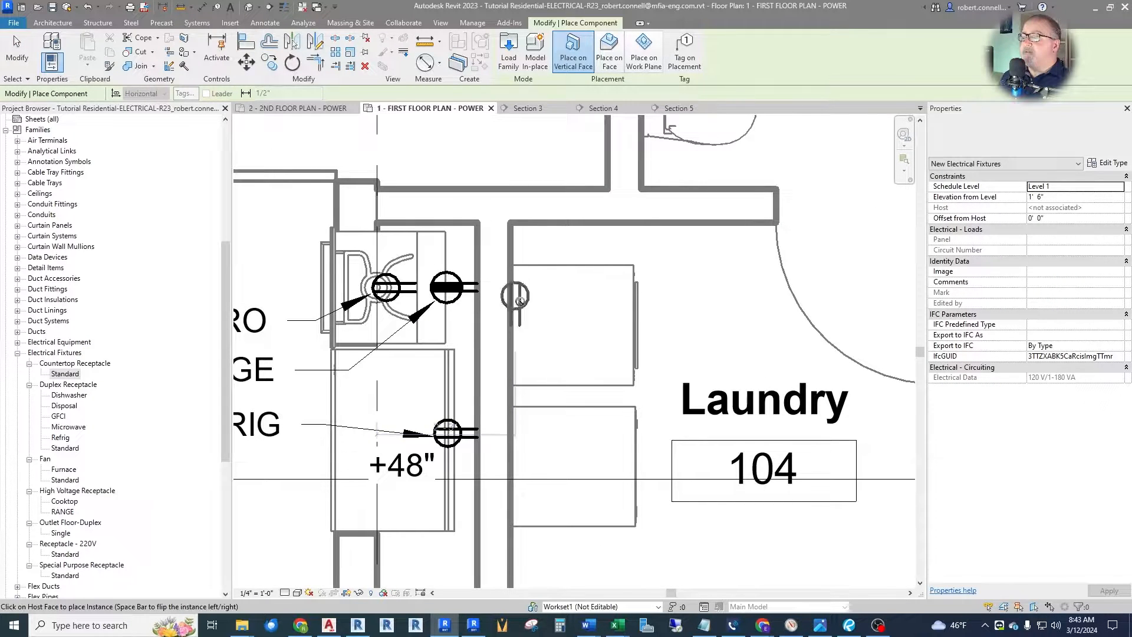
{"action": "left_click", "coordinate": [539, 249]}
{"action": "key", "text": "Escape"}
{"action": "key", "text": "Escape"}
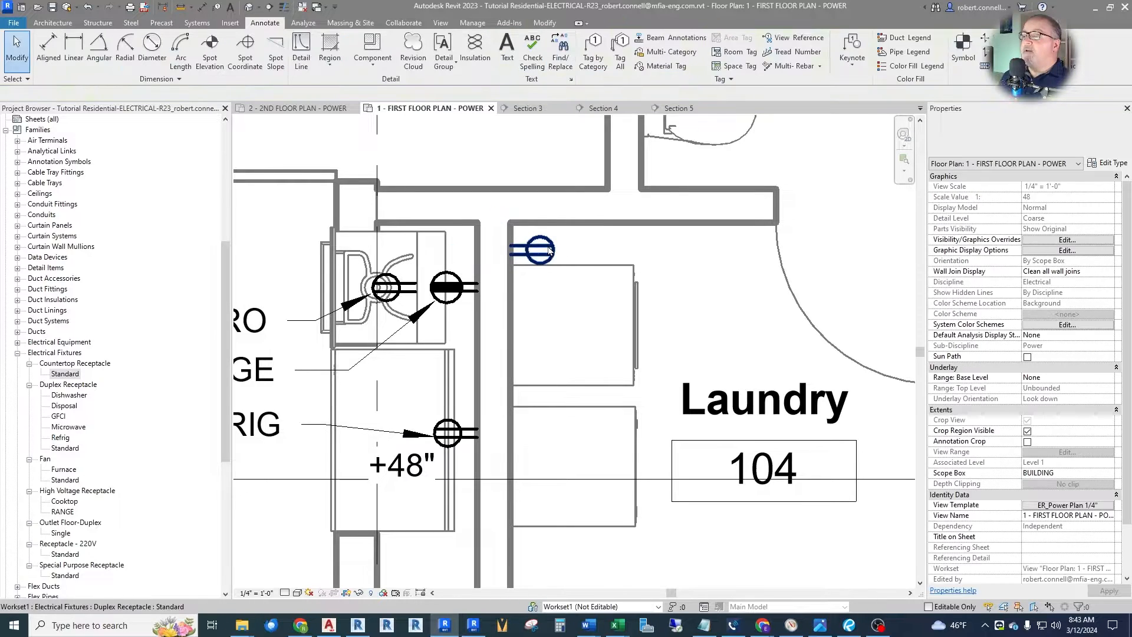
Move the new laundry receptacle down along the wall so it sits behind the washing machine.
{"action": "left_click", "coordinate": [548, 249]}
{"action": "left_click_drag", "start_coordinate": [548, 250], "coordinate": [543, 319]}
{"action": "key", "text": "Escape"}
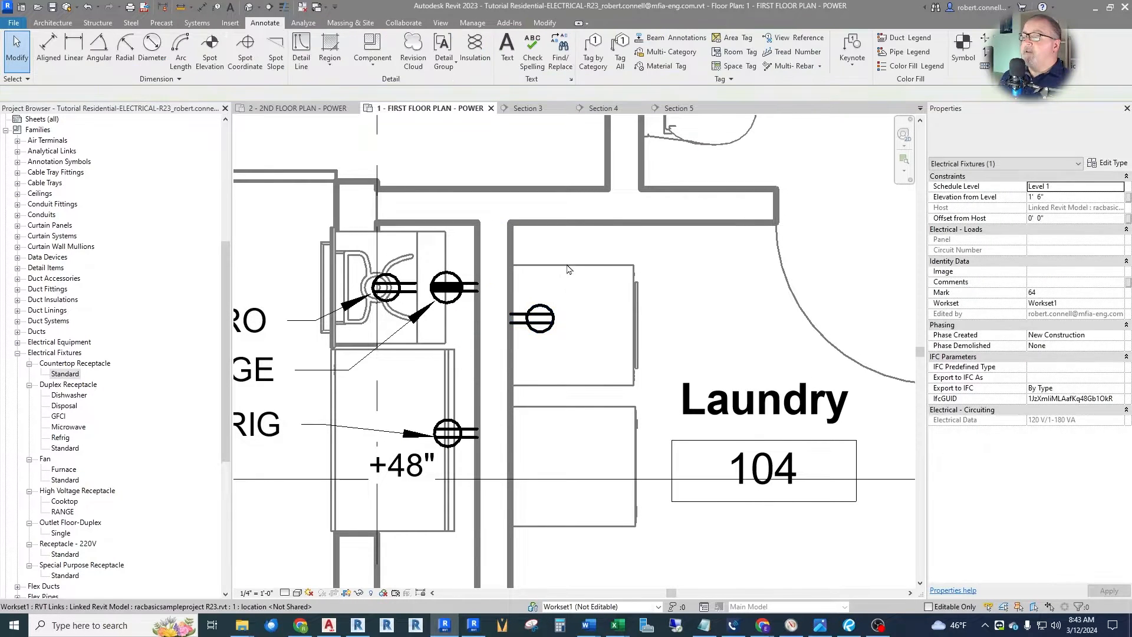
{"action": "scroll", "coordinate": [567, 269], "scroll_direction": "down", "scroll_amount": 2}
{"action": "scroll", "coordinate": [548, 304], "scroll_direction": "up", "scroll_amount": 2}
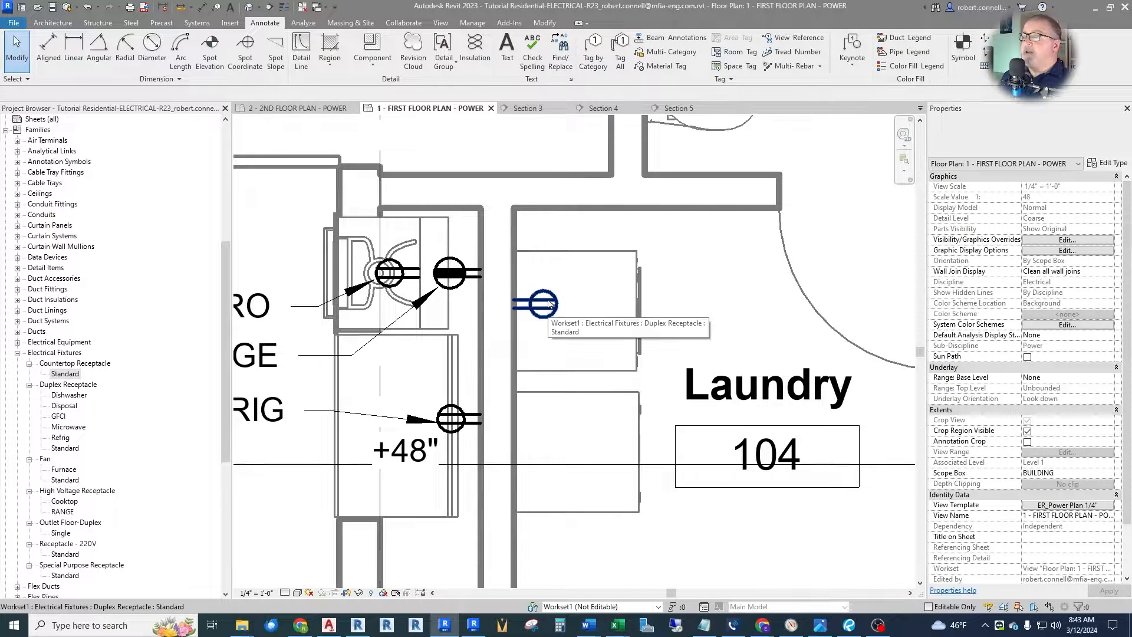
{"action": "scroll", "coordinate": [592, 331], "scroll_direction": "down", "scroll_amount": 2}
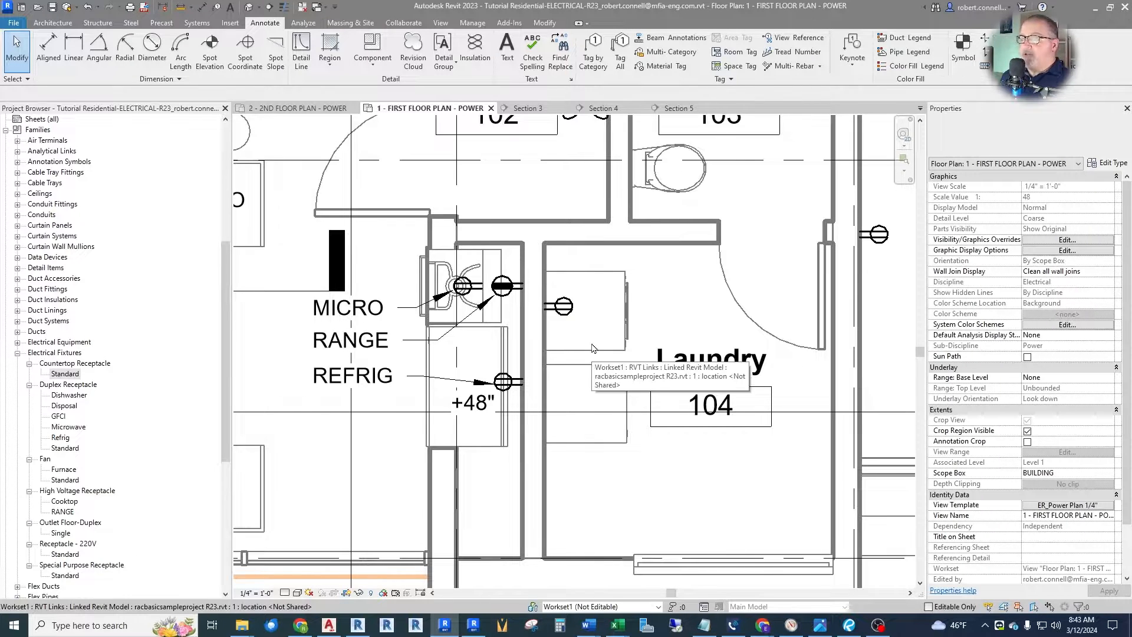
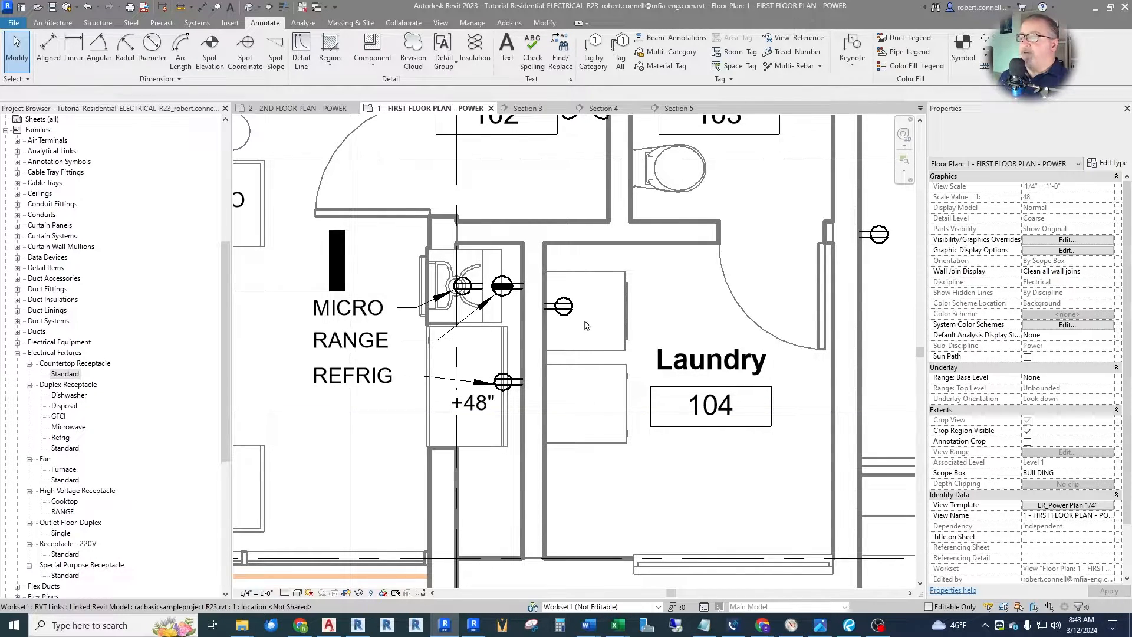
Duplicate the washer receptacle's Standard type as a new type named Laundry.
{"action": "left_click", "coordinate": [563, 306]}
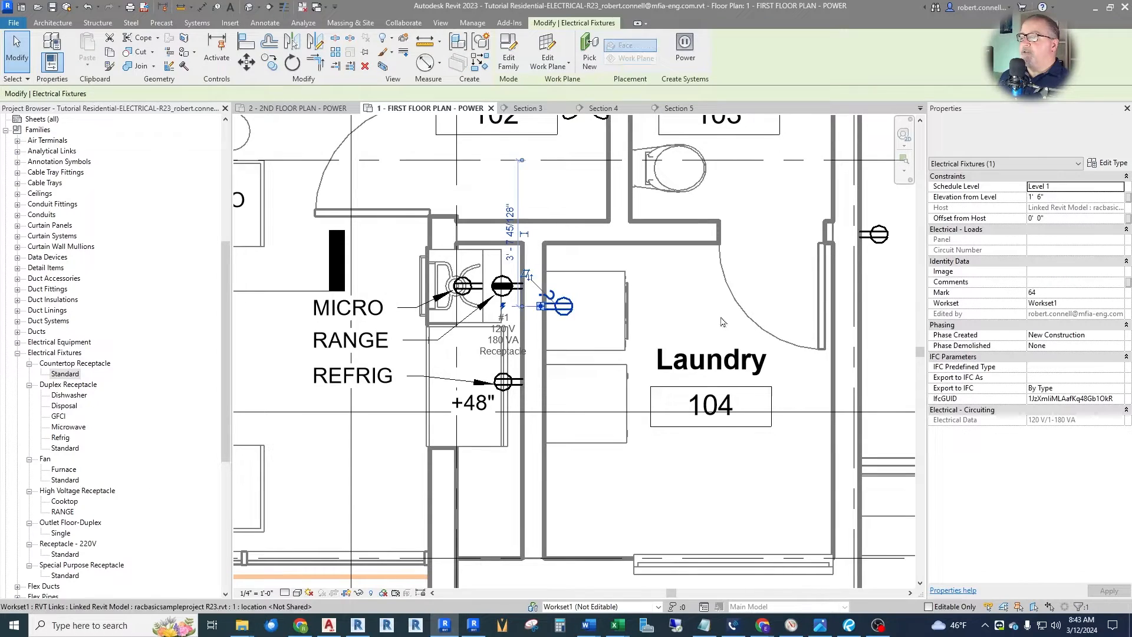
{"action": "left_click", "coordinate": [1109, 167]}
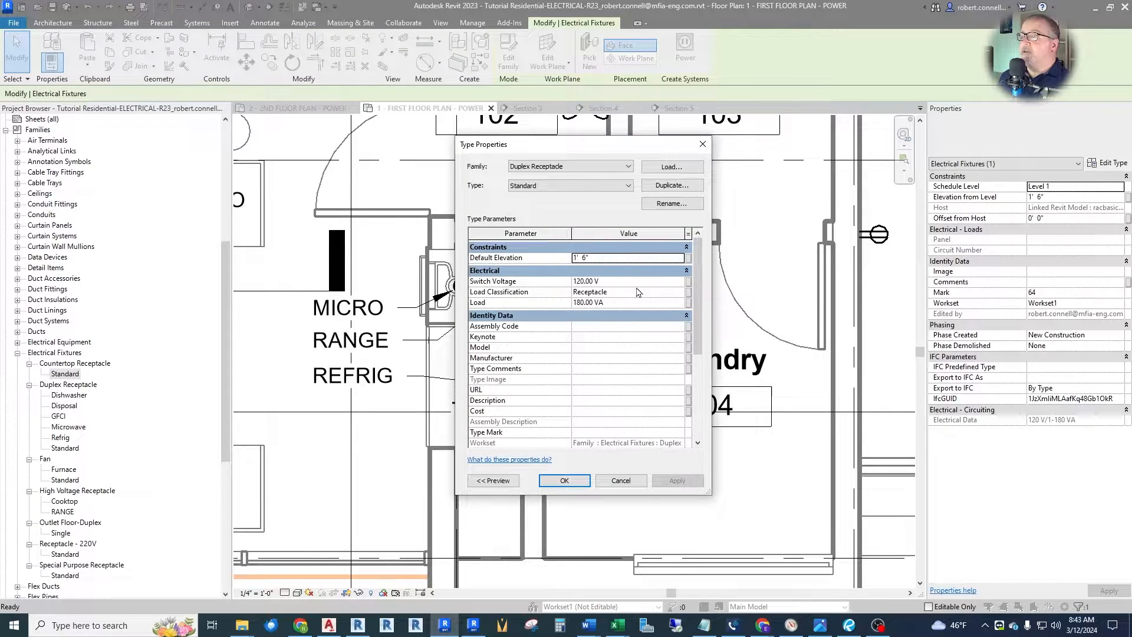
{"action": "left_click", "coordinate": [619, 305]}
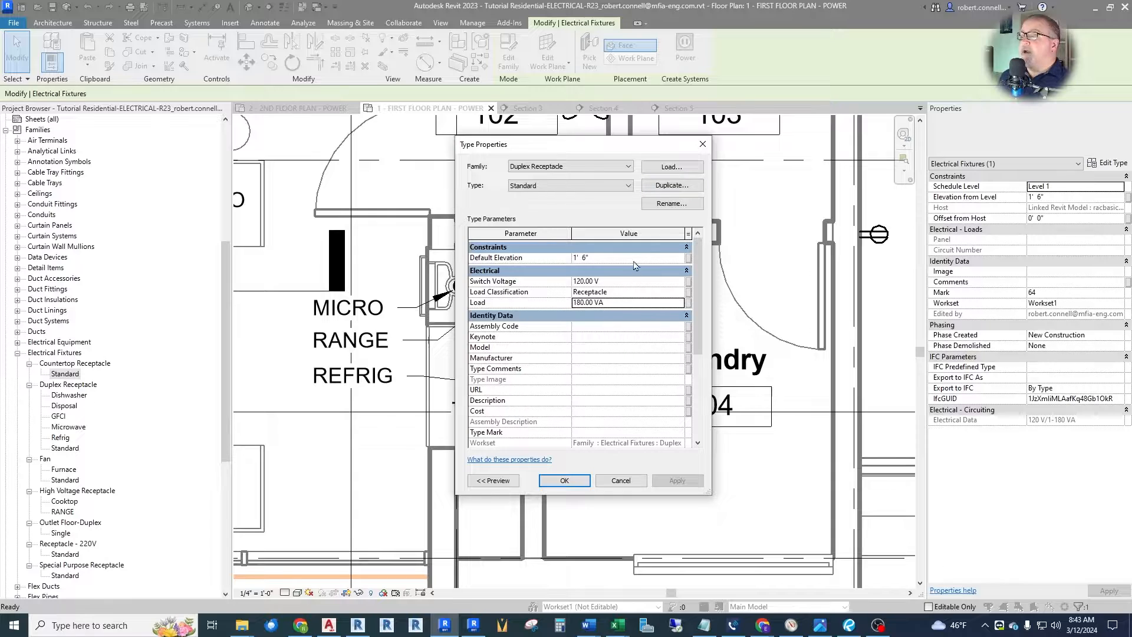
{"action": "left_click", "coordinate": [658, 188]}
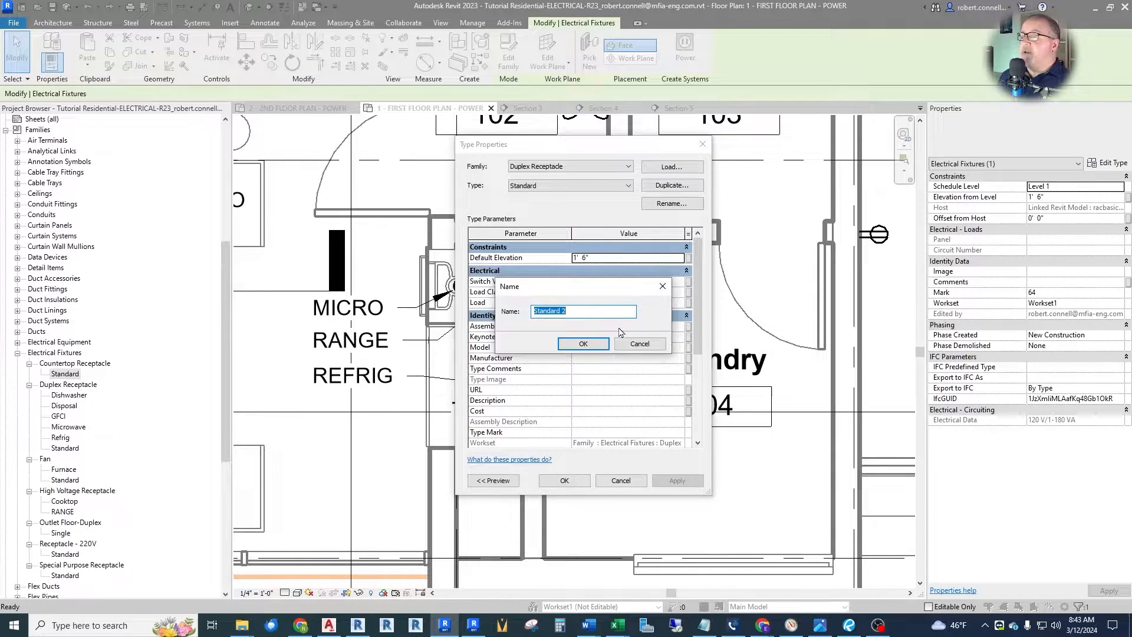
{"action": "type", "text": "Laundry"}
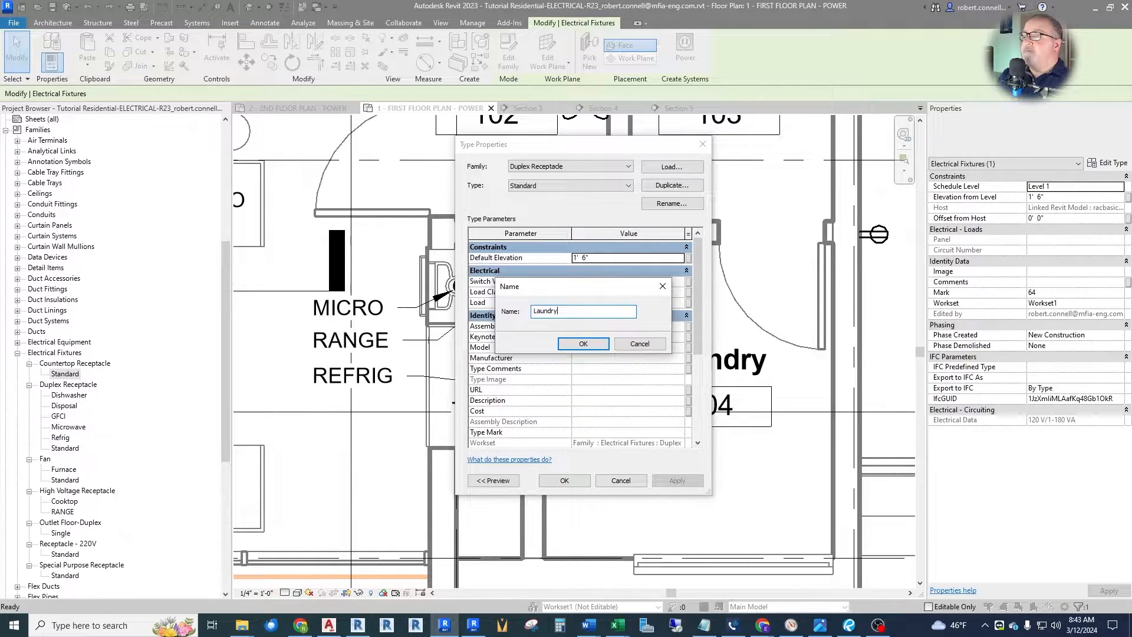
{"action": "key", "text": "Return"}
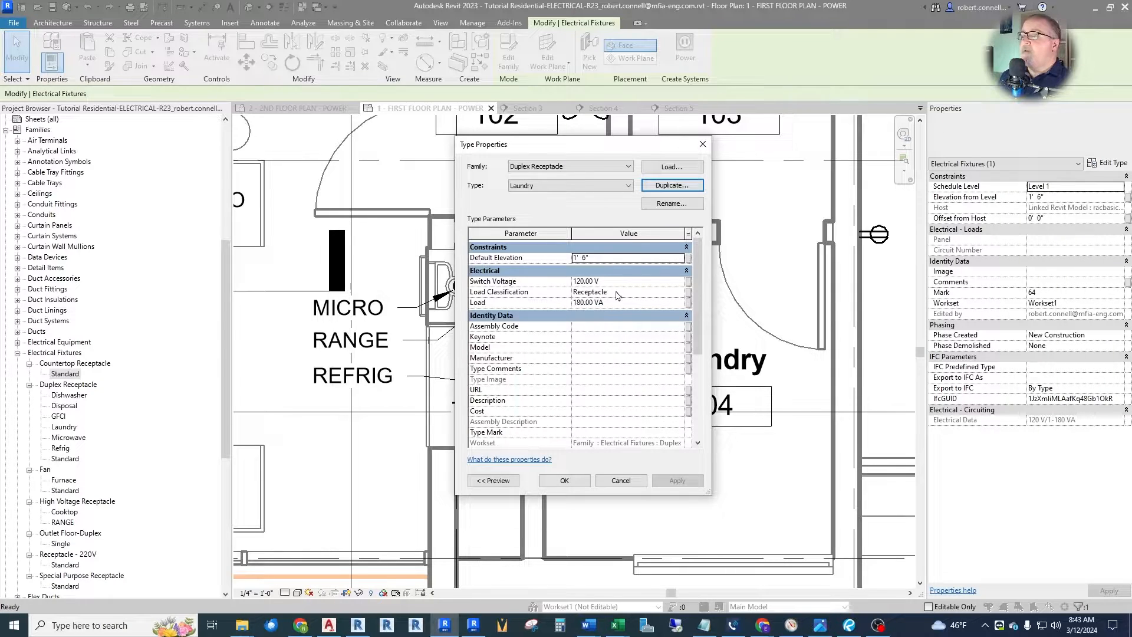
Set the Laundry receptacle type's load classification to Equipment.
{"action": "left_click", "coordinate": [684, 292]}
{"action": "left_click", "coordinate": [684, 292]}
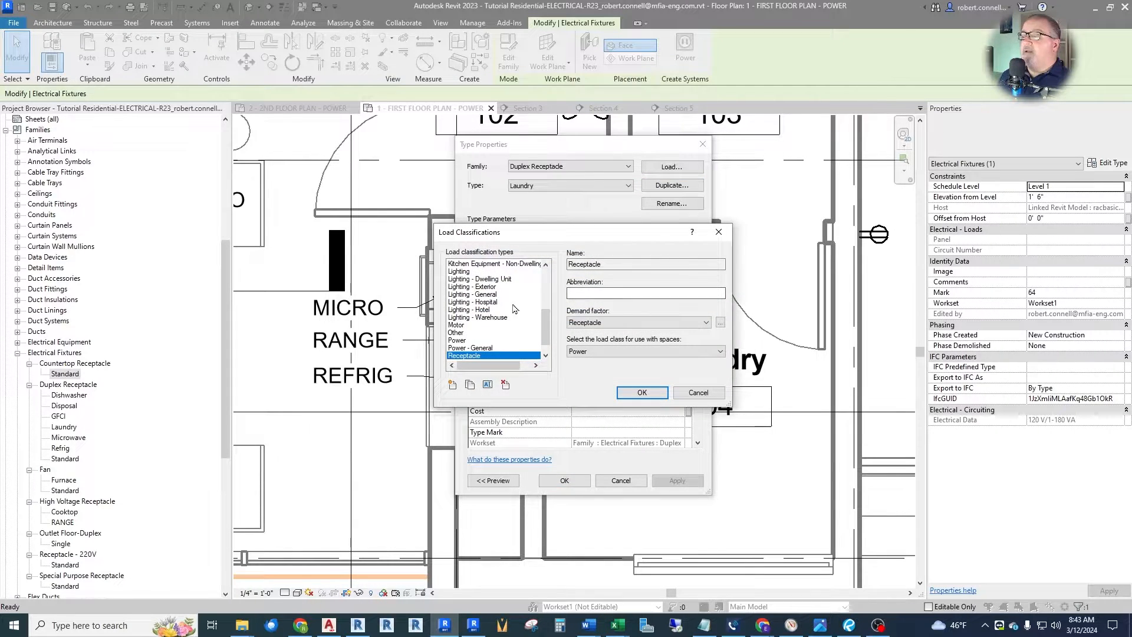
{"action": "scroll", "coordinate": [487, 319], "scroll_direction": "up", "scroll_amount": 1}
{"action": "scroll", "coordinate": [507, 282], "scroll_direction": "up", "scroll_amount": 4}
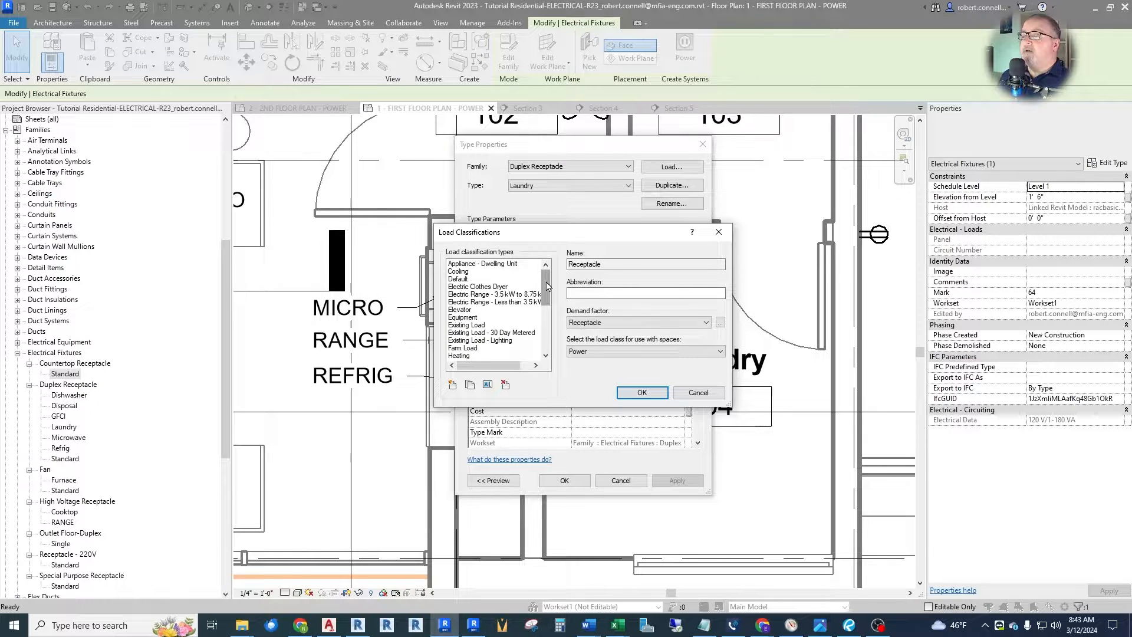
{"action": "mouse_move", "coordinate": [547, 286]}
{"action": "left_mouse_down"}
{"action": "mouse_move", "coordinate": [538, 345]}
{"action": "mouse_move", "coordinate": [547, 279]}
{"action": "left_mouse_up"}
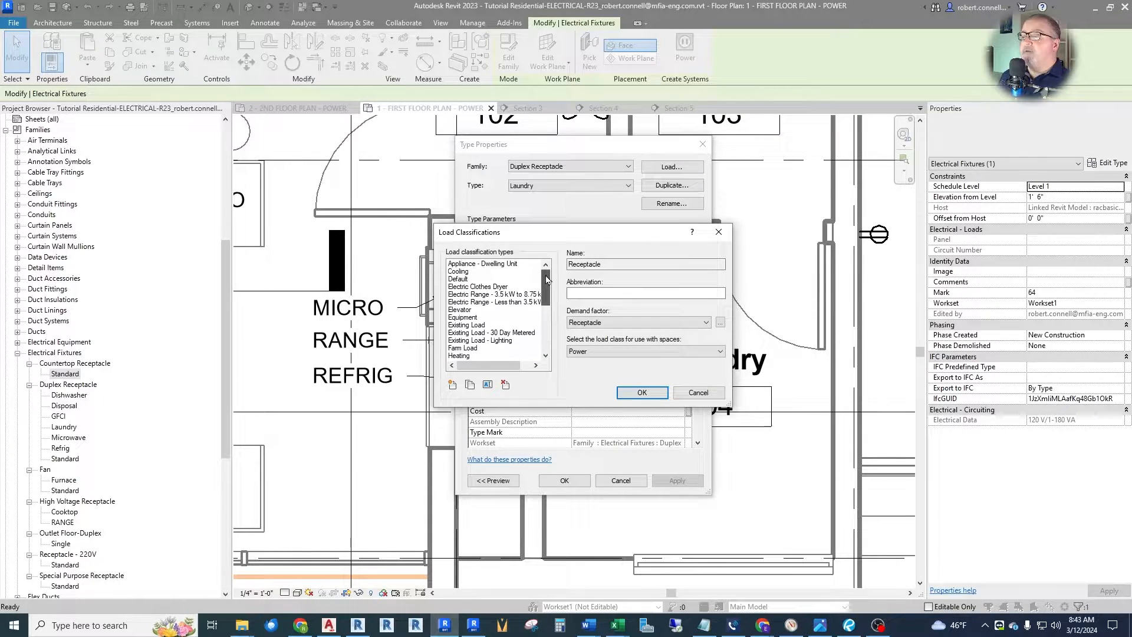
{"action": "left_click", "coordinate": [465, 317]}
{"action": "left_click", "coordinate": [630, 393]}
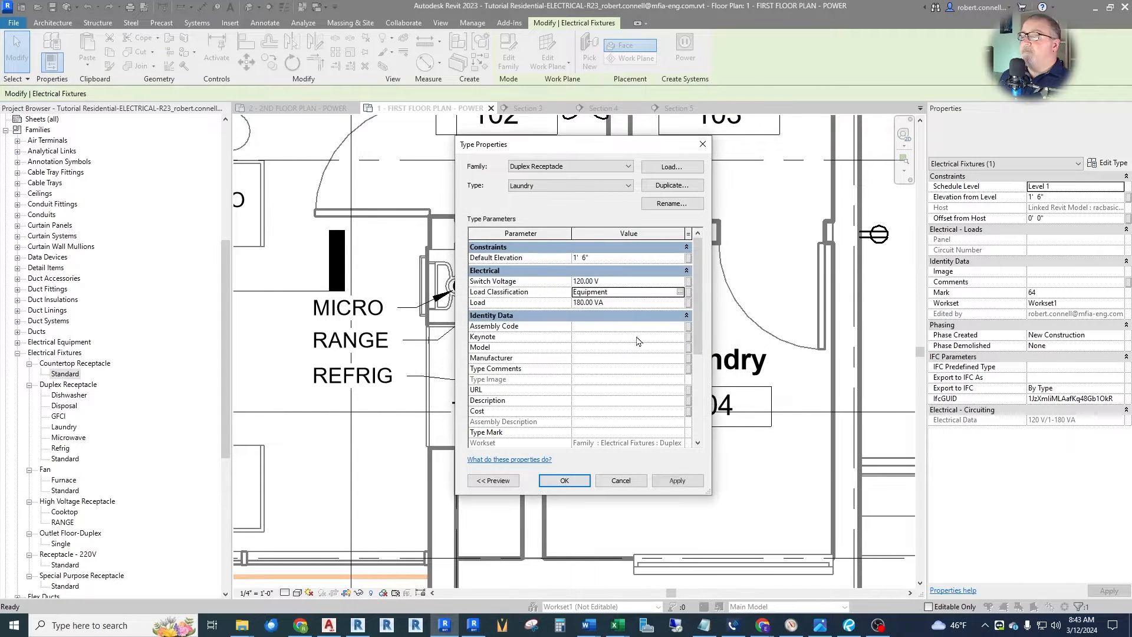
Set the Laundry receptacle type's load to 1500 VA, close its type properties and deselect the receptacle.
{"action": "left_click", "coordinate": [631, 301]}
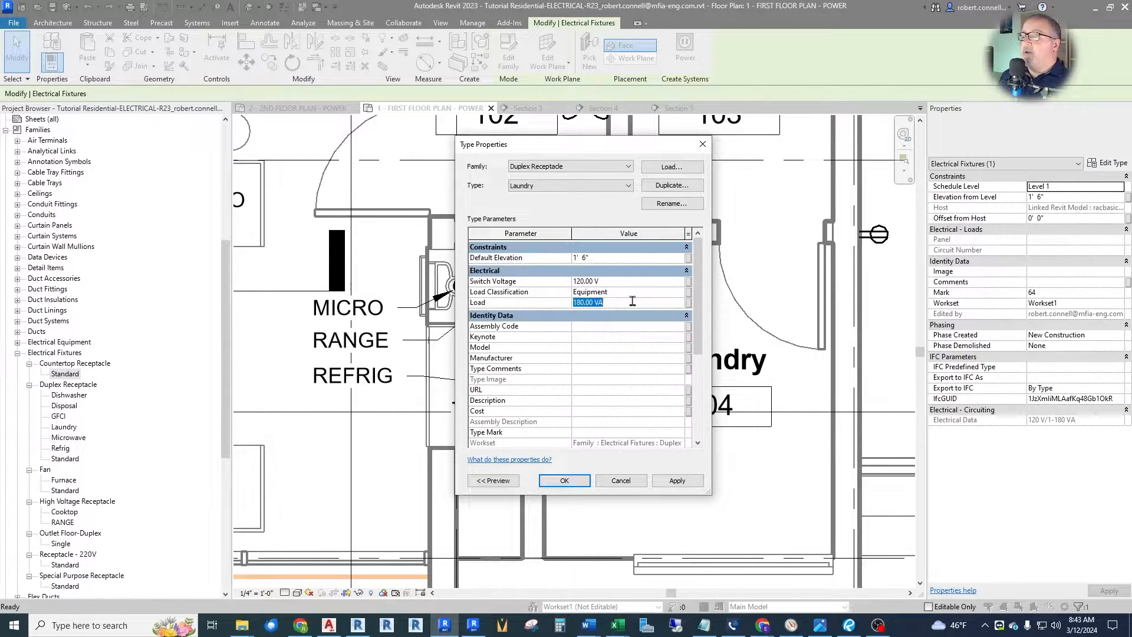
{"action": "type", "text": "1500"}
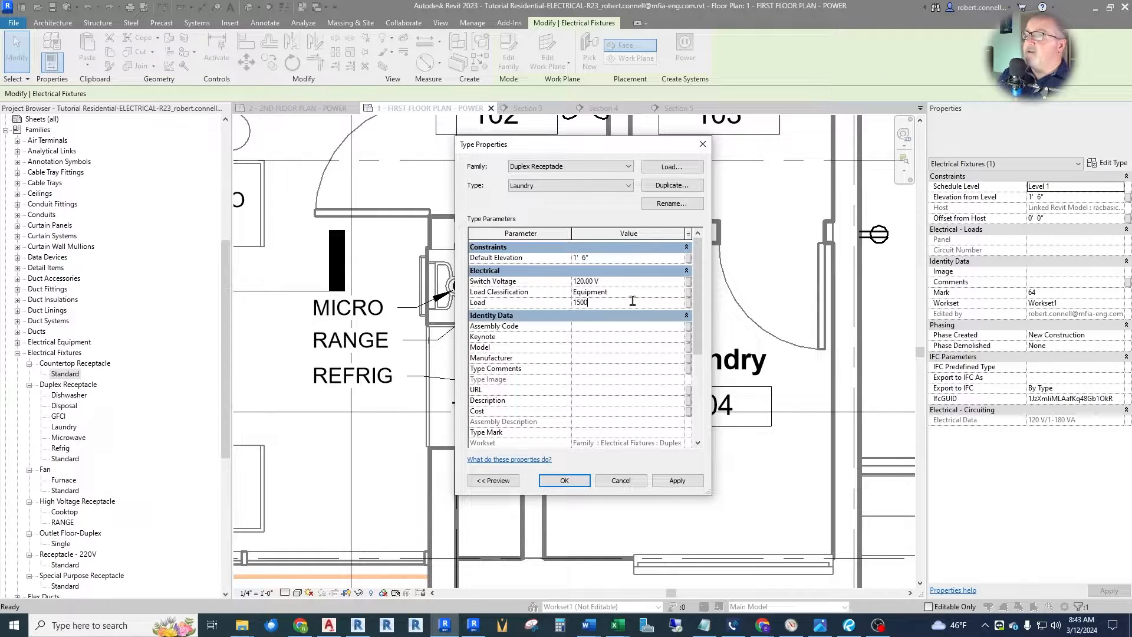
{"action": "key", "text": "Return"}
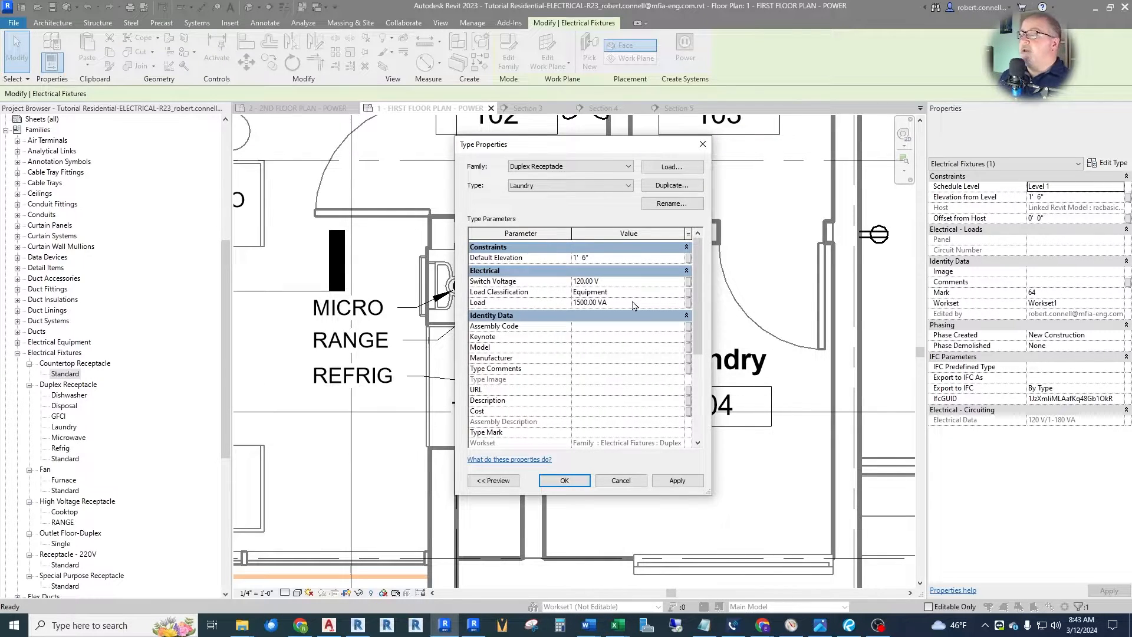
{"action": "key", "text": "Escape"}
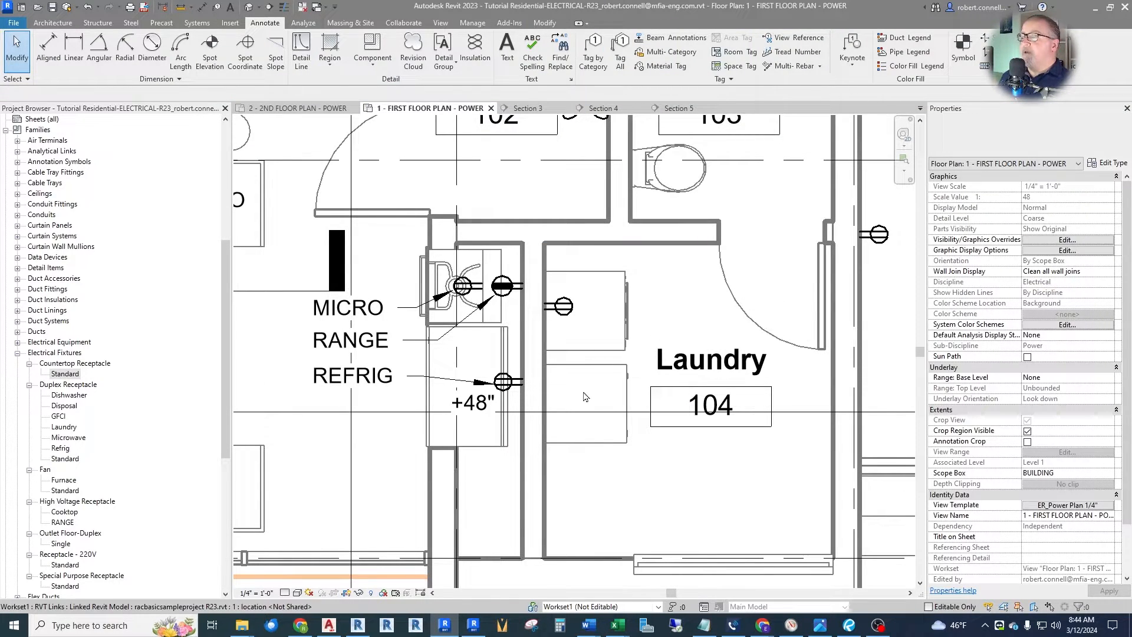
Create a receptacle similar to the cooktop's 240 V one and place it on the Laundry wall behind the dryer, below the washer receptacle.
{"action": "scroll", "coordinate": [622, 350], "scroll_direction": "down", "scroll_amount": 2}
{"action": "scroll", "coordinate": [622, 351], "scroll_direction": "up", "scroll_amount": 1}
{"action": "middle_click_drag", "start_coordinate": [570, 328], "coordinate": [622, 346]}
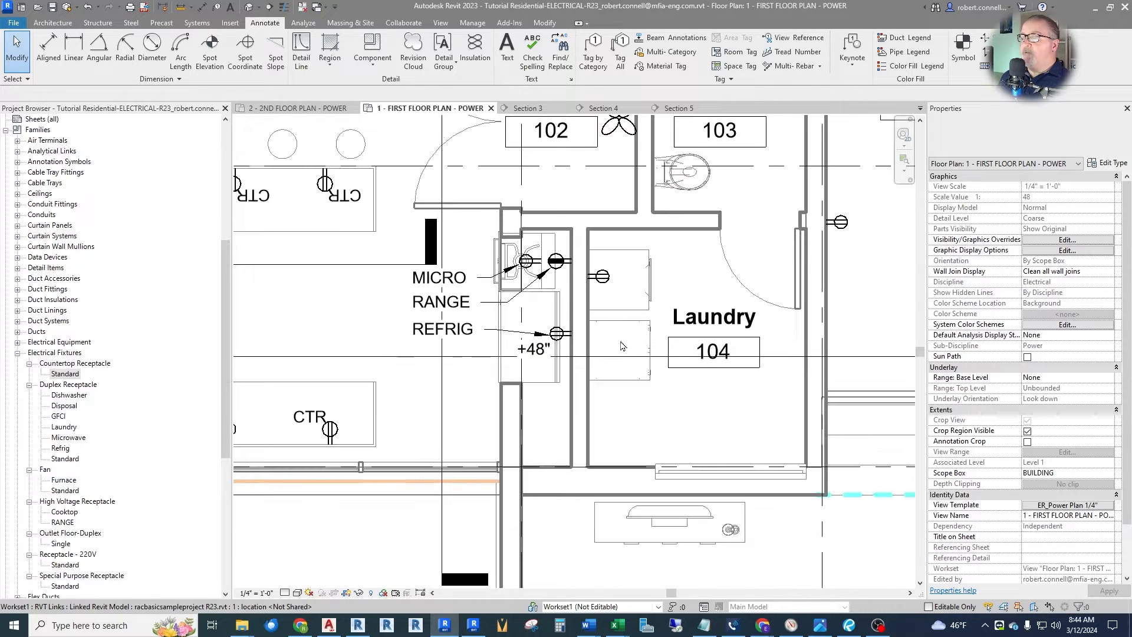
{"action": "scroll", "coordinate": [616, 351], "scroll_direction": "down", "scroll_amount": 1}
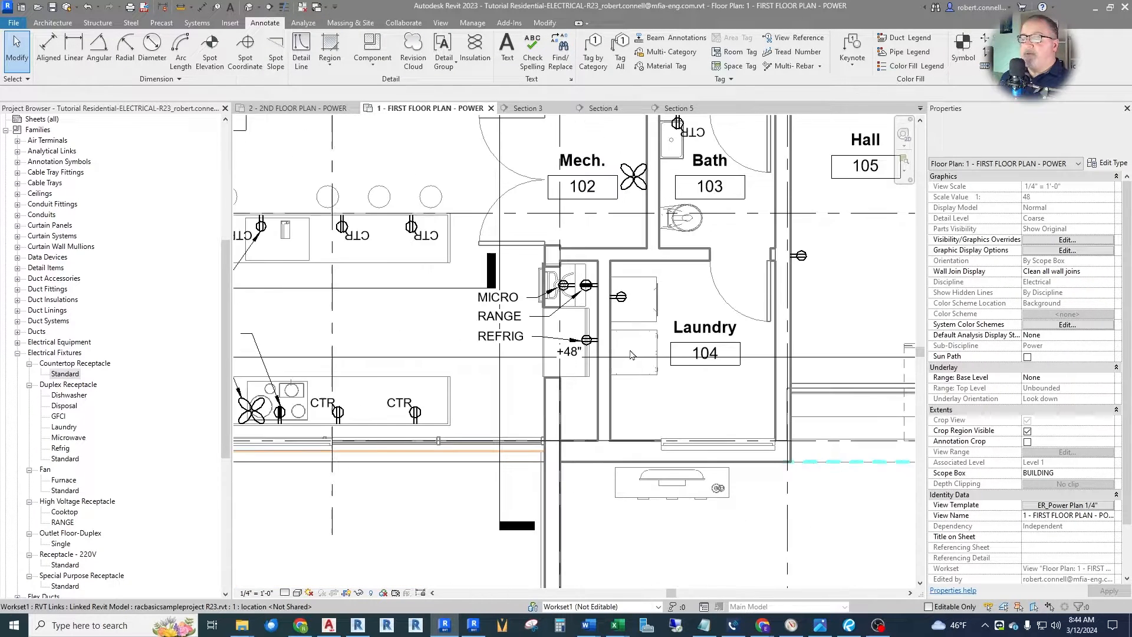
{"action": "scroll", "coordinate": [625, 352], "scroll_direction": "down", "scroll_amount": 1}
{"action": "scroll", "coordinate": [353, 390], "scroll_direction": "up", "scroll_amount": 2}
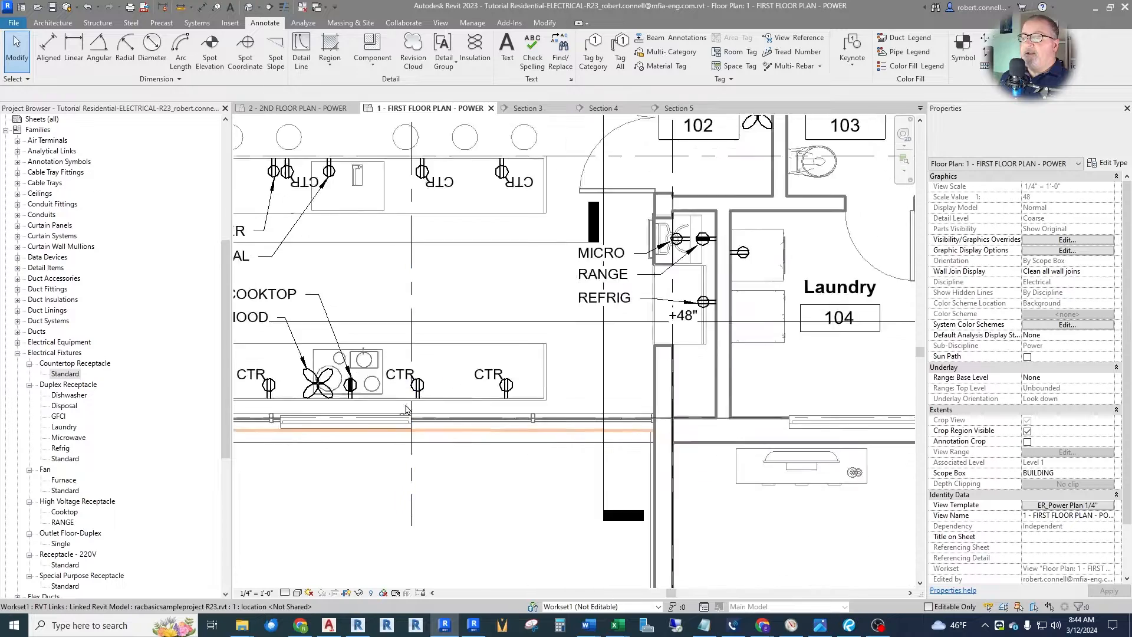
{"action": "right_click", "coordinate": [346, 389]}
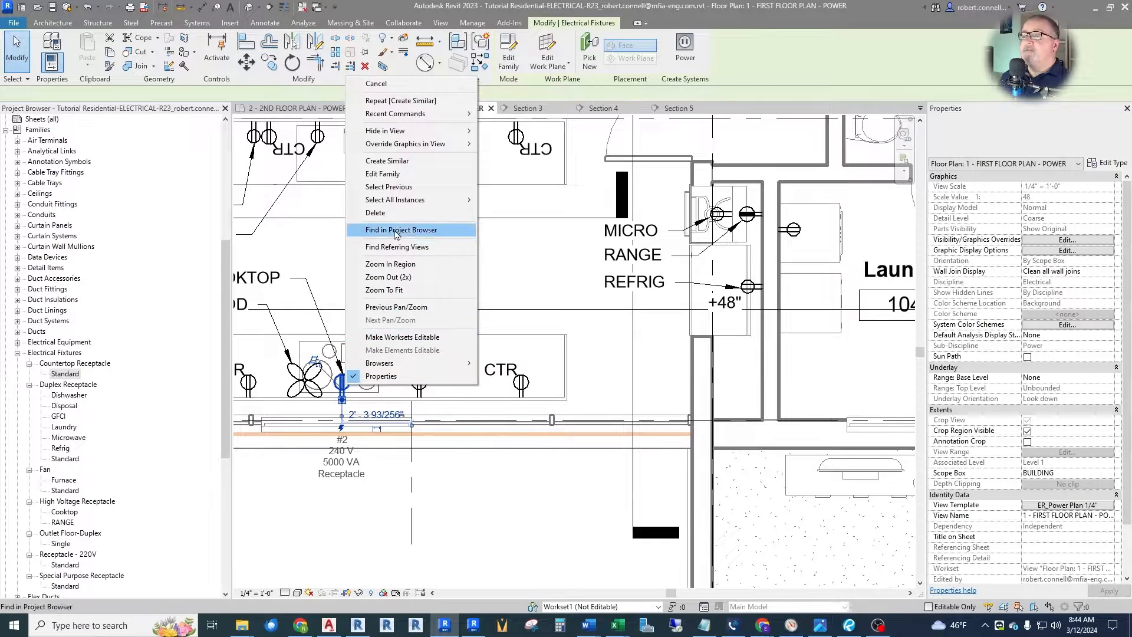
{"action": "left_click", "coordinate": [412, 160]}
{"action": "scroll", "coordinate": [801, 309], "scroll_direction": "up", "scroll_amount": 4}
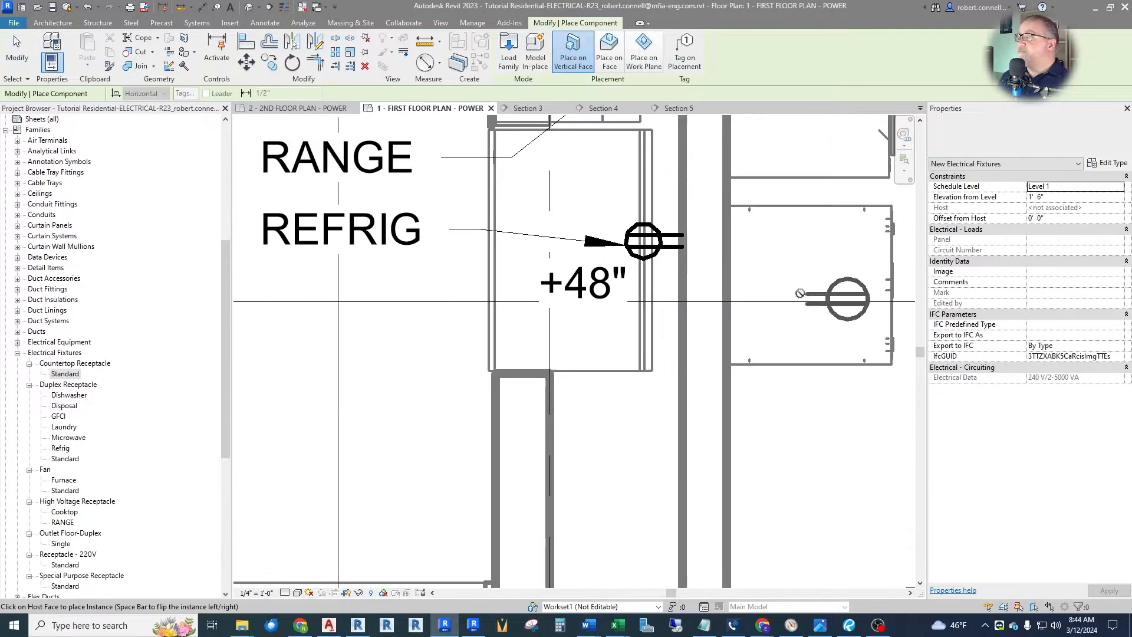
{"action": "left_click", "coordinate": [719, 279]}
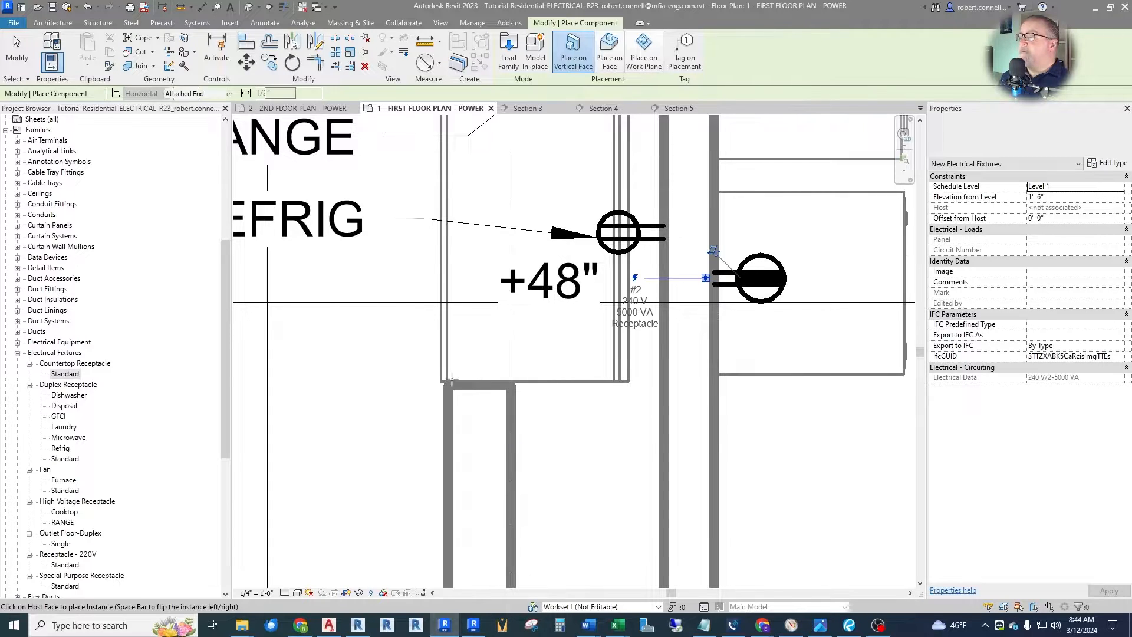
{"action": "scroll", "coordinate": [718, 279], "scroll_direction": "down", "scroll_amount": 2}
{"action": "key", "text": "Escape"}
Duplicate the new dryer receptacle's Cooktop type as a new type named Dryer.
{"action": "double_click", "coordinate": [614, 327]}
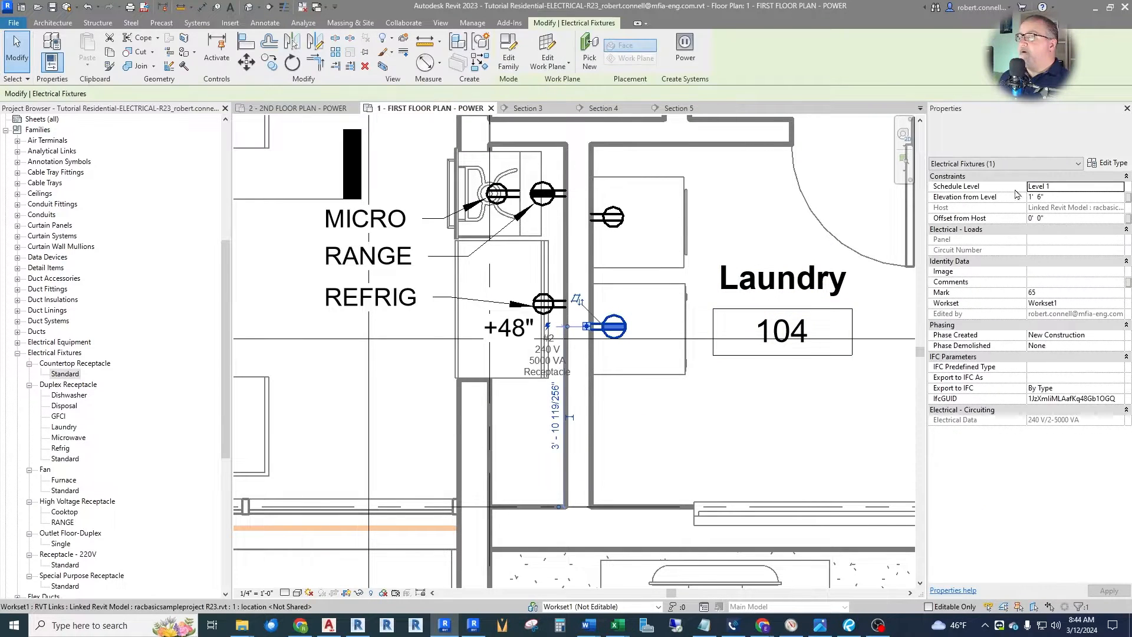
{"action": "left_click", "coordinate": [672, 185]}
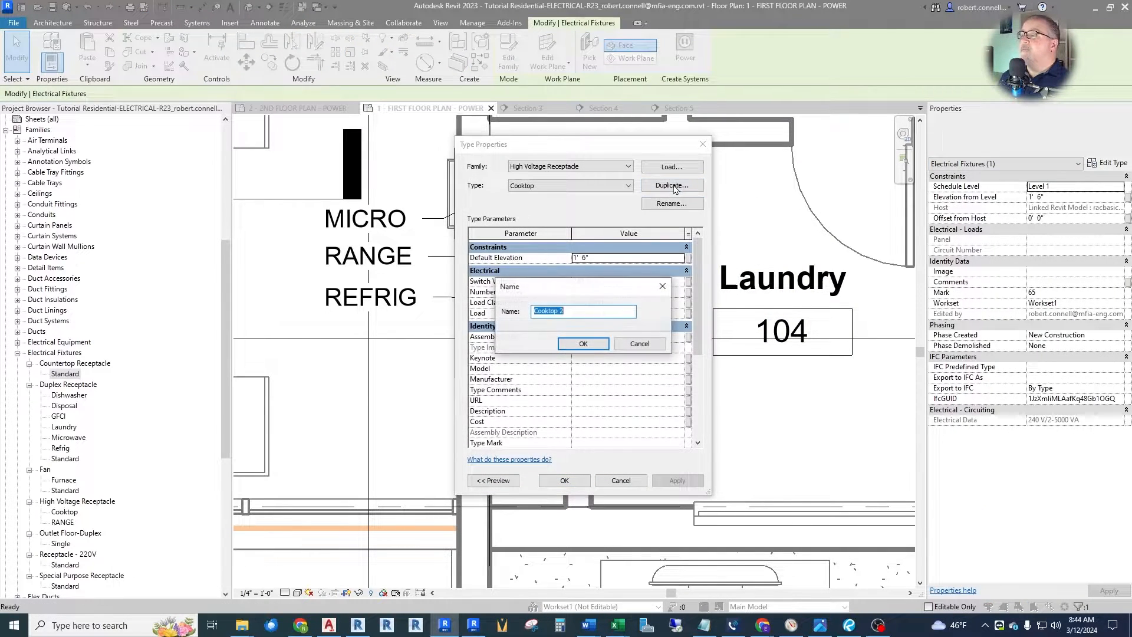
{"action": "type", "text": "Dryer"}
{"action": "key", "text": "Return"}
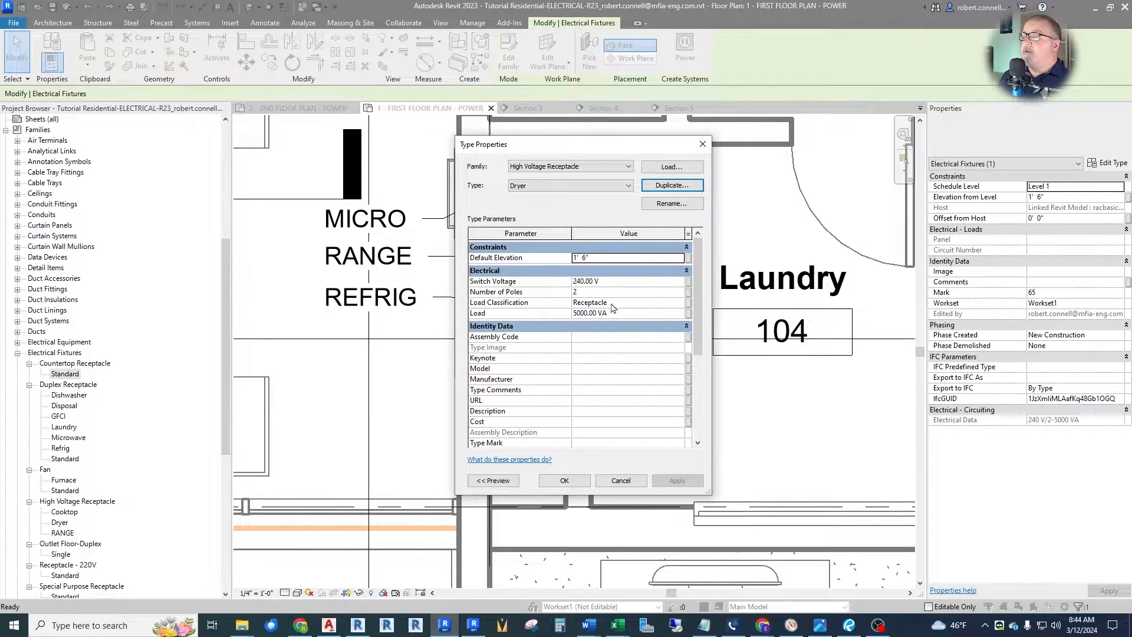
Set the Dryer type's load classification to Electric Clothes Dryer, reviewing that classification's demand factor table.
{"action": "left_click", "coordinate": [681, 303]}
{"action": "left_click", "coordinate": [680, 302]}
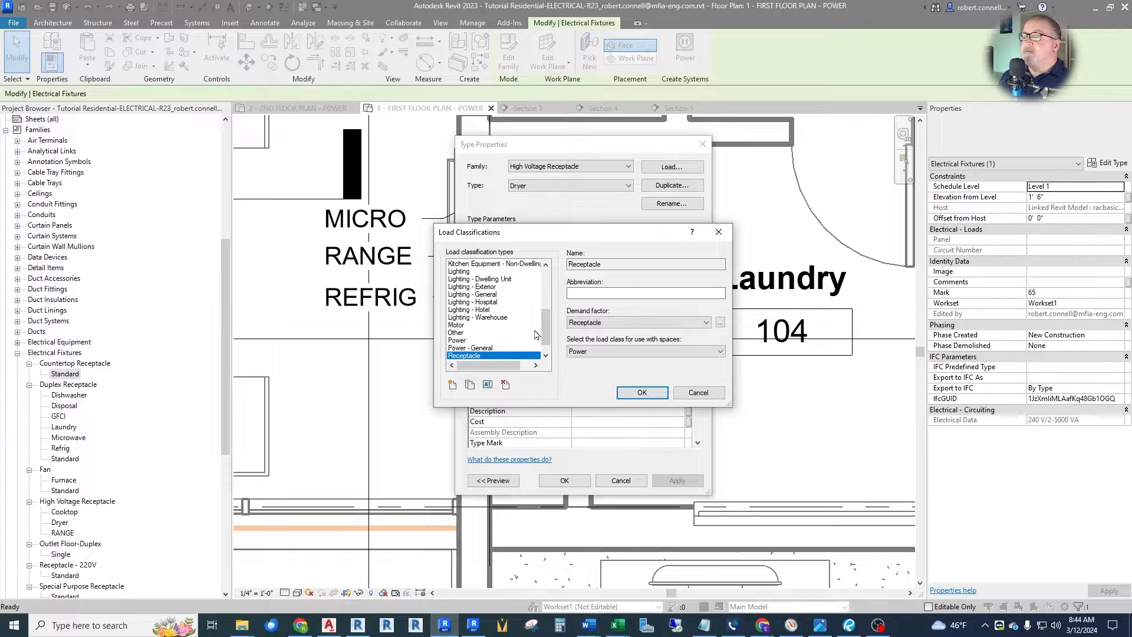
{"action": "left_click_drag", "start_coordinate": [545, 330], "coordinate": [546, 283]}
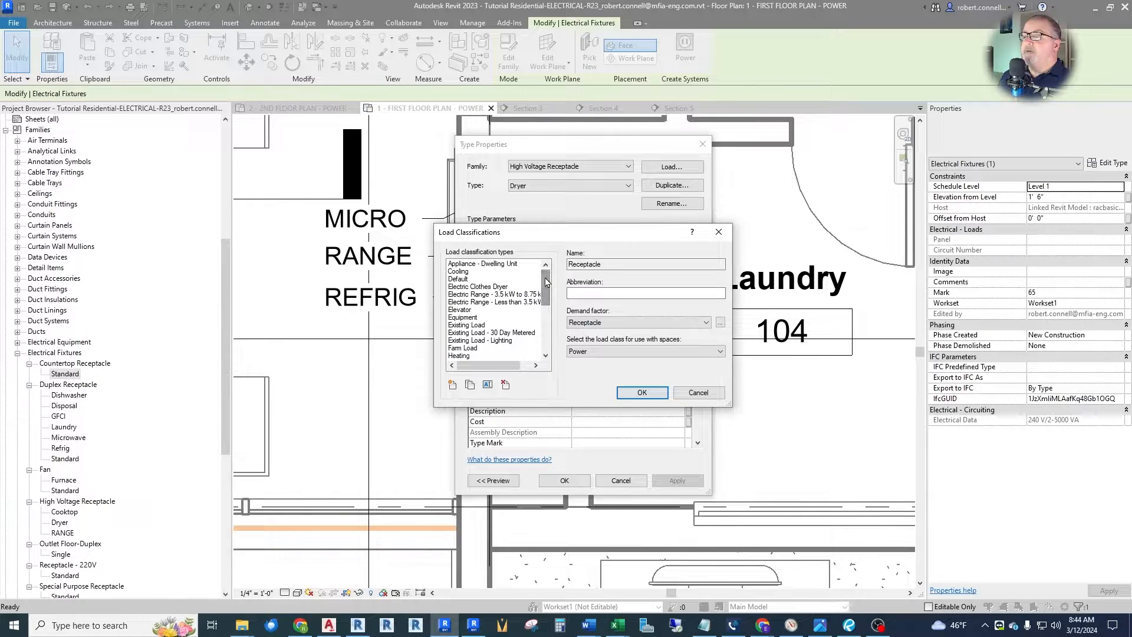
{"action": "left_click", "coordinate": [485, 287]}
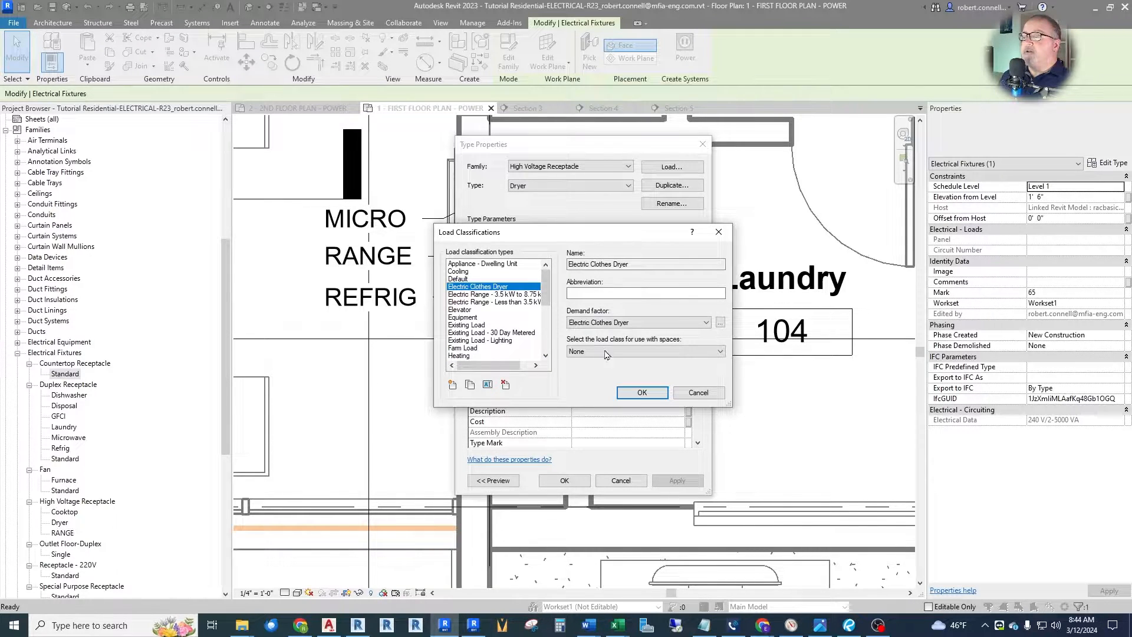
{"action": "left_click", "coordinate": [720, 323]}
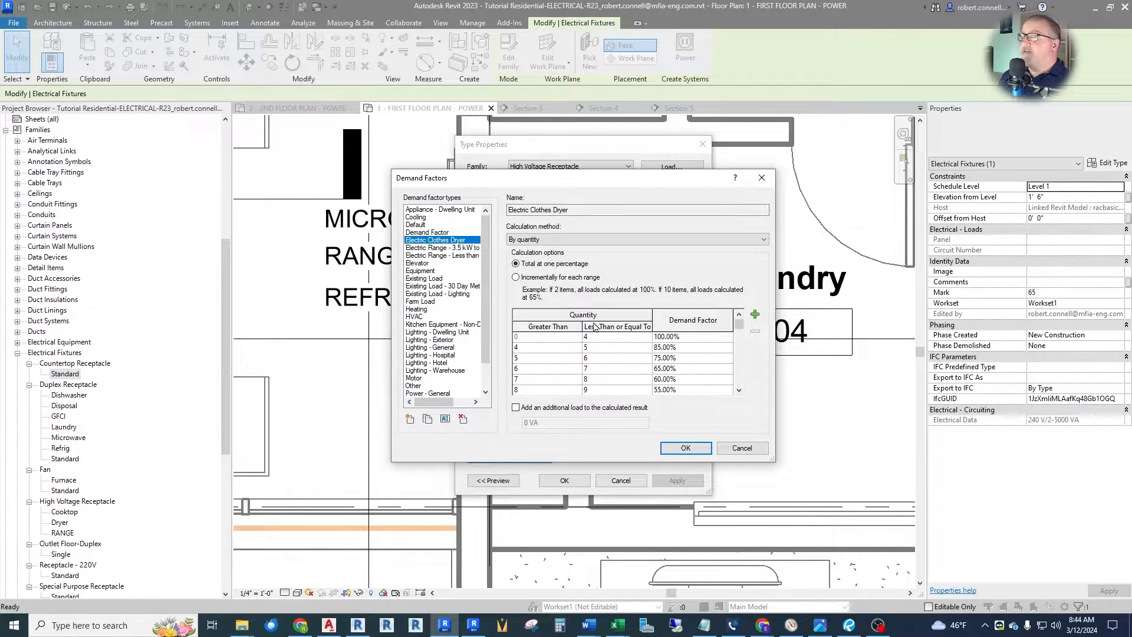
{"action": "left_click", "coordinate": [686, 448]}
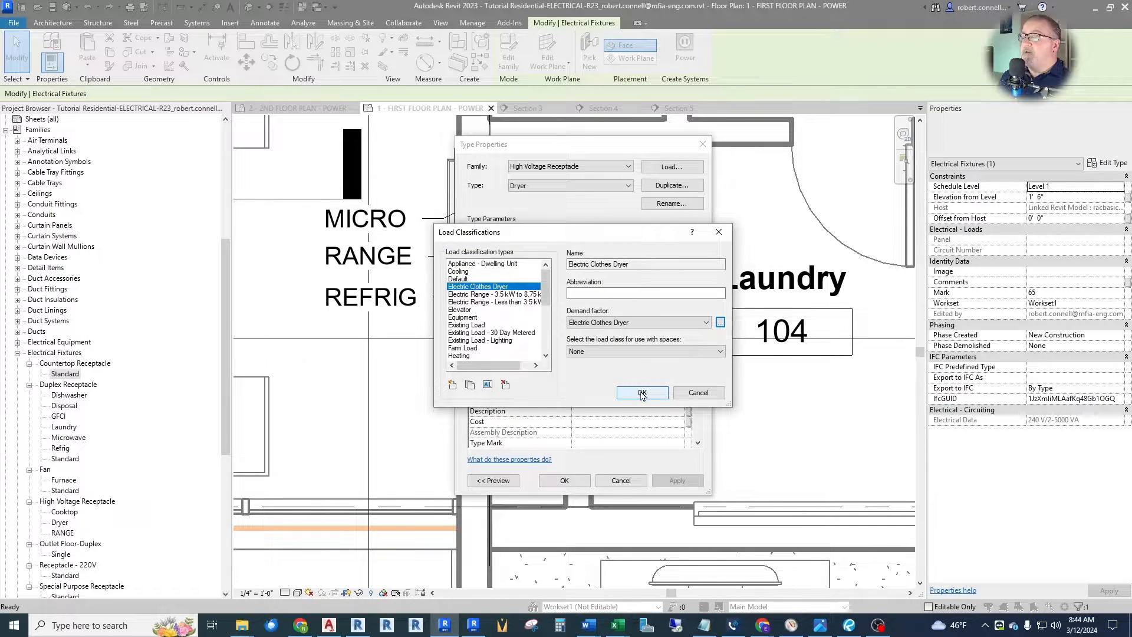
{"action": "left_click", "coordinate": [642, 393]}
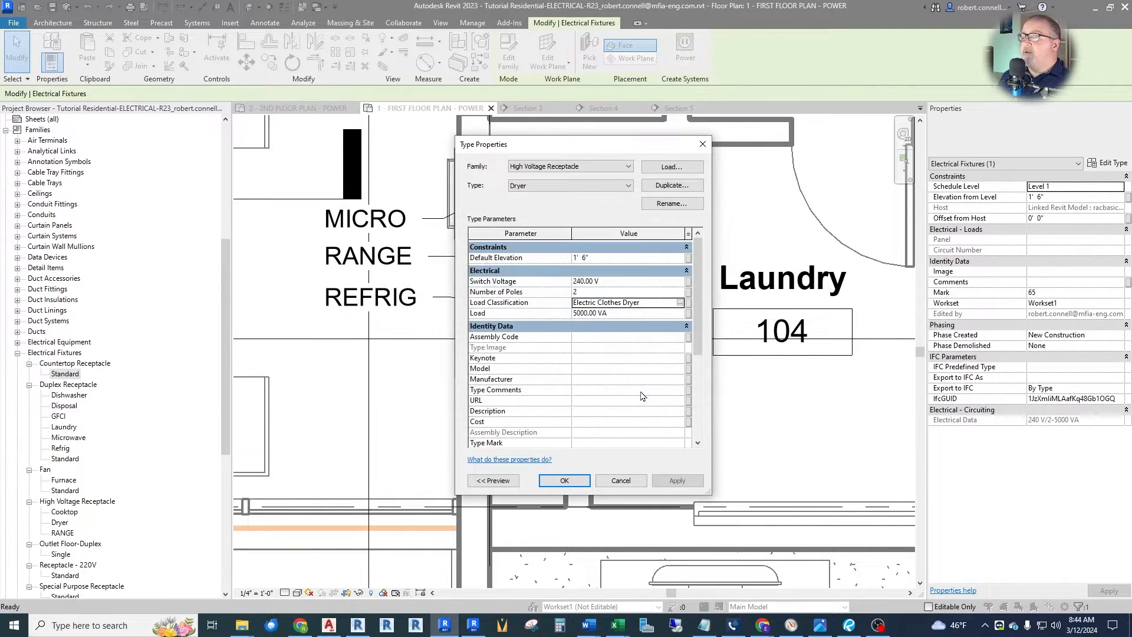
Keep the Dryer type's load at 5000 VA, apply and close its type properties, and deselect the receptacle.
{"action": "left_click", "coordinate": [625, 314]}
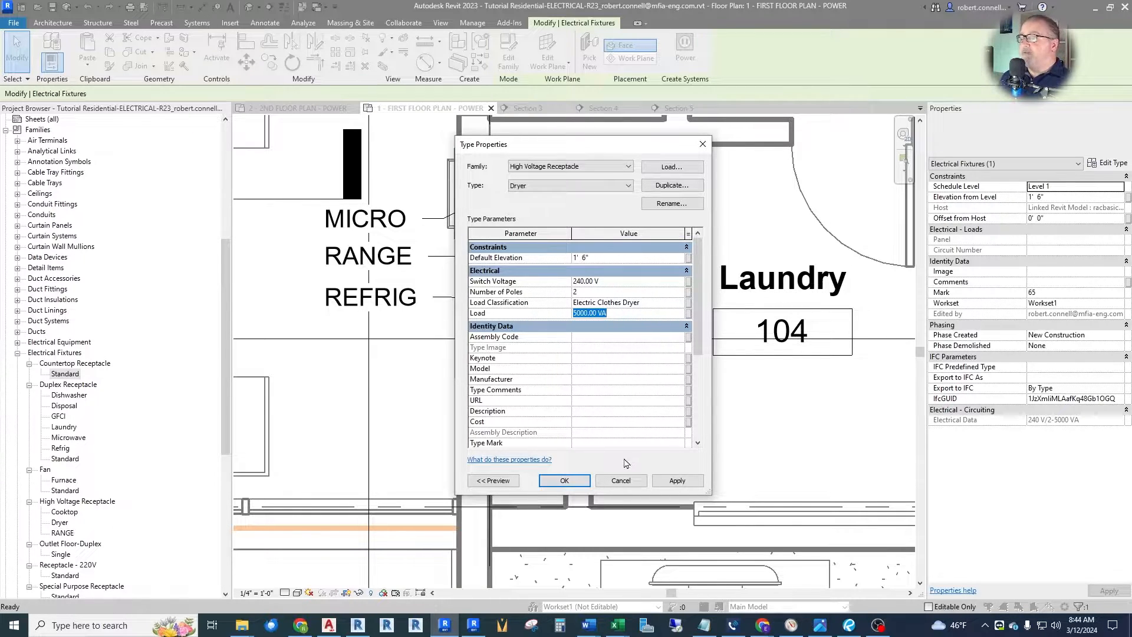
{"action": "left_click", "coordinate": [677, 482]}
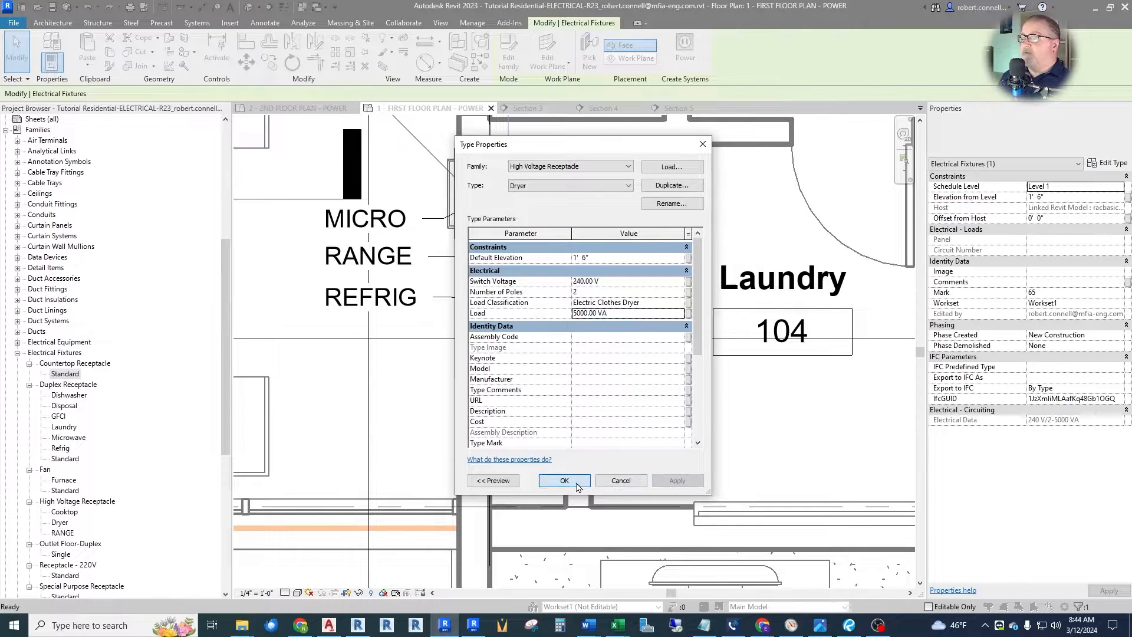
{"action": "left_click", "coordinate": [564, 481]}
{"action": "key", "text": "Escape"}
Add the text notes WASHER and DRYER in the Laundry room beside the two appliances.
{"action": "scroll", "coordinate": [642, 330], "scroll_direction": "down", "scroll_amount": 3}
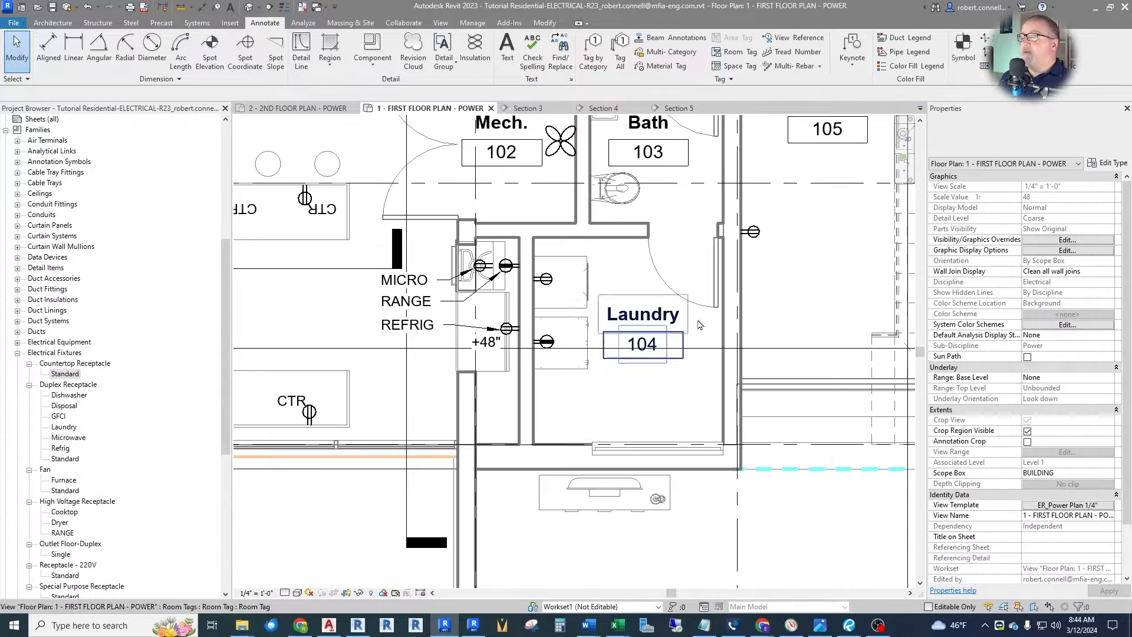
{"action": "scroll", "coordinate": [653, 283], "scroll_direction": "up", "scroll_amount": 2}
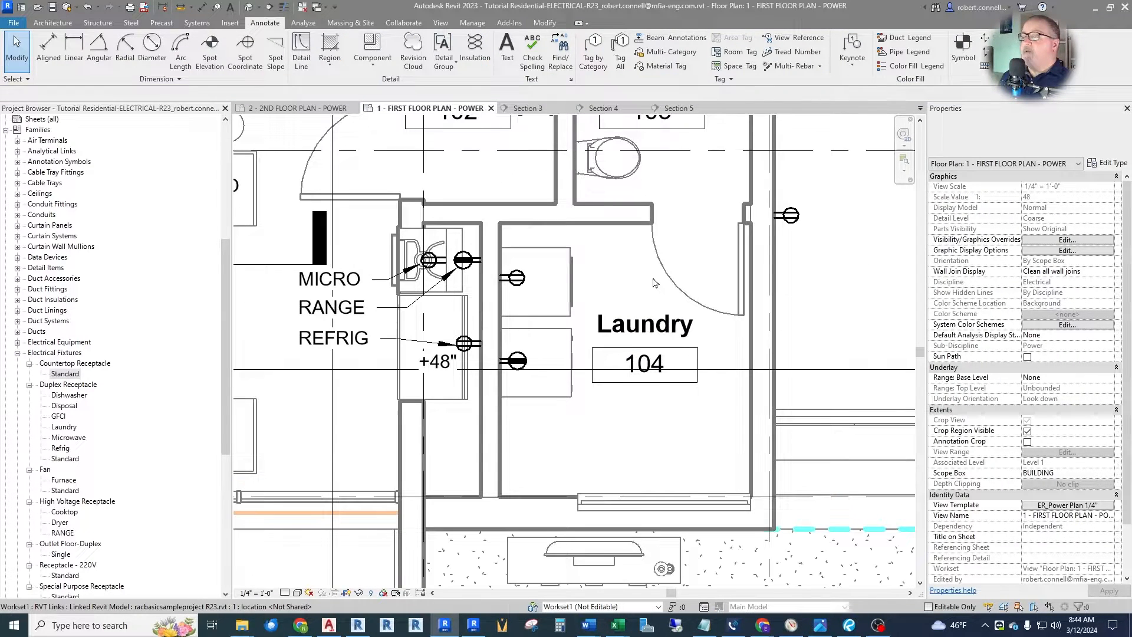
{"action": "left_click", "coordinate": [506, 50]}
{"action": "left_click", "coordinate": [591, 239]}
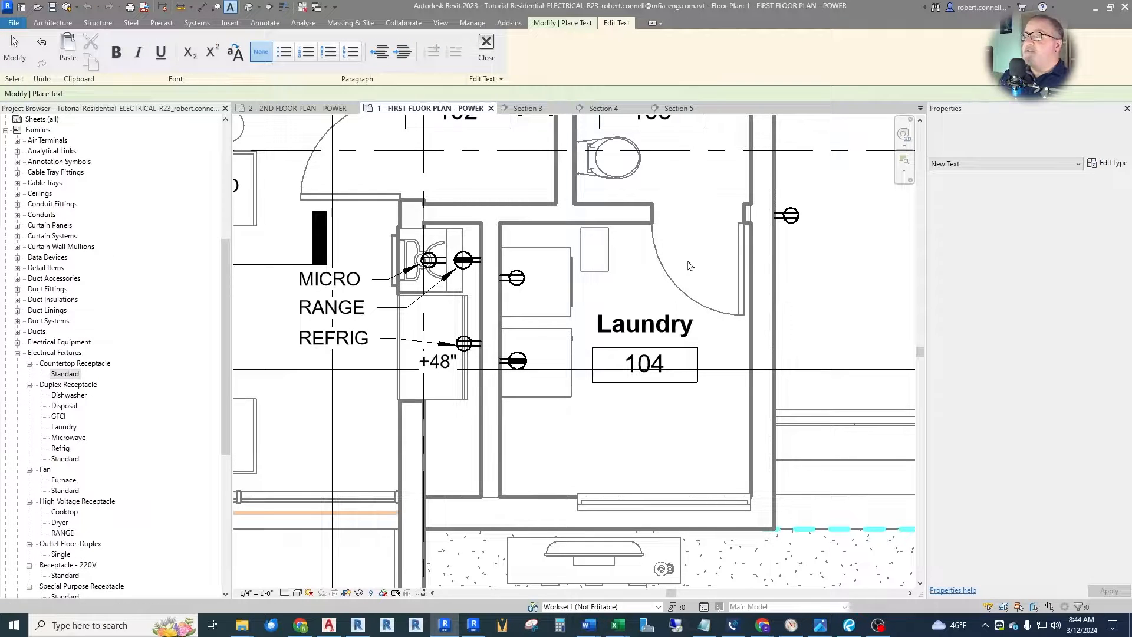
{"action": "type", "text": "WASHER"}
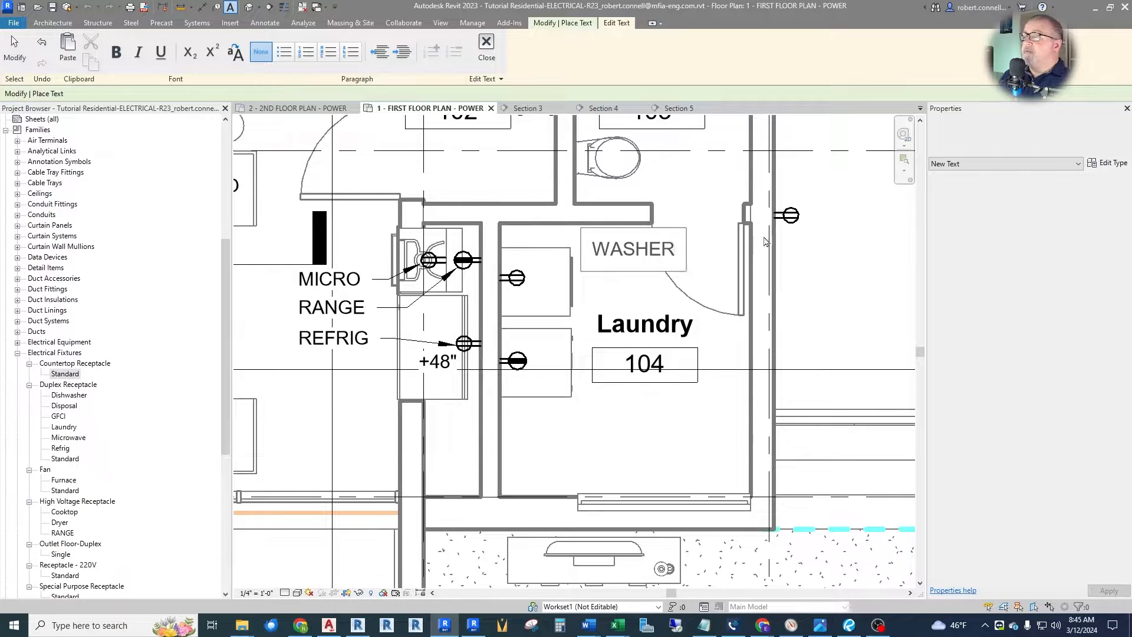
{"action": "left_click", "coordinate": [764, 241]}
{"action": "left_click", "coordinate": [591, 286]}
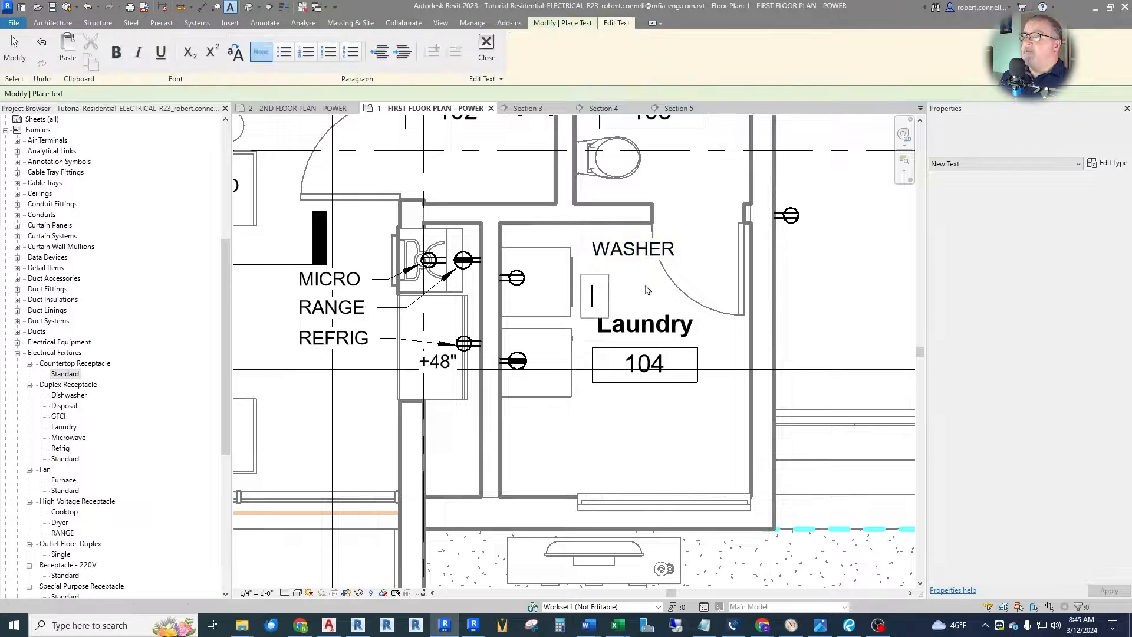
{"action": "type", "text": "DRYER"}
{"action": "left_click", "coordinate": [745, 287]}
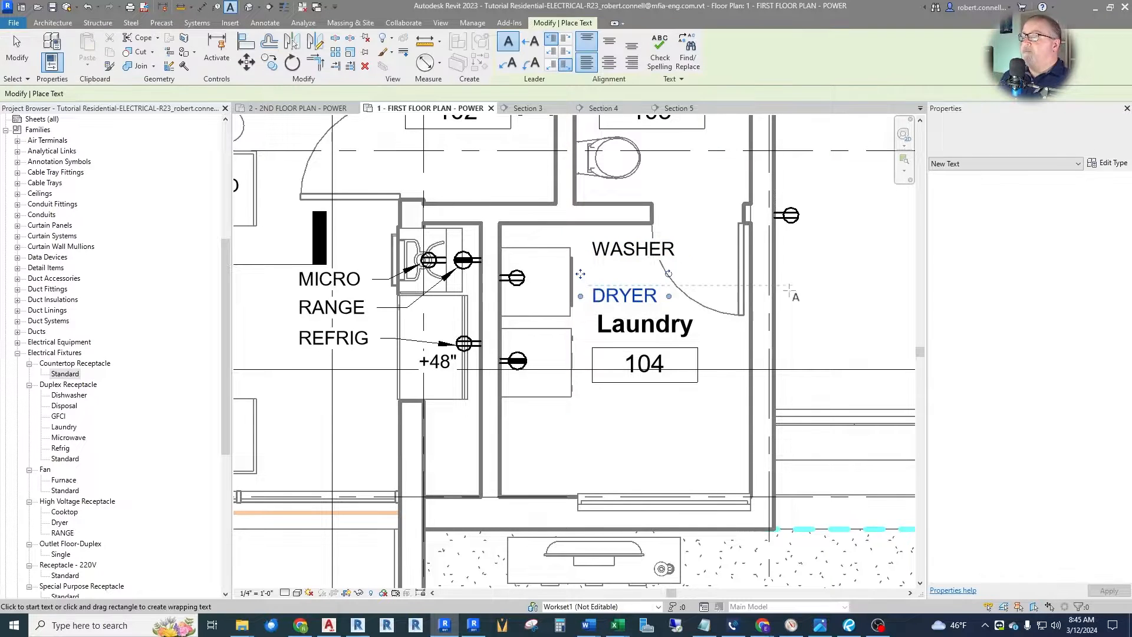
{"action": "key", "text": "Escape"}
Move the Laundry room tag down clear of the notes, and shift the DRYER note down beside the dryer.
{"action": "left_click", "coordinate": [666, 324]}
{"action": "left_click_drag", "start_coordinate": [666, 325], "coordinate": [684, 391]}
{"action": "left_click", "coordinate": [624, 295]}
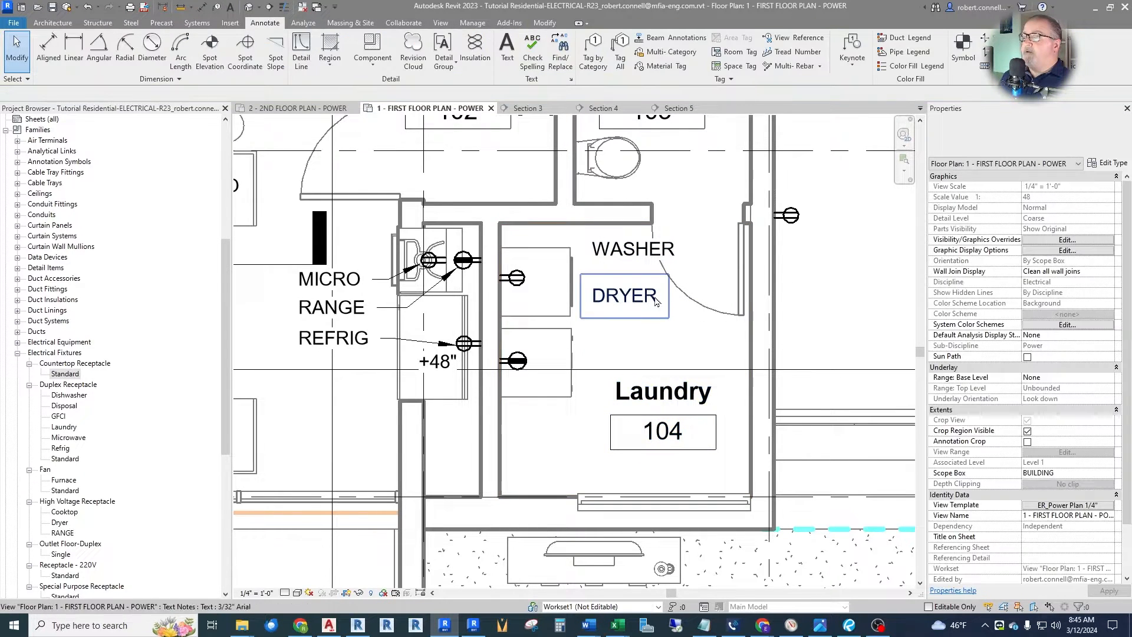
{"action": "left_click_drag", "start_coordinate": [649, 298], "coordinate": [649, 321]}
{"action": "key", "text": "Escape"}
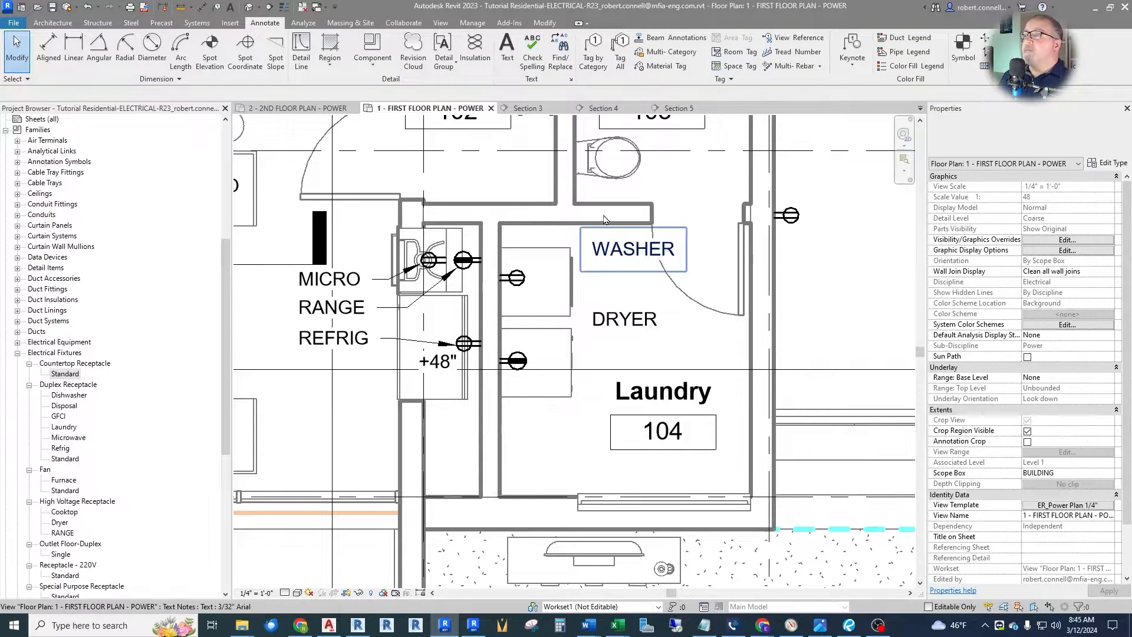
Add a leader to the WASHER note and point its arrow at the washer receptacle.
{"action": "left_click", "coordinate": [607, 248]}
{"action": "left_click", "coordinate": [508, 42]}
{"action": "mouse_move", "coordinate": [442, 251]}
{"action": "left_mouse_down"}
{"action": "mouse_move", "coordinate": [524, 275]}
{"action": "mouse_move", "coordinate": [570, 250]}
{"action": "left_mouse_up"}
{"action": "key", "text": "Escape"}
Add a leader to the DRYER note and point its arrow at the dryer receptacle.
{"action": "left_click", "coordinate": [670, 319]}
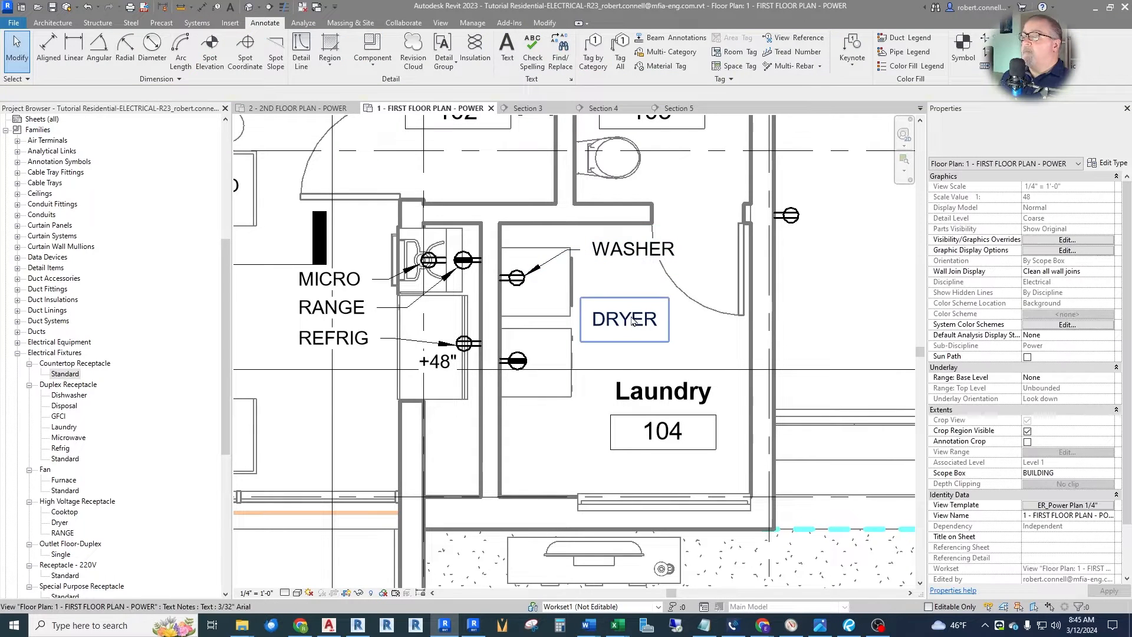
{"action": "left_click", "coordinate": [507, 42]}
{"action": "mouse_move", "coordinate": [447, 326]}
{"action": "left_mouse_down"}
{"action": "mouse_move", "coordinate": [527, 358]}
{"action": "mouse_move", "coordinate": [563, 331]}
{"action": "left_mouse_up"}
{"action": "key", "text": "Escape"}
Create a similar receptacle from the one at grid A and place it on the Laundry's lower wall beside the window, flipped into the room.
{"action": "scroll", "coordinate": [526, 336], "scroll_direction": "down", "scroll_amount": 3}
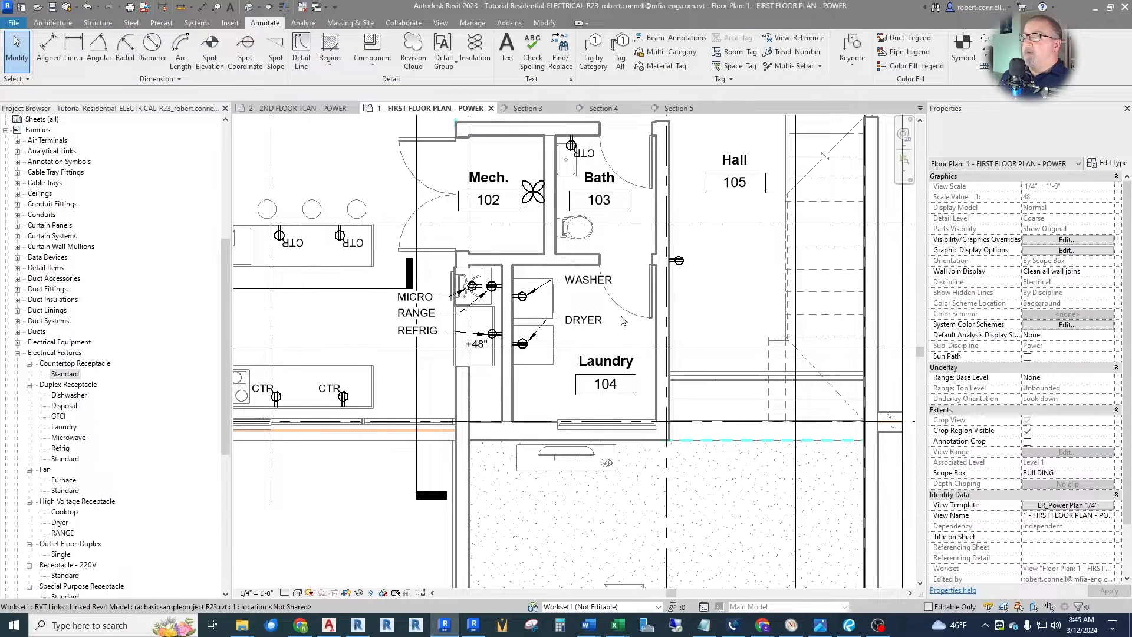
{"action": "scroll", "coordinate": [619, 347], "scroll_direction": "up", "scroll_amount": 2}
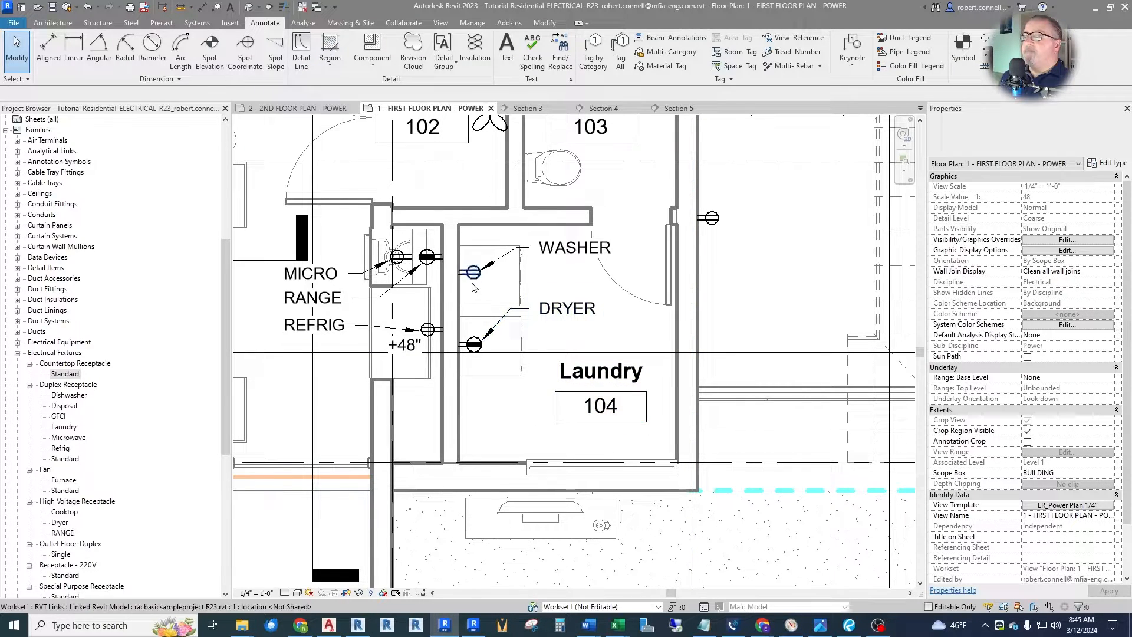
{"action": "scroll", "coordinate": [569, 313], "scroll_direction": "down", "scroll_amount": 3}
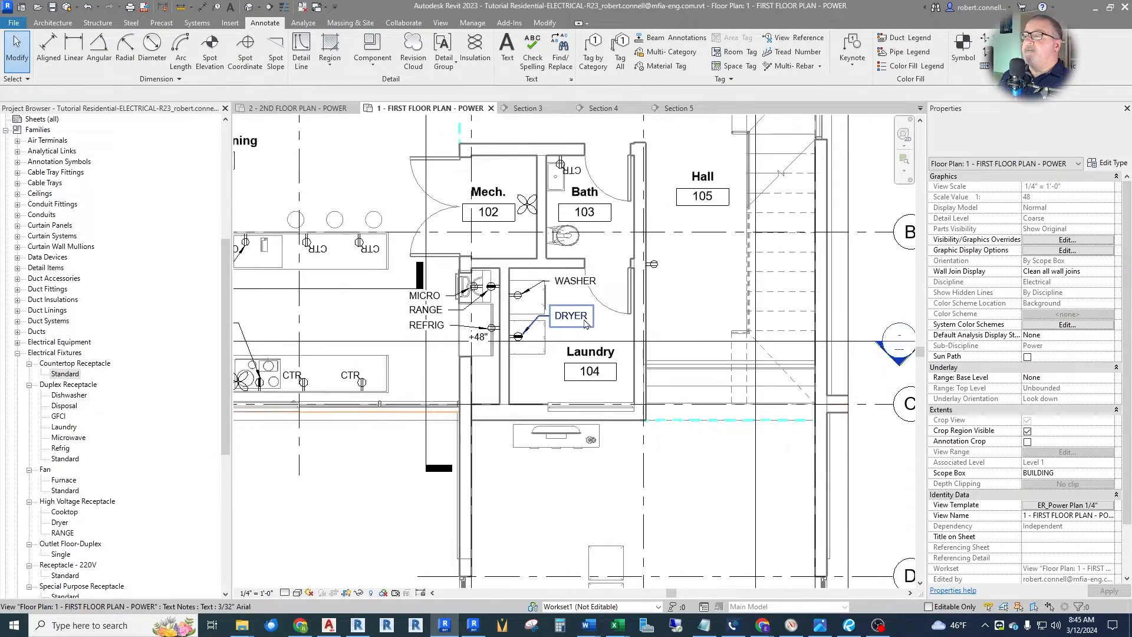
{"action": "right_click", "coordinate": [568, 125]}
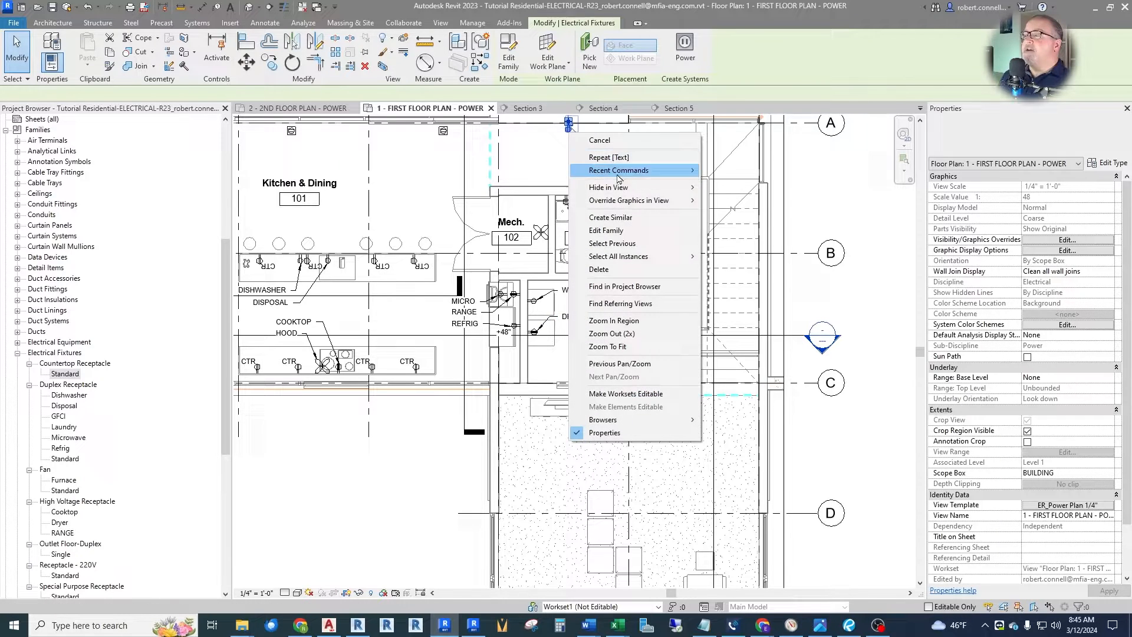
{"action": "left_click", "coordinate": [613, 218]}
{"action": "scroll", "coordinate": [581, 364], "scroll_direction": "up", "scroll_amount": 5}
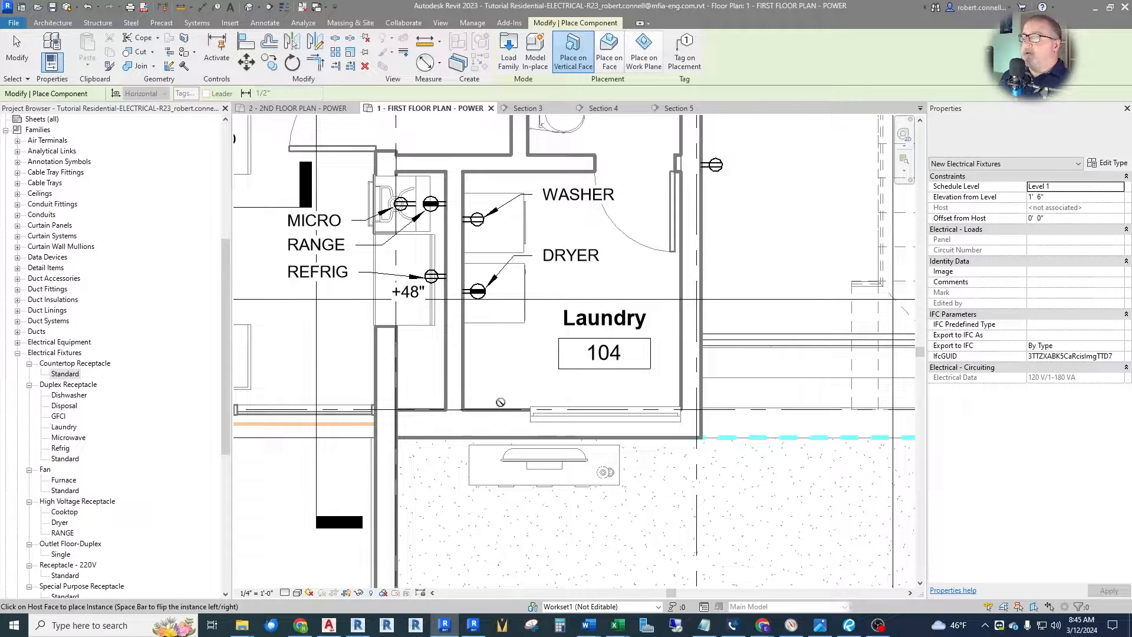
{"action": "scroll", "coordinate": [500, 407], "scroll_direction": "up", "scroll_amount": 3}
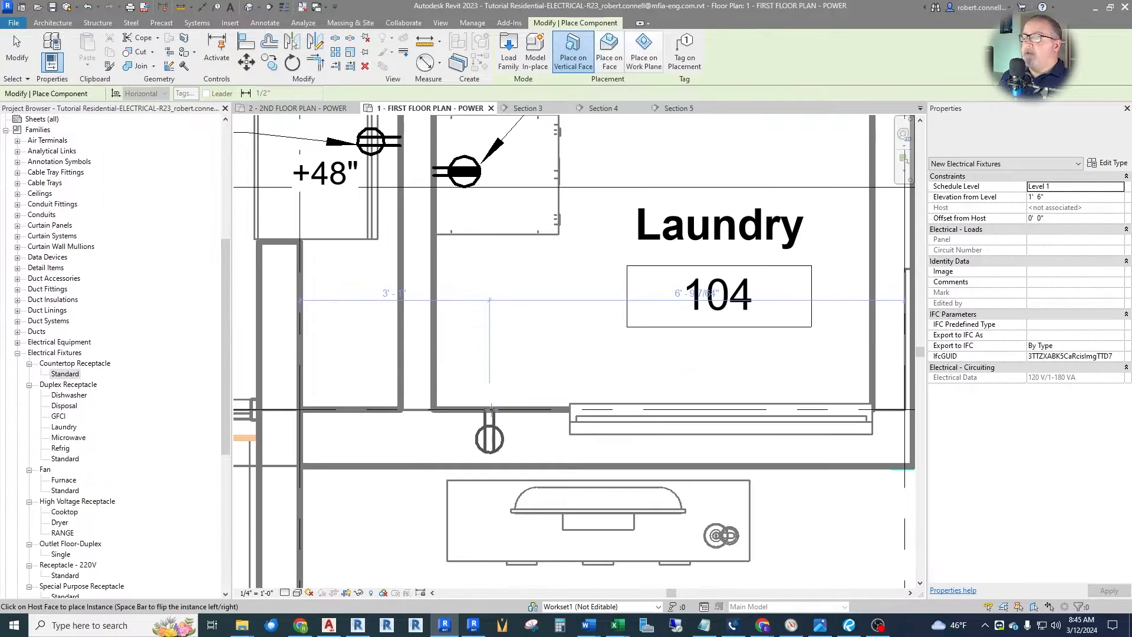
{"action": "scroll", "coordinate": [428, 410], "scroll_direction": "up", "scroll_amount": 2}
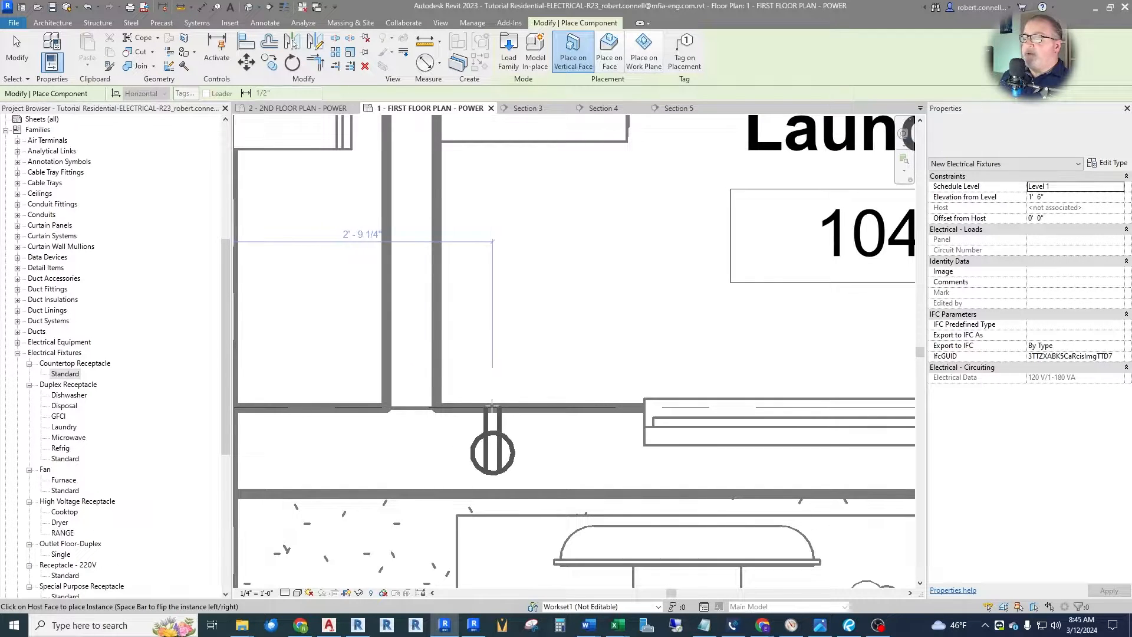
{"action": "scroll", "coordinate": [478, 413], "scroll_direction": "up", "scroll_amount": 2}
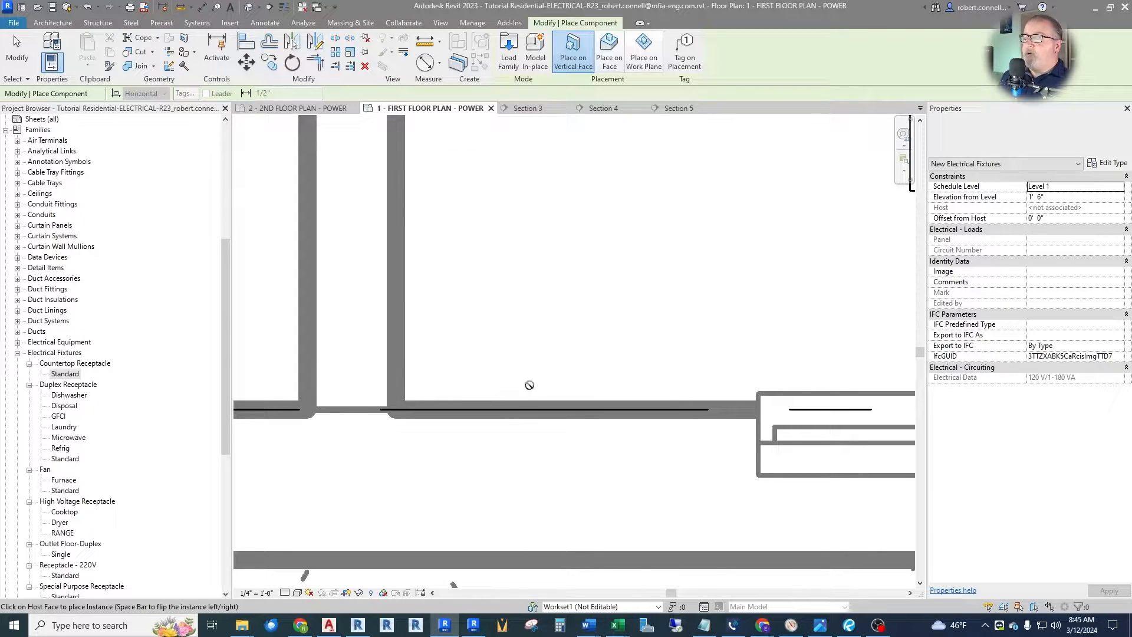
{"action": "scroll", "coordinate": [564, 355], "scroll_direction": "down", "scroll_amount": 1}
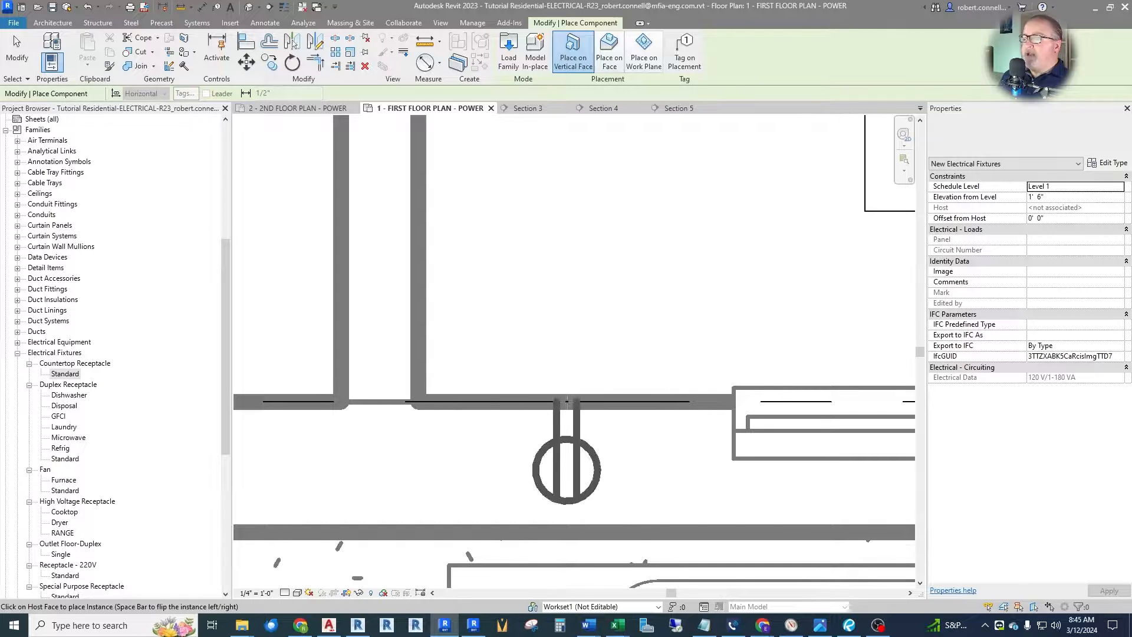
{"action": "scroll", "coordinate": [560, 399], "scroll_direction": "down", "scroll_amount": 1}
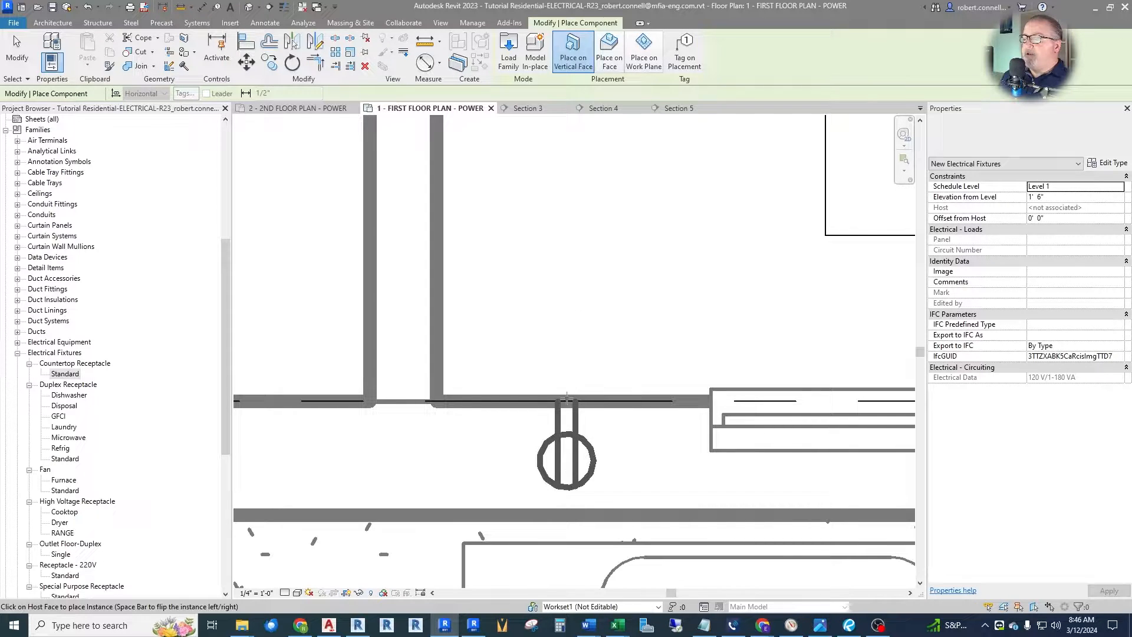
{"action": "key", "text": "space"}
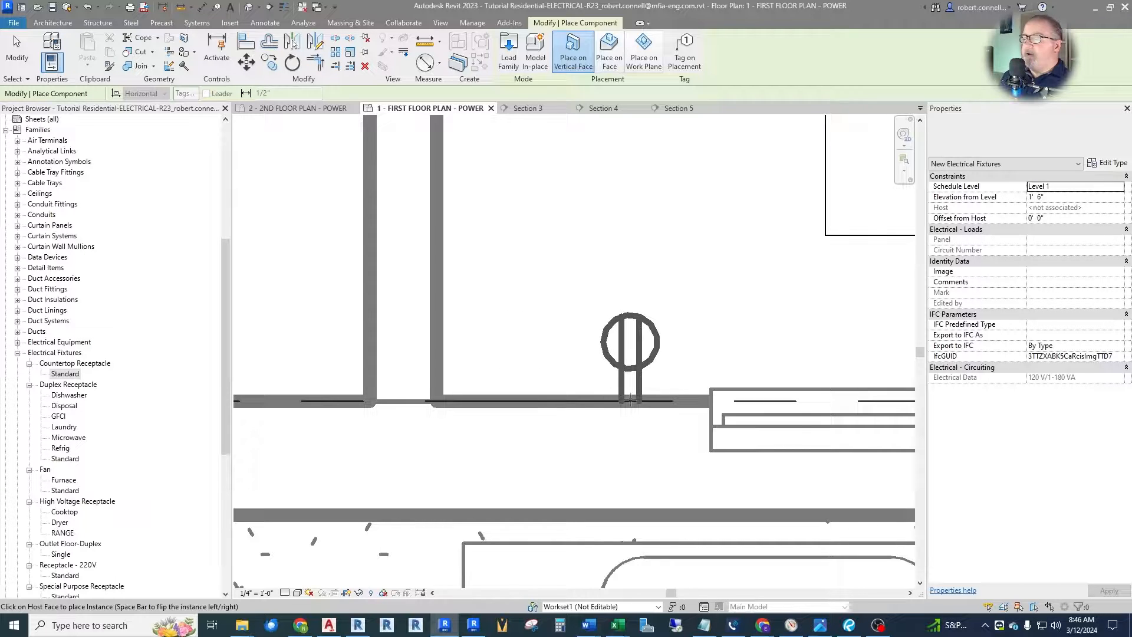
{"action": "left_click", "coordinate": [629, 402]}
{"action": "scroll", "coordinate": [589, 383], "scroll_direction": "down", "scroll_amount": 4}
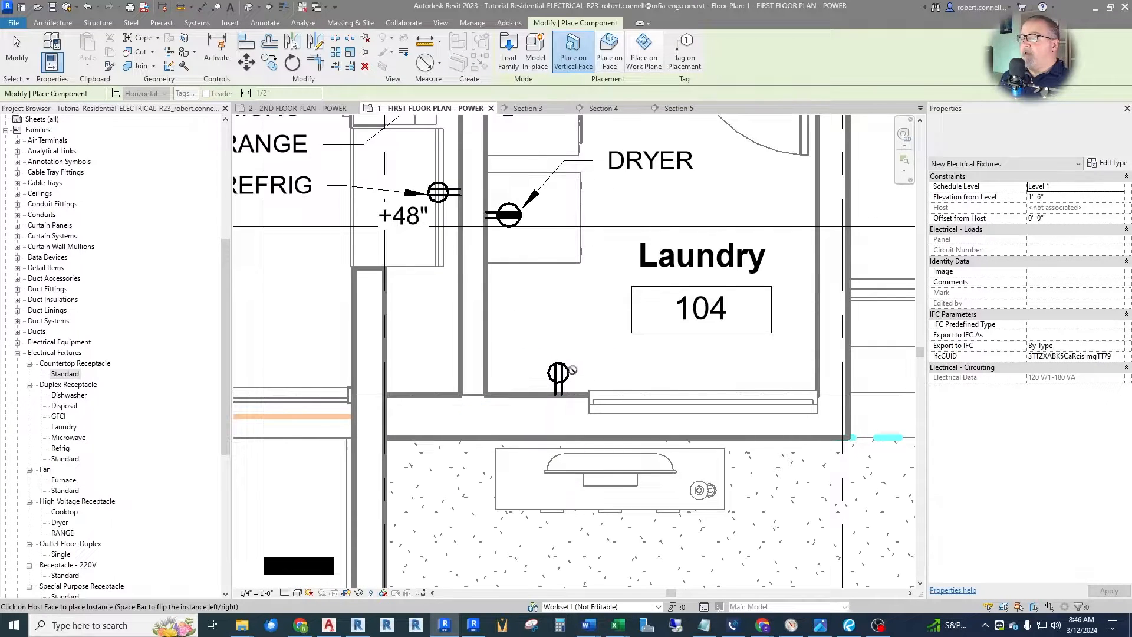
{"action": "key", "text": "Escape"}
{"action": "left_click_drag", "start_coordinate": [562, 371], "coordinate": [665, 376]}
{"action": "key", "text": "Escape"}
Examine the Living room layout and the wall shared with the Laundry for further receptacle locations.
{"action": "scroll", "coordinate": [655, 374], "scroll_direction": "down", "scroll_amount": 4}
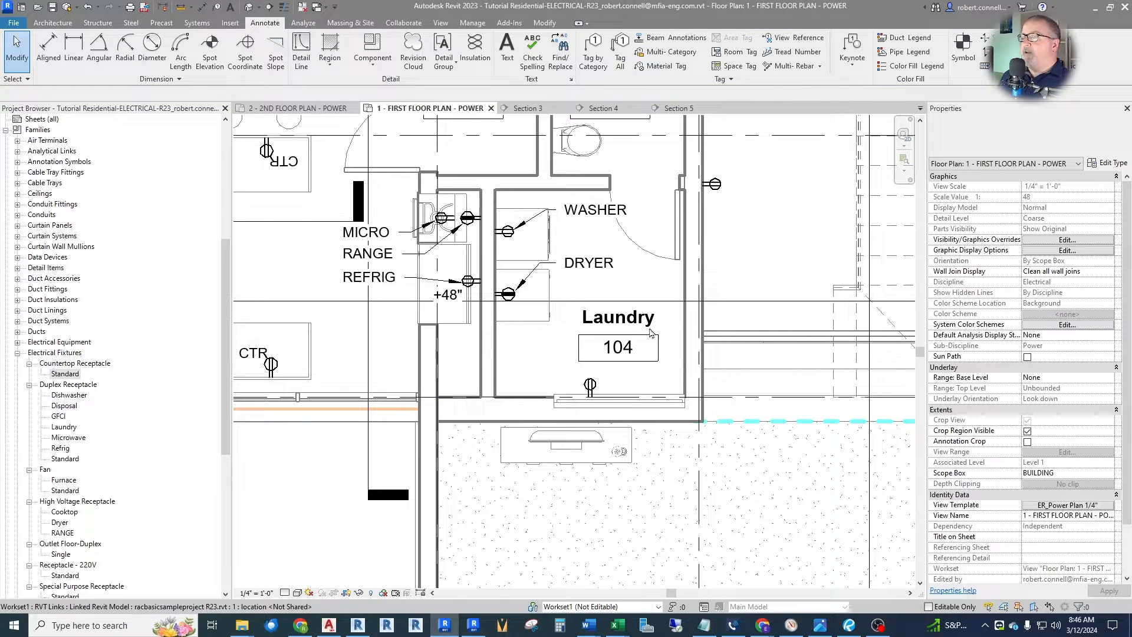
{"action": "scroll", "coordinate": [619, 354], "scroll_direction": "down", "scroll_amount": 2}
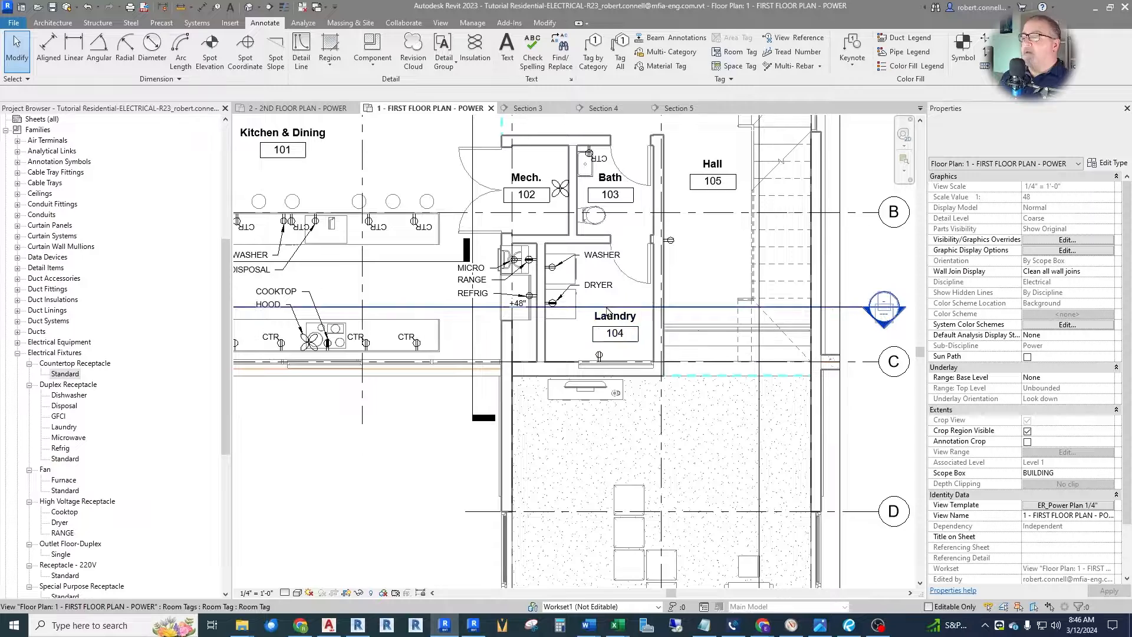
{"action": "scroll", "coordinate": [605, 316], "scroll_direction": "down", "scroll_amount": 3}
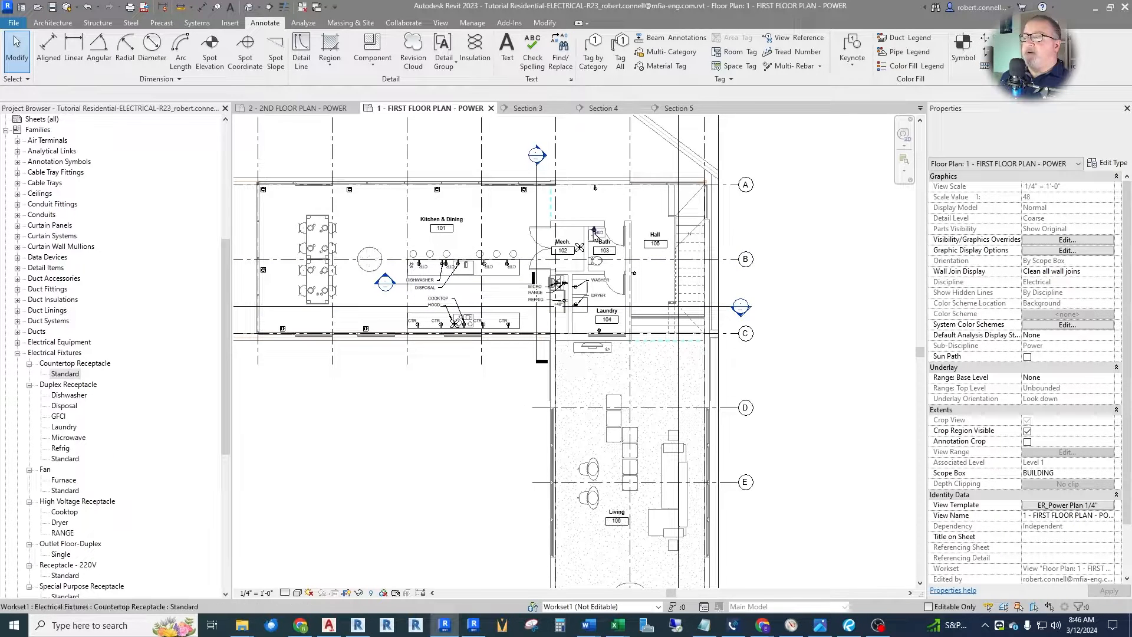
{"action": "scroll", "coordinate": [578, 231], "scroll_direction": "down", "scroll_amount": 3}
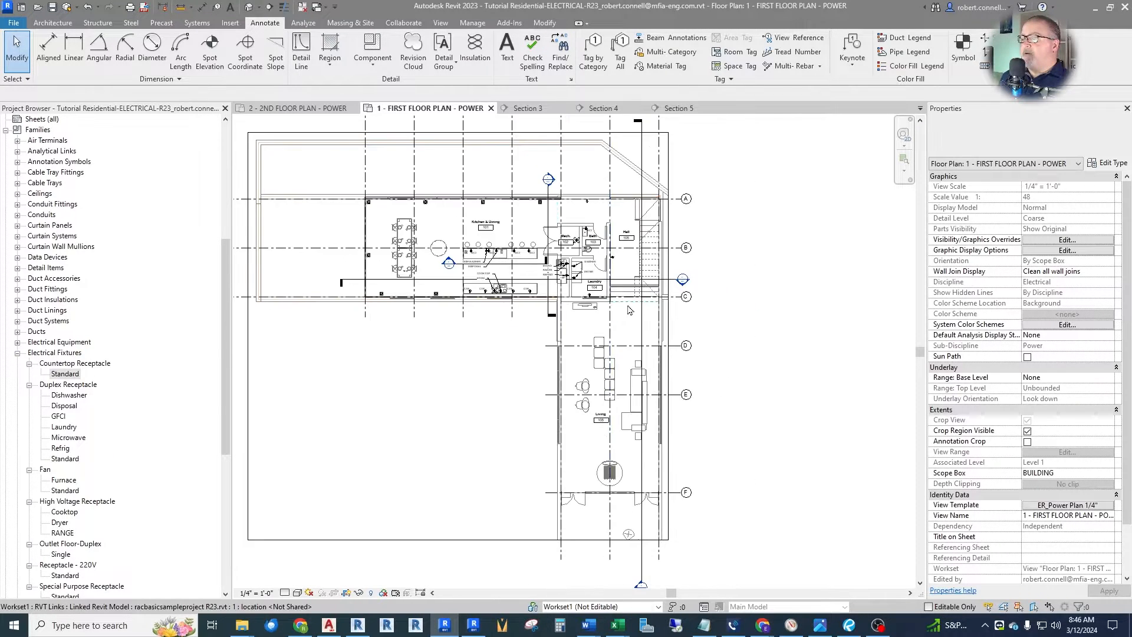
{"action": "scroll", "coordinate": [597, 413], "scroll_direction": "up", "scroll_amount": 5}
{"action": "scroll", "coordinate": [597, 423], "scroll_direction": "down", "scroll_amount": 2}
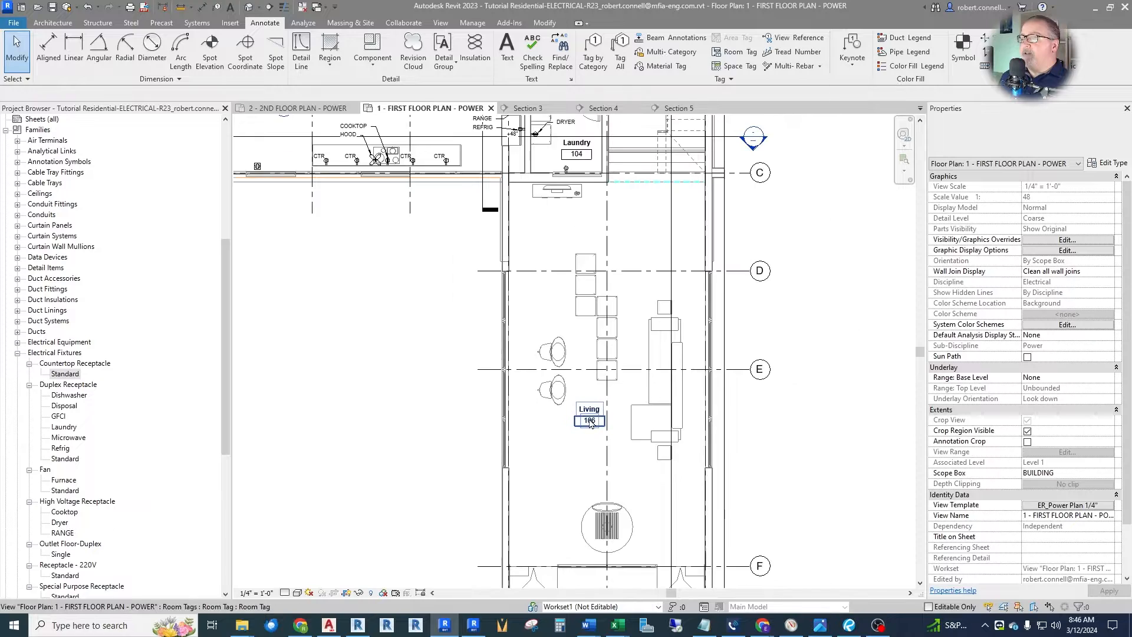
{"action": "scroll", "coordinate": [592, 193], "scroll_direction": "up", "scroll_amount": 3}
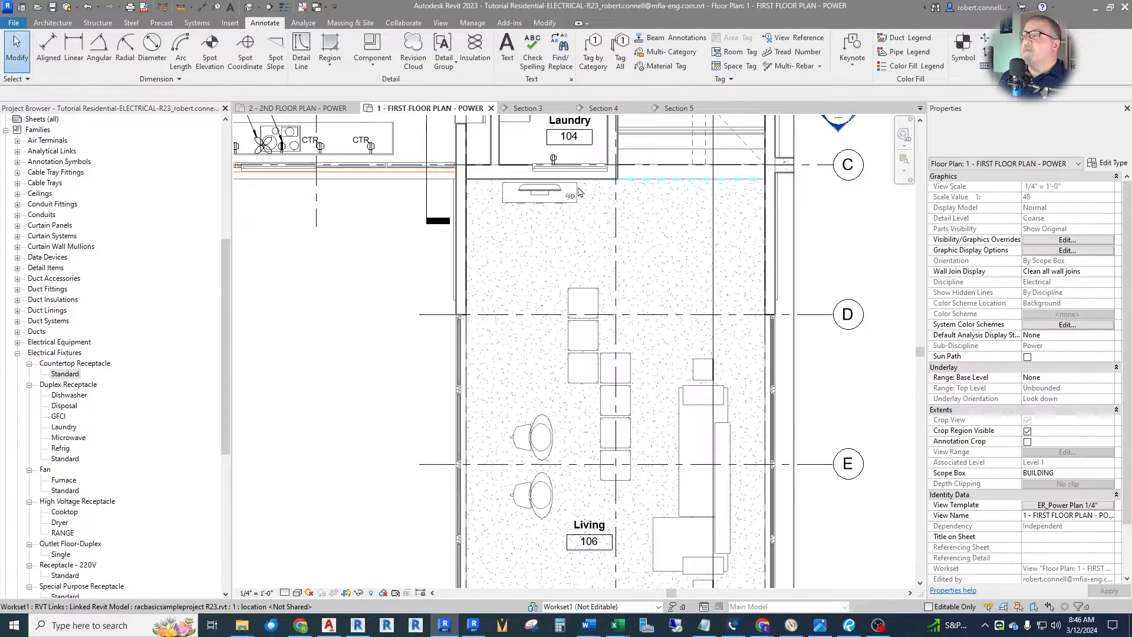
{"action": "scroll", "coordinate": [592, 291], "scroll_direction": "down", "scroll_amount": 3}
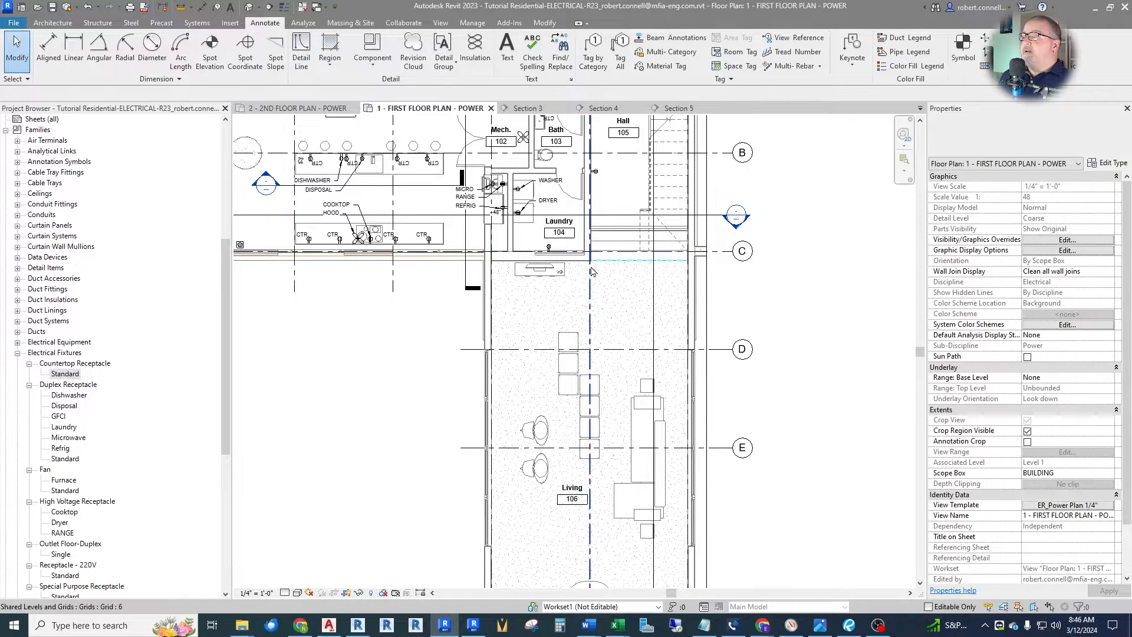
{"action": "scroll", "coordinate": [584, 268], "scroll_direction": "up", "scroll_amount": 3}
{"action": "scroll", "coordinate": [677, 165], "scroll_direction": "down", "scroll_amount": 1}
{"action": "scroll", "coordinate": [678, 171], "scroll_direction": "up", "scroll_amount": 1}
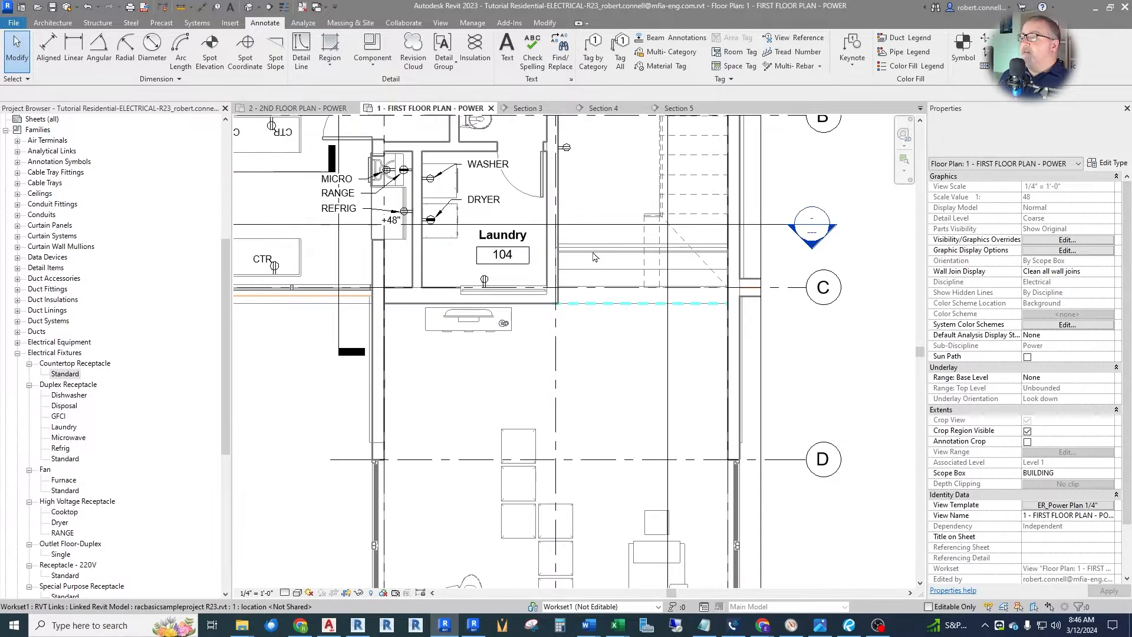
{"action": "scroll", "coordinate": [592, 247], "scroll_direction": "up", "scroll_amount": 2}
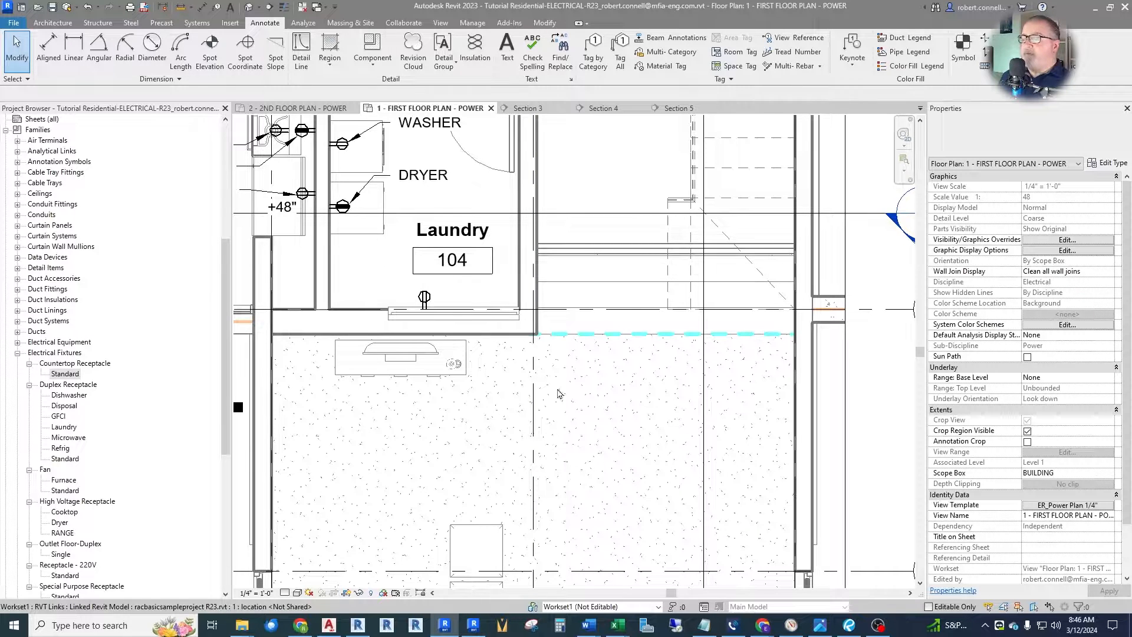
{"action": "scroll", "coordinate": [558, 393], "scroll_direction": "down", "scroll_amount": 1}
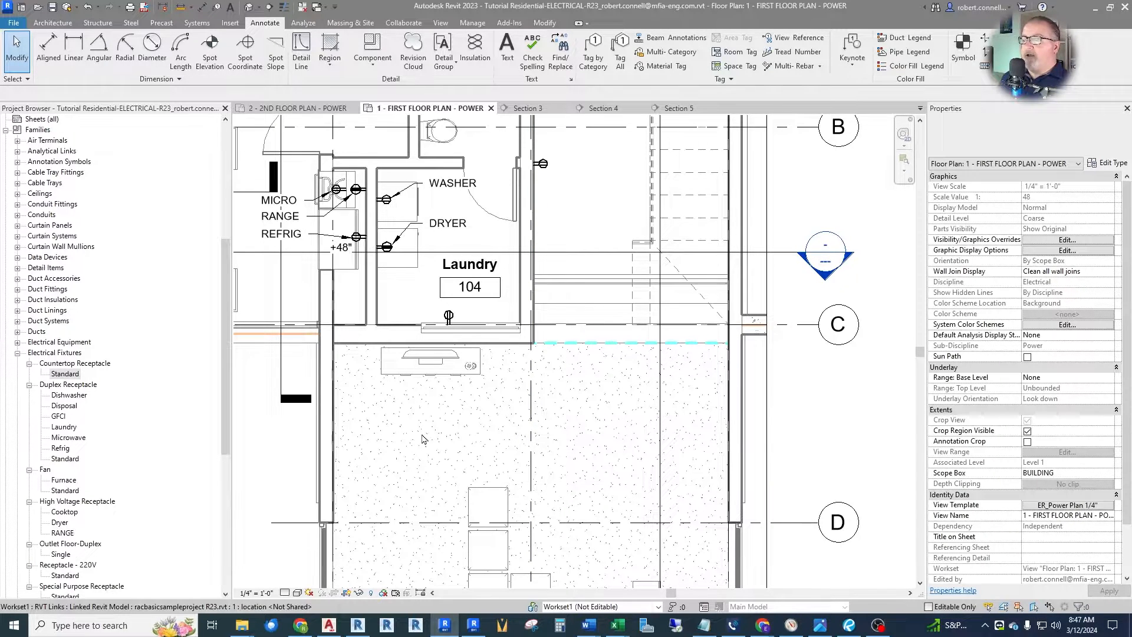
{"action": "scroll", "coordinate": [471, 425], "scroll_direction": "up", "scroll_amount": 2}
{"action": "scroll", "coordinate": [460, 377], "scroll_direction": "down", "scroll_amount": 2}
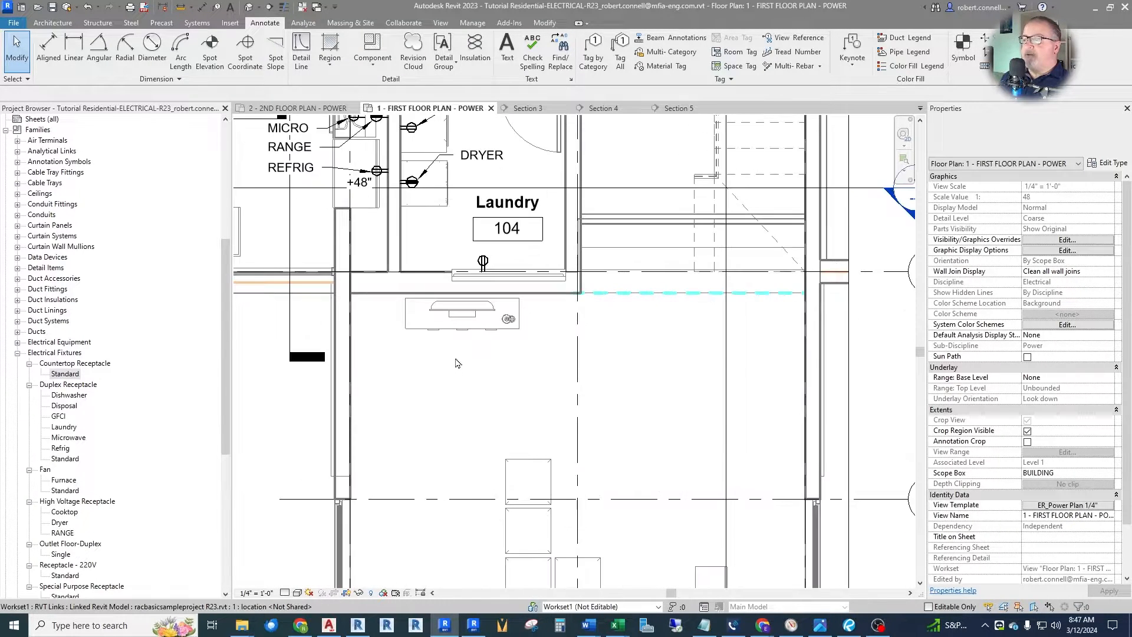
{"action": "scroll", "coordinate": [457, 361], "scroll_direction": "up", "scroll_amount": 2}
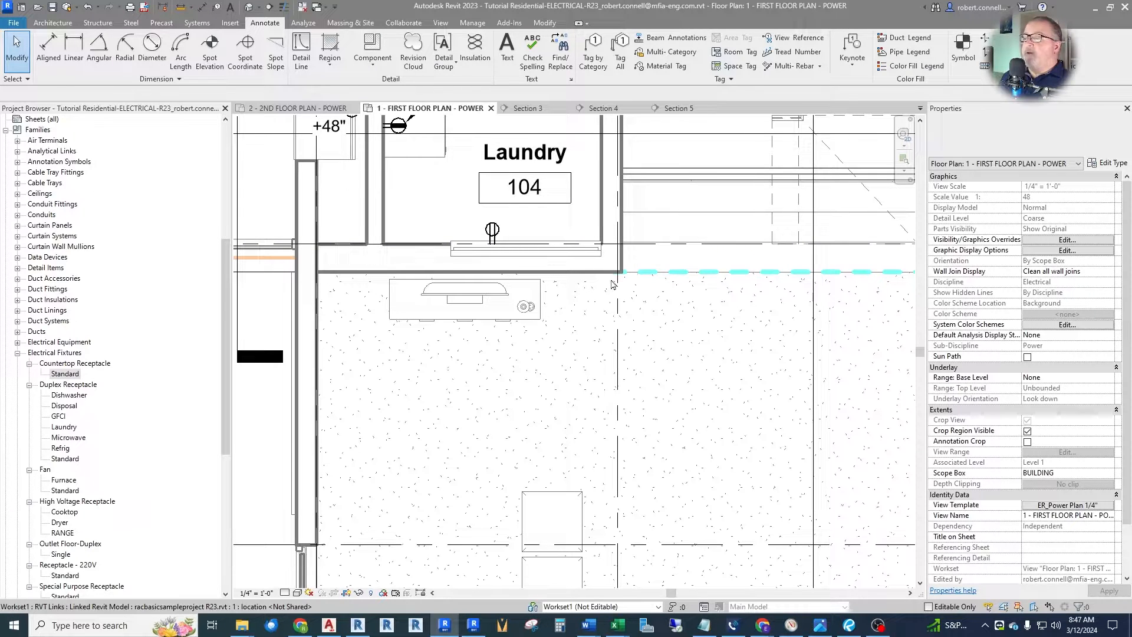
{"action": "scroll", "coordinate": [616, 283], "scroll_direction": "down", "scroll_amount": 2}
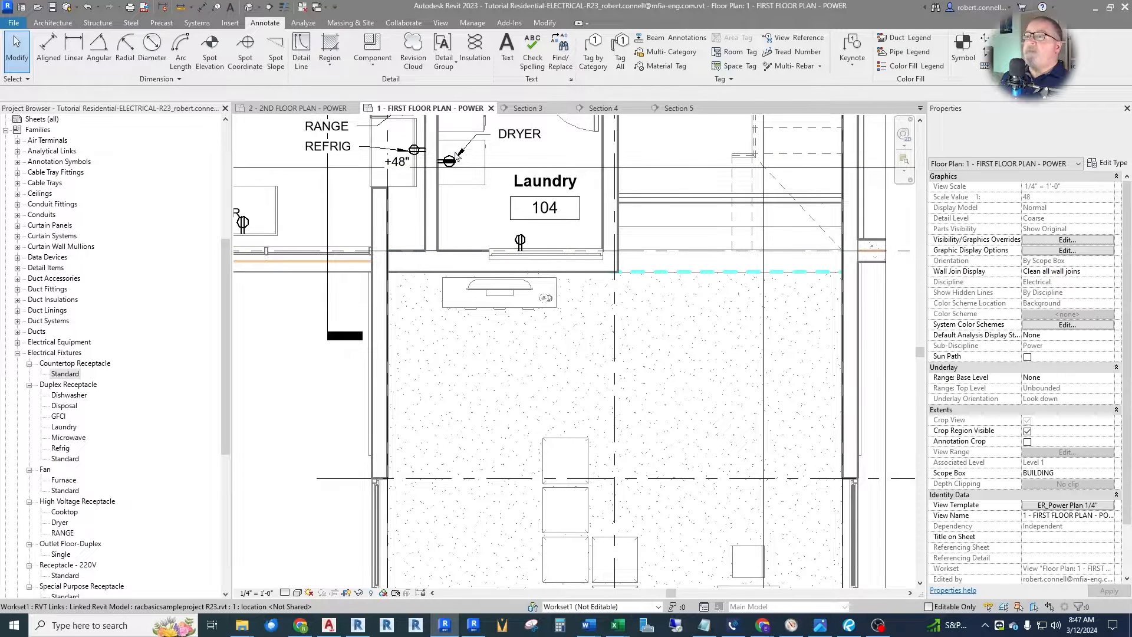
Create a similar receptacle from the new Laundry one and place it on the Living room wall behind the TV.
{"action": "left_click", "coordinate": [520, 241]}
{"action": "right_click", "coordinate": [521, 240]}
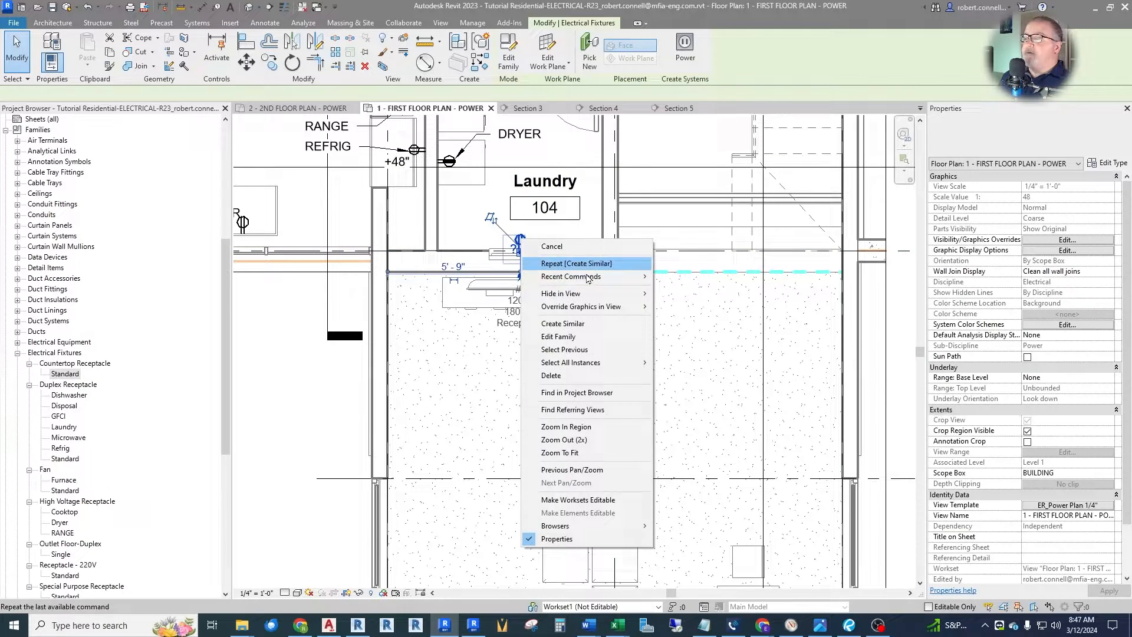
{"action": "left_click", "coordinate": [562, 324]}
{"action": "scroll", "coordinate": [499, 275], "scroll_direction": "up", "scroll_amount": 2}
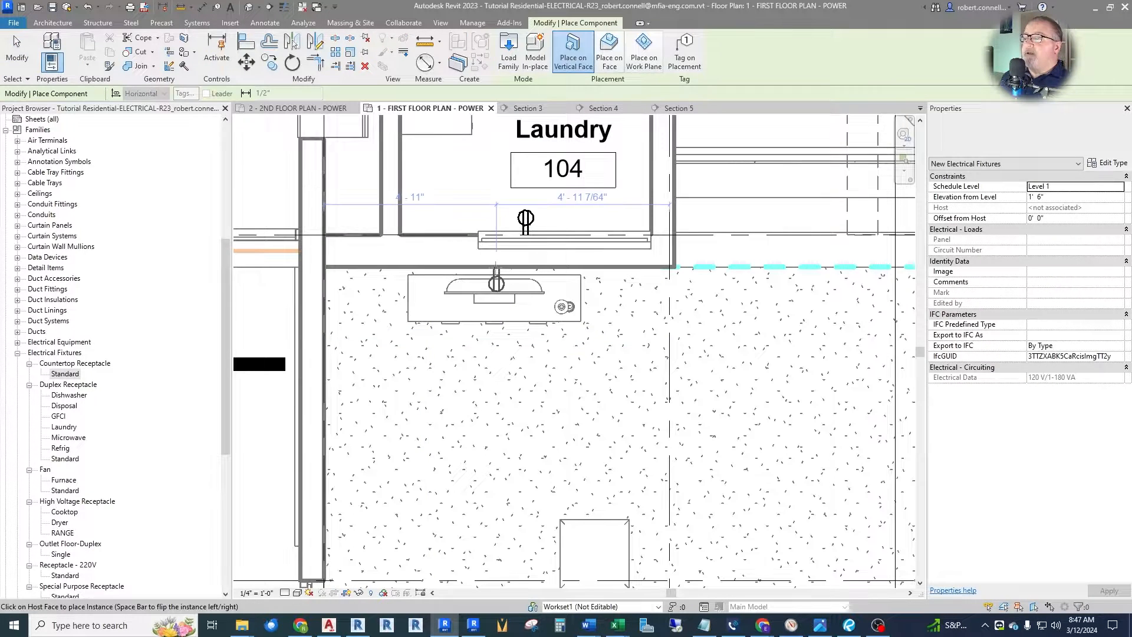
{"action": "scroll", "coordinate": [493, 268], "scroll_direction": "up", "scroll_amount": 1}
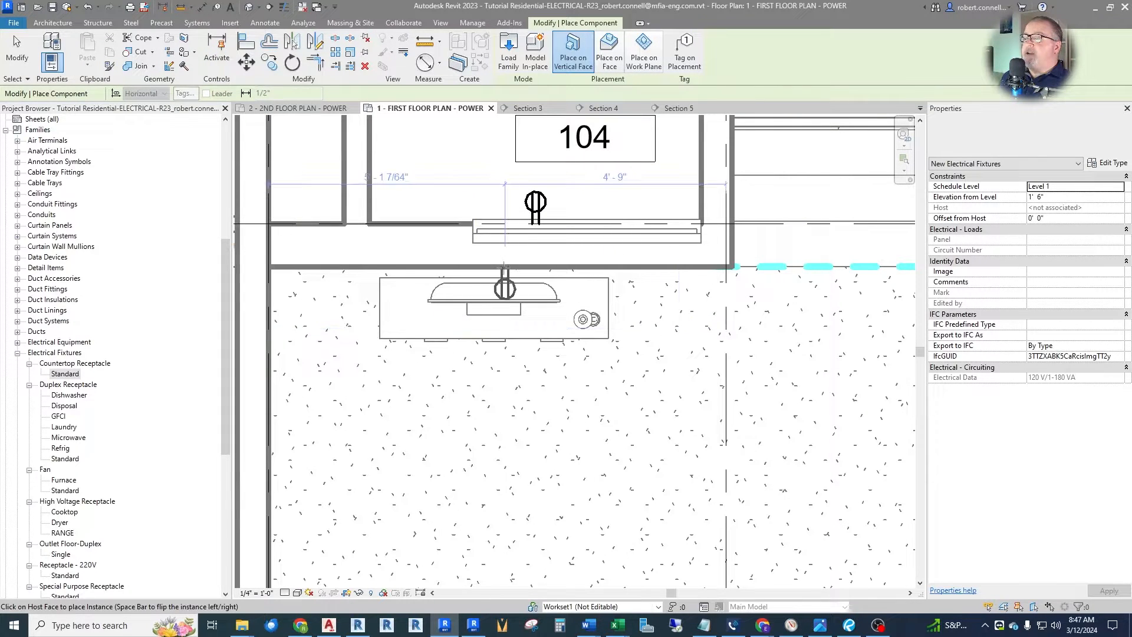
{"action": "left_click", "coordinate": [504, 268]}
{"action": "key", "text": "Escape"}
{"action": "key", "text": "Escape"}
{"action": "scroll", "coordinate": [436, 293], "scroll_direction": "down", "scroll_amount": 1}
{"action": "left_click", "coordinate": [265, 23]}
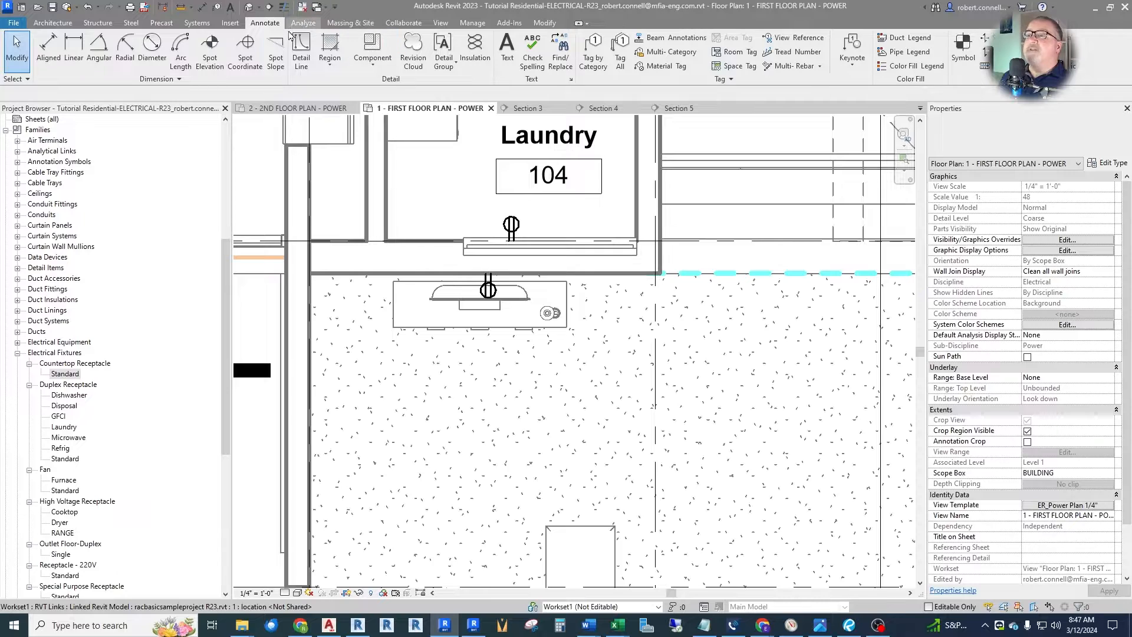
{"action": "left_click", "coordinate": [306, 51]}
{"action": "left_click", "coordinate": [485, 302]}
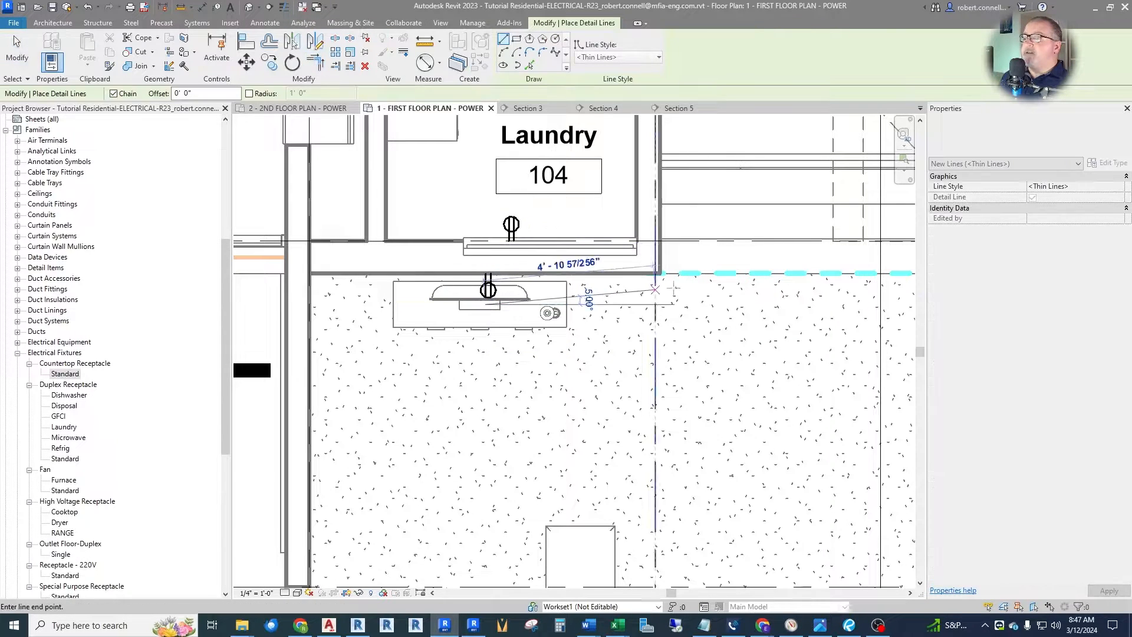
{"action": "key", "text": "Escape"}
{"action": "key", "text": "Escape"}
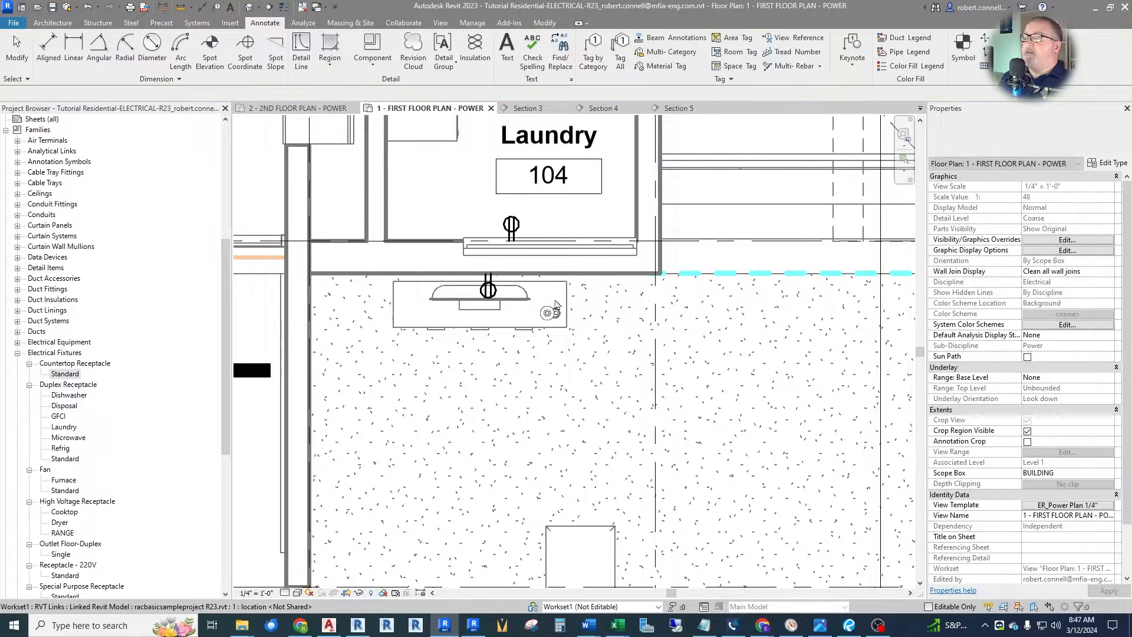
Check the properties and the Schedule Level choices of the receptacle behind the TV.
{"action": "left_click", "coordinate": [510, 300]}
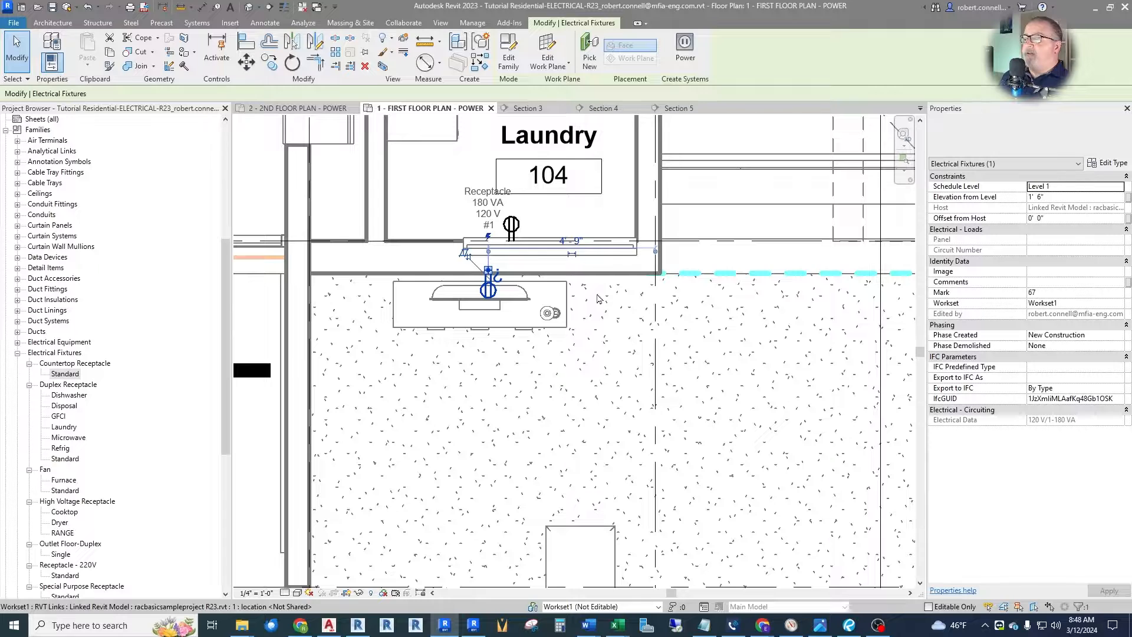
{"action": "left_click", "coordinate": [1117, 186]}
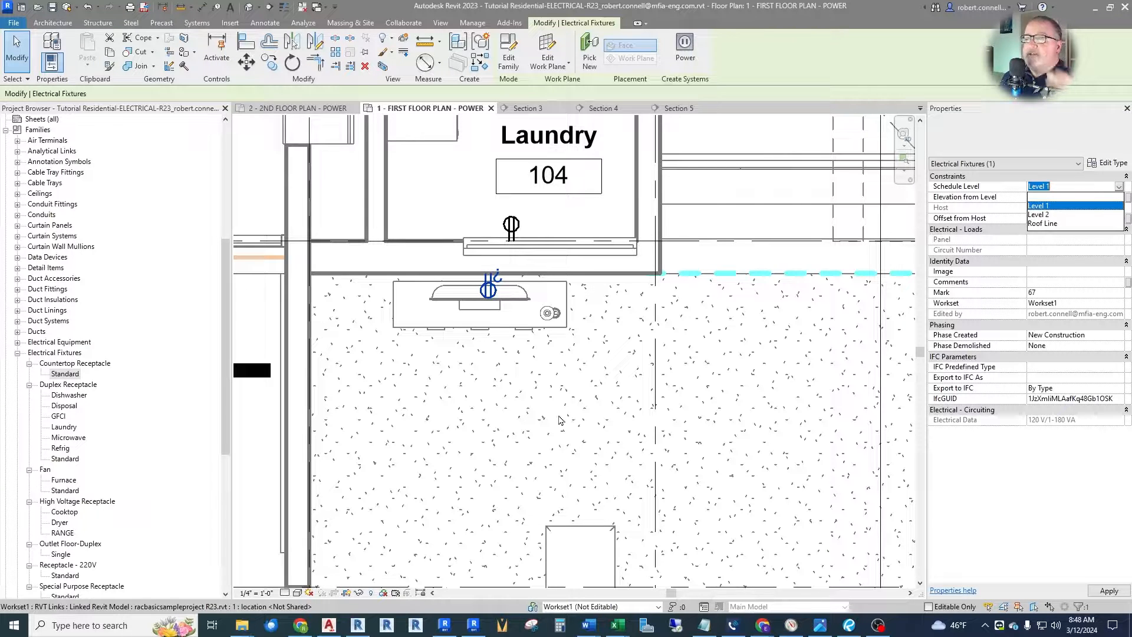
{"action": "left_click", "coordinate": [603, 341]}
Open the Section 4 view from the first floor plan and extend the Level 1 line clear of the linked model's level heads.
{"action": "scroll", "coordinate": [603, 341], "scroll_direction": "down", "scroll_amount": 5}
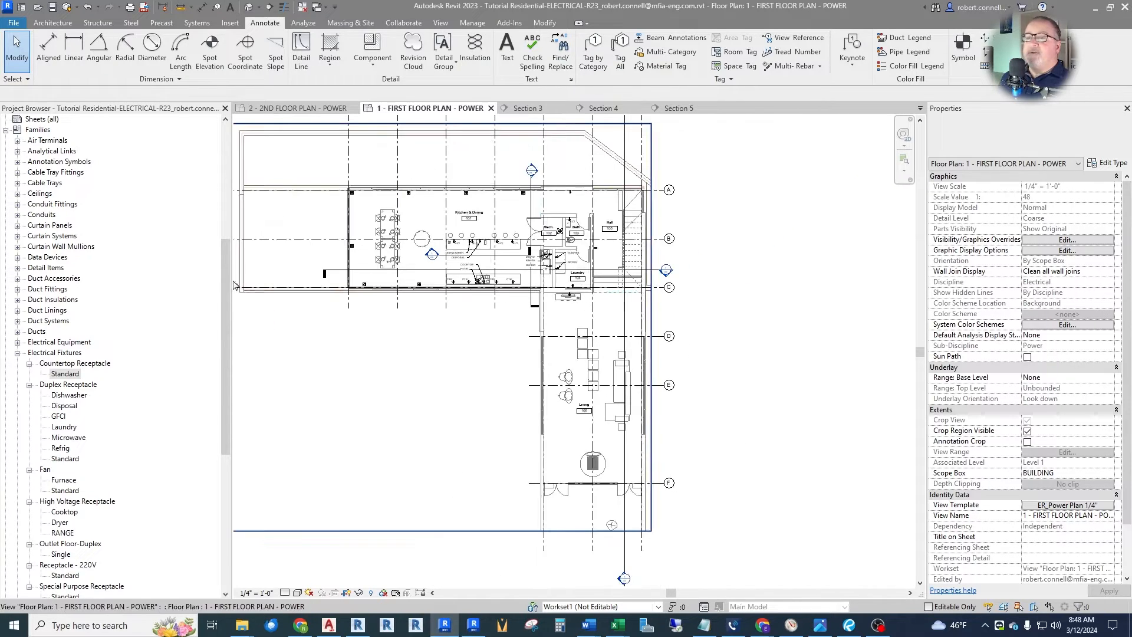
{"action": "left_click_drag", "start_coordinate": [225, 277], "coordinate": [236, 148]}
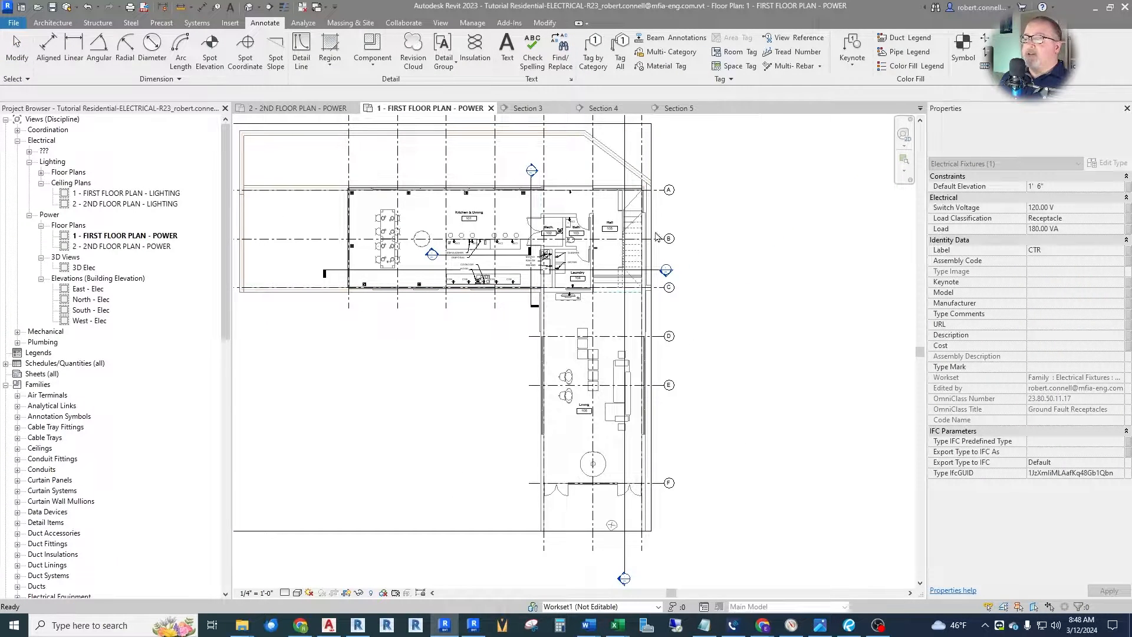
{"action": "double_click", "coordinate": [667, 274]}
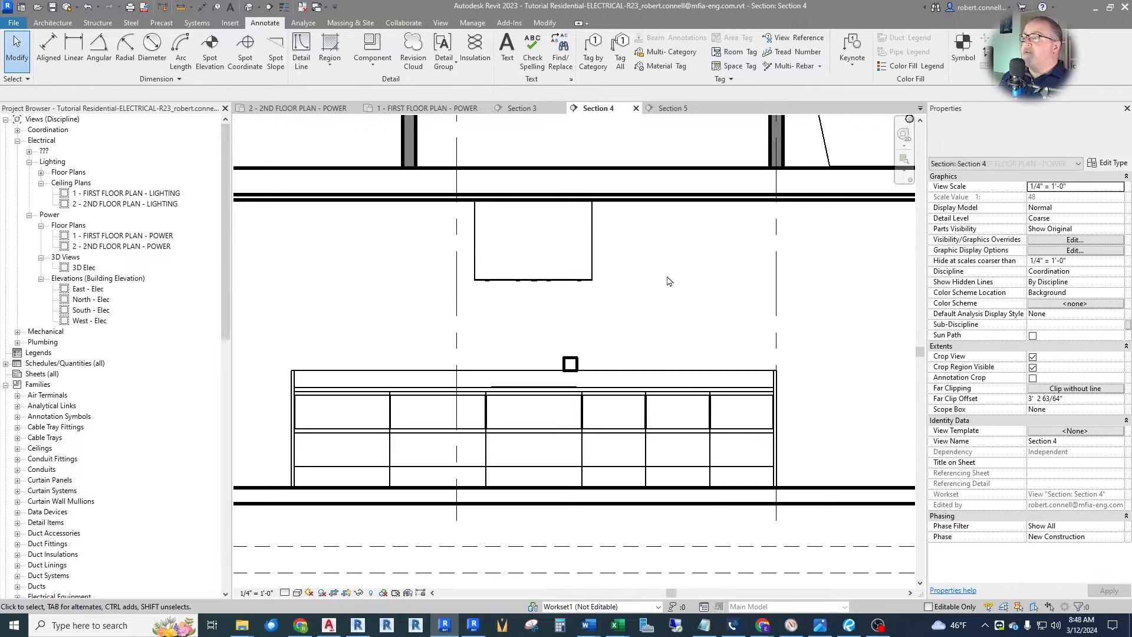
{"action": "scroll", "coordinate": [671, 341], "scroll_direction": "up", "scroll_amount": 5}
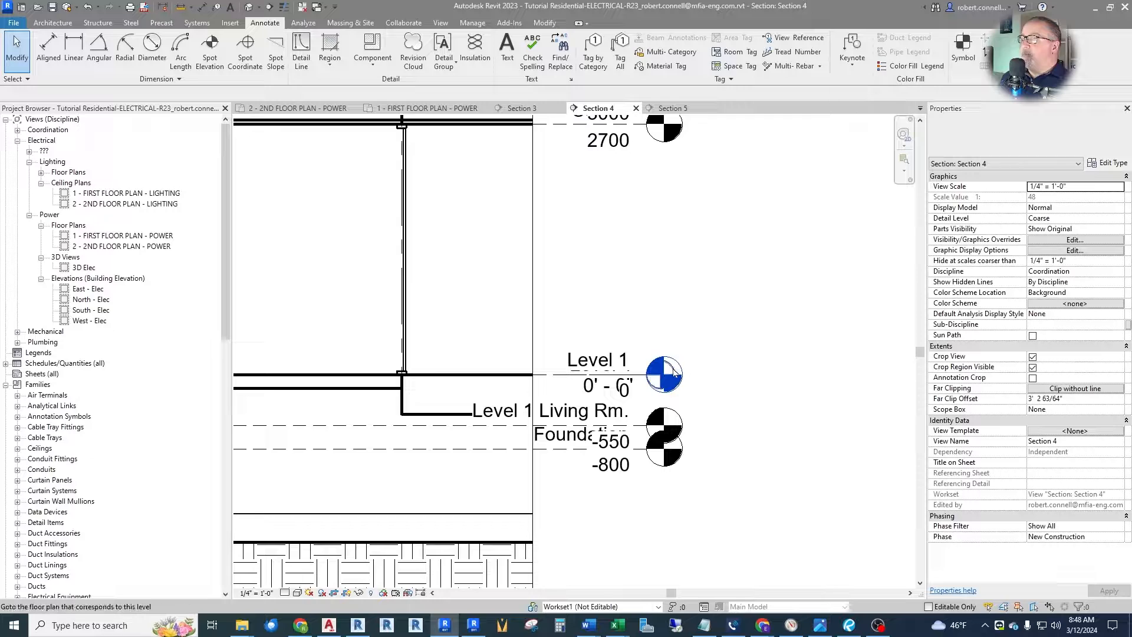
{"action": "left_click", "coordinate": [646, 380]}
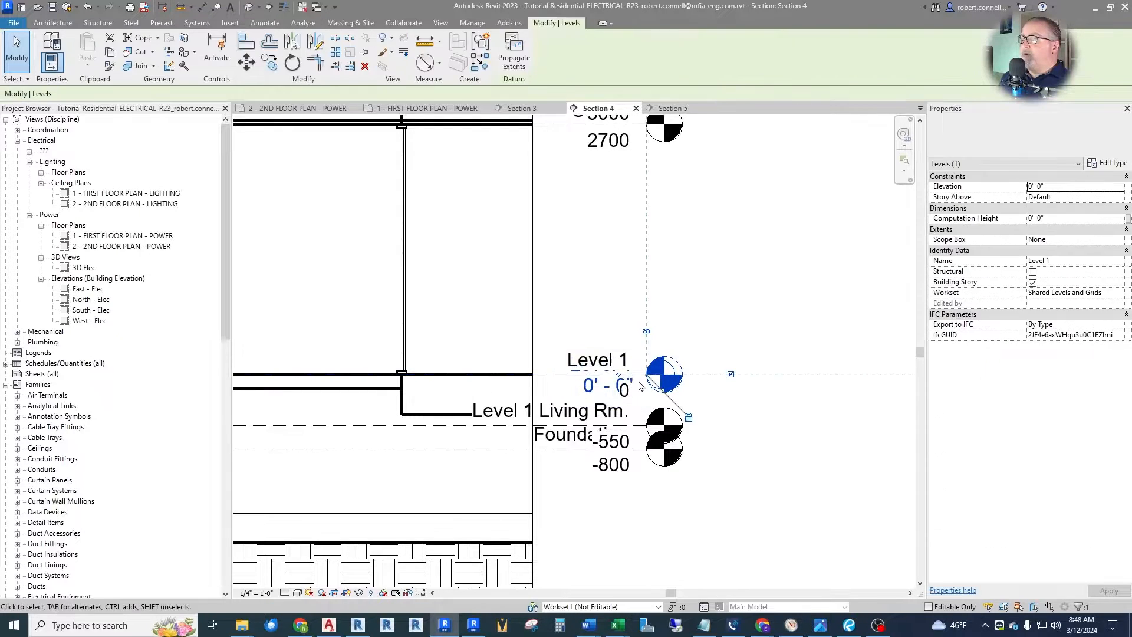
{"action": "left_click_drag", "start_coordinate": [647, 380], "coordinate": [813, 378]}
{"action": "scroll", "coordinate": [664, 426], "scroll_direction": "down", "scroll_amount": 3}
{"action": "left_click", "coordinate": [686, 481]}
{"action": "scroll", "coordinate": [685, 480], "scroll_direction": "up", "scroll_amount": 2}
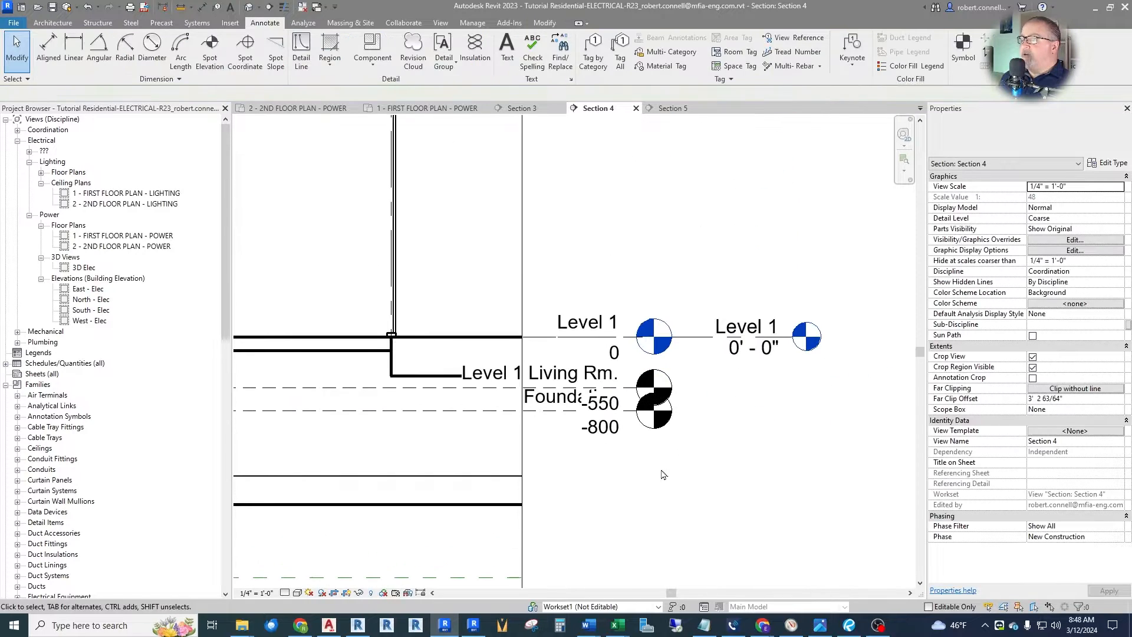
Set the Section 4 view scale to 1" = 1'-0" so the level labels separate.
{"action": "left_click", "coordinate": [250, 592]}
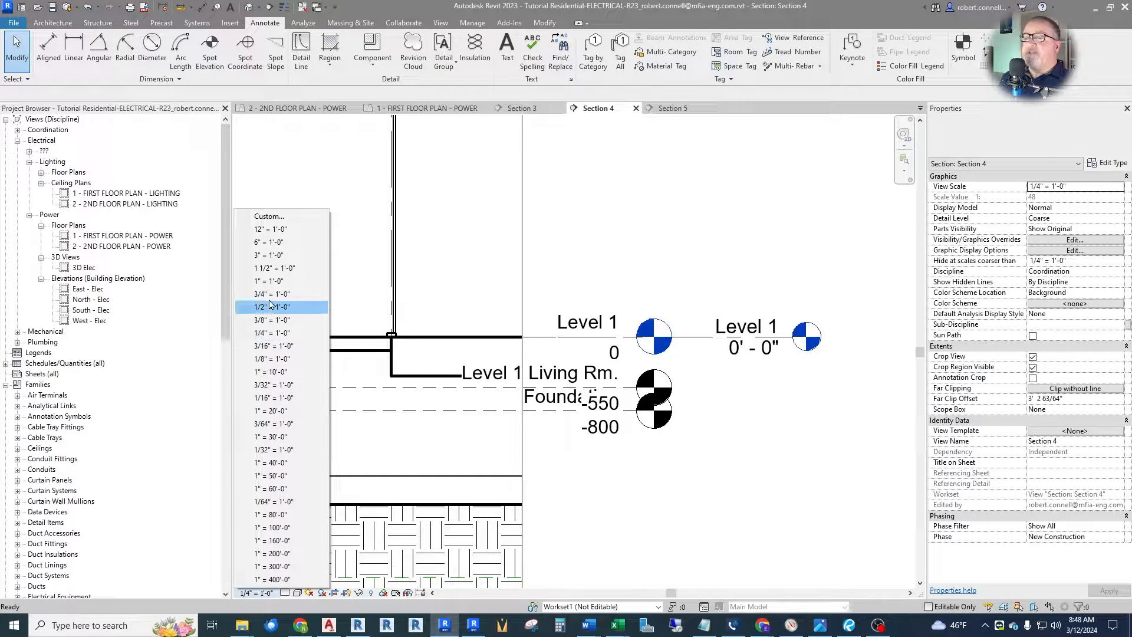
{"action": "left_click", "coordinate": [271, 281]}
{"action": "scroll", "coordinate": [503, 350], "scroll_direction": "up", "scroll_amount": 4}
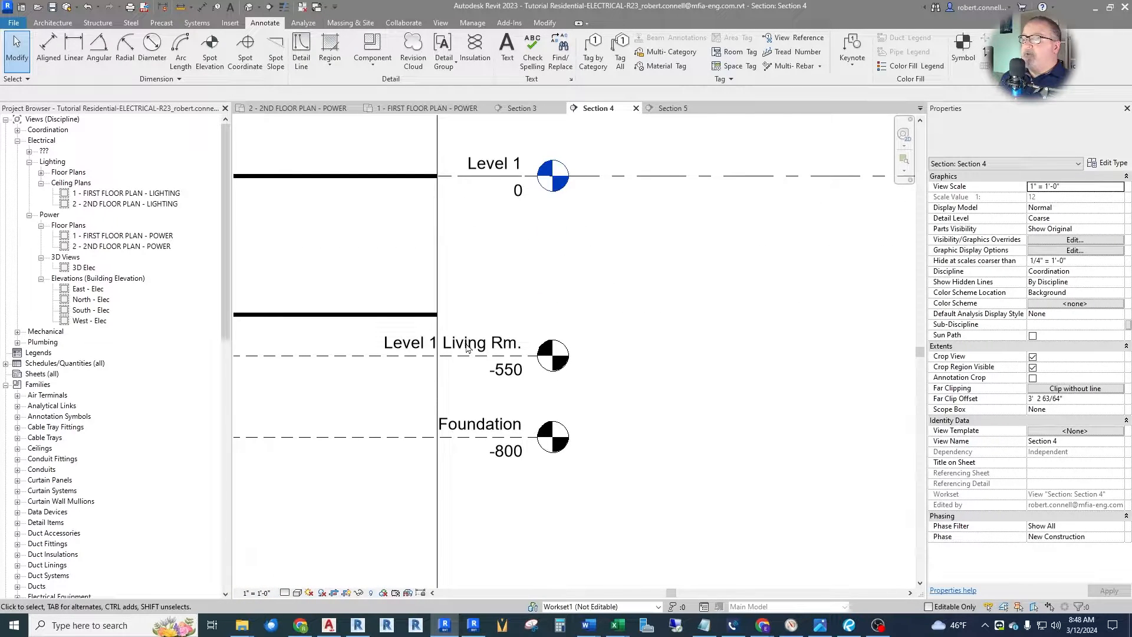
{"action": "scroll", "coordinate": [467, 348], "scroll_direction": "down", "scroll_amount": 2}
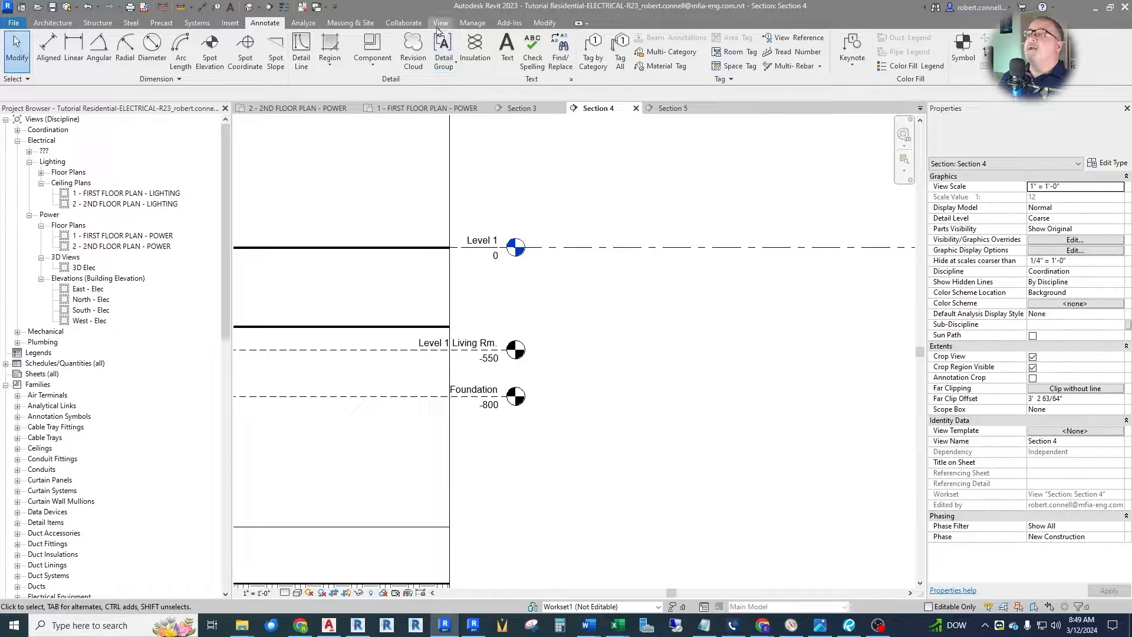
Copy/Monitor the Level 1 Living Rm. level from the linked architectural model and finish the Copy/Monitor session.
{"action": "left_click", "coordinate": [405, 25]}
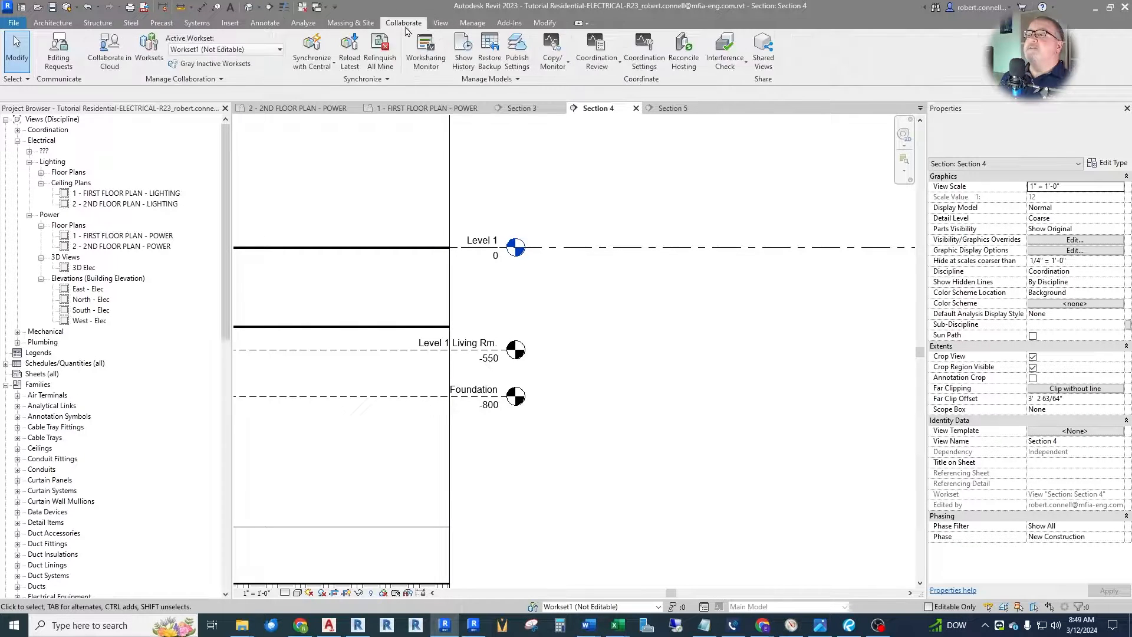
{"action": "left_click", "coordinate": [552, 54]}
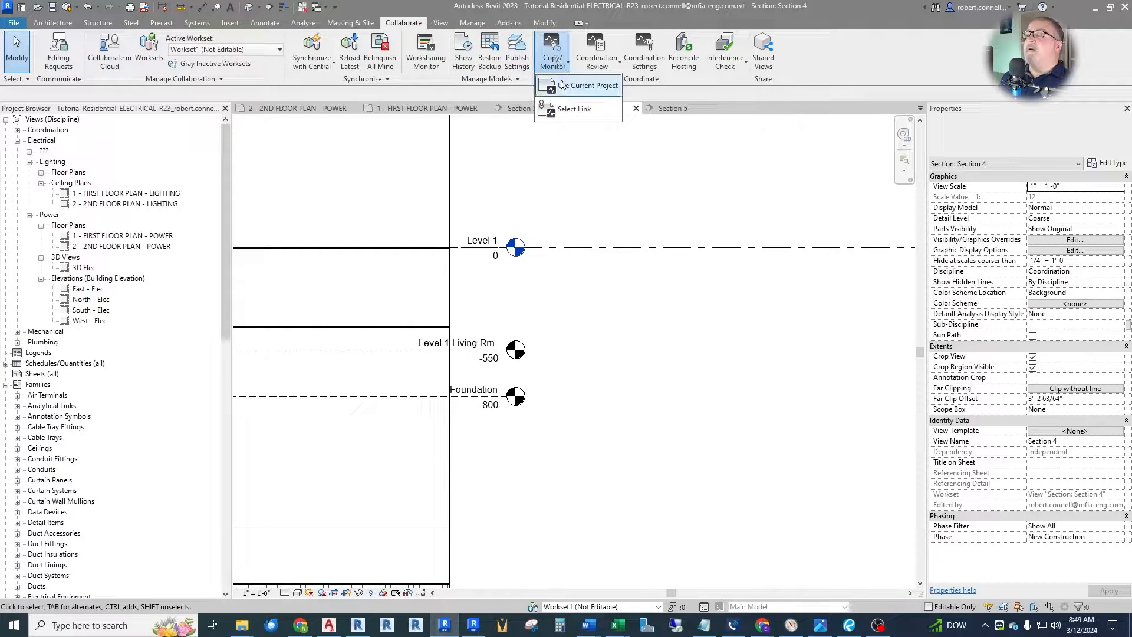
{"action": "left_click", "coordinate": [569, 109]}
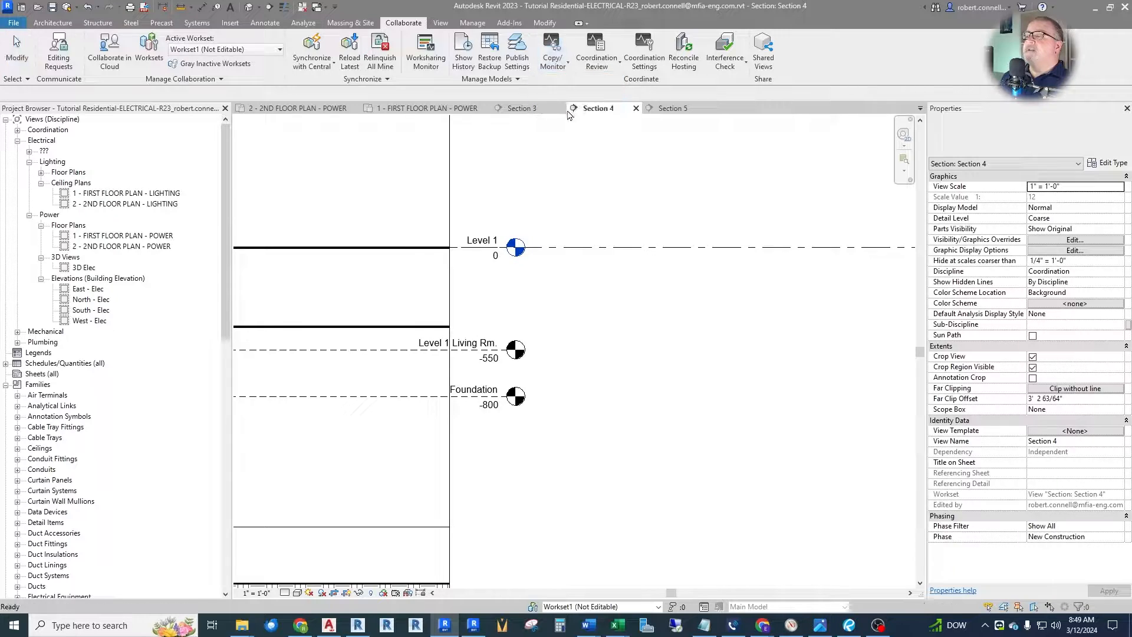
{"action": "left_click", "coordinate": [406, 268]}
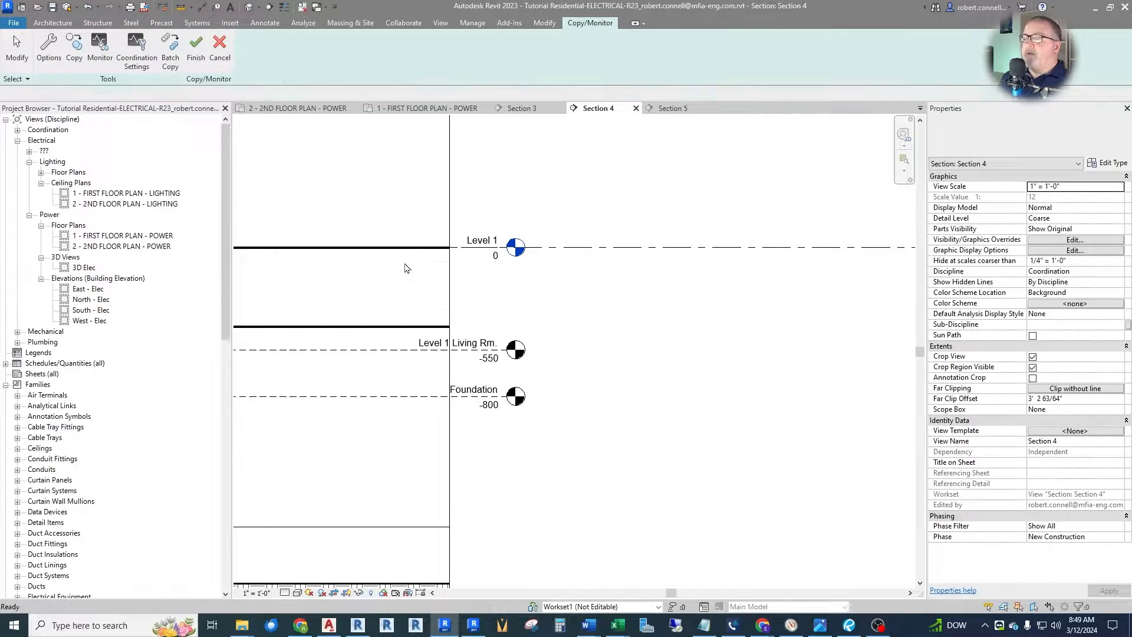
{"action": "left_click", "coordinate": [74, 58]}
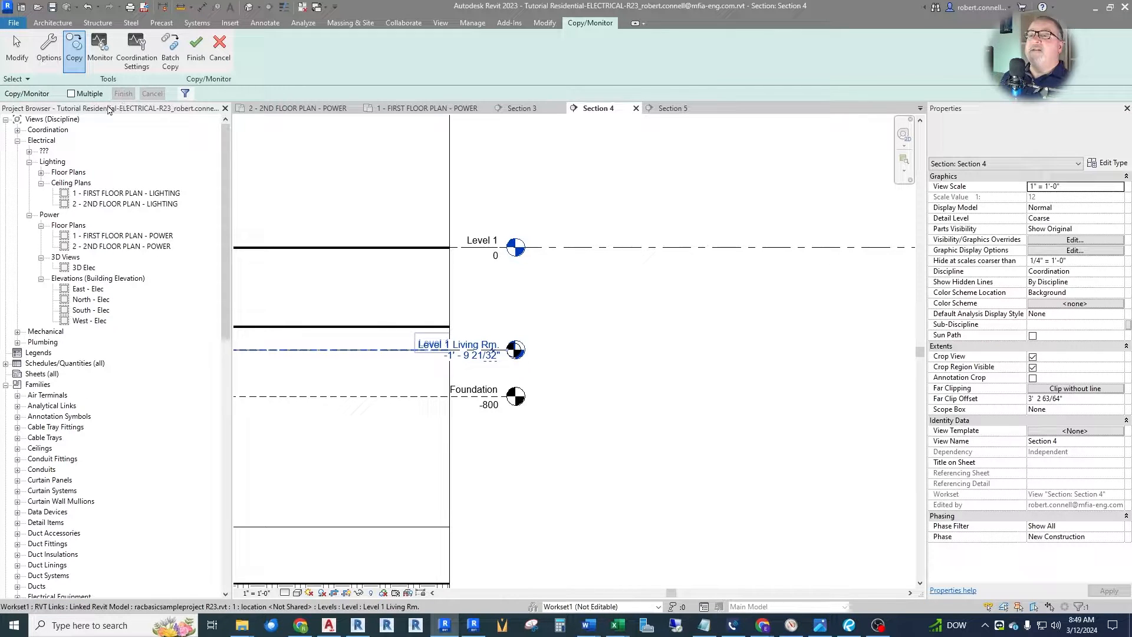
{"action": "left_click", "coordinate": [196, 48]}
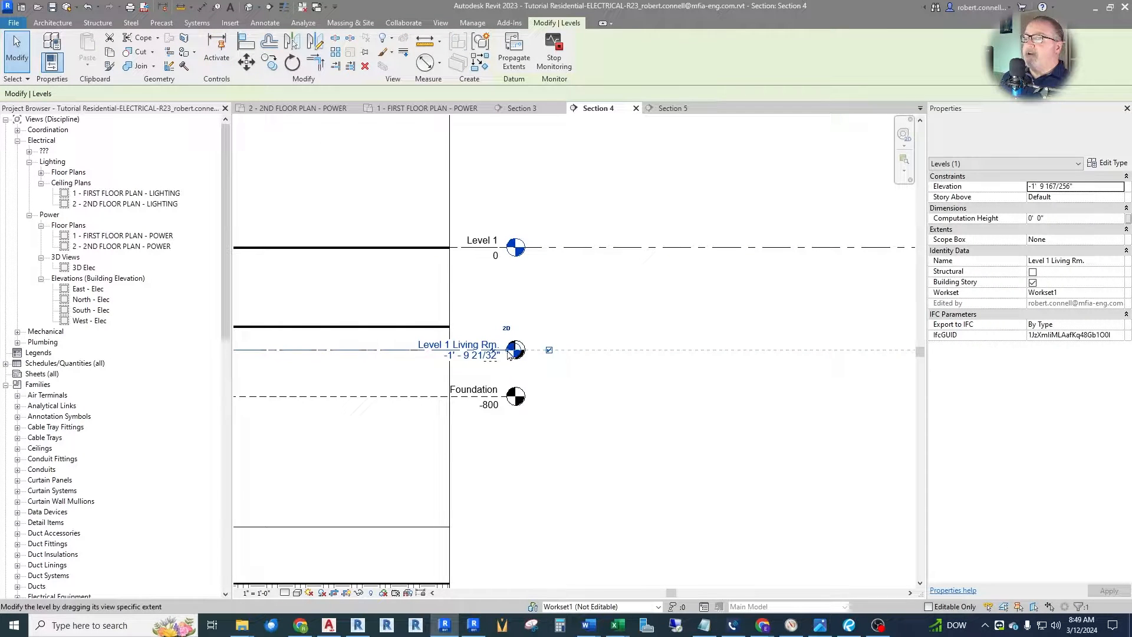
Extend the copied Level 1 Living Rm. line in Section 4 until its head aligns with the extended Level 1 head.
{"action": "left_click_drag", "start_coordinate": [509, 353], "coordinate": [669, 350]}
{"action": "scroll", "coordinate": [466, 421], "scroll_direction": "down", "scroll_amount": 2}
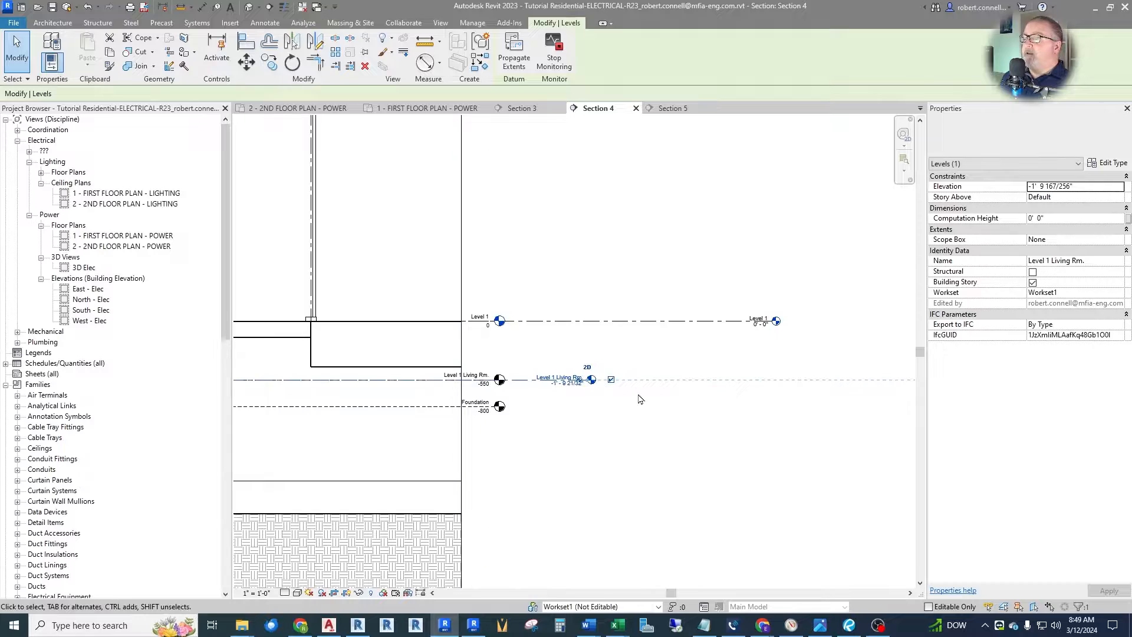
{"action": "scroll", "coordinate": [639, 399], "scroll_direction": "up", "scroll_amount": 2}
{"action": "scroll", "coordinate": [539, 377], "scroll_direction": "up", "scroll_amount": 2}
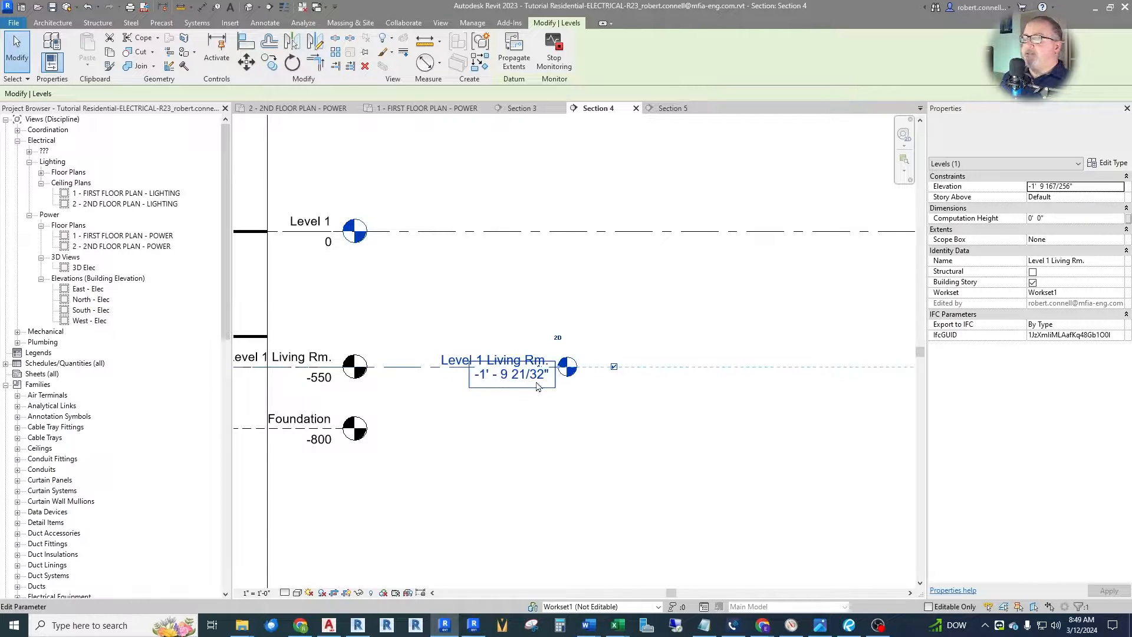
{"action": "scroll", "coordinate": [518, 407], "scroll_direction": "down", "scroll_amount": 2}
{"action": "left_click_drag", "start_coordinate": [542, 380], "coordinate": [817, 380]}
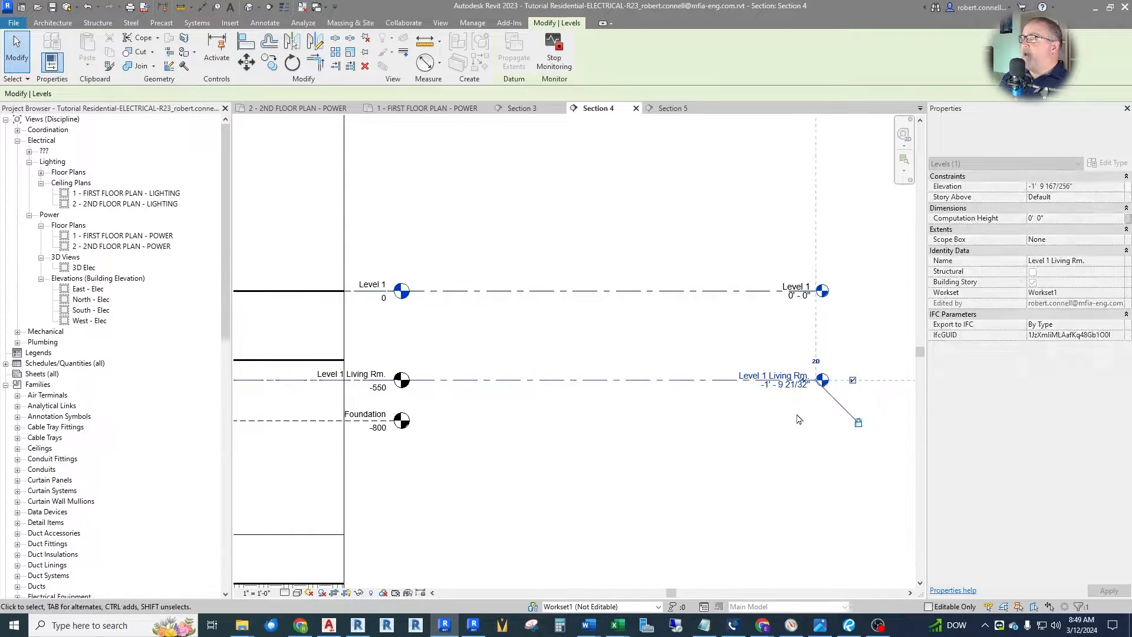
{"action": "scroll", "coordinate": [725, 386], "scroll_direction": "up", "scroll_amount": 3}
{"action": "key", "text": "Escape"}
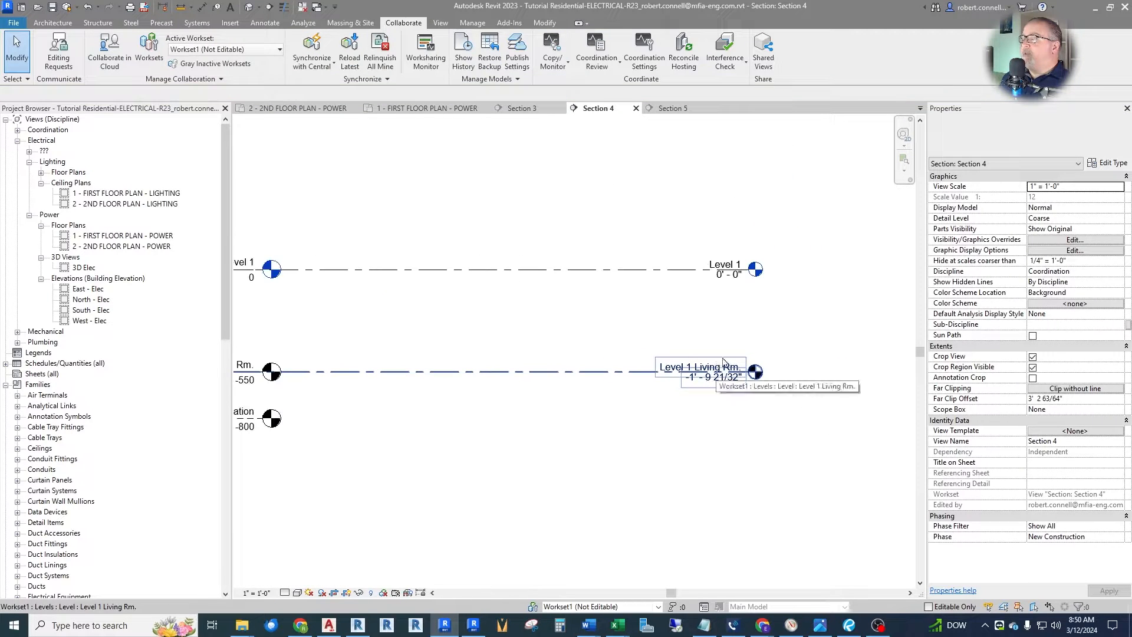
{"action": "scroll", "coordinate": [698, 346], "scroll_direction": "down", "scroll_amount": 2}
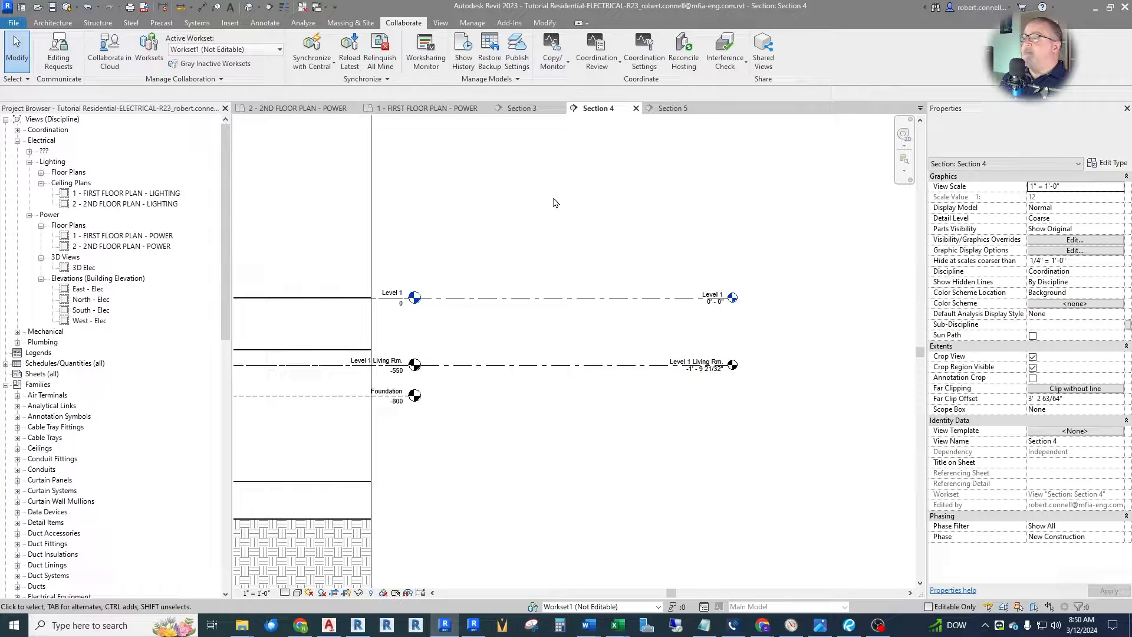
In the first floor power plan, set the Schedule Level of the receptacle behind the TV to Level 1 Living Rm.
{"action": "left_click", "coordinate": [448, 108]}
{"action": "scroll", "coordinate": [570, 286], "scroll_direction": "up", "scroll_amount": 8}
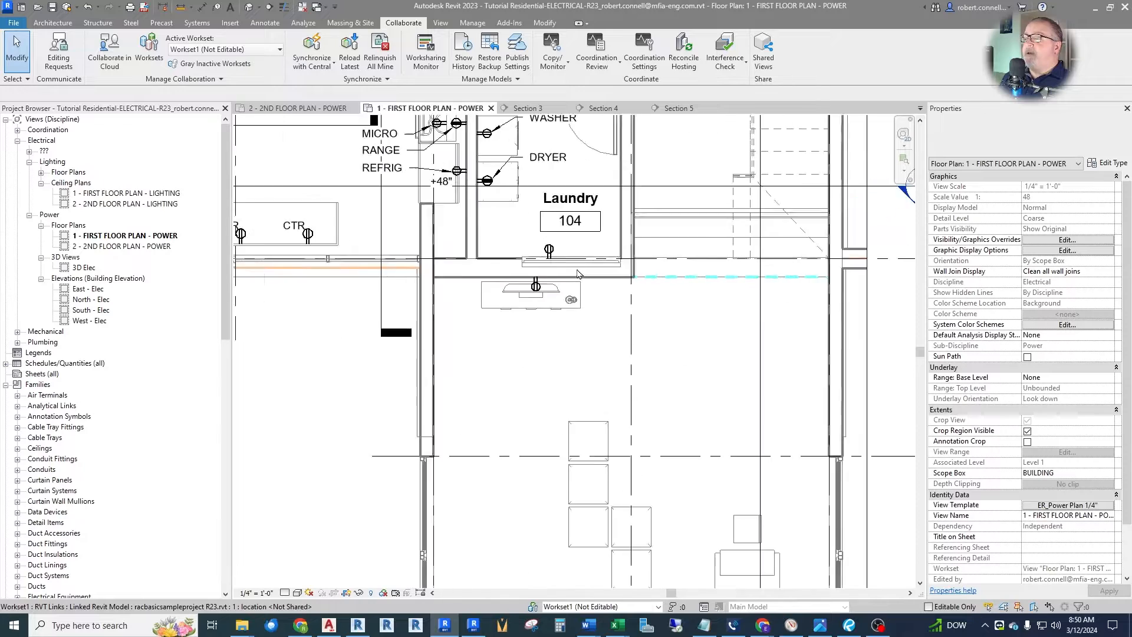
{"action": "left_click", "coordinate": [490, 320]}
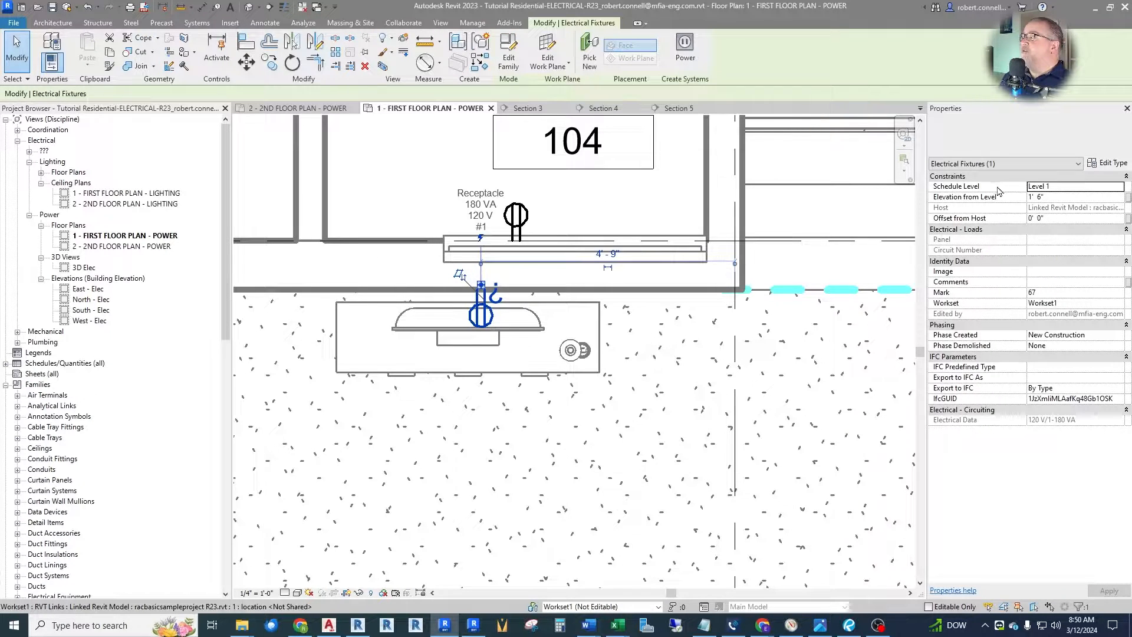
{"action": "left_click", "coordinate": [1122, 192]}
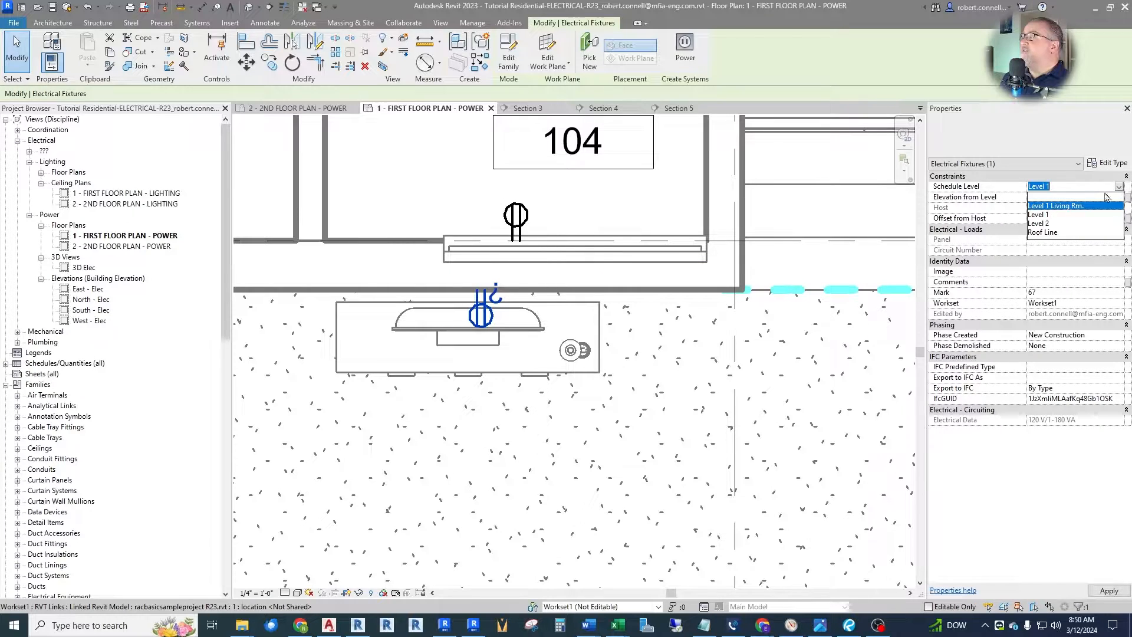
{"action": "left_click", "coordinate": [1065, 206]}
{"action": "left_click", "coordinate": [1108, 590]}
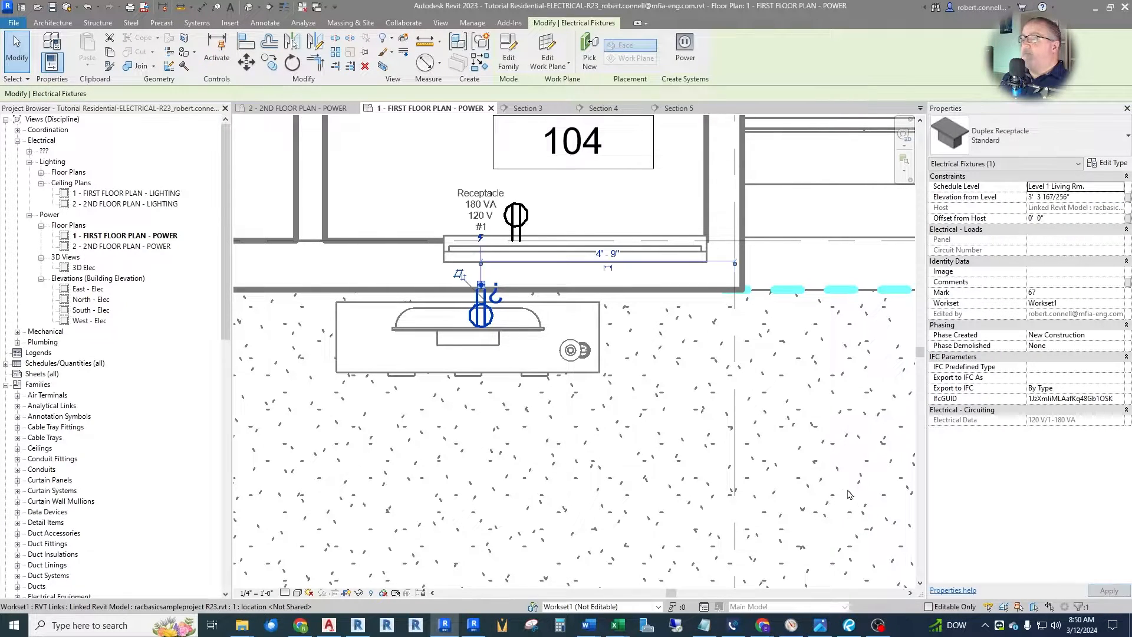
{"action": "key", "text": "Escape"}
Move the kitchen's Section 5 line into the Living room so it faces the TV wall, and open that section view.
{"action": "scroll", "coordinate": [671, 334], "scroll_direction": "down", "scroll_amount": 5}
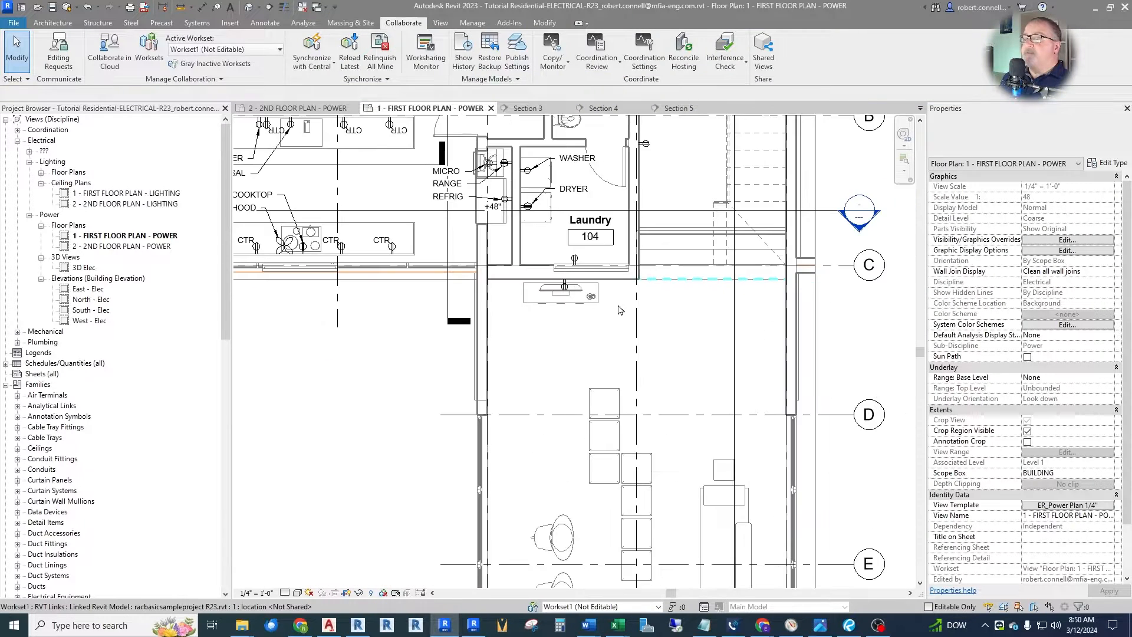
{"action": "scroll", "coordinate": [692, 129], "scroll_direction": "up", "scroll_amount": 2}
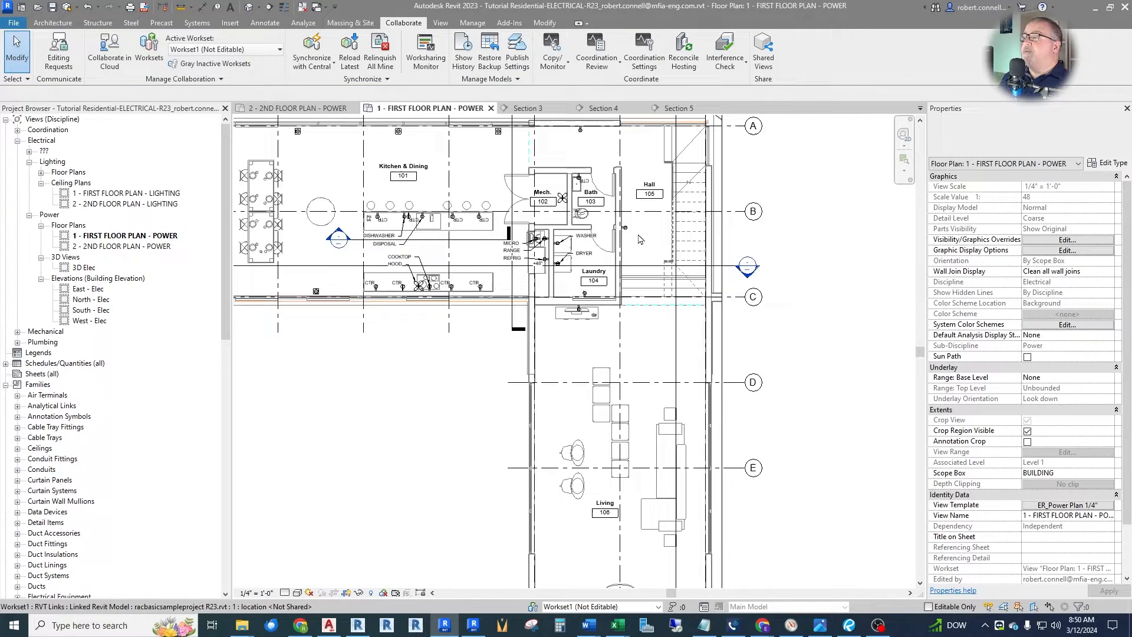
{"action": "left_click", "coordinate": [471, 240]}
{"action": "left_click_drag", "start_coordinate": [478, 295], "coordinate": [605, 348]}
{"action": "scroll", "coordinate": [553, 366], "scroll_direction": "up", "scroll_amount": 3}
{"action": "double_click", "coordinate": [412, 328]}
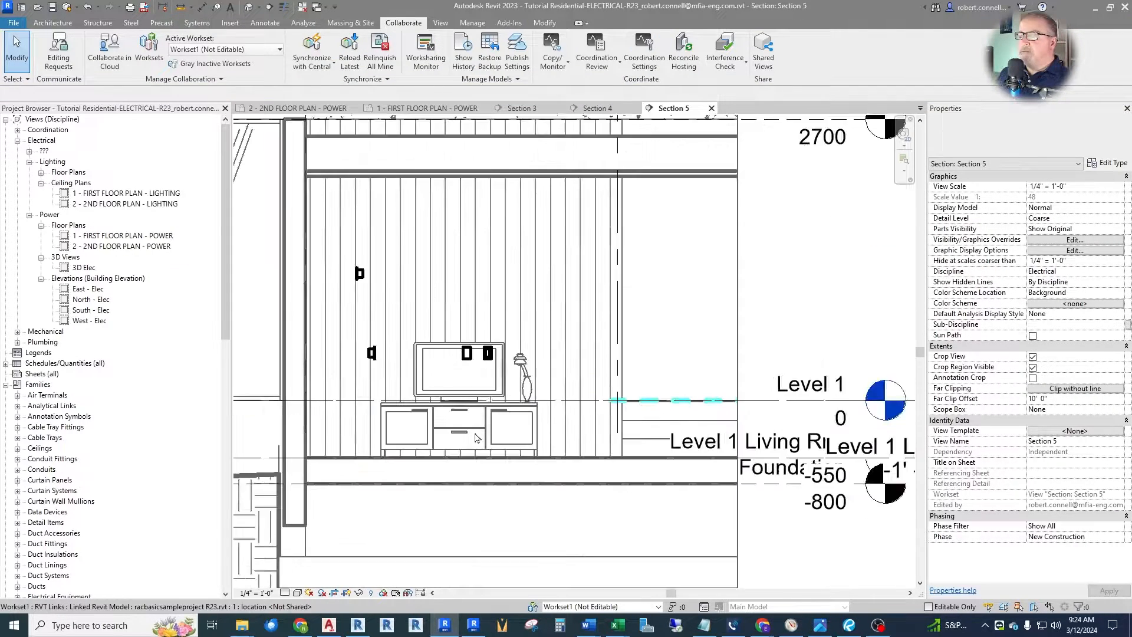
Check the receptacle heights at the TV wall in Section 5 against the Living room floor.
{"action": "scroll", "coordinate": [488, 423], "scroll_direction": "up", "scroll_amount": 2}
{"action": "scroll", "coordinate": [488, 423], "scroll_direction": "down", "scroll_amount": 2}
{"action": "scroll", "coordinate": [489, 423], "scroll_direction": "up", "scroll_amount": 2}
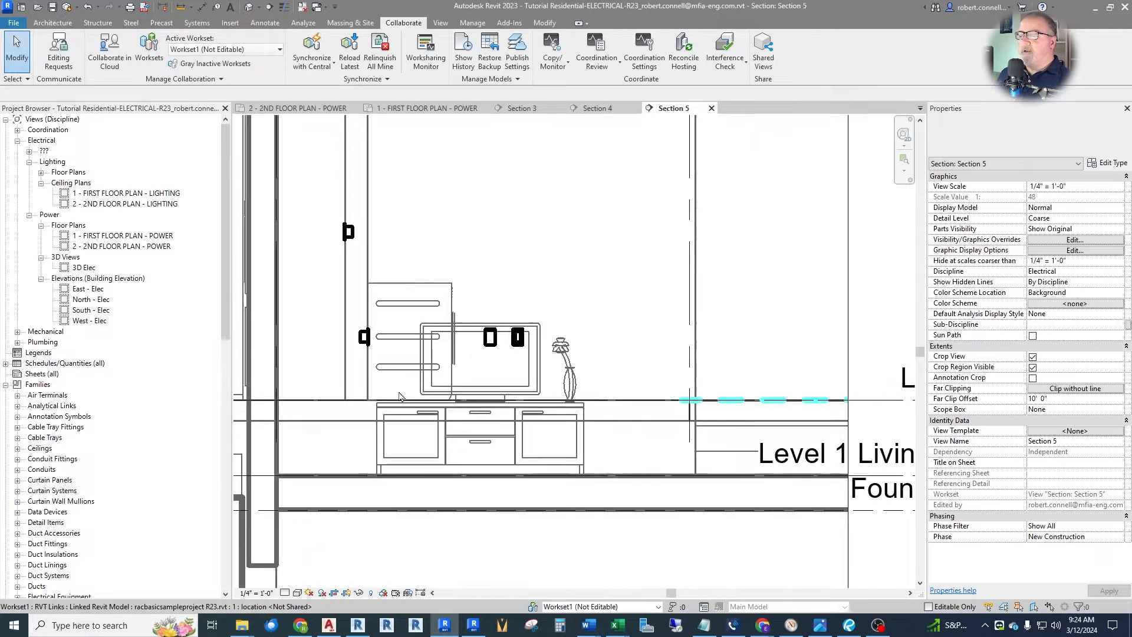
{"action": "scroll", "coordinate": [513, 378], "scroll_direction": "up", "scroll_amount": 2}
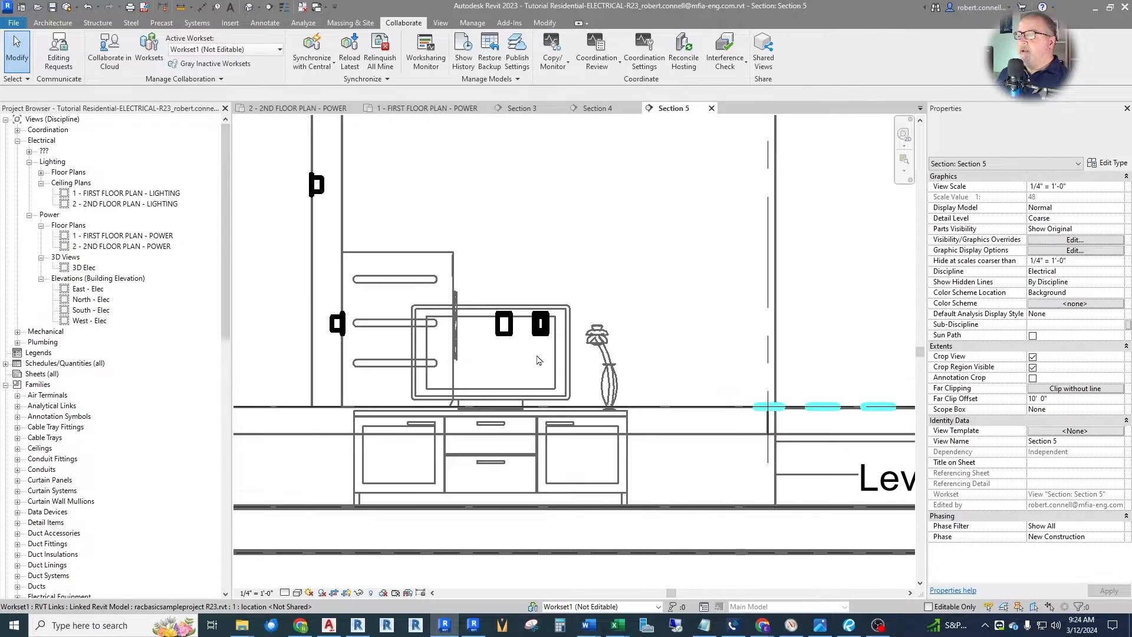
{"action": "left_click", "coordinate": [505, 326]}
{"action": "scroll", "coordinate": [491, 338], "scroll_direction": "down", "scroll_amount": 2}
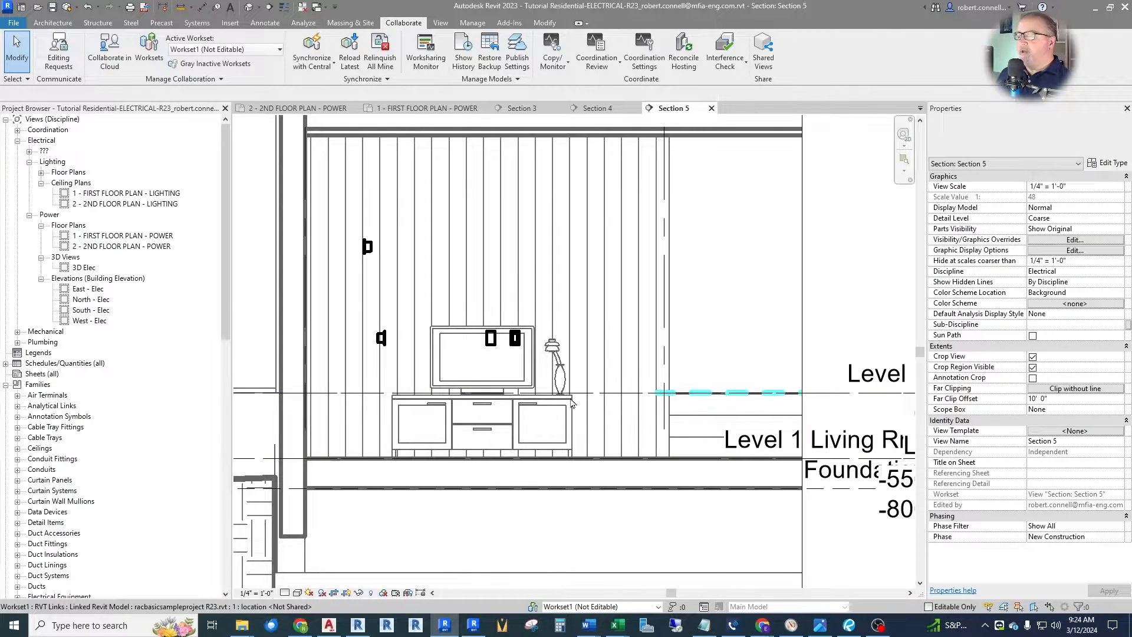
Back in the first floor power plan, set the Elevation from Level of the receptacle behind the TV to 1' 6".
{"action": "left_click", "coordinate": [432, 112]}
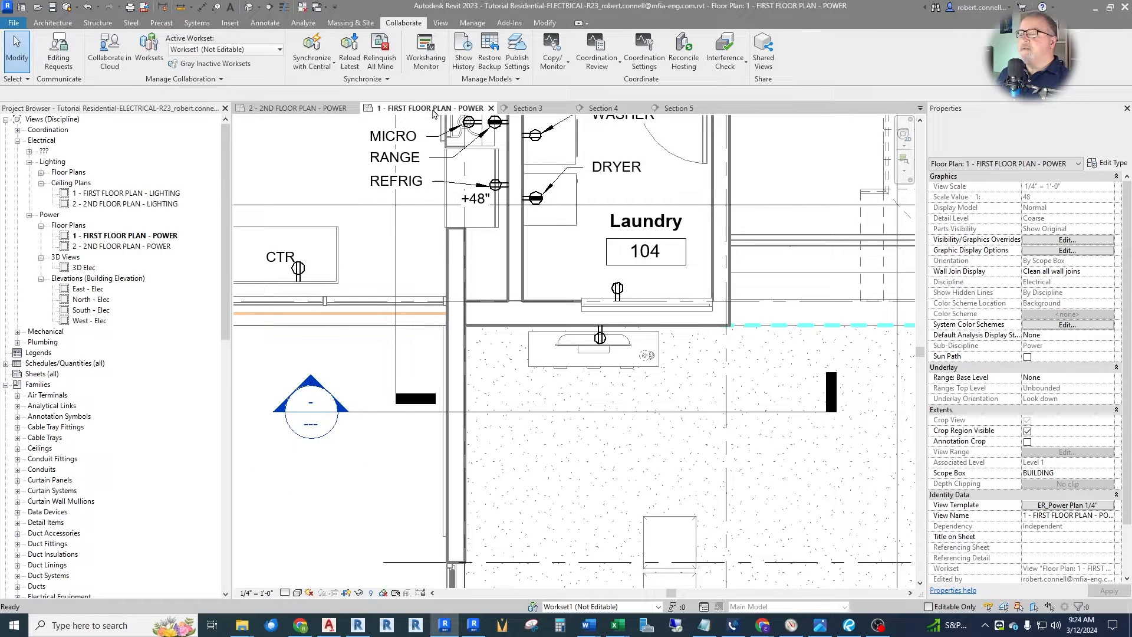
{"action": "left_click", "coordinate": [600, 342]}
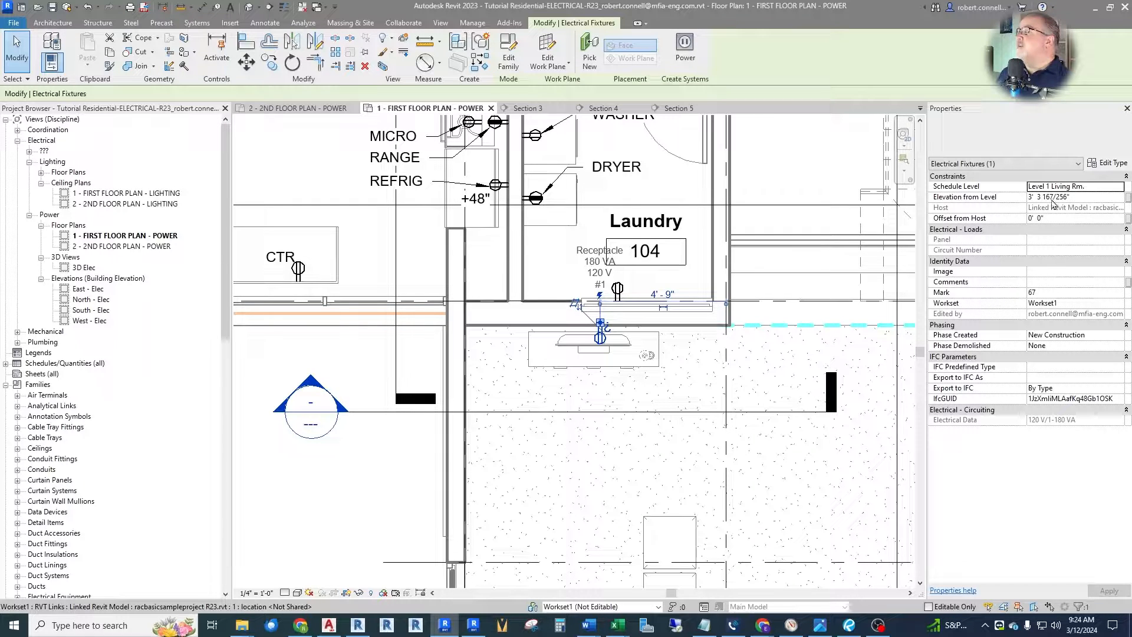
{"action": "left_click", "coordinate": [1082, 196]}
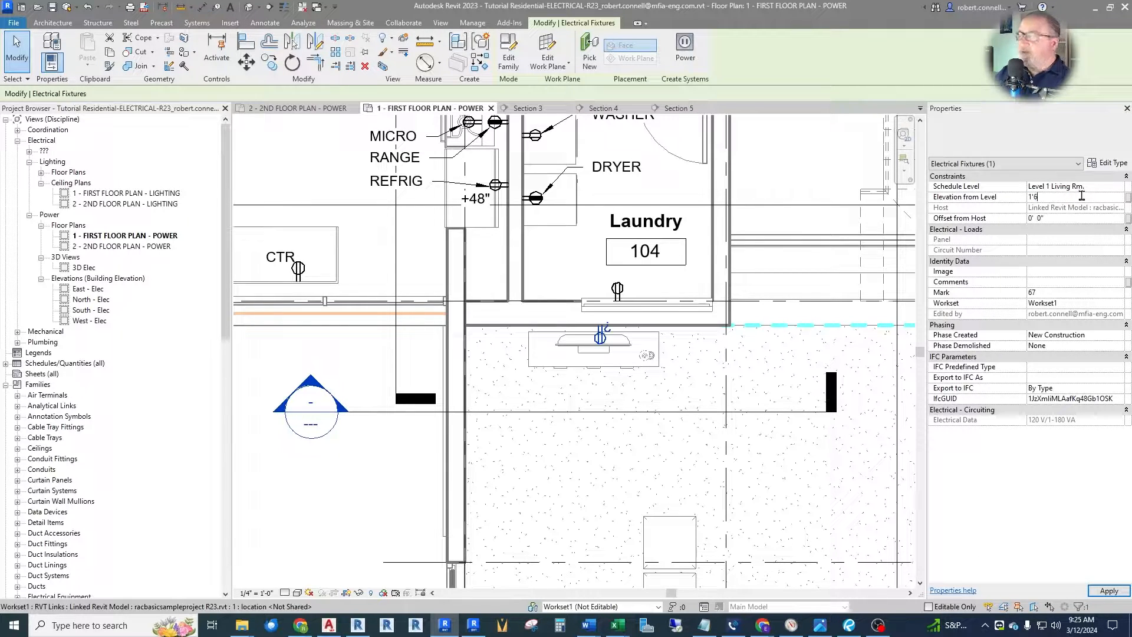
{"action": "key", "text": "Return"}
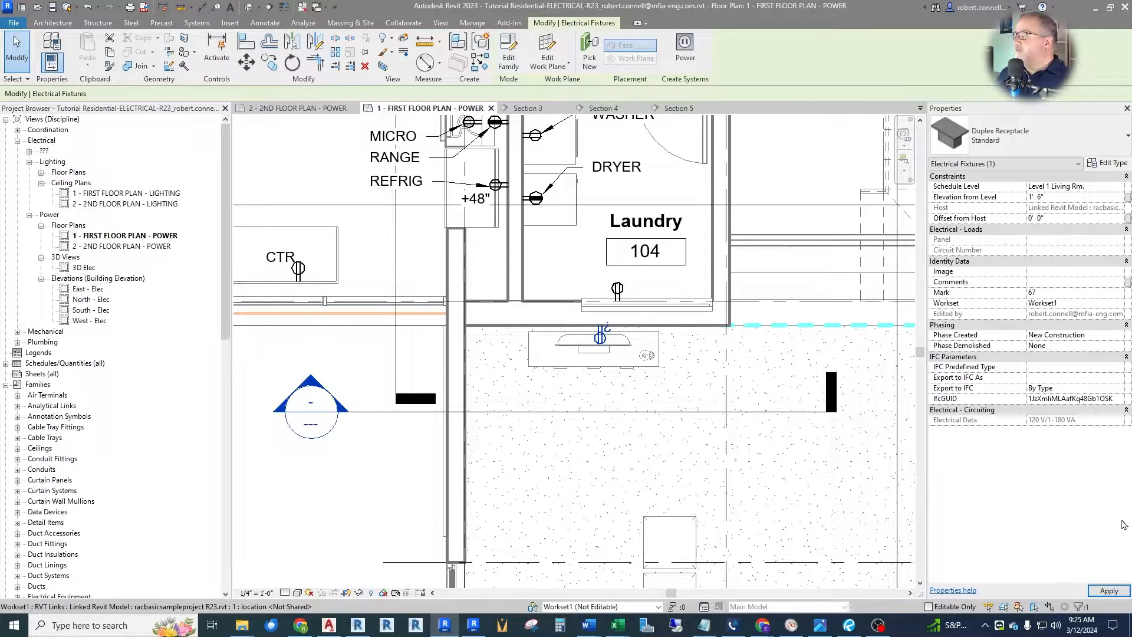
{"action": "key", "text": "Escape"}
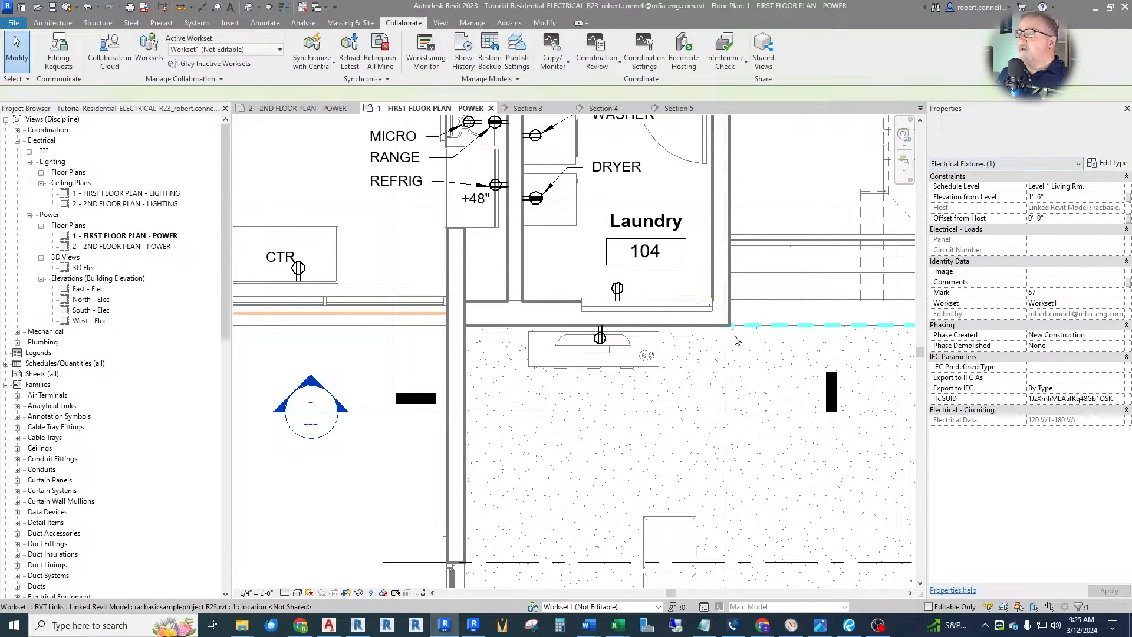
Recheck the height of the receptacle behind the TV in Section 5 and return to the first floor power plan.
{"action": "key", "text": "Escape"}
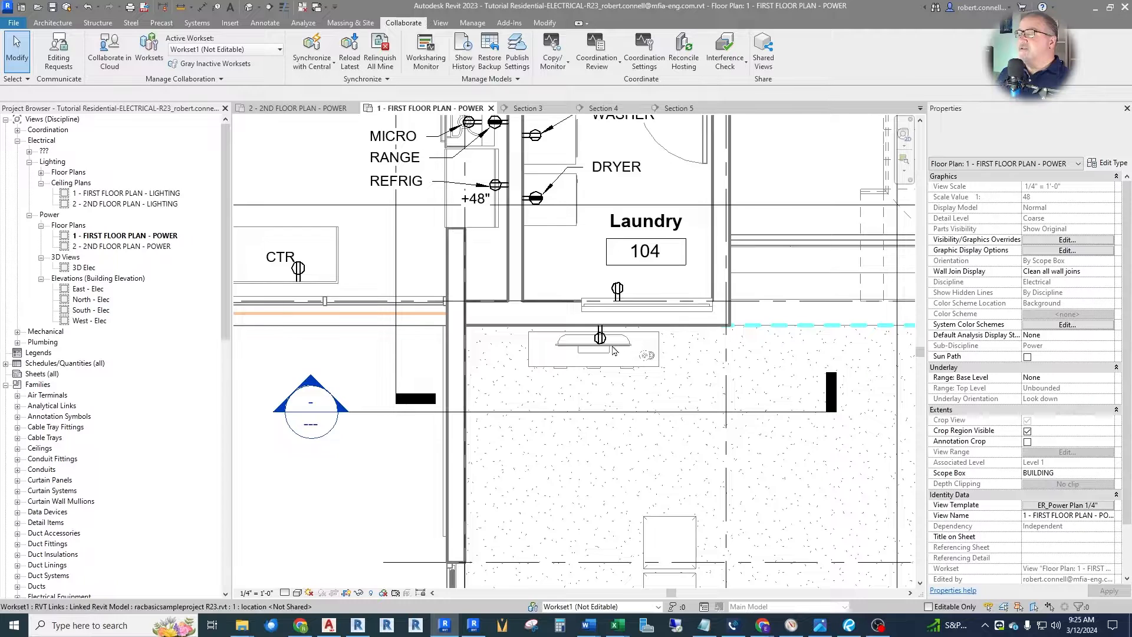
{"action": "double_click", "coordinate": [314, 384]}
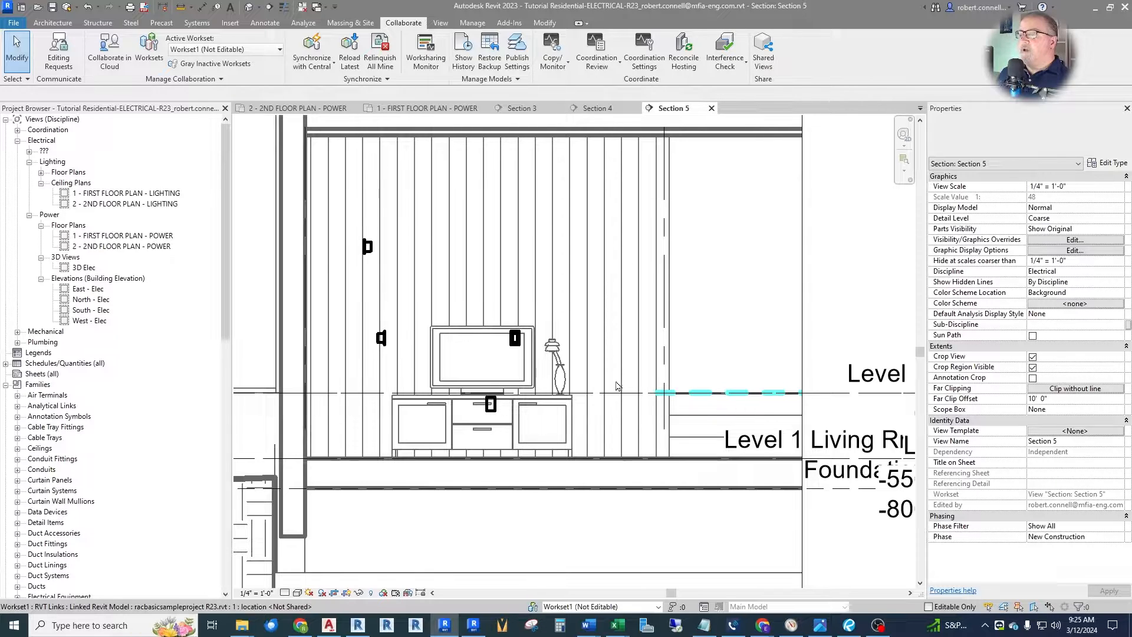
{"action": "left_click", "coordinate": [430, 108]}
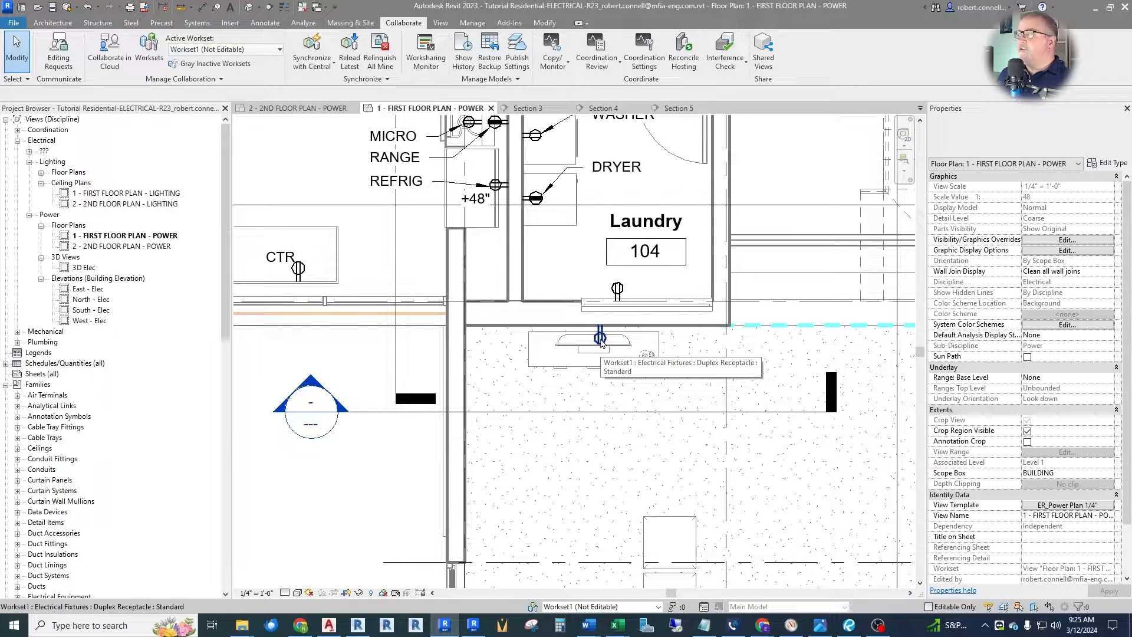
Move the Section 5 line between grids D and E in the Living room, view the side wall in section, and return to the plan.
{"action": "scroll", "coordinate": [606, 347], "scroll_direction": "down", "scroll_amount": 4}
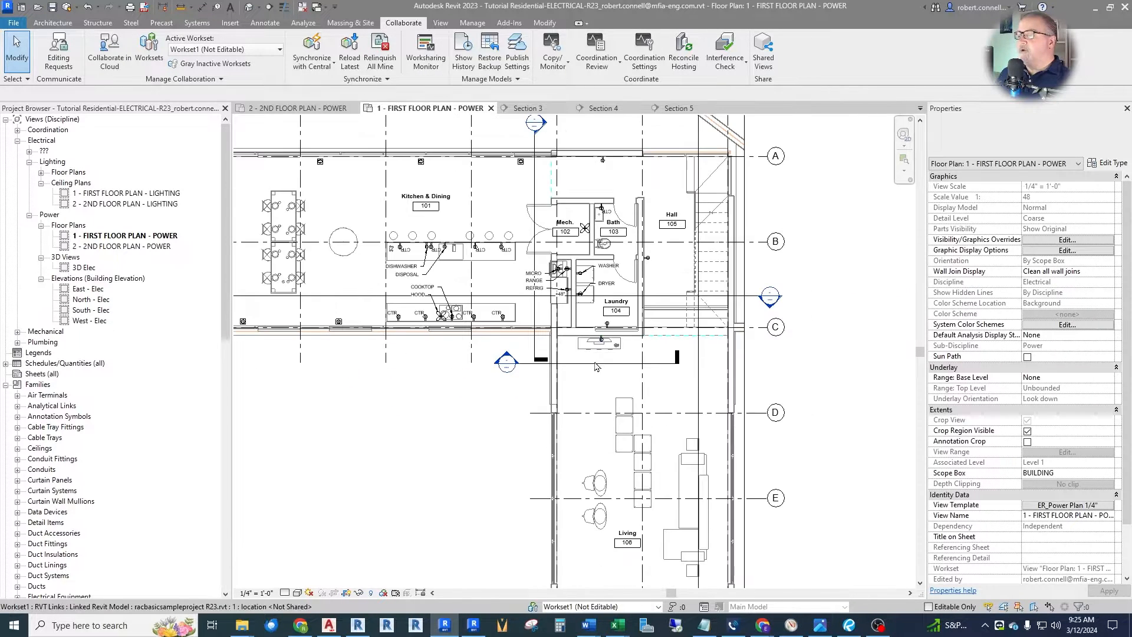
{"action": "scroll", "coordinate": [590, 372], "scroll_direction": "up", "scroll_amount": 3}
{"action": "scroll", "coordinate": [589, 372], "scroll_direction": "down", "scroll_amount": 3}
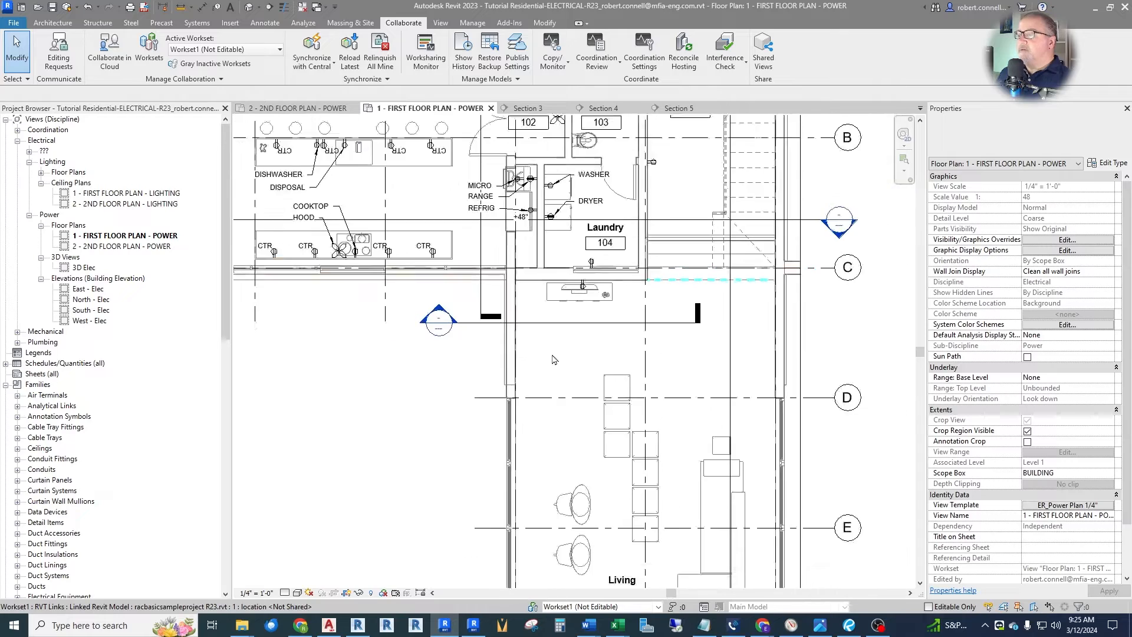
{"action": "scroll", "coordinate": [536, 327], "scroll_direction": "up", "scroll_amount": 4}
{"action": "scroll", "coordinate": [477, 279], "scroll_direction": "down", "scroll_amount": 2}
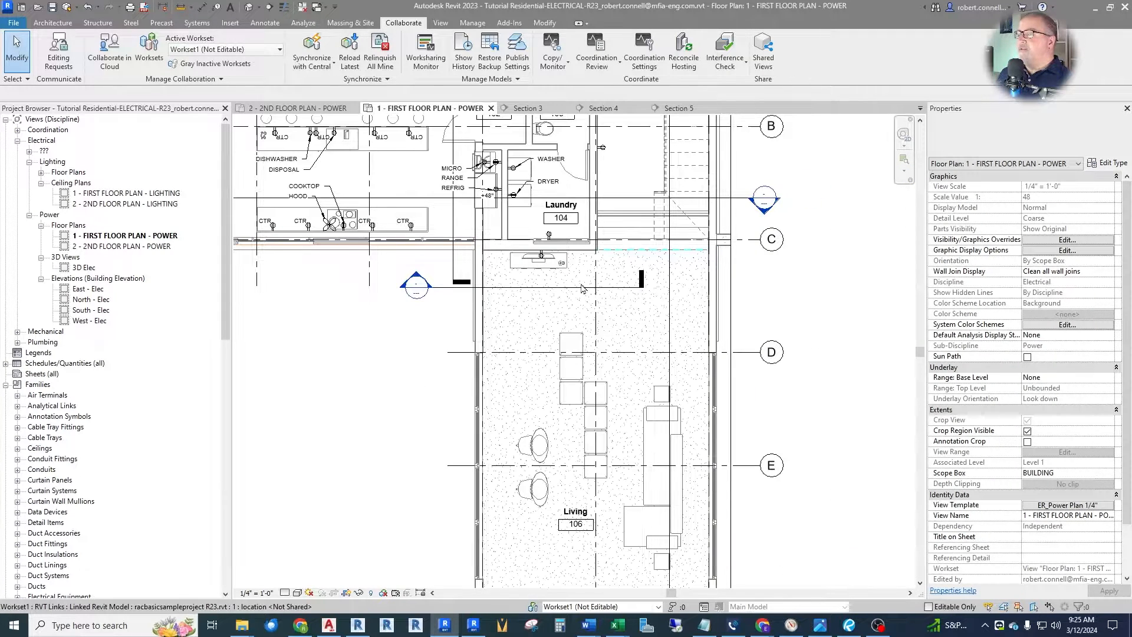
{"action": "scroll", "coordinate": [505, 317], "scroll_direction": "up", "scroll_amount": 3}
{"action": "scroll", "coordinate": [503, 264], "scroll_direction": "down", "scroll_amount": 4}
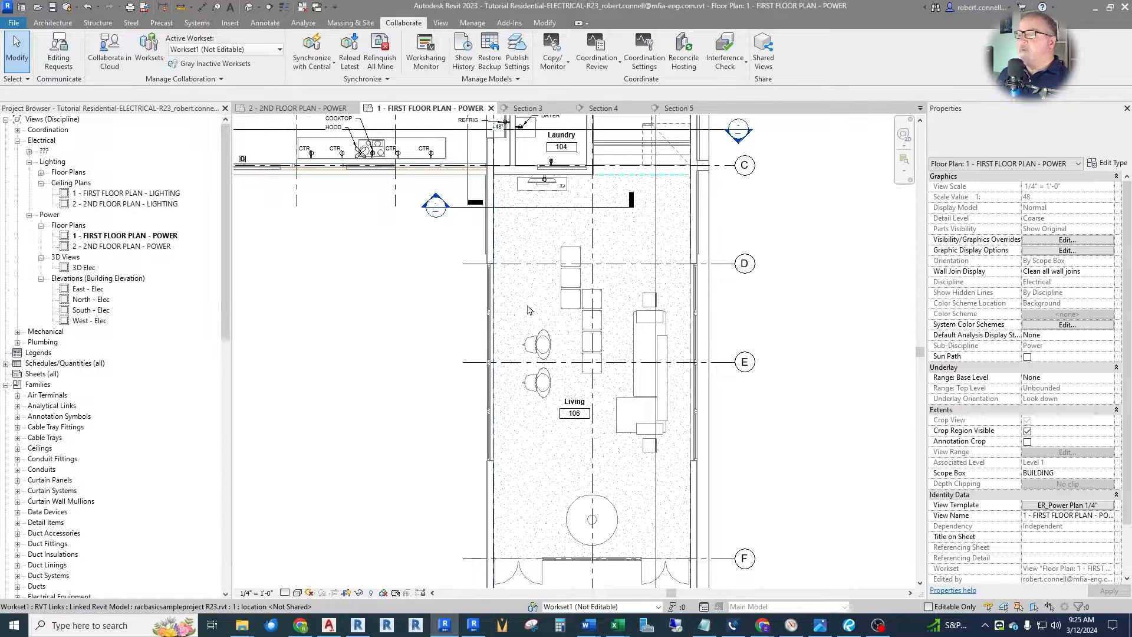
{"action": "scroll", "coordinate": [521, 298], "scroll_direction": "up", "scroll_amount": 1}
{"action": "left_click", "coordinate": [539, 191]}
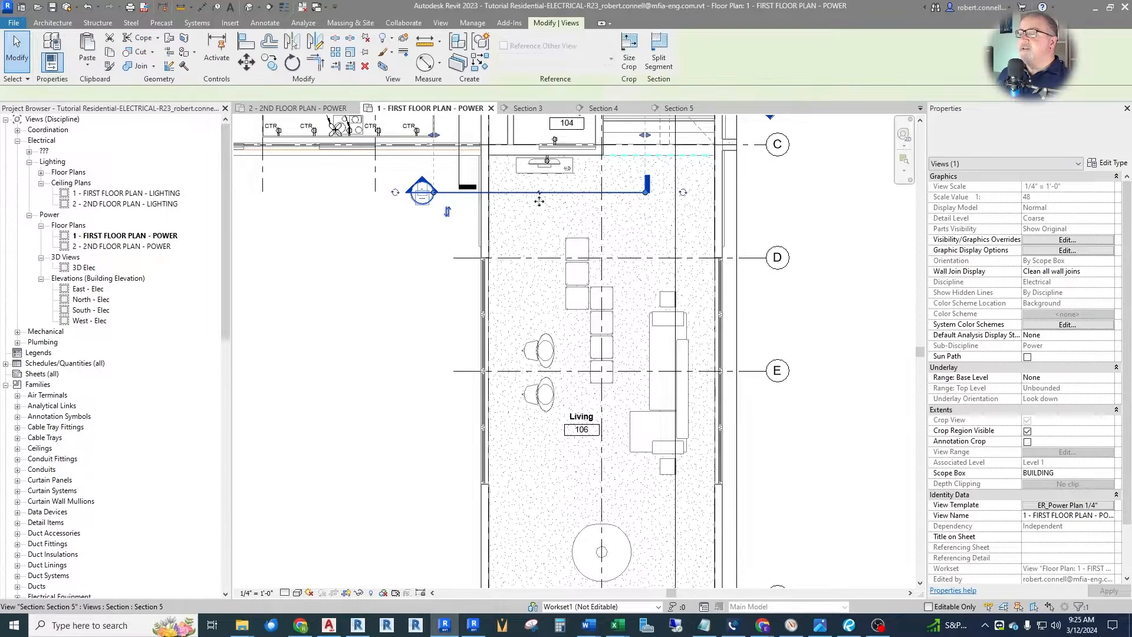
{"action": "left_click_drag", "start_coordinate": [494, 314], "coordinate": [504, 318]}
{"action": "key", "text": "Escape"}
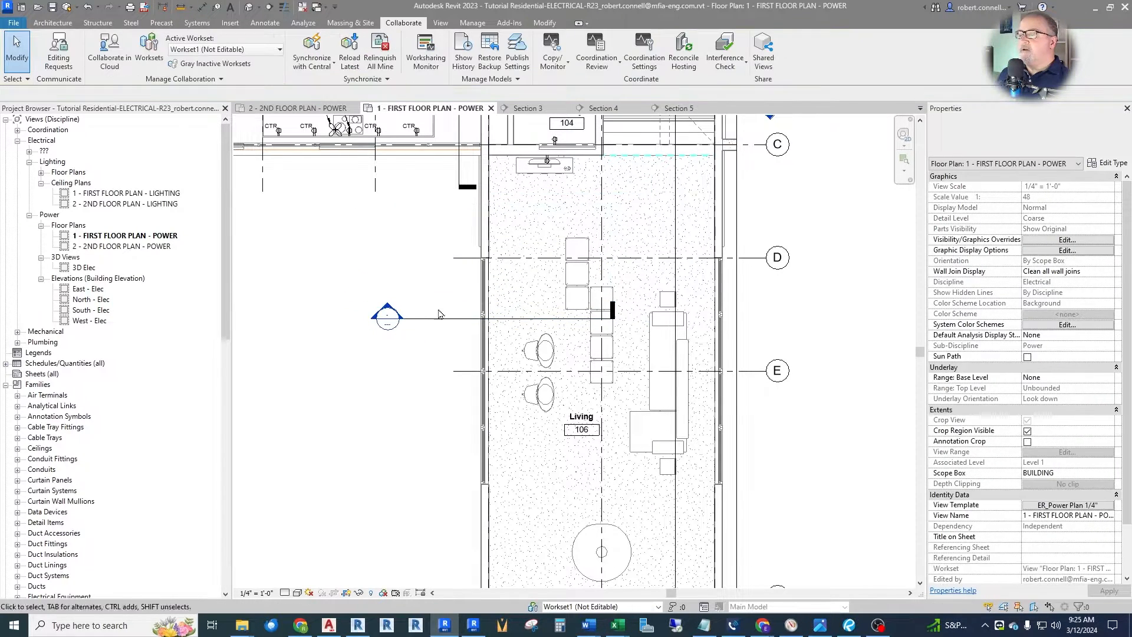
{"action": "double_click", "coordinate": [387, 313]}
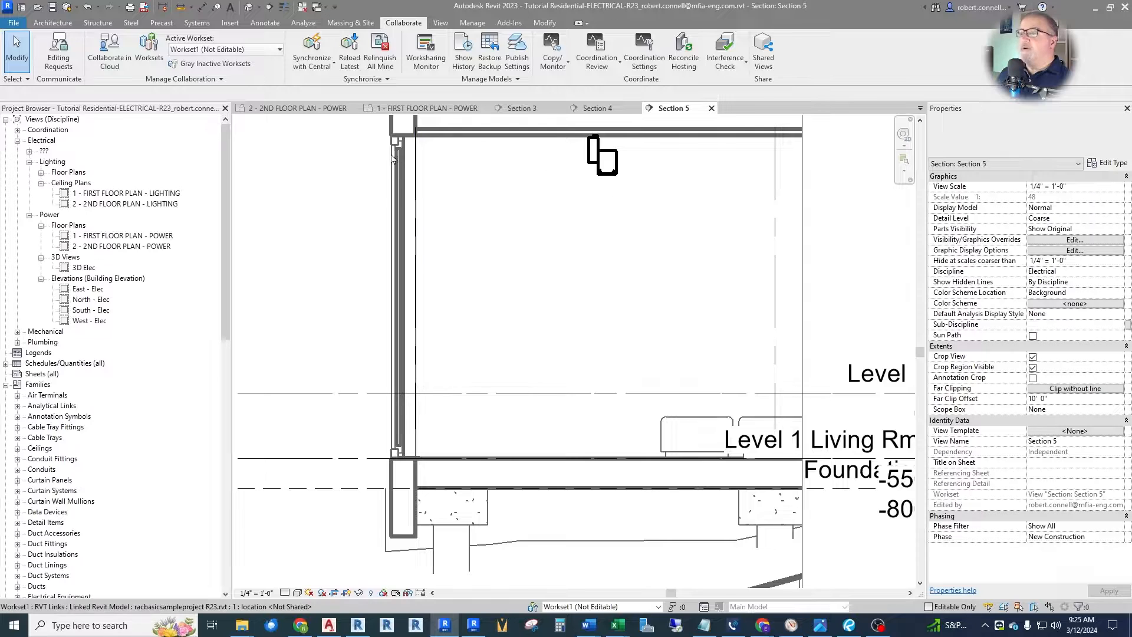
{"action": "left_click", "coordinate": [429, 109]}
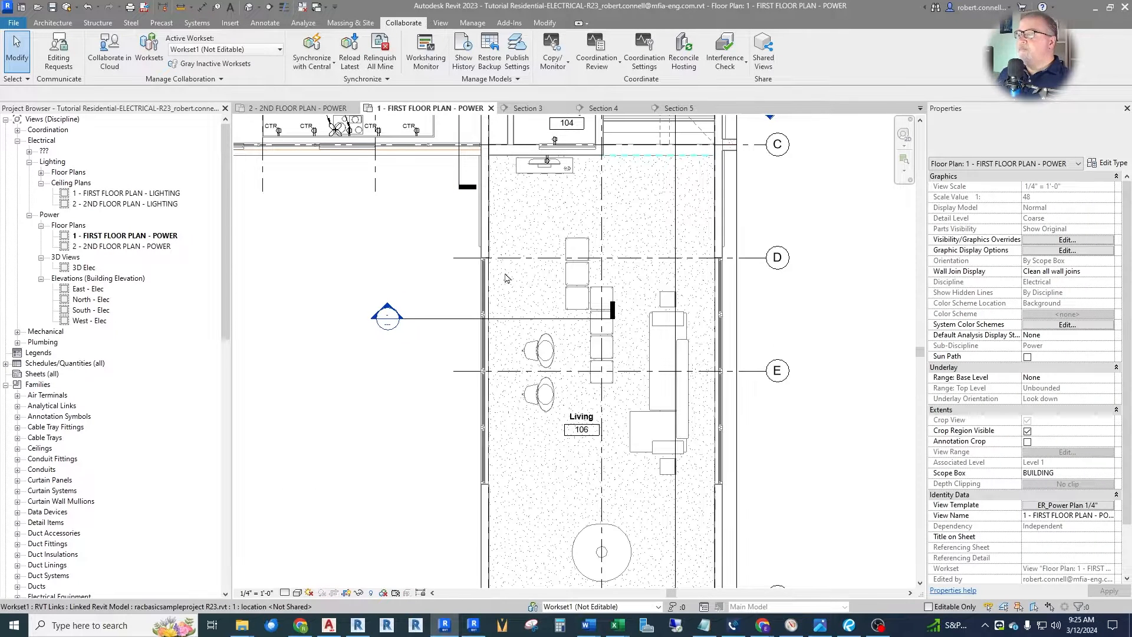
Draw a section line crossing the Living room's end window wall at grid F, left of the round chair, and open its view.
{"action": "scroll", "coordinate": [505, 278], "scroll_direction": "down", "scroll_amount": 3}
{"action": "scroll", "coordinate": [510, 410], "scroll_direction": "up", "scroll_amount": 3}
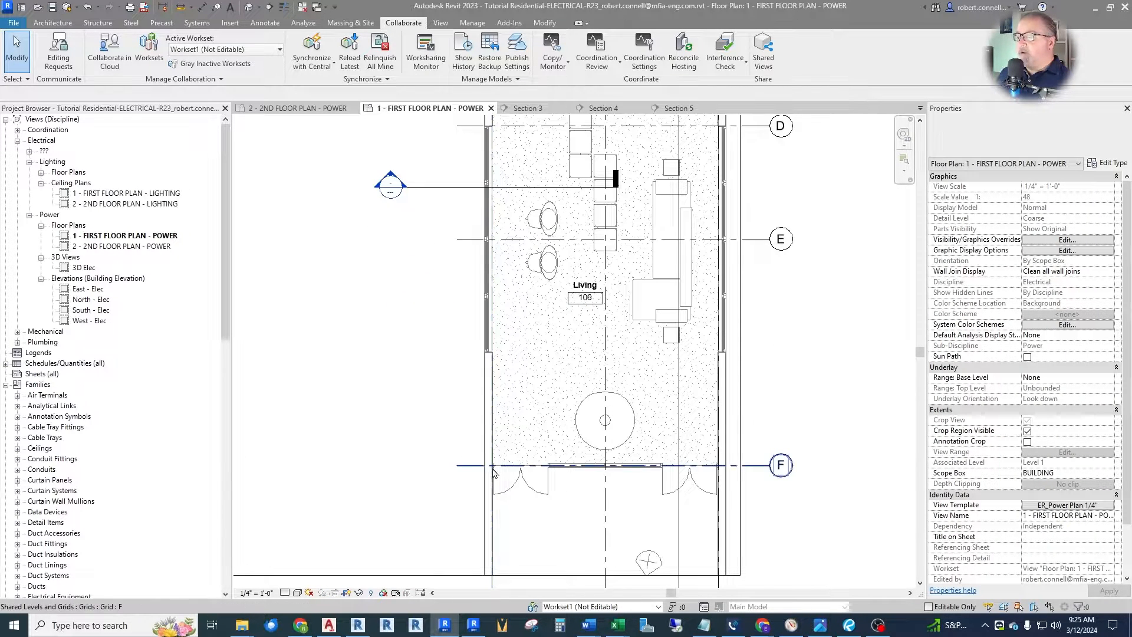
{"action": "scroll", "coordinate": [495, 469], "scroll_direction": "up", "scroll_amount": 3}
{"action": "scroll", "coordinate": [503, 434], "scroll_direction": "down", "scroll_amount": 4}
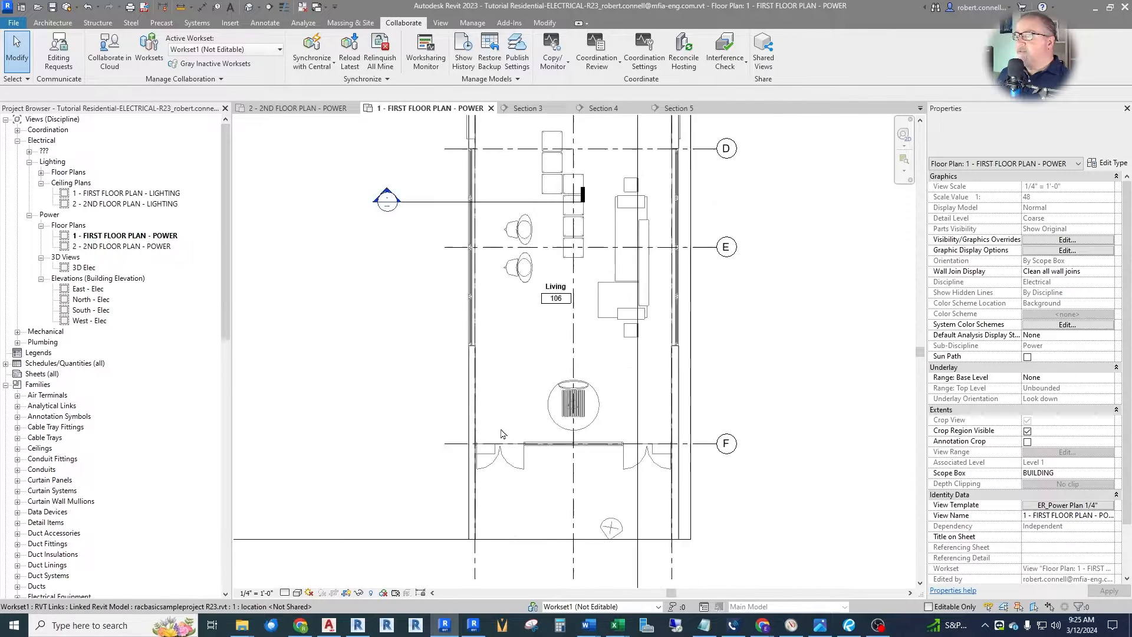
{"action": "scroll", "coordinate": [502, 434], "scroll_direction": "down", "scroll_amount": 3}
{"action": "scroll", "coordinate": [538, 430], "scroll_direction": "up", "scroll_amount": 3}
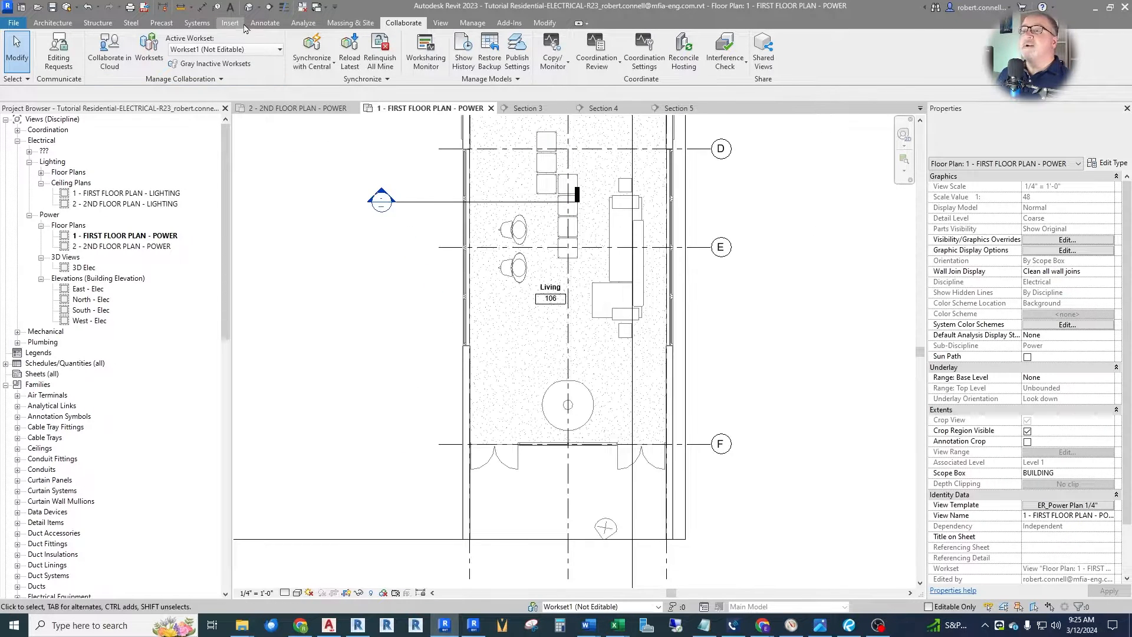
{"action": "left_click", "coordinate": [270, 7]}
{"action": "scroll", "coordinate": [539, 489], "scroll_direction": "up", "scroll_amount": 2}
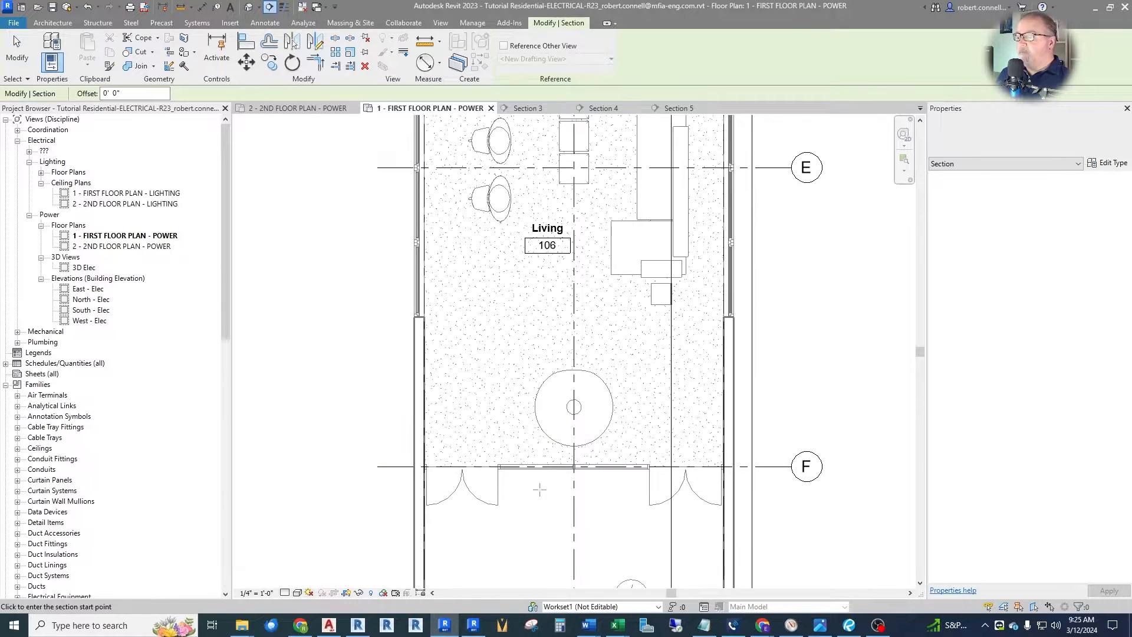
{"action": "left_click", "coordinate": [523, 518]}
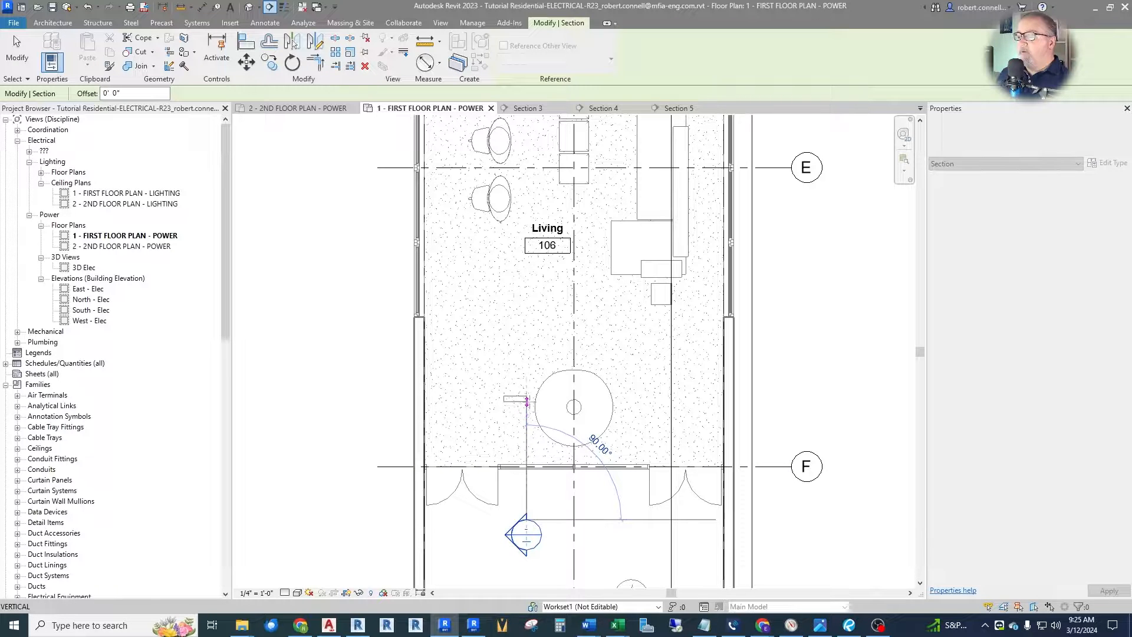
{"action": "left_click", "coordinate": [526, 399]}
{"action": "key", "text": "Escape"}
{"action": "double_click", "coordinate": [511, 535]}
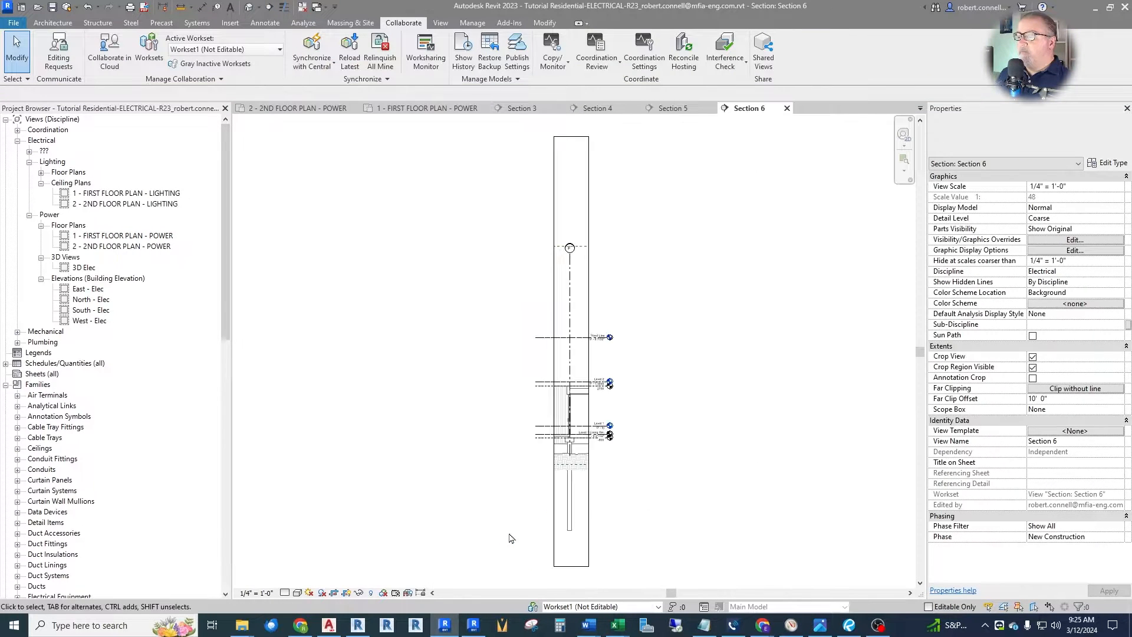
Examine the window wall at grid F in Section 6 against the Living room floor level, and return to the first floor power plan.
{"action": "scroll", "coordinate": [569, 438], "scroll_direction": "up", "scroll_amount": 4}
{"action": "scroll", "coordinate": [569, 437], "scroll_direction": "up", "scroll_amount": 2}
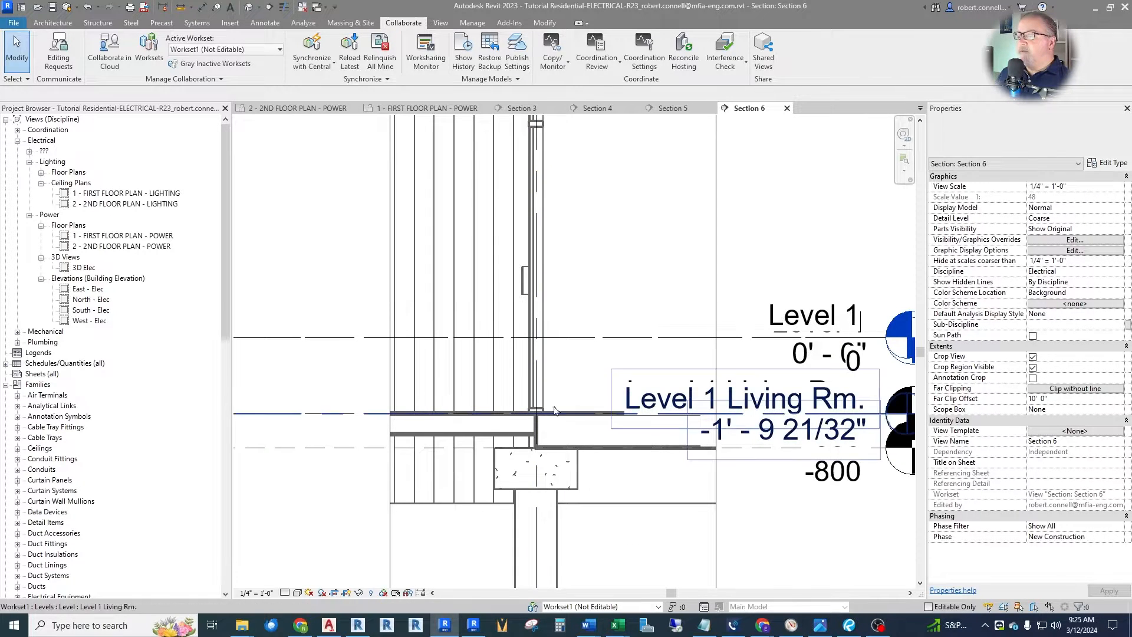
{"action": "scroll", "coordinate": [502, 405], "scroll_direction": "down", "scroll_amount": 2}
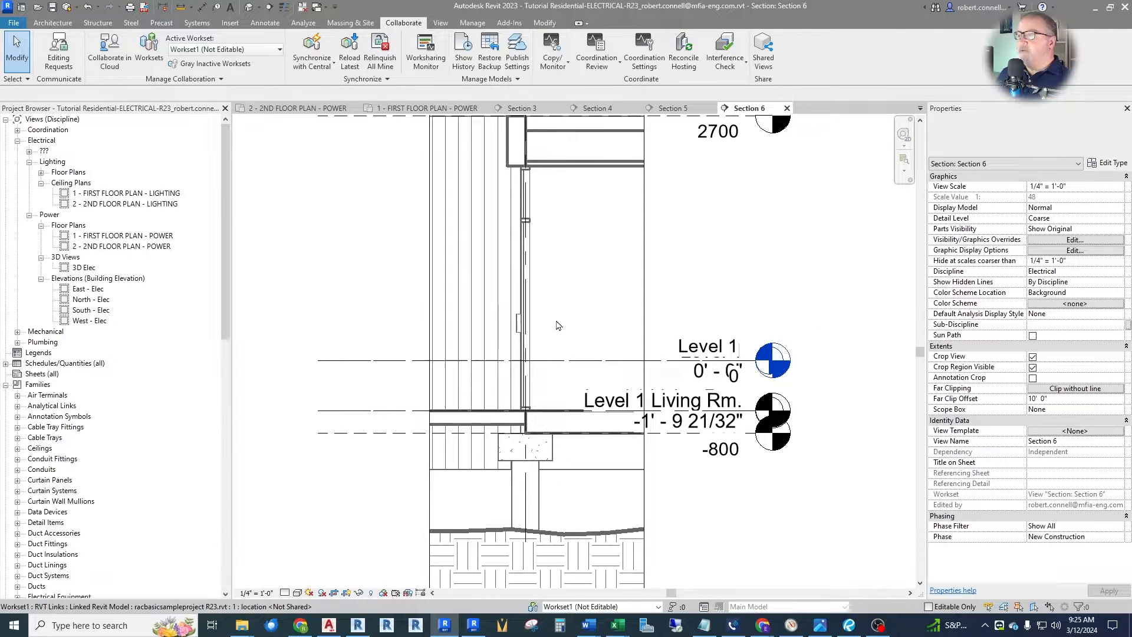
{"action": "left_click", "coordinate": [427, 107]}
{"action": "scroll", "coordinate": [560, 472], "scroll_direction": "up", "scroll_amount": 3}
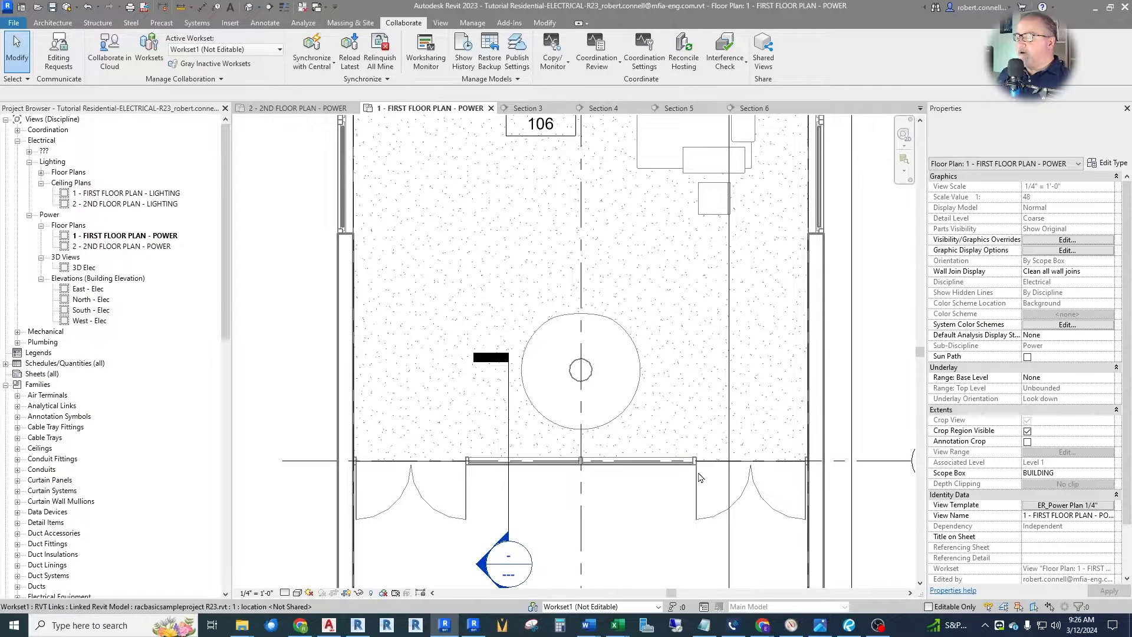
{"action": "left_click", "coordinate": [266, 23]}
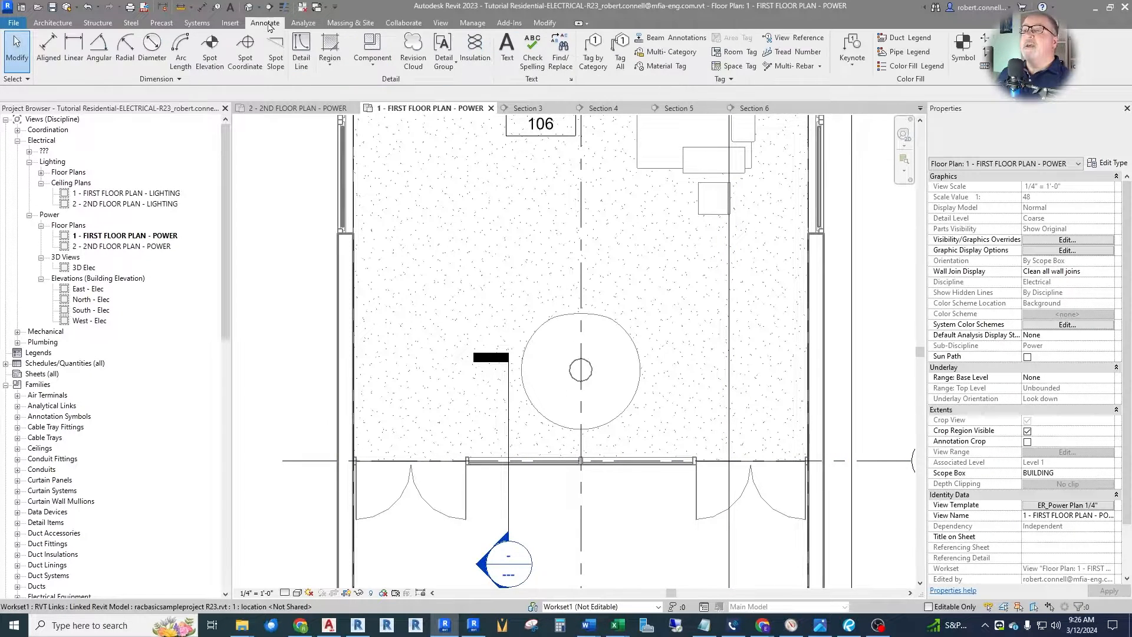
{"action": "left_click", "coordinate": [301, 50]}
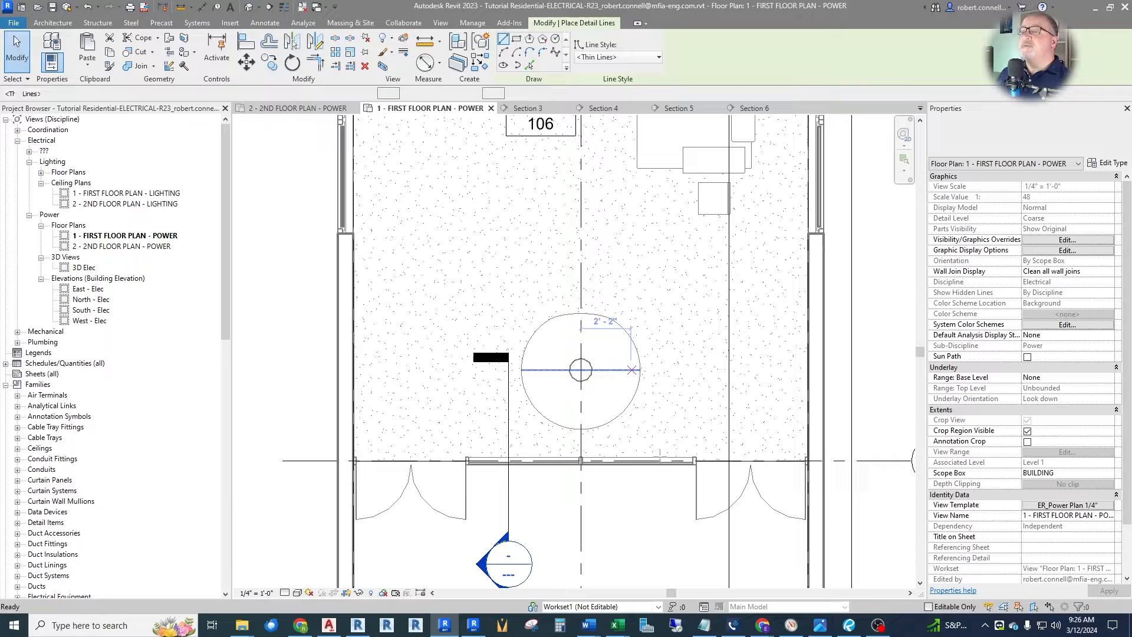
{"action": "left_click", "coordinate": [464, 442]}
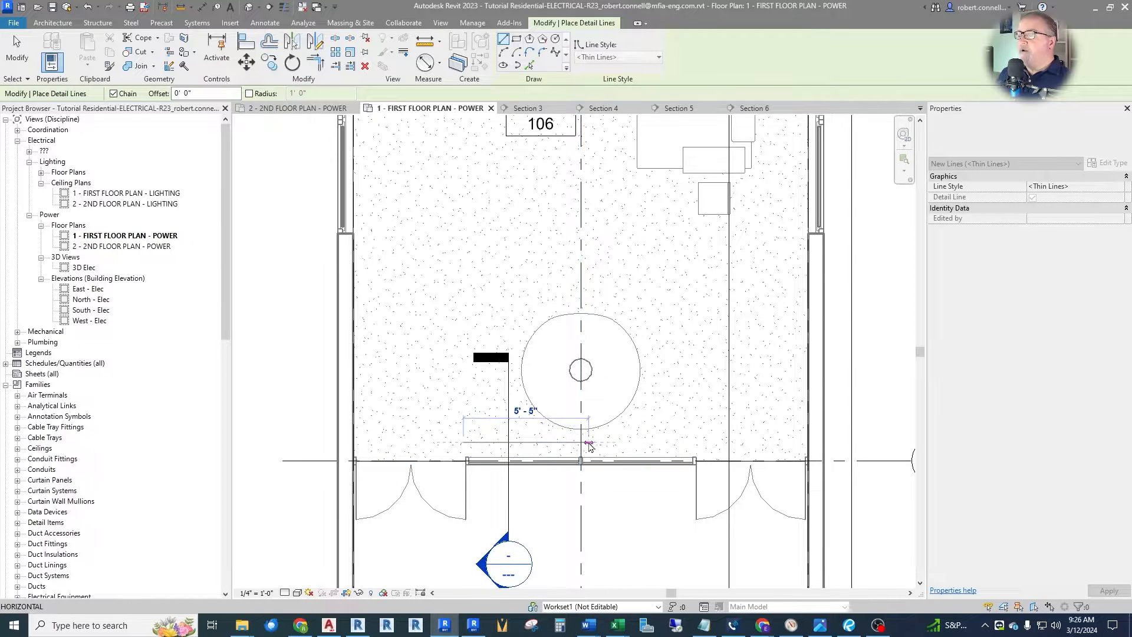
{"action": "key", "text": "Escape"}
{"action": "key", "text": "Escape"}
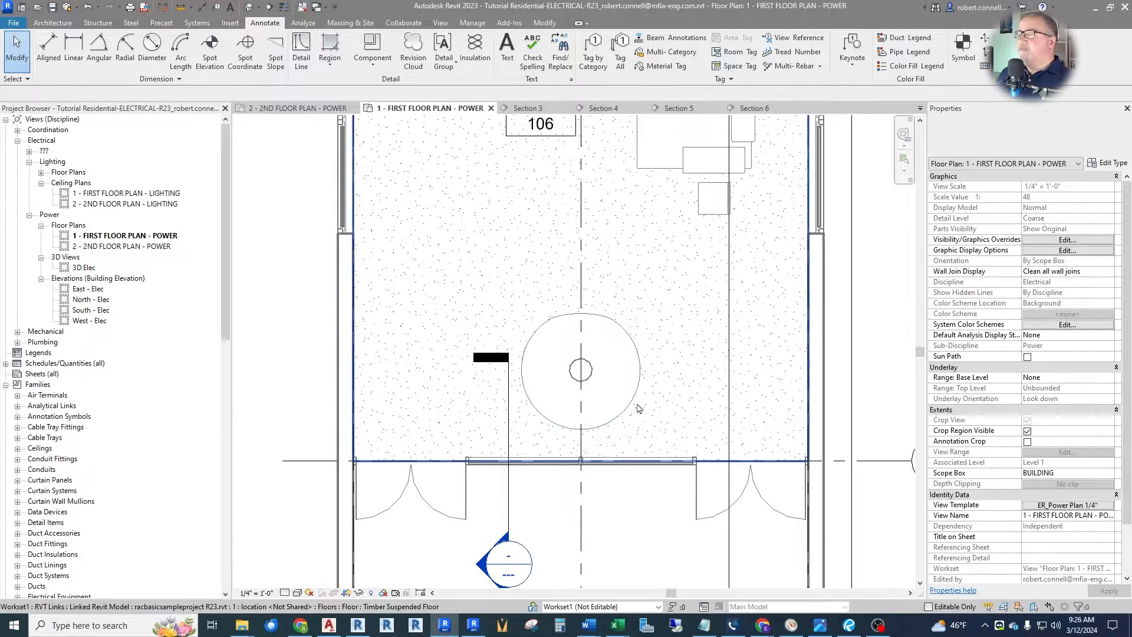
Place a rotated copy of the Kitchen & Dining floor duplex outlet in the Living room, about 10" inside the grid F window wall and 3' 6" from grid 6.
{"action": "scroll", "coordinate": [586, 372], "scroll_direction": "down", "scroll_amount": 4}
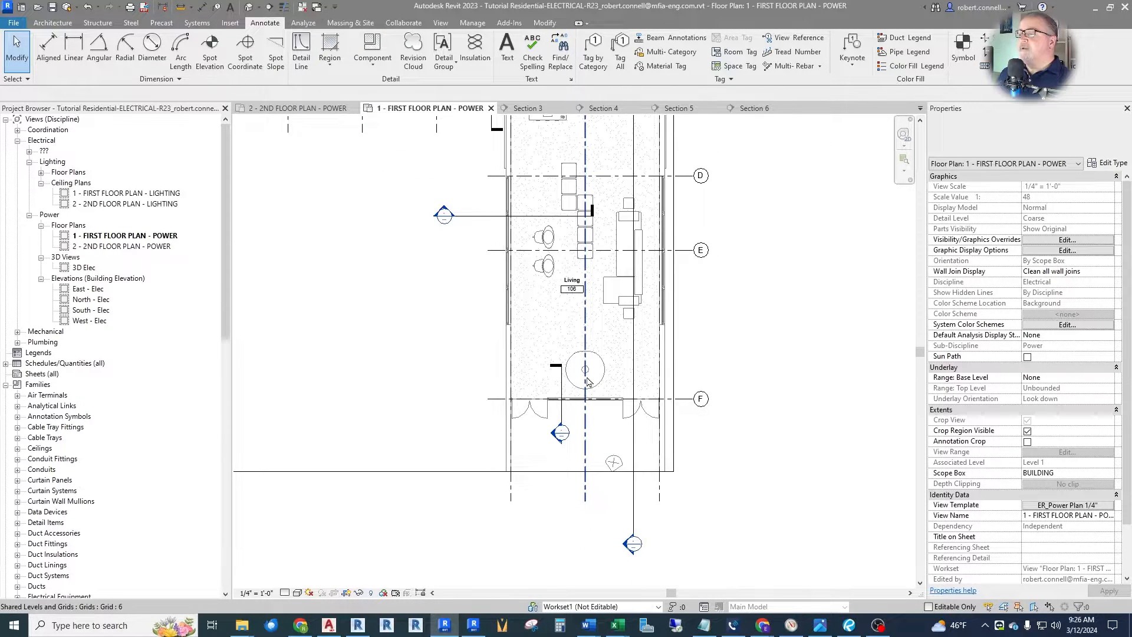
{"action": "scroll", "coordinate": [586, 375], "scroll_direction": "up", "scroll_amount": 5}
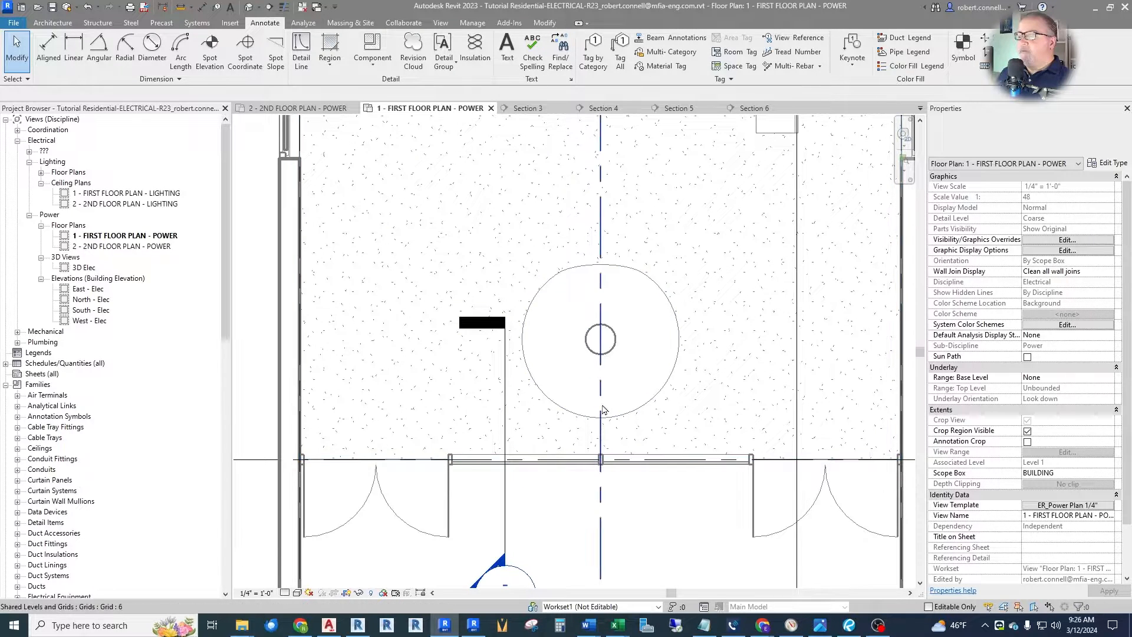
{"action": "scroll", "coordinate": [492, 435], "scroll_direction": "down", "scroll_amount": 3}
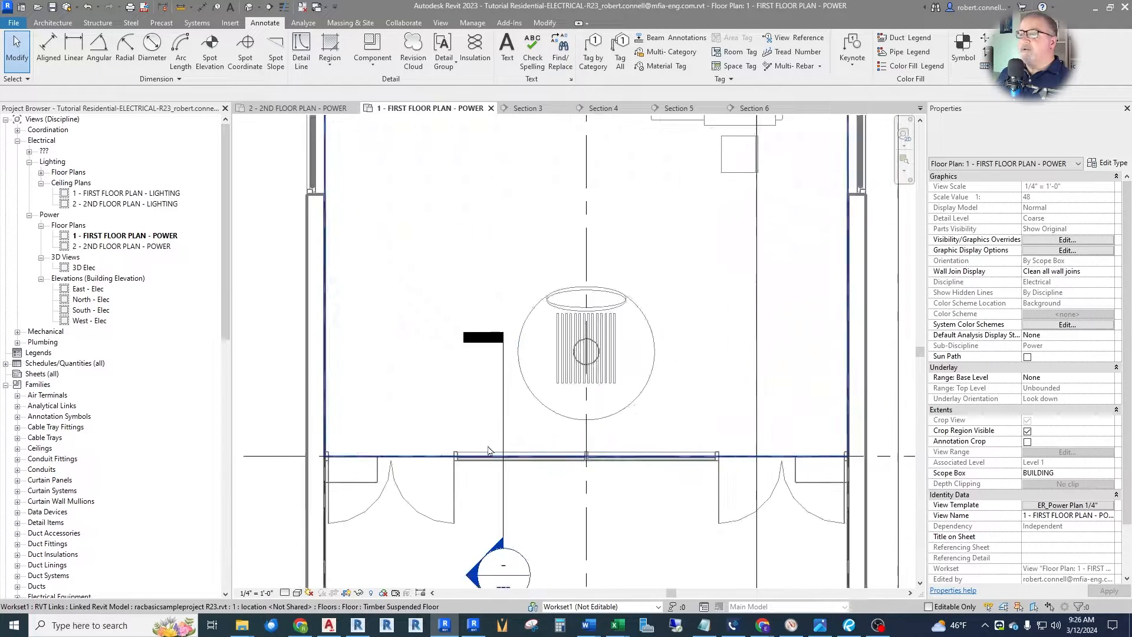
{"action": "scroll", "coordinate": [491, 435], "scroll_direction": "down", "scroll_amount": 4}
{"action": "scroll", "coordinate": [433, 272], "scroll_direction": "up", "scroll_amount": 6}
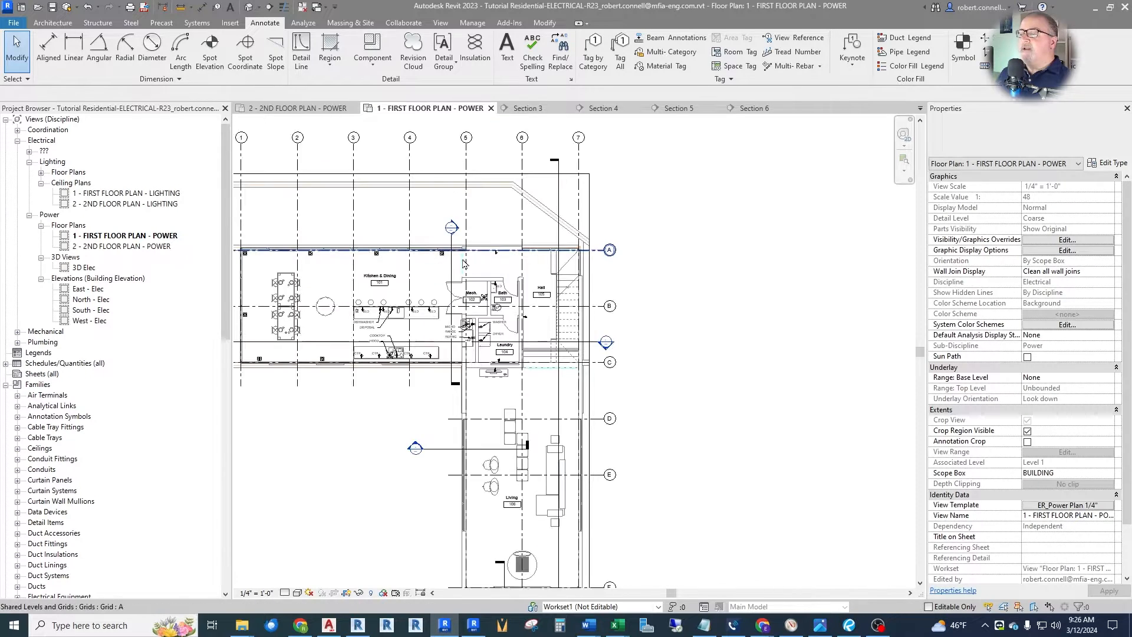
{"action": "right_click", "coordinate": [427, 235]}
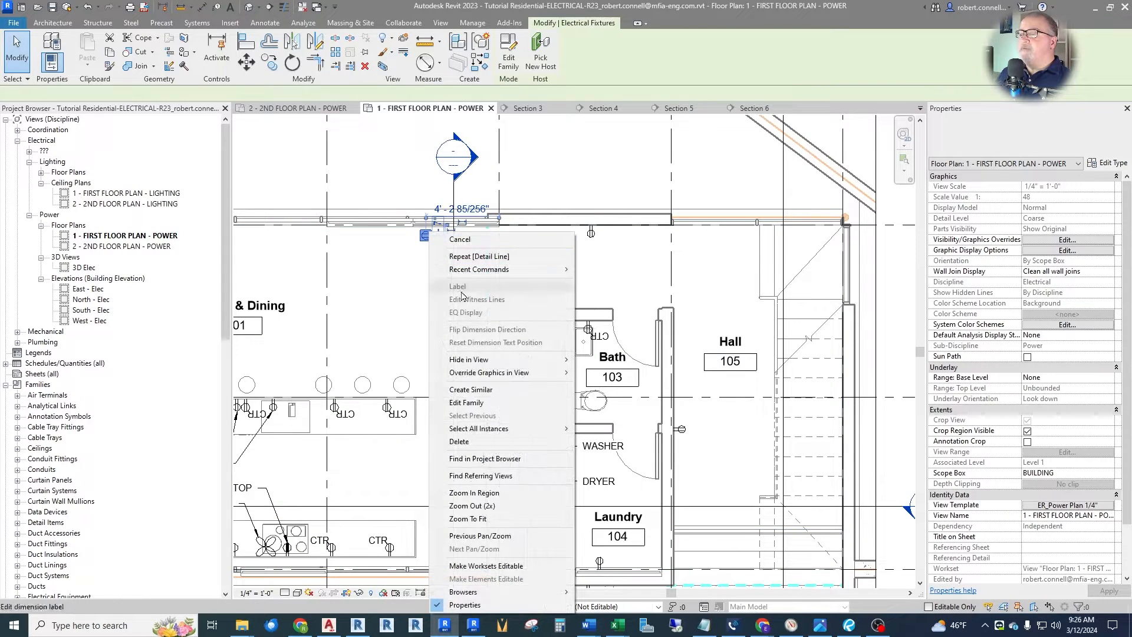
{"action": "left_click", "coordinate": [471, 389]}
{"action": "scroll", "coordinate": [531, 331], "scroll_direction": "down", "scroll_amount": 4}
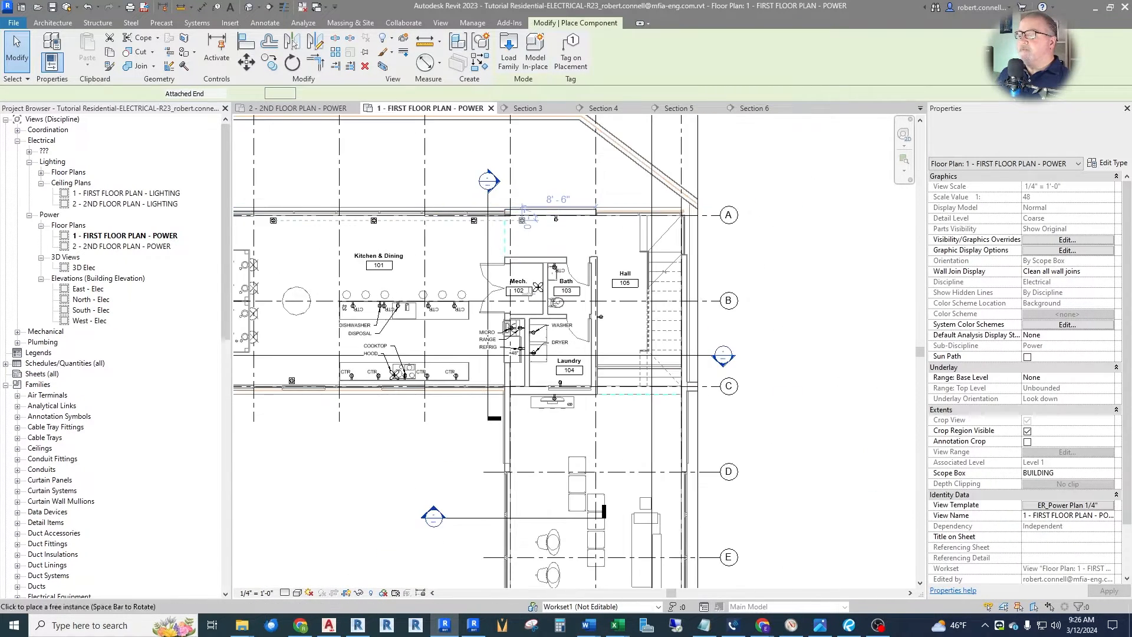
{"action": "scroll", "coordinate": [584, 336], "scroll_direction": "up", "scroll_amount": 2}
{"action": "scroll", "coordinate": [582, 330], "scroll_direction": "up", "scroll_amount": 5}
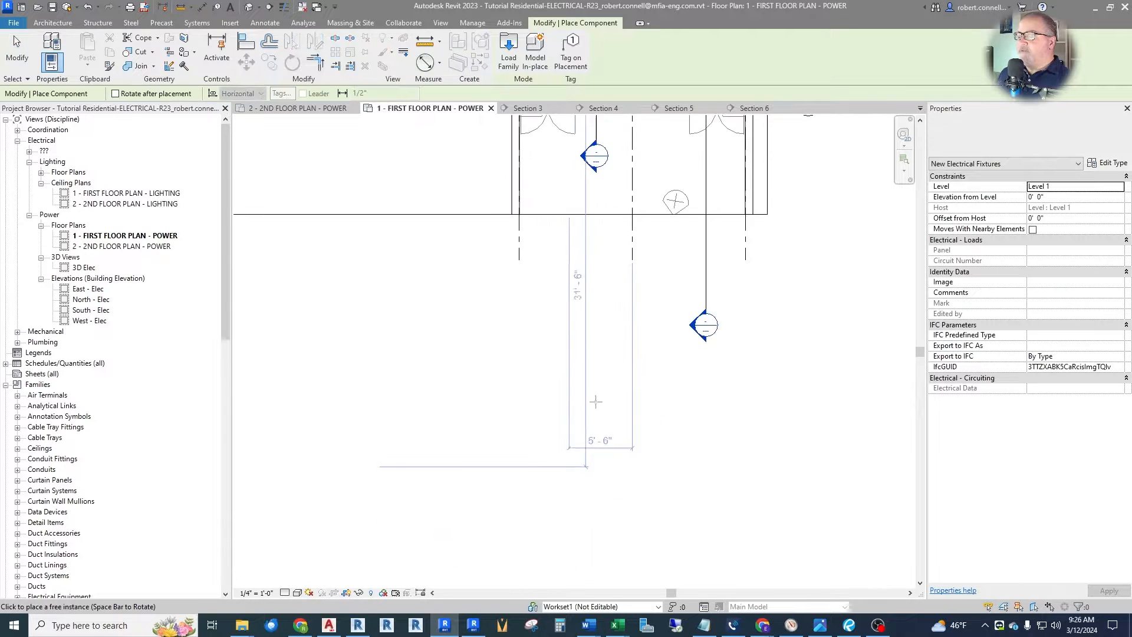
{"action": "scroll", "coordinate": [592, 255], "scroll_direction": "up", "scroll_amount": 5}
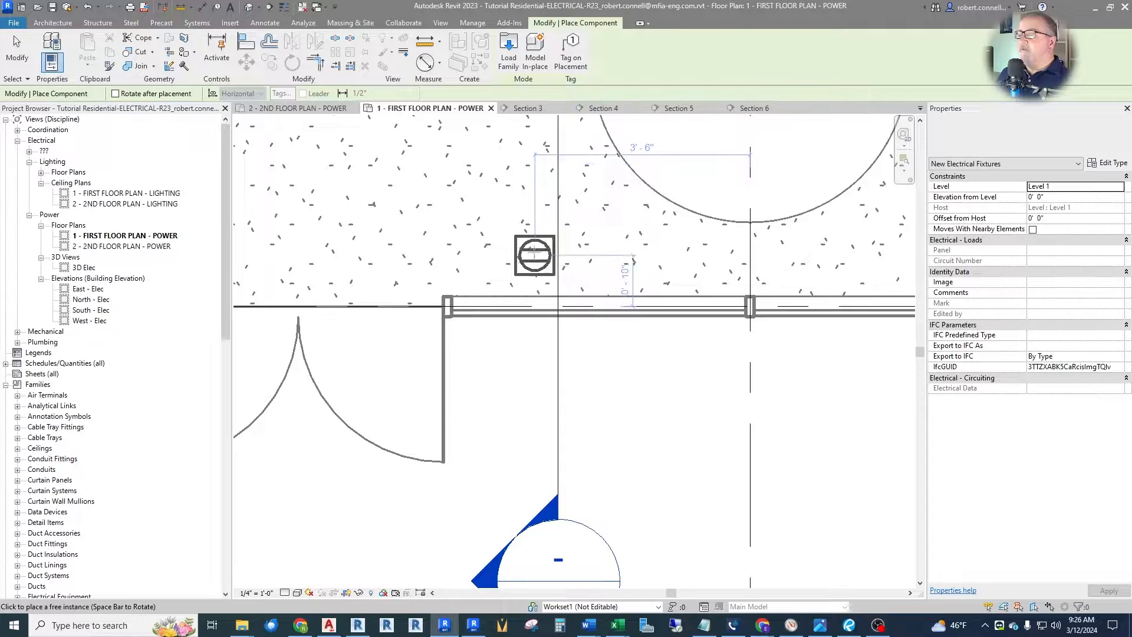
{"action": "key", "text": "space"}
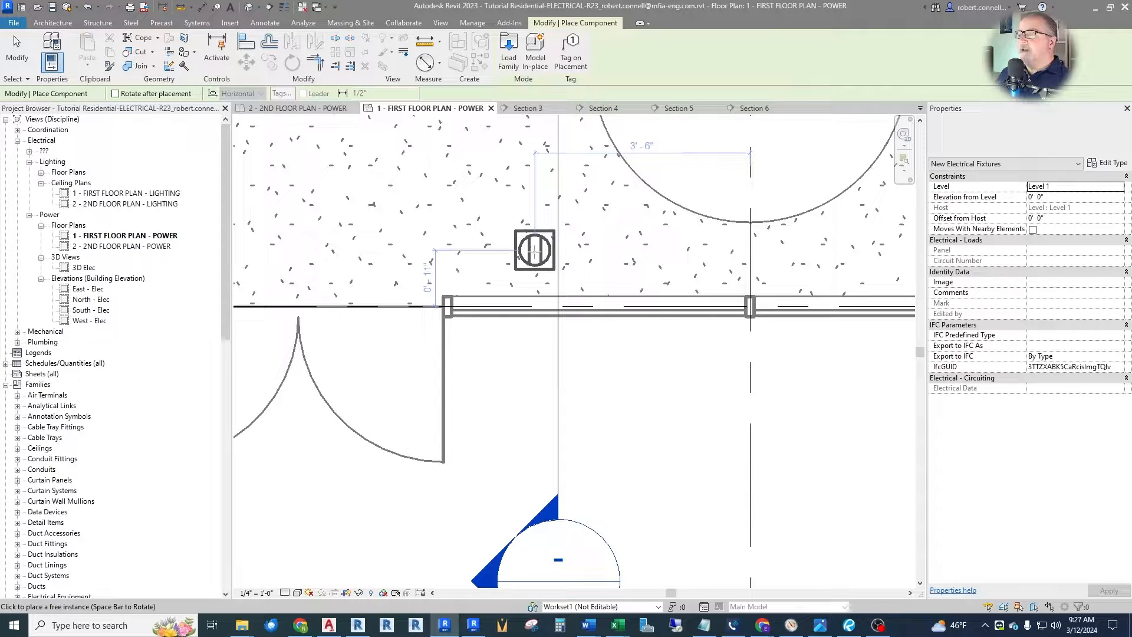
{"action": "left_click", "coordinate": [534, 256]}
{"action": "key", "text": "Escape"}
{"action": "key", "text": "Escape"}
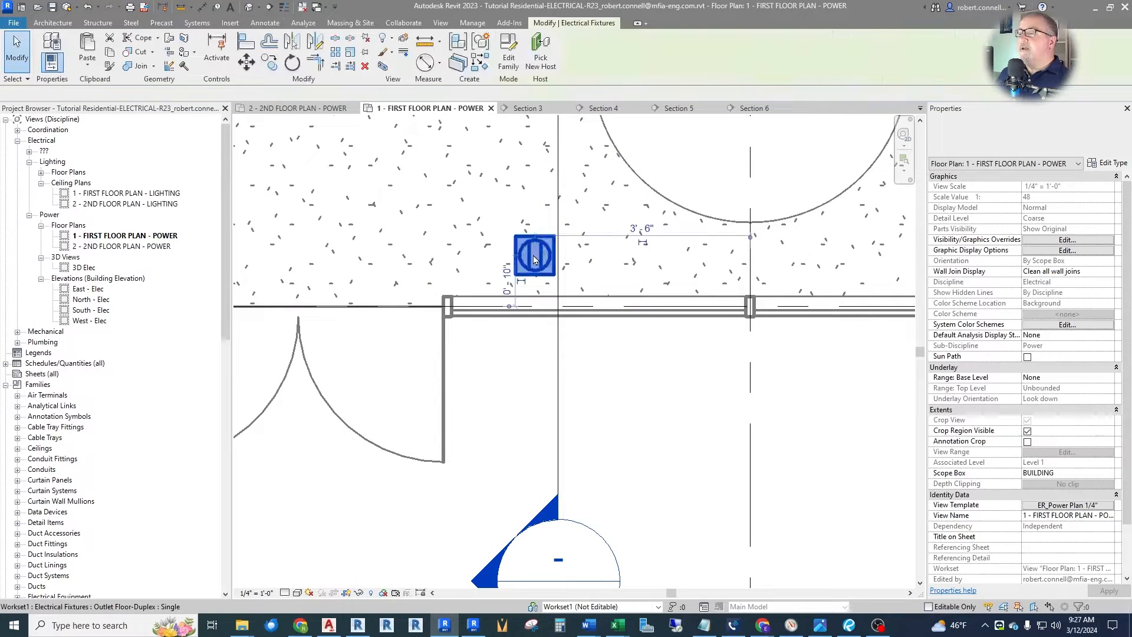
Set the level of the floor outlet by the grid F window wall to Level 1 Living Rm.
{"action": "left_click", "coordinate": [534, 259]}
{"action": "left_click", "coordinate": [1121, 187]}
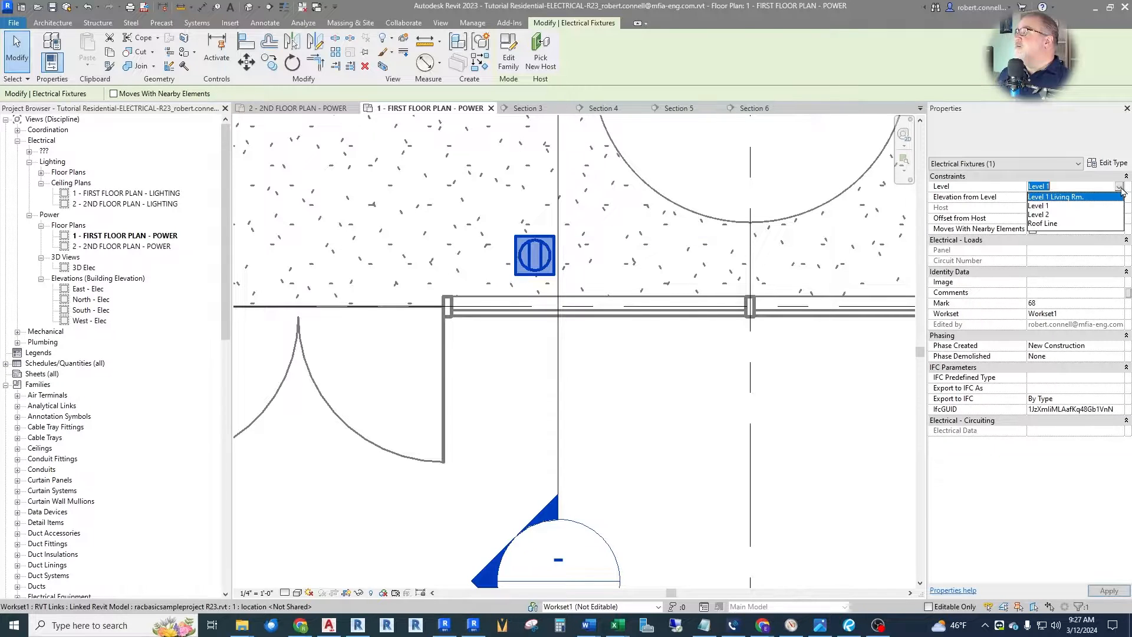
{"action": "left_click", "coordinate": [1076, 197]}
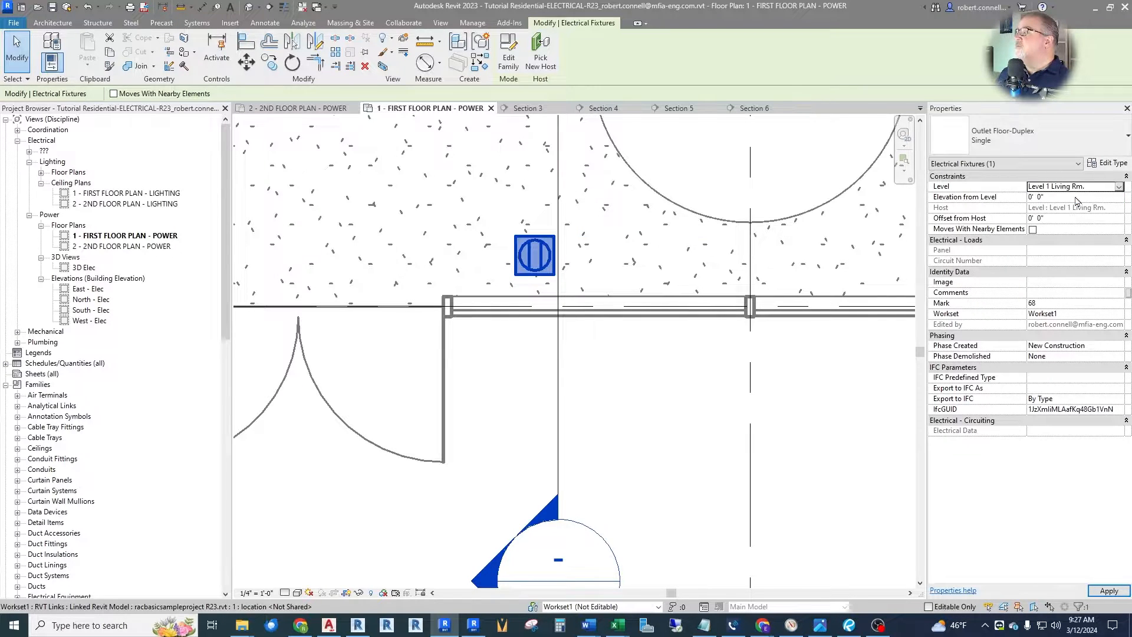
{"action": "left_click", "coordinate": [1110, 592]}
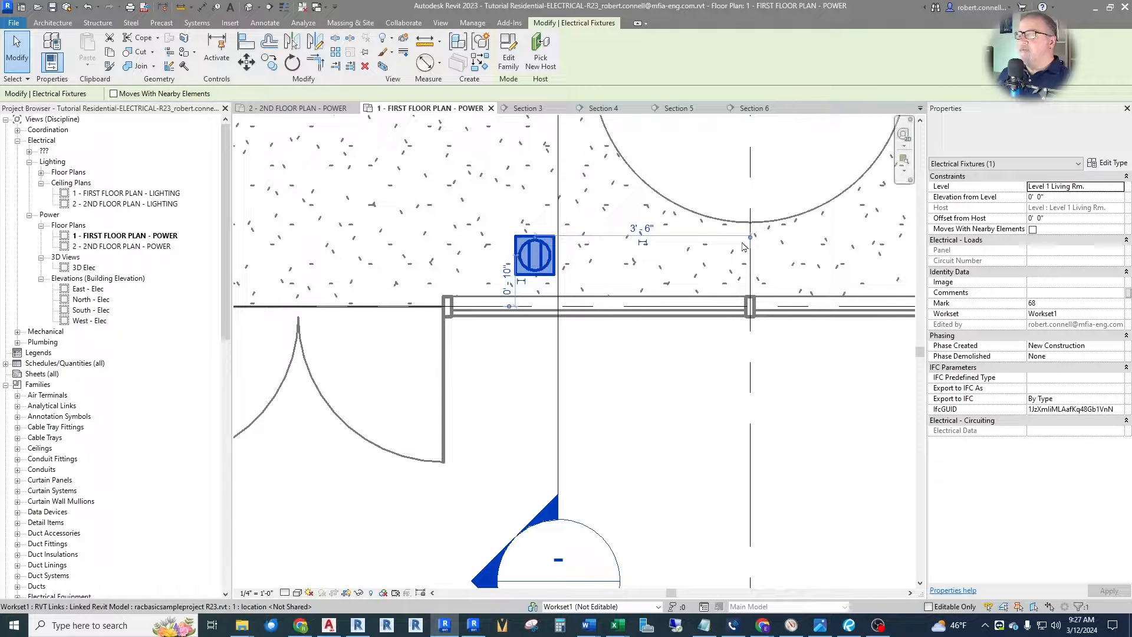
{"action": "left_click", "coordinate": [512, 356]}
{"action": "scroll", "coordinate": [513, 355], "scroll_direction": "down", "scroll_amount": 2}
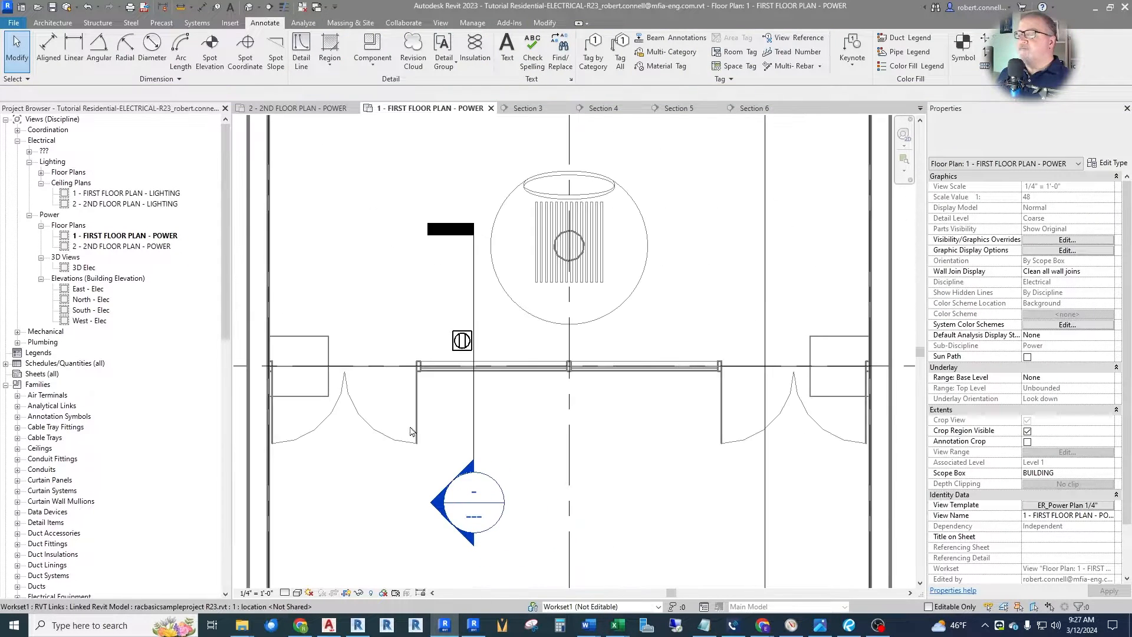
Copy the floor outlet about 7' 4" along the grid F window wall to the other side of grid 6.
{"action": "left_click", "coordinate": [452, 328]}
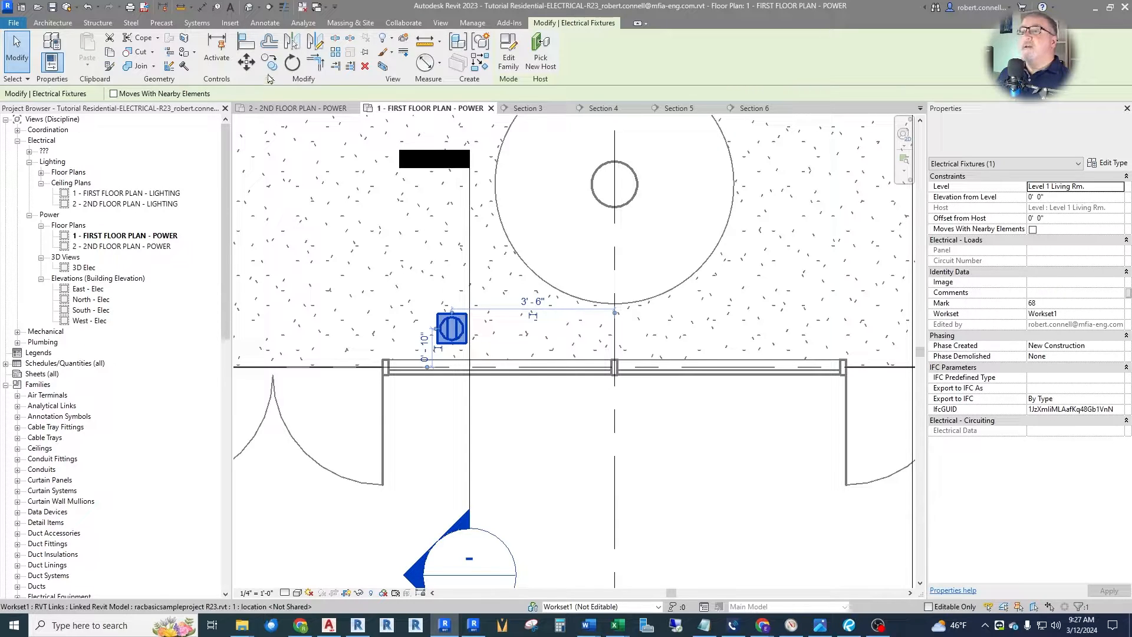
{"action": "left_click", "coordinate": [269, 62]}
{"action": "left_click", "coordinate": [452, 329]}
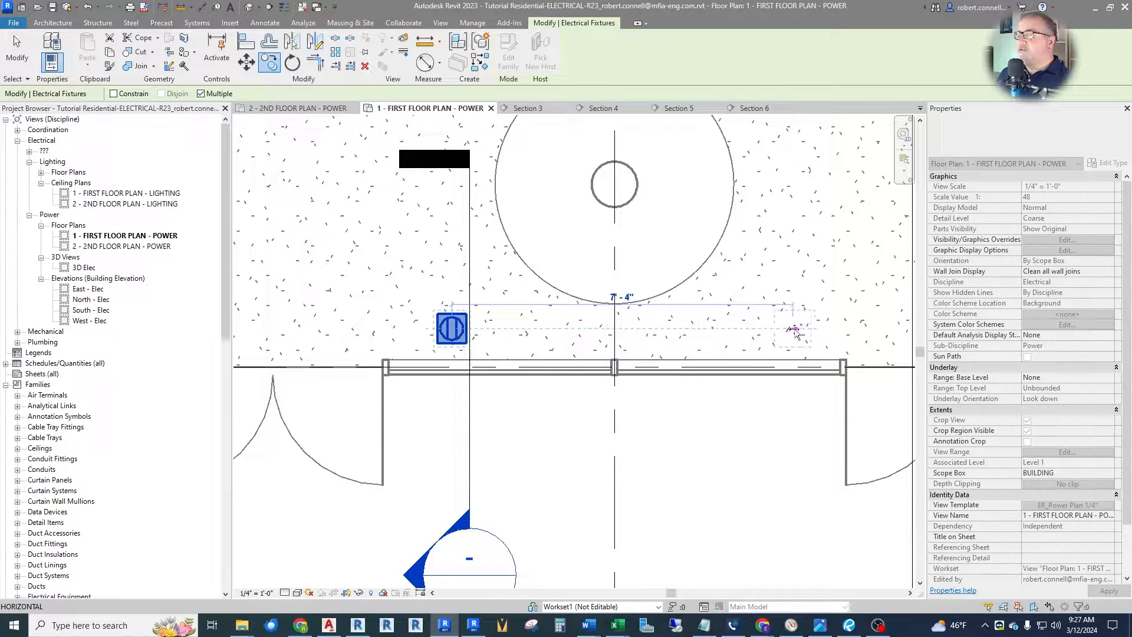
{"action": "left_click", "coordinate": [793, 330]}
{"action": "key", "text": "Escape"}
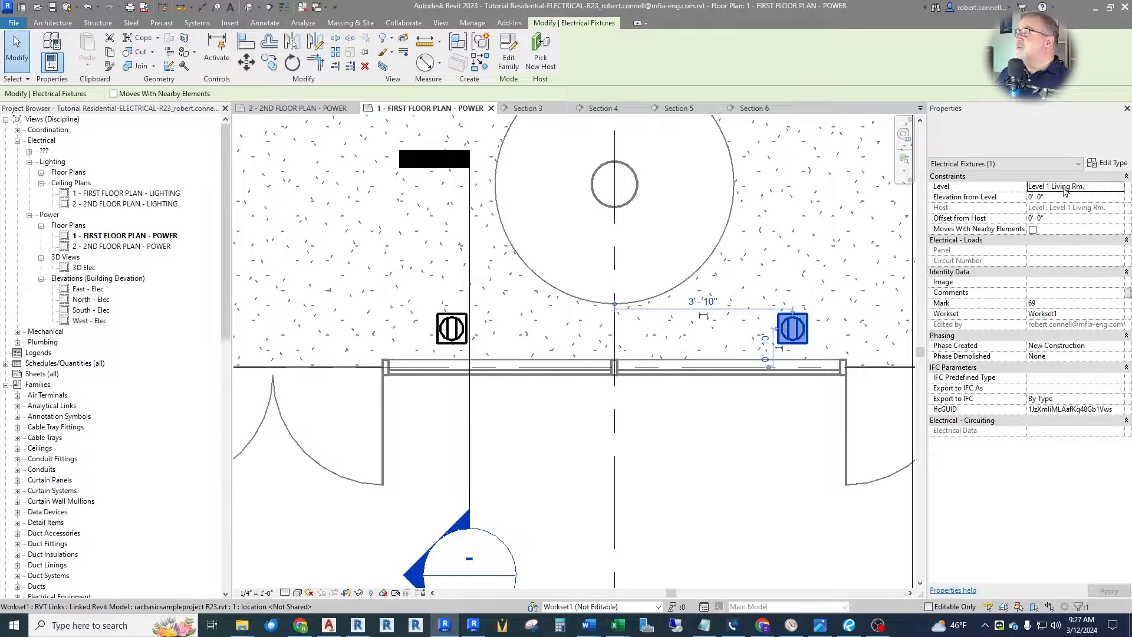
{"action": "key", "text": "Escape"}
{"action": "scroll", "coordinate": [548, 389], "scroll_direction": "down", "scroll_amount": 5}
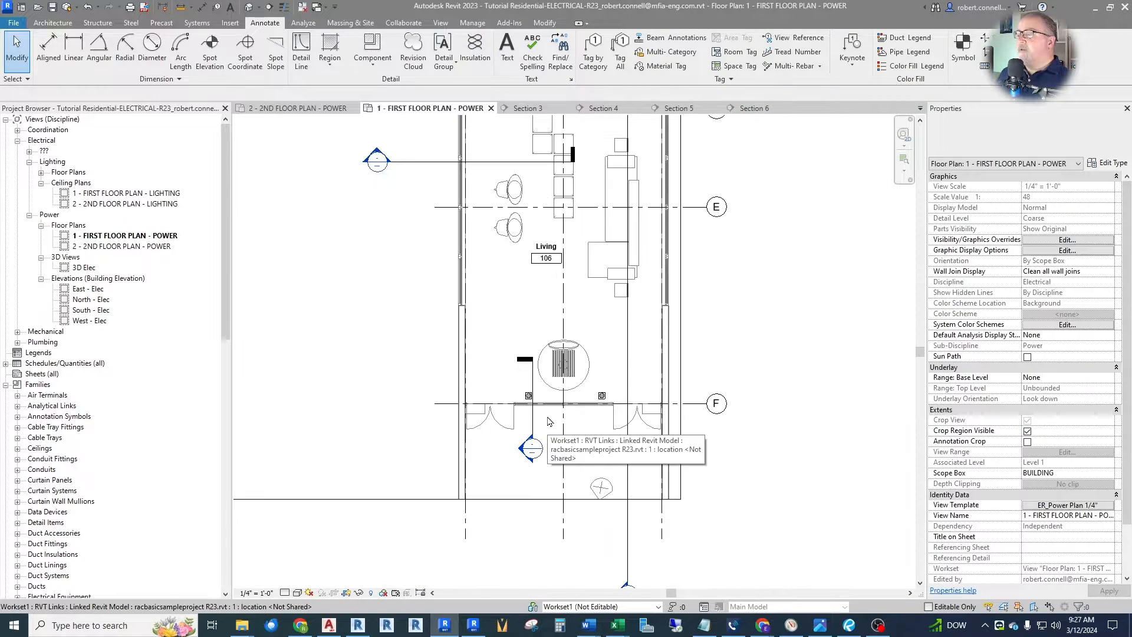
Draw a guide detail line about 6' 5" long beside the Living room's grid 5 wall, starting from the TV wall and running toward grid D.
{"action": "scroll", "coordinate": [548, 389], "scroll_direction": "up", "scroll_amount": 10}
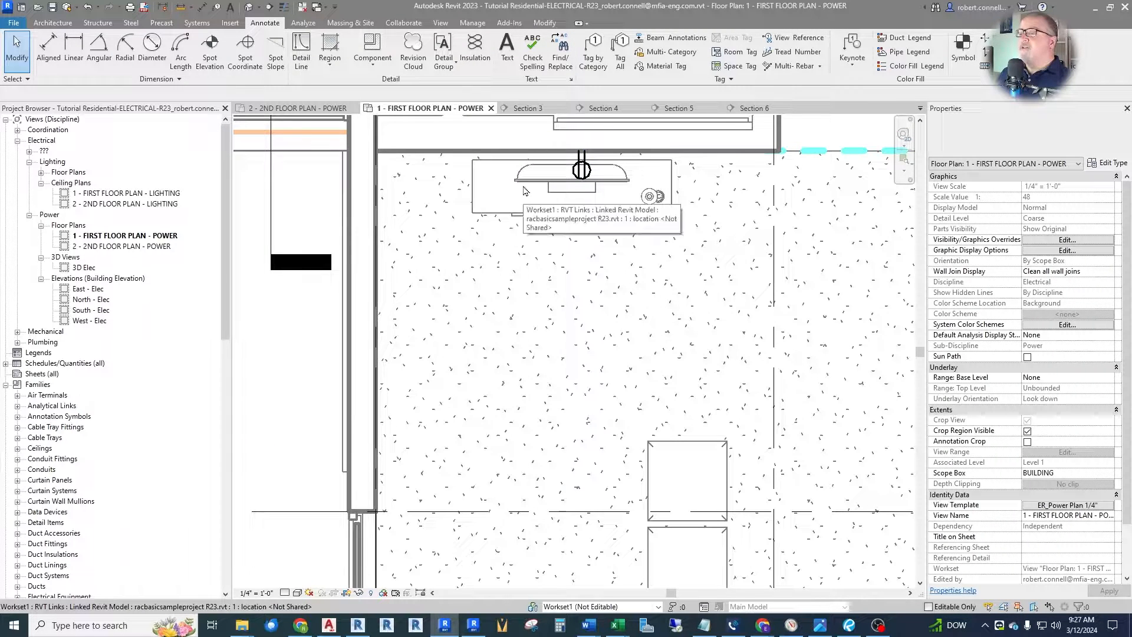
{"action": "scroll", "coordinate": [407, 214], "scroll_direction": "down", "scroll_amount": 2}
{"action": "scroll", "coordinate": [400, 213], "scroll_direction": "up", "scroll_amount": 1}
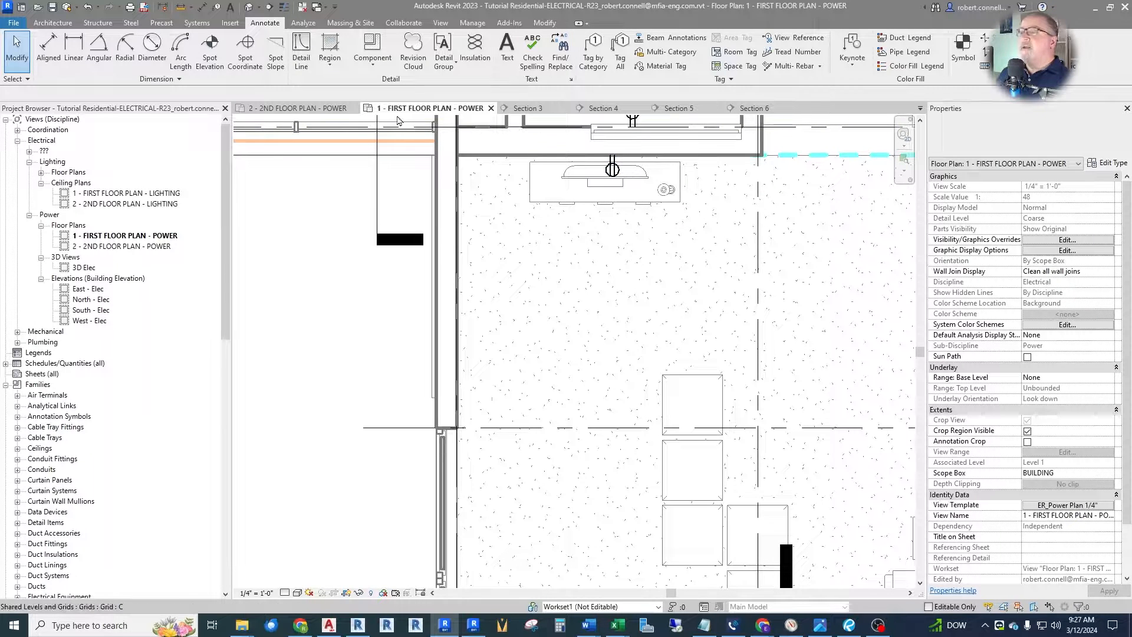
{"action": "left_click", "coordinate": [302, 53]}
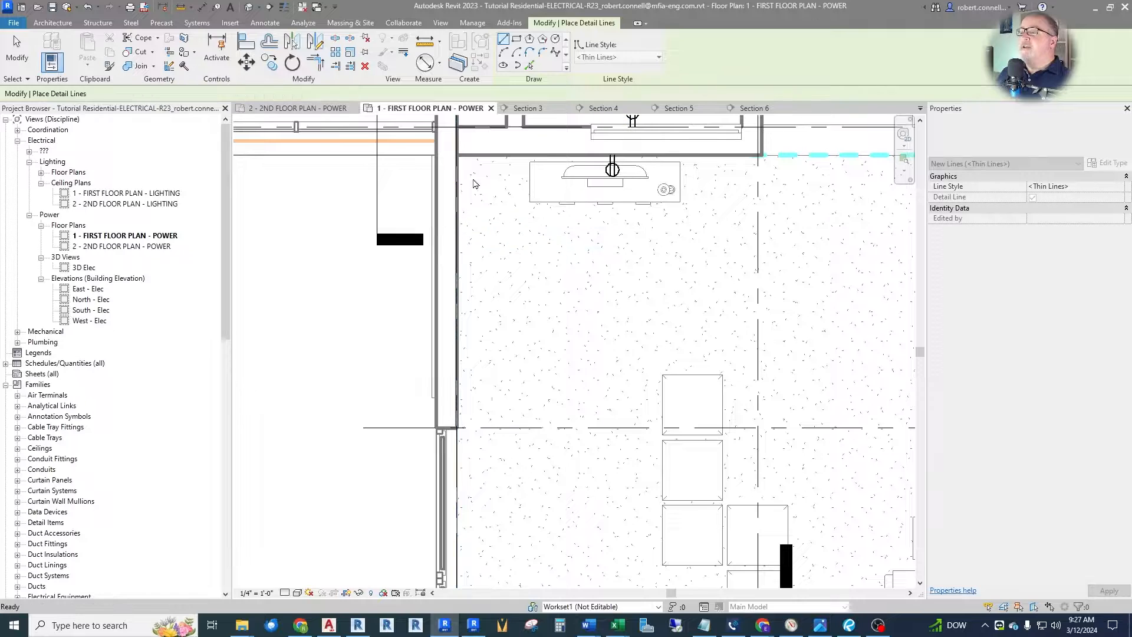
{"action": "left_click", "coordinate": [476, 155]}
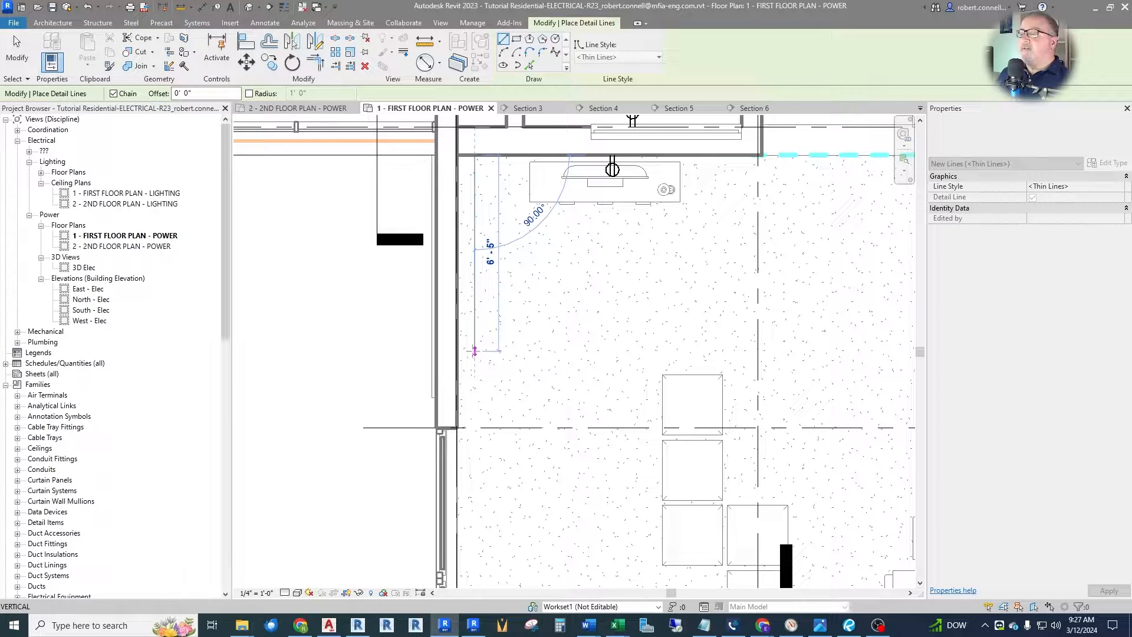
{"action": "key", "text": "Escape"}
{"action": "key", "text": "Escape"}
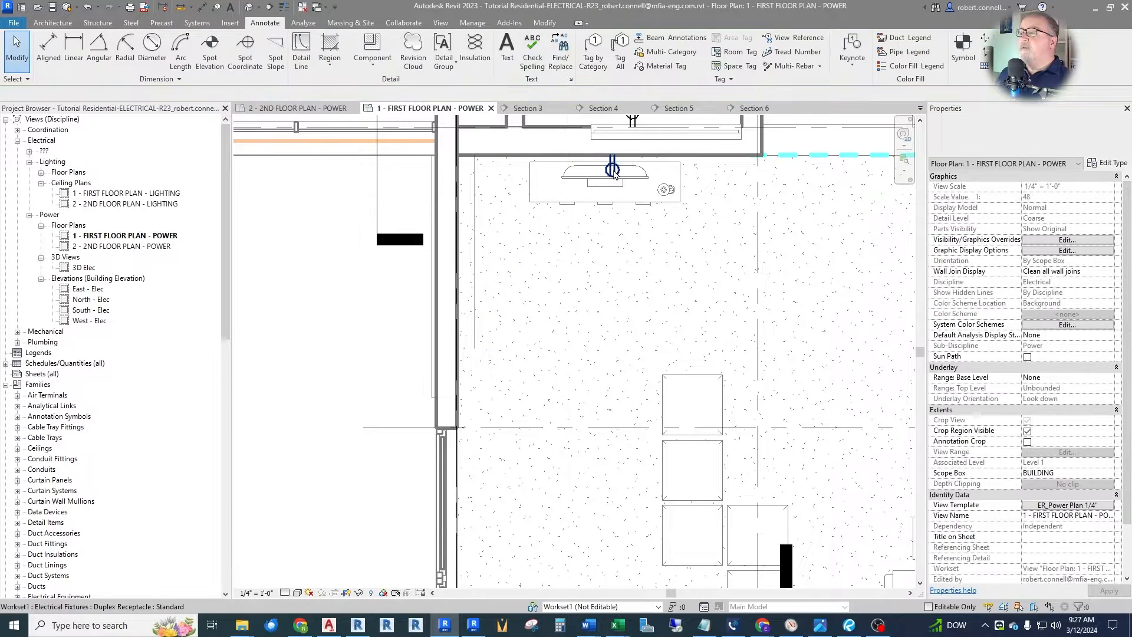
Place a similar duplex receptacle on the grid 5 wall at the guide line's end, and delete the line.
{"action": "right_click", "coordinate": [613, 170]}
{"action": "left_click", "coordinate": [653, 254]}
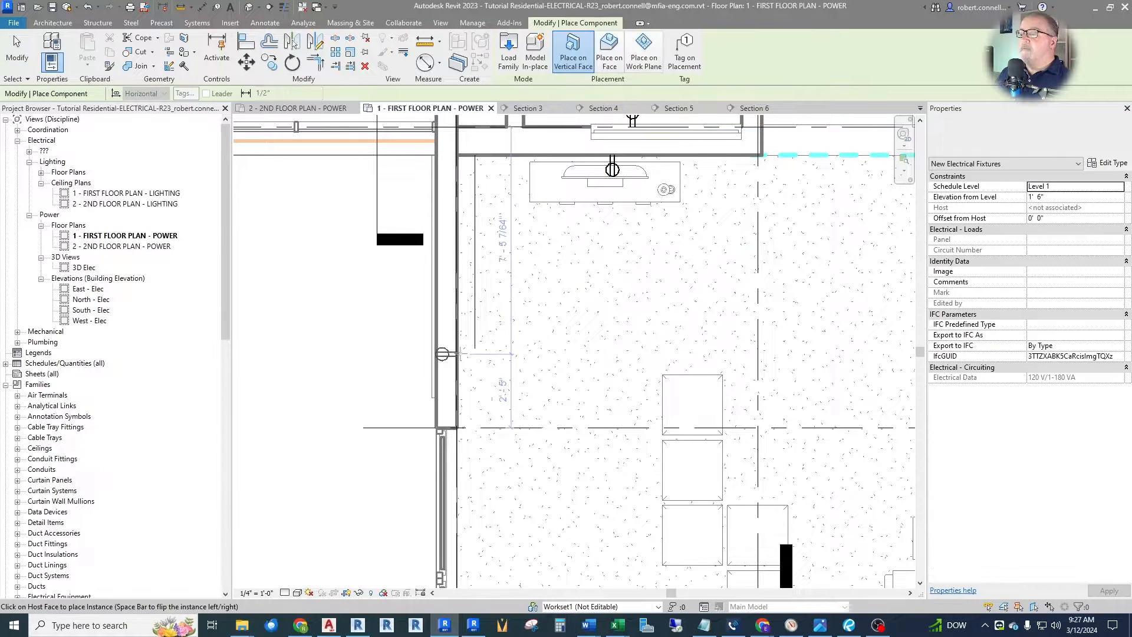
{"action": "scroll", "coordinate": [442, 346], "scroll_direction": "up", "scroll_amount": 5}
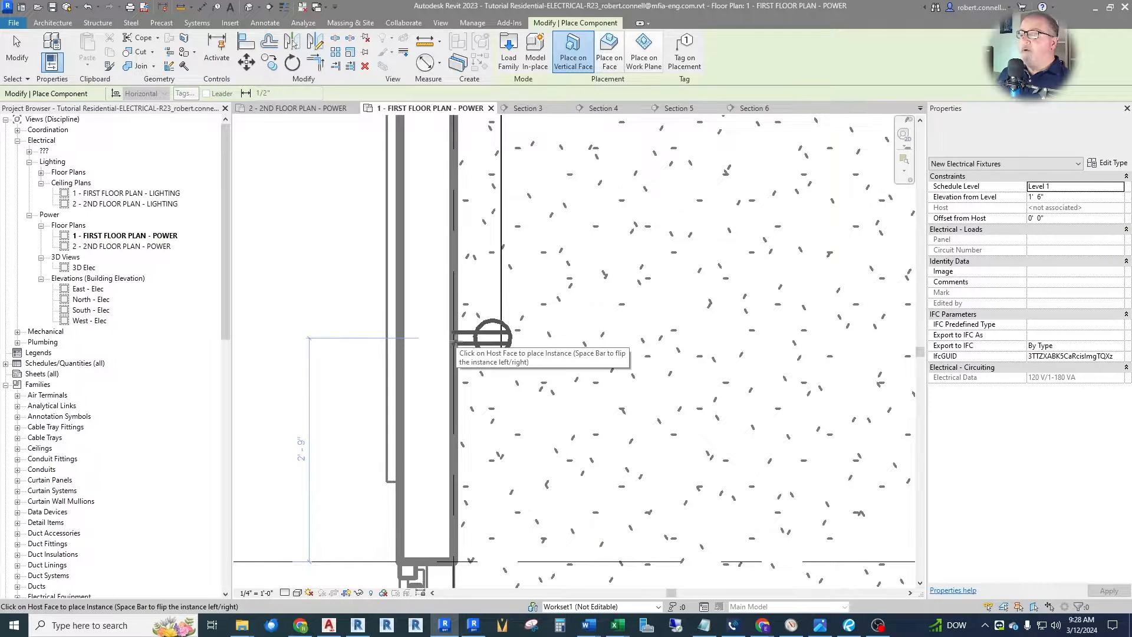
{"action": "left_click", "coordinate": [455, 344]}
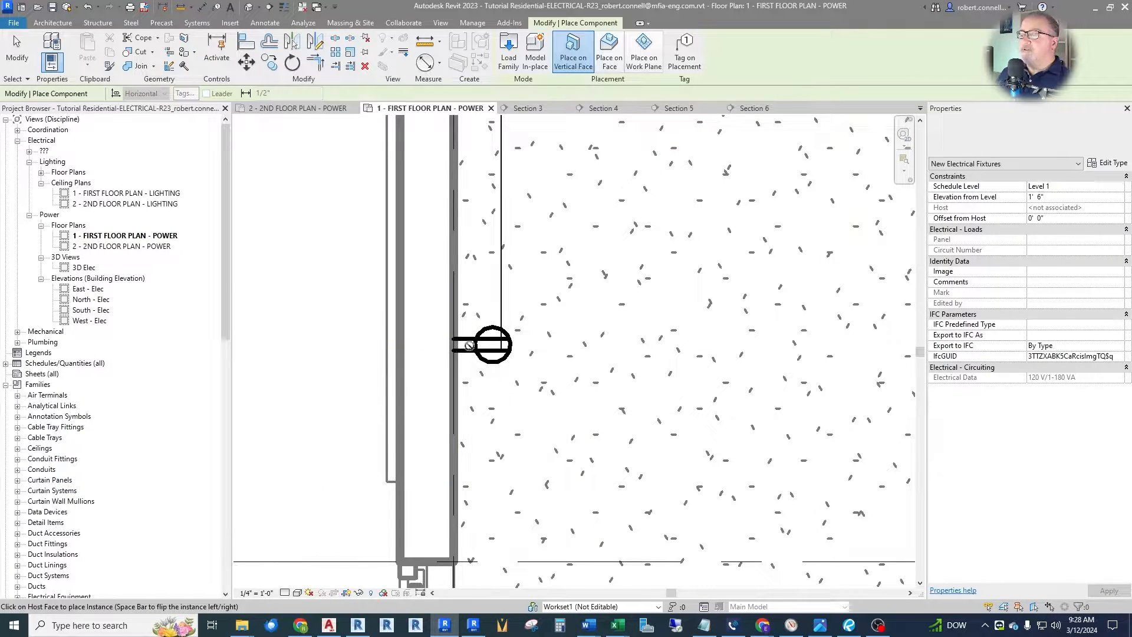
{"action": "key", "text": "Escape"}
{"action": "left_click", "coordinate": [500, 296]}
{"action": "key", "text": "Escape"}
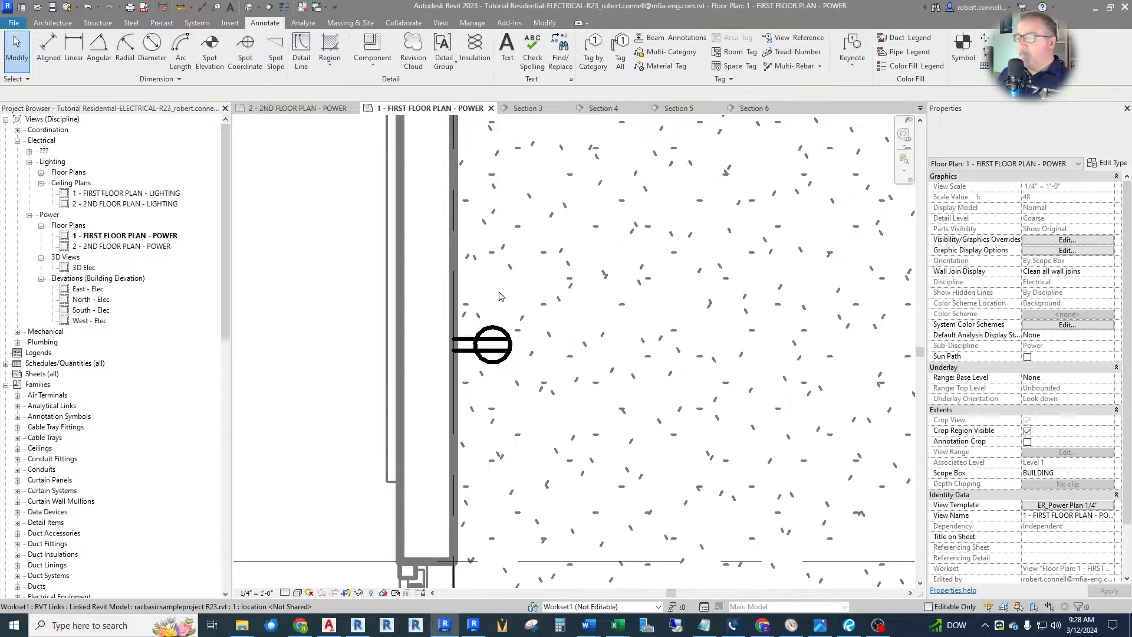
{"action": "scroll", "coordinate": [506, 277], "scroll_direction": "down", "scroll_amount": 5}
{"action": "scroll", "coordinate": [524, 318], "scroll_direction": "down", "scroll_amount": 2}
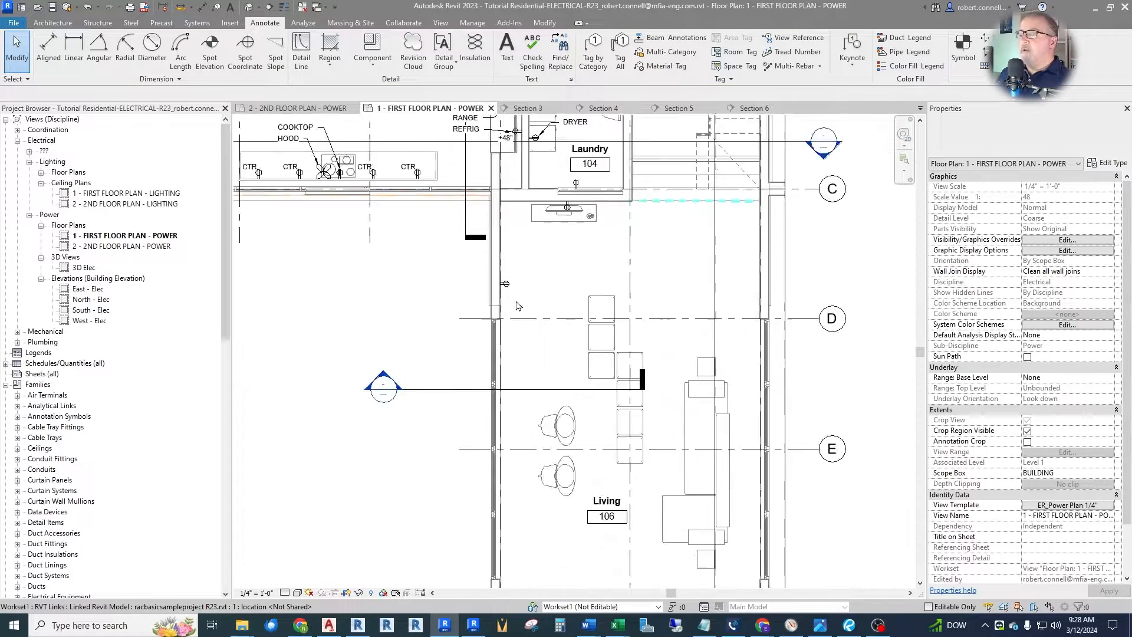
{"action": "scroll", "coordinate": [518, 306], "scroll_direction": "up", "scroll_amount": 2}
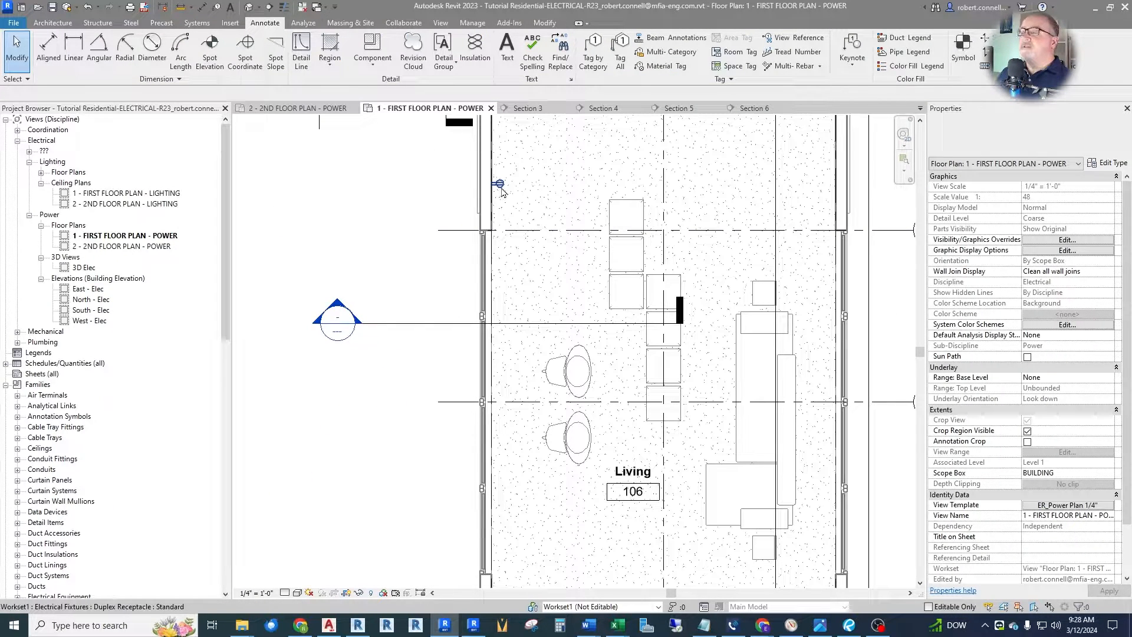
{"action": "left_click", "coordinate": [499, 185]}
{"action": "left_click", "coordinate": [271, 65]}
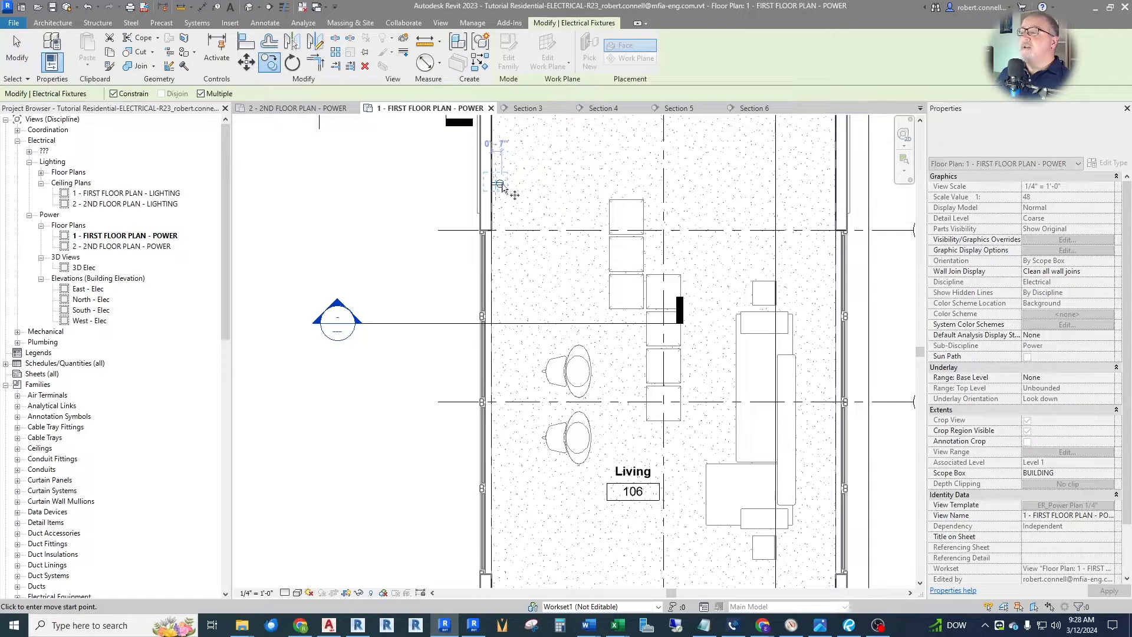
{"action": "left_click", "coordinate": [499, 183]}
{"action": "key", "text": "Escape"}
{"action": "key", "text": "Escape"}
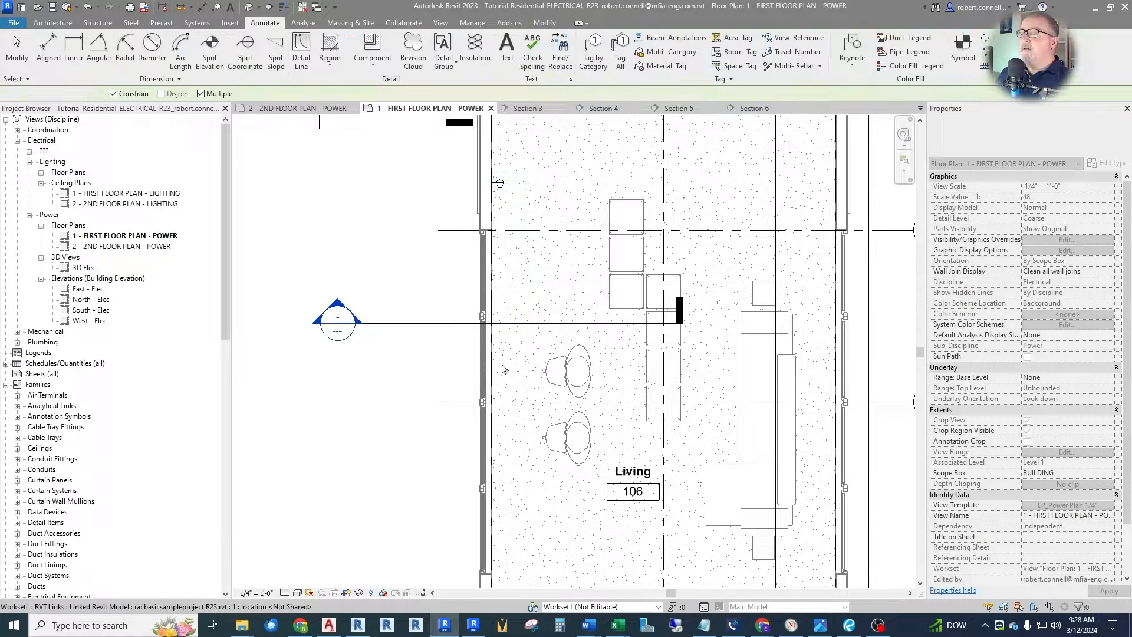
Draw a guide detail line about 11' 6" long from the new wall receptacle along the grid 5 wall to just before grid E.
{"action": "scroll", "coordinate": [519, 247], "scroll_direction": "down", "scroll_amount": 2}
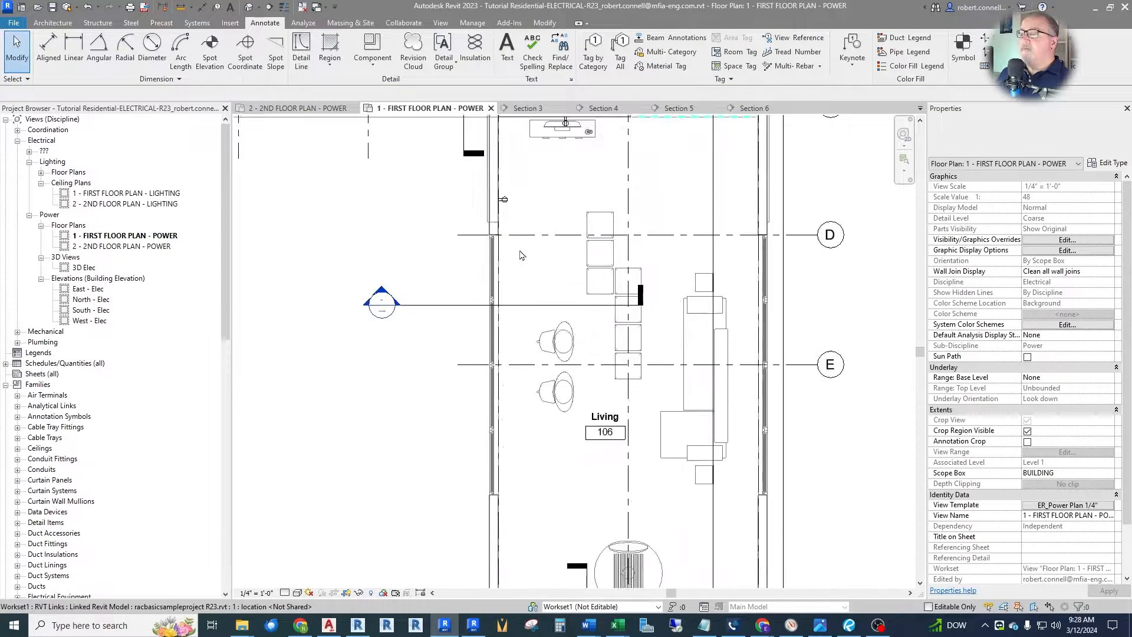
{"action": "left_click", "coordinate": [301, 52]}
{"action": "left_click", "coordinate": [507, 211]}
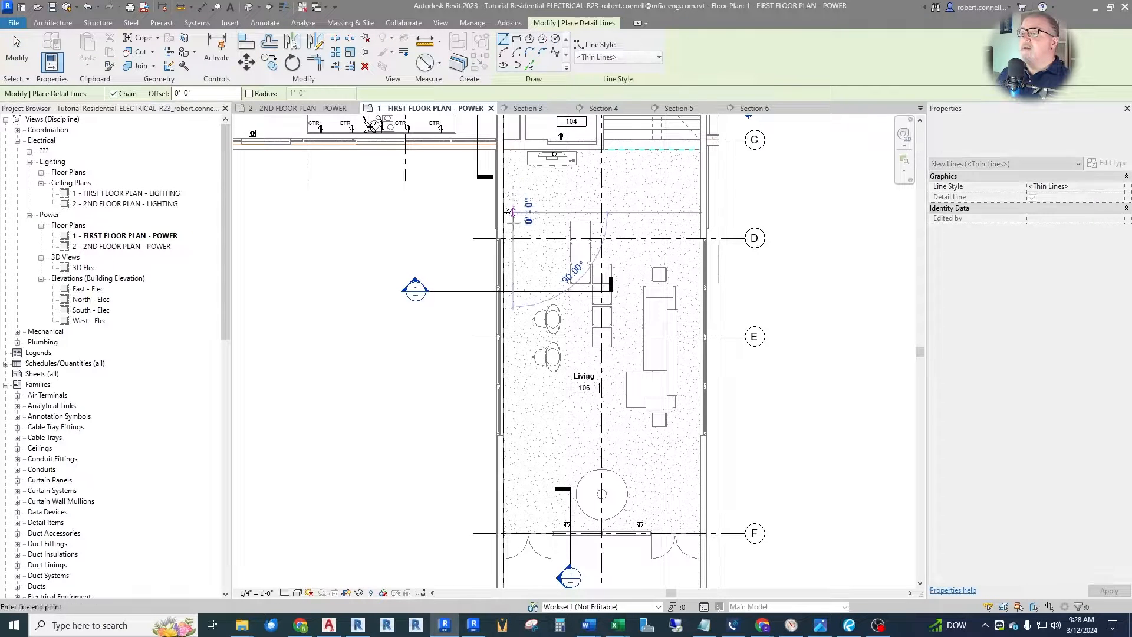
{"action": "scroll", "coordinate": [502, 336], "scroll_direction": "up", "scroll_amount": 2}
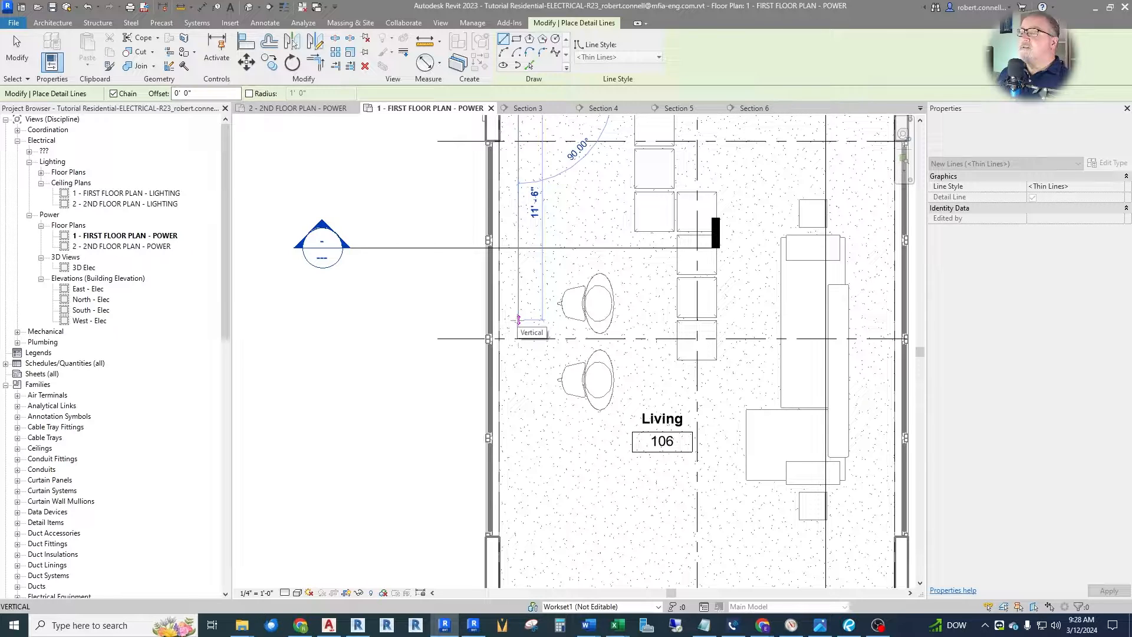
{"action": "left_click", "coordinate": [518, 319]}
{"action": "key", "text": "Escape"}
{"action": "key", "text": "Escape"}
{"action": "scroll", "coordinate": [592, 451], "scroll_direction": "down", "scroll_amount": 4}
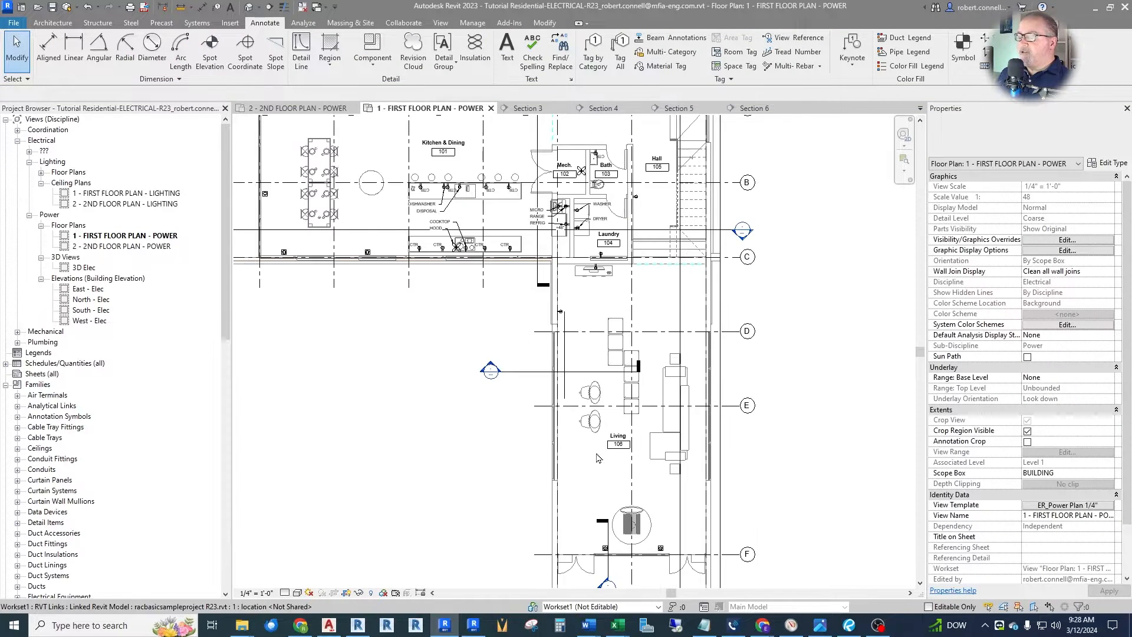
Place a similar floor duplex outlet near the grid 5 window wall at the guide line's end, and delete the line.
{"action": "scroll", "coordinate": [598, 458], "scroll_direction": "up", "scroll_amount": 2}
{"action": "right_click", "coordinate": [603, 548]}
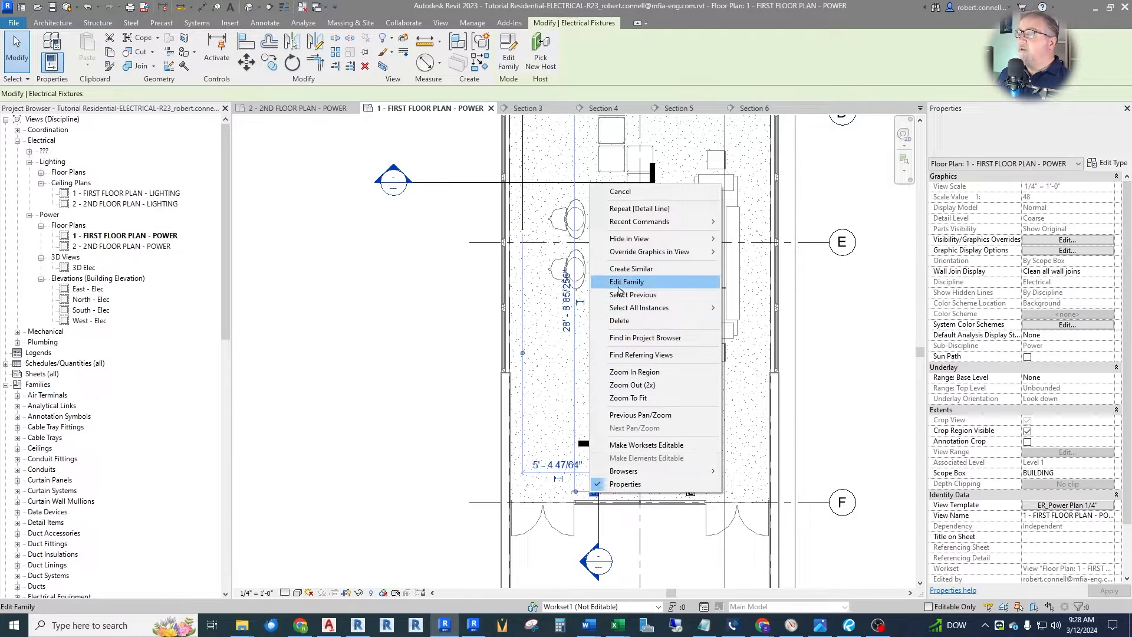
{"action": "left_click", "coordinate": [630, 269]}
{"action": "scroll", "coordinate": [518, 237], "scroll_direction": "up", "scroll_amount": 4}
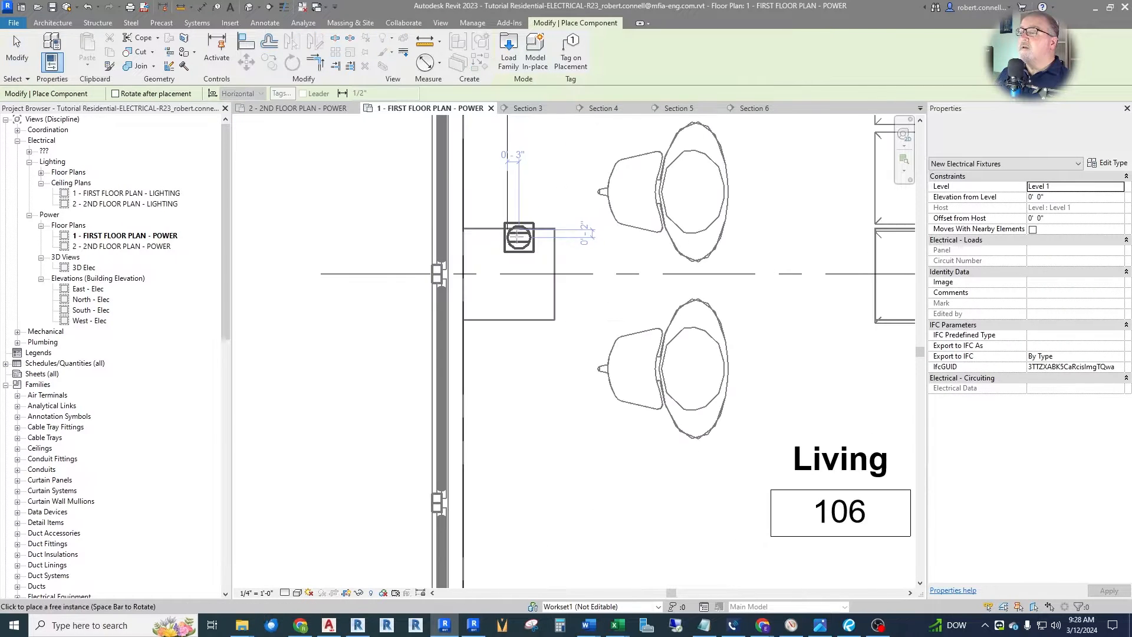
{"action": "left_click", "coordinate": [501, 234]}
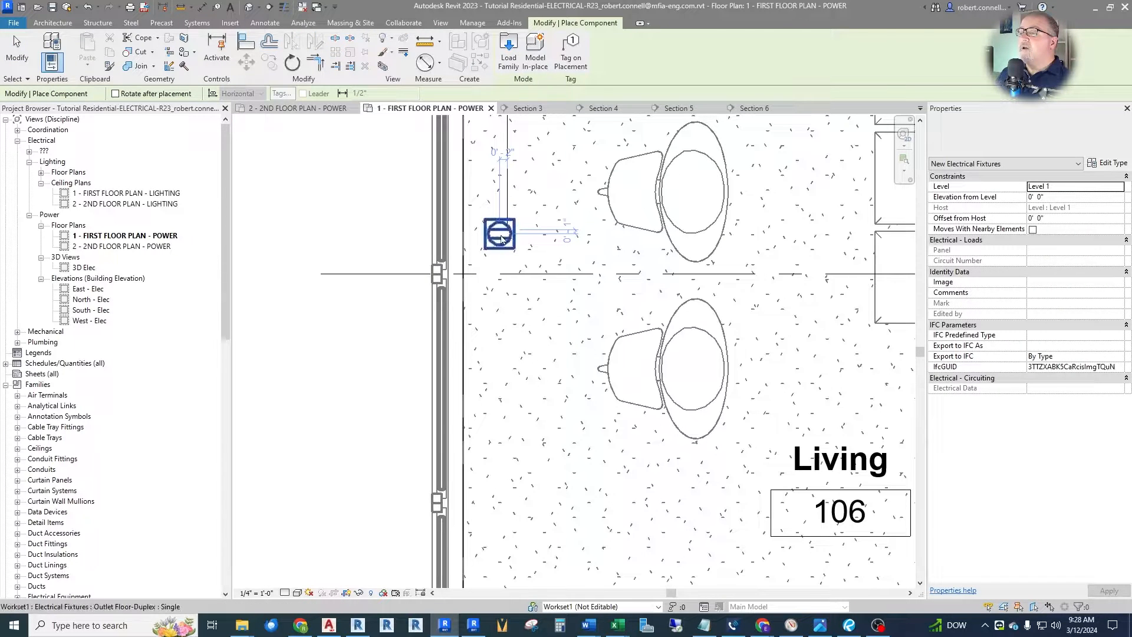
{"action": "key", "text": "Escape"}
{"action": "left_click", "coordinate": [512, 201]}
{"action": "key", "text": "Escape"}
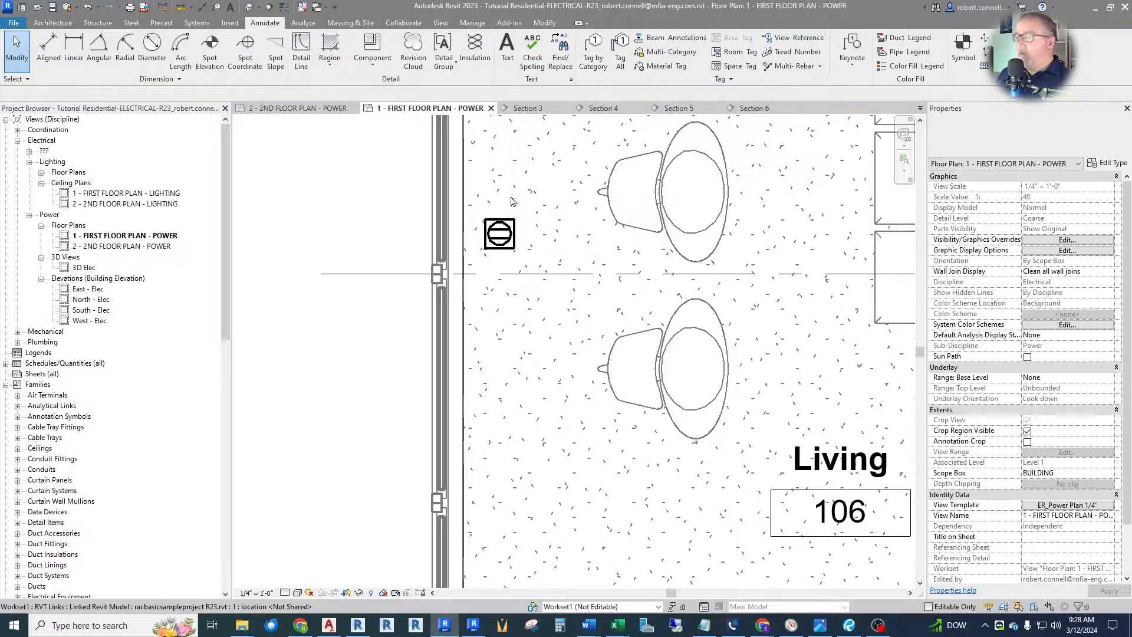
Move the floor outlet beside the grid 5 window wall onto grid E, level with the gap between the two chairs.
{"action": "scroll", "coordinate": [499, 286], "scroll_direction": "down", "scroll_amount": 3}
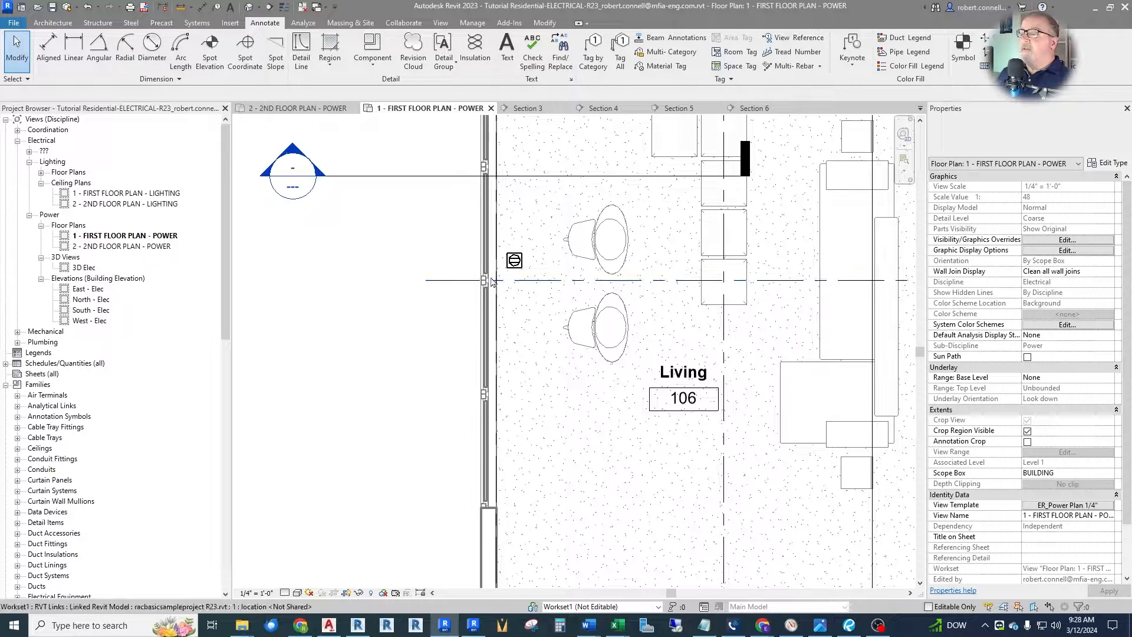
{"action": "scroll", "coordinate": [498, 301], "scroll_direction": "down", "scroll_amount": 3}
{"action": "scroll", "coordinate": [500, 313], "scroll_direction": "down", "scroll_amount": 2}
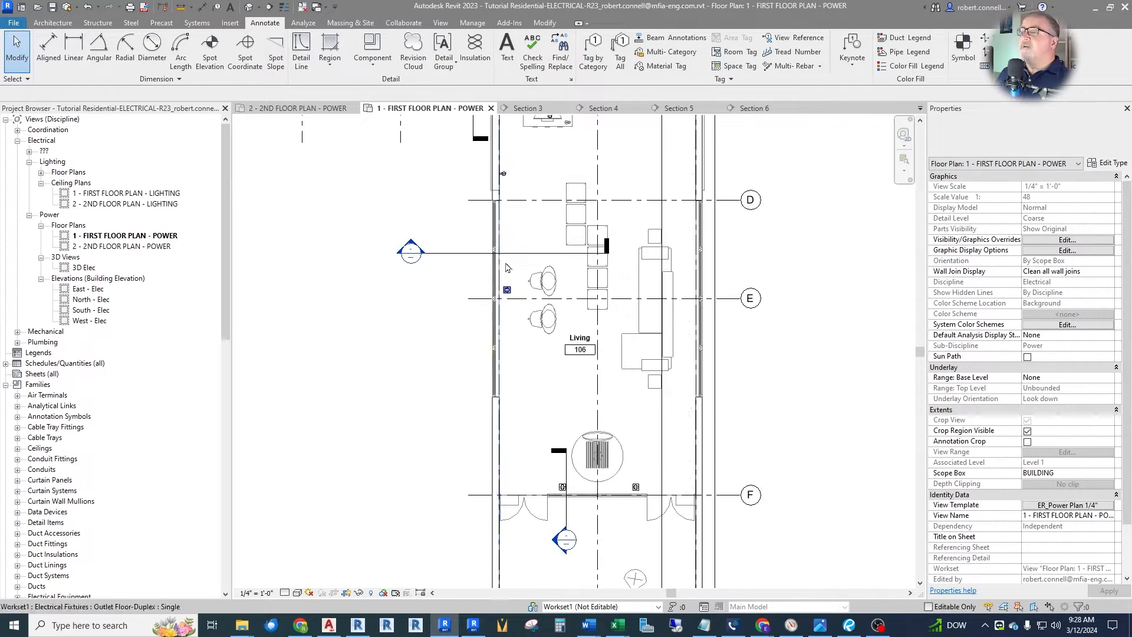
{"action": "scroll", "coordinate": [513, 412], "scroll_direction": "up", "scroll_amount": 5}
{"action": "left_click_drag", "start_coordinate": [524, 370], "coordinate": [524, 401]}
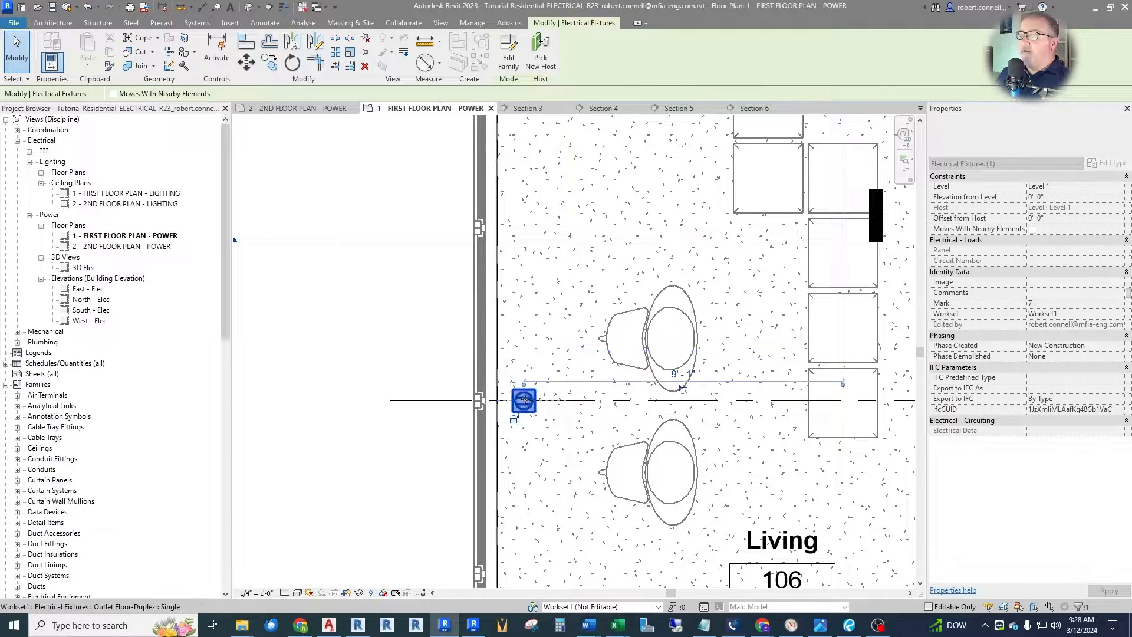
{"action": "left_click", "coordinate": [508, 236]}
Shift the grid 5 wall receptacle near grid D slightly closer to grid D.
{"action": "scroll", "coordinate": [508, 236], "scroll_direction": "down", "scroll_amount": 3}
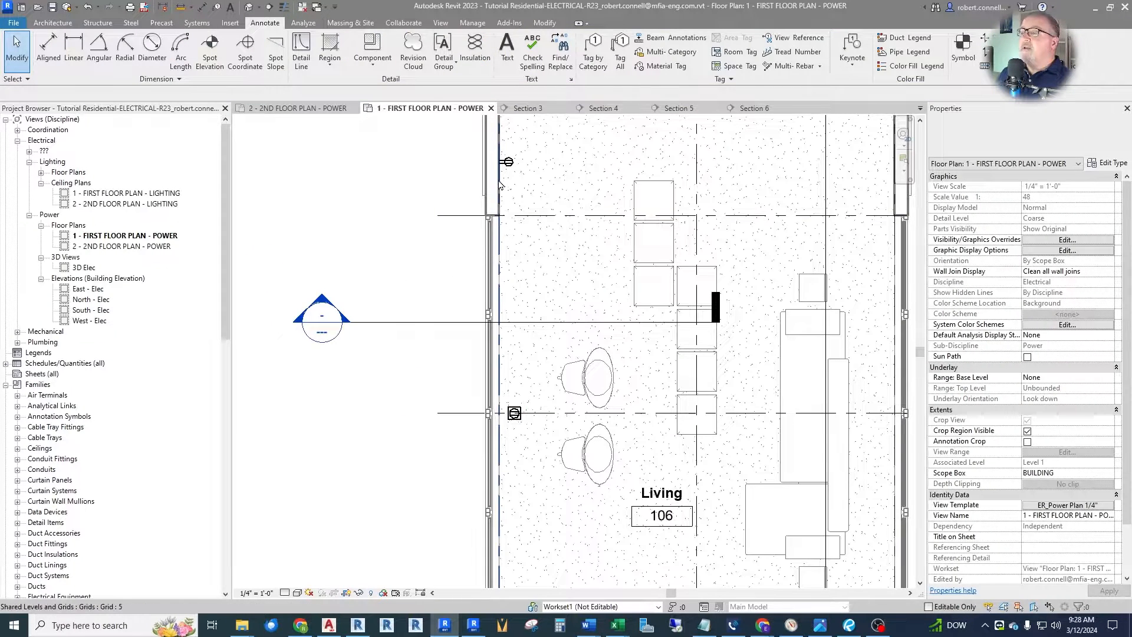
{"action": "scroll", "coordinate": [512, 158], "scroll_direction": "up", "scroll_amount": 3}
{"action": "left_click", "coordinate": [515, 159]}
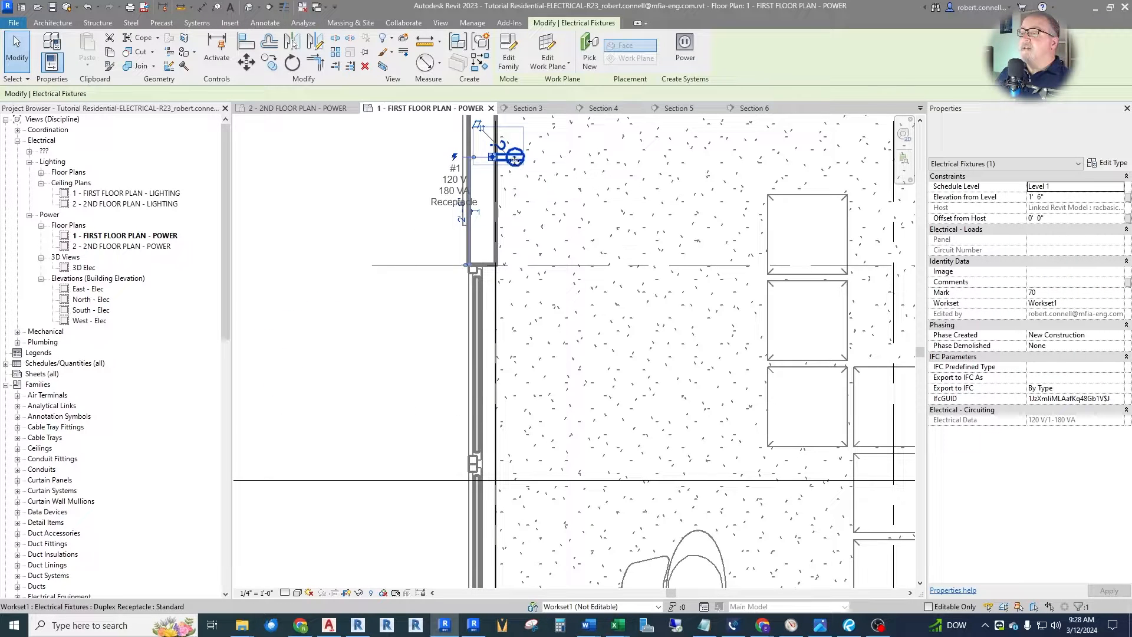
{"action": "left_click_drag", "start_coordinate": [514, 166], "coordinate": [514, 180]}
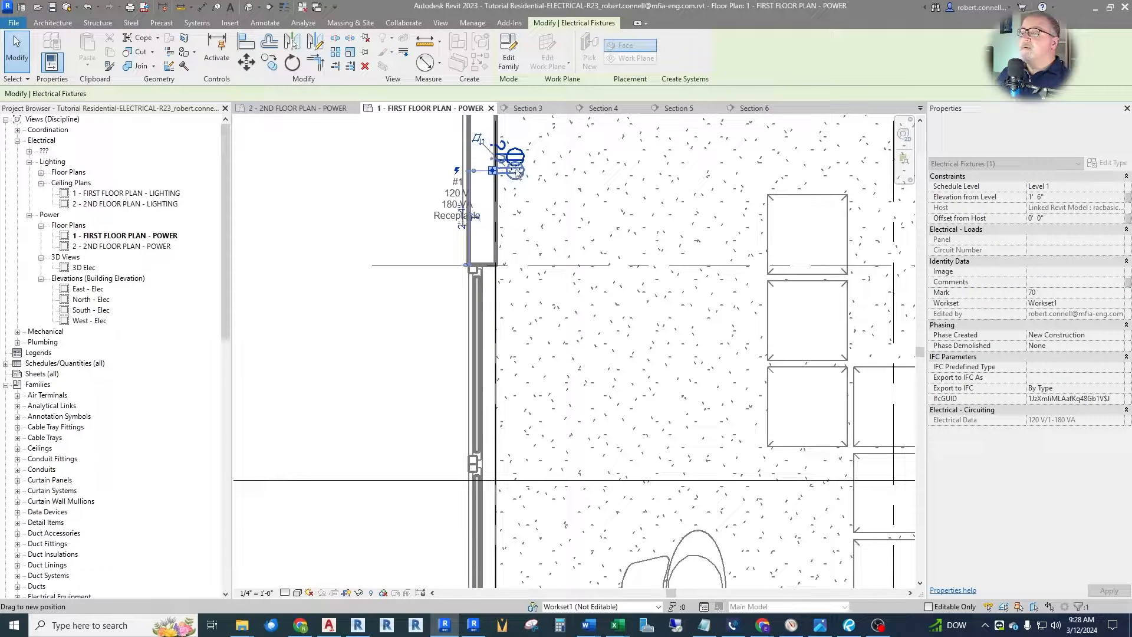
{"action": "left_click", "coordinate": [546, 165]}
Draw a vertical guide detail line from beside the grid E floor outlet to the solid wall past the grid 5 windows.
{"action": "scroll", "coordinate": [545, 166], "scroll_direction": "down", "scroll_amount": 4}
{"action": "scroll", "coordinate": [533, 247], "scroll_direction": "up", "scroll_amount": 3}
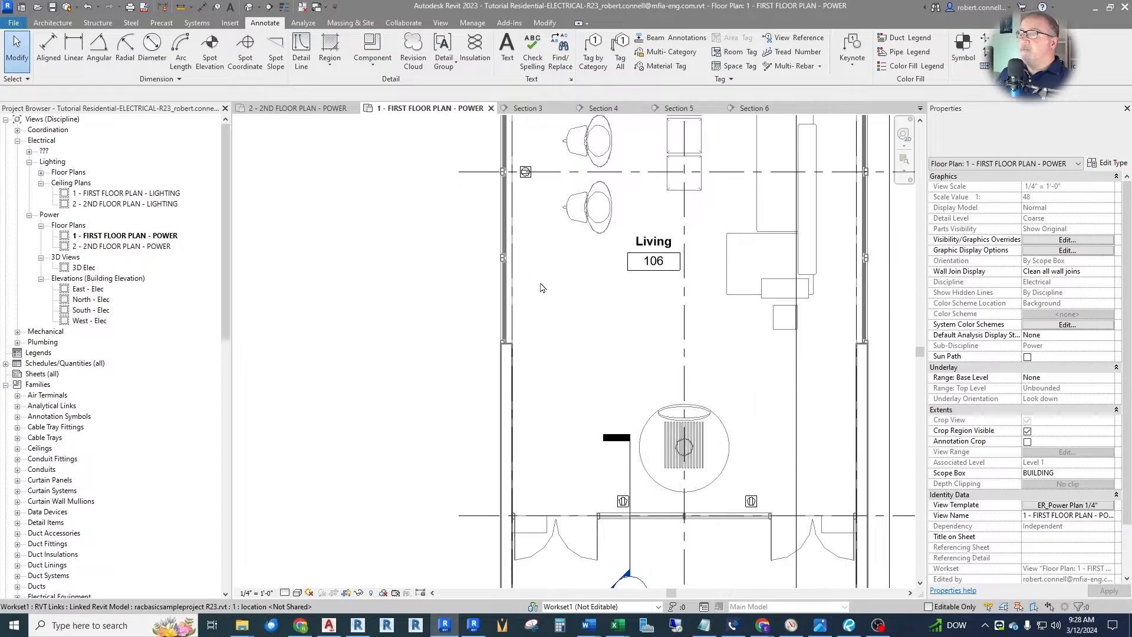
{"action": "scroll", "coordinate": [533, 248], "scroll_direction": "down", "scroll_amount": 1}
{"action": "left_click", "coordinate": [301, 50]}
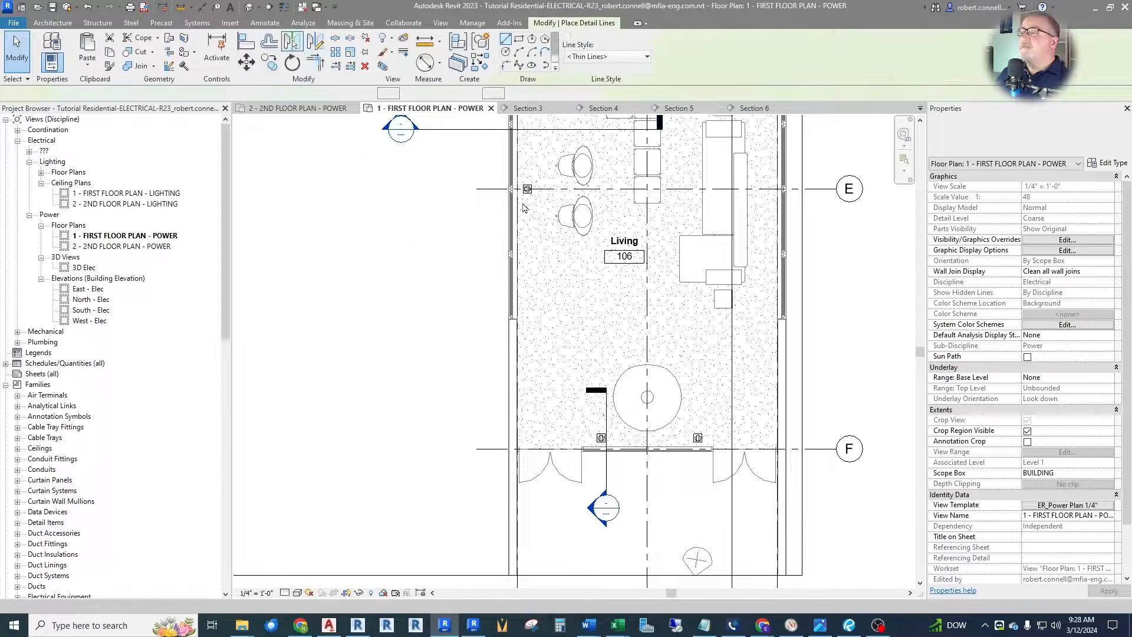
{"action": "scroll", "coordinate": [547, 198], "scroll_direction": "up", "scroll_amount": 1}
{"action": "left_click", "coordinate": [522, 186]}
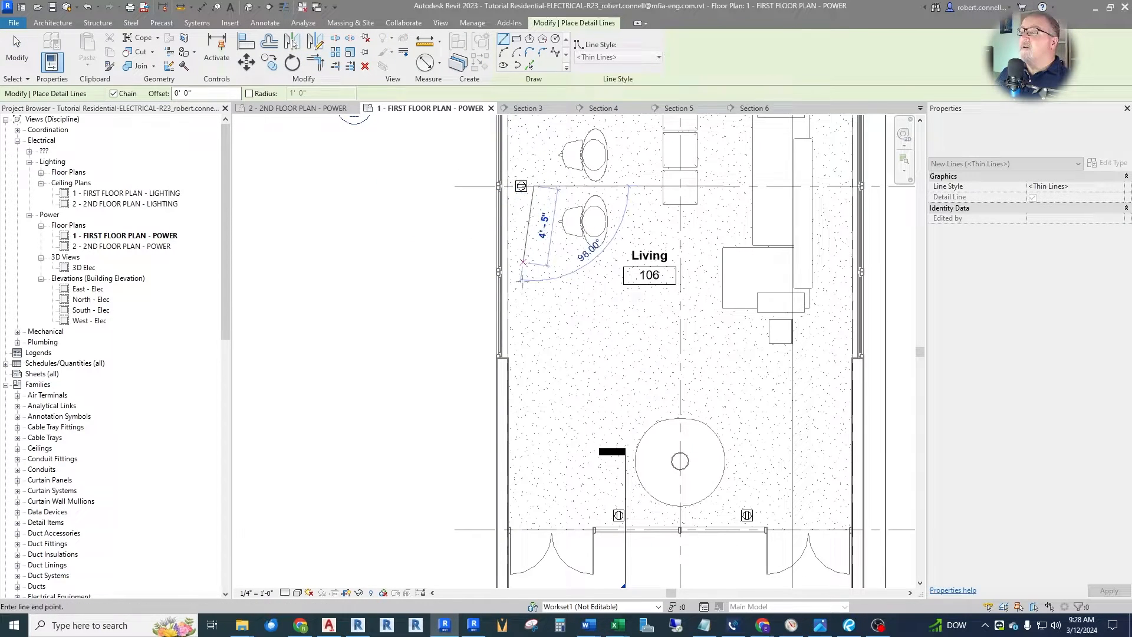
{"action": "left_click", "coordinate": [533, 387]}
{"action": "key", "text": "Escape"}
{"action": "key", "text": "Escape"}
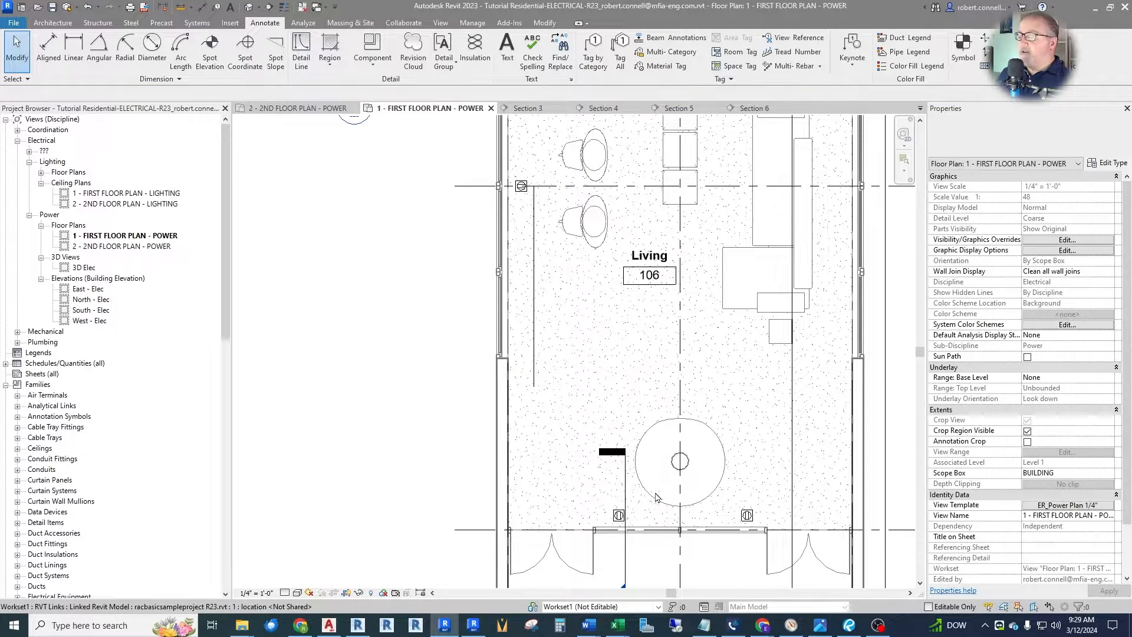
Place a similar duplex receptacle on the grid 5 wall between grids E and F at the guide line's end, and delete the line.
{"action": "scroll", "coordinate": [588, 477], "scroll_direction": "down", "scroll_amount": 1}
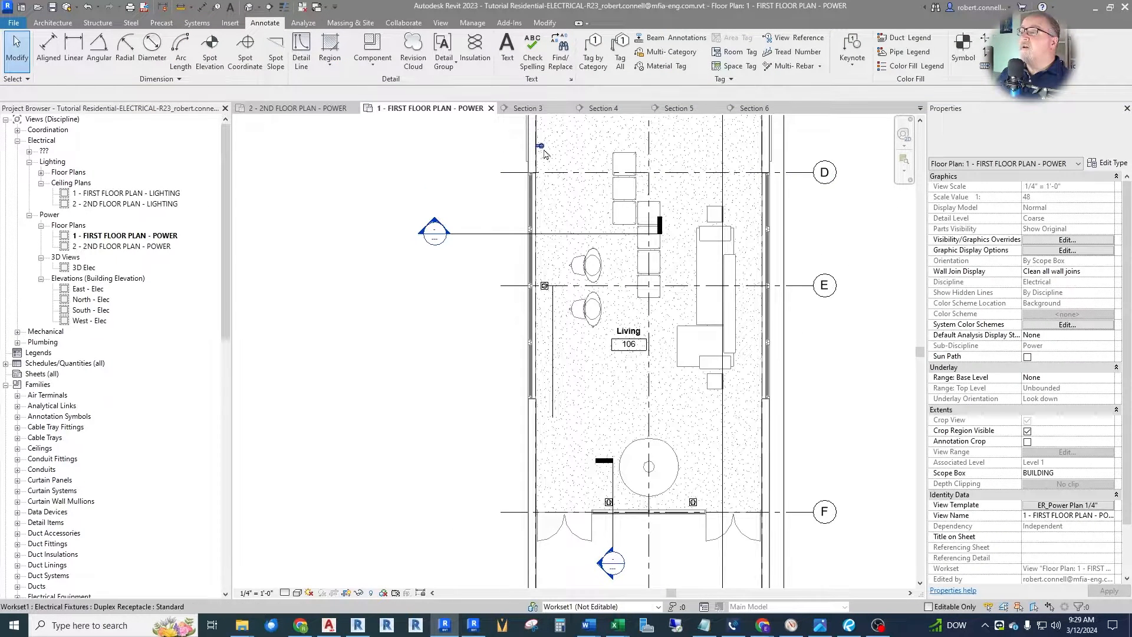
{"action": "right_click", "coordinate": [541, 148]}
{"action": "left_click", "coordinate": [580, 231]}
{"action": "scroll", "coordinate": [554, 416], "scroll_direction": "up", "scroll_amount": 1}
{"action": "scroll", "coordinate": [554, 417], "scroll_direction": "up", "scroll_amount": 5}
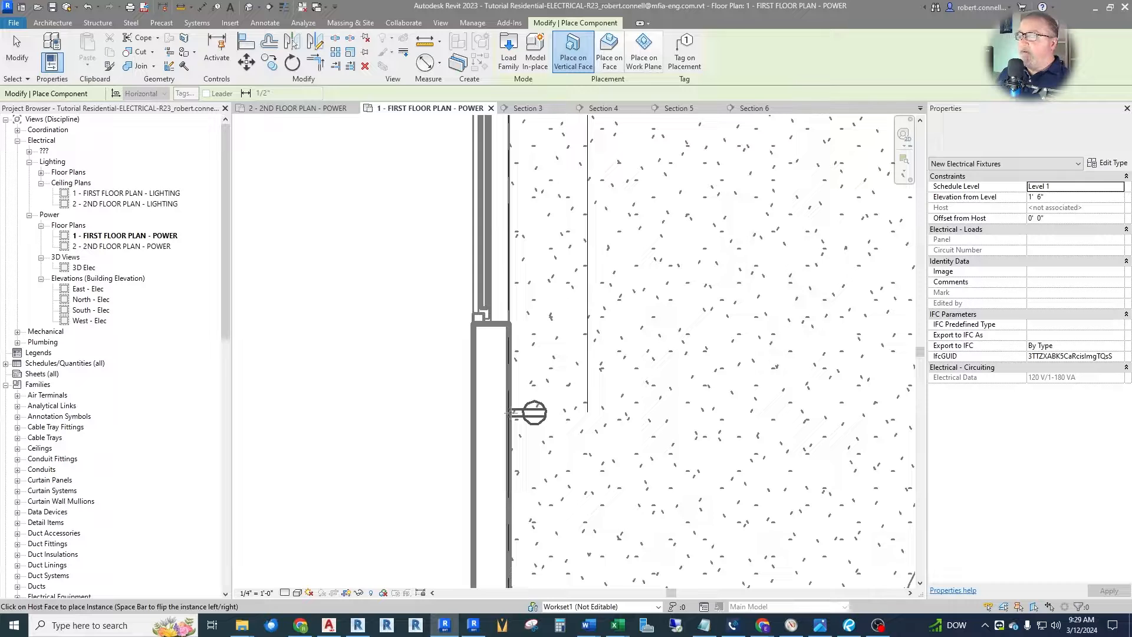
{"action": "key", "text": "Escape"}
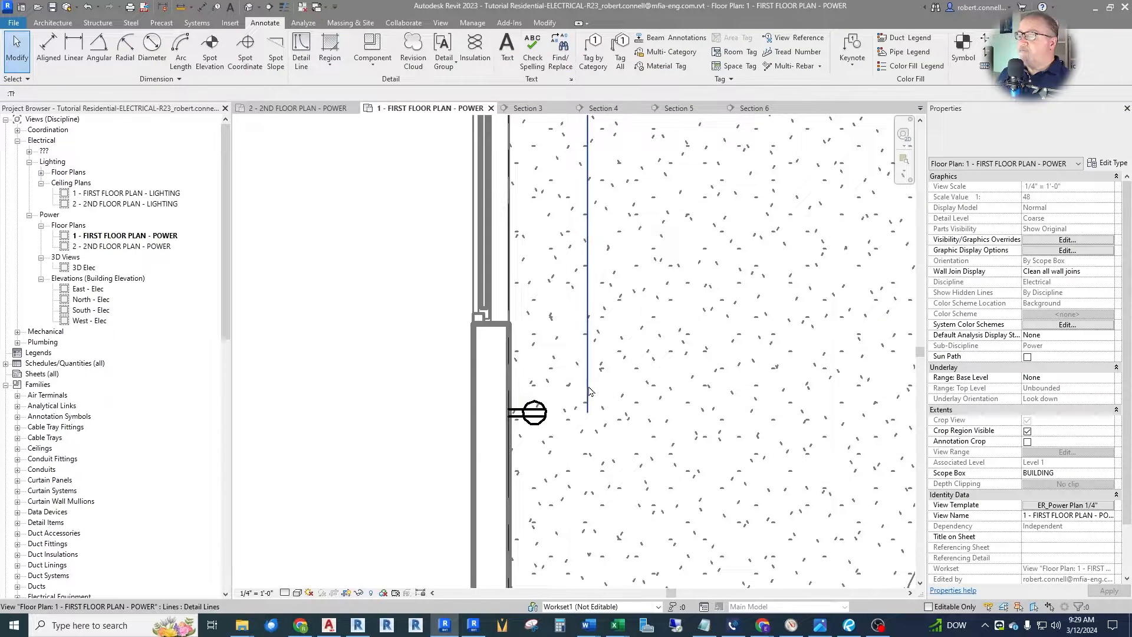
{"action": "left_click", "coordinate": [588, 390]}
{"action": "key", "text": "Escape"}
{"action": "scroll", "coordinate": [583, 412], "scroll_direction": "down", "scroll_amount": 5}
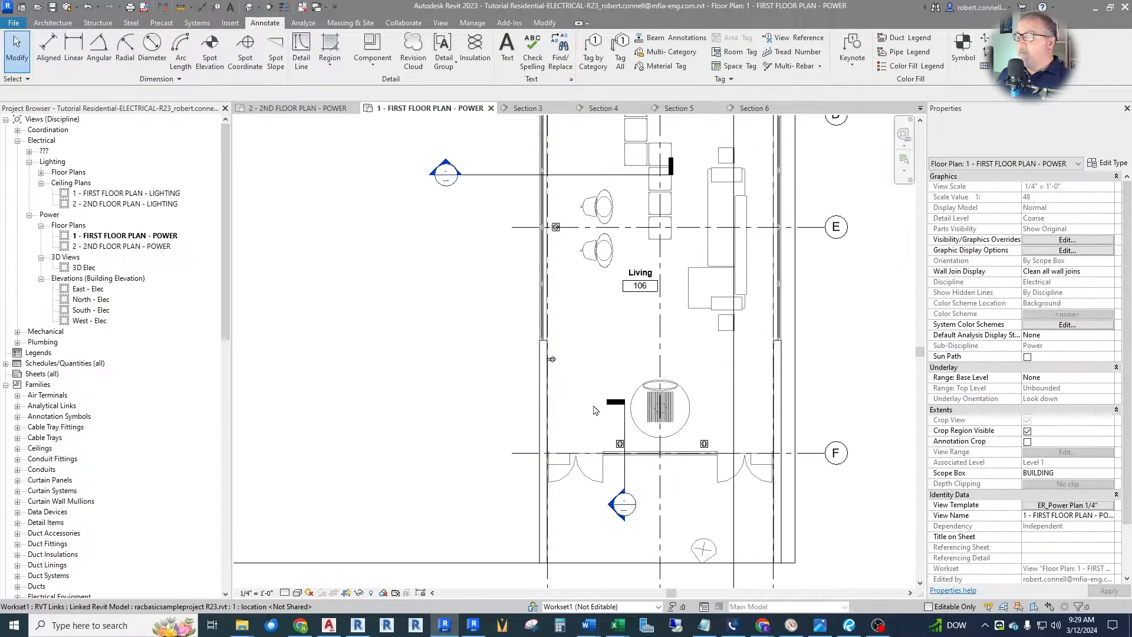
Check the distance from the new grid 5 wall receptacle to grid F with a temporary detail line.
{"action": "scroll", "coordinate": [583, 414], "scroll_direction": "up", "scroll_amount": 2}
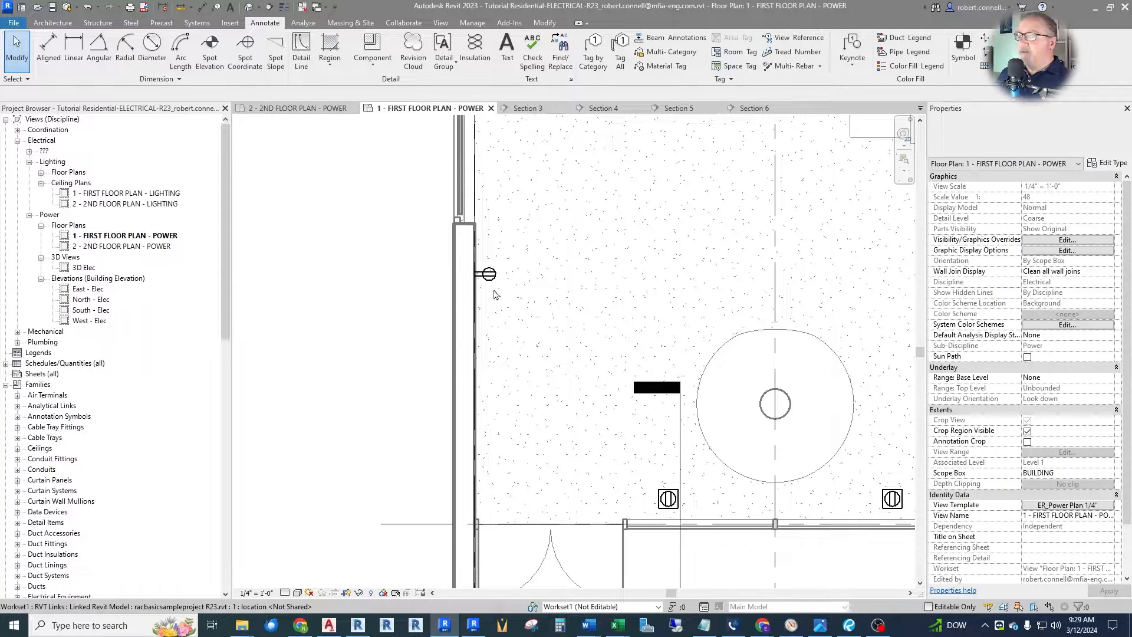
{"action": "left_click", "coordinate": [305, 52]}
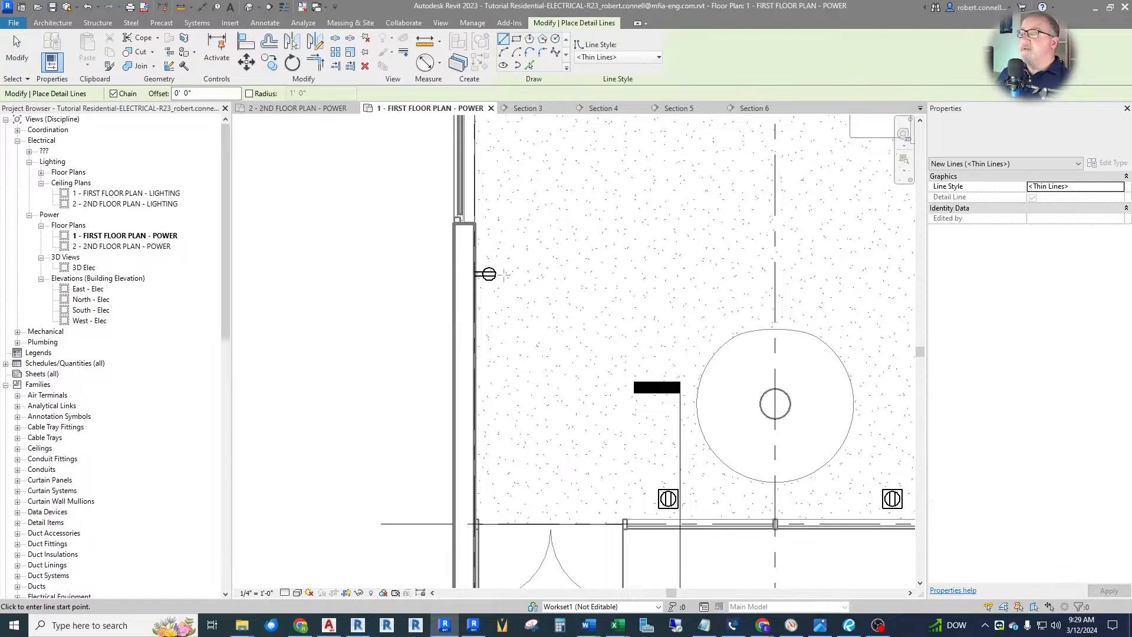
{"action": "left_click", "coordinate": [504, 273]}
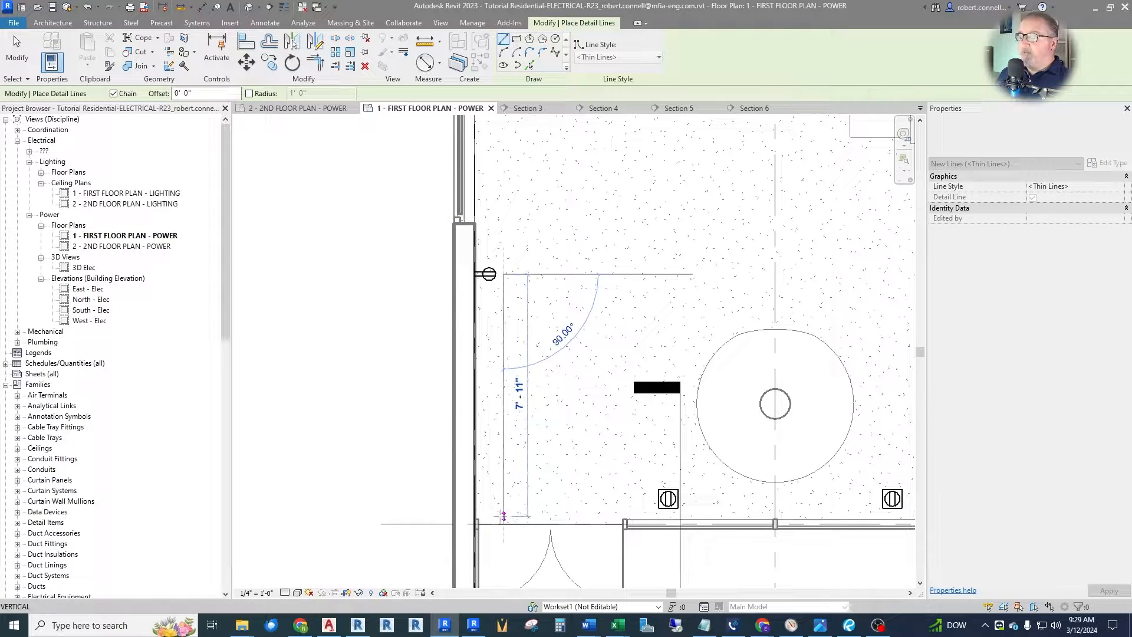
{"action": "key", "text": "Escape"}
{"action": "key", "text": "Escape"}
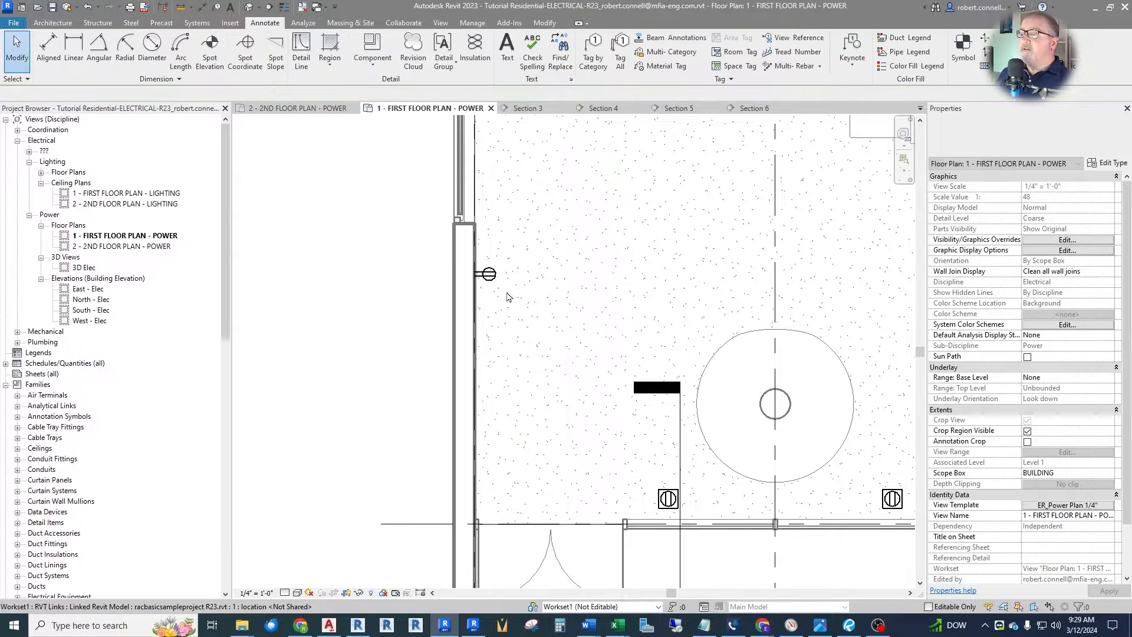
Copy the new grid 5 wall receptacle along the wall to just before the double doors at grid F.
{"action": "left_click", "coordinate": [488, 274]}
{"action": "left_click", "coordinate": [271, 64]}
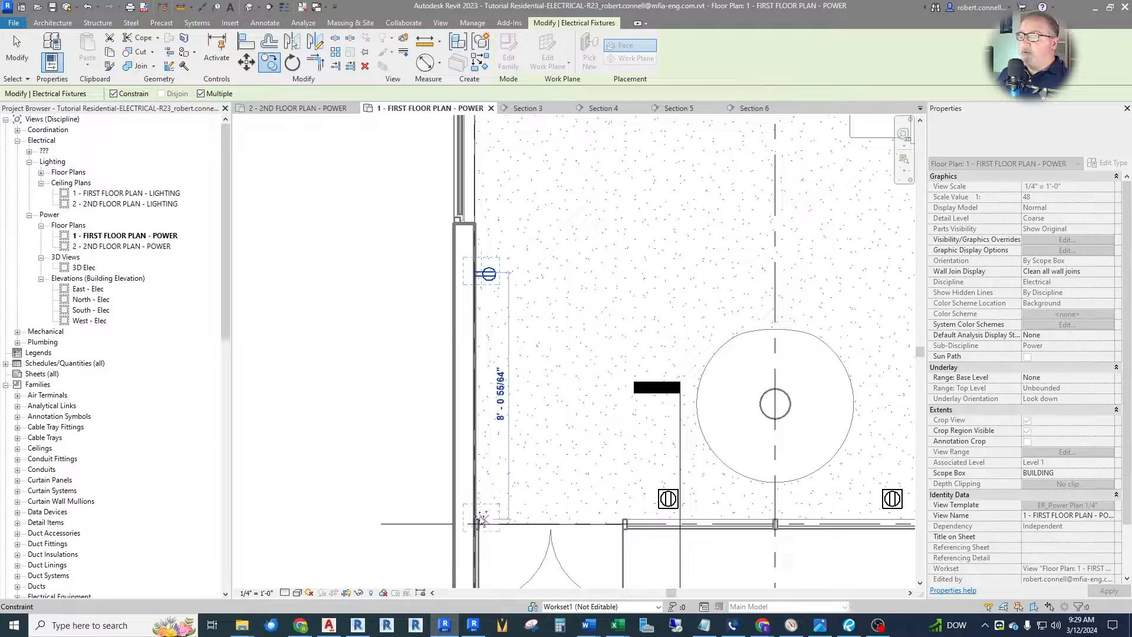
{"action": "left_click", "coordinate": [482, 478]}
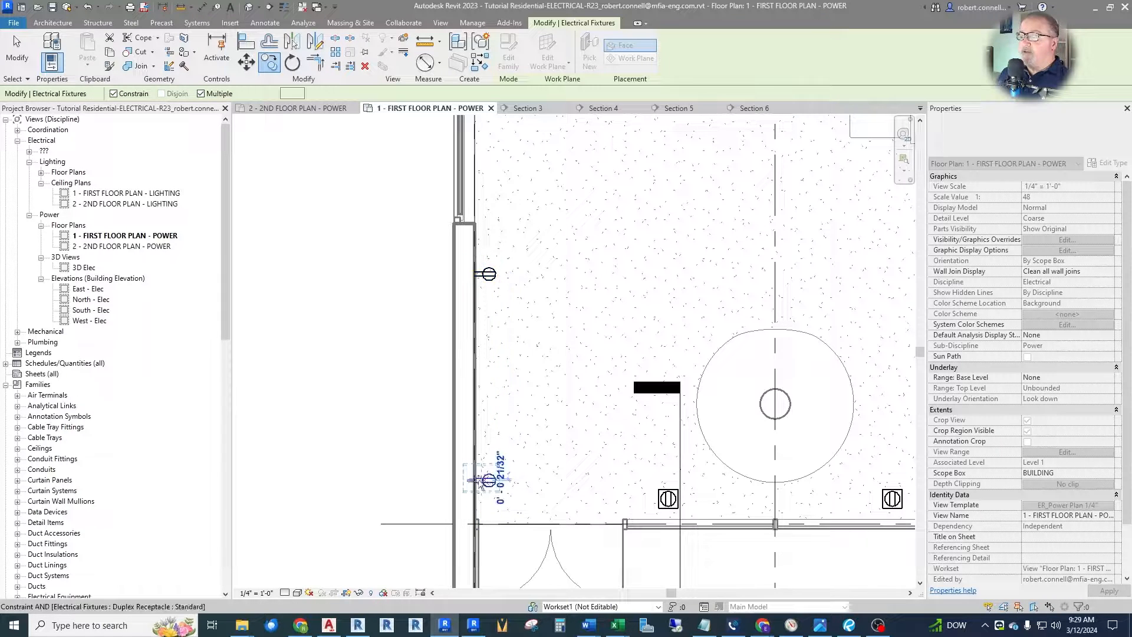
{"action": "key", "text": "Escape"}
{"action": "key", "text": "Escape"}
{"action": "scroll", "coordinate": [454, 282], "scroll_direction": "down", "scroll_amount": 3}
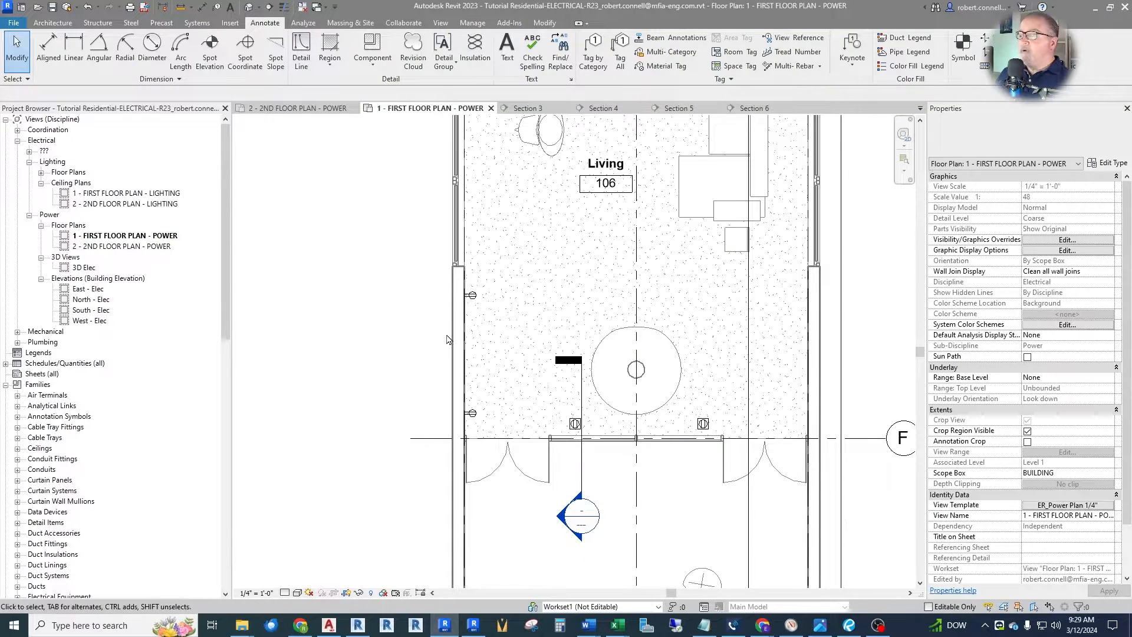
Place two similar receptacles on the grid 7 wall opposite the grid 5 pair near grid F, the first 1' 3" from grid F.
{"action": "right_click", "coordinate": [473, 416]}
{"action": "left_click", "coordinate": [531, 190]}
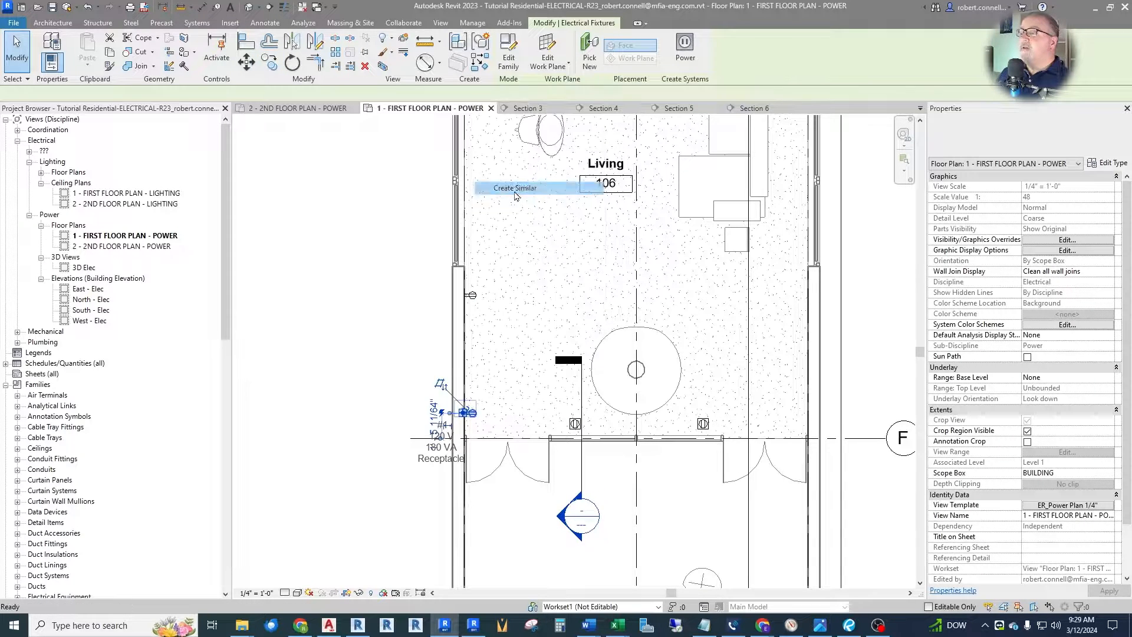
{"action": "scroll", "coordinate": [851, 444], "scroll_direction": "up", "scroll_amount": 1}
{"action": "scroll", "coordinate": [852, 444], "scroll_direction": "up", "scroll_amount": 2}
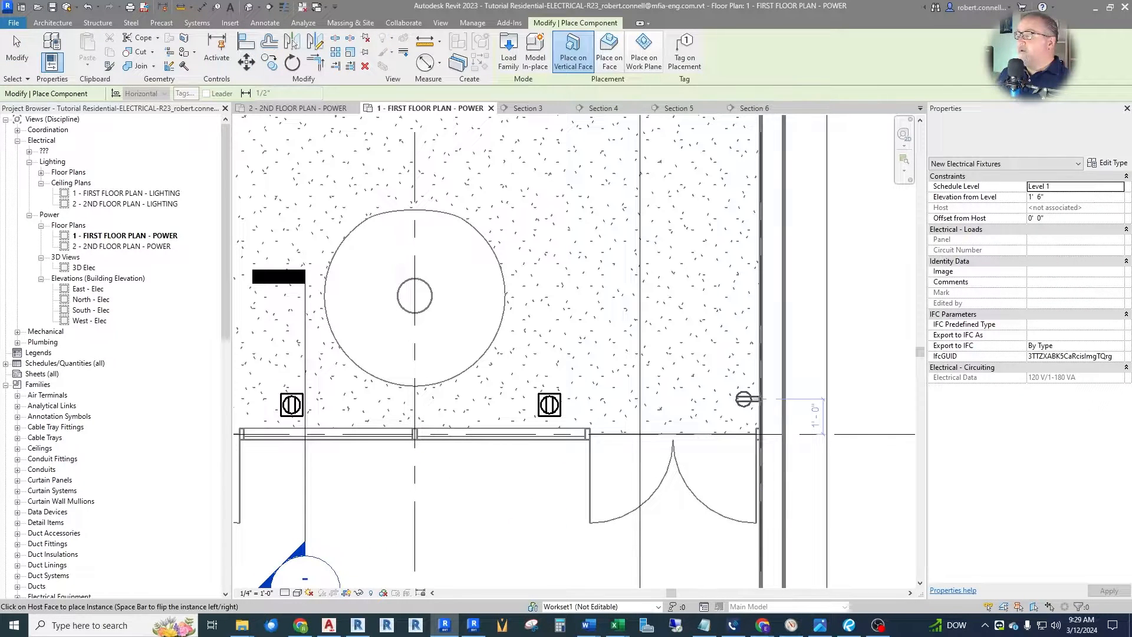
{"action": "scroll", "coordinate": [768, 383], "scroll_direction": "up", "scroll_amount": 3}
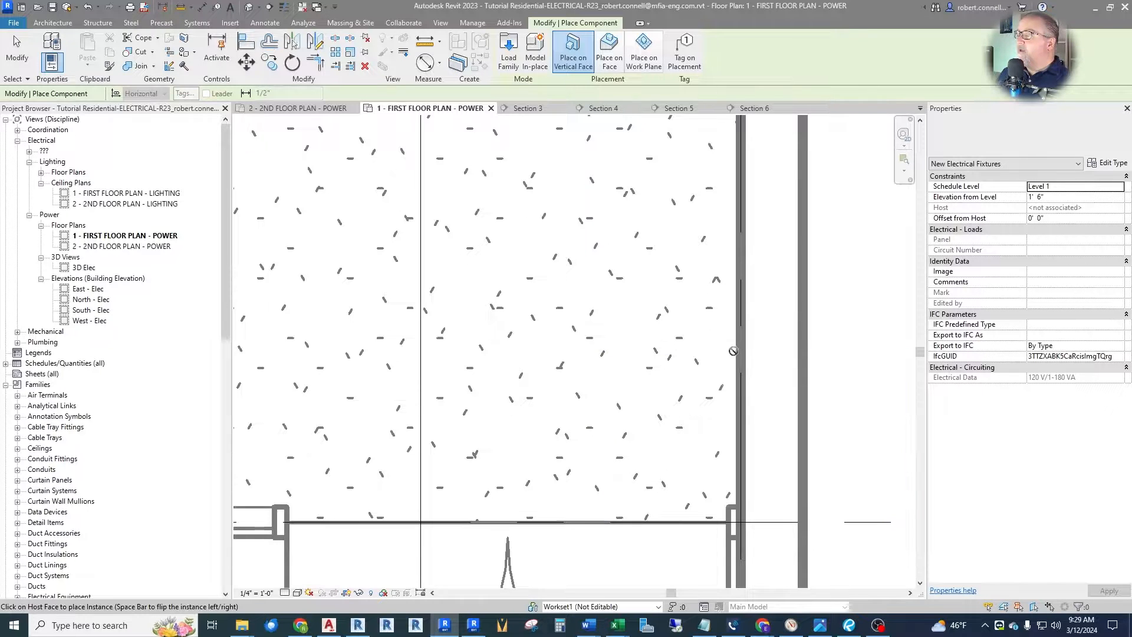
{"action": "scroll", "coordinate": [738, 351], "scroll_direction": "down", "scroll_amount": 3}
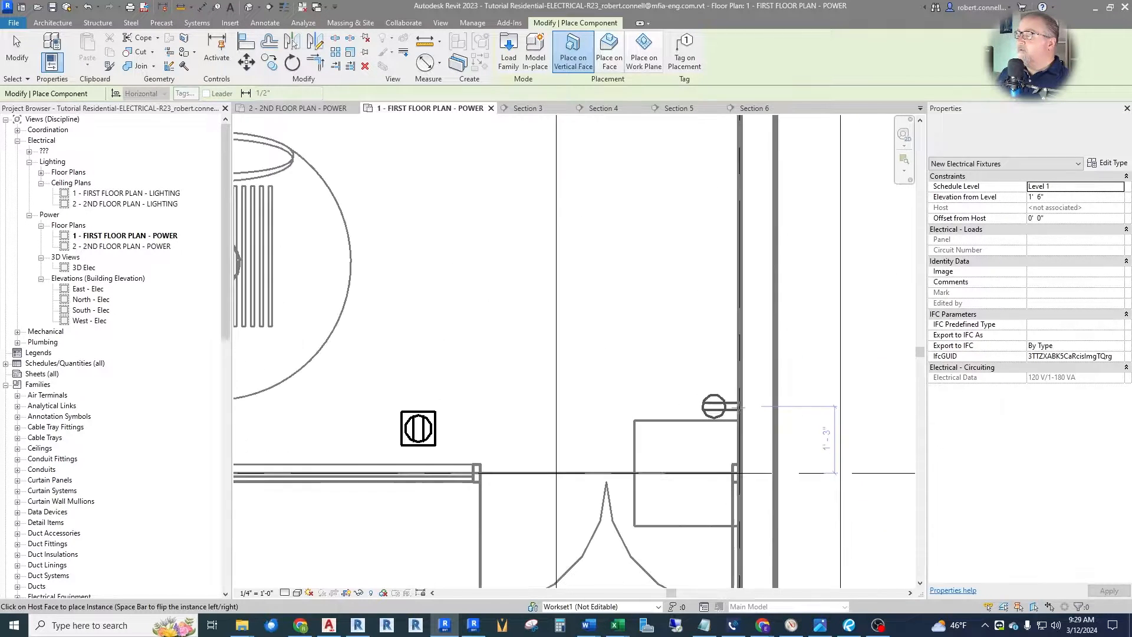
{"action": "scroll", "coordinate": [738, 407], "scroll_direction": "down", "scroll_amount": 2}
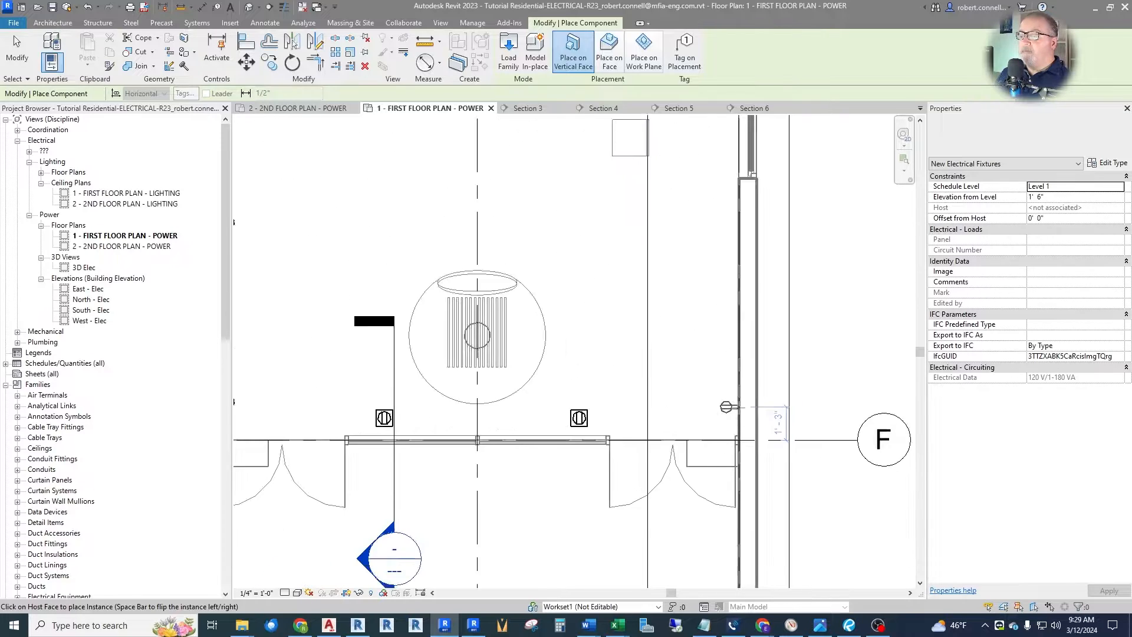
{"action": "left_click", "coordinate": [730, 407]}
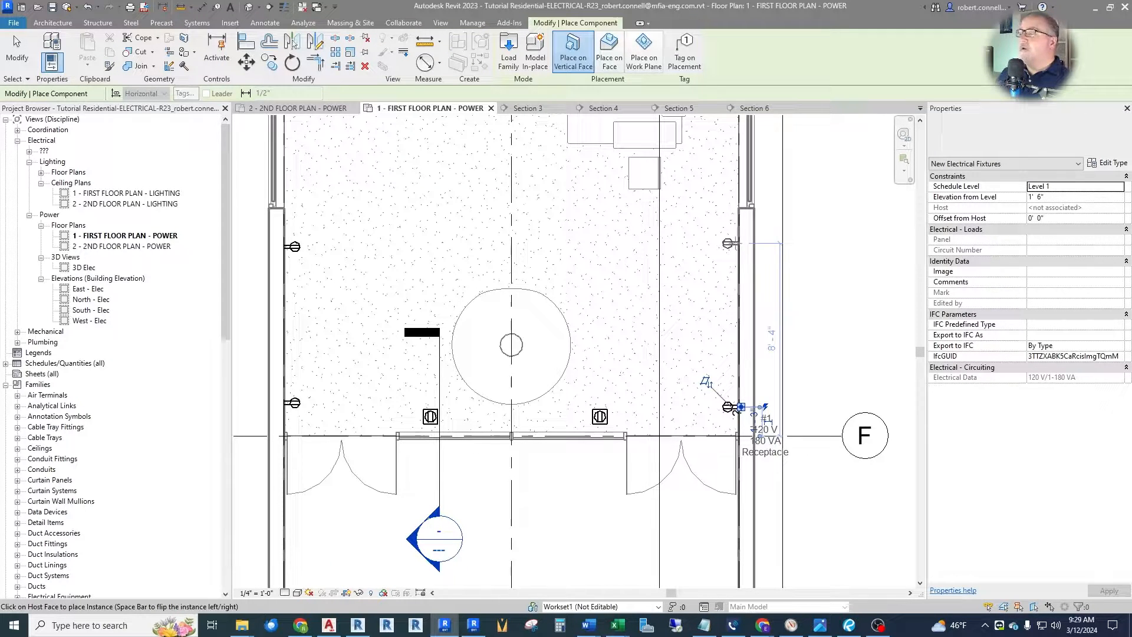
{"action": "scroll", "coordinate": [696, 383], "scroll_direction": "down", "scroll_amount": 4}
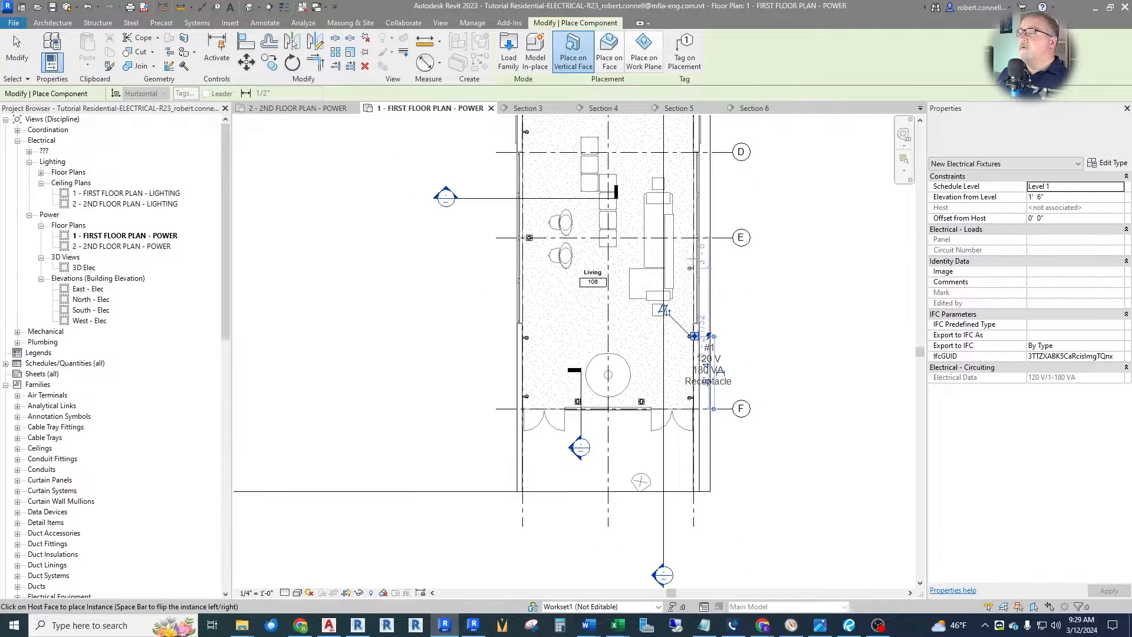
{"action": "scroll", "coordinate": [689, 248], "scroll_direction": "up", "scroll_amount": 4}
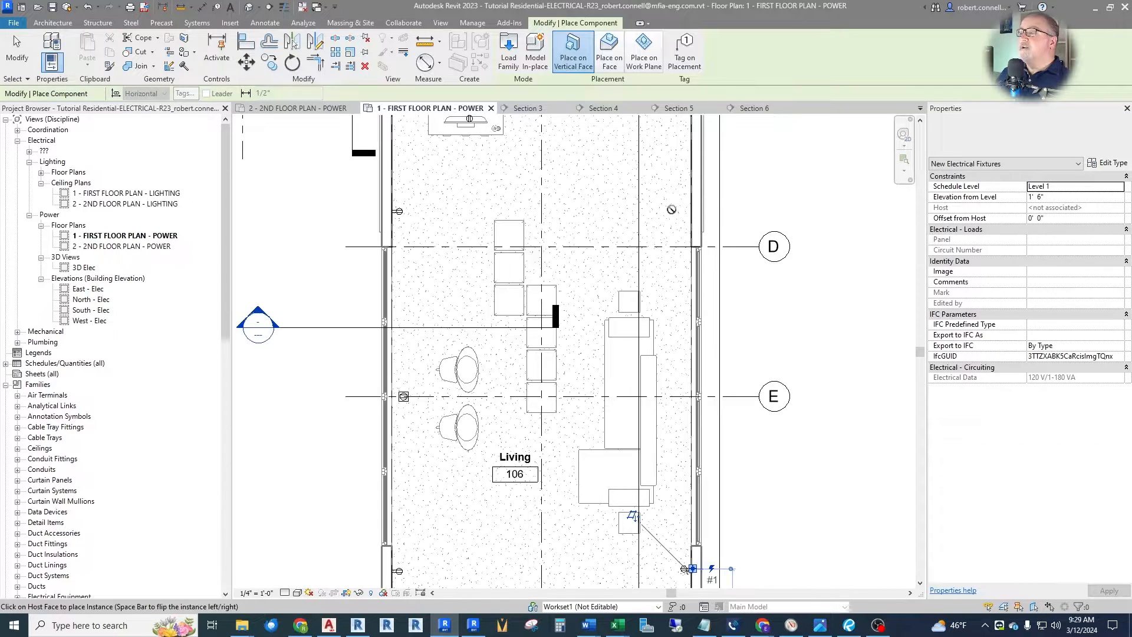
{"action": "scroll", "coordinate": [686, 215], "scroll_direction": "down", "scroll_amount": 2}
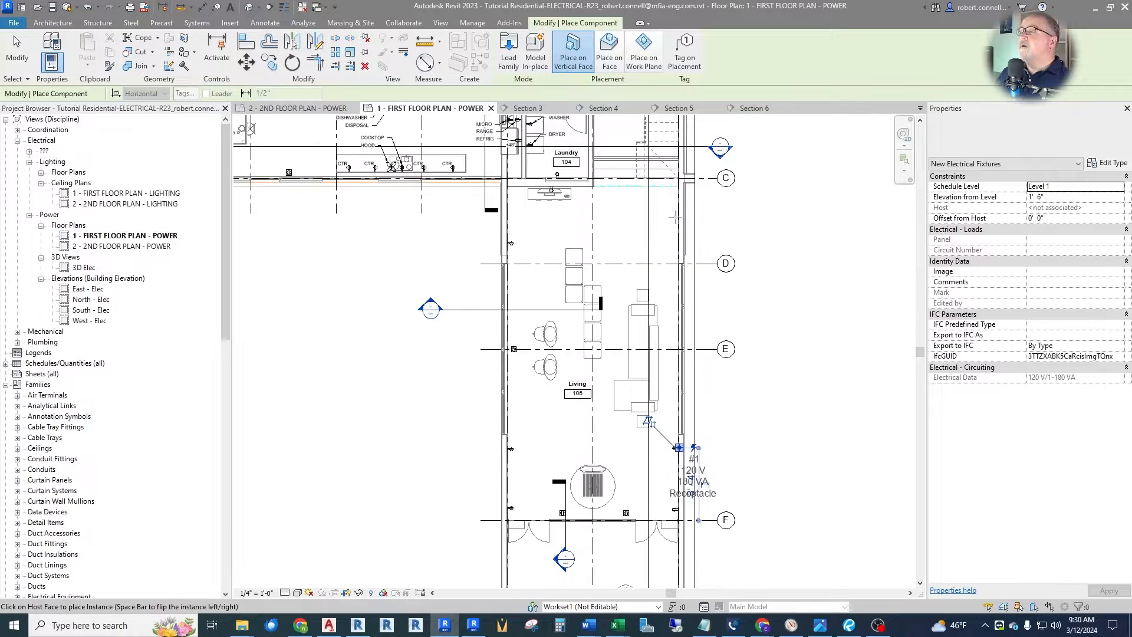
{"action": "scroll", "coordinate": [674, 178], "scroll_direction": "up", "scroll_amount": 2}
{"action": "key", "text": "Escape"}
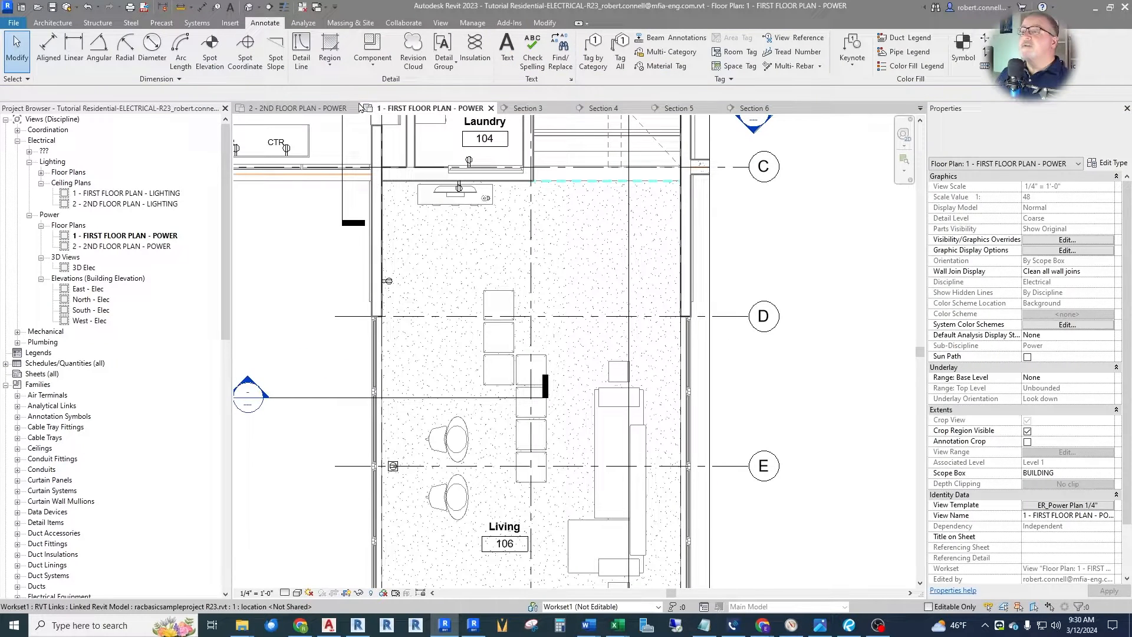
Draw a vertical guide detail line beside the grid 7 wall from the Living room's edge near grid C to just before grid D.
{"action": "left_click", "coordinate": [303, 53]}
{"action": "scroll", "coordinate": [669, 185], "scroll_direction": "up", "scroll_amount": 2}
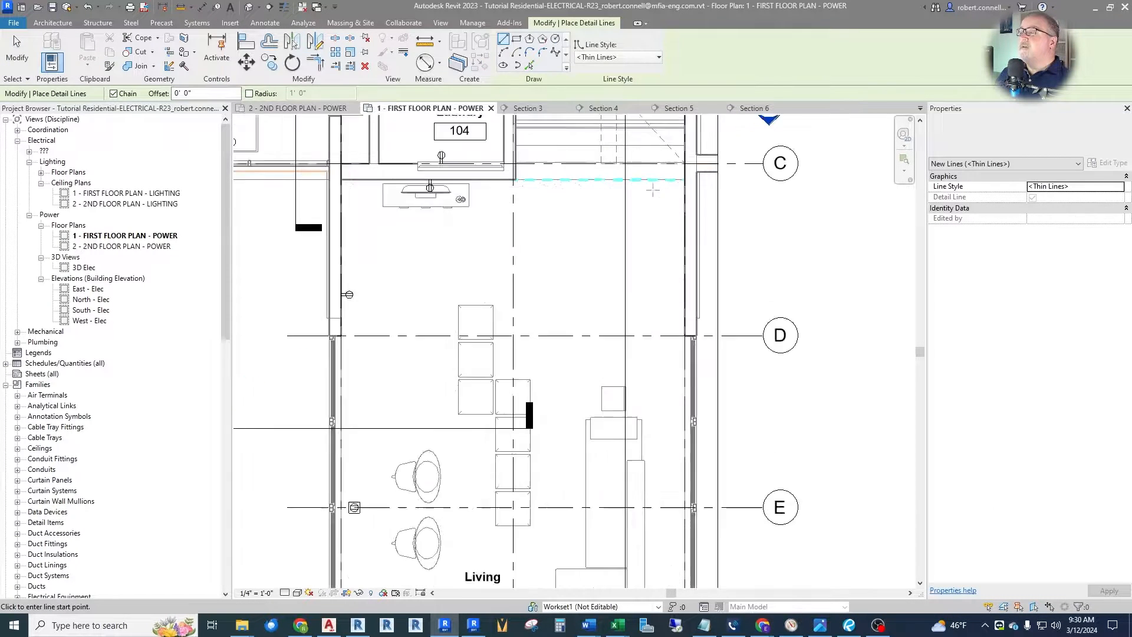
{"action": "left_click", "coordinate": [688, 177]}
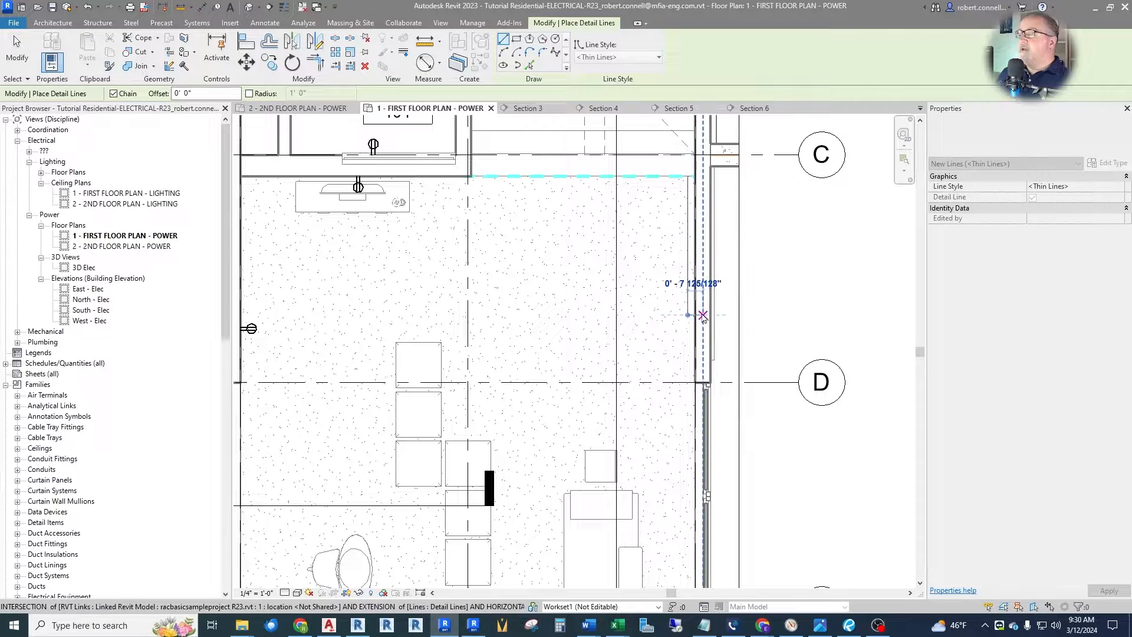
{"action": "key", "text": "Escape"}
{"action": "key", "text": "Escape"}
{"action": "scroll", "coordinate": [651, 432], "scroll_direction": "down", "scroll_amount": 2}
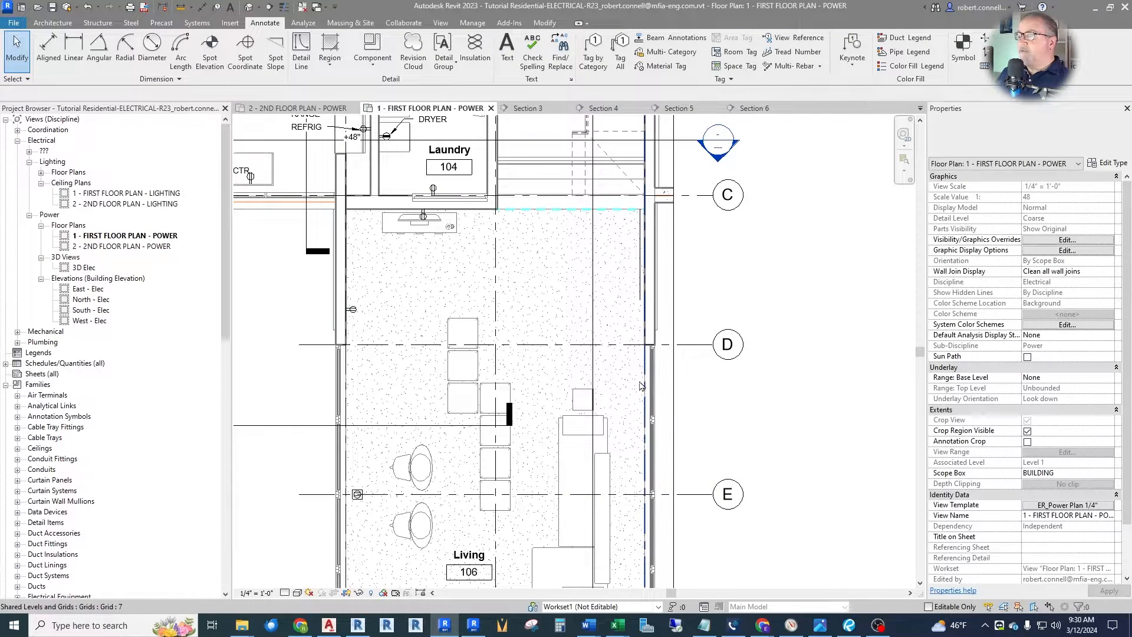
Place a similar duplex receptacle on the grid 7 wall at the guide line's end, about 2' 10" from grid D, and delete the line.
{"action": "right_click", "coordinate": [356, 313]}
{"action": "left_click", "coordinate": [398, 85]}
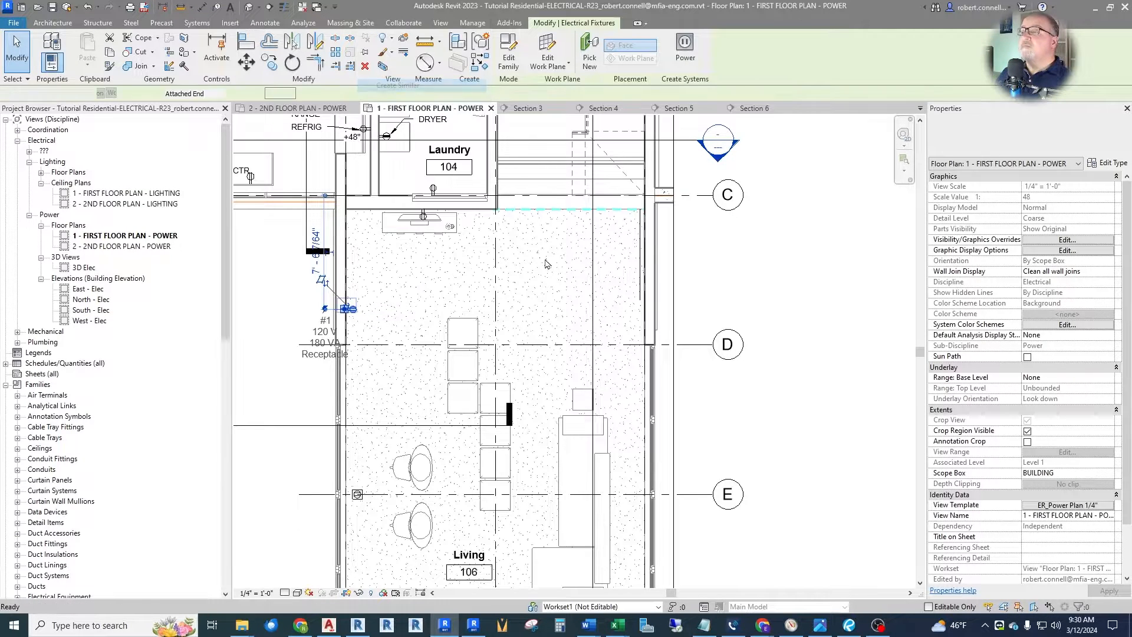
{"action": "scroll", "coordinate": [610, 323], "scroll_direction": "up", "scroll_amount": 3}
{"action": "scroll", "coordinate": [661, 285], "scroll_direction": "up", "scroll_amount": 3}
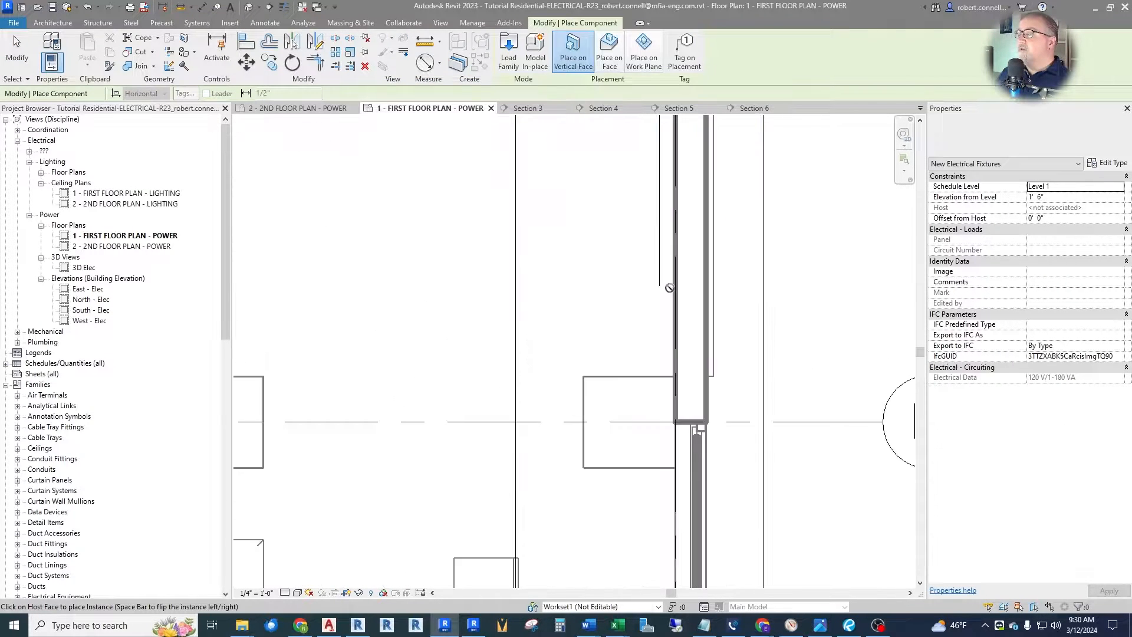
{"action": "left_click", "coordinate": [659, 289]}
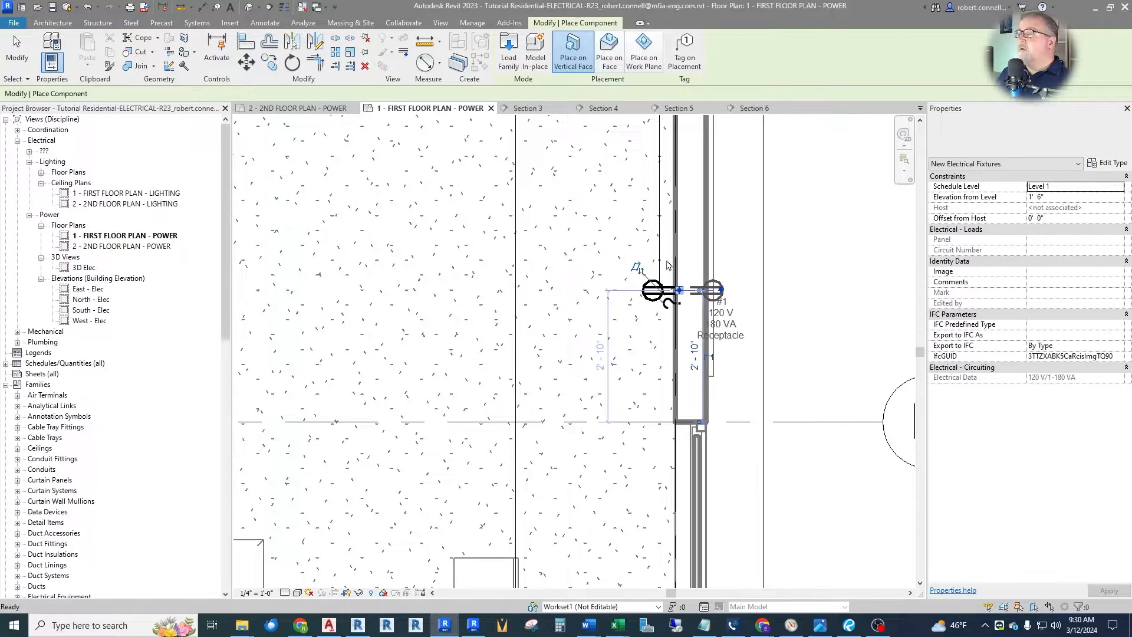
{"action": "key", "text": "Escape"}
{"action": "left_click", "coordinate": [659, 282]}
{"action": "key", "text": "Escape"}
{"action": "scroll", "coordinate": [660, 260], "scroll_direction": "down", "scroll_amount": 3}
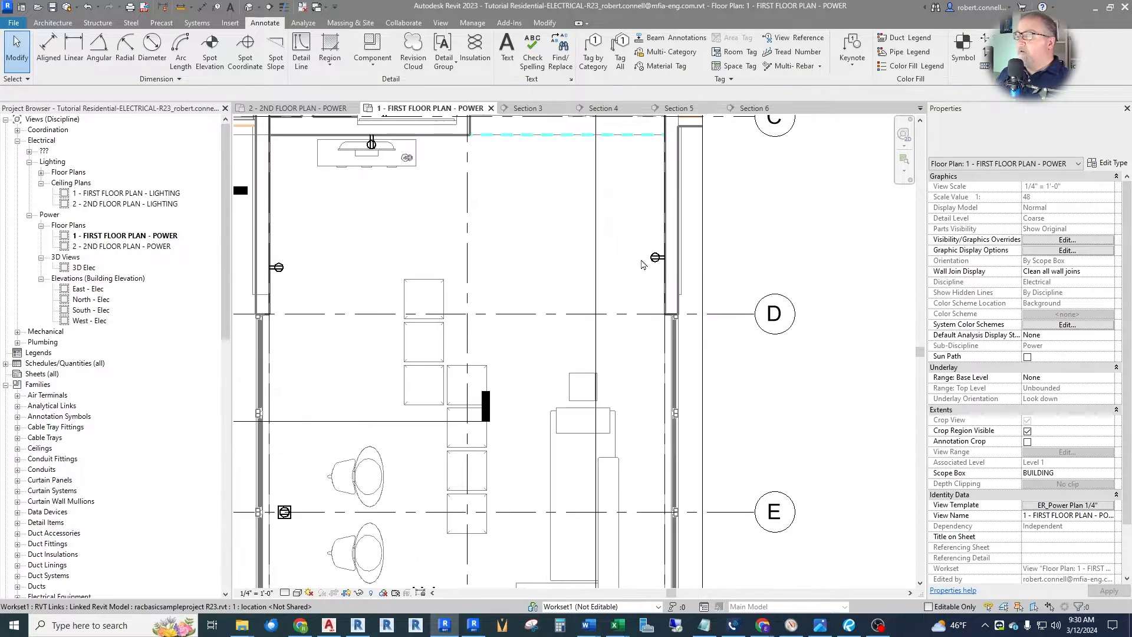
Place a floor duplex outlet similar to the grid 5 one on grid E, just inside the Living room's grid 7 wall.
{"action": "scroll", "coordinate": [665, 323], "scroll_direction": "down", "scroll_amount": 2}
{"action": "scroll", "coordinate": [652, 519], "scroll_direction": "up", "scroll_amount": 2}
{"action": "right_click", "coordinate": [345, 420]}
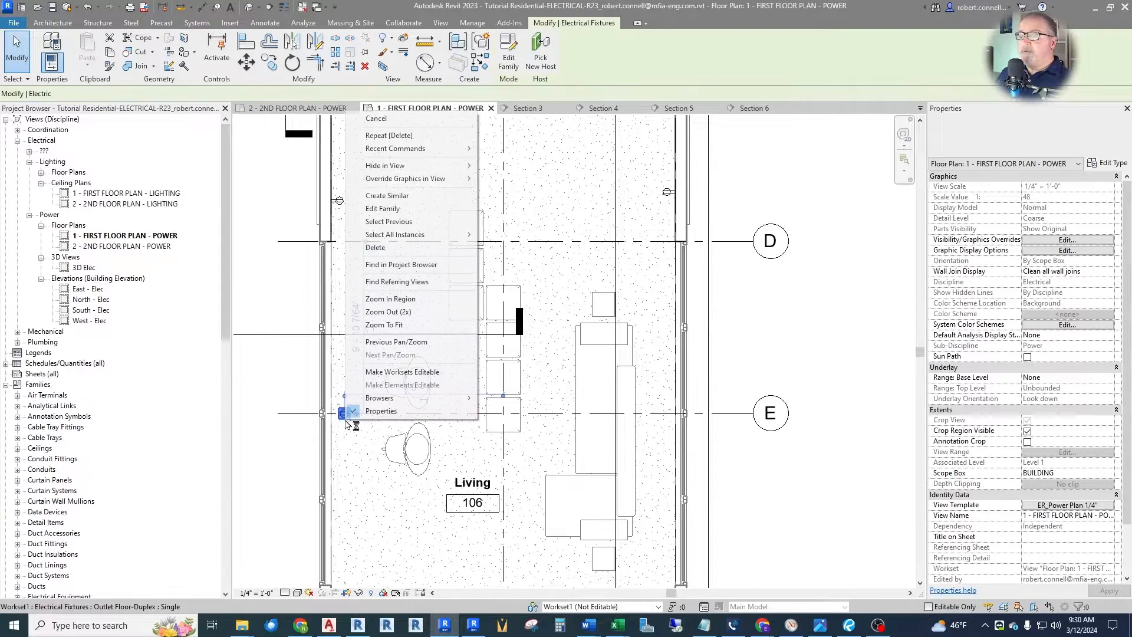
{"action": "left_click", "coordinate": [389, 197]}
{"action": "scroll", "coordinate": [670, 414], "scroll_direction": "up", "scroll_amount": 3}
{"action": "scroll", "coordinate": [669, 413], "scroll_direction": "up", "scroll_amount": 2}
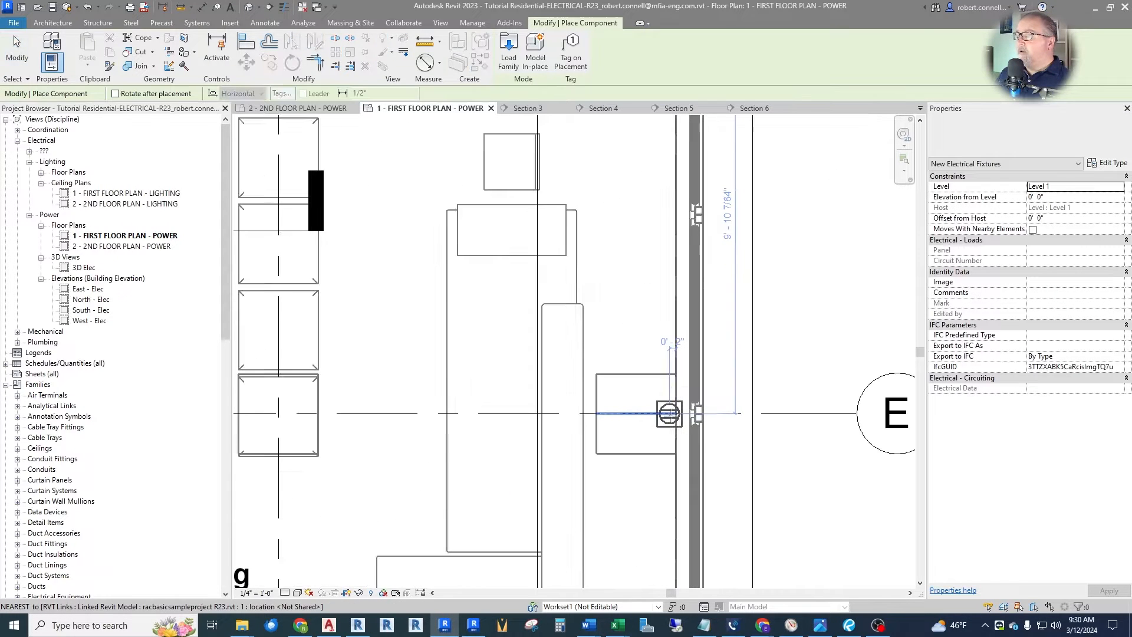
{"action": "left_click", "coordinate": [656, 412]}
{"action": "scroll", "coordinate": [656, 413], "scroll_direction": "down", "scroll_amount": 4}
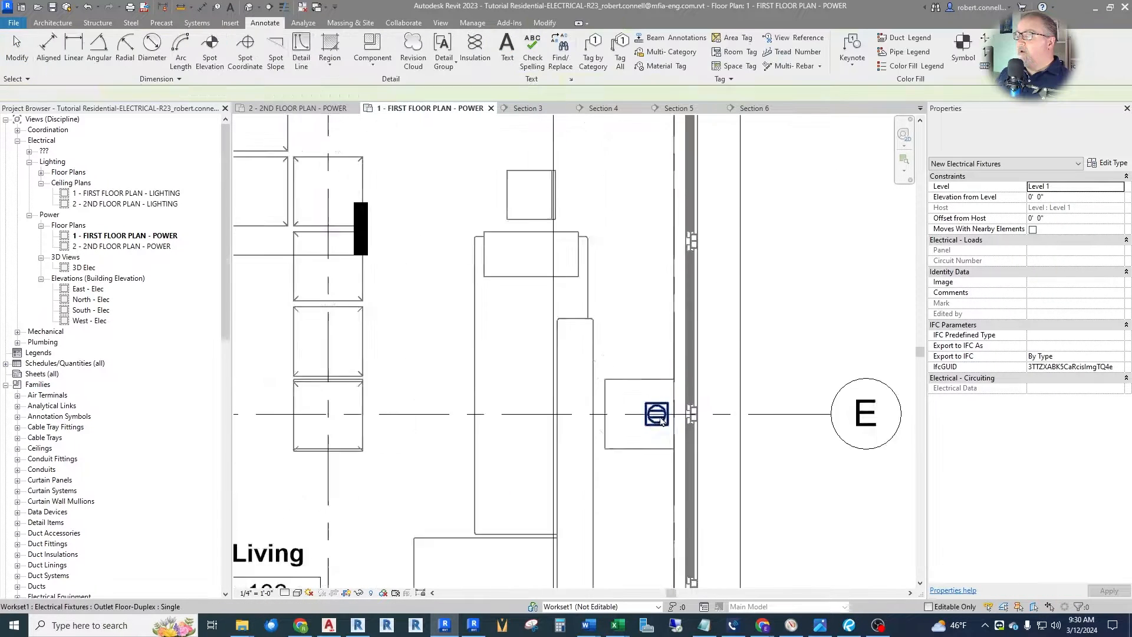
{"action": "key", "text": "Escape"}
{"action": "key", "text": "Escape"}
{"action": "scroll", "coordinate": [749, 476], "scroll_direction": "down", "scroll_amount": 1}
{"action": "scroll", "coordinate": [738, 328], "scroll_direction": "down", "scroll_amount": 2}
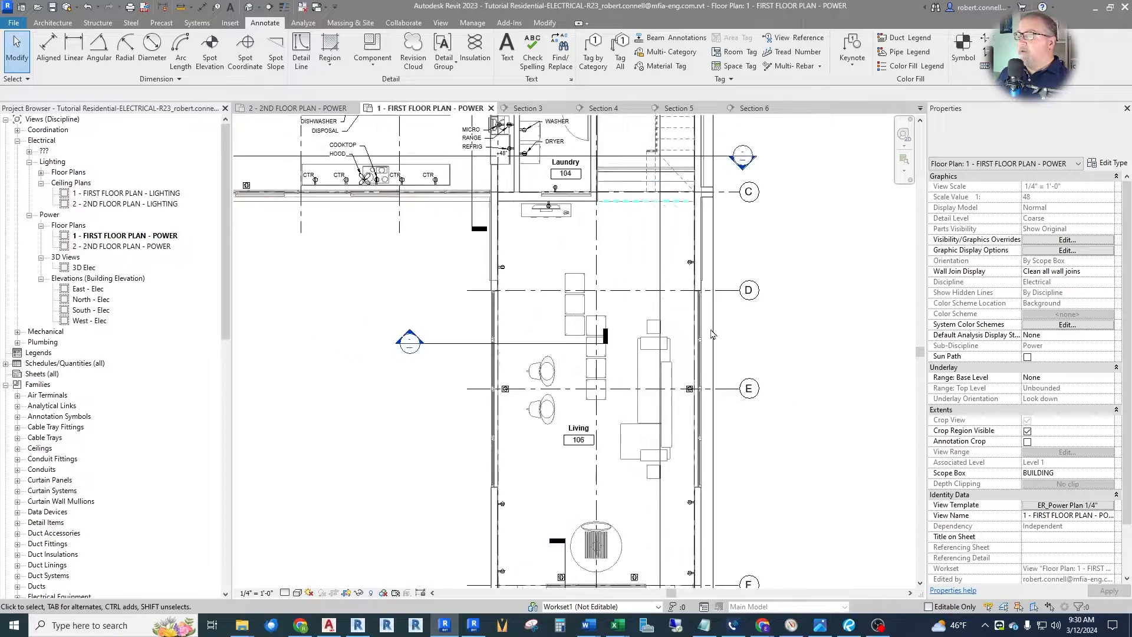
Review the receptacle layout across the Living room, from the wall near grid C to the double doors at grid F.
{"action": "scroll", "coordinate": [716, 378], "scroll_direction": "up", "scroll_amount": 2}
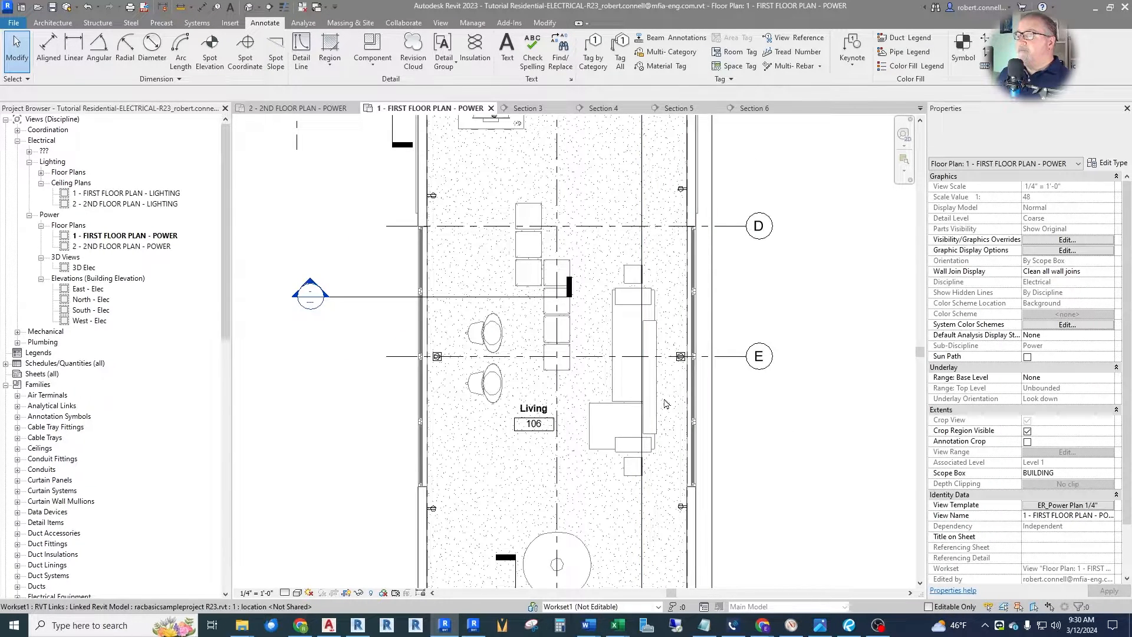
{"action": "scroll", "coordinate": [548, 347], "scroll_direction": "up", "scroll_amount": 2}
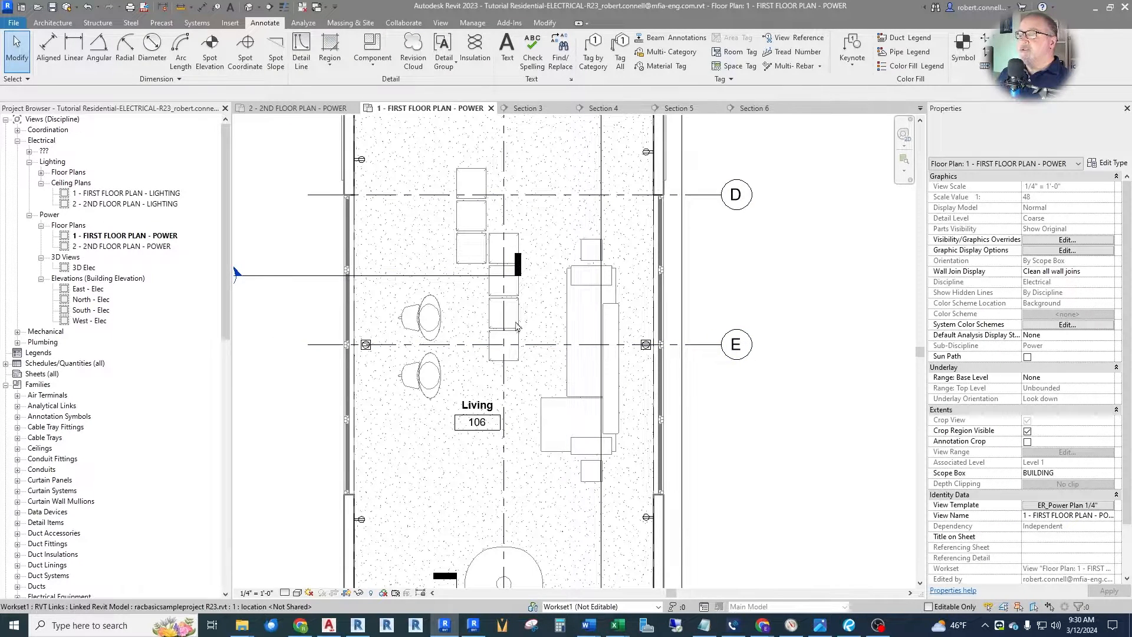
{"action": "scroll", "coordinate": [395, 374], "scroll_direction": "up", "scroll_amount": 2}
{"action": "scroll", "coordinate": [592, 386], "scroll_direction": "down", "scroll_amount": 2}
{"action": "scroll", "coordinate": [574, 391], "scroll_direction": "down", "scroll_amount": 1}
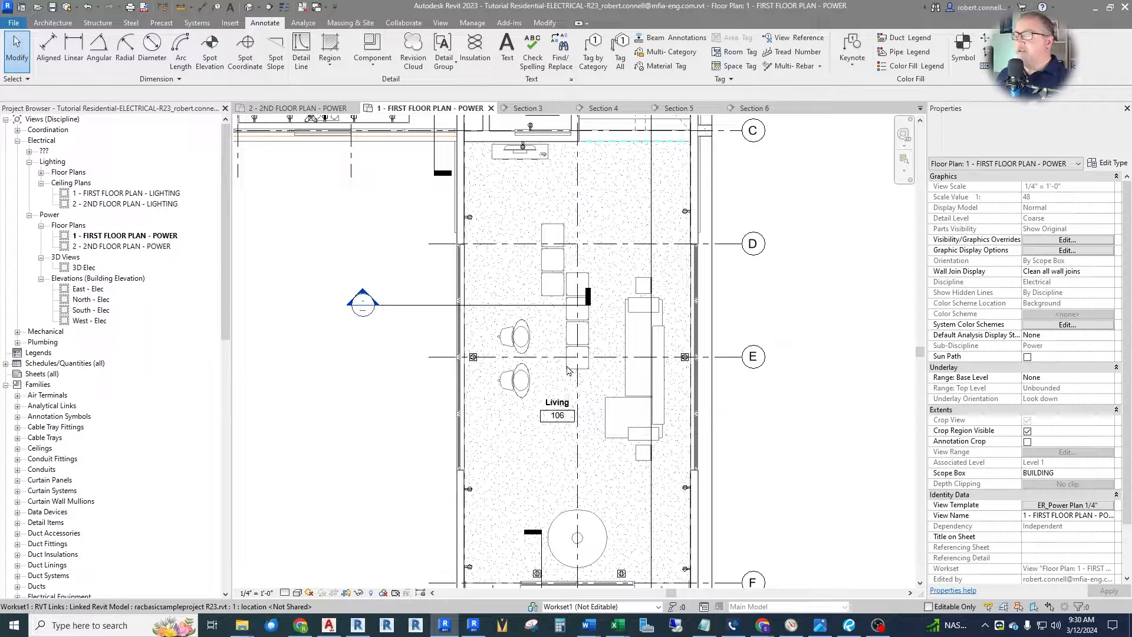
{"action": "scroll", "coordinate": [589, 420], "scroll_direction": "down", "scroll_amount": 2}
{"action": "scroll", "coordinate": [589, 423], "scroll_direction": "down", "scroll_amount": 1}
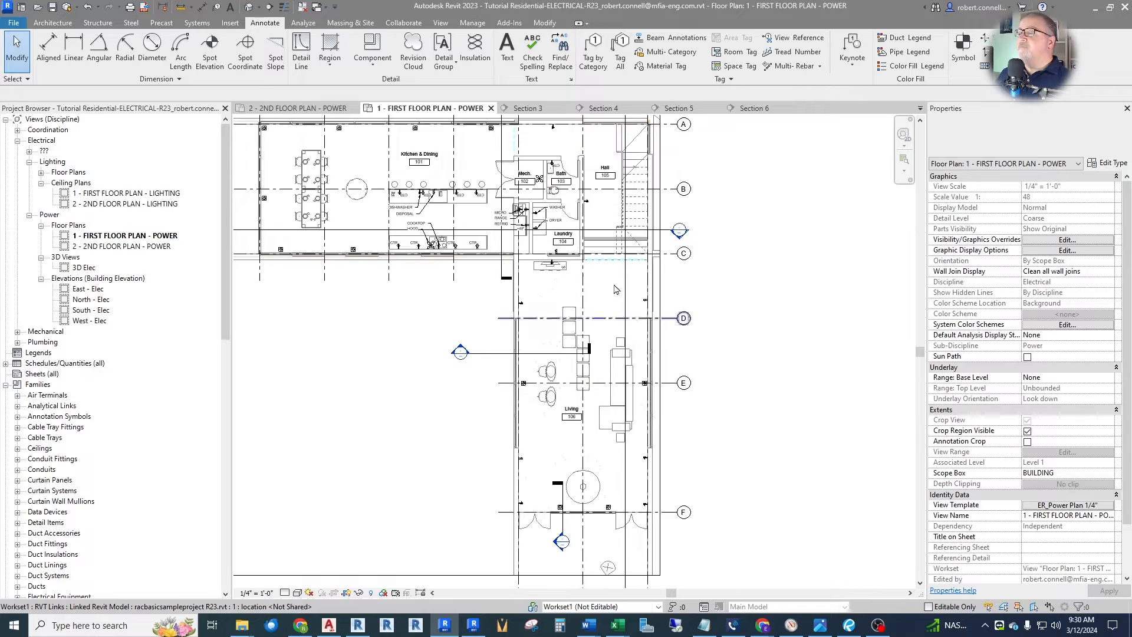
{"action": "scroll", "coordinate": [602, 471], "scroll_direction": "down", "scroll_amount": 2}
{"action": "scroll", "coordinate": [621, 521], "scroll_direction": "up", "scroll_amount": 4}
{"action": "scroll", "coordinate": [621, 521], "scroll_direction": "up", "scroll_amount": 2}
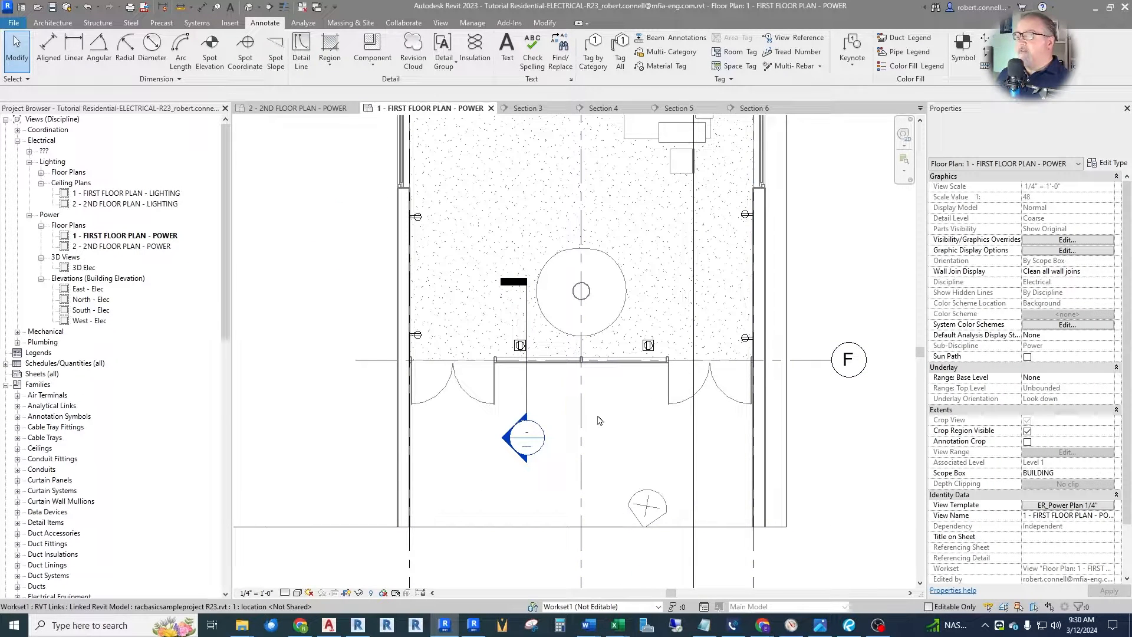
{"action": "scroll", "coordinate": [589, 437], "scroll_direction": "down", "scroll_amount": 1}
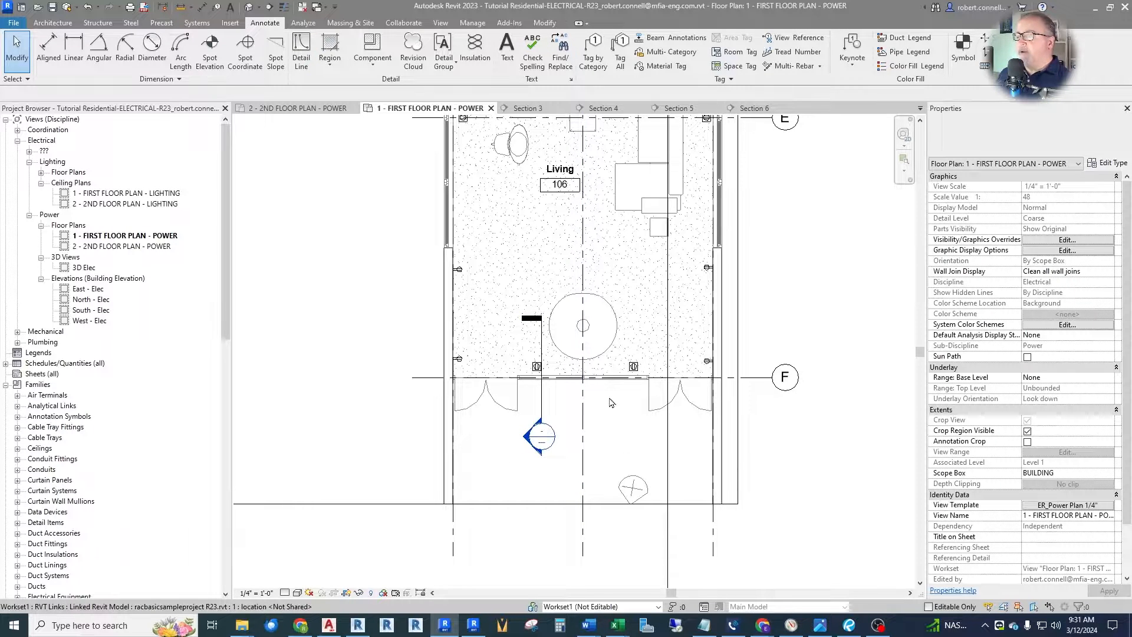
Place similar duplex receptacles on the grid 5 and grid 7 walls outside the double doors, 5' 10" and about 5' 11" from grid F.
{"action": "scroll", "coordinate": [592, 404], "scroll_direction": "up", "scroll_amount": 4}
{"action": "scroll", "coordinate": [584, 380], "scroll_direction": "down", "scroll_amount": 3}
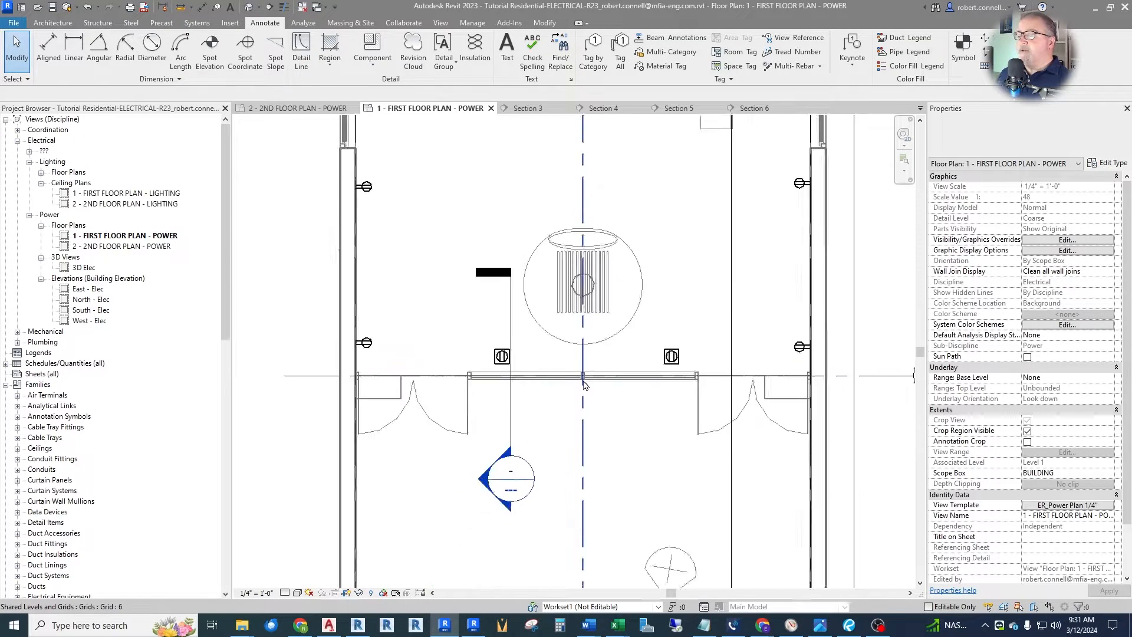
{"action": "right_click", "coordinate": [390, 348]}
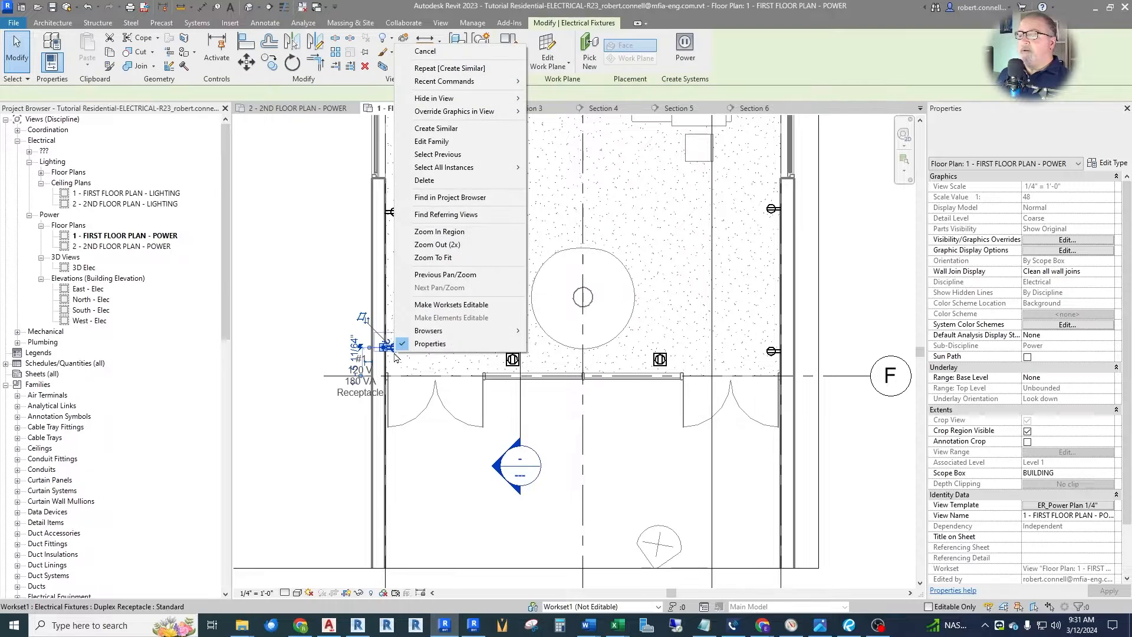
{"action": "left_click", "coordinate": [420, 134]}
{"action": "scroll", "coordinate": [380, 498], "scroll_direction": "up", "scroll_amount": 2}
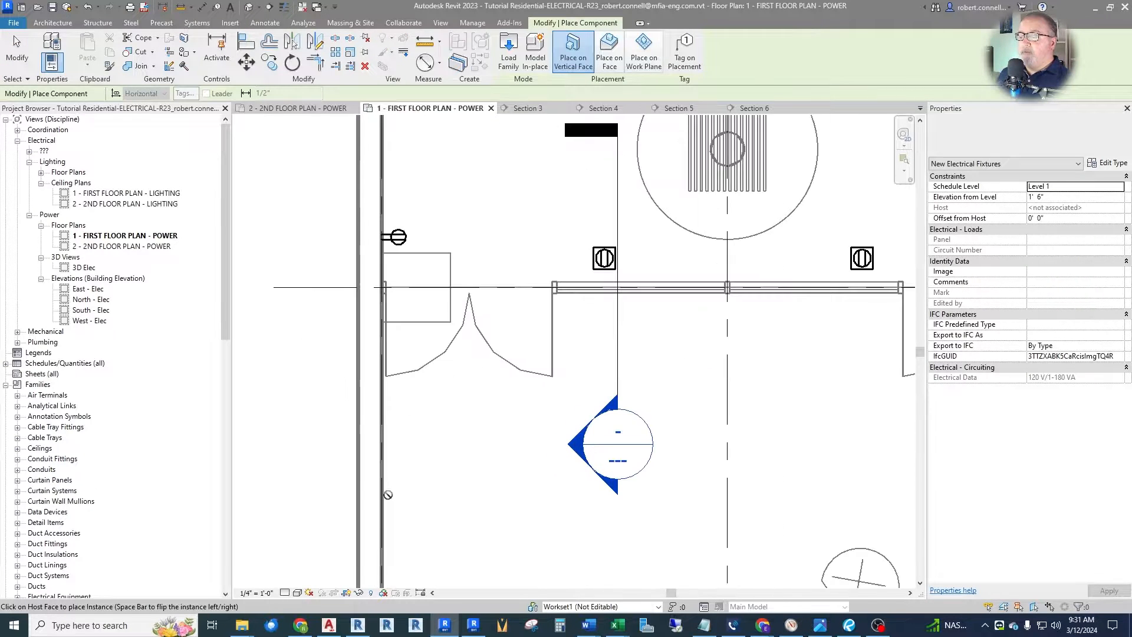
{"action": "key", "text": "space"}
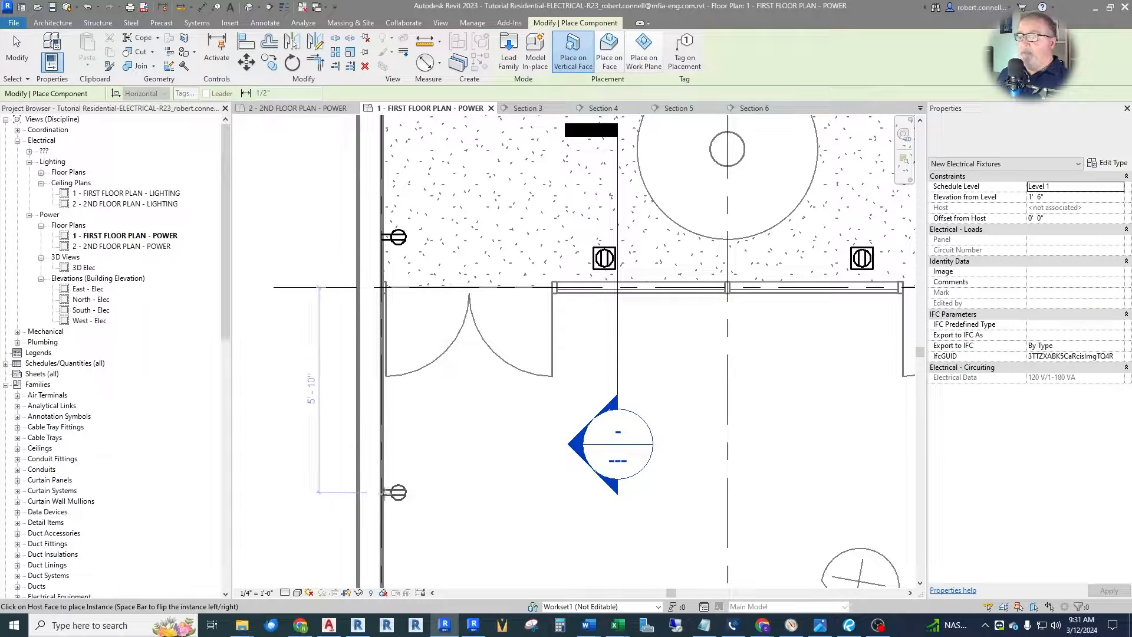
{"action": "left_click", "coordinate": [376, 491]}
{"action": "scroll", "coordinate": [376, 491], "scroll_direction": "down", "scroll_amount": 2}
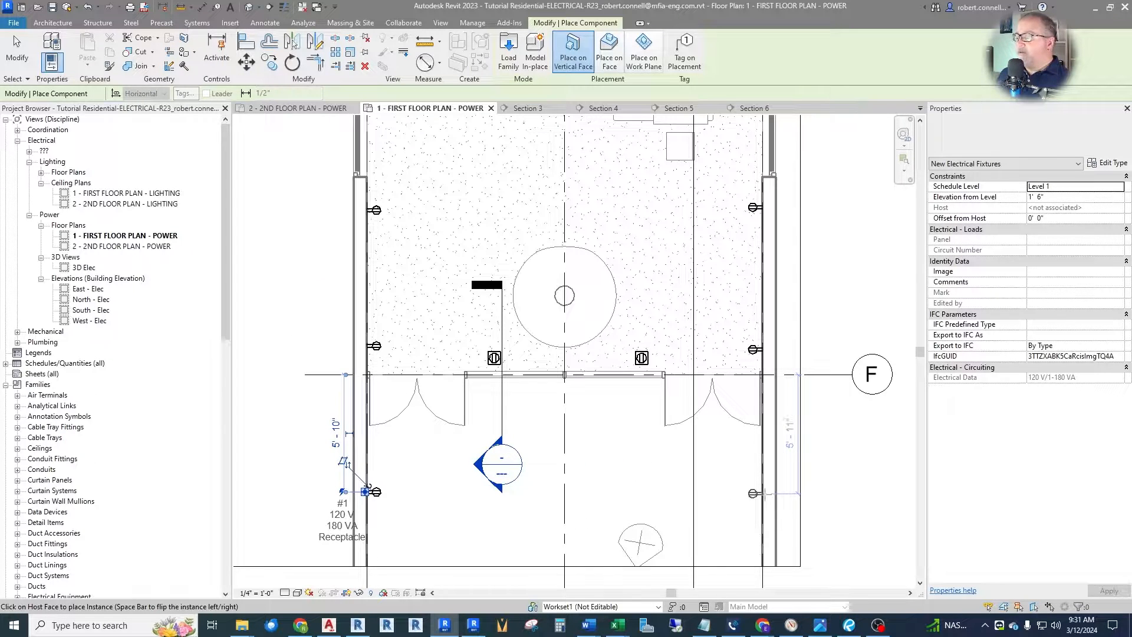
{"action": "key", "text": "Escape"}
{"action": "key", "text": "Escape"}
{"action": "scroll", "coordinate": [610, 464], "scroll_direction": "down", "scroll_amount": 2}
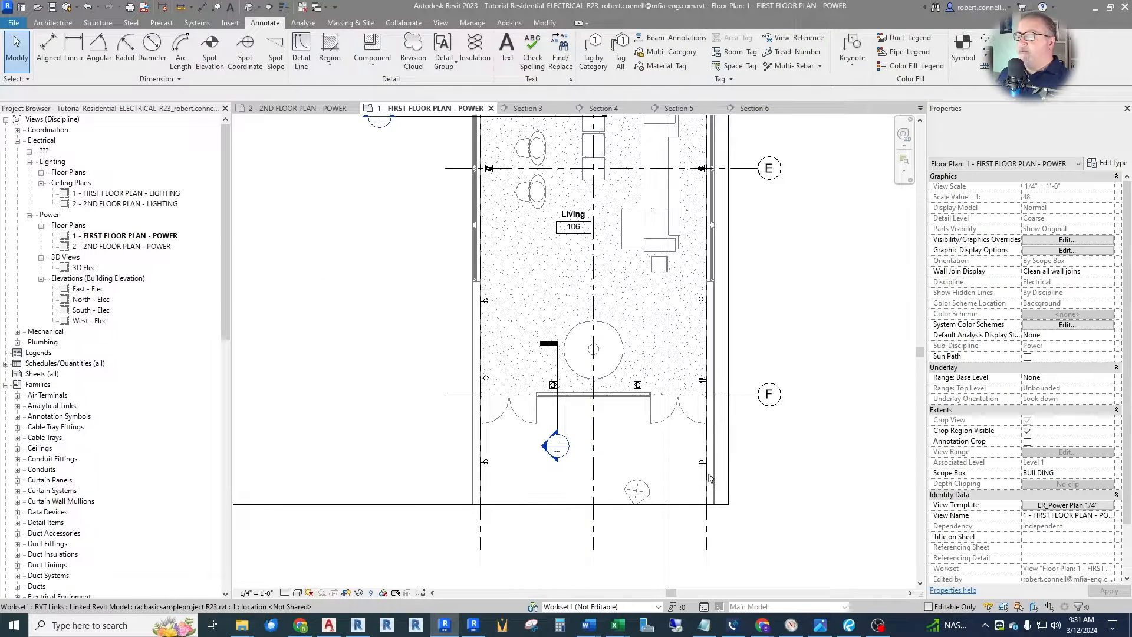
Check which schedule levels are available for the grid 5 wall receptacle near grid D, leaving its level as is.
{"action": "scroll", "coordinate": [709, 478], "scroll_direction": "up", "scroll_amount": 2}
{"action": "scroll", "coordinate": [574, 467], "scroll_direction": "down", "scroll_amount": 3}
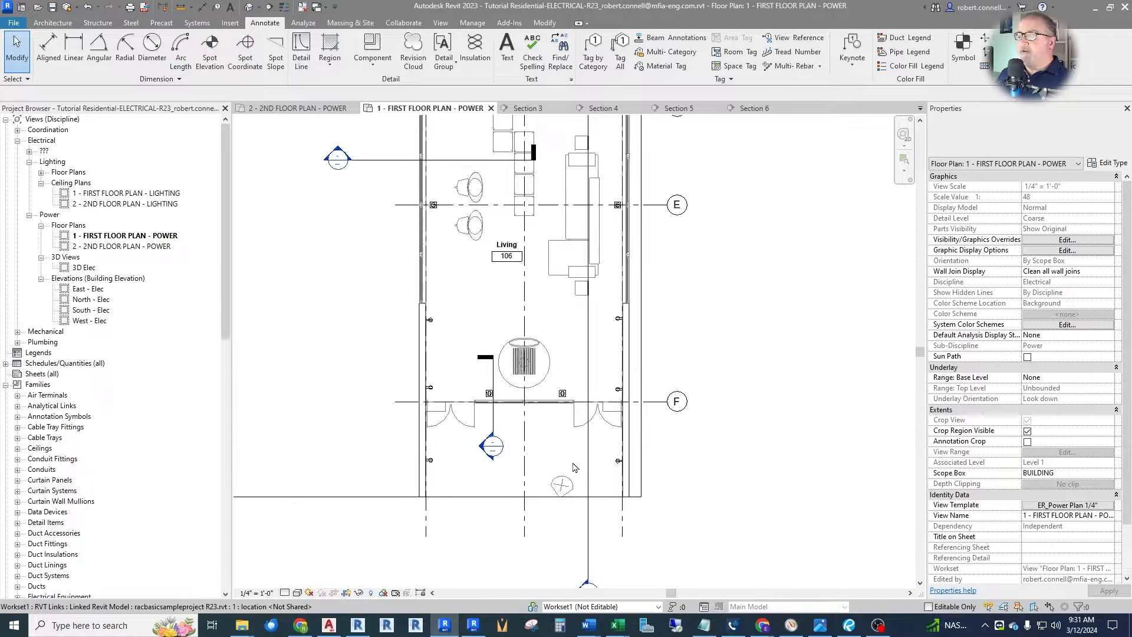
{"action": "scroll", "coordinate": [575, 467], "scroll_direction": "down", "scroll_amount": 1}
{"action": "scroll", "coordinate": [531, 466], "scroll_direction": "down", "scroll_amount": 2}
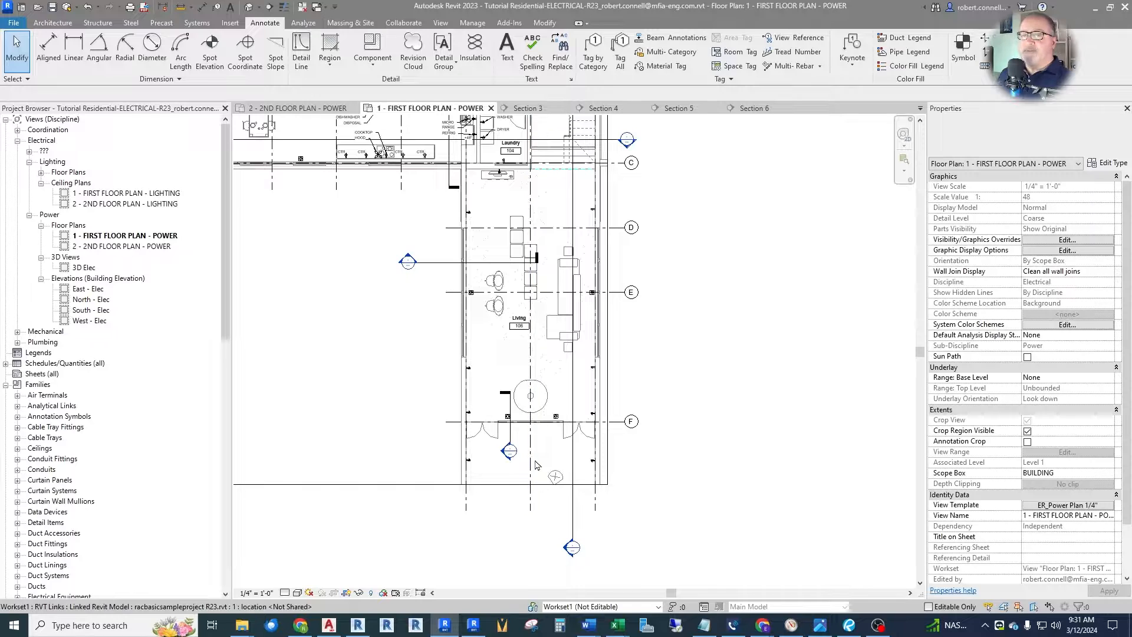
{"action": "scroll", "coordinate": [539, 464], "scroll_direction": "down", "scroll_amount": 5}
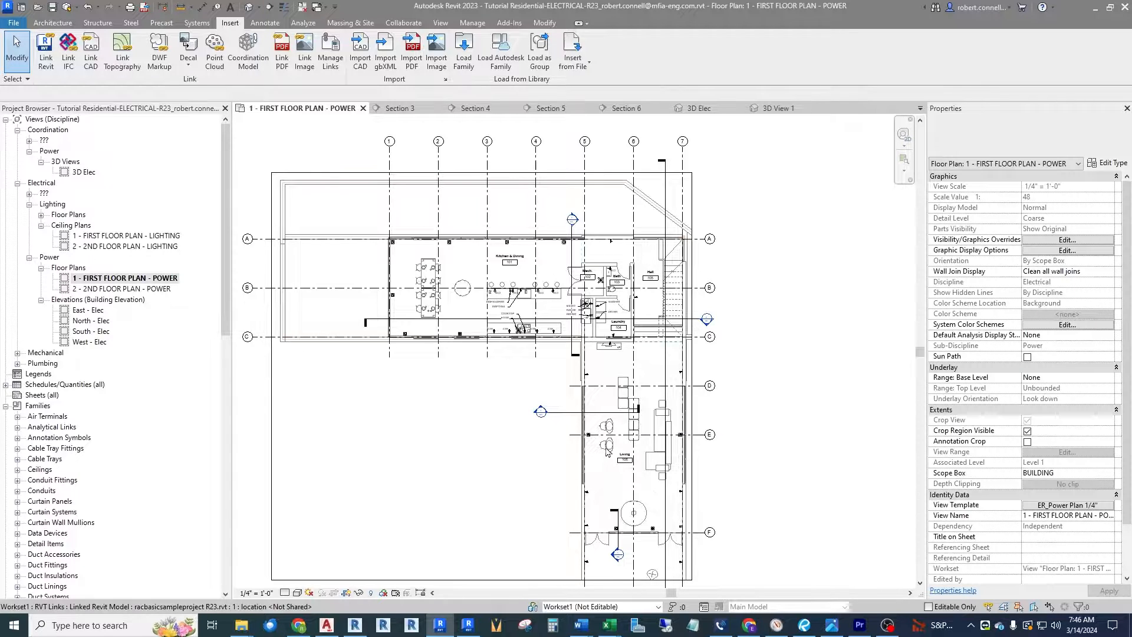
{"action": "scroll", "coordinate": [615, 372], "scroll_direction": "up", "scroll_amount": 8}
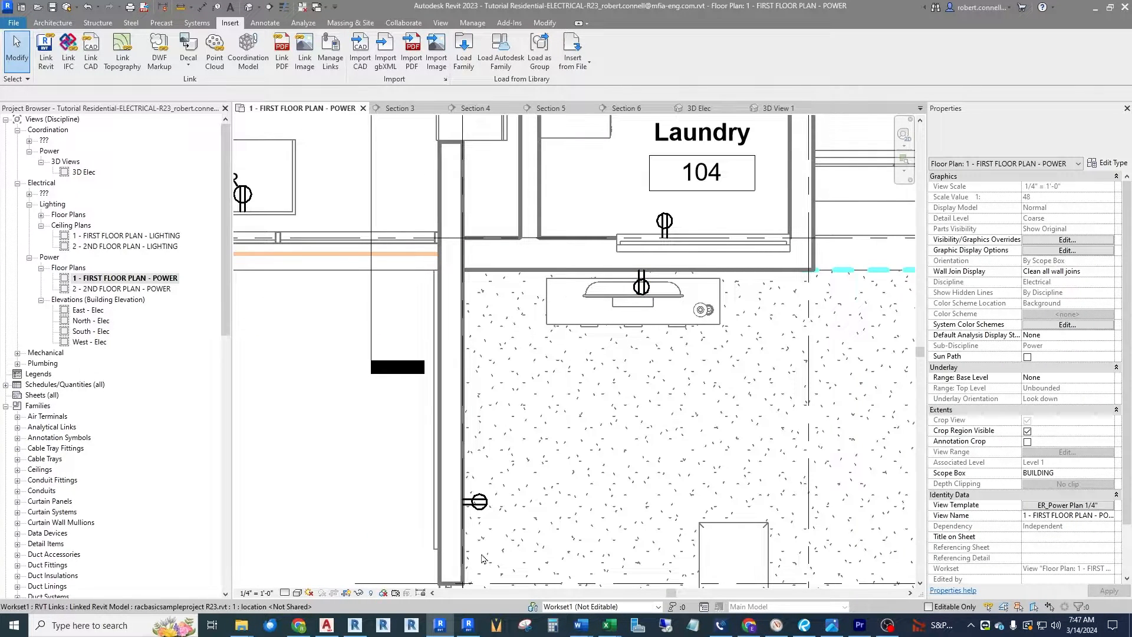
{"action": "scroll", "coordinate": [481, 558], "scroll_direction": "up", "scroll_amount": 4}
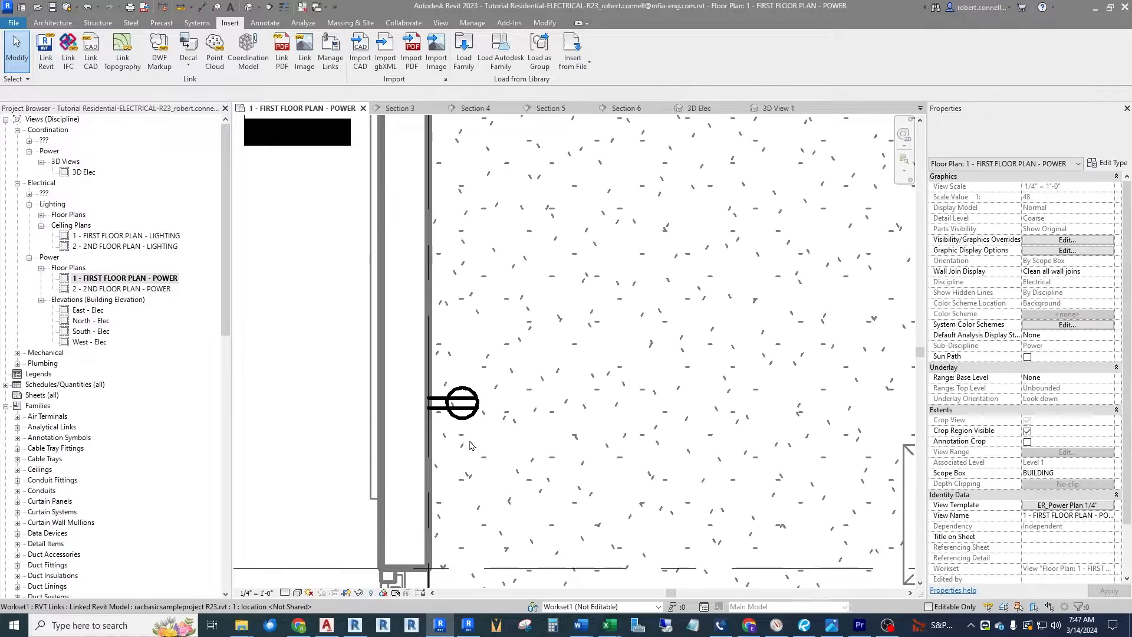
{"action": "scroll", "coordinate": [469, 445], "scroll_direction": "down", "scroll_amount": 3}
{"action": "left_click", "coordinate": [461, 413]}
{"action": "left_click", "coordinate": [1118, 186]}
{"action": "left_click", "coordinate": [1118, 187]}
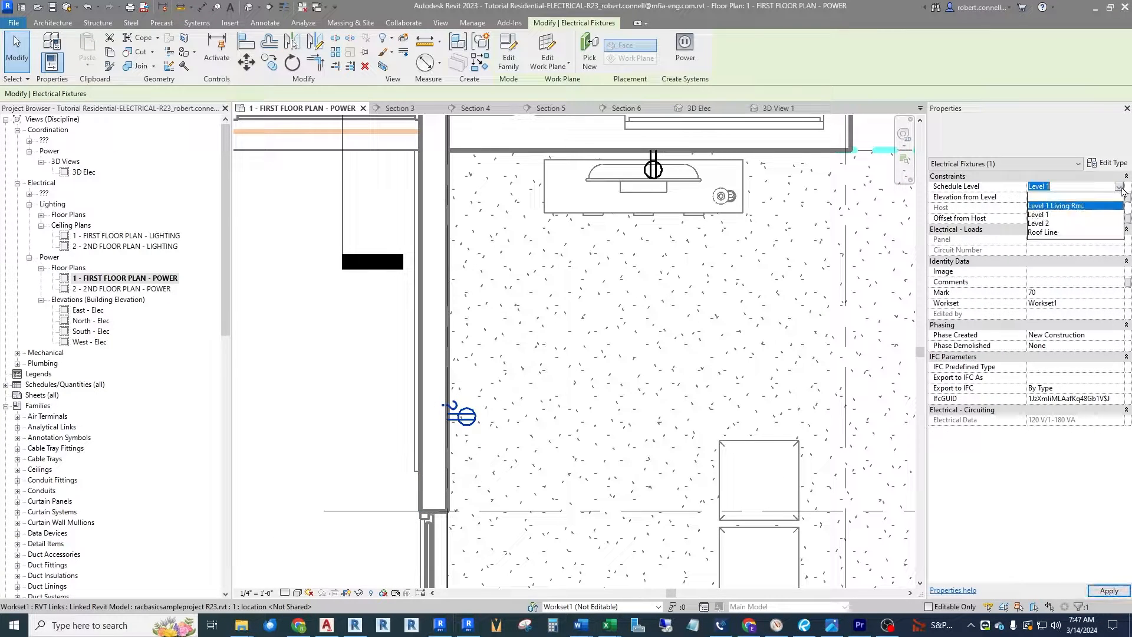
{"action": "left_click", "coordinate": [489, 434]}
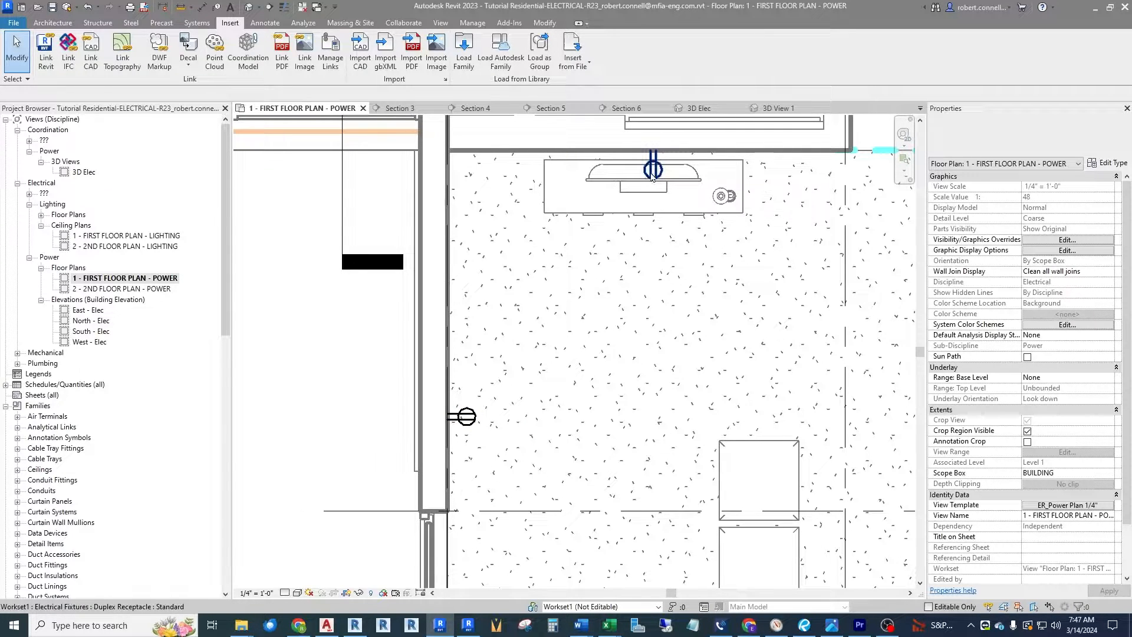
{"action": "scroll", "coordinate": [492, 306], "scroll_direction": "down", "scroll_amount": 5}
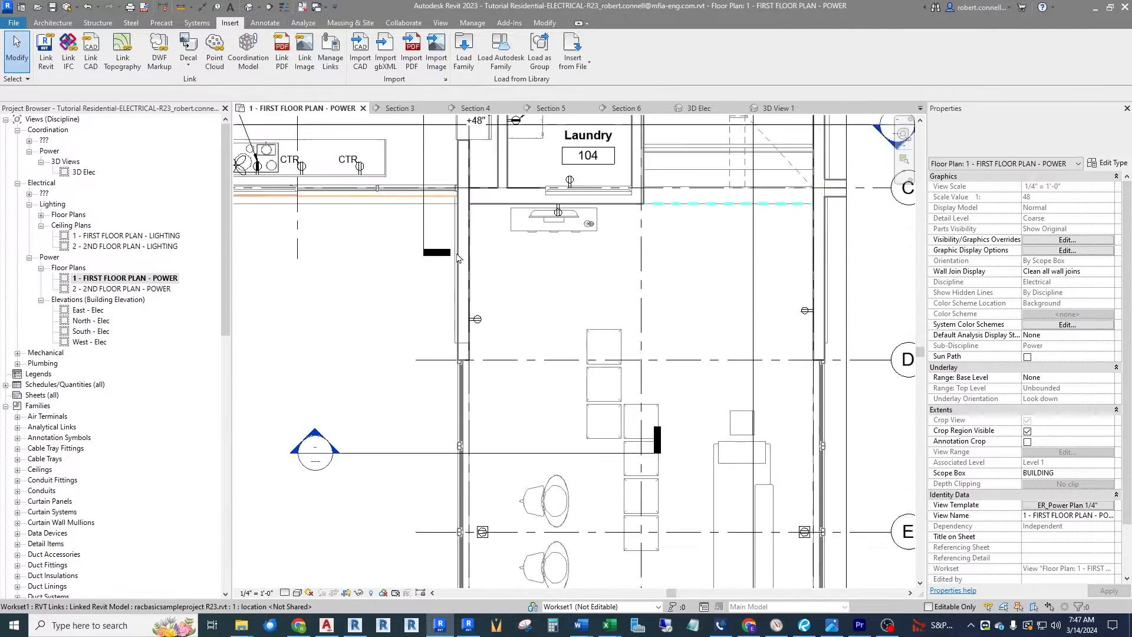
{"action": "scroll", "coordinate": [492, 294], "scroll_direction": "up", "scroll_amount": 3}
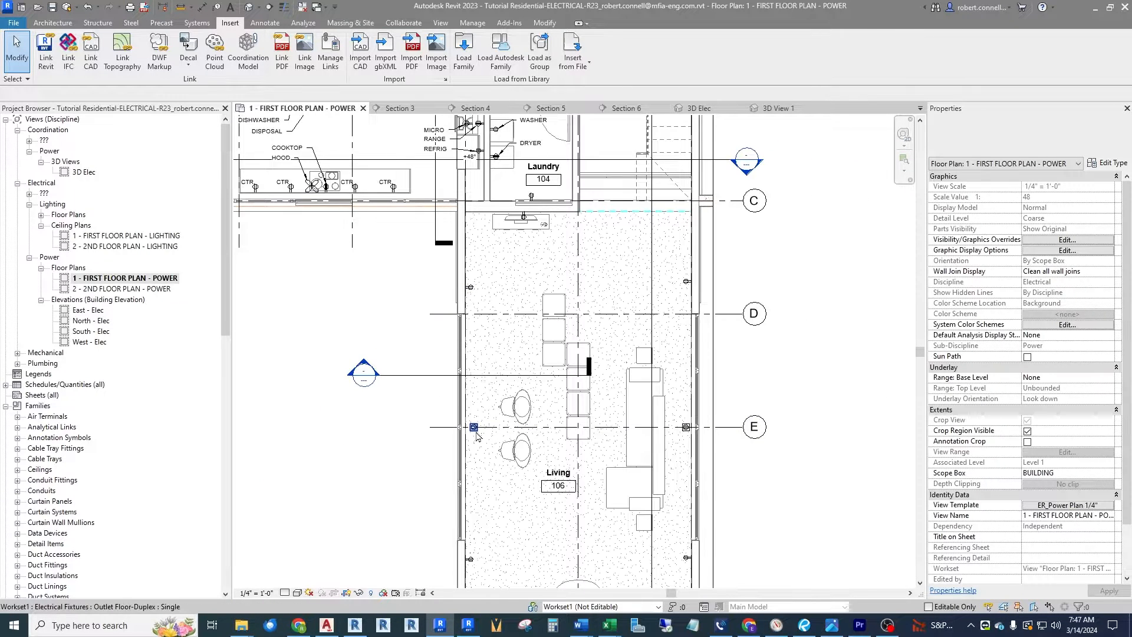
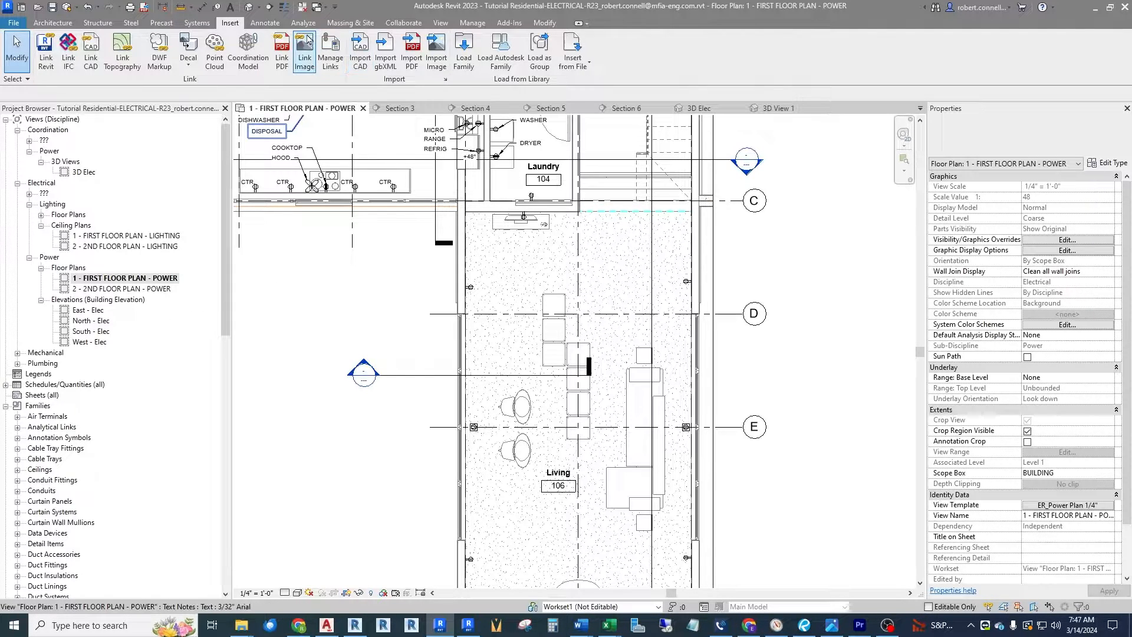
Create a new plan view of type Floor Plan for the Level 1 Living Rm. level.
{"action": "left_click", "coordinate": [442, 23]}
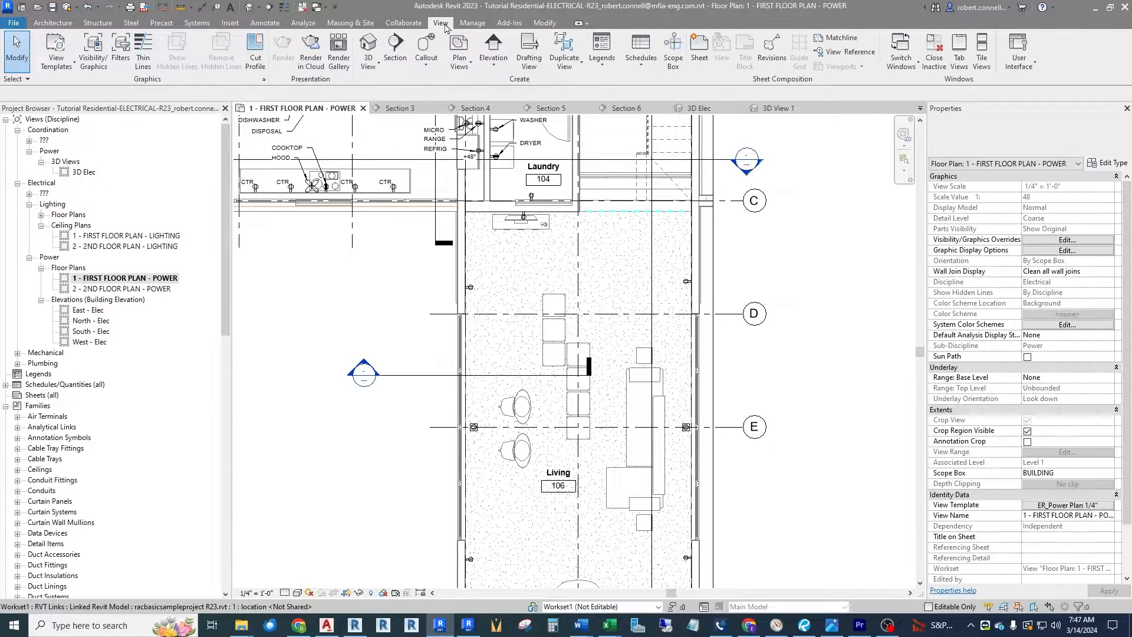
{"action": "left_click", "coordinate": [466, 57]}
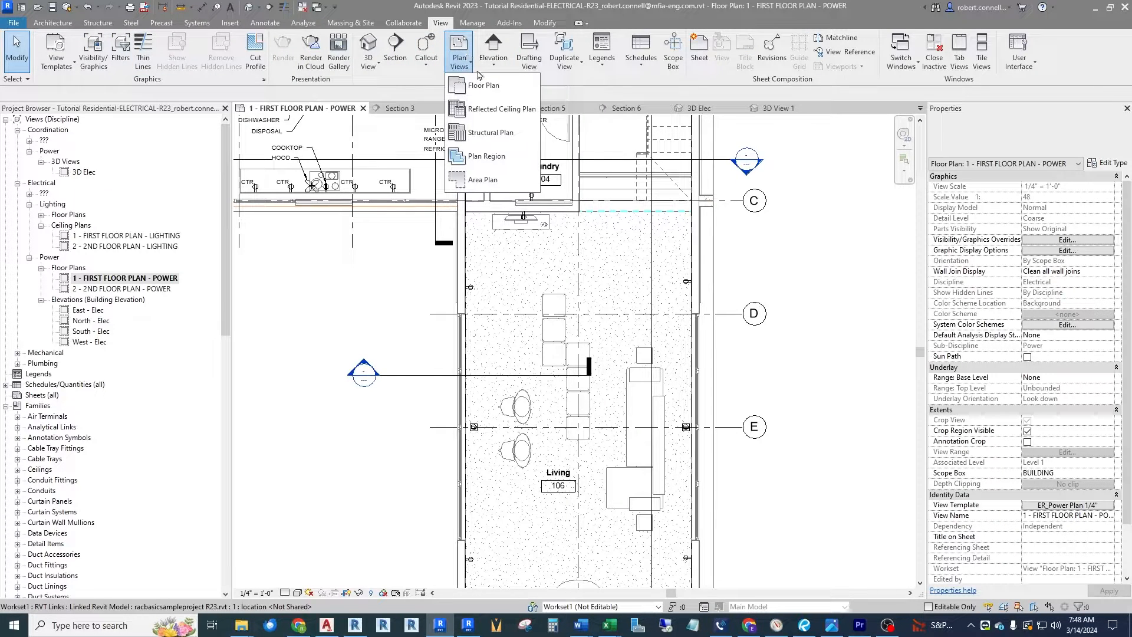
{"action": "left_click", "coordinate": [484, 86]}
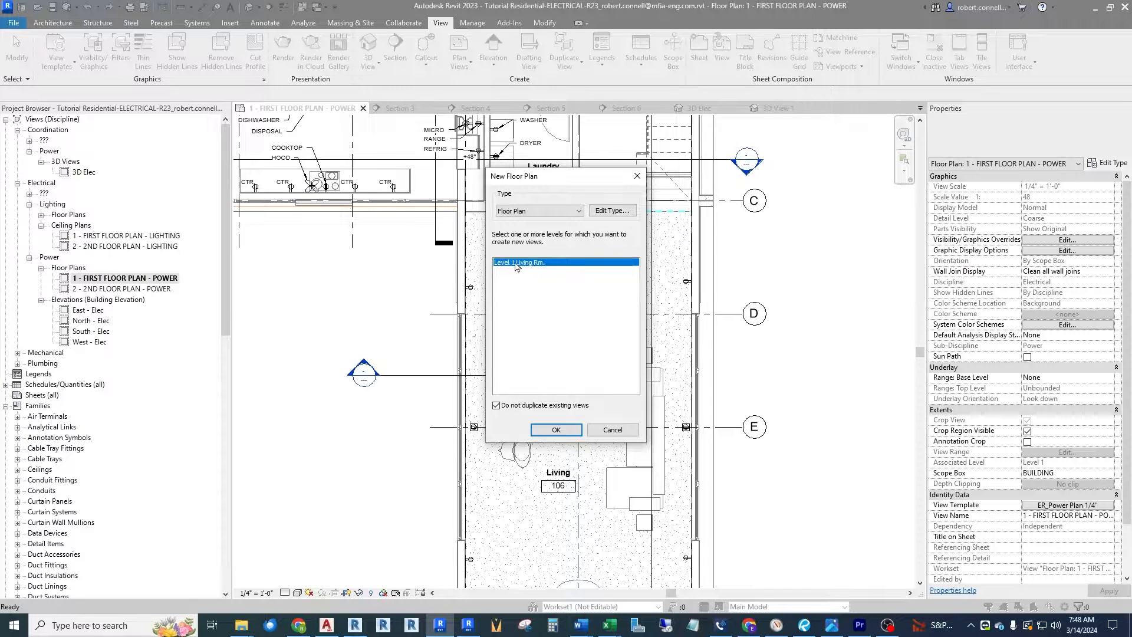
{"action": "left_click", "coordinate": [578, 210]}
{"action": "left_click", "coordinate": [534, 219]}
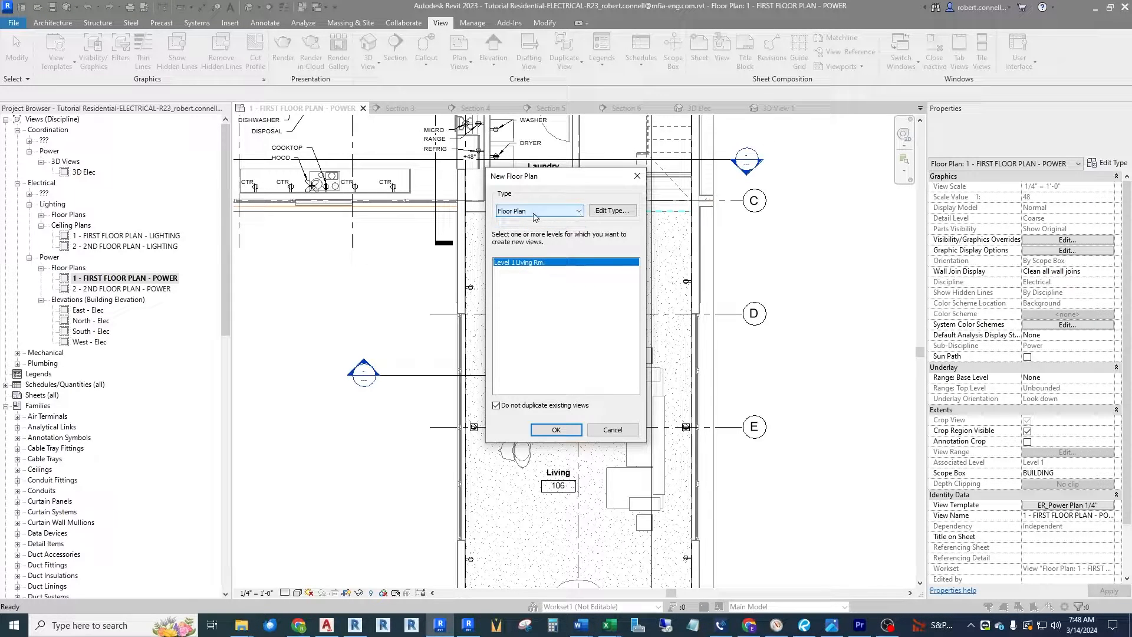
{"action": "left_click", "coordinate": [551, 431]}
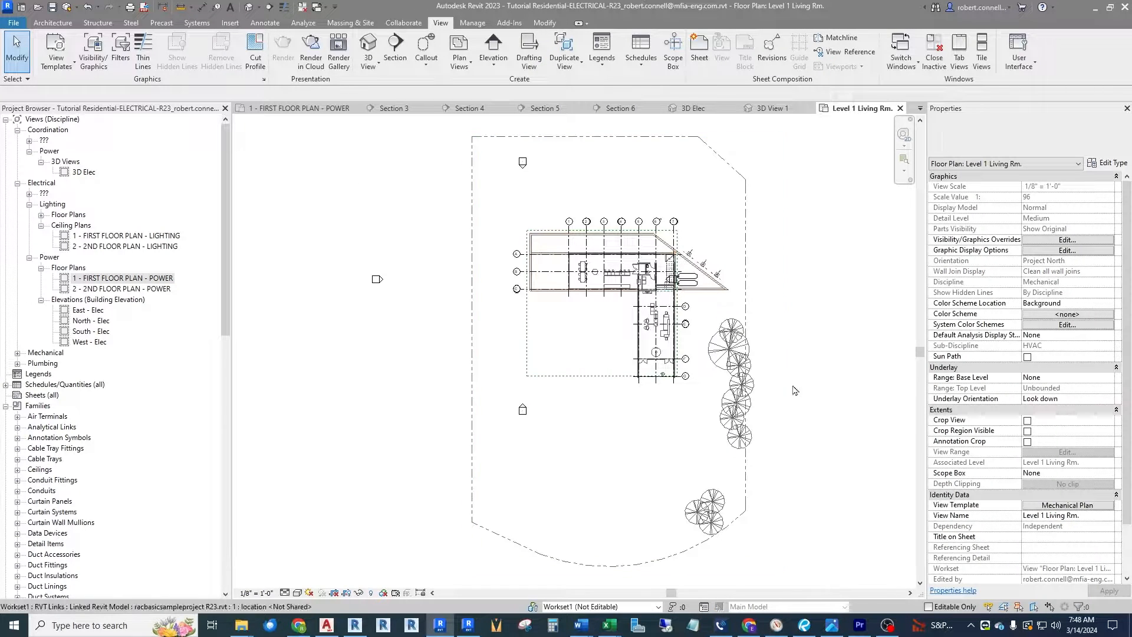
Assign the ER_Power Plan 1/4" view template to the new Level 1 Living Rm. floor plan and select that view in the project browser.
{"action": "left_click", "coordinate": [1069, 506]}
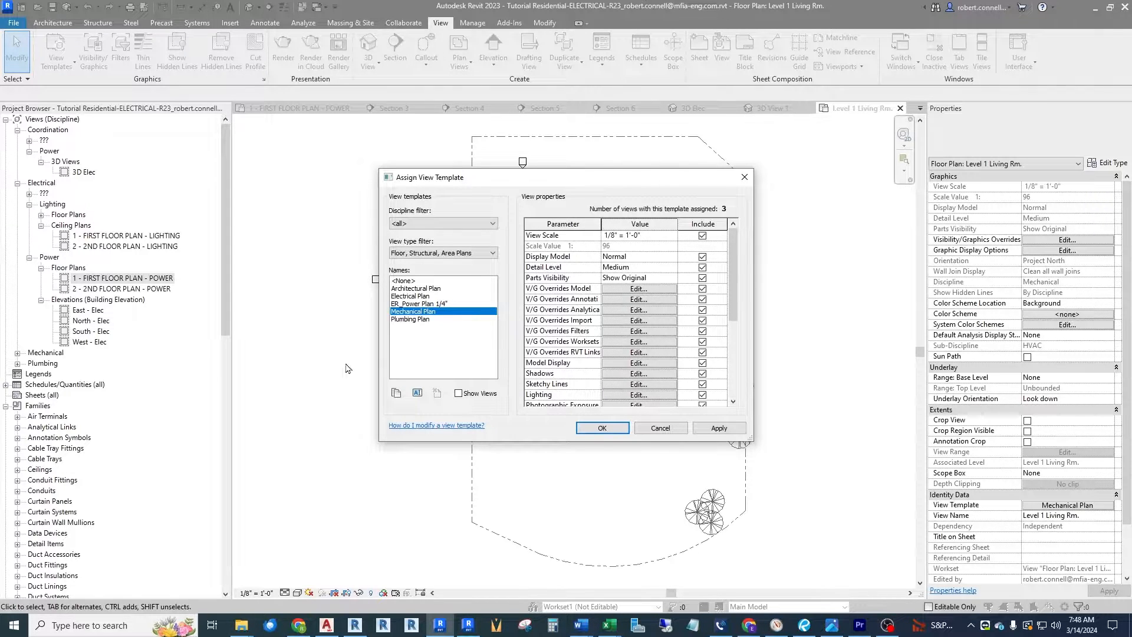
{"action": "left_click", "coordinate": [420, 304]}
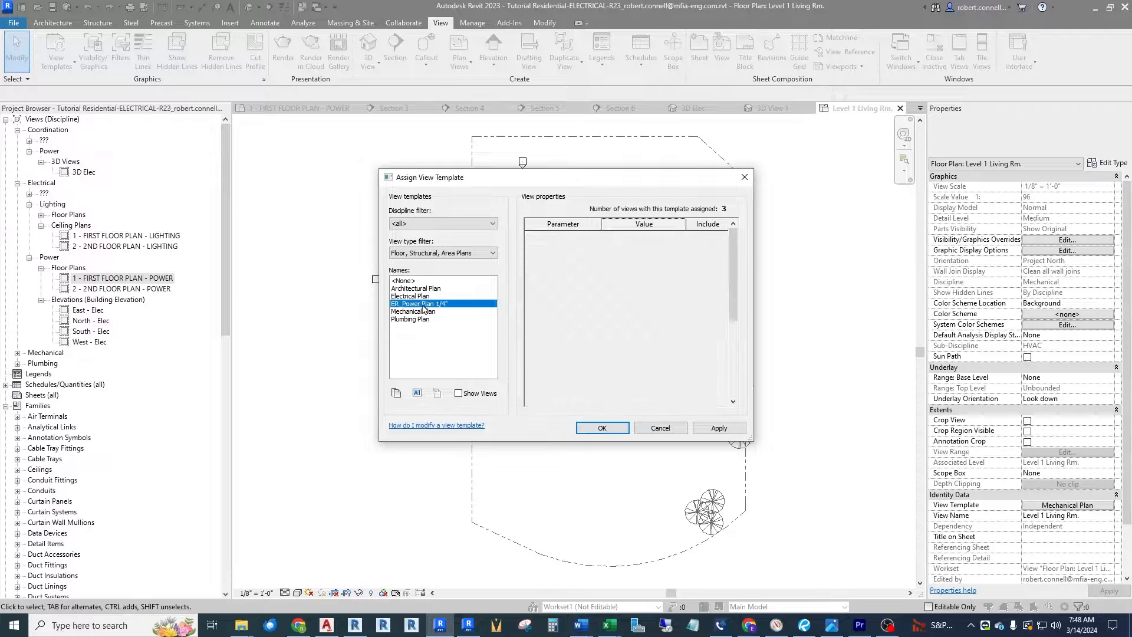
{"action": "left_click", "coordinate": [600, 428]}
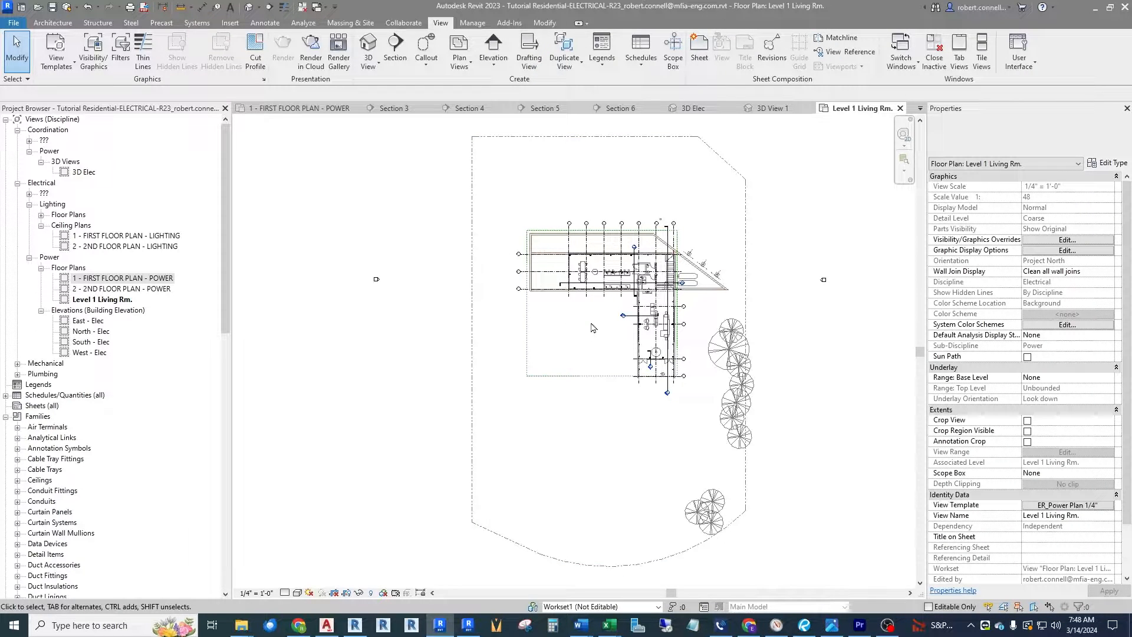
{"action": "left_click", "coordinate": [114, 302]}
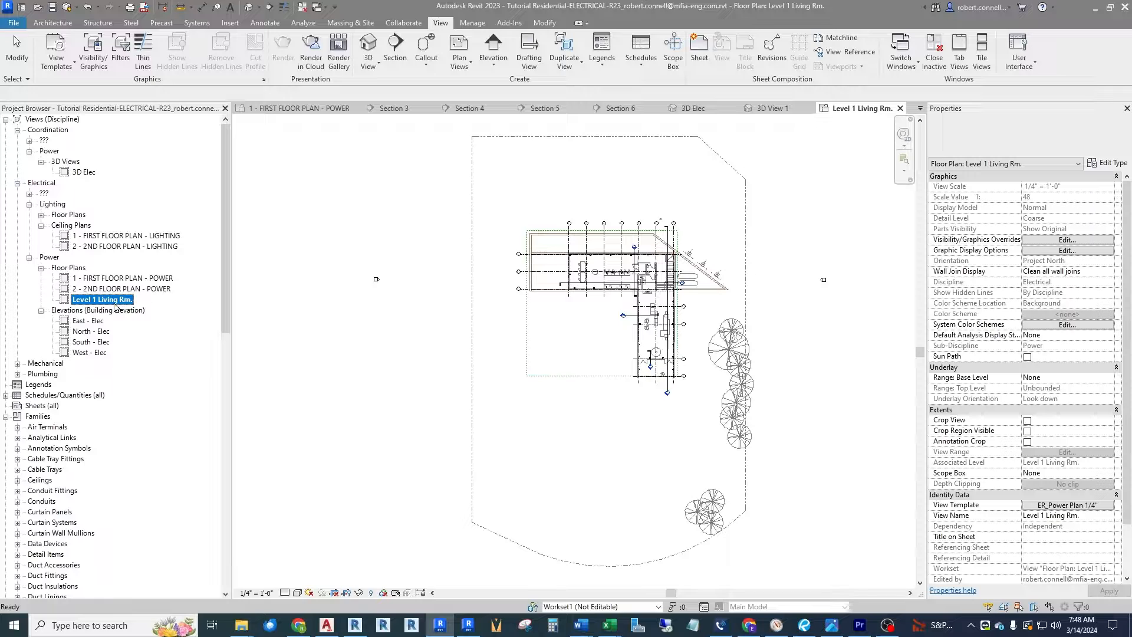
Rename the Level 1 Living Rm. floor plan view to "3 - lower living room WORKING" without renaming the corresponding level and views.
{"action": "key", "text": "3"}
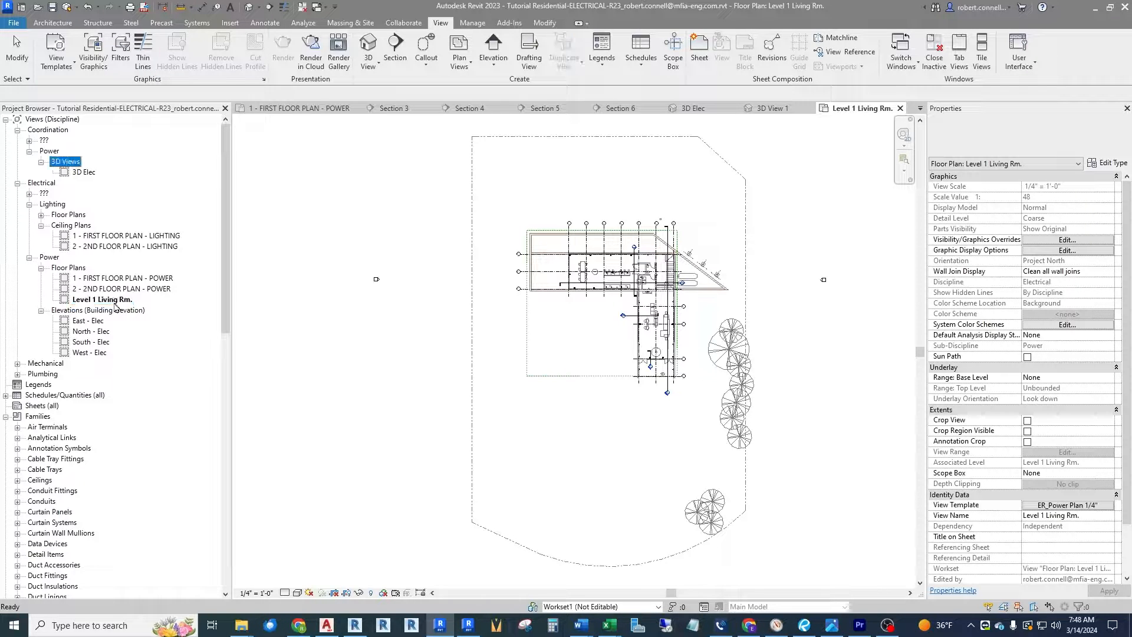
{"action": "left_click", "coordinate": [121, 299]}
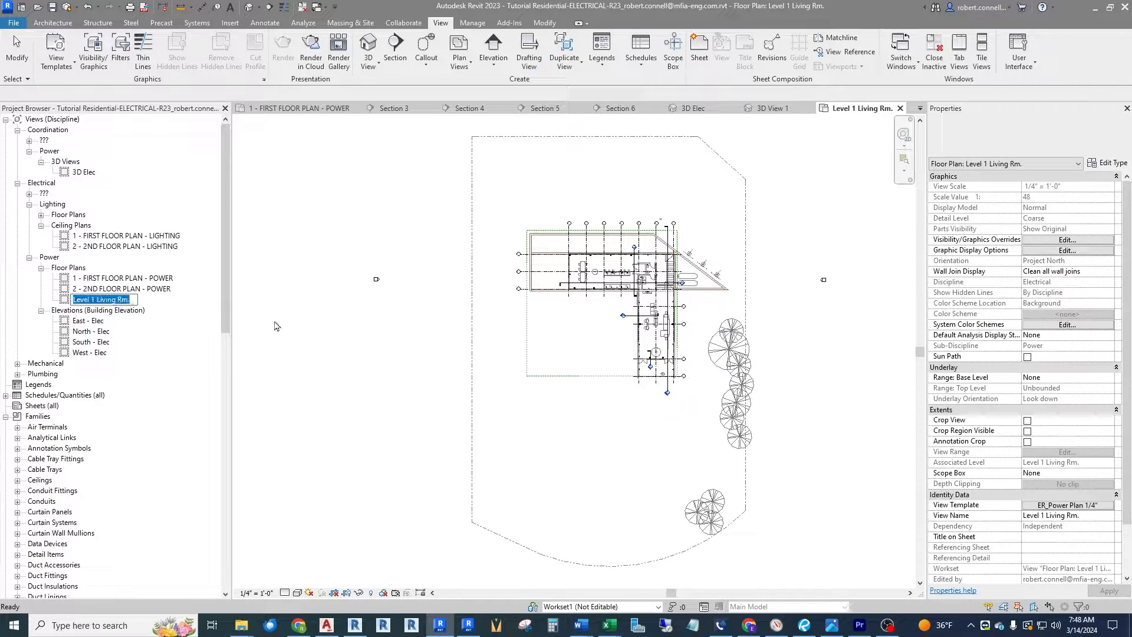
{"action": "type", "text": "3 - lower"}
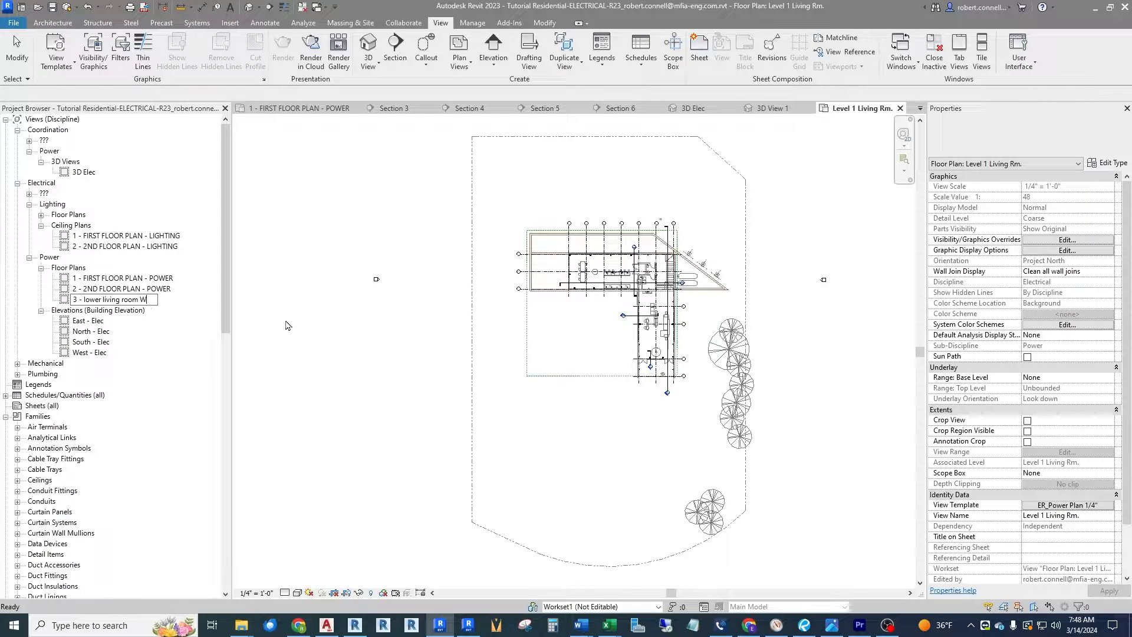
{"action": "type", "text": " living room WORKING"}
{"action": "key", "text": "Return"}
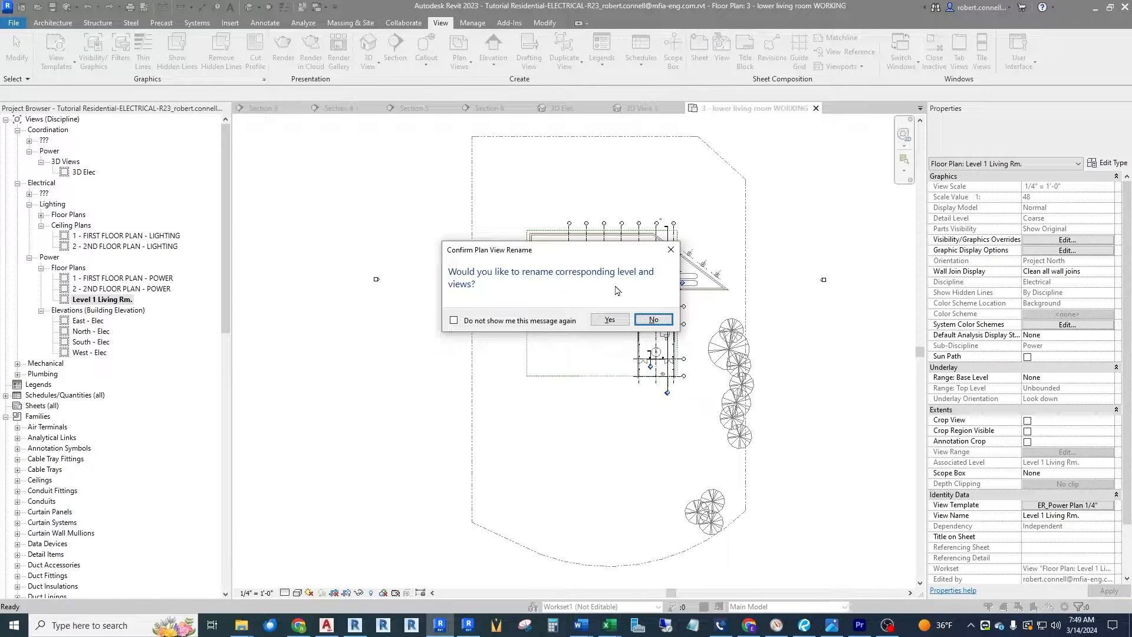
{"action": "left_click", "coordinate": [651, 319]}
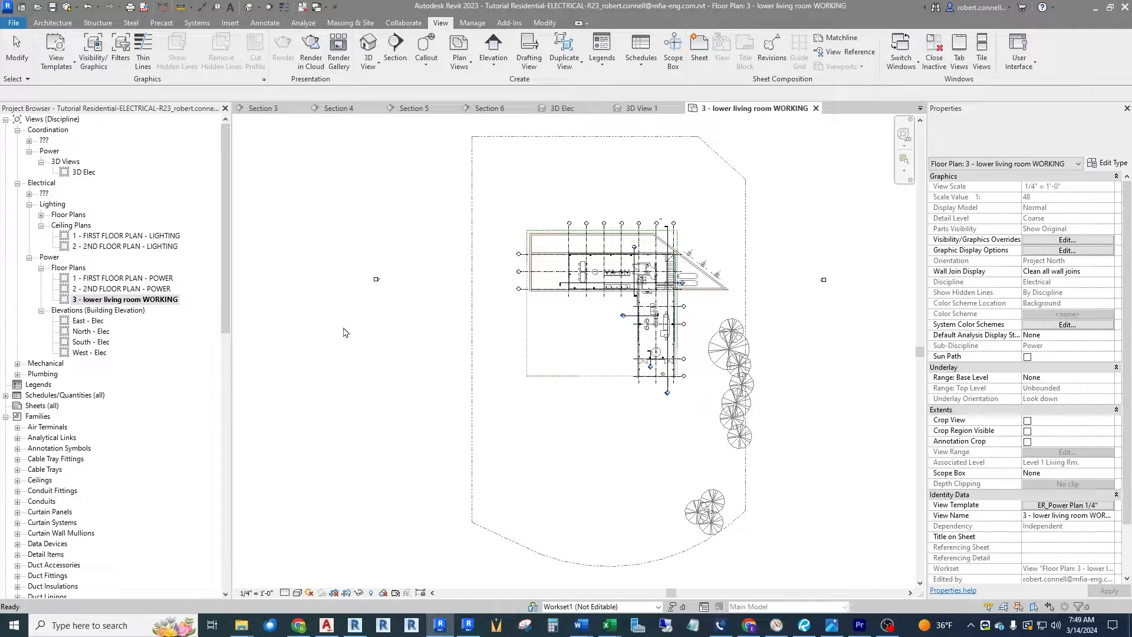
Delete the duplex receptacle on the grid 5 wall near grid D.
{"action": "scroll", "coordinate": [677, 312], "scroll_direction": "up", "scroll_amount": 5}
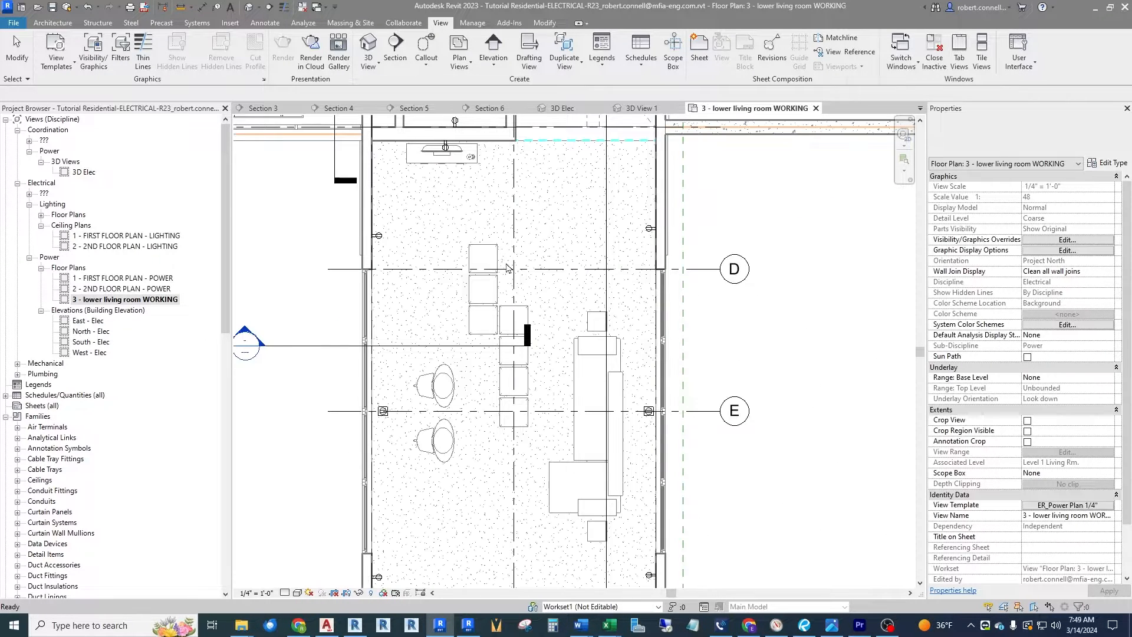
{"action": "middle_click_drag", "start_coordinate": [399, 172], "coordinate": [466, 249]}
{"action": "scroll", "coordinate": [463, 262], "scroll_direction": "up", "scroll_amount": 3}
{"action": "left_click", "coordinate": [444, 309]}
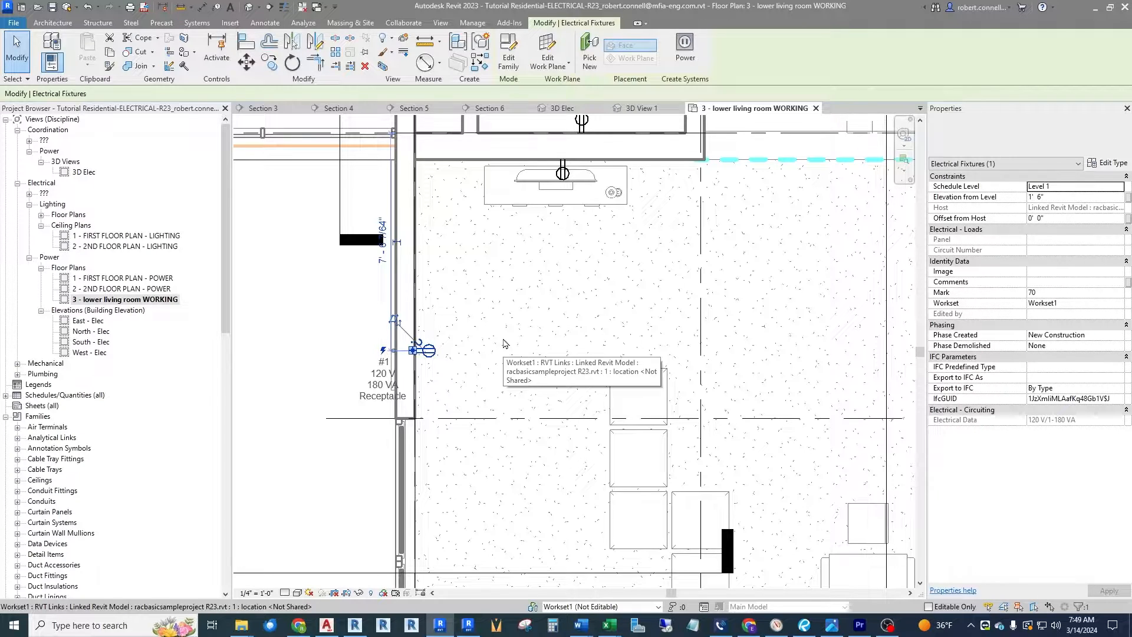
{"action": "left_click", "coordinate": [504, 343]}
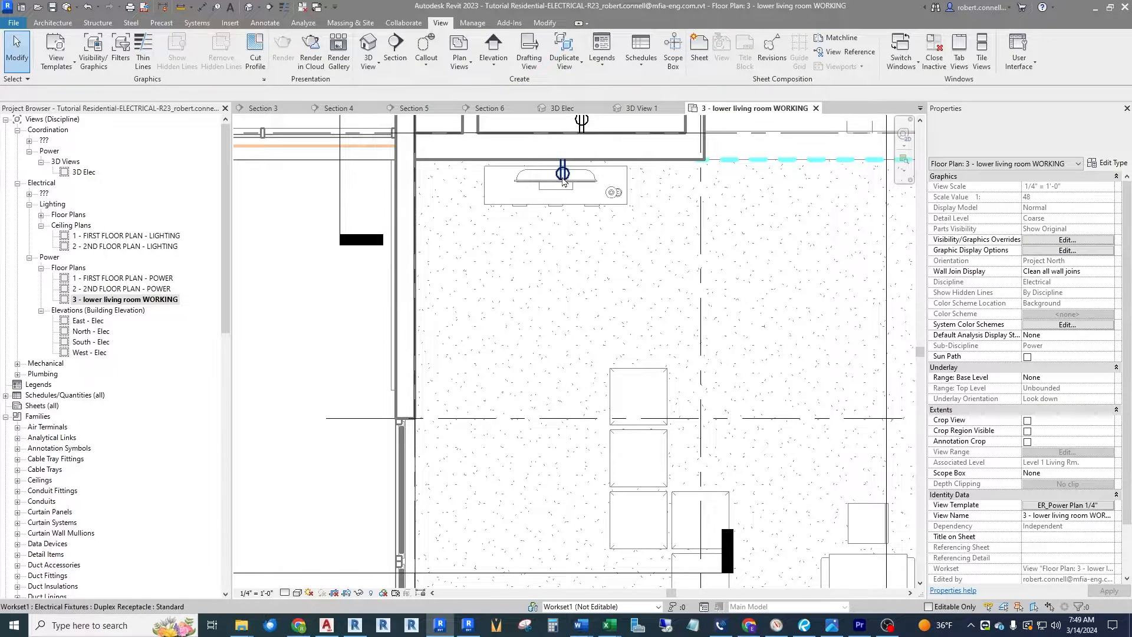
Place a similar duplex receptacle on the room side of the grid 5 wall, about 2' 4" from grid D, and check its schedule level.
{"action": "right_click", "coordinate": [563, 178]}
{"action": "left_click", "coordinate": [604, 260]}
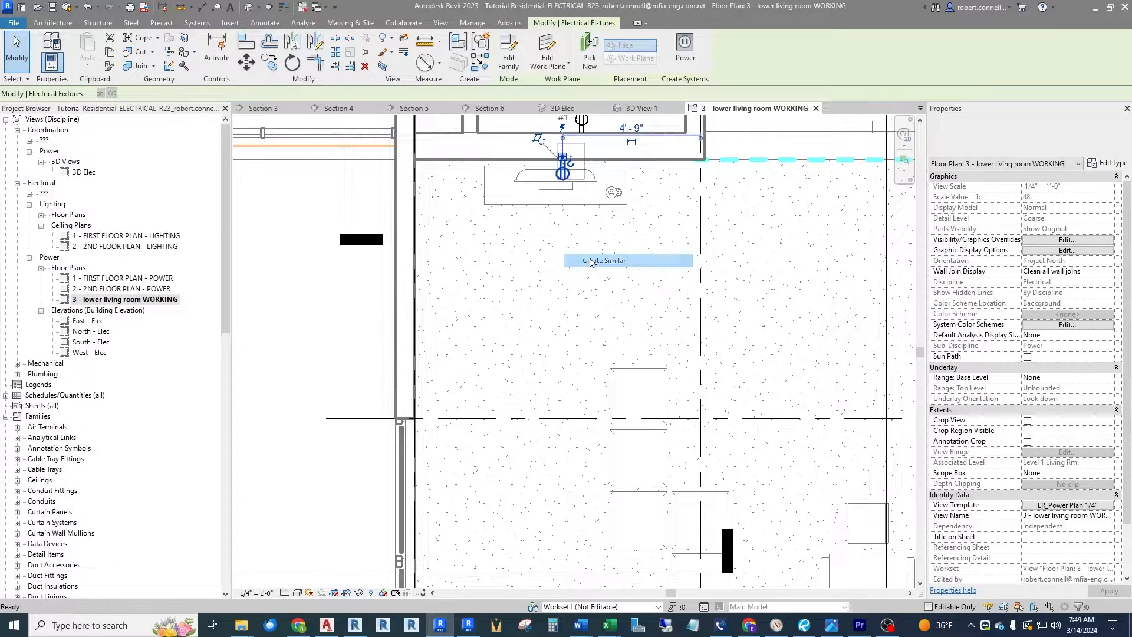
{"action": "scroll", "coordinate": [420, 351], "scroll_direction": "down", "scroll_amount": 2}
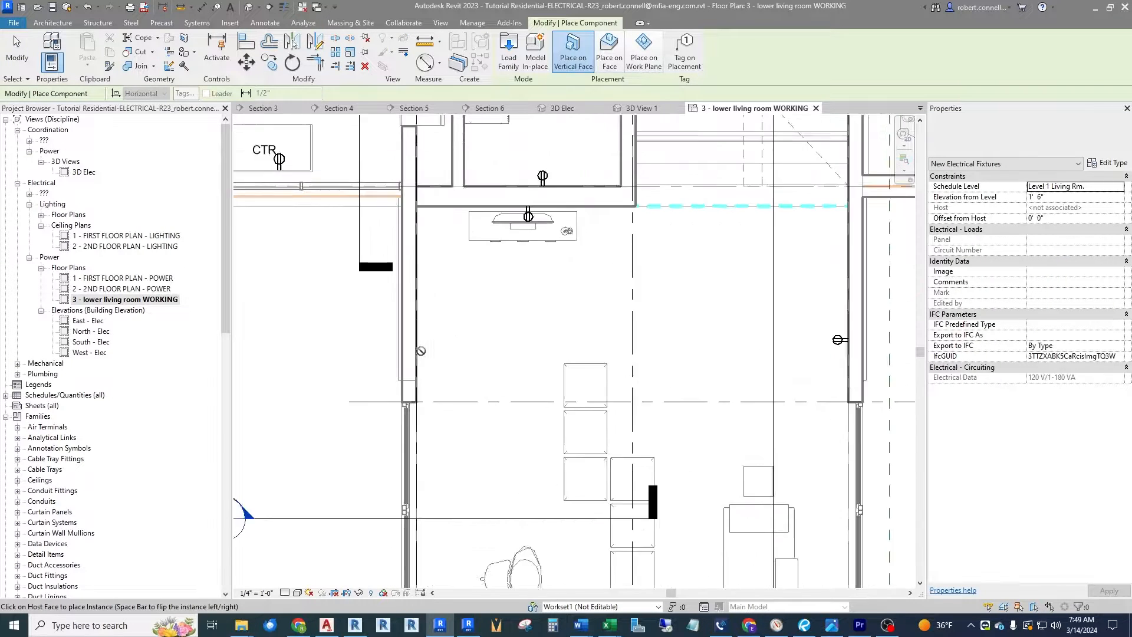
{"action": "scroll", "coordinate": [419, 350], "scroll_direction": "up", "scroll_amount": 1}
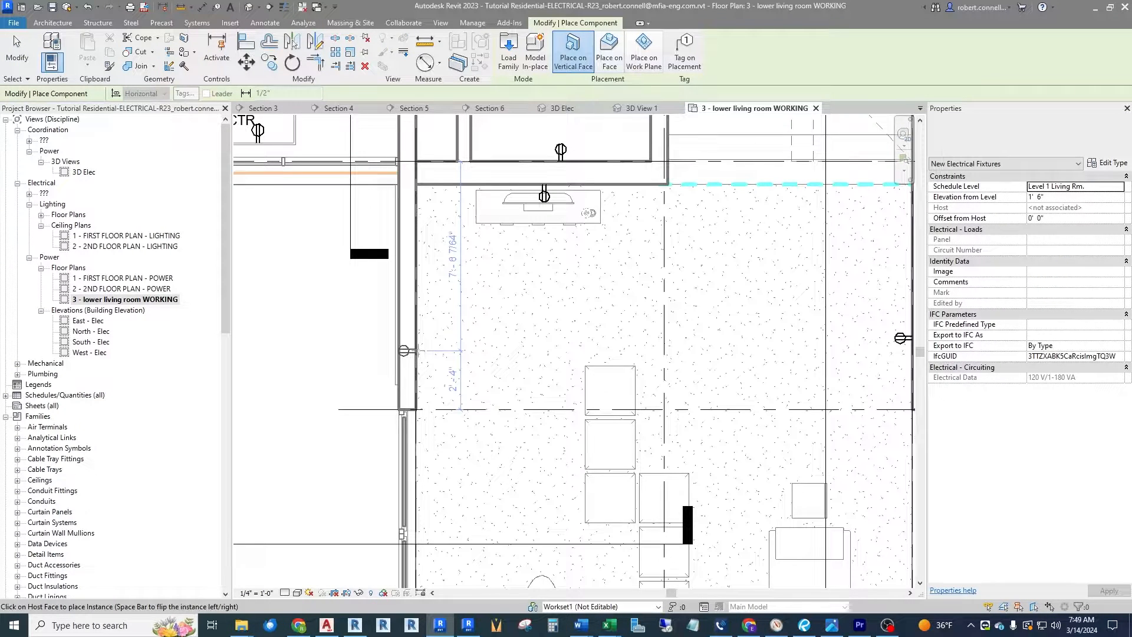
{"action": "scroll", "coordinate": [417, 350], "scroll_direction": "up", "scroll_amount": 3}
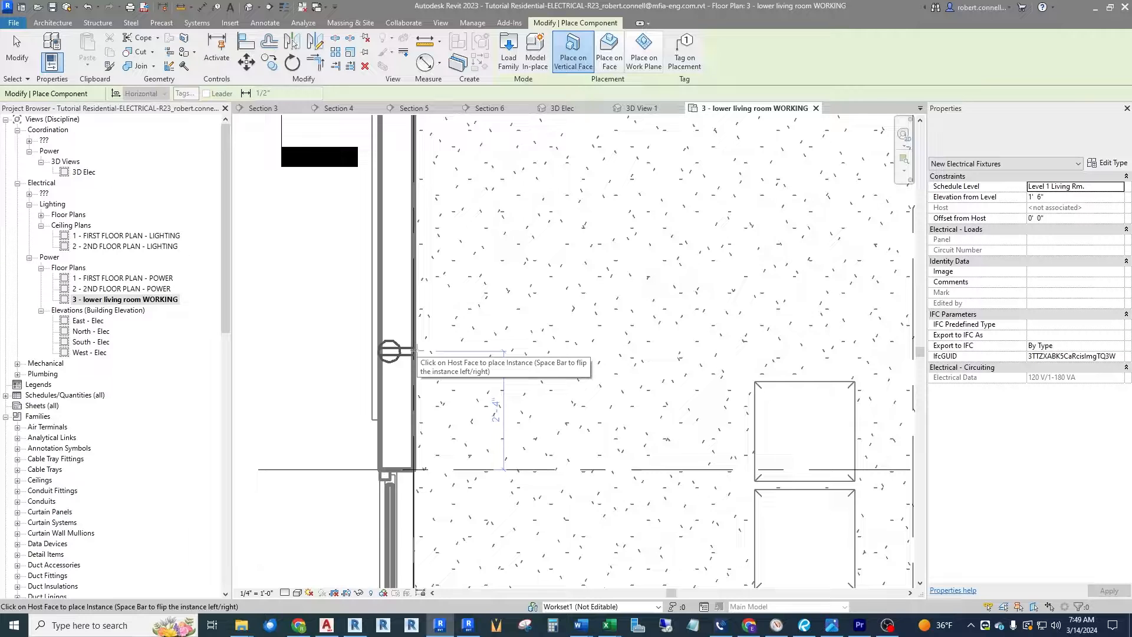
{"action": "left_click", "coordinate": [436, 350]}
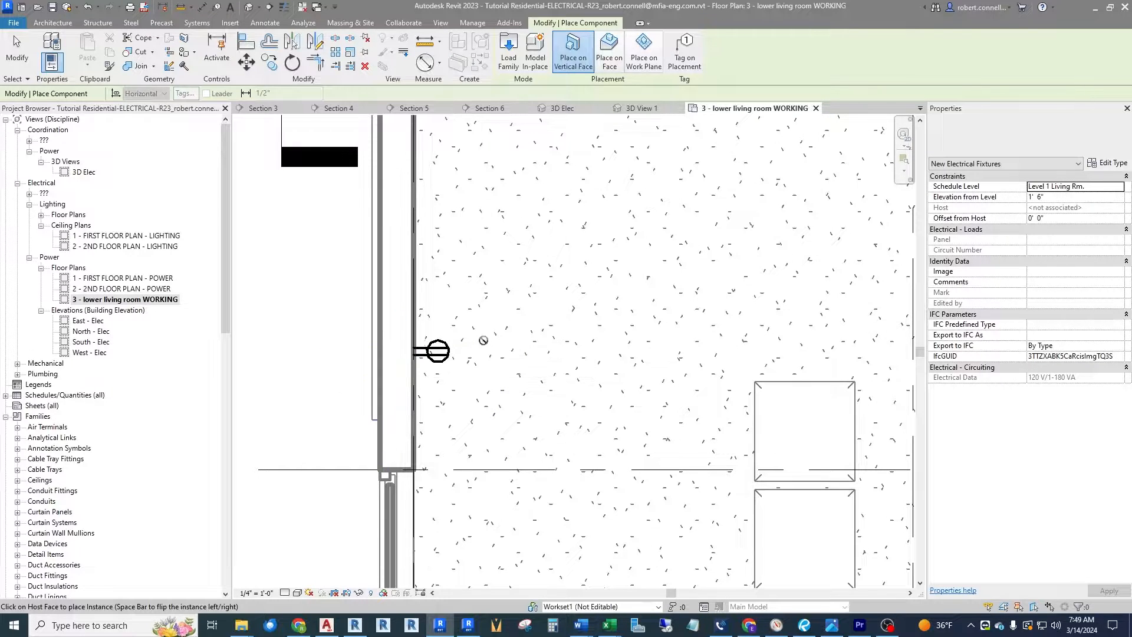
{"action": "key", "text": "Escape"}
{"action": "left_click", "coordinate": [447, 352]}
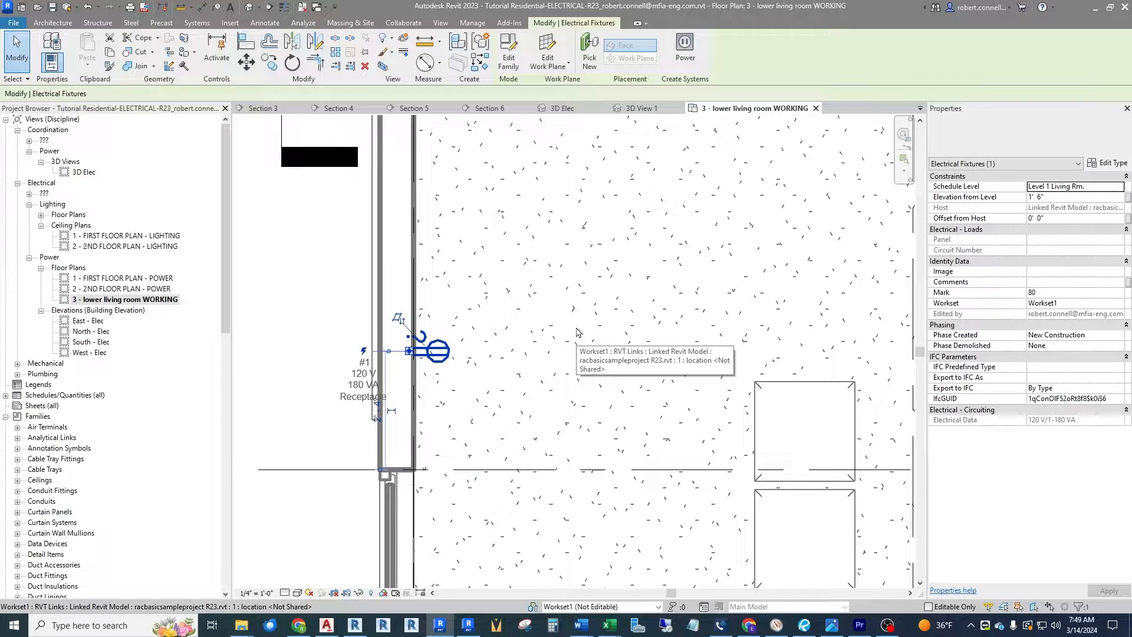
{"action": "key", "text": "Escape"}
Set the level of the floor outlet at grid E beside the grid 5 wall to Level 1 Living Rm.
{"action": "scroll", "coordinate": [530, 282], "scroll_direction": "down", "scroll_amount": 5}
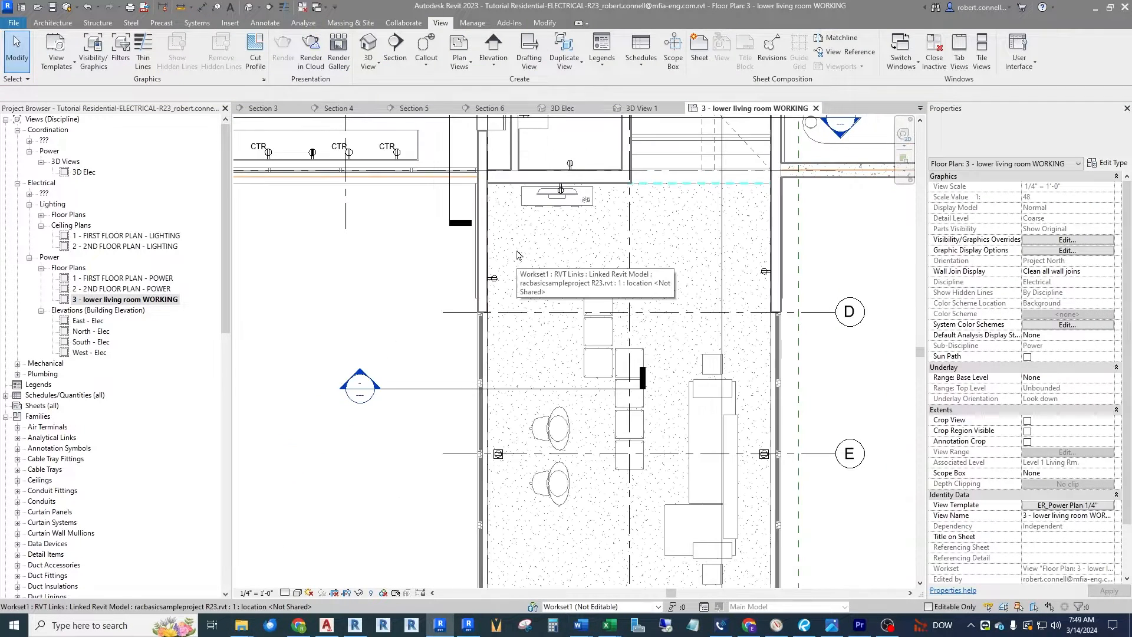
{"action": "scroll", "coordinate": [507, 463], "scroll_direction": "up", "scroll_amount": 5}
{"action": "left_click", "coordinate": [482, 445]}
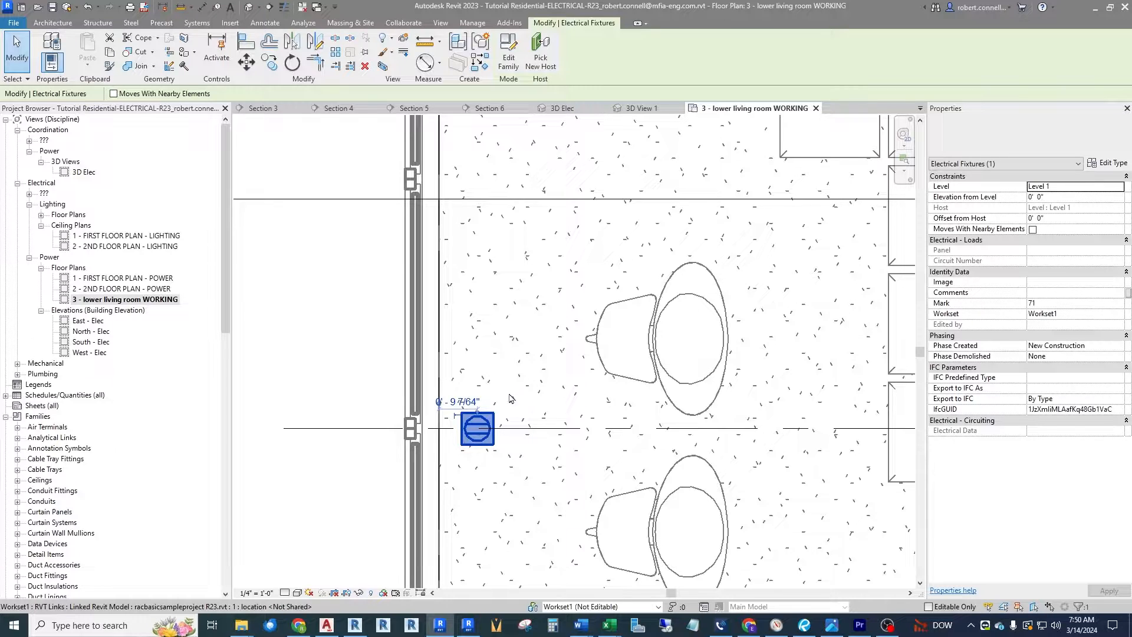
{"action": "left_click", "coordinate": [1118, 187]}
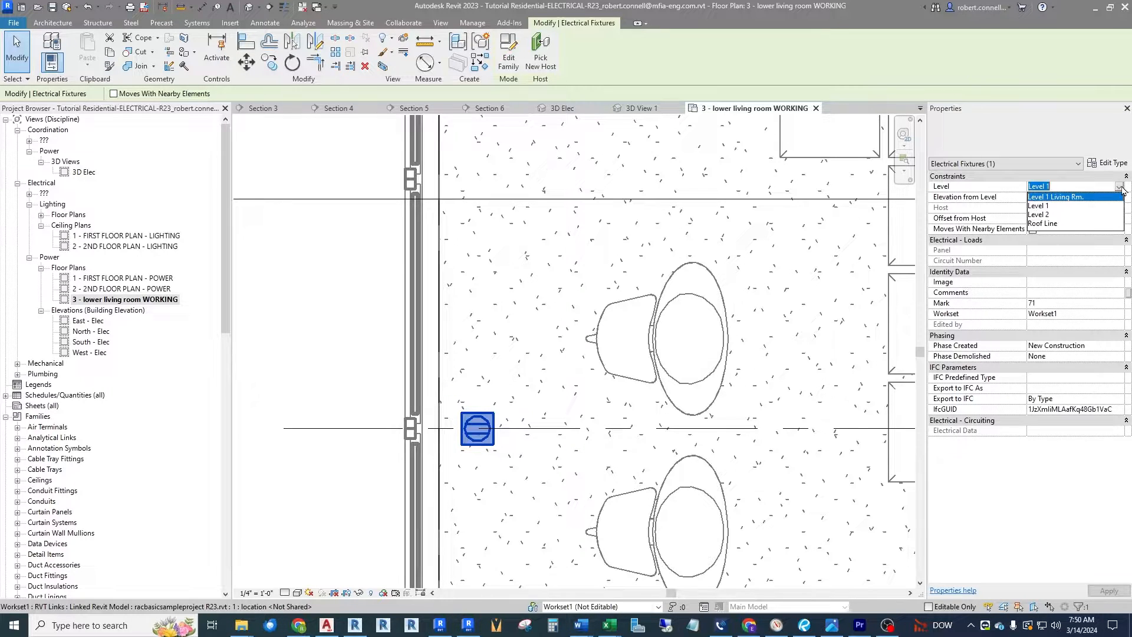
{"action": "left_click", "coordinate": [1068, 207]}
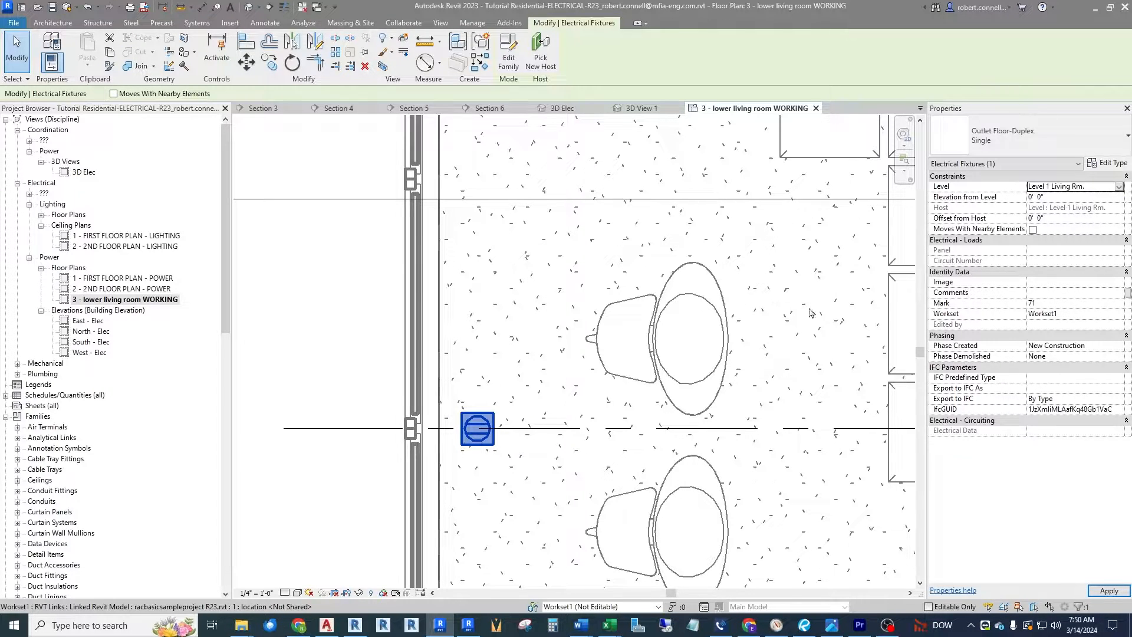
{"action": "left_click", "coordinate": [565, 398]}
{"action": "scroll", "coordinate": [548, 413], "scroll_direction": "down", "scroll_amount": 3}
{"action": "scroll", "coordinate": [500, 319], "scroll_direction": "up", "scroll_amount": 3}
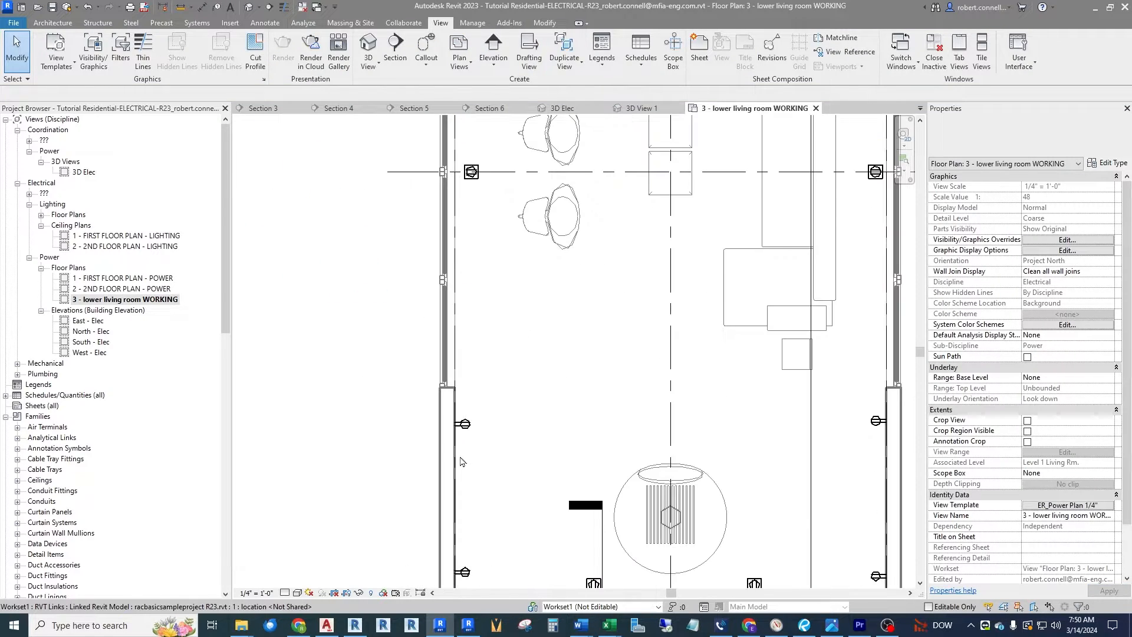
Delete the two duplex receptacles on the grid 5 wall between grids E and F.
{"action": "scroll", "coordinate": [463, 448], "scroll_direction": "down", "scroll_amount": 3}
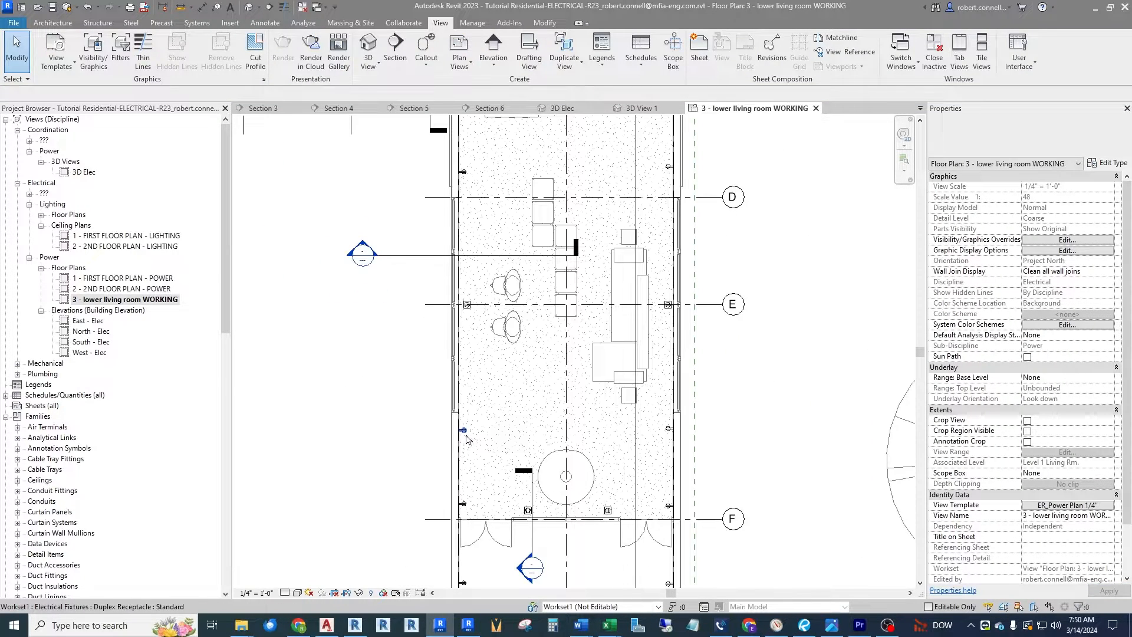
{"action": "left_click", "coordinate": [463, 432]}
{"action": "left_click_drag", "start_coordinate": [463, 432], "coordinate": [467, 507]}
{"action": "key", "text": "Escape"}
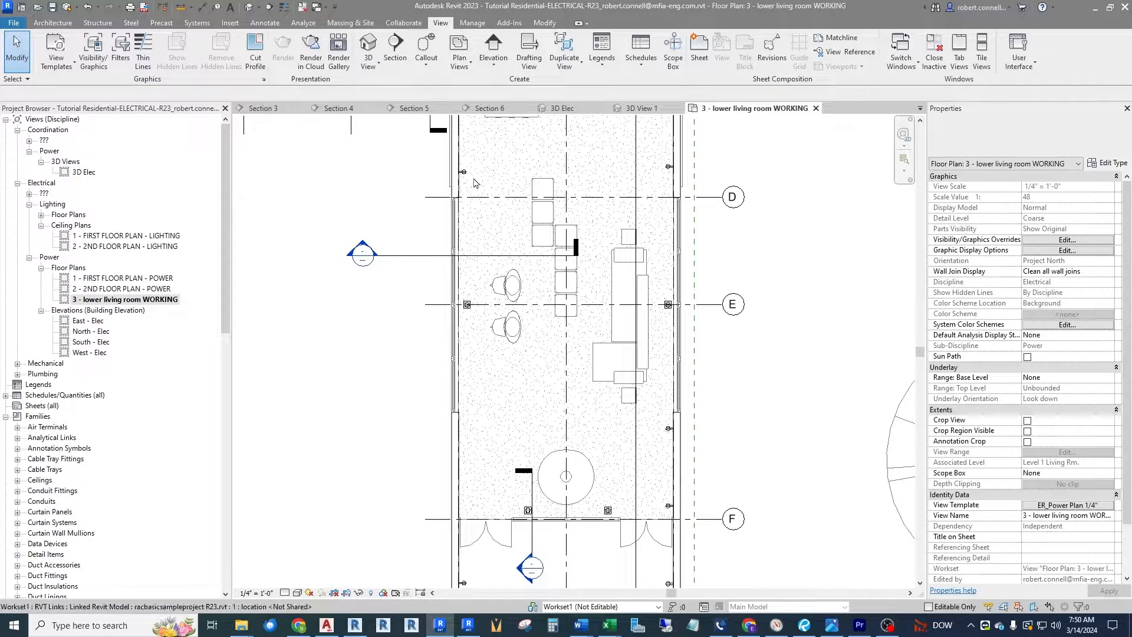
Copy the grid 5 wall receptacle near grid D to two positions between grids E and F on the same wall, about 7' 3" apart.
{"action": "left_click", "coordinate": [463, 172]}
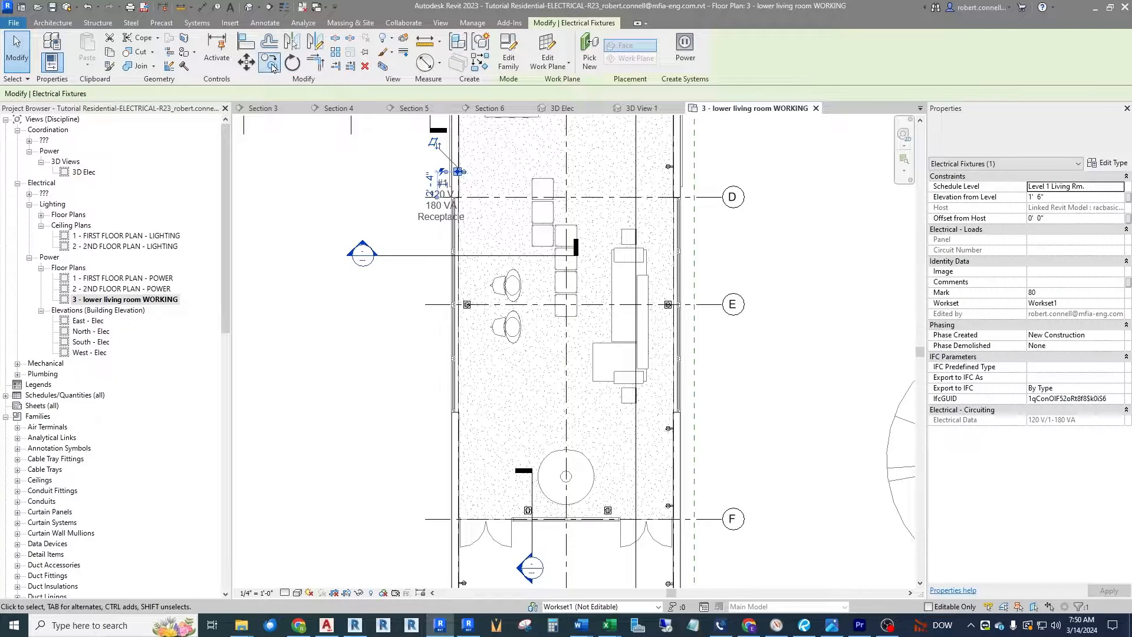
{"action": "left_click", "coordinate": [270, 62]}
{"action": "scroll", "coordinate": [472, 181], "scroll_direction": "up", "scroll_amount": 2}
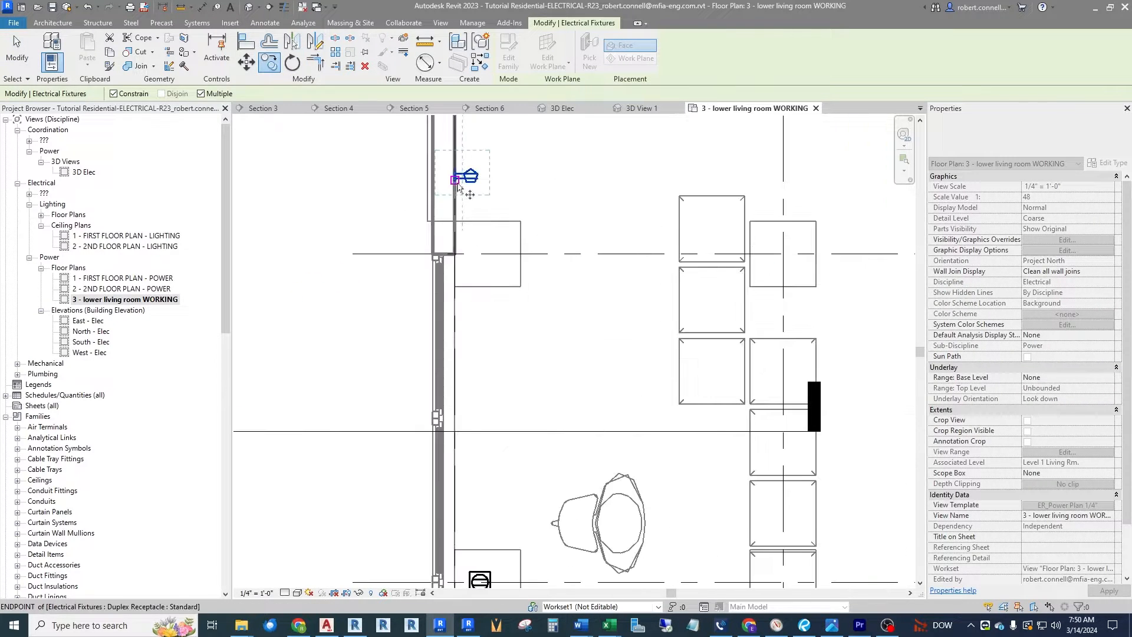
{"action": "scroll", "coordinate": [457, 175], "scroll_direction": "up", "scroll_amount": 1}
{"action": "scroll", "coordinate": [456, 175], "scroll_direction": "down", "scroll_amount": 1}
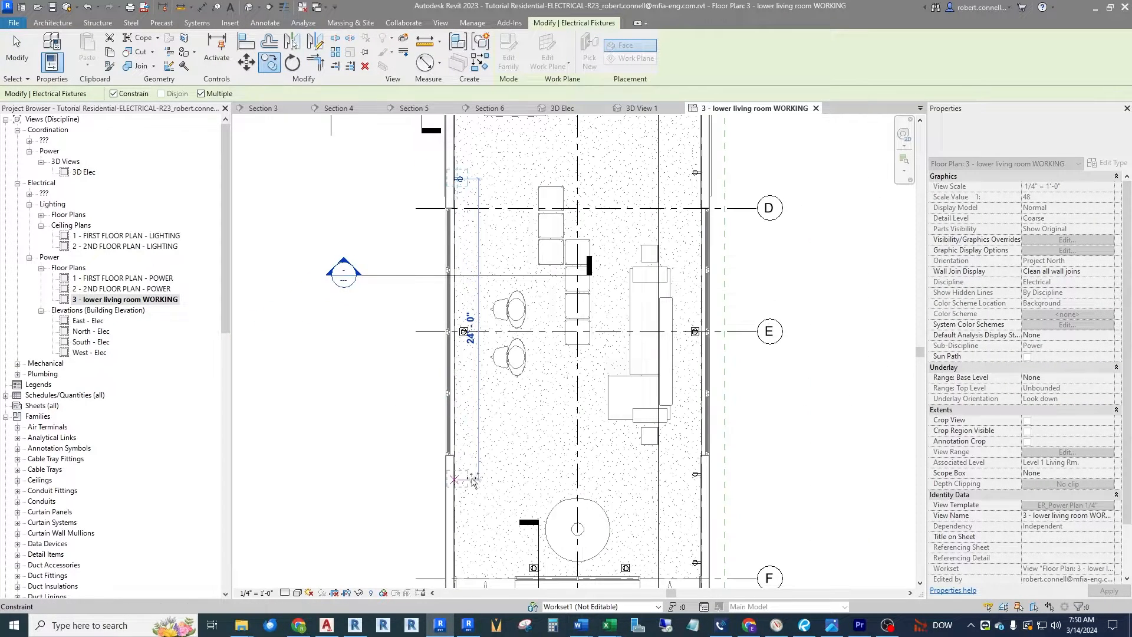
{"action": "scroll", "coordinate": [444, 453], "scroll_direction": "up", "scroll_amount": 2}
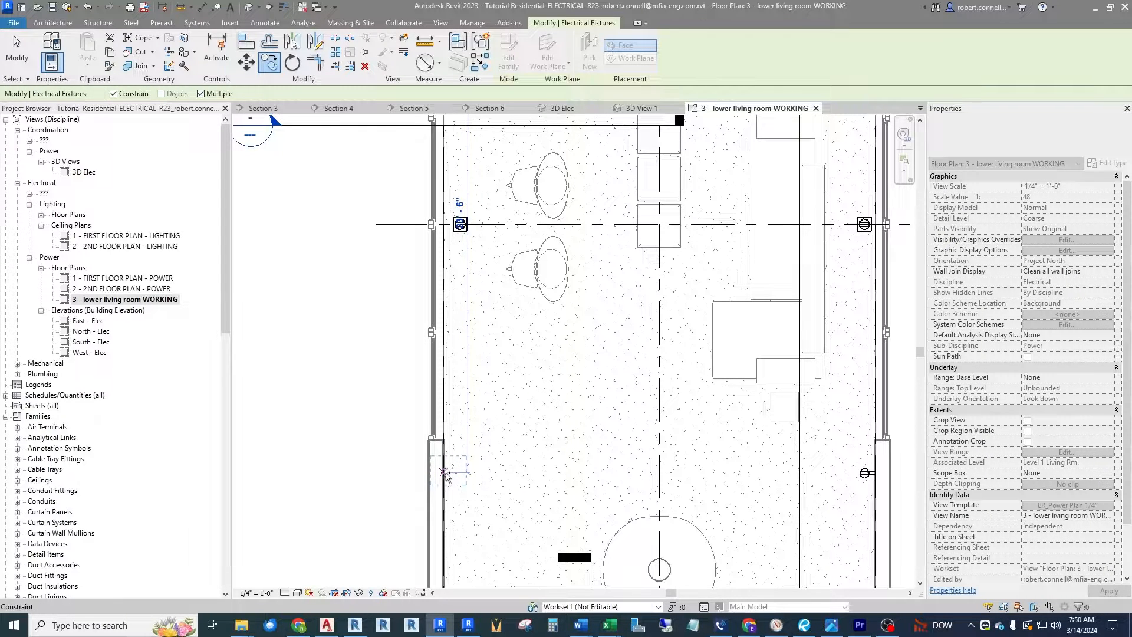
{"action": "left_click", "coordinate": [446, 469]}
{"action": "scroll", "coordinate": [480, 429], "scroll_direction": "down", "scroll_amount": 1}
{"action": "scroll", "coordinate": [511, 498], "scroll_direction": "up", "scroll_amount": 1}
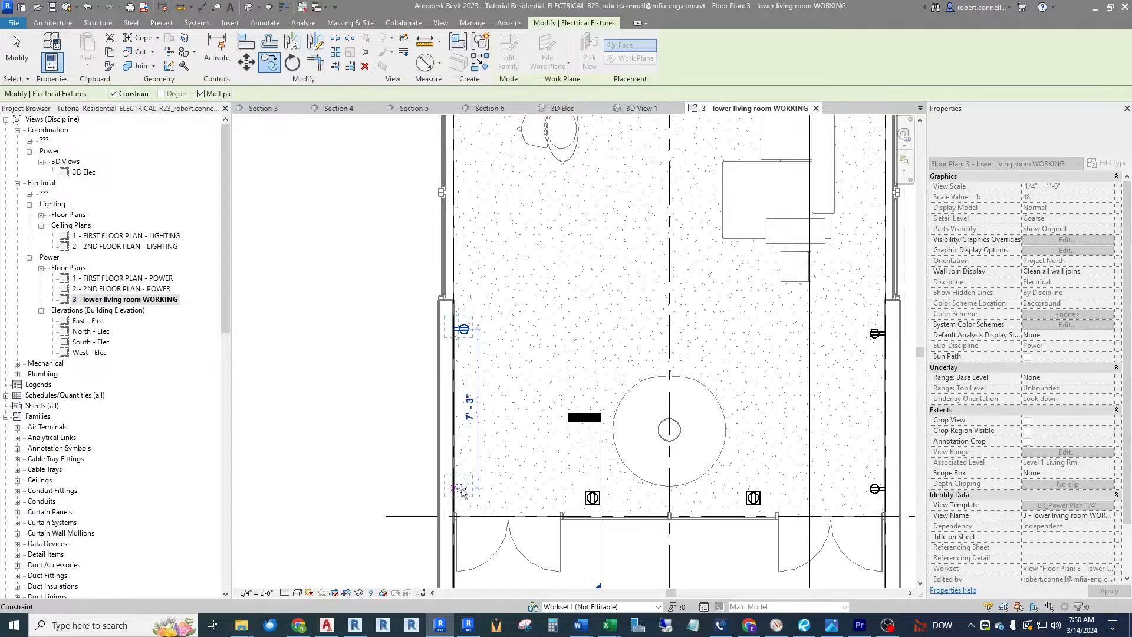
{"action": "left_click", "coordinate": [496, 513]}
{"action": "key", "text": "Escape"}
{"action": "key", "text": "Escape"}
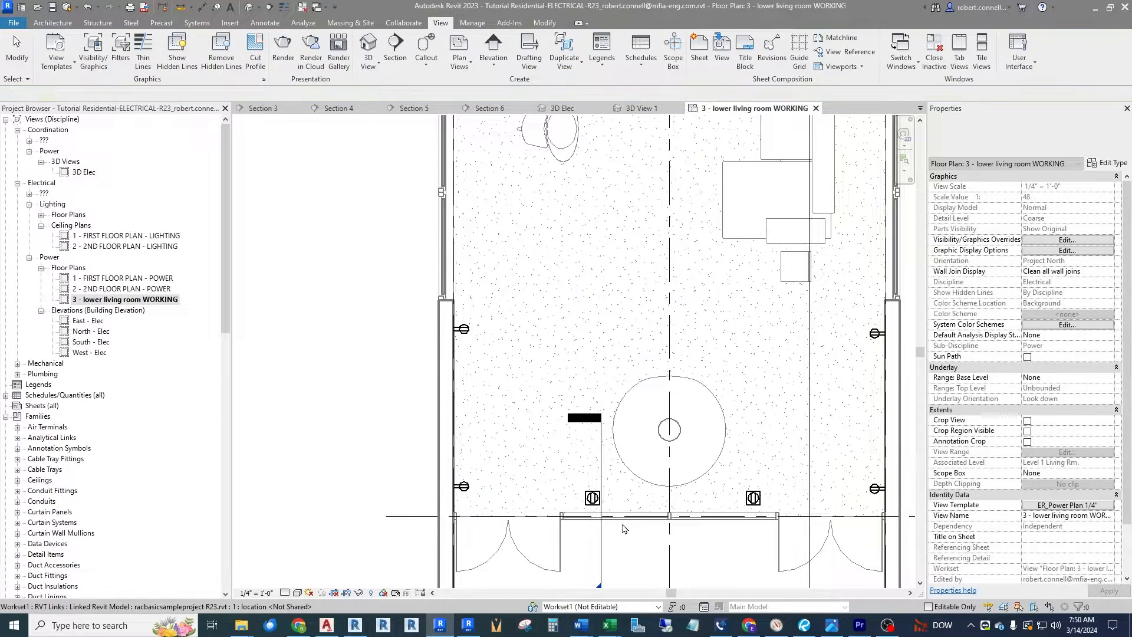
Check the level assigned to each of the two floor outlets near grid F.
{"action": "left_click", "coordinate": [600, 498]}
{"action": "left_click", "coordinate": [592, 498]}
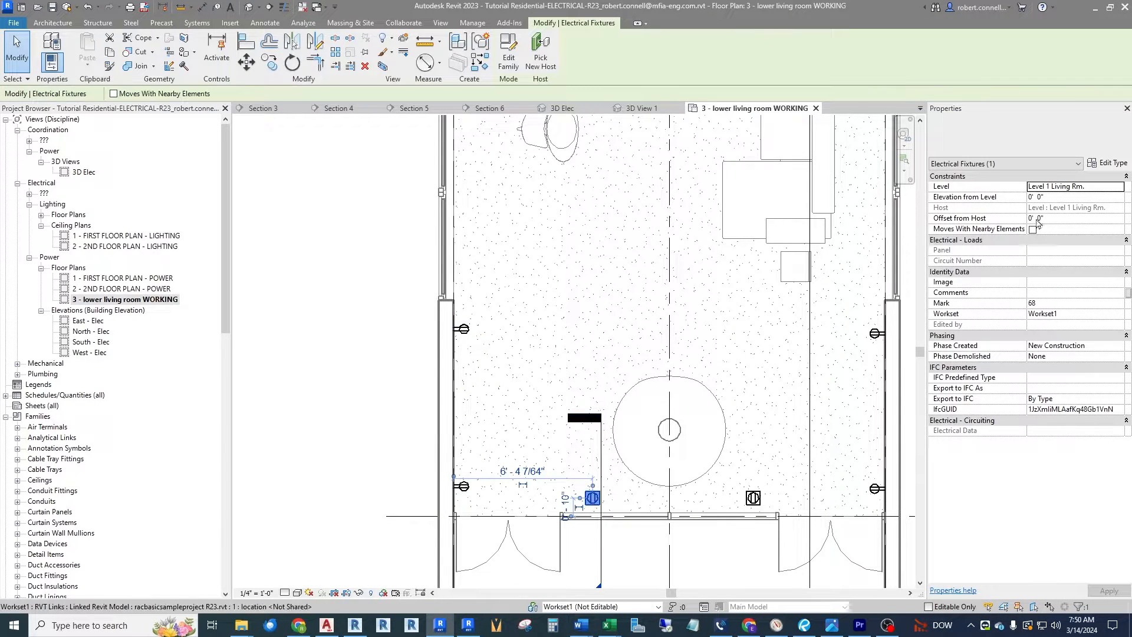
{"action": "key", "text": "Escape"}
{"action": "left_click", "coordinate": [753, 499]}
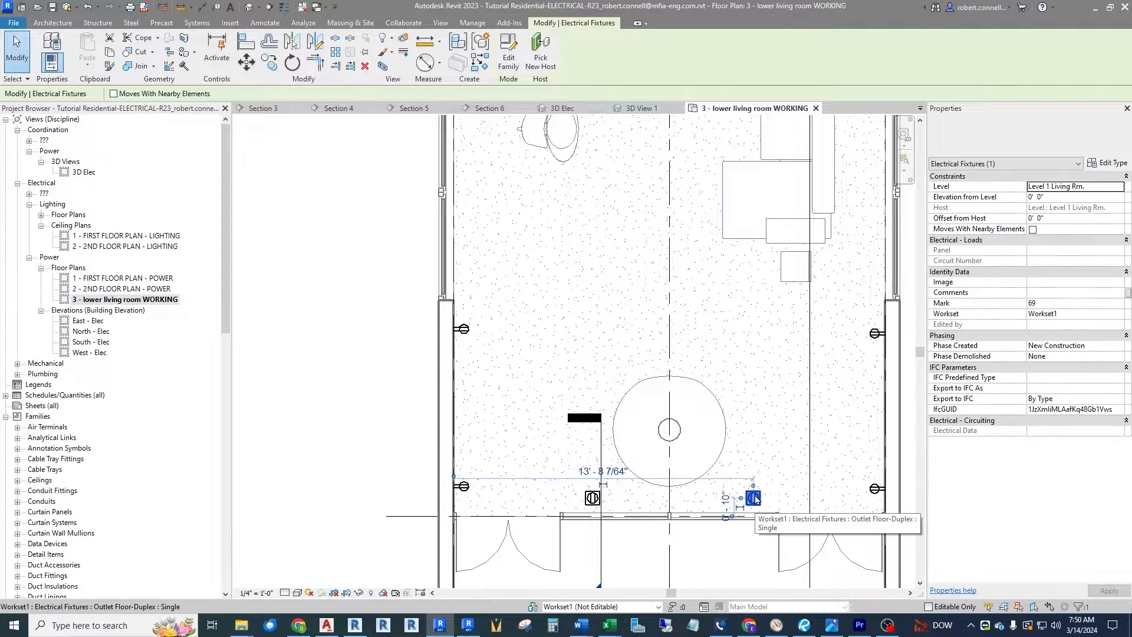
{"action": "key", "text": "Escape"}
Delete the two duplex receptacles on the grid 7 wall between grids E and F.
{"action": "scroll", "coordinate": [511, 421], "scroll_direction": "down", "scroll_amount": 2}
{"action": "scroll", "coordinate": [665, 301], "scroll_direction": "down", "scroll_amount": 2}
{"action": "scroll", "coordinate": [745, 346], "scroll_direction": "up", "scroll_amount": 3}
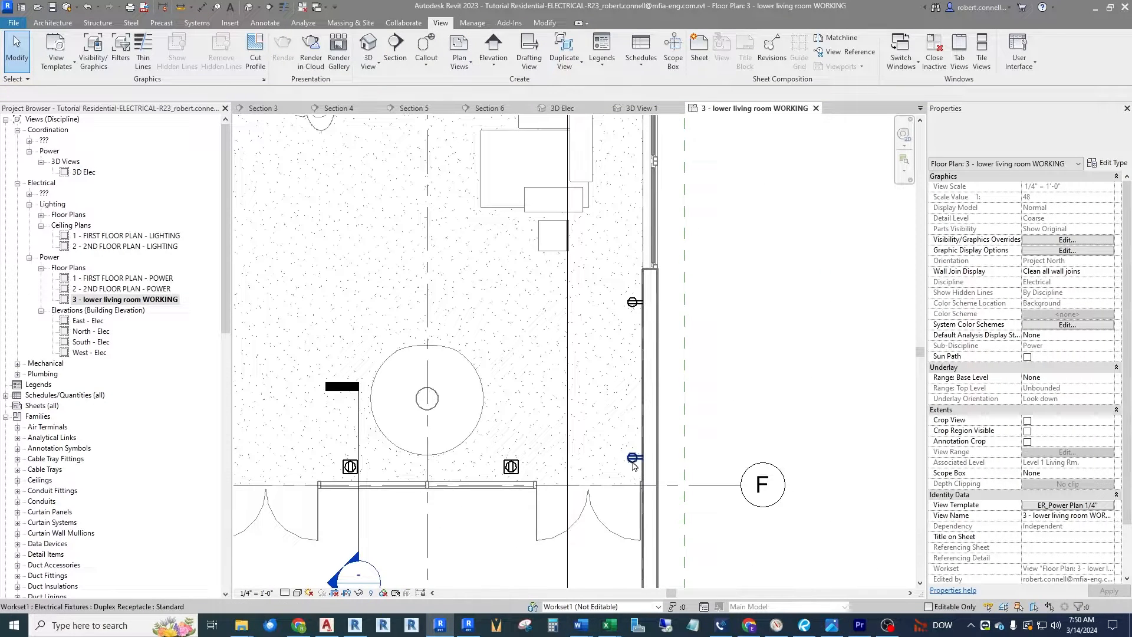
{"action": "left_click", "coordinate": [634, 460]}
{"action": "scroll", "coordinate": [634, 465], "scroll_direction": "down", "scroll_amount": 3}
{"action": "key", "text": "Escape"}
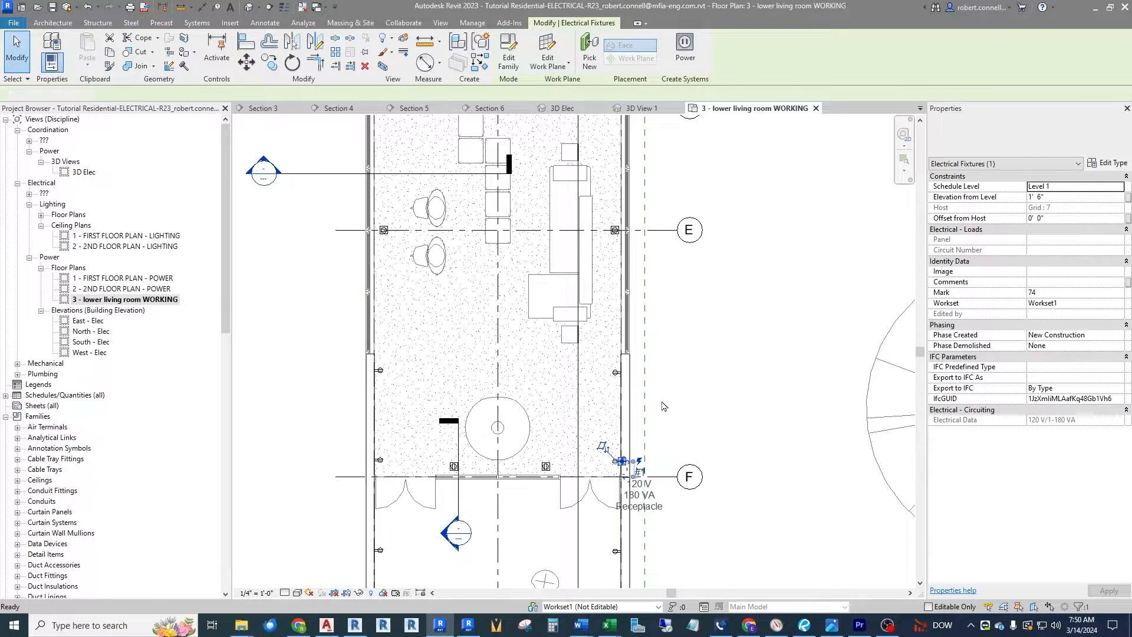
{"action": "left_click", "coordinate": [617, 374]}
{"action": "key", "text": "Escape"}
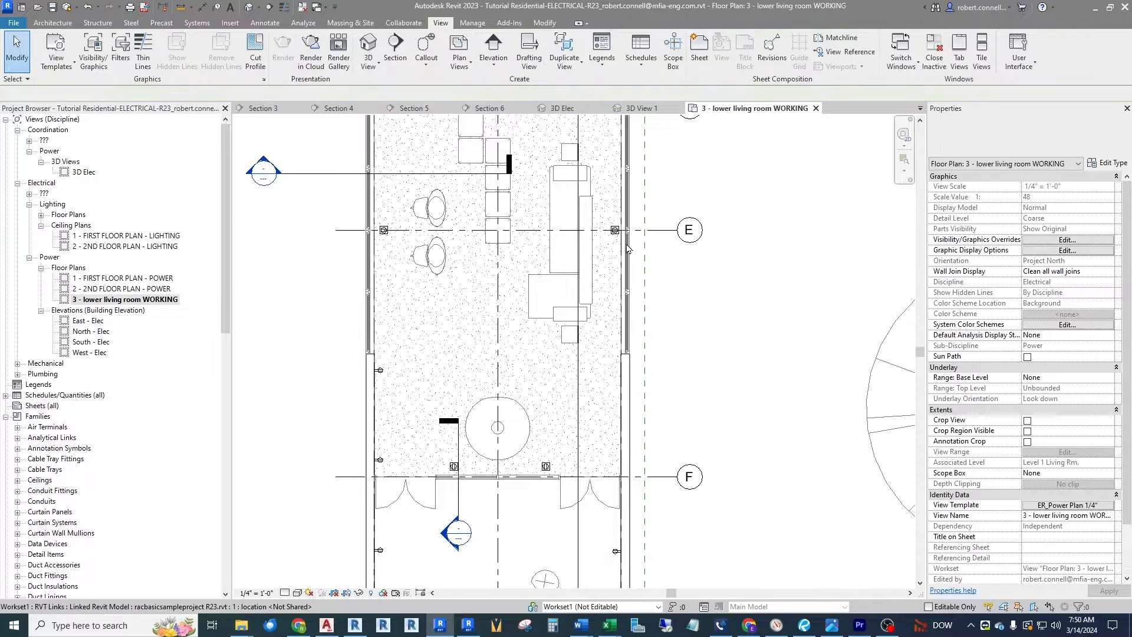
Set the level of the floor outlet at grid E beside the grid 7 wall to Level 1 Living Rm.
{"action": "scroll", "coordinate": [615, 222], "scroll_direction": "up", "scroll_amount": 2}
{"action": "left_click", "coordinate": [613, 235]}
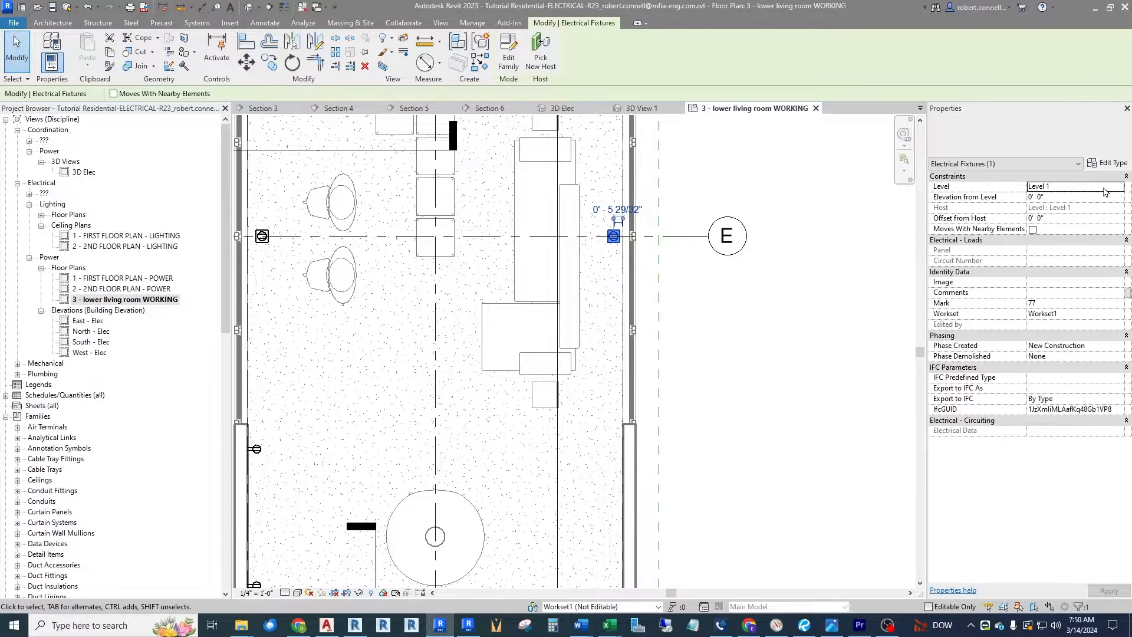
{"action": "left_click", "coordinate": [1119, 186]}
{"action": "left_click", "coordinate": [1063, 199]}
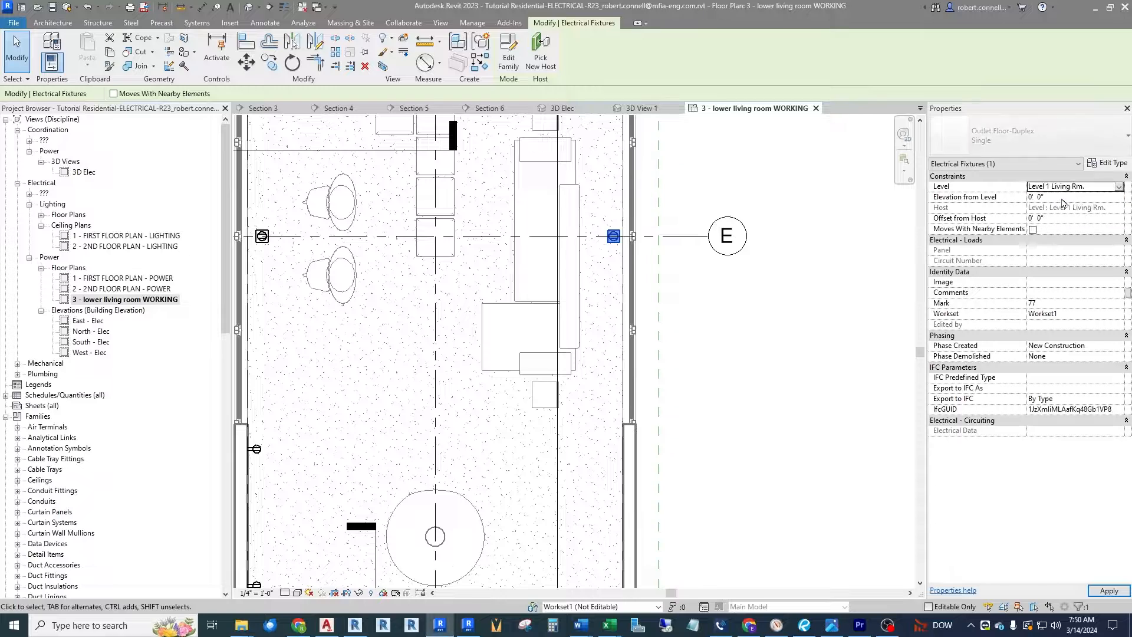
{"action": "key", "text": "Escape"}
{"action": "scroll", "coordinate": [588, 390], "scroll_direction": "down", "scroll_amount": 3}
{"action": "scroll", "coordinate": [596, 236], "scroll_direction": "up", "scroll_amount": 5}
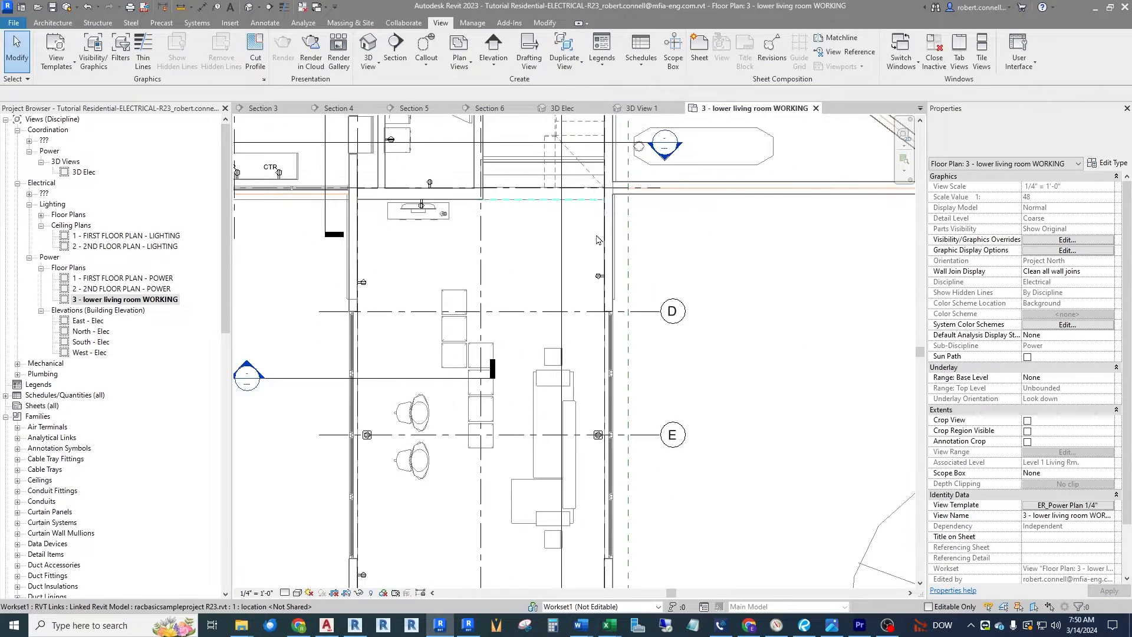
Check the level of the duplex receptacle on the grid 7 wall just north of grid D, and delete that receptacle.
{"action": "left_click", "coordinate": [599, 272]}
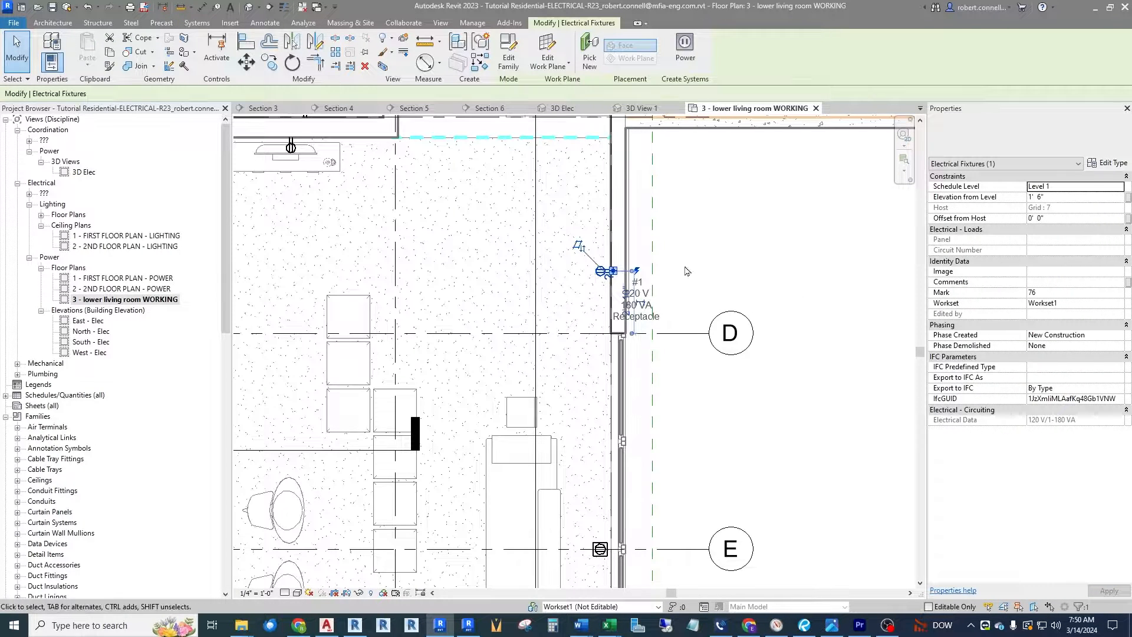
{"action": "left_click", "coordinate": [861, 225]}
{"action": "scroll", "coordinate": [607, 277], "scroll_direction": "down", "scroll_amount": 1}
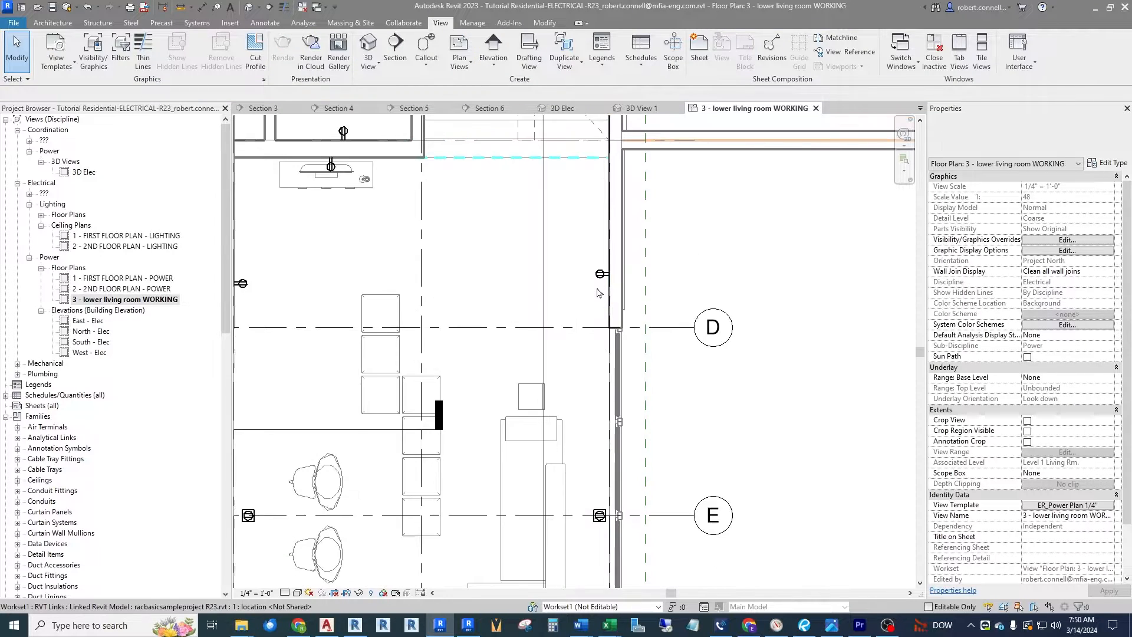
{"action": "scroll", "coordinate": [607, 280], "scroll_direction": "up", "scroll_amount": 1}
{"action": "scroll", "coordinate": [609, 283], "scroll_direction": "down", "scroll_amount": 1}
{"action": "scroll", "coordinate": [606, 276], "scroll_direction": "up", "scroll_amount": 1}
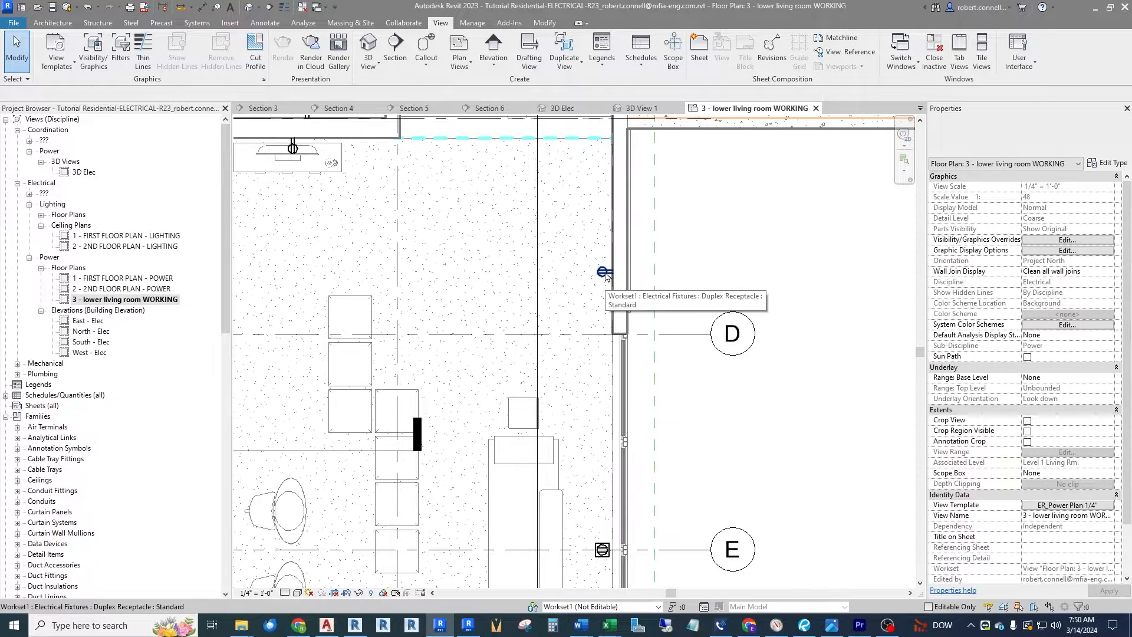
{"action": "left_click", "coordinate": [605, 276]}
{"action": "key", "text": "Delete"}
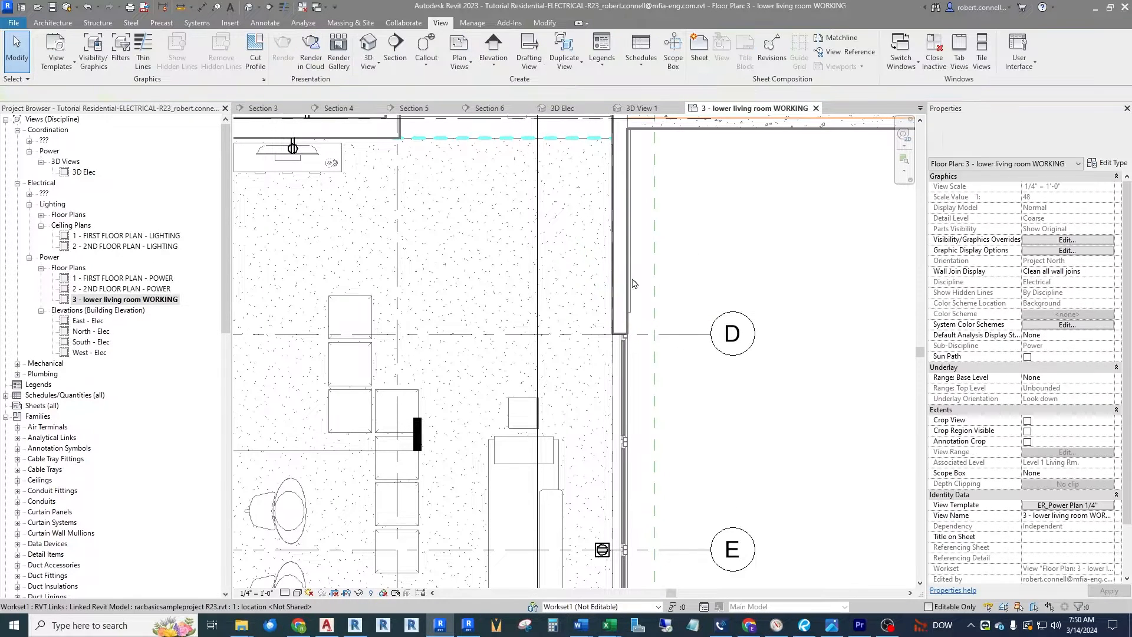
Place a duplex receptacle similar to the TV wall one on the grid 7 wall just north of grid D, and check its level.
{"action": "right_click", "coordinate": [293, 149]}
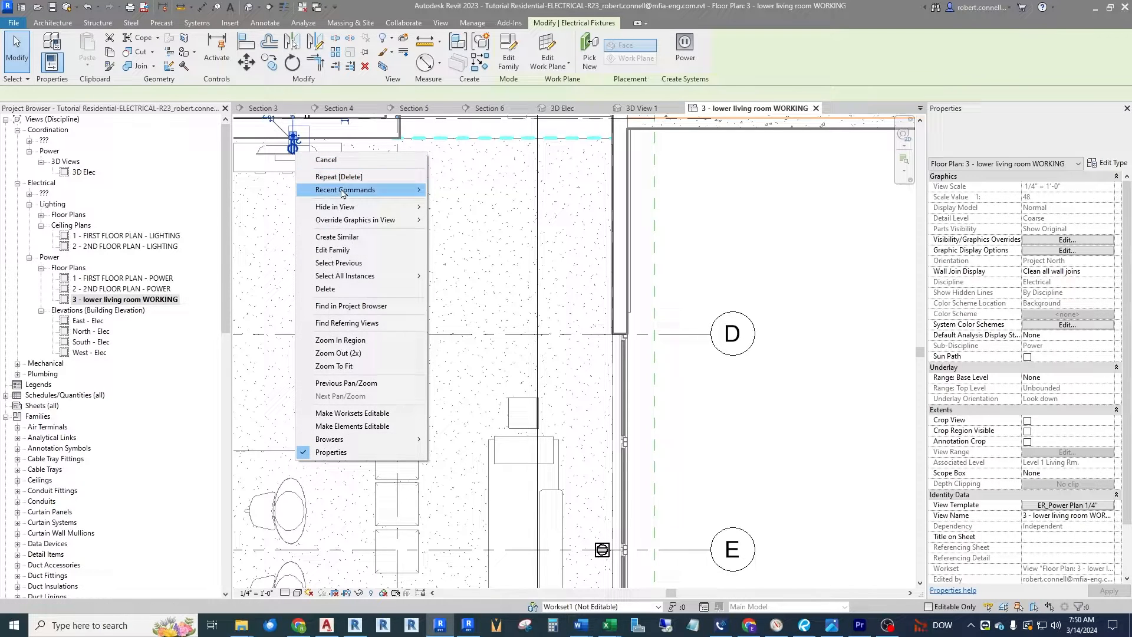
{"action": "left_click", "coordinate": [345, 236]}
{"action": "scroll", "coordinate": [569, 268], "scroll_direction": "down", "scroll_amount": 1}
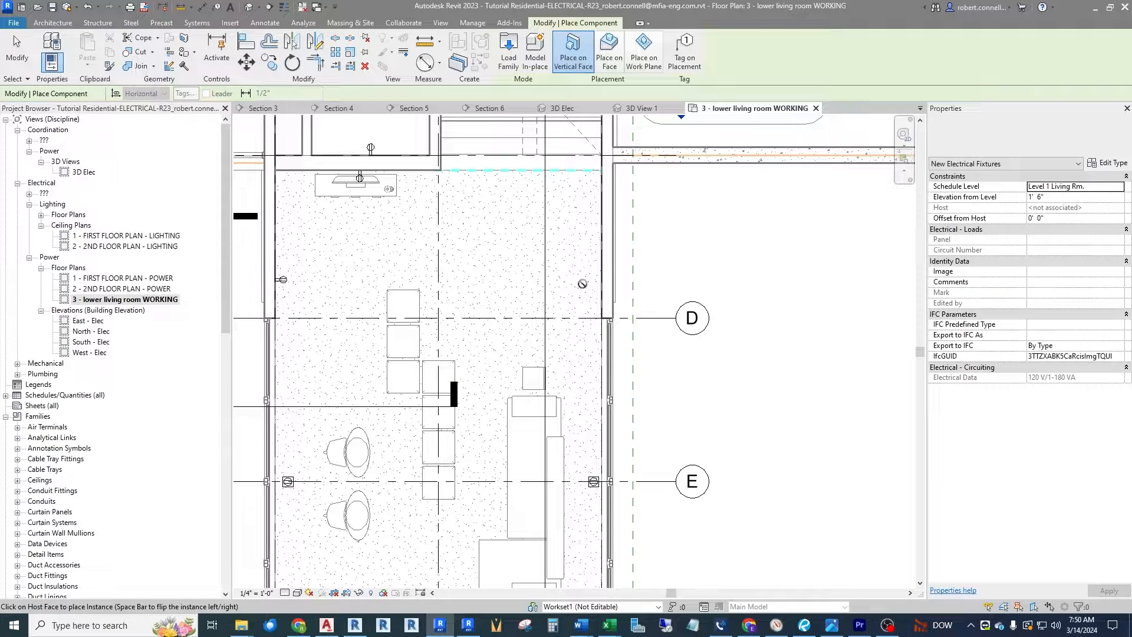
{"action": "left_click", "coordinate": [596, 281]}
{"action": "key", "text": "Escape"}
{"action": "scroll", "coordinate": [575, 283], "scroll_direction": "up", "scroll_amount": 3}
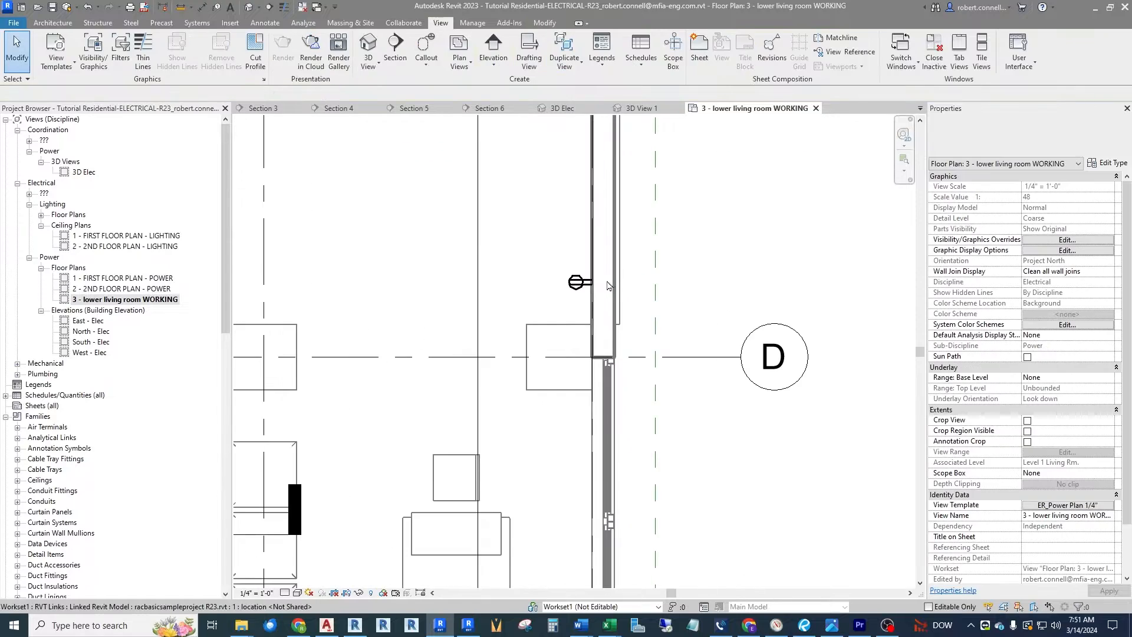
{"action": "left_click", "coordinate": [577, 281]}
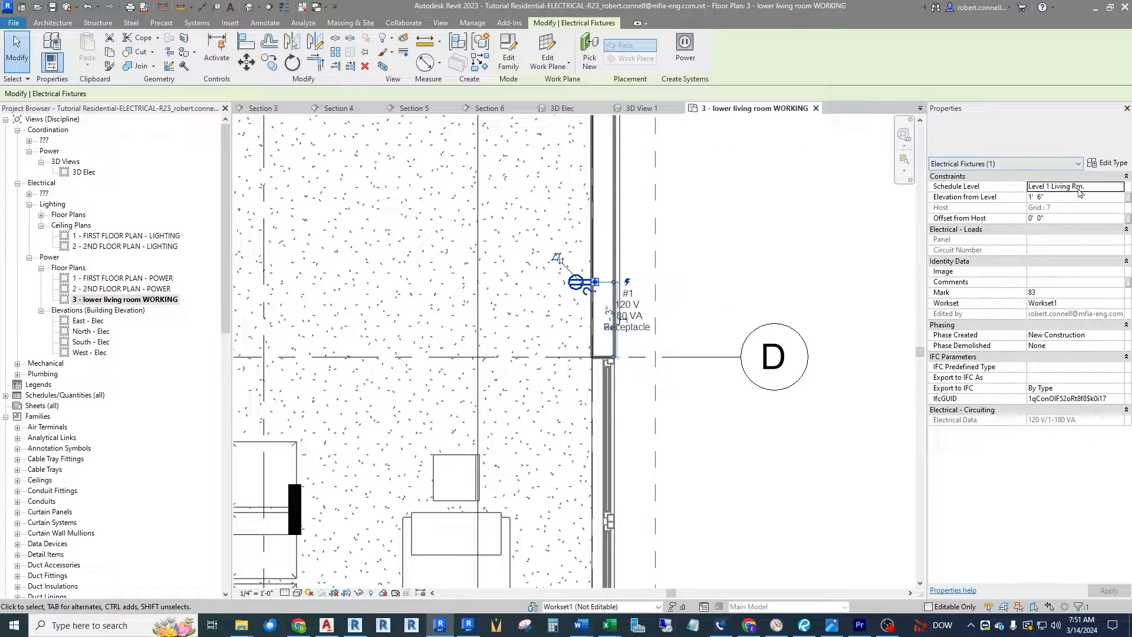
Copy the grid 7 receptacle near grid D to two positions between grids E and F on the same wall, the first about 23' 5" away.
{"action": "scroll", "coordinate": [555, 238], "scroll_direction": "down", "scroll_amount": 4}
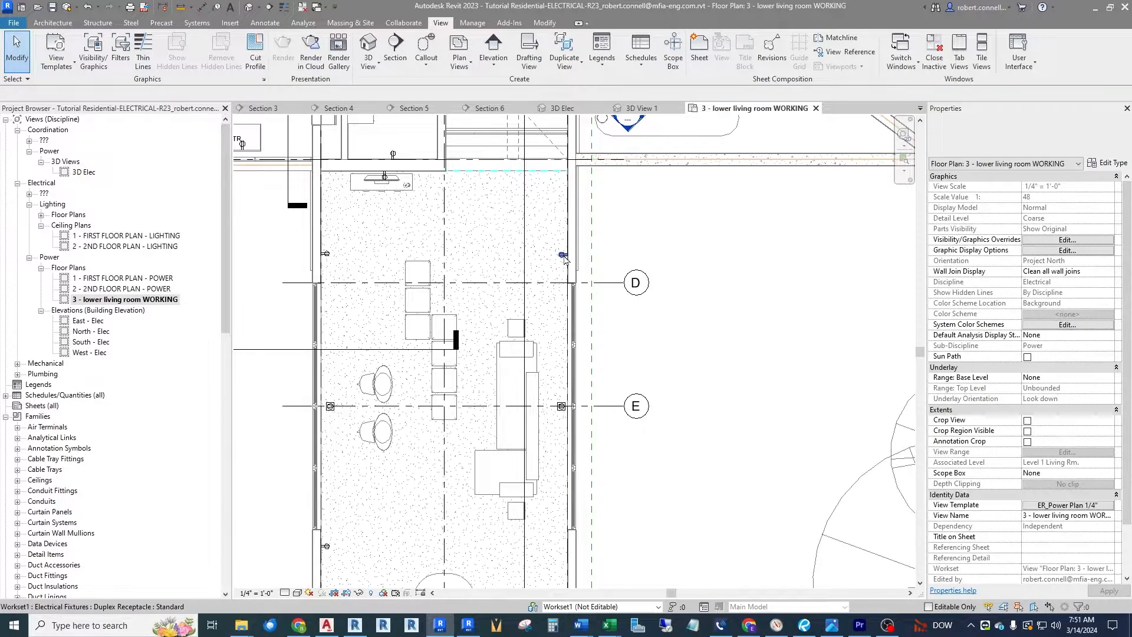
{"action": "key", "text": "c"}
{"action": "key", "text": "o"}
{"action": "scroll", "coordinate": [562, 262], "scroll_direction": "up", "scroll_amount": 6}
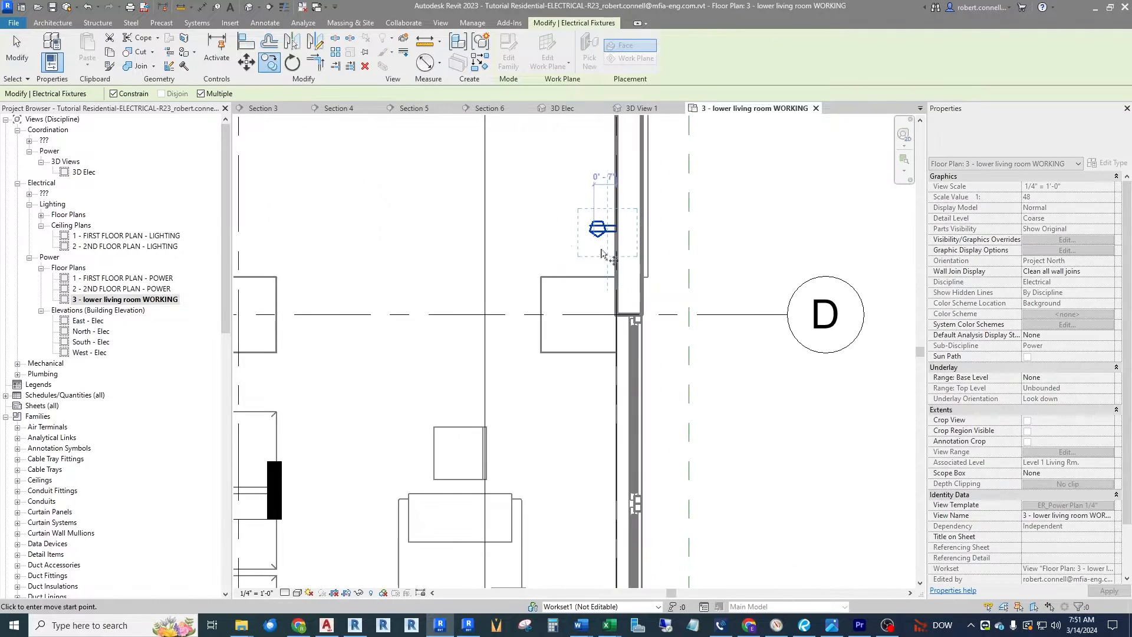
{"action": "left_click", "coordinate": [619, 227]}
{"action": "scroll", "coordinate": [619, 224], "scroll_direction": "down", "scroll_amount": 6}
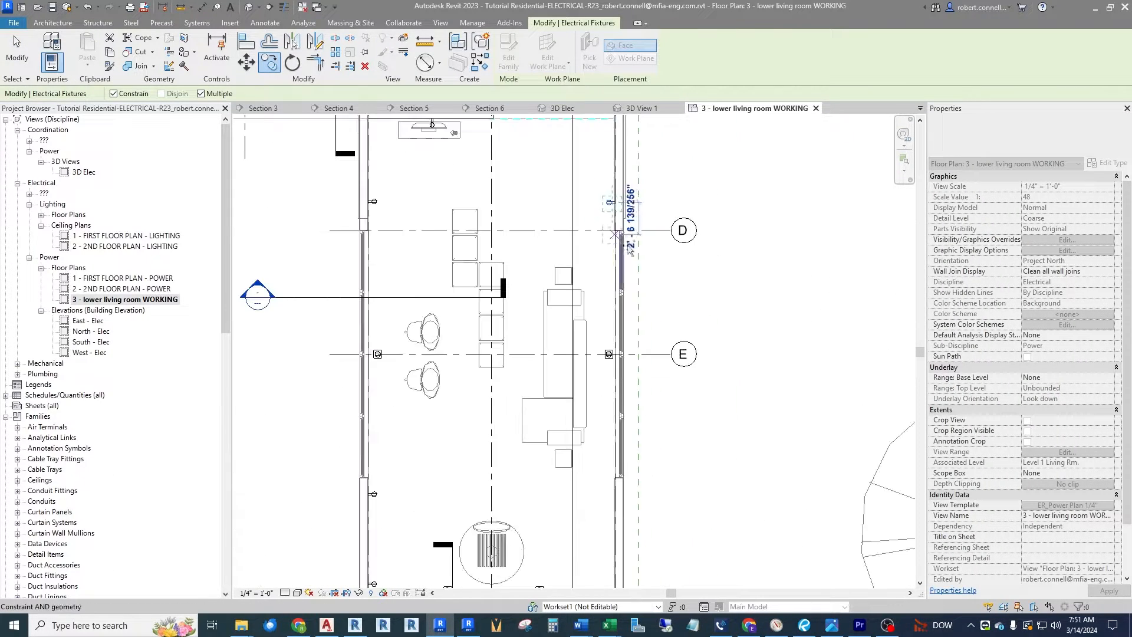
{"action": "scroll", "coordinate": [617, 405], "scroll_direction": "up", "scroll_amount": 2}
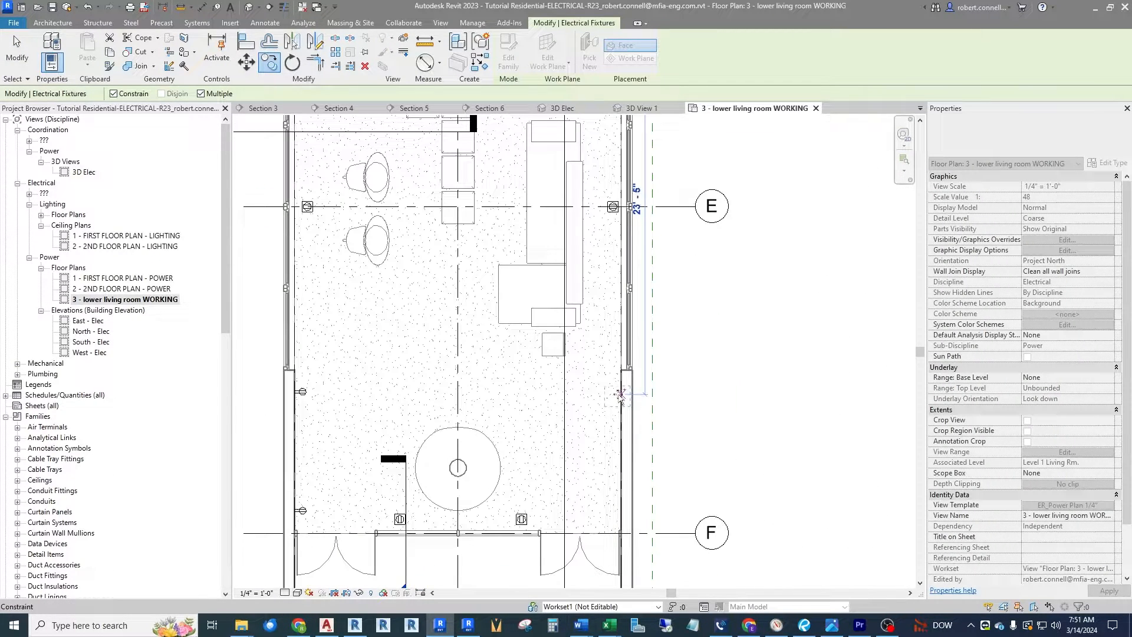
{"action": "left_click", "coordinate": [620, 393]}
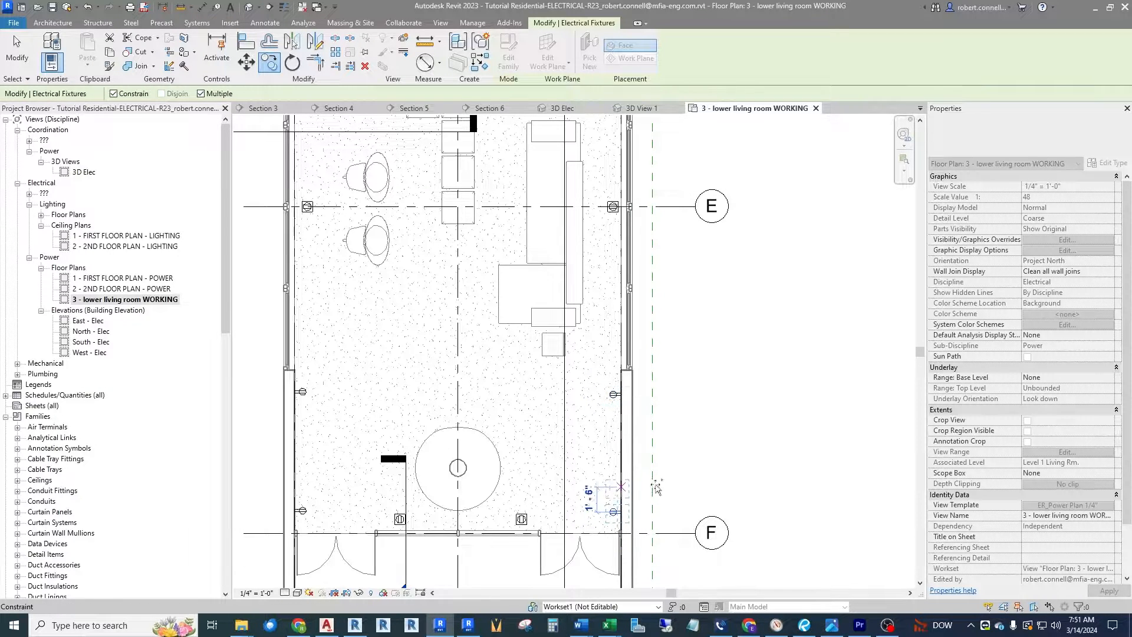
{"action": "key", "text": "Escape"}
{"action": "key", "text": "Escape"}
Replace the grid 5 wall receptacle between grids F and G with a copy of the one just north of grid F.
{"action": "scroll", "coordinate": [648, 484], "scroll_direction": "down", "scroll_amount": 3}
{"action": "scroll", "coordinate": [507, 460], "scroll_direction": "up", "scroll_amount": 5}
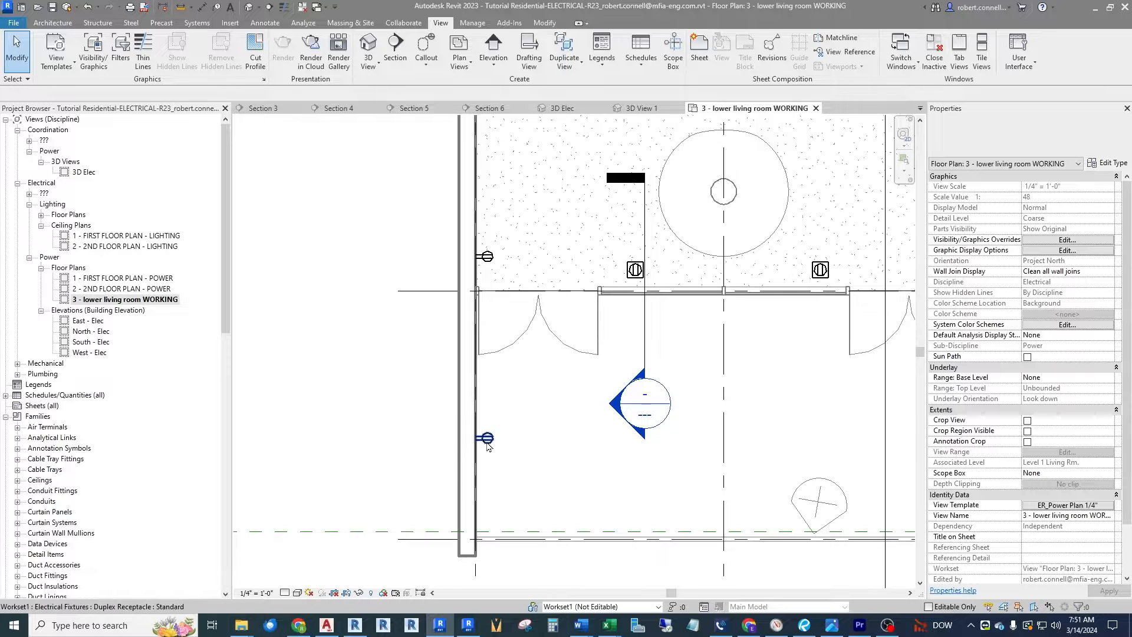
{"action": "left_click", "coordinate": [486, 439]}
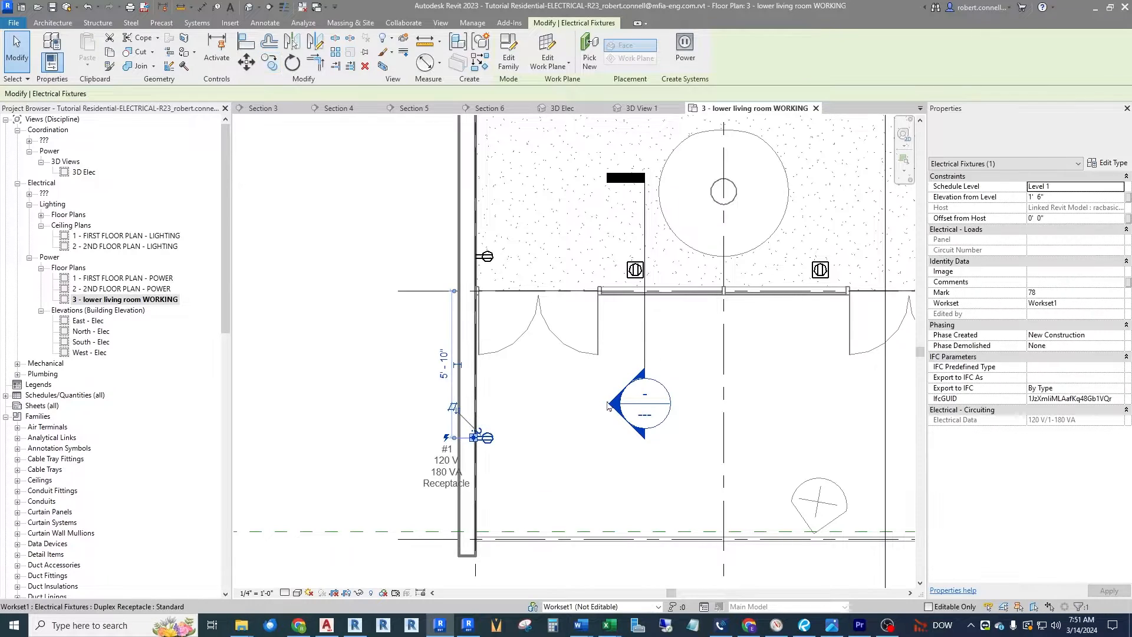
{"action": "left_click", "coordinate": [691, 393]}
{"action": "left_click", "coordinate": [484, 256]}
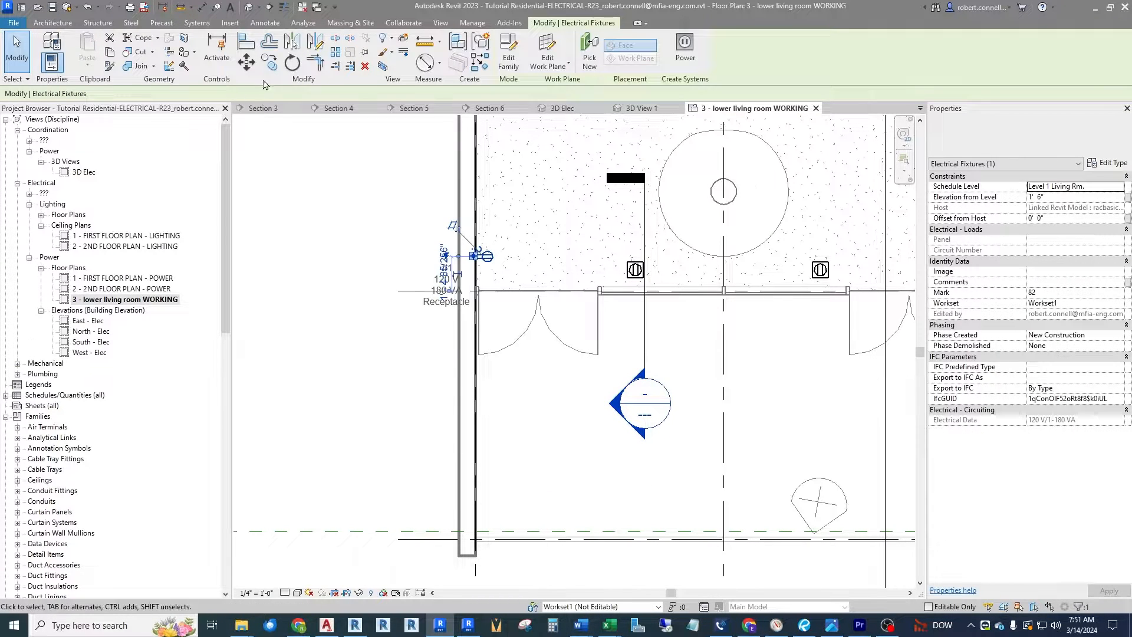
{"action": "key", "text": "c"}
{"action": "key", "text": "o"}
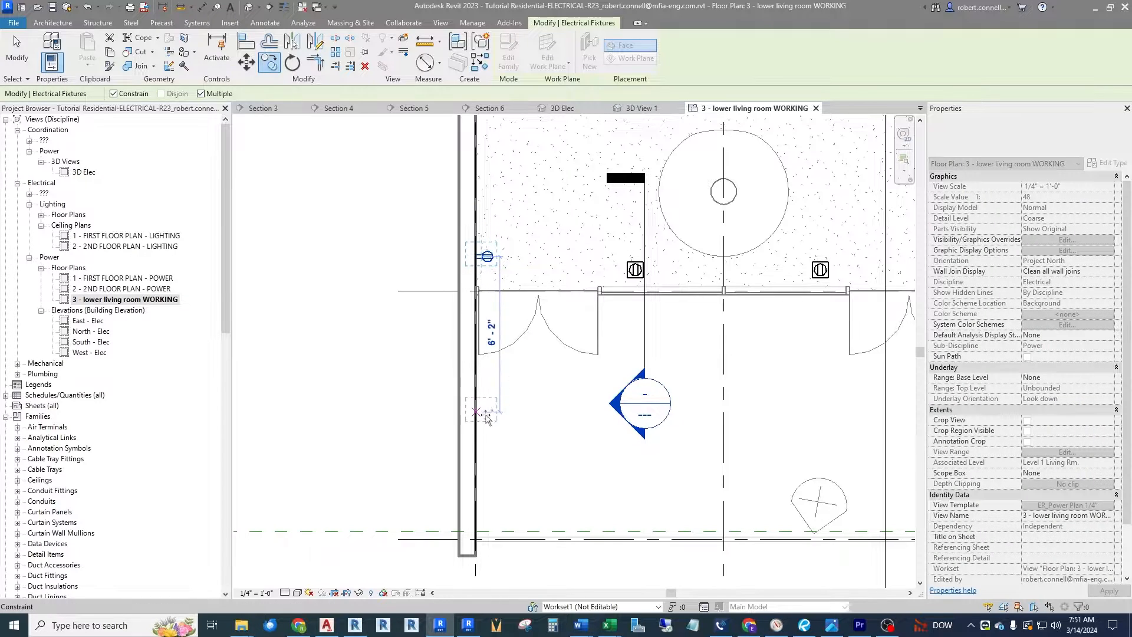
{"action": "left_click", "coordinate": [476, 429]}
{"action": "key", "text": "Escape"}
{"action": "key", "text": "Escape"}
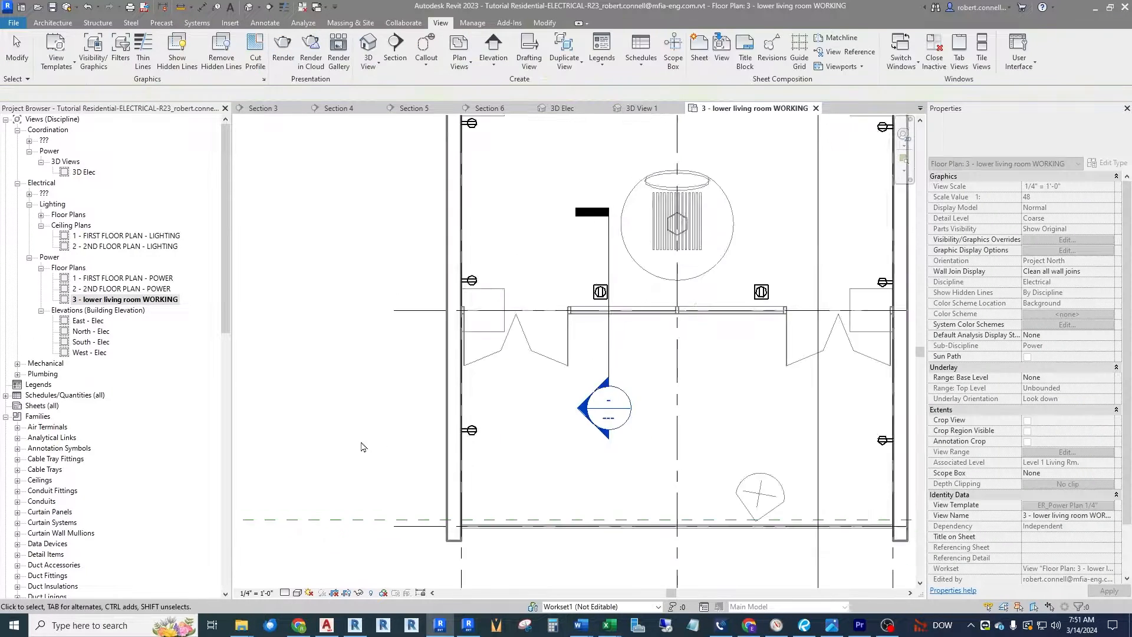
Replace the grid 7 wall receptacle between grids F and G with a copy of the same wall's receptacle just north of grid F.
{"action": "scroll", "coordinate": [791, 380], "scroll_direction": "down", "scroll_amount": 2}
{"action": "scroll", "coordinate": [791, 380], "scroll_direction": "up", "scroll_amount": 2}
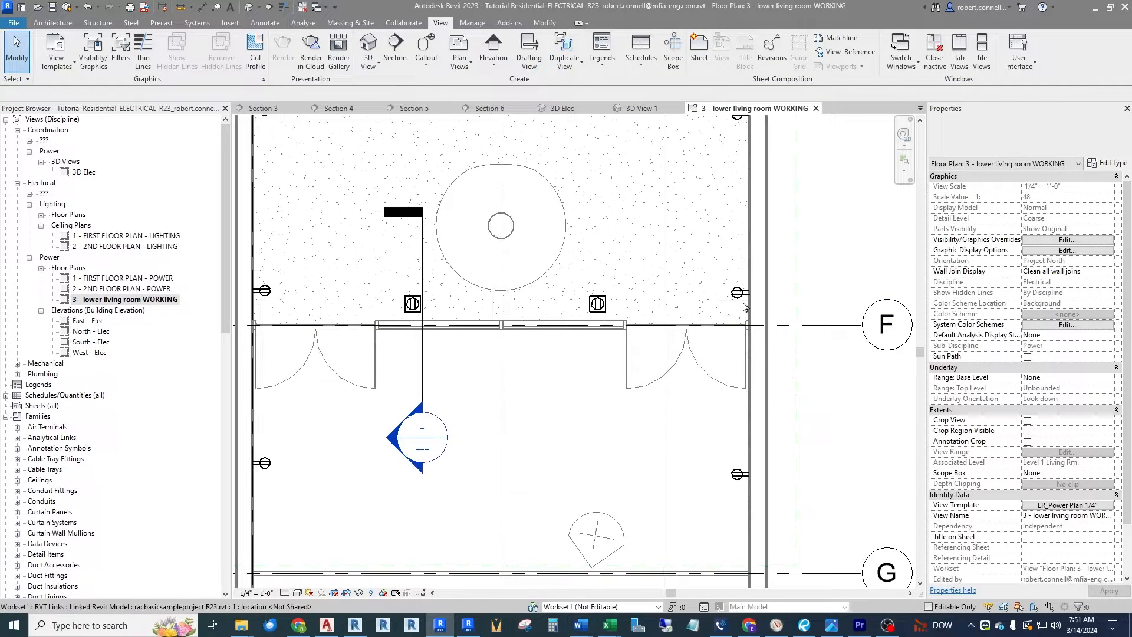
{"action": "left_click", "coordinate": [735, 476]}
{"action": "key", "text": "Delete"}
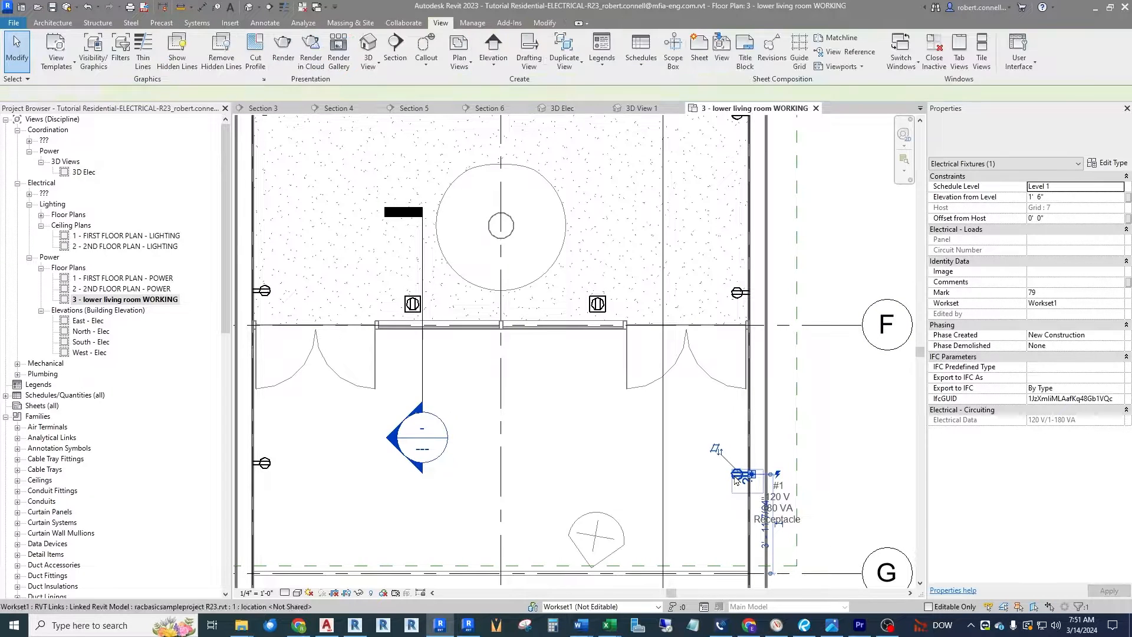
{"action": "left_click", "coordinate": [737, 292]}
{"action": "left_click", "coordinate": [268, 62]}
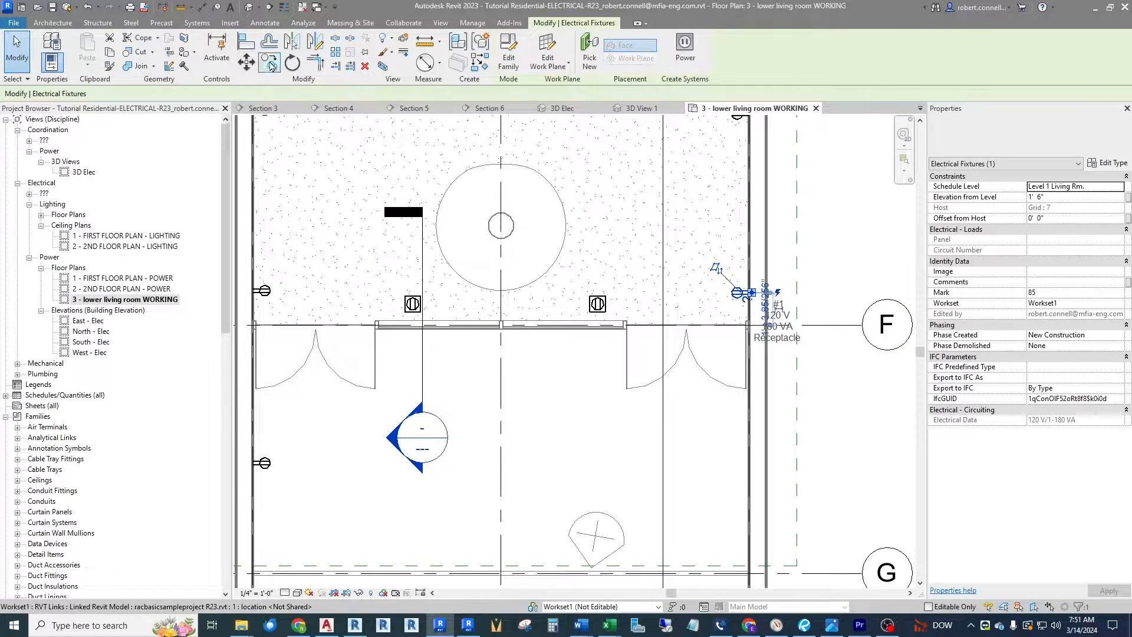
{"action": "left_click", "coordinate": [745, 296]}
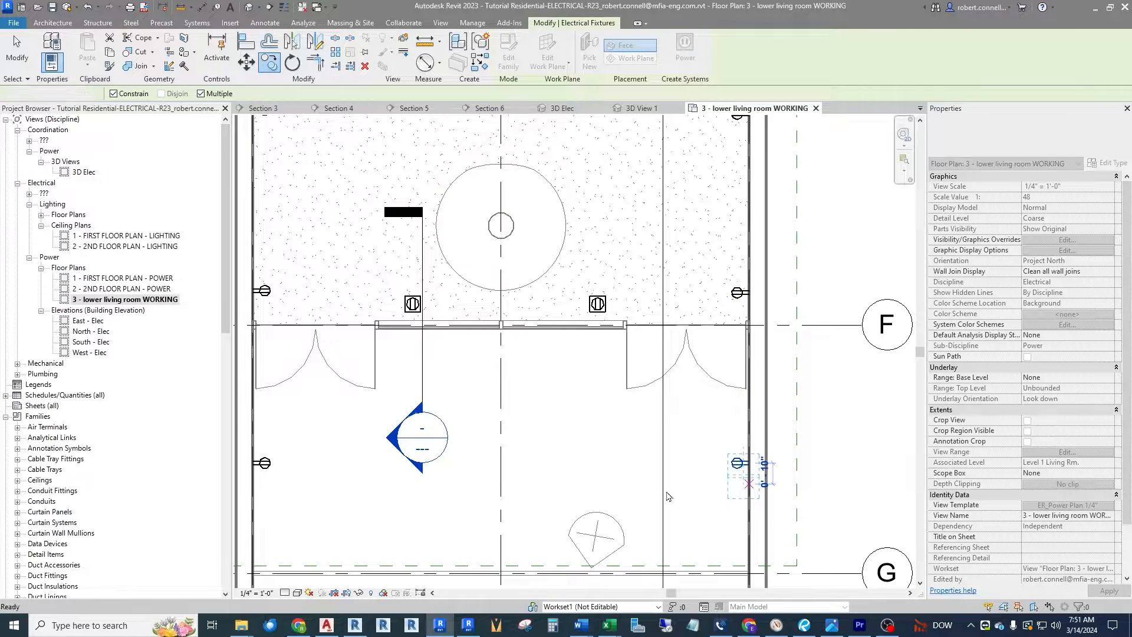
{"action": "key", "text": "Escape"}
{"action": "key", "text": "Escape"}
Open the 1 - FIRST FLOOR PLAN - POWER view and examine the receptacles and labels along the Kitchen & Dining island and counter.
{"action": "scroll", "coordinate": [666, 496], "scroll_direction": "down", "scroll_amount": 6}
{"action": "scroll", "coordinate": [574, 504], "scroll_direction": "up", "scroll_amount": 1}
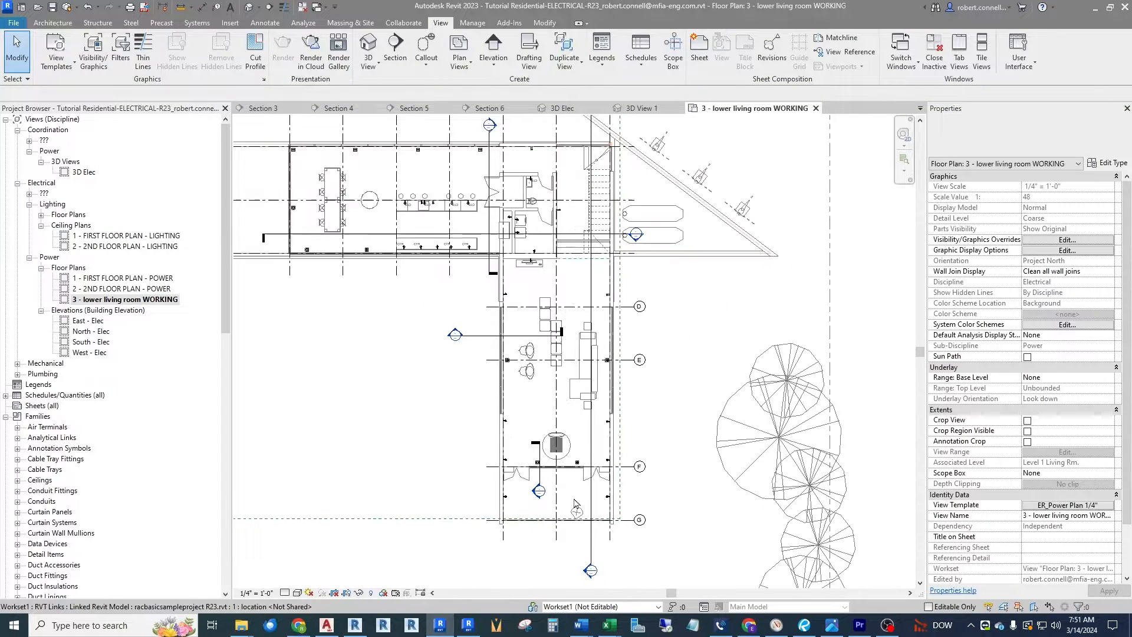
{"action": "scroll", "coordinate": [541, 405], "scroll_direction": "up", "scroll_amount": 2}
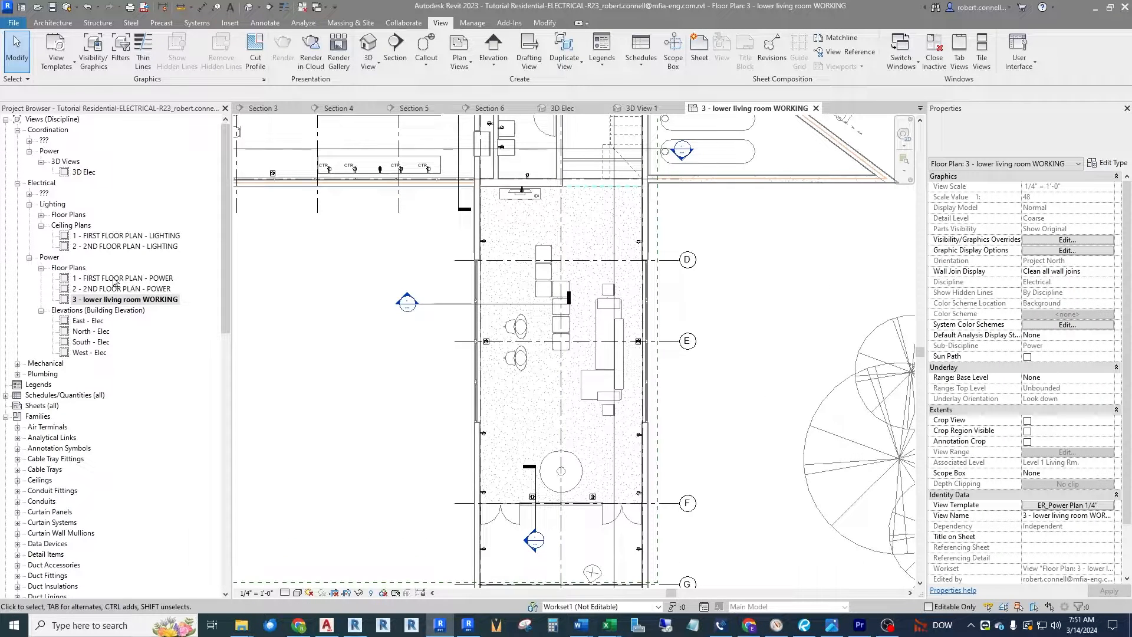
{"action": "double_click", "coordinate": [133, 283]}
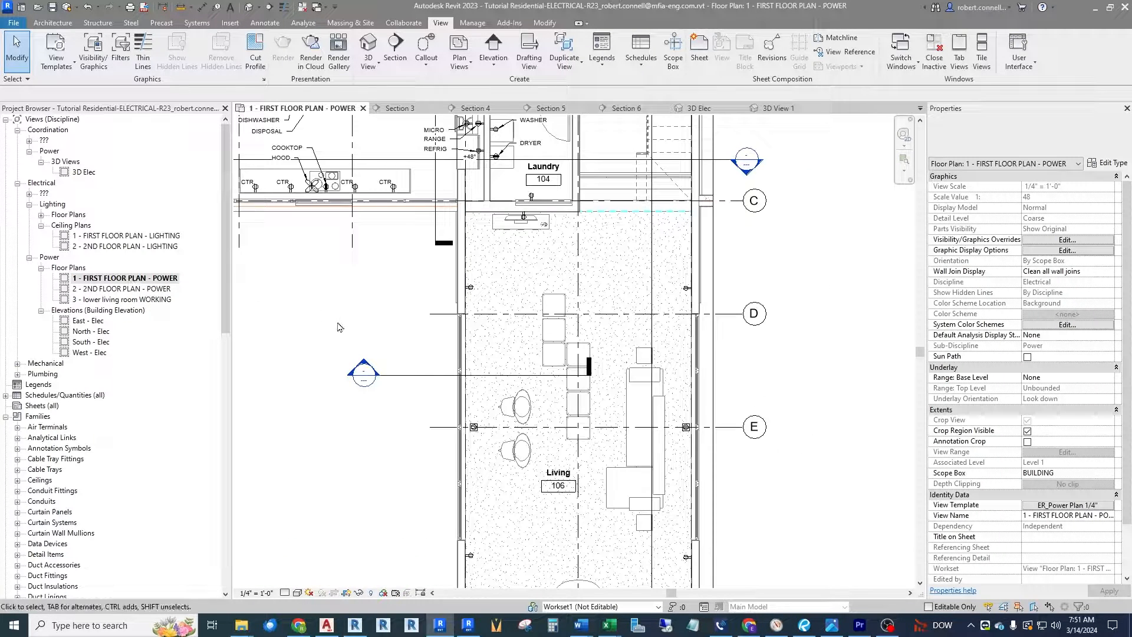
{"action": "middle_click_drag", "start_coordinate": [337, 327], "coordinate": [561, 501]}
{"action": "scroll", "coordinate": [451, 234], "scroll_direction": "up", "scroll_amount": 1}
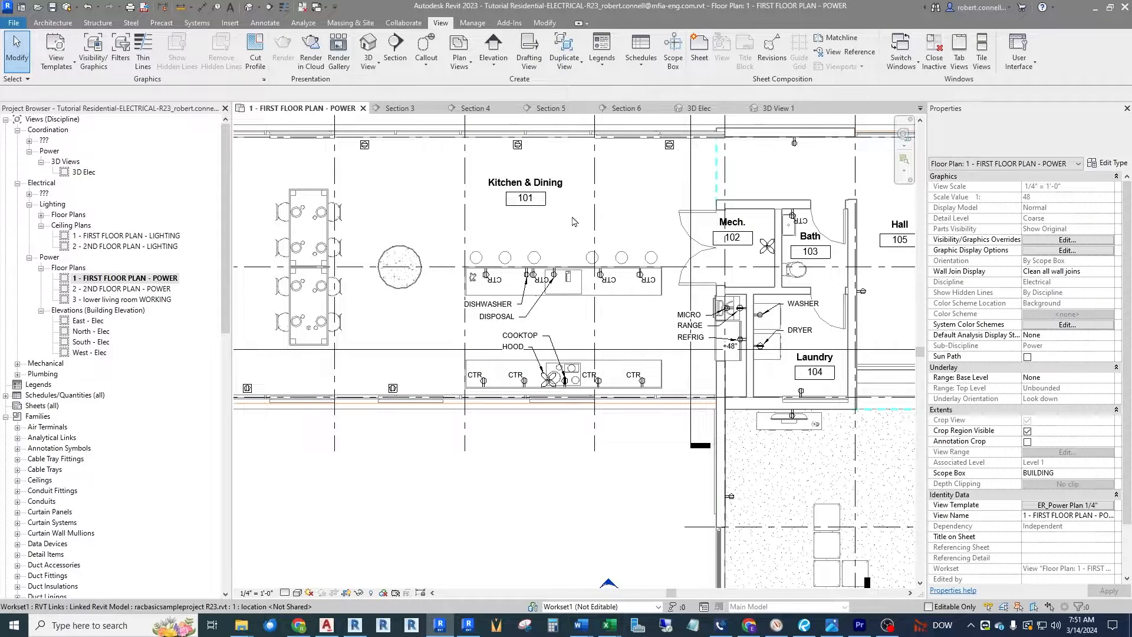
{"action": "scroll", "coordinate": [571, 234], "scroll_direction": "up", "scroll_amount": 2}
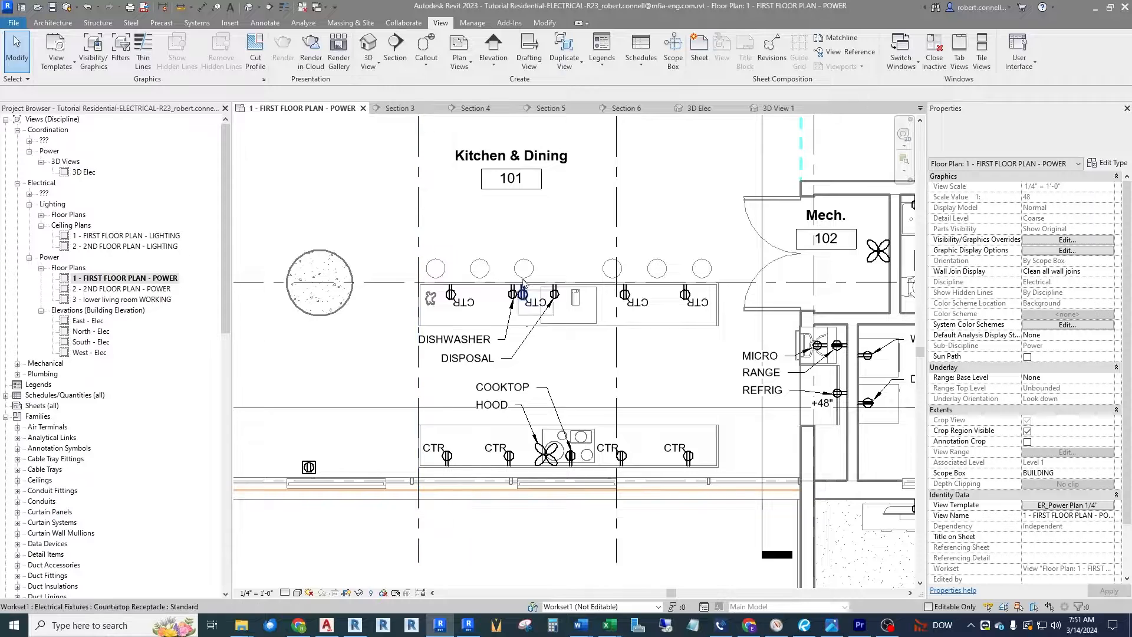
{"action": "scroll", "coordinate": [725, 334], "scroll_direction": "down", "scroll_amount": 1}
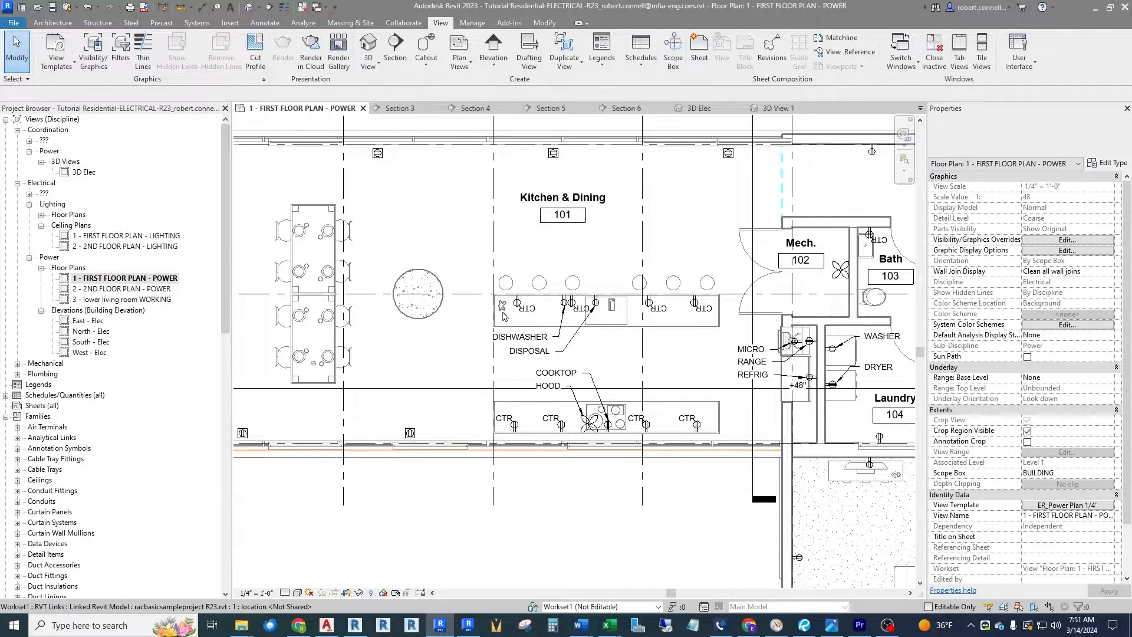
{"action": "scroll", "coordinate": [503, 316], "scroll_direction": "up", "scroll_amount": 2}
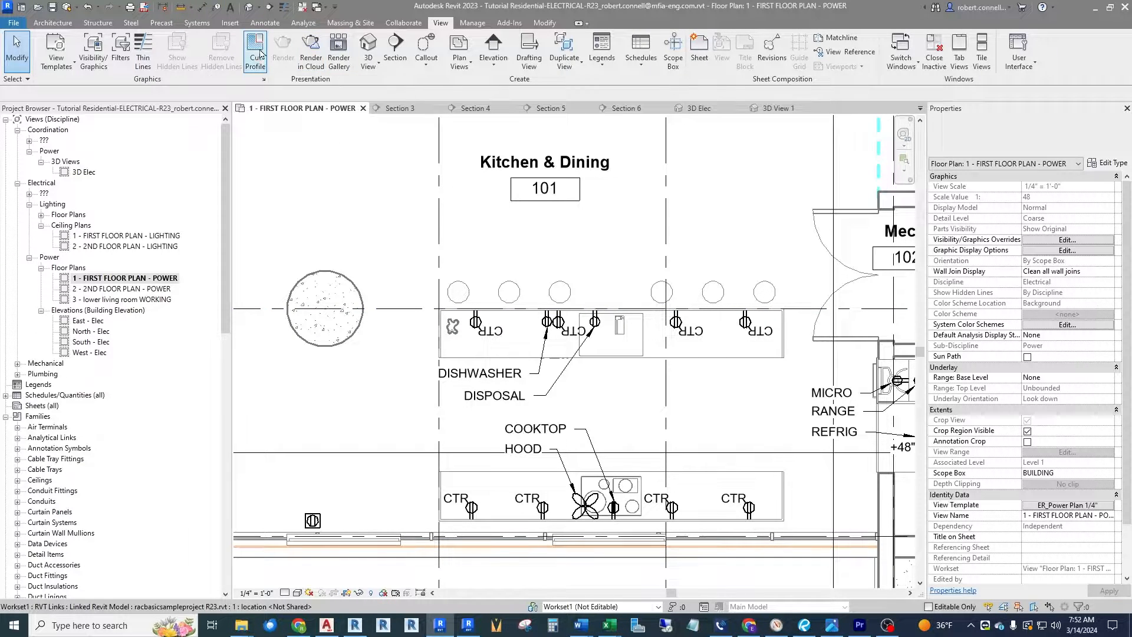
{"action": "left_click", "coordinate": [265, 23]}
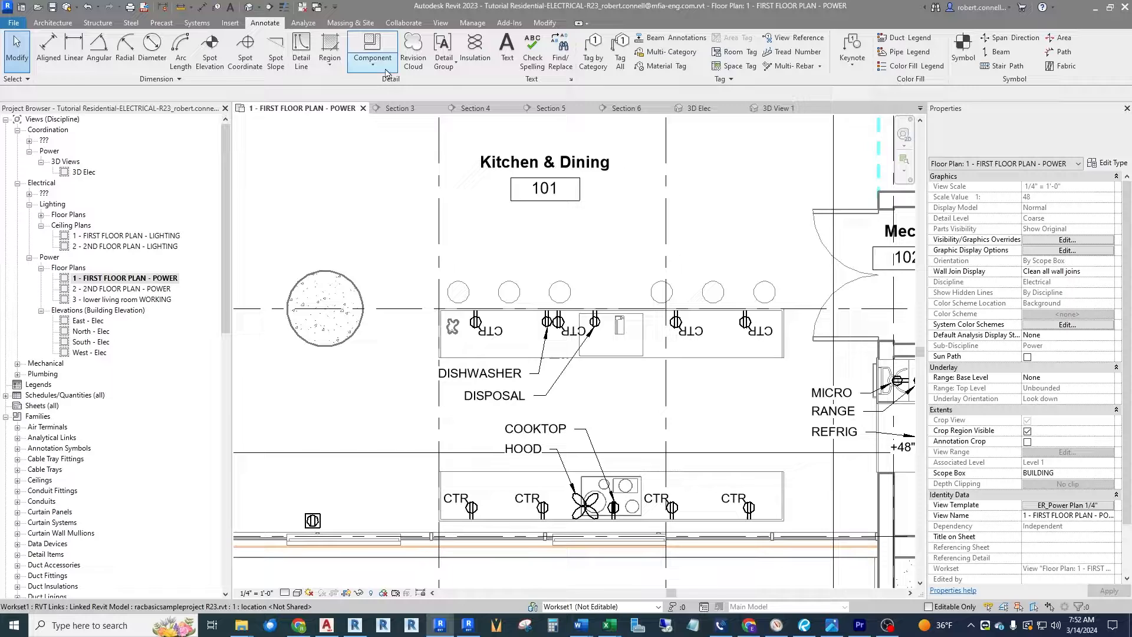
{"action": "left_click", "coordinate": [295, 50]}
{"action": "scroll", "coordinate": [289, 307], "scroll_direction": "up", "scroll_amount": 4}
{"action": "middle_click_drag", "start_coordinate": [290, 307], "coordinate": [417, 400]}
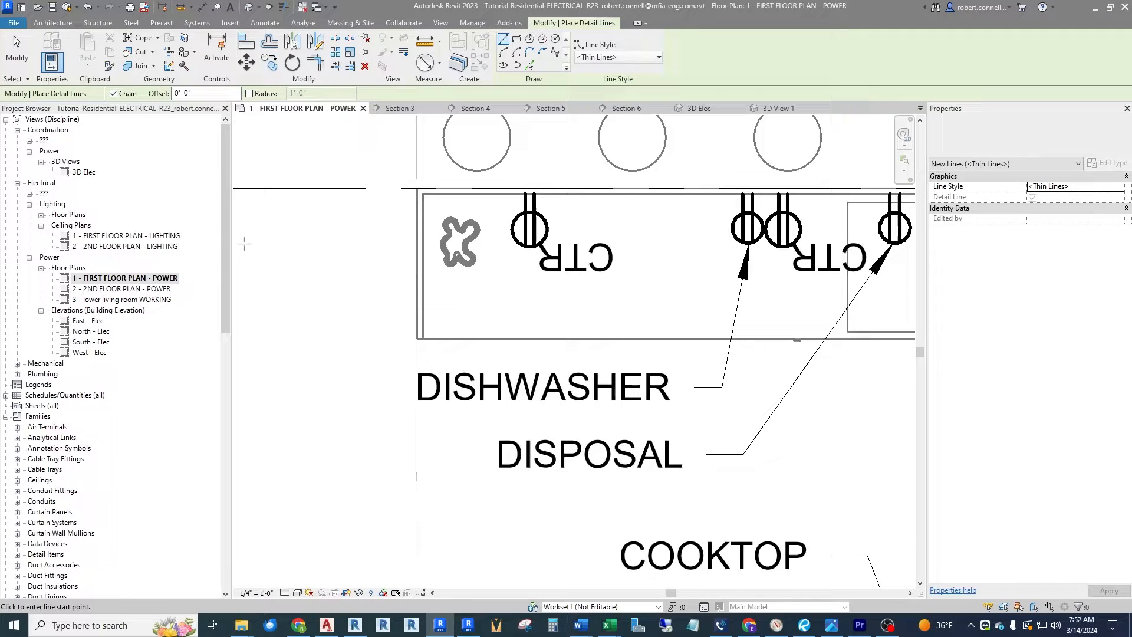
{"action": "left_click", "coordinate": [397, 339]}
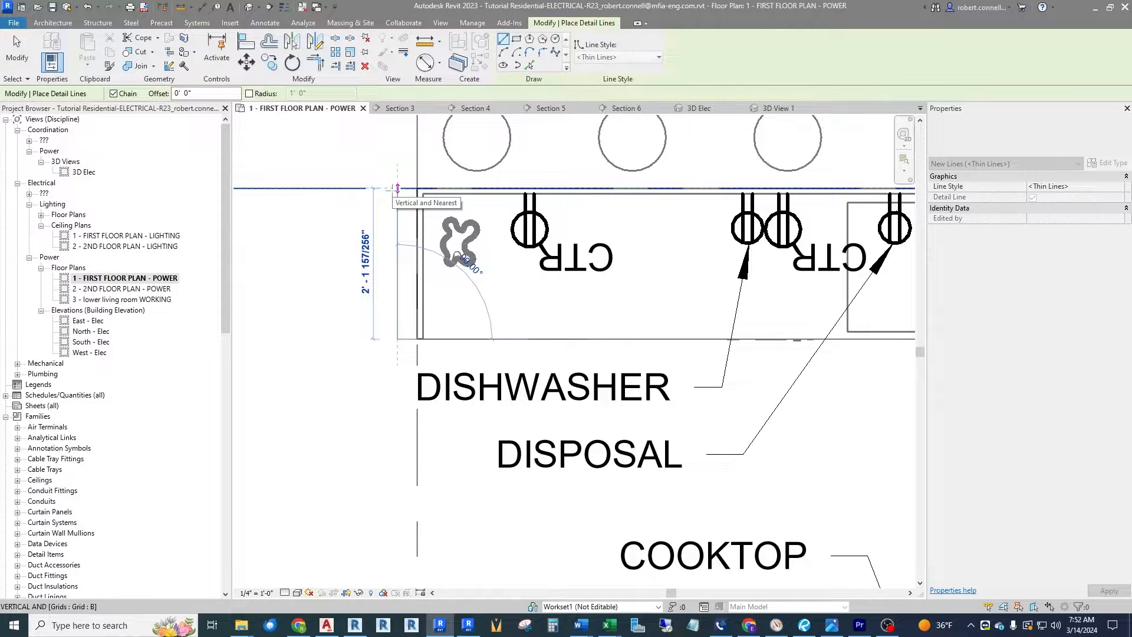
{"action": "scroll", "coordinate": [397, 188], "scroll_direction": "down", "scroll_amount": 2}
{"action": "scroll", "coordinate": [377, 265], "scroll_direction": "up", "scroll_amount": 1}
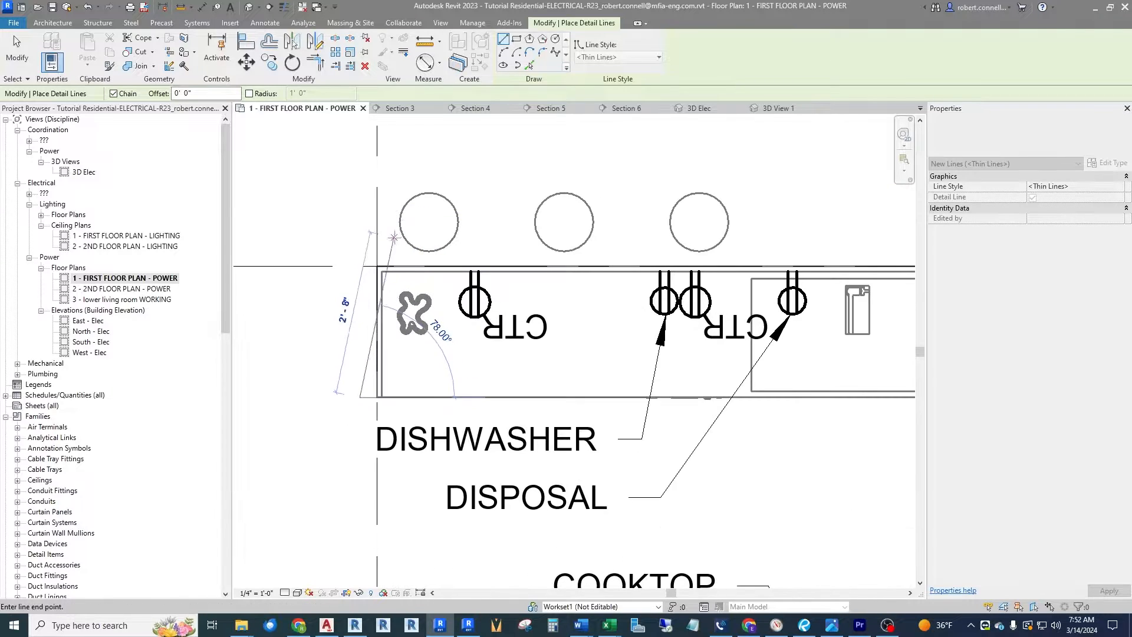
{"action": "key", "text": "Escape"}
{"action": "left_click", "coordinate": [380, 240]}
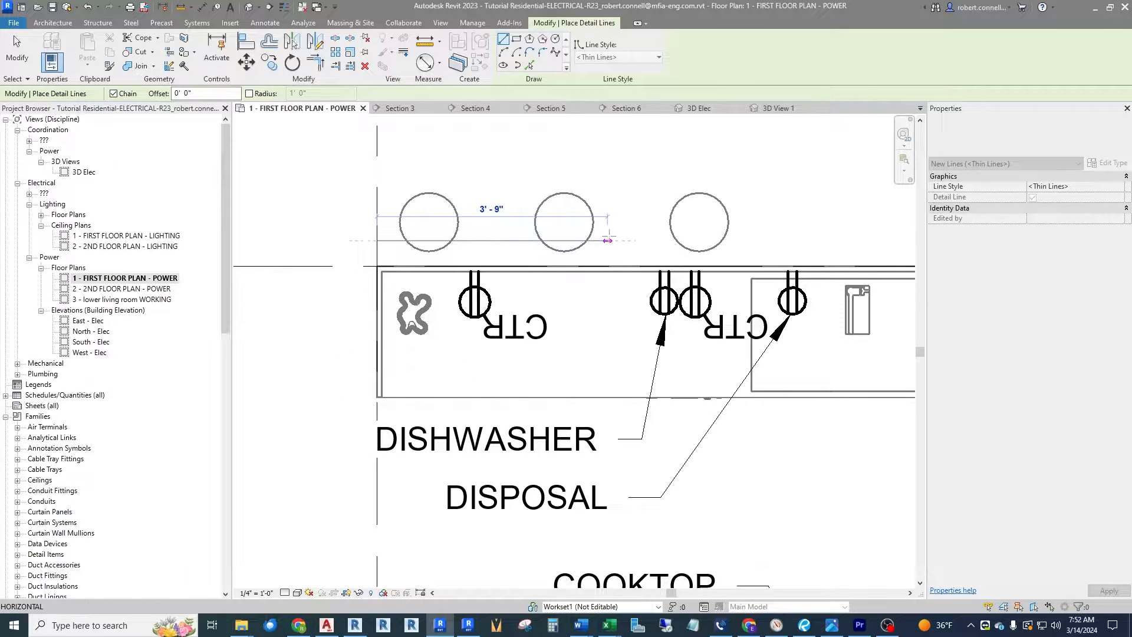
{"action": "key", "text": "Escape"}
{"action": "key", "text": "Escape"}
{"action": "scroll", "coordinate": [566, 247], "scroll_direction": "down", "scroll_amount": 1}
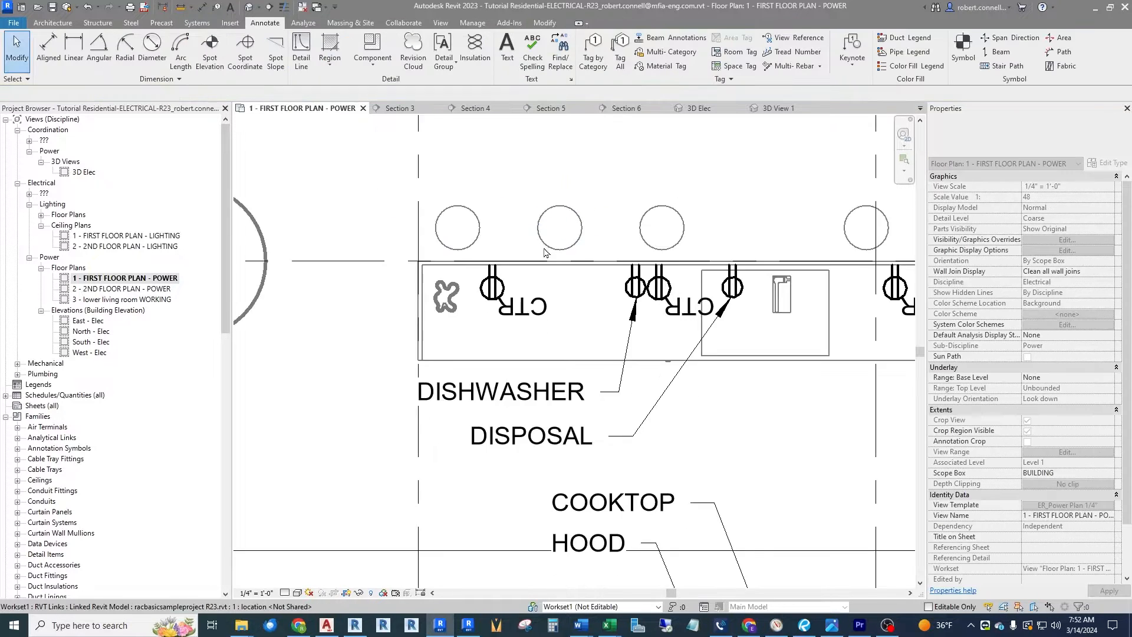
Place a duplex receptacle matching the one on the wall north of the Bath on the island's stool side, facing the second stool from the west.
{"action": "scroll", "coordinate": [566, 246], "scroll_direction": "up", "scroll_amount": 1}
{"action": "scroll", "coordinate": [539, 248], "scroll_direction": "down", "scroll_amount": 1}
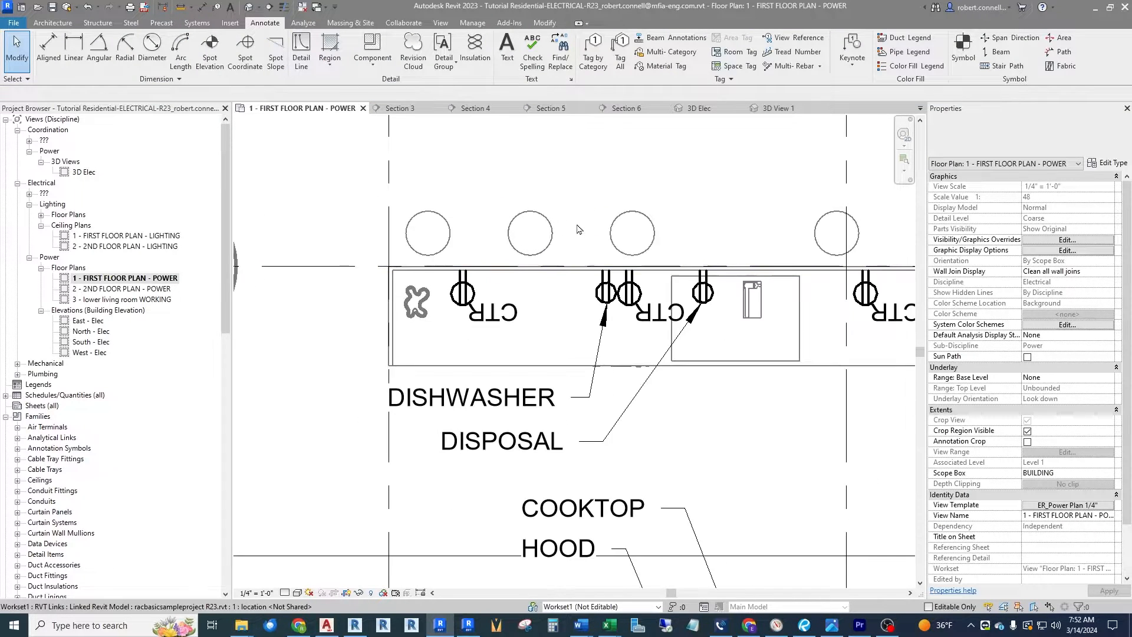
{"action": "scroll", "coordinate": [520, 247], "scroll_direction": "up", "scroll_amount": 1}
{"action": "scroll", "coordinate": [514, 255], "scroll_direction": "down", "scroll_amount": 1}
{"action": "scroll", "coordinate": [515, 255], "scroll_direction": "down", "scroll_amount": 3}
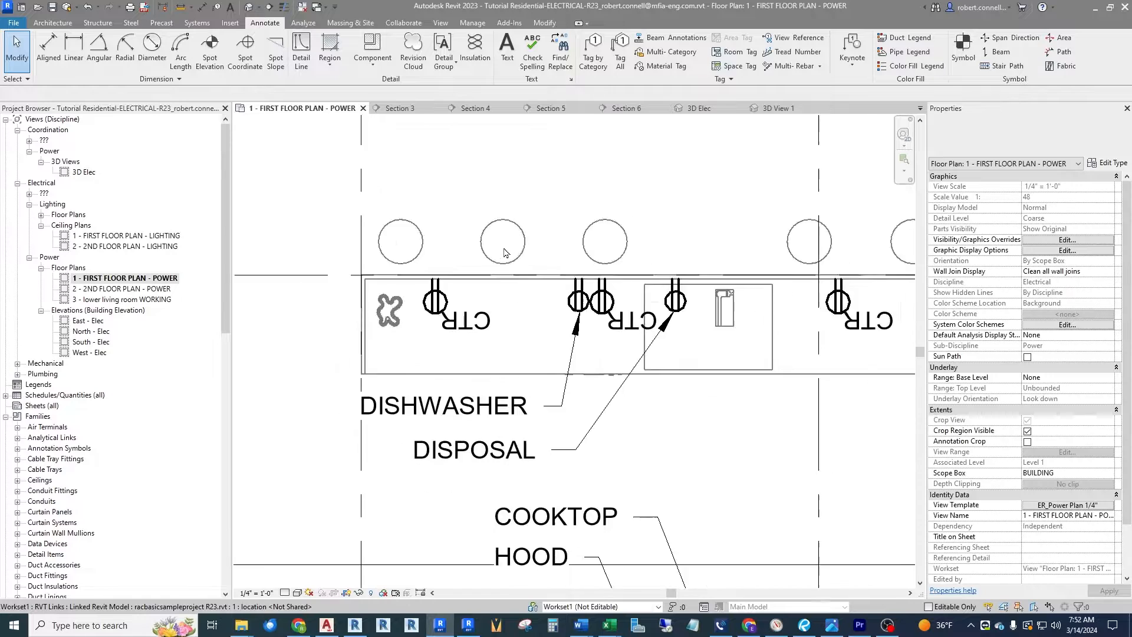
{"action": "scroll", "coordinate": [444, 342], "scroll_direction": "down", "scroll_amount": 1}
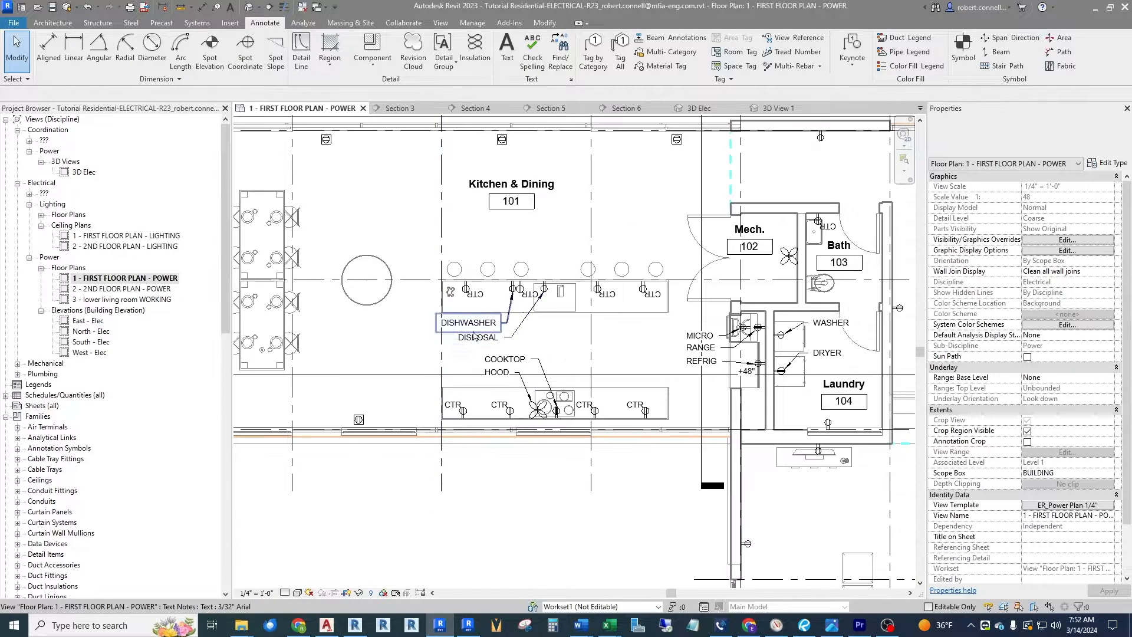
{"action": "right_click", "coordinate": [821, 139]}
{"action": "left_click", "coordinate": [857, 229]}
{"action": "scroll", "coordinate": [495, 289], "scroll_direction": "up", "scroll_amount": 5}
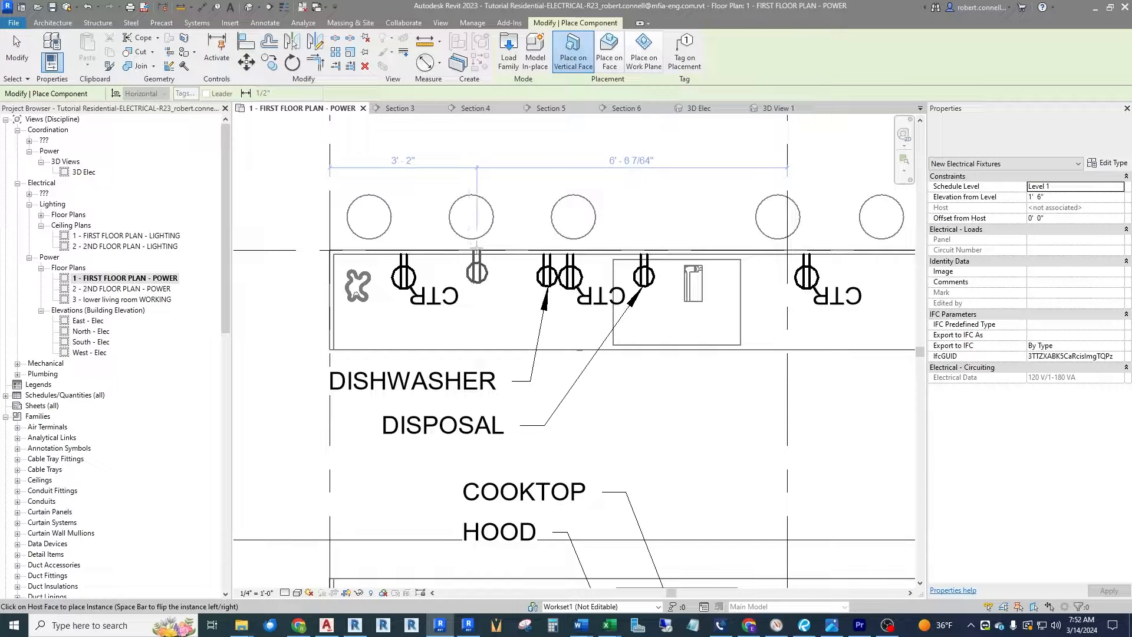
{"action": "scroll", "coordinate": [466, 247], "scroll_direction": "up", "scroll_amount": 3}
{"action": "scroll", "coordinate": [623, 254], "scroll_direction": "down", "scroll_amount": 2}
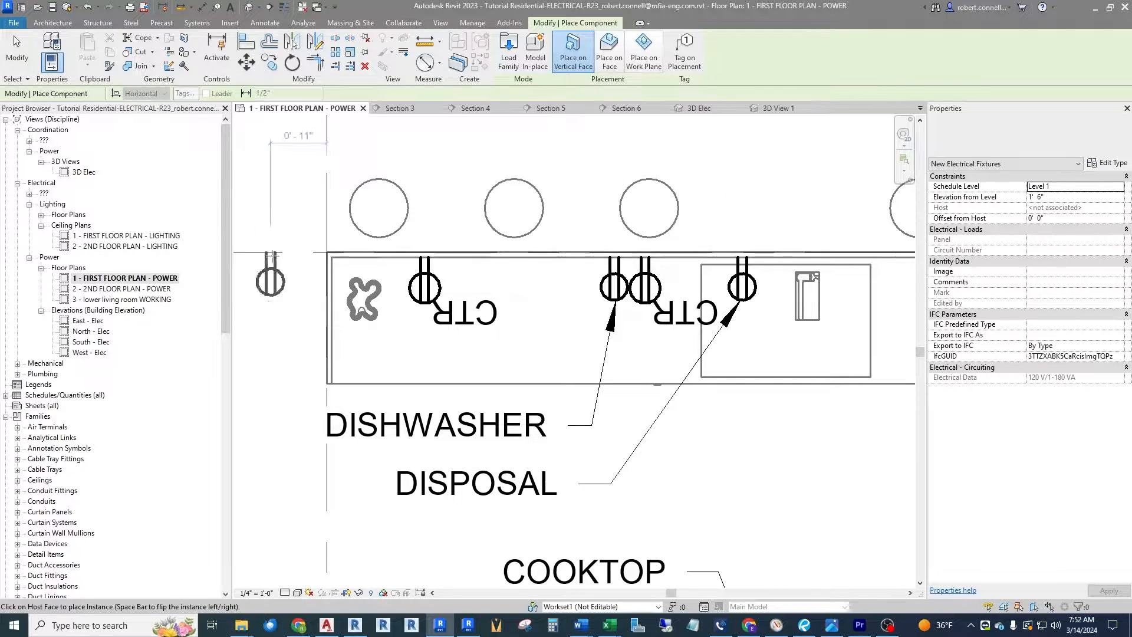
{"action": "scroll", "coordinate": [513, 256], "scroll_direction": "up", "scroll_amount": 3}
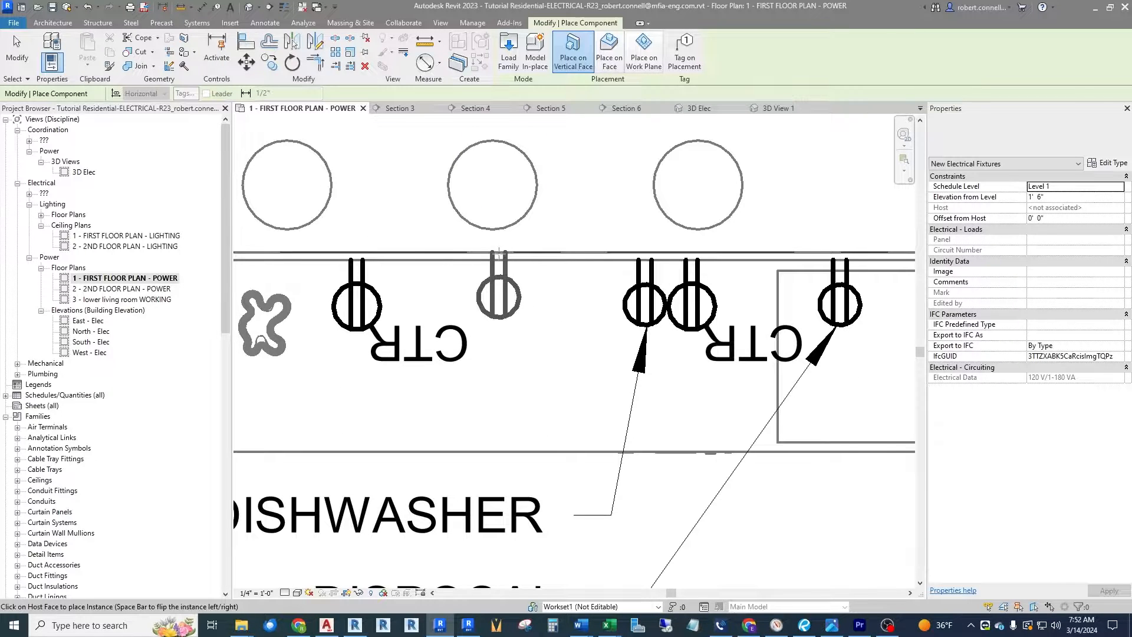
{"action": "key", "text": "space"}
{"action": "left_click", "coordinate": [491, 260]}
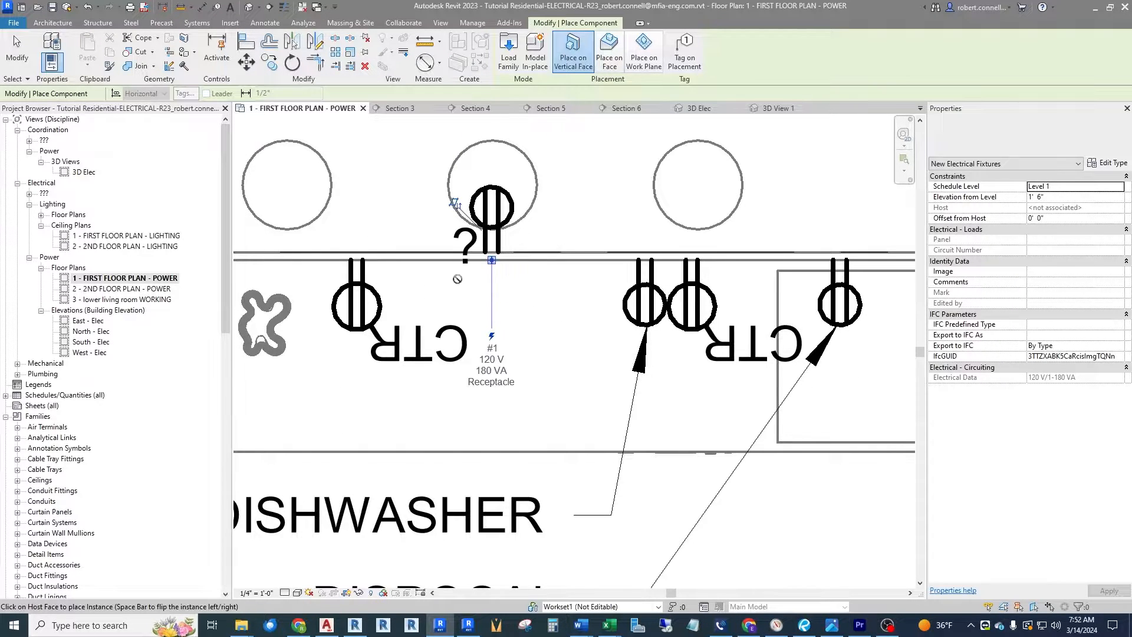
Copy the new stool-side receptacle east along the island to the middle stool of the eastern group of three.
{"action": "scroll", "coordinate": [456, 279], "scroll_direction": "down", "scroll_amount": 4}
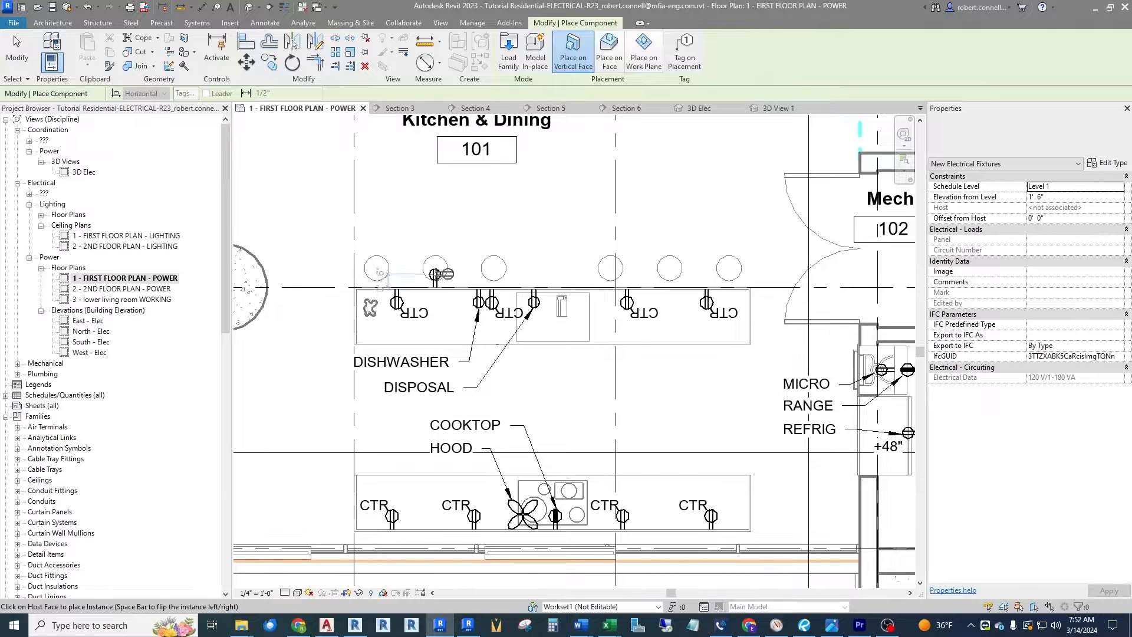
{"action": "left_click", "coordinate": [436, 275]}
{"action": "key", "text": "Escape"}
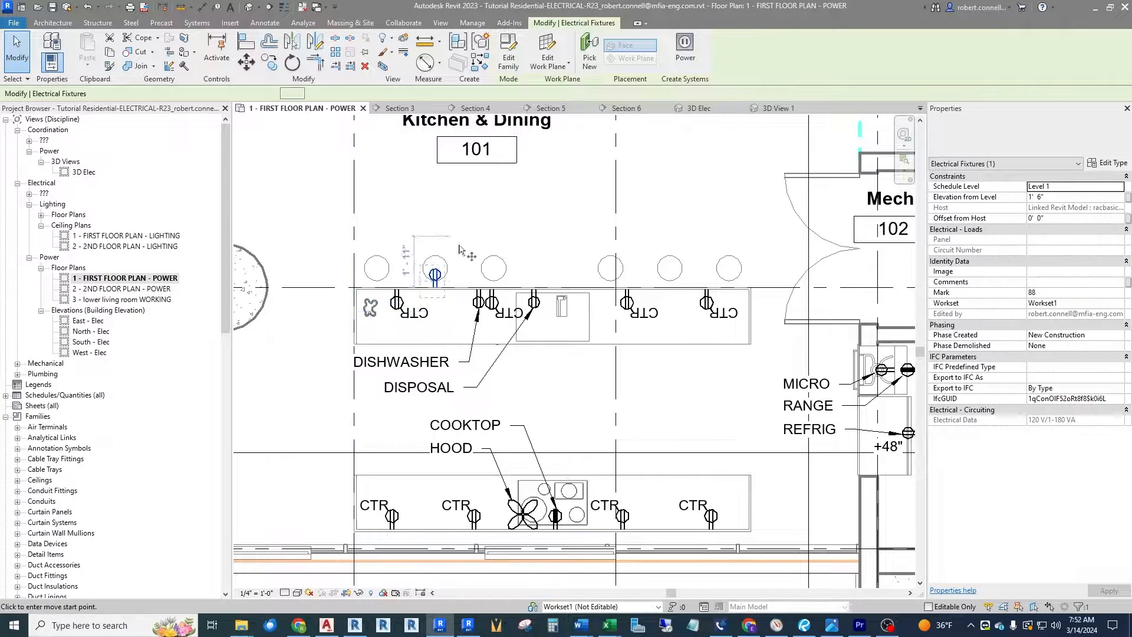
{"action": "key", "text": "c"}
{"action": "key", "text": "o"}
{"action": "left_click", "coordinate": [435, 273]}
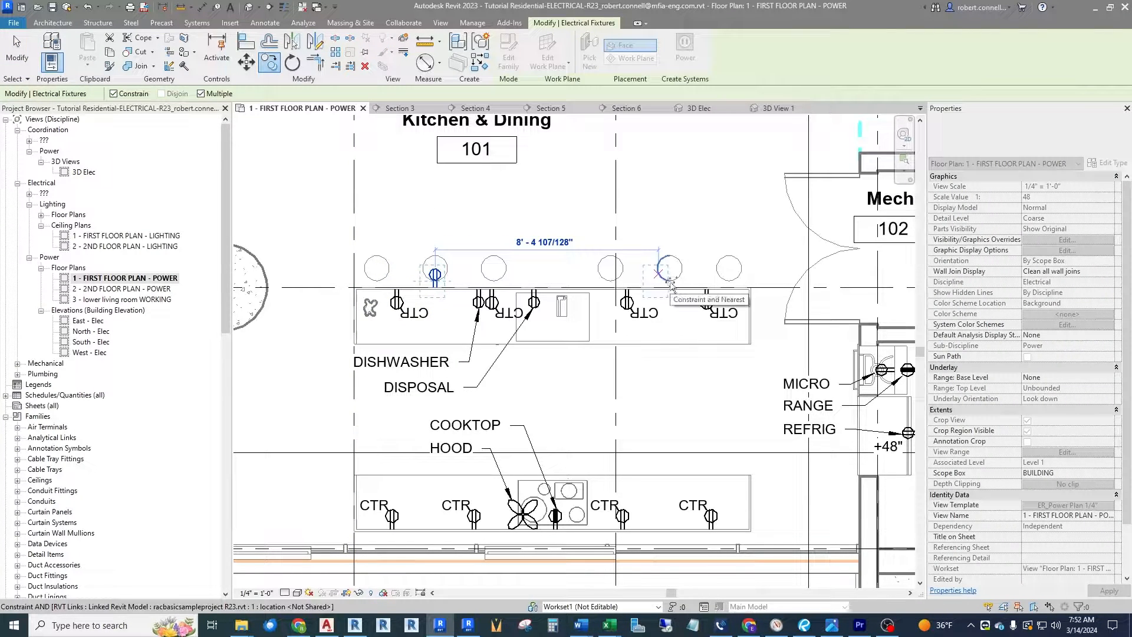
{"action": "scroll", "coordinate": [671, 282], "scroll_direction": "up", "scroll_amount": 2}
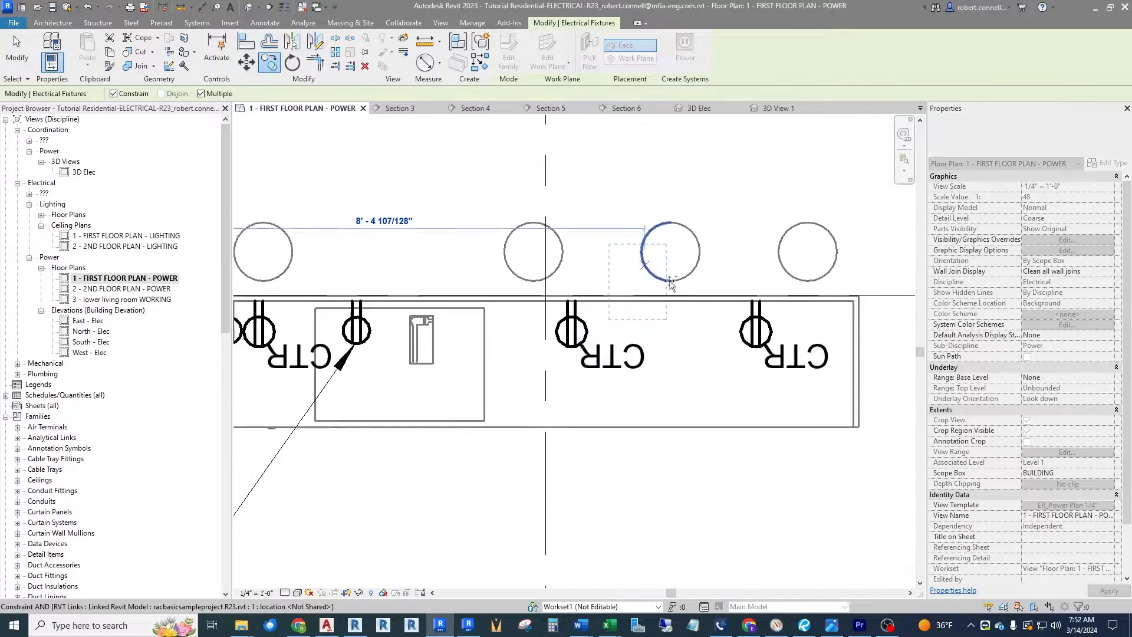
{"action": "left_click", "coordinate": [671, 289]}
{"action": "key", "text": "Escape"}
{"action": "key", "text": "Escape"}
{"action": "scroll", "coordinate": [610, 279], "scroll_direction": "down", "scroll_amount": 3}
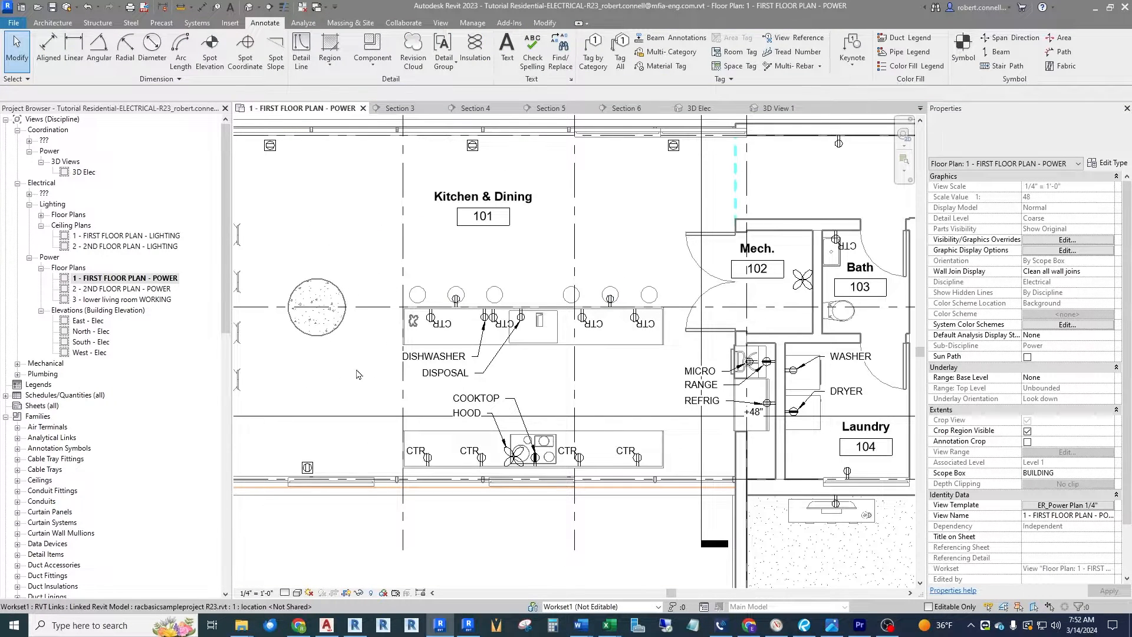
Place a matching duplex receptacle on the kitchen face of the wall south of the refrigerator, about 2' 3 1/2" from grid C.
{"action": "scroll", "coordinate": [357, 374], "scroll_direction": "down", "scroll_amount": 2}
{"action": "scroll", "coordinate": [413, 383], "scroll_direction": "up", "scroll_amount": 2}
{"action": "scroll", "coordinate": [531, 413], "scroll_direction": "down", "scroll_amount": 3}
{"action": "scroll", "coordinate": [634, 433], "scroll_direction": "up", "scroll_amount": 5}
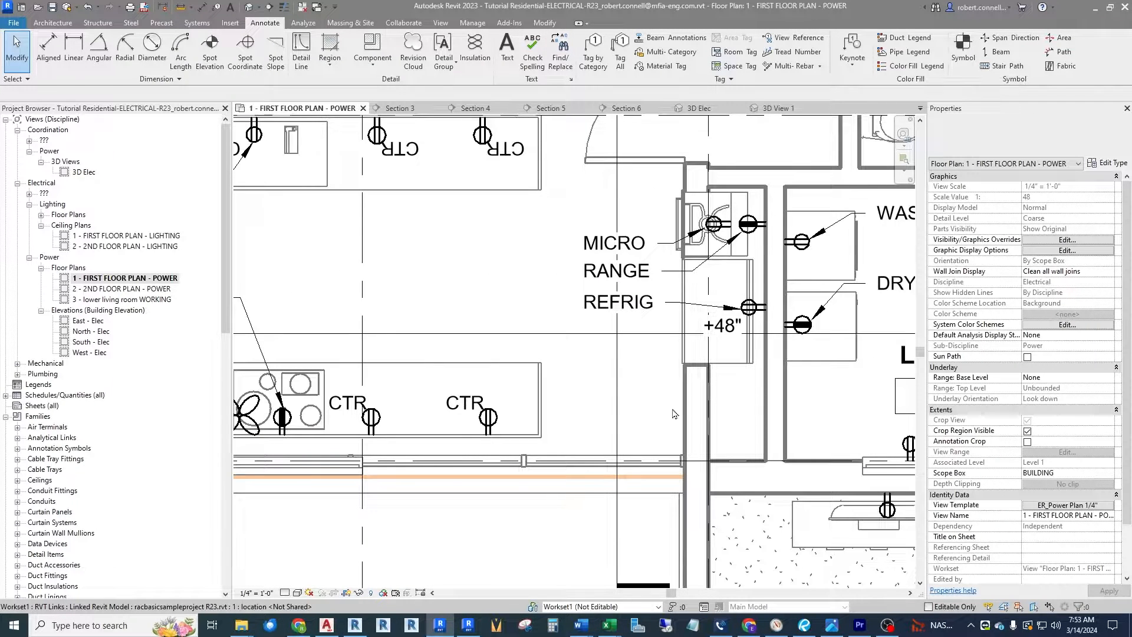
{"action": "scroll", "coordinate": [672, 402], "scroll_direction": "down", "scroll_amount": 2}
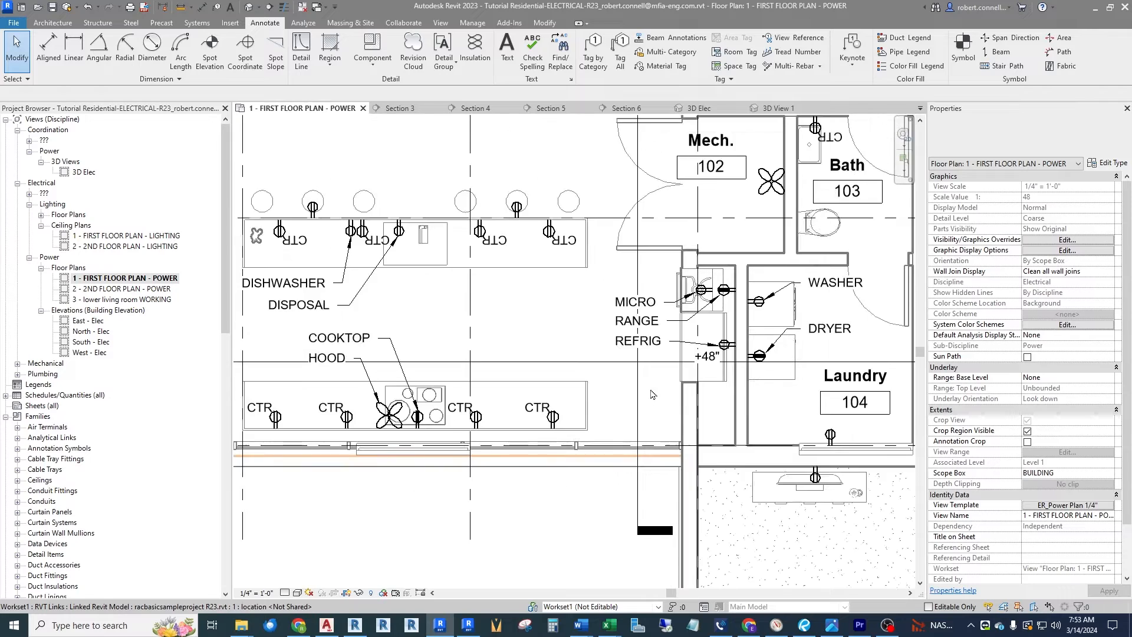
{"action": "scroll", "coordinate": [662, 419], "scroll_direction": "up", "scroll_amount": 2}
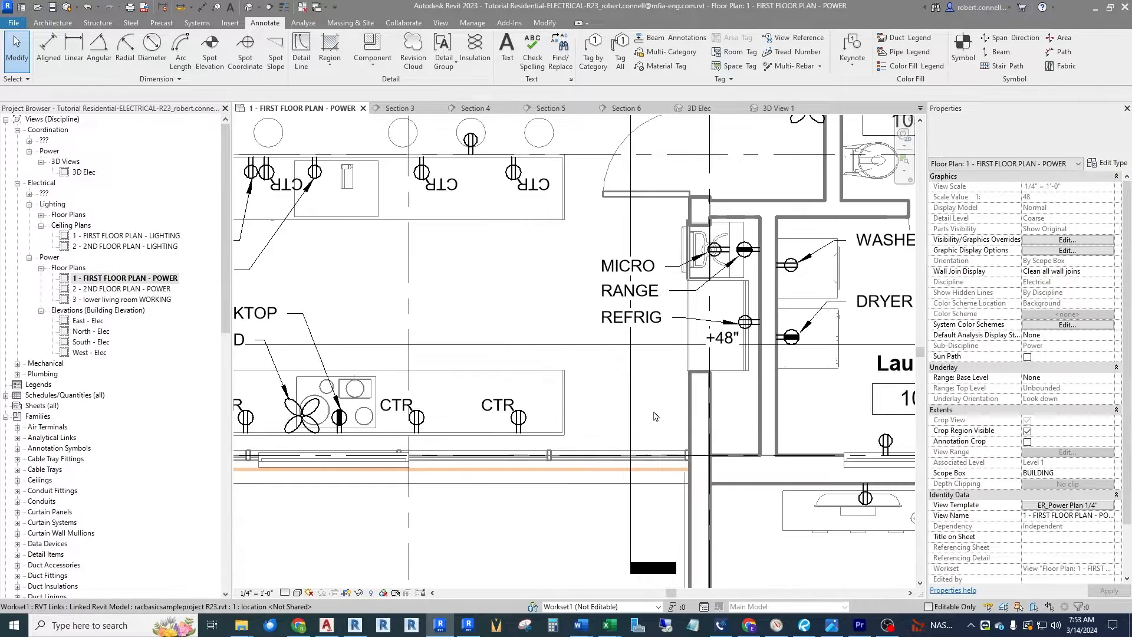
{"action": "scroll", "coordinate": [632, 404], "scroll_direction": "down", "scroll_amount": 4}
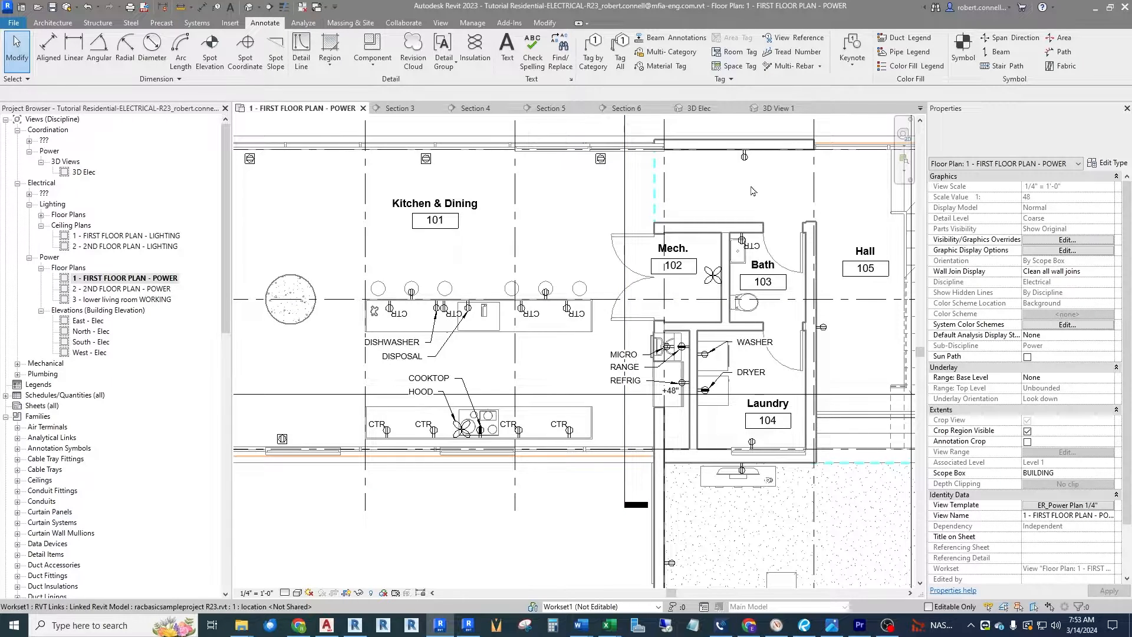
{"action": "right_click", "coordinate": [745, 158]}
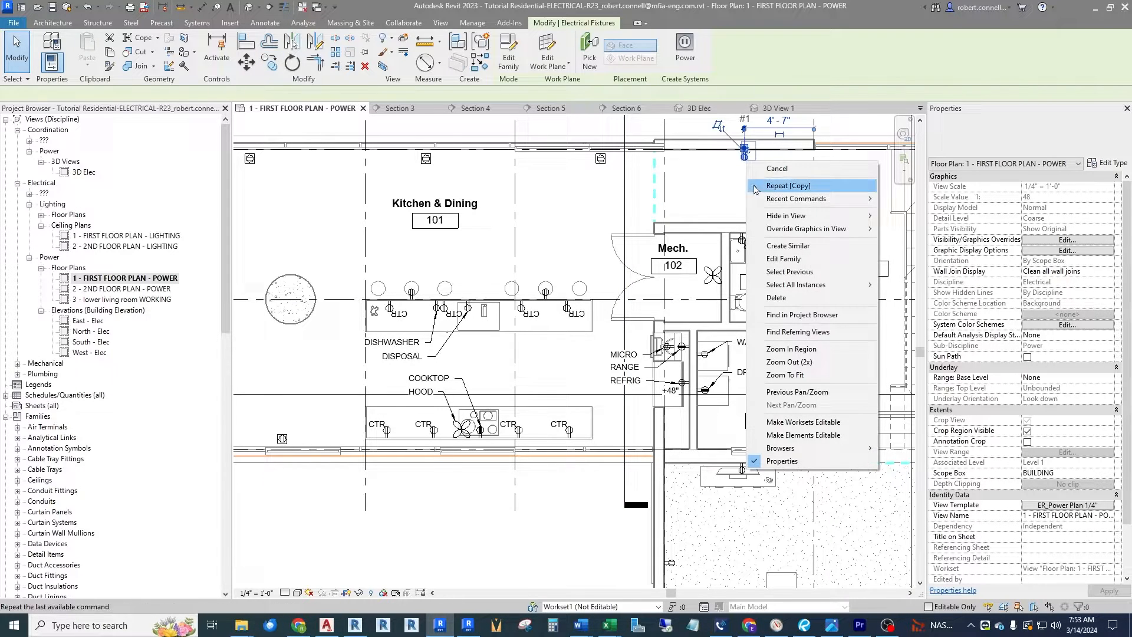
{"action": "left_click", "coordinate": [782, 246]}
{"action": "scroll", "coordinate": [637, 428], "scroll_direction": "up", "scroll_amount": 3}
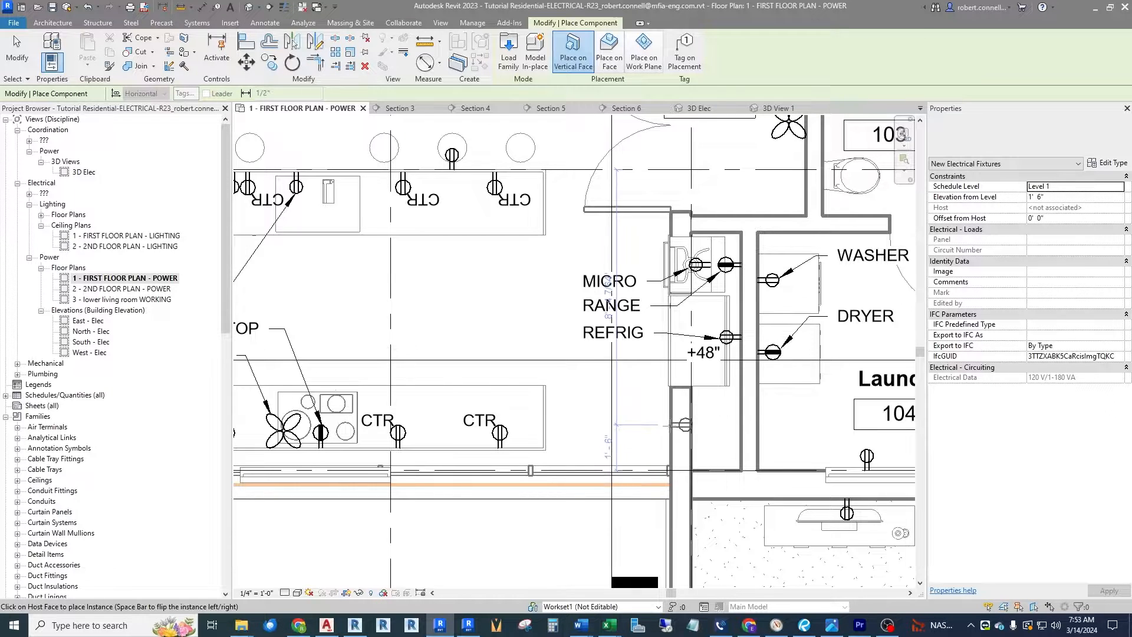
{"action": "scroll", "coordinate": [666, 407], "scroll_direction": "up", "scroll_amount": 3}
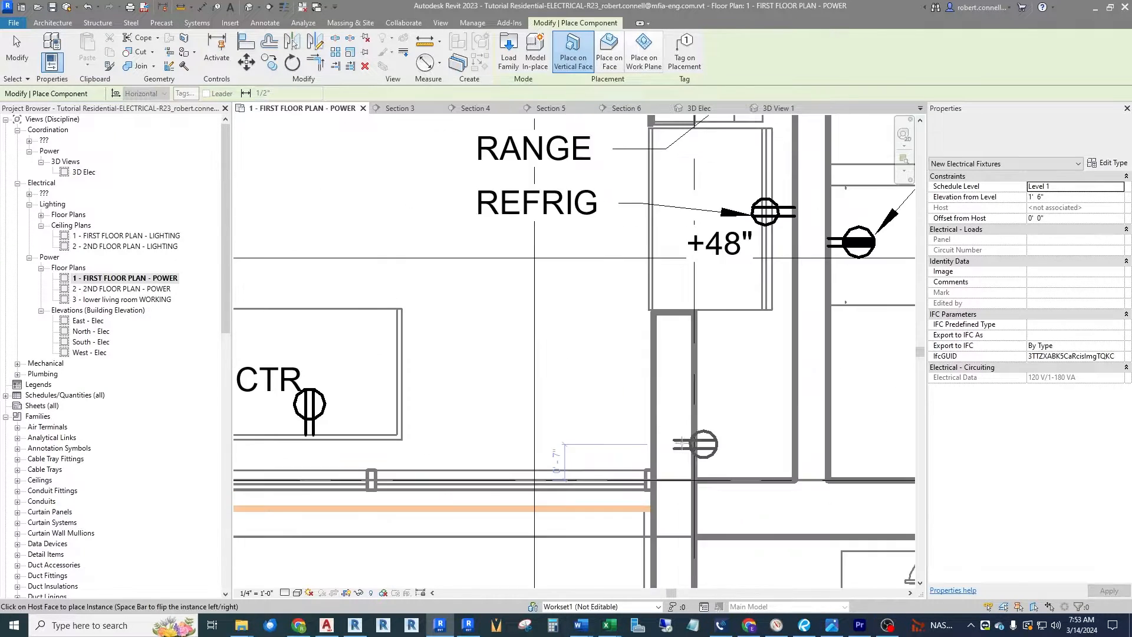
{"action": "scroll", "coordinate": [660, 387], "scroll_direction": "up", "scroll_amount": 2}
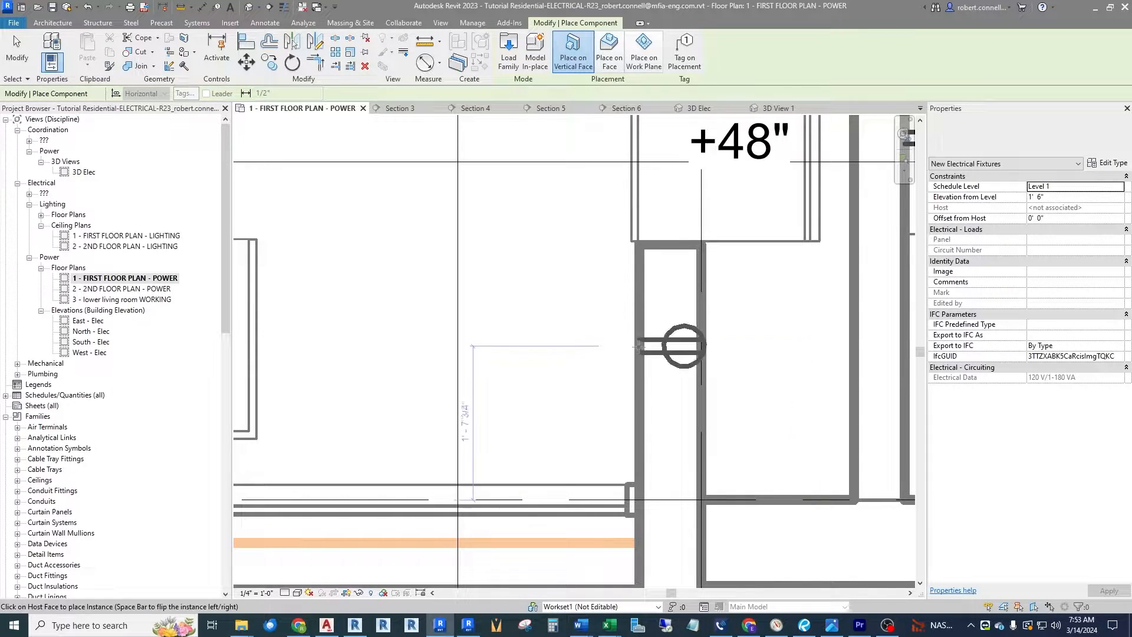
{"action": "key", "text": "space"}
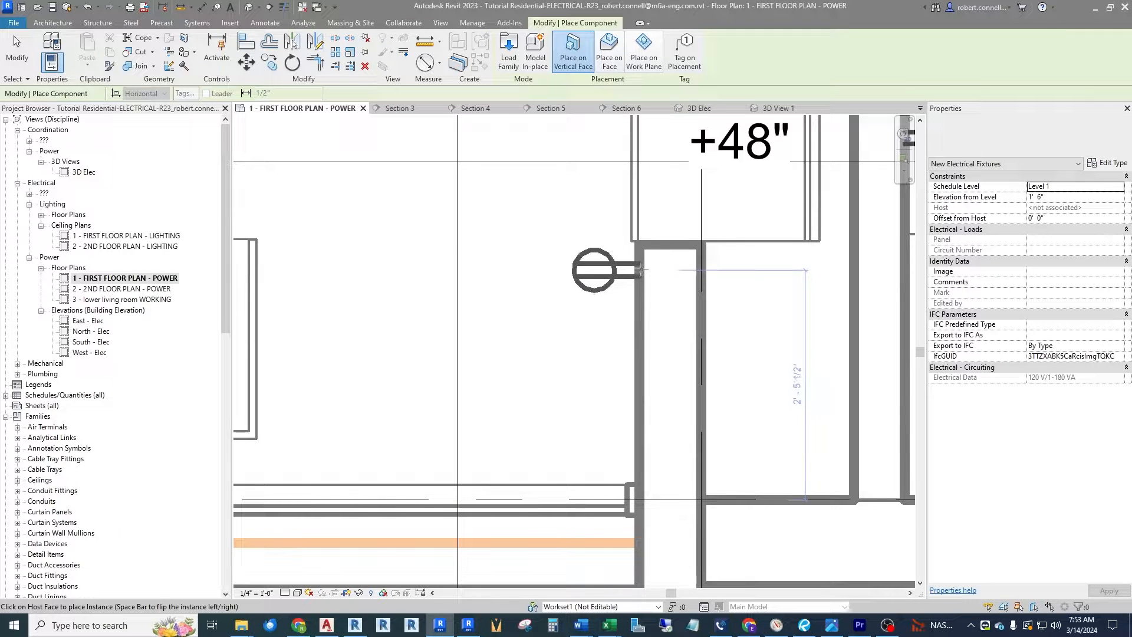
{"action": "key", "text": "space"}
{"action": "left_click", "coordinate": [623, 292]}
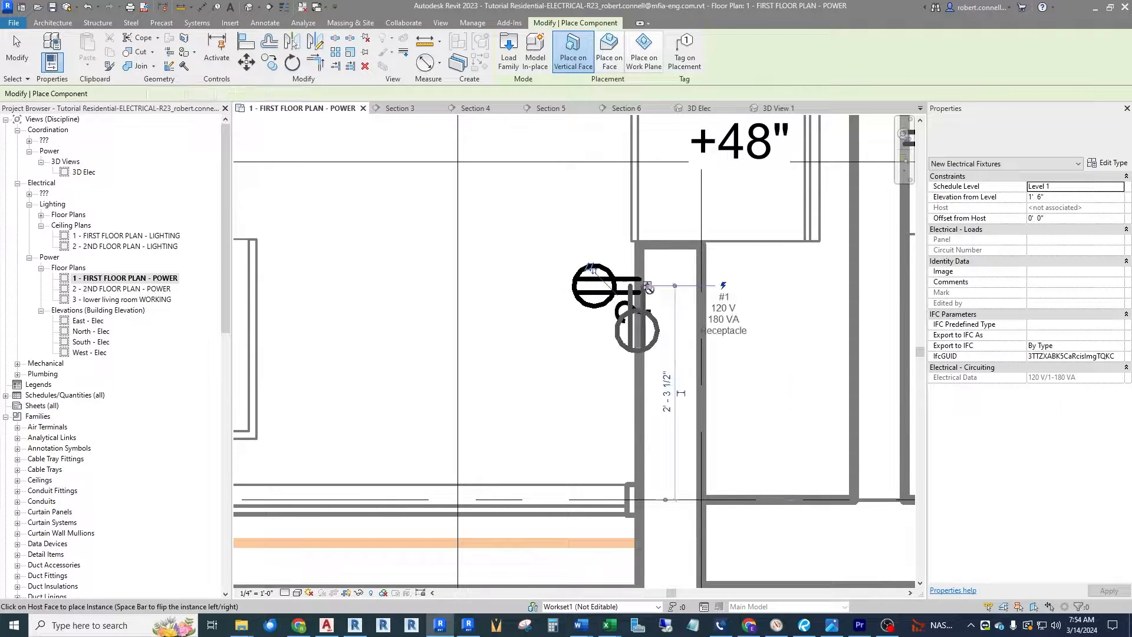
{"action": "key", "text": "Escape"}
{"action": "key", "text": "Escape"}
Move the receptacle south of the refrigerator along its wall to about 1' 7" from grid C.
{"action": "left_click_drag", "start_coordinate": [620, 302], "coordinate": [622, 367]}
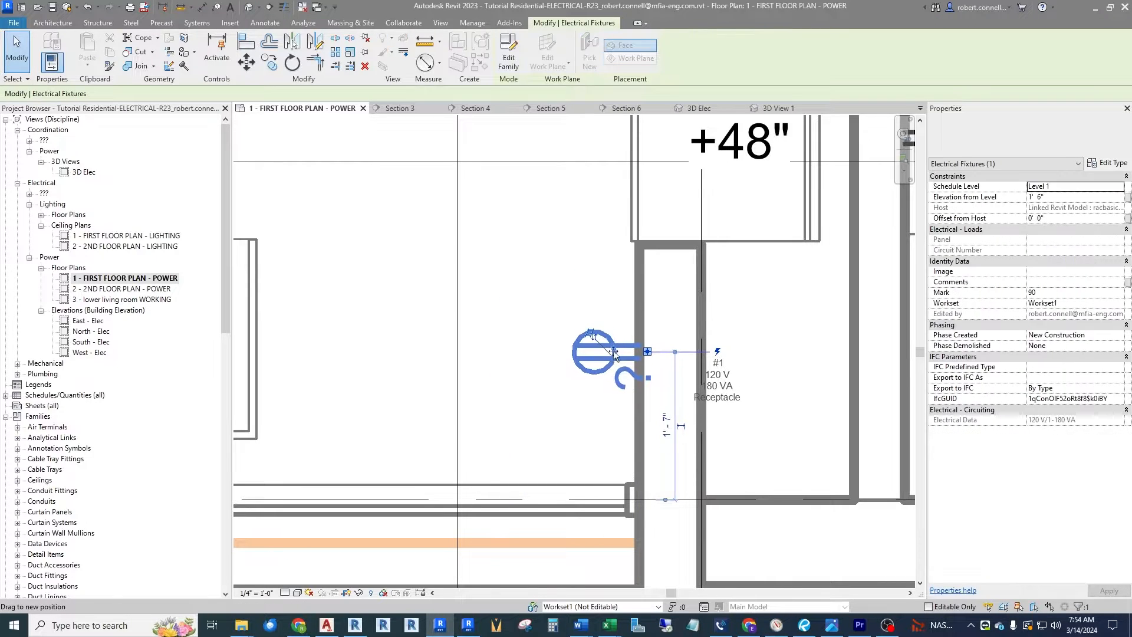
{"action": "key", "text": "Escape"}
{"action": "scroll", "coordinate": [733, 368], "scroll_direction": "down", "scroll_amount": 3}
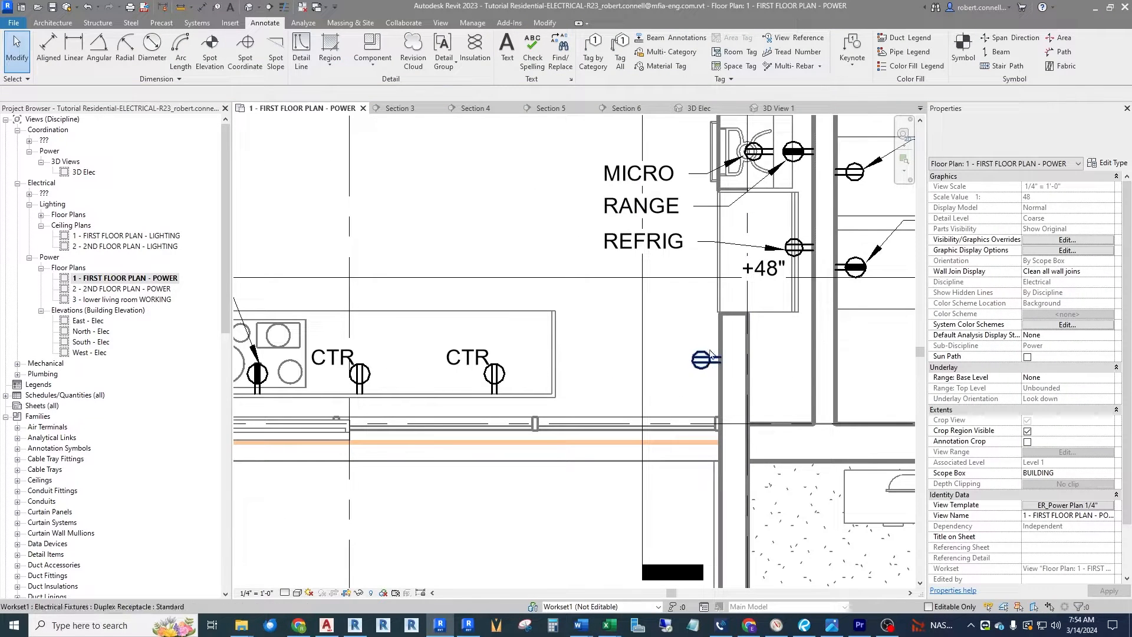
{"action": "scroll", "coordinate": [648, 382], "scroll_direction": "down", "scroll_amount": 5}
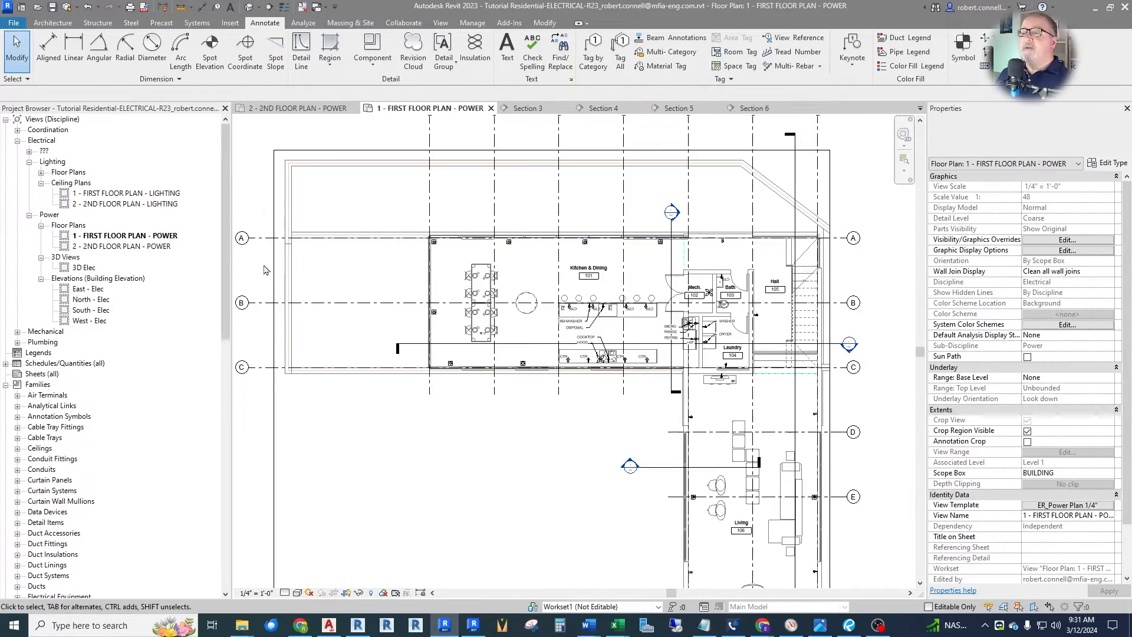
{"action": "scroll", "coordinate": [264, 269], "scroll_direction": "up", "scroll_amount": 2}
{"action": "scroll", "coordinate": [482, 333], "scroll_direction": "down", "scroll_amount": 4}
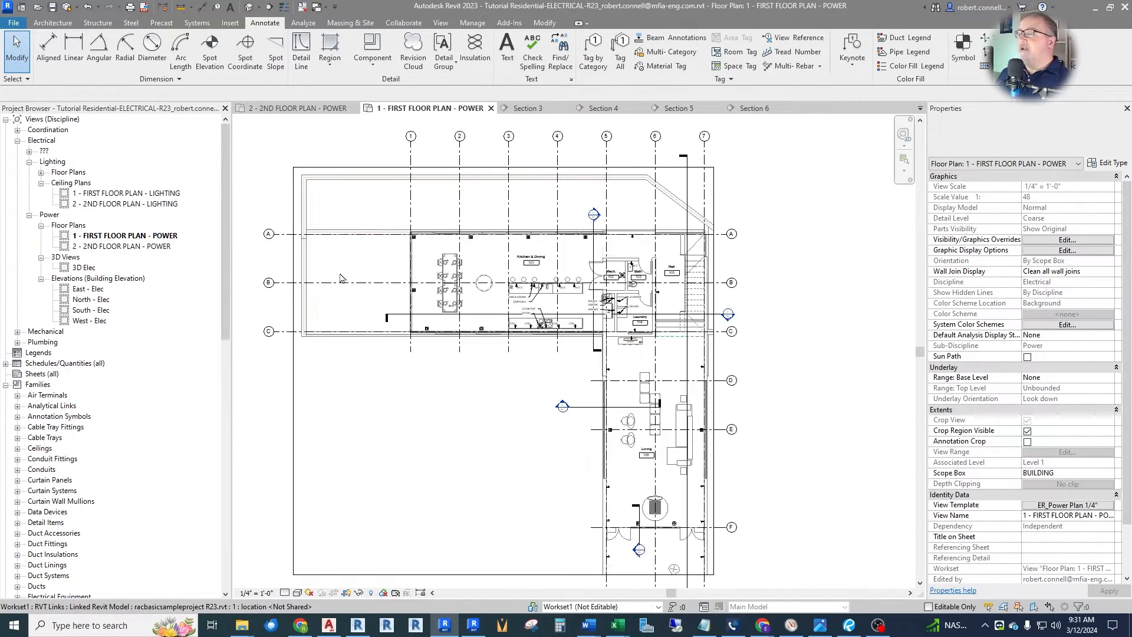
{"action": "scroll", "coordinate": [624, 354], "scroll_direction": "up", "scroll_amount": 2}
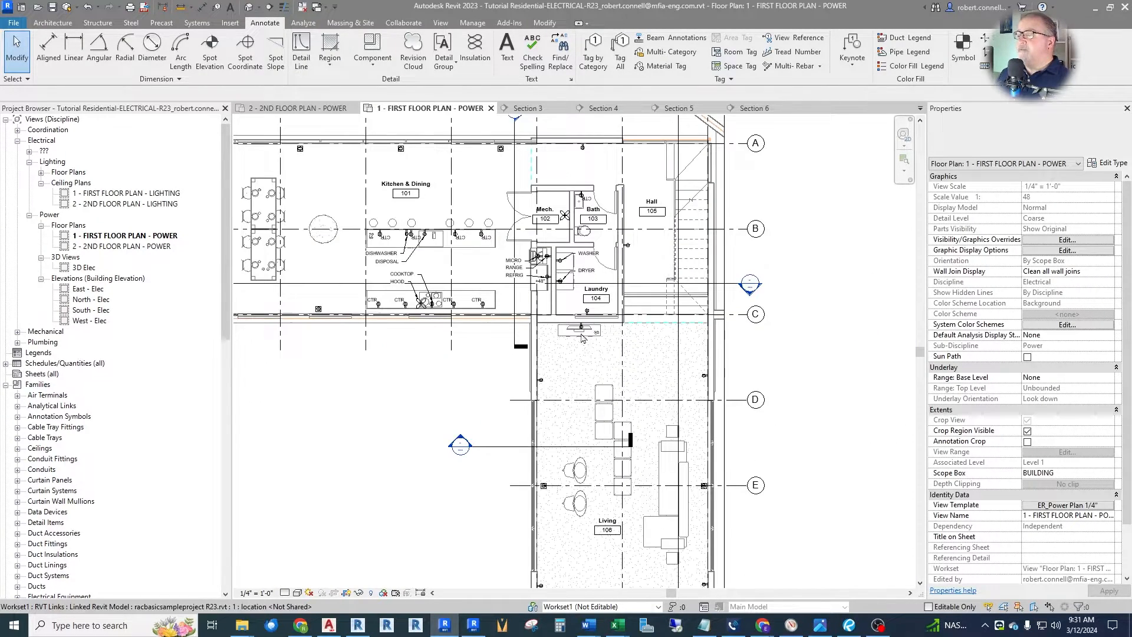
{"action": "scroll", "coordinate": [582, 338], "scroll_direction": "down", "scroll_amount": 3}
{"action": "scroll", "coordinate": [622, 337], "scroll_direction": "up", "scroll_amount": 2}
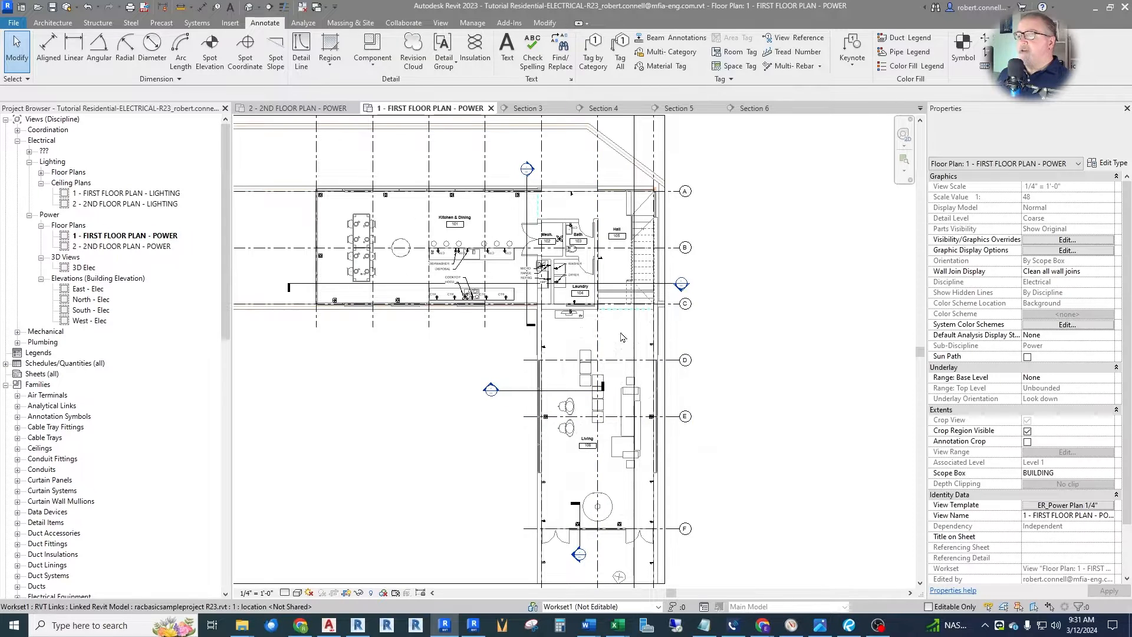